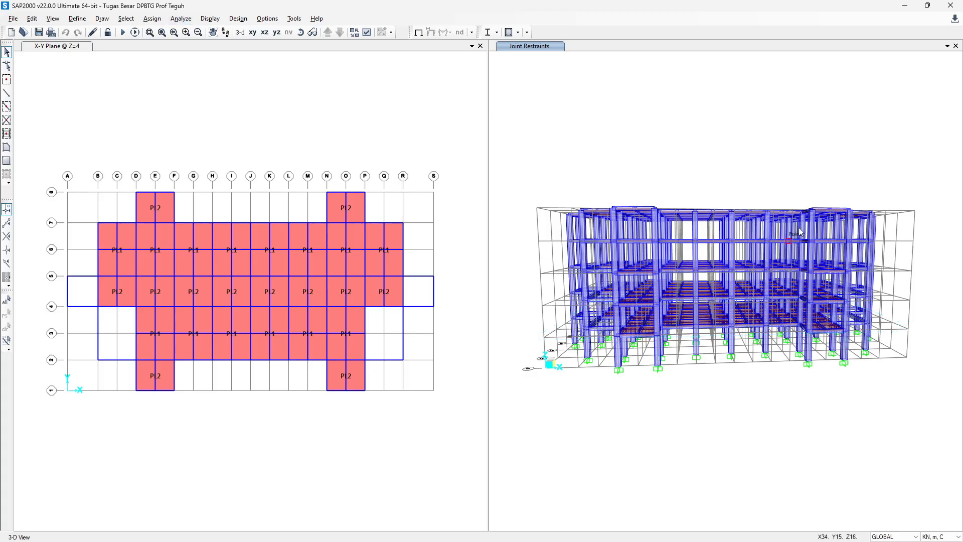
# Switch to the Excel workbook and copy the floor plan picture on the Rekap Input Beban SAP Y sheet.
pyautogui.keyDown('shift'); pyautogui.moveTo(844, 167); pyautogui.dragTo(805, 464, button='middle'); pyautogui.keyUp('shift')
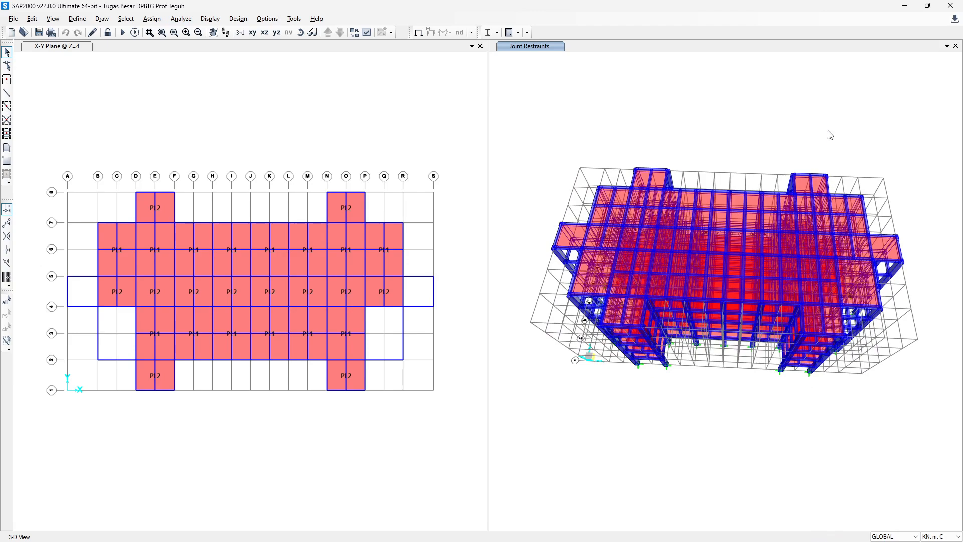
pyautogui.keyDown('shift'); pyautogui.moveTo(831, 136); pyautogui.dragTo(843, 347, button='middle'); pyautogui.keyUp('shift')
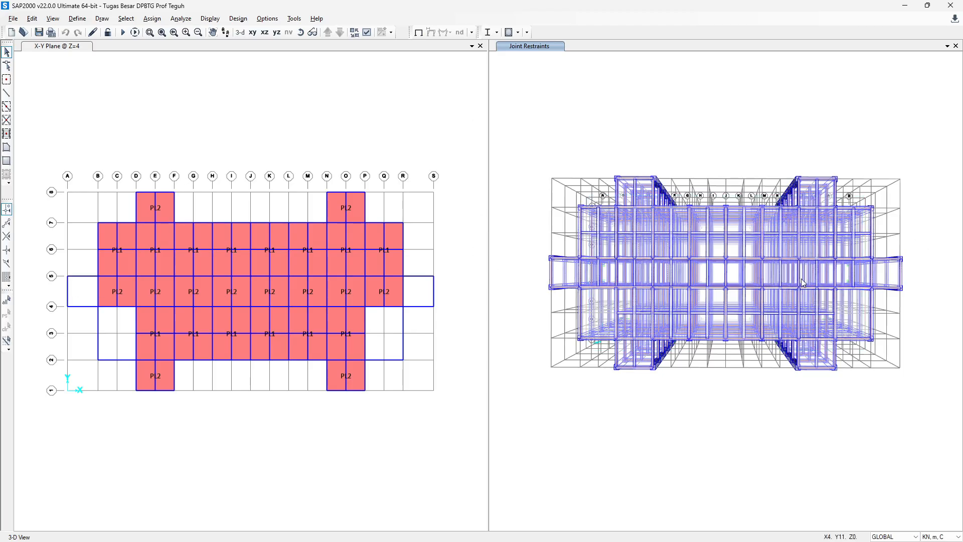
pyautogui.hotkey('alt', 'Tab')
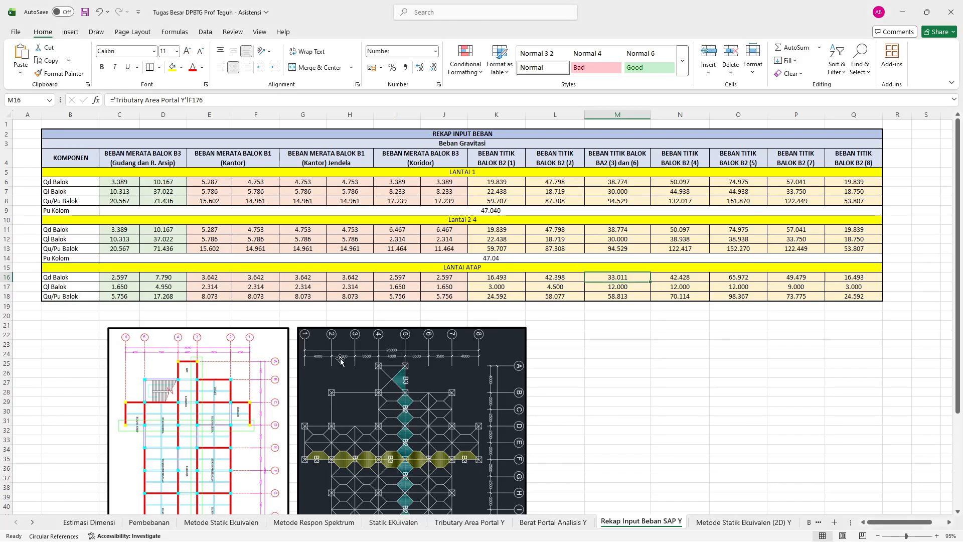
pyautogui.scroll(-4, 327, 312)
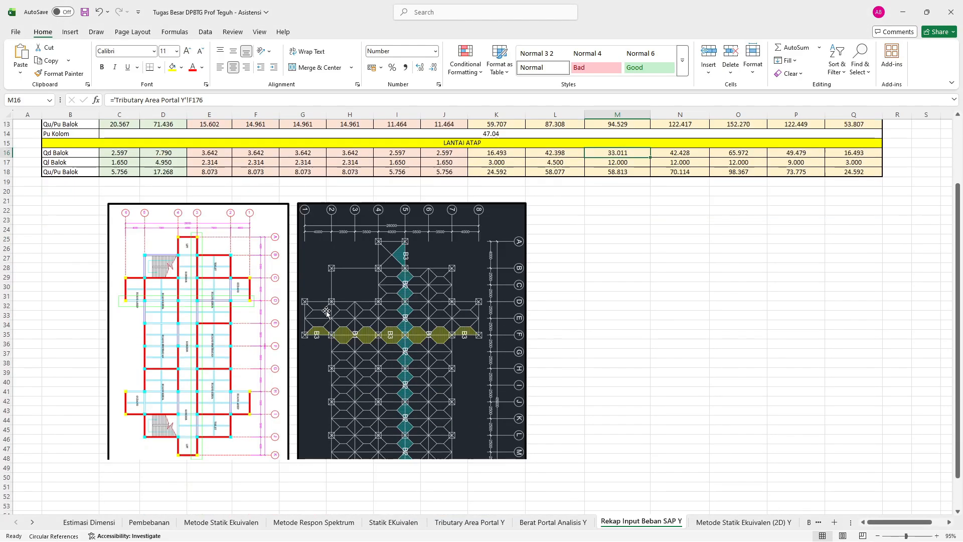
pyautogui.click(213, 354)
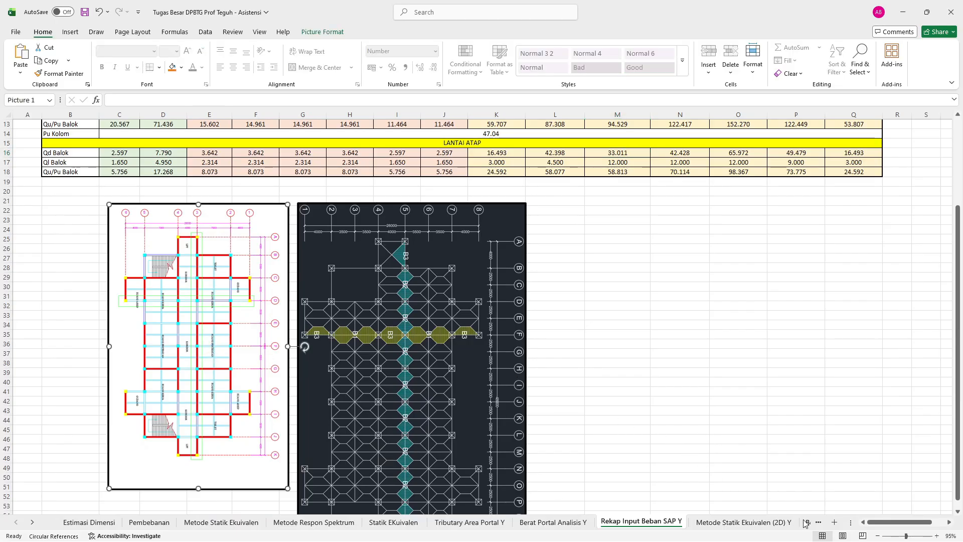
# Paste the copied floor plan picture into the Rekap Input Beban SAP X sheet at cell L26.
pyautogui.click(819, 524)
pyautogui.click(819, 524)
pyautogui.click(820, 524)
pyautogui.click(820, 524)
pyautogui.click(819, 524)
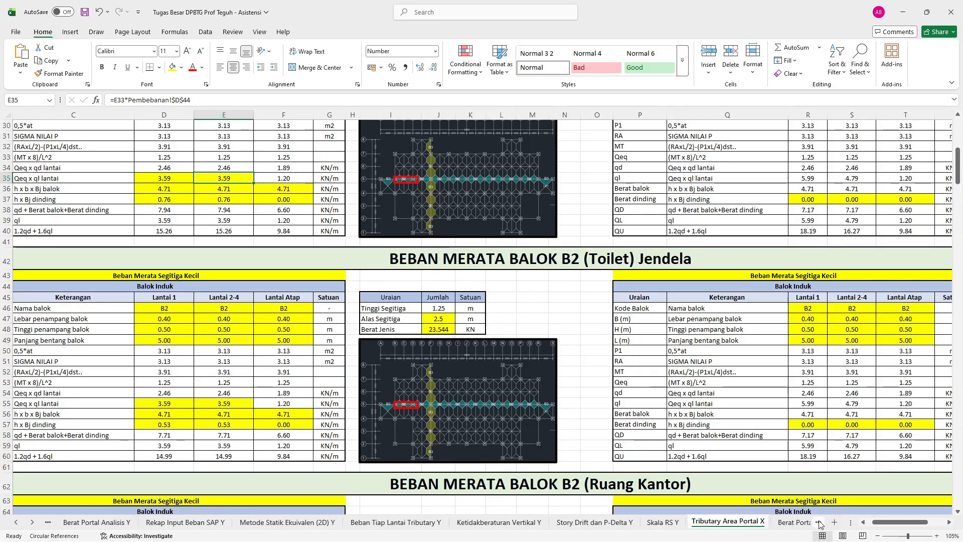
pyautogui.click(820, 524)
pyautogui.click(819, 524)
pyautogui.click(694, 450)
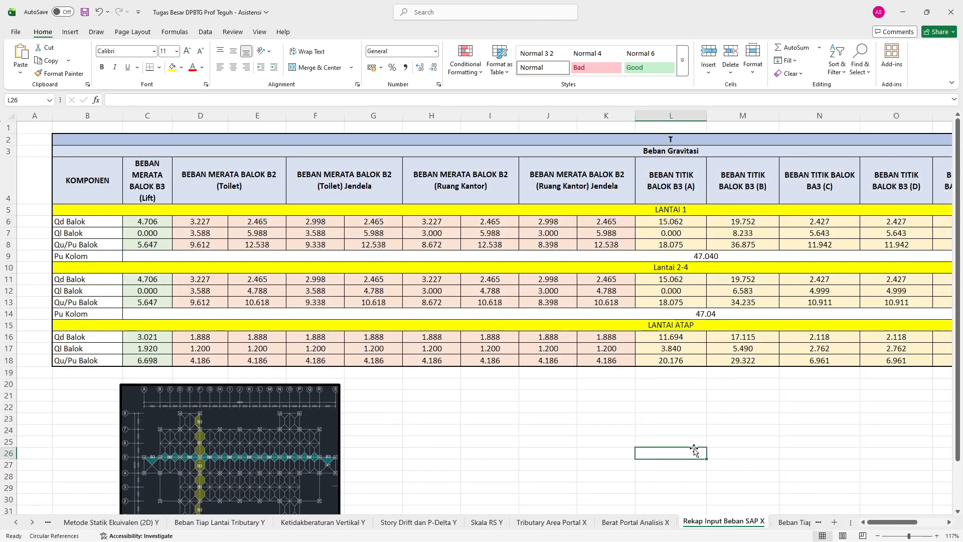
pyautogui.hotkey('ctrl', 'v')
# Move the pasted floor plan below the load table and rotate it to a horizontal orientation with upright room labels.
pyautogui.scroll(-5, 612, 311)
pyautogui.moveTo(743, 326); pyautogui.dragTo(460, 264)
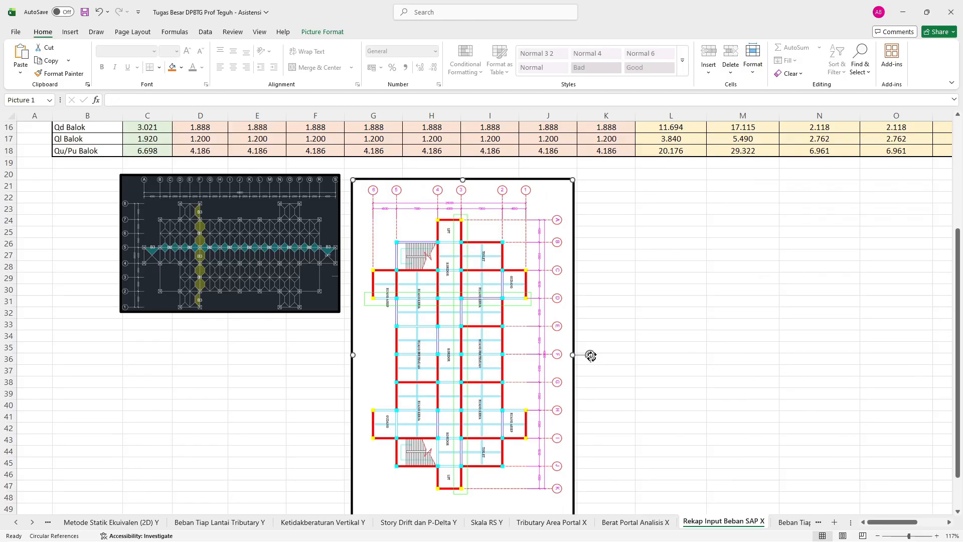
pyautogui.moveTo(592, 355); pyautogui.dragTo(455, 149)
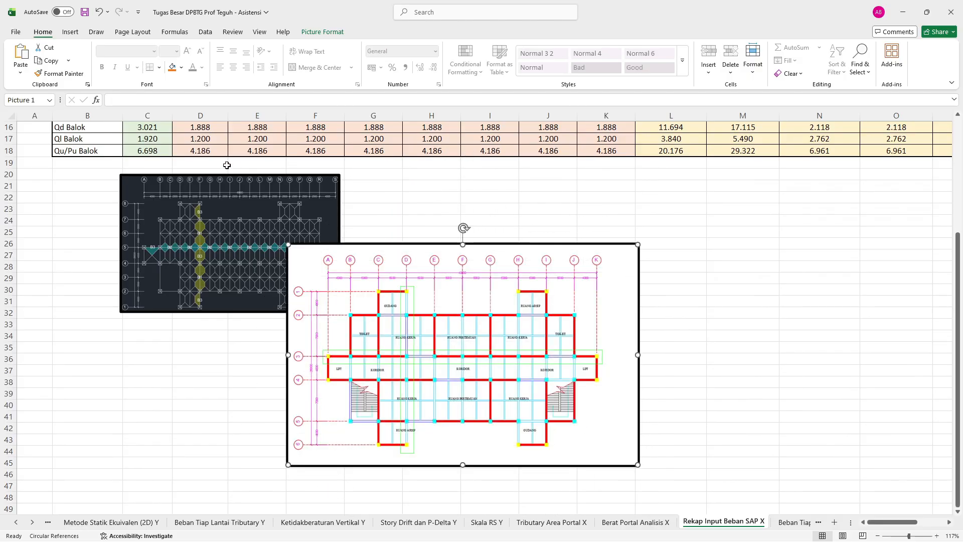
# Place the floor plan below the load table, set the tributary area picture beside it, and enlarge that picture to a similar size.
pyautogui.moveTo(236, 210); pyautogui.dragTo(880, 320)
pyautogui.moveTo(431, 307); pyautogui.dragTo(199, 229)
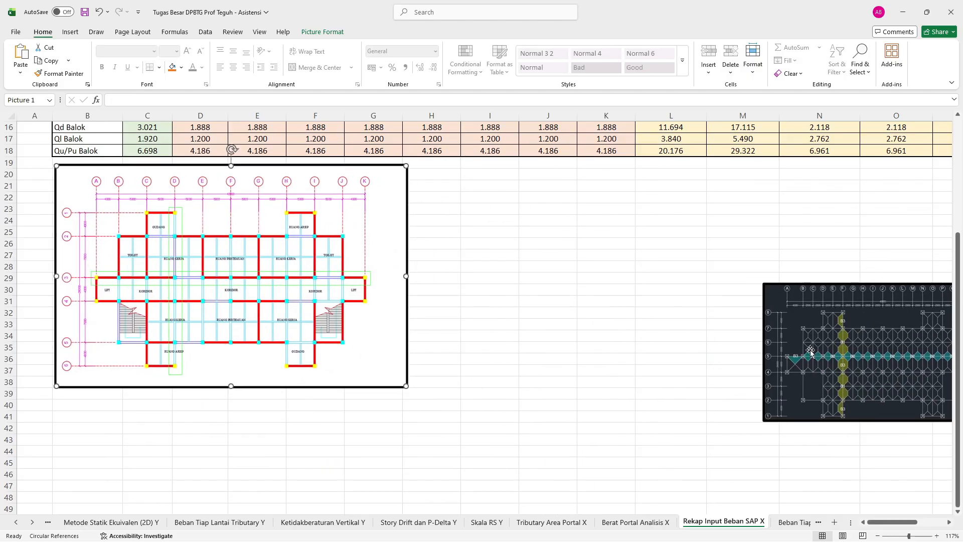
pyautogui.moveTo(811, 351); pyautogui.dragTo(463, 236)
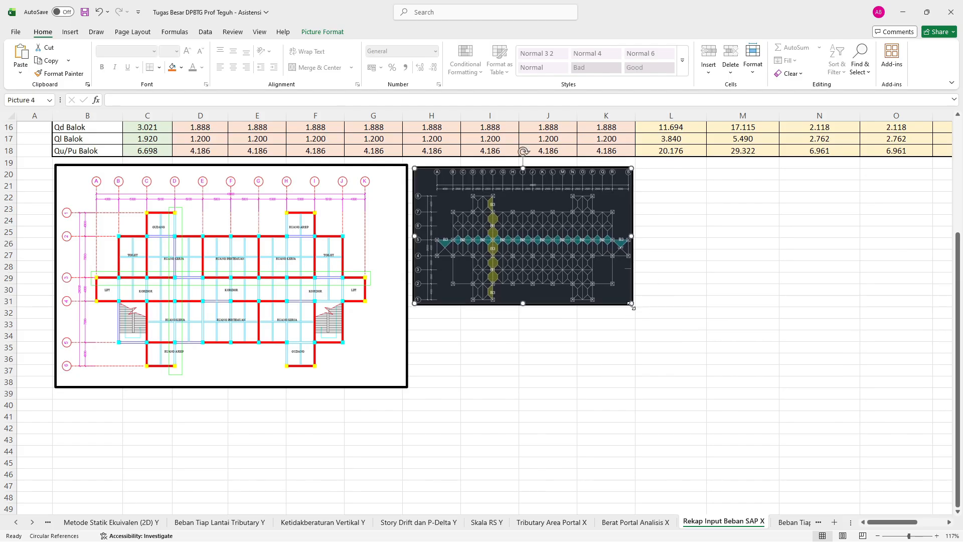
pyautogui.moveTo(632, 305); pyautogui.dragTo(768, 320)
pyautogui.click(830, 314)
pyautogui.scroll(-2, 157, 221)
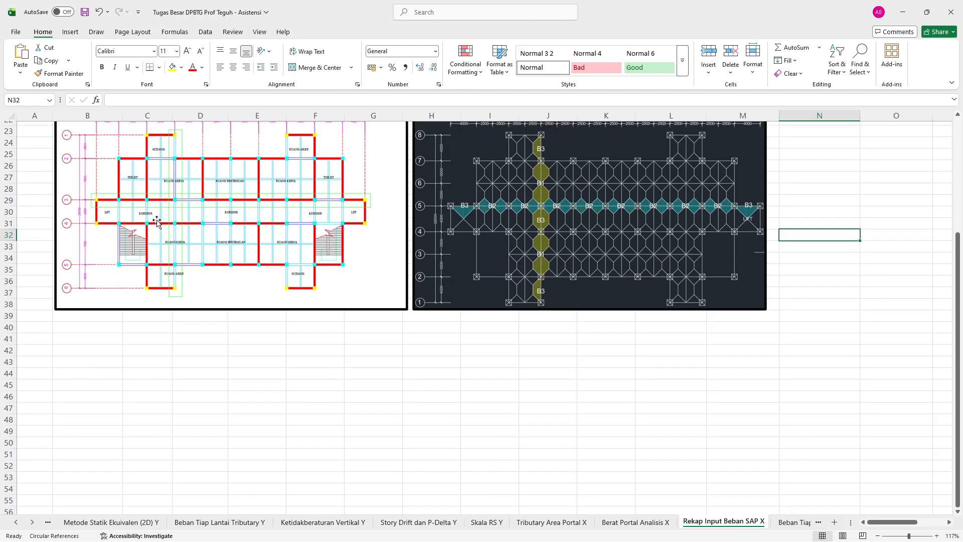
pyautogui.scroll(1, 162, 225)
pyautogui.rightClick(161, 224)
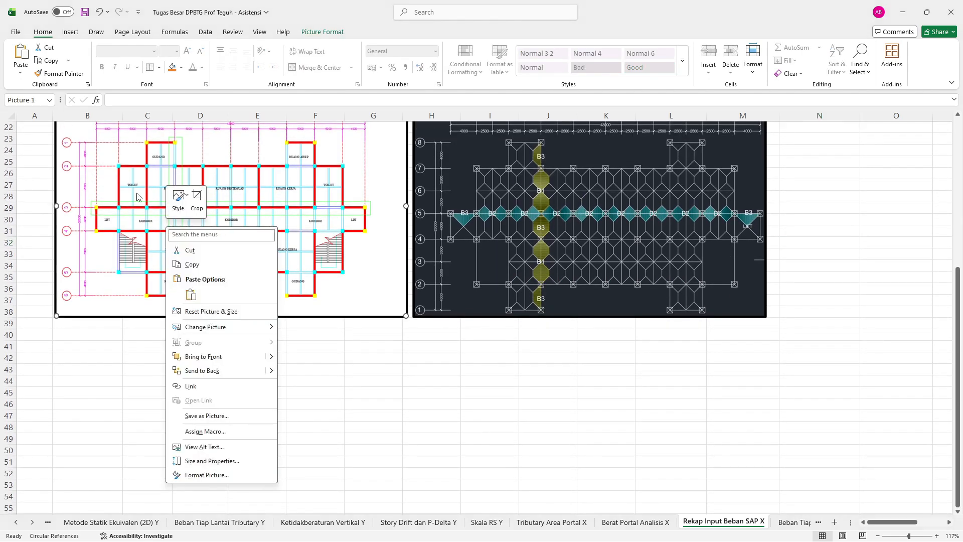
pyautogui.click(98, 205)
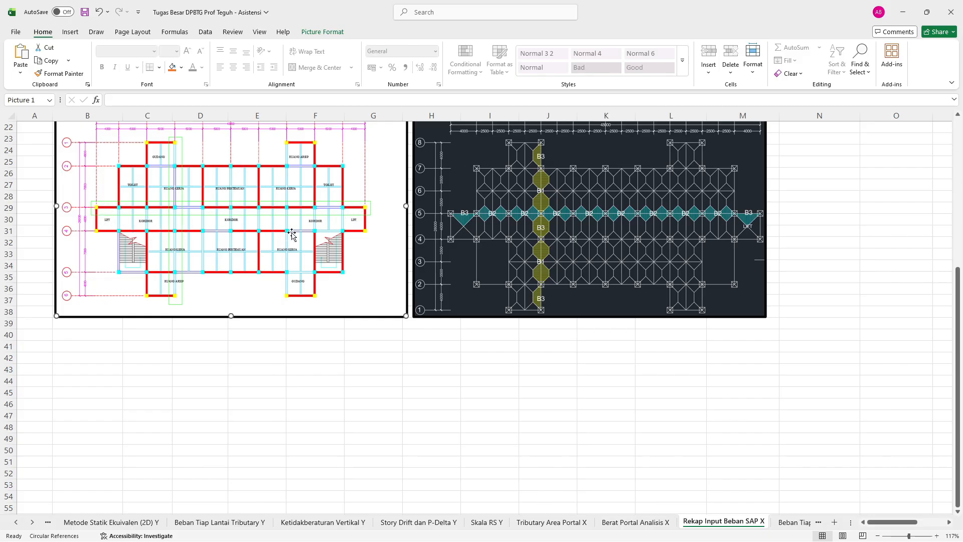
# Switch to SAP2000 and, from a view straight above the 3D model, delete the frames and slabs beyond grid line 5 toward grid 8.
pyautogui.hotkey('alt', 'Tab')
pyautogui.scroll(-5, 756, 473)
pyautogui.keyDown('shift'); pyautogui.moveTo(755, 465); pyautogui.dragTo(745, 435, button='middle'); pyautogui.keyUp('shift')
pyautogui.scroll(4, 747, 440)
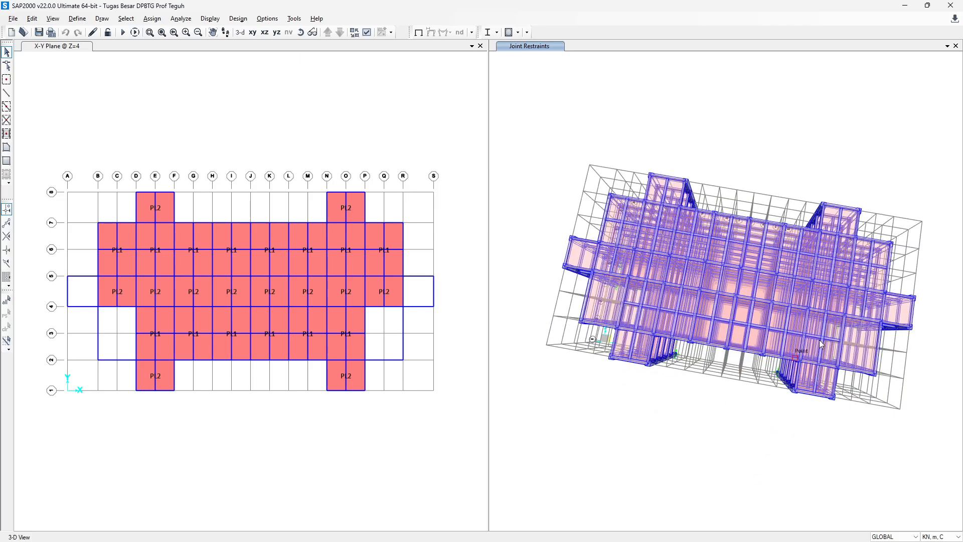
pyautogui.keyDown('shift'); pyautogui.moveTo(911, 210); pyautogui.dragTo(942, 195, button='middle'); pyautogui.keyUp('shift')
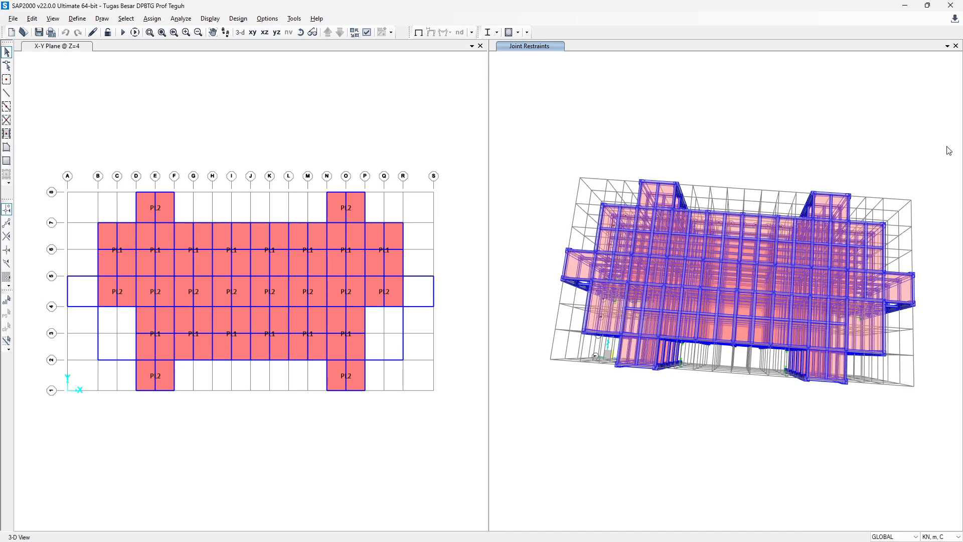
pyautogui.moveTo(947, 147); pyautogui.dragTo(946, 213, button='middle')
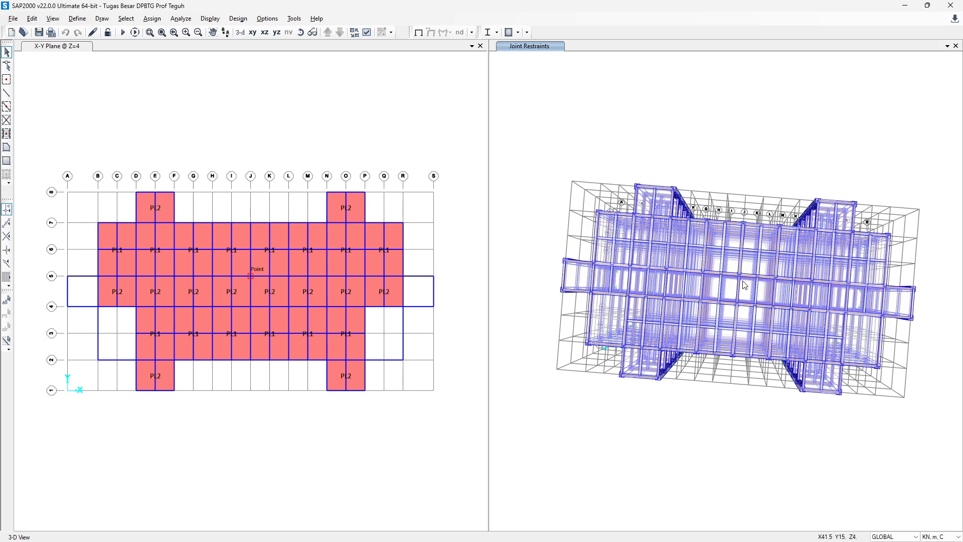
pyautogui.moveTo(947, 270); pyautogui.dragTo(957, 300, button='middle')
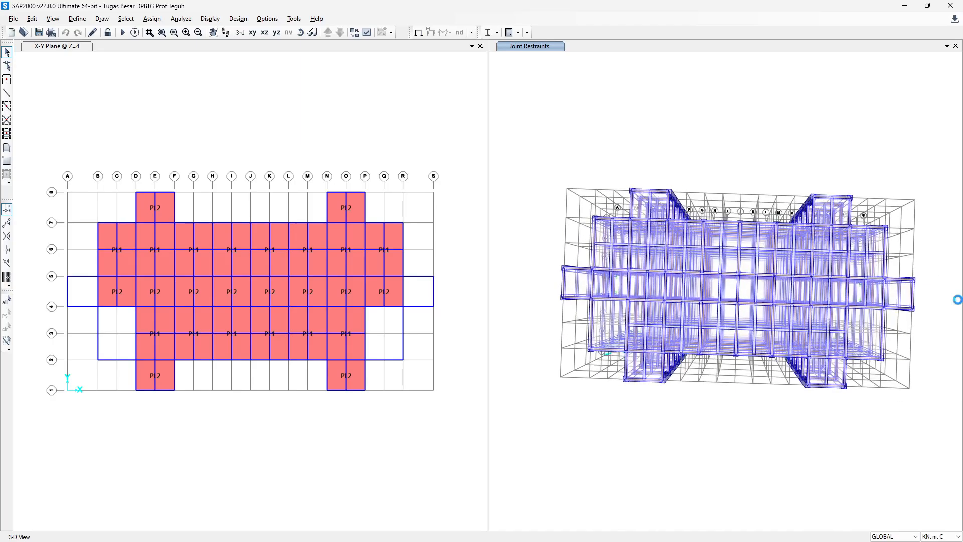
pyautogui.moveTo(522, 171); pyautogui.dragTo(526, 275, button='middle')
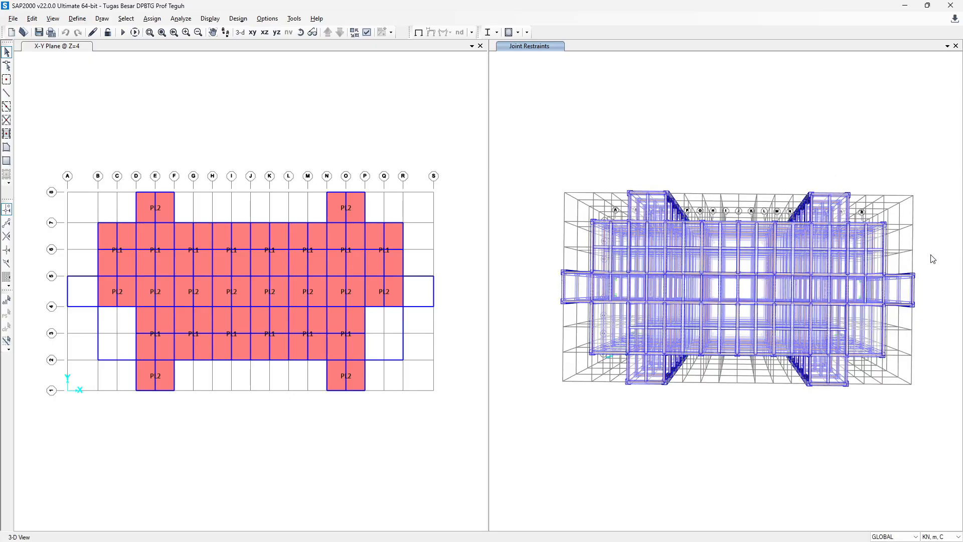
pyautogui.moveTo(631, 213); pyautogui.dragTo(542, 149)
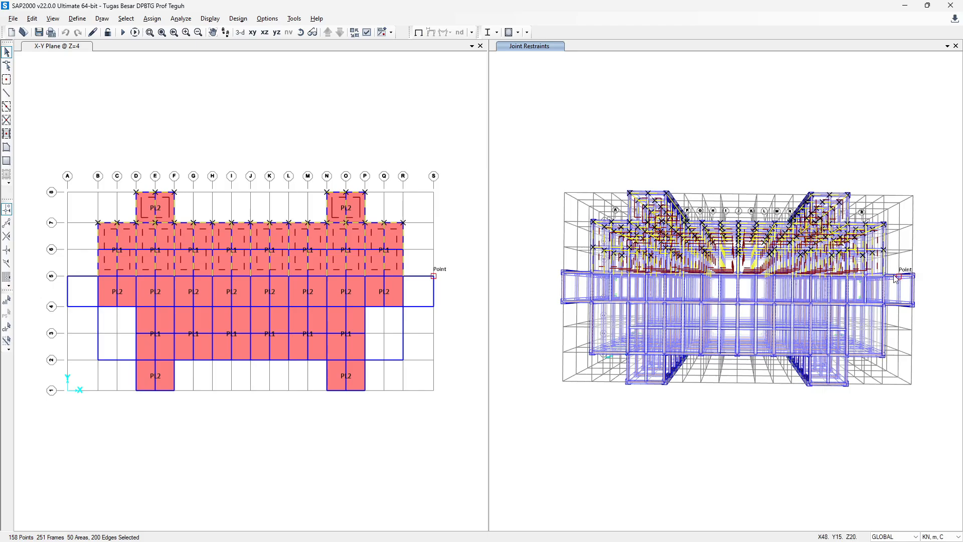
pyautogui.press('Delete')
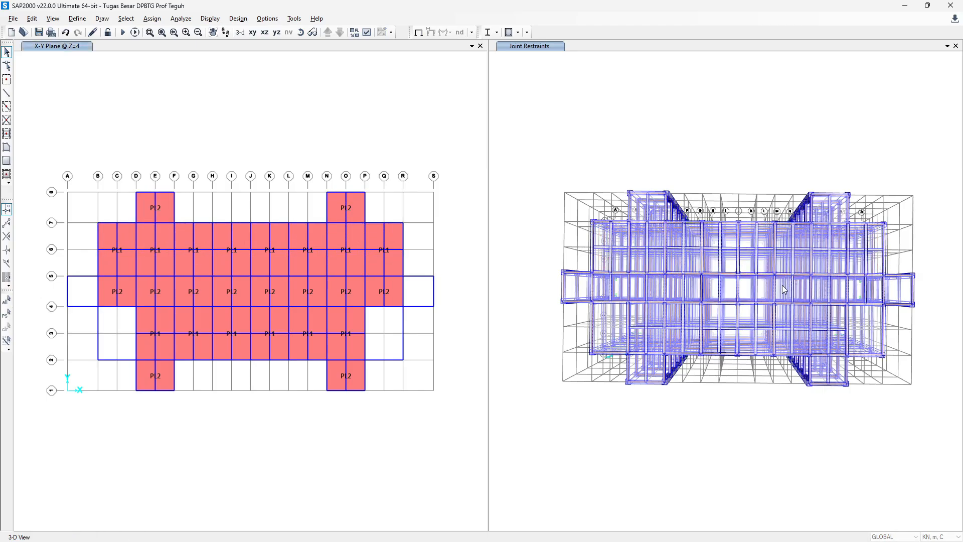
pyautogui.click(758, 236)
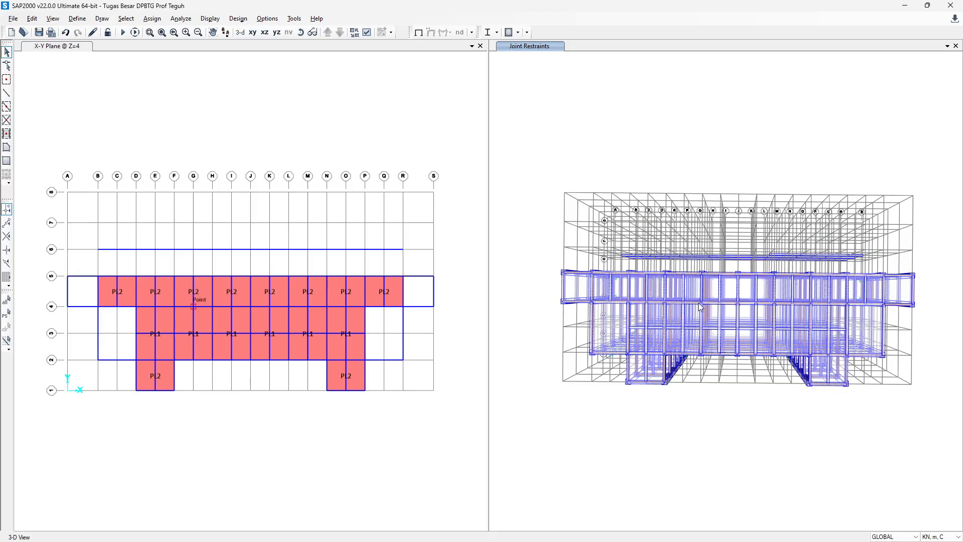
# Delete the leftover beams along grid line 6 on all floors.
pyautogui.scroll(3, 871, 268)
pyautogui.moveTo(871, 262); pyautogui.dragTo(805, 239)
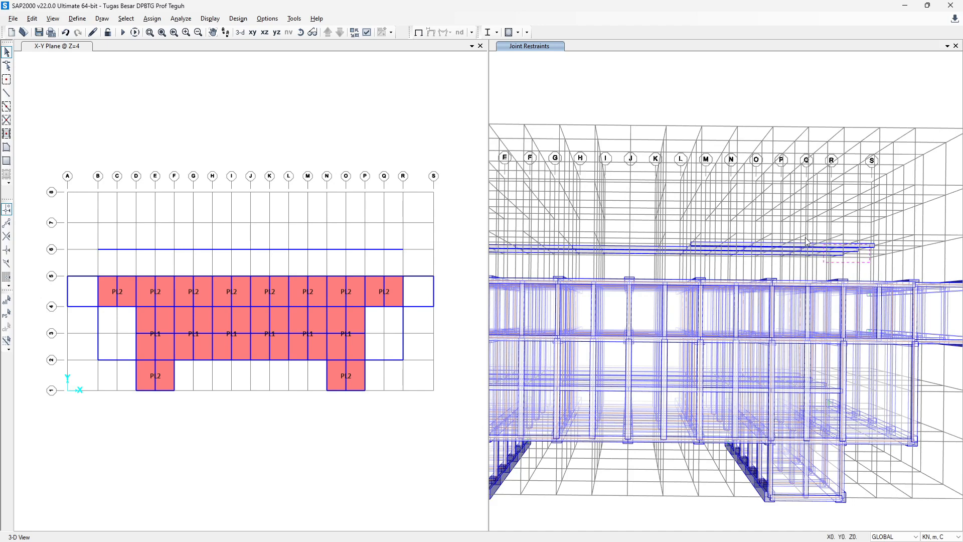
pyautogui.moveTo(632, 210); pyautogui.dragTo(546, 202)
pyautogui.moveTo(651, 207); pyautogui.dragTo(871, 229, button='middle')
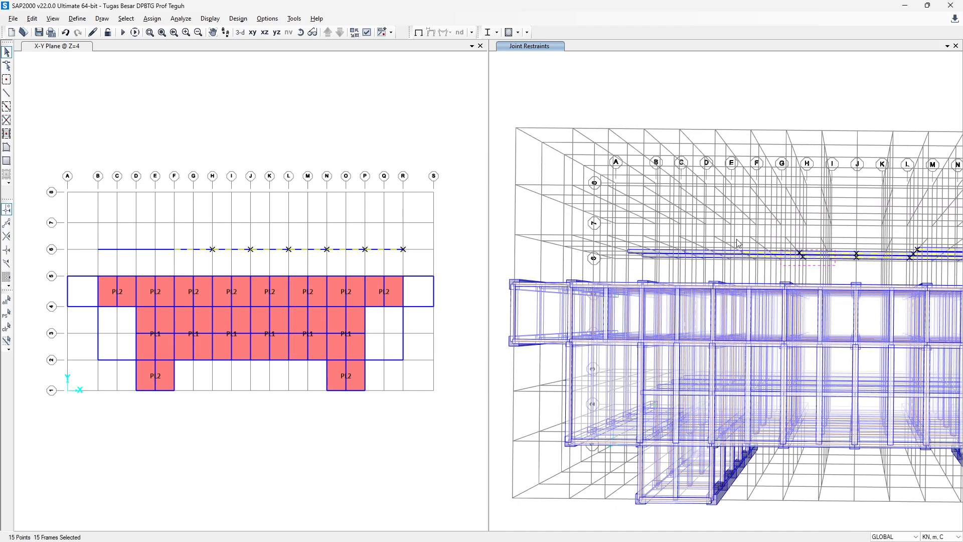
pyautogui.moveTo(737, 239); pyautogui.dragTo(592, 207)
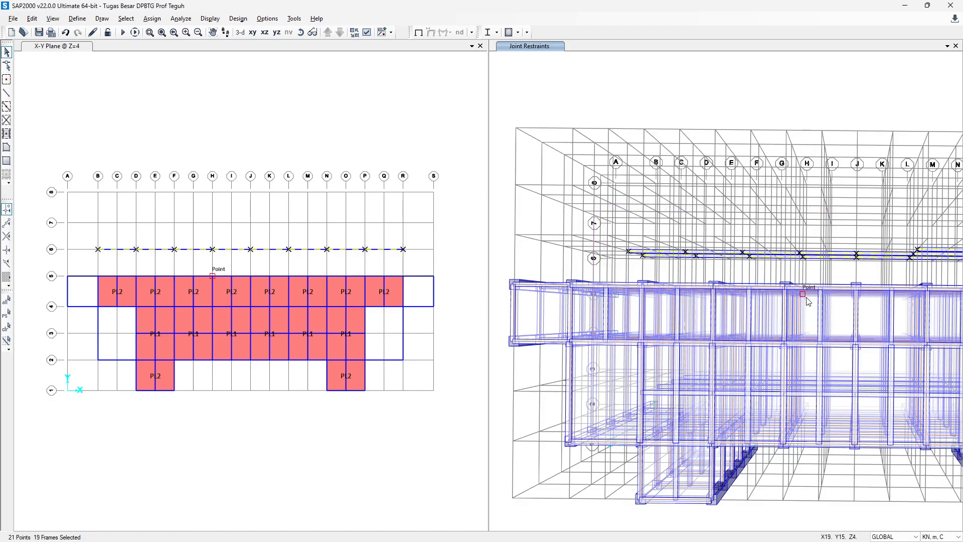
pyautogui.hotkey('ctrl', 'q')
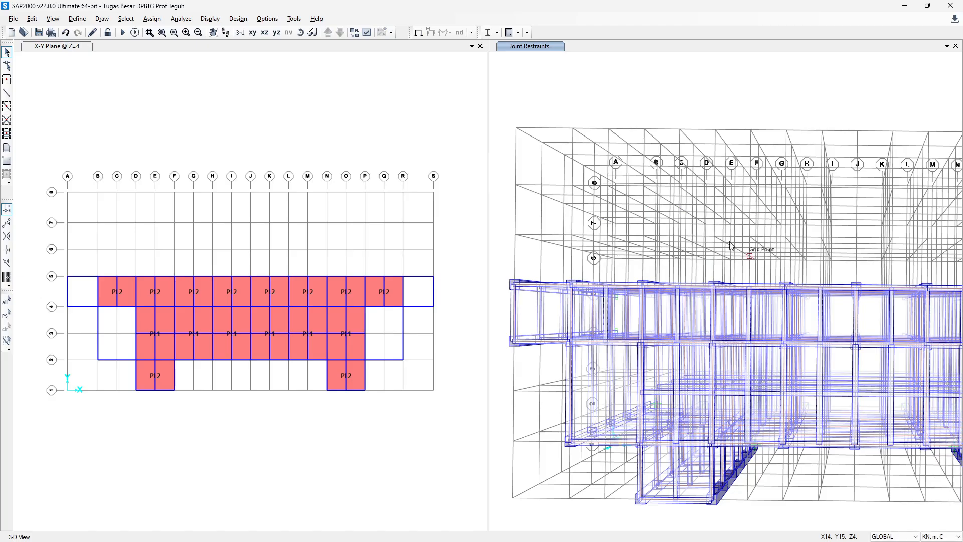
# Delete all frames and slabs between grid lines 1 and 5, keeping only the portal frame on grid line 5.
pyautogui.scroll(-5, 802, 228)
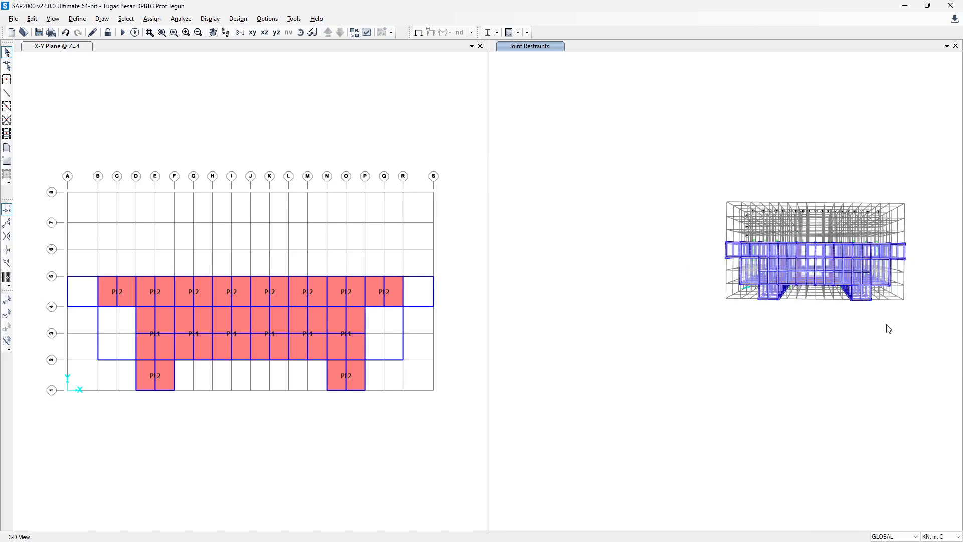
pyautogui.scroll(3, 886, 325)
pyautogui.moveTo(941, 322); pyautogui.dragTo(542, 182)
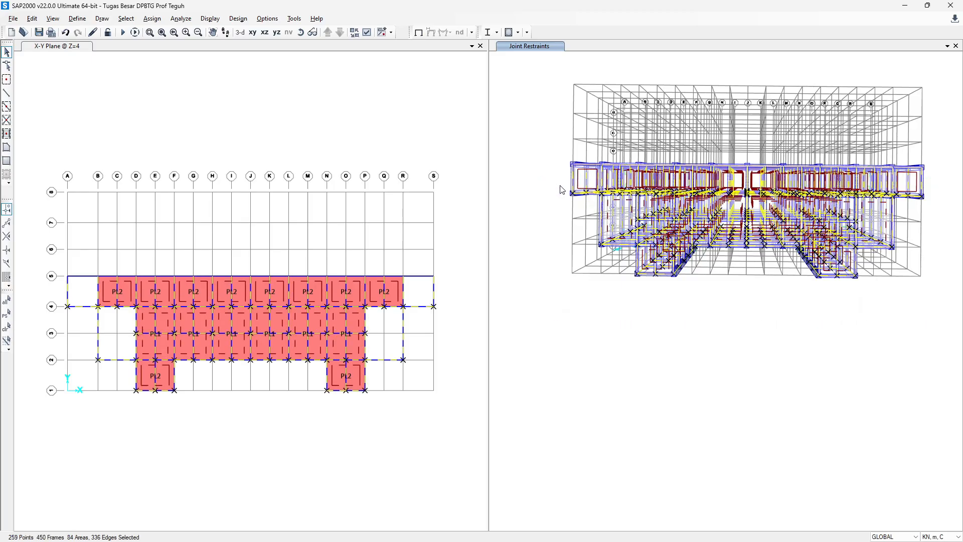
pyautogui.hotkey('ctrl', 'q')
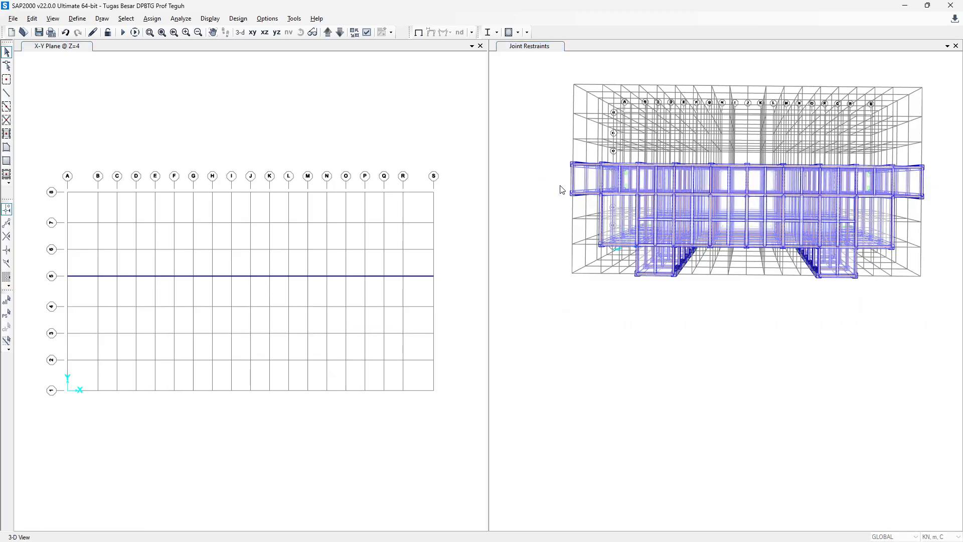
pyautogui.click(562, 190)
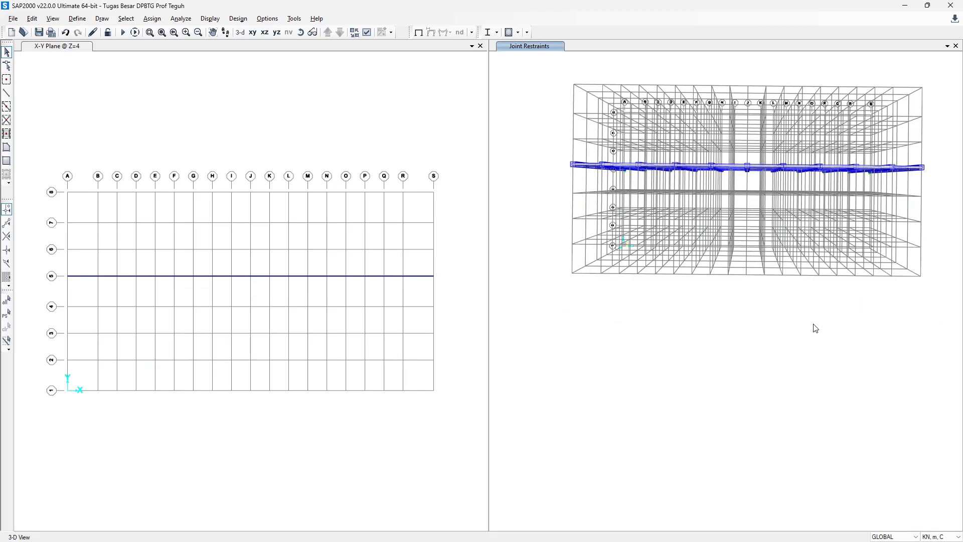
pyautogui.scroll(-3, 814, 324)
pyautogui.keyDown('shift'); pyautogui.moveTo(815, 331); pyautogui.dragTo(852, 290, button='middle'); pyautogui.keyUp('shift')
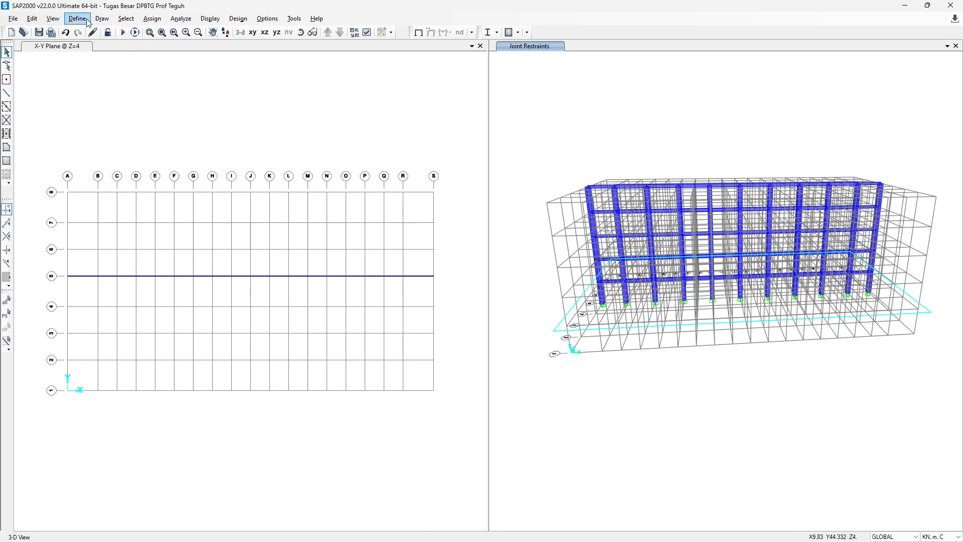
# Save a copy of the model, reusing the existing Portal Y file name with its ending changed to Portal X.
pyautogui.click(13, 18)
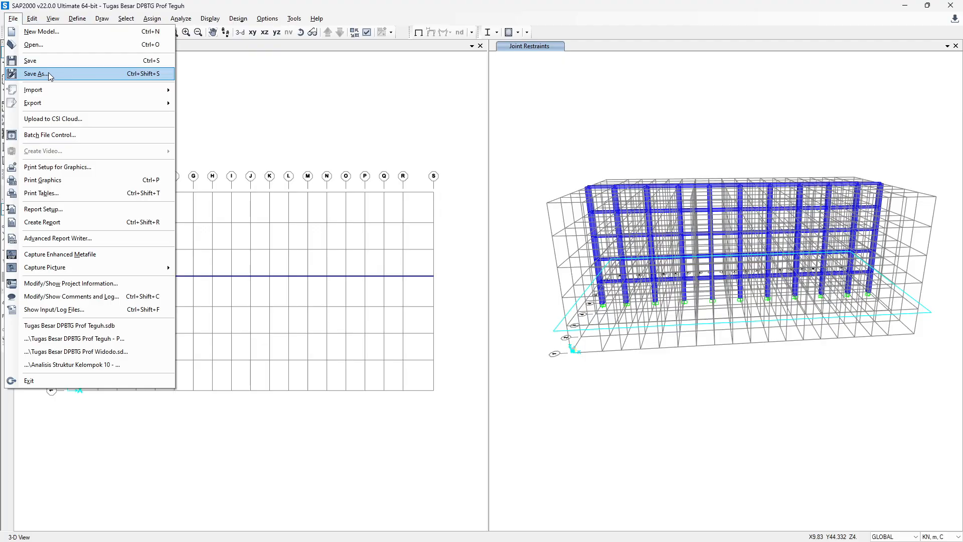
pyautogui.click(50, 75)
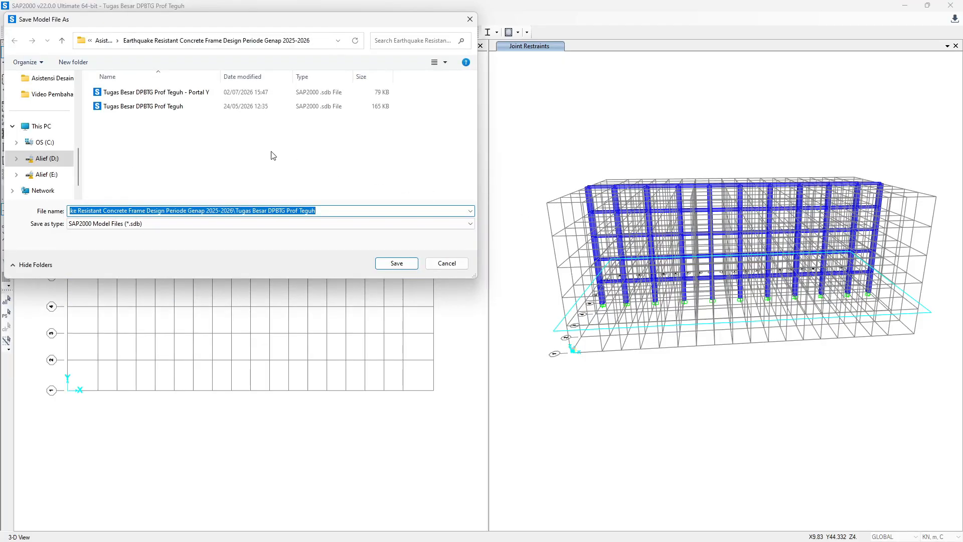
pyautogui.click(214, 93)
pyautogui.click(187, 212)
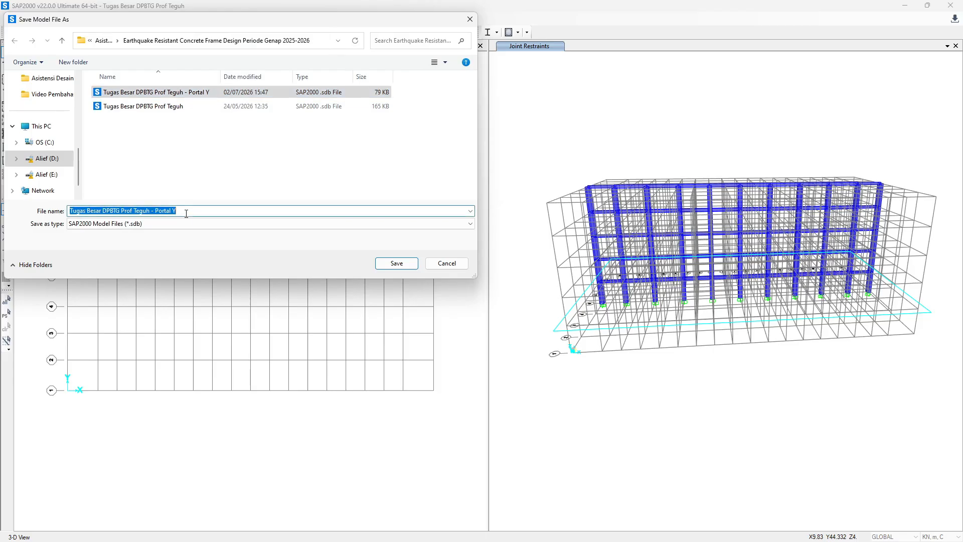
pyautogui.moveTo(186, 213); pyautogui.dragTo(172, 214)
pyautogui.press('BackSpace')
pyautogui.write('X')
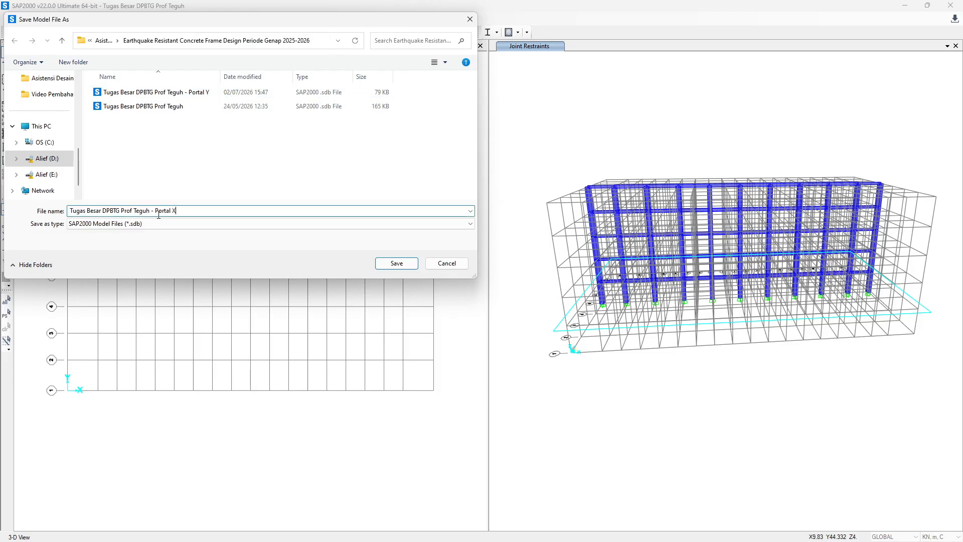
pyautogui.click(412, 266)
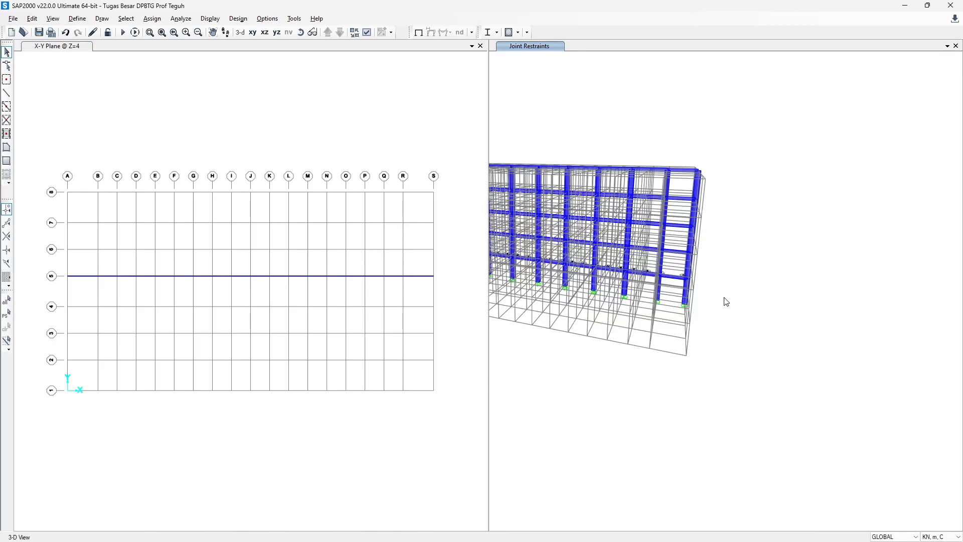
# Orbit around the remaining frame and examine the coordinates of the joint where grid lines A and 5 meet.
pyautogui.moveTo(611, 331); pyautogui.dragTo(833, 350, button='middle')
pyautogui.scroll(3, 570, 324)
pyautogui.scroll(2, 652, 287)
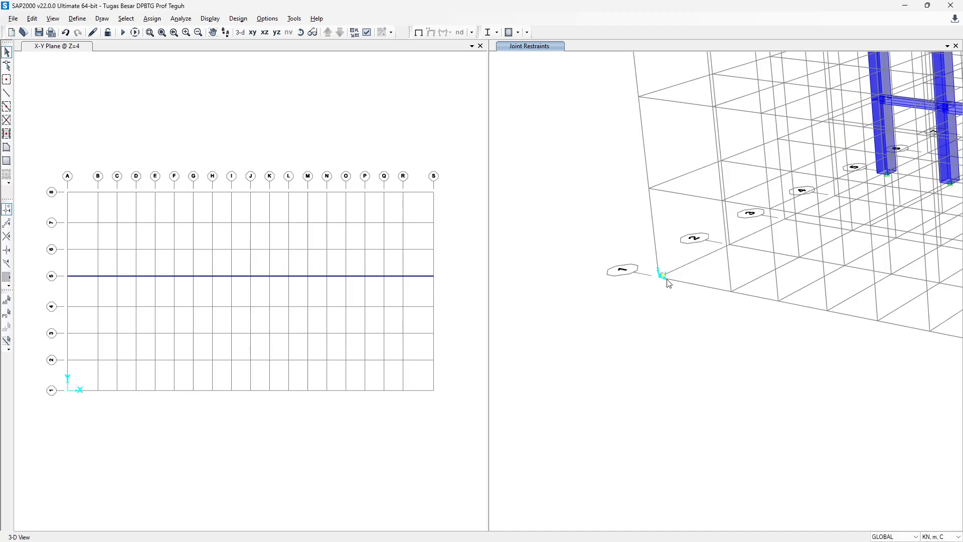
pyautogui.scroll(-3, 703, 298)
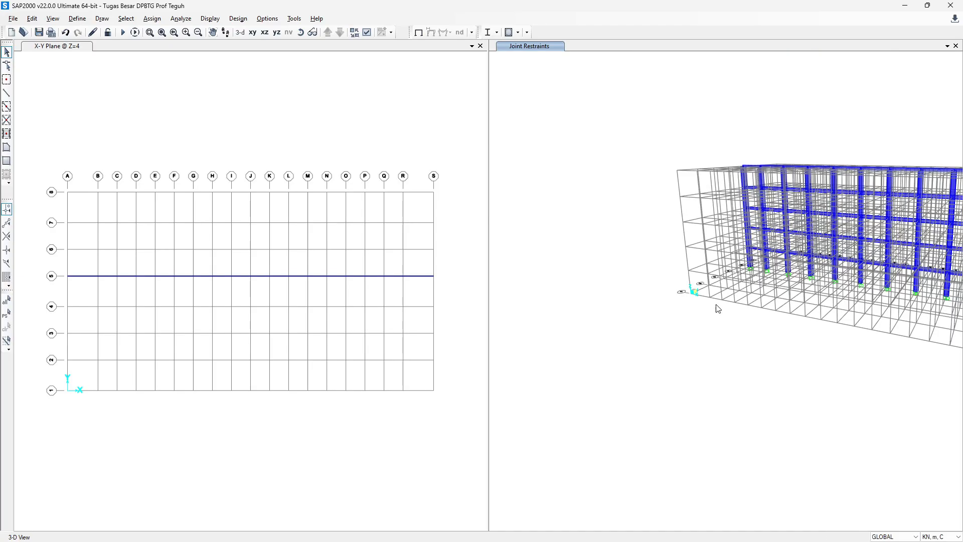
pyautogui.scroll(-2, 848, 315)
pyautogui.moveTo(838, 315); pyautogui.dragTo(721, 315, button='middle')
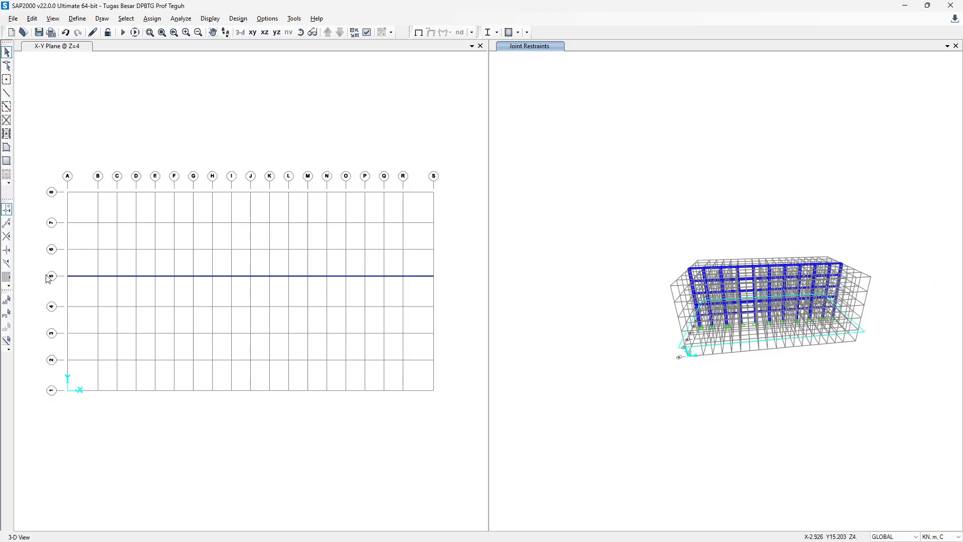
pyautogui.click(68, 276)
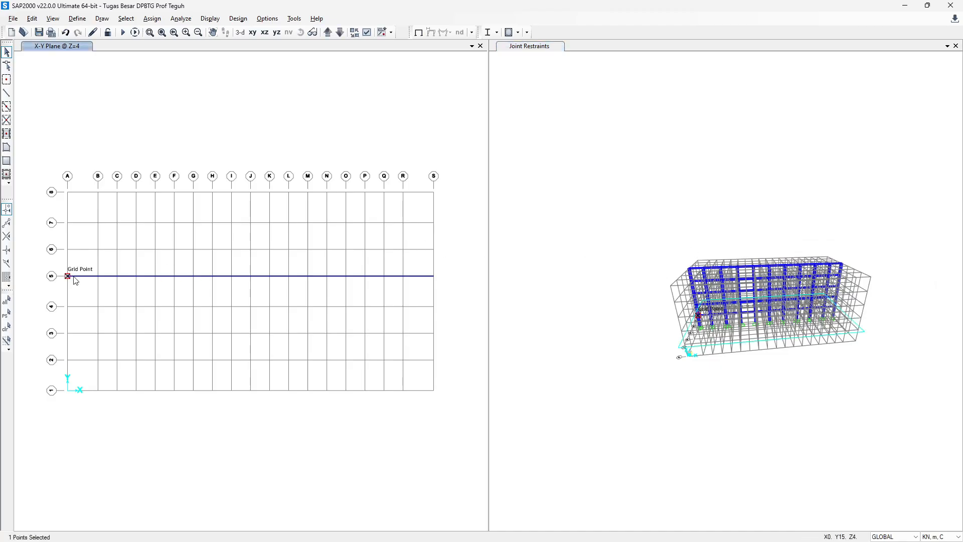
pyautogui.rightClick(68, 278)
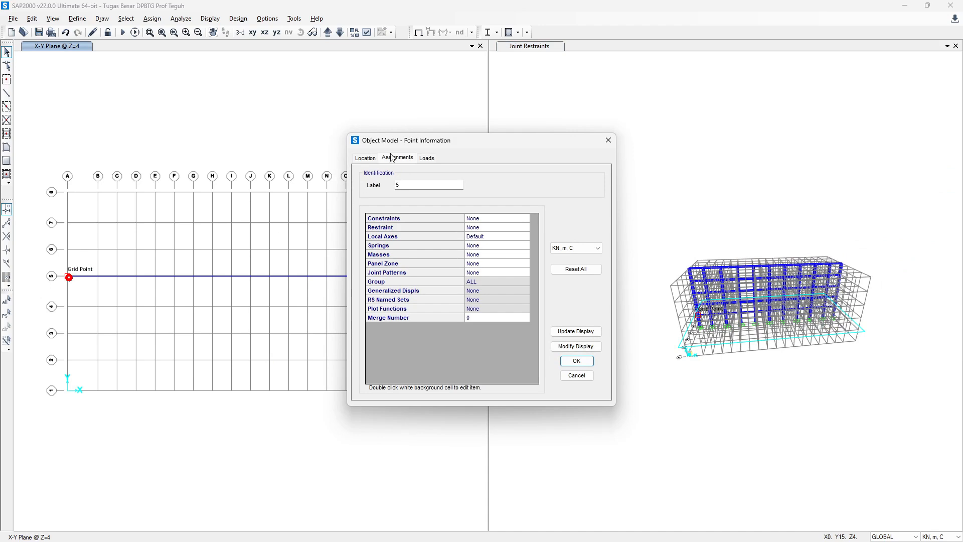
pyautogui.click(366, 158)
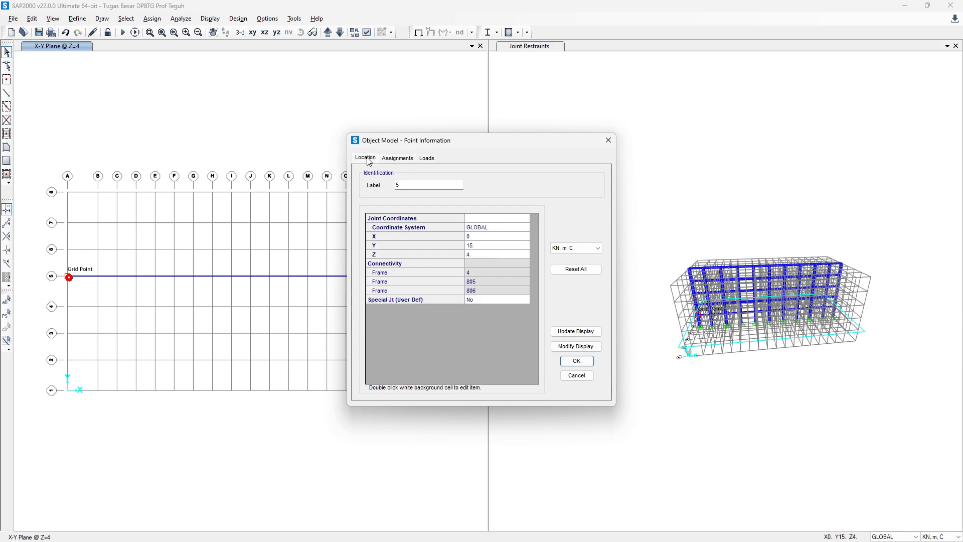
pyautogui.click(479, 247)
pyautogui.click(612, 144)
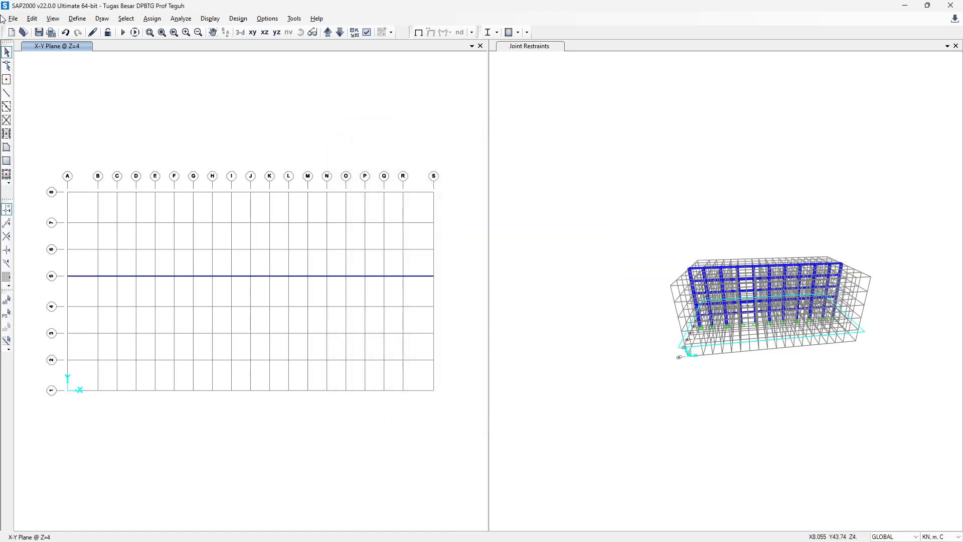
# Set the 2D view to the X-Z plane at Y = 15 m to display the grid line 5 elevation.
pyautogui.click(54, 19)
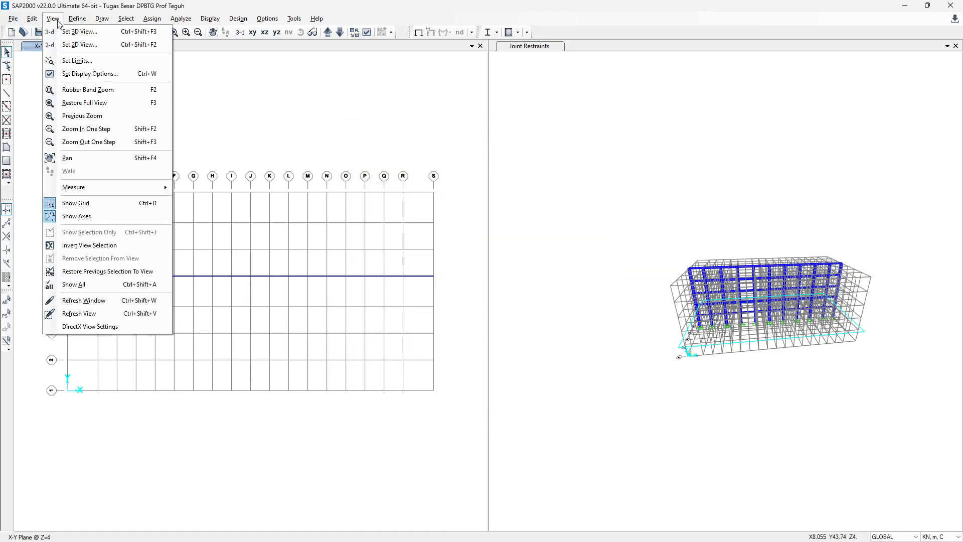
pyautogui.click(69, 46)
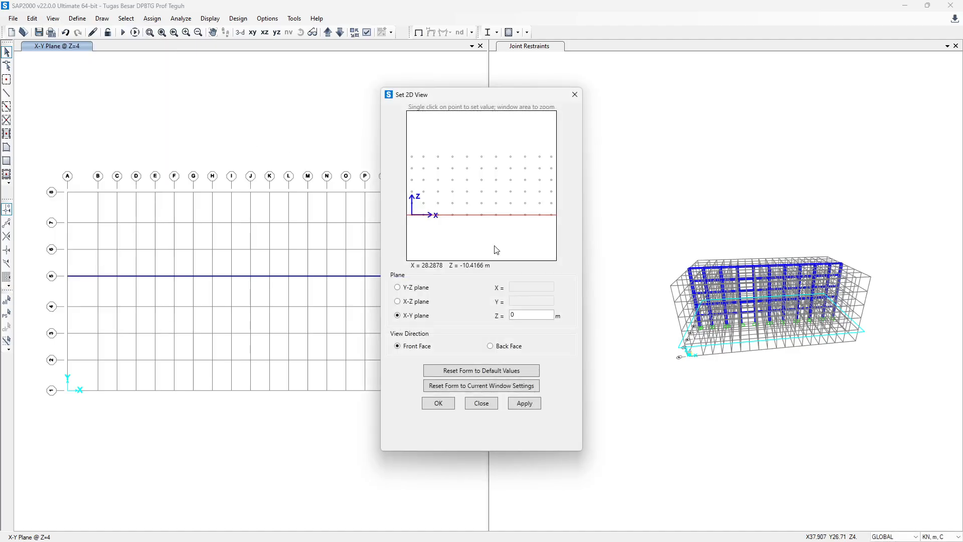
pyautogui.click(410, 300)
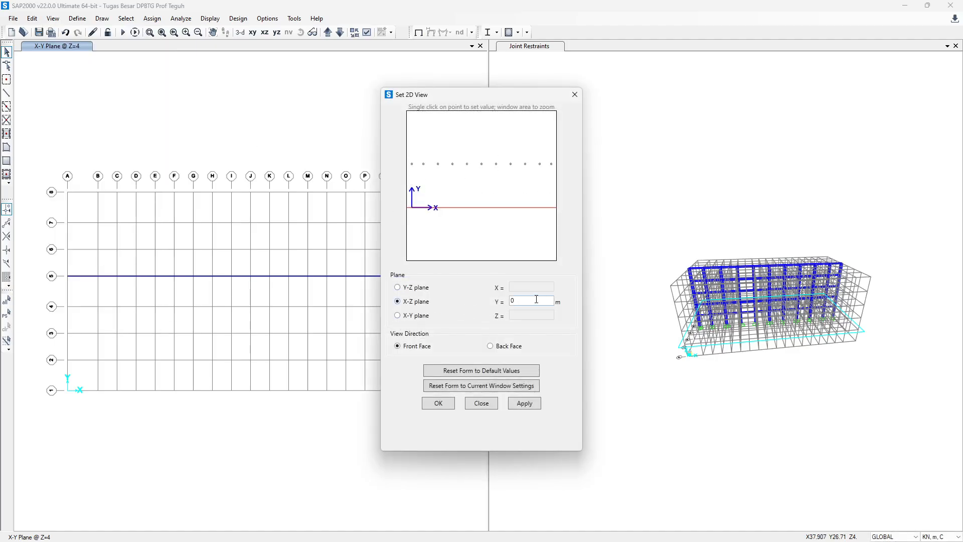
pyautogui.write('15')
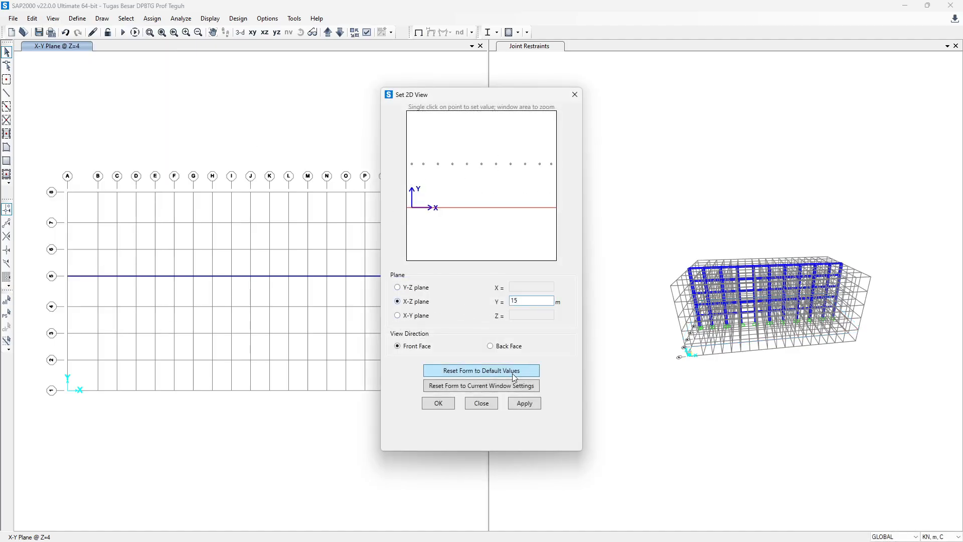
pyautogui.click(525, 404)
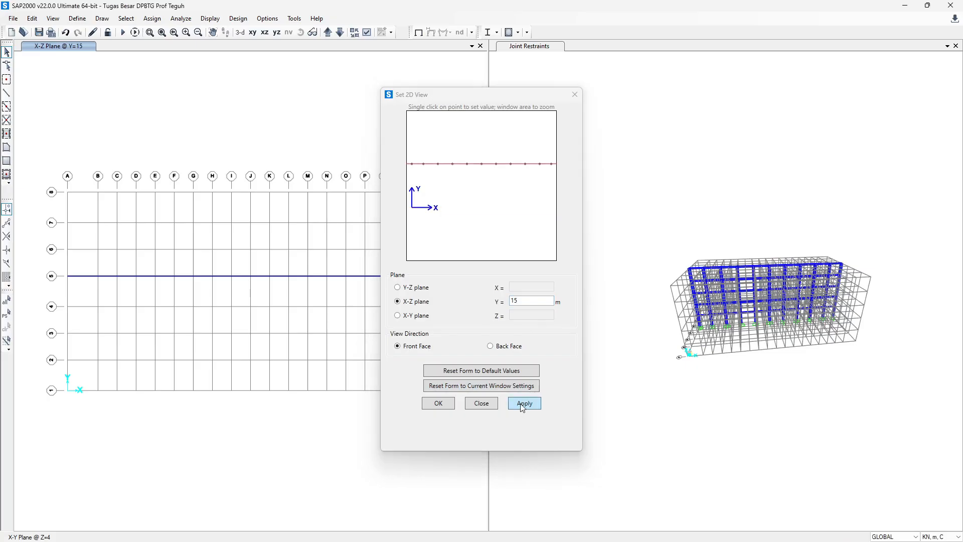
pyautogui.click(451, 406)
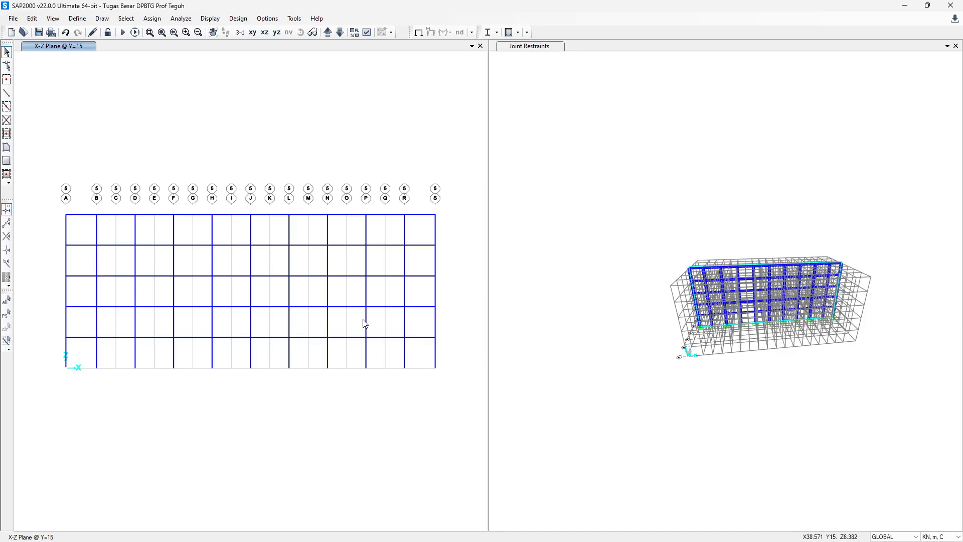
# Switch to Excel and examine the total portal weight table on the Berat Portal Analisis X sheet alongside the SAP2000 elevation.
pyautogui.hotkey('alt', 'Tab')
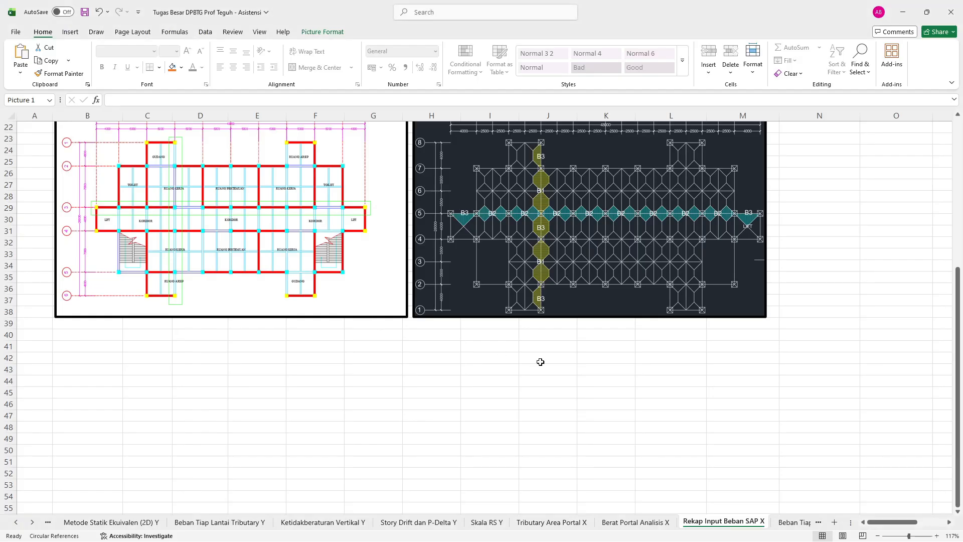
pyautogui.click(668, 523)
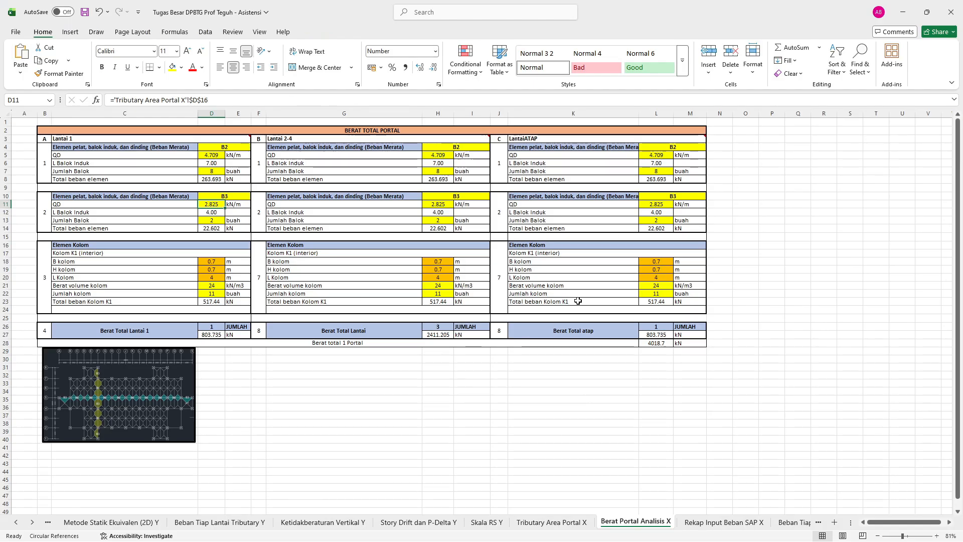
pyautogui.click(392, 129)
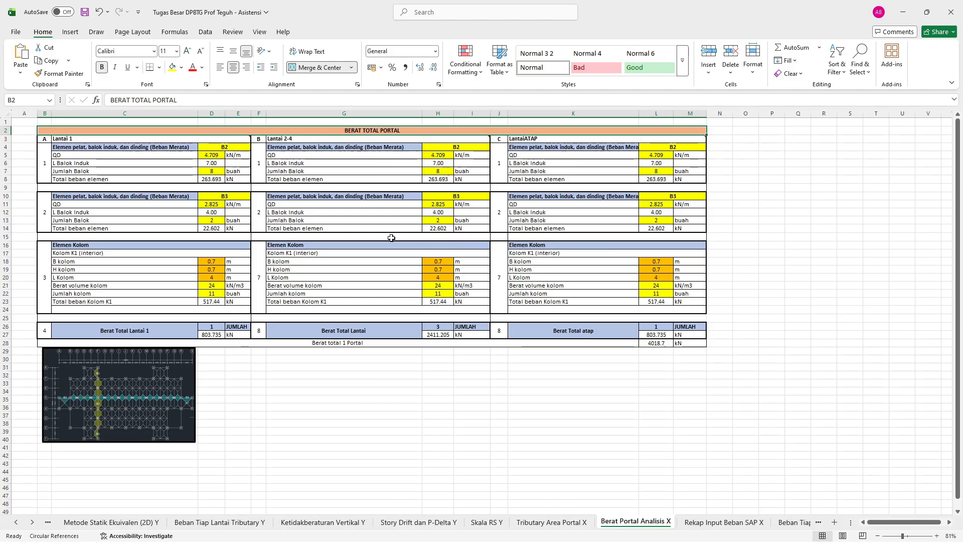
pyautogui.moveTo(86, 132)
pyautogui.mouseDown()
pyautogui.moveTo(171, 339)
pyautogui.moveTo(195, 343)
pyautogui.mouseUp()
pyautogui.click(379, 383)
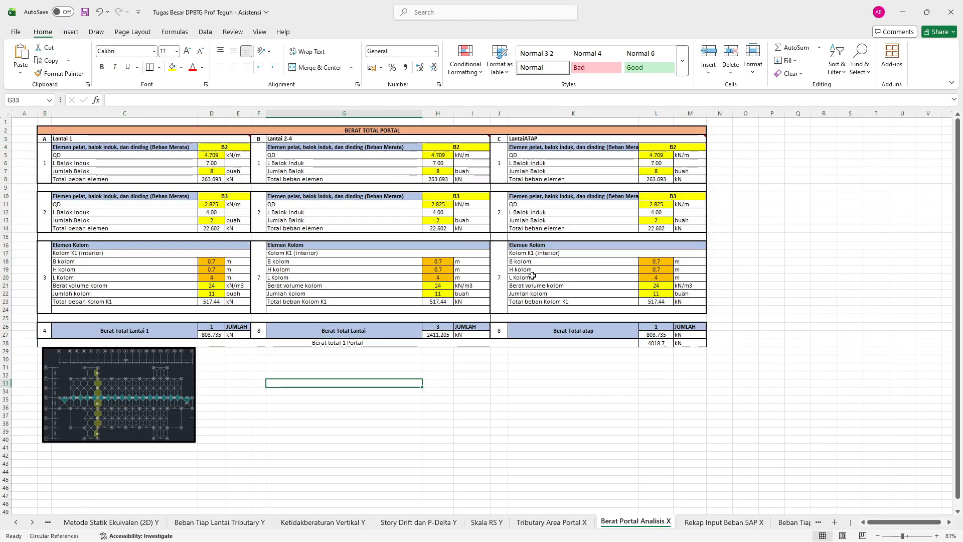
pyautogui.hotkey('alt', 'Tab')
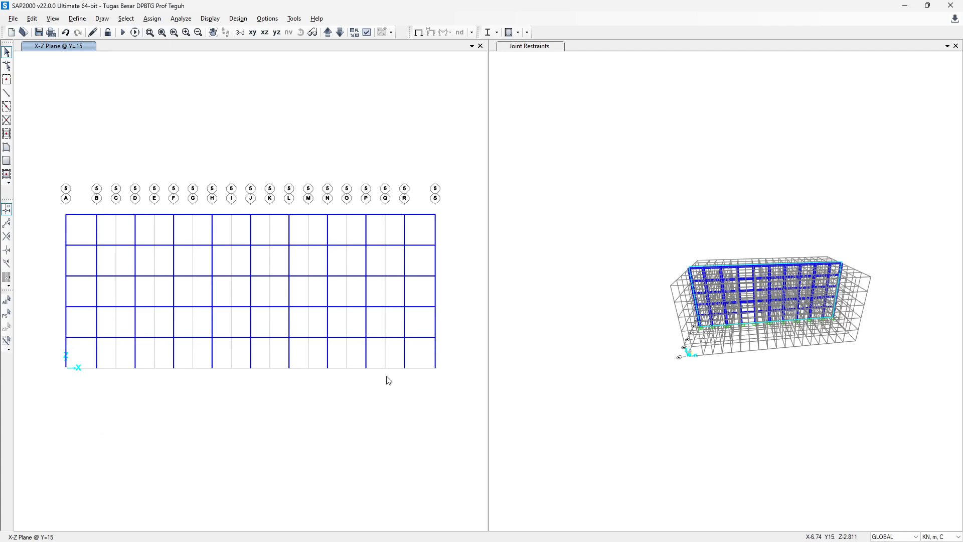
pyautogui.hotkey('alt', 'Tab')
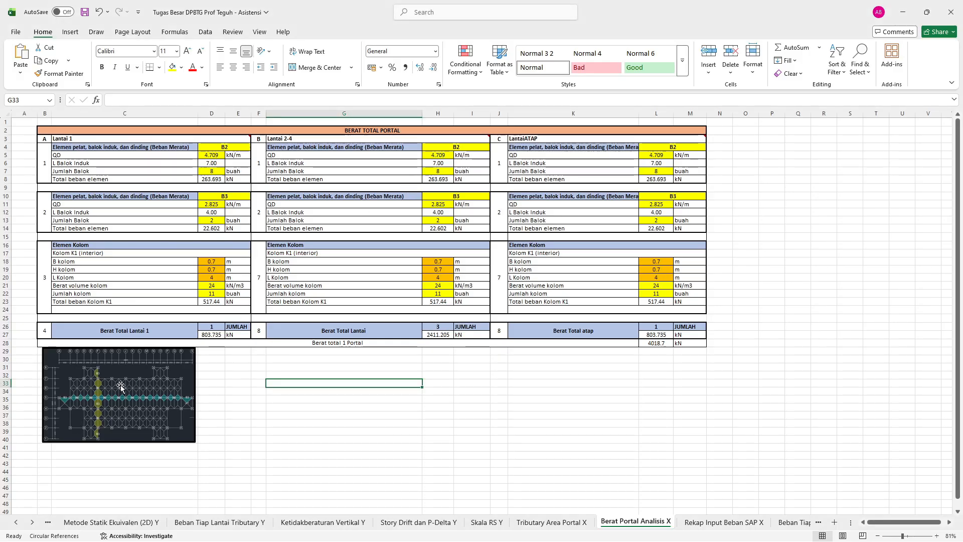
# Move the tributary area picture clear of the BERAT TOTAL PORTAL table and paste a copy of the whole table at cell B30.
pyautogui.click(149, 391)
pyautogui.moveTo(149, 391); pyautogui.dragTo(908, 342)
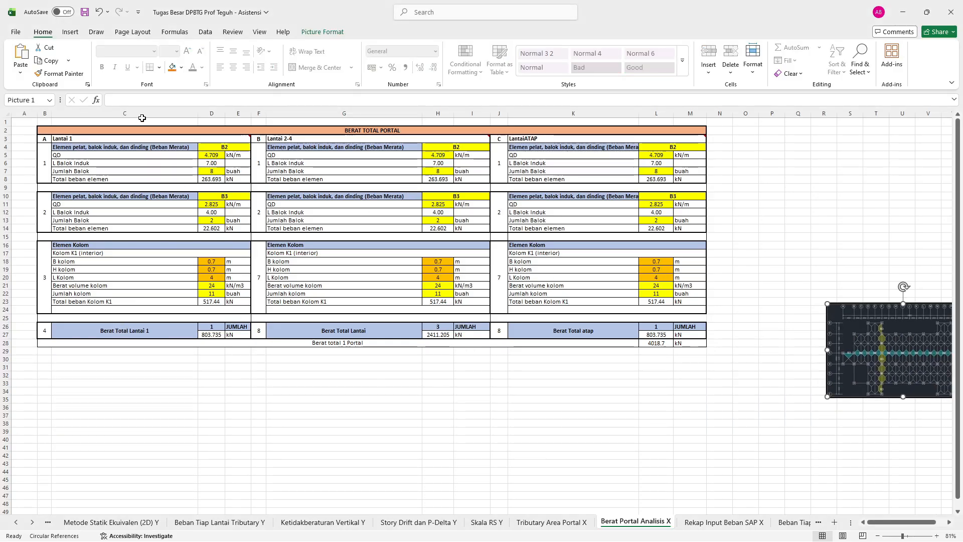
pyautogui.moveTo(125, 131); pyautogui.dragTo(123, 340)
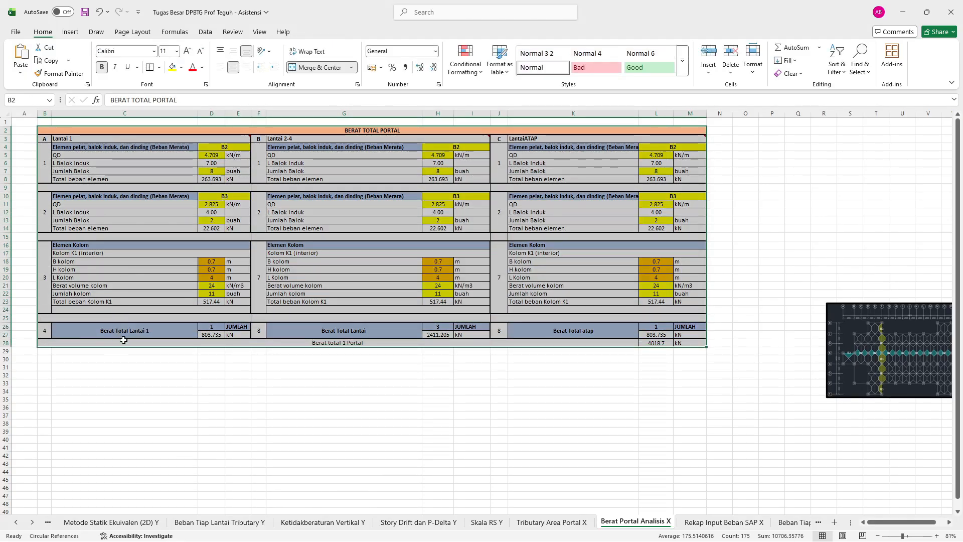
pyautogui.hotkey('ctrl', 'c')
pyautogui.click(45, 360)
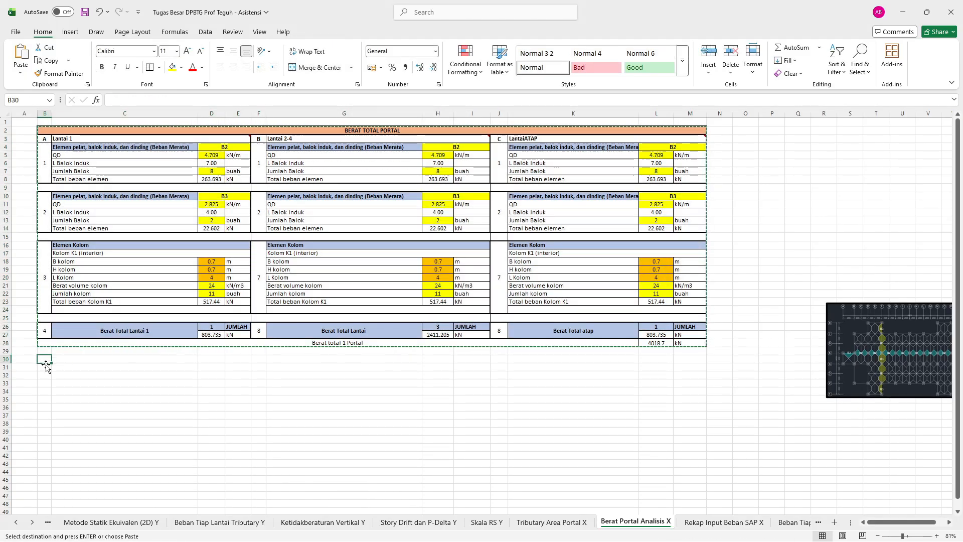
pyautogui.hotkey('ctrl', 'v')
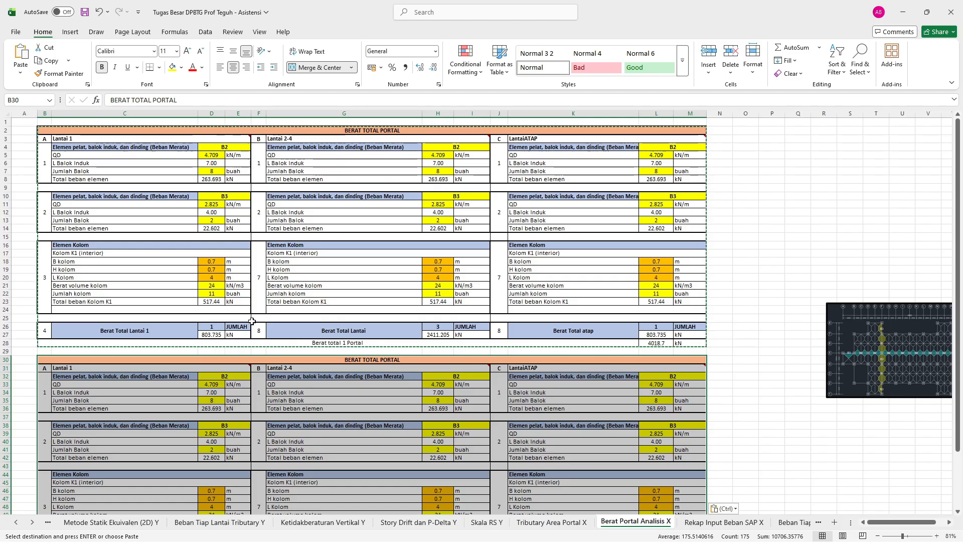
pyautogui.scroll(-4, 271, 316)
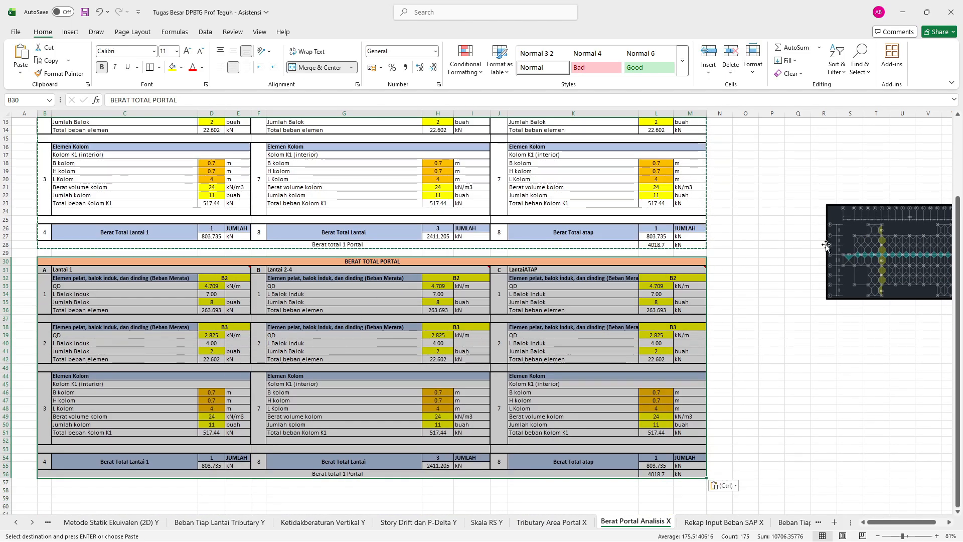
# Enlarge the tributary area picture and place it beside the copied portal weight table, checking the source of its QD values.
pyautogui.moveTo(831, 247); pyautogui.dragTo(794, 333)
pyautogui.click(438, 286)
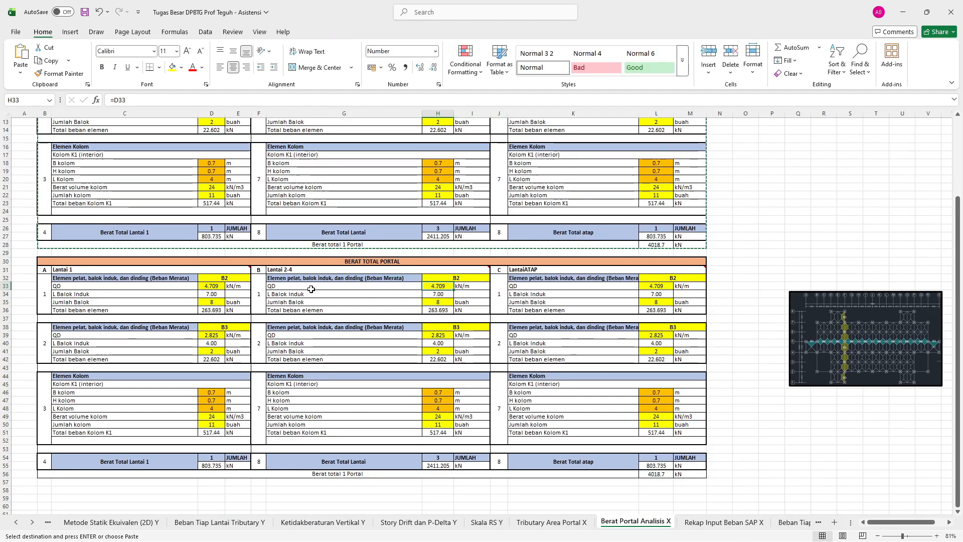
pyautogui.click(215, 283)
pyautogui.keyDown('ctrl'); pyautogui.scroll(3, 817, 318); pyautogui.keyUp('ctrl')
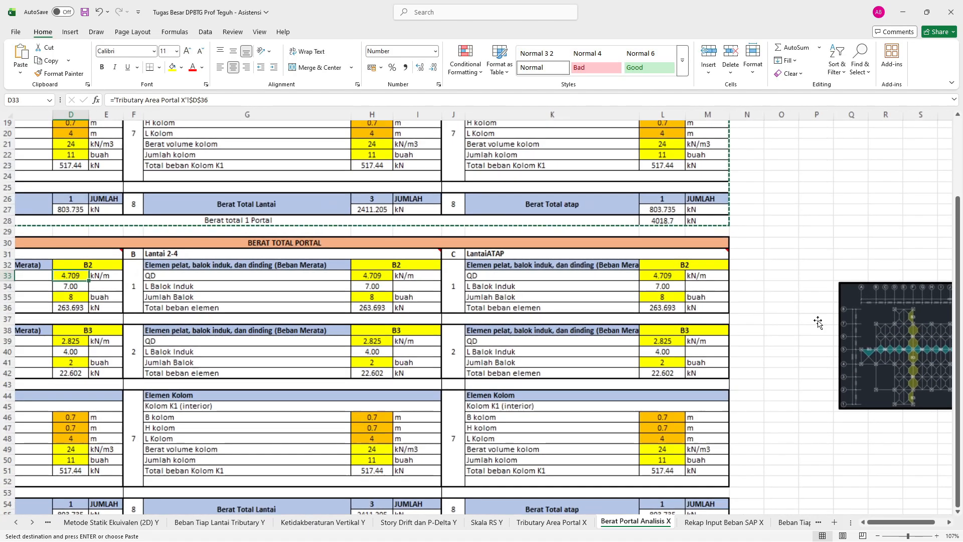
pyautogui.click(852, 304)
pyautogui.moveTo(852, 304); pyautogui.dragTo(384, 220)
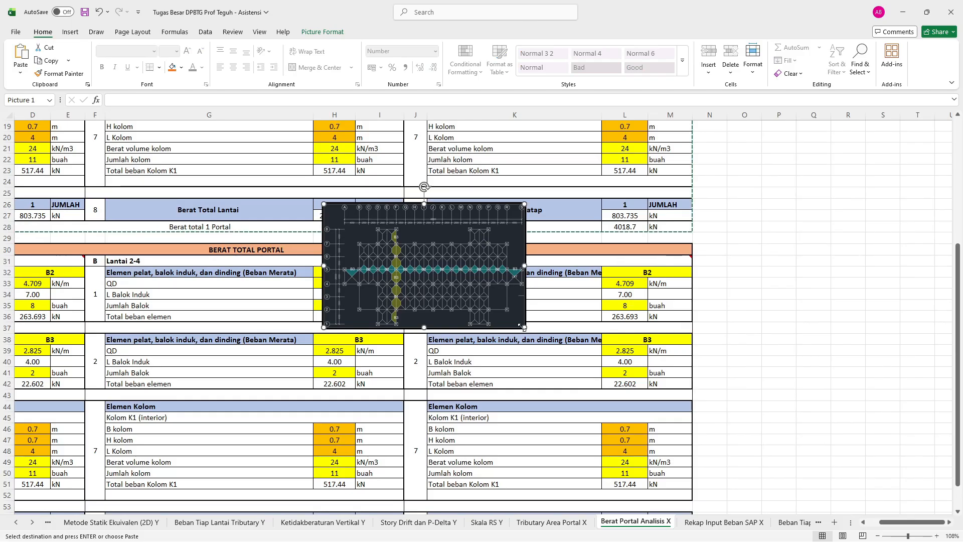
pyautogui.moveTo(528, 330); pyautogui.dragTo(625, 363)
pyautogui.keyDown('ctrl'); pyautogui.scroll(-3, 572, 325); pyautogui.keyUp('ctrl')
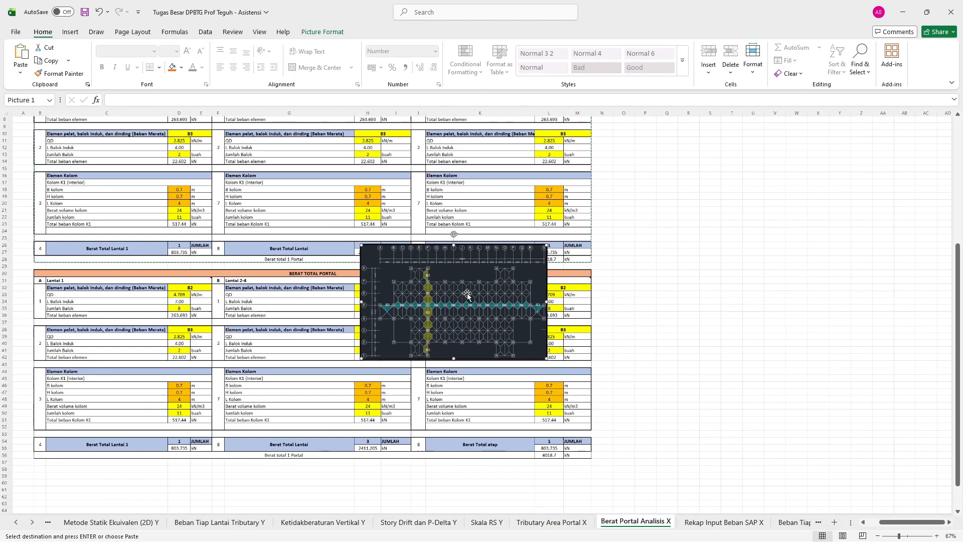
pyautogui.keyDown('ctrl'); pyautogui.scroll(3, 468, 295); pyautogui.keyUp('ctrl')
pyautogui.moveTo(493, 295); pyautogui.dragTo(825, 332)
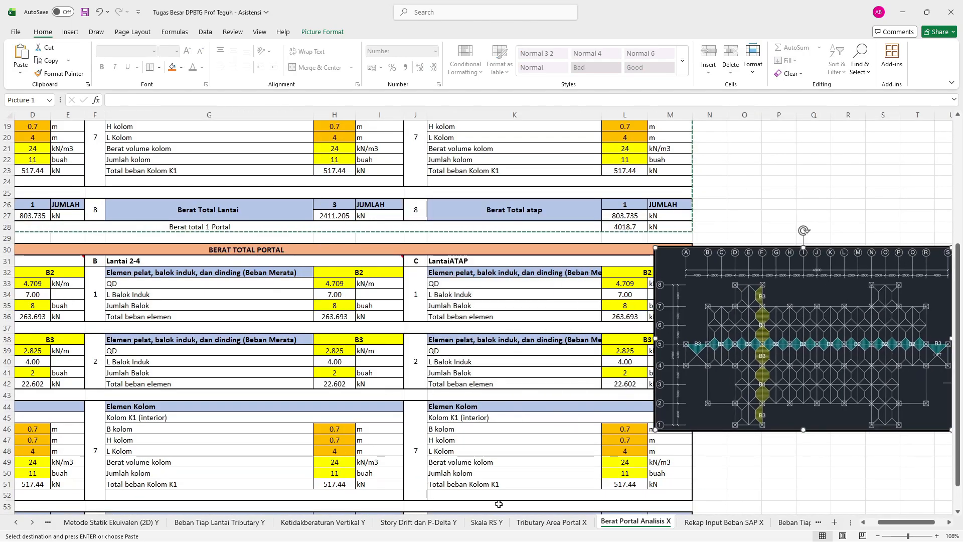
# In the copied portal weight table, link the B2 beam codes by referencing D32 in H32 and H32 in L32.
pyautogui.click(566, 524)
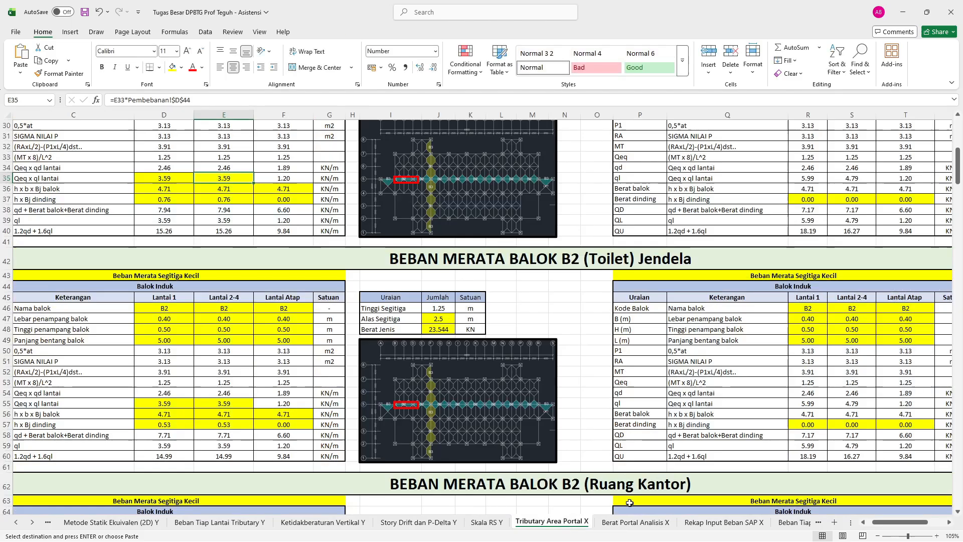
pyautogui.click(617, 523)
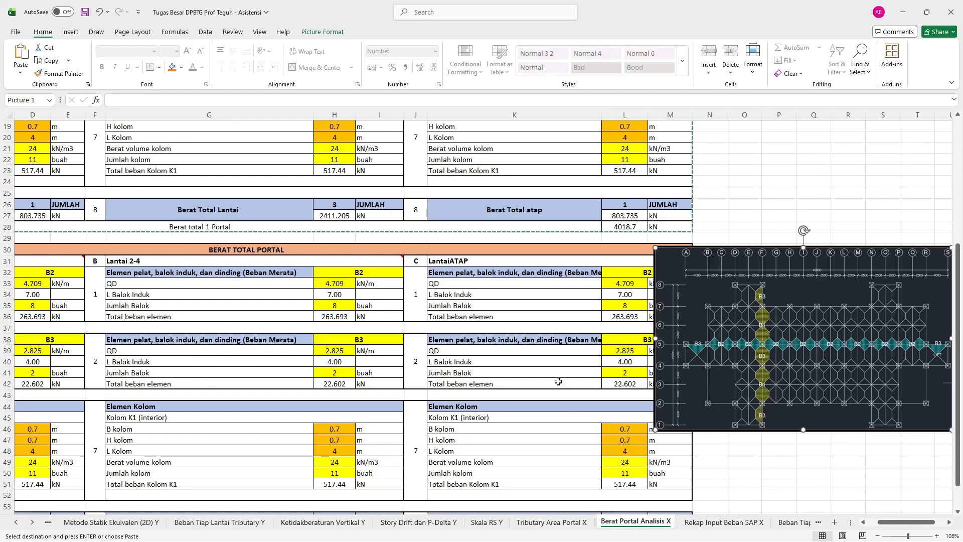
pyautogui.keyDown('ctrl'); pyautogui.scroll(-2, 577, 403); pyautogui.keyUp('ctrl')
pyautogui.scroll(-3, 584, 403)
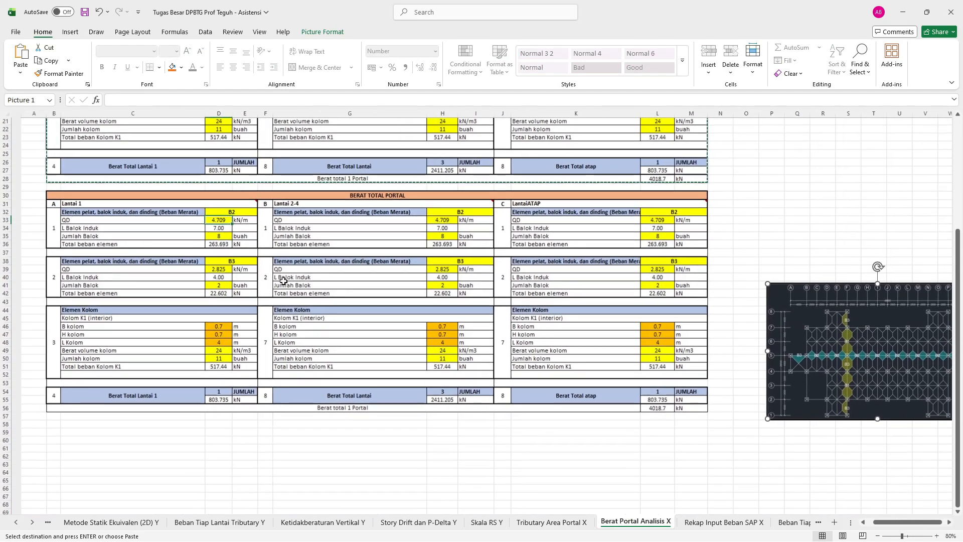
pyautogui.hscroll(-2, 282, 270)
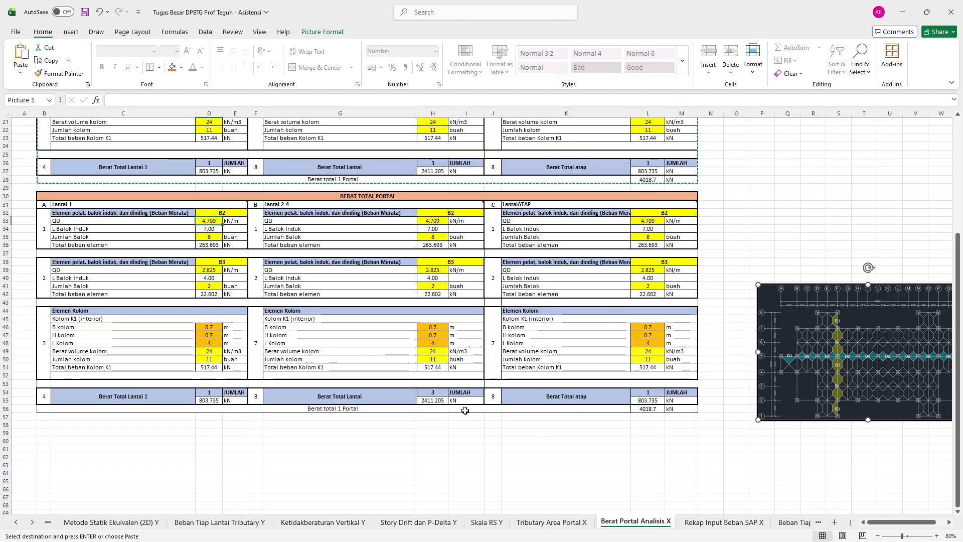
pyautogui.click(230, 214)
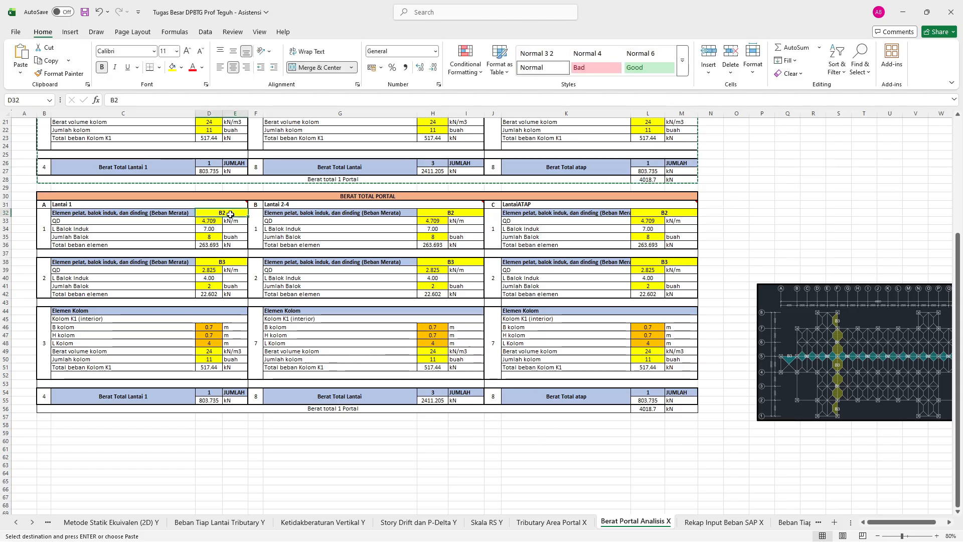
pyautogui.click(418, 214)
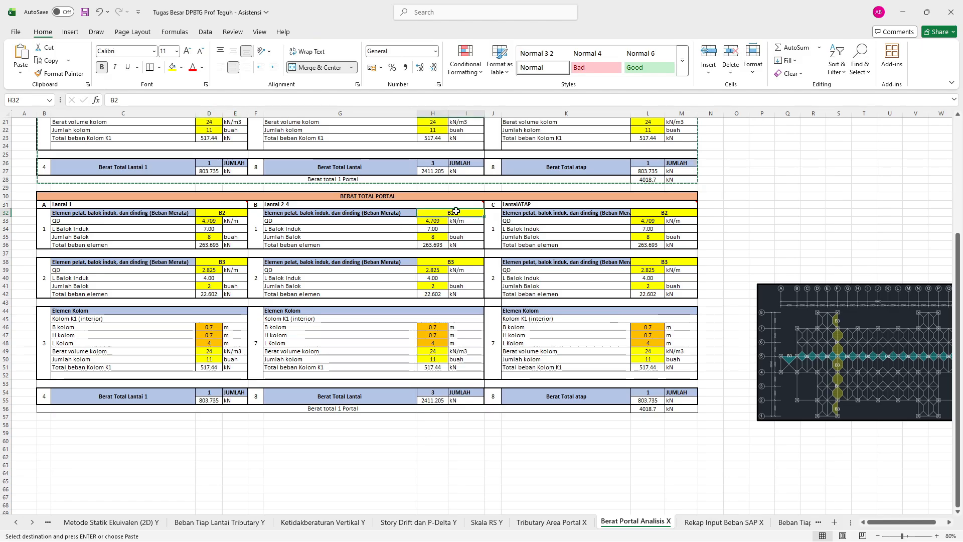
pyautogui.write('=')
pyautogui.click(230, 212)
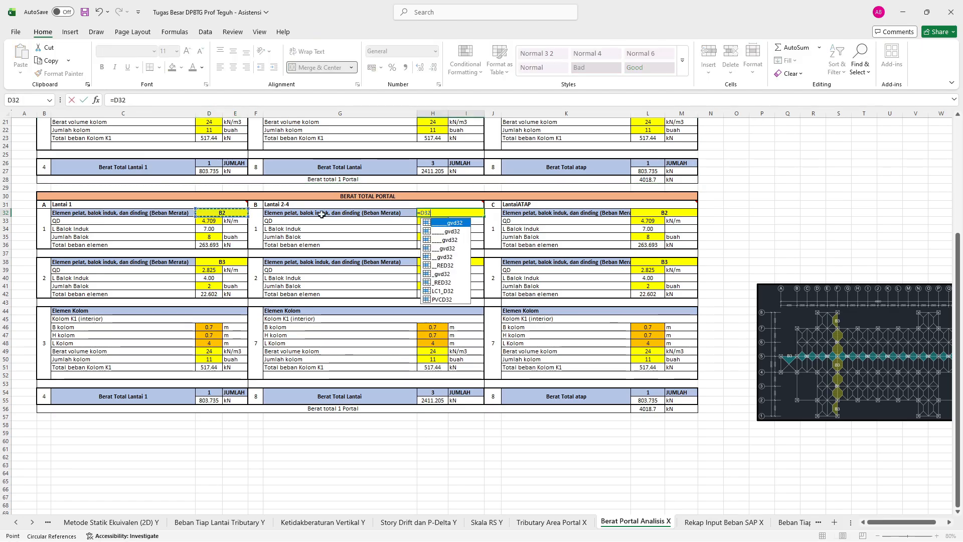
pyautogui.press('Return')
pyautogui.click(648, 213)
pyautogui.write('=')
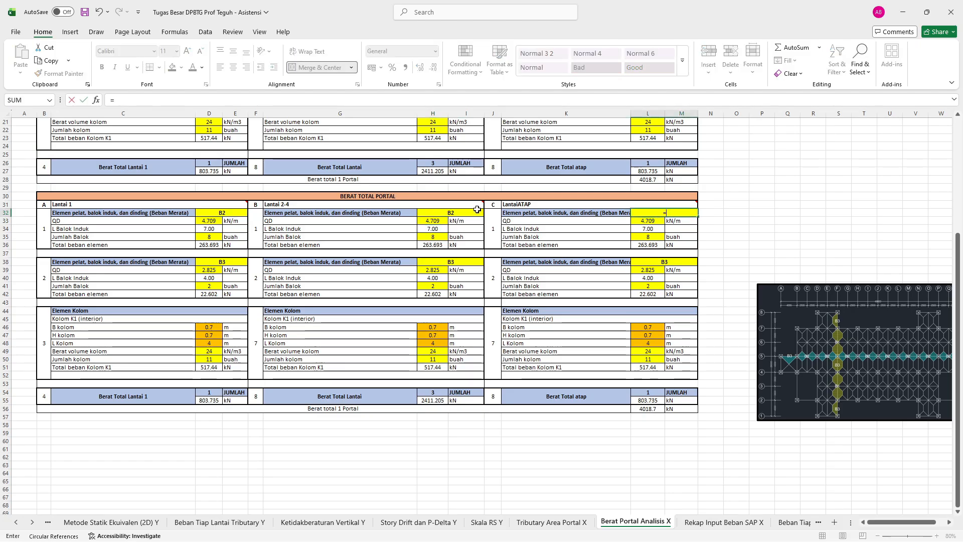
pyautogui.click(442, 212)
pyautogui.press('Return')
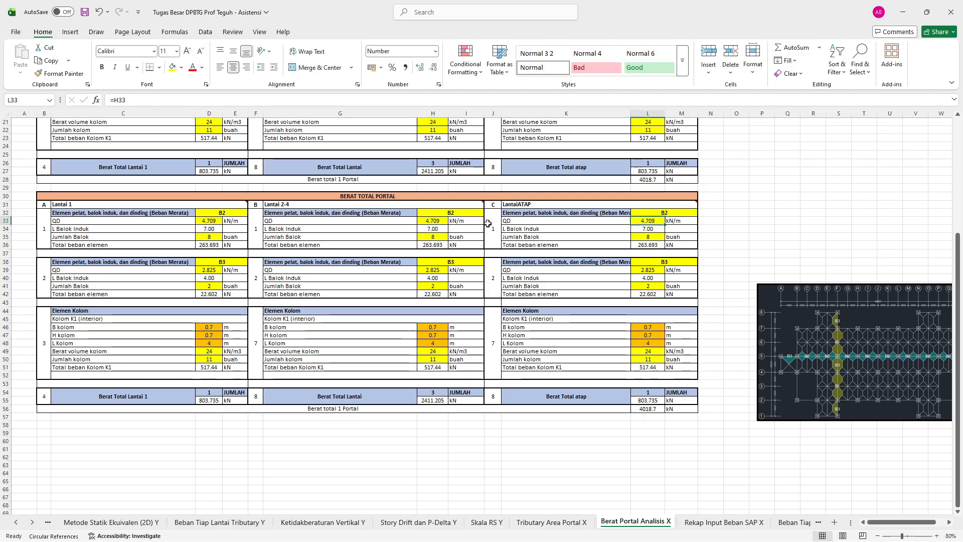
# Copy the linked beam codes from H32 to H38 and from L32 to L38, and select the Lantai 1 beam length cell D34.
pyautogui.click(461, 211)
pyautogui.hotkey('ctrl', 'c')
pyautogui.click(451, 261)
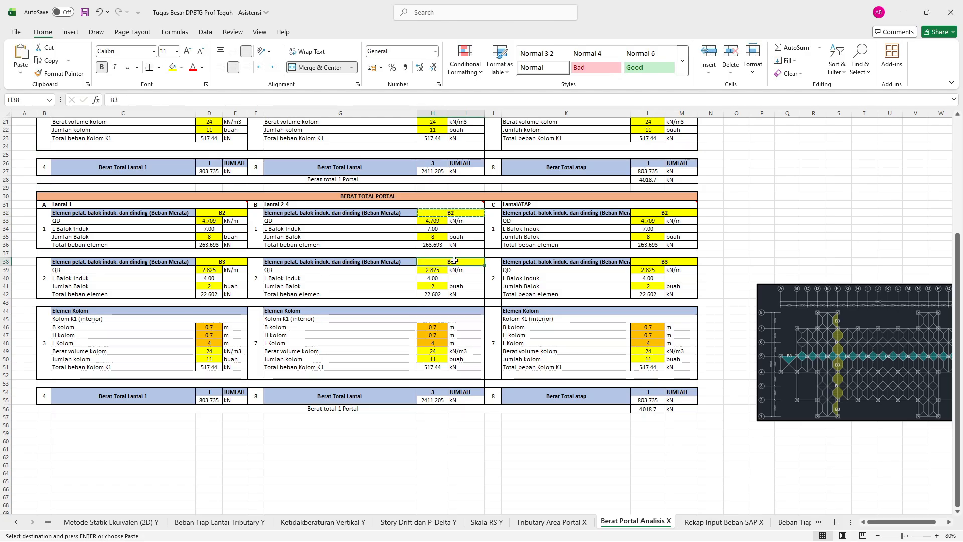
pyautogui.hotkey('ctrl', 'v')
pyautogui.click(662, 212)
pyautogui.hotkey('ctrl', 'c')
pyautogui.click(664, 261)
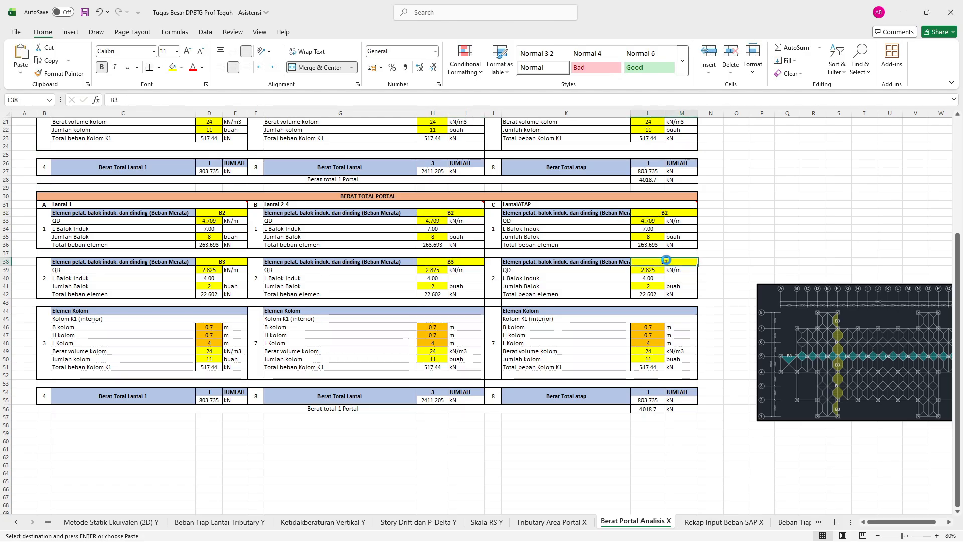
pyautogui.hotkey('ctrl', 'v')
pyautogui.click(427, 222)
pyautogui.click(220, 230)
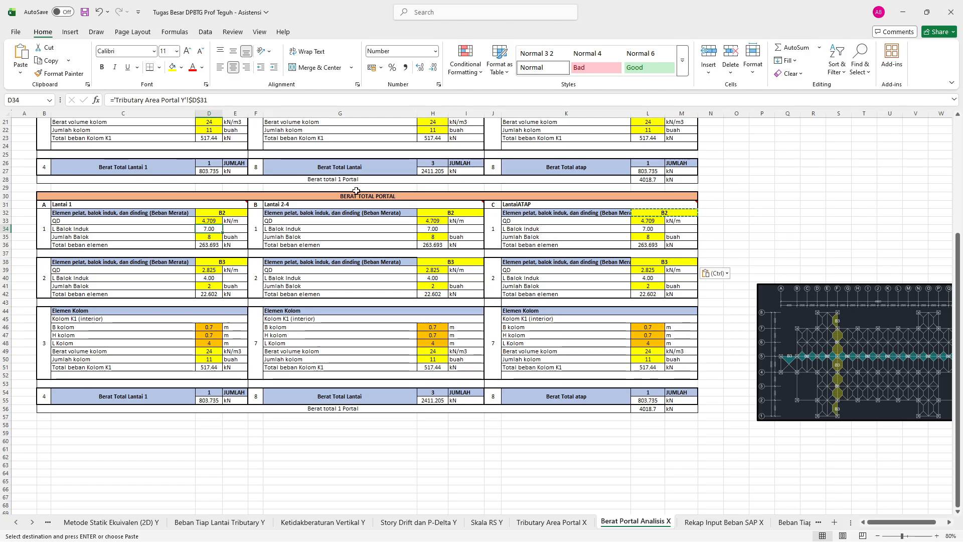
pyautogui.write('==========')
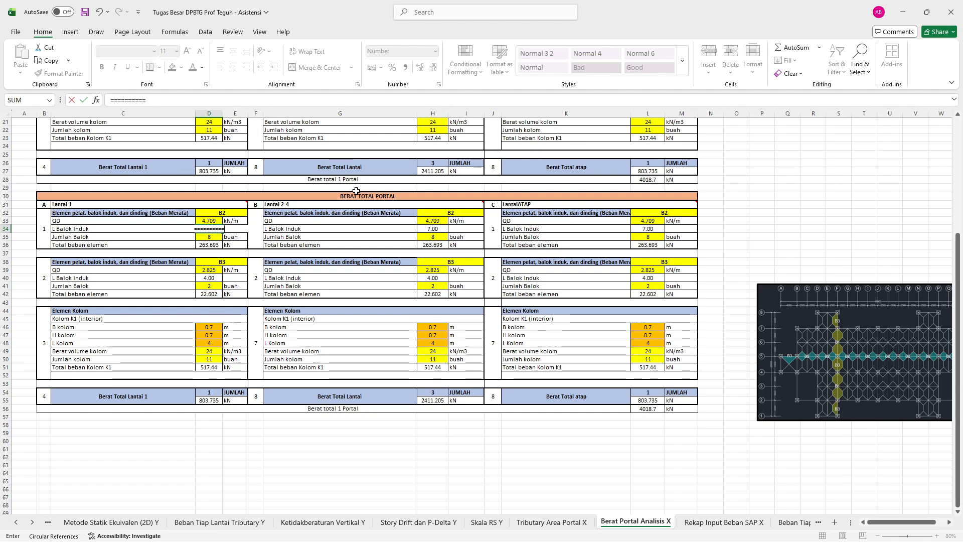
pyautogui.press('BackSpace')
pyautogui.press('BackSpace')
pyautogui.press('BackSpace')
pyautogui.press('BackSpace')
pyautogui.press('BackSpace')
pyautogui.press('BackSpace')
pyautogui.press('BackSpace')
pyautogui.press('BackSpace')
pyautogui.press('BackSpace')
pyautogui.press('BackSpace')
pyautogui.press('BackSpace')
# Start a VLOOKUP formula in the L Balok Induk cell D34 with beam code D32 as the lookup value.
pyautogui.write('=')
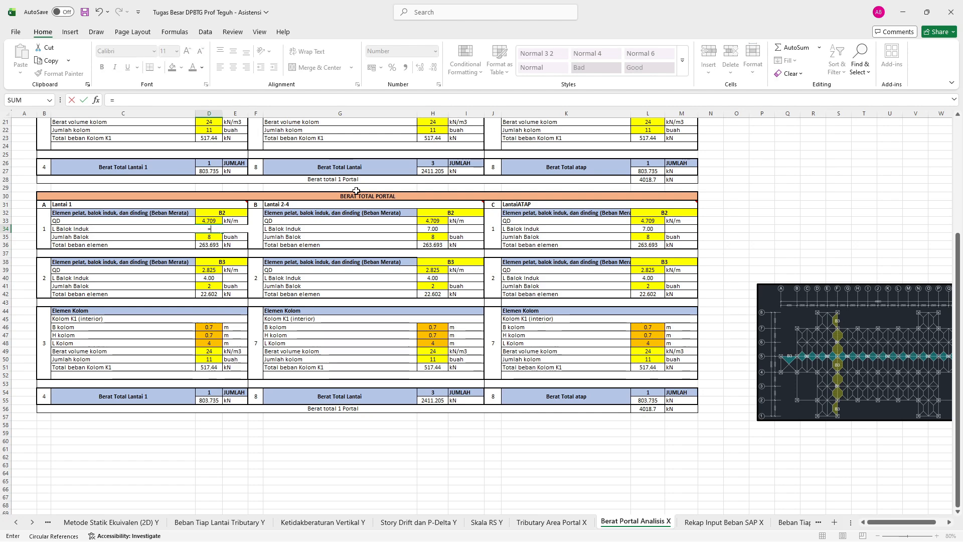
pyautogui.write('VLO')
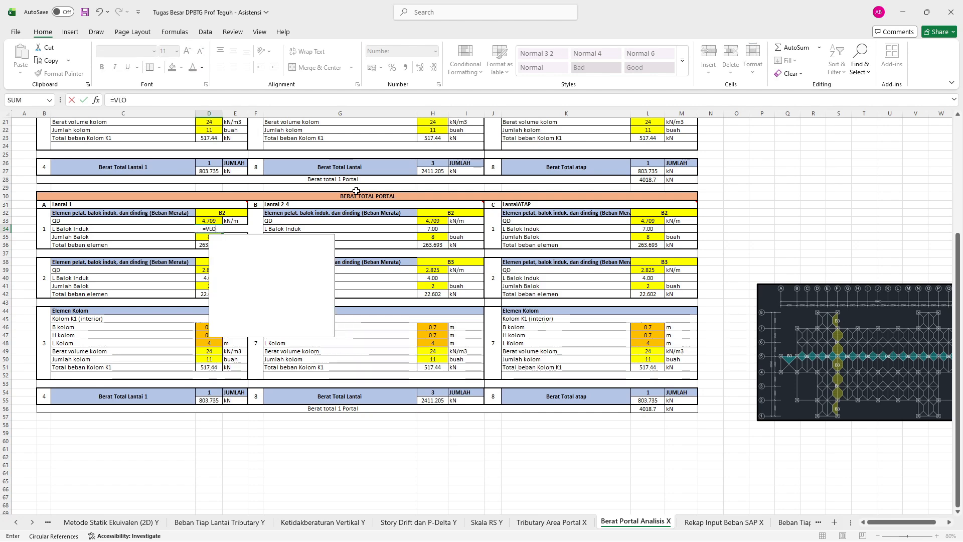
pyautogui.write('OKUP')
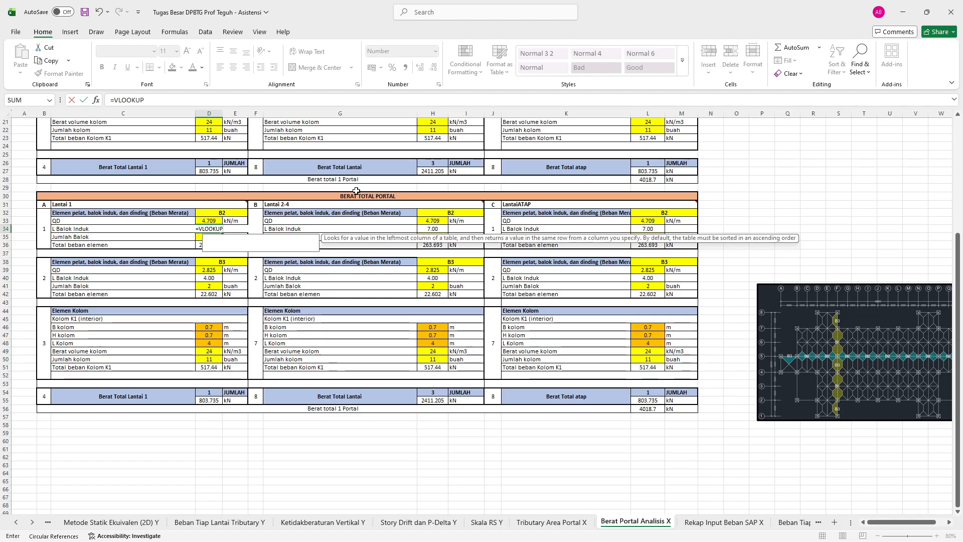
pyautogui.write('(')
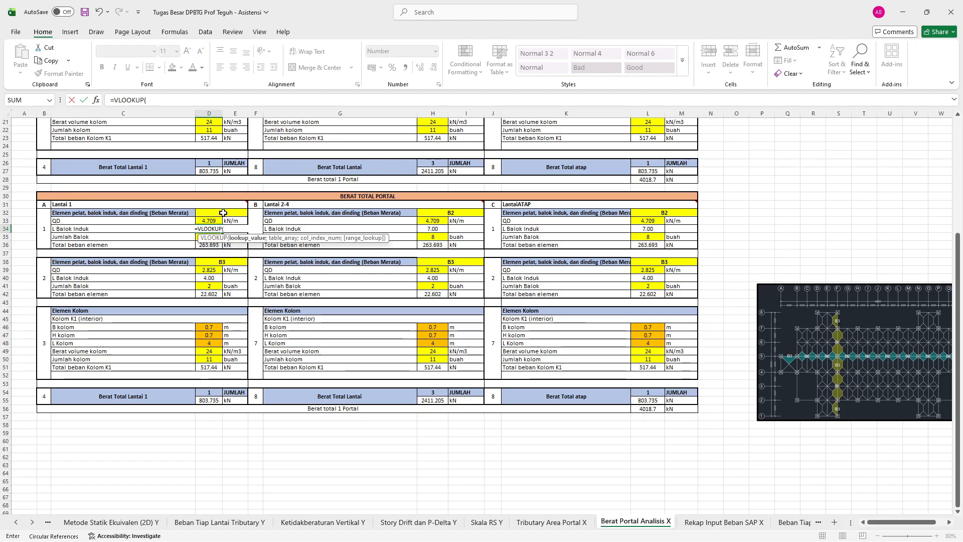
pyautogui.click(226, 214)
pyautogui.write(';')
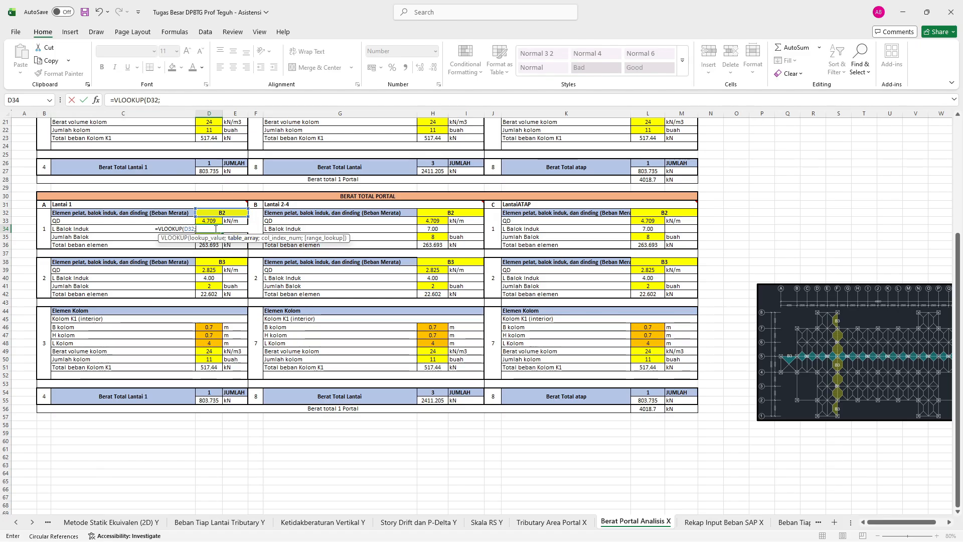
# Use range C4:H9 of the beam dimension table on the Estimasi Dimensi sheet as the VLOOKUP table array.
pyautogui.click(50, 523)
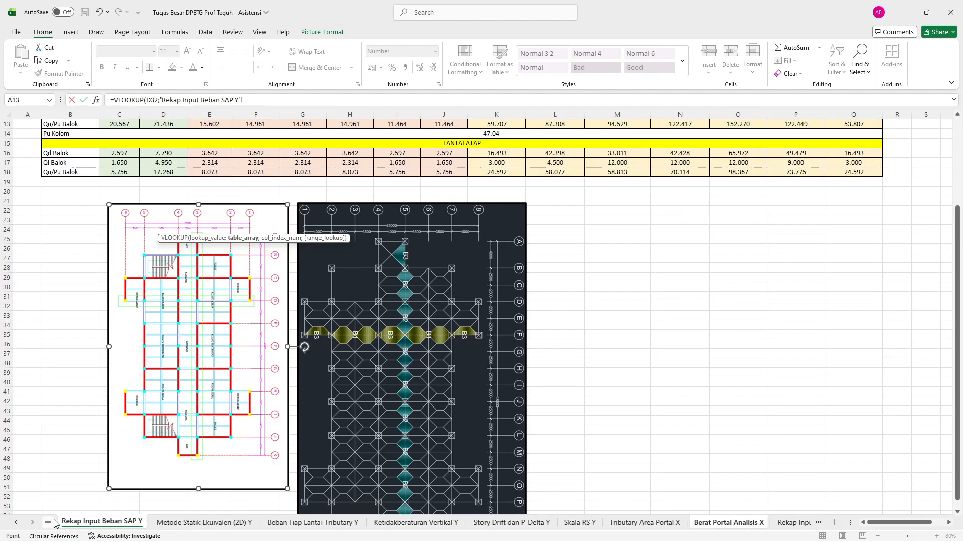
pyautogui.click(50, 522)
pyautogui.click(50, 523)
pyautogui.click(52, 522)
pyautogui.click(53, 522)
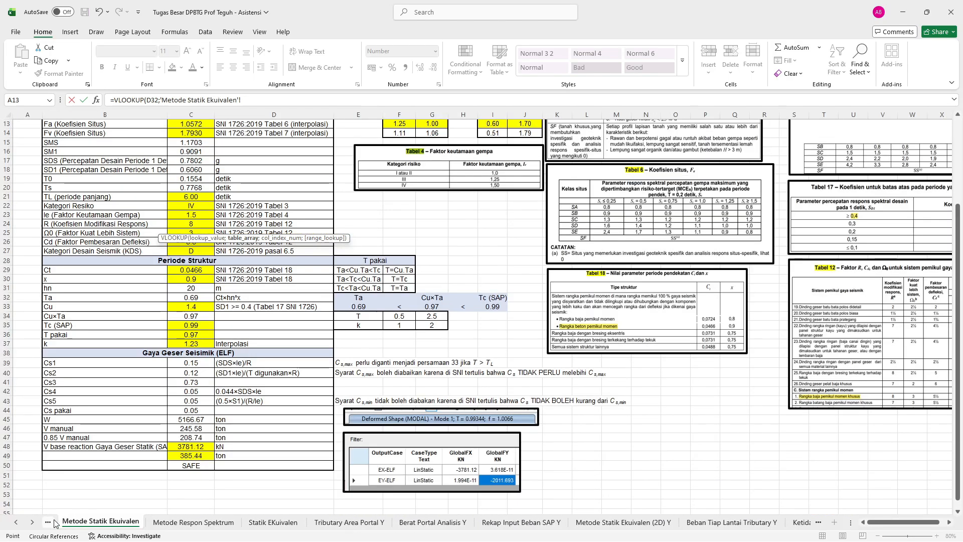
pyautogui.click(53, 522)
pyautogui.click(52, 522)
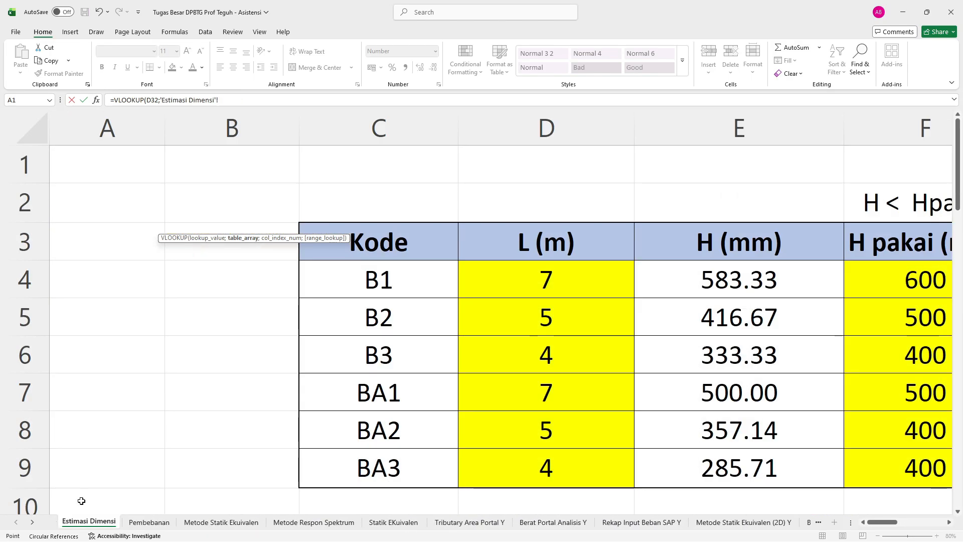
pyautogui.hscroll(4, 392, 294)
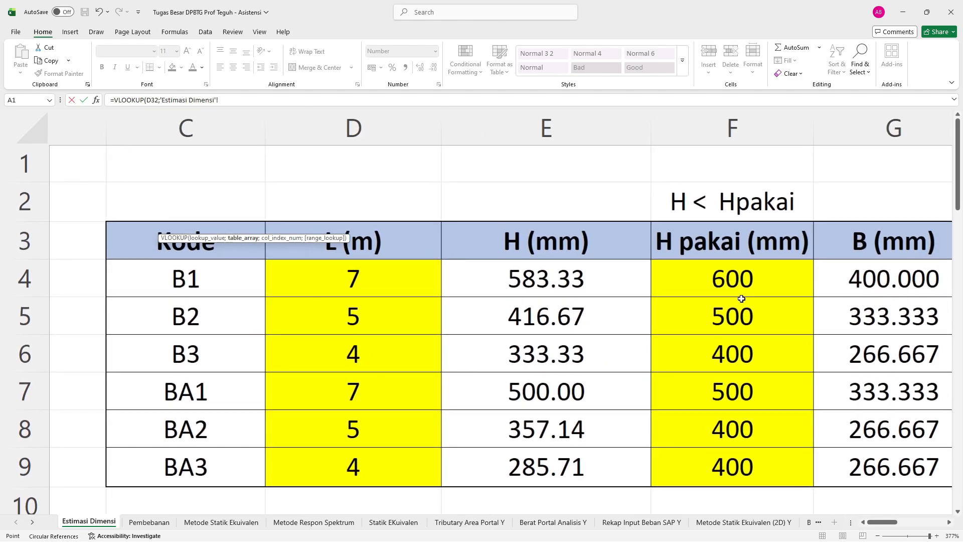
pyautogui.hscroll(1, 243, 233)
pyautogui.hscroll(-1, 243, 232)
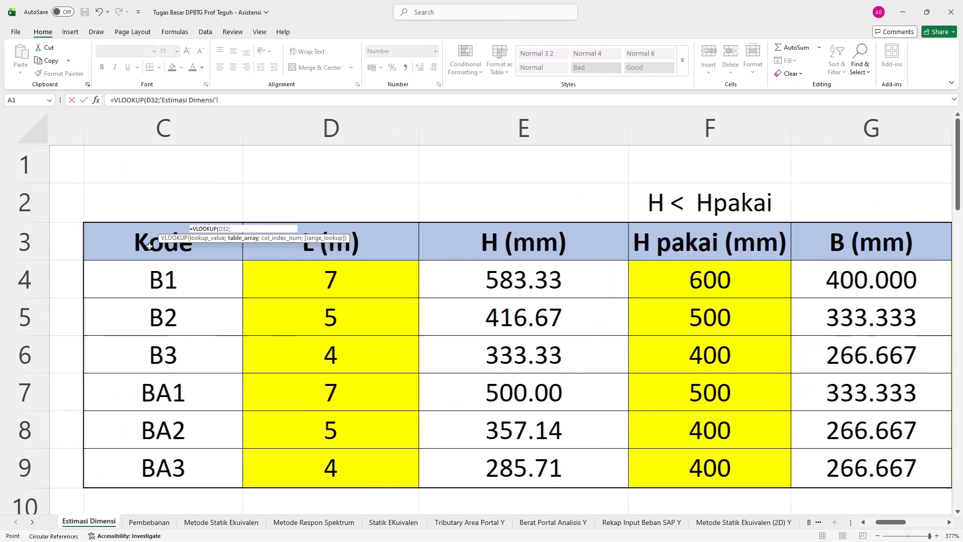
pyautogui.moveTo(126, 268); pyautogui.dragTo(551, 365)
pyautogui.hscroll(-2, 430, 316)
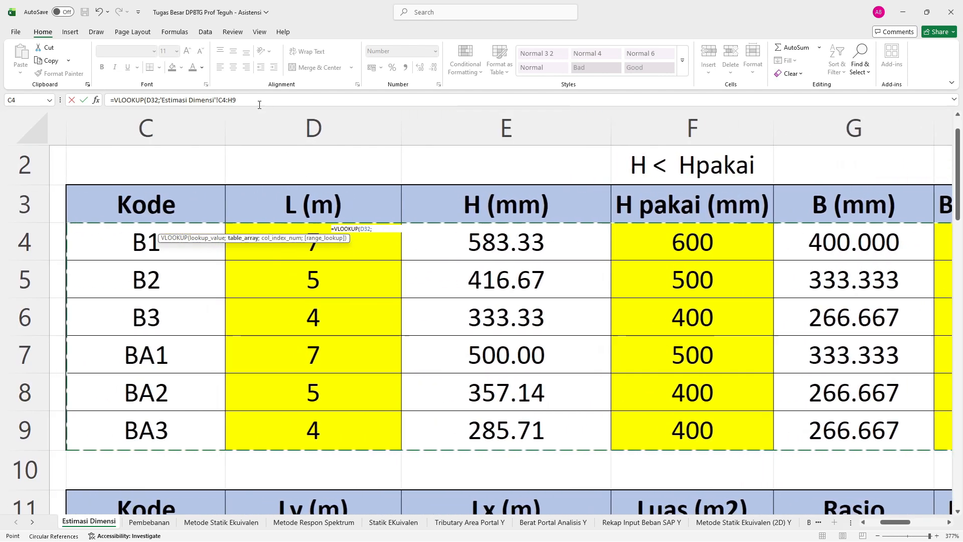
# Make the lookup range absolute as $C$4:$H$9 and complete the D34 formula with column index 2 and FALSE for an exact match.
pyautogui.click(222, 100)
pyautogui.press('F4')
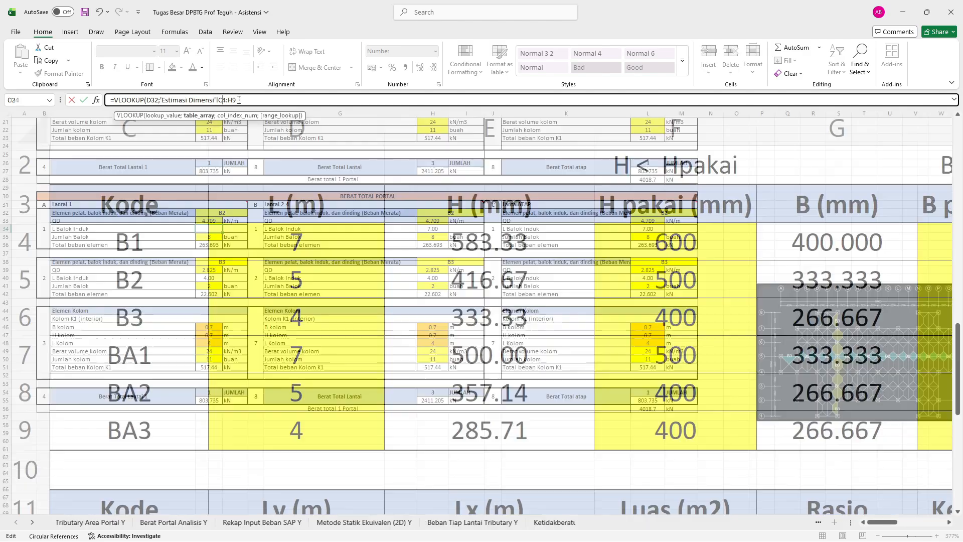
pyautogui.click(240, 100)
pyautogui.press('F4')
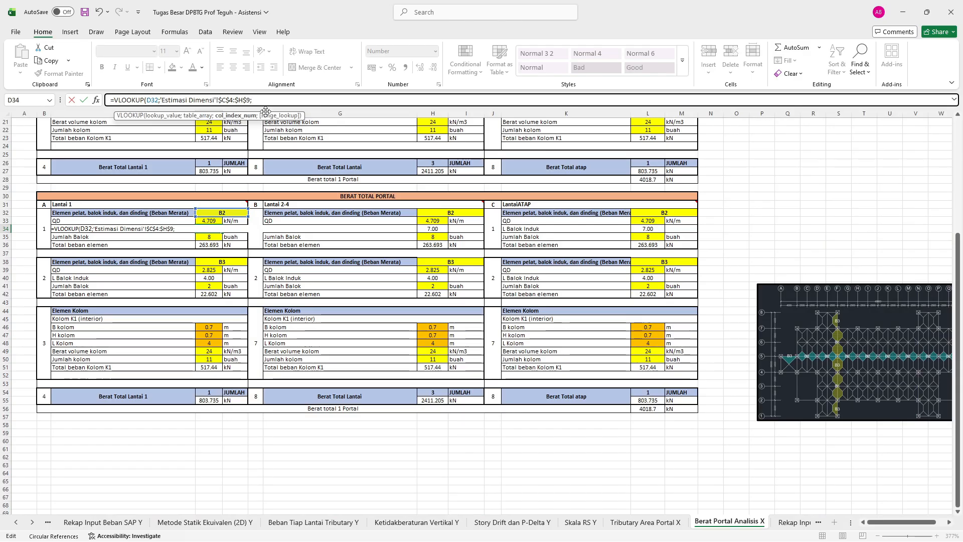
pyautogui.write('2')
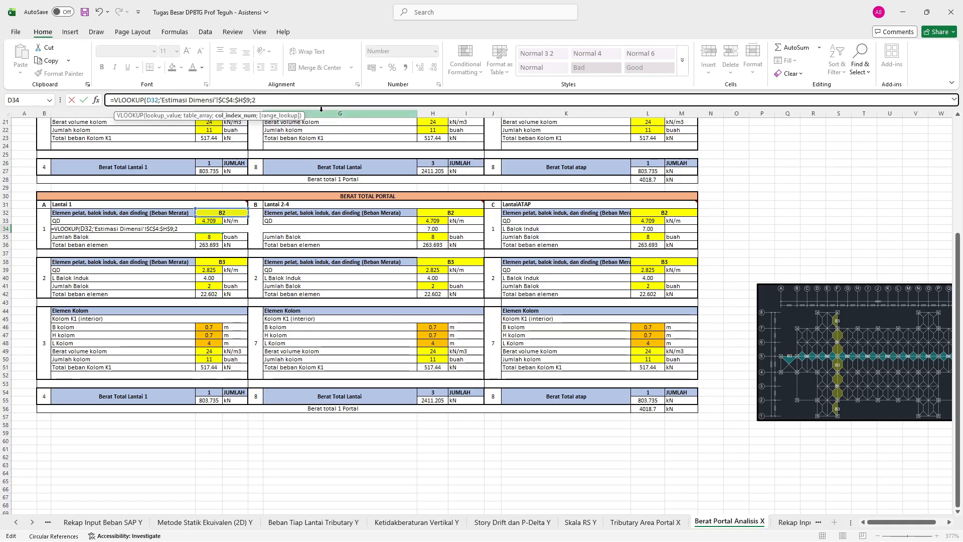
pyautogui.write(';')
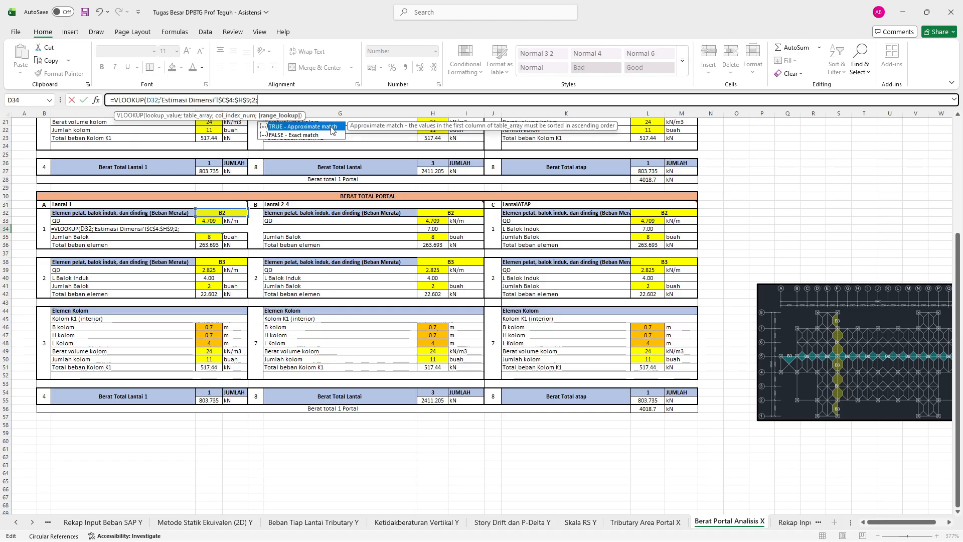
pyautogui.write('FALSE')
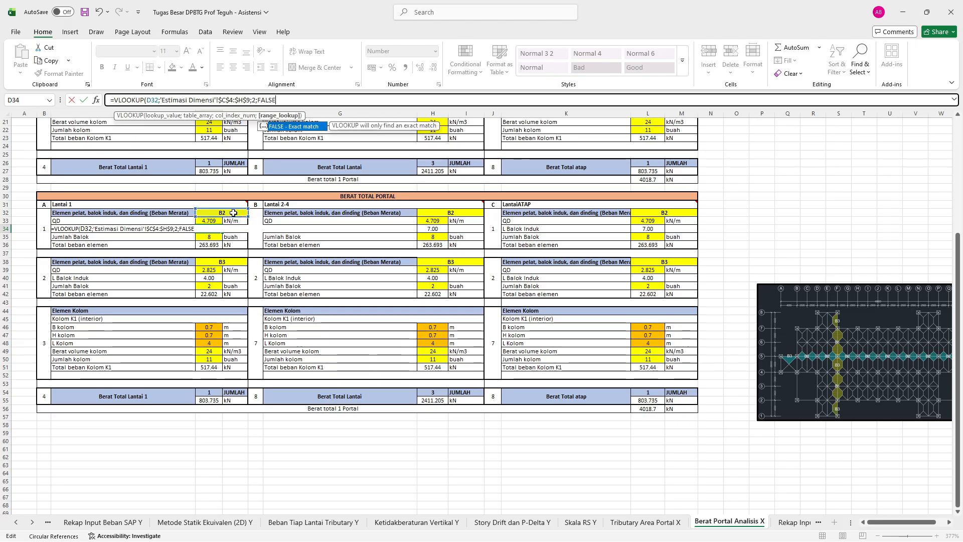
pyautogui.write(')')
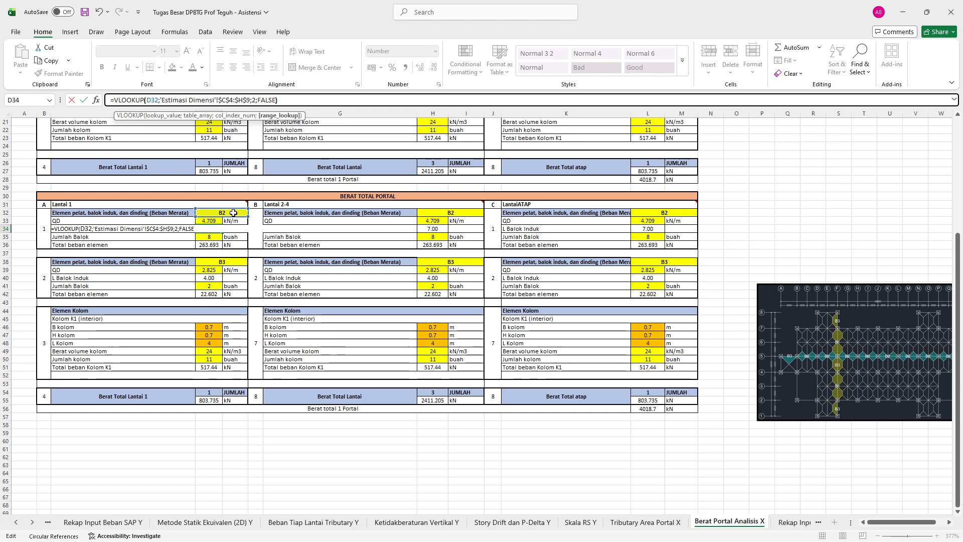
pyautogui.hotkey('shift', 'Home')
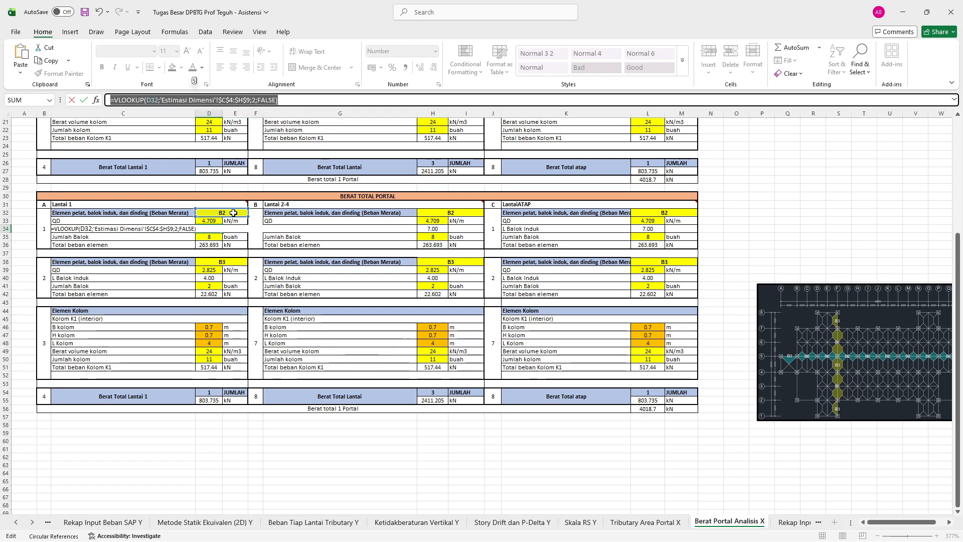
pyautogui.press('Return')
# Try copying the D34 beam length lookup formula into H34 for Lantai 2-4 and L34 for the roof.
pyautogui.click(217, 228)
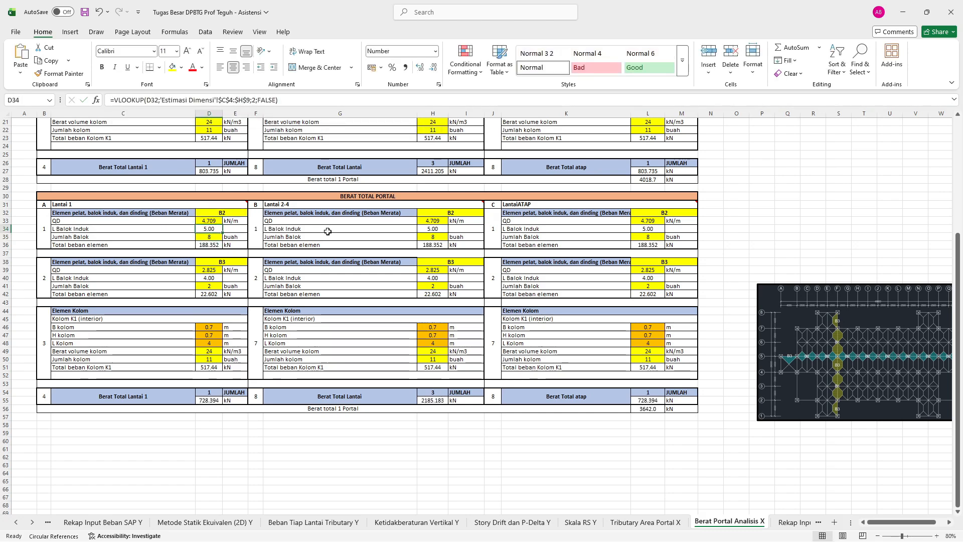
pyautogui.hotkey('ctrl', 'c')
pyautogui.click(436, 227)
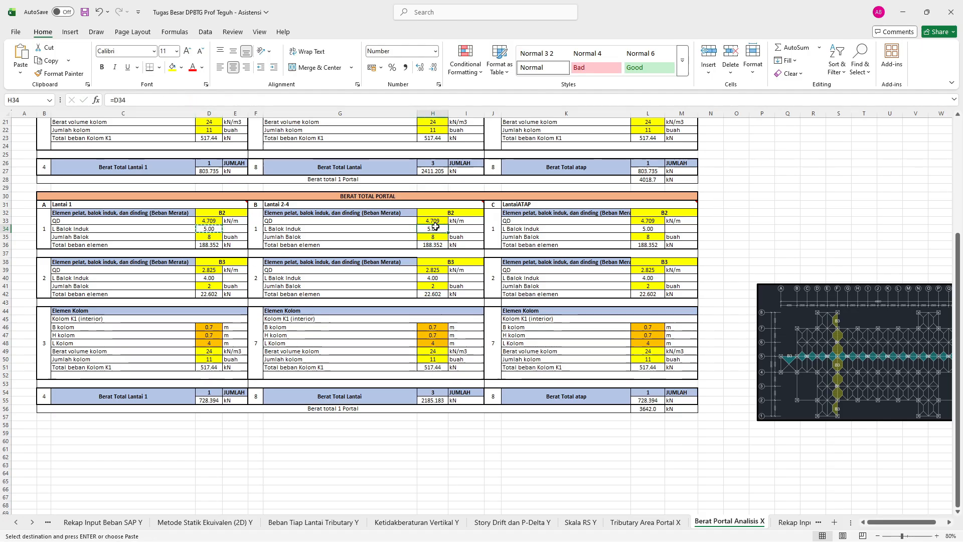
pyautogui.hotkey('ctrl', 'v')
pyautogui.click(651, 228)
pyautogui.hotkey('ctrl', 'v')
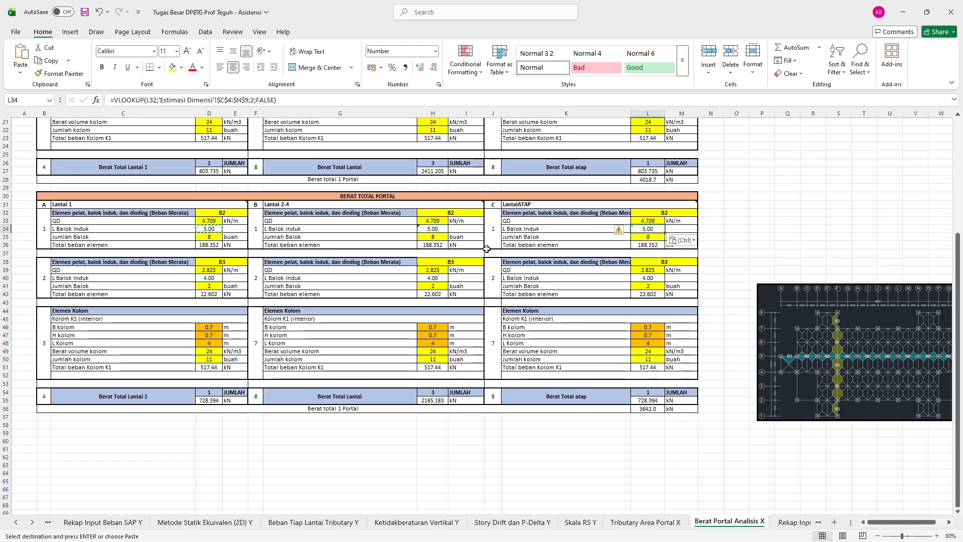
pyautogui.click(433, 228)
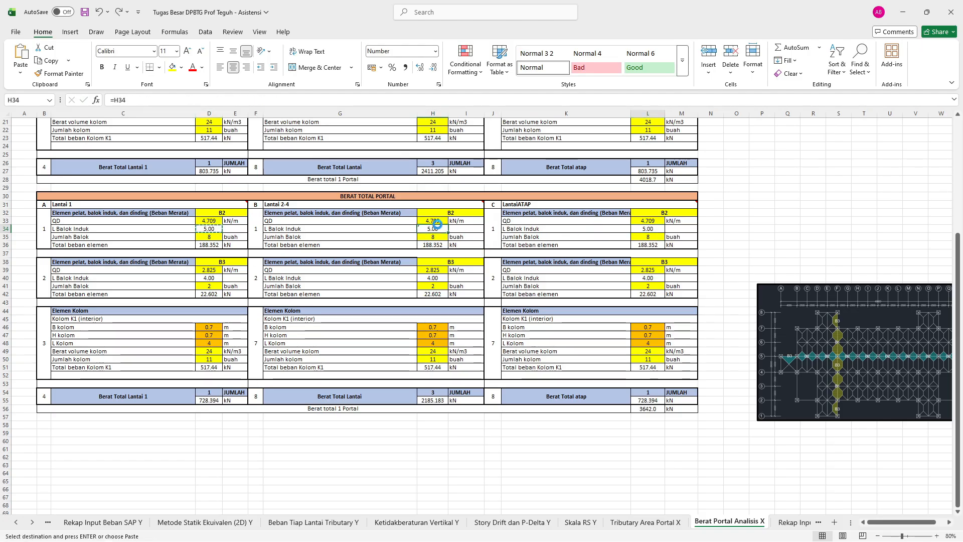
# Link H34 to the Lantai 1 beam length with =D34, and copy the D34 lookup formula into D40 for beam B3.
pyautogui.click(120, 100)
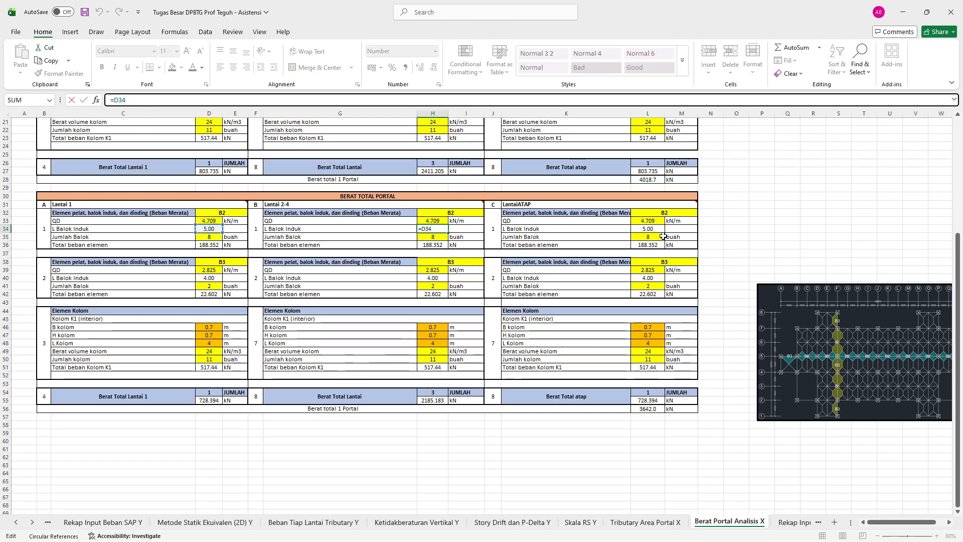
pyautogui.press('Return')
pyautogui.click(206, 278)
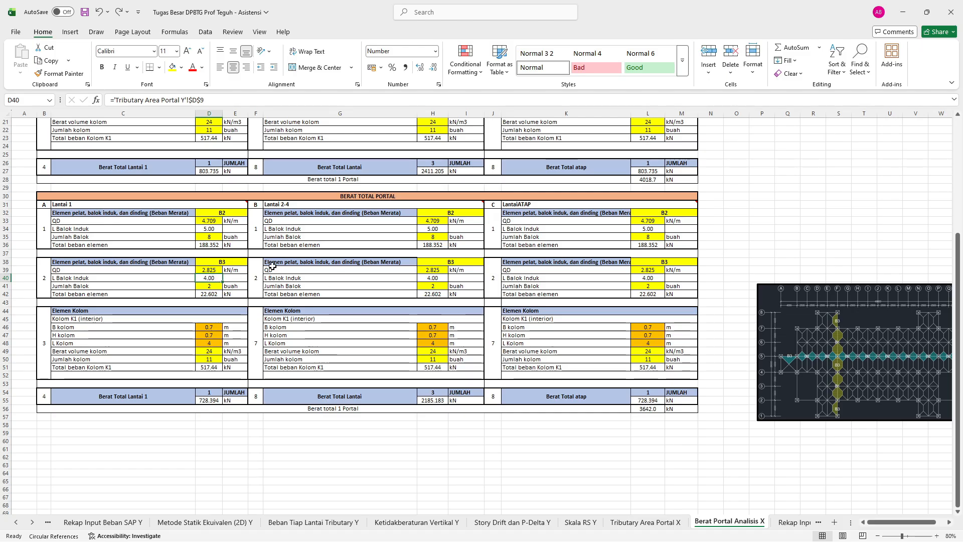
pyautogui.click(213, 227)
pyautogui.hotkey('ctrl', 'c')
pyautogui.click(209, 277)
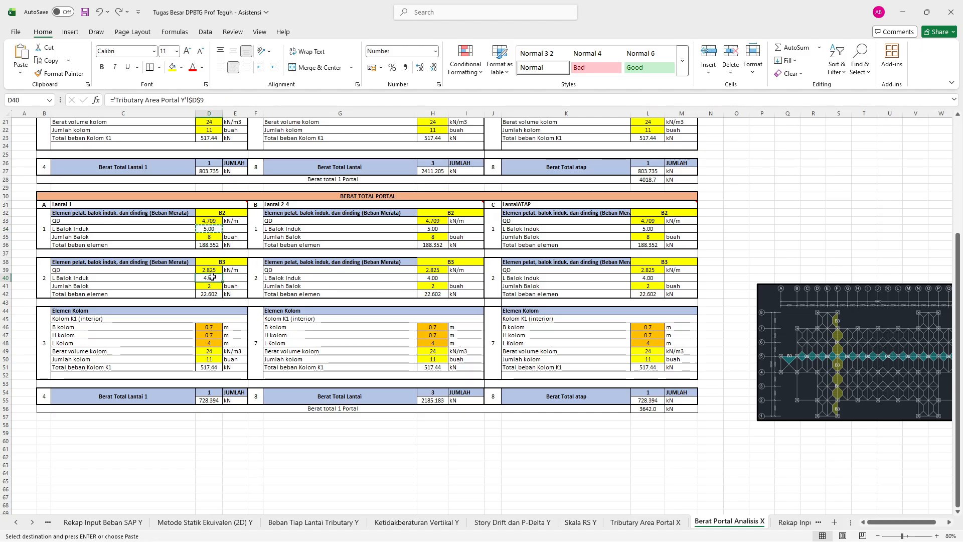
pyautogui.hotkey('ctrl', 'v')
pyautogui.click(325, 278)
pyautogui.click(434, 278)
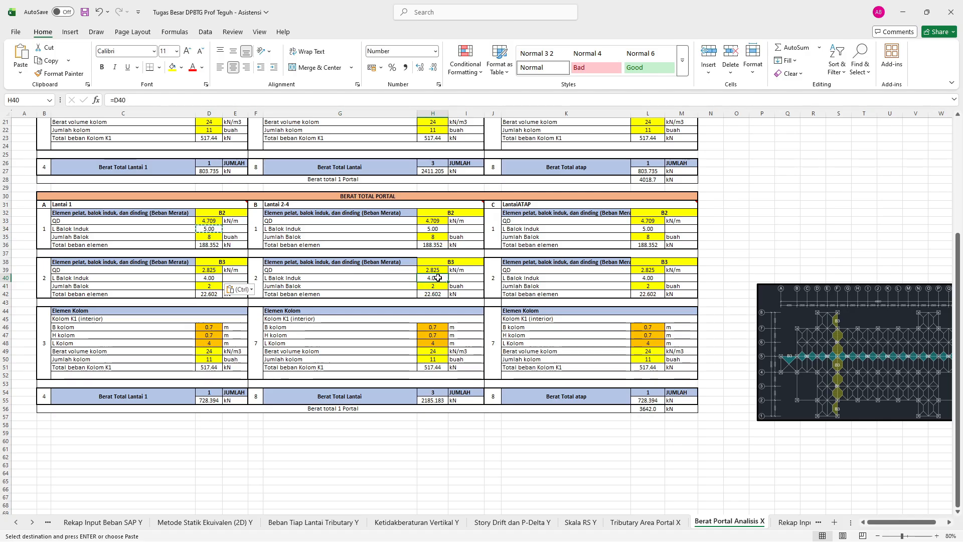
# Enlarge the floor plan picture and place it over the roof column of the portal weight table.
pyautogui.click(855, 352)
pyautogui.moveTo(855, 352); pyautogui.dragTo(653, 273)
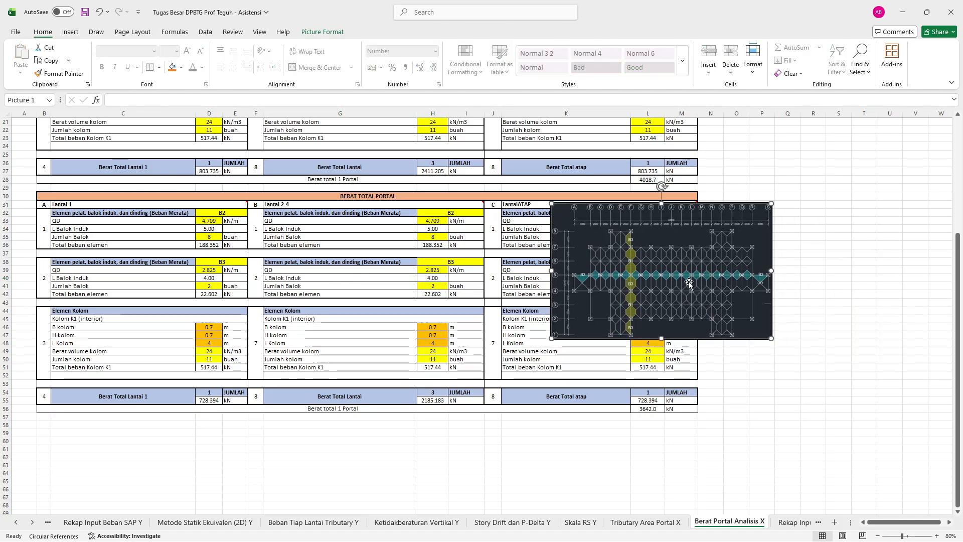
pyautogui.moveTo(753, 344); pyautogui.dragTo(891, 408)
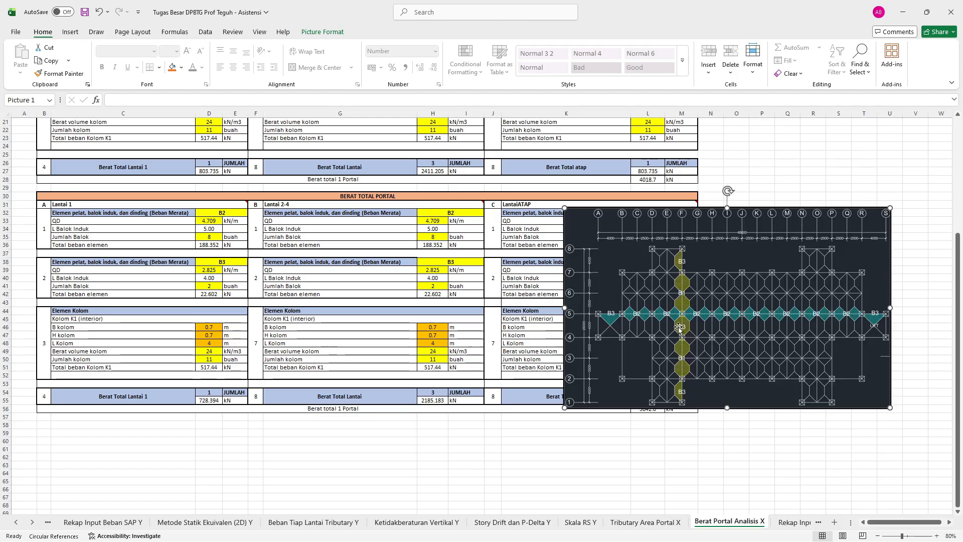
pyautogui.moveTo(680, 328); pyautogui.dragTo(701, 311)
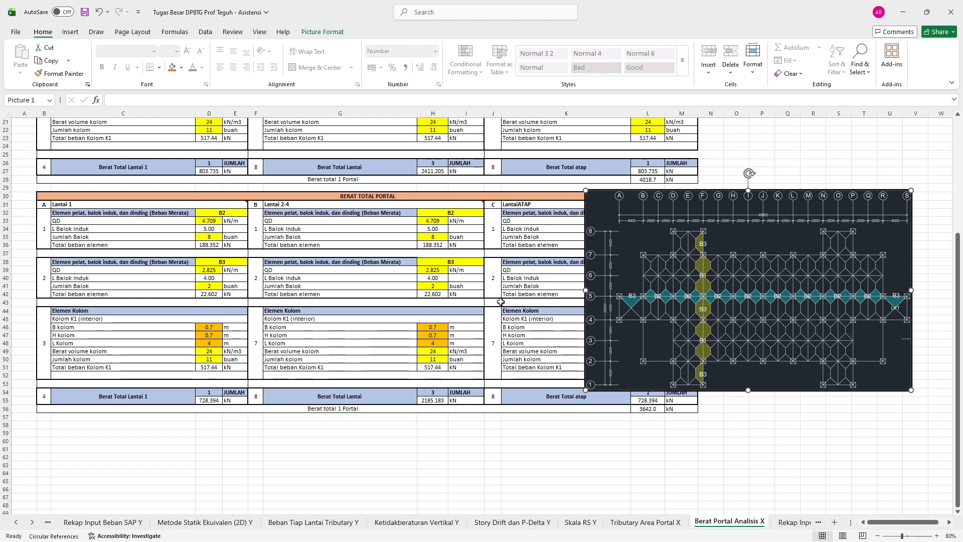
# Review the uniform load tables for beams B3 (Lift), B2 (Toilet) and B2 (Ruang Kantor), including the Jendela variants, on the Tributary Area Portal X sheet.
pyautogui.click(647, 522)
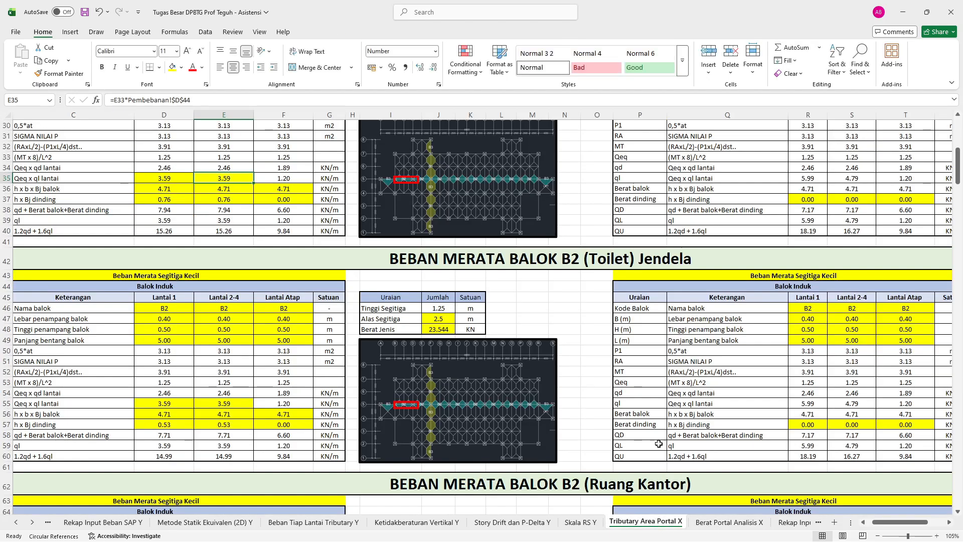
pyautogui.scroll(7, 598, 328)
pyautogui.keyDown('ctrl'); pyautogui.scroll(-5, 582, 315); pyautogui.keyUp('ctrl')
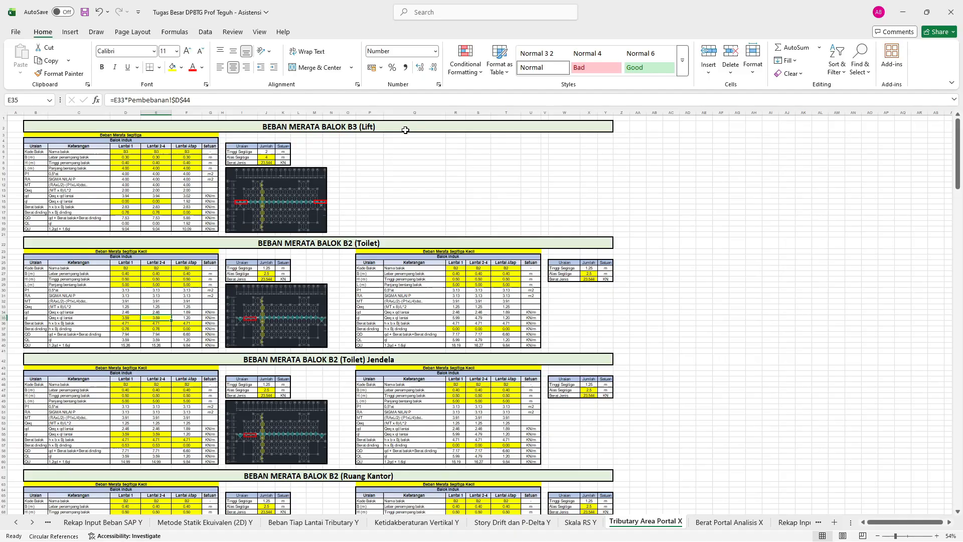
pyautogui.click(404, 128)
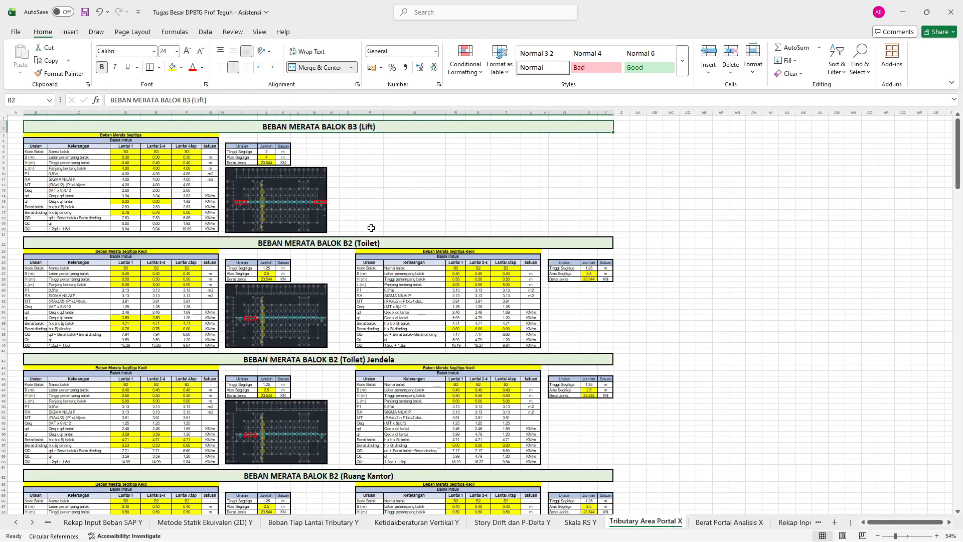
pyautogui.click(362, 244)
pyautogui.click(344, 357)
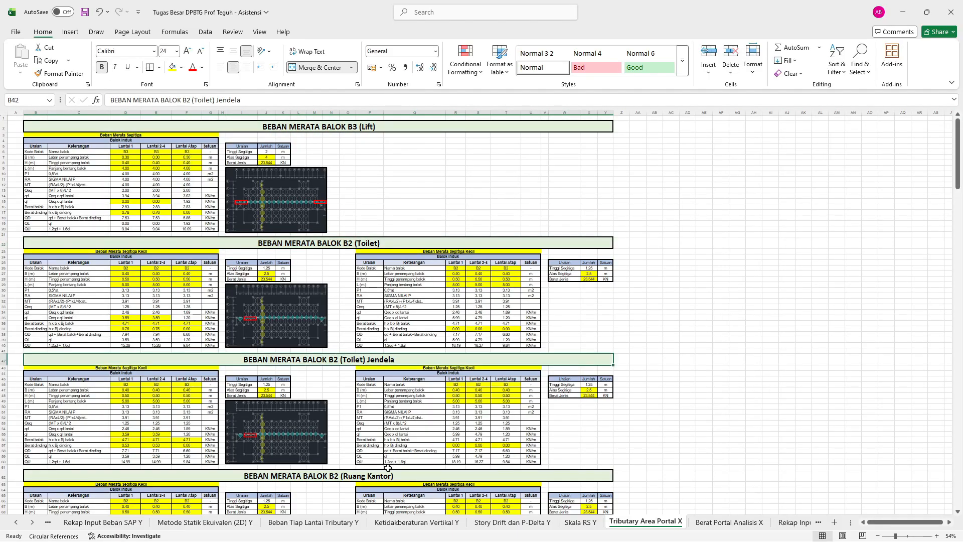
pyautogui.moveTo(387, 418); pyautogui.dragTo(338, 240)
pyautogui.scroll(-6, 368, 274)
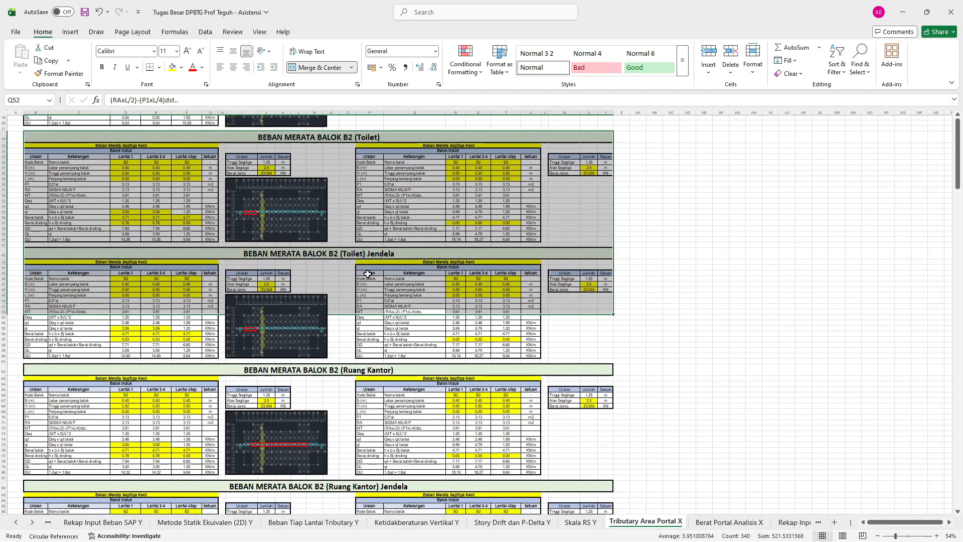
pyautogui.scroll(-5, 368, 274)
pyautogui.click(372, 396)
pyautogui.scroll(-6, 387, 389)
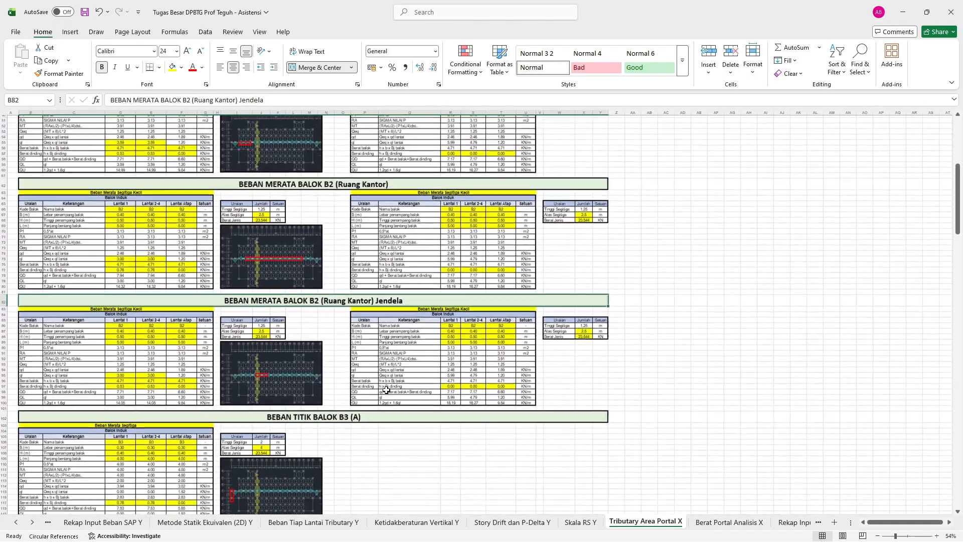
pyautogui.scroll(12, 387, 389)
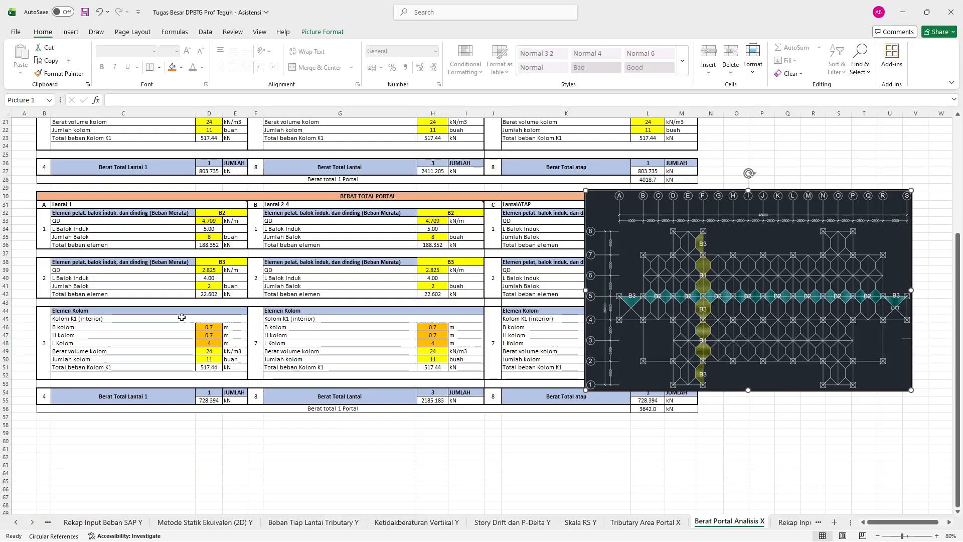
# Move the enlarged floor plan picture clear of the Berat Total Portal table on the Berat Portal Analisis X sheet.
pyautogui.moveTo(790, 289); pyautogui.dragTo(952, 301)
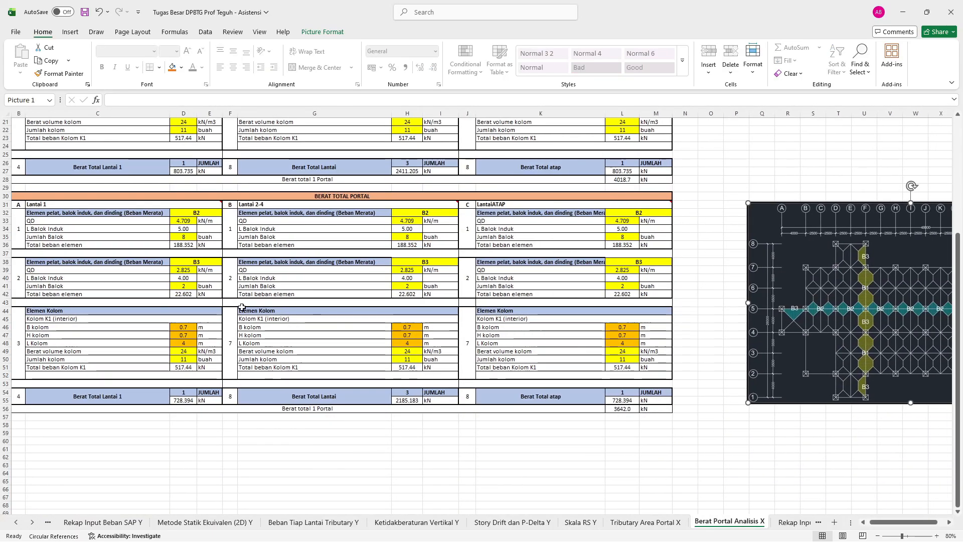
pyautogui.hscroll(-1, 329, 290)
pyautogui.click(275, 230)
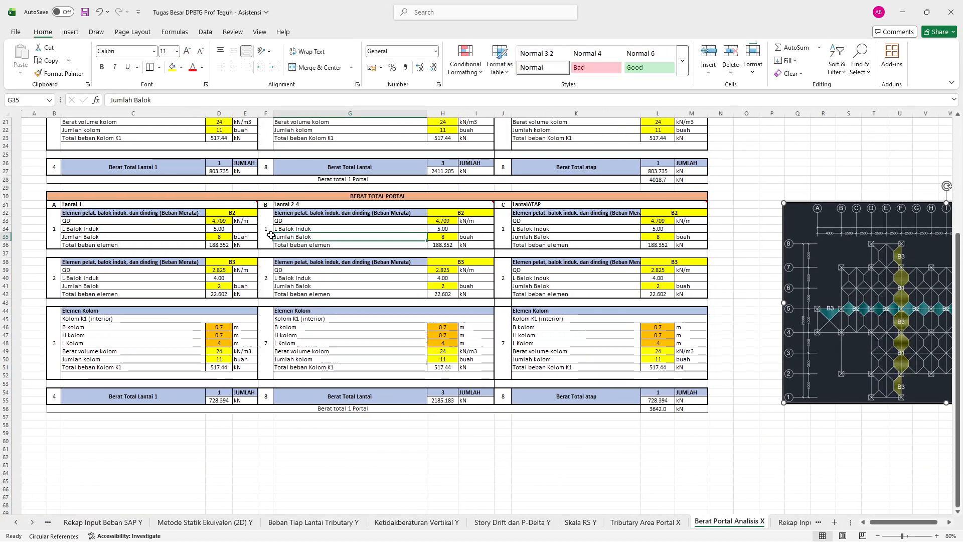
pyautogui.keyDown('ctrl'); pyautogui.scroll(3, 264, 233); pyautogui.keyUp('ctrl')
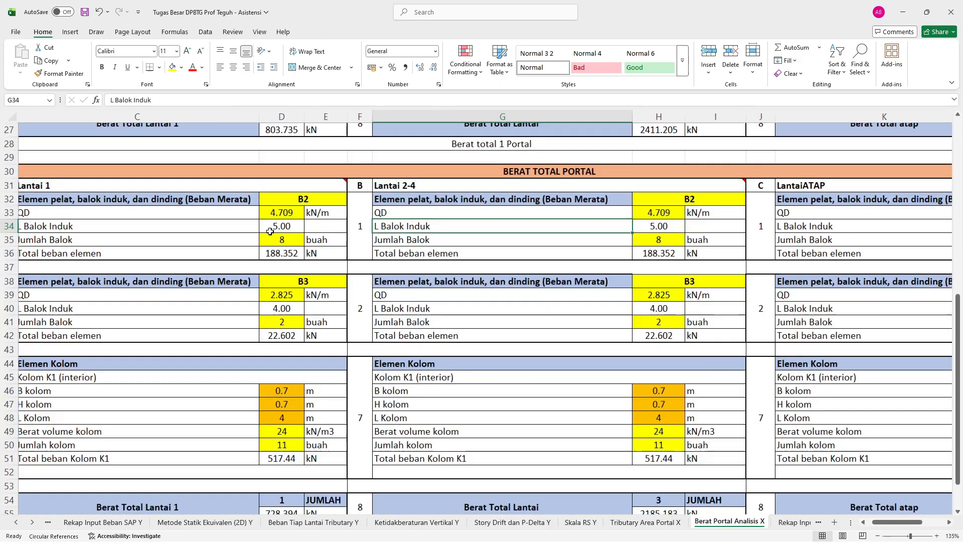
# Link the B2 block numbers in F32 for Lantai 2-4 and J32 for the roof to B32.
pyautogui.click(356, 236)
pyautogui.keyDown('ctrl'); pyautogui.scroll(-2, 359, 236); pyautogui.keyUp('ctrl')
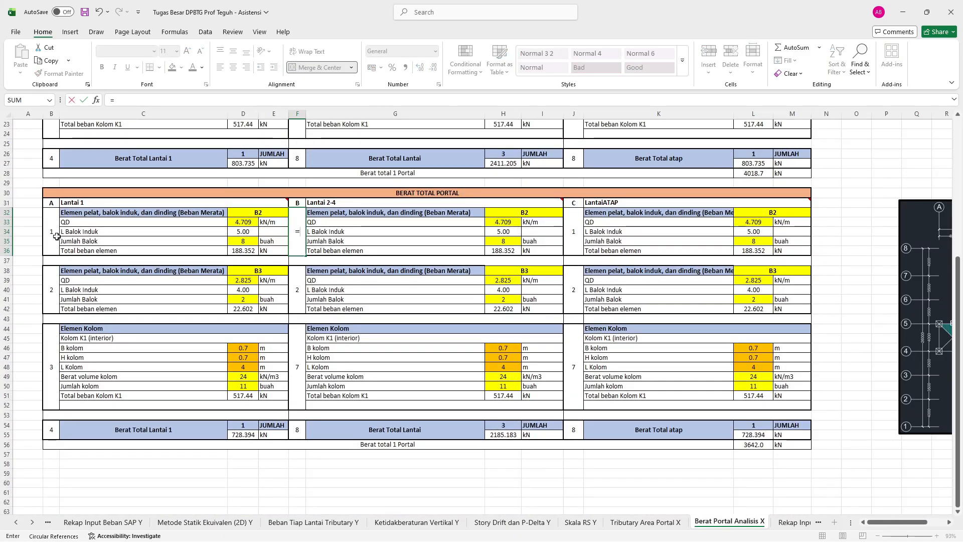
pyautogui.write('=')
pyautogui.click(52, 232)
pyautogui.press('Return')
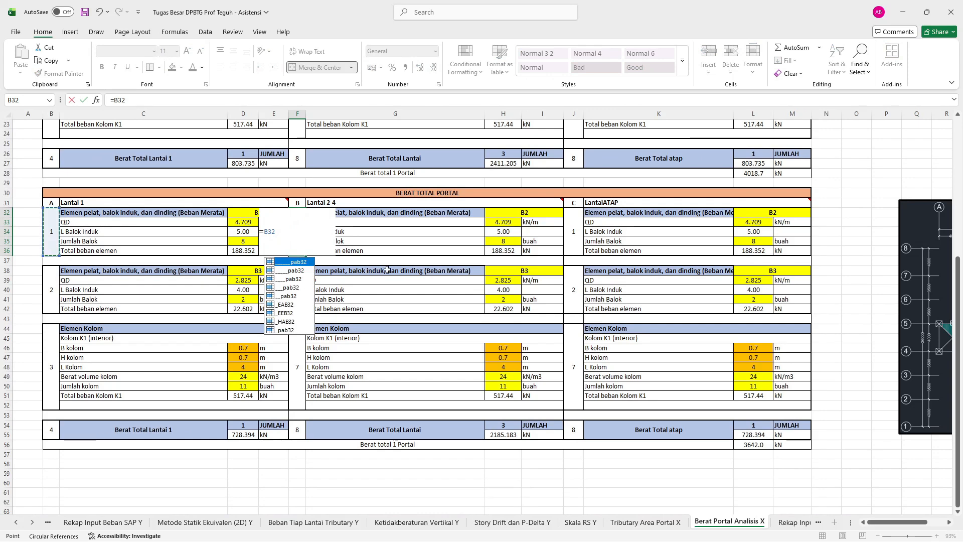
pyautogui.click(574, 234)
pyautogui.write('=')
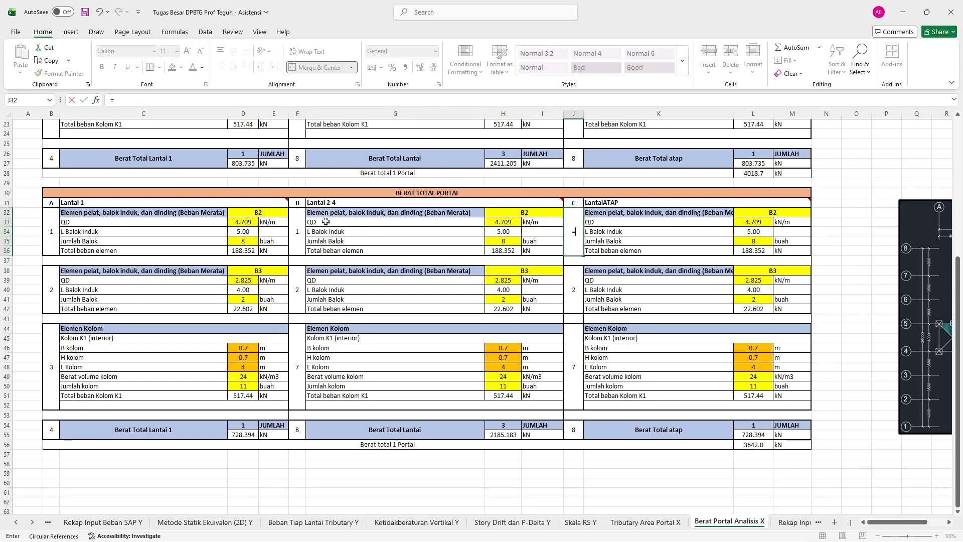
pyautogui.click(46, 231)
pyautogui.press('Return')
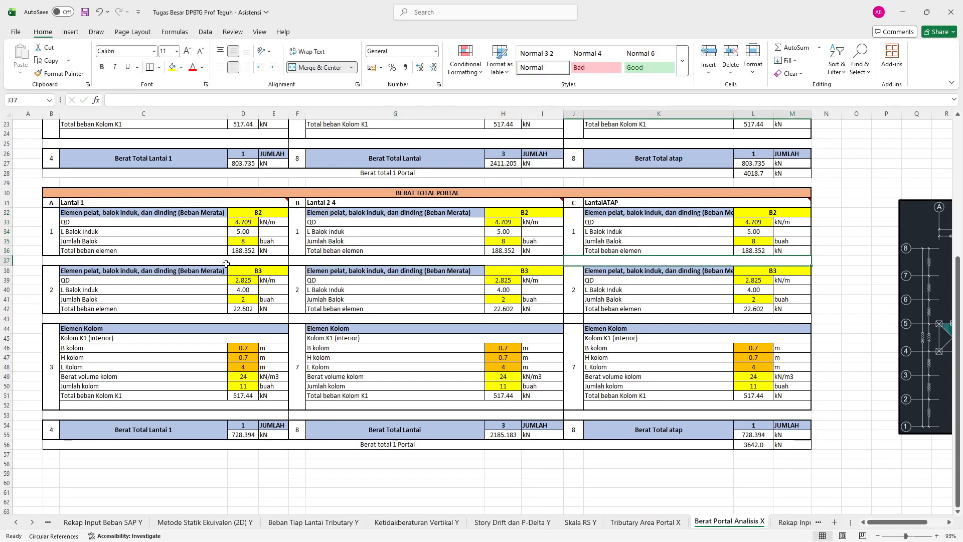
# Link the B3 block numbers in F38 for Lantai 2-4 and J38 for the roof to B38.
pyautogui.click(292, 290)
pyautogui.write('=')
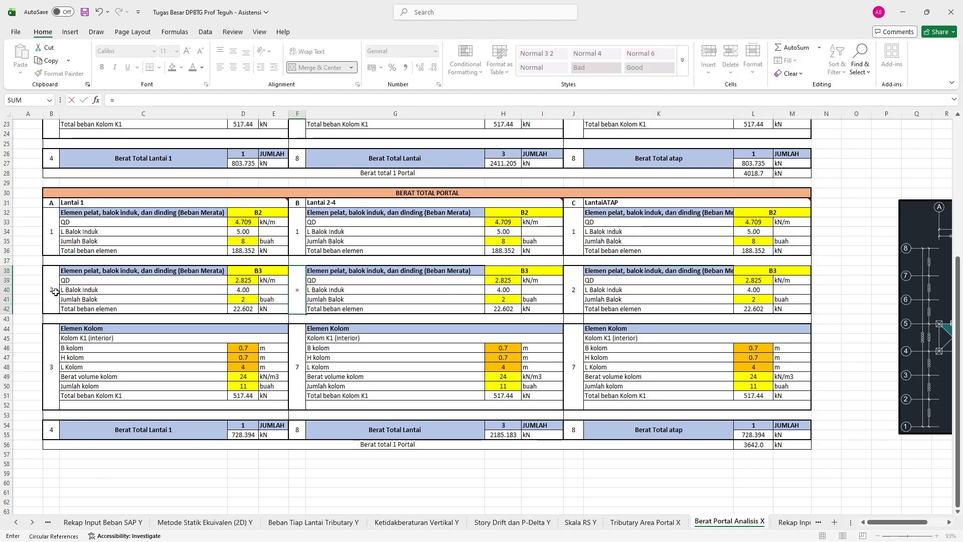
pyautogui.click(56, 292)
pyautogui.press('Return')
pyautogui.click(569, 288)
pyautogui.write('=')
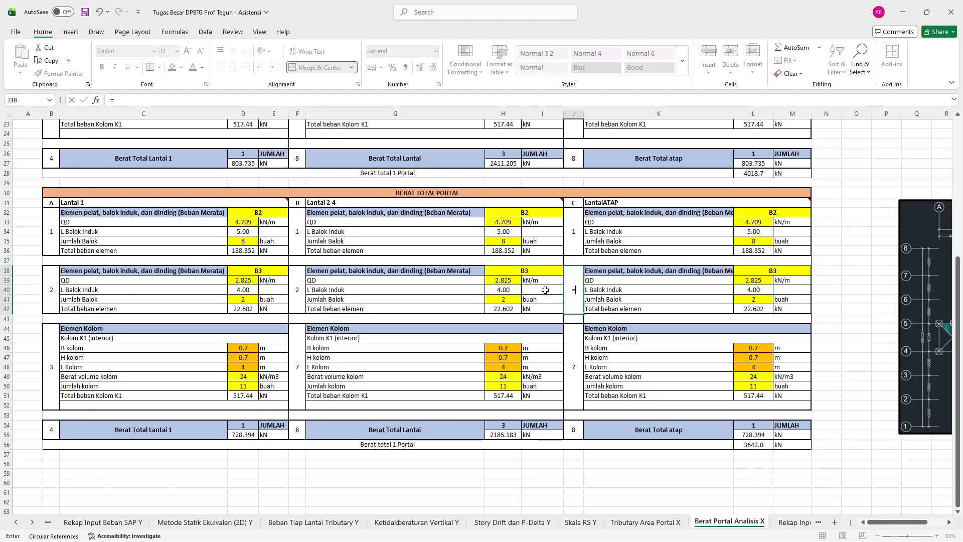
pyautogui.click(53, 291)
pyautogui.press('Return')
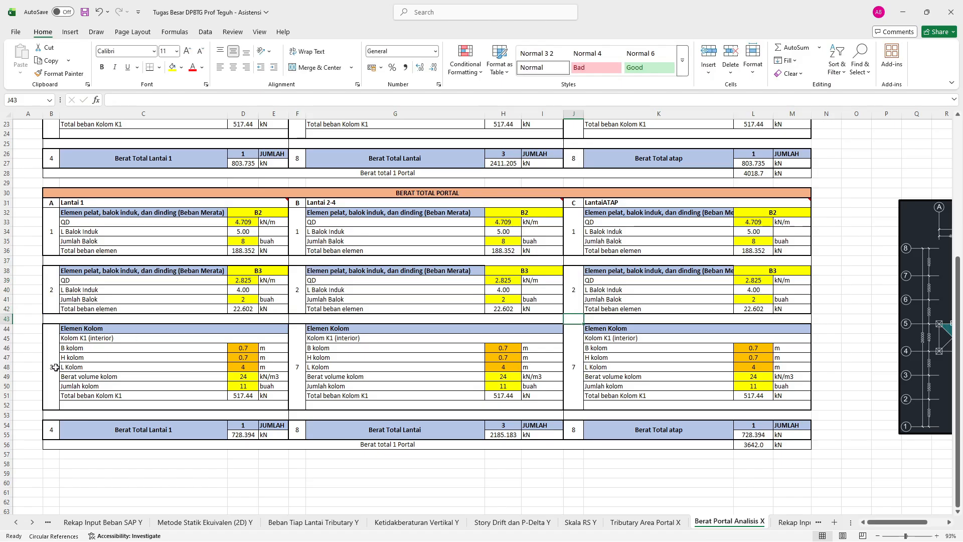
# Link the Elemen Kolom block numbers in F44 for Lantai 2-4 and J44 for the roof to B44.
pyautogui.click(297, 367)
pyautogui.write('=')
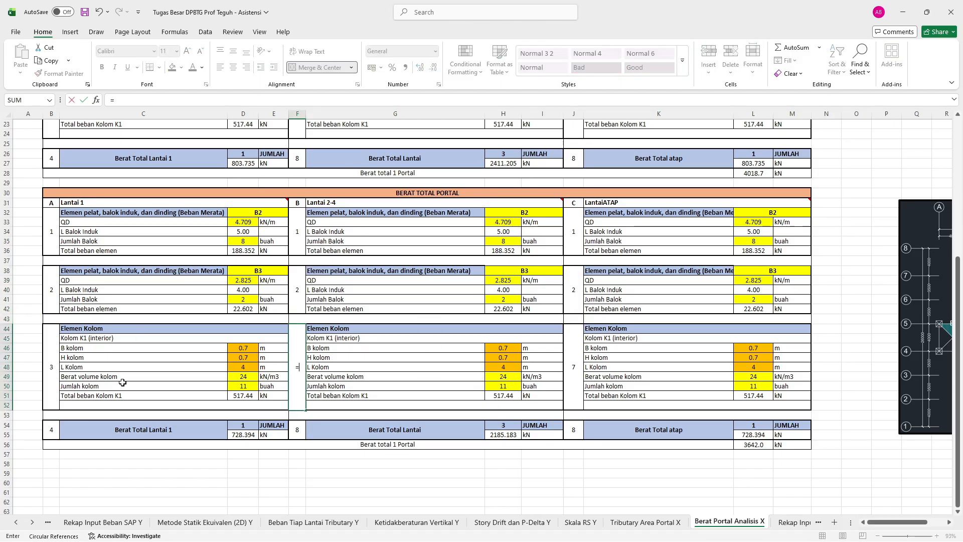
pyautogui.click(45, 376)
pyautogui.press('Return')
pyautogui.click(582, 355)
pyautogui.write('=')
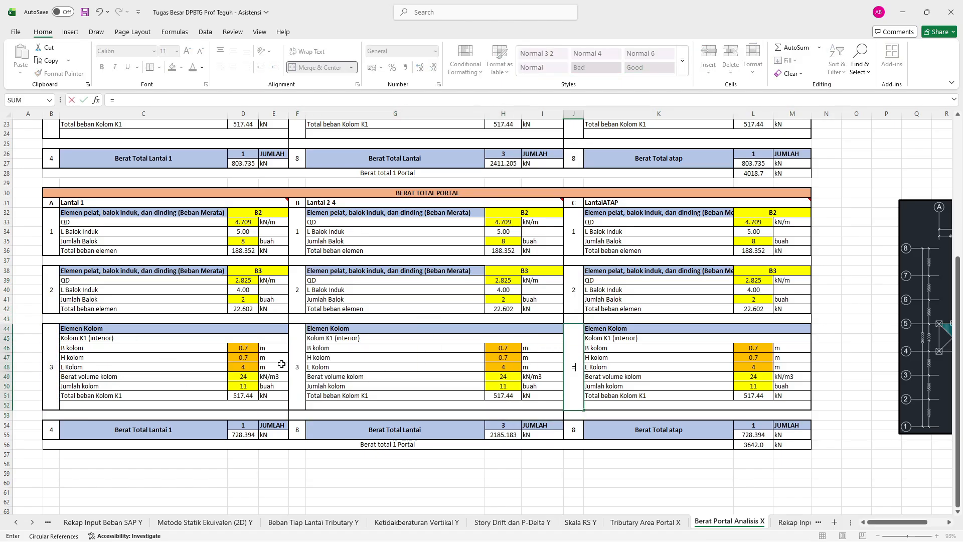
pyautogui.click(51, 371)
pyautogui.press('Return')
# Link the total weight row numbers in F54 for Berat Total Lantai and J54 for Berat Total atap to B54.
pyautogui.click(295, 430)
pyautogui.write('=')
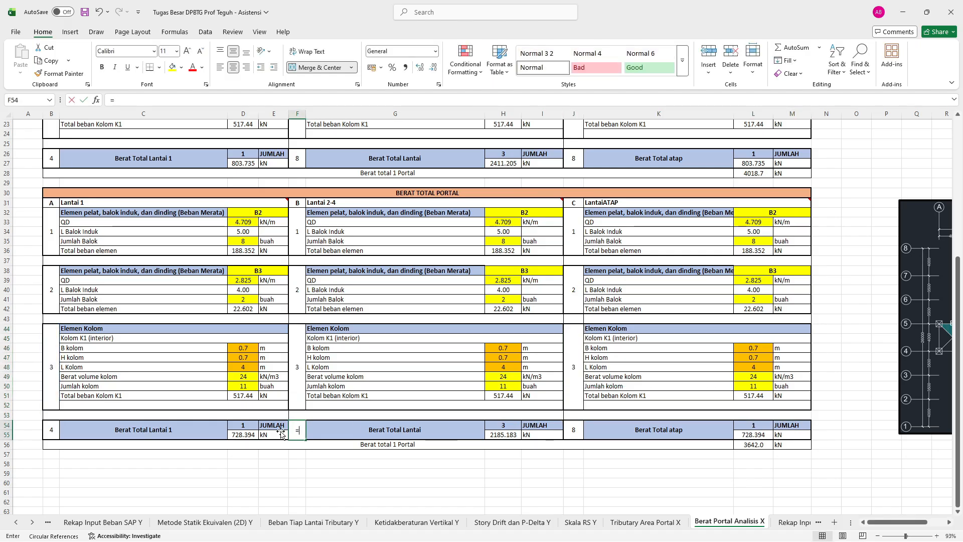
pyautogui.click(55, 429)
pyautogui.press('Return')
pyautogui.click(578, 437)
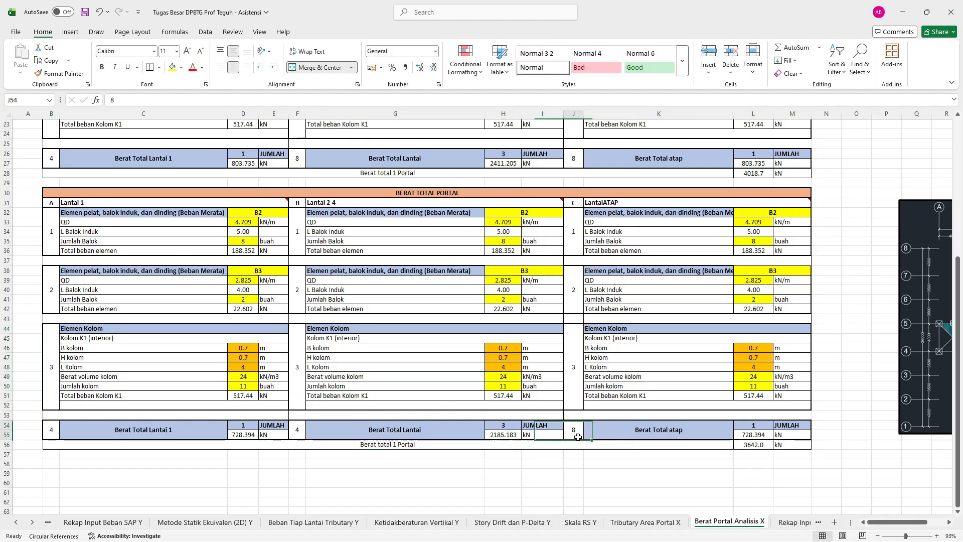
pyautogui.write('=')
pyautogui.click(33, 424)
pyautogui.press('Return')
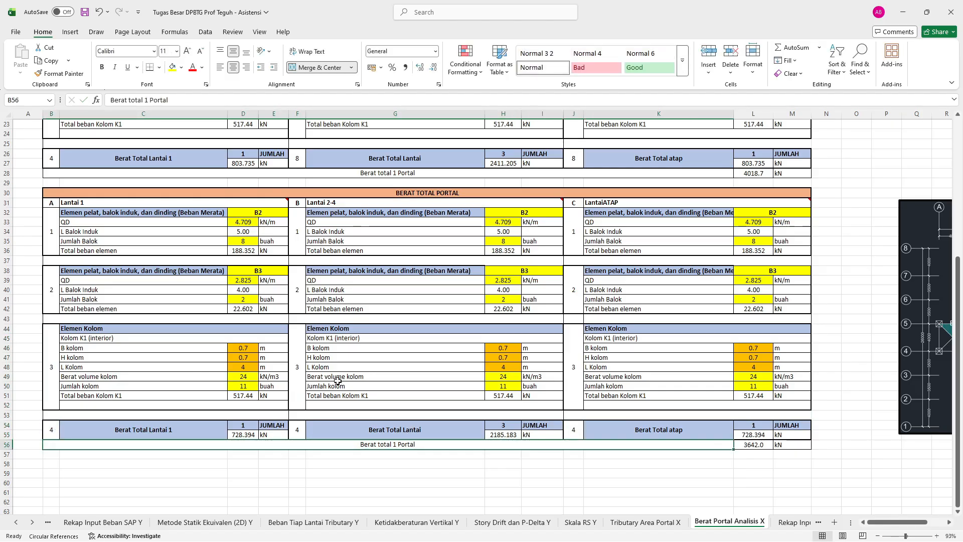
# Copy the B2 and B3 beam blocks in rows 32 to 42 and insert them at row 44, above the Elemen Kolom block.
pyautogui.moveTo(4, 329); pyautogui.dragTo(6, 396)
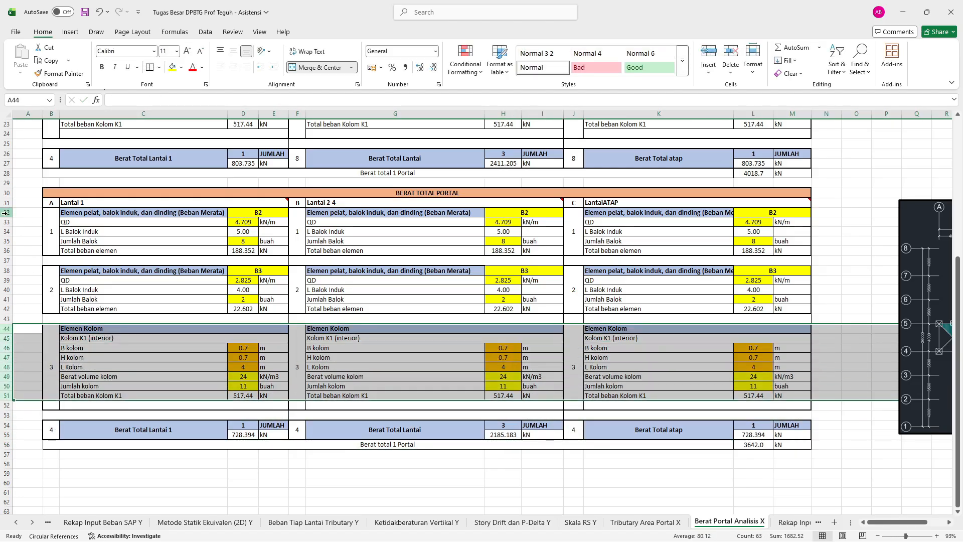
pyautogui.moveTo(4, 212); pyautogui.dragTo(13, 309)
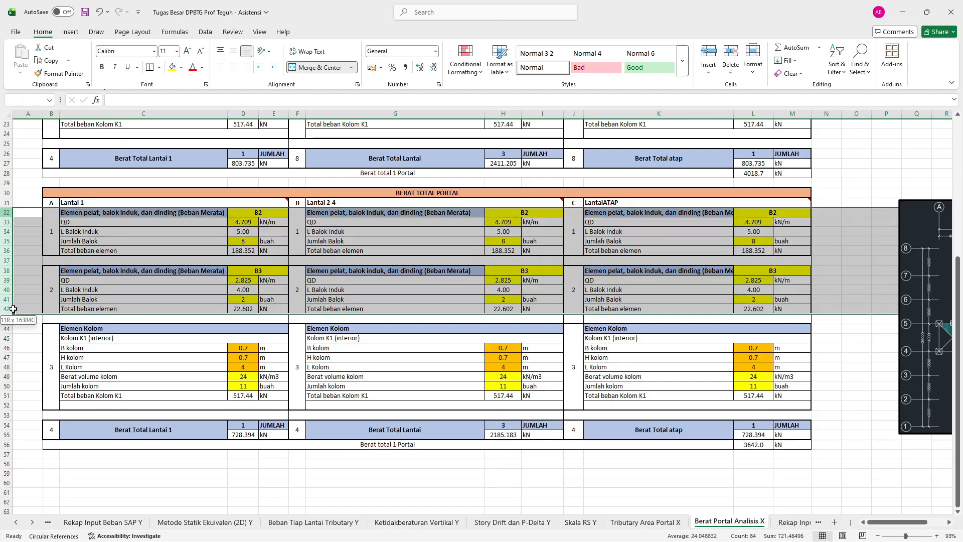
pyautogui.hotkey('ctrl', 'c')
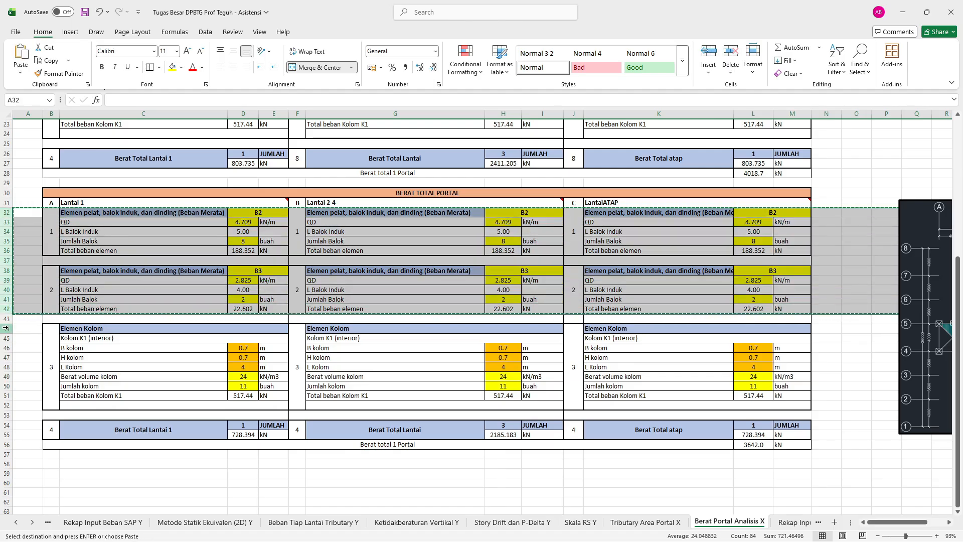
pyautogui.moveTo(6, 328); pyautogui.dragTo(5, 501)
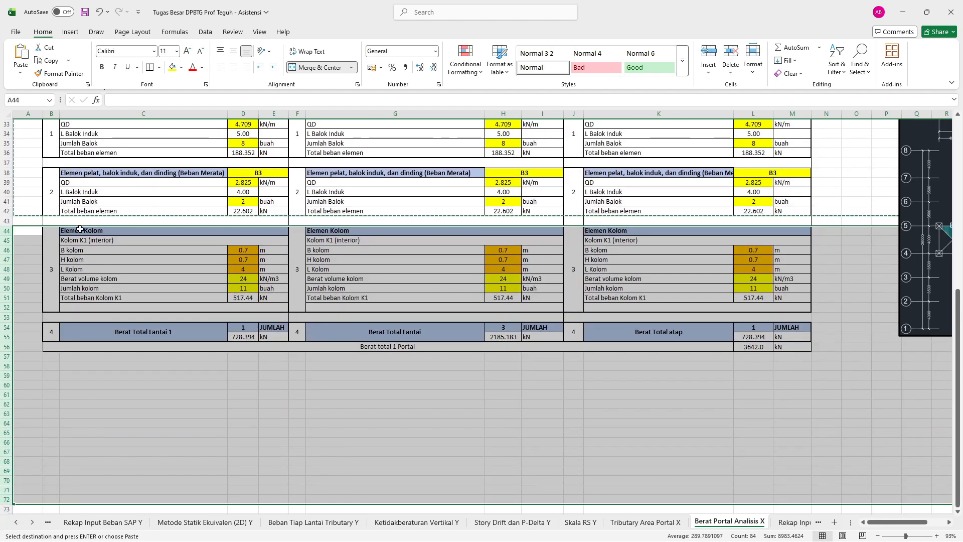
pyautogui.rightClick(7, 232)
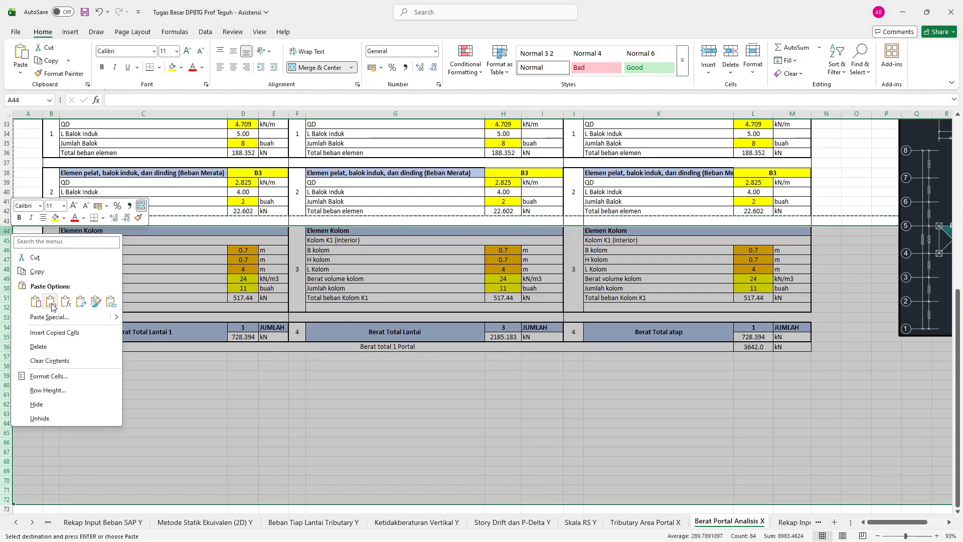
pyautogui.click(56, 333)
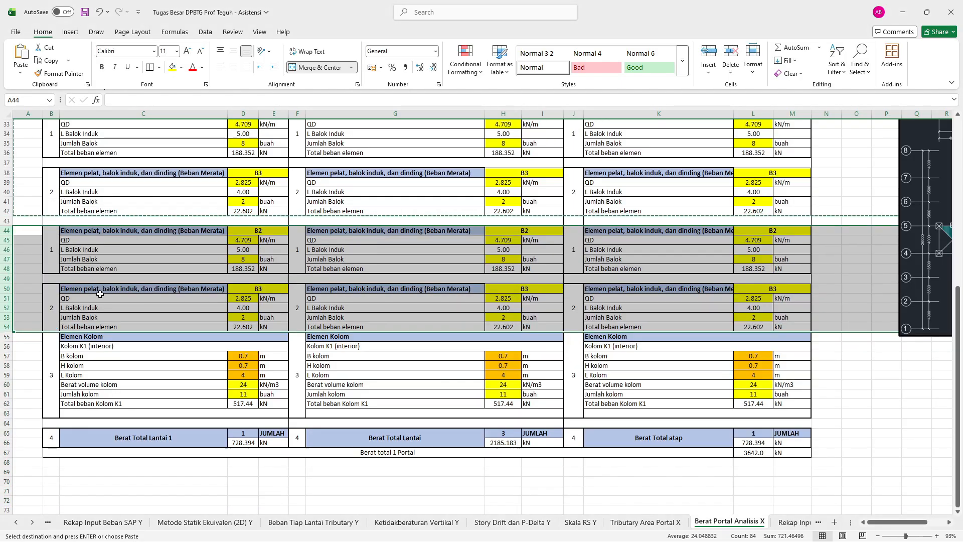
pyautogui.scroll(1, 118, 274)
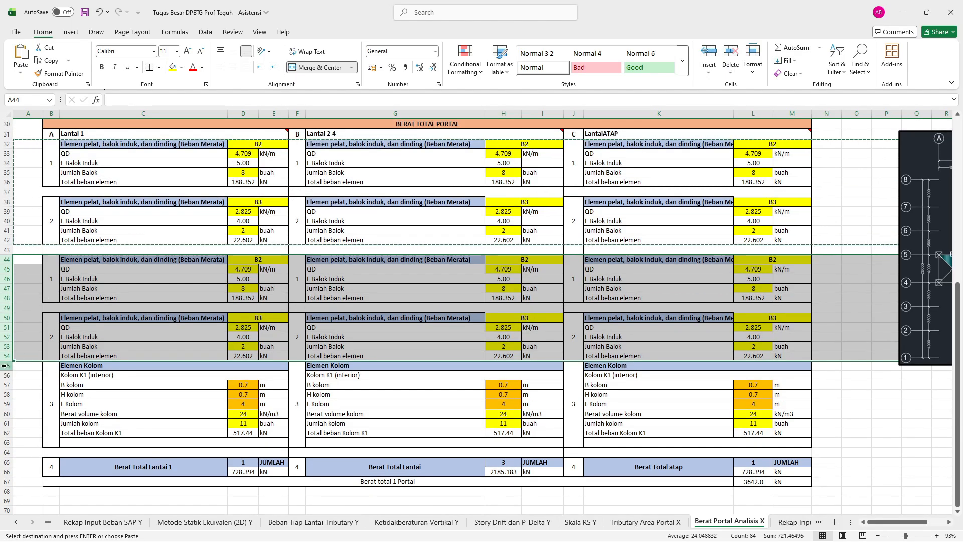
pyautogui.moveTo(7, 259); pyautogui.dragTo(6, 310)
pyautogui.hotkey('ctrl', 'c')
pyautogui.click(6, 366)
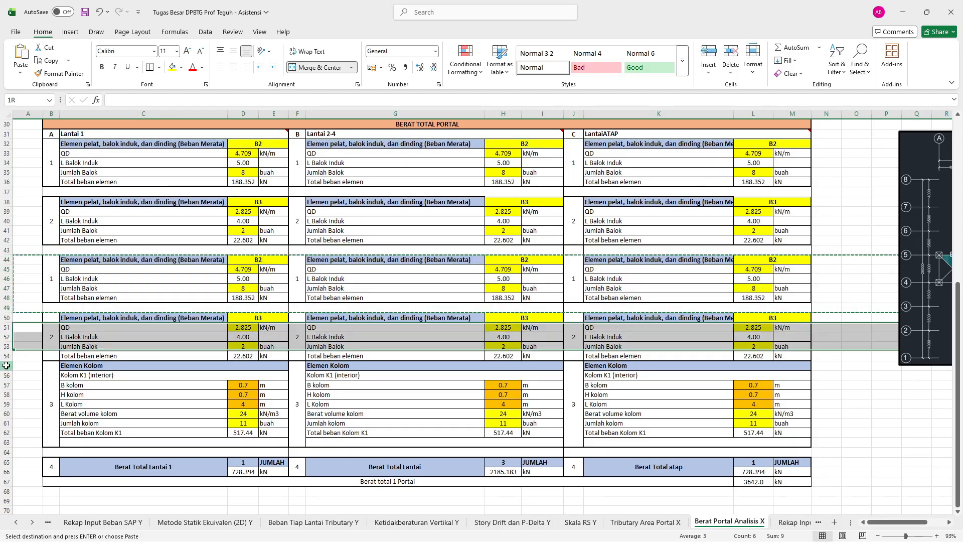
pyautogui.rightClick(7, 366)
pyautogui.click(54, 271)
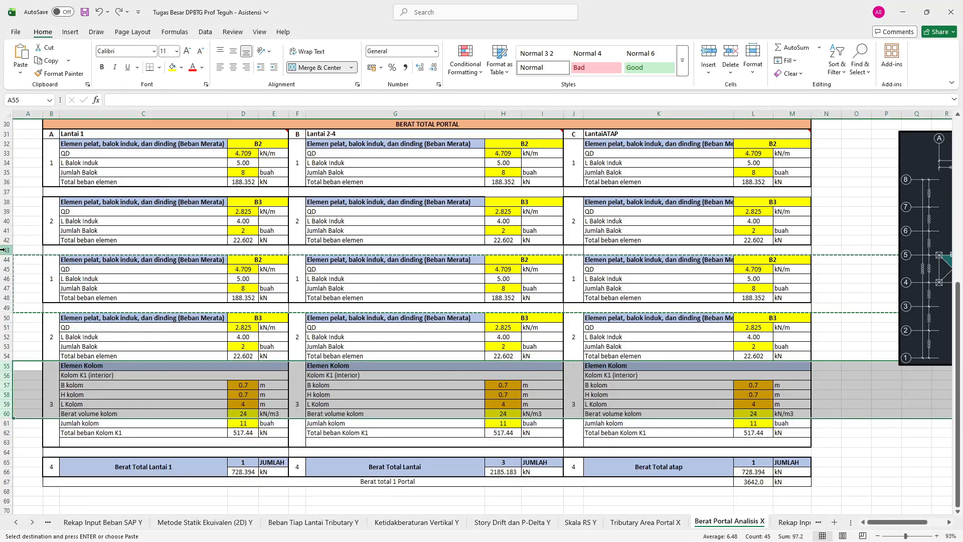
# Copy rows 43 to 49 with the third beam block and its spacing rows and insert them at row 55, above Elemen Kolom.
pyautogui.moveTo(7, 250); pyautogui.dragTo(10, 310)
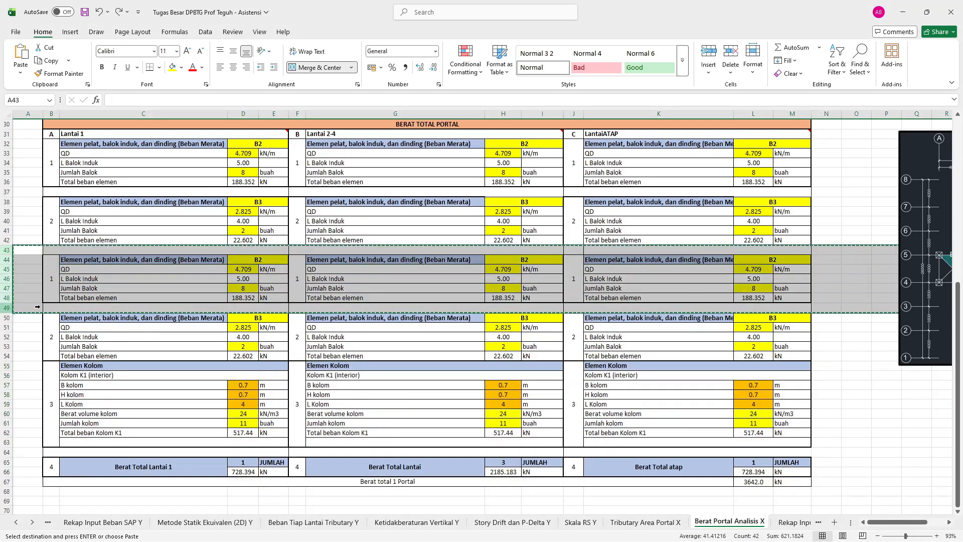
pyautogui.rightClick(10, 370)
pyautogui.click(45, 292)
pyautogui.click(74, 367)
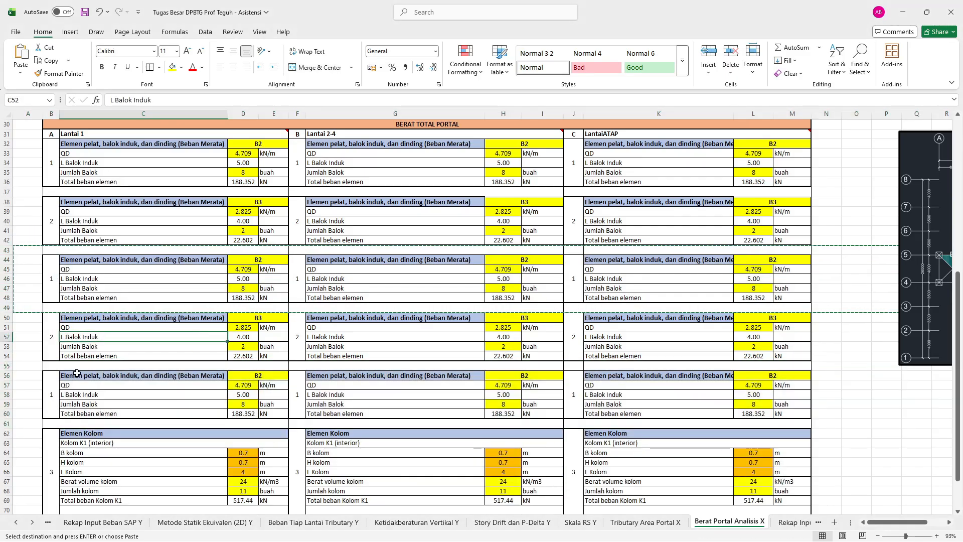
pyautogui.press('Escape')
pyautogui.click(67, 423)
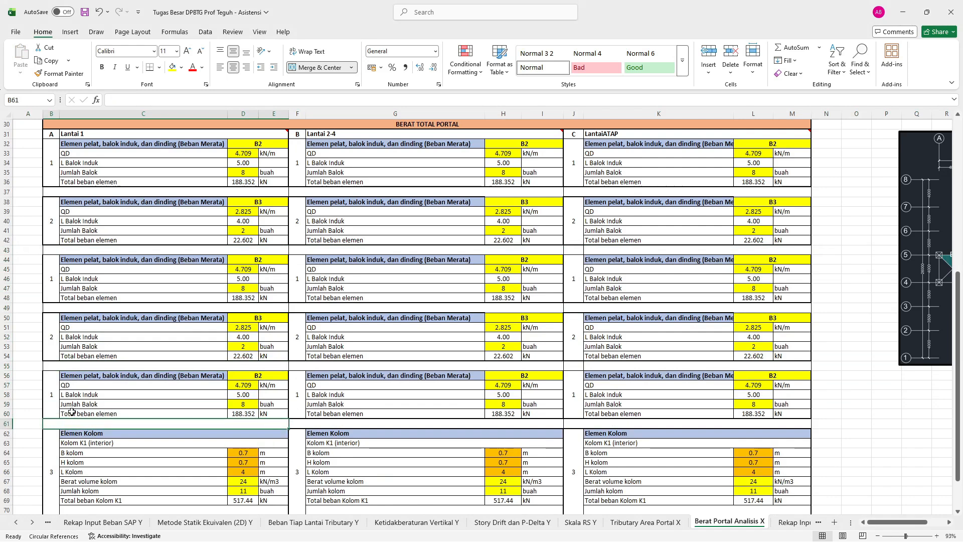
# Number the added Lantai 1 beam blocks 3 in B44, 4 in B50 and 5 in B56.
pyautogui.click(46, 284)
pyautogui.write('3')
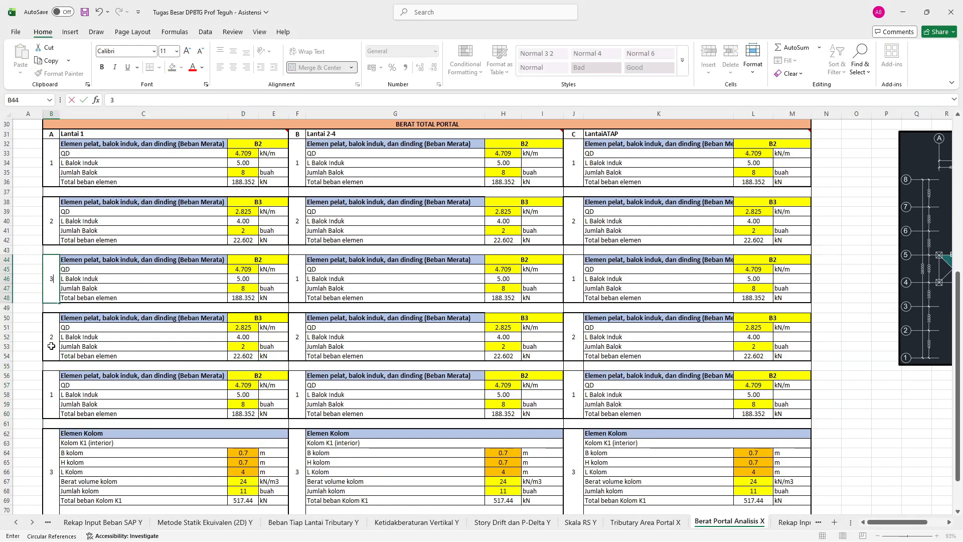
pyautogui.click(53, 334)
pyautogui.write('4')
pyautogui.click(51, 393)
pyautogui.write('5')
pyautogui.click(50, 452)
pyautogui.scroll(-3, 51, 453)
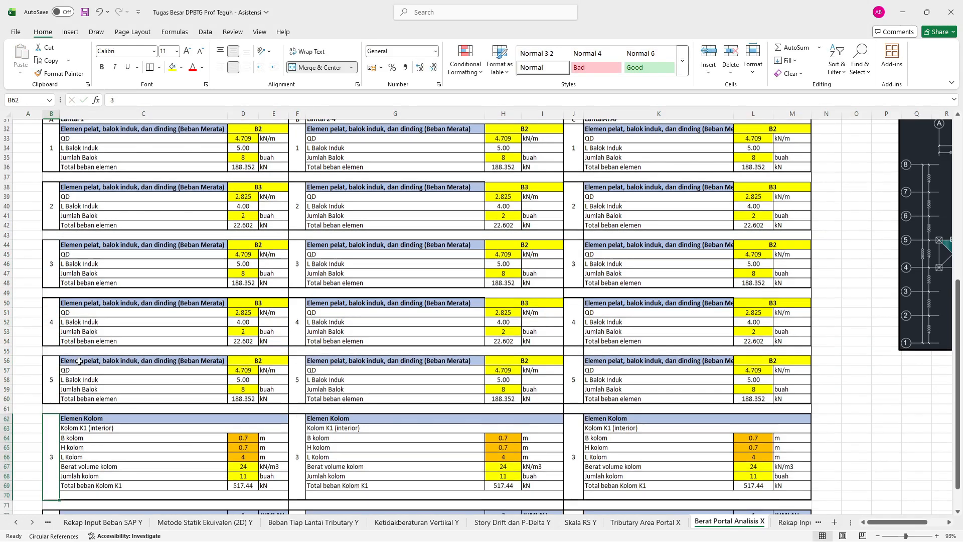
pyautogui.scroll(1, 90, 342)
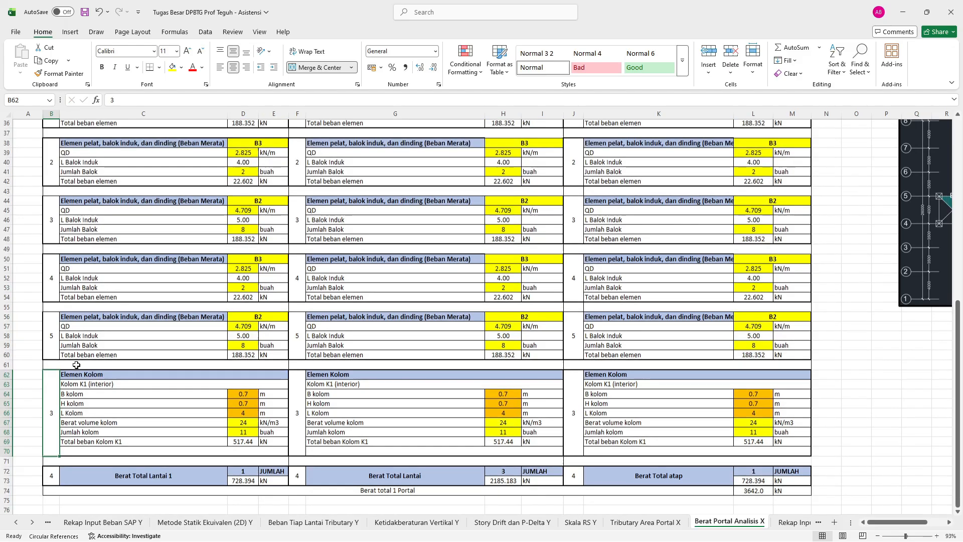
pyautogui.scroll(2, 233, 295)
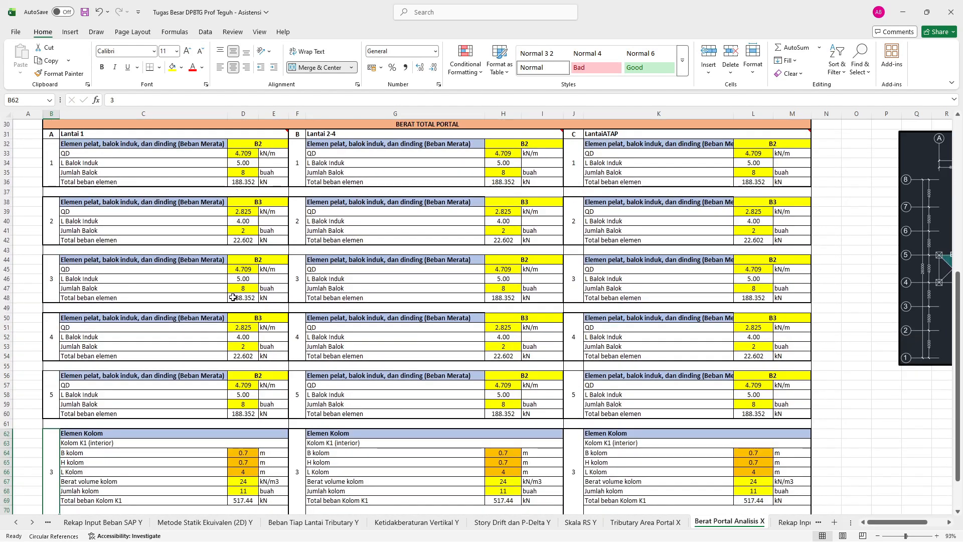
# Review the order of the Beban Merata tables for beams B3 and B2 on the Tributary Area Portal X sheet.
pyautogui.click(645, 523)
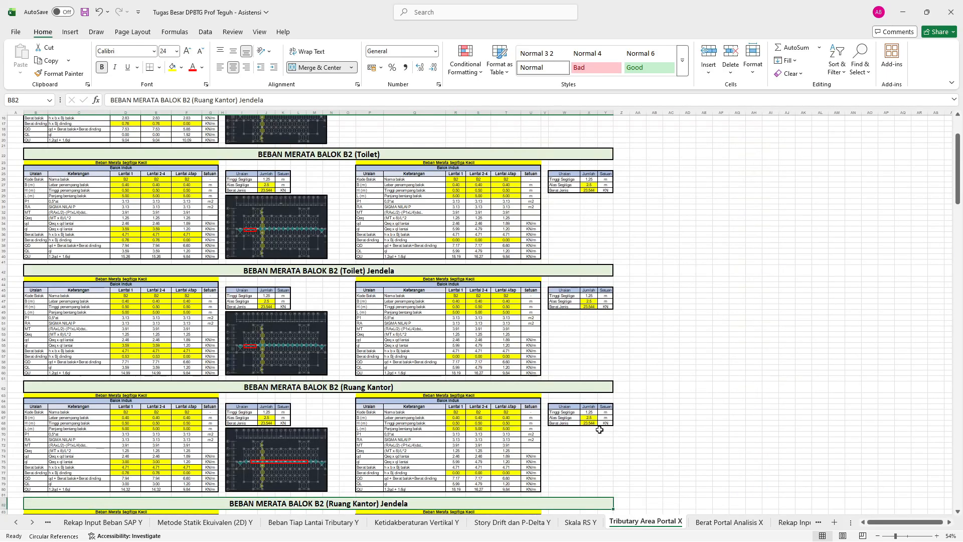
pyautogui.scroll(7, 430, 266)
pyautogui.click(366, 131)
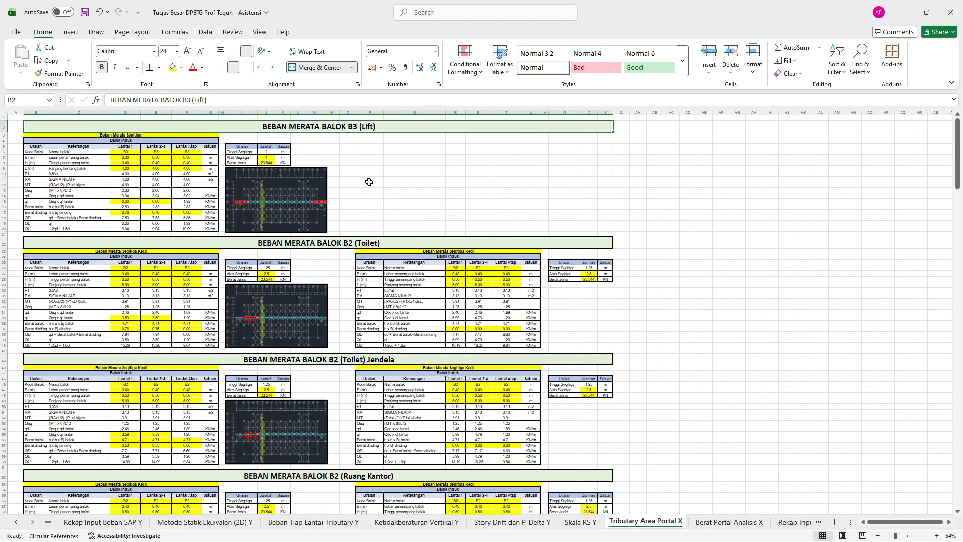
pyautogui.click(359, 243)
pyautogui.click(351, 360)
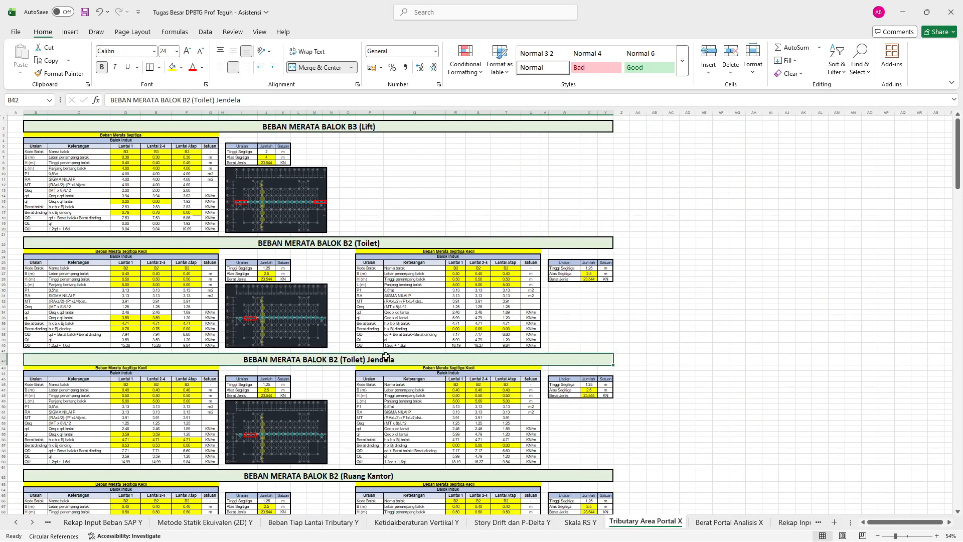
pyautogui.scroll(-3, 350, 362)
pyautogui.click(349, 437)
pyautogui.scroll(-4, 350, 383)
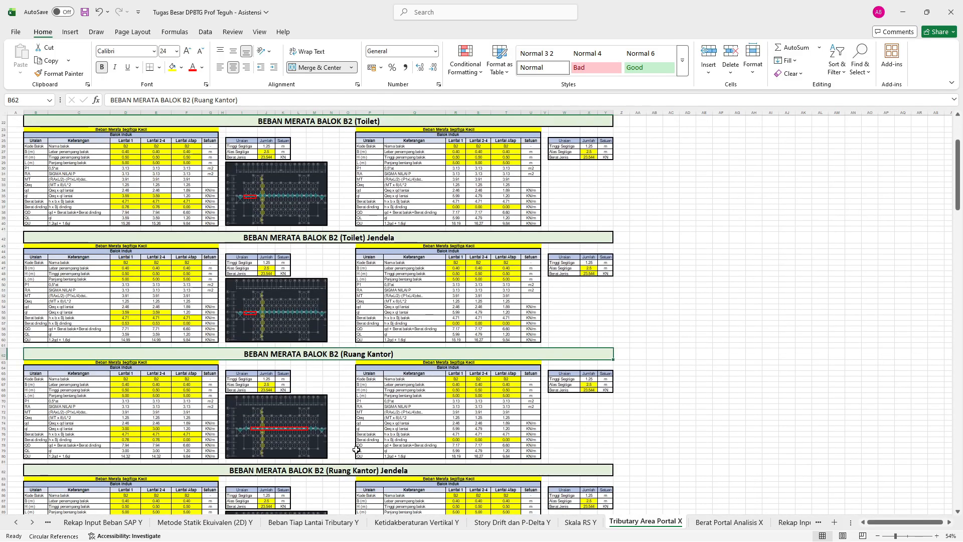
pyautogui.click(354, 470)
pyautogui.scroll(-6, 355, 404)
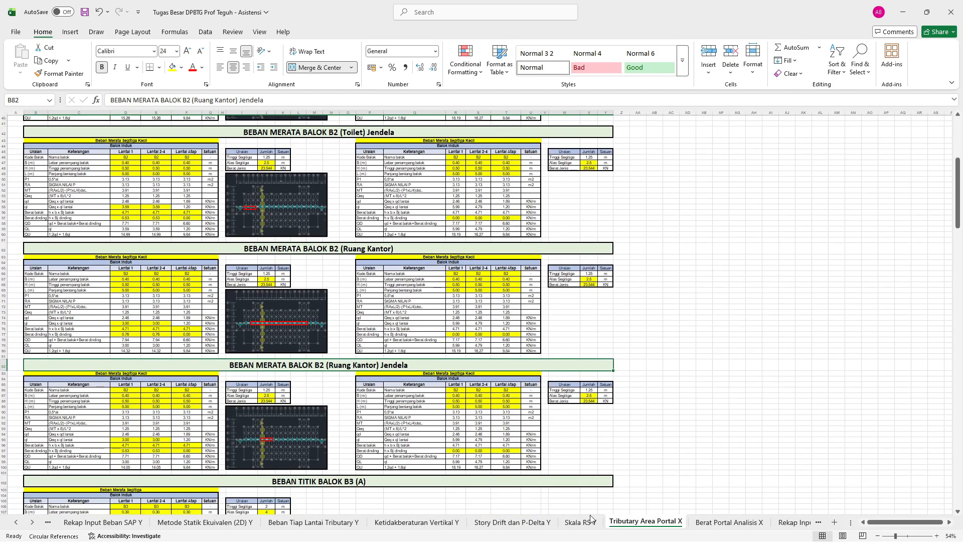
# On Berat Portal Analisis X, set the Lantai 1 beam codes to B3 in D32 and B2 in D38, D44 and D50.
pyautogui.click(728, 522)
pyautogui.click(259, 142)
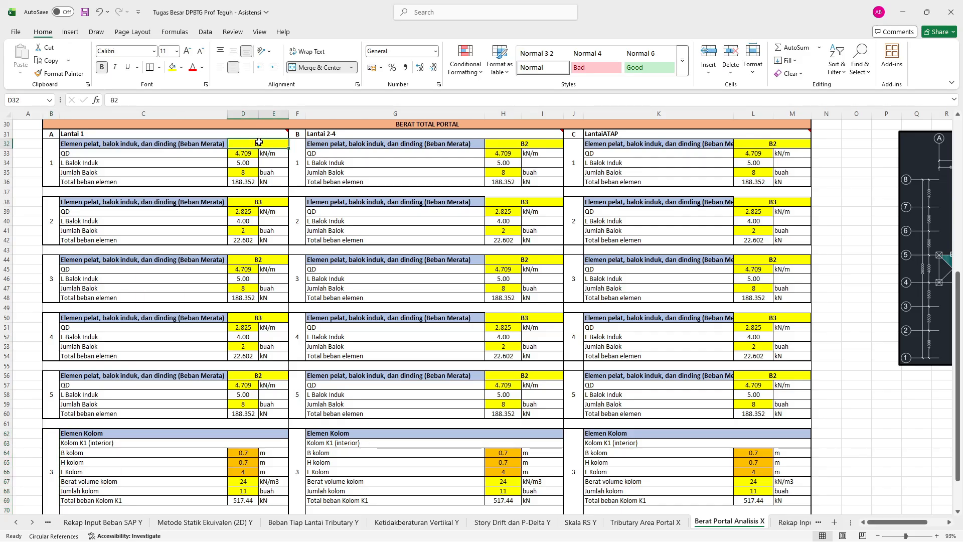
pyautogui.write('B')
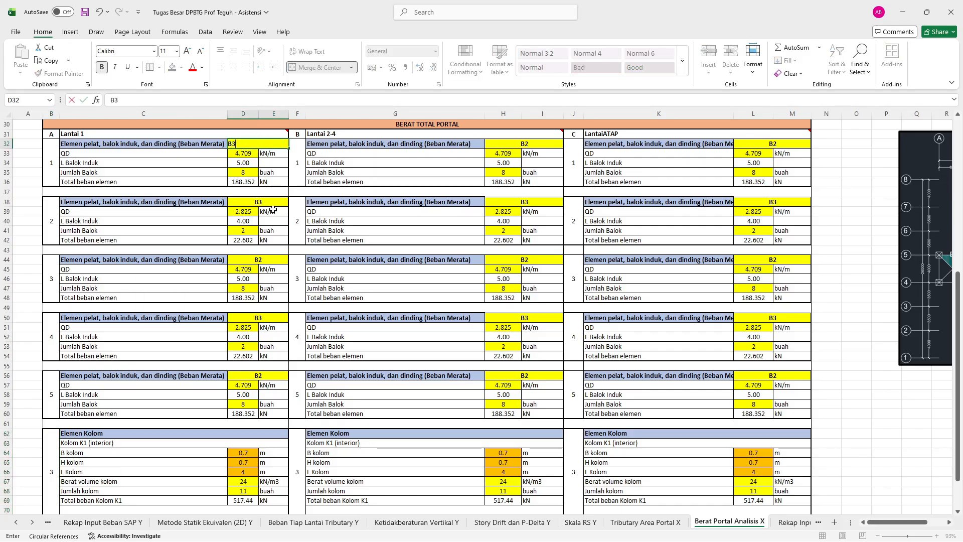
pyautogui.write('3')
pyautogui.click(272, 202)
pyautogui.write('B2')
pyautogui.click(268, 258)
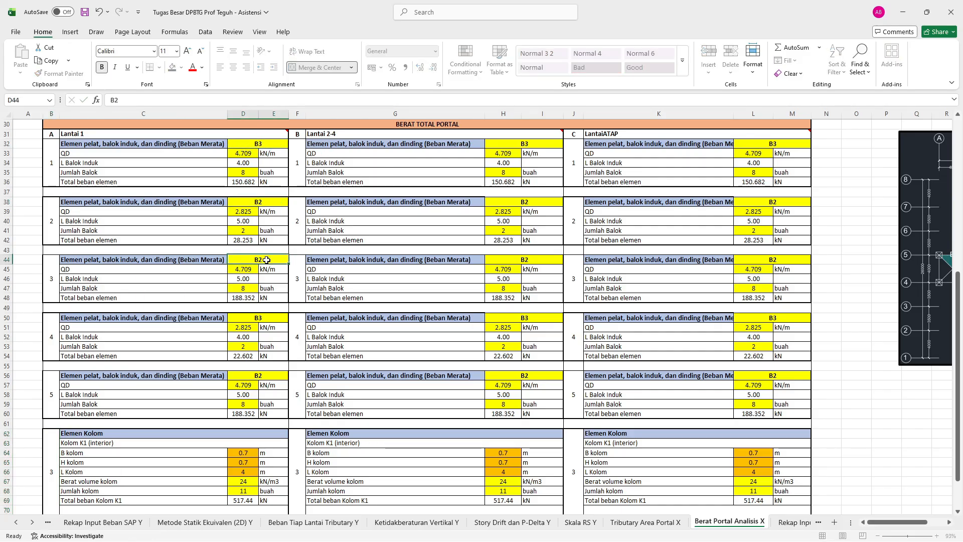
pyautogui.write('B2')
pyautogui.click(265, 319)
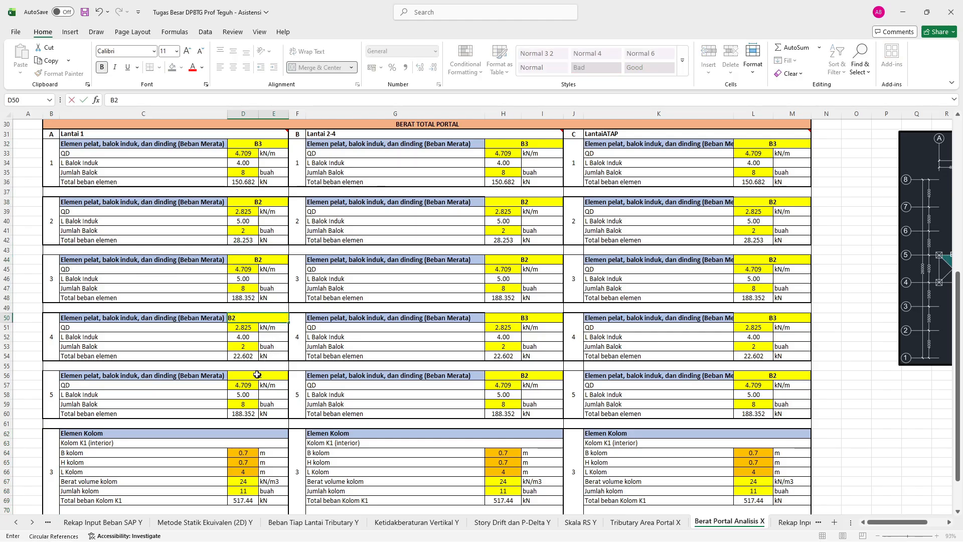
pyautogui.click(257, 374)
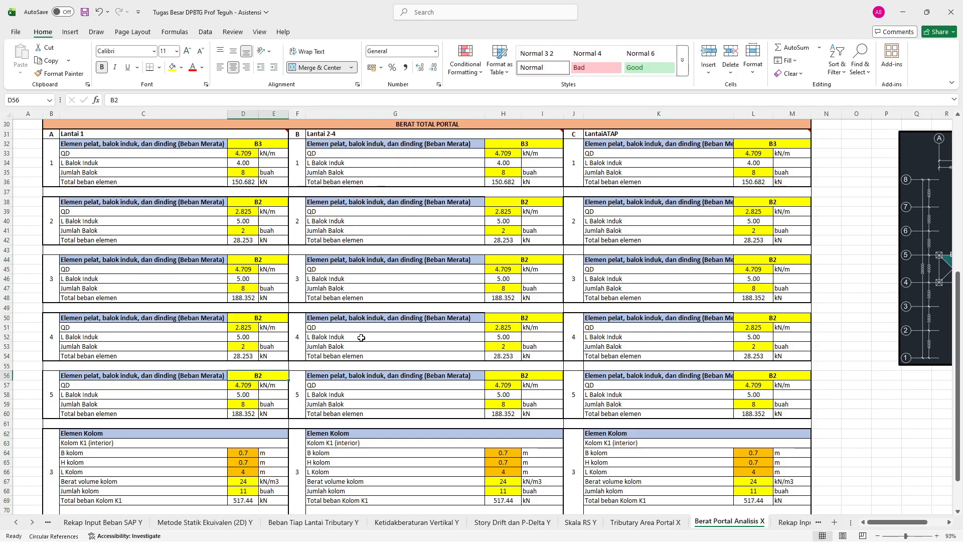
# Link the Lantai 1 QD of the B3 beam in D33 to 'Tributary Area Portal X'!D18.
pyautogui.moveTo(245, 152); pyautogui.dragTo(240, 159)
pyautogui.click(241, 157)
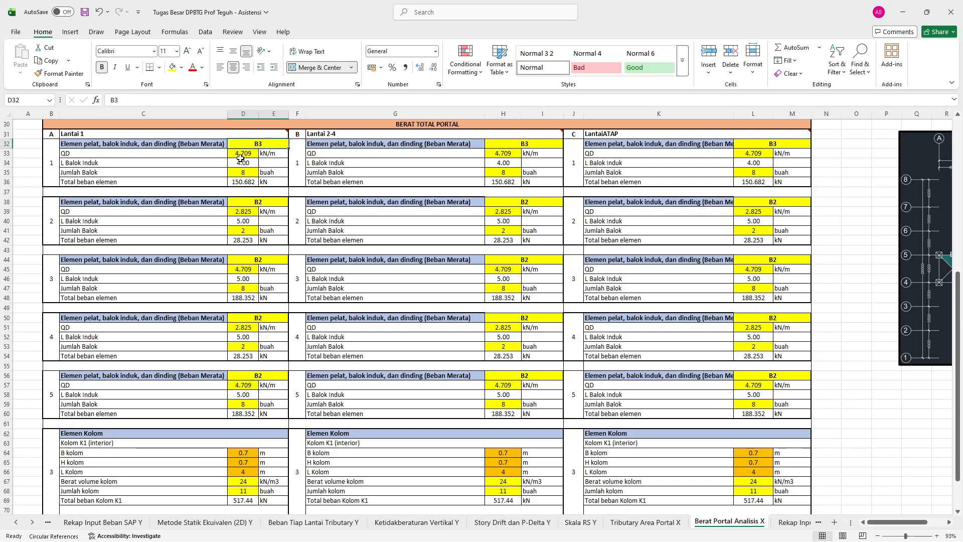
pyautogui.write('=')
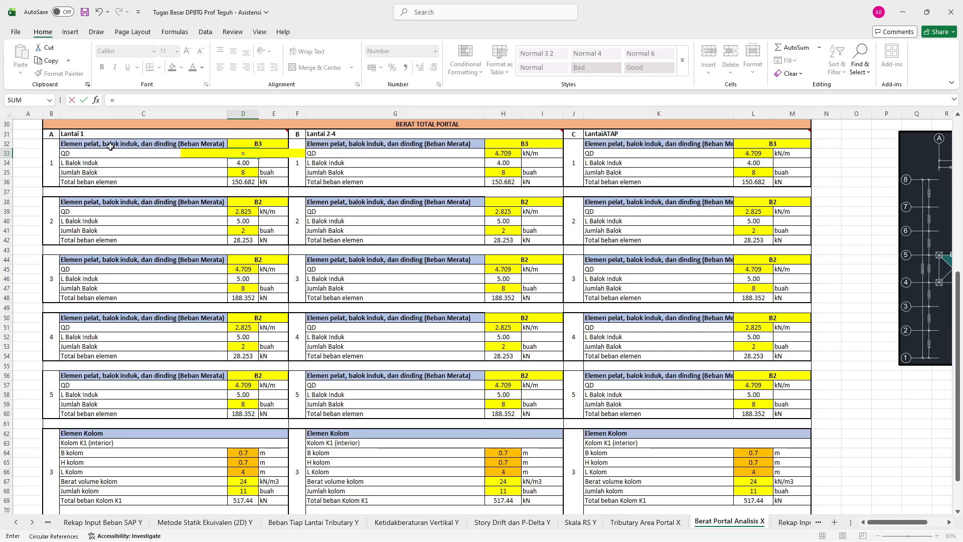
pyautogui.click(653, 524)
pyautogui.scroll(14, 371, 261)
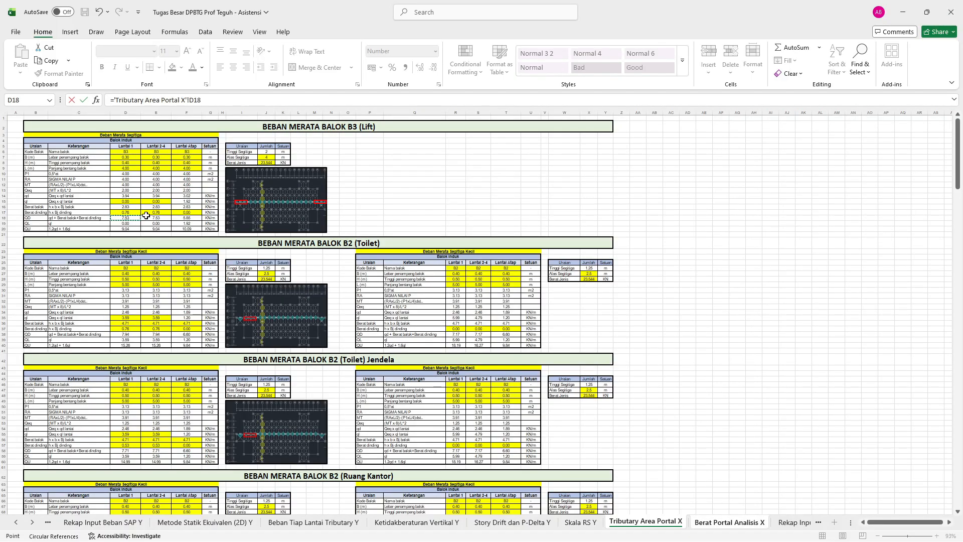
pyautogui.press('Return')
# Examine the Balok B3 (Lift) load table and its beam location image on the Tributary Area Portal X sheet.
pyautogui.click(646, 522)
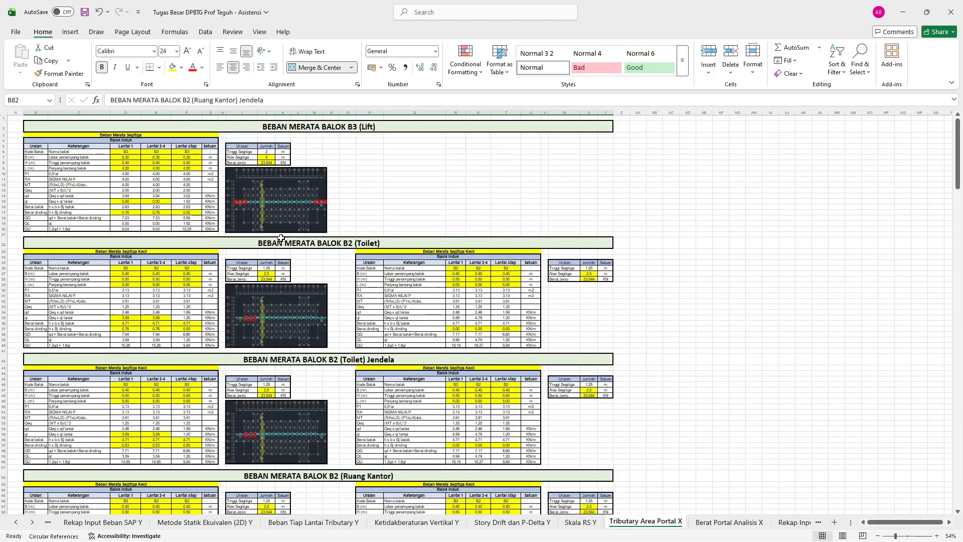
pyautogui.keyDown('ctrl'); pyautogui.scroll(3, 281, 239); pyautogui.keyUp('ctrl')
pyautogui.hscroll(-3, 281, 239)
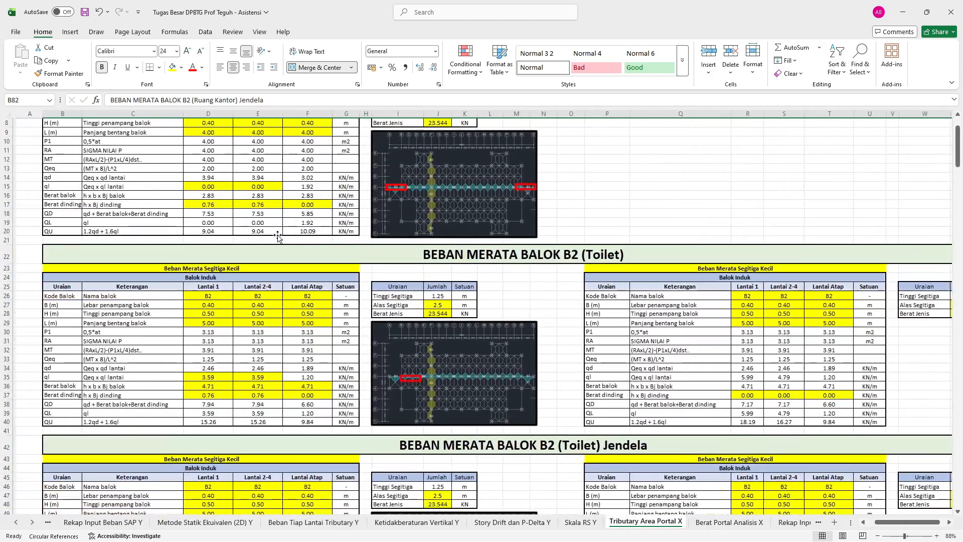
pyautogui.scroll(2, 349, 236)
pyautogui.hscroll(2, 349, 236)
pyautogui.hscroll(-1, 349, 236)
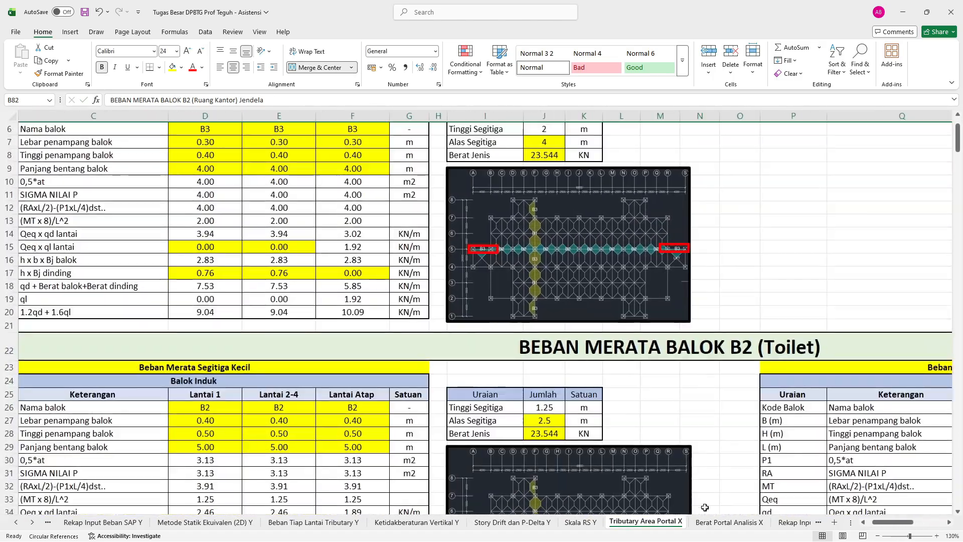
pyautogui.click(729, 522)
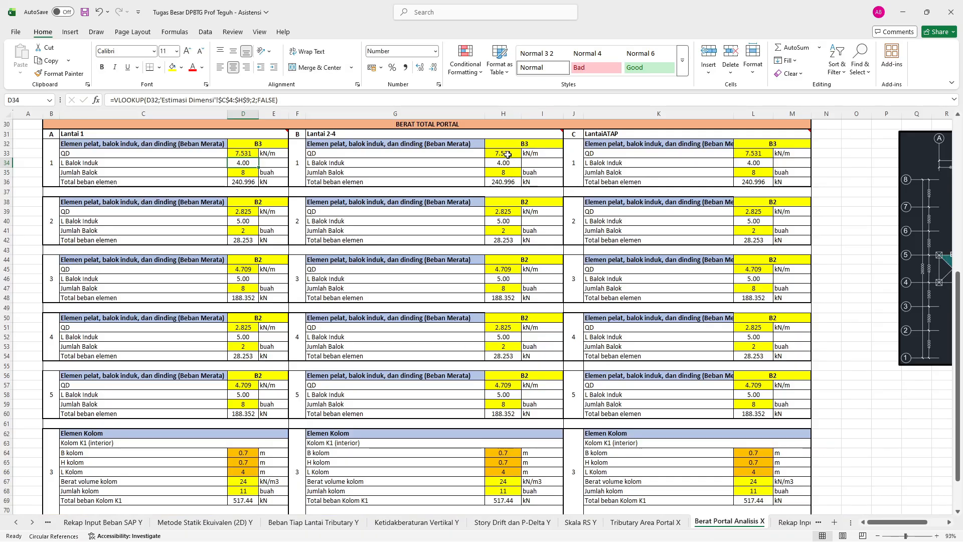
# Link the Lantai 2-4 QD of the B3 beam in H33 to 'Tributary Area Portal X'!E18.
pyautogui.click(507, 154)
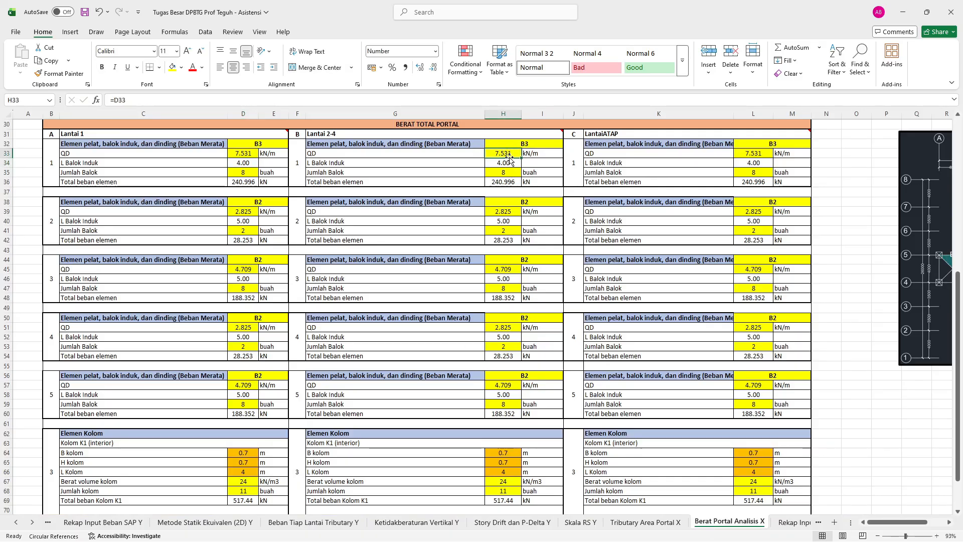
pyautogui.scroll(3, 509, 158)
pyautogui.scroll(-3, 509, 158)
pyautogui.write('=')
pyautogui.moveTo(709, 536)
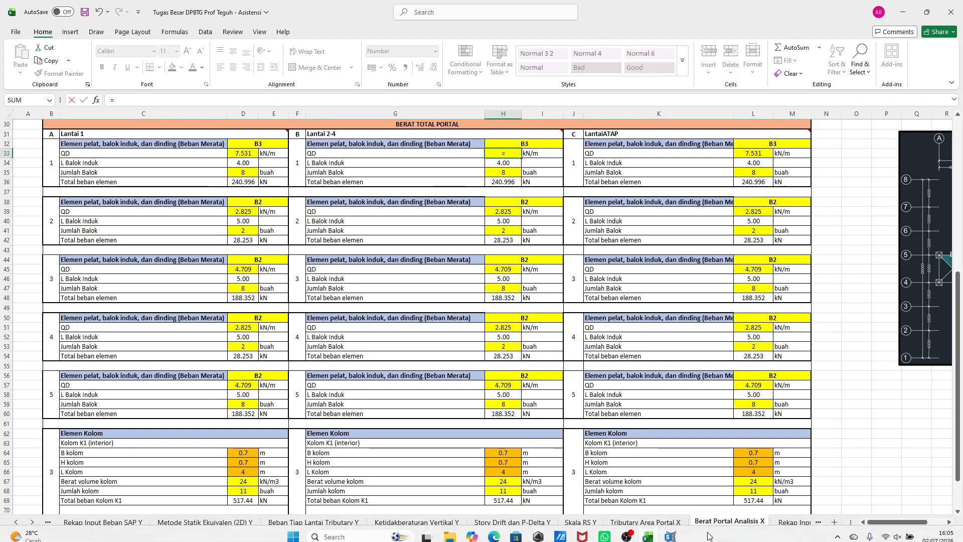
pyautogui.click(646, 523)
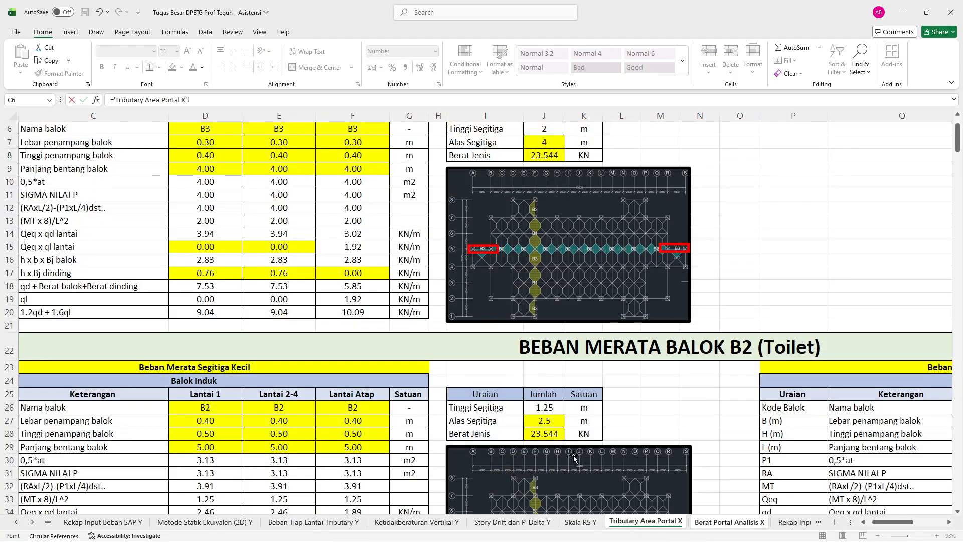
pyautogui.click(278, 290)
pyautogui.scroll(2, 277, 290)
pyautogui.press('Return')
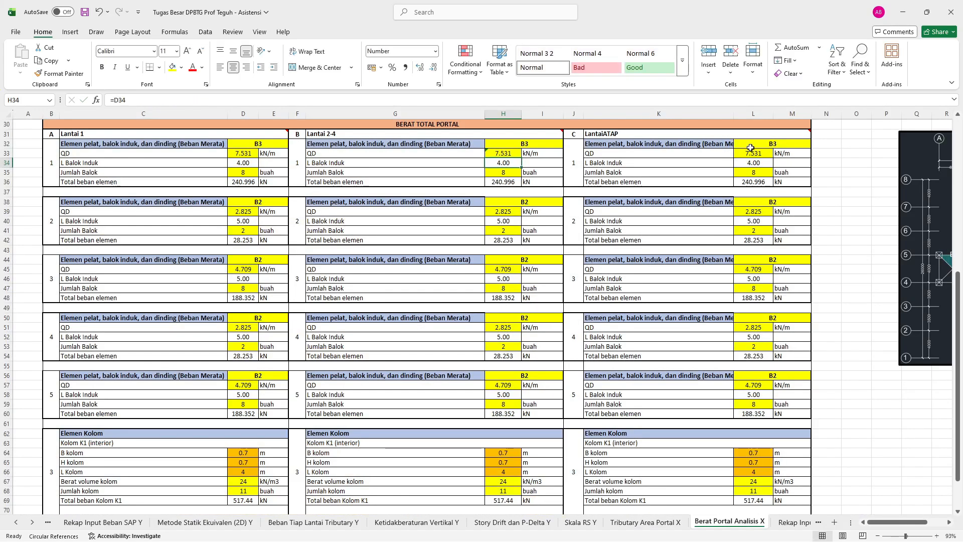
# Link the roof QD of the B3 beam in L33 to 'Tributary Area Portal X'!F18 and check the QD cell references.
pyautogui.click(753, 155)
pyautogui.write('=')
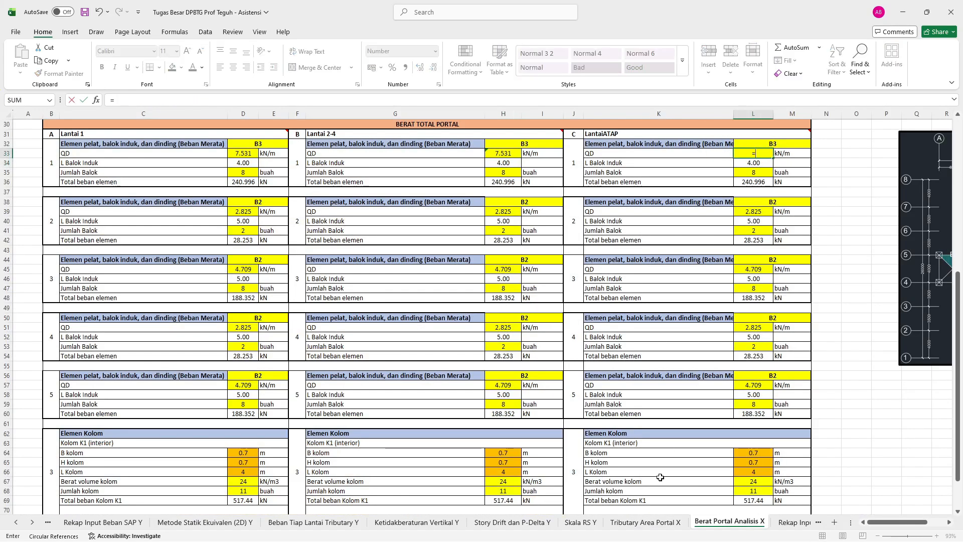
pyautogui.click(655, 524)
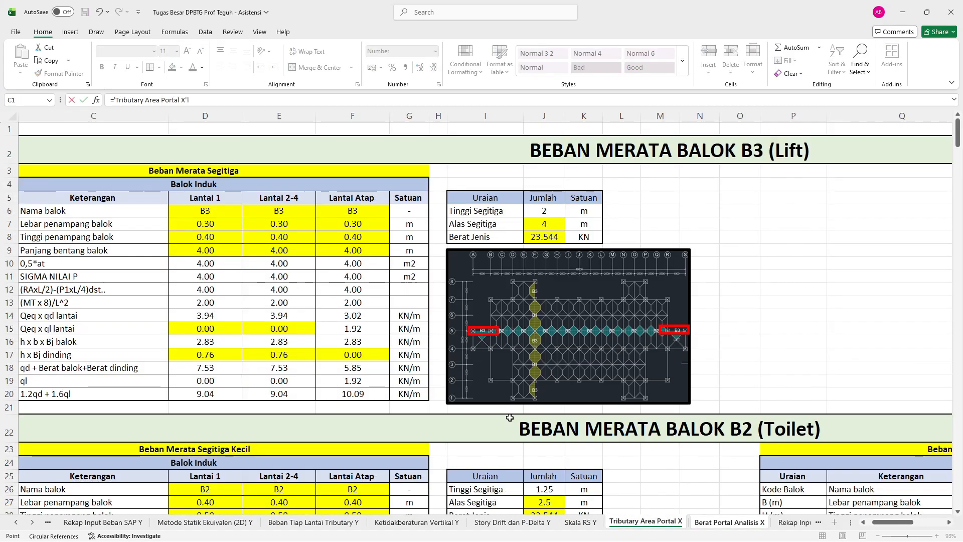
pyautogui.click(363, 369)
pyautogui.press('Return')
pyautogui.click(749, 154)
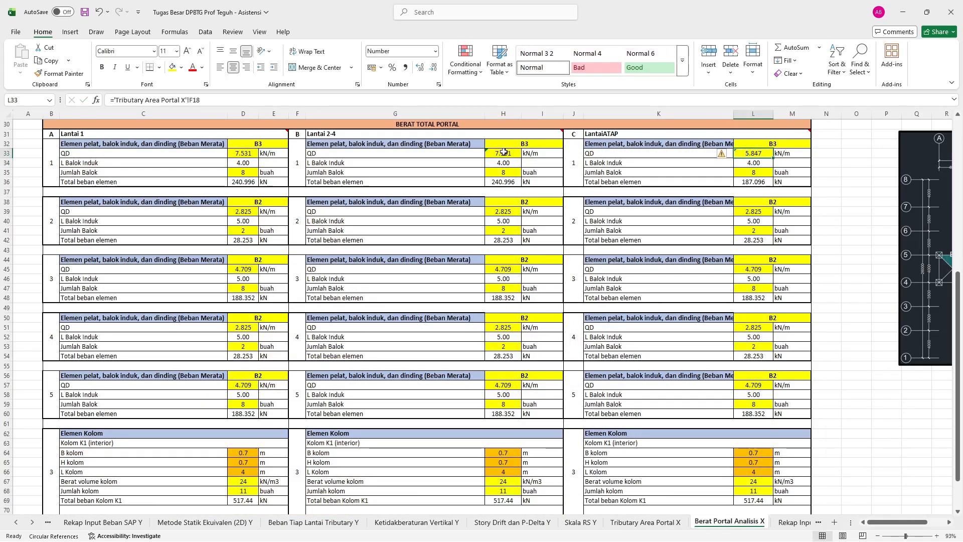
pyautogui.click(504, 152)
pyautogui.click(248, 155)
pyautogui.click(242, 211)
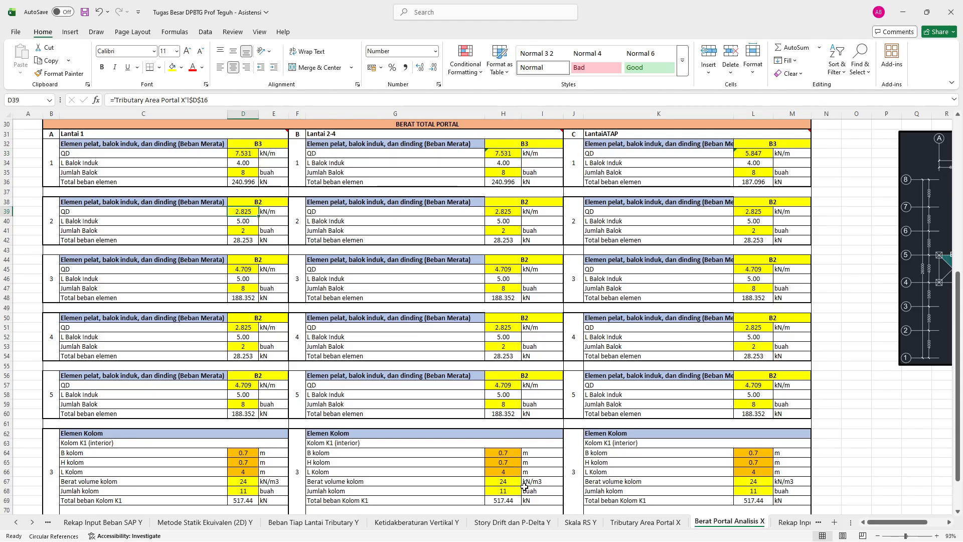
# Check the B3 beam locations on the Tributary Area Portal X sheet and set the Lantai 1 B3 Jumlah Balok in D35 to 2.
pyautogui.click(647, 523)
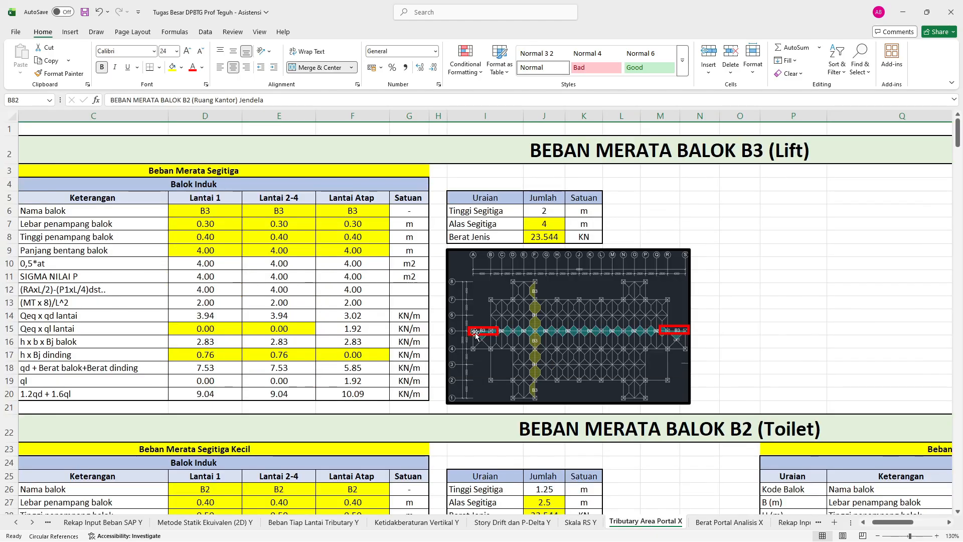
pyautogui.click(713, 523)
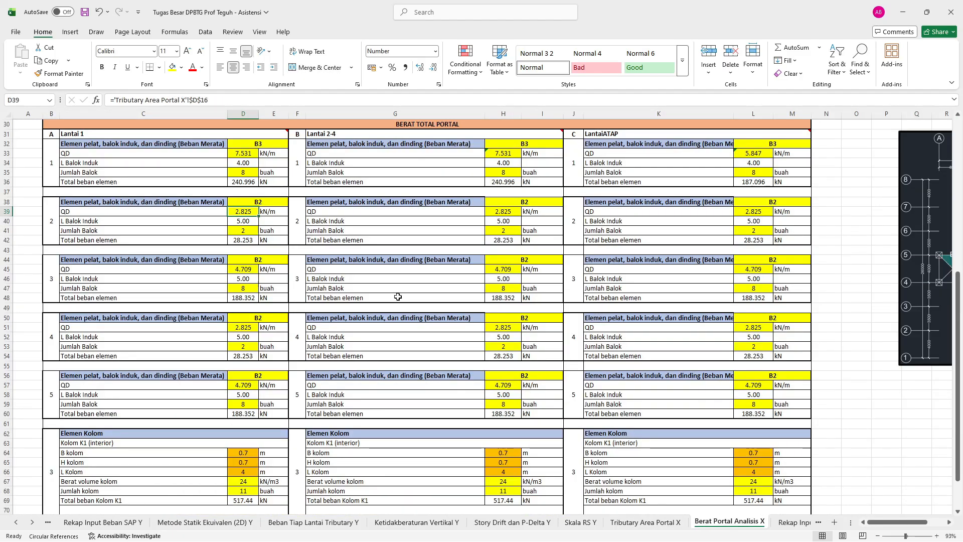
pyautogui.click(247, 171)
pyautogui.write('2')
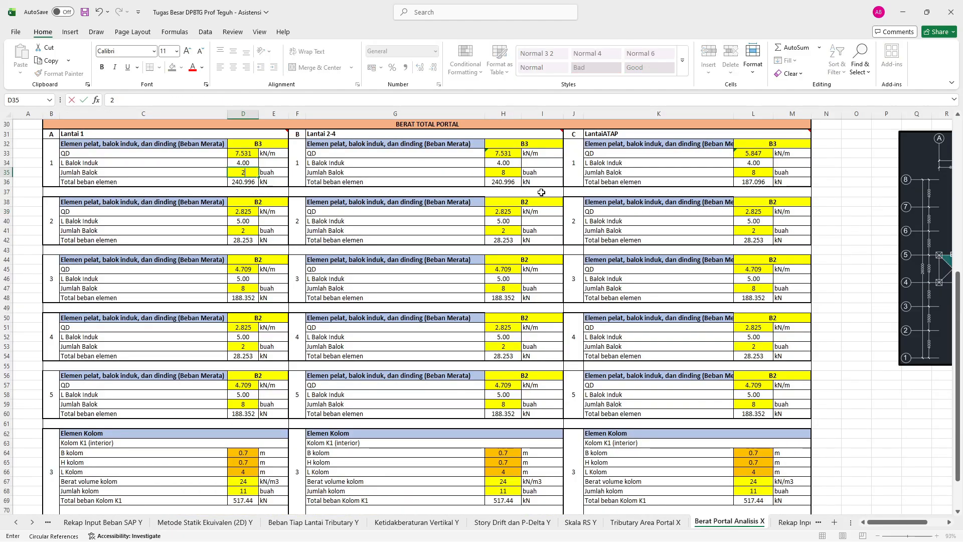
pyautogui.click(501, 170)
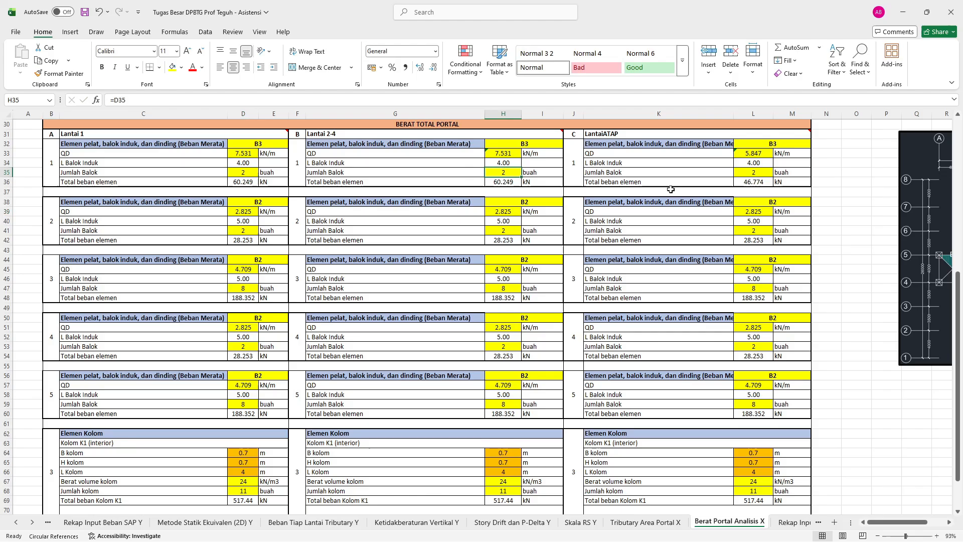
# Set the Lantai 1 QD of block 2 in D39 to the sum of 'Tributary Area Portal X'!D38 and R38.
pyautogui.click(255, 211)
pyautogui.click(49, 215)
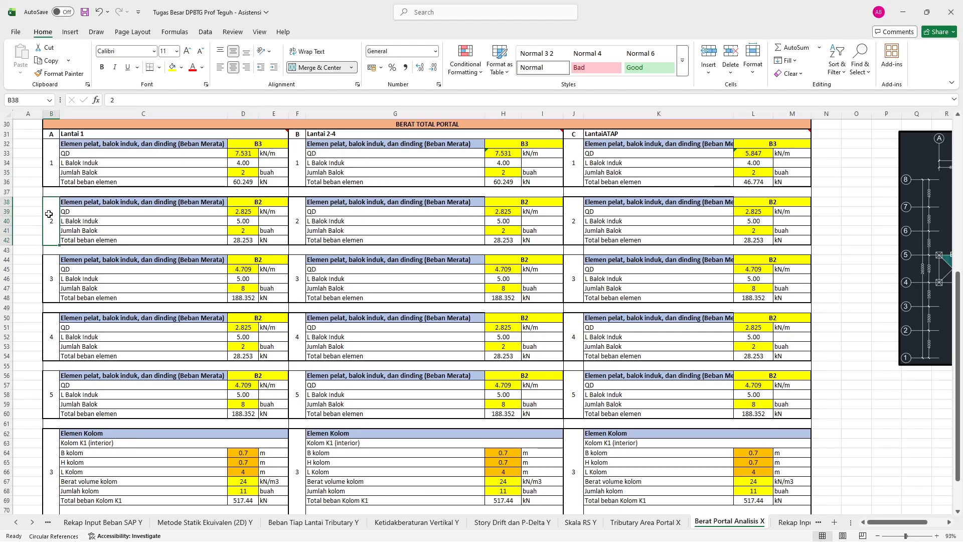
pyautogui.click(243, 211)
pyautogui.write('=')
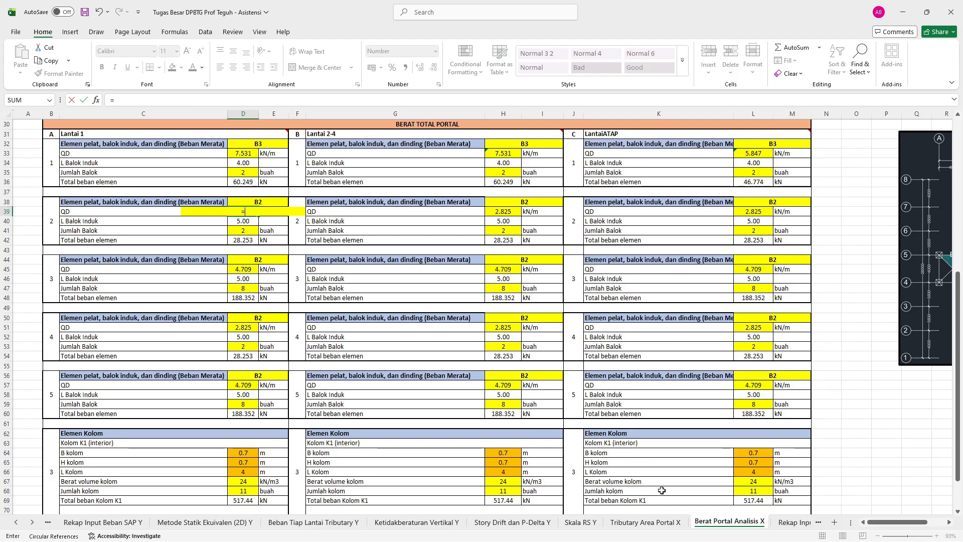
pyautogui.click(646, 522)
pyautogui.scroll(-5, 578, 309)
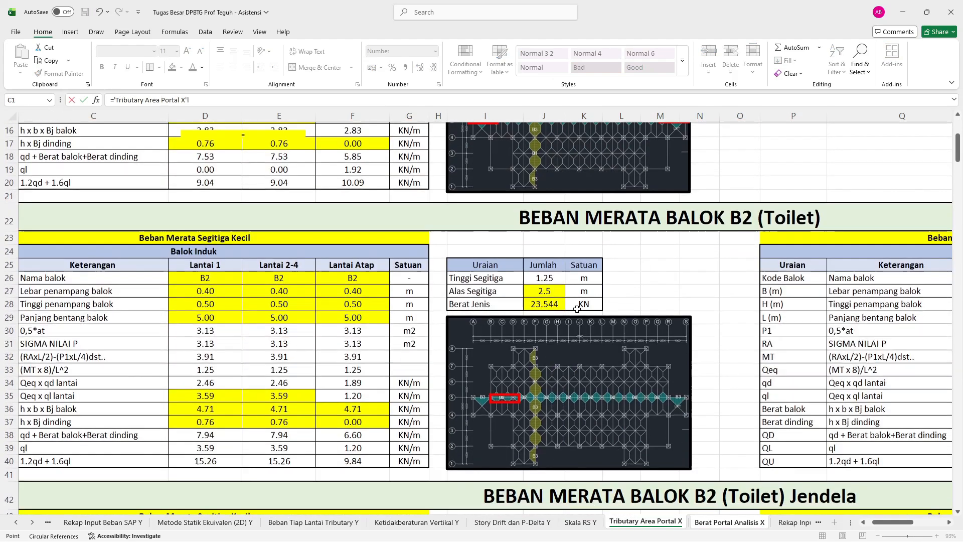
pyautogui.click(210, 432)
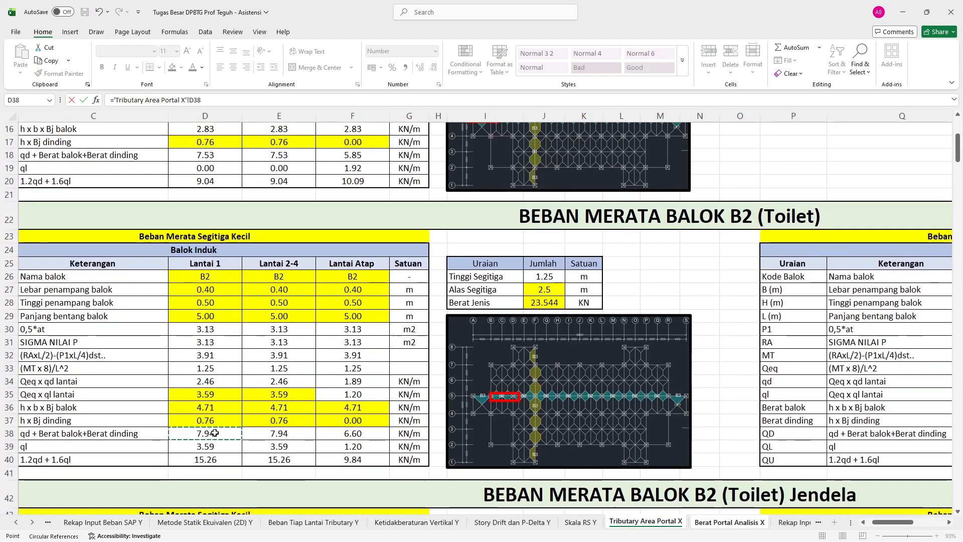
pyautogui.write('+')
pyautogui.keyDown('ctrl'); pyautogui.scroll(3, 828, 504); pyautogui.keyUp('ctrl')
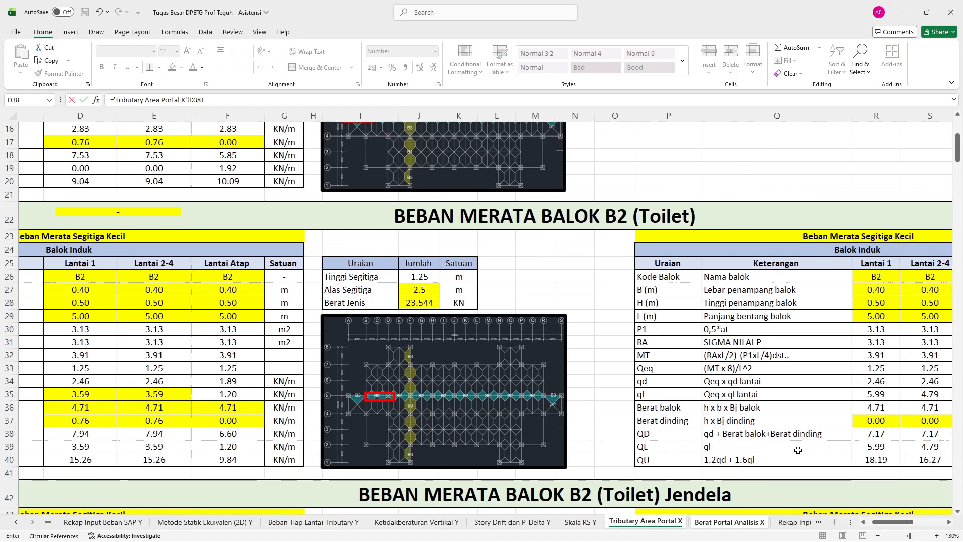
pyautogui.click(852, 434)
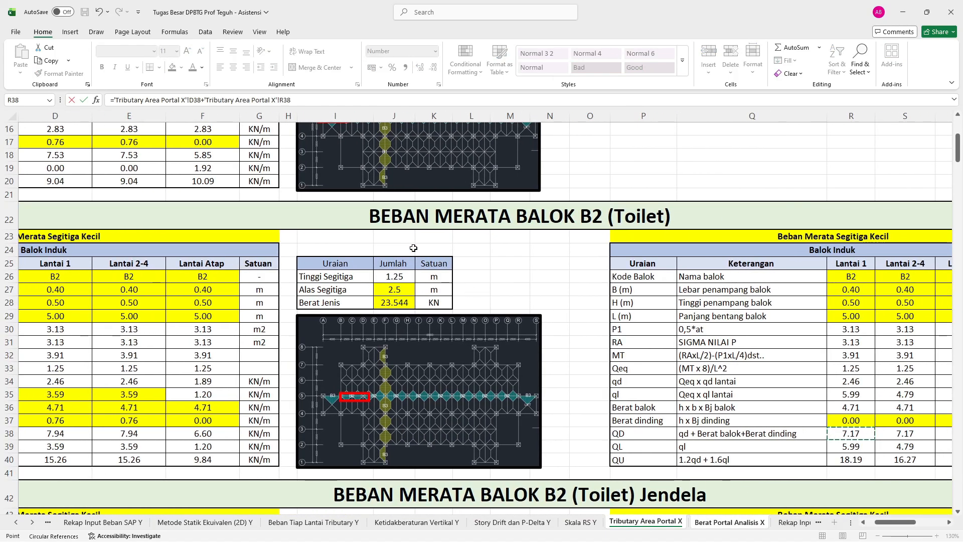
pyautogui.press('Return')
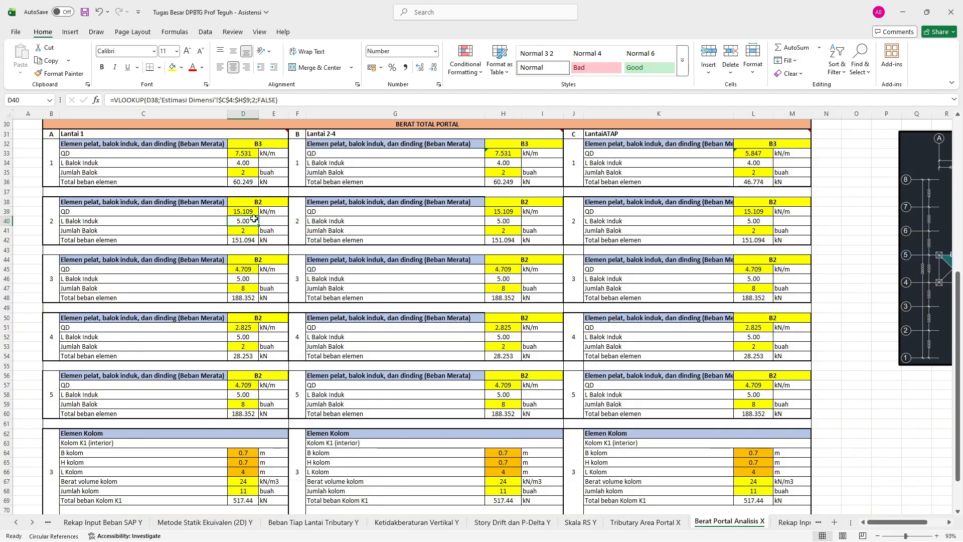
# Set the Lantai 2-4 QD of block 2 in H39 to the sum of 'Tributary Area Portal X'!E38 and S38.
pyautogui.click(503, 211)
pyautogui.write('=')
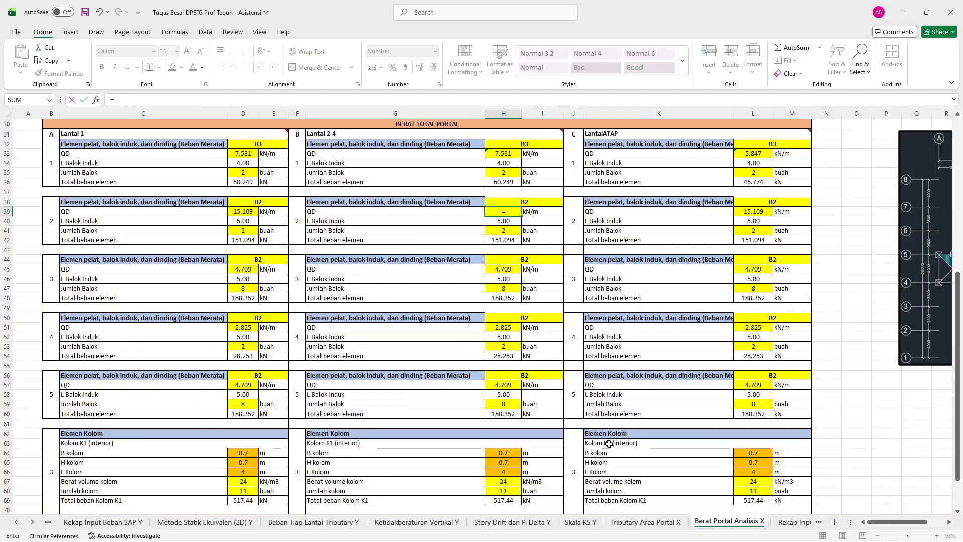
pyautogui.click(646, 522)
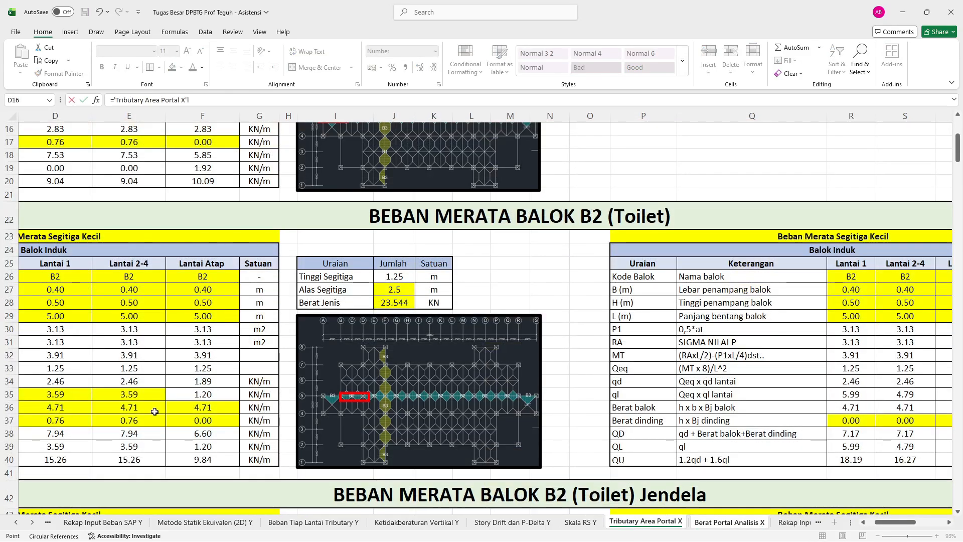
pyautogui.click(143, 433)
pyautogui.write('+')
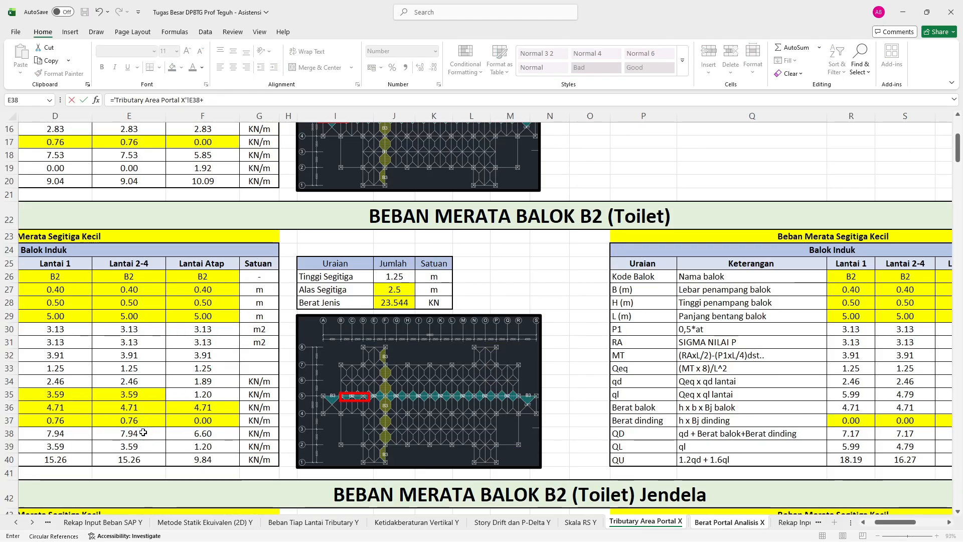
pyautogui.click(908, 434)
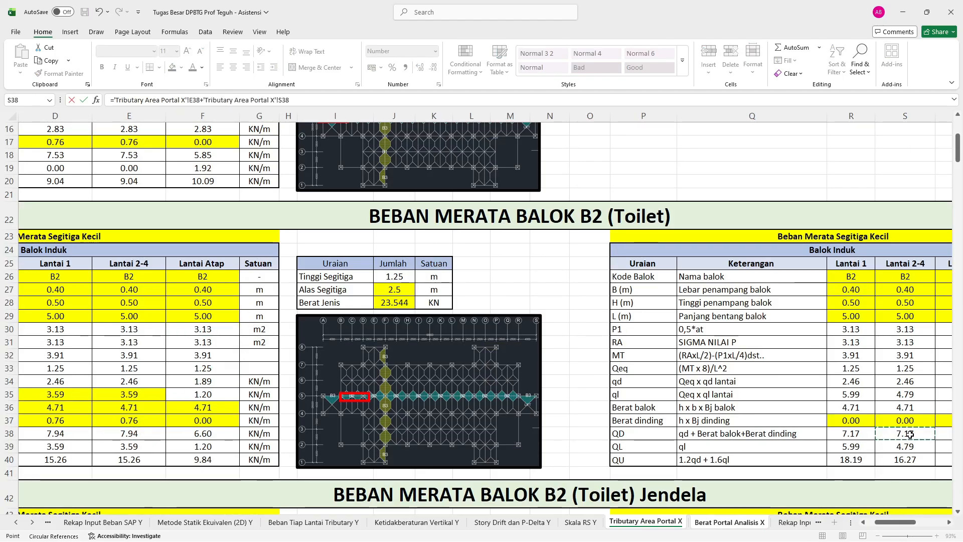
pyautogui.hscroll(5, 901, 434)
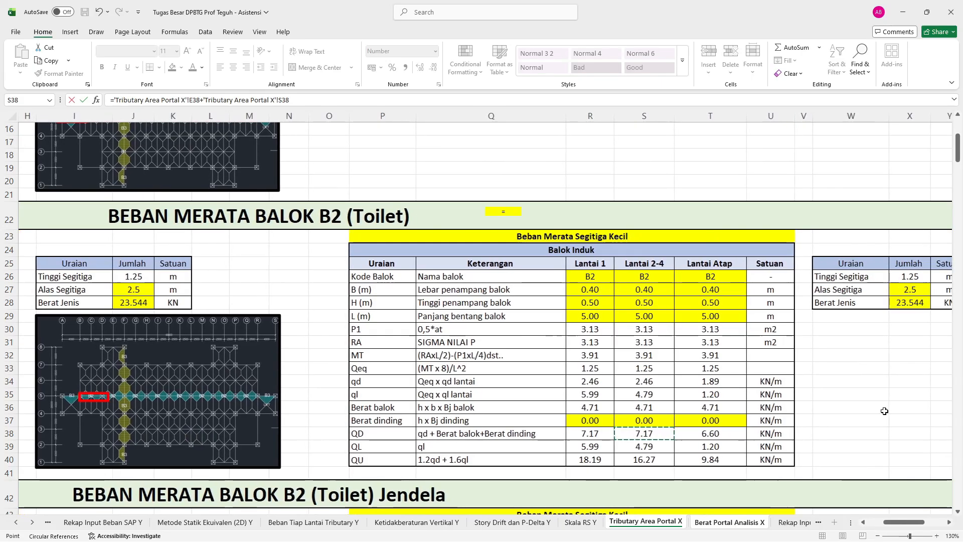
pyautogui.press('Return')
# Set the roof QD of block 2 in L39 to the sum of 'Tributary Area Portal X'!F38 and T38.
pyautogui.click(754, 211)
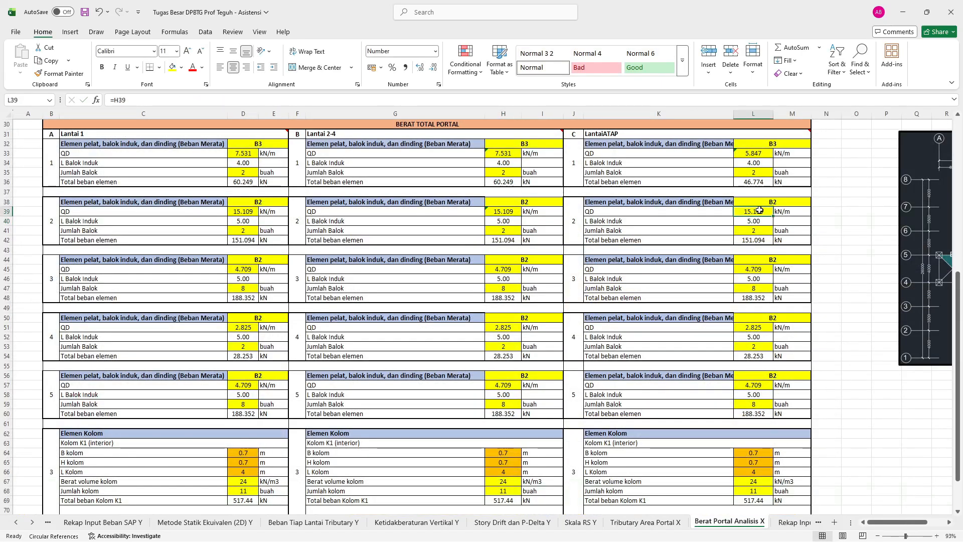
pyautogui.write('=')
pyautogui.click(640, 522)
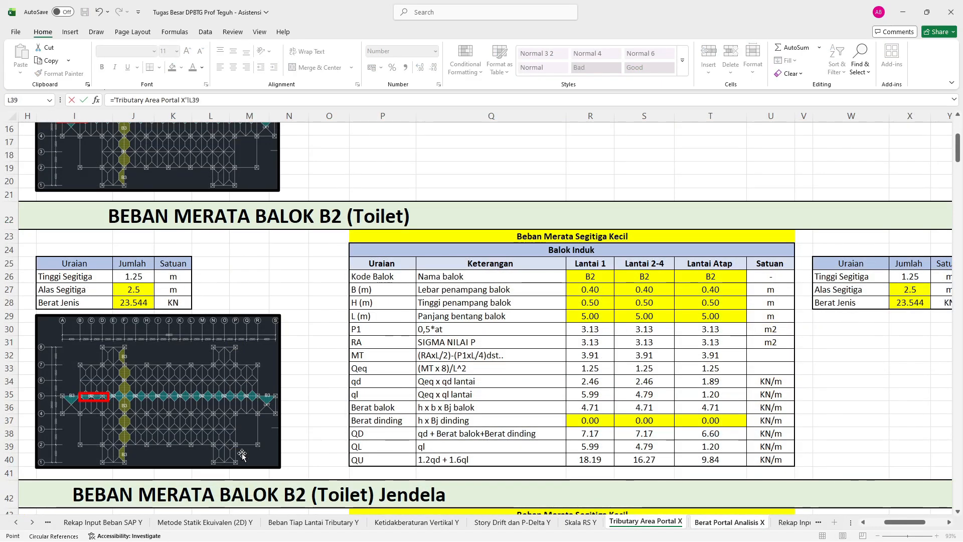
pyautogui.hscroll(-4, 123, 440)
pyautogui.hscroll(-2, 123, 440)
pyautogui.click(125, 436)
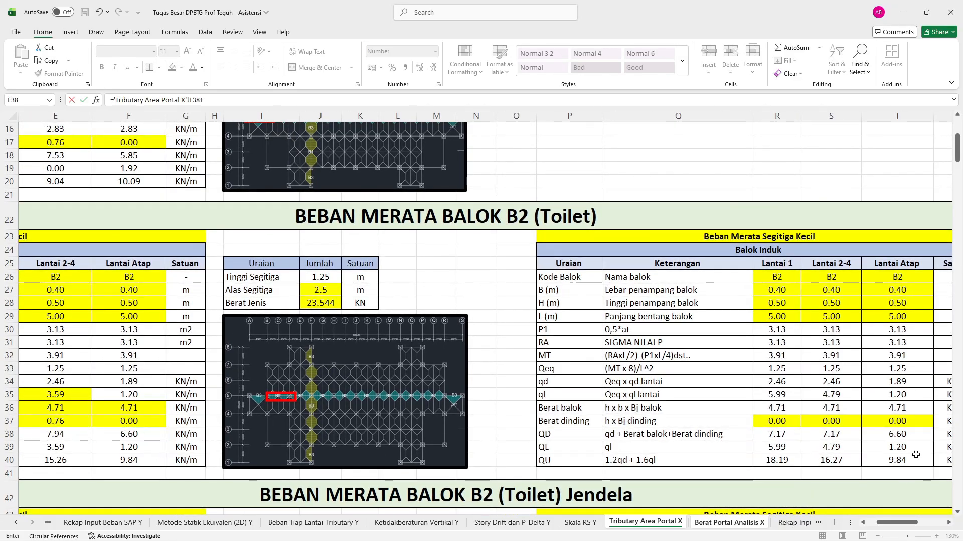
pyautogui.write('+')
pyautogui.click(913, 433)
pyautogui.press('Return')
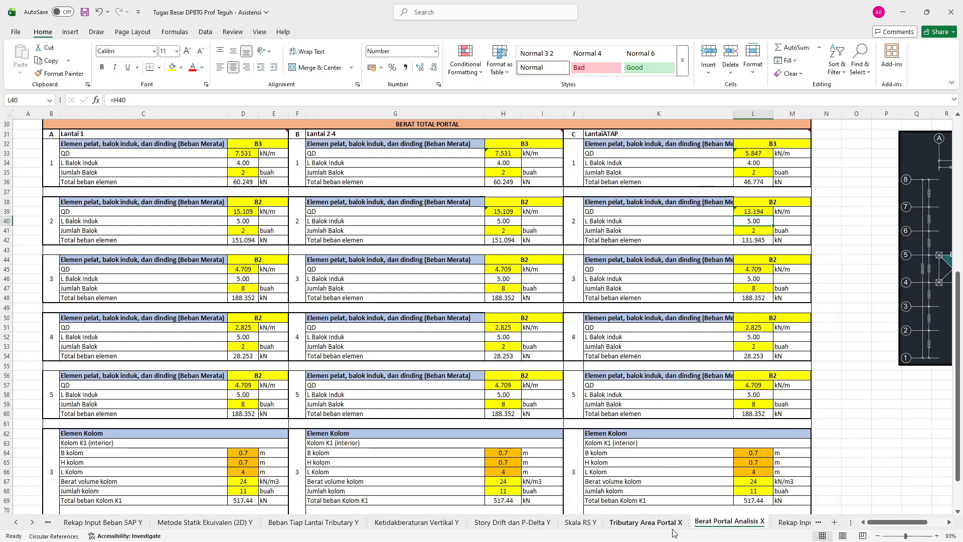
# Check the Balok B2 (Toilet) tables on Tributary Area Portal X and set the Lantai 1 Jumlah Balok of block 2 in D41 to 1.
pyautogui.click(647, 522)
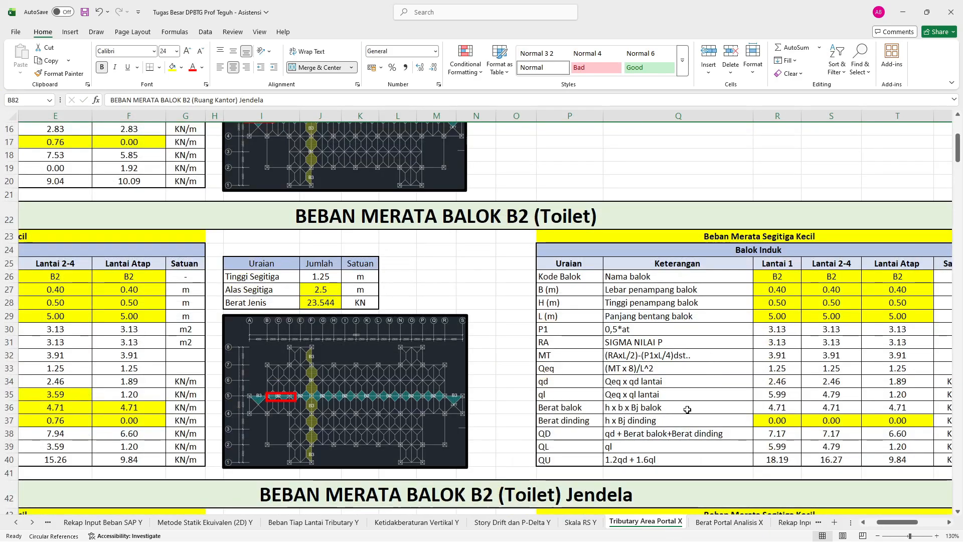
pyautogui.keyDown('ctrl'); pyautogui.scroll(-4, 687, 410); pyautogui.keyUp('ctrl')
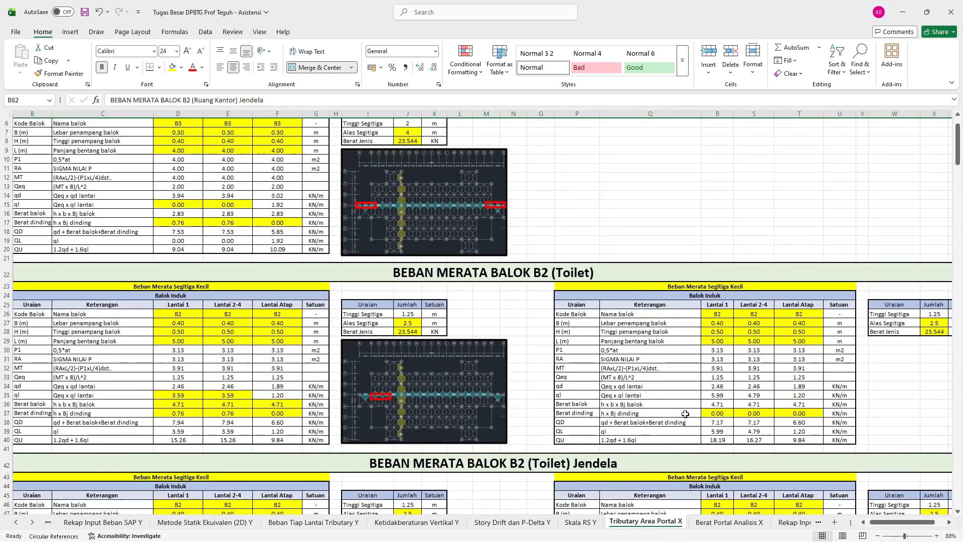
pyautogui.scroll(-2, 686, 414)
pyautogui.click(729, 520)
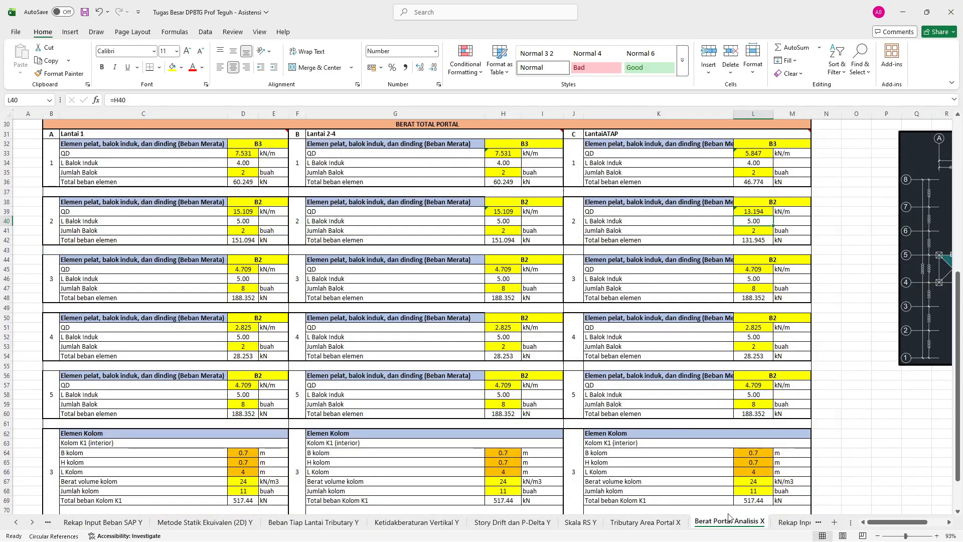
pyautogui.click(253, 230)
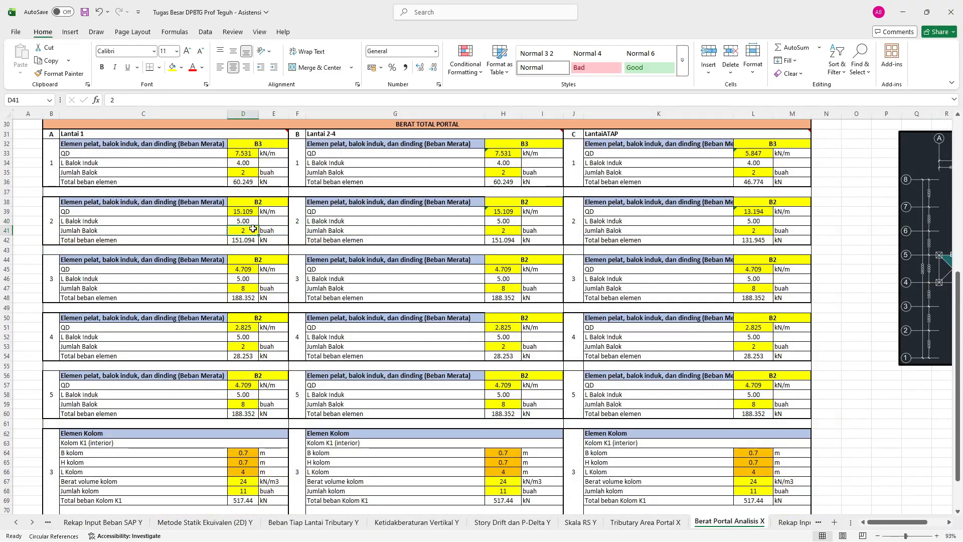
pyautogui.write('1')
pyautogui.click(631, 327)
# Examine the Balok B2 load tables, location images and point-load sections on the Tributary Area Portal X sheet down to the floor plan image.
pyautogui.hotkey('ctrl', 'pageup')
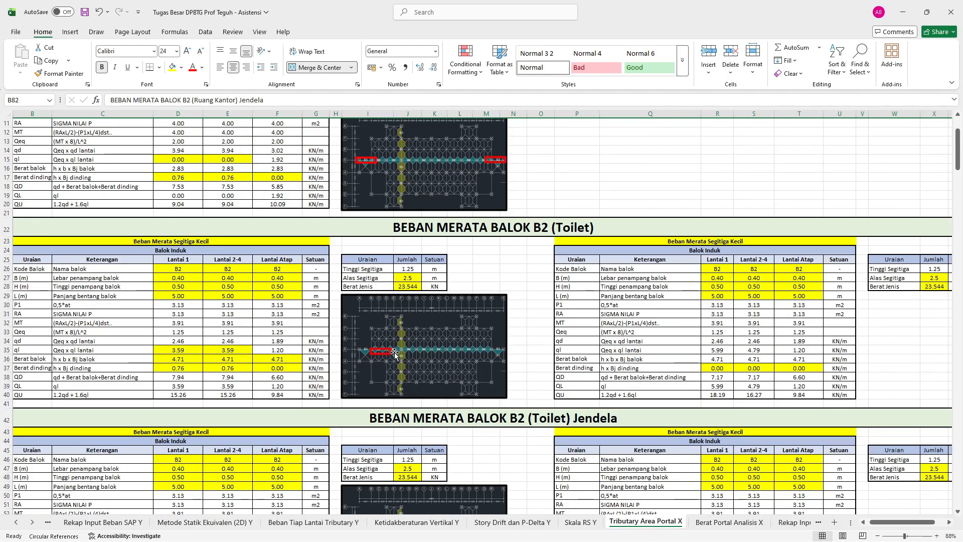
pyautogui.scroll(-4, 554, 344)
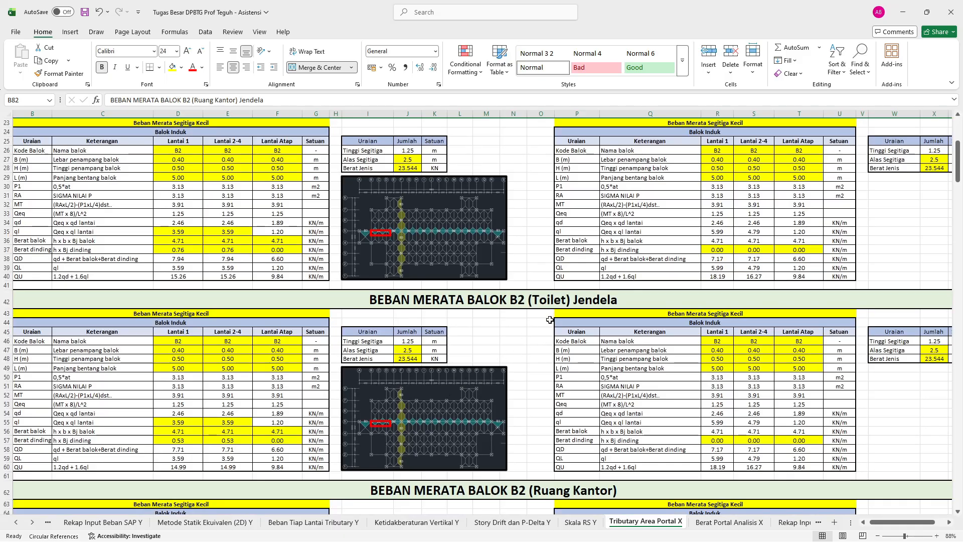
pyautogui.scroll(2, 546, 328)
pyautogui.scroll(-2, 509, 307)
pyautogui.hscroll(7, 659, 370)
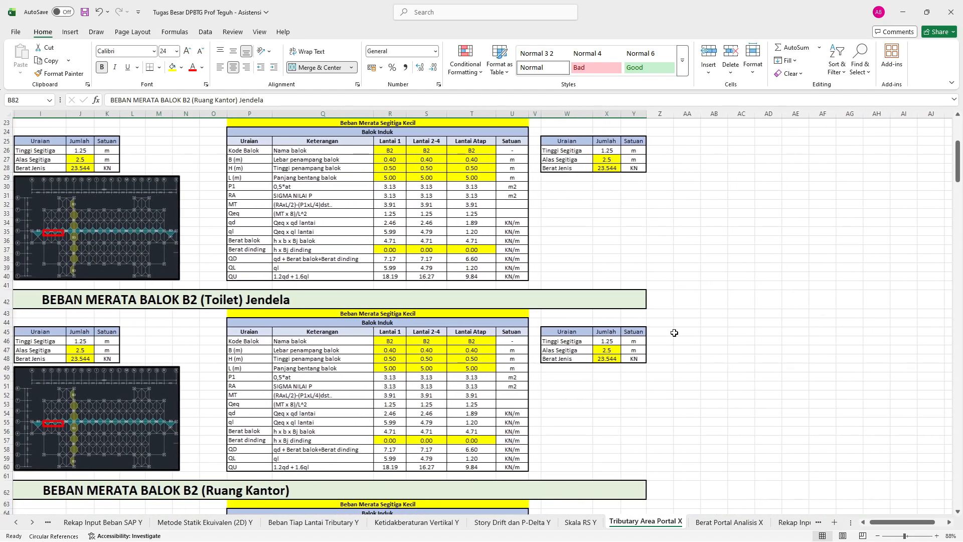
pyautogui.scroll(-20, 585, 333)
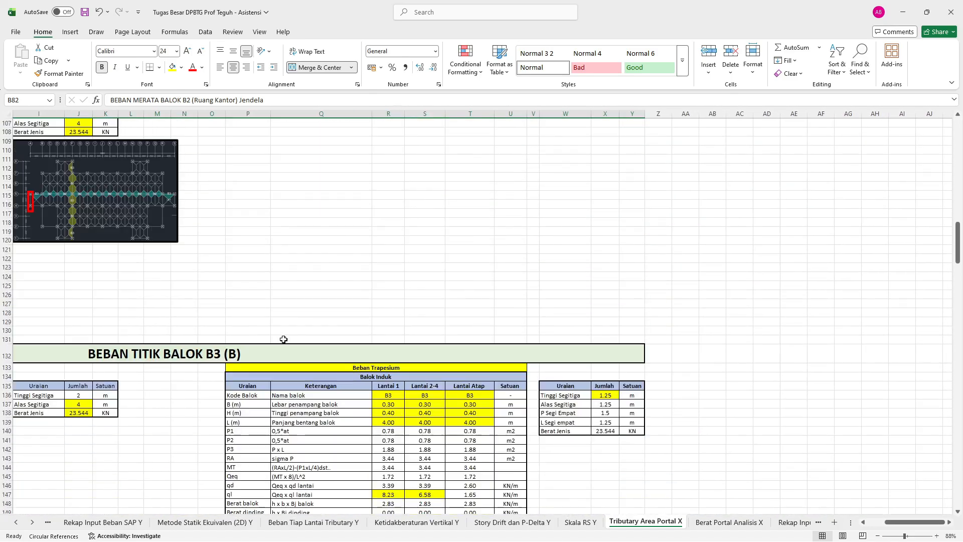
pyautogui.click(491, 247)
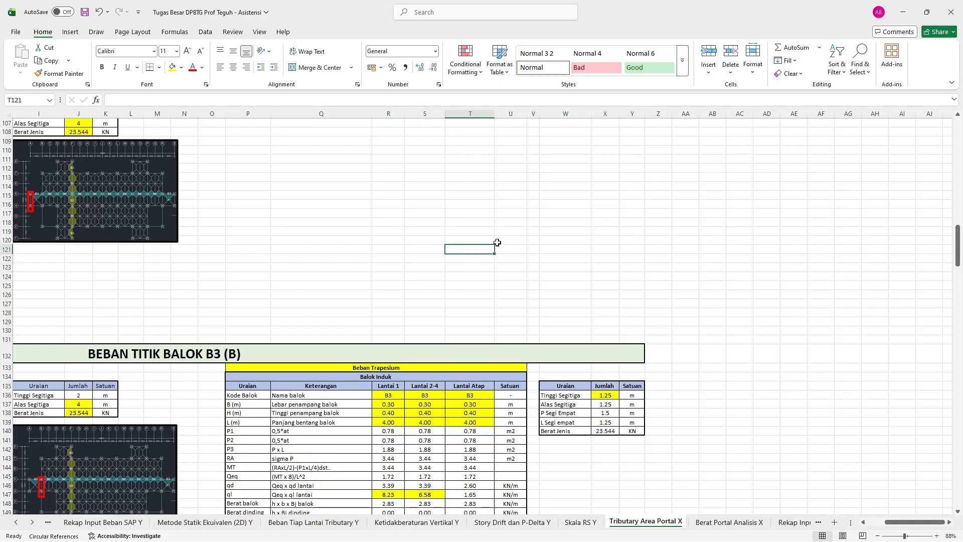
pyautogui.scroll(-20, 497, 242)
pyautogui.keyDown('ctrl'); pyautogui.scroll(-4, 530, 189); pyautogui.keyUp('ctrl')
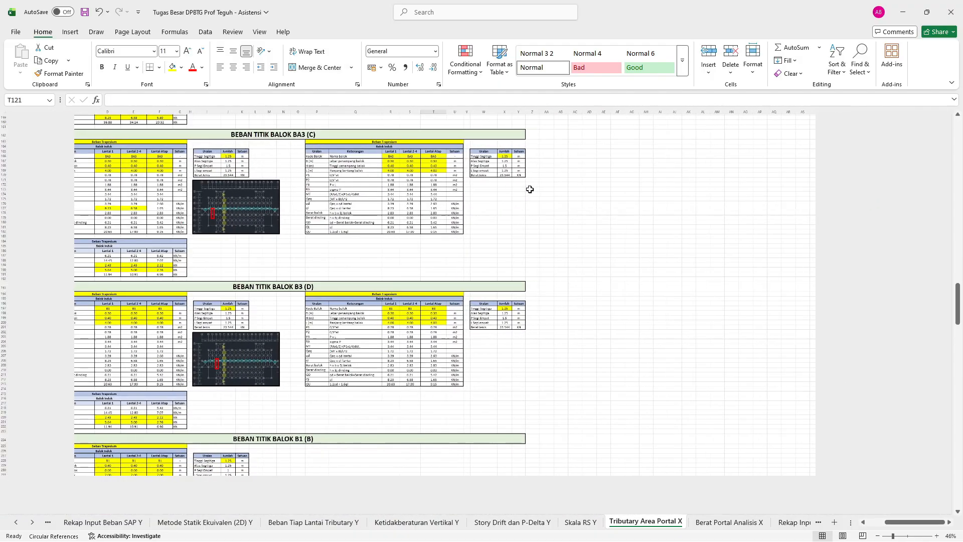
pyautogui.scroll(-20, 444, 267)
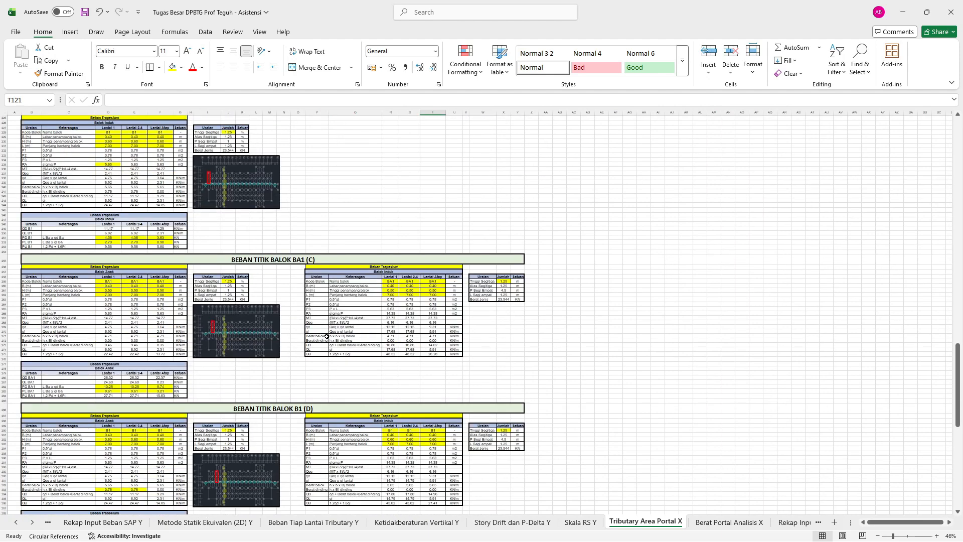
pyautogui.scroll(-20, 326, 336)
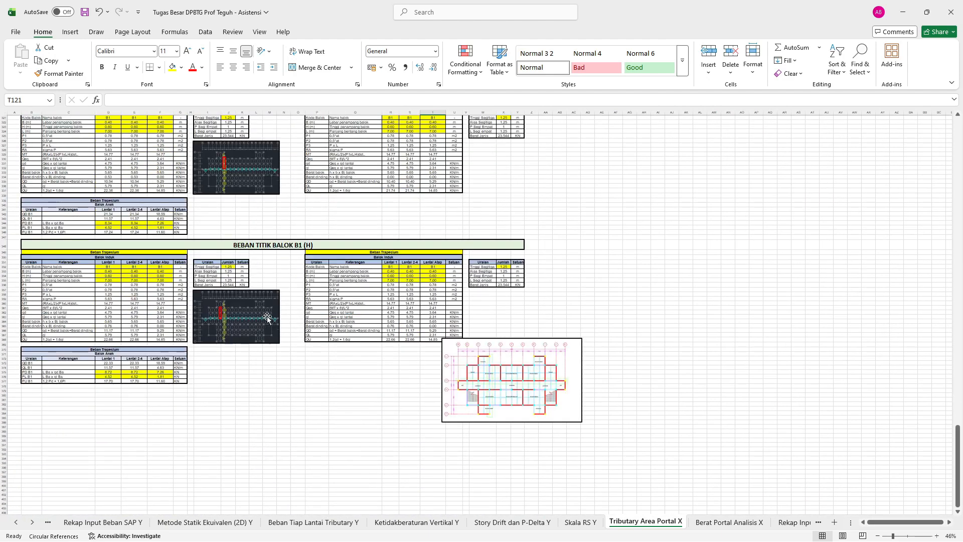
# Move the floor plan image from the end of the Tributary Area Portal X sheet up to the Balok B2 (Toilet) Jendela section.
pyautogui.moveTo(488, 375); pyautogui.dragTo(444, 241)
pyautogui.press('Escape')
pyautogui.scroll(20, 332, 275)
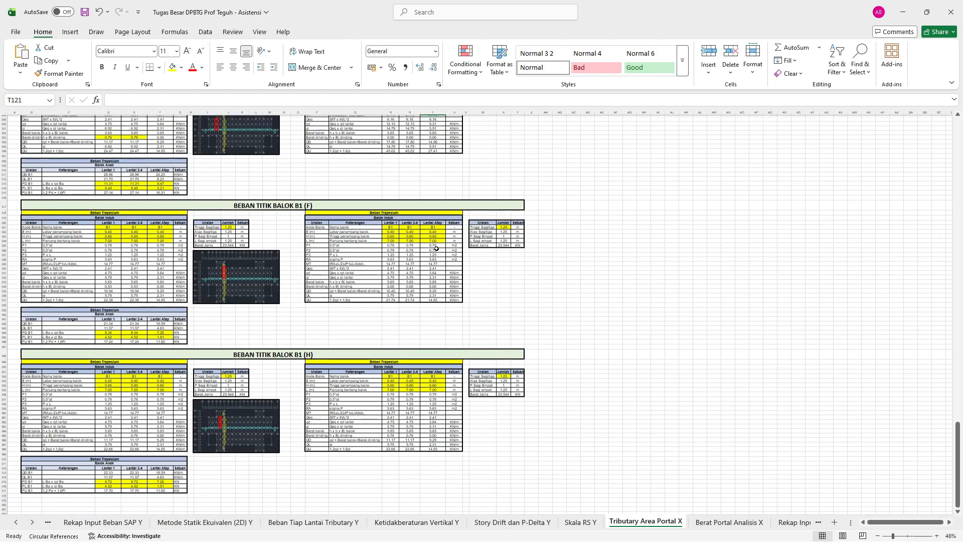
pyautogui.scroll(20, 333, 275)
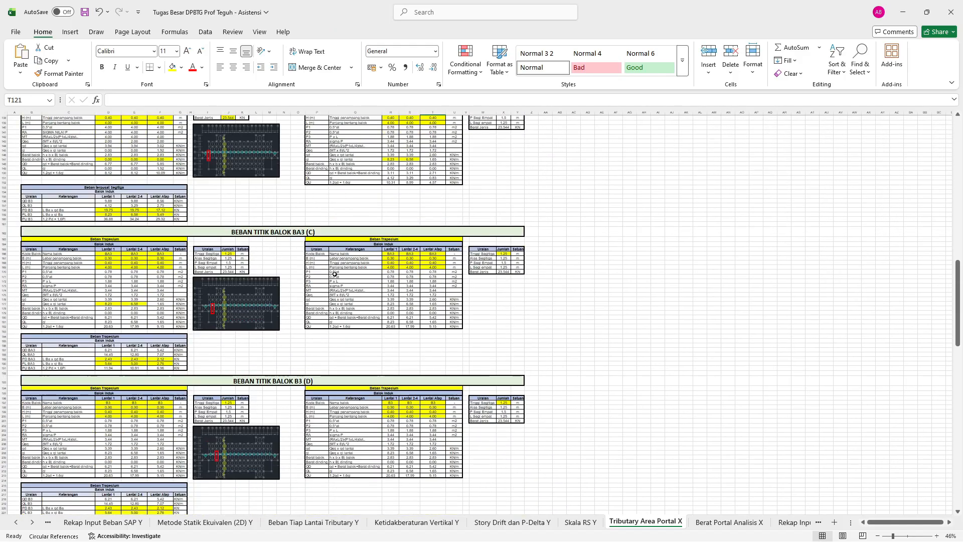
pyautogui.scroll(5, 339, 265)
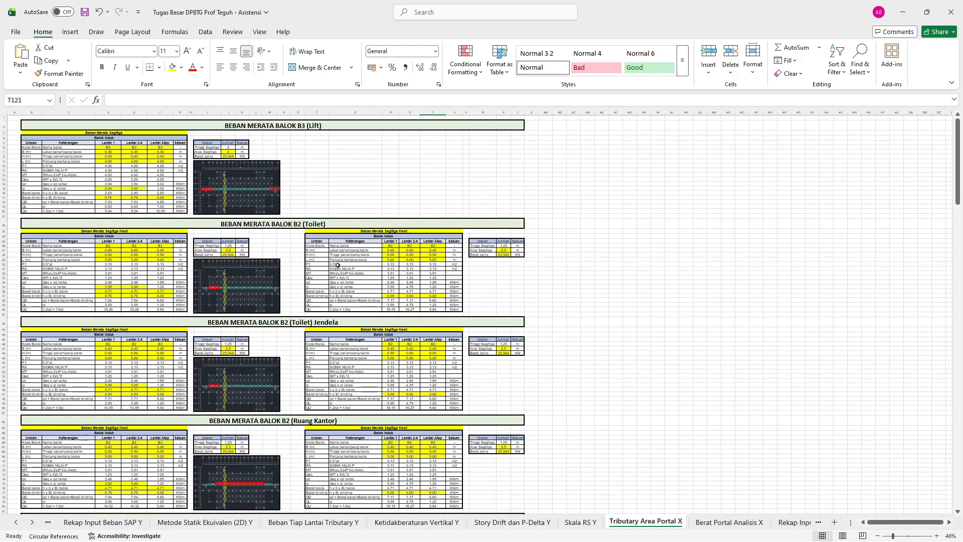
pyautogui.click(294, 377)
pyautogui.hotkey('ctrl', 'v')
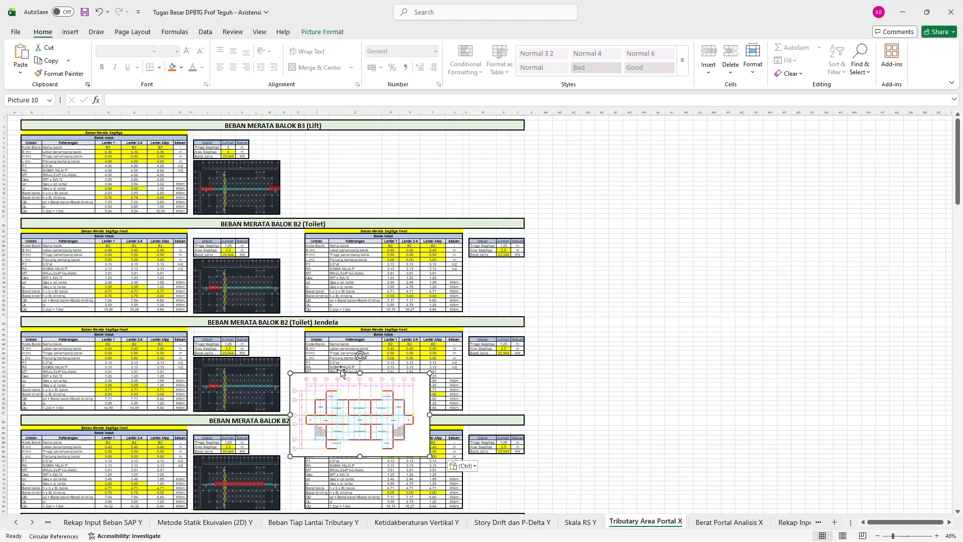
pyautogui.moveTo(349, 357); pyautogui.dragTo(406, 356)
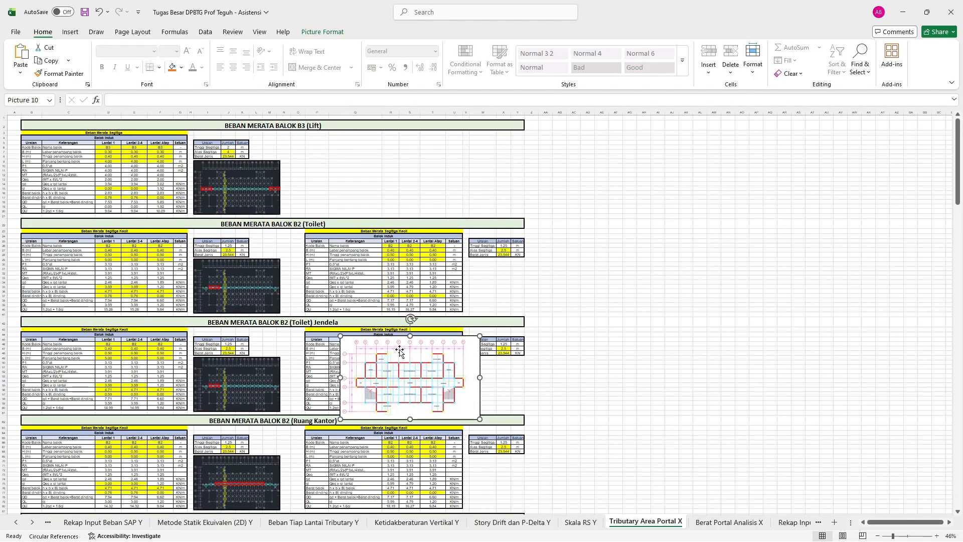
# Examine the floor plan image against the B2 load tables and the SAP2000 grid line 5 elevation.
pyautogui.keyDown('ctrl'); pyautogui.scroll(3, 400, 351); pyautogui.keyUp('ctrl')
pyautogui.scroll(-2, 395, 411)
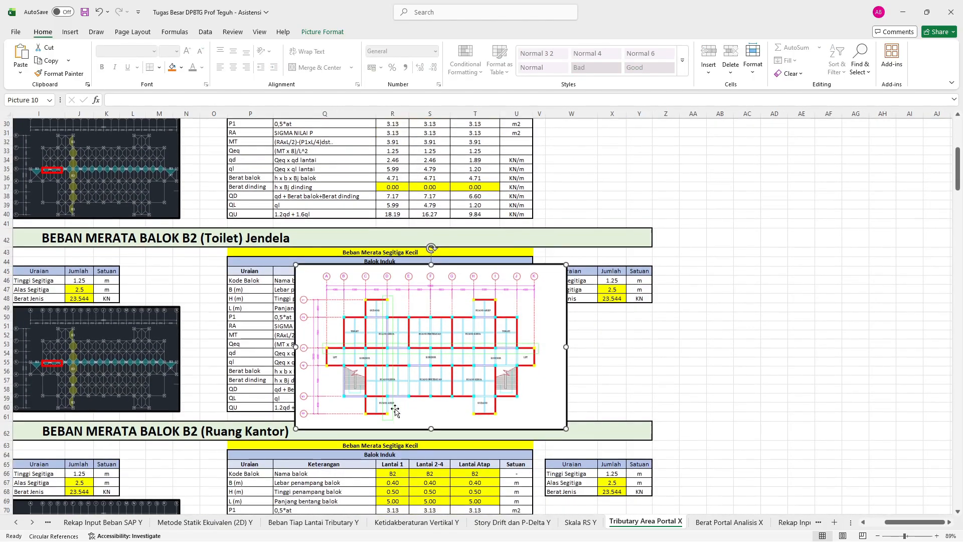
pyautogui.scroll(4, 352, 392)
pyautogui.scroll(-6, 318, 376)
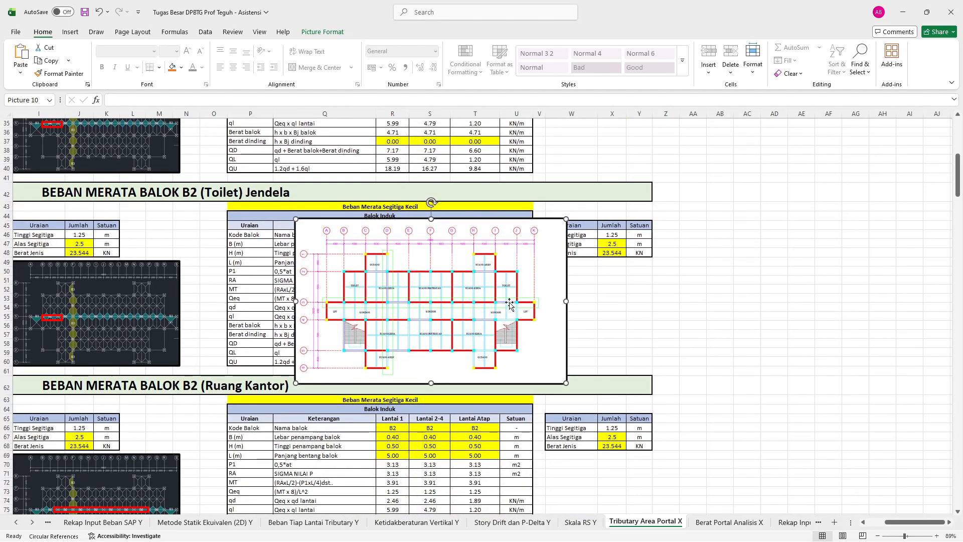
pyautogui.hotkey('alt', 'Tab')
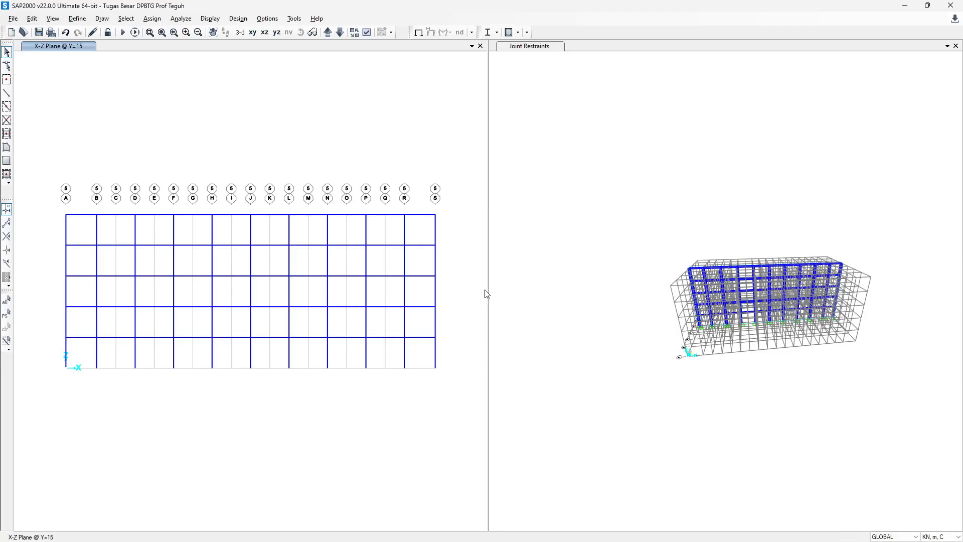
pyautogui.hotkey('alt', 'Tab')
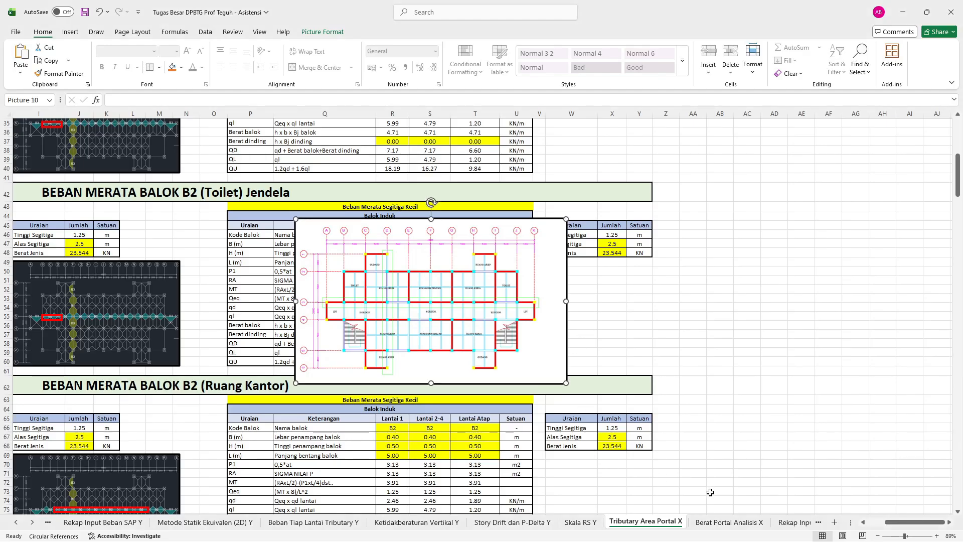
# On Berat Portal Analisis X, set the Lantai 1 Jumlah Balok of block 3 in D47 to 1.
pyautogui.click(721, 523)
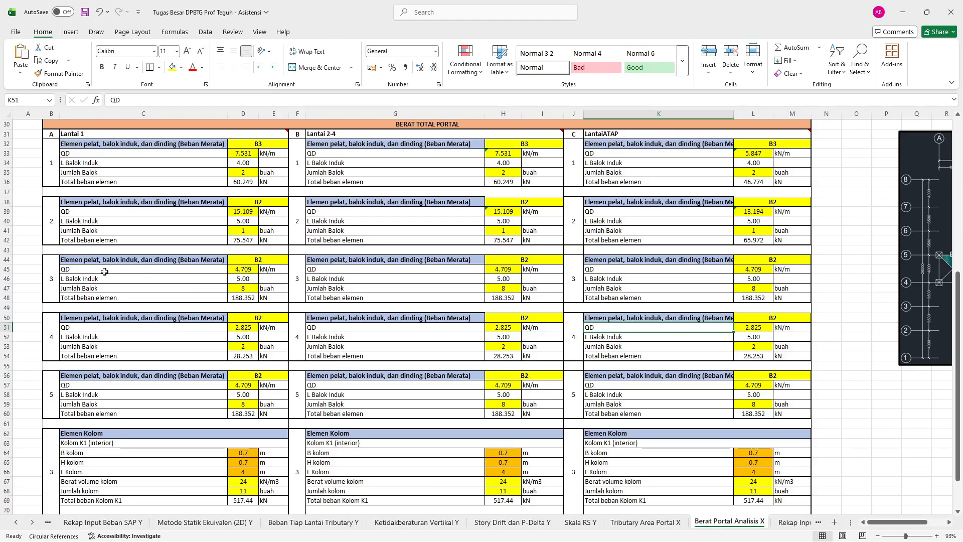
pyautogui.click(252, 269)
pyautogui.click(245, 288)
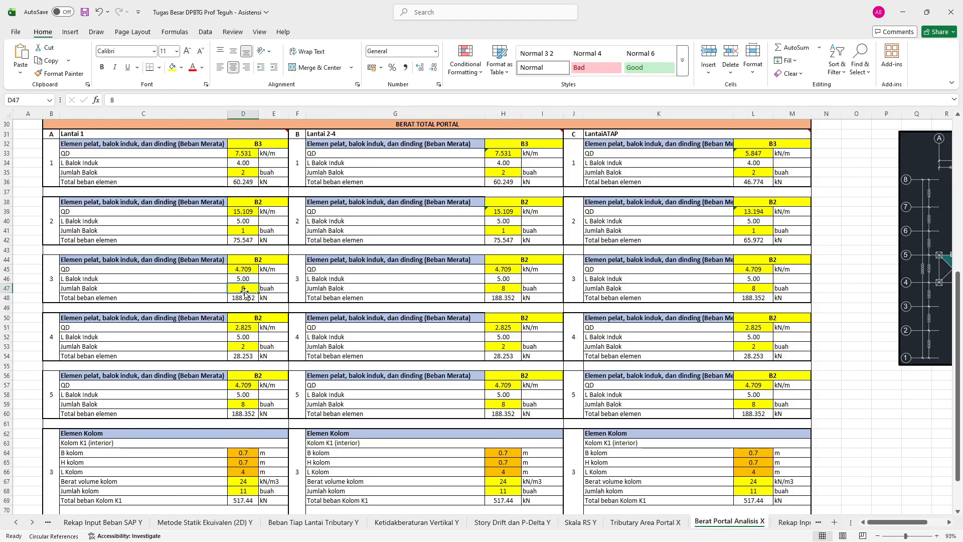
pyautogui.write('1')
pyautogui.click(248, 270)
pyautogui.write('=')
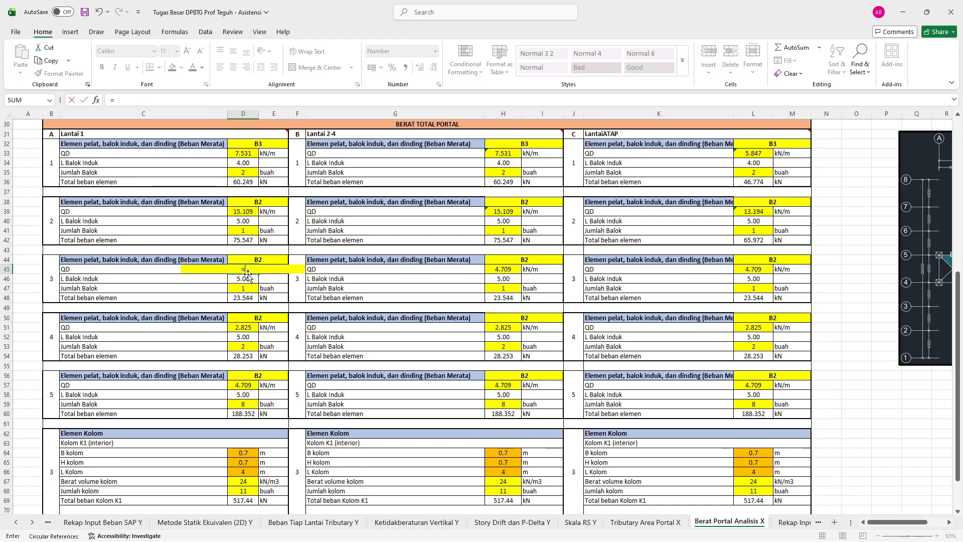
pyautogui.click(646, 522)
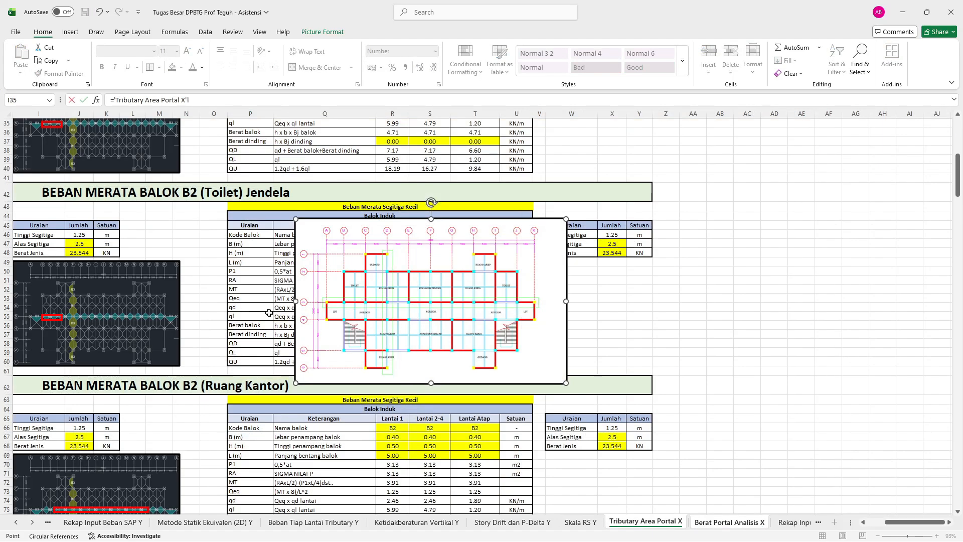
pyautogui.hscroll(-5, 267, 313)
pyautogui.click(213, 344)
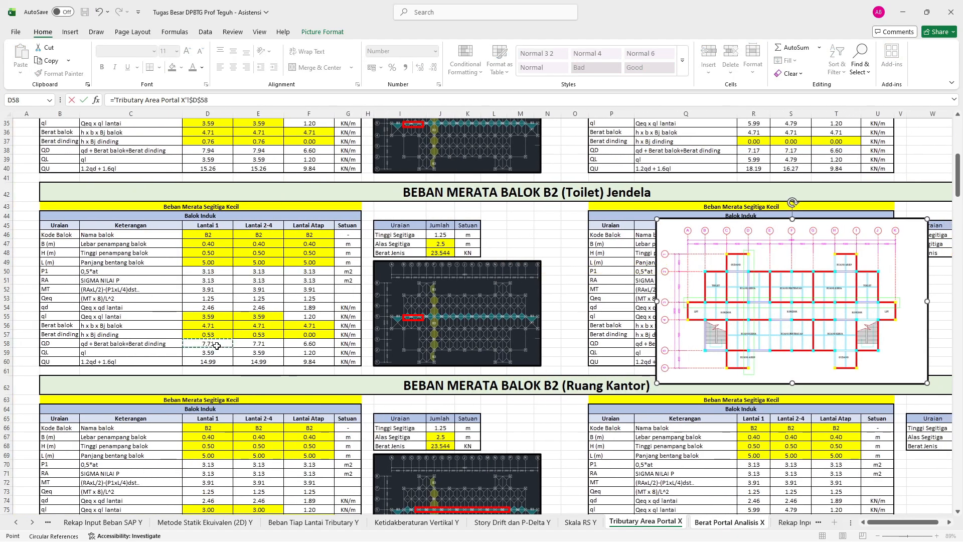
pyautogui.moveTo(654, 337); pyautogui.dragTo(741, 314)
pyautogui.press('Return')
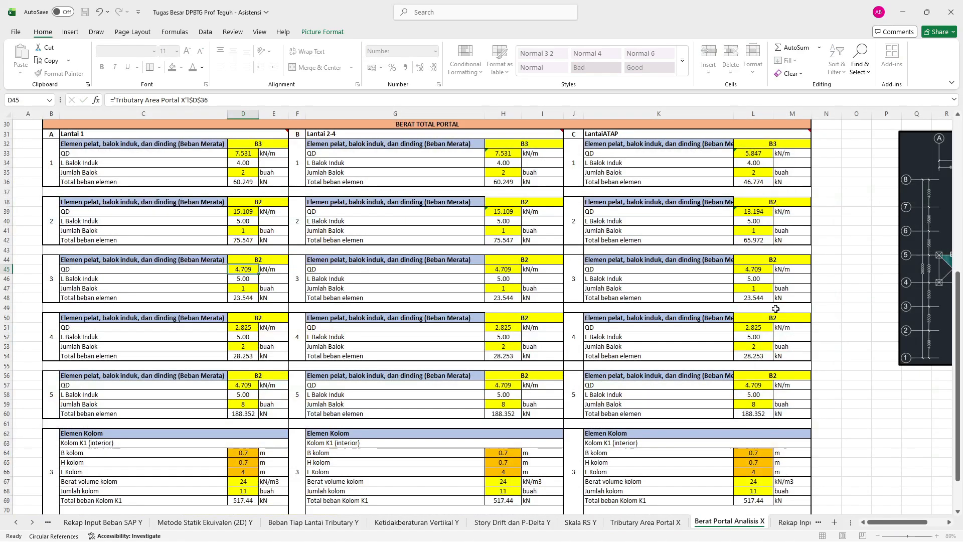
# Move the floor plan image off the second Balok B2 (Toilet) Jendela table, placing it over the Balok B2 (Ruang Kantor) location image.
pyautogui.click(653, 523)
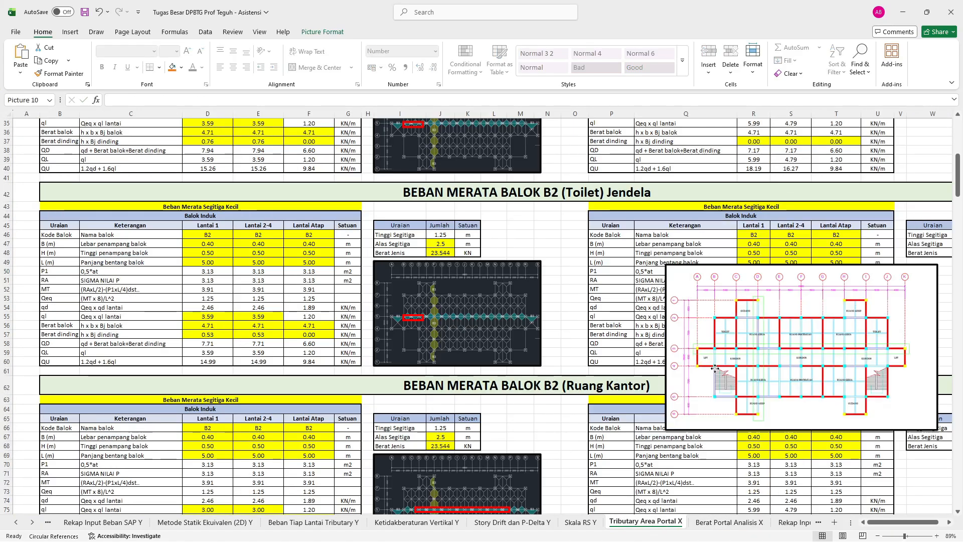
pyautogui.moveTo(743, 306); pyautogui.dragTo(743, 477)
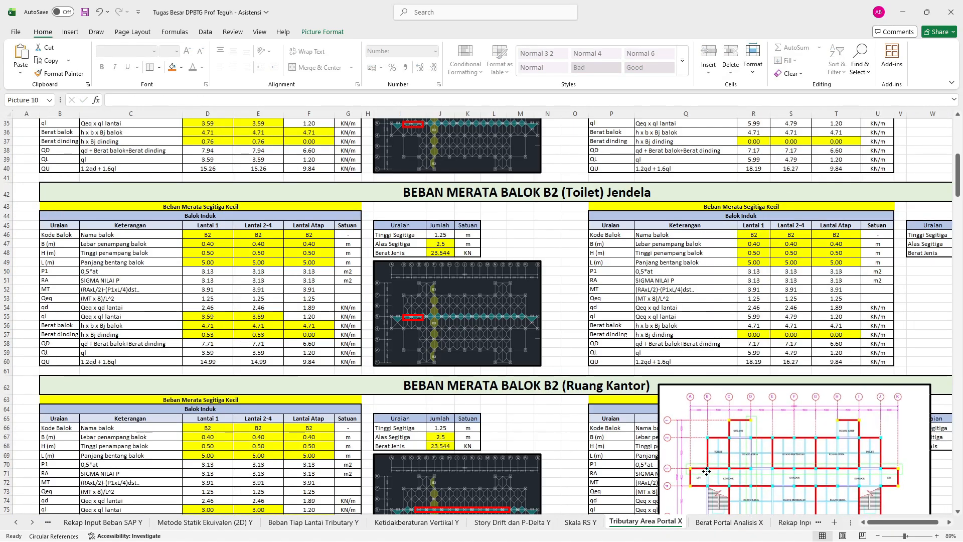
pyautogui.scroll(-4, 743, 392)
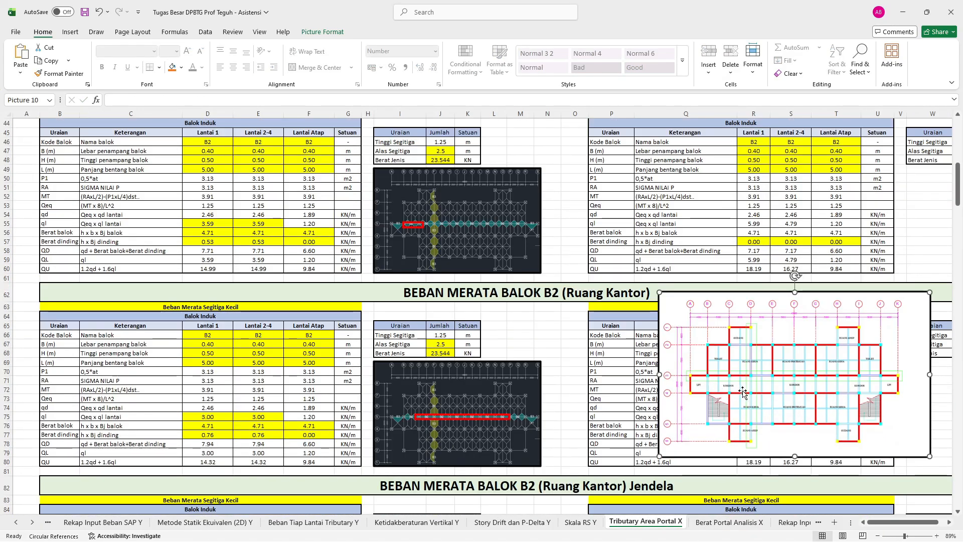
pyautogui.moveTo(743, 392); pyautogui.dragTo(485, 402)
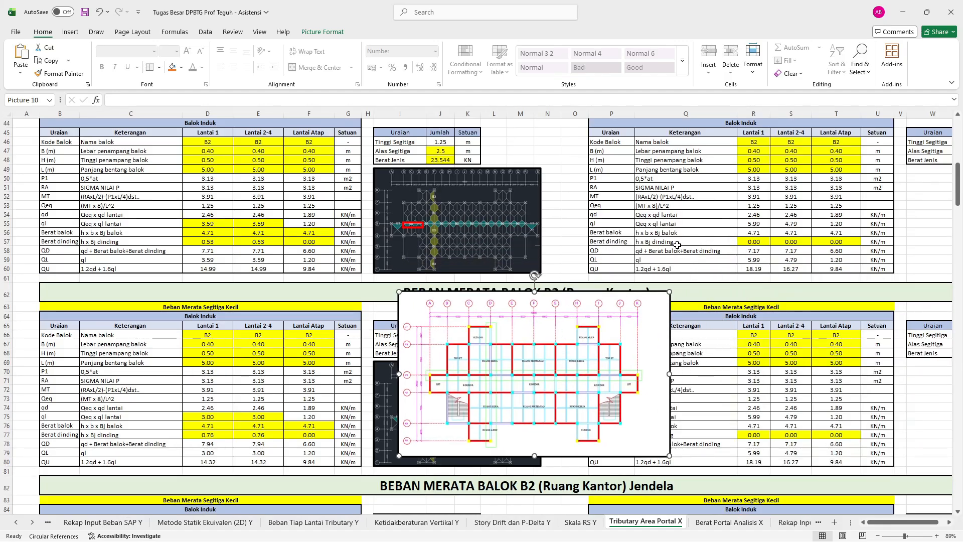
# Set the Lantai 1 QD of block 3 in D45 to the sum of 'Tributary Area Portal X'!D58 and R58, with absolute references.
pyautogui.click(729, 522)
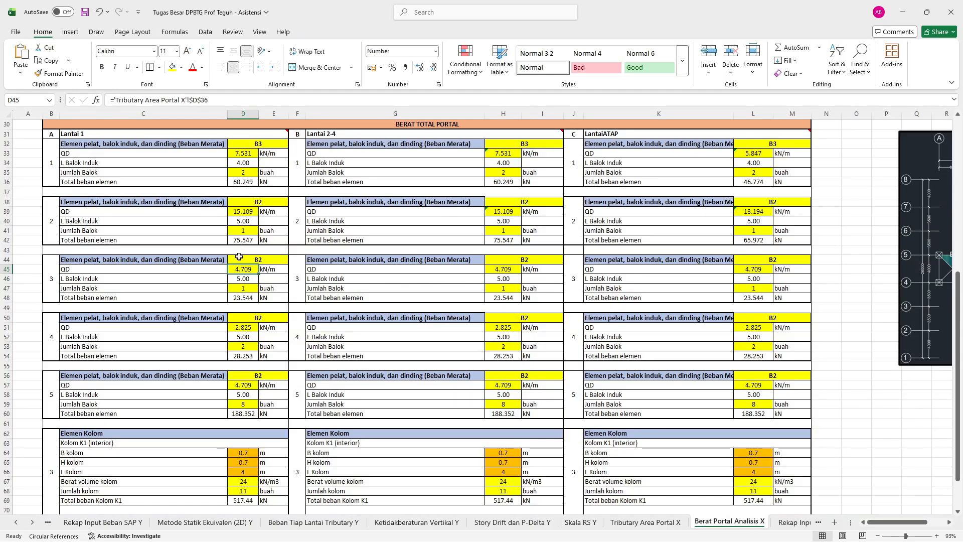
pyautogui.write('=')
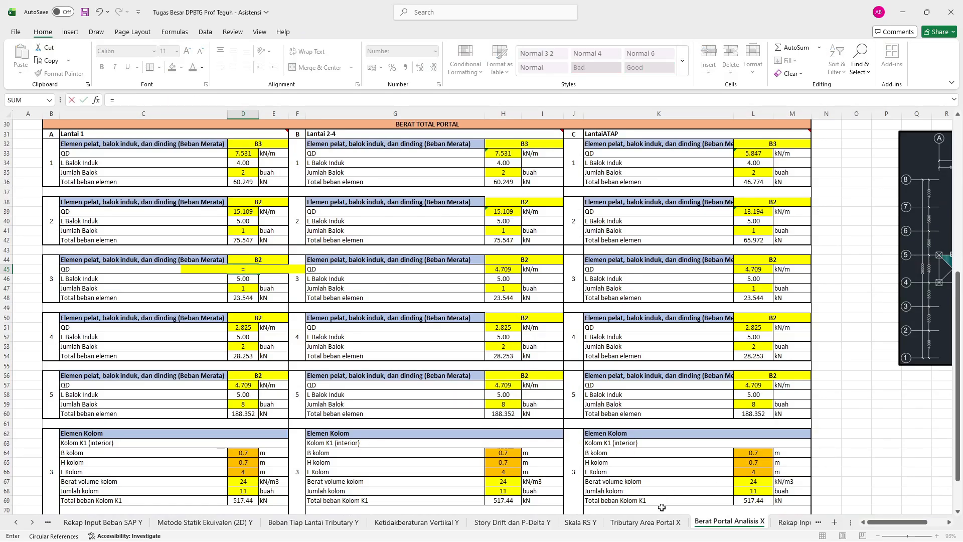
pyautogui.click(646, 522)
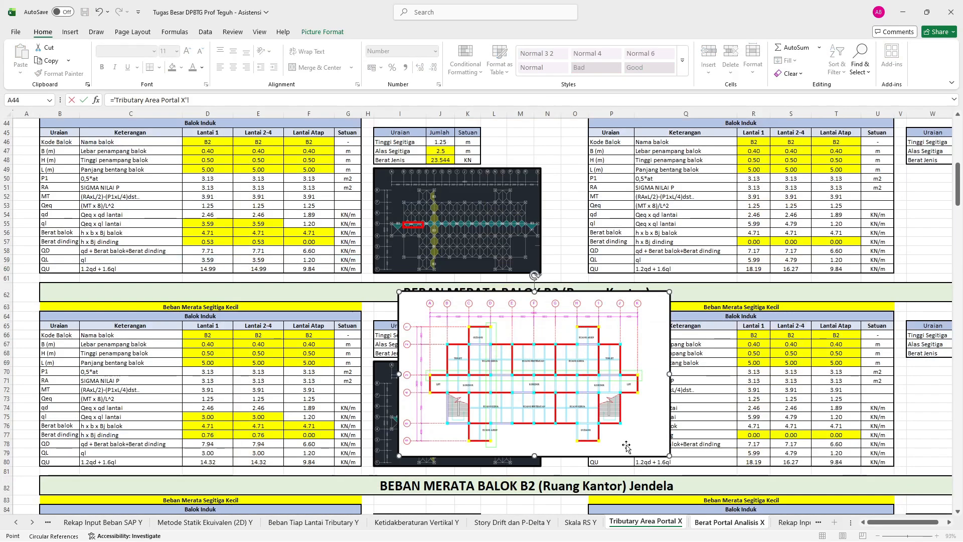
pyautogui.click(212, 250)
pyautogui.press('F4')
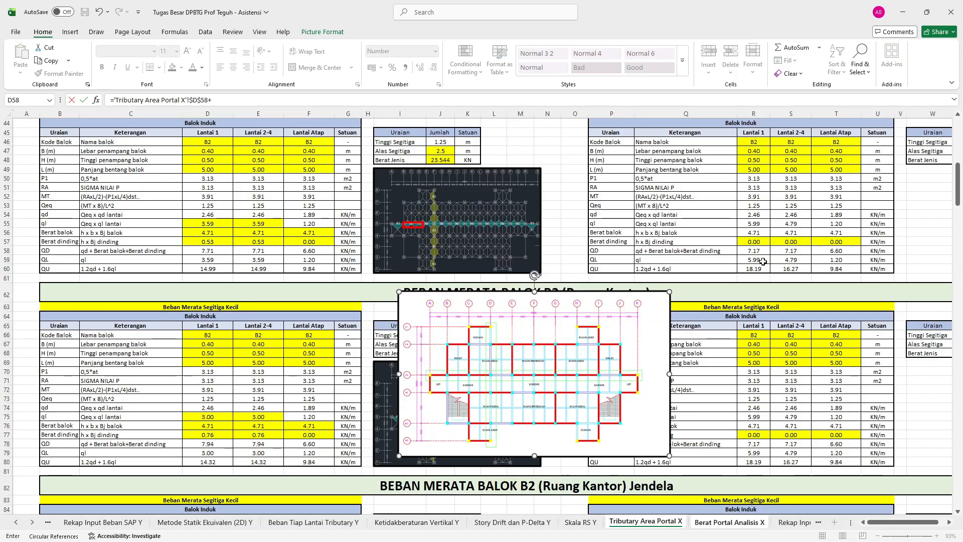
pyautogui.write('+')
pyautogui.click(760, 249)
pyautogui.press('F4')
pyautogui.press('Return')
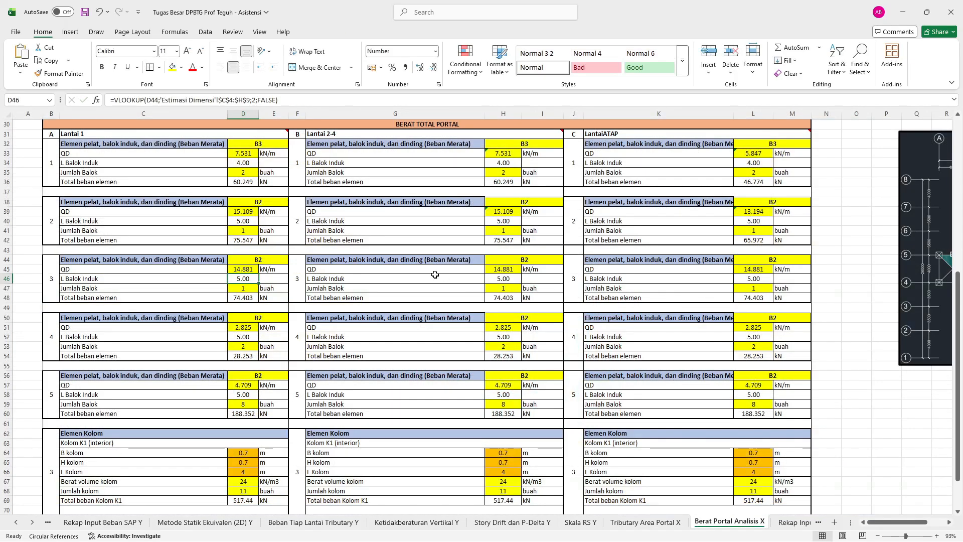
# Set the Lantai 2-4 QD of block 3 in H45 to the sum of 'Tributary Area Portal X'!E58 and S58, with absolute references.
pyautogui.click(499, 270)
pyautogui.write('=')
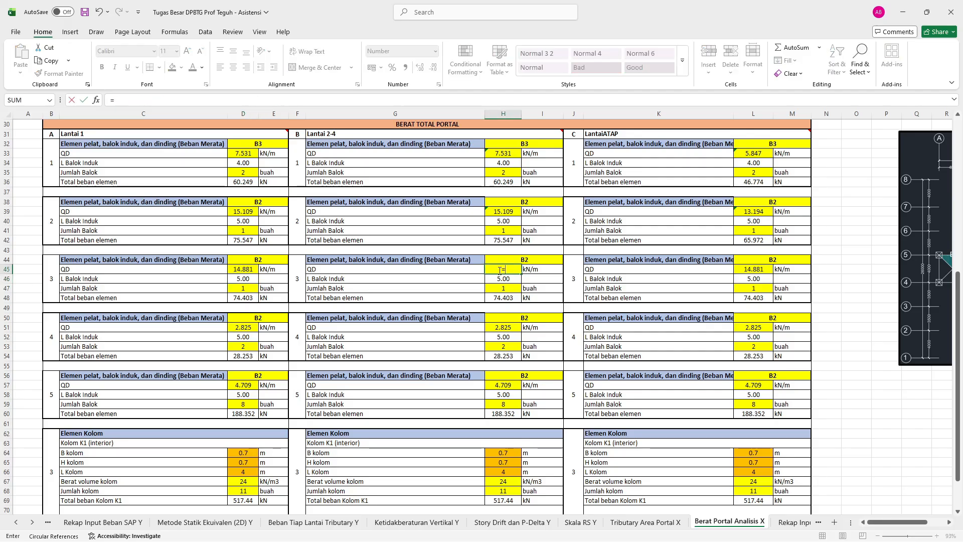
pyautogui.click(646, 522)
pyautogui.click(268, 250)
pyautogui.press('F4')
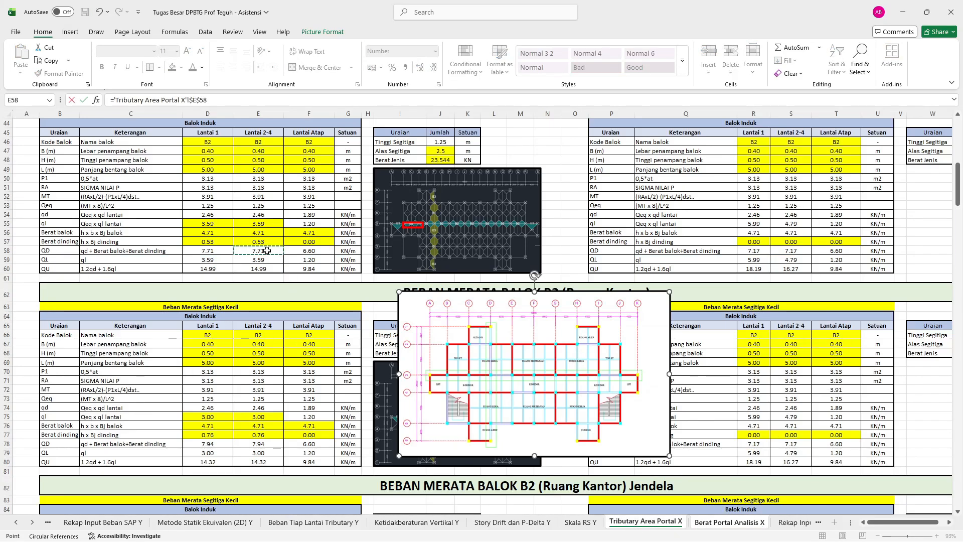
pyautogui.write('+')
pyautogui.click(792, 250)
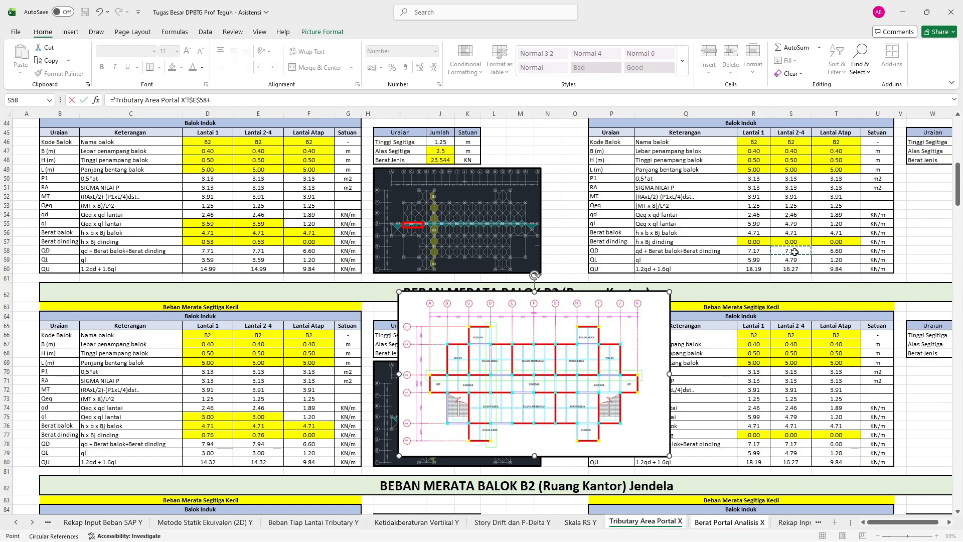
pyautogui.press('F4')
pyautogui.press('Return')
# Set the roof QD of block 3 in L45 to the sum of 'Tributary Area Portal X'!F58 and T58, with absolute references.
pyautogui.click(751, 269)
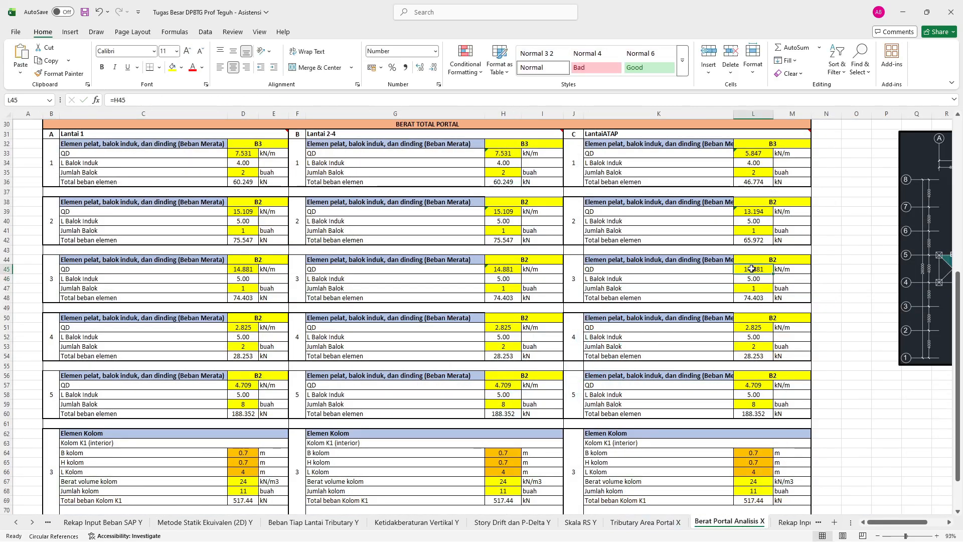
pyautogui.write('=')
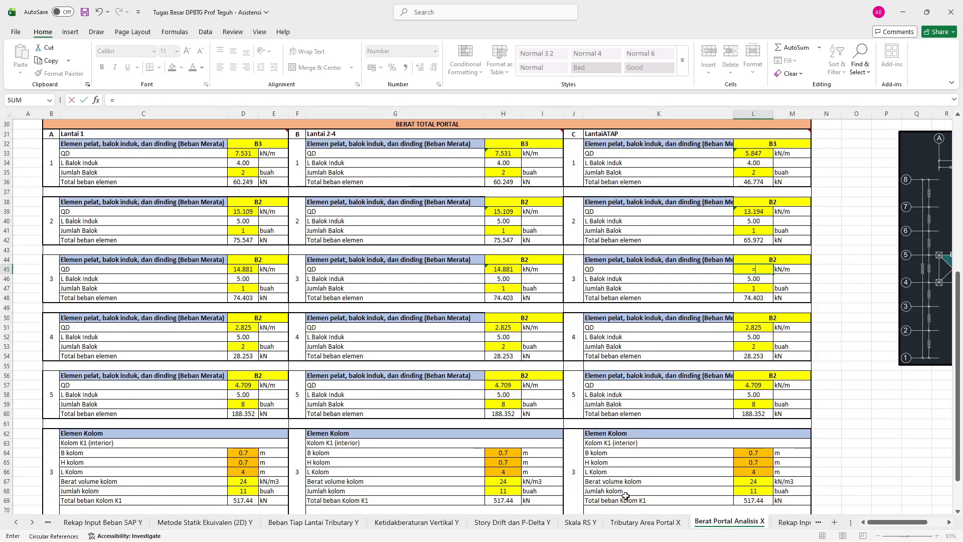
pyautogui.click(646, 522)
pyautogui.click(306, 249)
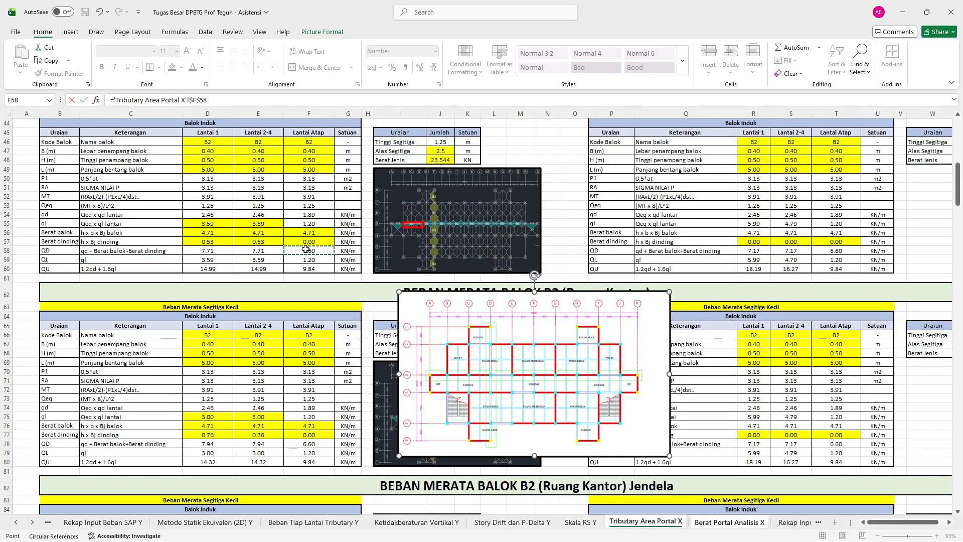
pyautogui.click(837, 250)
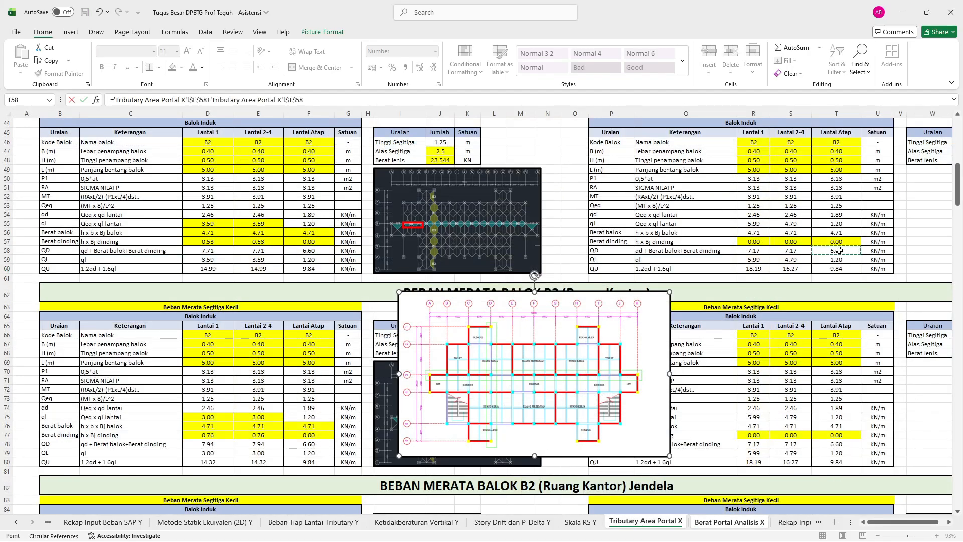
pyautogui.press('Return')
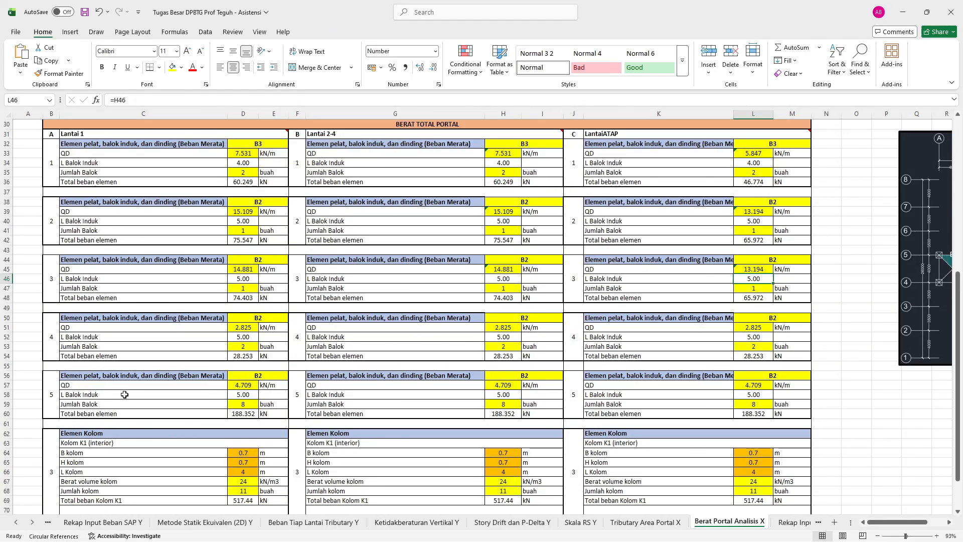
pyautogui.click(54, 346)
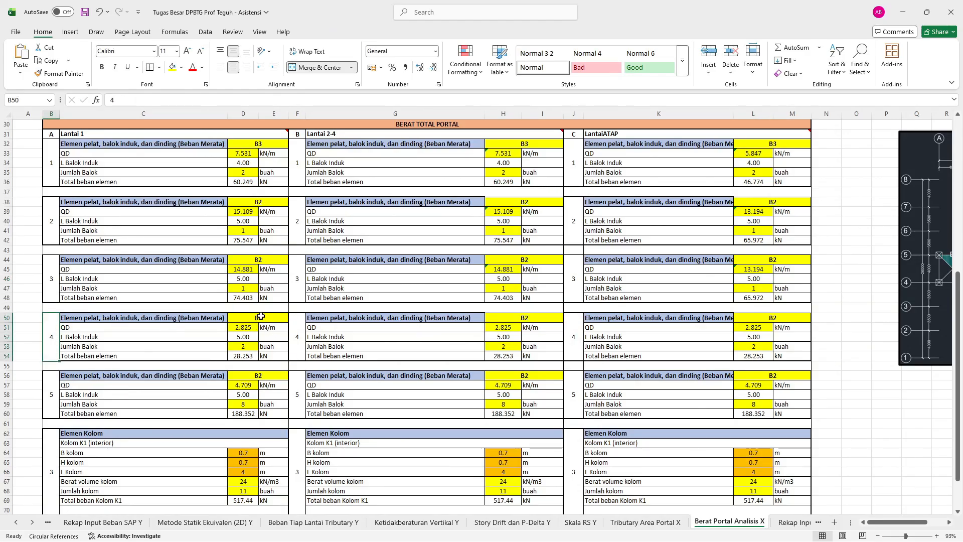
pyautogui.click(261, 316)
pyautogui.click(252, 329)
pyautogui.write('=')
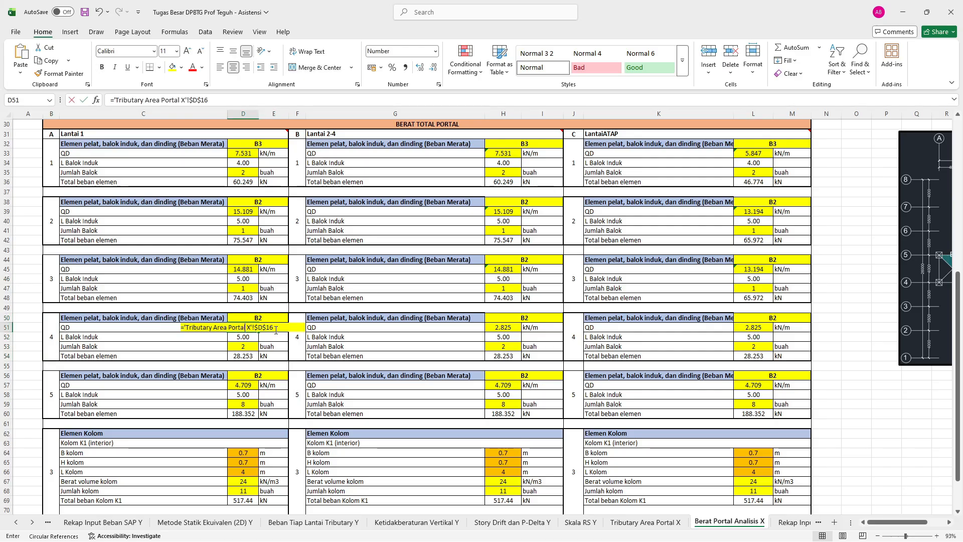
pyautogui.click(643, 523)
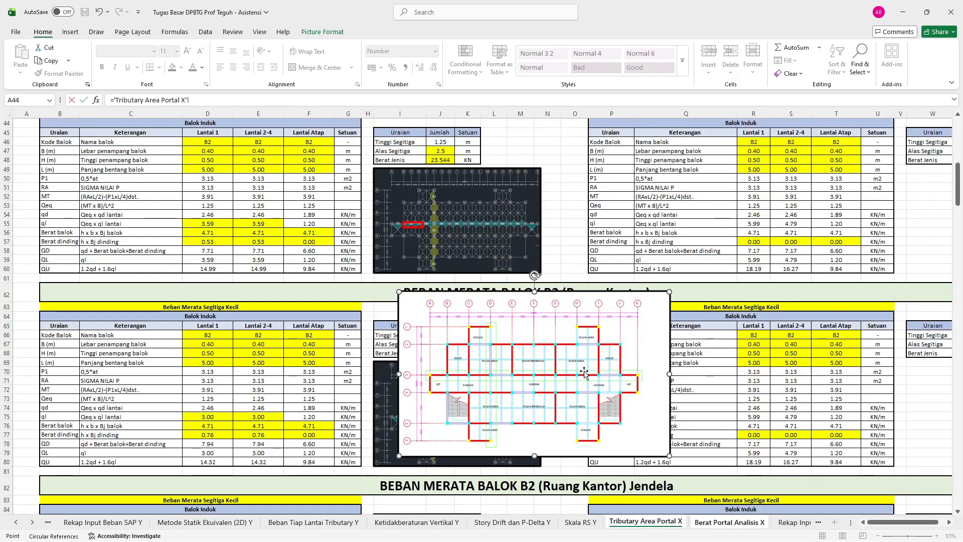
pyautogui.scroll(-4, 599, 363)
pyautogui.moveTo(582, 272); pyautogui.dragTo(572, 417)
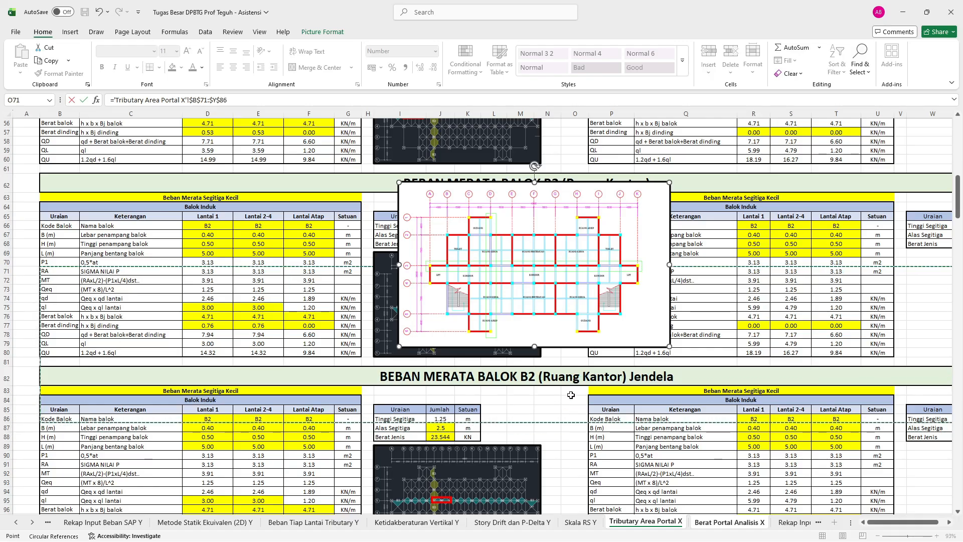
pyautogui.press('Return')
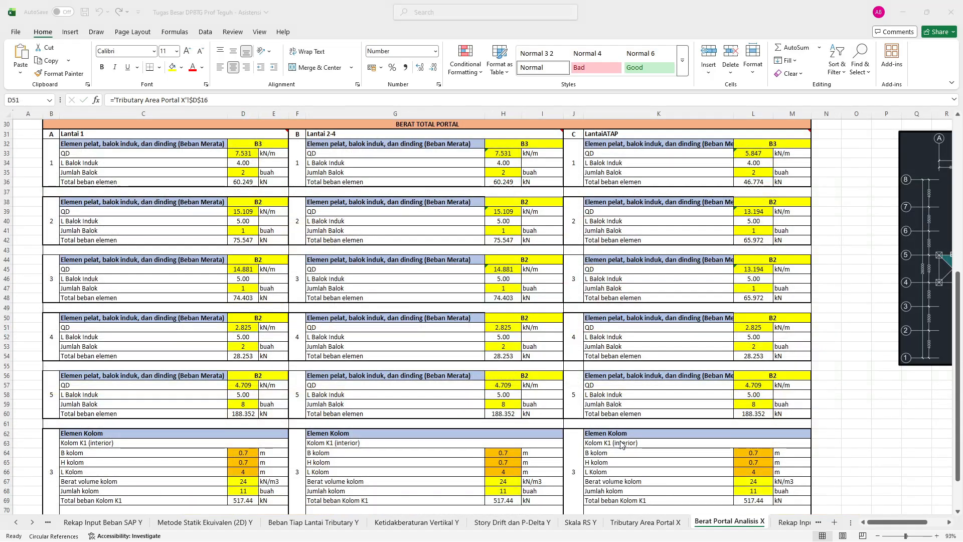
pyautogui.hotkey('alt', 'Tab')
pyautogui.hotkey('alt', 'Tab')
# On the Tributary Area Portal X sheet, move the floor plan image into the empty area beside the second Balok B2 (Ruang Kantor) Jendela table.
pyautogui.click(662, 524)
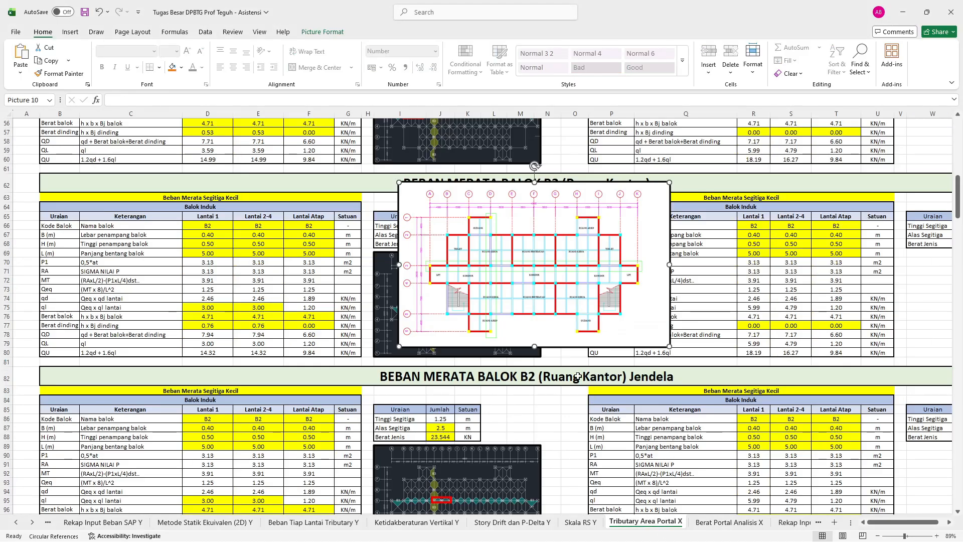
pyautogui.scroll(-3, 698, 289)
pyautogui.moveTo(527, 230); pyautogui.dragTo(925, 308)
pyautogui.keyDown('ctrl'); pyautogui.scroll(-2, 806, 291); pyautogui.keyUp('ctrl')
pyautogui.keyDown('ctrl'); pyautogui.scroll(2, 718, 309); pyautogui.keyUp('ctrl')
pyautogui.moveTo(718, 307); pyautogui.dragTo(849, 344)
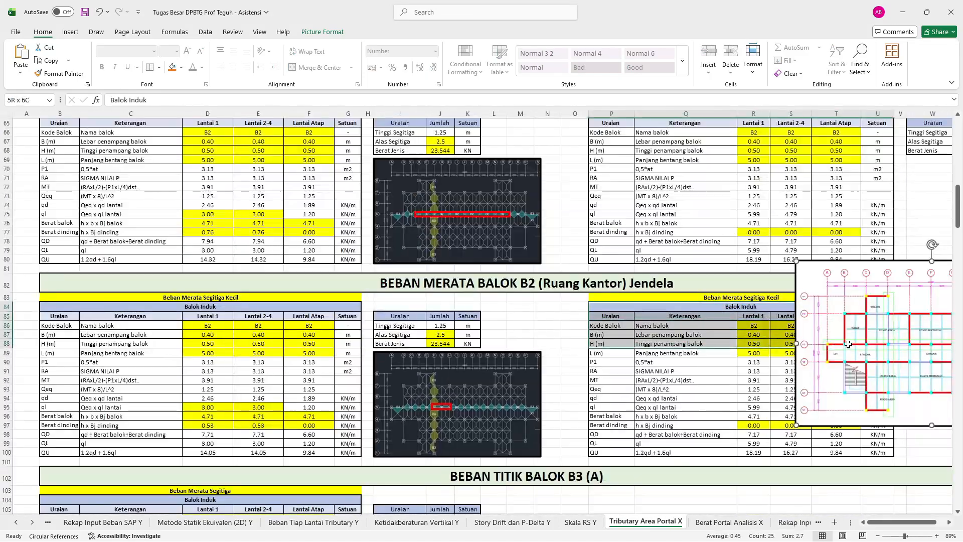
pyautogui.keyDown('ctrl'); pyautogui.scroll(-2, 827, 340); pyautogui.keyUp('ctrl')
pyautogui.moveTo(678, 337); pyautogui.dragTo(828, 363)
pyautogui.click(618, 423)
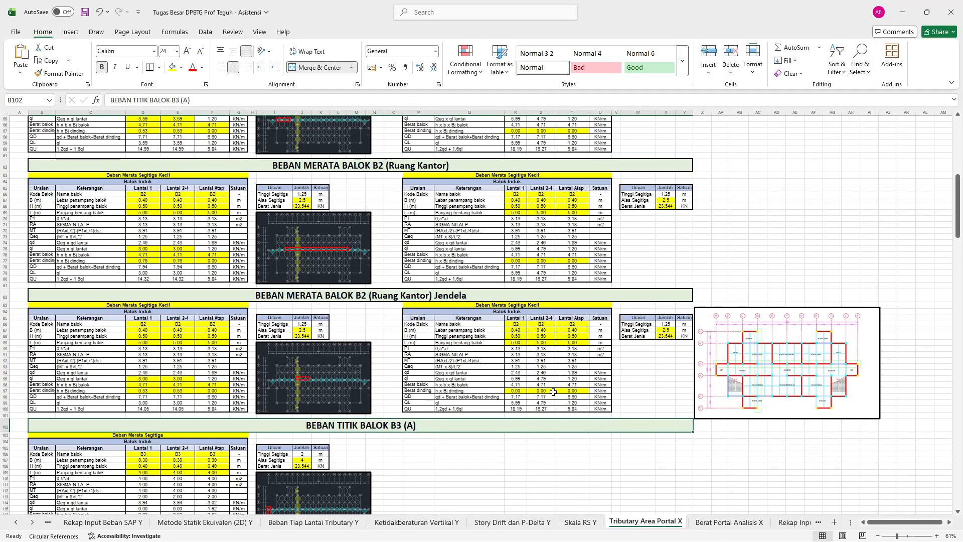
# Examine the highlighted beams in the Balok B2 (Ruang Kantor) location image and compare them with the grid line 5 frame in SAP2000.
pyautogui.scroll(1, 423, 283)
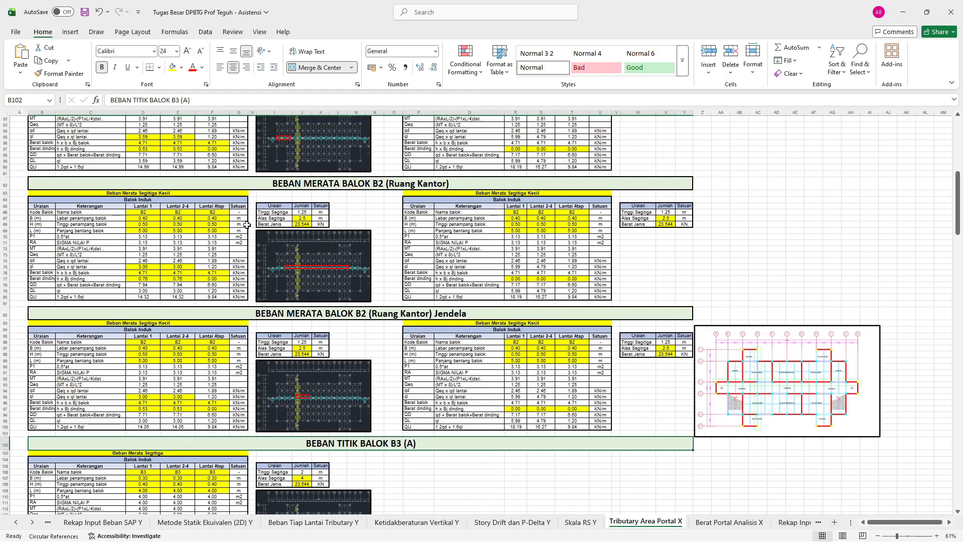
pyautogui.keyDown('ctrl'); pyautogui.scroll(1, 203, 226); pyautogui.keyUp('ctrl')
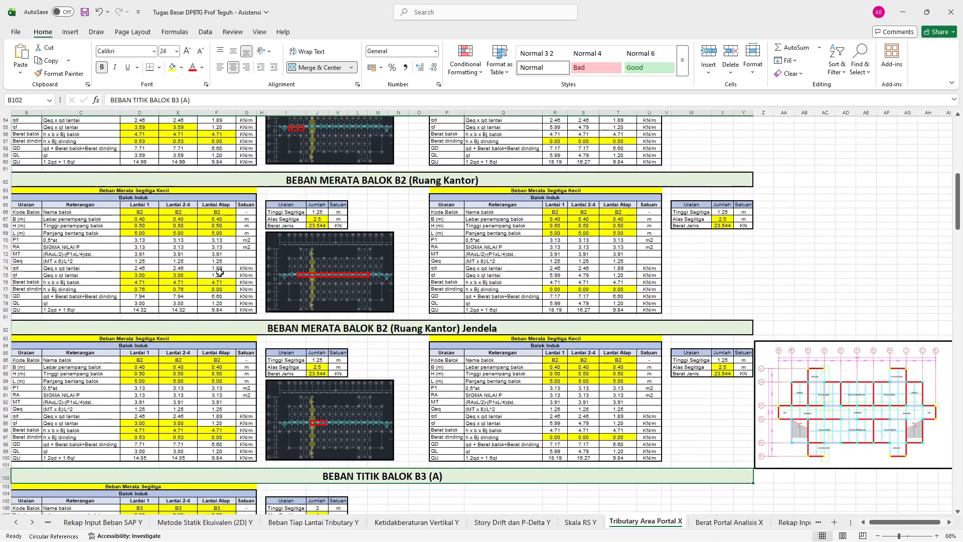
pyautogui.click(384, 181)
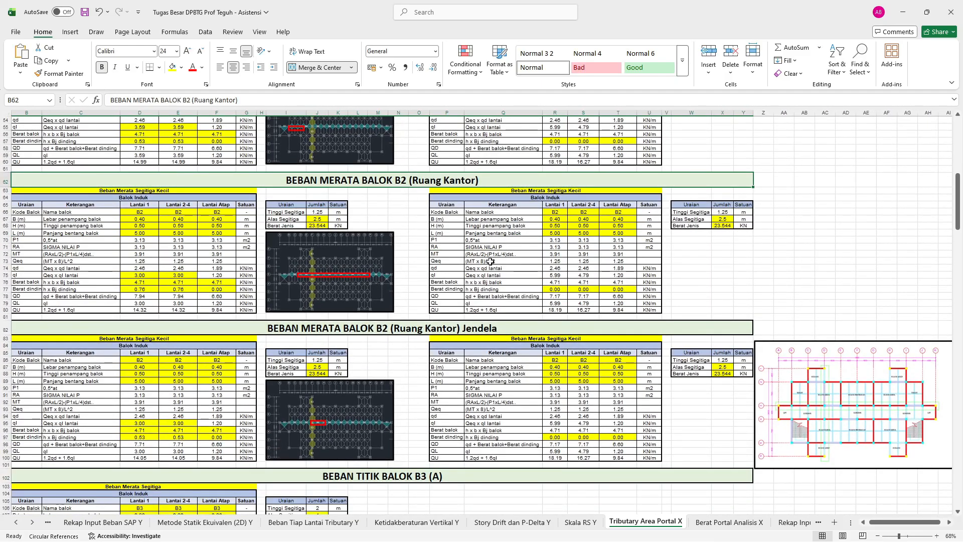
pyautogui.keyDown('ctrl'); pyautogui.scroll(6, 317, 278); pyautogui.keyUp('ctrl')
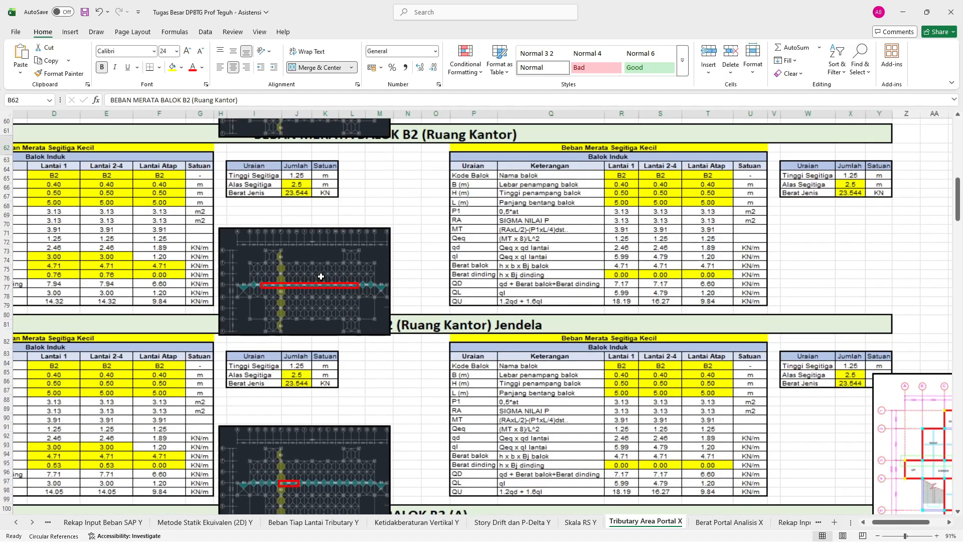
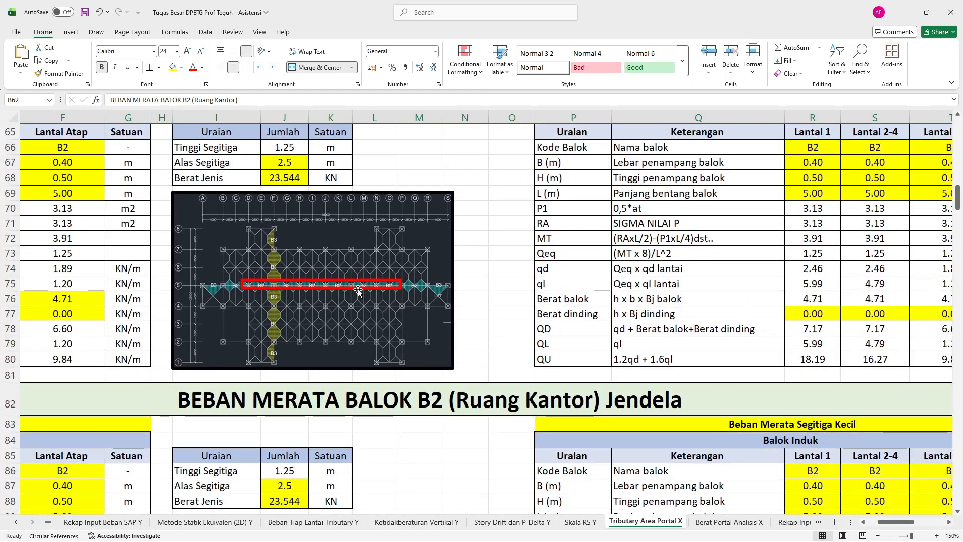
pyautogui.hotkey('alt', 'Tab')
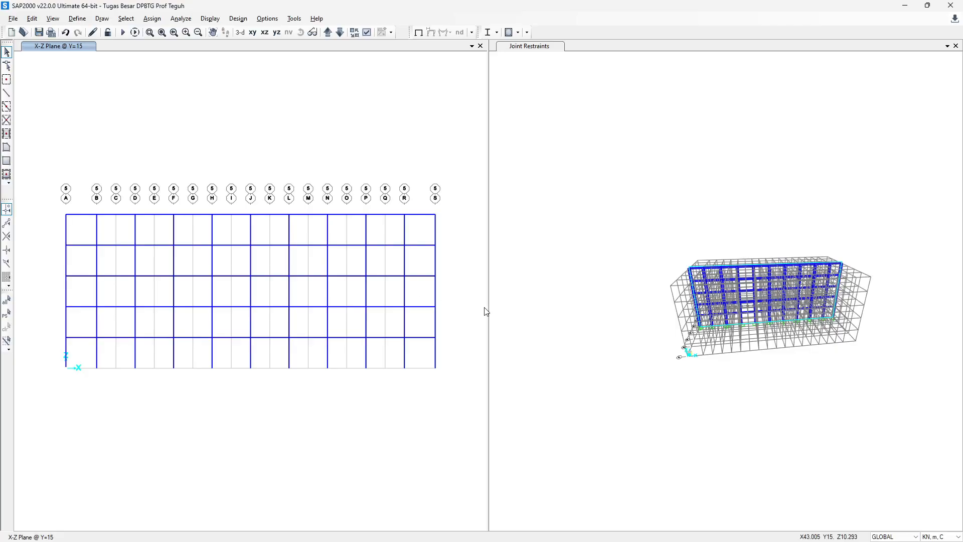
pyautogui.hotkey('alt', 'Tab')
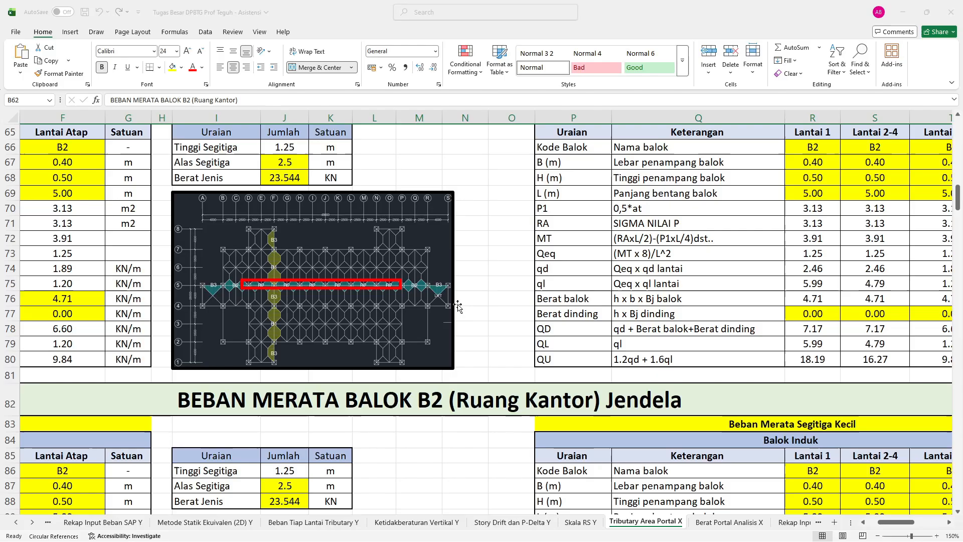
# Examine the floor plan image for the room layout along the portal to determine how many office beams each type covers.
pyautogui.keyDown('ctrl'); pyautogui.scroll(-4, 455, 303); pyautogui.keyUp('ctrl')
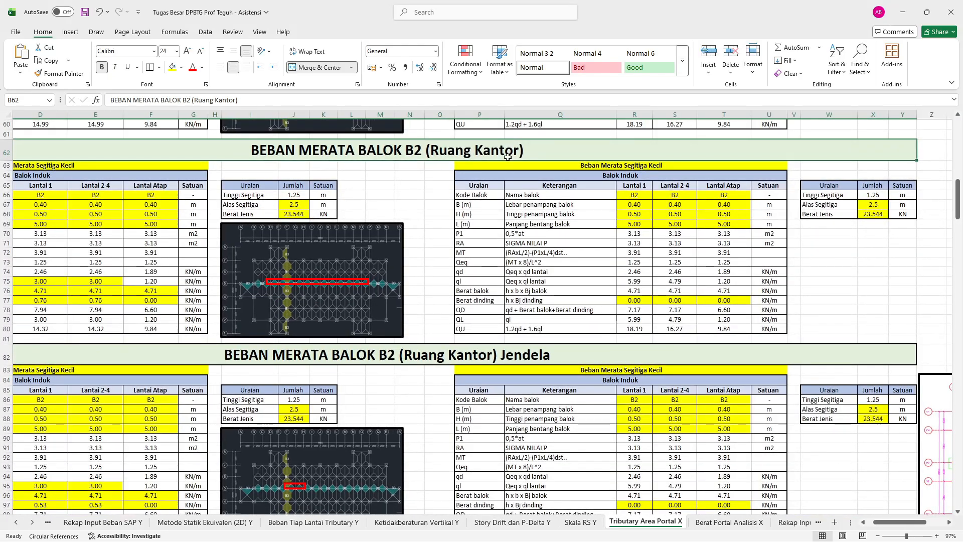
pyautogui.scroll(-4, 691, 284)
pyautogui.hscroll(4, 647, 275)
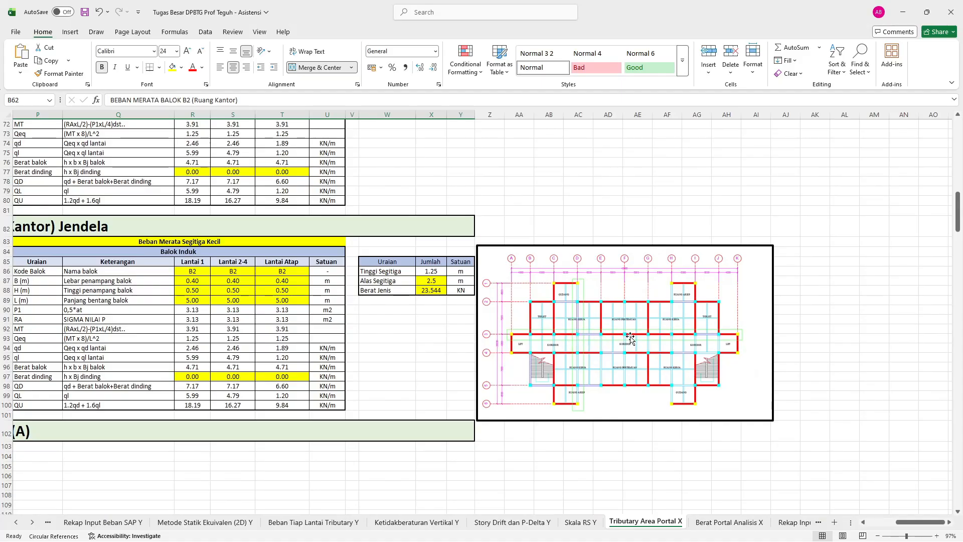
pyautogui.hotkey('alt', 'Tab')
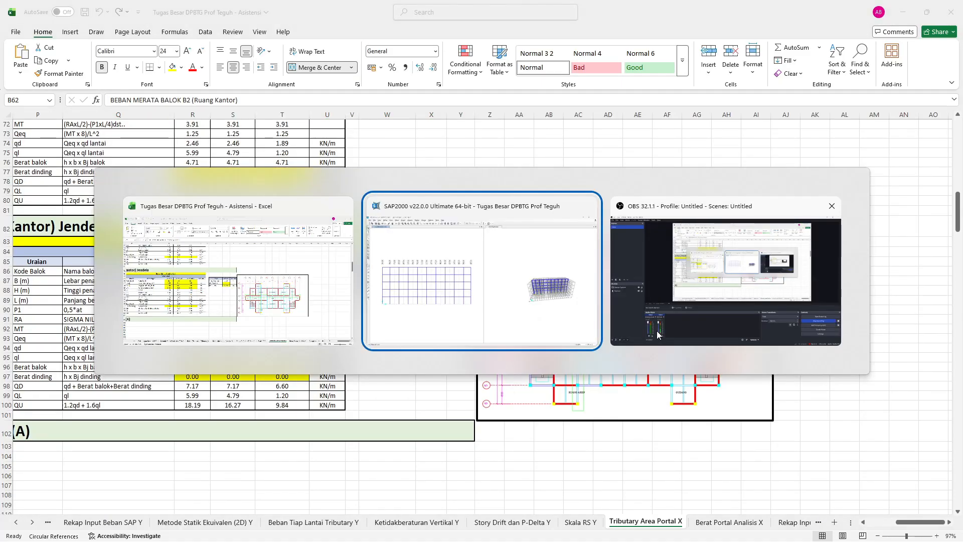
pyautogui.click(282, 280)
pyautogui.hotkey('alt', 'Tab')
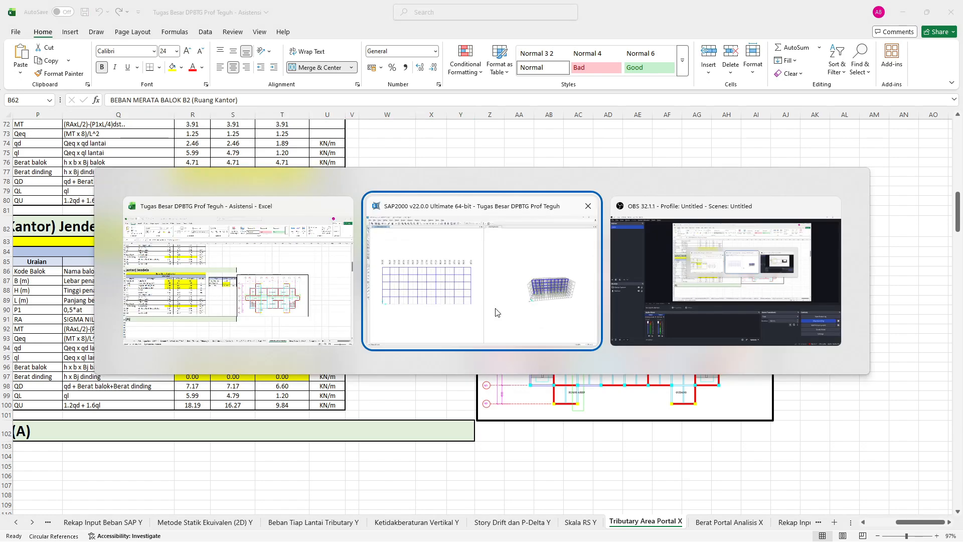
pyautogui.hotkey('alt', 'Tab')
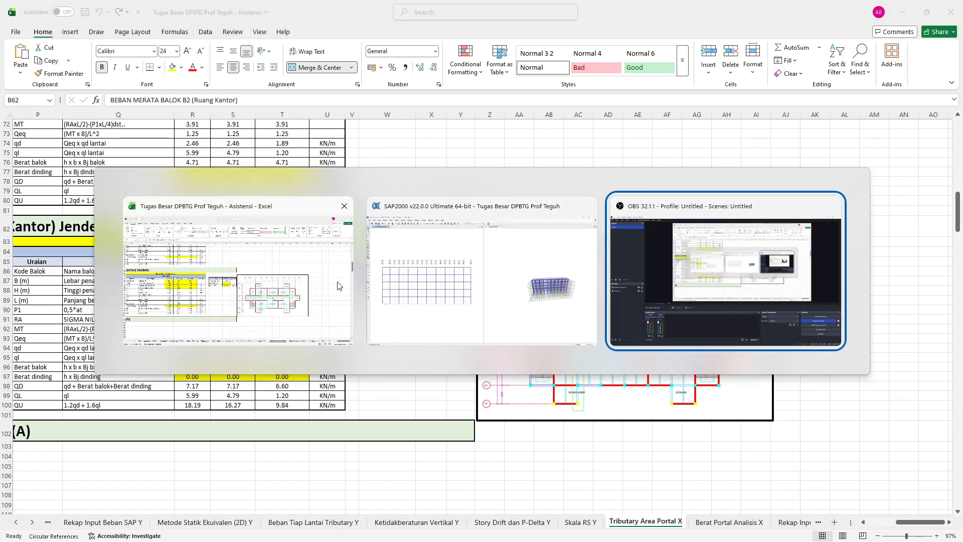
pyautogui.click(340, 286)
# On the Berat Portal Analisis X sheet, set the Lantai 1 Jumlah Balok to 5 for block 4 (D53) and 1 for block 5 (D59).
pyautogui.click(730, 522)
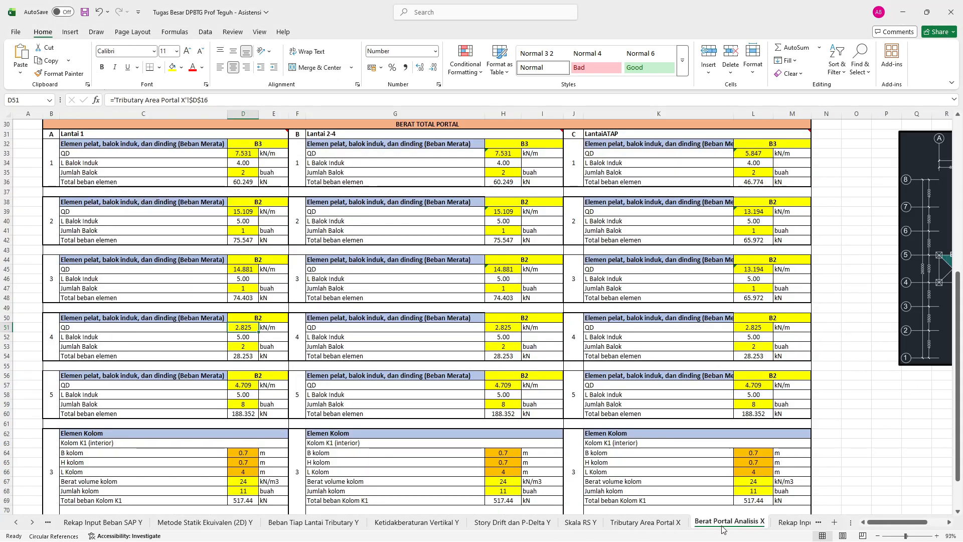
pyautogui.click(251, 348)
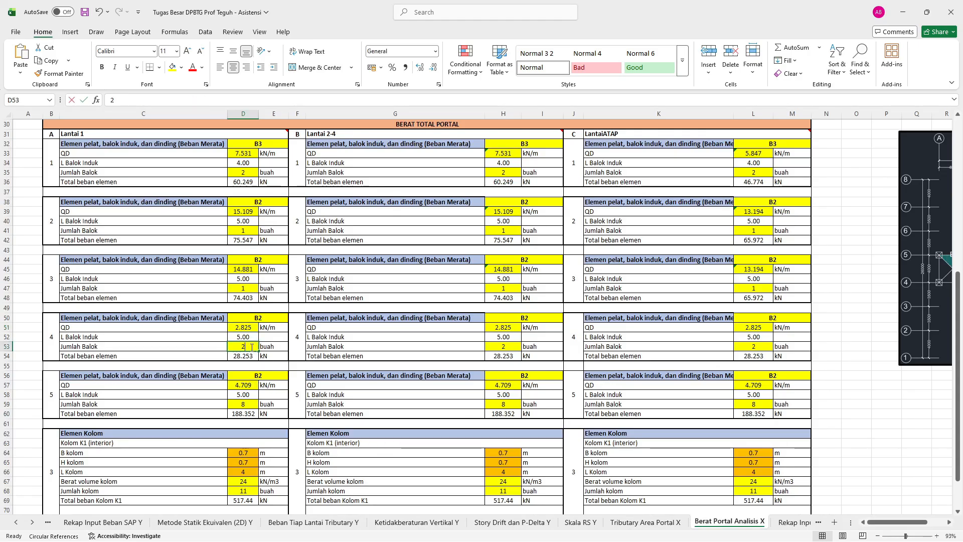
pyautogui.write('6')
pyautogui.press('Return')
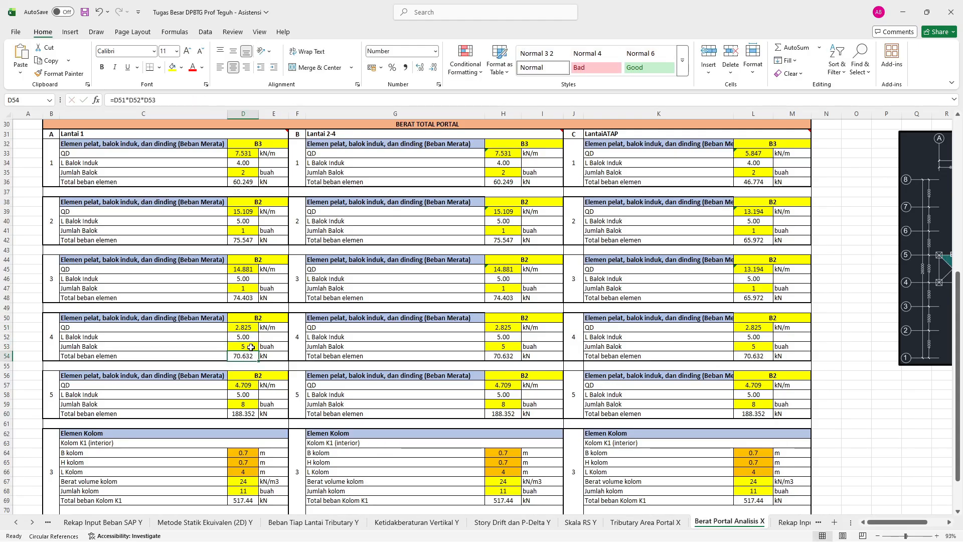
pyautogui.click(248, 404)
pyautogui.write('1')
pyautogui.press('Return')
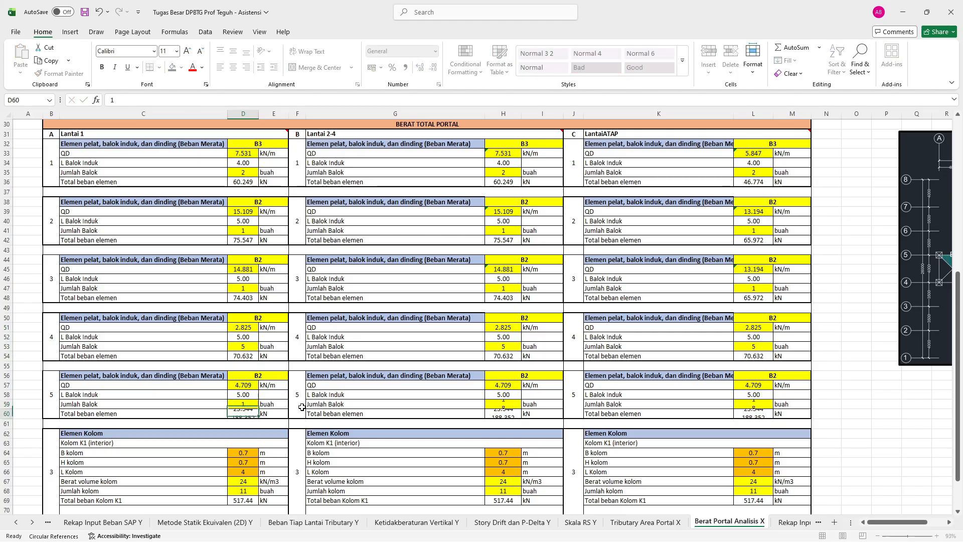
# Set the Lantai 1 QD of block 4 in D51 to the sum of 'Tributary Area Portal X'!D78 and R78.
pyautogui.click(245, 324)
pyautogui.write('=')
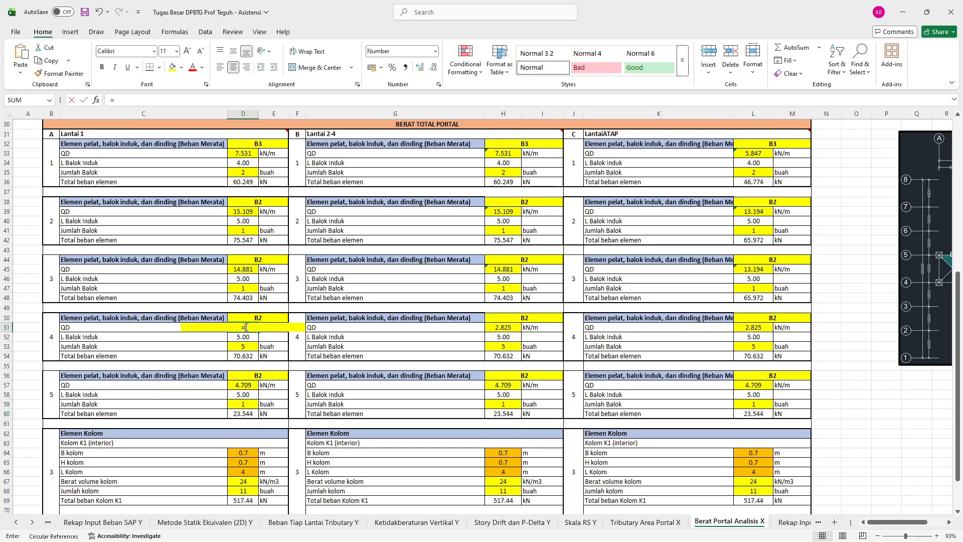
pyautogui.click(620, 522)
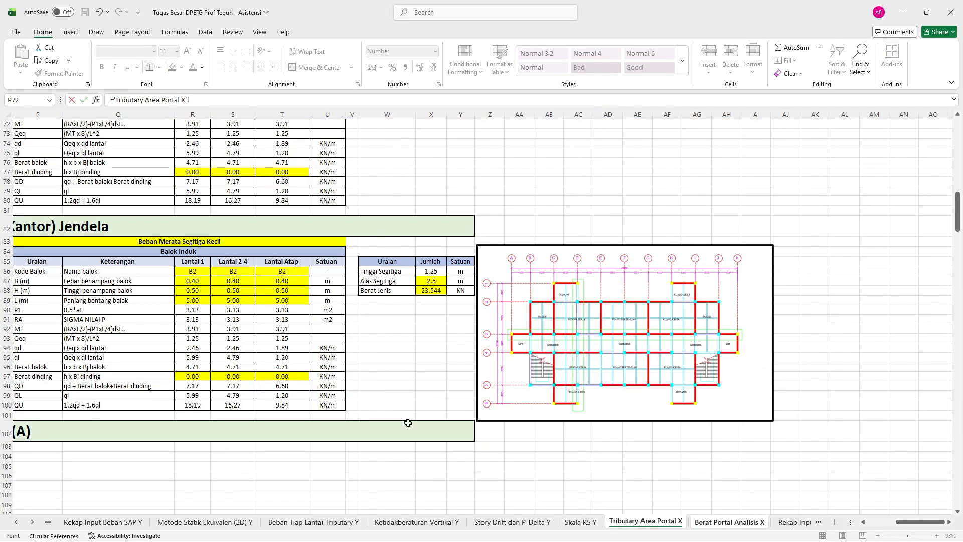
pyautogui.hscroll(-5, 196, 338)
pyautogui.scroll(3, 196, 337)
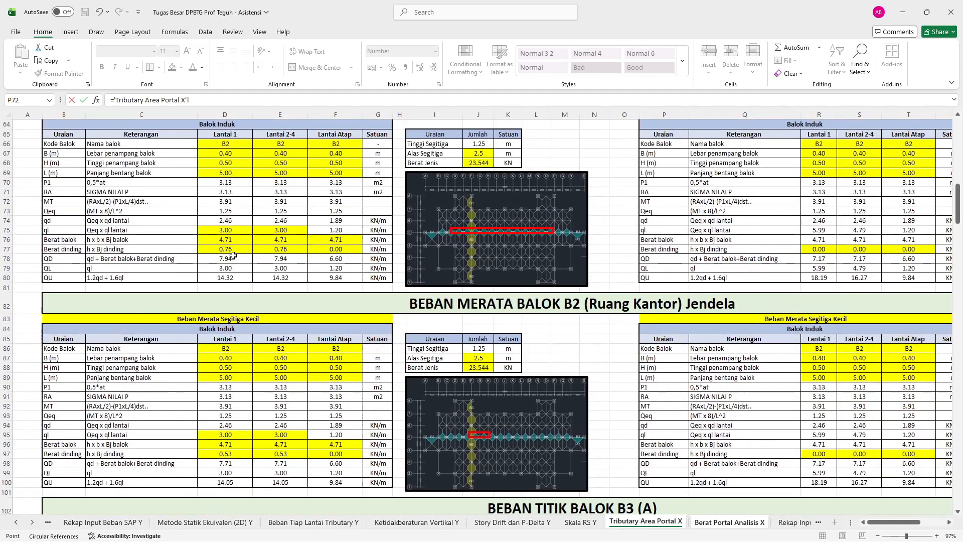
pyautogui.click(229, 257)
pyautogui.write('+')
pyautogui.click(820, 260)
pyautogui.press('Return')
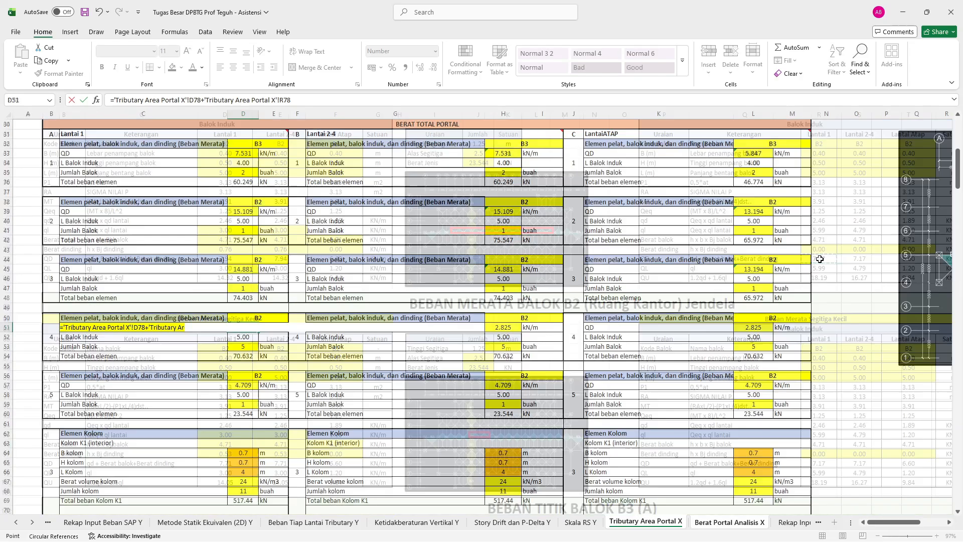
# Set the Lantai 2-4 QD of block 4 in H51 to the sum of 'Tributary Area Portal X'!E78 and S78.
pyautogui.click(514, 328)
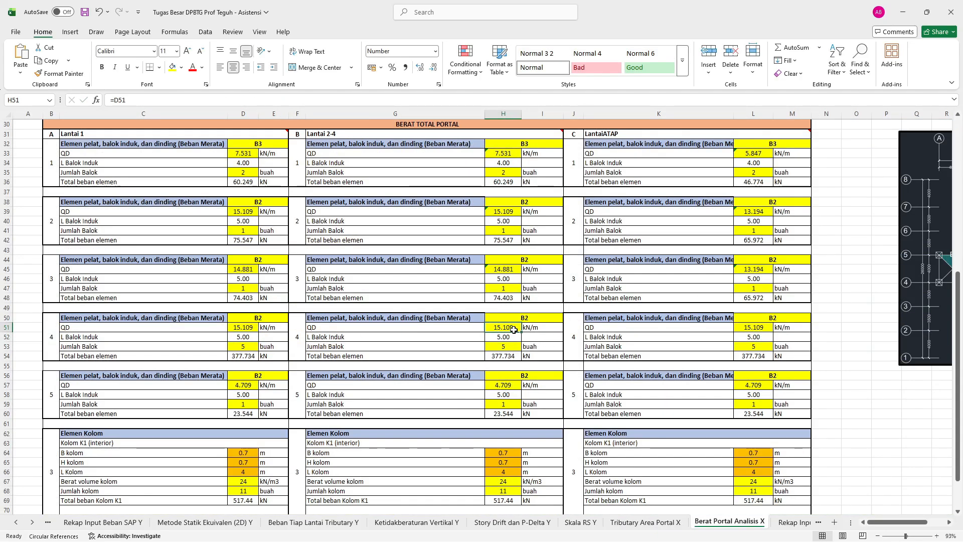
pyautogui.write('=')
pyautogui.click(646, 522)
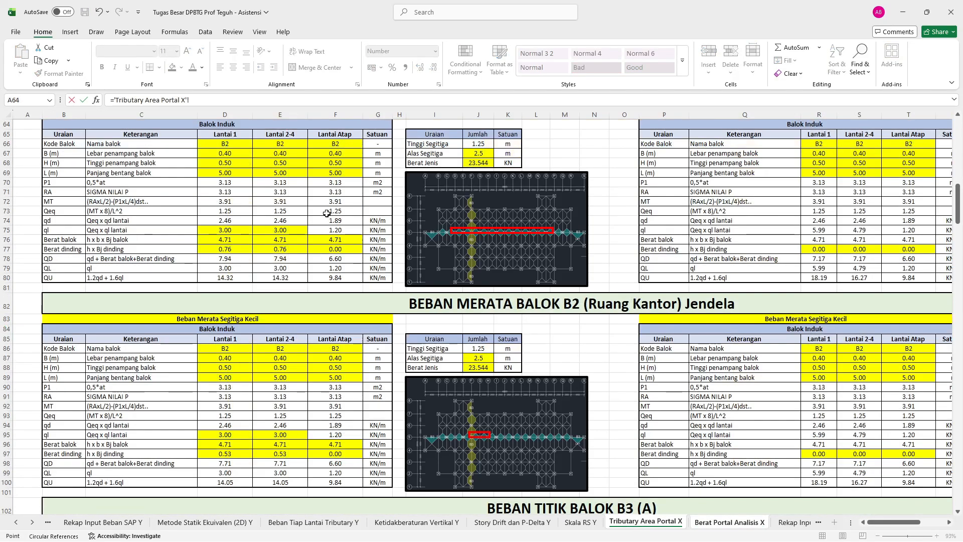
pyautogui.click(279, 259)
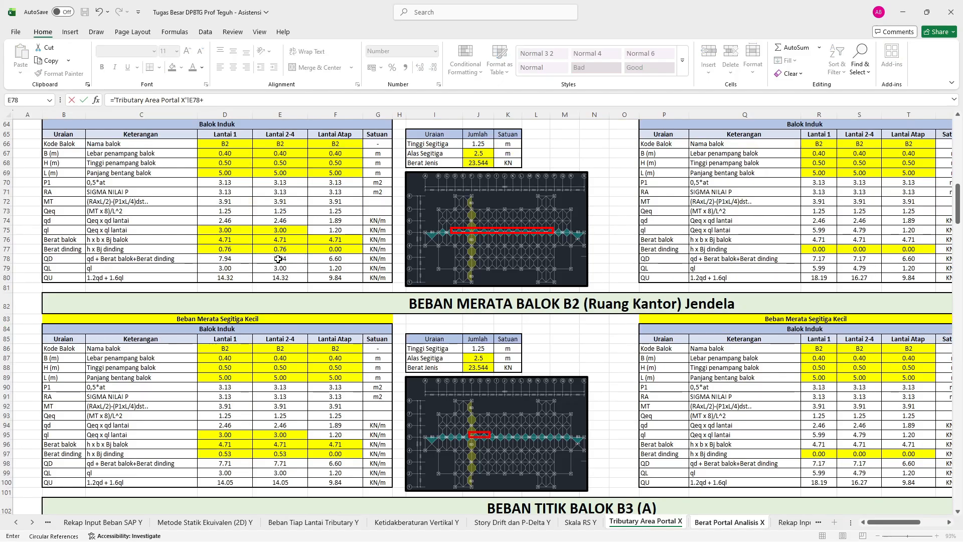
pyautogui.write('+')
pyautogui.click(859, 258)
pyautogui.press('Return')
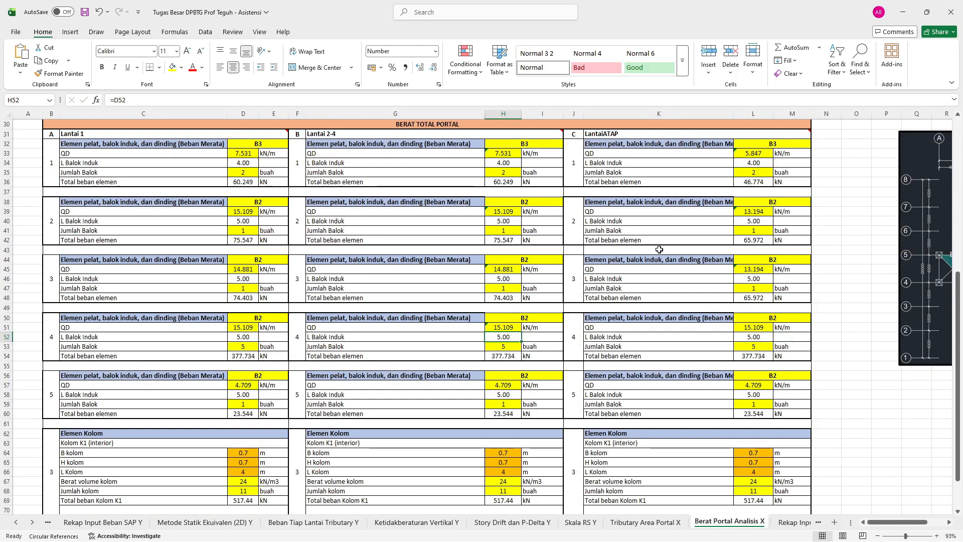
# Set the roof QD of block 4 in L51 to the sum of 'Tributary Area Portal X'!F78 and T78.
pyautogui.click(757, 329)
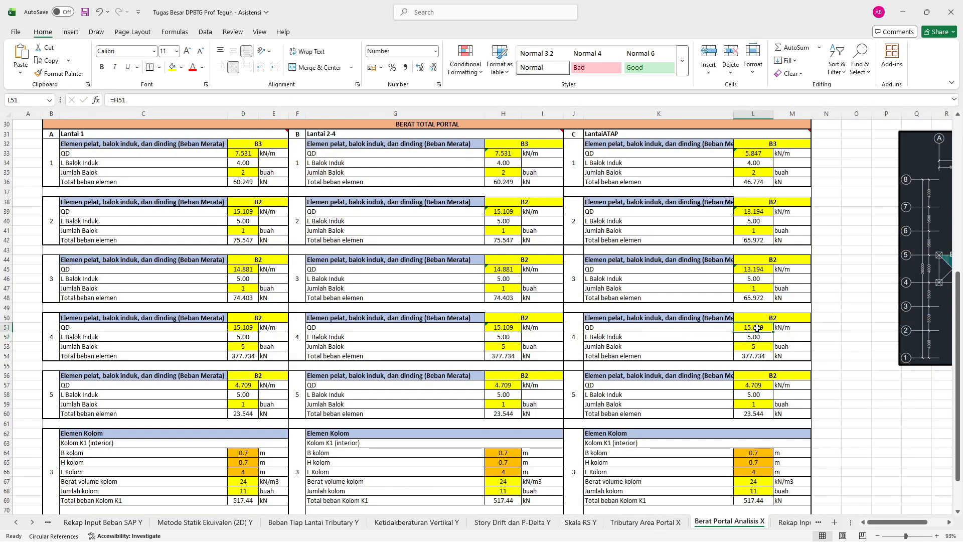
pyautogui.write('=')
pyautogui.click(647, 523)
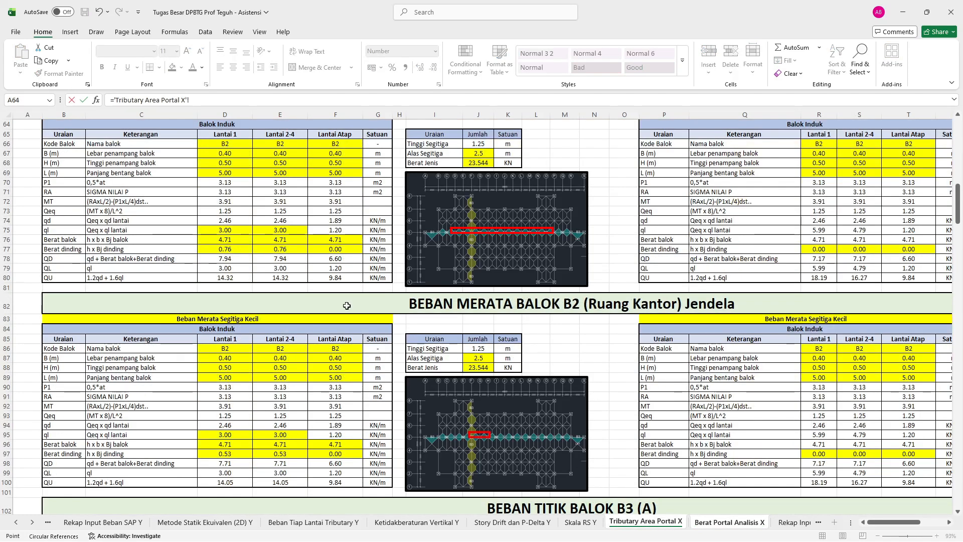
pyautogui.click(340, 258)
pyautogui.write('+')
pyautogui.click(908, 258)
pyautogui.press('Return')
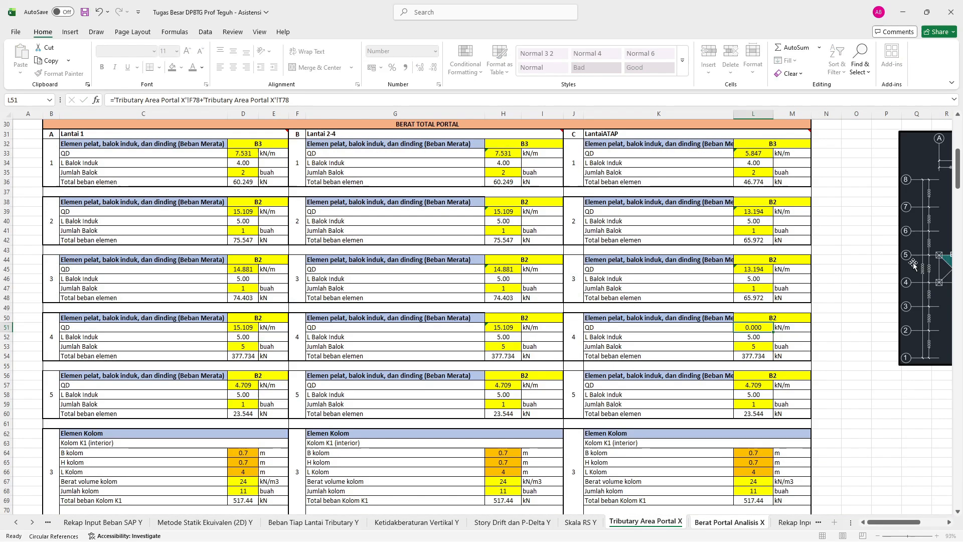
# Set the Lantai 1 QD of block 5 in D57 to the sum of 'Tributary Area Portal X'!D98 and R98.
pyautogui.click(251, 383)
pyautogui.write('=')
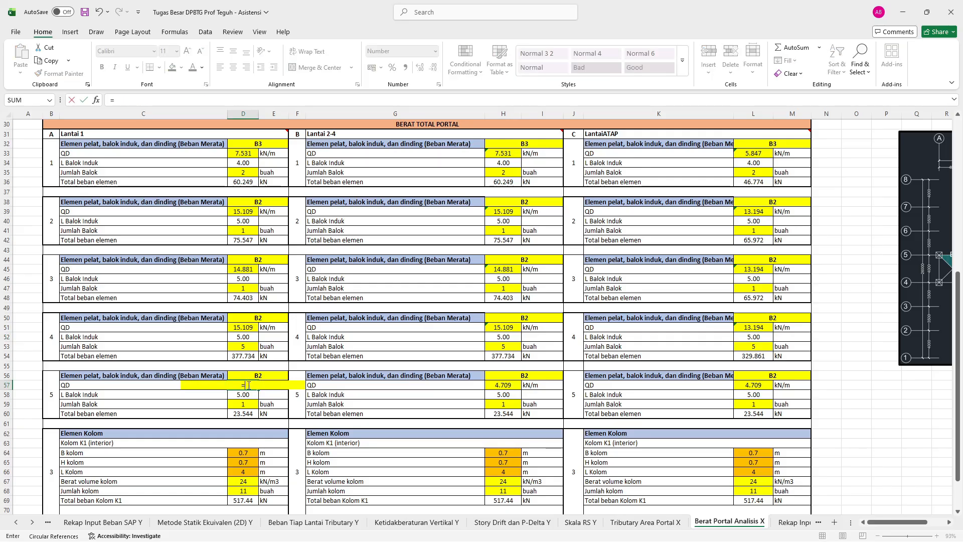
pyautogui.click(660, 522)
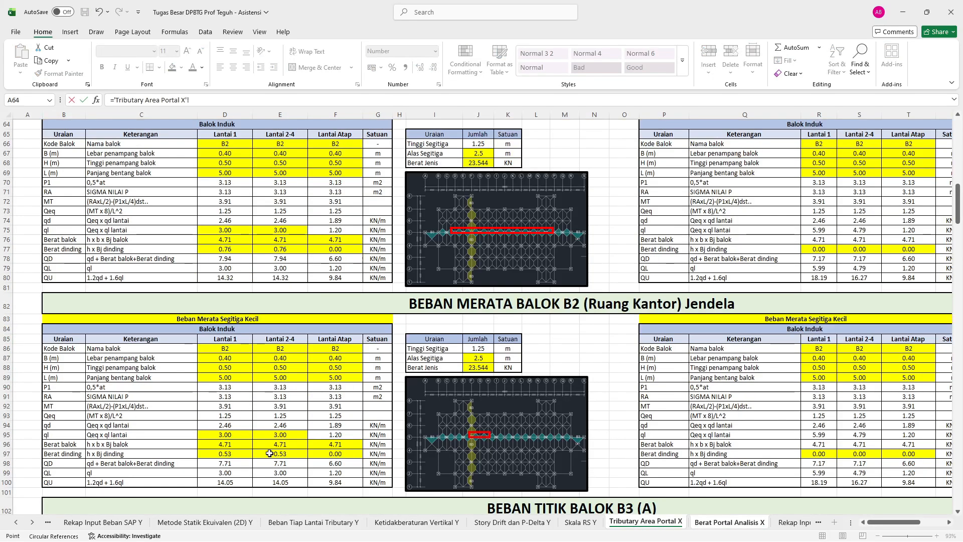
pyautogui.click(233, 465)
pyautogui.write('+')
pyautogui.click(828, 463)
pyautogui.press('Return')
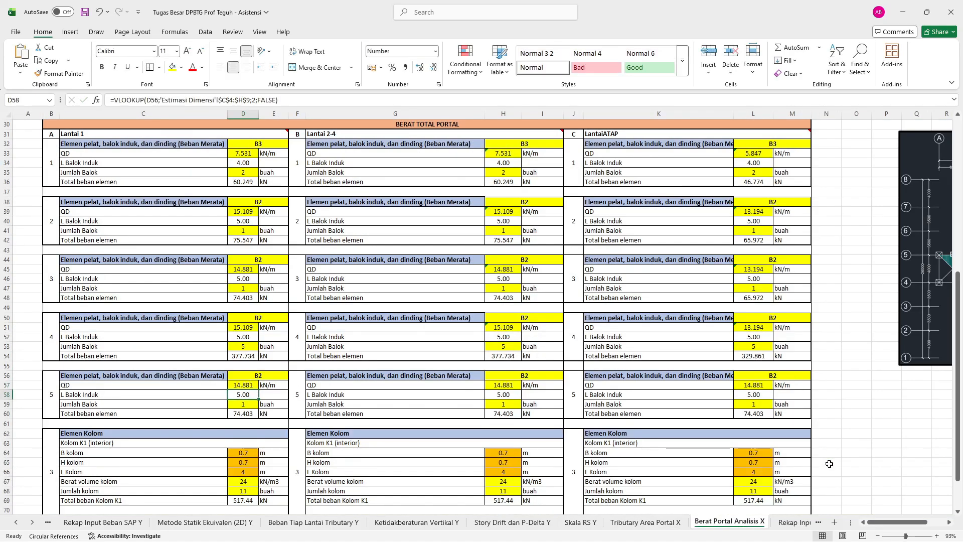
# Set the Lantai 2-4 QD of block 5 in H57 to the sum of 'Tributary Area Portal X'!E98 and S98.
pyautogui.click(511, 385)
pyautogui.write('=')
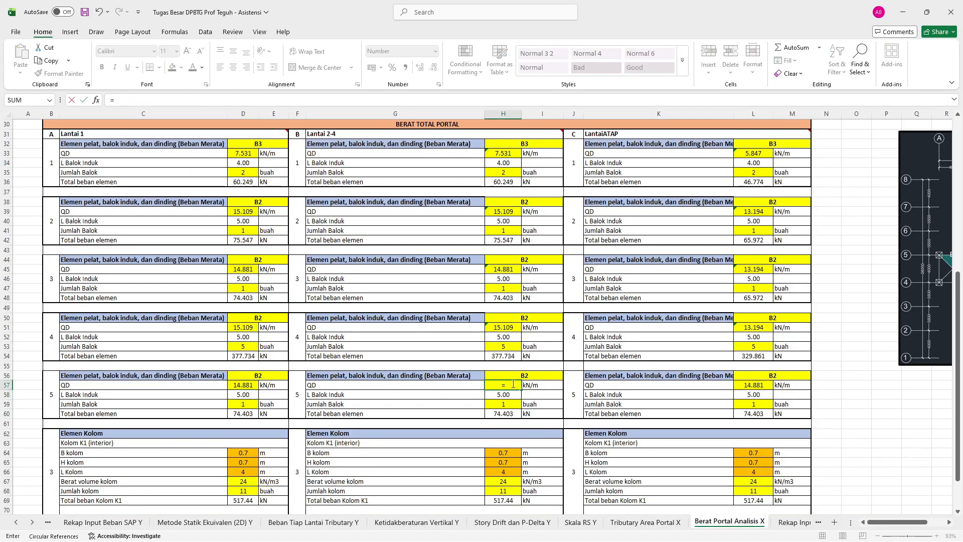
pyautogui.click(646, 522)
pyautogui.click(296, 466)
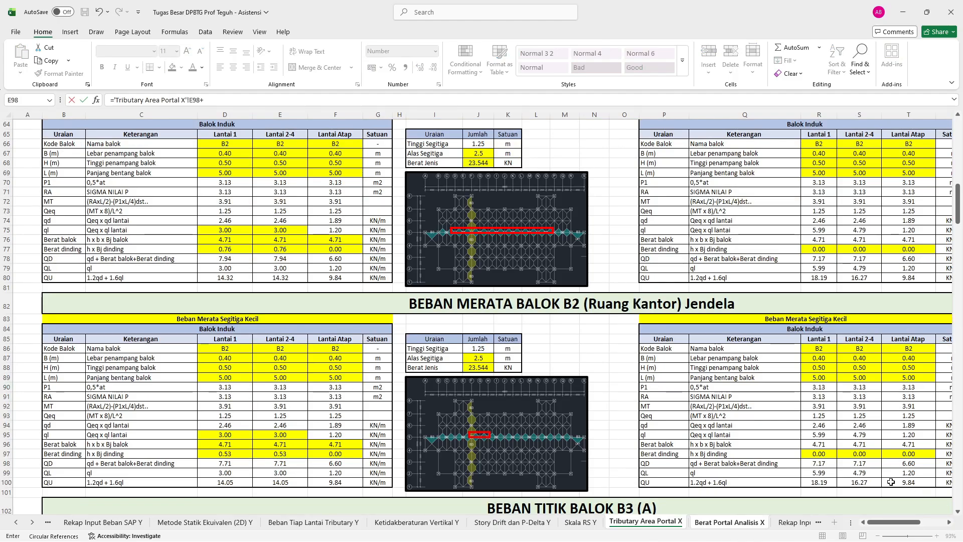
pyautogui.write('+')
pyautogui.click(873, 465)
pyautogui.press('Return')
# Set the roof QD of block 5 in L57 to the sum of 'Tributary Area Portal X'!F98 and T98.
pyautogui.click(762, 385)
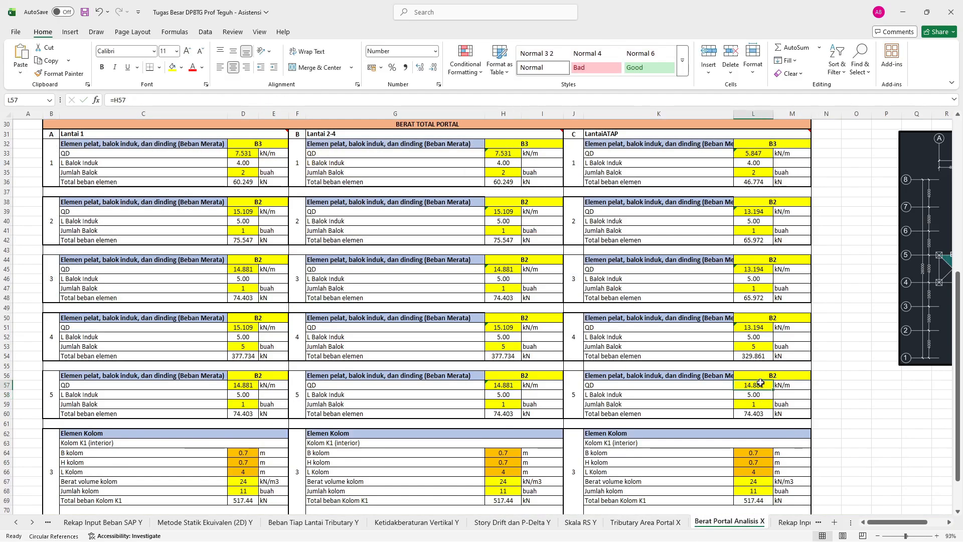
pyautogui.write('=')
pyautogui.click(645, 522)
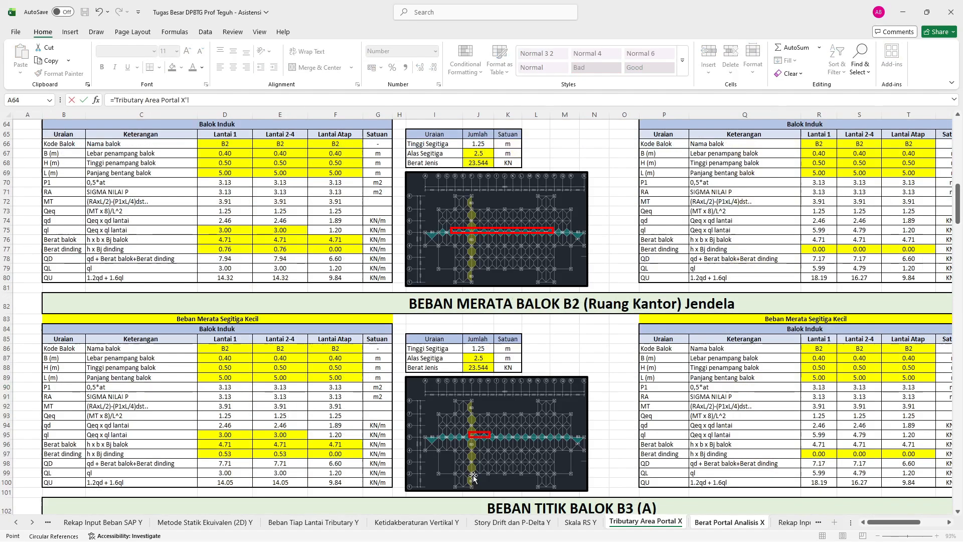
pyautogui.click(353, 464)
pyautogui.write('+')
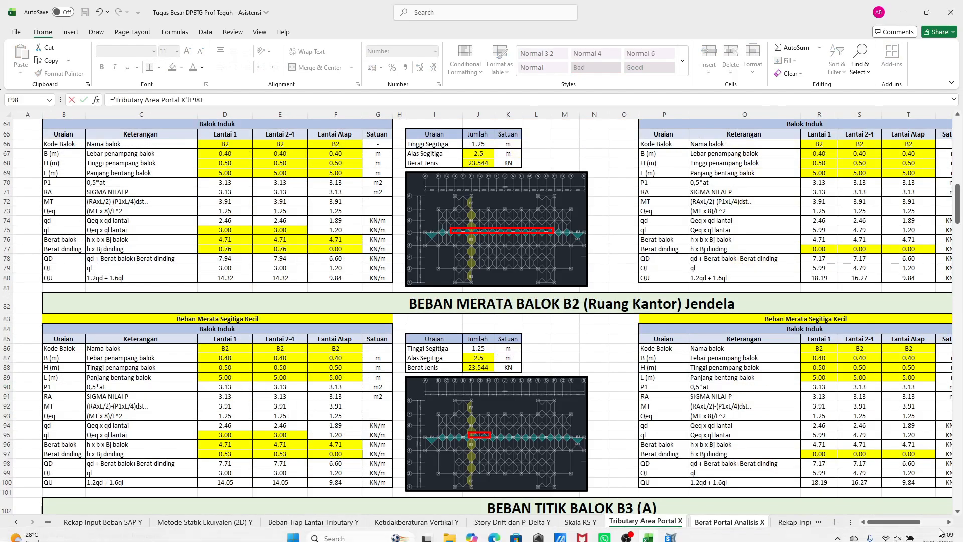
pyautogui.click(908, 463)
pyautogui.press('Return')
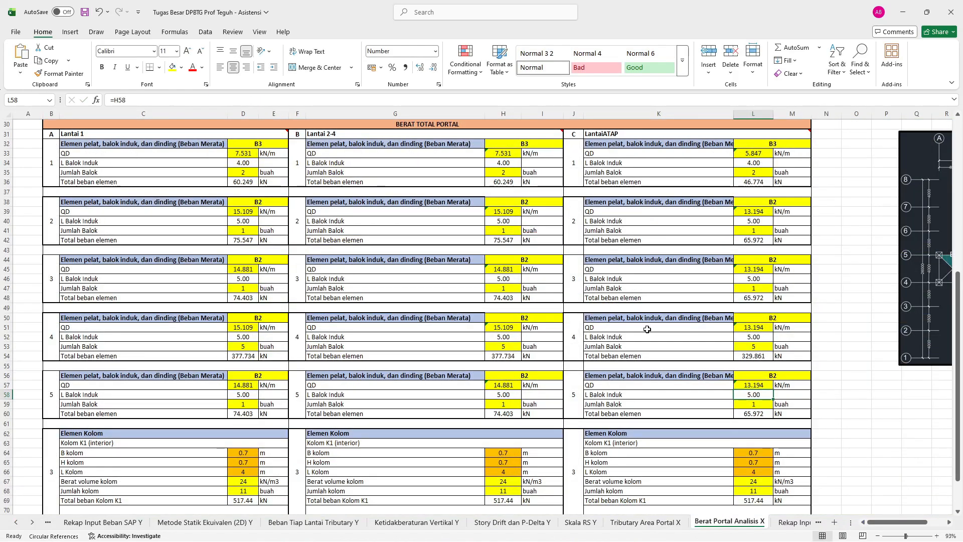
# Examine the beam layout picture and all Beban Titik sections on the Tributary Area Portal X sheet, from B3 (A) through B1 (H).
pyautogui.hscroll(6, 648, 329)
pyautogui.moveTo(755, 287); pyautogui.dragTo(471, 295)
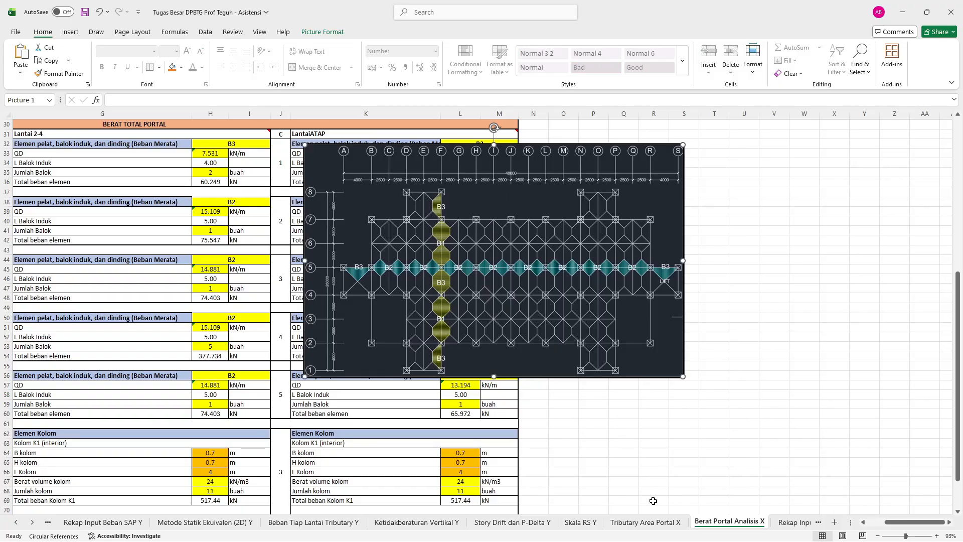
pyautogui.click(646, 523)
pyautogui.keyDown('ctrl'); pyautogui.scroll(-2, 600, 362); pyautogui.keyUp('ctrl')
pyautogui.keyDown('ctrl'); pyautogui.scroll(1, 601, 362); pyautogui.keyUp('ctrl')
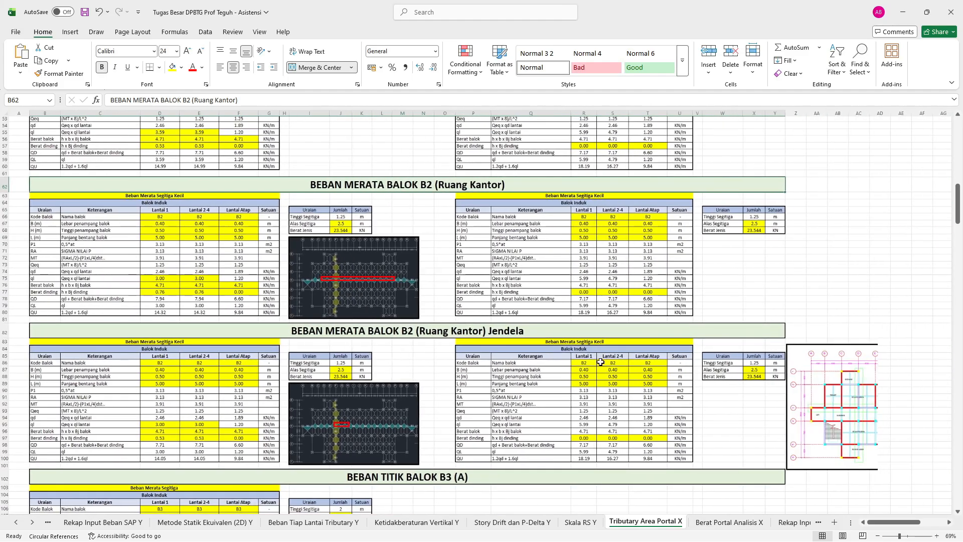
pyautogui.scroll(-4, 601, 362)
pyautogui.click(431, 396)
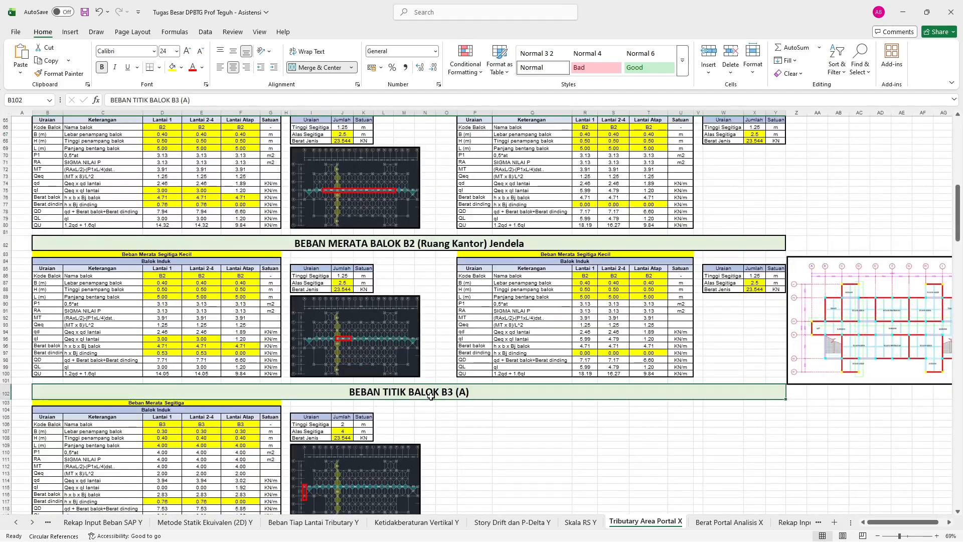
pyautogui.scroll(-12, 430, 395)
pyautogui.click(457, 352)
pyautogui.scroll(-6, 456, 351)
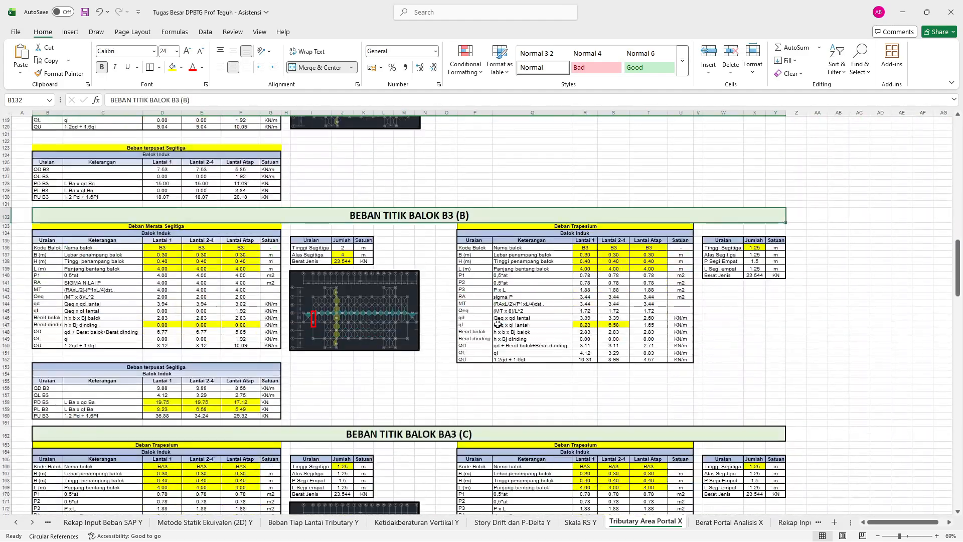
pyautogui.scroll(-4, 498, 325)
pyautogui.click(446, 346)
pyautogui.scroll(-10, 445, 359)
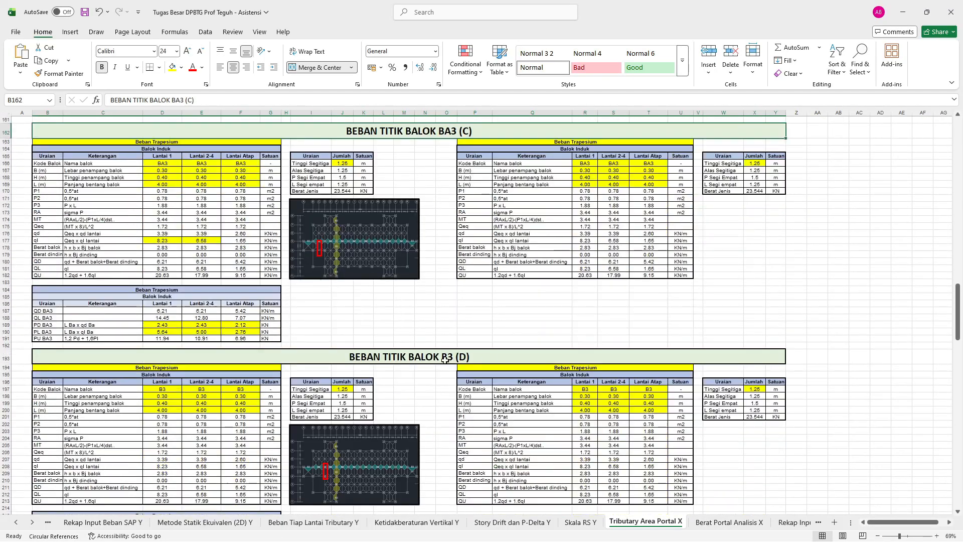
pyautogui.click(445, 359)
pyautogui.scroll(-5, 527, 391)
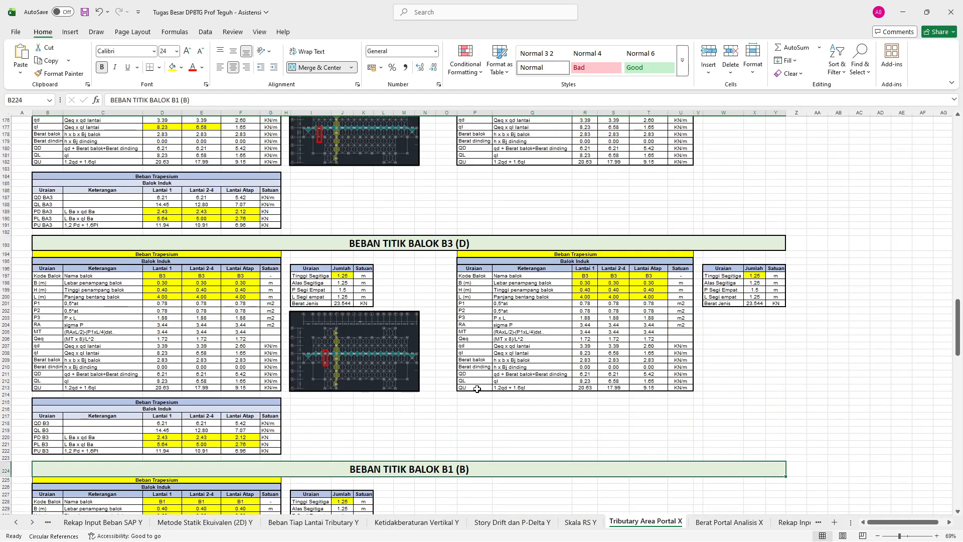
pyautogui.scroll(-12, 454, 447)
pyautogui.click(446, 434)
pyautogui.scroll(-13, 446, 435)
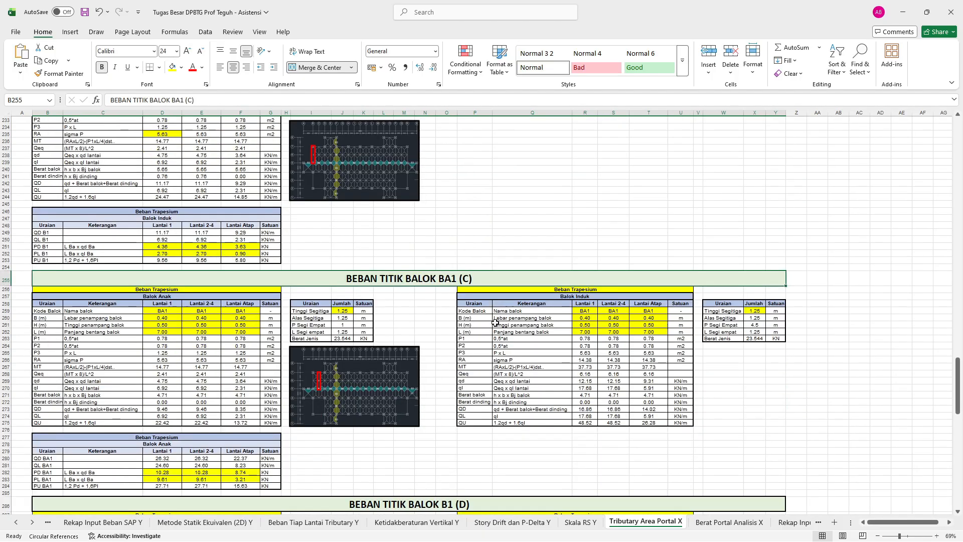
pyautogui.scroll(-14, 449, 380)
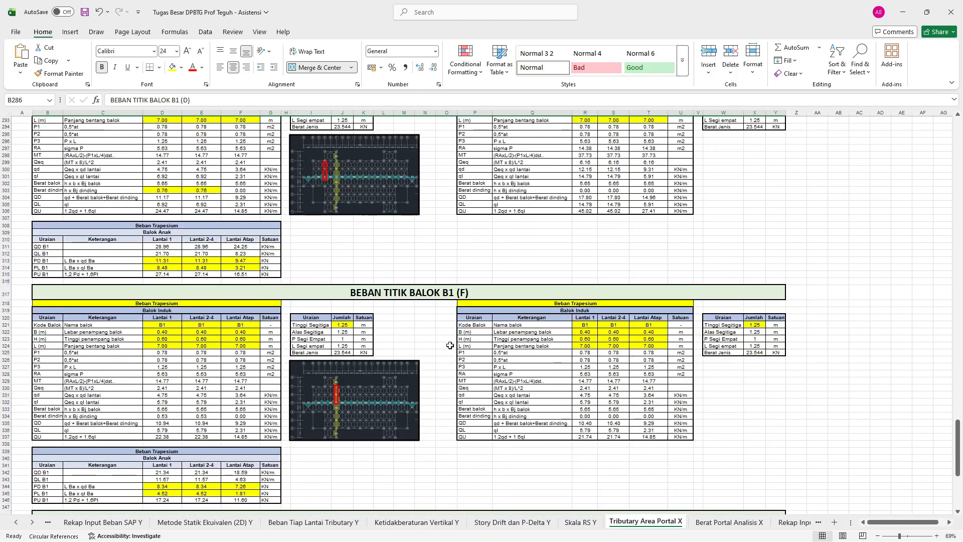
pyautogui.scroll(-7, 454, 294)
pyautogui.scroll(-11, 514, 369)
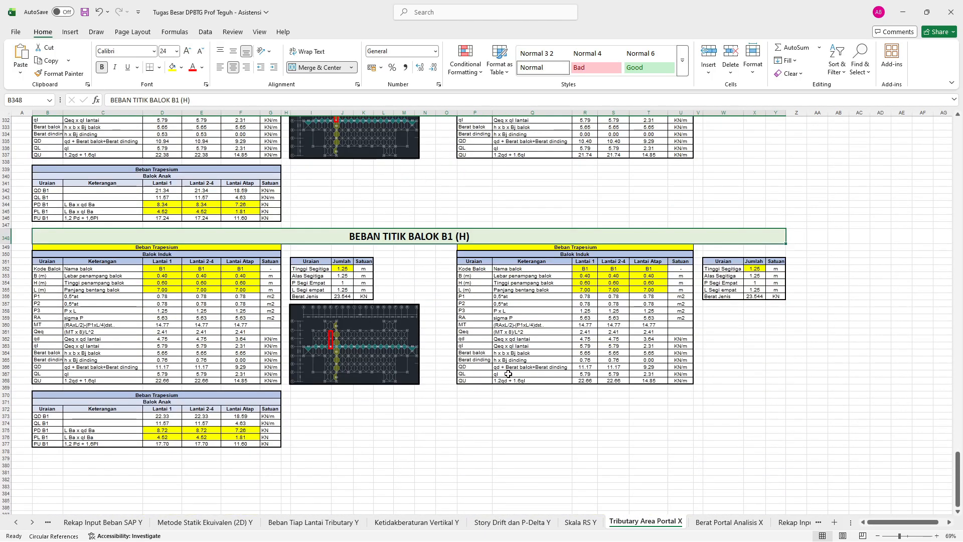
# Return to the Berat Portal Analisis X sheet and move the beam layout picture clear of the roof table.
pyautogui.click(728, 522)
pyautogui.hotkey('ctrl', 'v')
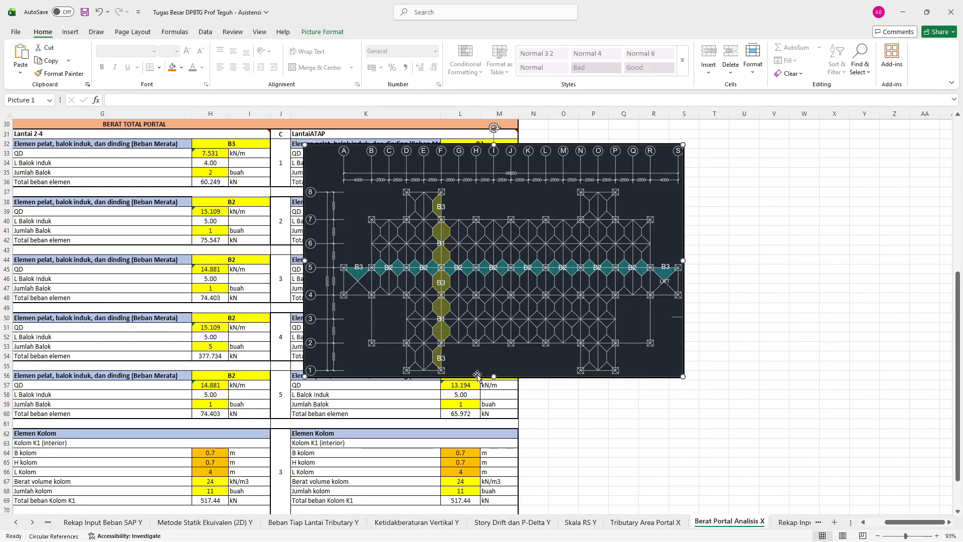
pyautogui.moveTo(447, 311); pyautogui.dragTo(685, 320)
pyautogui.hscroll(-3, 321, 307)
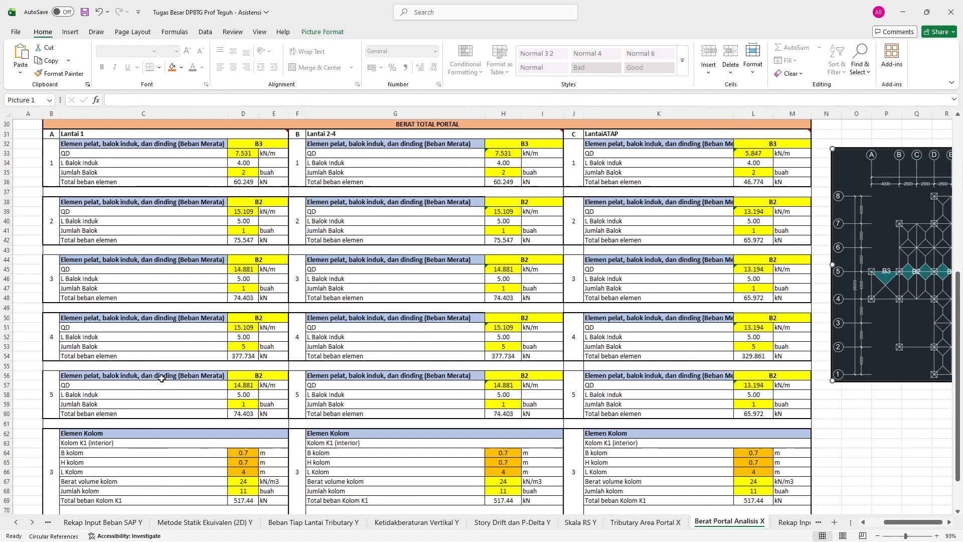
# Insert 52 blank rows at row 62, above the Elemen Kolom tables of the Berat Total Portal section.
pyautogui.keyDown('ctrl'); pyautogui.scroll(-4, 87, 435); pyautogui.keyUp('ctrl')
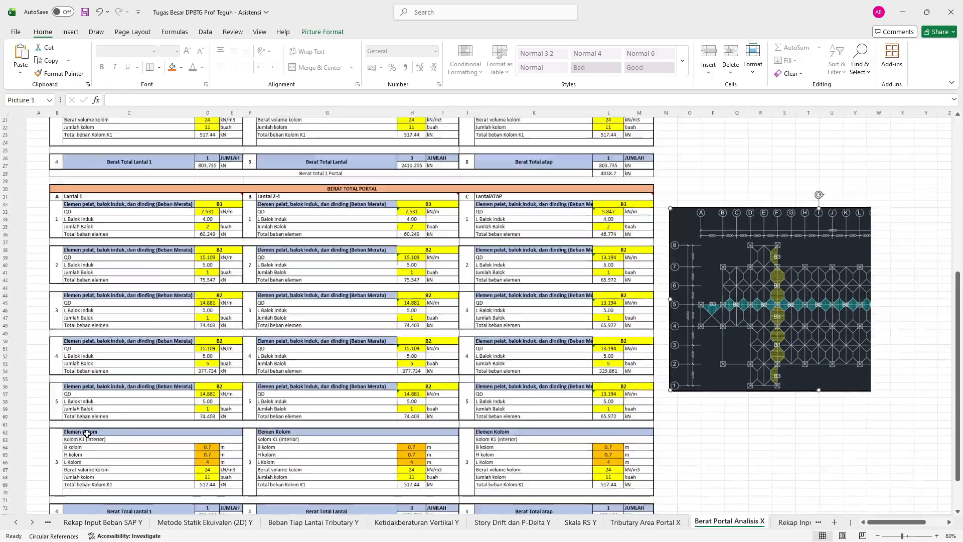
pyautogui.keyDown('ctrl'); pyautogui.scroll(3, 92, 418); pyautogui.keyUp('ctrl')
pyautogui.keyDown('ctrl'); pyautogui.scroll(-1, 92, 418); pyautogui.keyUp('ctrl')
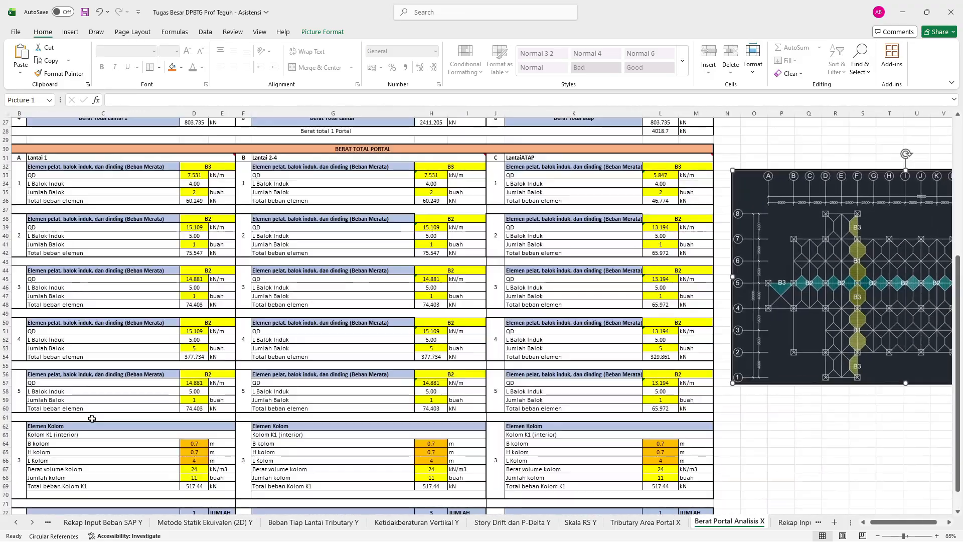
pyautogui.scroll(-5, 92, 416)
pyautogui.hscroll(-1, 87, 415)
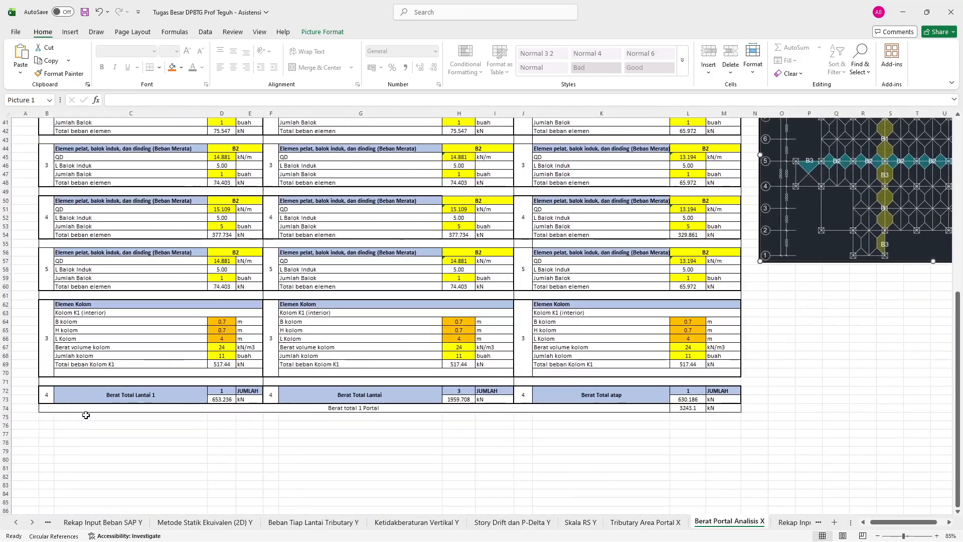
pyautogui.keyDown('ctrl'); pyautogui.scroll(-3, 86, 404); pyautogui.keyUp('ctrl')
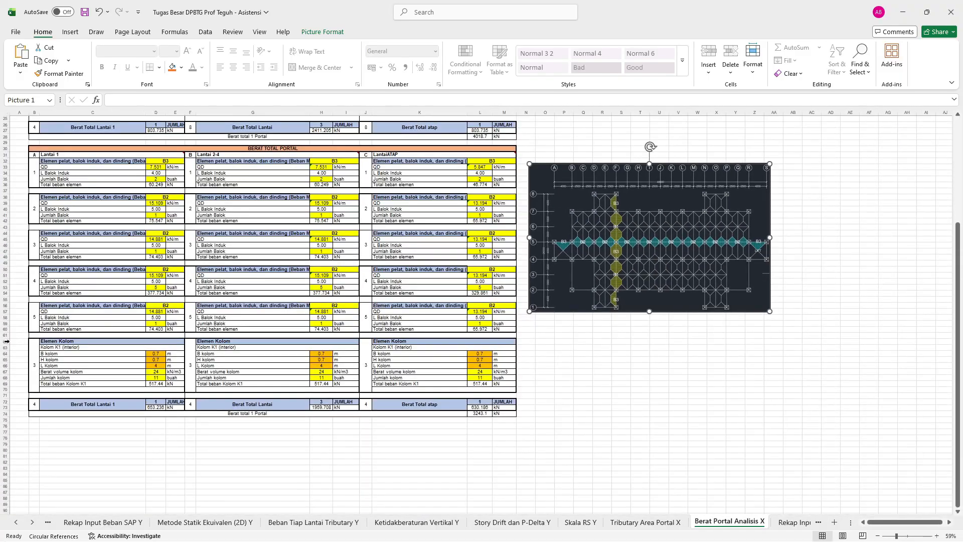
pyautogui.moveTo(5, 339); pyautogui.dragTo(10, 522)
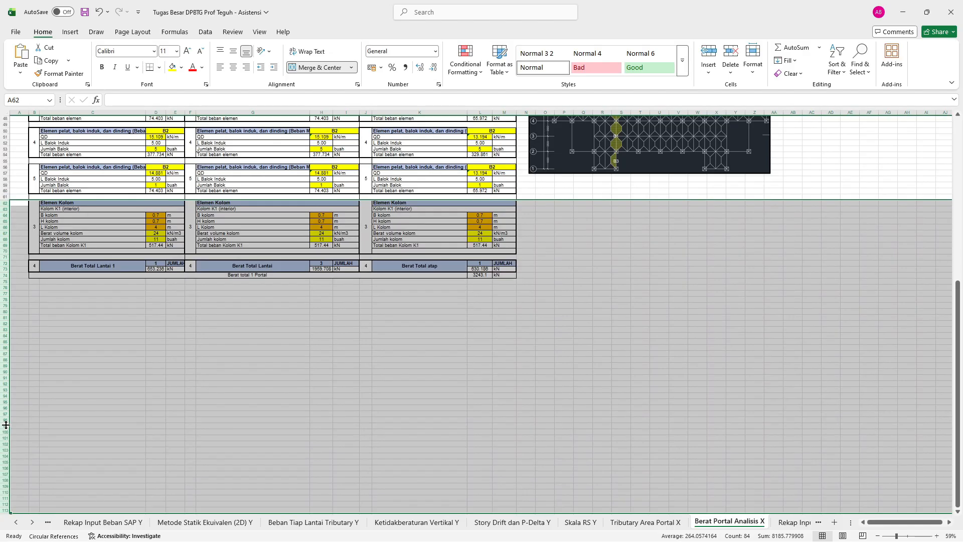
pyautogui.rightClick(5, 425)
pyautogui.click(39, 336)
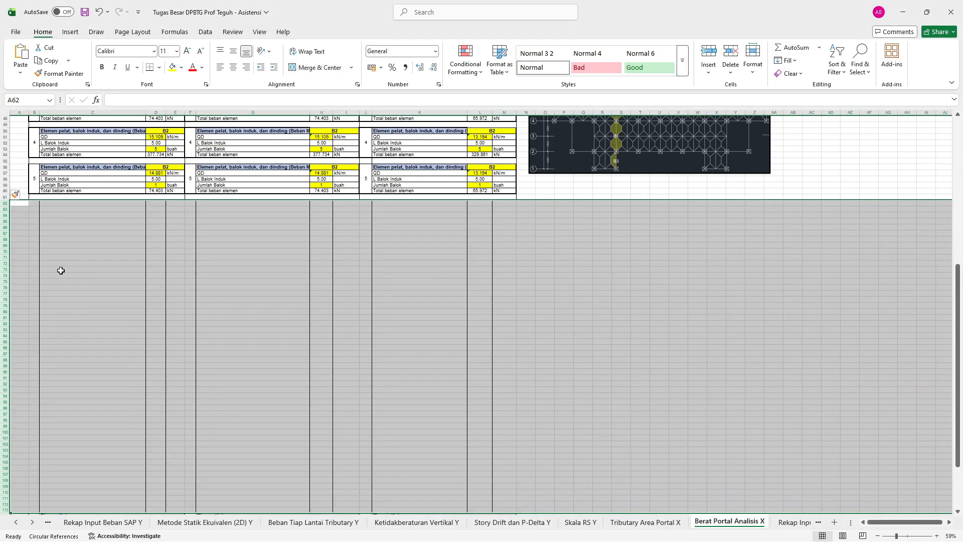
pyautogui.click(156, 251)
pyautogui.scroll(-5, 209, 297)
pyautogui.scroll(4, 159, 290)
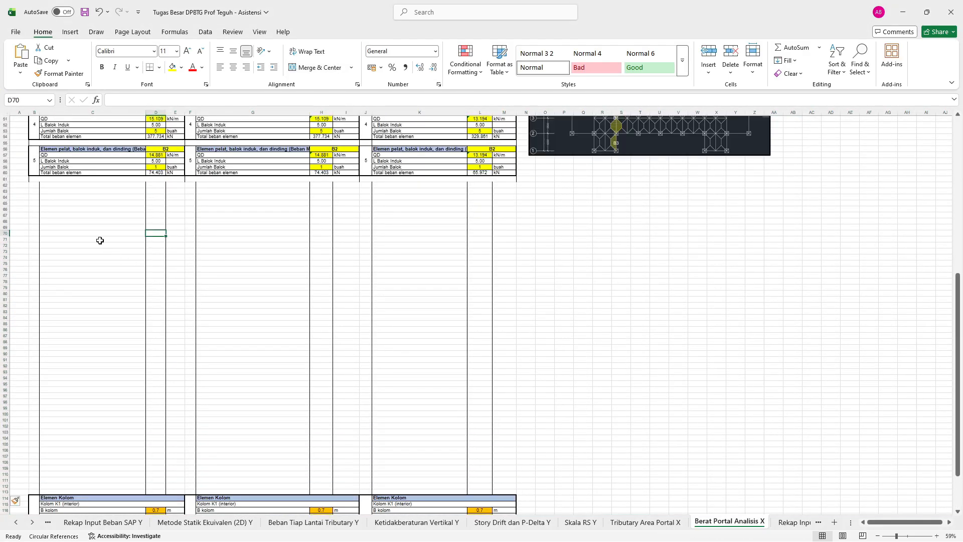
pyautogui.scroll(1, 47, 181)
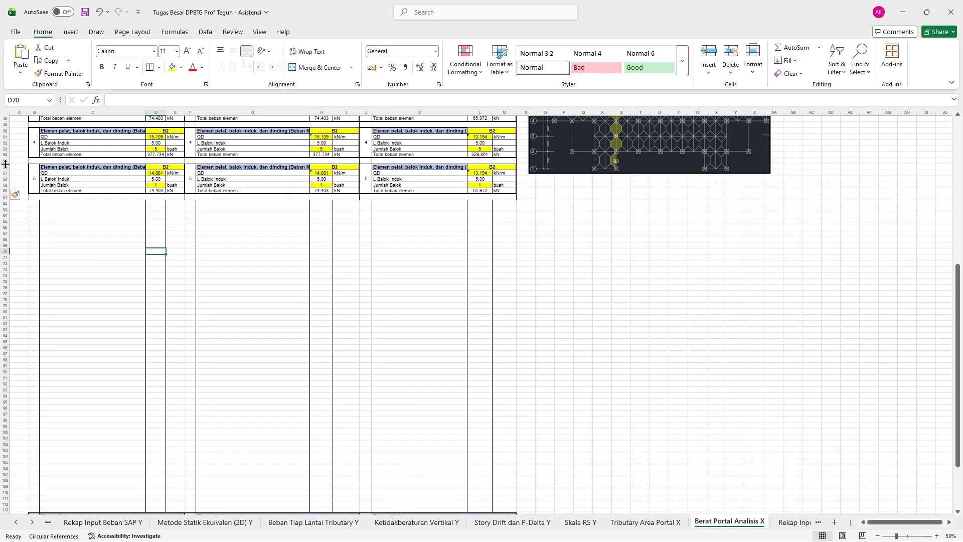
# Copy the block 5 rows 55 to 61 to row 62 and number the new Lantai 1 block 6.
pyautogui.moveTo(3, 161); pyautogui.dragTo(282, 196)
pyautogui.hotkey('ctrl', 'c')
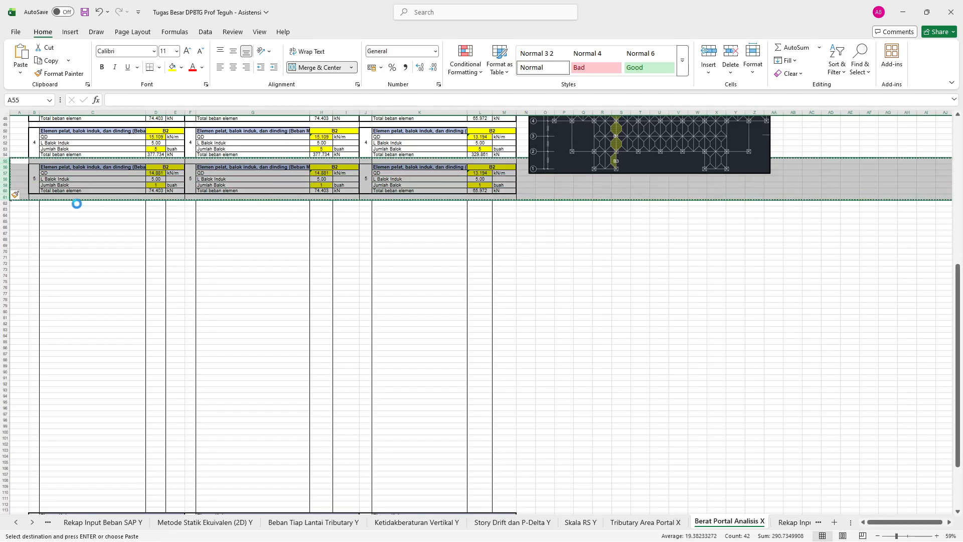
pyautogui.click(21, 202)
pyautogui.hotkey('ctrl', 'v')
pyautogui.click(36, 218)
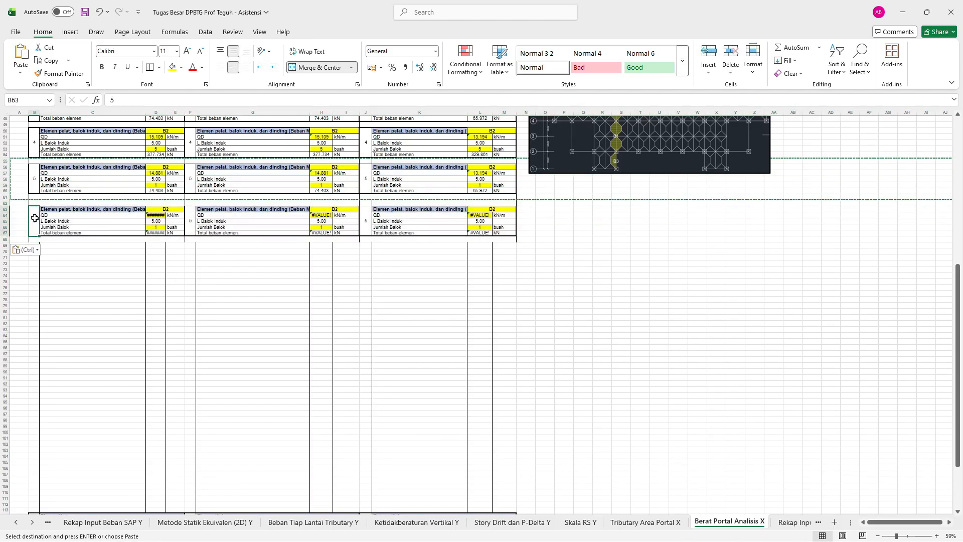
pyautogui.write('6')
pyautogui.click(193, 269)
pyautogui.rightClick(172, 244)
pyautogui.keyDown('ctrl'); pyautogui.scroll(1, 172, 244); pyautogui.keyUp('ctrl')
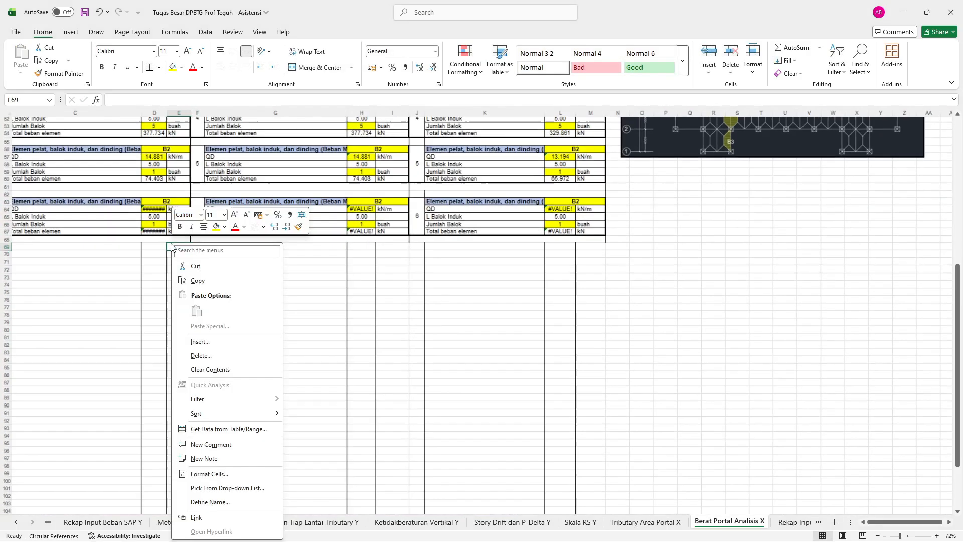
pyautogui.press('Escape')
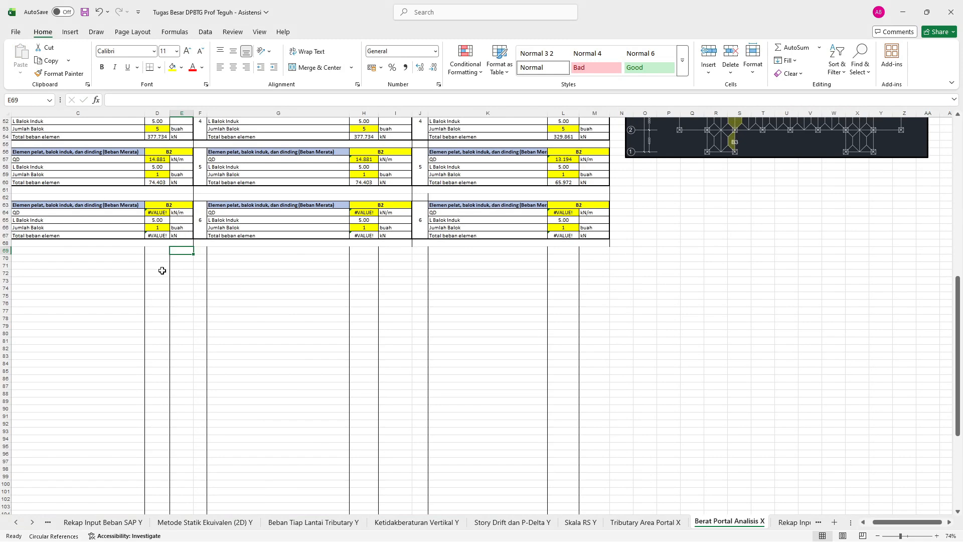
pyautogui.hscroll(-2, 162, 271)
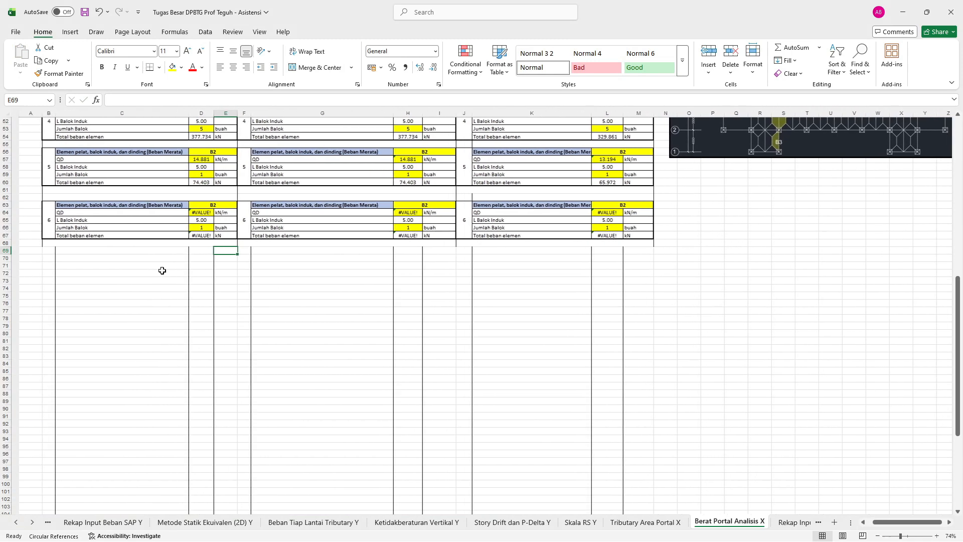
# Delete the L Balok Induk row (row 65) from block 6.
pyautogui.click(3, 220)
pyautogui.rightClick(3, 220)
pyautogui.click(40, 322)
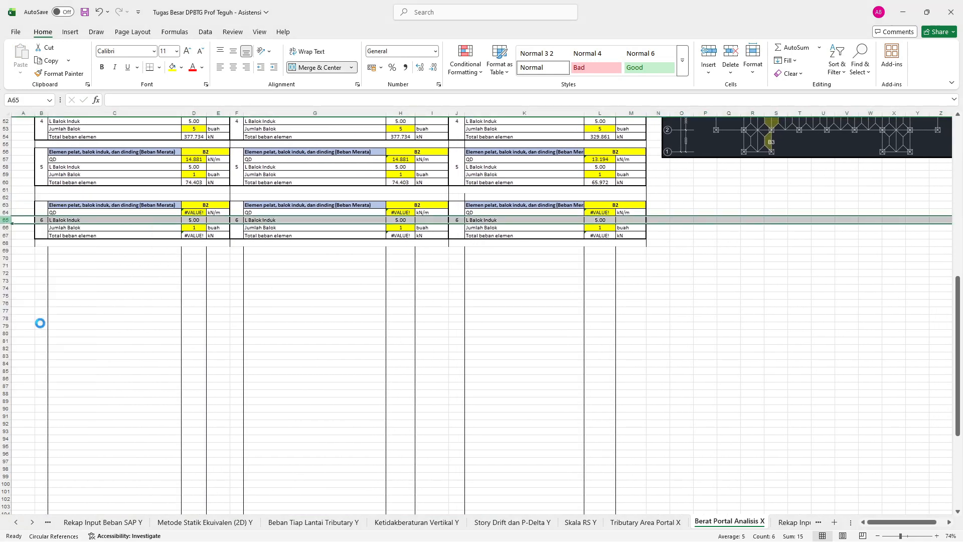
pyautogui.click(68, 213)
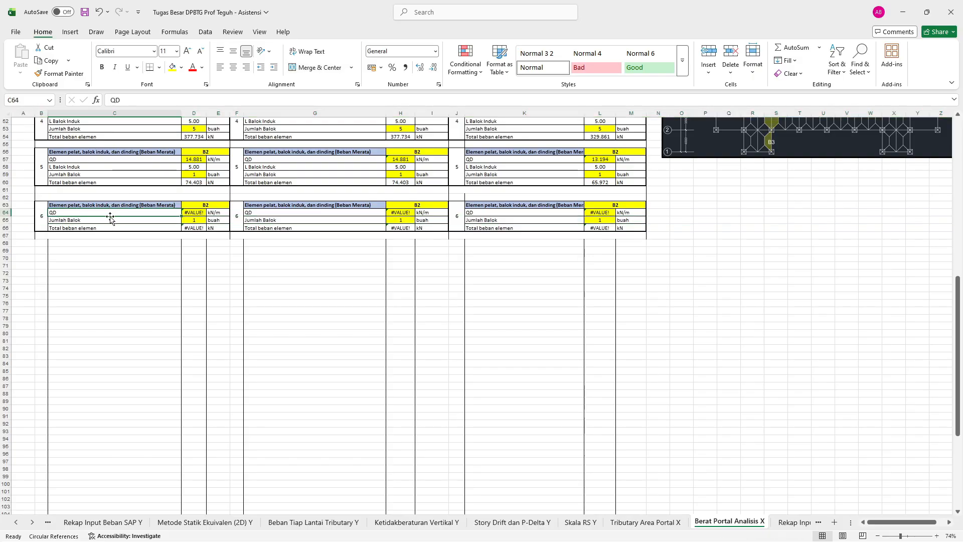
# Relabel QD as PD in block 6 for the Lantai 1, Lantai 2-4 and Lantai ATAP tables.
pyautogui.write('PD')
pyautogui.click(272, 288)
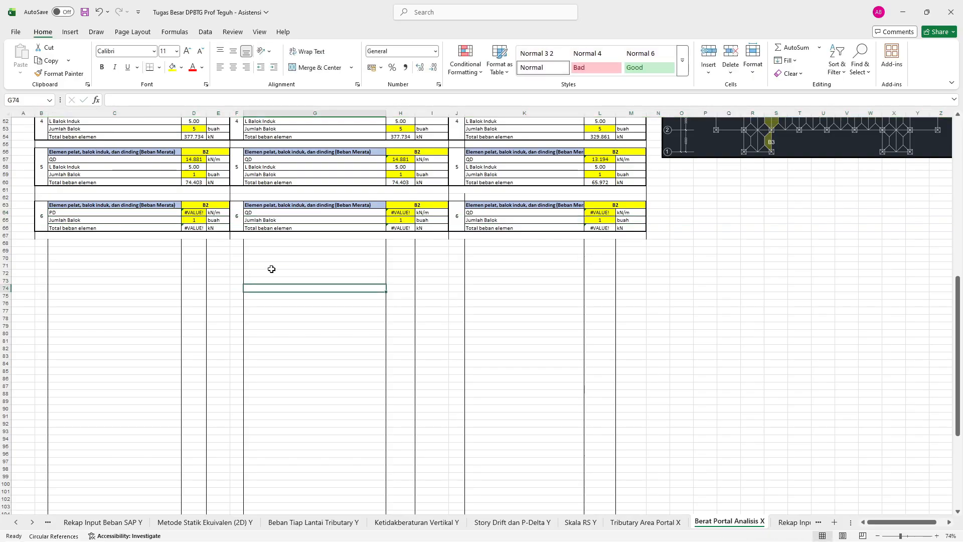
pyautogui.write('PD')
pyautogui.press('Return')
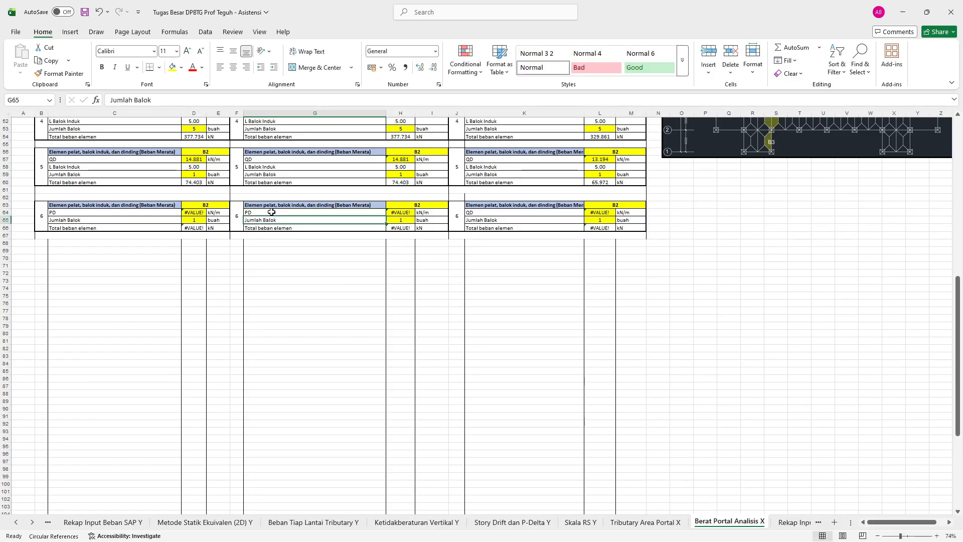
pyautogui.click(503, 214)
pyautogui.write('PD')
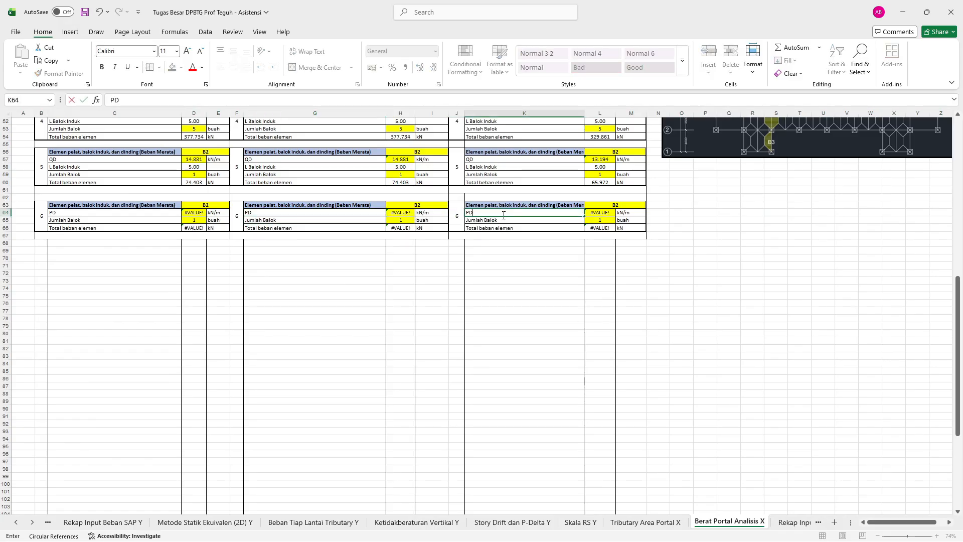
pyautogui.press('Return')
# Delete the extra blank row 62 between block 5 and block 6.
pyautogui.scroll(2, 521, 192)
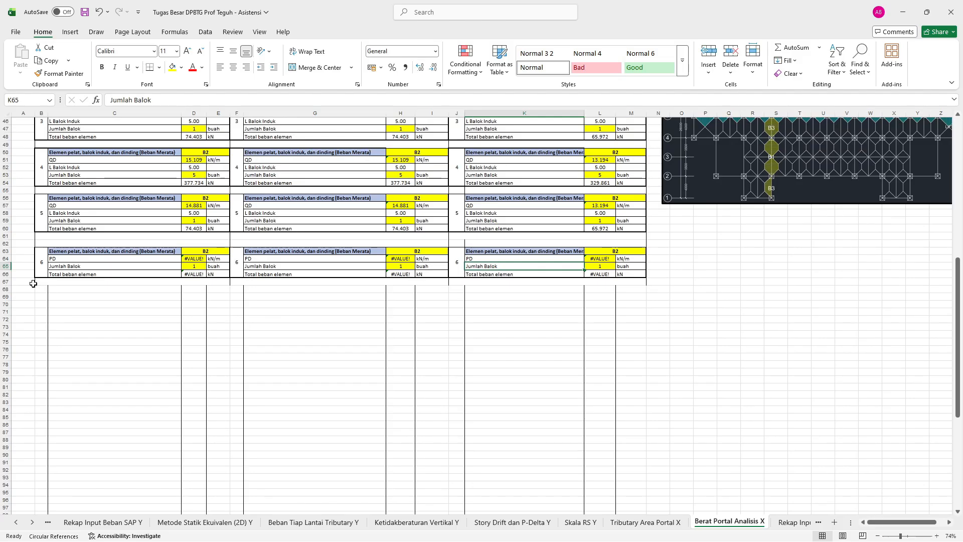
pyautogui.rightClick(2, 244)
pyautogui.click(60, 358)
pyautogui.click(152, 297)
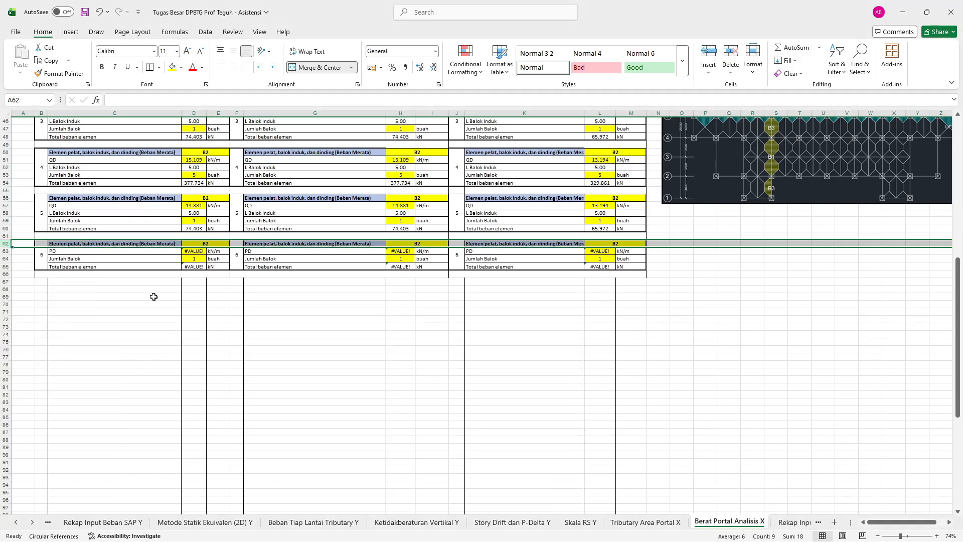
# Copy the block 6 rows 62 to 66 to row 67 and widen column A.
pyautogui.moveTo(2, 244); pyautogui.dragTo(6, 274)
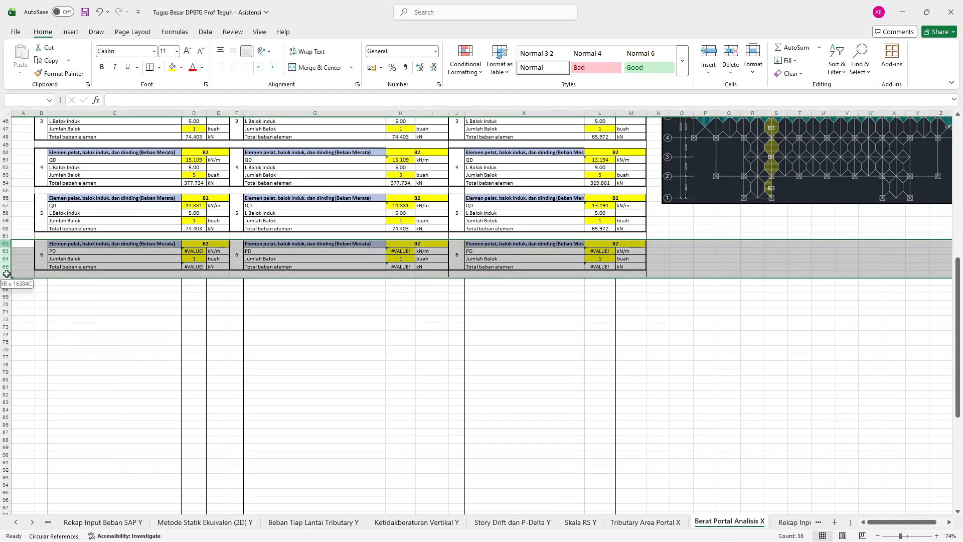
pyautogui.click(27, 284)
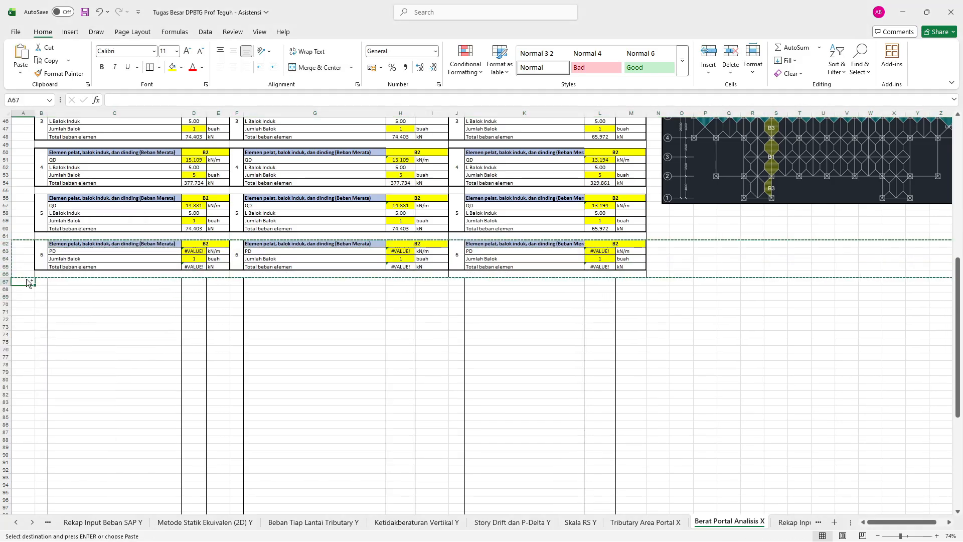
pyautogui.hotkey('ctrl', 'v')
pyautogui.click(53, 327)
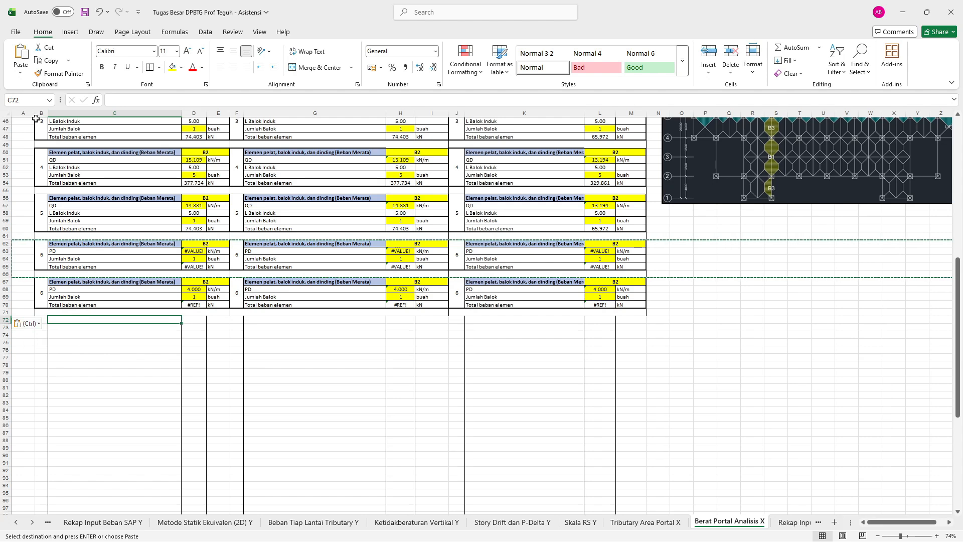
pyautogui.moveTo(35, 113); pyautogui.dragTo(84, 114)
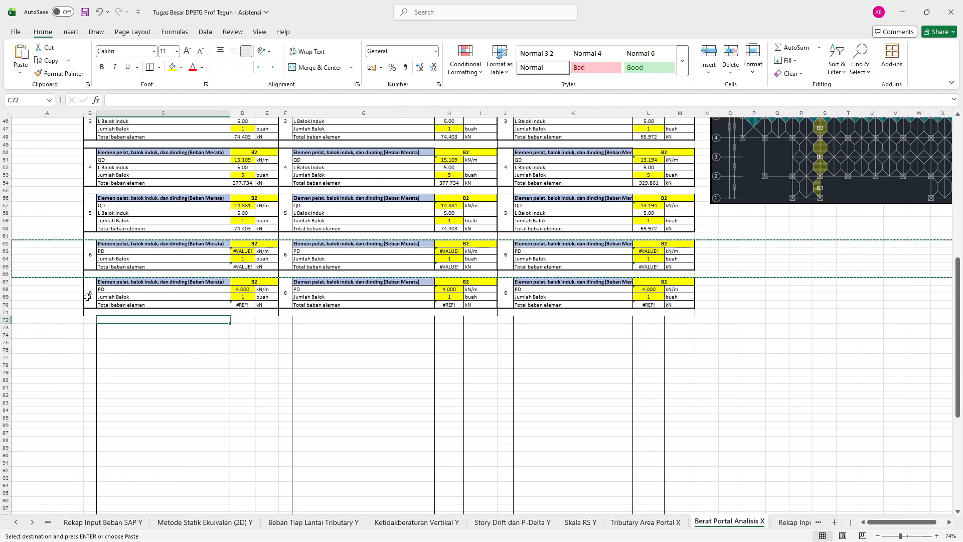
# Paste the copied block 6 rows again at rows 72, 77, 82 and 87.
pyautogui.click(73, 320)
pyautogui.hotkey('ctrl', 'v')
pyautogui.click(77, 358)
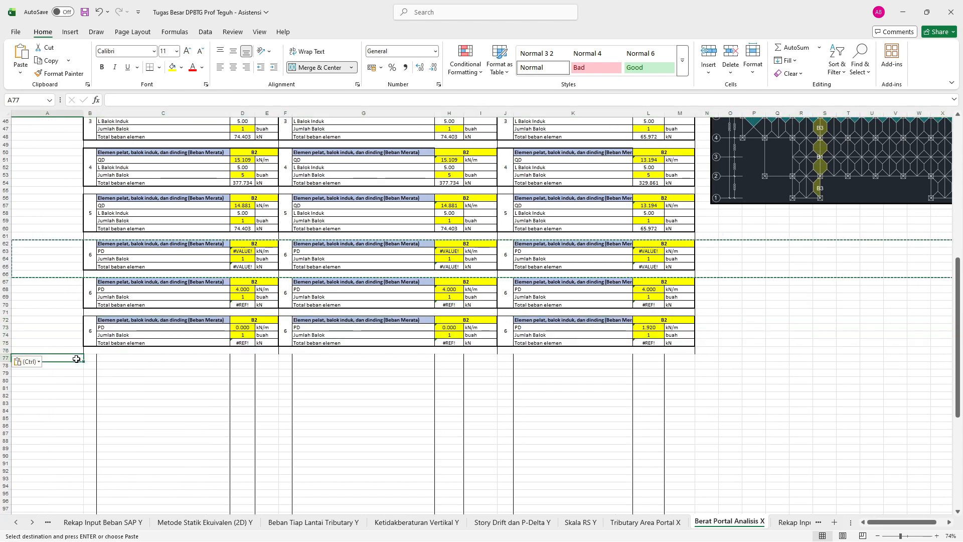
pyautogui.hotkey('ctrl', 'v')
pyautogui.click(75, 399)
pyautogui.hotkey('ctrl', 'v')
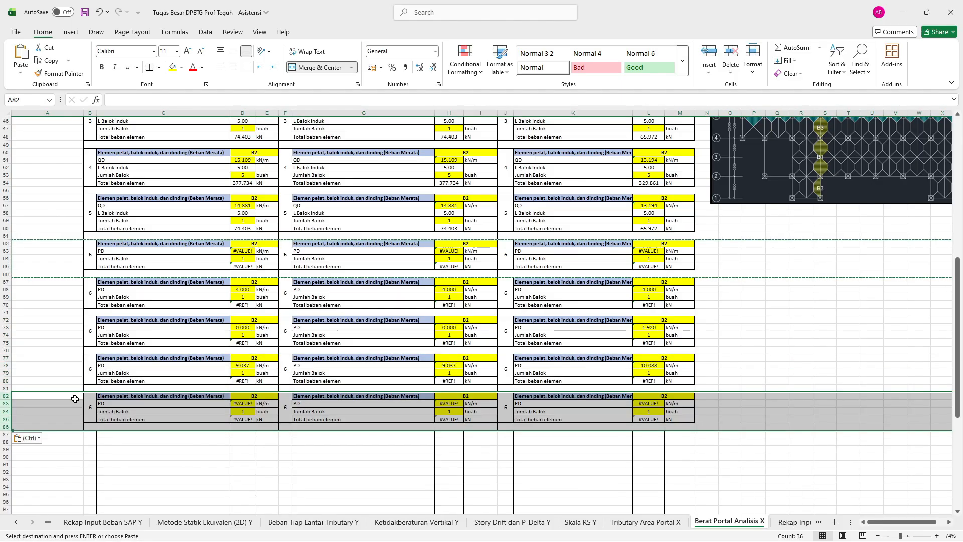
pyautogui.click(72, 438)
pyautogui.hotkey('ctrl', 'v')
# Paste three more copies of the block 6 rows at rows 92, 97 and 102.
pyautogui.scroll(-4, 85, 387)
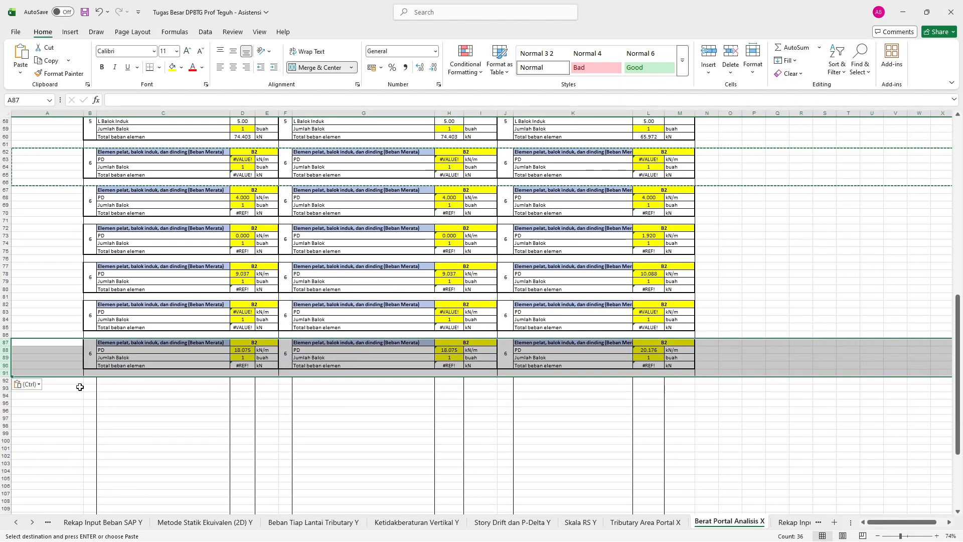
pyautogui.click(78, 382)
pyautogui.hotkey('ctrl', 'v')
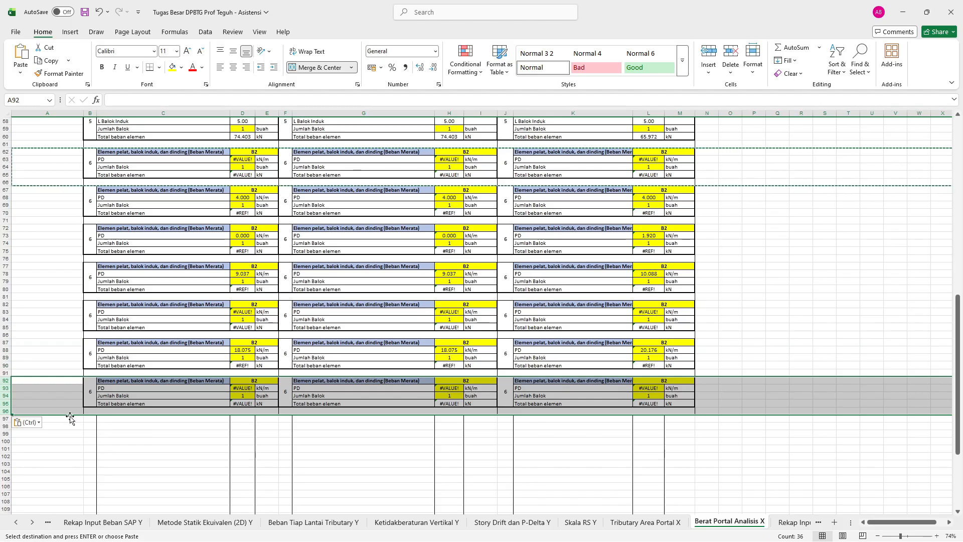
pyautogui.click(70, 418)
pyautogui.hotkey('ctrl', 'v')
pyautogui.click(70, 455)
pyautogui.hotkey('ctrl', 'v')
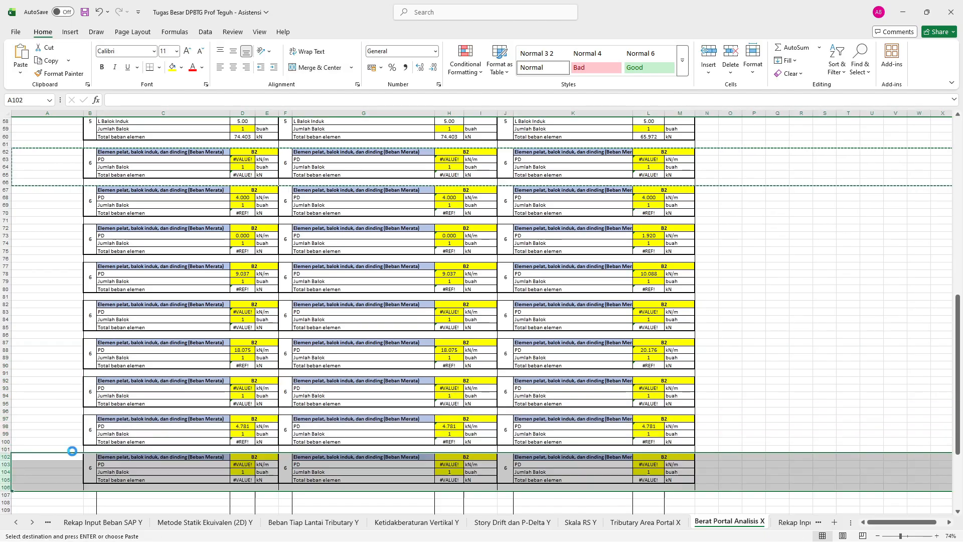
# Delete the leftover blank rows 107 to 111 above the Elemen Kolom tables.
pyautogui.scroll(-8, 141, 279)
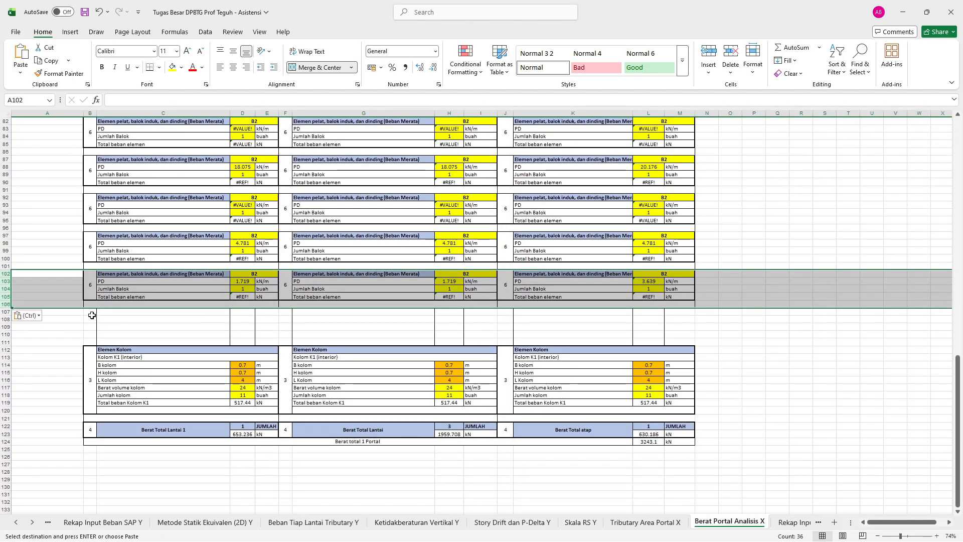
pyautogui.click(92, 315)
pyautogui.moveTo(2, 312); pyautogui.dragTo(13, 343)
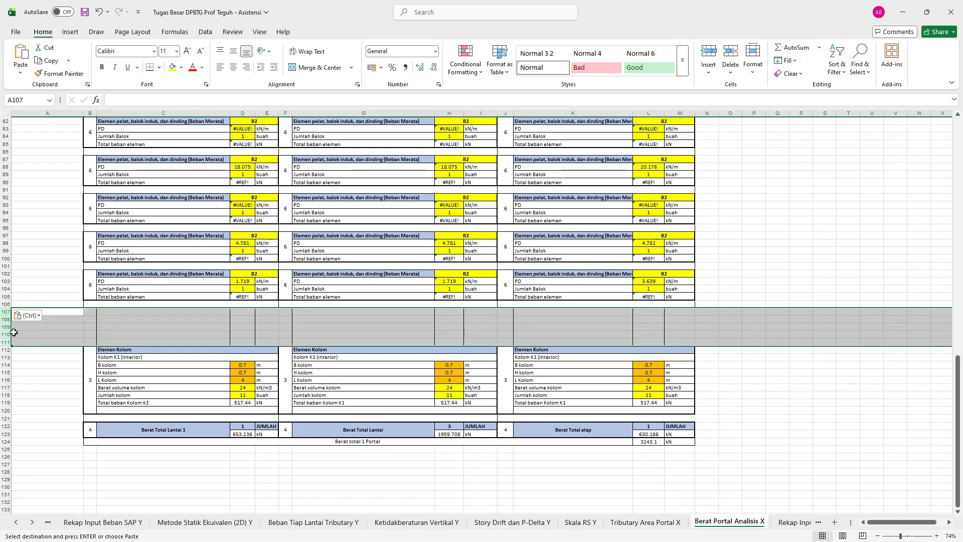
pyautogui.rightClick(3, 331)
pyautogui.click(30, 442)
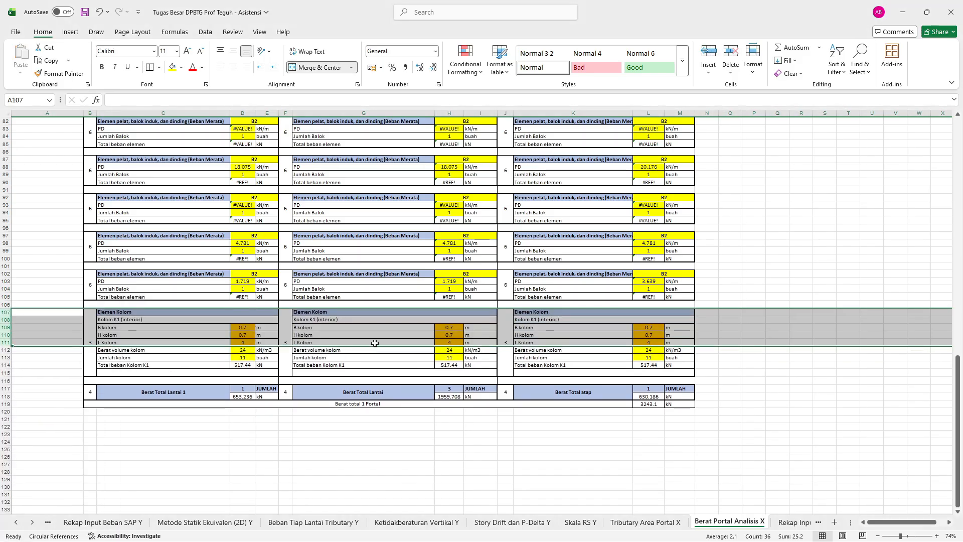
# Number the Lantai 1 block copies starting at rows 67, 72, 77 and 82 as 7, 8, 9 and 10.
pyautogui.scroll(7, 380, 330)
pyautogui.scroll(12, 380, 330)
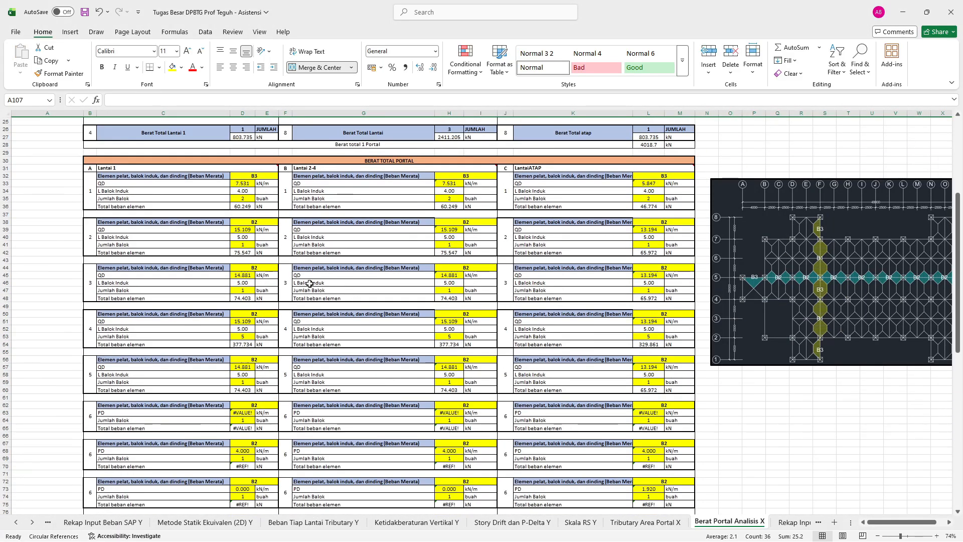
pyautogui.scroll(-3, 309, 284)
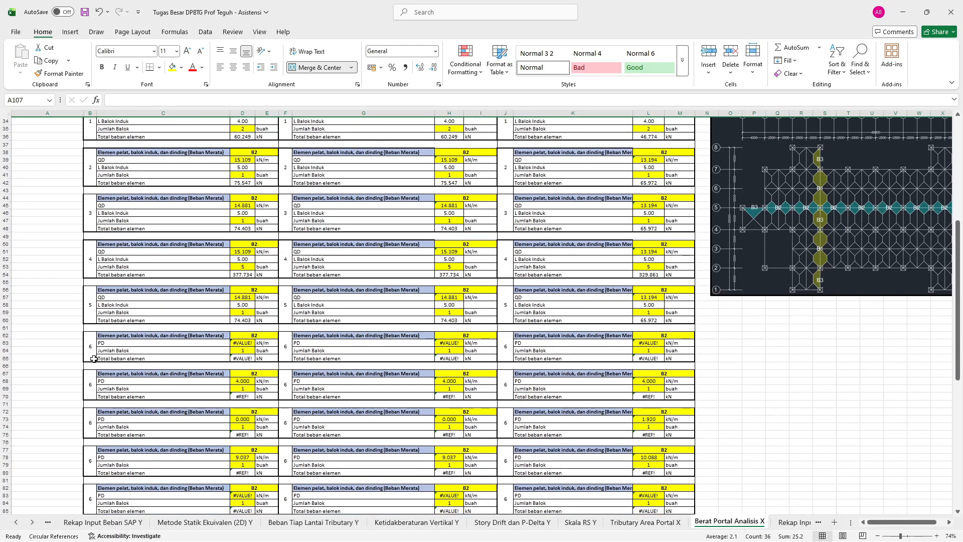
pyautogui.click(90, 386)
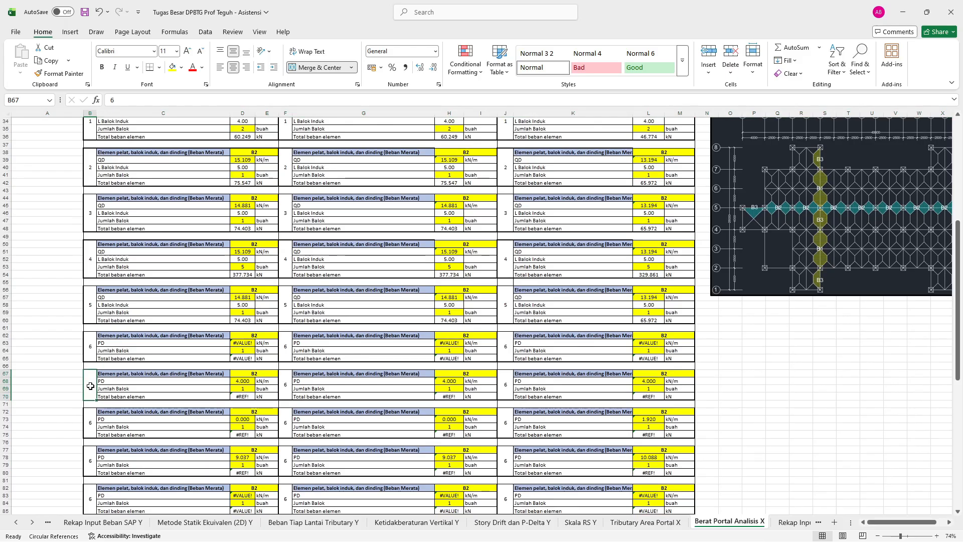
pyautogui.write('7')
pyautogui.press('Return')
pyautogui.press('Return')
pyautogui.write('8')
pyautogui.press('Return')
pyautogui.press('Return')
pyautogui.write('9')
pyautogui.press('Return')
pyautogui.press('Return')
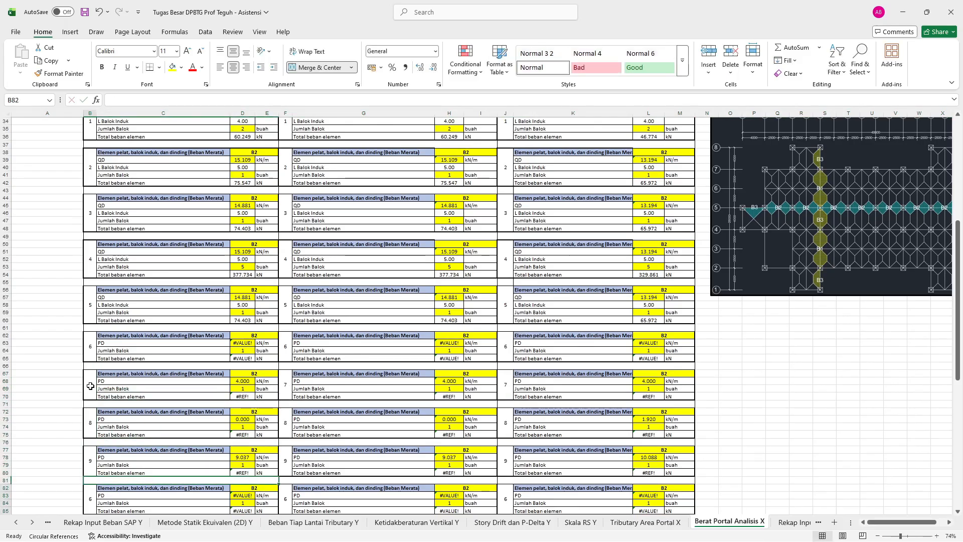
pyautogui.write('10')
pyautogui.press('Return')
pyautogui.press('Return')
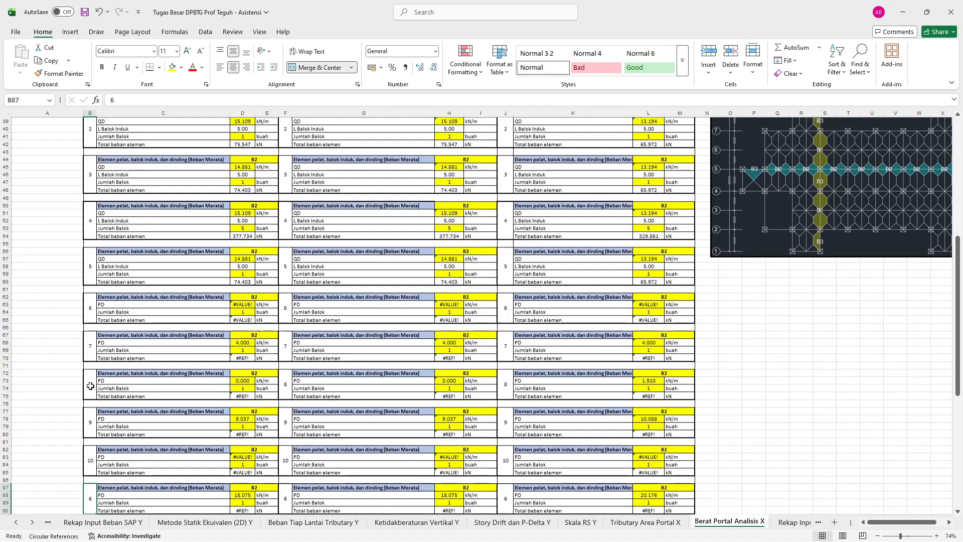
# Number the Lantai 1 block copies starting at rows 87, 92, 97 and 102 as 11, 12, 13 and 14.
pyautogui.write('11')
pyautogui.press('Return')
pyautogui.press('Return')
pyautogui.write('12')
pyautogui.press('Return')
pyautogui.press('Return')
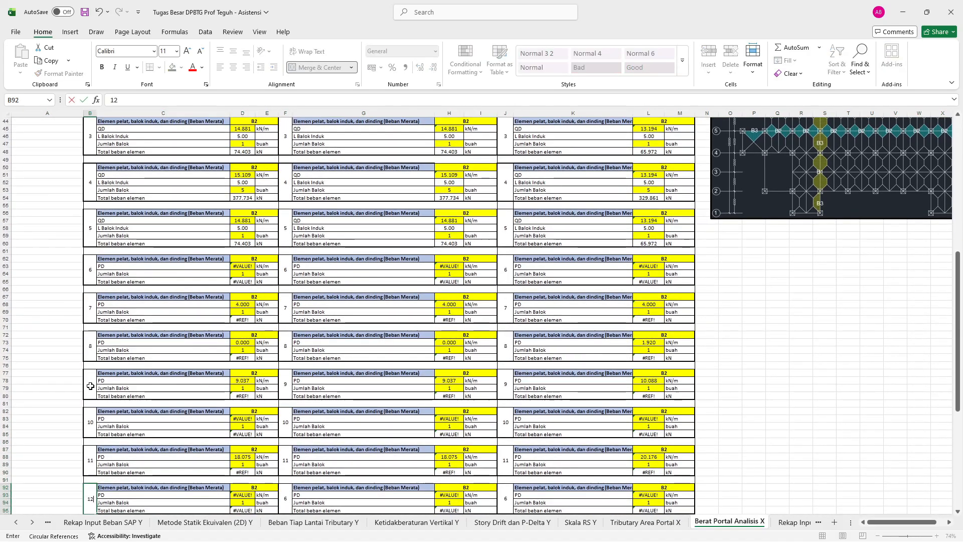
pyautogui.press('Return')
pyautogui.write('13')
pyautogui.press('Return')
pyautogui.press('Return')
pyautogui.press('Return')
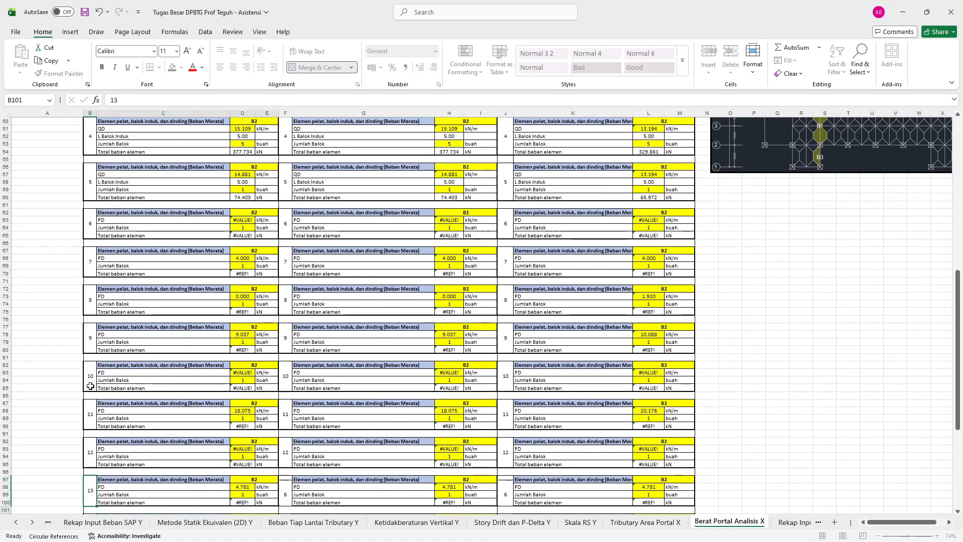
pyautogui.press('Up')
pyautogui.write('14')
pyautogui.press('Return')
pyautogui.press('Return')
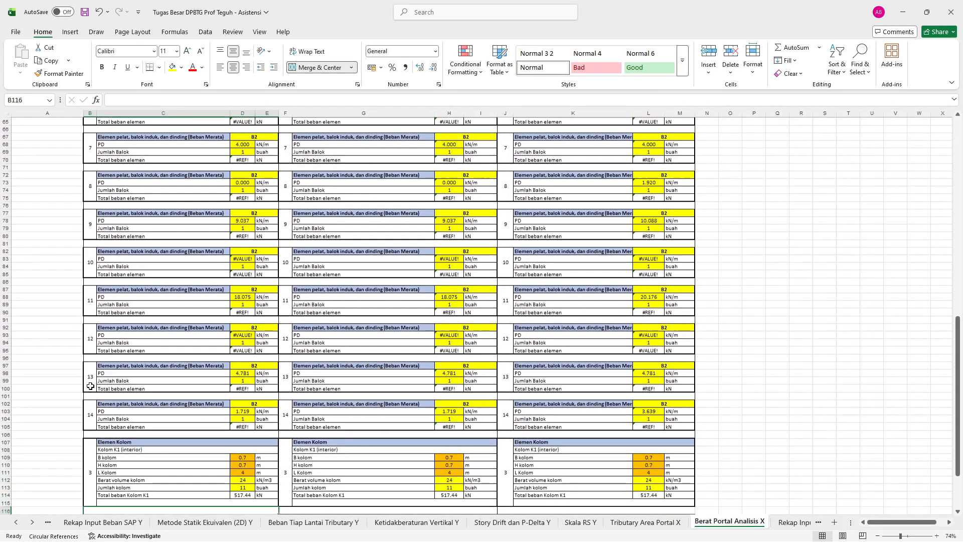
# Number the Lantai 1 Elemen Kolom table 15 and the Berat Total Lantai 1 row 16.
pyautogui.write('15')
pyautogui.press('Return')
pyautogui.press('Return')
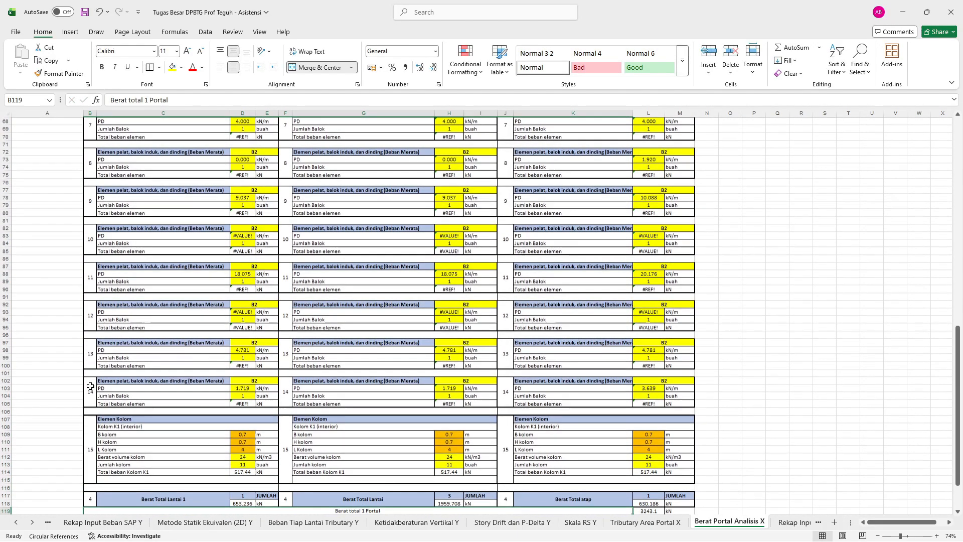
pyautogui.press('Up')
# Examine the point-load beam tables on the Tributary Area Portal X sheet to find the beam codes from B3 (A) onward.
pyautogui.scroll(5, 217, 224)
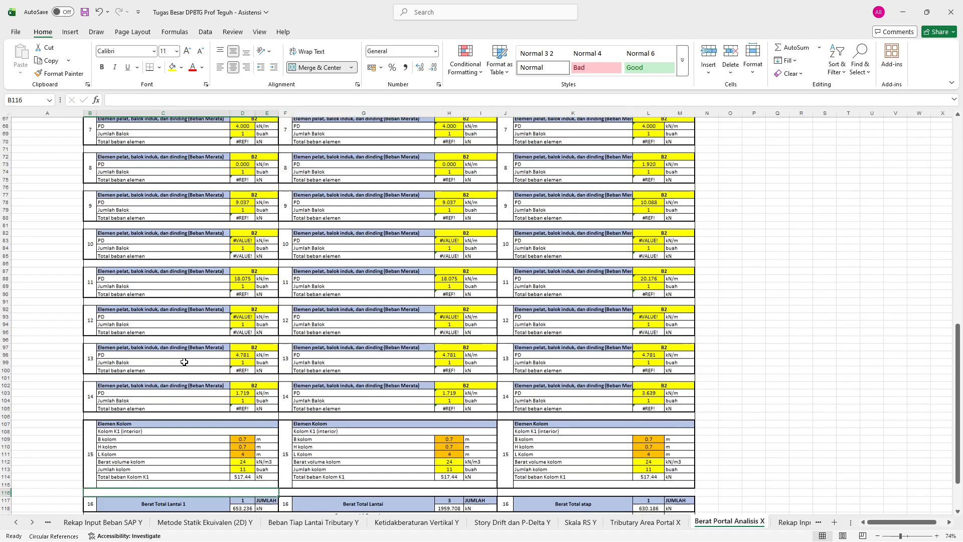
pyautogui.scroll(3, 216, 224)
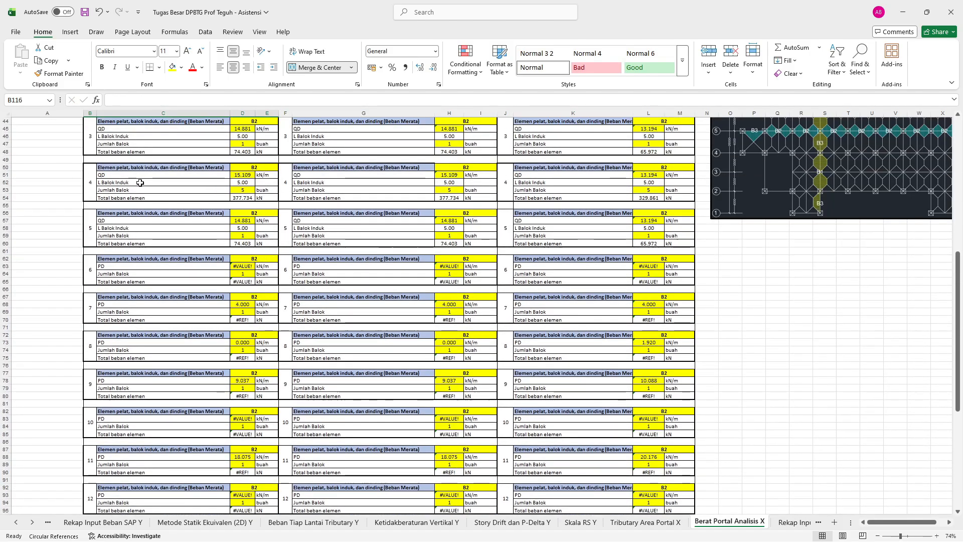
pyautogui.click(167, 265)
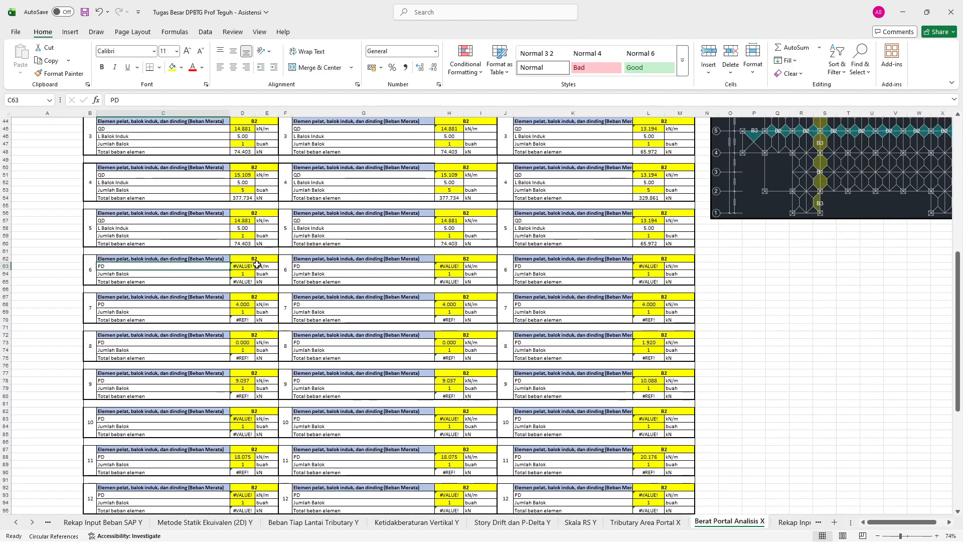
pyautogui.keyDown('ctrl'); pyautogui.scroll(6, 257, 265); pyautogui.keyUp('ctrl')
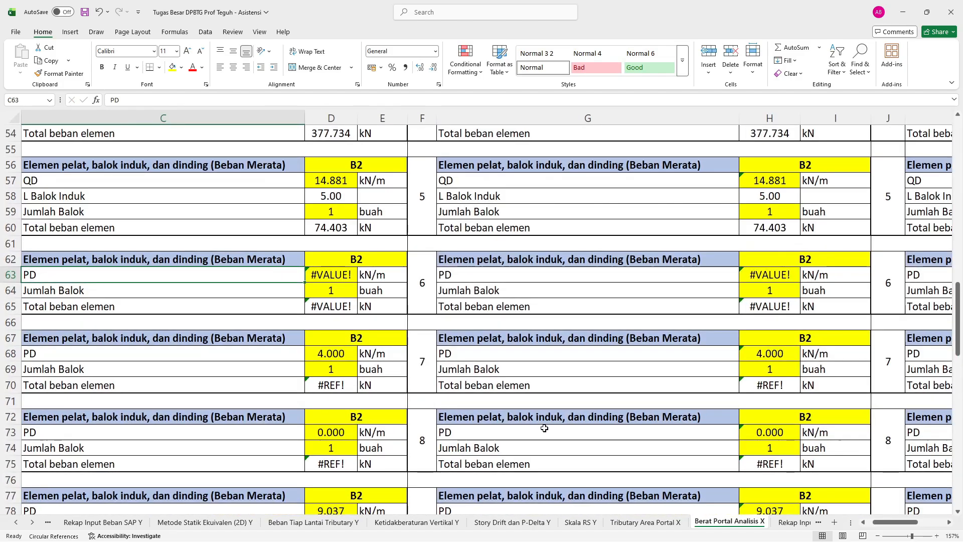
pyautogui.click(671, 523)
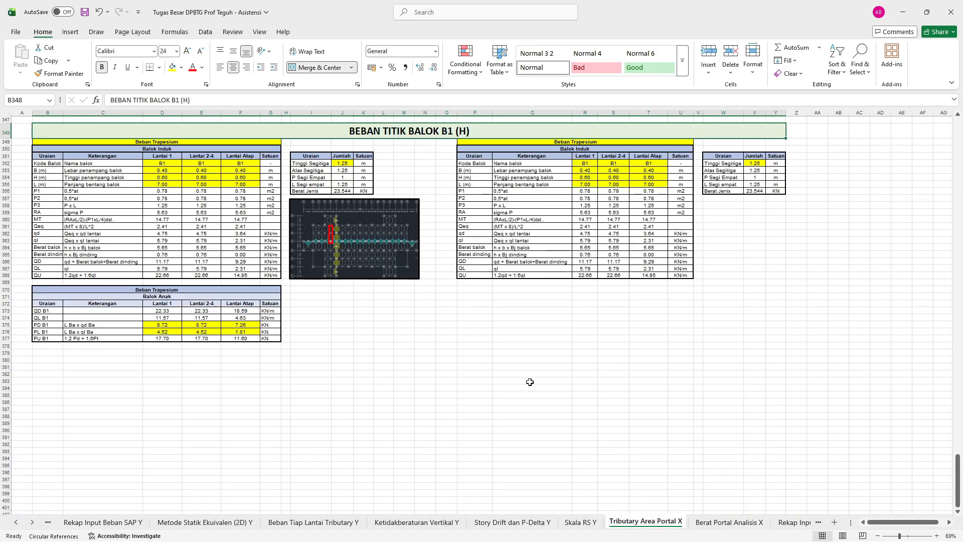
pyautogui.scroll(20, 539, 354)
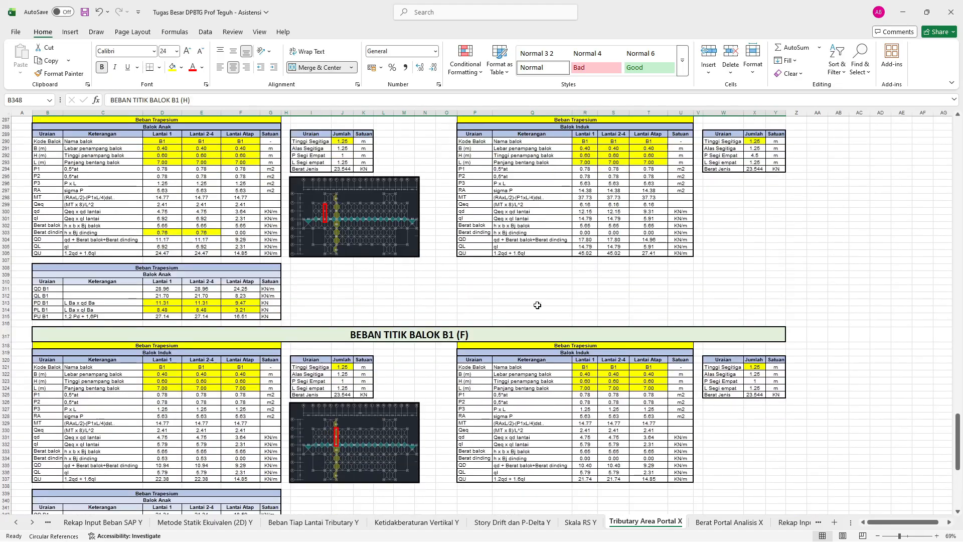
pyautogui.scroll(15, 492, 313)
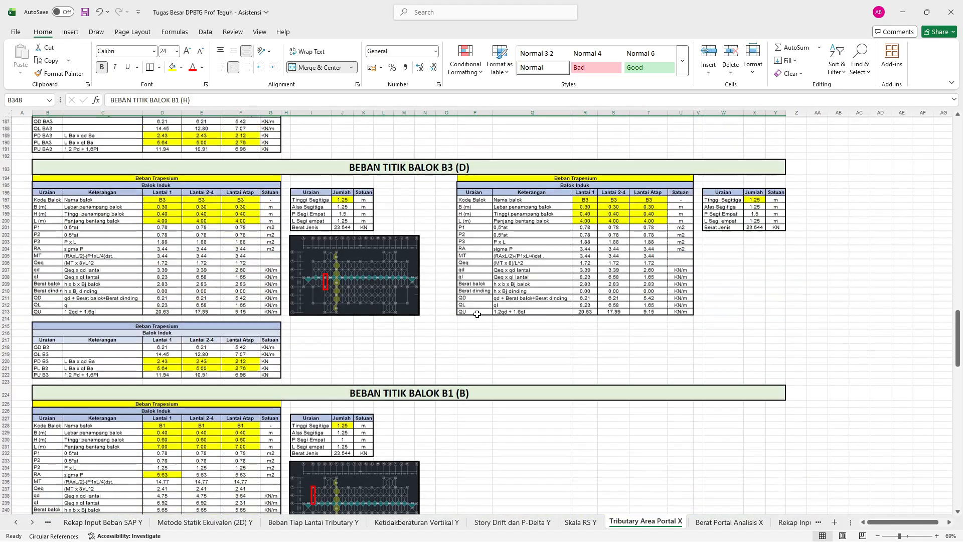
pyautogui.scroll(15, 477, 314)
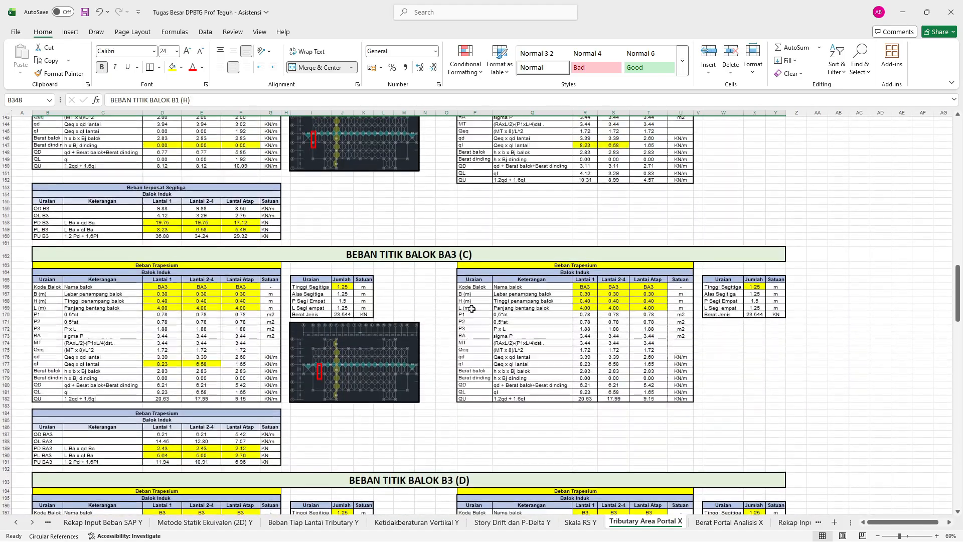
pyautogui.scroll(12, 428, 152)
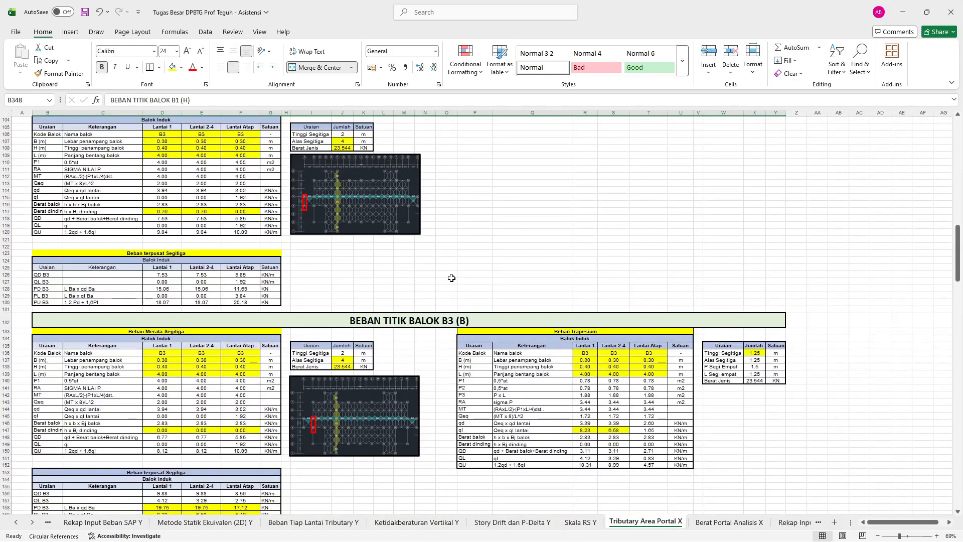
pyautogui.scroll(5, 450, 282)
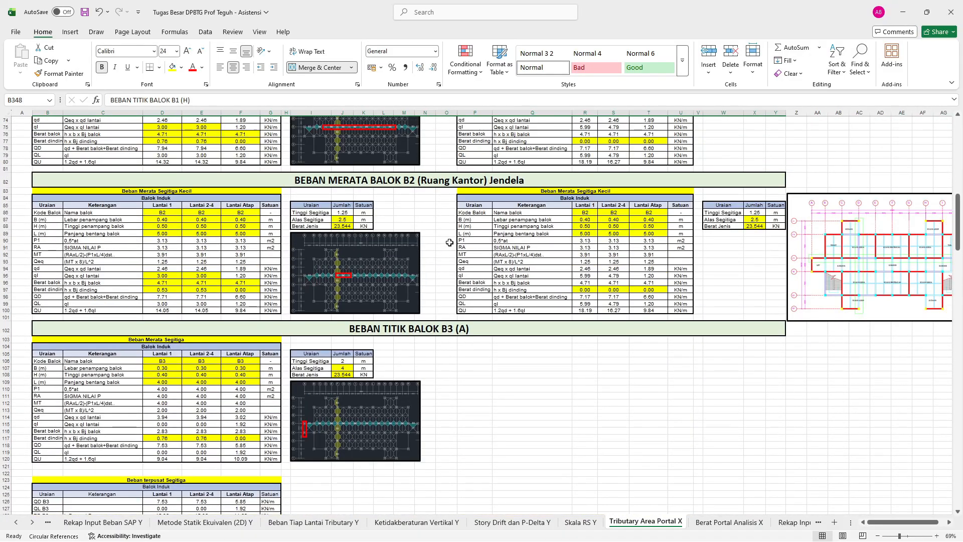
pyautogui.scroll(-14, 416, 210)
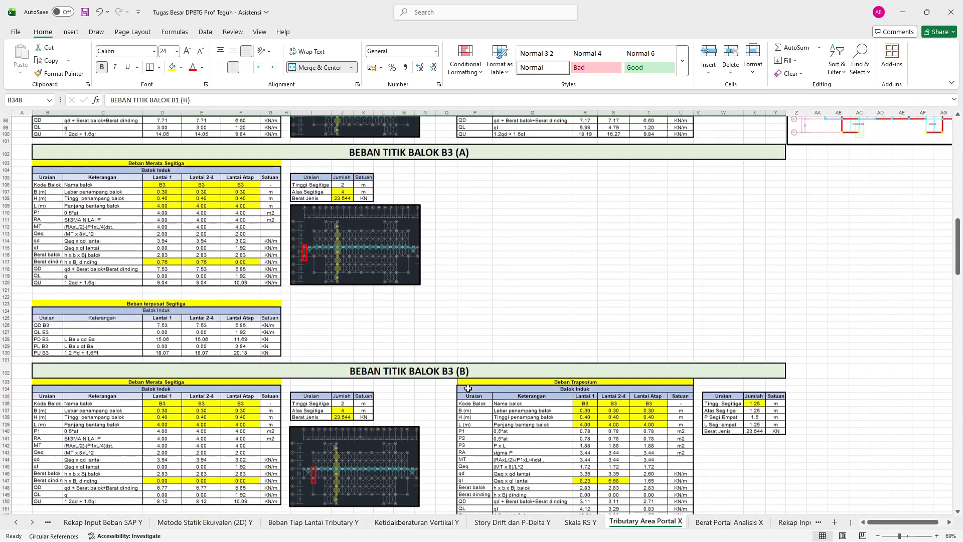
pyautogui.scroll(-1, 475, 408)
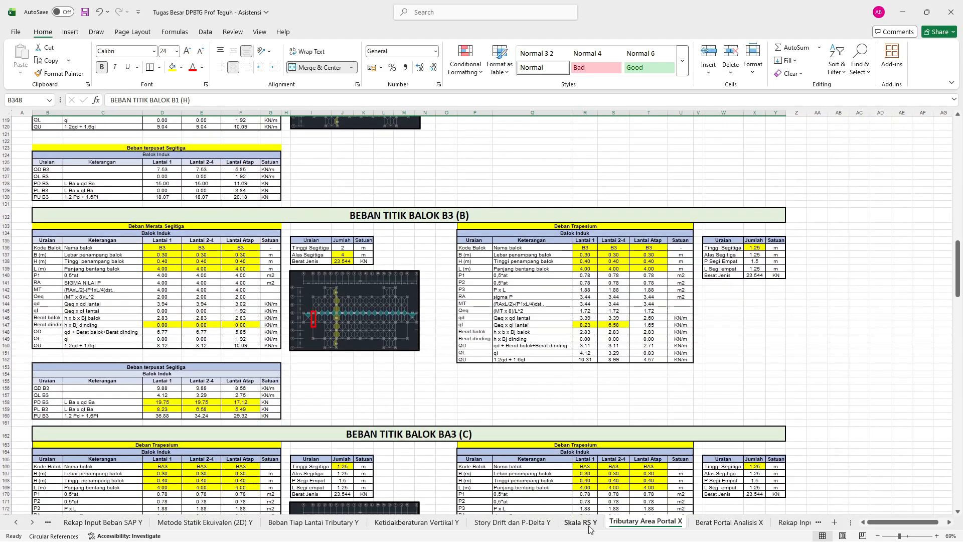
# On the Berat Portal Analisis X sheet, set the beam code of Lantai 1 block 6 (row 62) to B3.
pyautogui.click(738, 524)
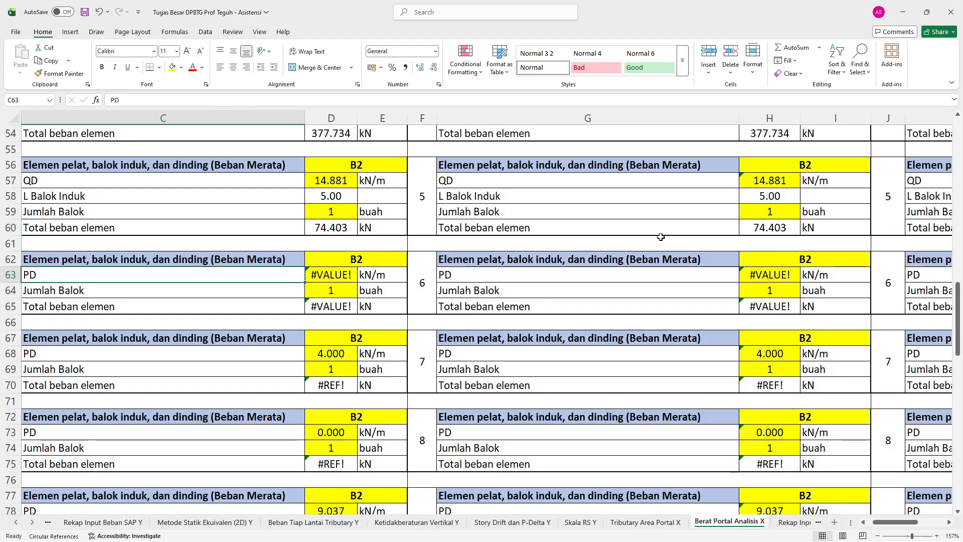
pyautogui.scroll(-1, 426, 241)
pyautogui.hscroll(-1, 427, 241)
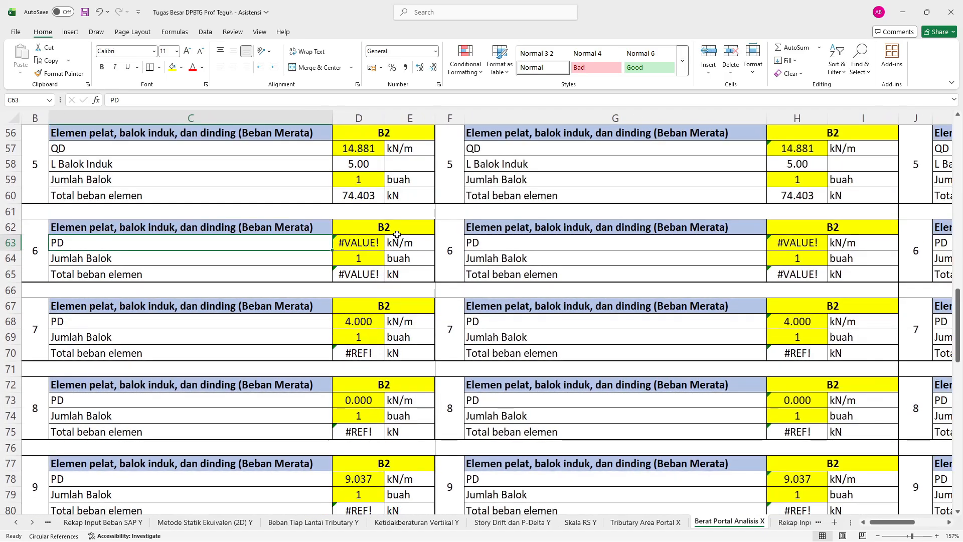
pyautogui.click(398, 234)
pyautogui.press('BackSpace')
pyautogui.write('3')
pyautogui.press('Return')
pyautogui.press('Return')
pyautogui.press('Return')
pyautogui.press('Return')
pyautogui.press('Return')
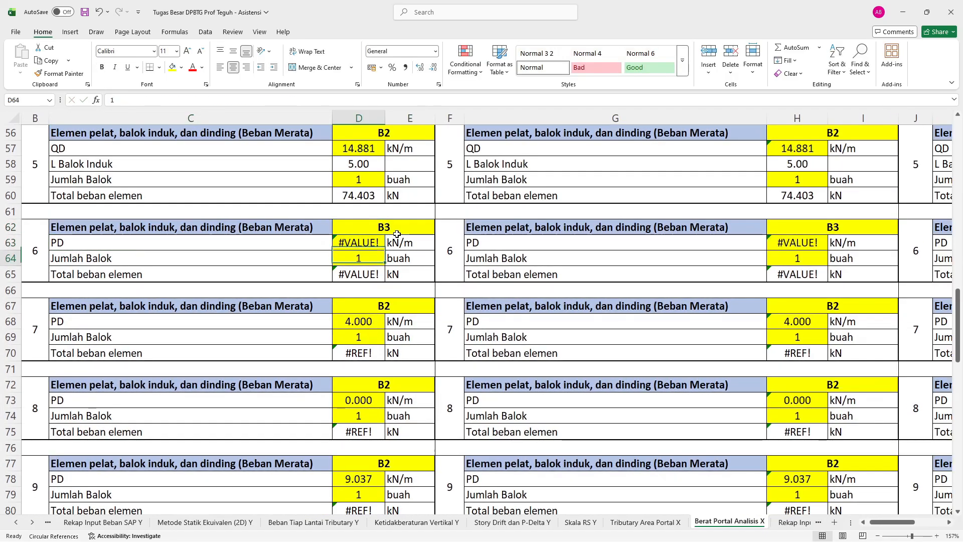
# Set the beam code of Lantai 1 block 7 (row 67) to B3 and block 8 (row 72) to BA3.
pyautogui.write('B3')
pyautogui.press('Return')
pyautogui.press('Return')
pyautogui.press('Return')
pyautogui.press('Return')
pyautogui.press('Return')
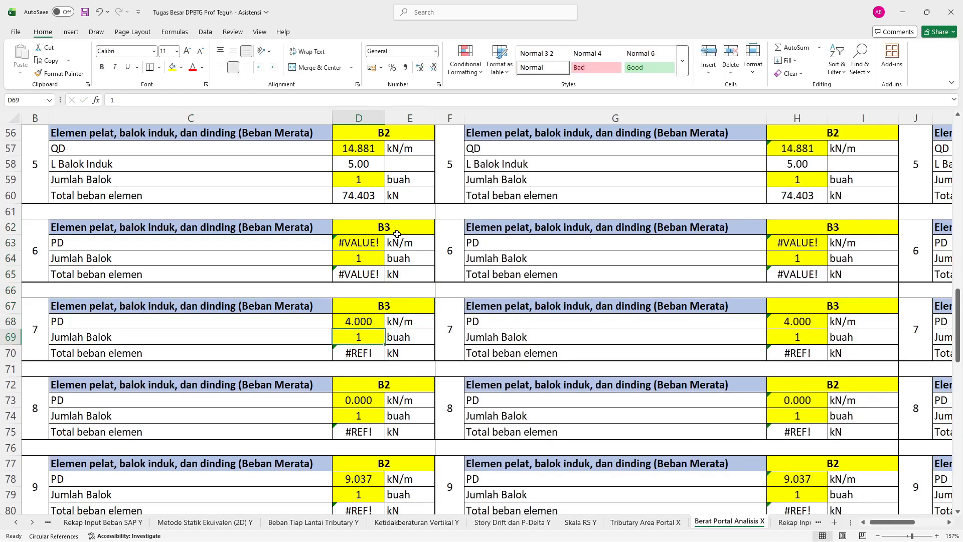
pyautogui.write('BA3')
pyautogui.press('Return')
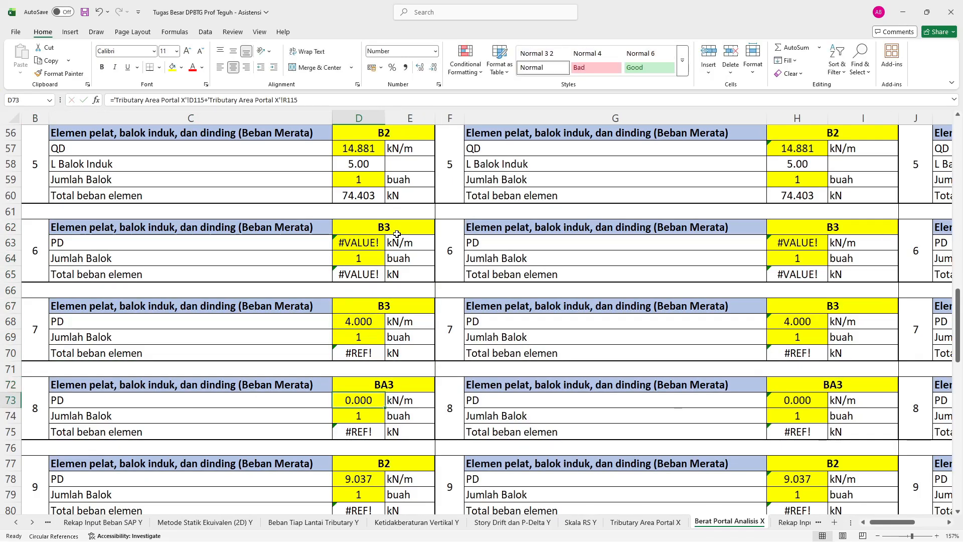
# Check the beam codes on the Tributary Area Portal X sheet and set Lantai 1 block 9 (row 77) to B3.
pyautogui.click(651, 522)
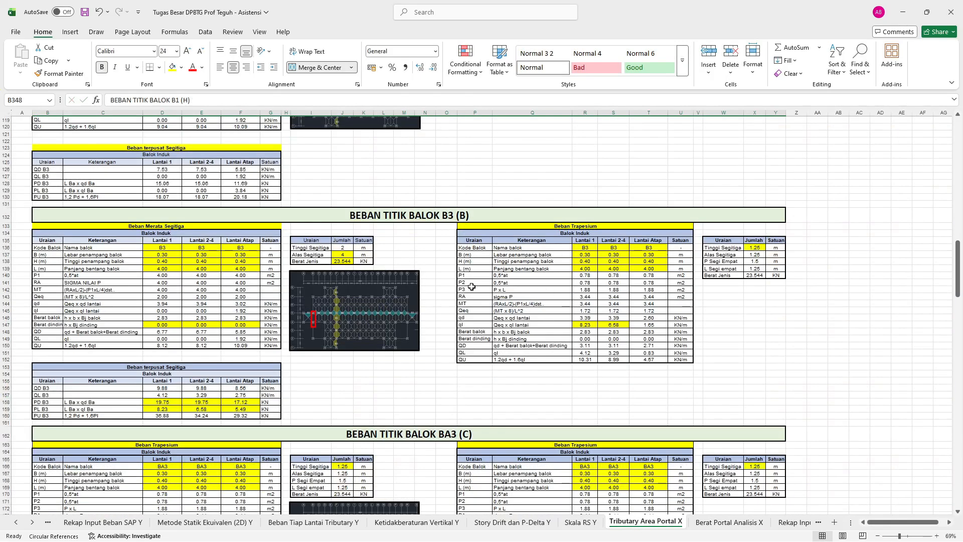
pyautogui.scroll(-15, 478, 310)
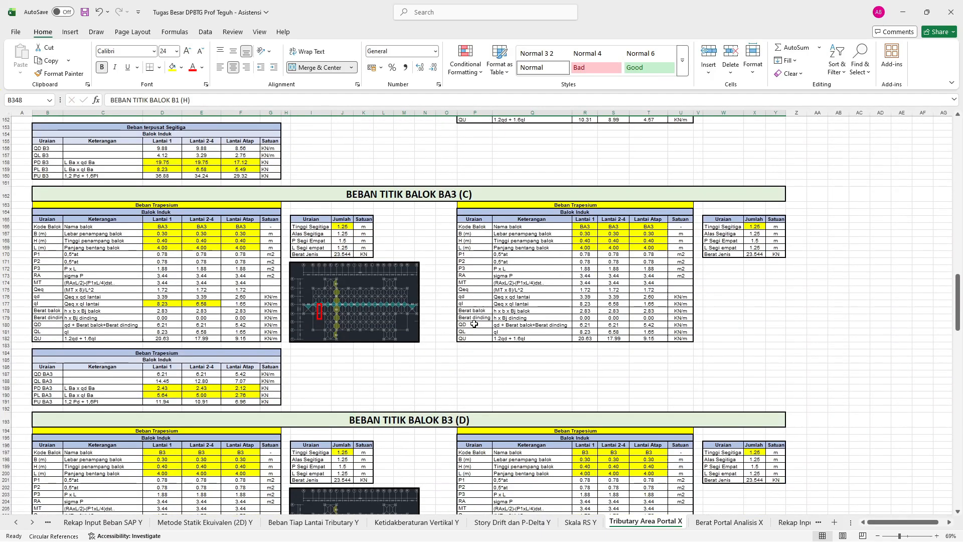
pyautogui.scroll(-14, 452, 389)
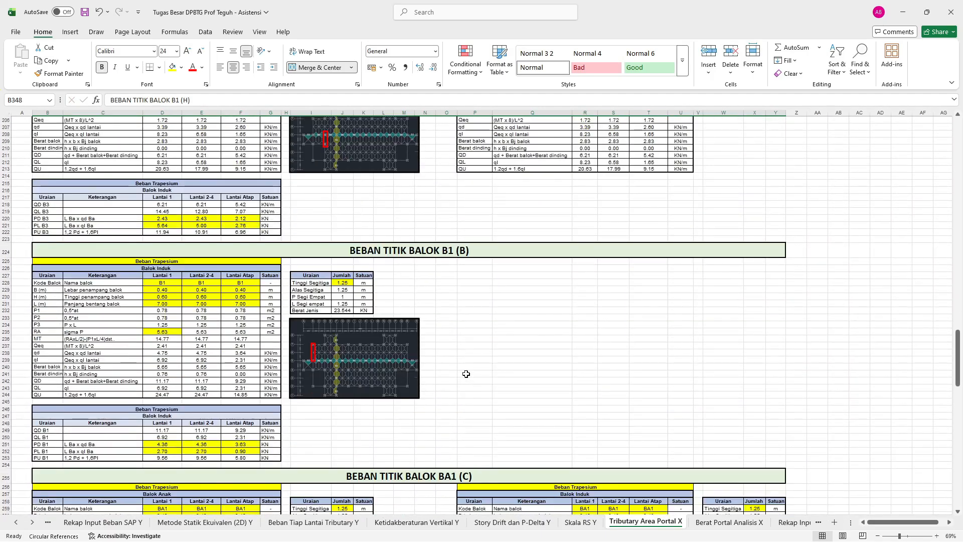
pyautogui.scroll(-1, 466, 373)
pyautogui.click(727, 521)
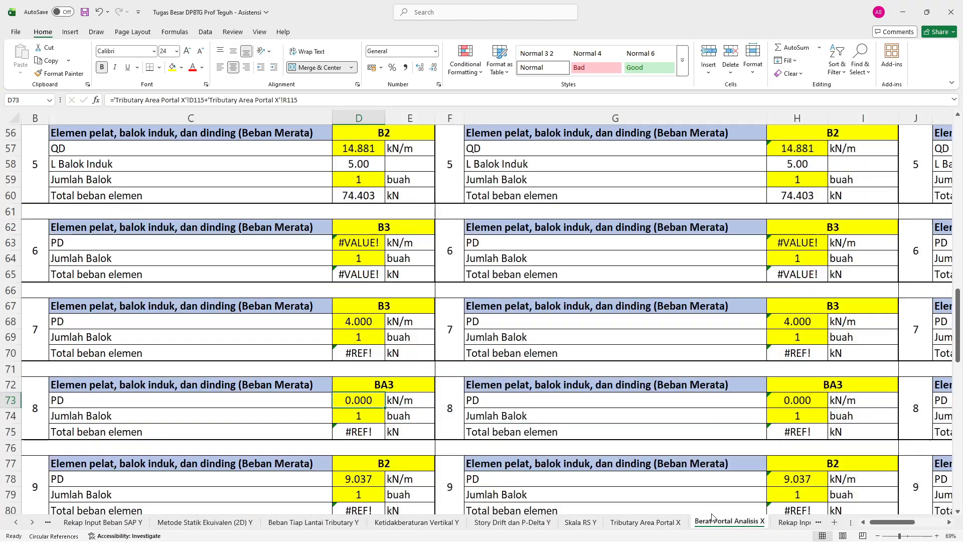
pyautogui.click(375, 387)
pyautogui.scroll(-2, 377, 381)
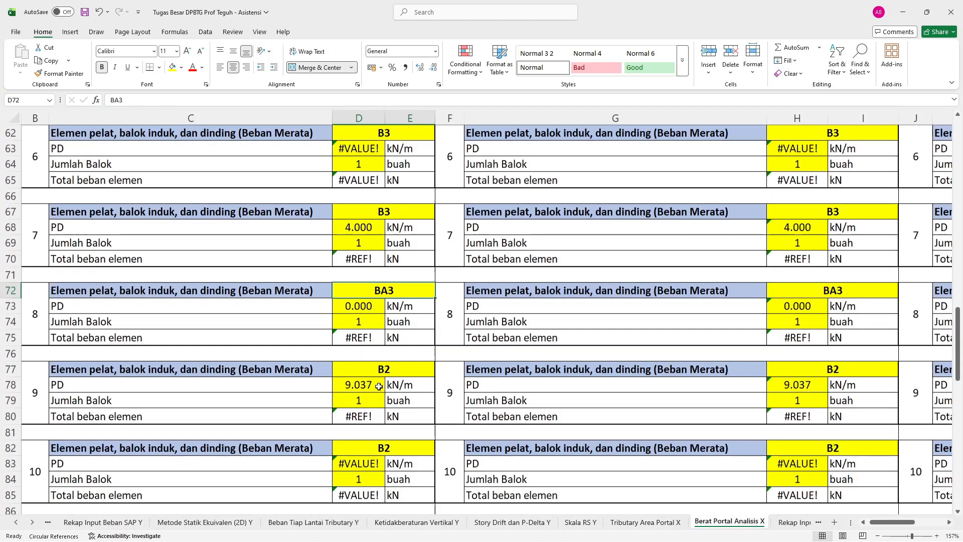
pyautogui.click(382, 370)
pyautogui.write('B3')
pyautogui.press('Return')
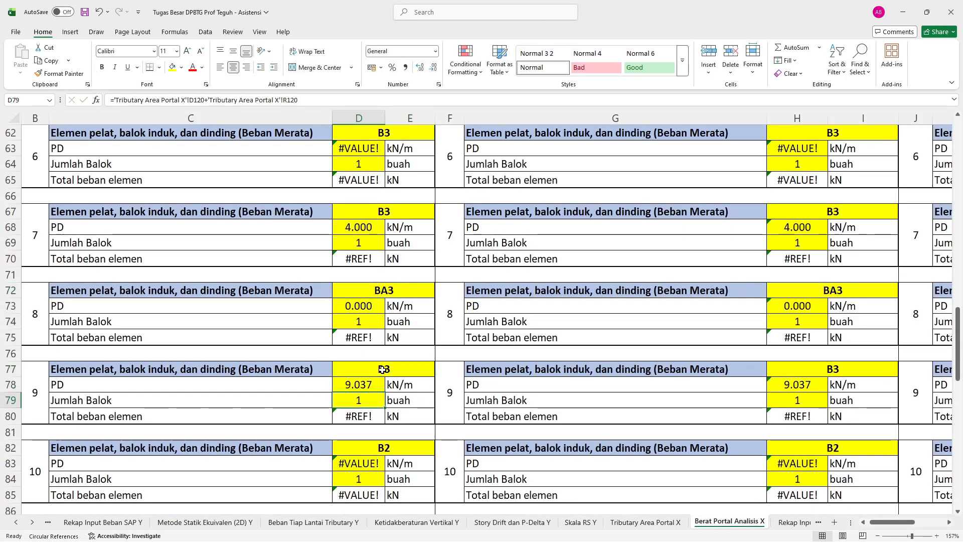
# Set the beam code of Lantai 1 block 10 (row 82) to B1 and block 11 (row 87) to BA1.
pyautogui.press('Down')
pyautogui.press('Down')
pyautogui.press('Down')
pyautogui.press('Down')
pyautogui.write('B1')
pyautogui.press('Return')
pyautogui.press('Down')
pyautogui.press('Down')
pyautogui.press('Down')
pyautogui.press('Down')
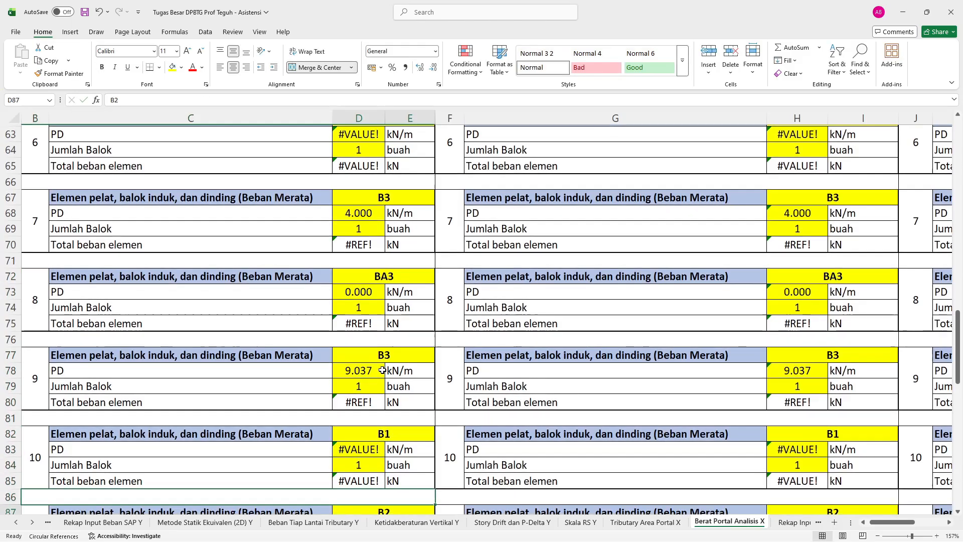
pyautogui.write('BA1')
pyautogui.press('Return')
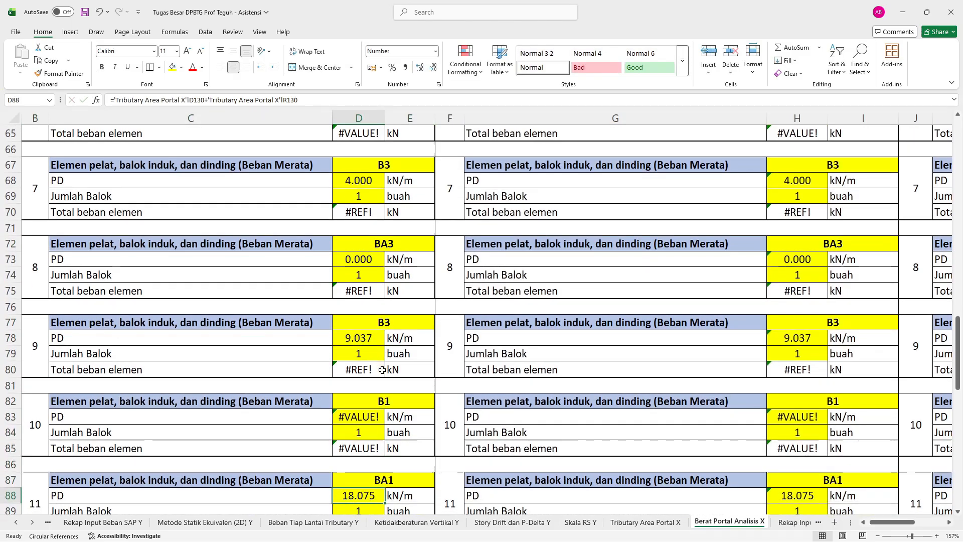
# Check the remaining beam codes on the Tributary Area Portal X sheet and set Lantai 1 block 12 (row 92) to B1.
pyautogui.hotkey('alt', 'Tab')
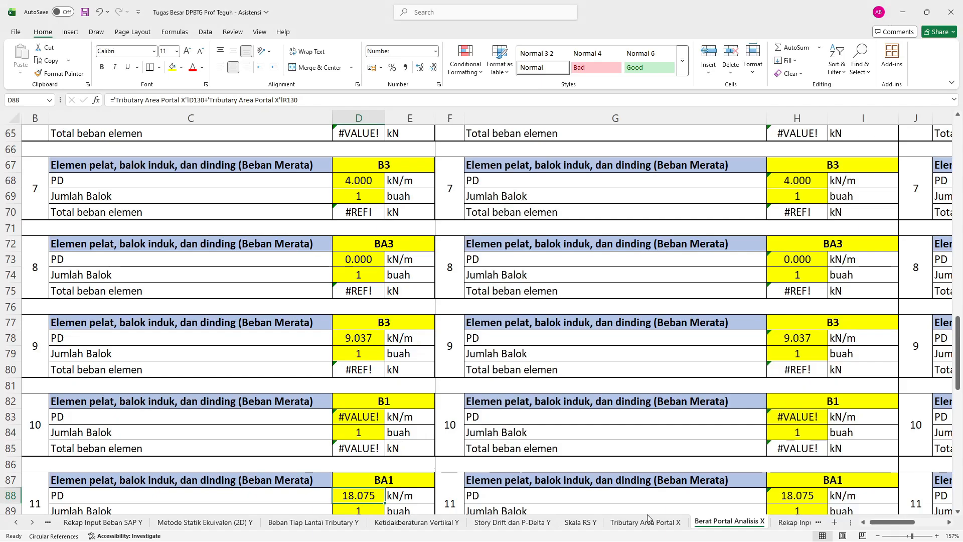
pyautogui.click(646, 522)
pyautogui.scroll(-18, 486, 303)
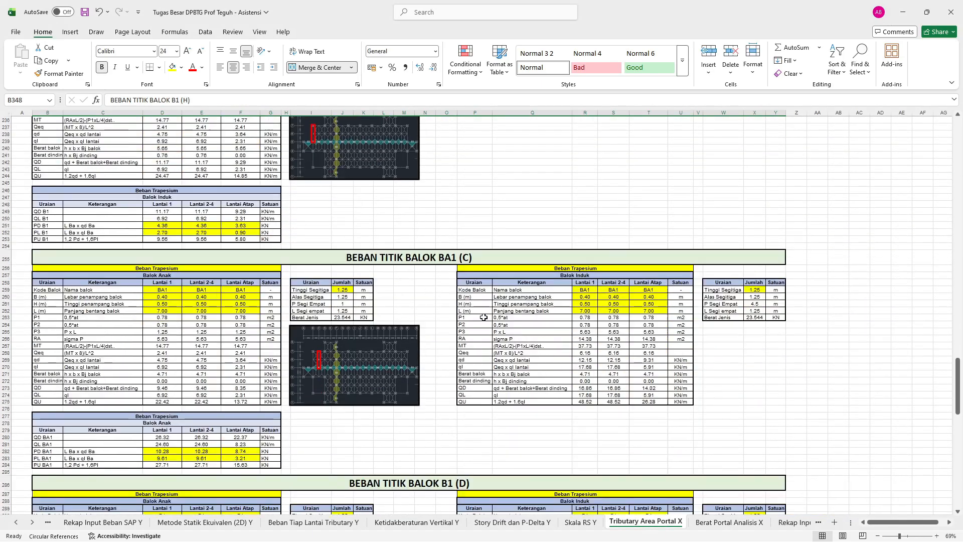
pyautogui.scroll(-20, 478, 322)
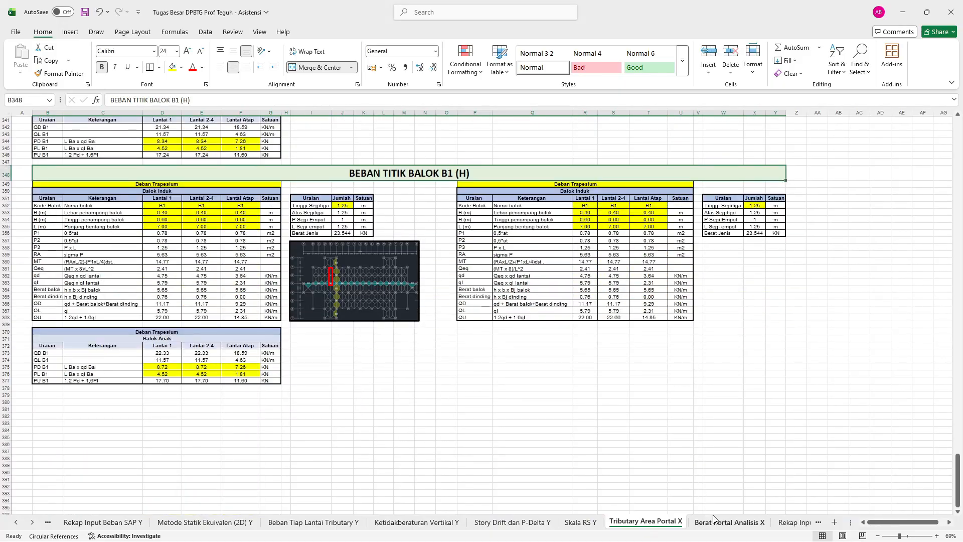
pyautogui.click(715, 521)
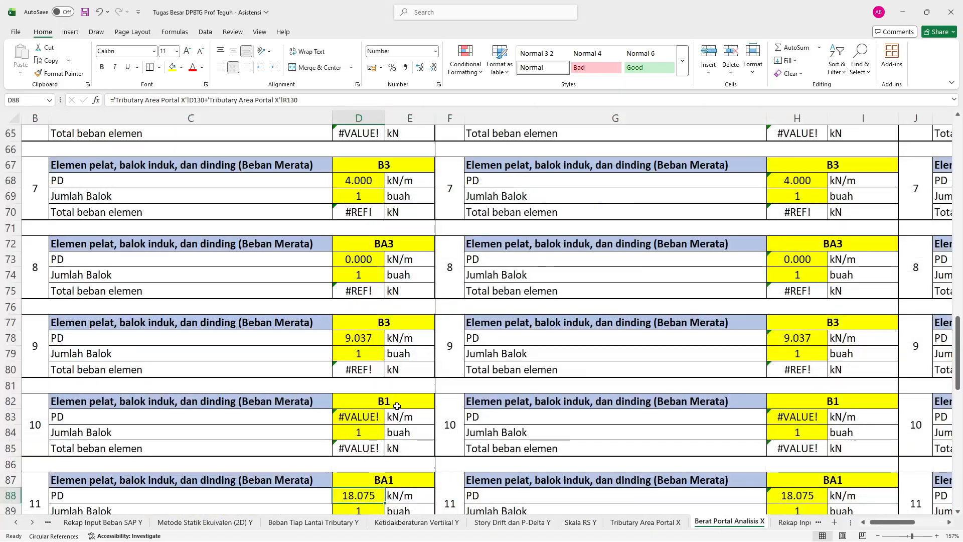
pyautogui.keyDown('ctrl'); pyautogui.scroll(-5, 362, 375); pyautogui.keyUp('ctrl')
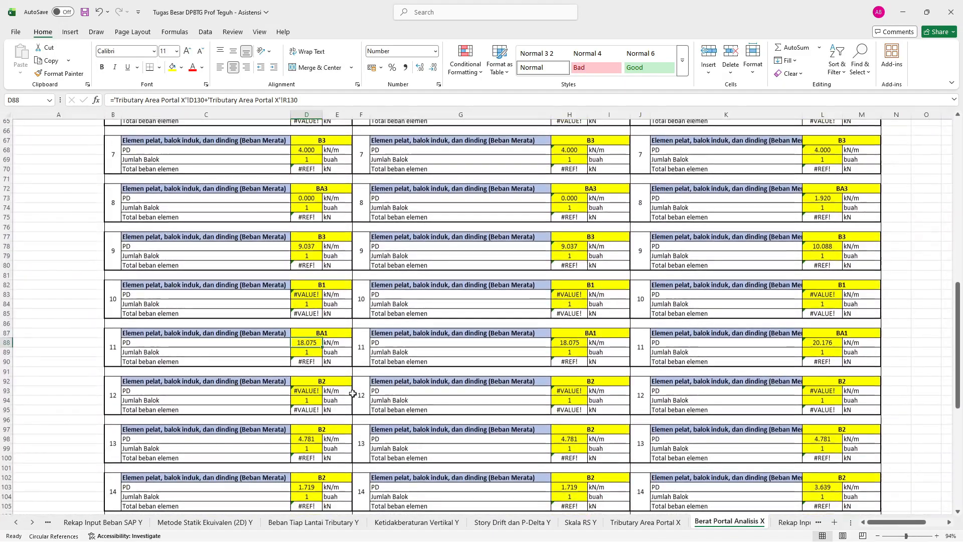
pyautogui.scroll(-3, 353, 394)
pyautogui.click(330, 316)
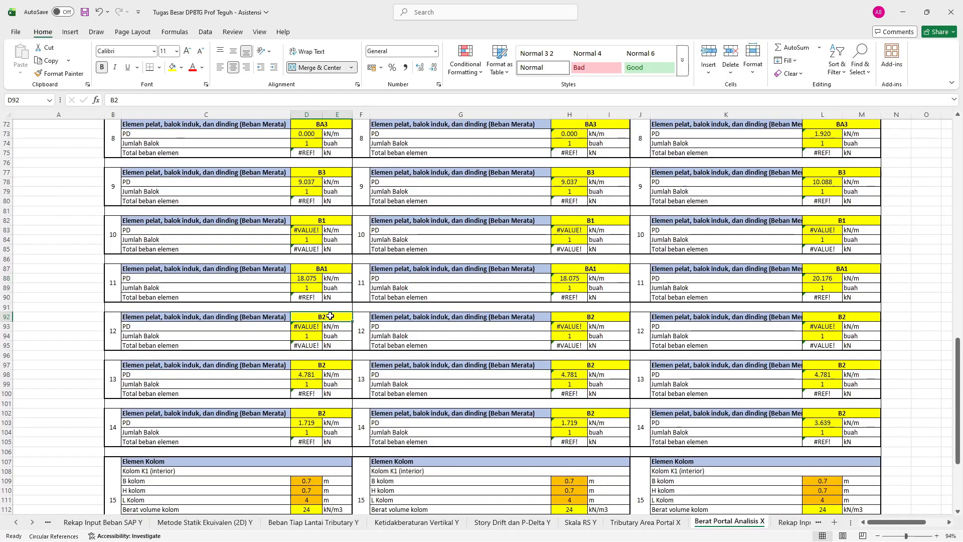
pyautogui.write('B1')
pyautogui.press('Return')
pyautogui.press('Right')
pyautogui.press('Down')
pyautogui.press('Down')
pyautogui.press('Down')
pyautogui.press('Down')
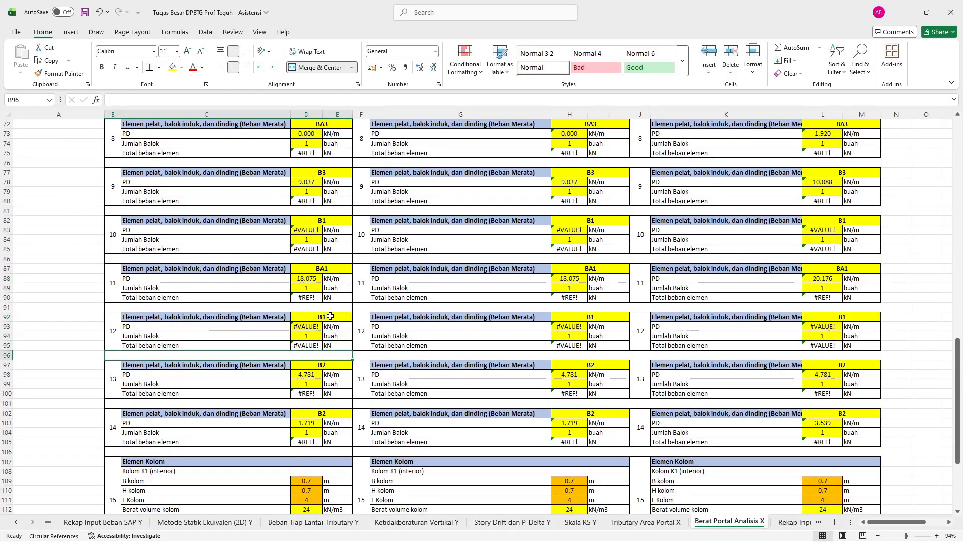
# Set the beam codes of Lantai 1 blocks 13 (row 97) and 14 (row 102) to B1.
pyautogui.write('B1')
pyautogui.press('Return')
pyautogui.press('Down')
pyautogui.press('Down')
pyautogui.press('Down')
pyautogui.press('Down')
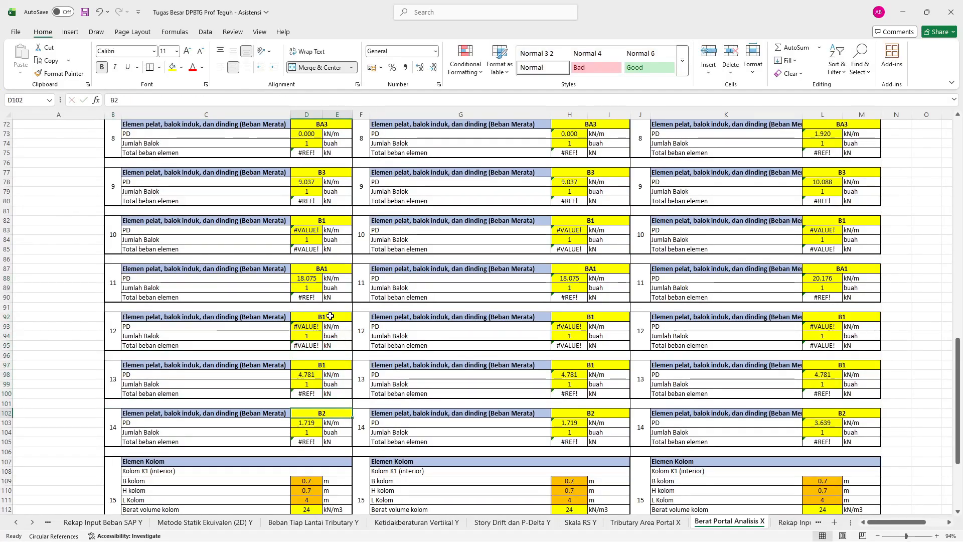
pyautogui.write('B1')
pyautogui.press('Return')
pyautogui.press('Right')
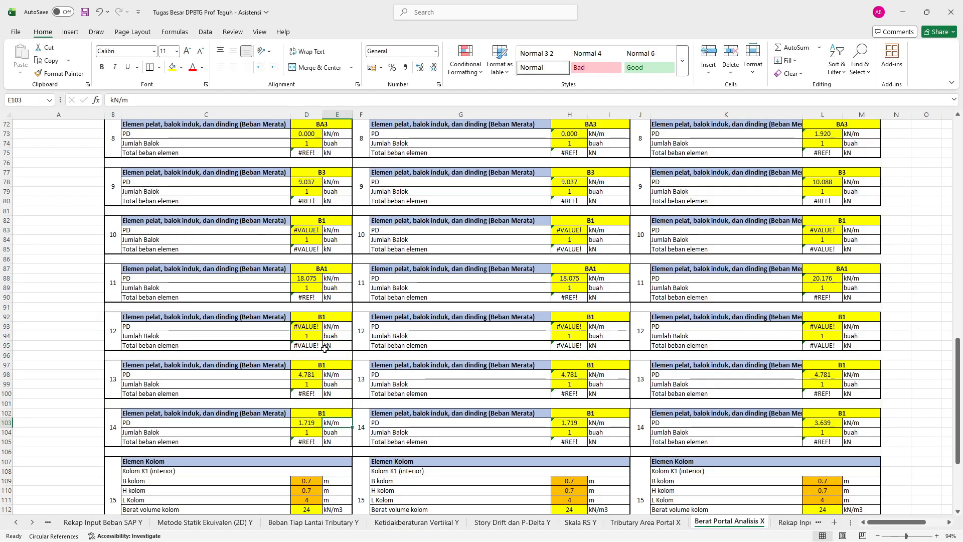
pyautogui.scroll(9, 344, 347)
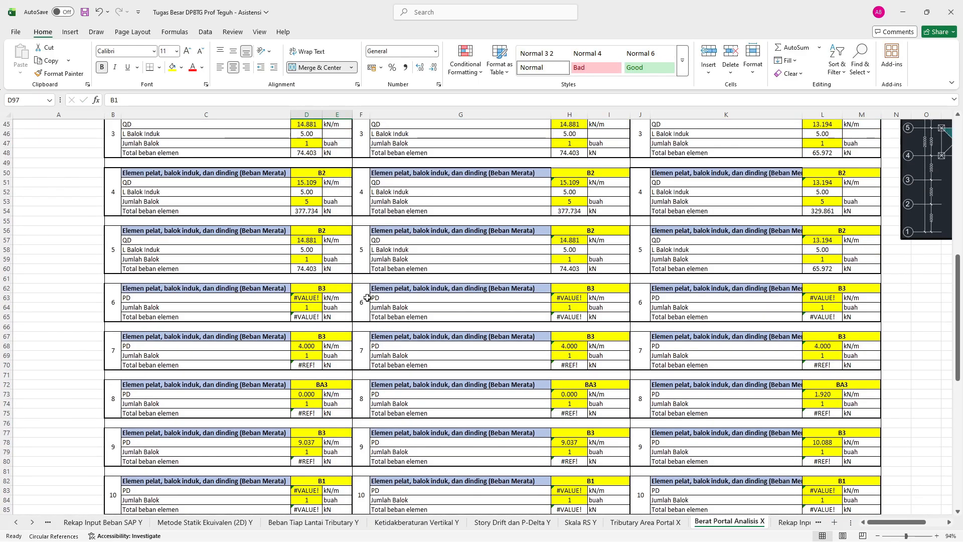
# Link the Lantai 1 block 6 PD (D63) to the PD B3 point load in D128 of the Tributary Area Portal X sheet.
pyautogui.scroll(1, 375, 238)
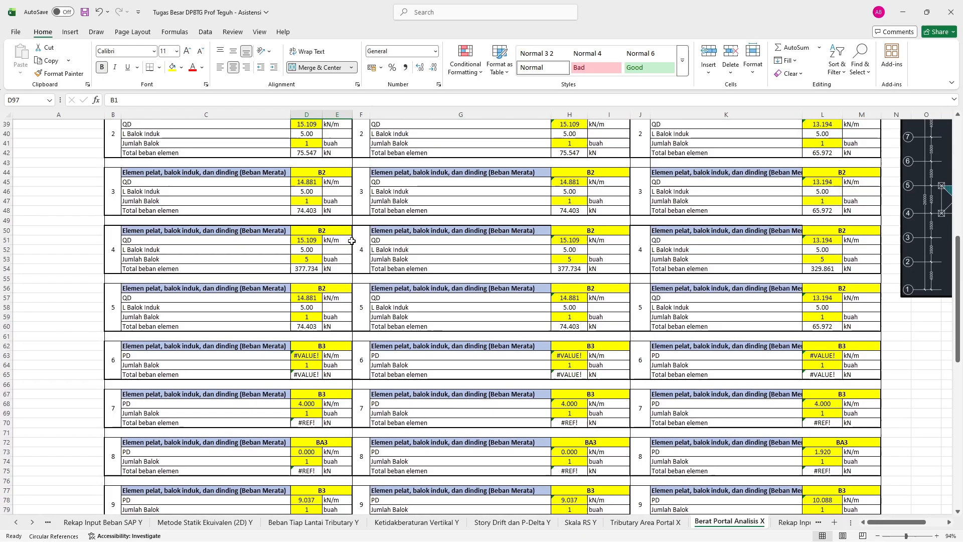
pyautogui.click(306, 259)
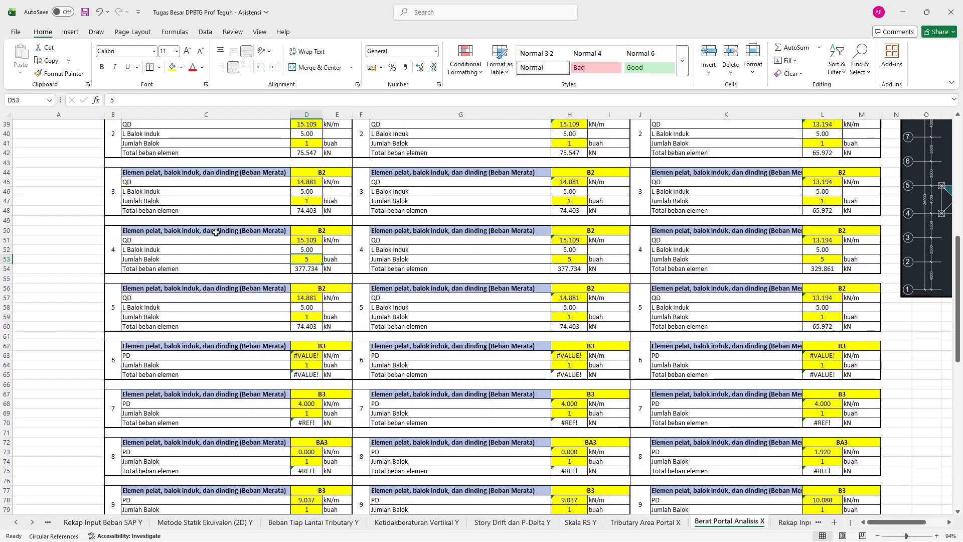
pyautogui.click(310, 353)
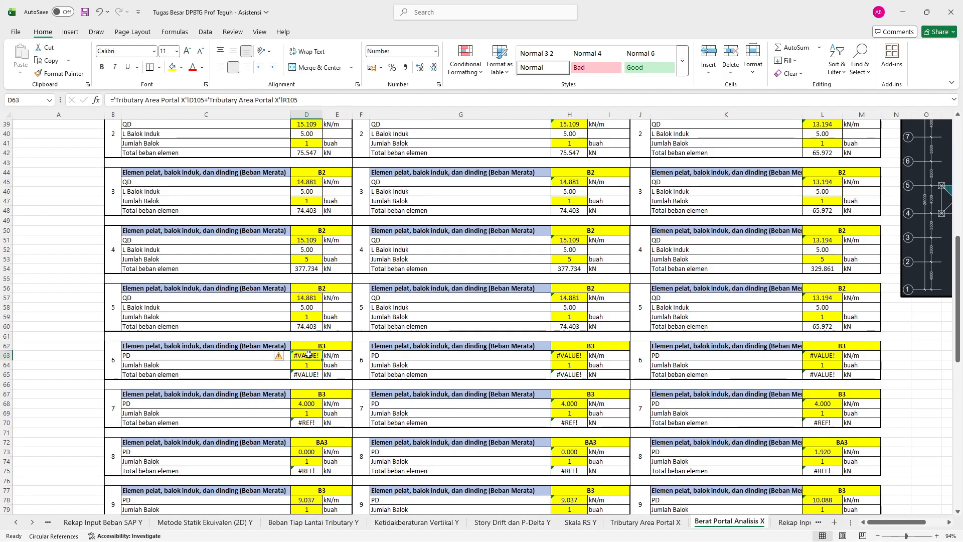
pyautogui.write('=')
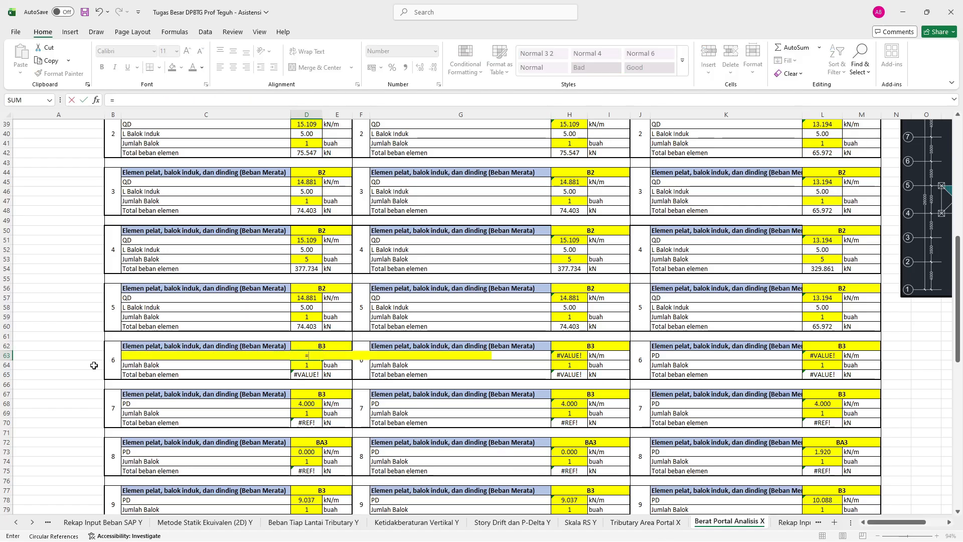
pyautogui.click(646, 523)
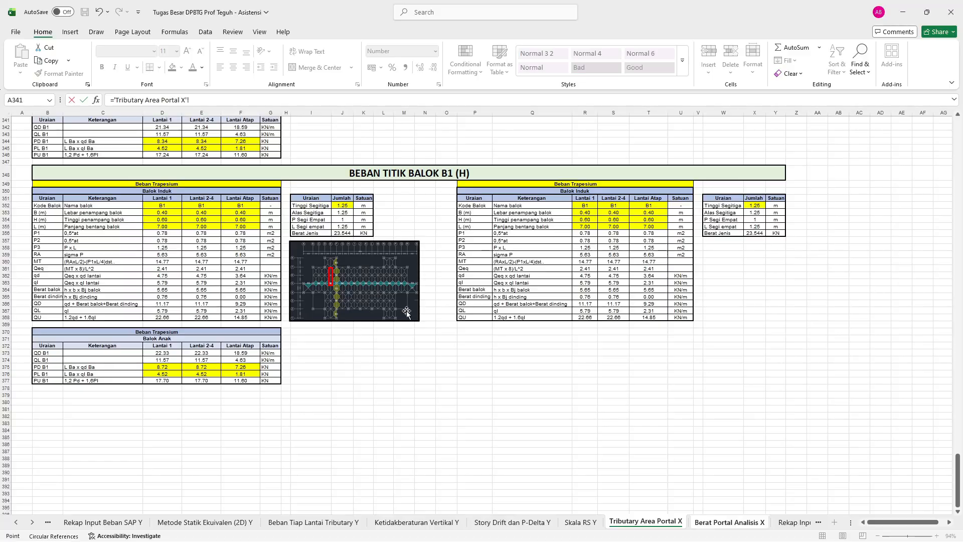
pyautogui.scroll(15, 401, 317)
pyautogui.scroll(20, 401, 316)
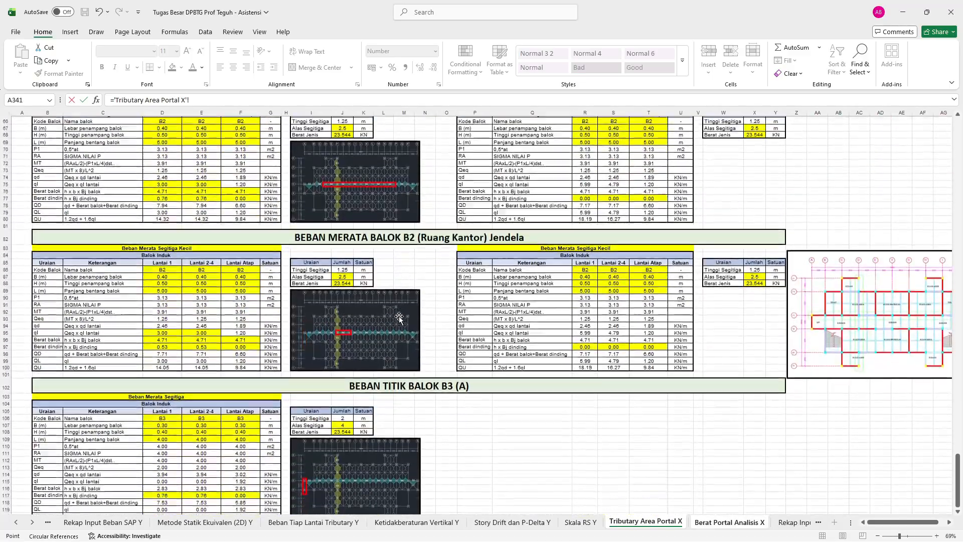
pyautogui.hscroll(-1, 290, 421)
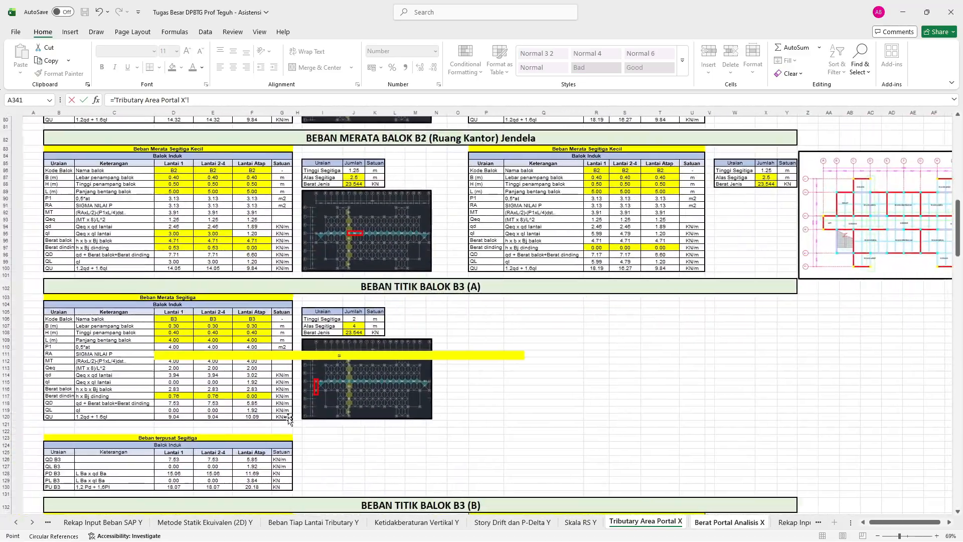
pyautogui.click(196, 473)
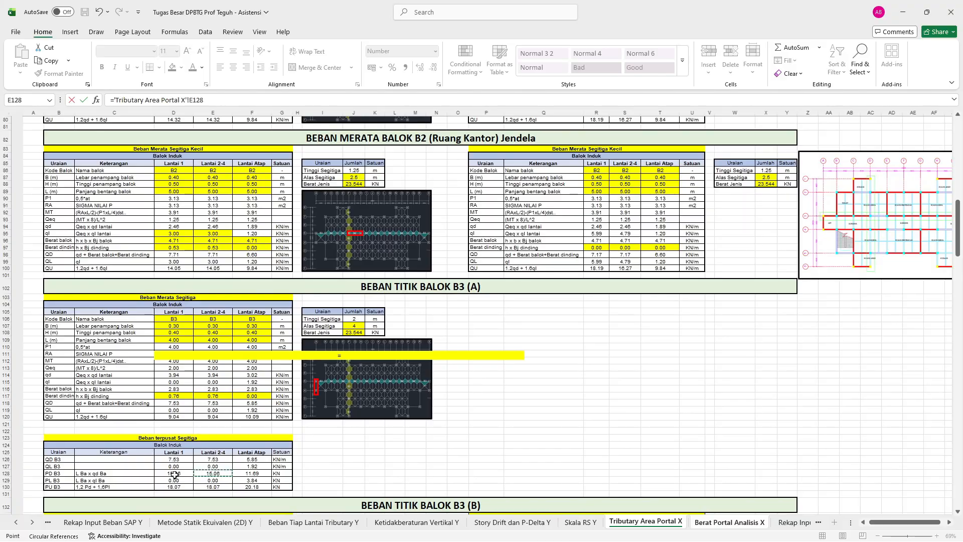
pyautogui.hscroll(1, 173, 475)
pyautogui.click(174, 473)
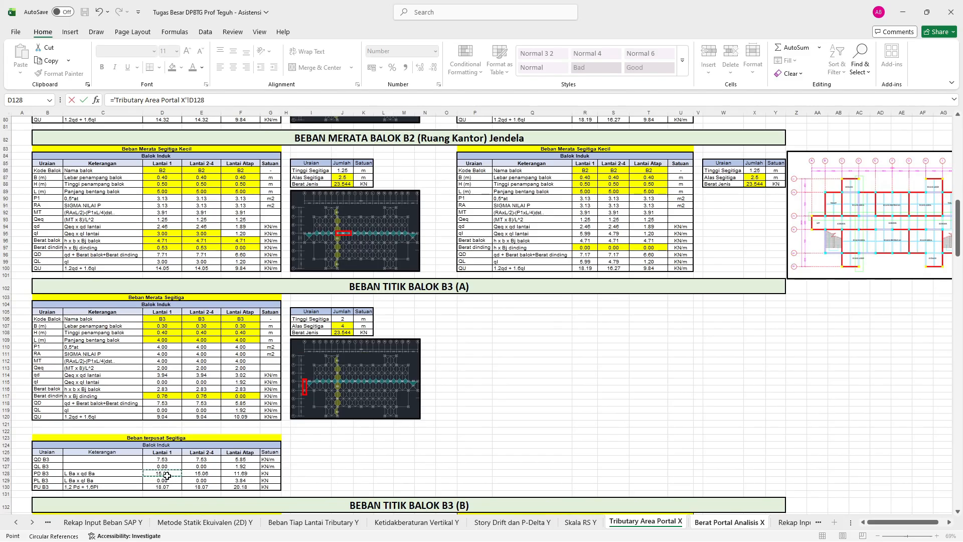
pyautogui.press('Return')
# Link the other two block 6 PD cells, H63 and L63, to PD B3 in E128 and F128 of Tributary Area Portal X.
pyautogui.click(575, 356)
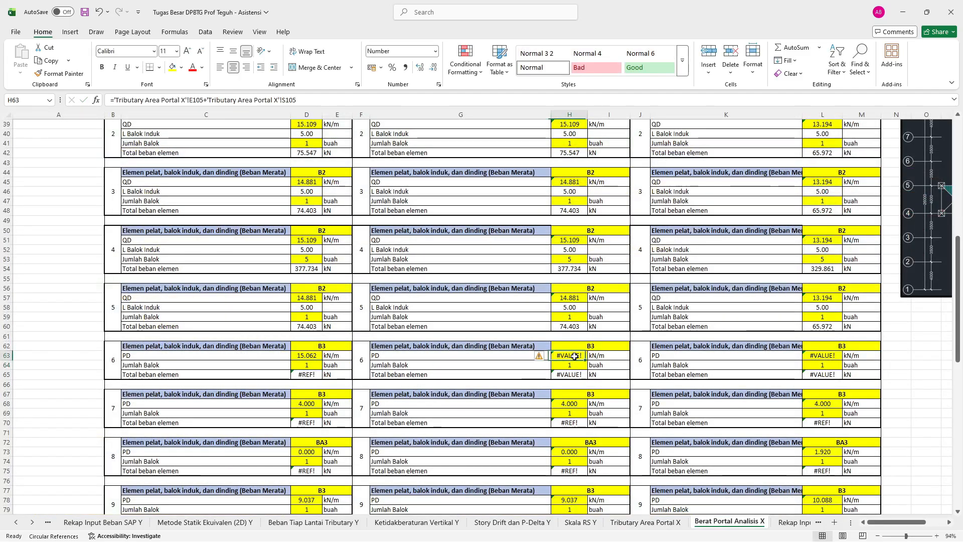
pyautogui.write('=')
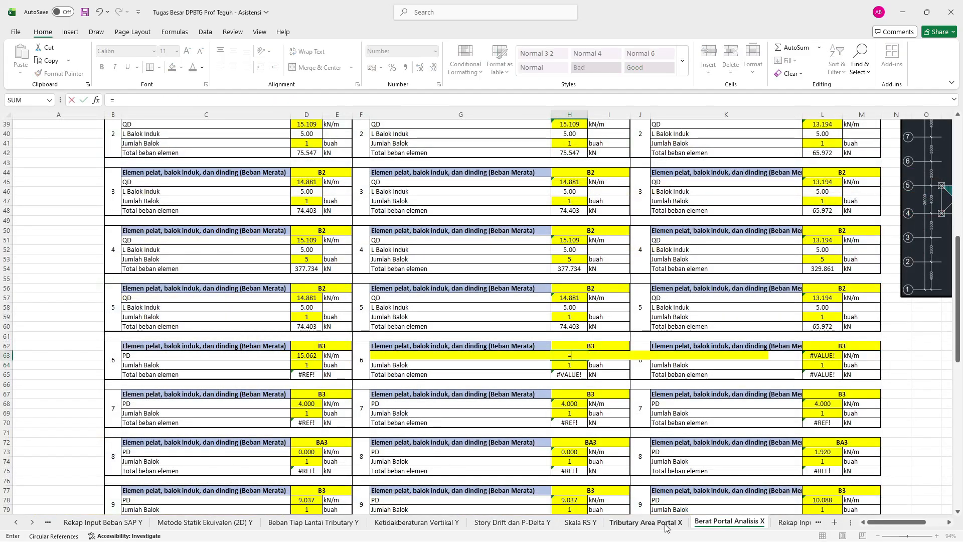
pyautogui.click(646, 522)
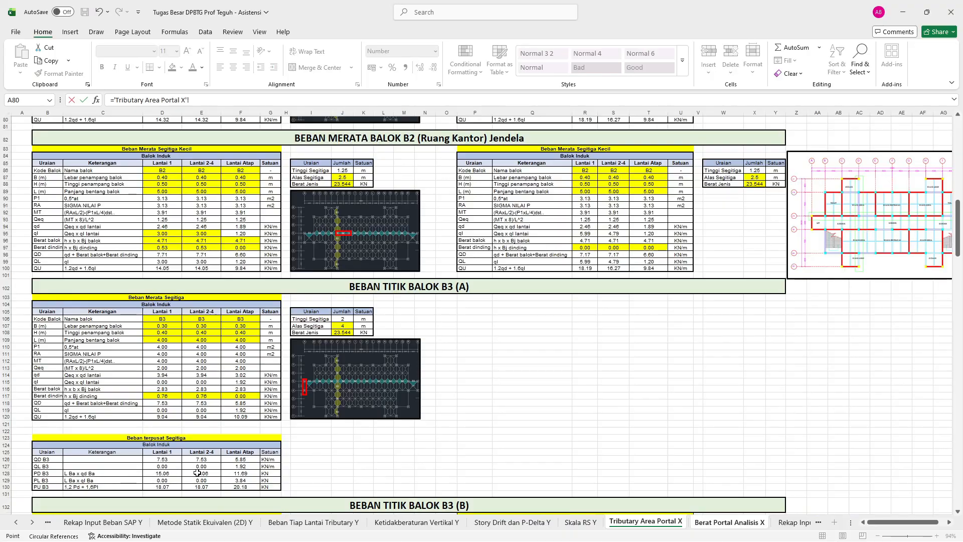
pyautogui.press('Return')
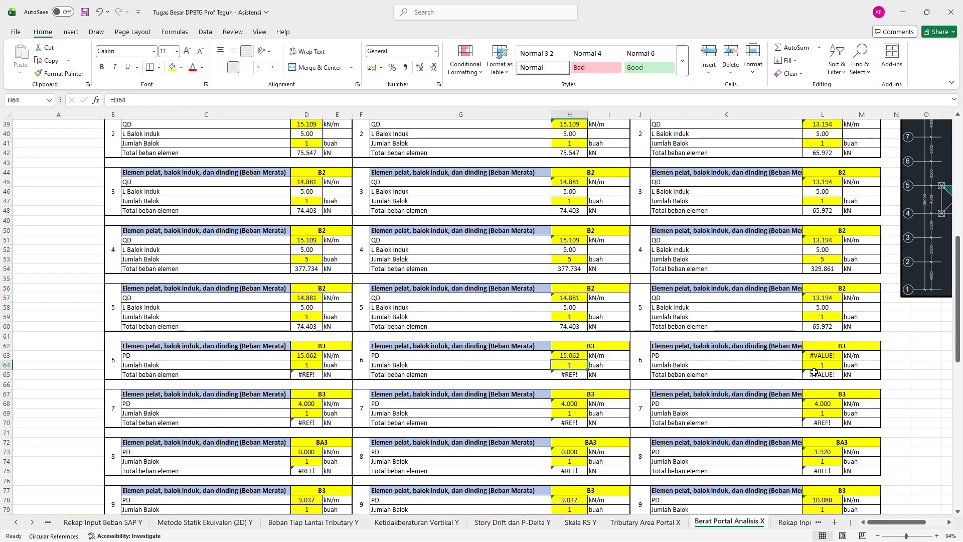
pyautogui.click(821, 355)
pyautogui.write('=')
pyautogui.click(646, 522)
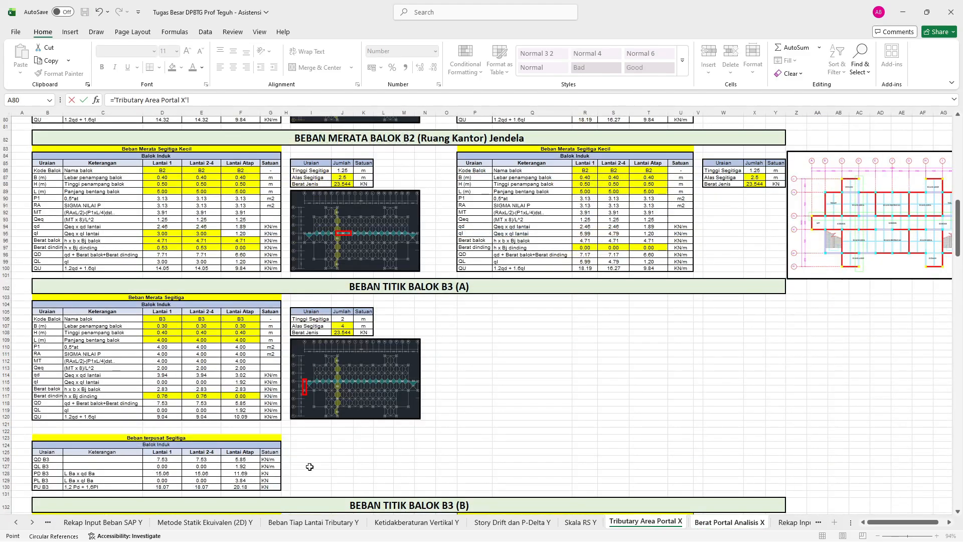
pyautogui.press('Return')
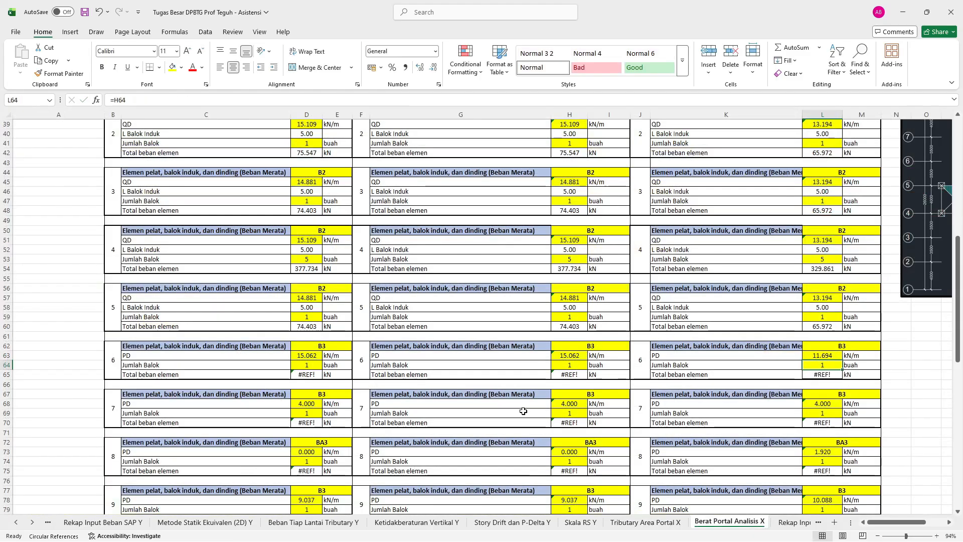
# Remove the broken reference from the Lantai 1 block 6 total element load (D65) so its formula reads =D63*D64.
pyautogui.click(294, 375)
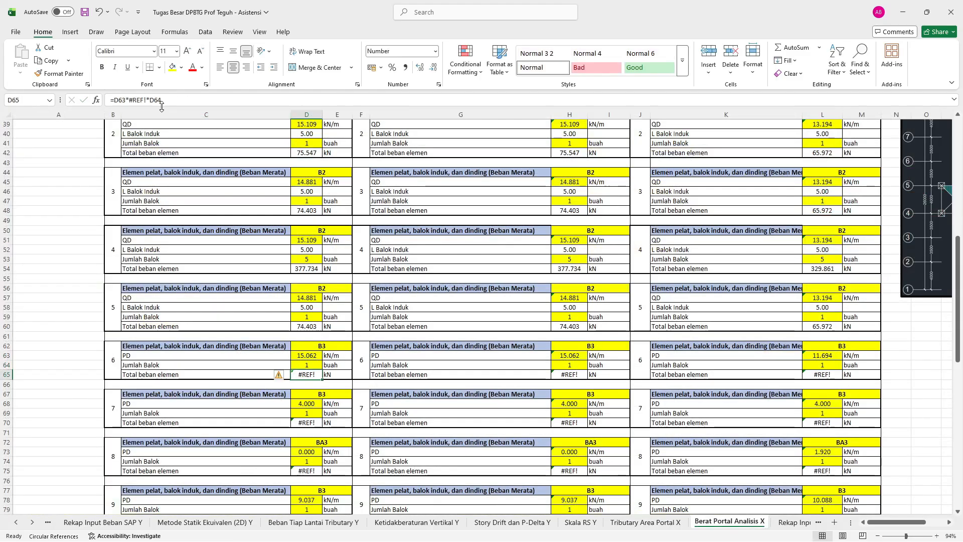
pyautogui.doubleClick(134, 101)
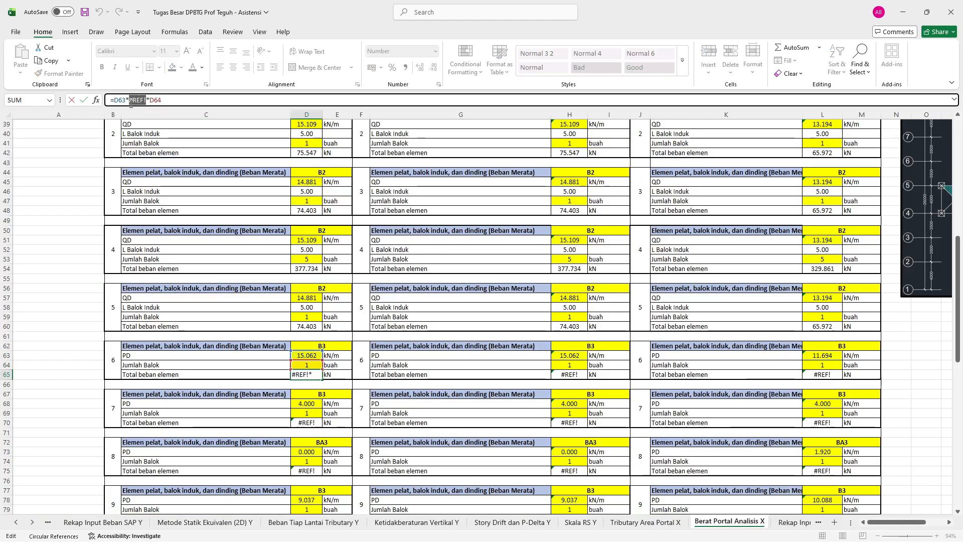
pyautogui.press('BackSpace')
pyautogui.press('BackSpace')
pyautogui.press('Return')
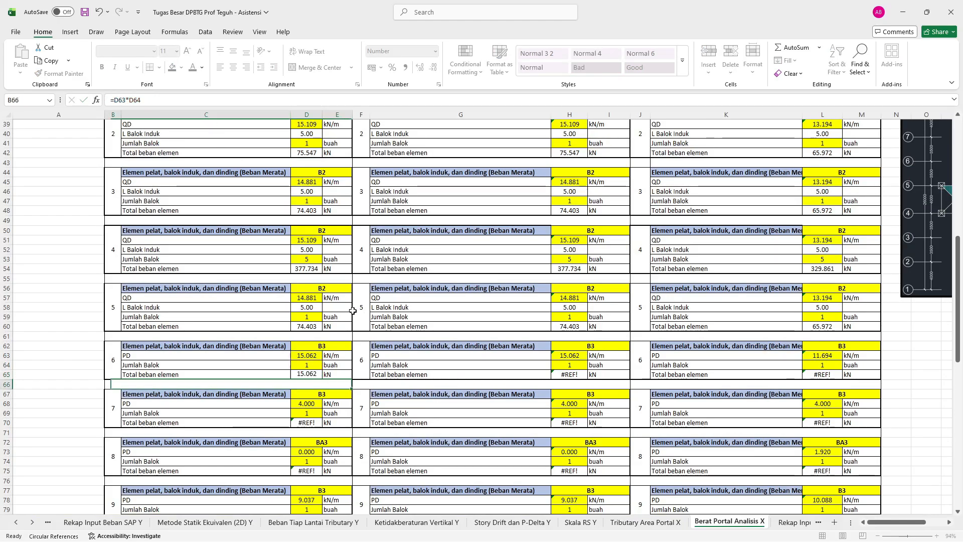
# Copy the element 6 total load formula from D65 into the matching total cells H65 and L65.
pyautogui.click(313, 373)
pyautogui.hotkey('ctrl', 'c')
pyautogui.click(571, 375)
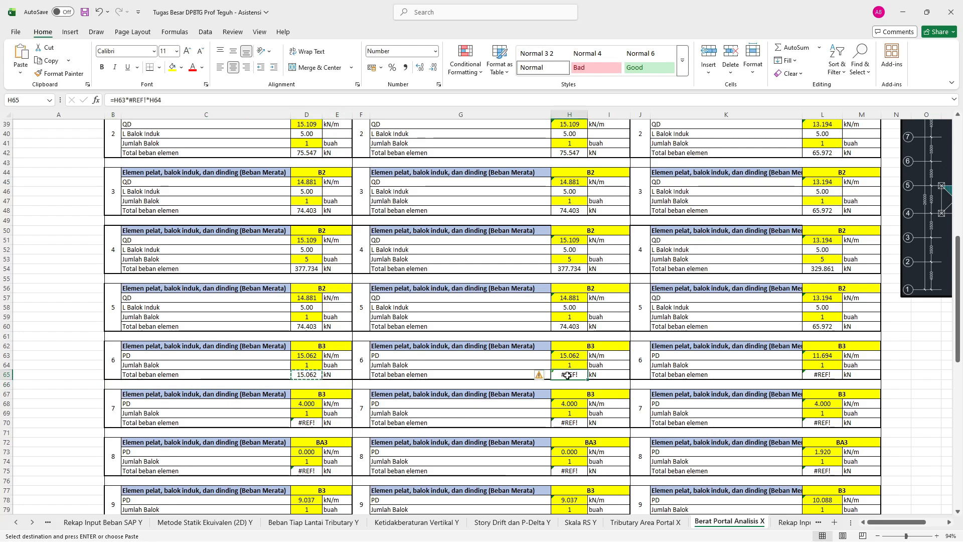
pyautogui.hotkey('ctrl', 'v')
pyautogui.click(828, 376)
pyautogui.hotkey('ctrl', 'v')
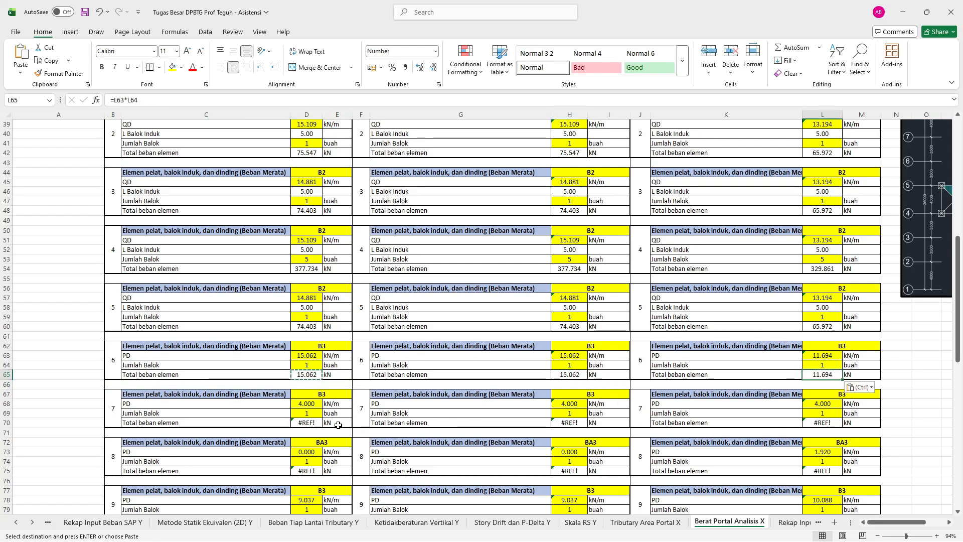
# Copy the whole total load row 65 over the total rows of elements 7, 8 and 9 (rows 70, 75 and 80).
pyautogui.click(306, 423)
pyautogui.click(6, 375)
pyautogui.hotkey('ctrl', 'c')
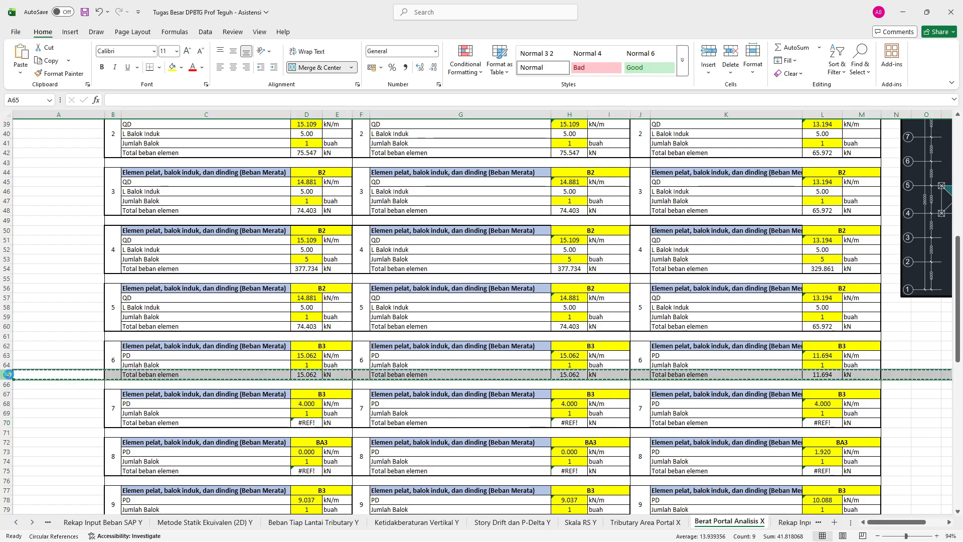
pyautogui.click(10, 423)
pyautogui.hotkey('ctrl', 'v')
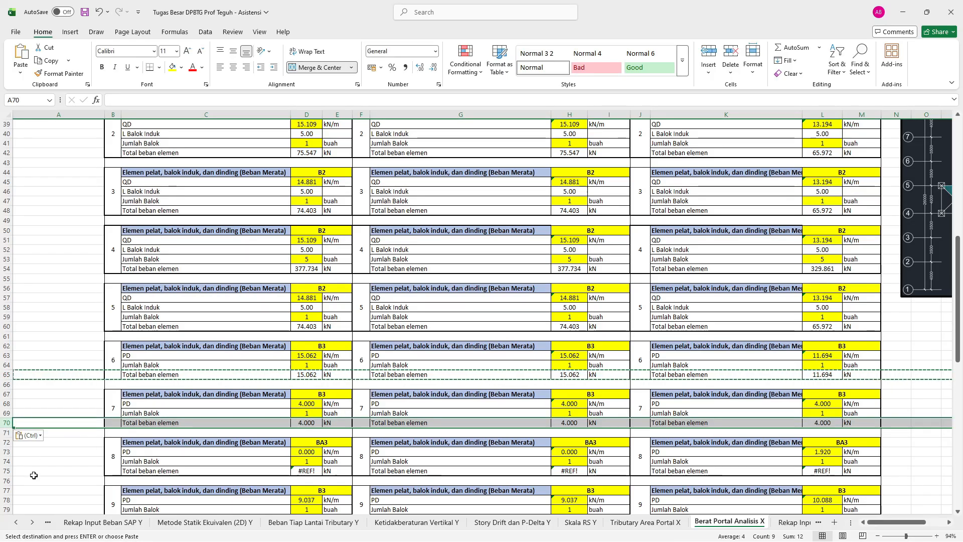
pyautogui.click(7, 471)
pyautogui.hotkey('ctrl', 'v')
pyautogui.scroll(-3, 62, 431)
pyautogui.click(7, 432)
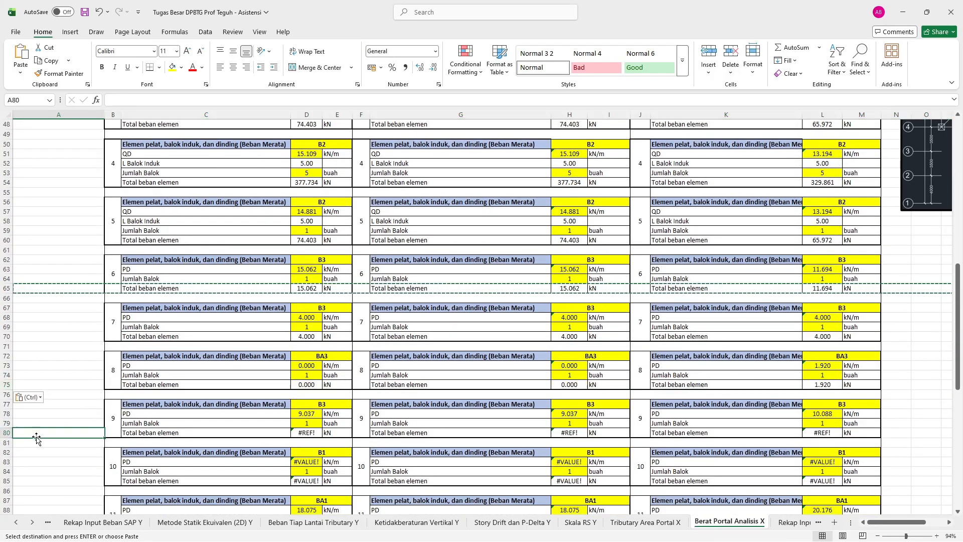
pyautogui.hotkey('ctrl', 'v')
# Paste the copied total row over the total rows of elements 10 to 14 (rows 85, 90, 95, 100 and 105).
pyautogui.scroll(-5, 70, 402)
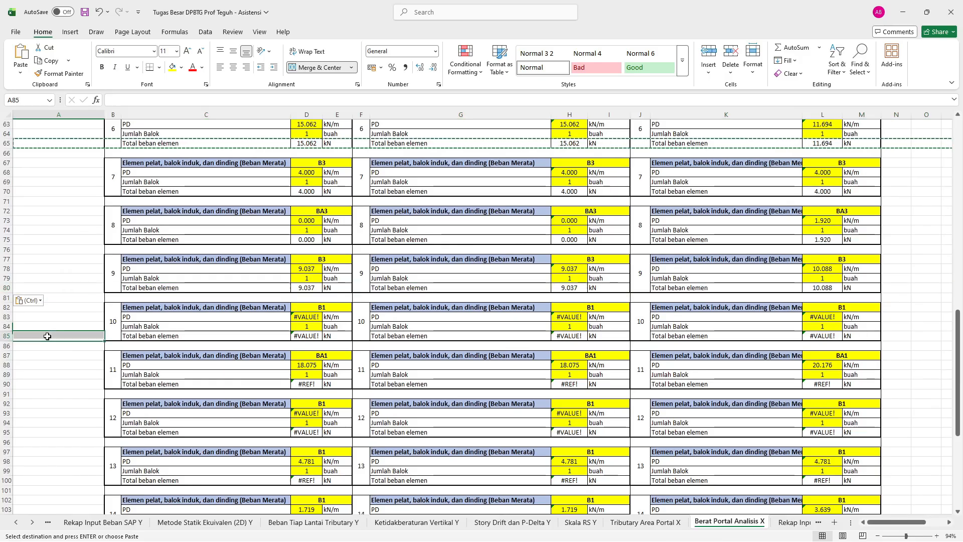
pyautogui.click(7, 335)
pyautogui.hotkey('ctrl', 'v')
pyautogui.click(7, 384)
pyautogui.hotkey('ctrl', 'v')
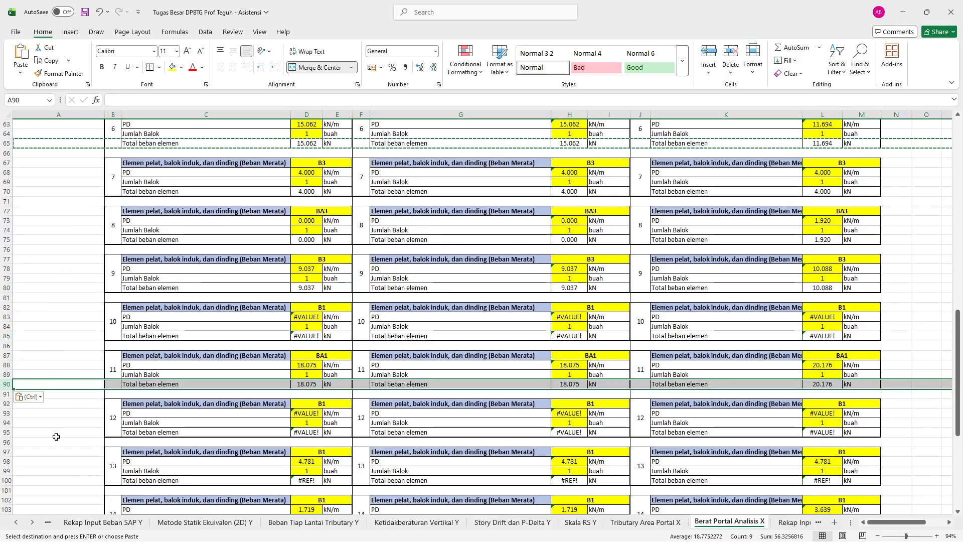
pyautogui.click(7, 432)
pyautogui.hotkey('ctrl', 'v')
pyautogui.click(7, 480)
pyautogui.hotkey('ctrl', 'v')
pyautogui.scroll(-5, 76, 464)
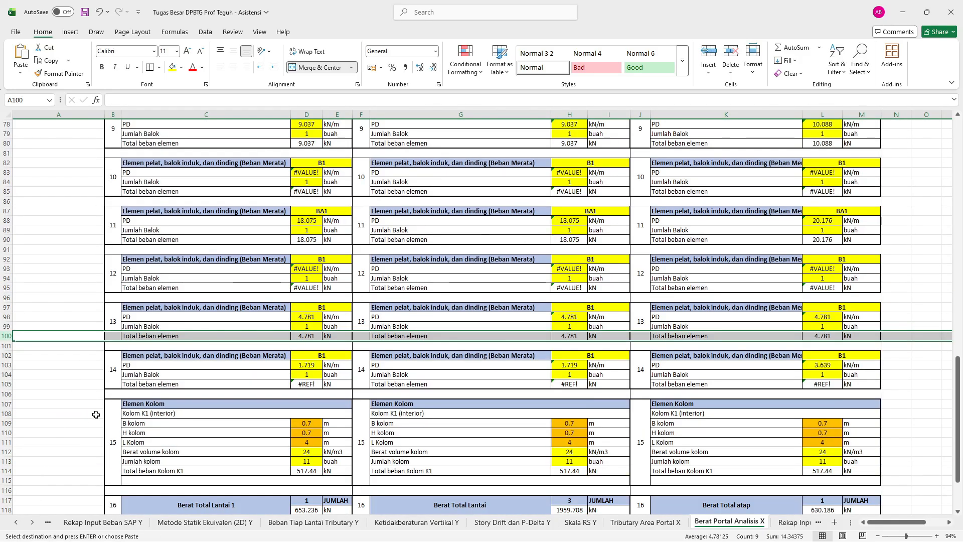
pyautogui.click(7, 384)
pyautogui.hotkey('ctrl', 'v')
# Inspect the PD formulas of elements 10 and 7 in column D and the beam count of element 6.
pyautogui.scroll(9, 440, 376)
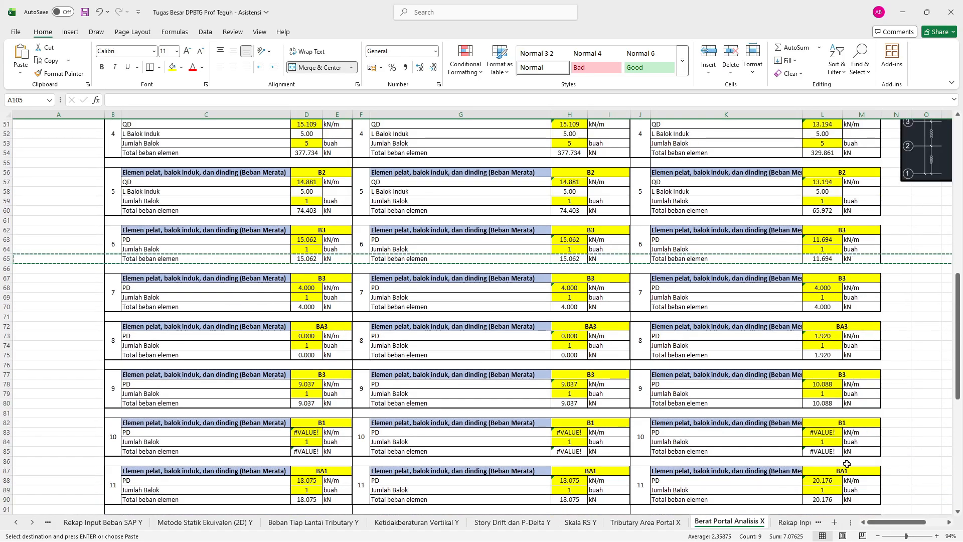
pyautogui.click(833, 451)
pyautogui.click(305, 432)
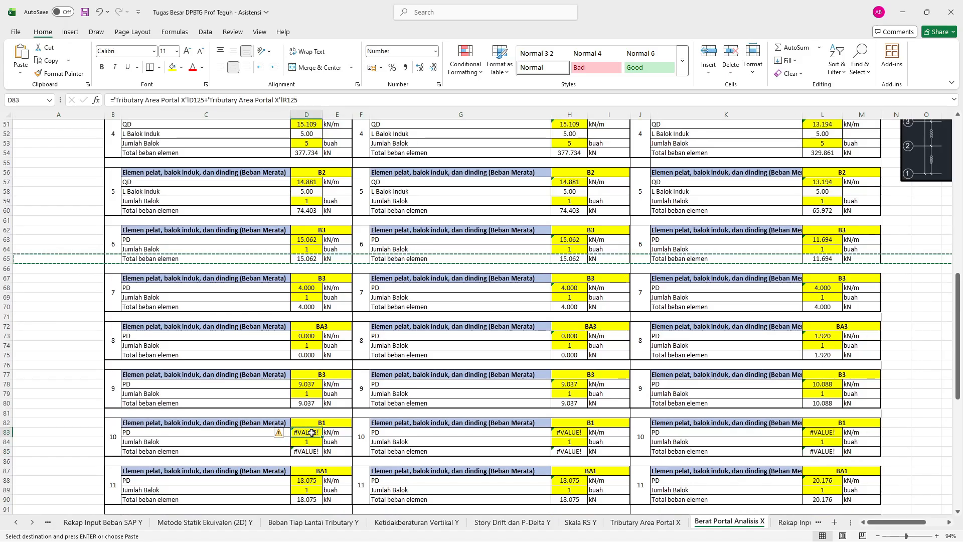
pyautogui.scroll(1, 361, 306)
pyautogui.scroll(3, 368, 303)
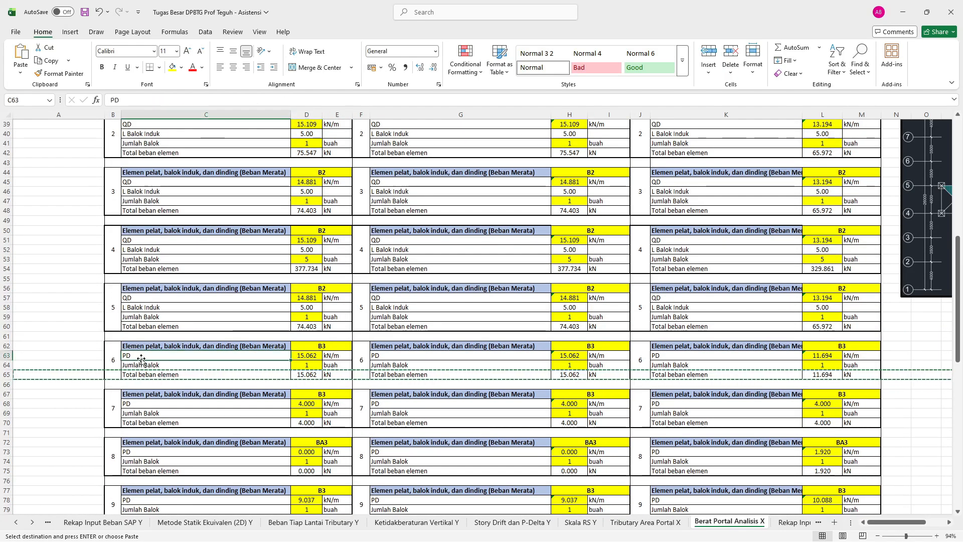
pyautogui.click(307, 404)
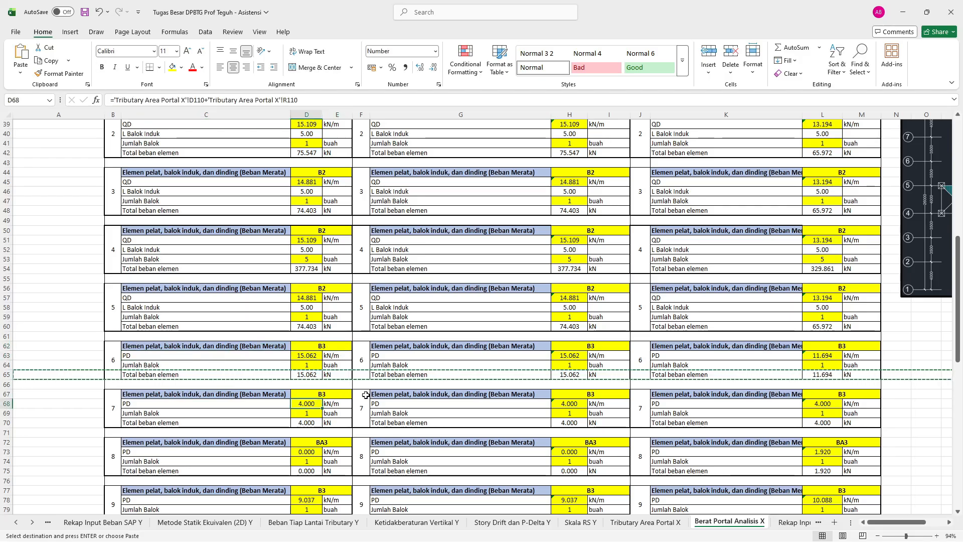
pyautogui.click(304, 365)
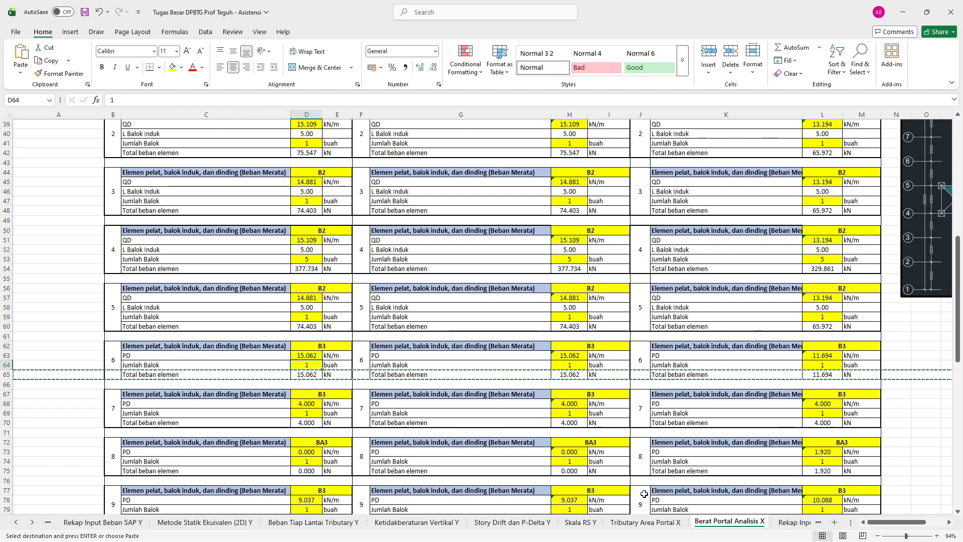
# Examine the point load sections on the Tributary Area Portal X sheet, focusing on the B3 (A) tables and beam layout drawing.
pyautogui.click(633, 524)
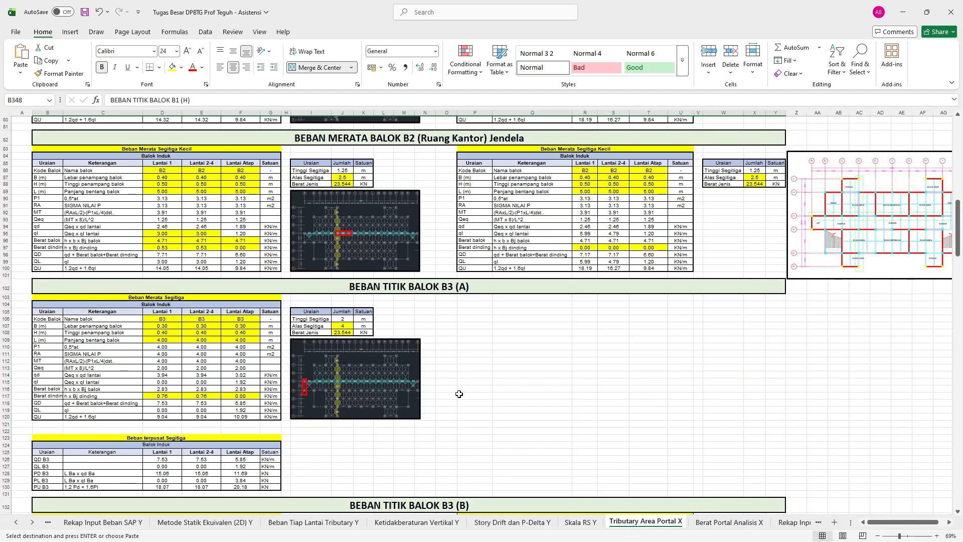
pyautogui.keyDown('ctrl'); pyautogui.scroll(2, 445, 389); pyautogui.keyUp('ctrl')
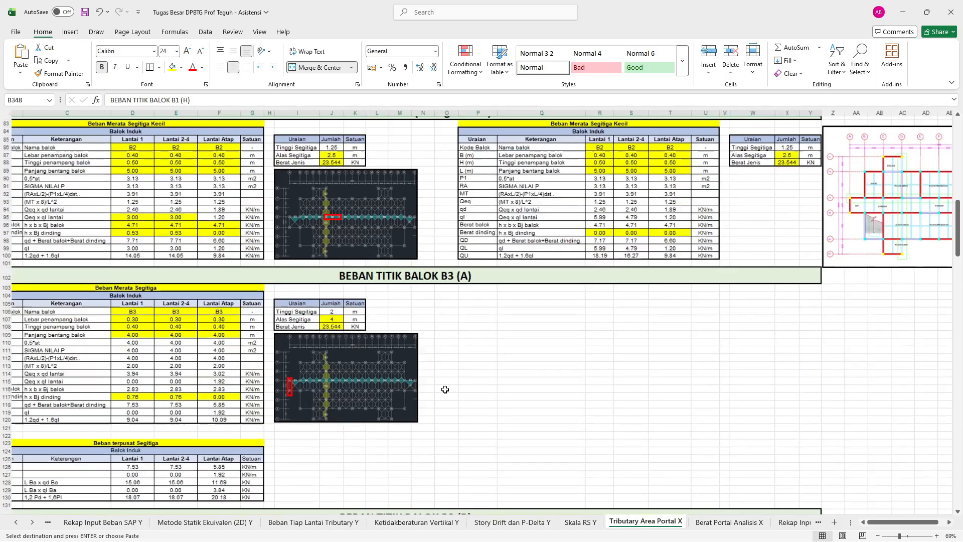
pyautogui.scroll(-5, 446, 362)
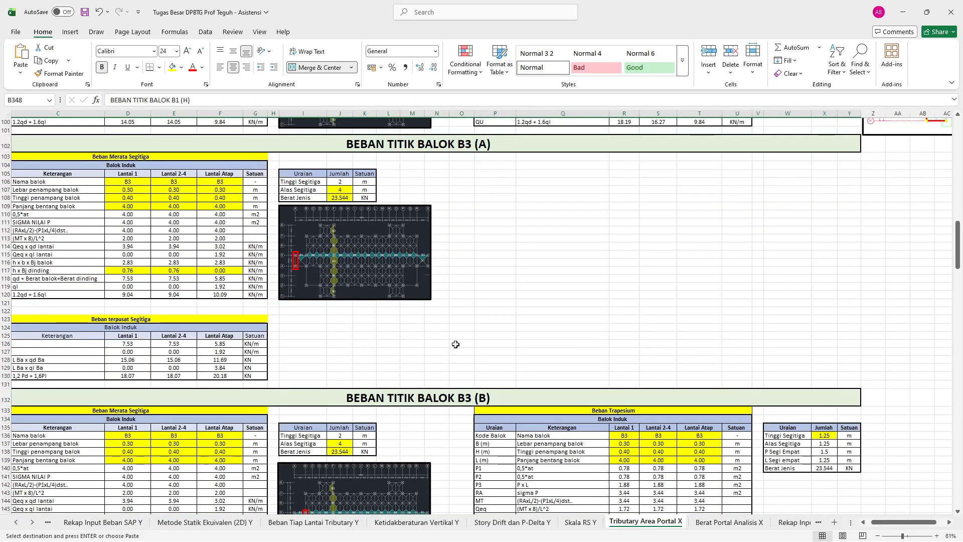
pyautogui.scroll(3, 465, 328)
pyautogui.scroll(-20, 466, 328)
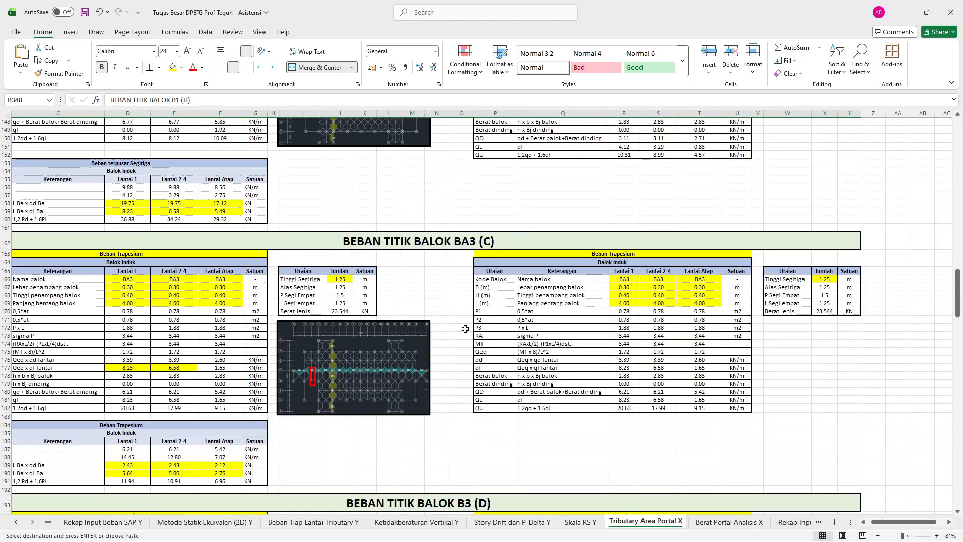
pyautogui.scroll(-8, 433, 427)
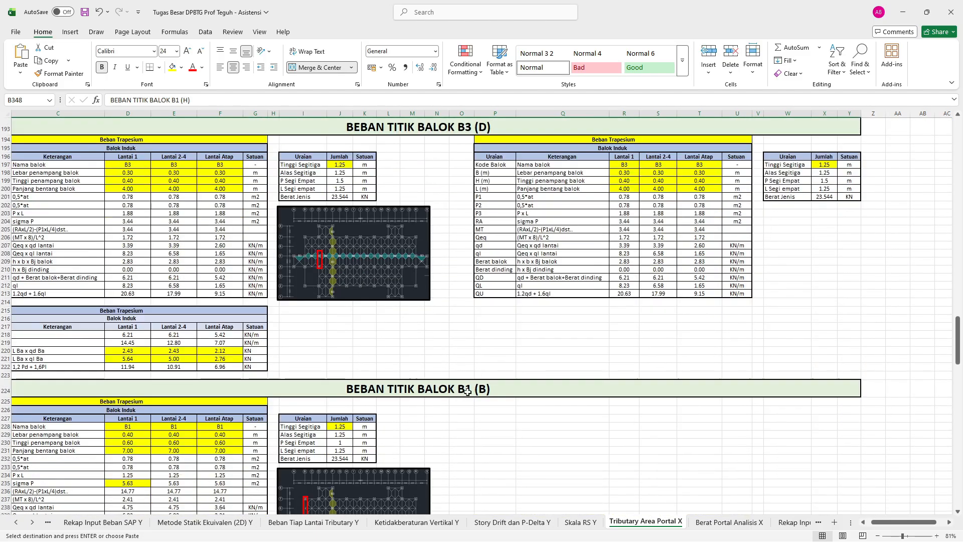
pyautogui.scroll(19, 473, 387)
pyautogui.keyDown('ctrl'); pyautogui.scroll(1, 493, 330); pyautogui.keyUp('ctrl')
pyautogui.scroll(18, 494, 330)
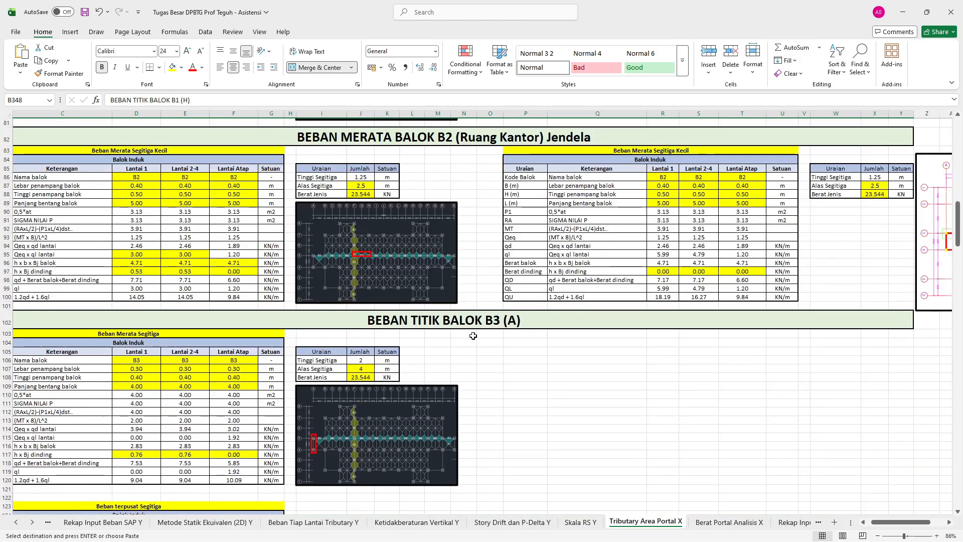
pyautogui.click(480, 315)
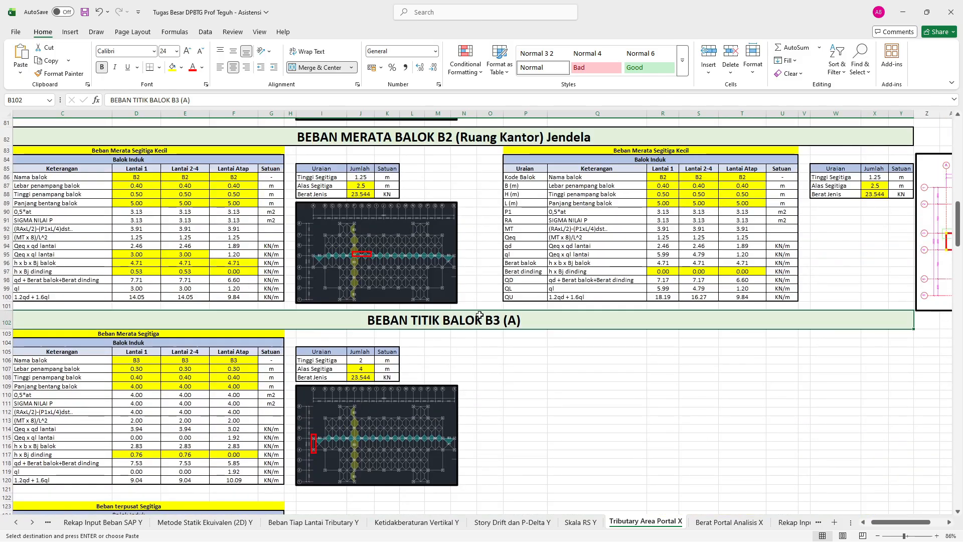
pyautogui.keyDown('ctrl'); pyautogui.scroll(3, 332, 455); pyautogui.keyUp('ctrl')
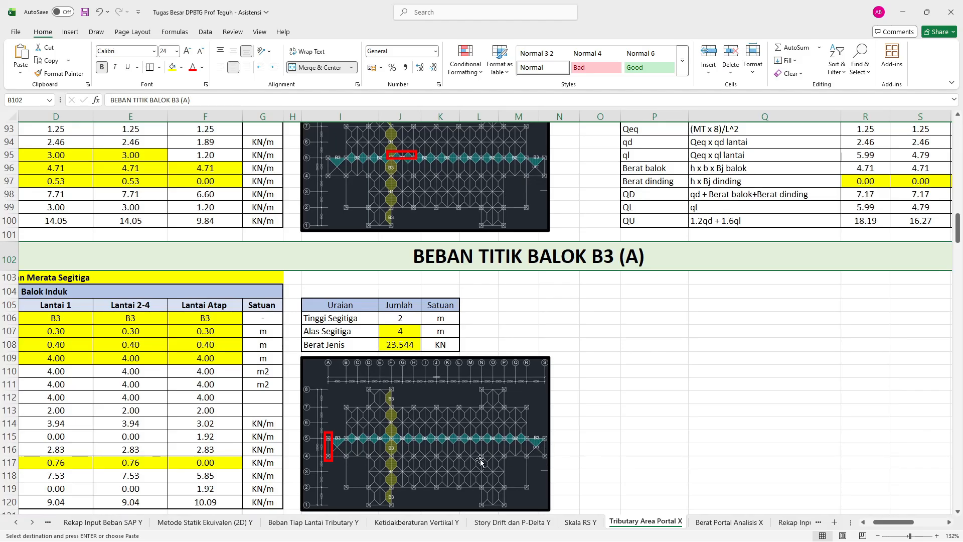
# Set the element 6 beam count in D64 of the Berat Portal Analisis X sheet to 2.
pyautogui.click(722, 523)
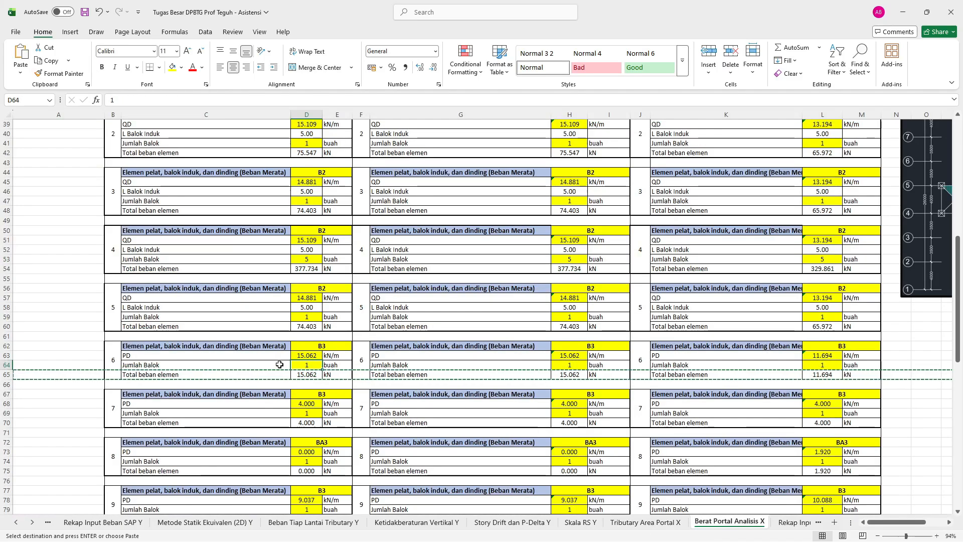
pyautogui.write('2')
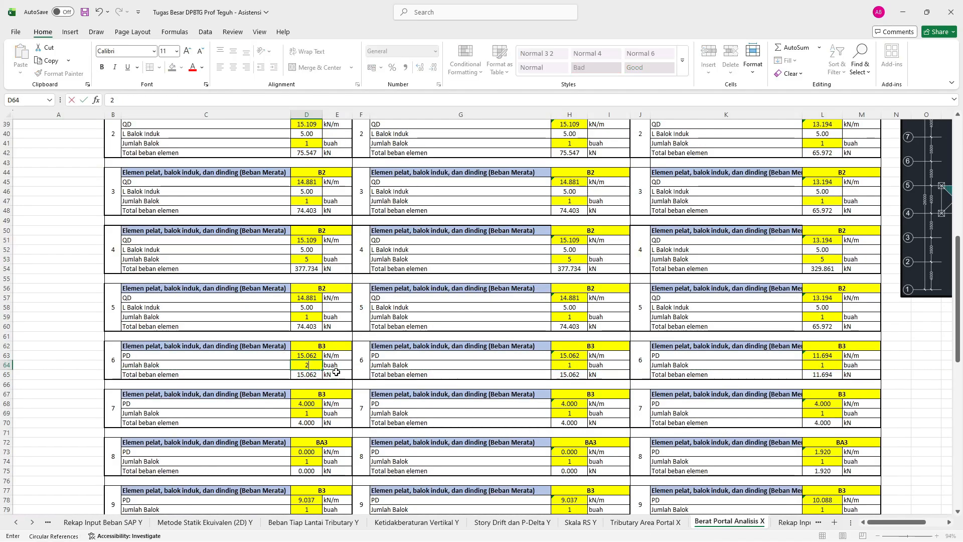
pyautogui.click(384, 411)
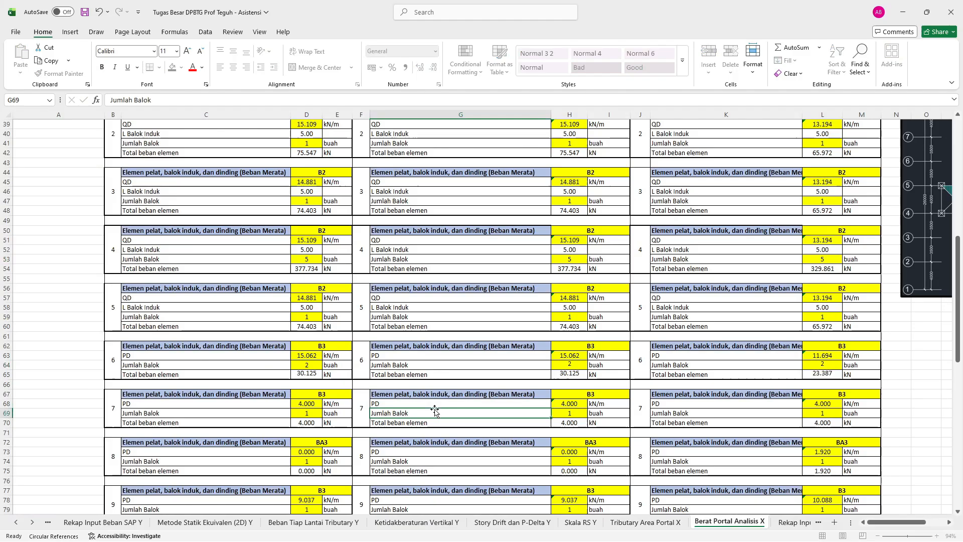
# Link the element 7 PD in D68 to the Lantai 1 PD B3 value of section B3 (B), ='Tributary Area Portal X'!D158.
pyautogui.click(311, 403)
pyautogui.write('=')
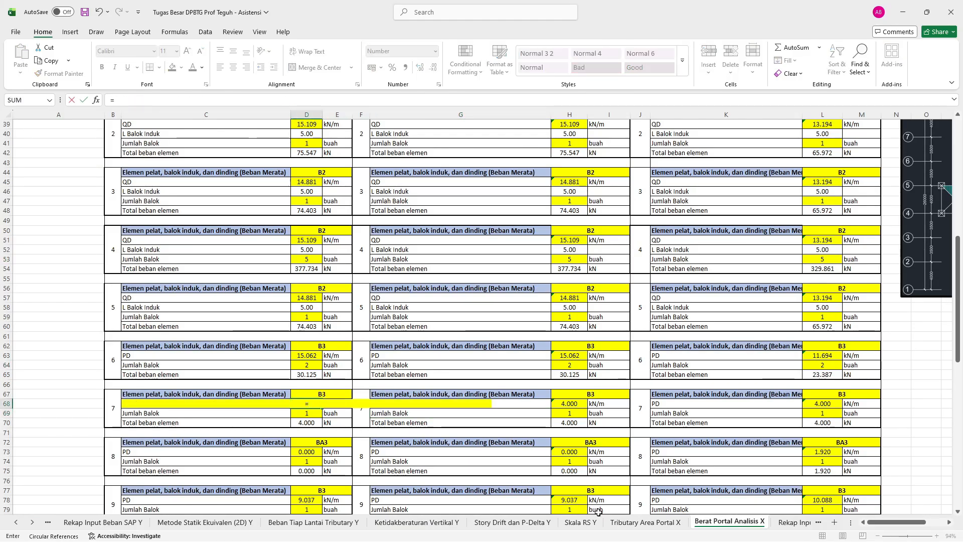
pyautogui.click(646, 522)
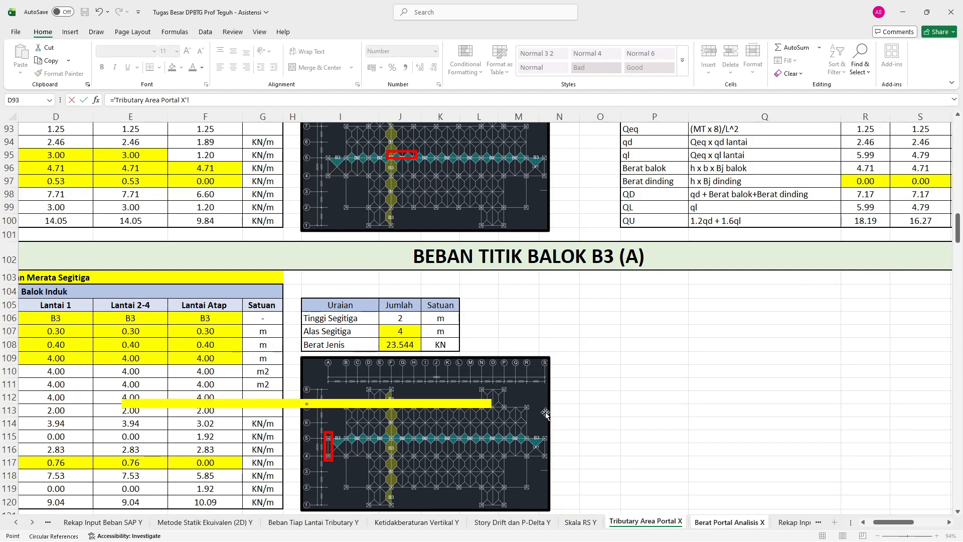
pyautogui.scroll(-5, 508, 303)
pyautogui.scroll(-4, 505, 311)
pyautogui.hscroll(-3, 284, 334)
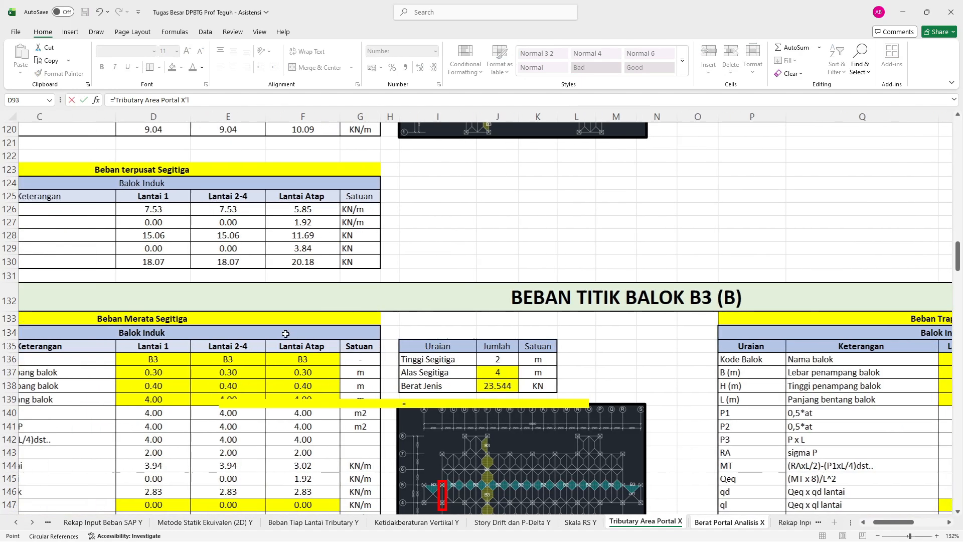
pyautogui.click(270, 319)
pyautogui.scroll(-1, 294, 328)
pyautogui.scroll(-5, 294, 328)
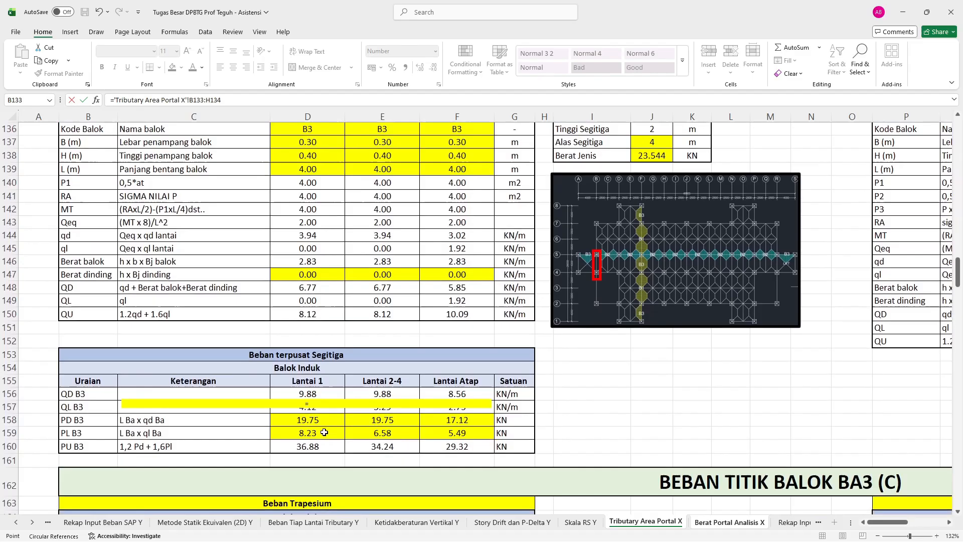
pyautogui.click(322, 420)
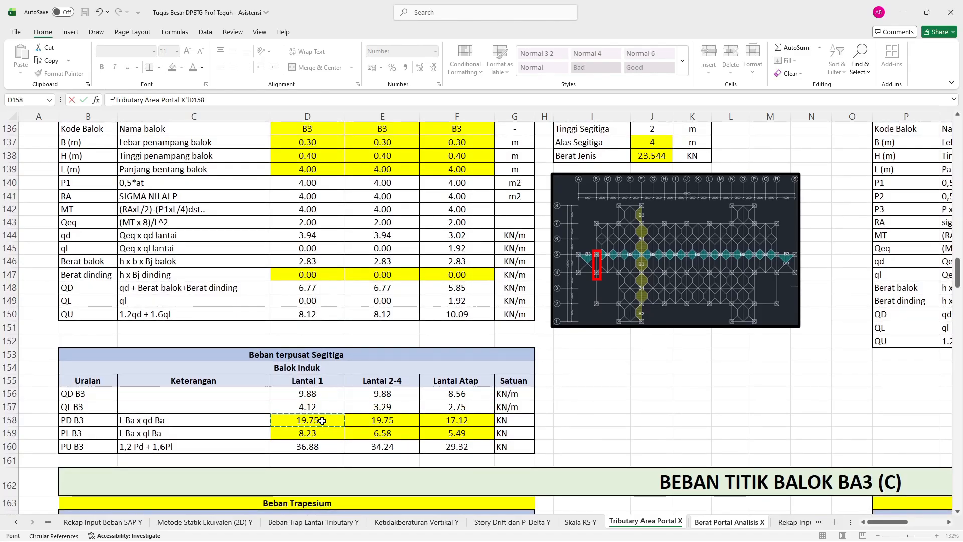
pyautogui.press('Return')
# Link the element 7 PD in H68 to the Lantai 2-4 PD B3 value, ='Tributary Area Portal X'!E158.
pyautogui.click(587, 404)
pyautogui.write('=')
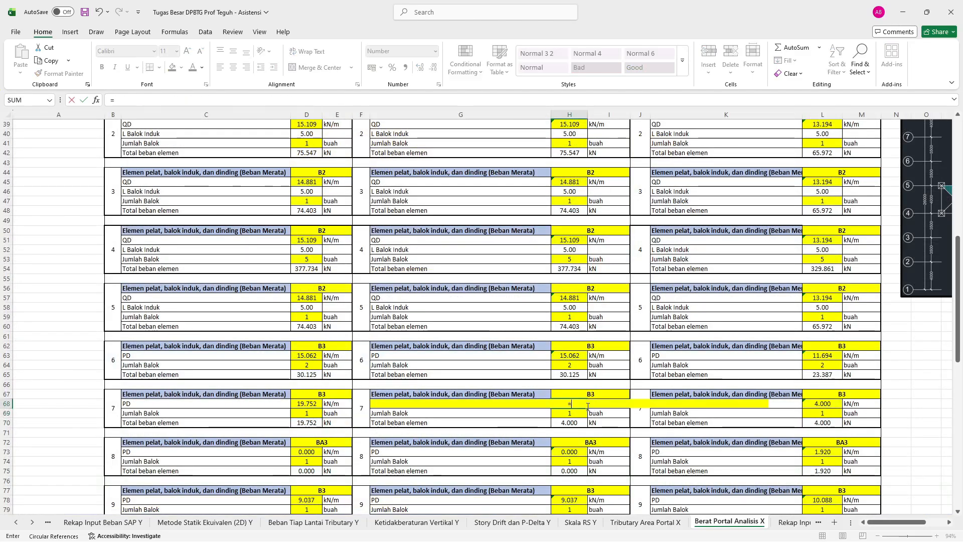
pyautogui.click(645, 522)
pyautogui.click(362, 424)
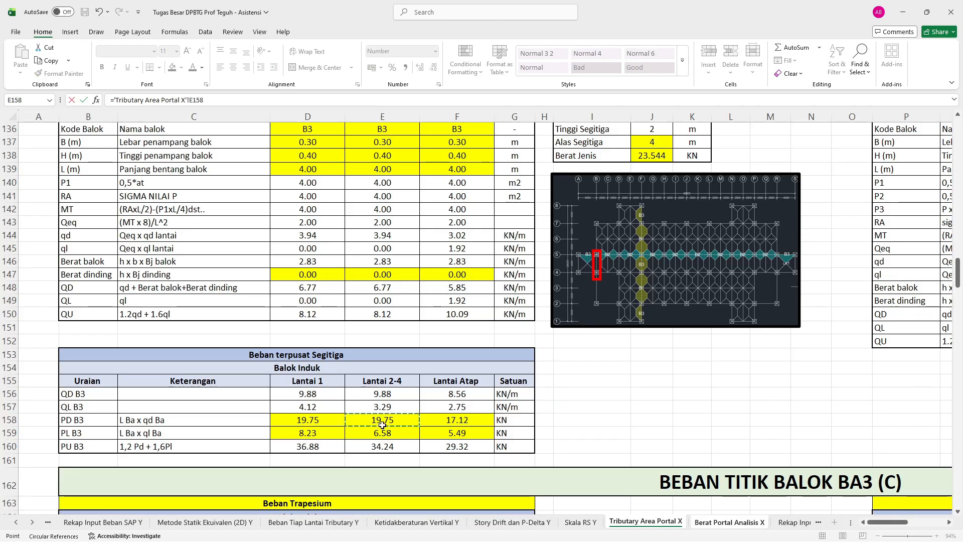
pyautogui.press('Return')
# Link the element 7 PD in L68 to the Lantai Atap PD B3 value of section B3 (B) on the Tributary Area Portal X sheet.
pyautogui.click(836, 404)
pyautogui.write('=')
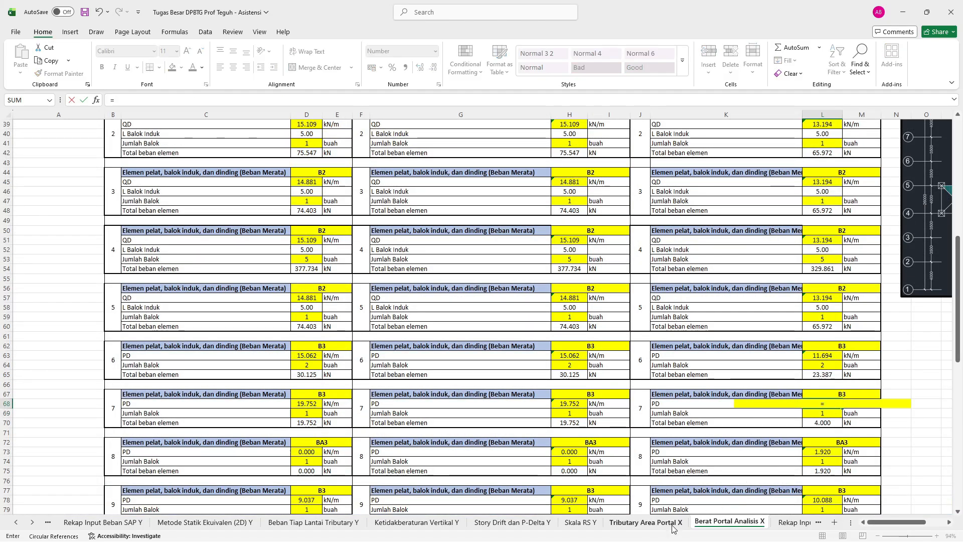
pyautogui.click(646, 523)
pyautogui.press('Return')
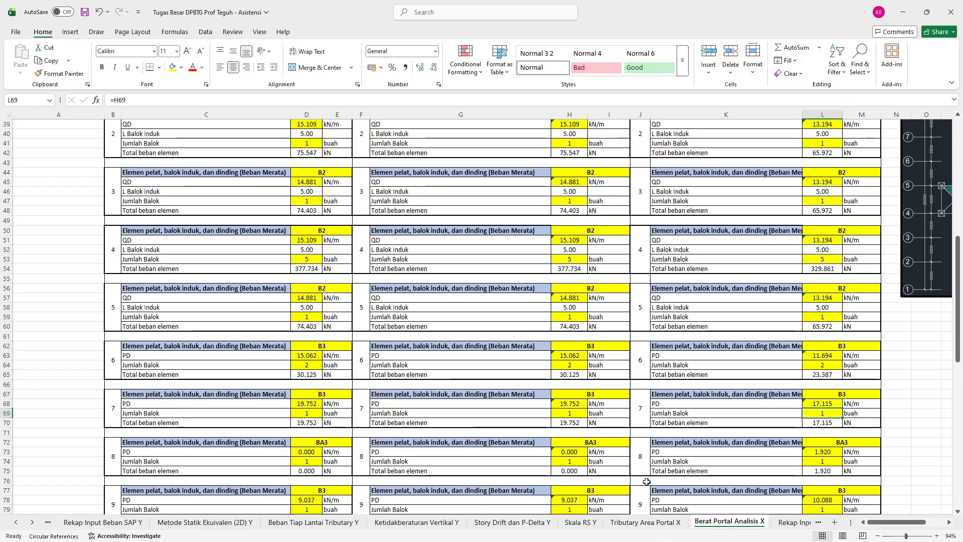
# Check the B3 (B) beam location on the Tributary Area Portal X plan and set the element 7 beam count in D69 of Berat Portal Analisis X to 2.
pyautogui.click(636, 524)
pyautogui.scroll(3, 608, 332)
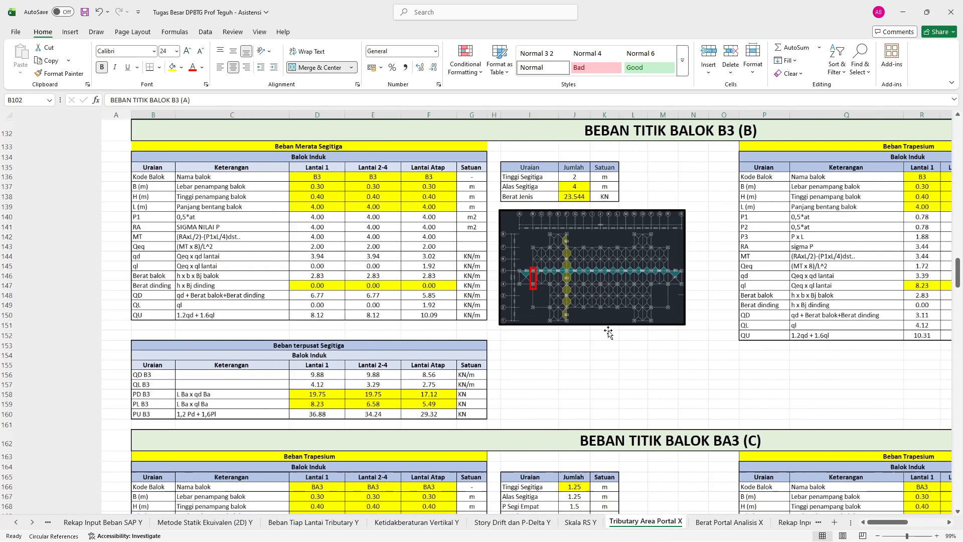
pyautogui.scroll(-3, 608, 331)
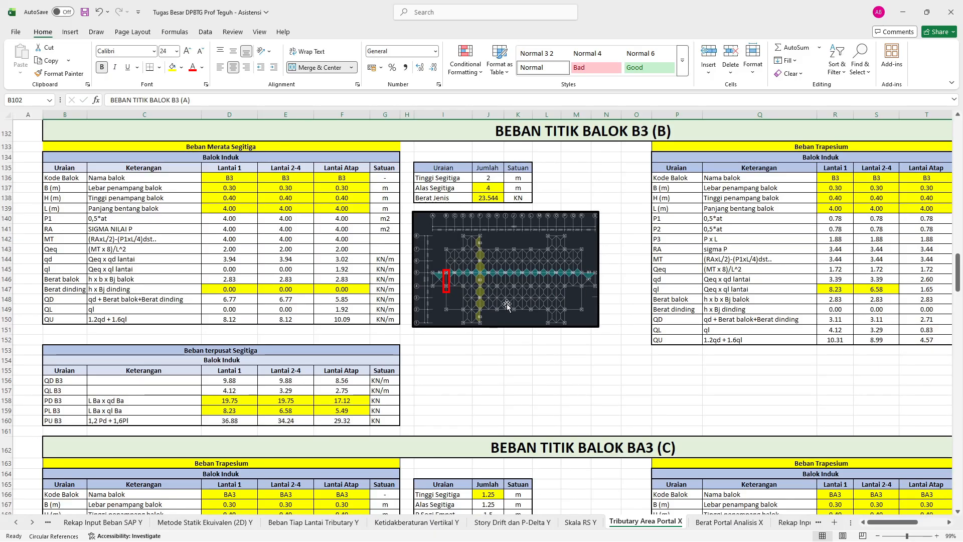
pyautogui.click(449, 276)
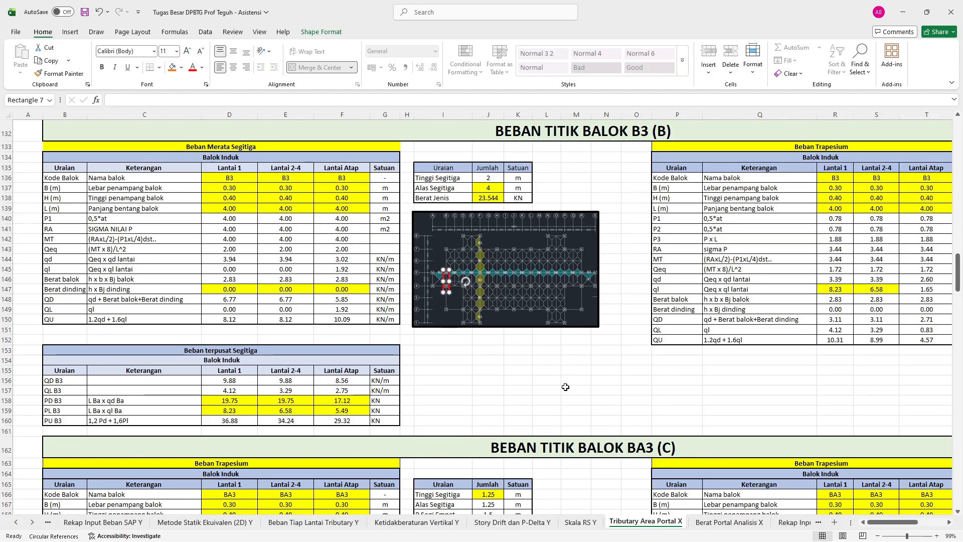
pyautogui.click(729, 522)
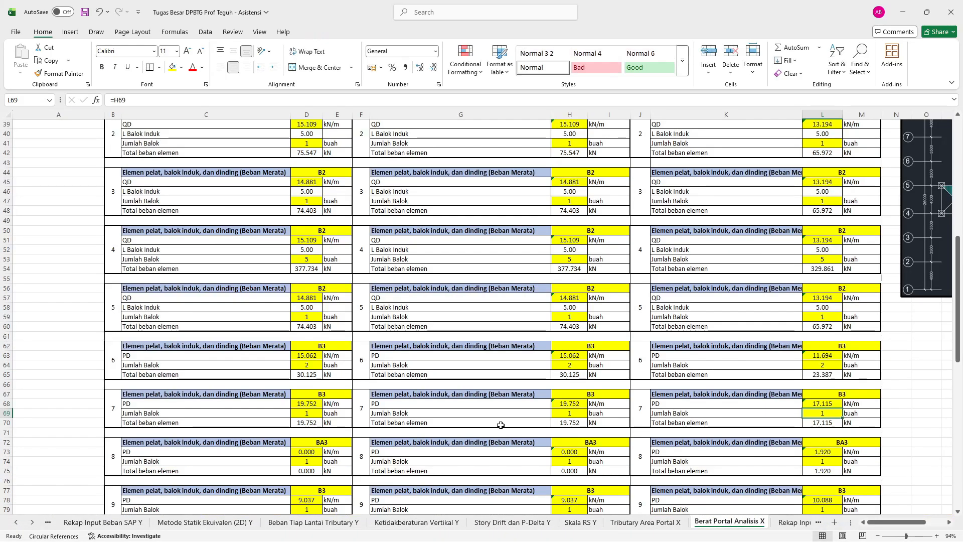
pyautogui.click(304, 412)
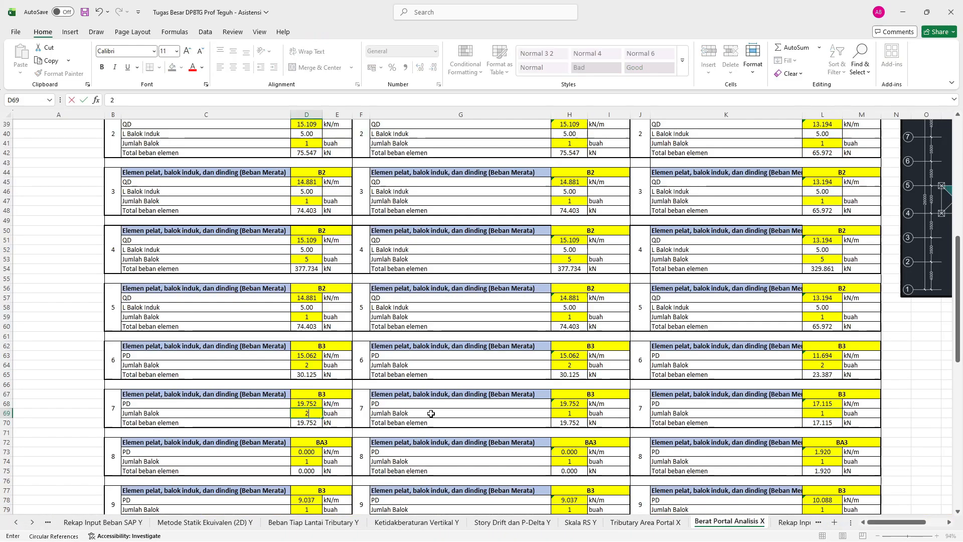
pyautogui.write('2')
pyautogui.press('Return')
# Link the element 8 PD in D73 to the Lantai 1 PD BA3 value of section BA3 (C), ='Tributary Area Portal X'!$D$189.
pyautogui.click(309, 452)
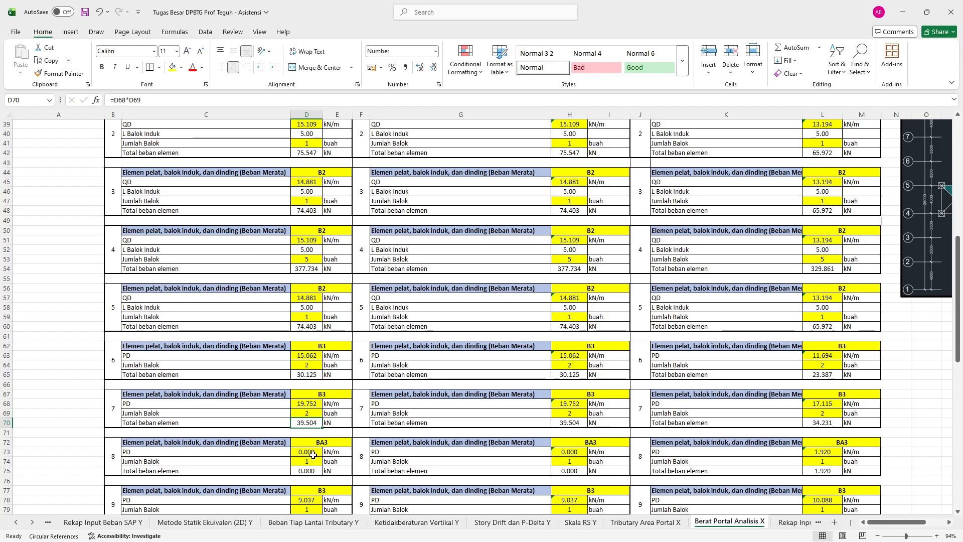
pyautogui.write('=')
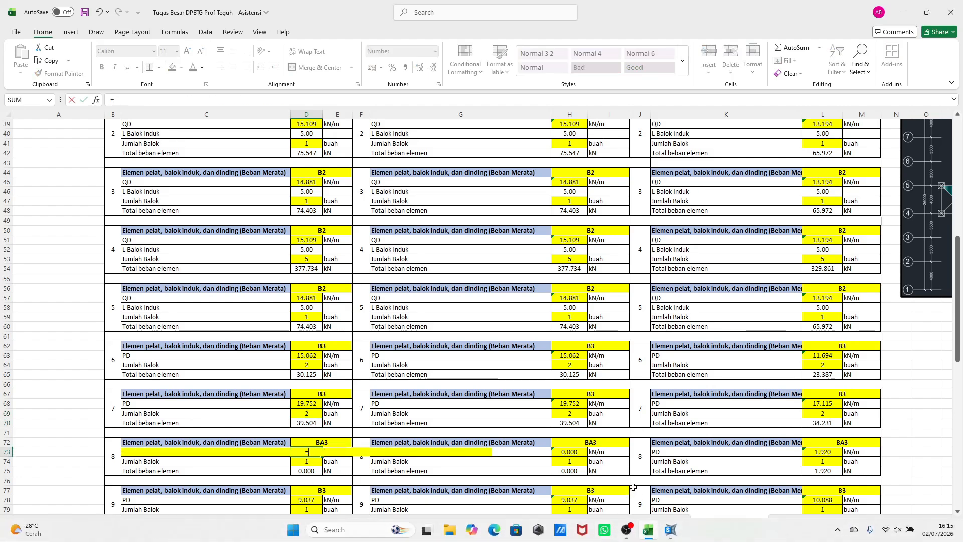
pyautogui.click(646, 521)
pyautogui.scroll(-8, 310, 431)
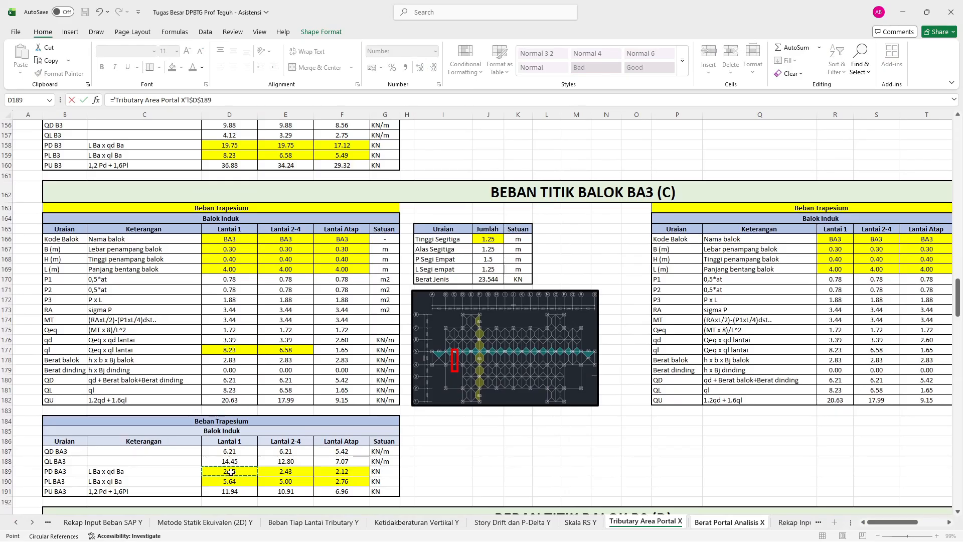
pyautogui.press('Return')
# Link the element 8 PD in H73 to the Lantai 2-4 PD BA3 value in E189 of the Tributary Area Portal X sheet.
pyautogui.click(572, 453)
pyautogui.write('=')
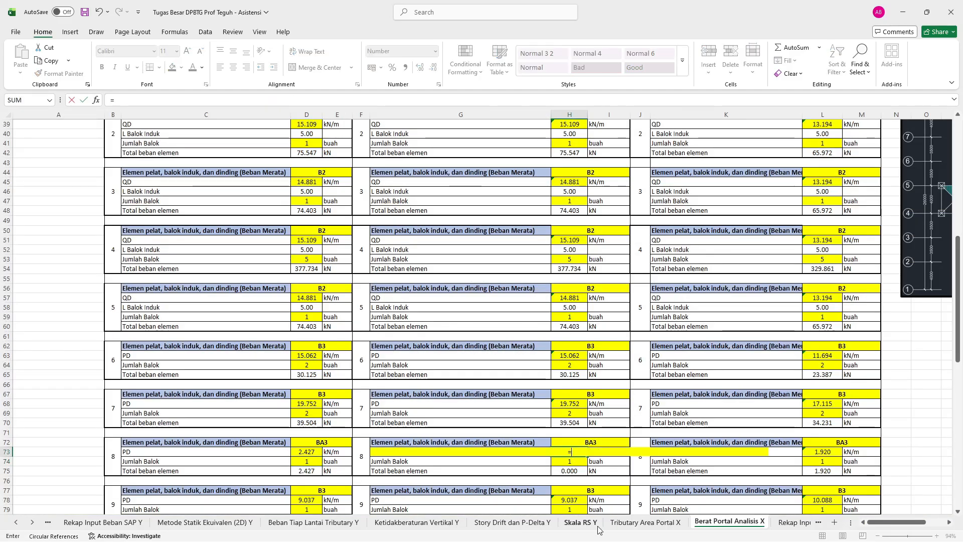
pyautogui.click(617, 526)
pyautogui.click(296, 473)
pyautogui.press('Return')
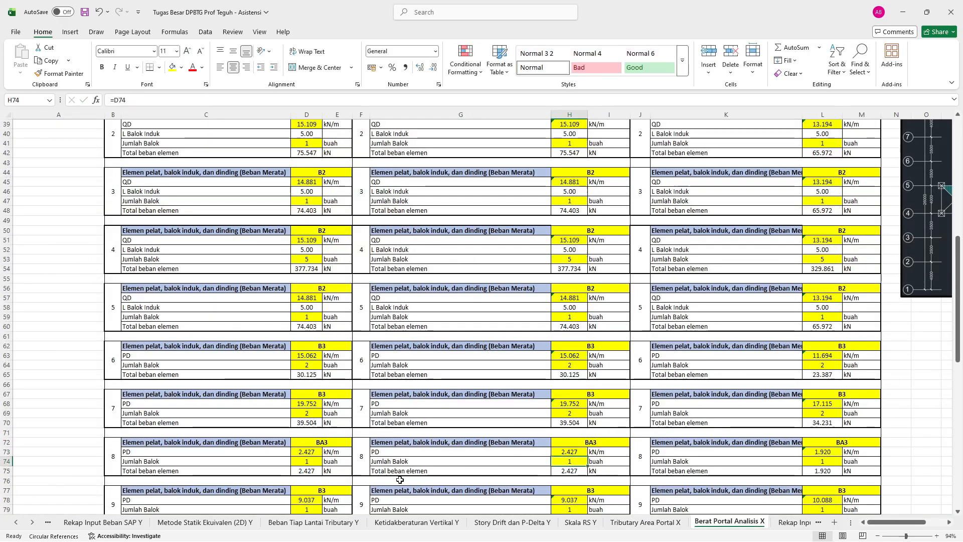
# Link the element 8 PD in L73 to the Lantai Atap PD BA3 value, ='Tributary Area Portal X'!$F$189.
pyautogui.click(822, 451)
pyautogui.write('=')
pyautogui.click(646, 522)
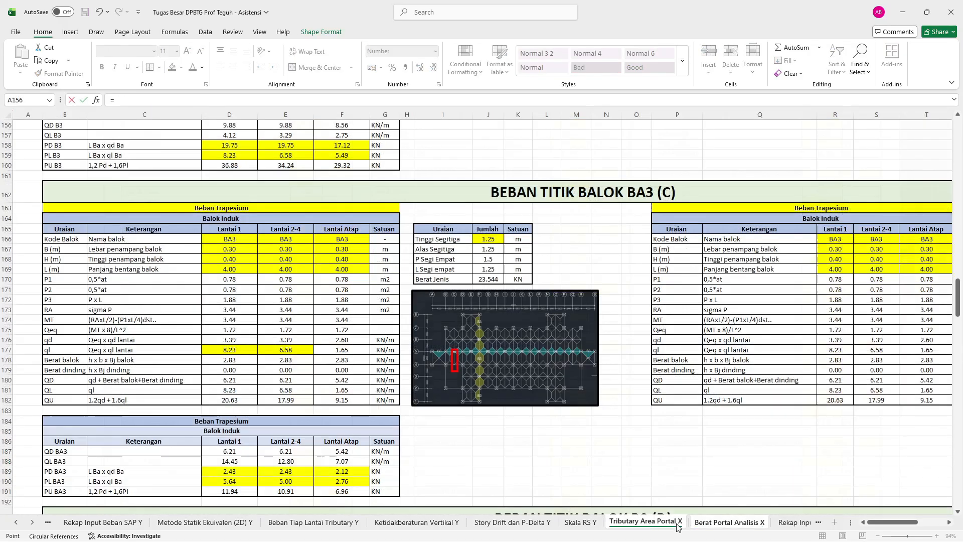
pyautogui.press('Return')
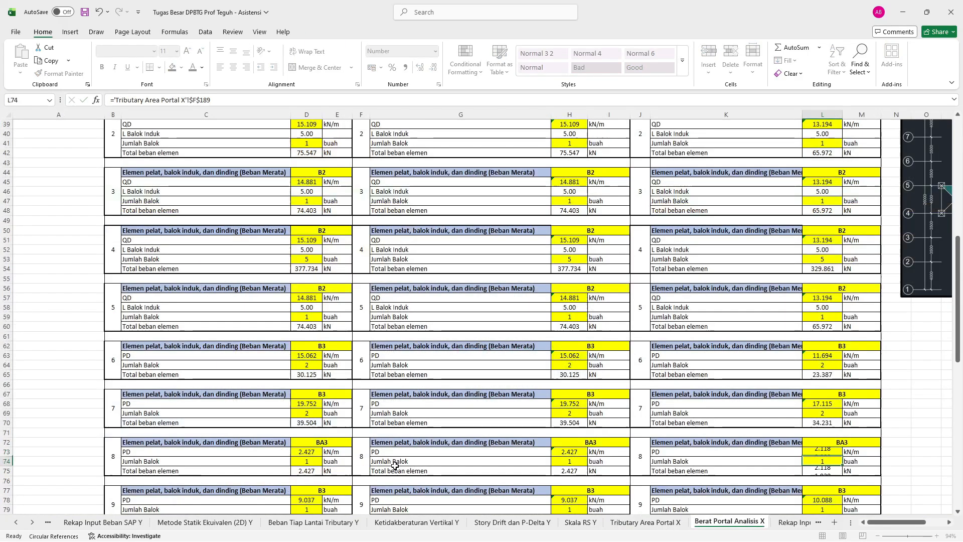
# Examine the floor plans of the BA3 (C), B3 (D) and B1 sections on the Tributary Area Portal X sheet to compare the marked beam locations.
pyautogui.click(663, 523)
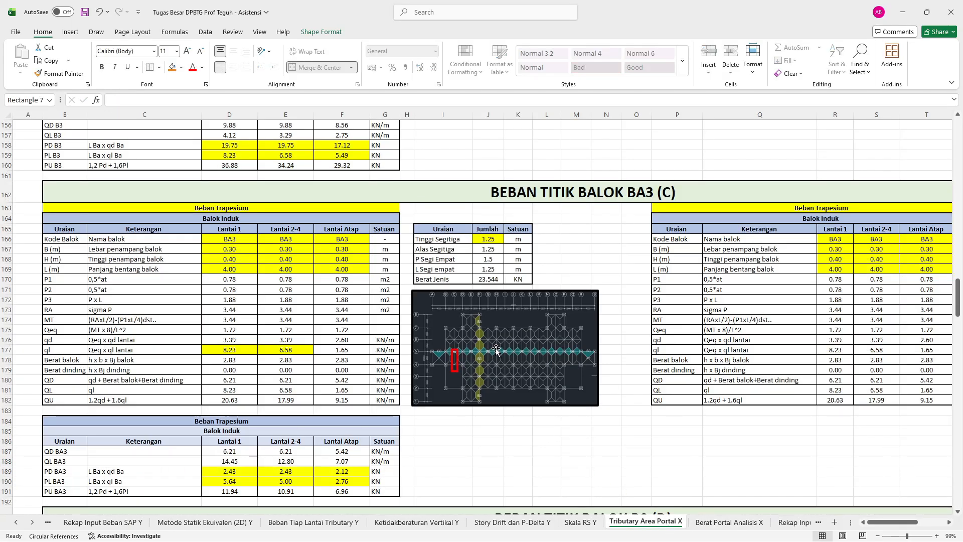
pyautogui.scroll(-2, 574, 370)
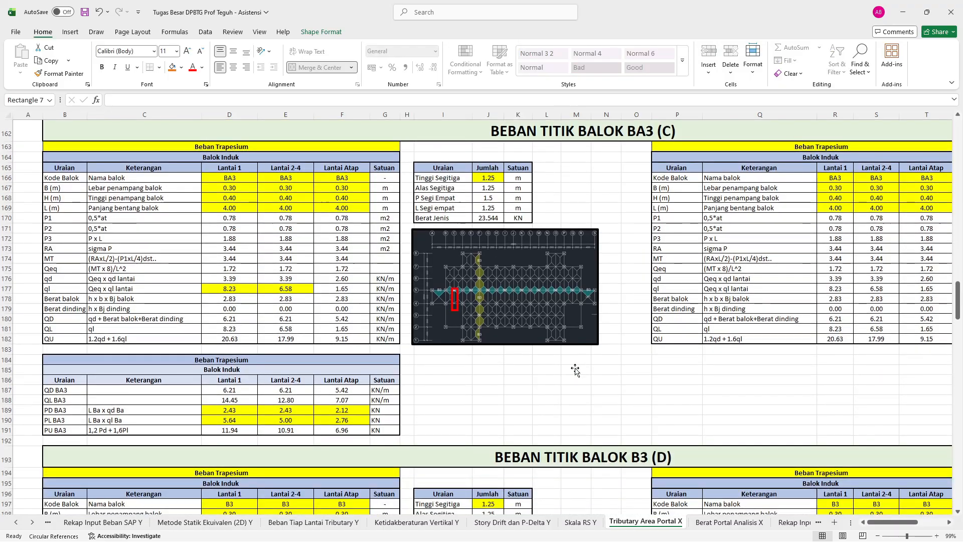
pyautogui.scroll(-7, 596, 322)
pyautogui.scroll(-20, 605, 319)
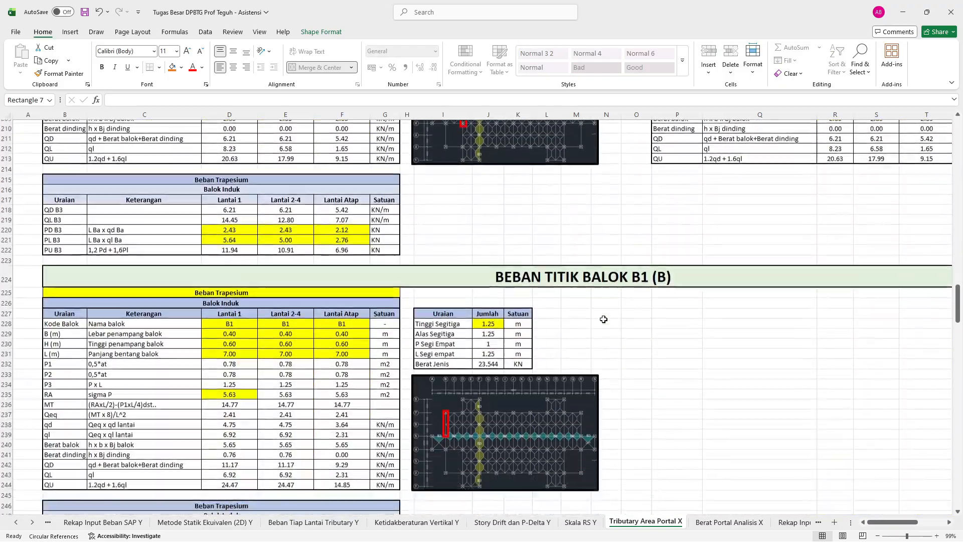
pyautogui.scroll(-2, 604, 319)
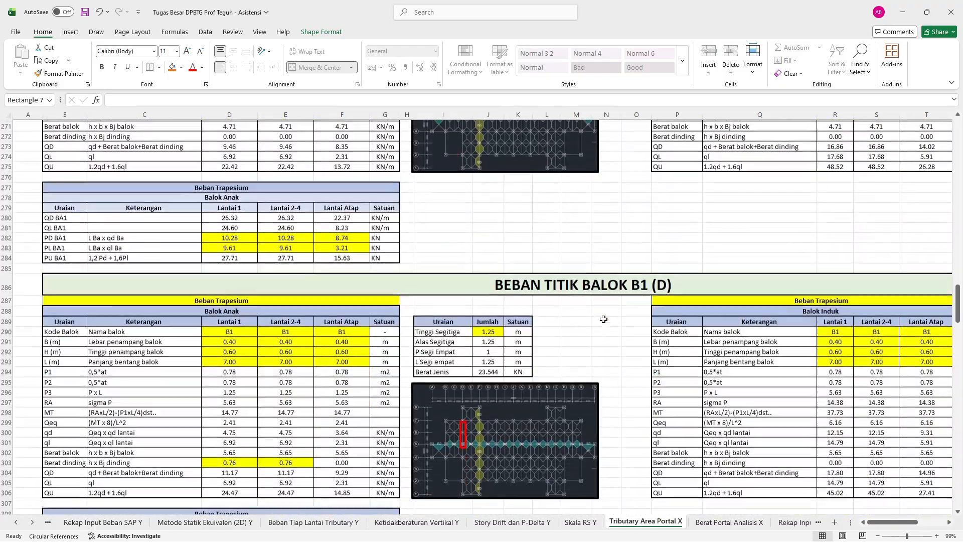
pyautogui.scroll(20, 604, 319)
pyautogui.scroll(-1, 604, 319)
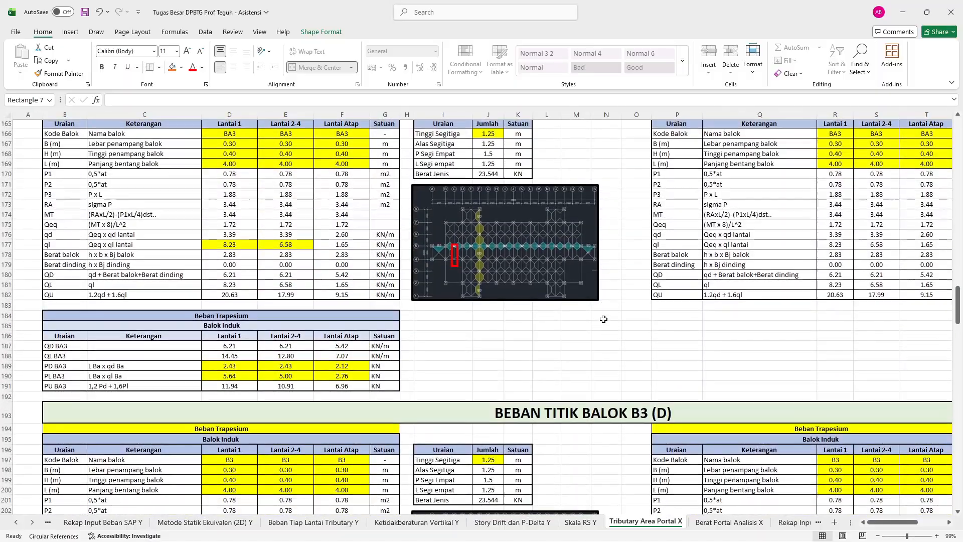
pyautogui.scroll(-6, 603, 319)
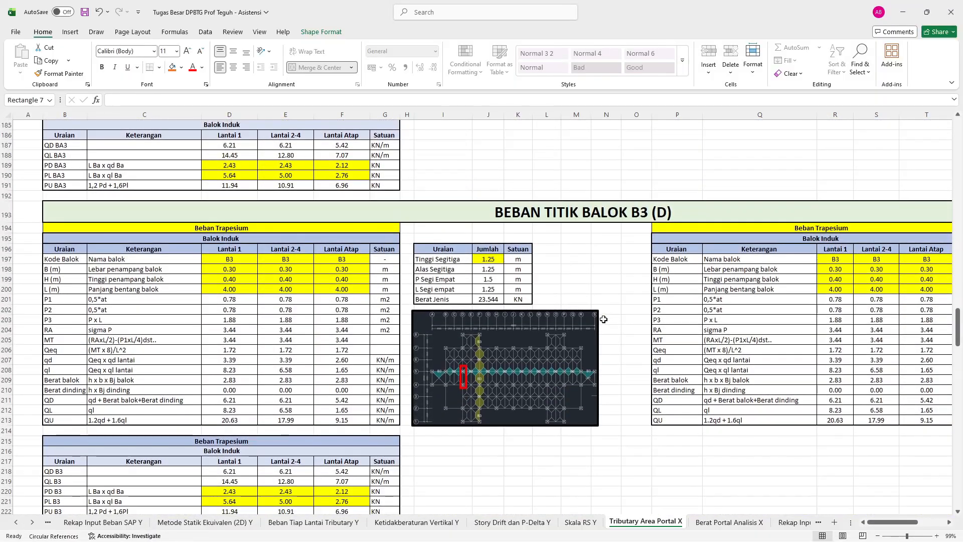
pyautogui.press('Escape')
pyautogui.scroll(-2, 568, 380)
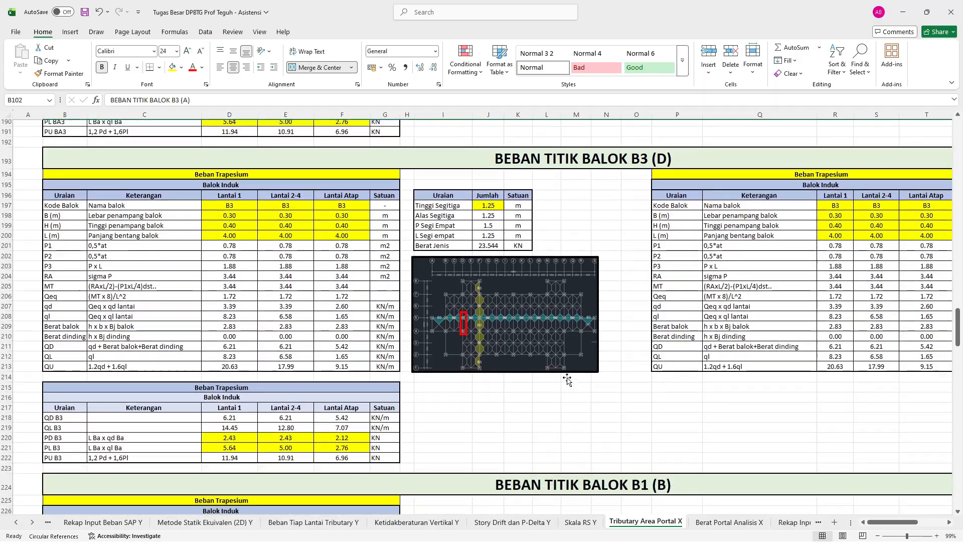
pyautogui.scroll(12, 567, 380)
pyautogui.keyDown('ctrl'); pyautogui.scroll(1, 567, 380); pyautogui.keyUp('ctrl')
pyautogui.keyDown('ctrl'); pyautogui.scroll(2, 567, 378); pyautogui.keyUp('ctrl')
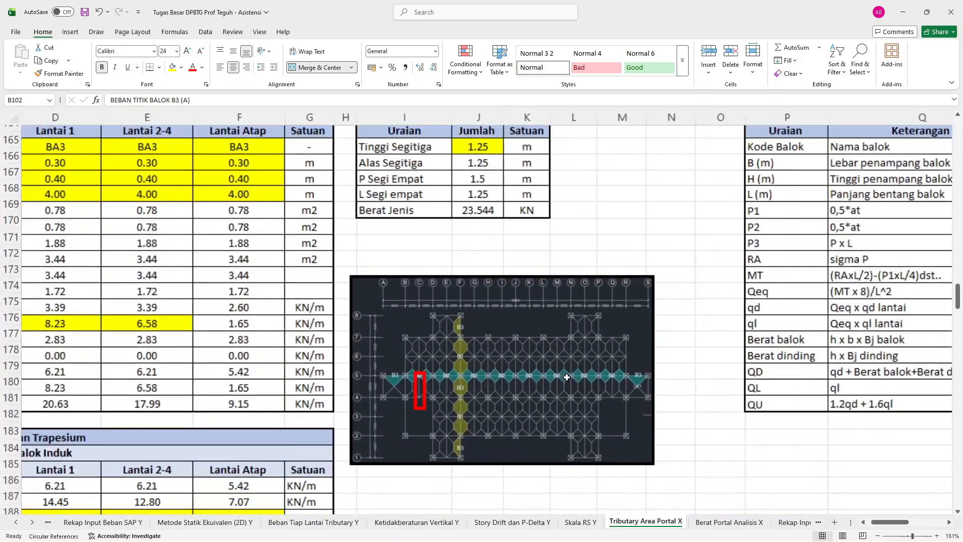
pyautogui.scroll(-2, 567, 377)
pyautogui.keyDown('ctrl'); pyautogui.scroll(-3, 567, 377); pyautogui.keyUp('ctrl')
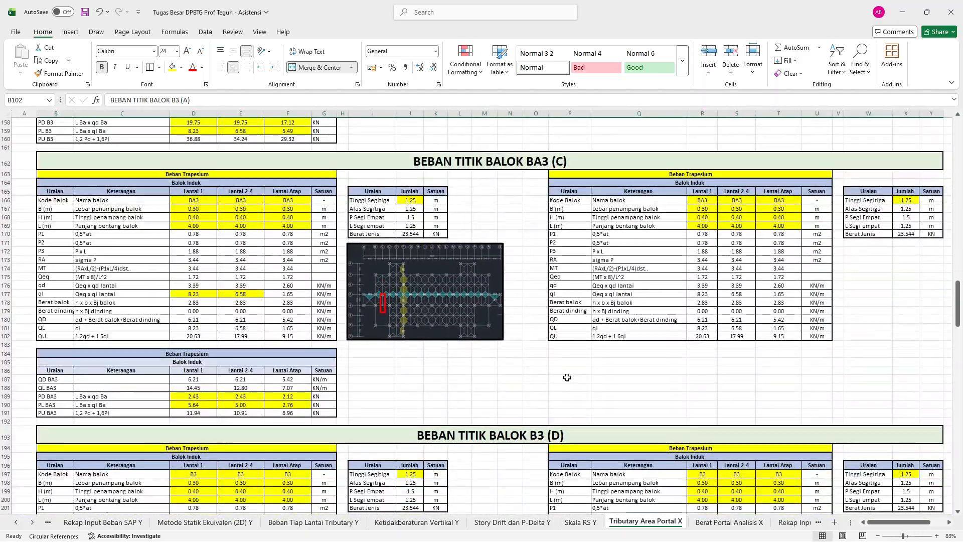
pyautogui.keyDown('ctrl'); pyautogui.scroll(4, 566, 321); pyautogui.keyUp('ctrl')
pyautogui.keyDown('ctrl'); pyautogui.scroll(4, 304, 260); pyautogui.keyUp('ctrl')
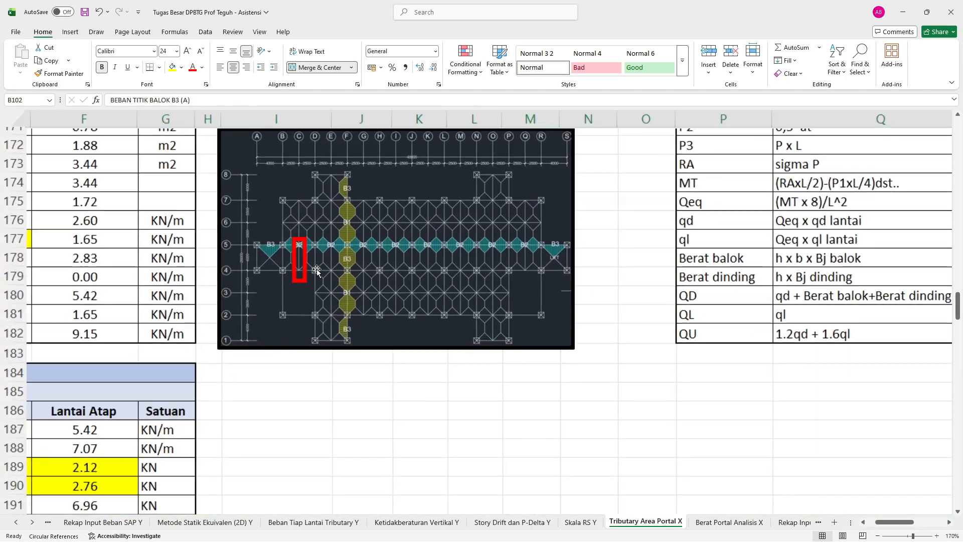
# Copy the red marker rectangle on the BA3 (C) floor plan and place the copy over the beam on grid line E between lines 4 and 5.
pyautogui.click(315, 263)
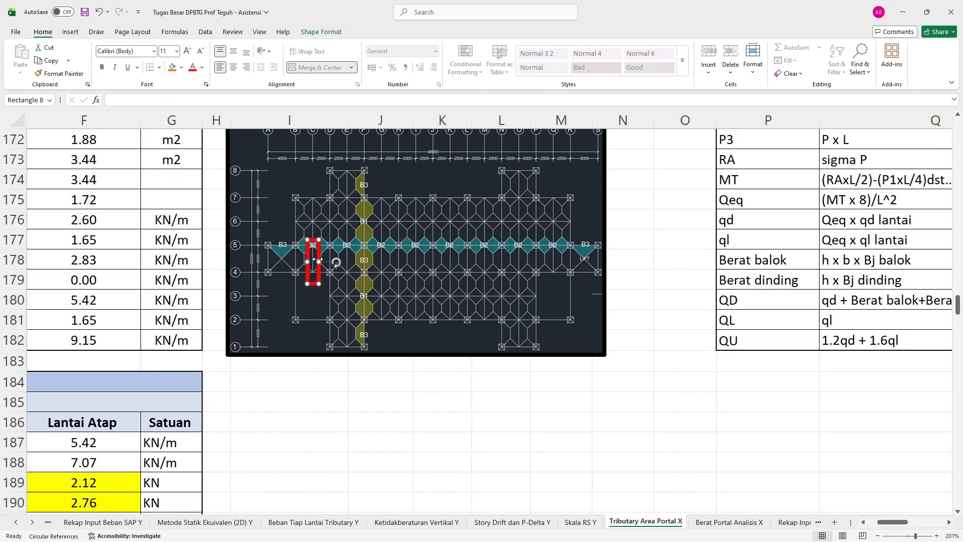
pyautogui.click(344, 257)
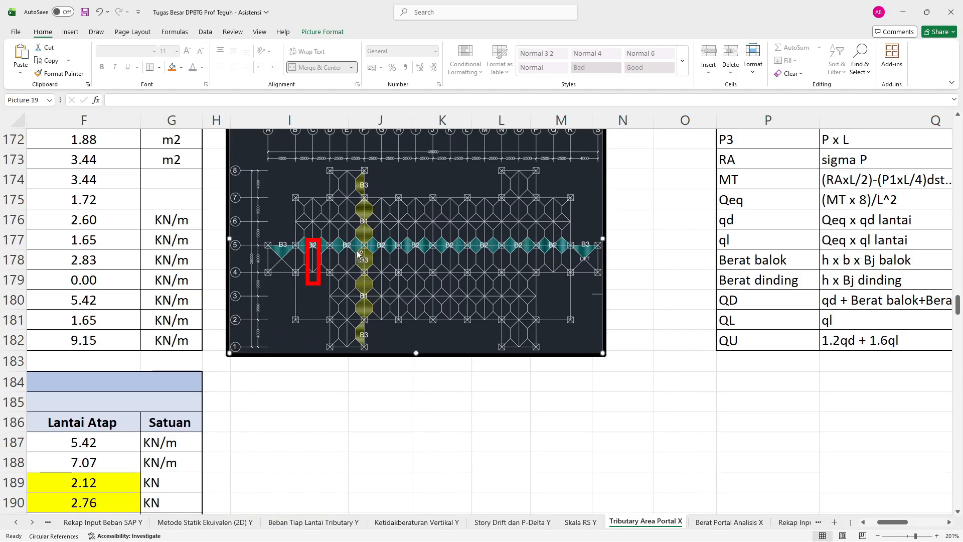
pyautogui.click(349, 261)
pyautogui.click(291, 394)
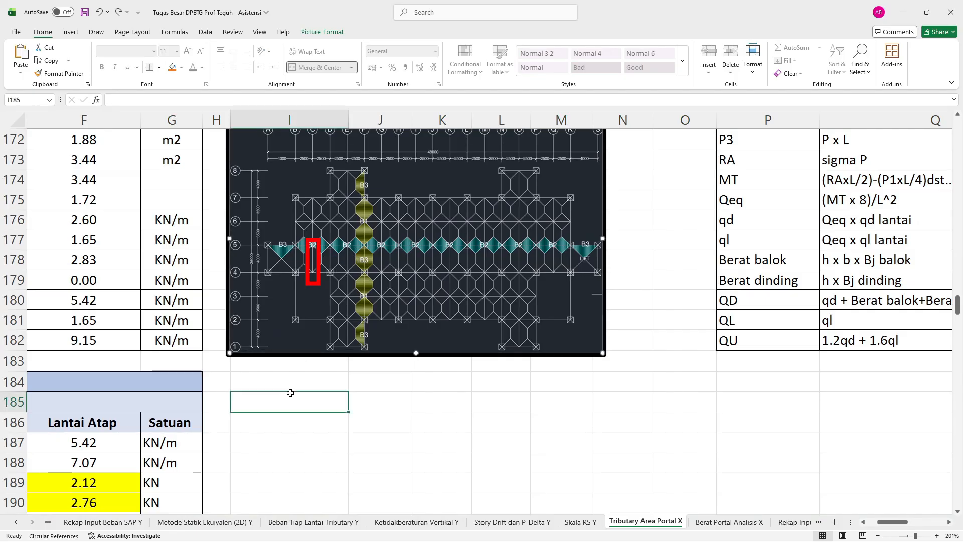
pyautogui.hotkey('ctrl', 'v')
pyautogui.moveTo(243, 404); pyautogui.dragTo(354, 254)
# Duplicate the red marker rectangle and place it over the beam on grid line G between lines 4 and 5.
pyautogui.hotkey('ctrl', 'd')
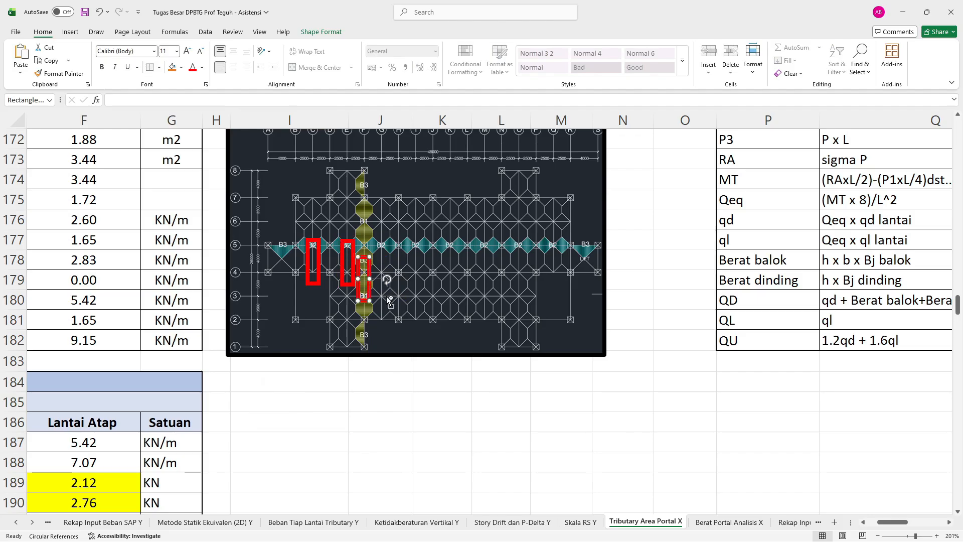
pyautogui.click(374, 269)
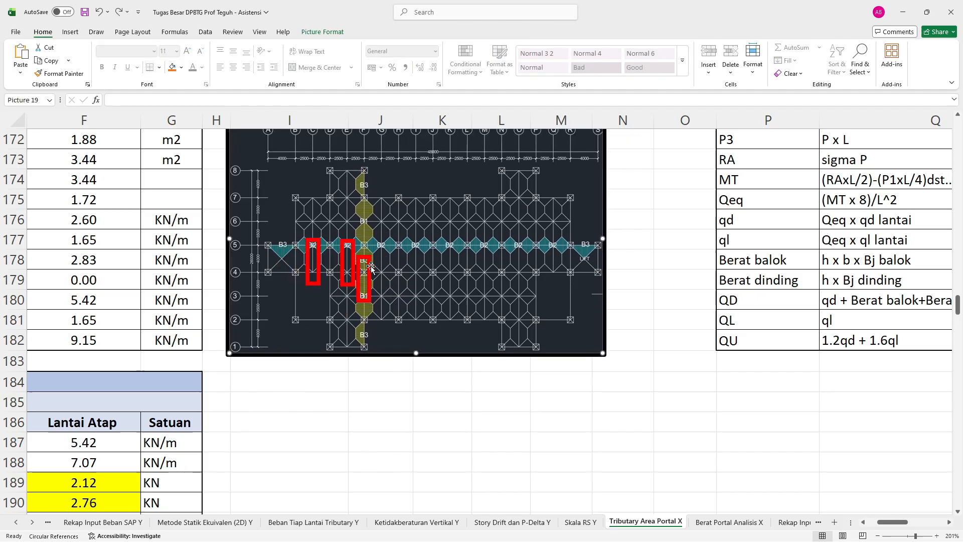
pyautogui.moveTo(367, 270); pyautogui.dragTo(384, 253)
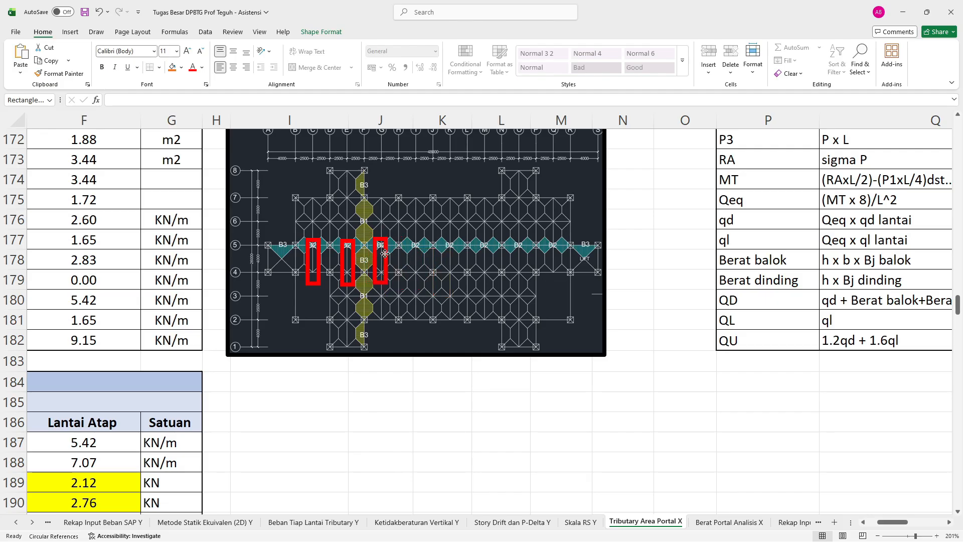
# Place further copies of the red marker rectangle over the beams on grid lines I, K, M, O and Q of the BA3 (C) plan.
pyautogui.hotkey('ctrl', 'c')
pyautogui.click(399, 396)
pyautogui.hotkey('ctrl', 'v')
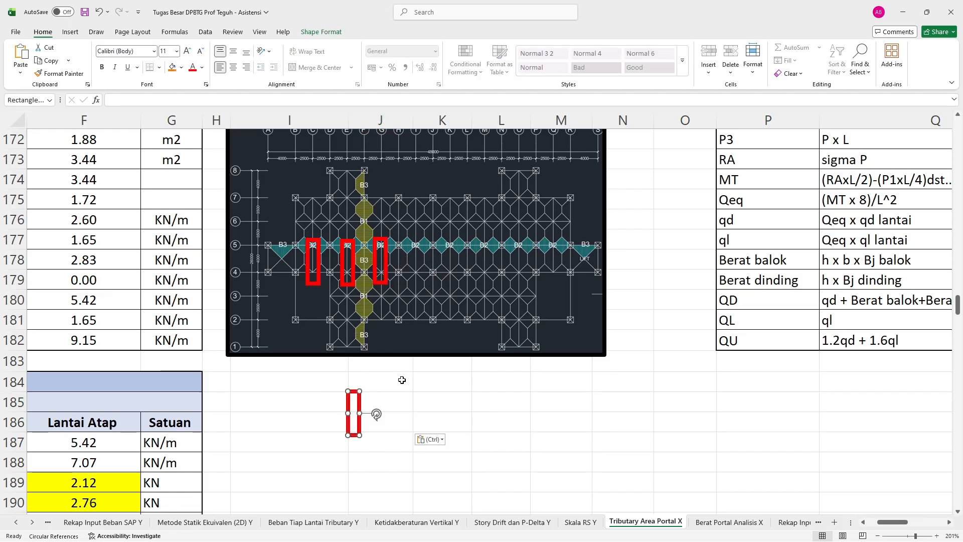
pyautogui.moveTo(363, 403)
pyautogui.mouseDown()
pyautogui.moveTo(417, 309)
pyautogui.moveTo(415, 254)
pyautogui.moveTo(423, 248)
pyautogui.mouseUp()
pyautogui.click(447, 383)
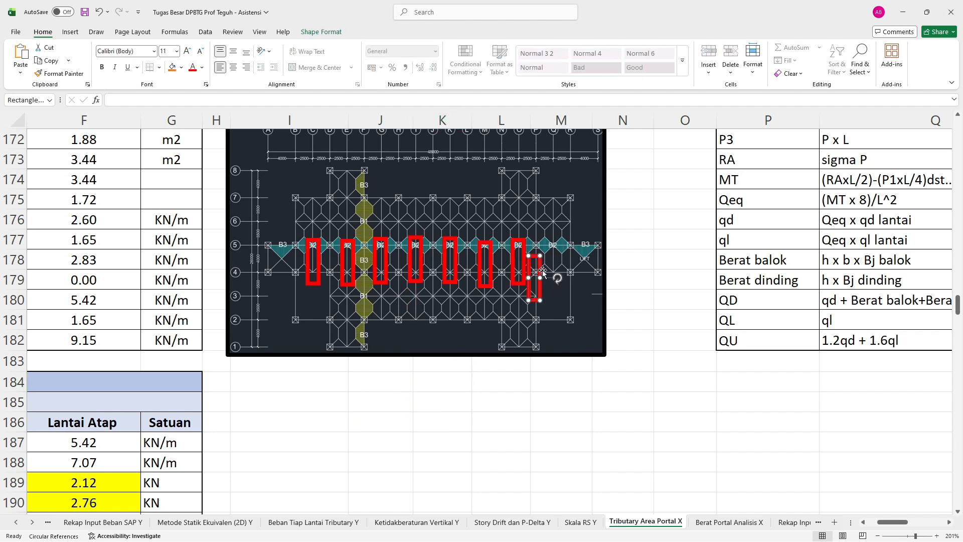
pyautogui.moveTo(543, 272); pyautogui.dragTo(561, 255)
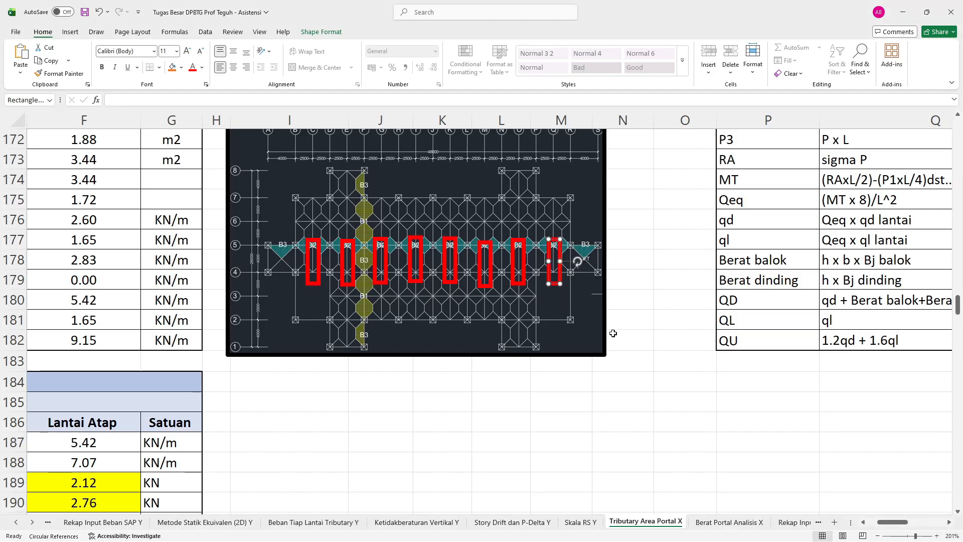
# Set the element 8 BA3 beam count in D74 of the Berat Portal Analisis X sheet to 8.
pyautogui.keyDown('ctrl'); pyautogui.scroll(-6, 613, 333); pyautogui.keyUp('ctrl')
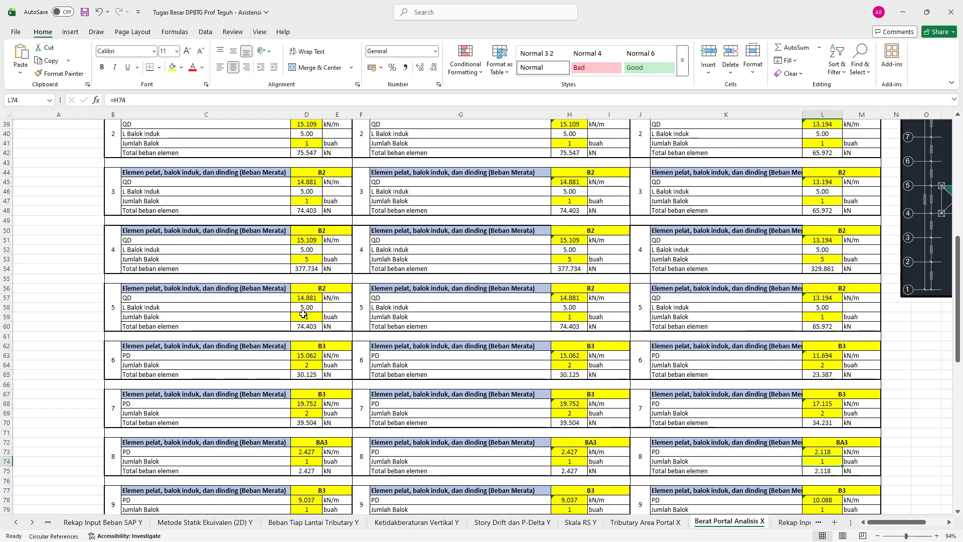
pyautogui.scroll(-1, 317, 287)
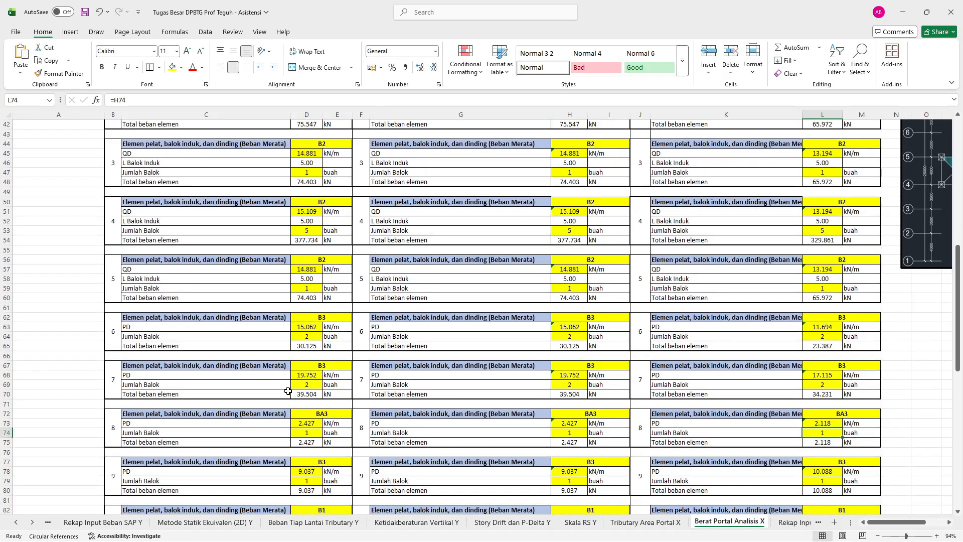
pyautogui.click(311, 435)
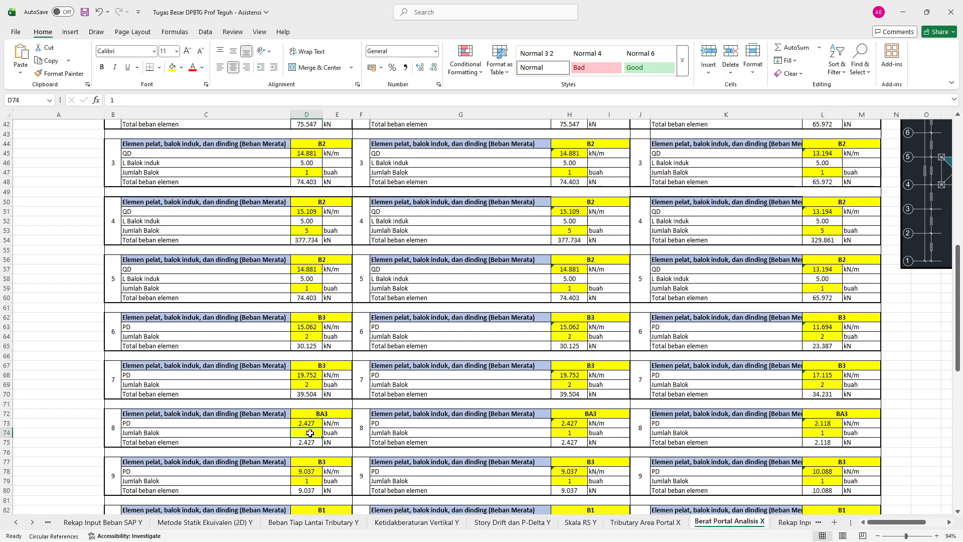
pyautogui.write('8')
pyautogui.press('Return')
pyautogui.press('Return')
pyautogui.press('Return')
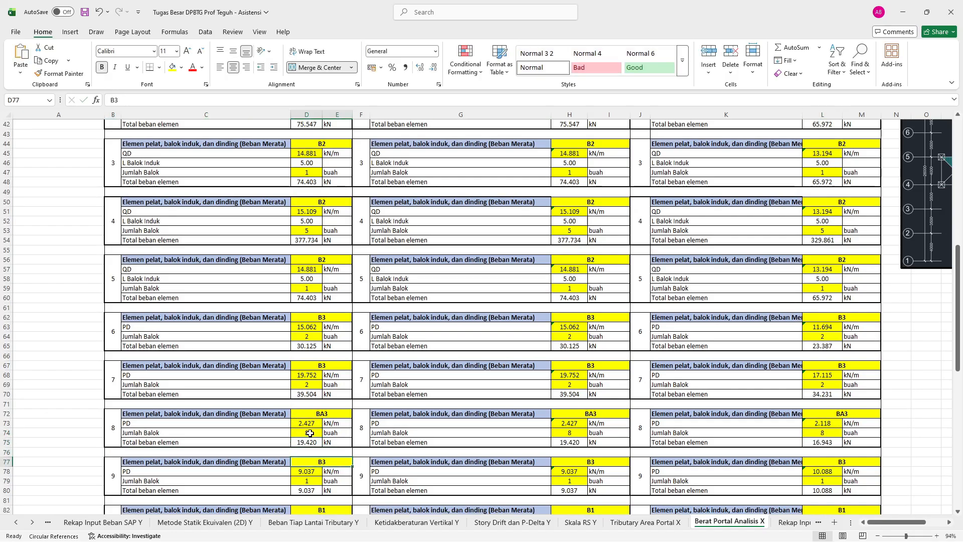
# Link element 9's first-block PD in D78 of Berat Portal Analisis X to D220, the Lantai 1 PD B3 on Tributary Area Portal X.
pyautogui.press('Return')
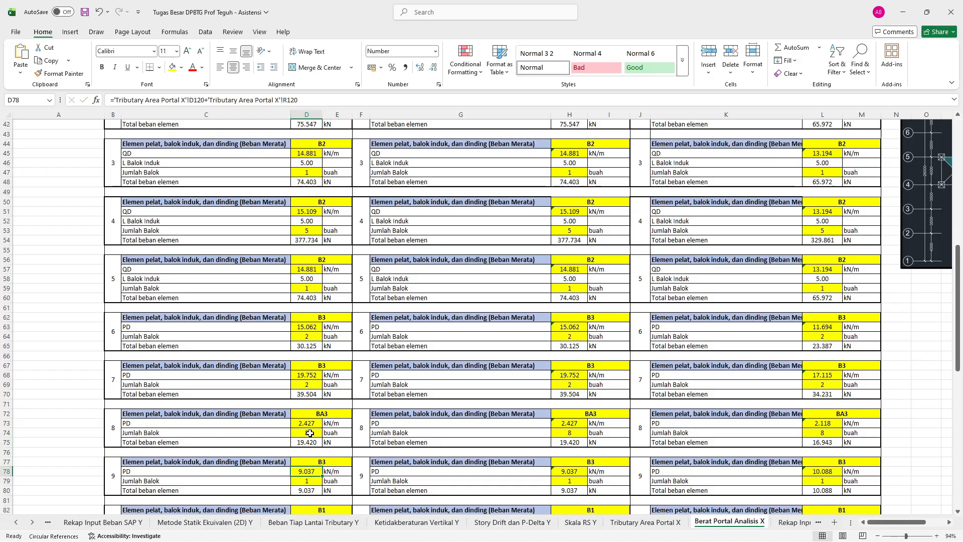
pyautogui.click(645, 522)
pyautogui.scroll(-3, 633, 367)
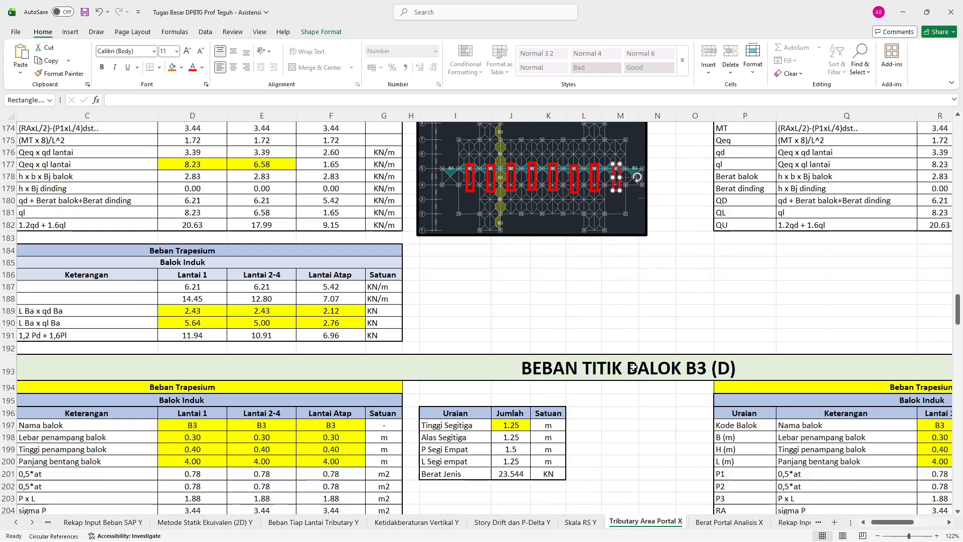
pyautogui.keyDown('ctrl'); pyautogui.scroll(-3, 631, 367); pyautogui.keyUp('ctrl')
pyautogui.scroll(-7, 550, 420)
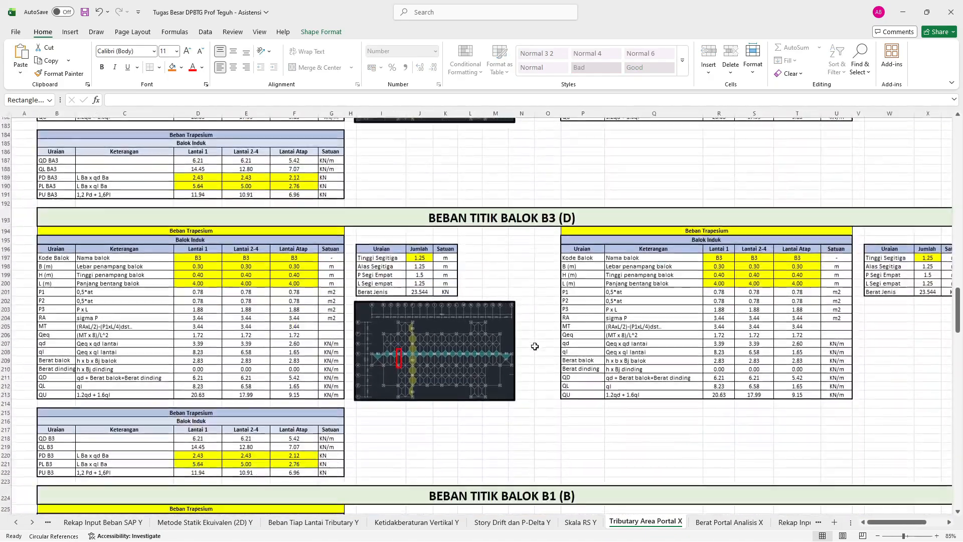
pyautogui.scroll(-2, 502, 391)
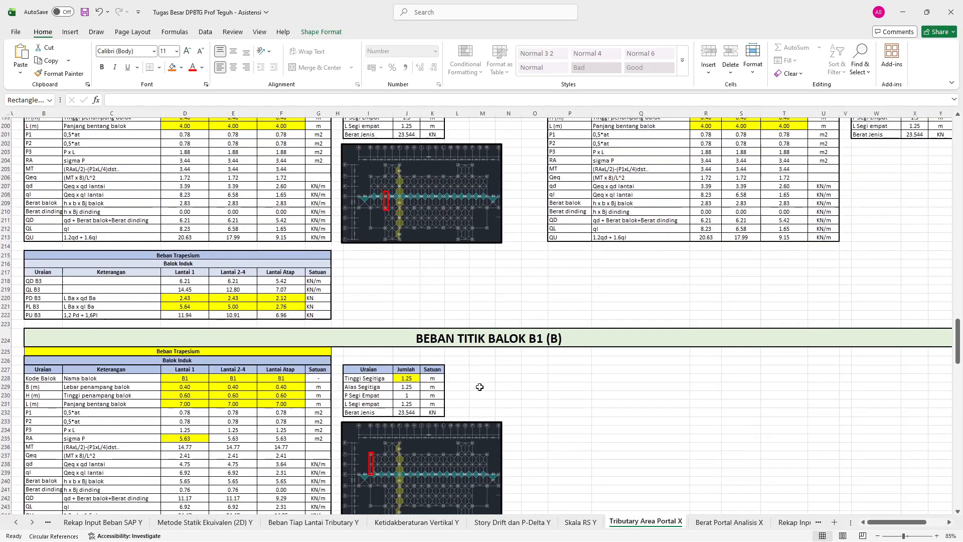
pyautogui.scroll(1, 480, 387)
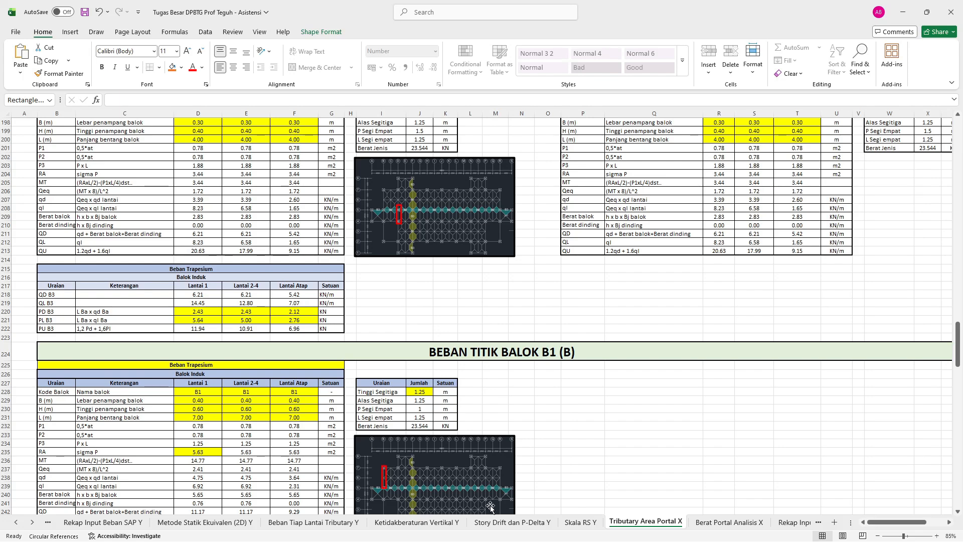
pyautogui.scroll(4, 503, 439)
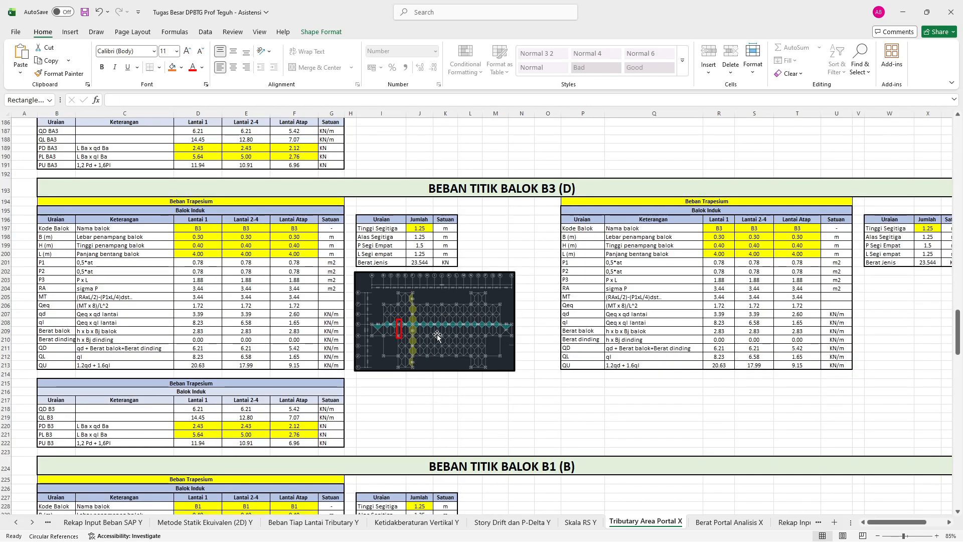
pyautogui.click(702, 523)
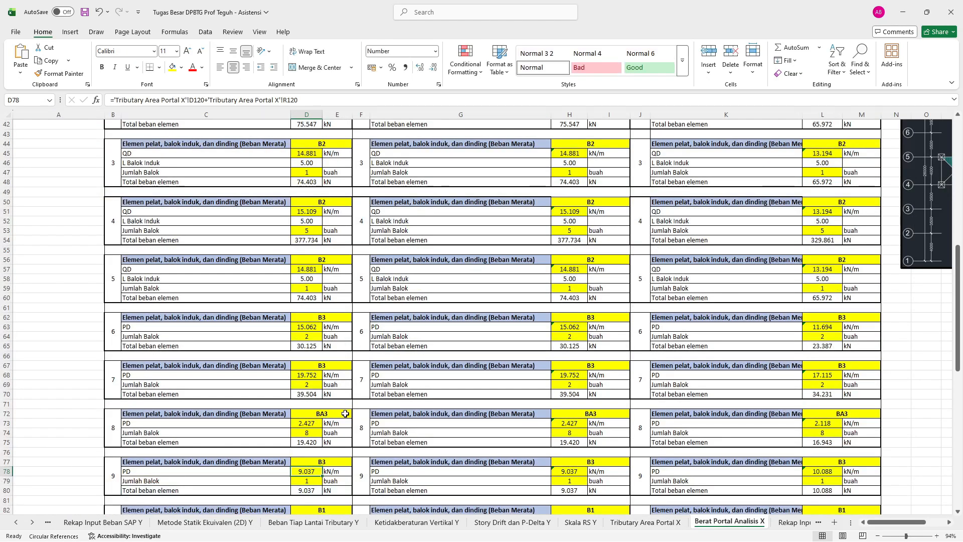
pyautogui.write('=')
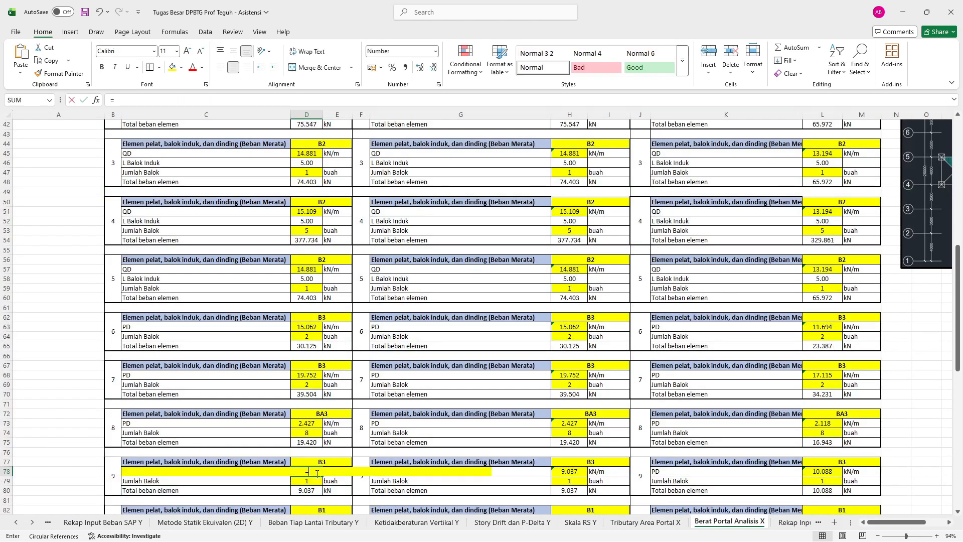
pyautogui.click(645, 523)
pyautogui.click(200, 426)
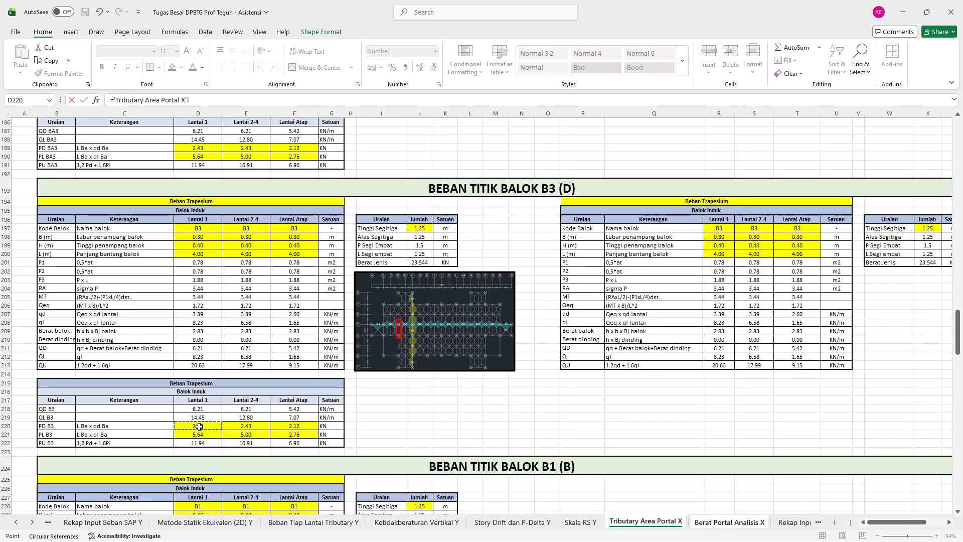
pyautogui.press('Return')
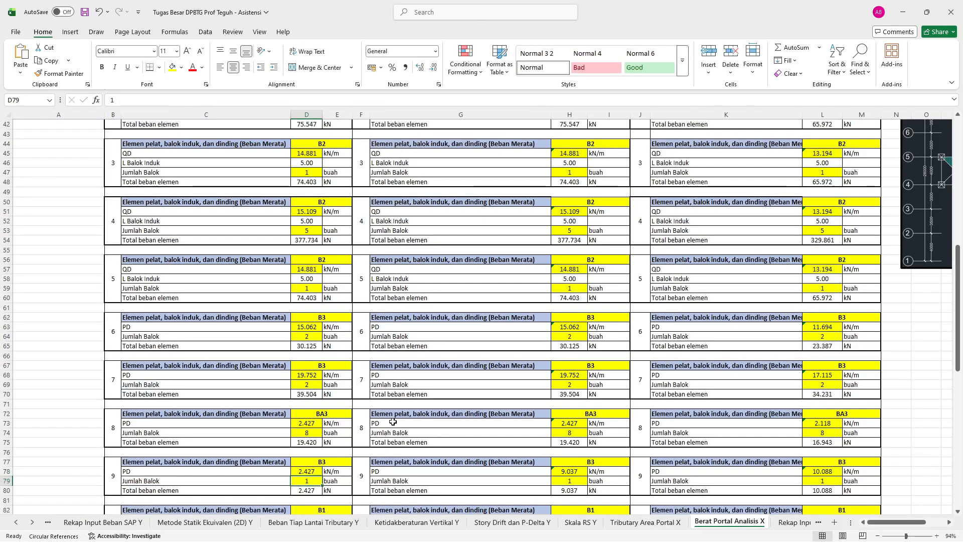
# Link element 9's second-block PD in H78 to the Lantai 2-4 PD B3 on Tributary Area Portal X with absolute reference $E$220.
pyautogui.click(571, 476)
pyautogui.write('=')
pyautogui.click(645, 522)
pyautogui.click(242, 427)
pyautogui.press('F4')
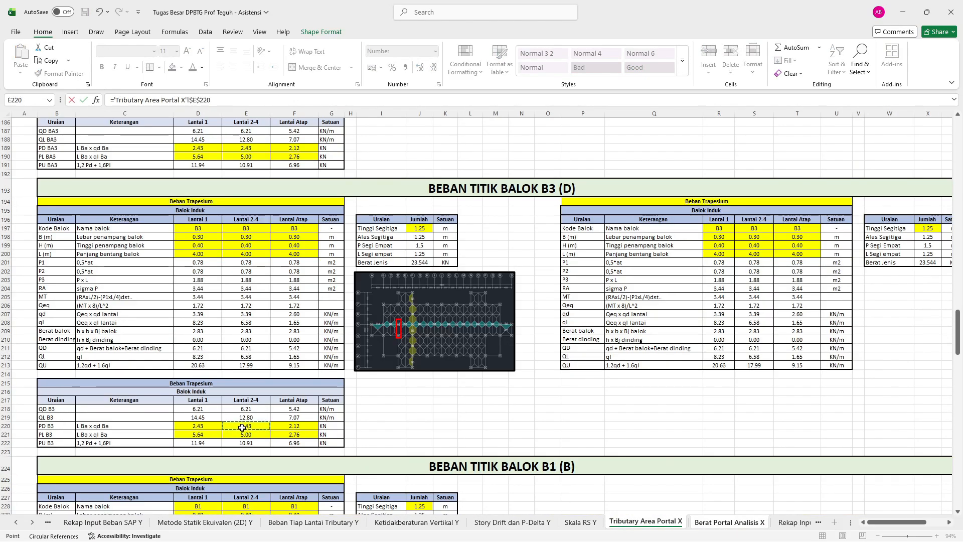
pyautogui.press('Return')
# Link element 9's third-block PD in L78 to the Lantai Atap PD B3 in F220 of Tributary Area Portal X, using an absolute reference.
pyautogui.click(834, 472)
pyautogui.write('=')
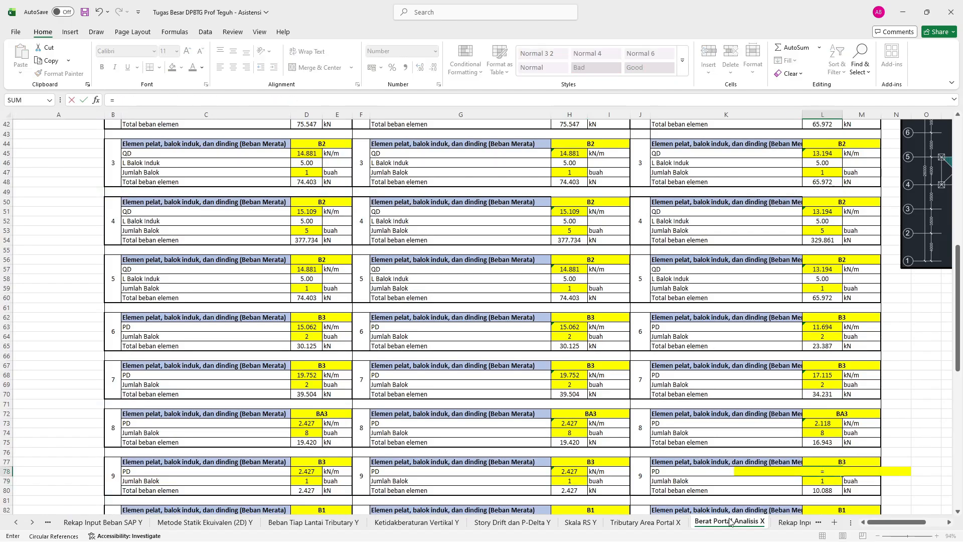
pyautogui.click(646, 522)
pyautogui.click(297, 425)
pyautogui.press('F4')
pyautogui.press('Return')
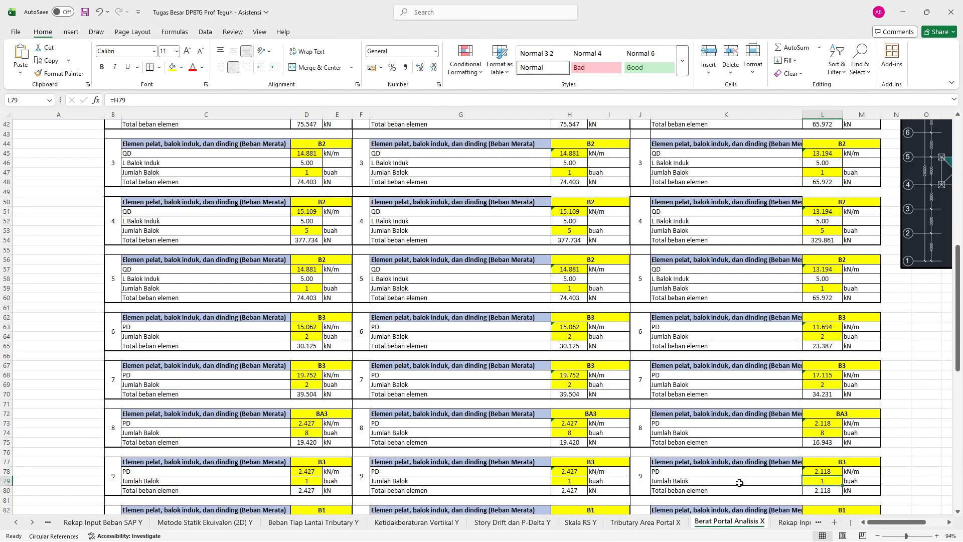
# Copy the red marker rectangle on the B3 (D) floor plan and place the copy over the beam on grid line F between lines 4 and 5.
pyautogui.click(645, 522)
pyautogui.click(409, 339)
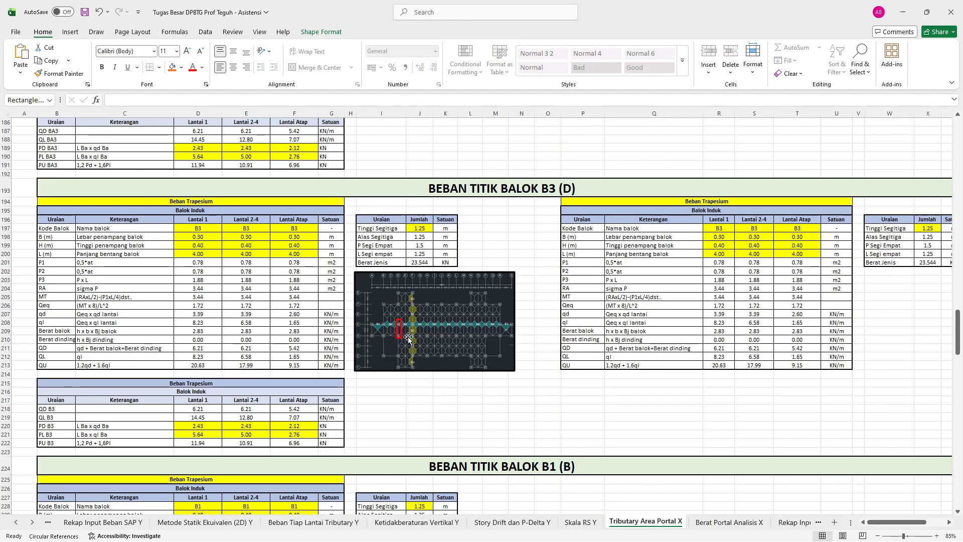
pyautogui.keyDown('ctrl'); pyautogui.scroll(6, 438, 356); pyautogui.keyUp('ctrl')
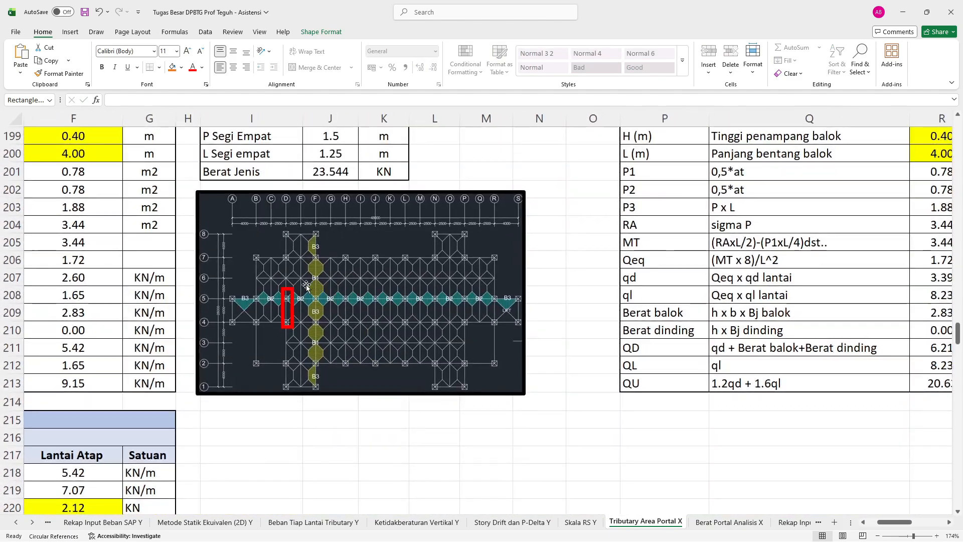
pyautogui.hotkey('ctrl', 'c')
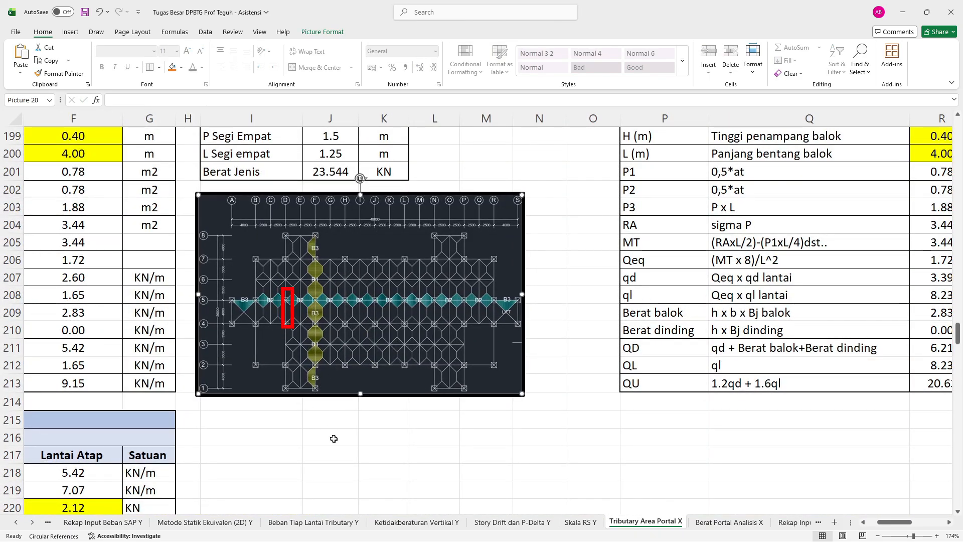
pyautogui.click(318, 430)
pyautogui.hotkey('ctrl', 'v')
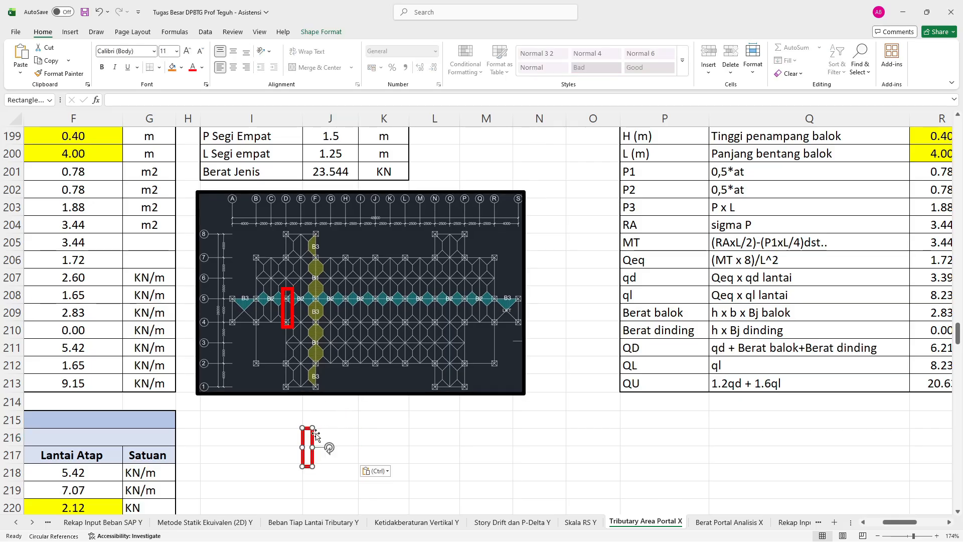
pyautogui.moveTo(316, 434); pyautogui.dragTo(322, 301)
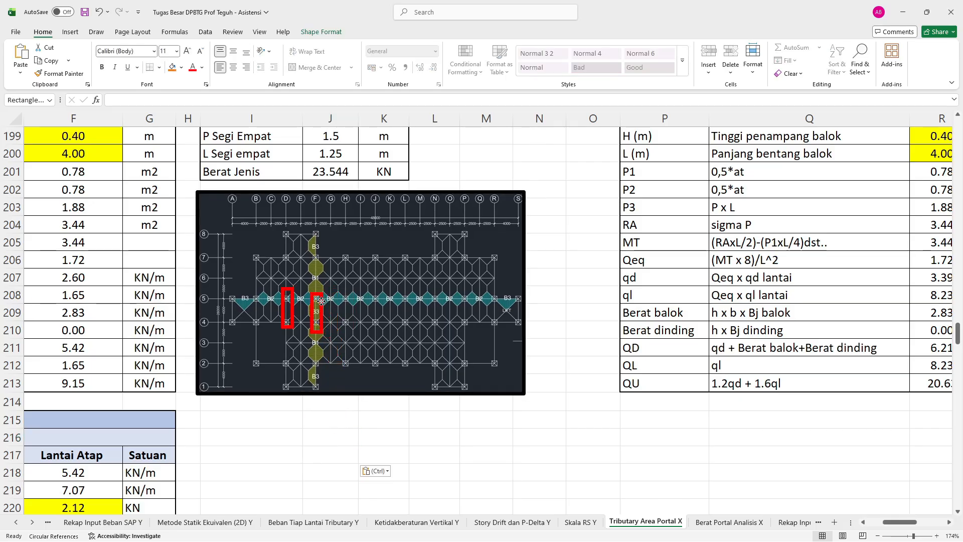
# Place further copies of the red marker rectangle over the beams on grid lines H, J, L, N and P of the B3 (D) plan.
pyautogui.click(333, 474)
pyautogui.hotkey('ctrl', 'v')
pyautogui.moveTo(312, 472); pyautogui.dragTo(349, 299)
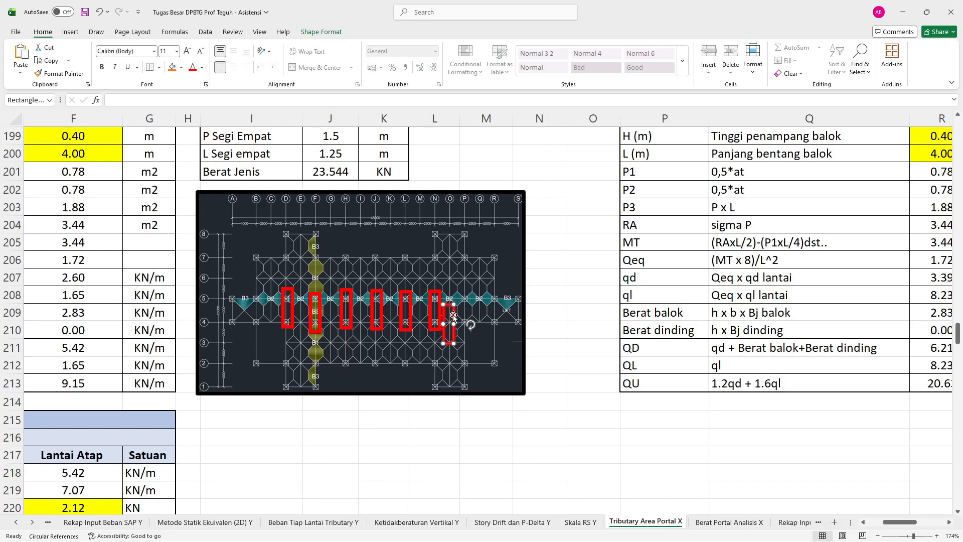
pyautogui.moveTo(452, 315); pyautogui.dragTo(471, 301)
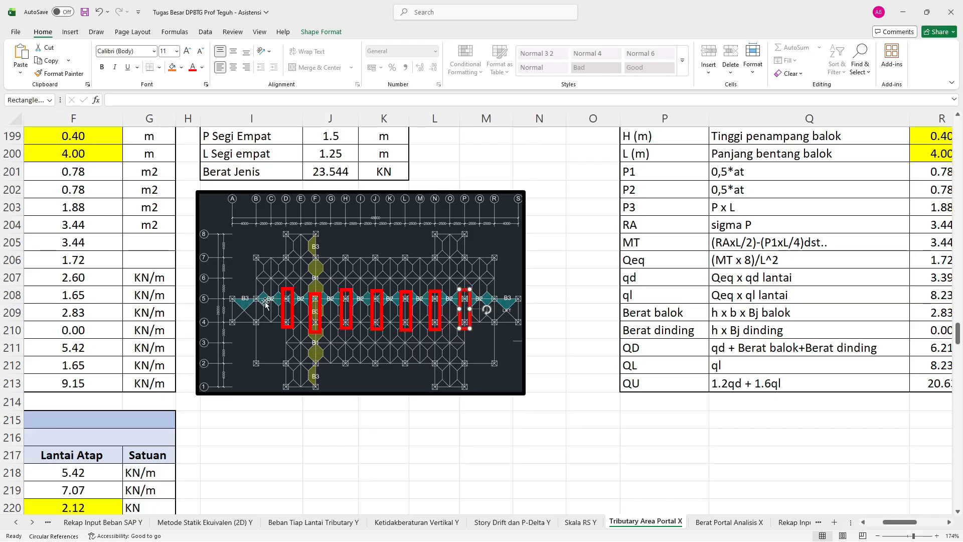
# Review the beams marked on the B3 (D) plan and set the element 9 B3 beam count in D79 of Berat Portal Analisis X to 7.
pyautogui.scroll(16, 589, 297)
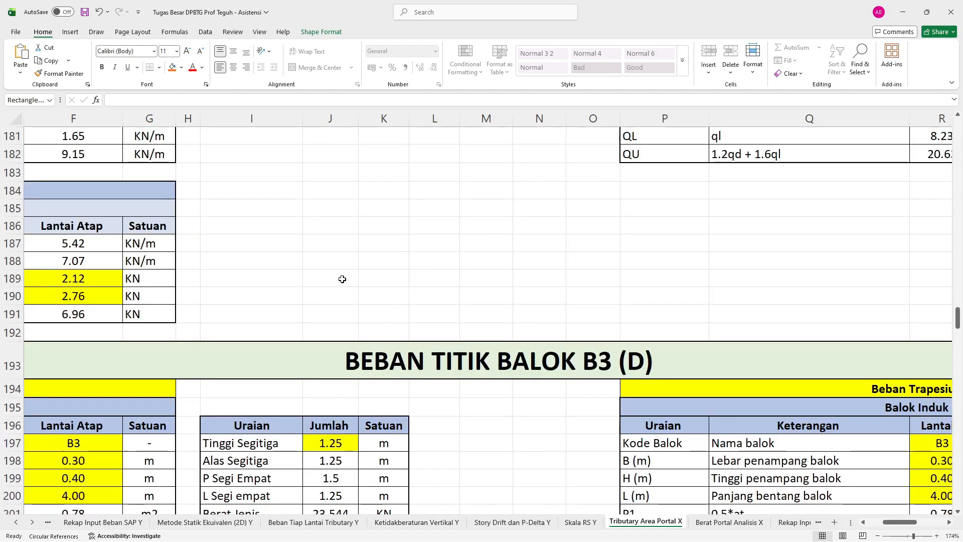
pyautogui.scroll(11, 589, 297)
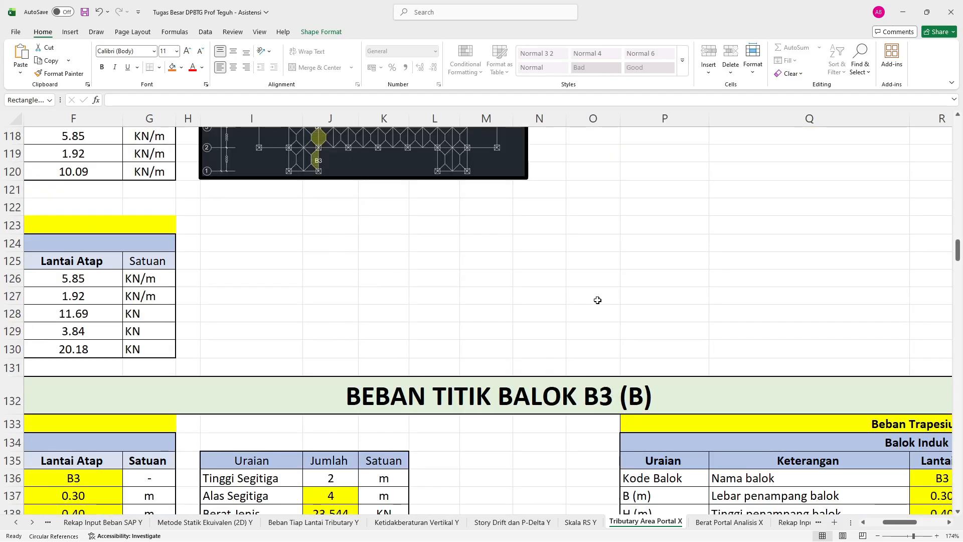
pyautogui.scroll(-14, 598, 301)
pyautogui.scroll(-20, 599, 309)
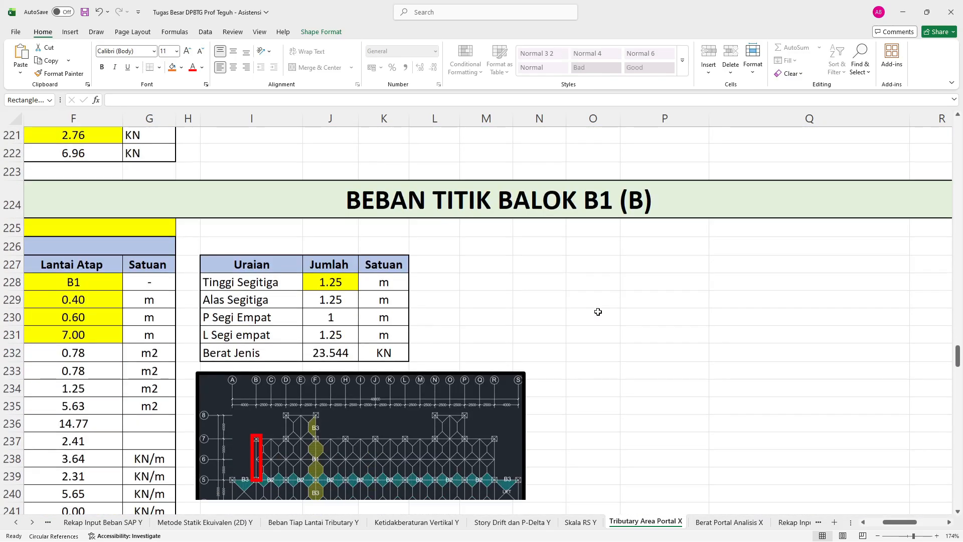
pyautogui.scroll(8, 598, 312)
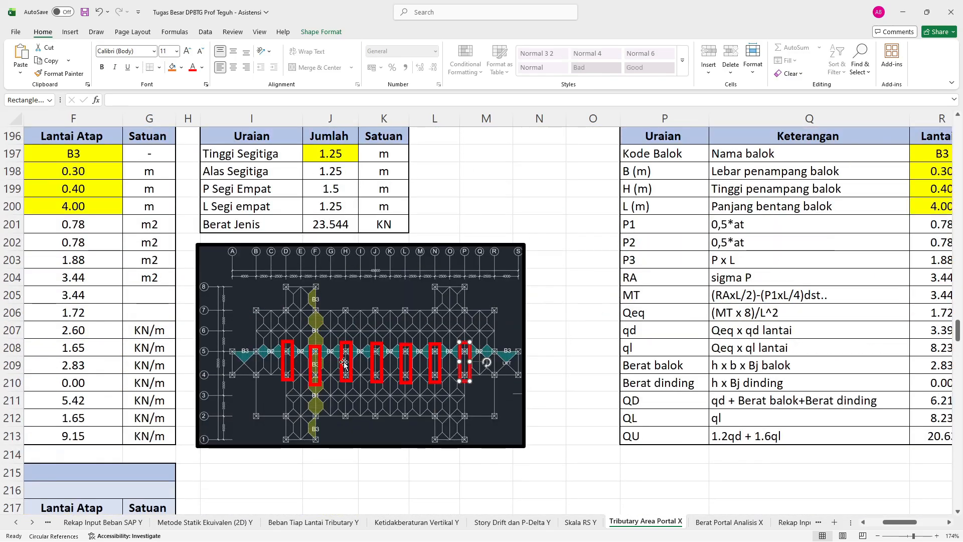
pyautogui.hotkey('alt', 'Tab')
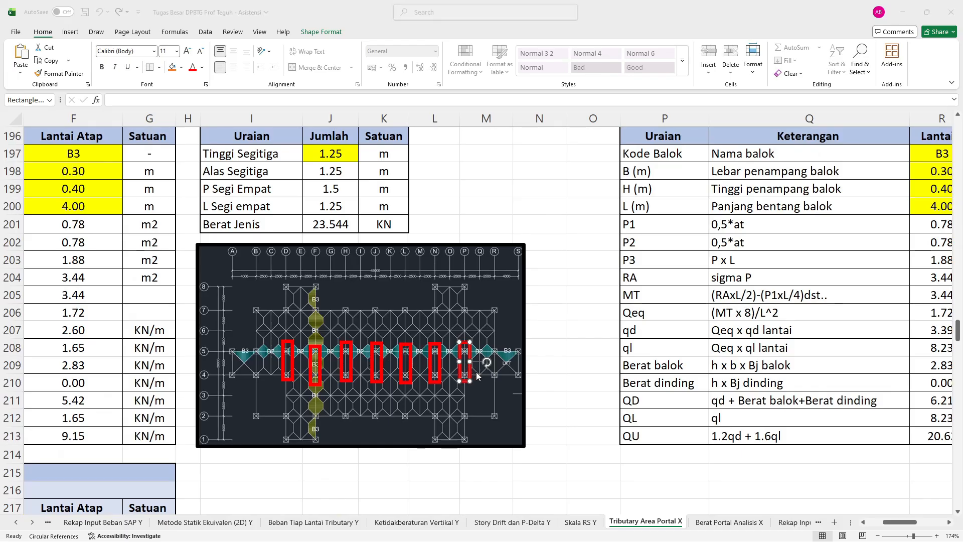
pyautogui.click(337, 290)
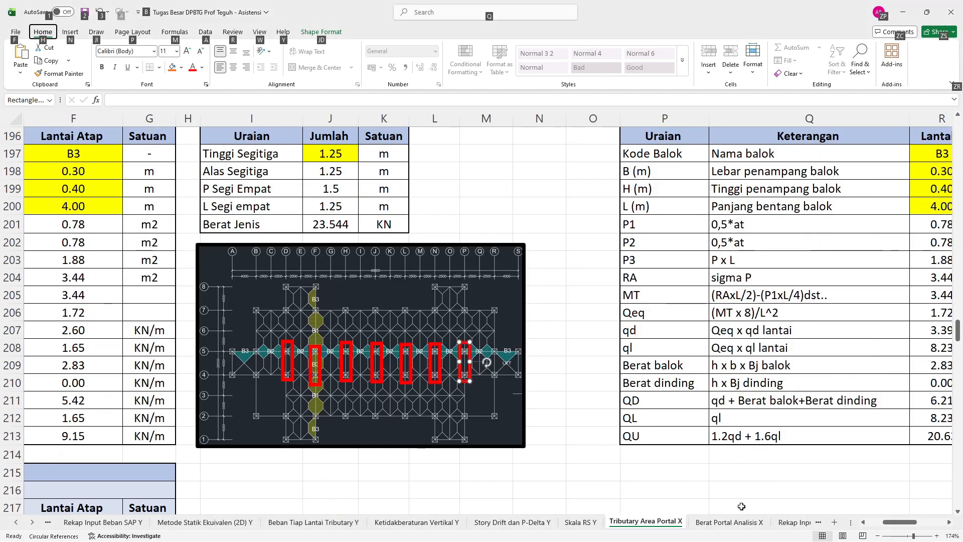
pyautogui.hotkey('ctrl', 'pagedown')
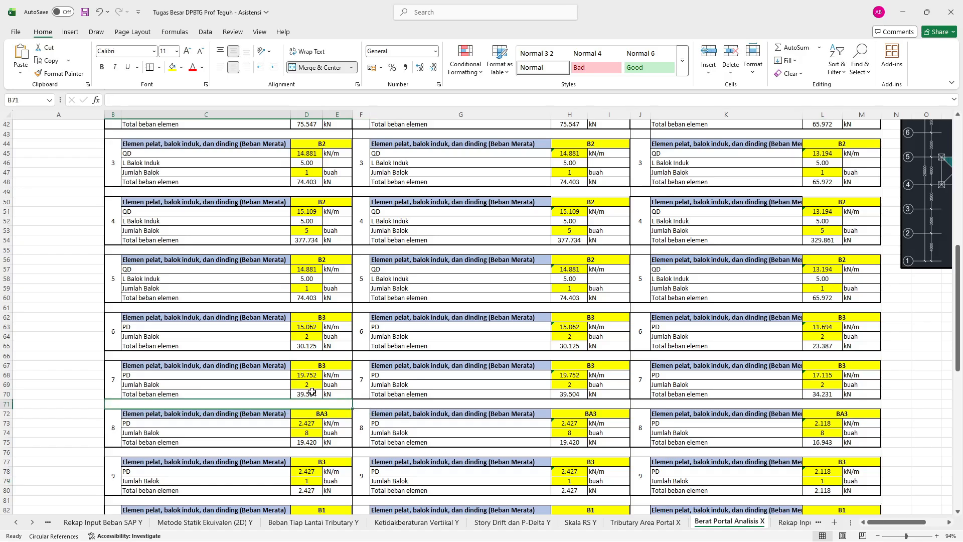
pyautogui.click(310, 385)
pyautogui.scroll(-2, 311, 385)
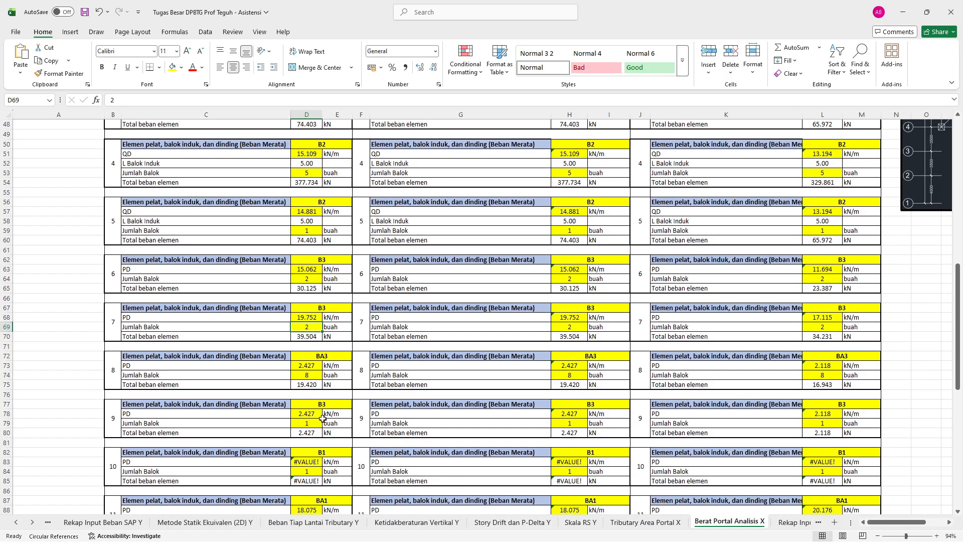
pyautogui.click(315, 424)
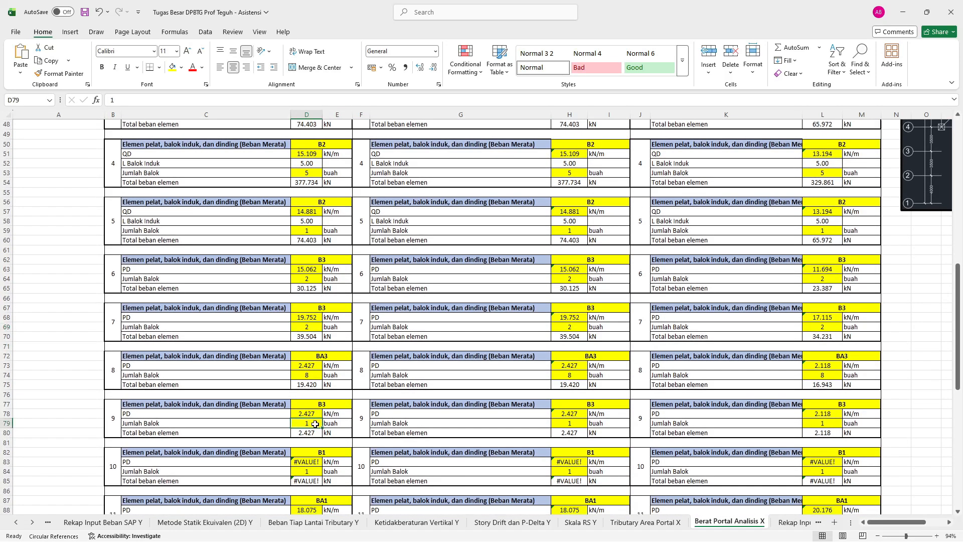
pyautogui.write('7')
pyautogui.press('Return')
# Link element 10's first-block PD in D83 of Berat Portal Analisis X to the Lantai 1 PD B1 in D251 of Tributary Area Portal X.
pyautogui.click(117, 468)
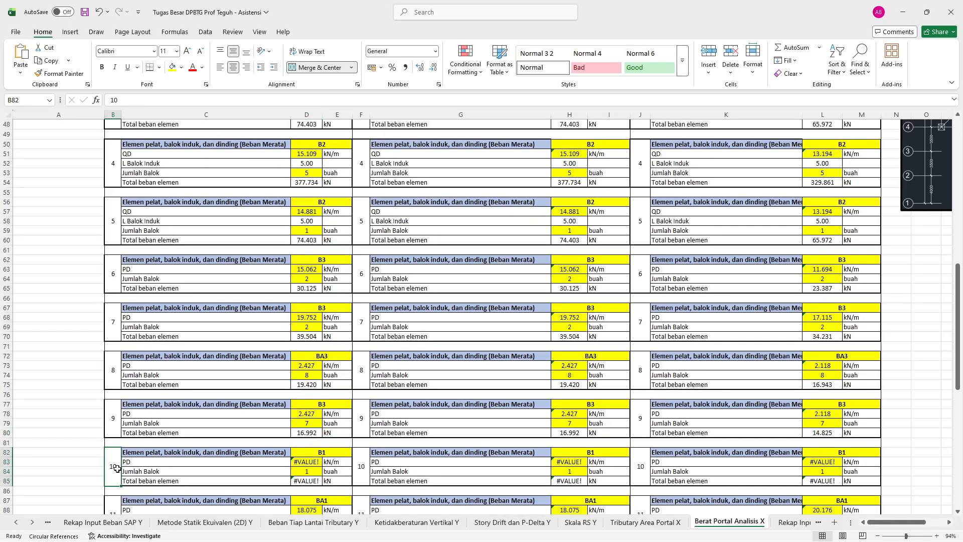
pyautogui.click(646, 522)
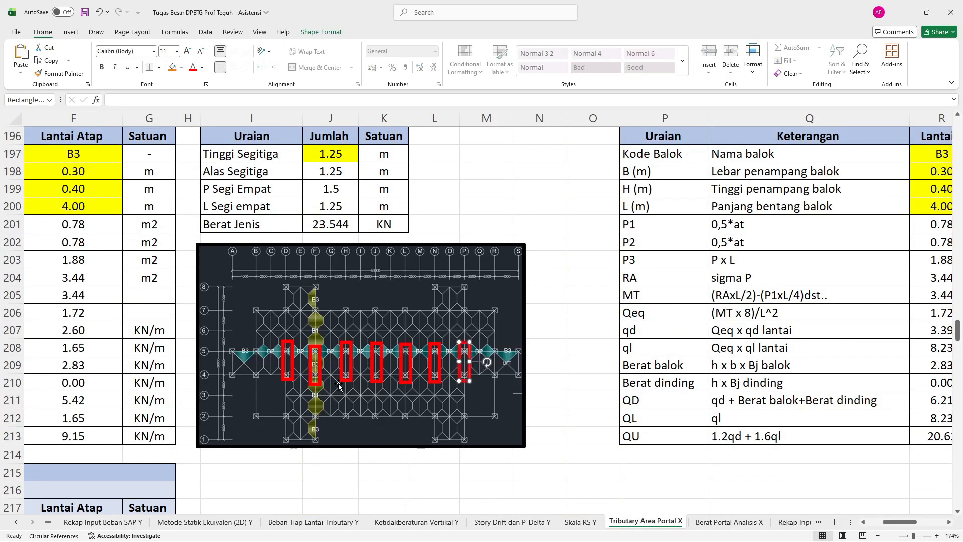
pyautogui.scroll(-12, 338, 385)
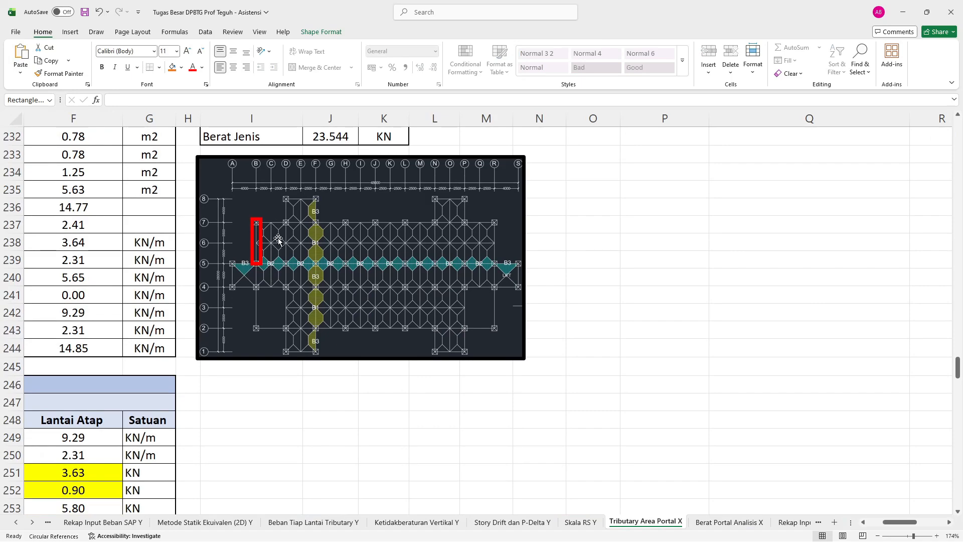
pyautogui.keyDown('ctrl'); pyautogui.scroll(-8, 381, 341); pyautogui.keyUp('ctrl')
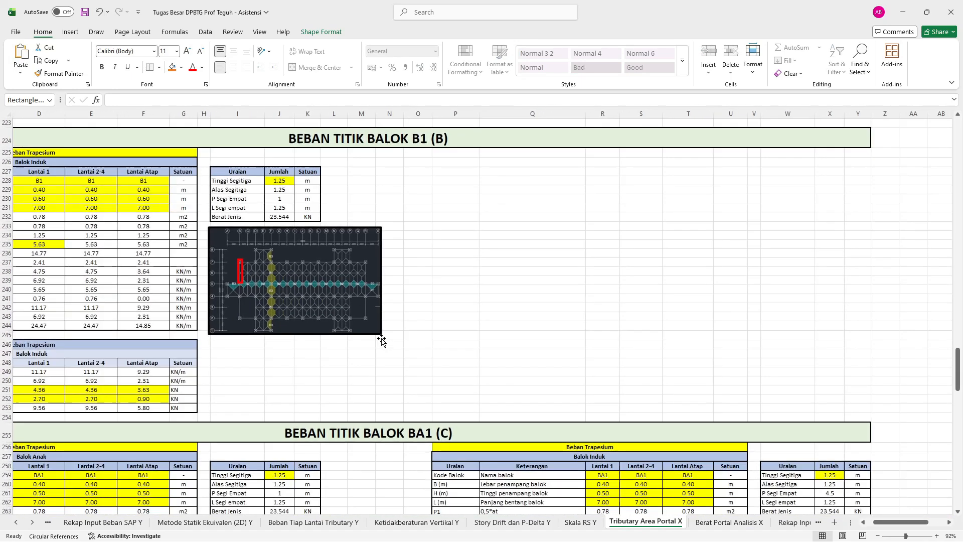
pyautogui.hscroll(-3, 381, 338)
pyautogui.moveTo(501, 414); pyautogui.dragTo(494, 425)
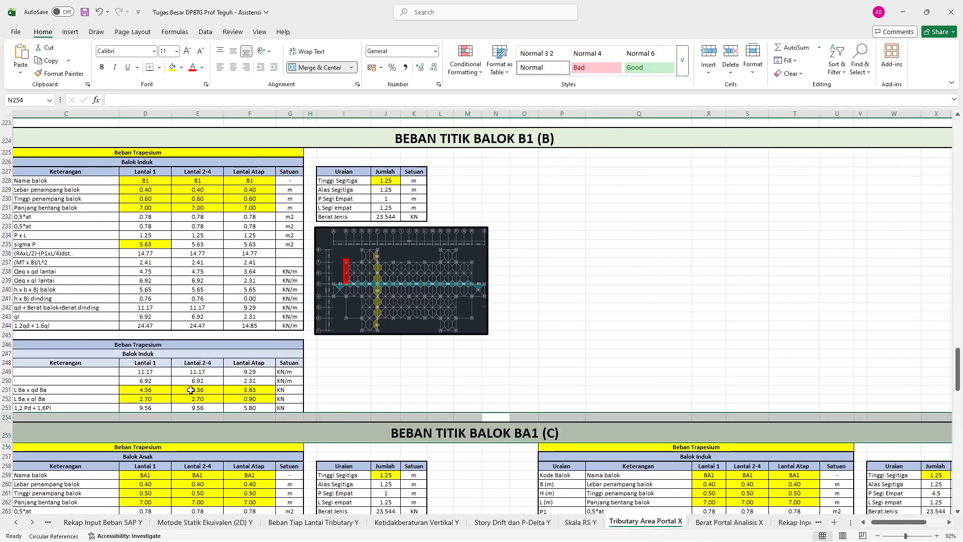
pyautogui.click(710, 522)
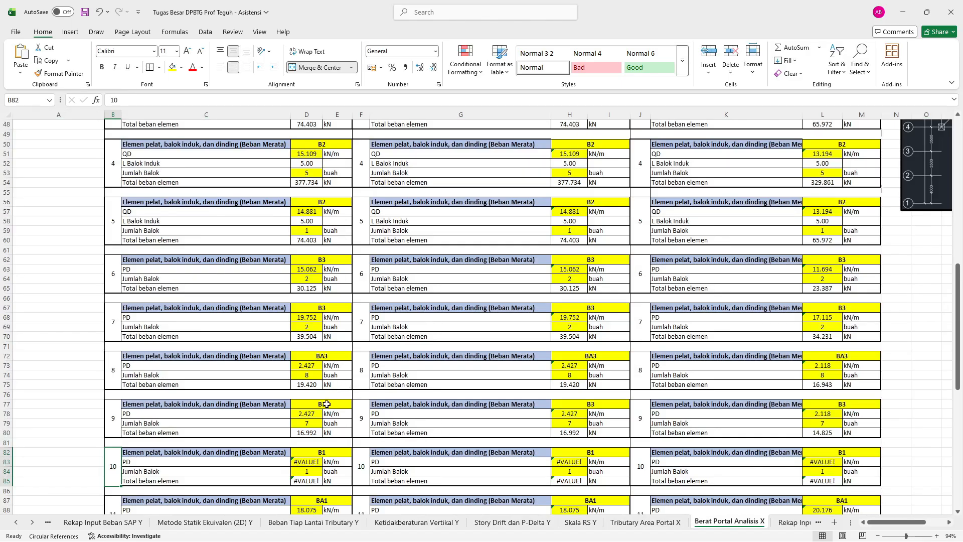
pyautogui.click(308, 462)
pyautogui.write('=')
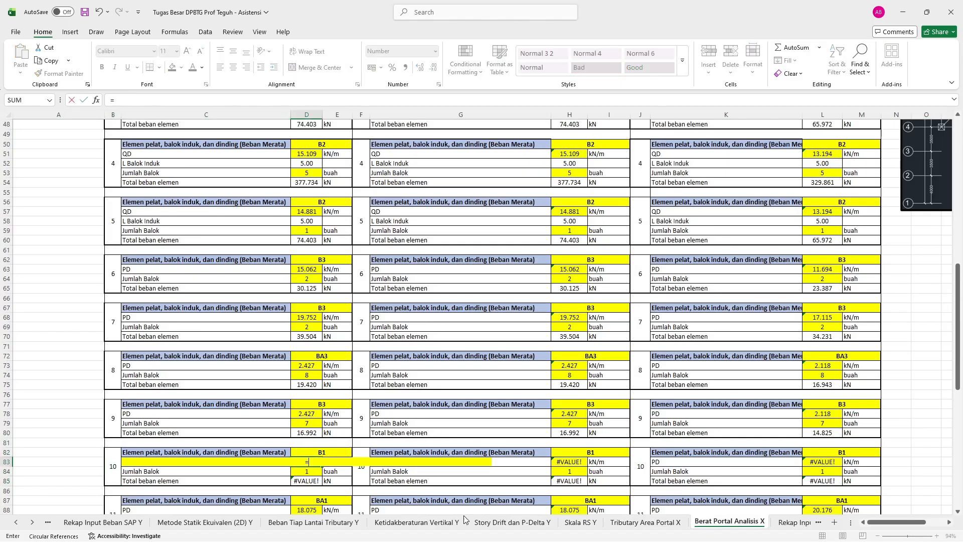
pyautogui.click(646, 521)
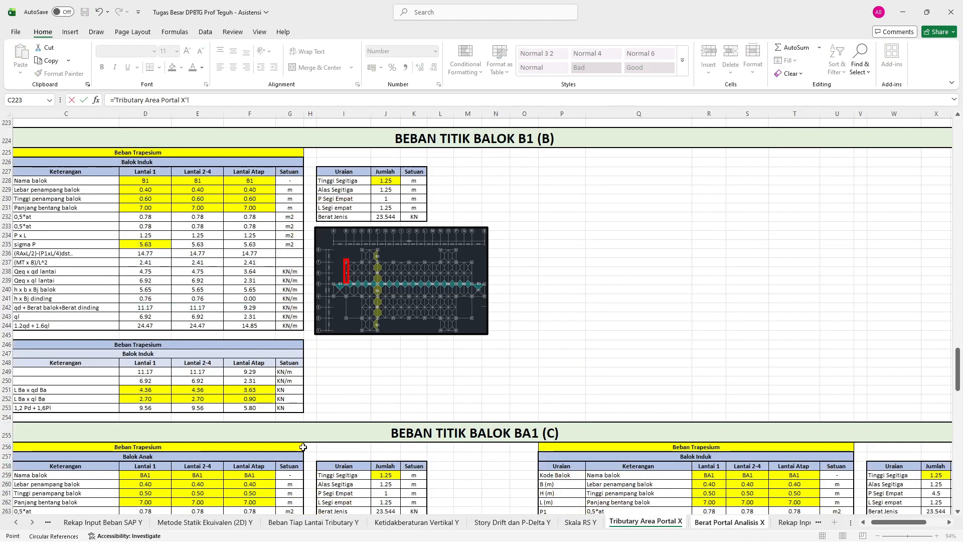
pyautogui.click(155, 390)
pyautogui.press('Return')
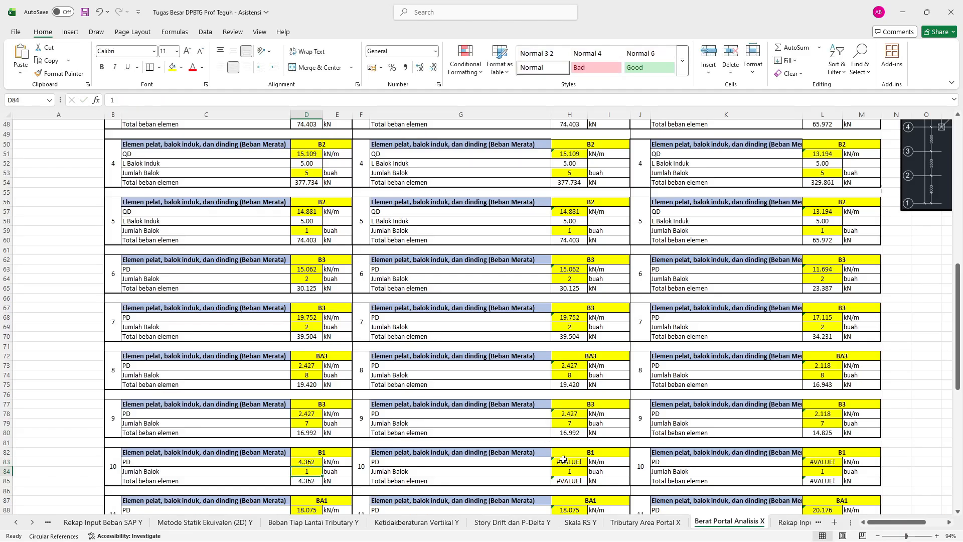
# Link element 10's PD in H83 and L83 to the Lantai 2-4 and Lantai Atap PD B1 in E251 and F251 of Tributary Area Portal X.
pyautogui.click(563, 460)
pyautogui.write('=')
pyautogui.click(646, 521)
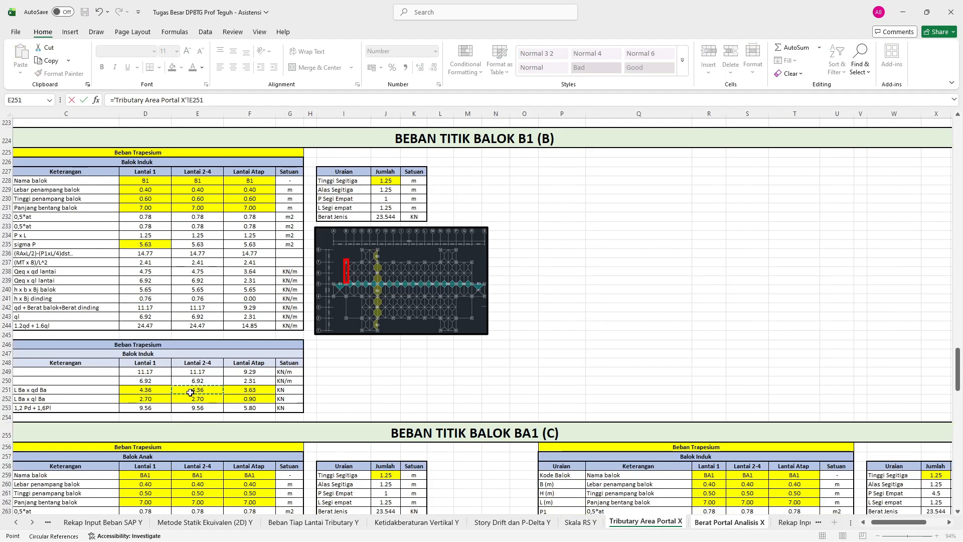
pyautogui.press('Return')
pyautogui.click(820, 463)
pyautogui.write('=')
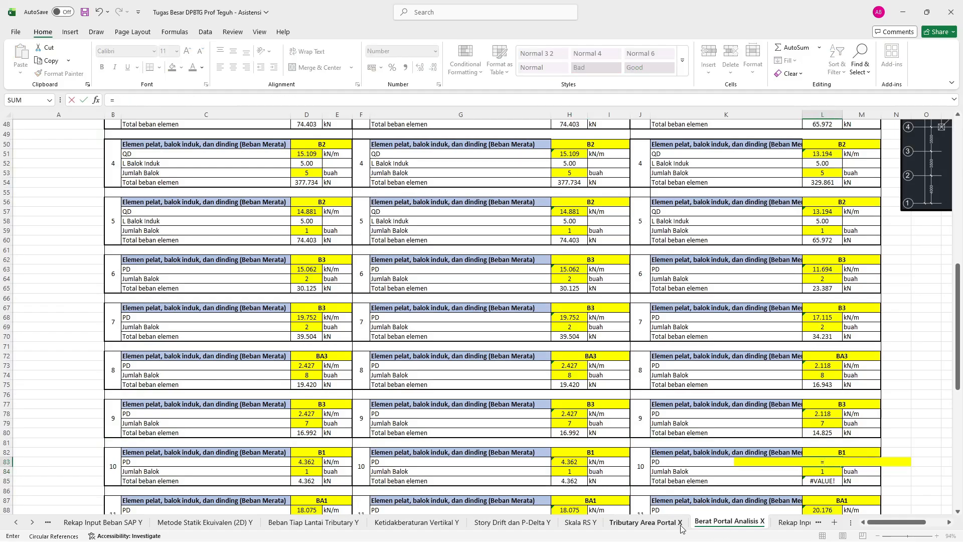
pyautogui.click(646, 521)
pyautogui.press('Return')
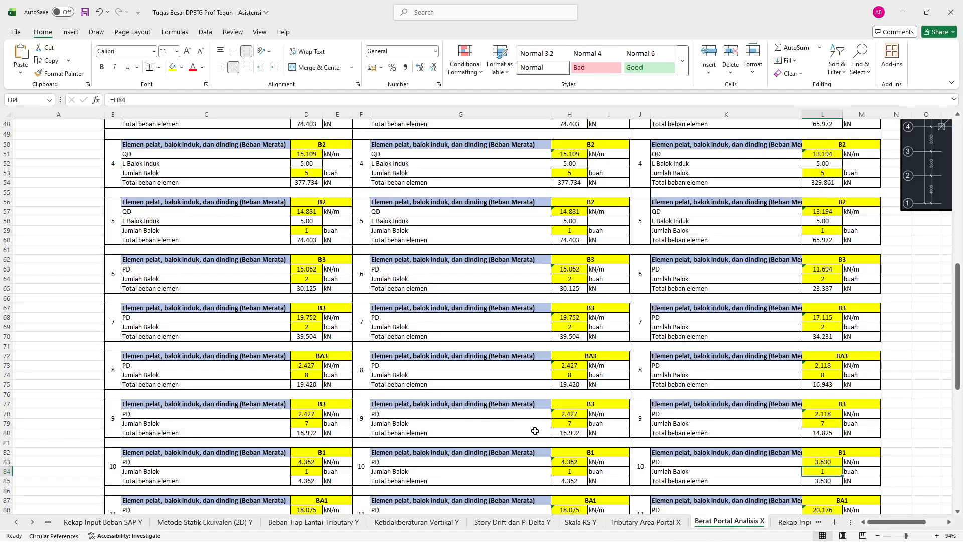
# Review the floor plans from B1 (B) to B1 (D) and set the element 10 B1 beam count in D84 to 2.
pyautogui.click(647, 522)
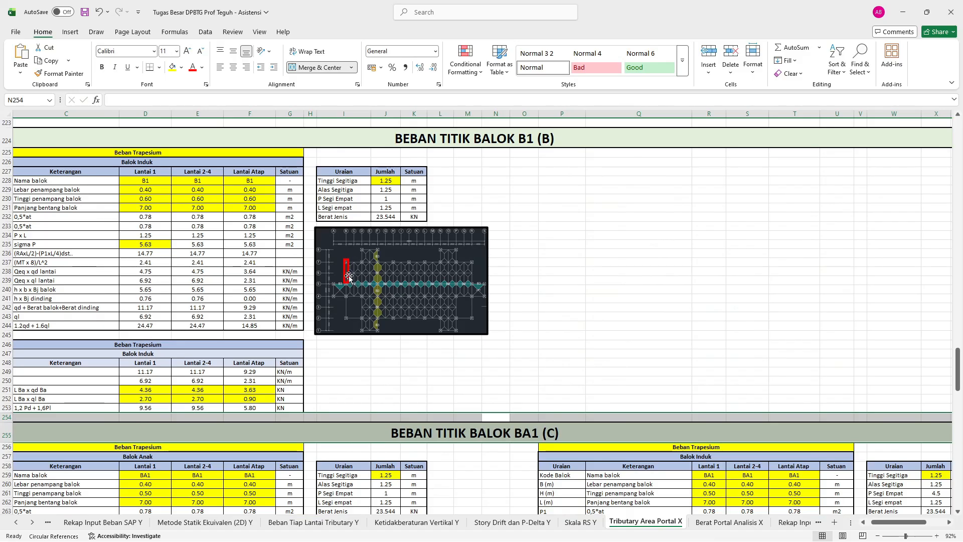
pyautogui.click(475, 279)
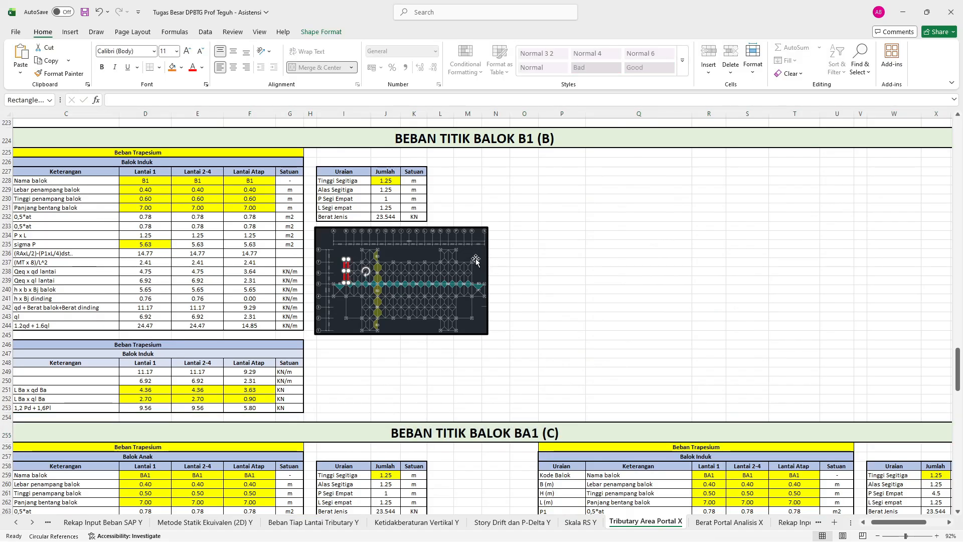
pyautogui.scroll(-11, 475, 250)
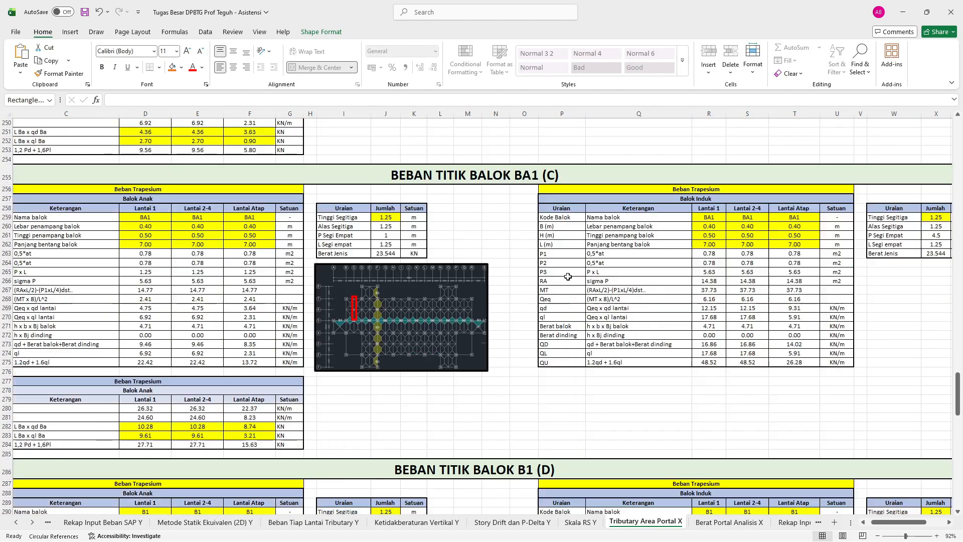
pyautogui.scroll(-5, 569, 277)
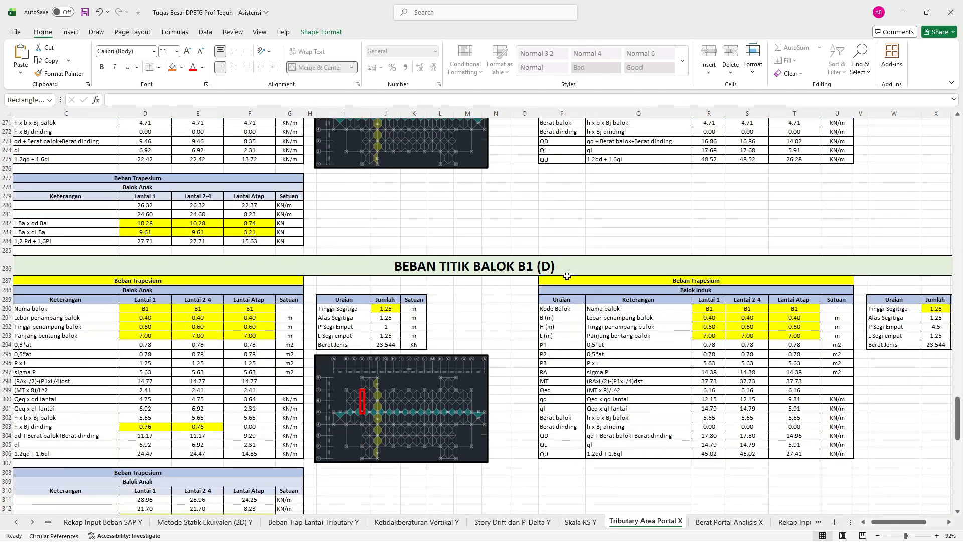
pyautogui.scroll(10, 567, 276)
pyautogui.click(729, 522)
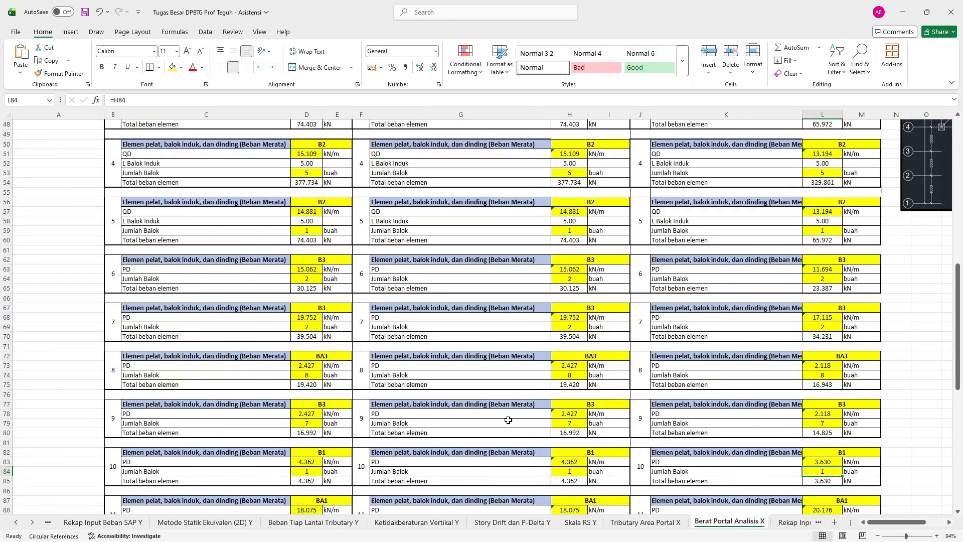
pyautogui.click(310, 471)
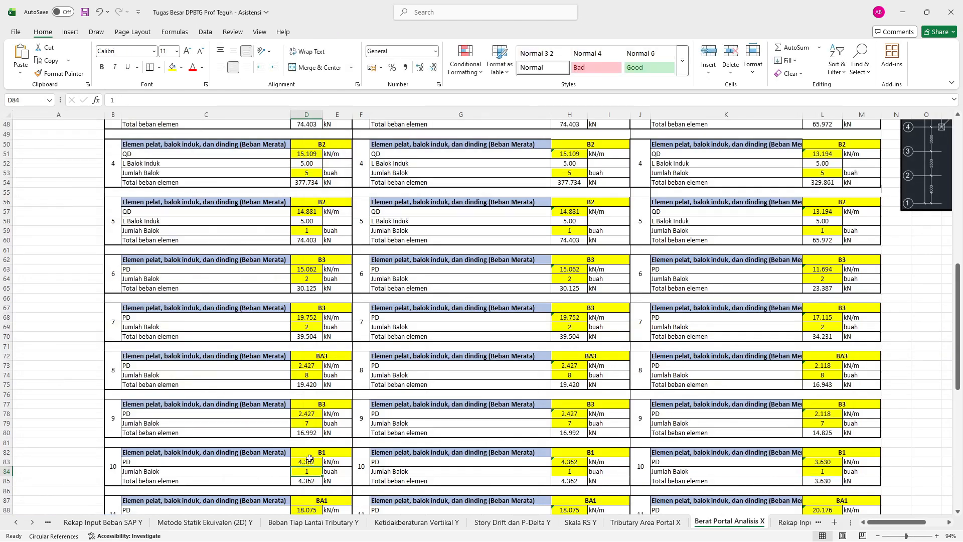
# Paste a red marker rectangle on the B1 (B) floor plan and place it over the beam on grid line R between lines 5 and 7.
pyautogui.click(646, 522)
pyautogui.scroll(5, 452, 376)
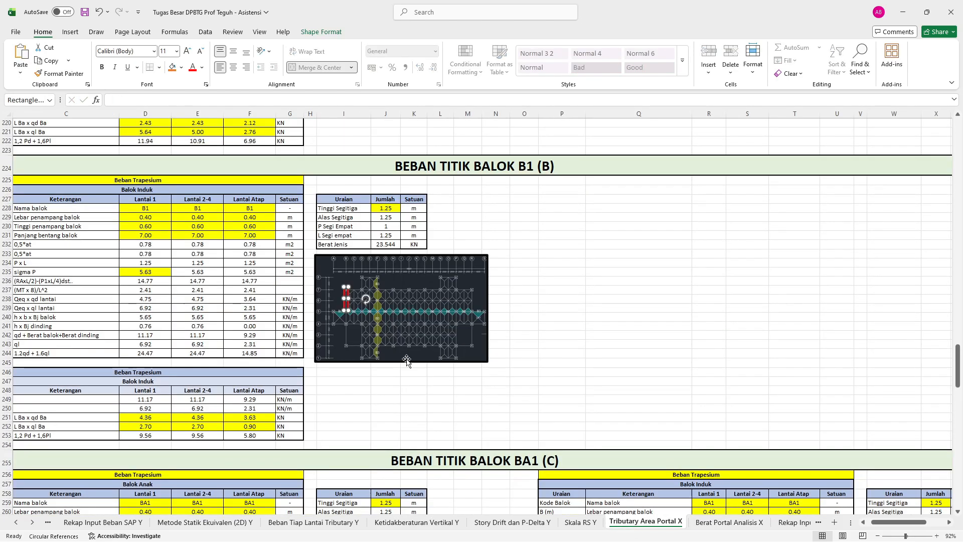
pyautogui.scroll(1, 407, 360)
pyautogui.hotkey('ctrl', 'v')
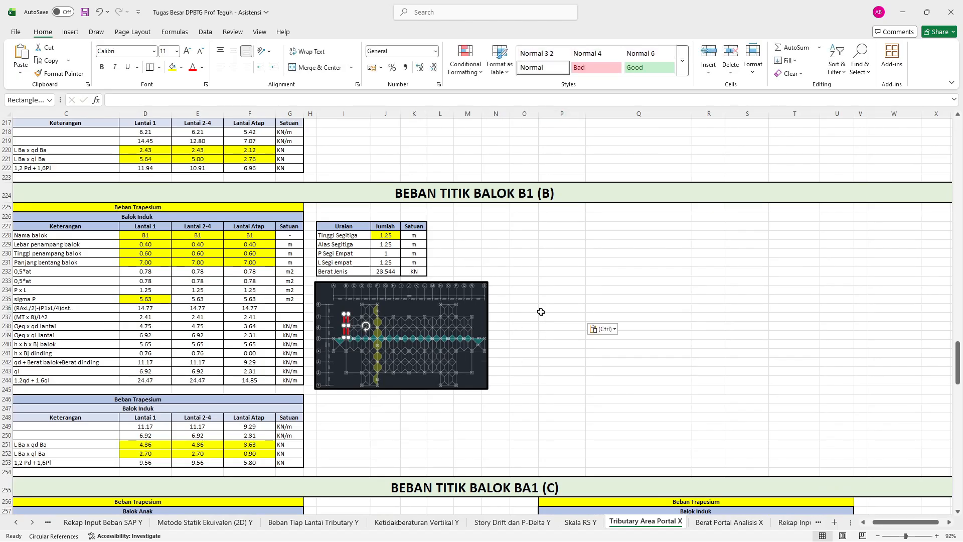
pyautogui.moveTo(542, 324); pyautogui.dragTo(485, 332)
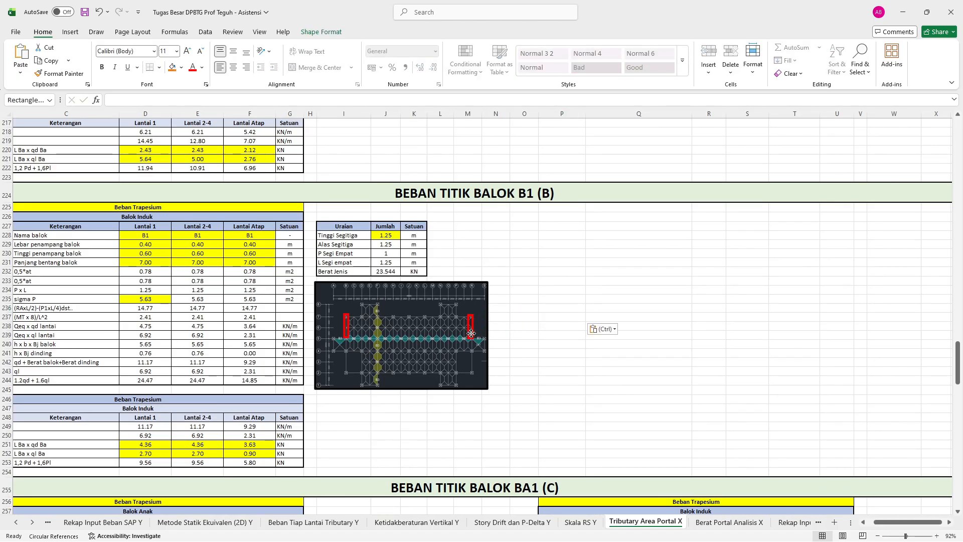
pyautogui.click(552, 341)
pyautogui.keyDown('ctrl'); pyautogui.scroll(4, 544, 340); pyautogui.keyUp('ctrl')
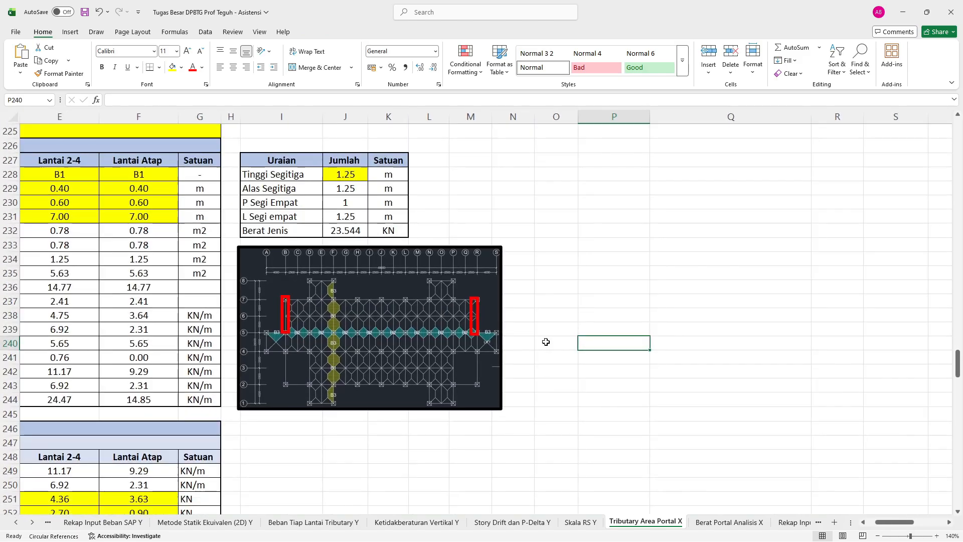
# Cut the coloured floor plan picture from higher up in Tributary Area Portal X and place it beside the BEBAN TITIK BALOK BA1 (C) tables.
pyautogui.scroll(-11, 546, 342)
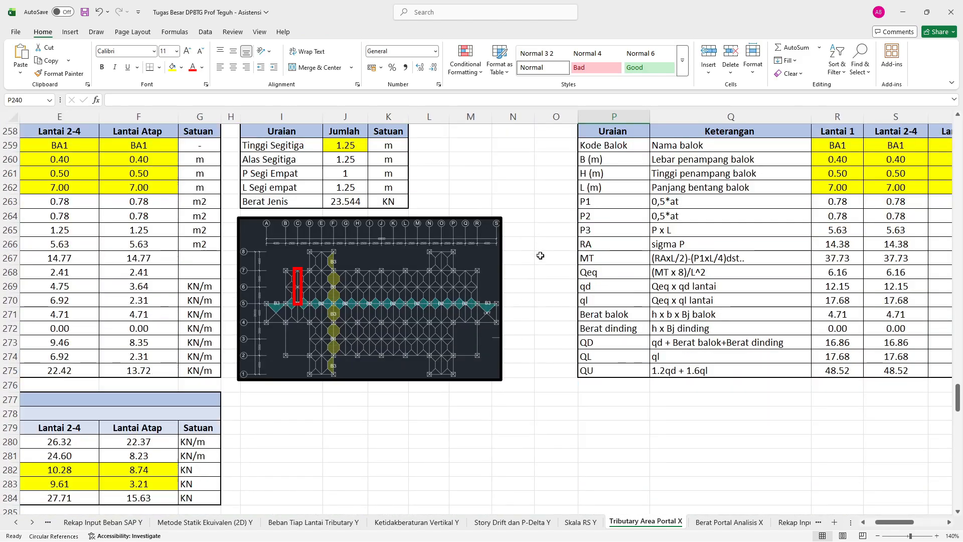
pyautogui.click(550, 248)
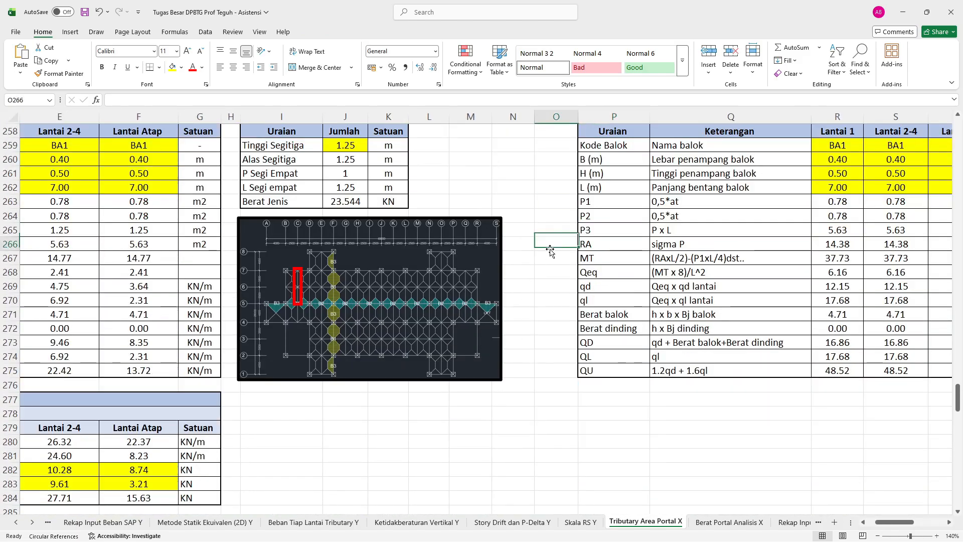
pyautogui.scroll(2, 552, 251)
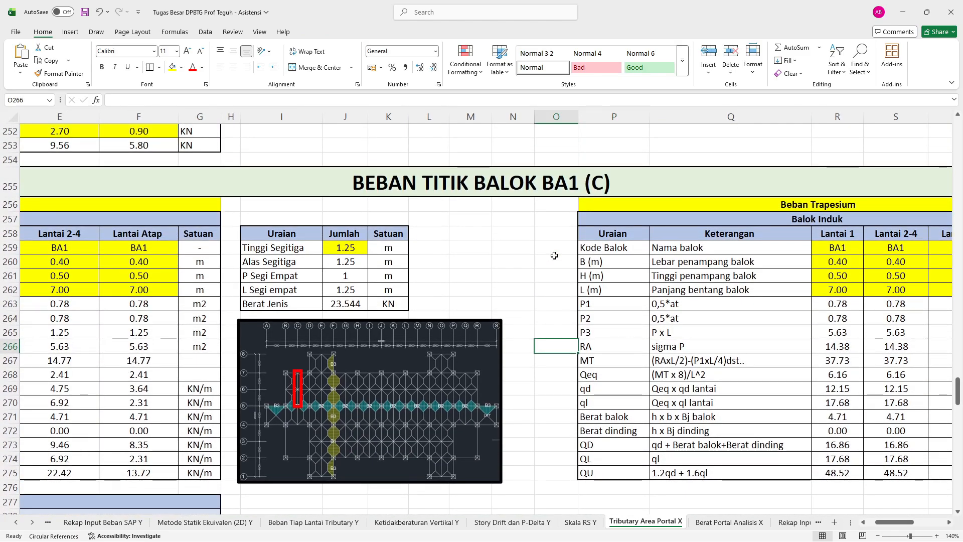
pyautogui.keyDown('ctrl'); pyautogui.scroll(-6, 554, 256); pyautogui.keyUp('ctrl')
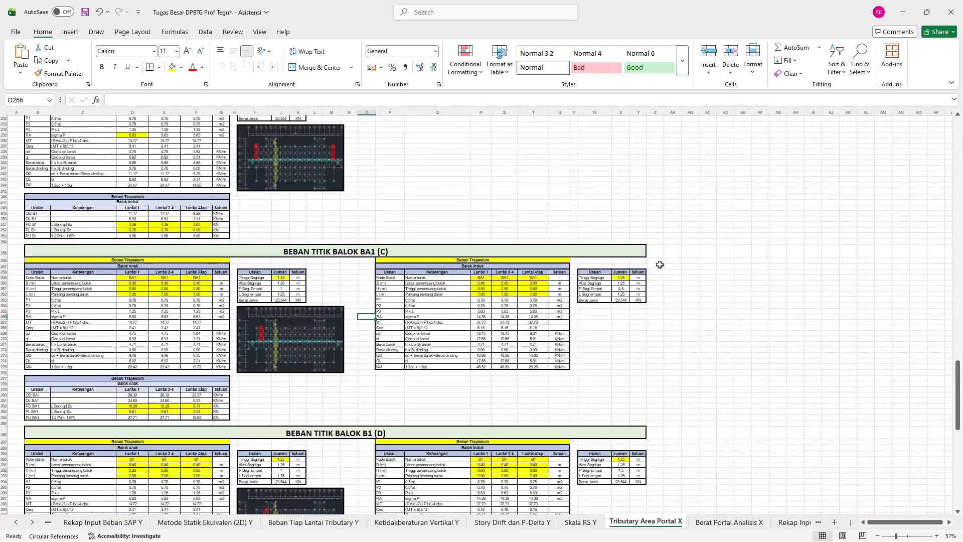
pyautogui.scroll(20, 703, 249)
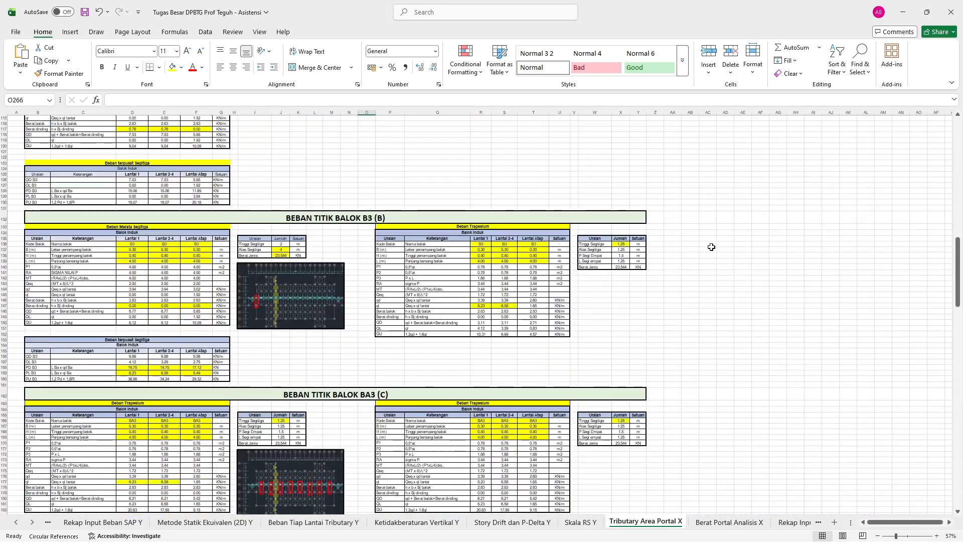
pyautogui.scroll(16, 713, 247)
pyautogui.moveTo(743, 283); pyautogui.dragTo(693, 348)
pyautogui.hotkey('ctrl', 'x')
pyautogui.hotkey('ctrl', 'v')
pyautogui.moveTo(429, 409); pyautogui.dragTo(688, 411)
# Link element 11's first-block PD in D88 to the Lantai 1 PD BA1 in D282 of Tributary Area Portal X, using an absolute reference.
pyautogui.click(738, 522)
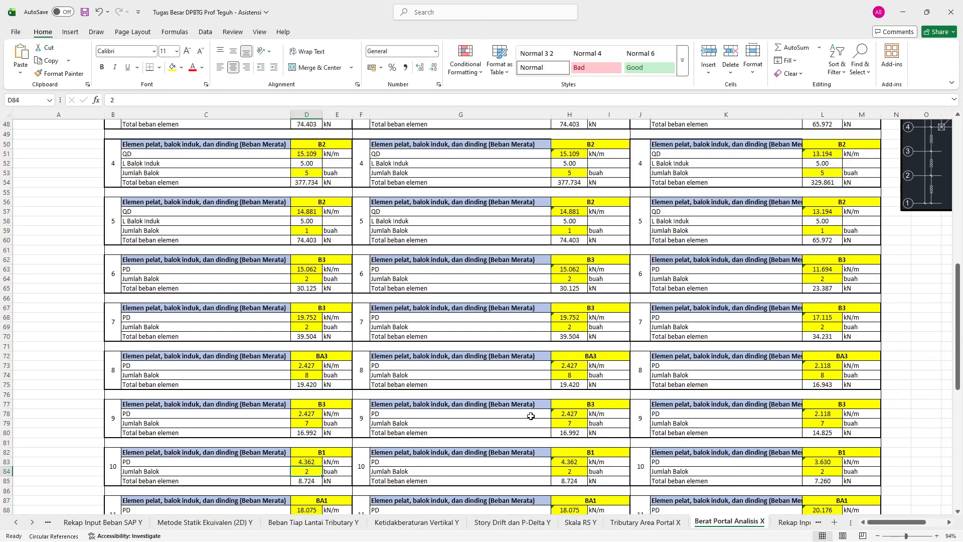
pyautogui.scroll(-3, 378, 446)
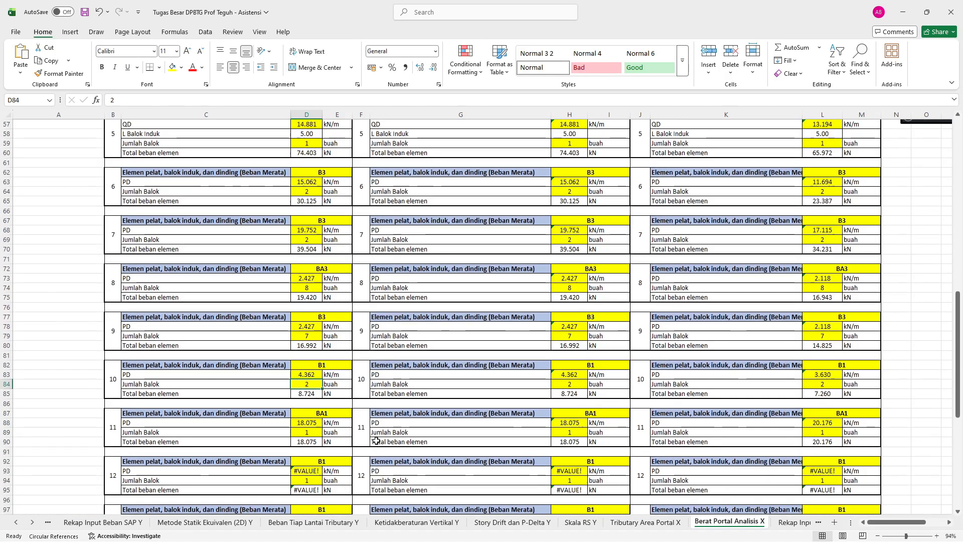
pyautogui.click(309, 424)
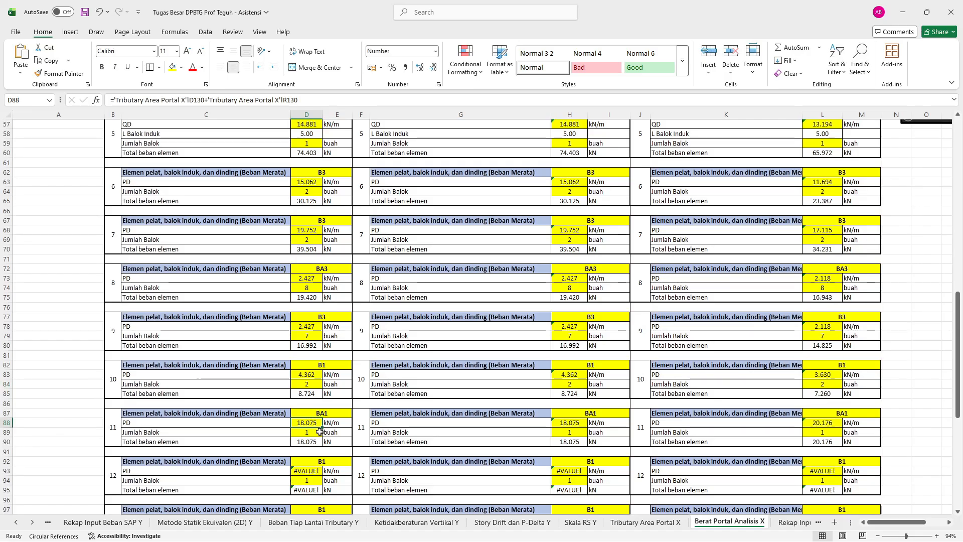
pyautogui.write('=')
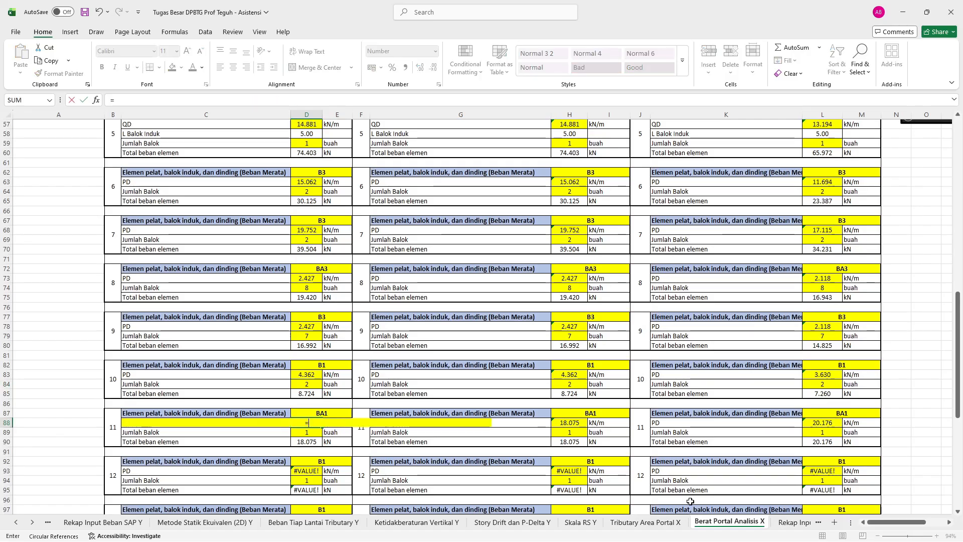
pyautogui.click(645, 521)
pyautogui.click(132, 464)
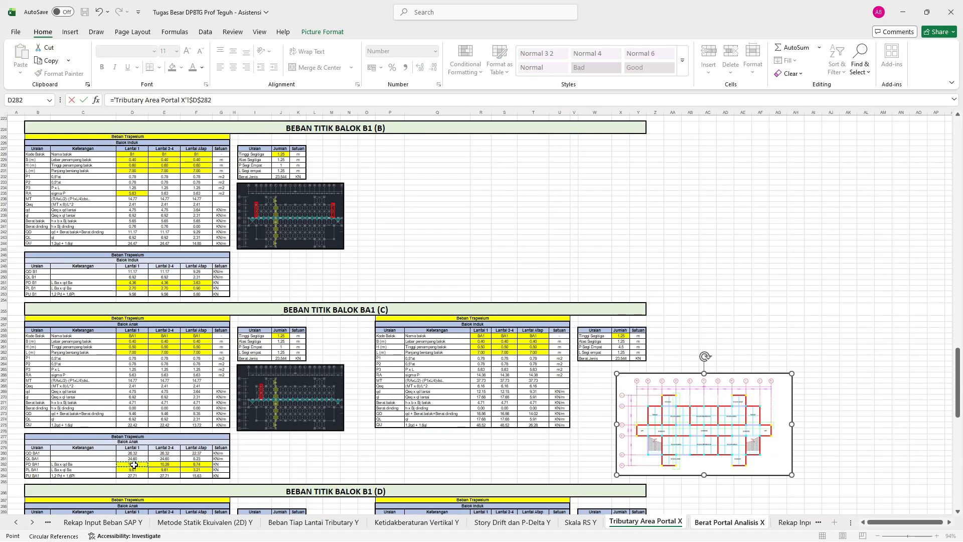
pyautogui.press('Return')
# Link element 11's PD in H88 and L88 to the Lantai 2-4 and Lantai Atap PD BA1 values in E282 and F282 of Tributary Area Portal X.
pyautogui.click(557, 423)
pyautogui.write('=')
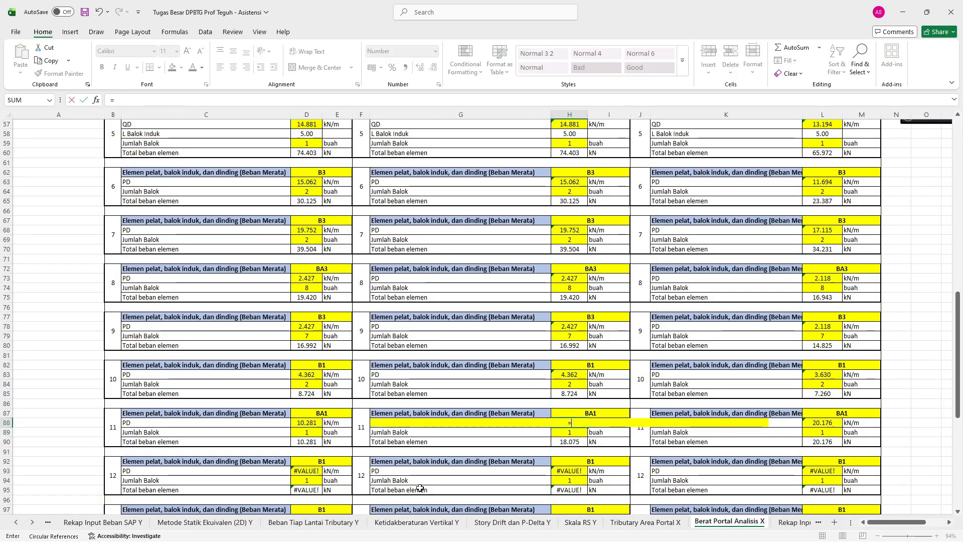
pyautogui.click(670, 524)
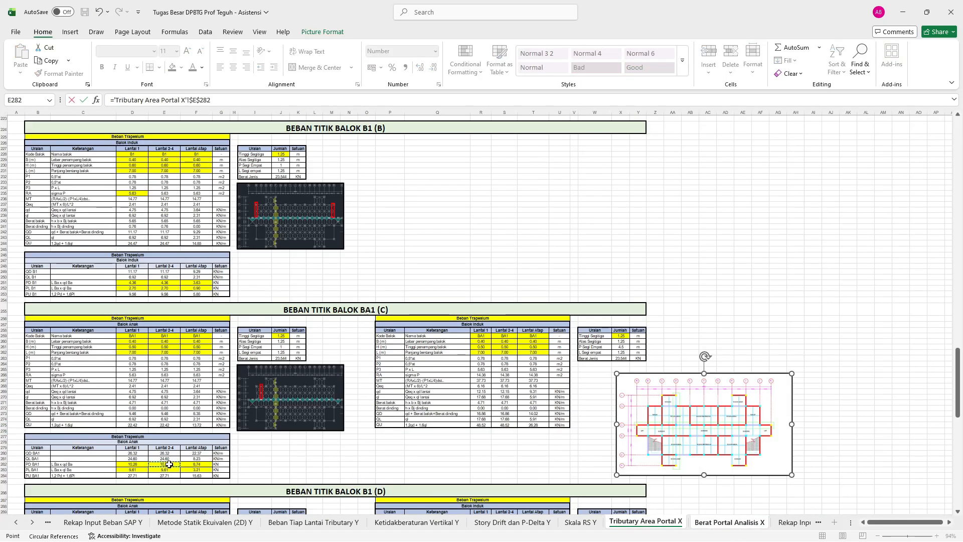
pyautogui.press('Return')
pyautogui.click(823, 423)
pyautogui.write('=')
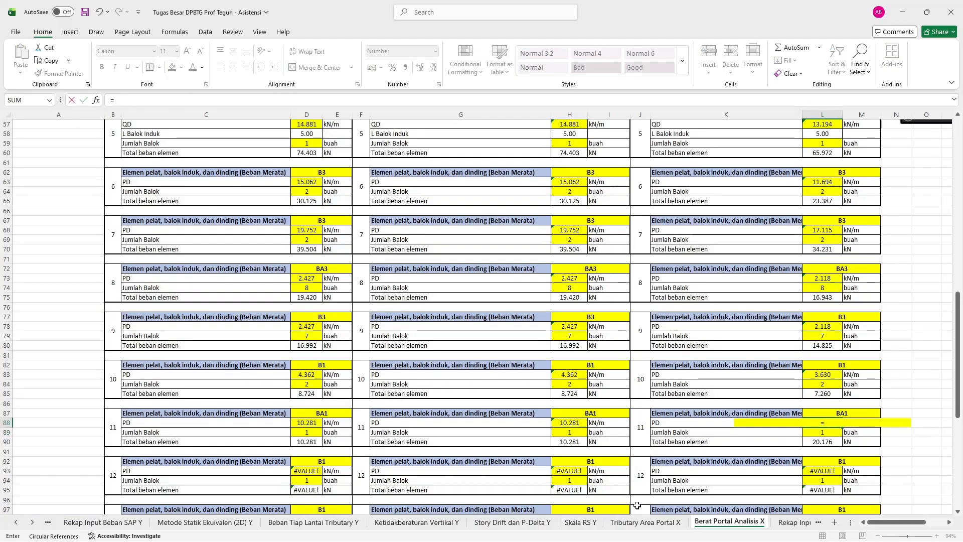
pyautogui.click(642, 522)
pyautogui.click(193, 463)
pyautogui.press('Return')
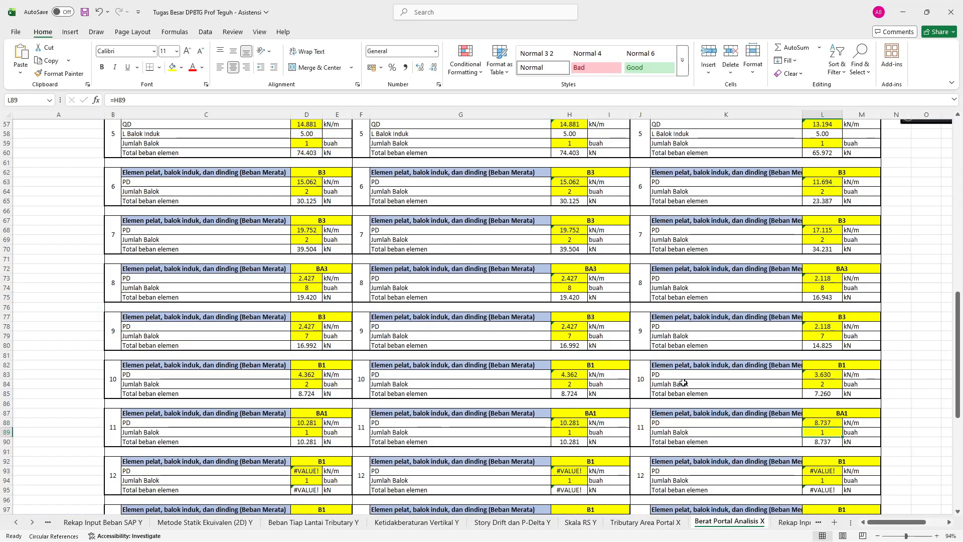
# Move the coloured floor plan picture in Tributary Area Portal X over the Balok Induk table of BA1 (C), closer to the dark floor plan.
pyautogui.click(645, 523)
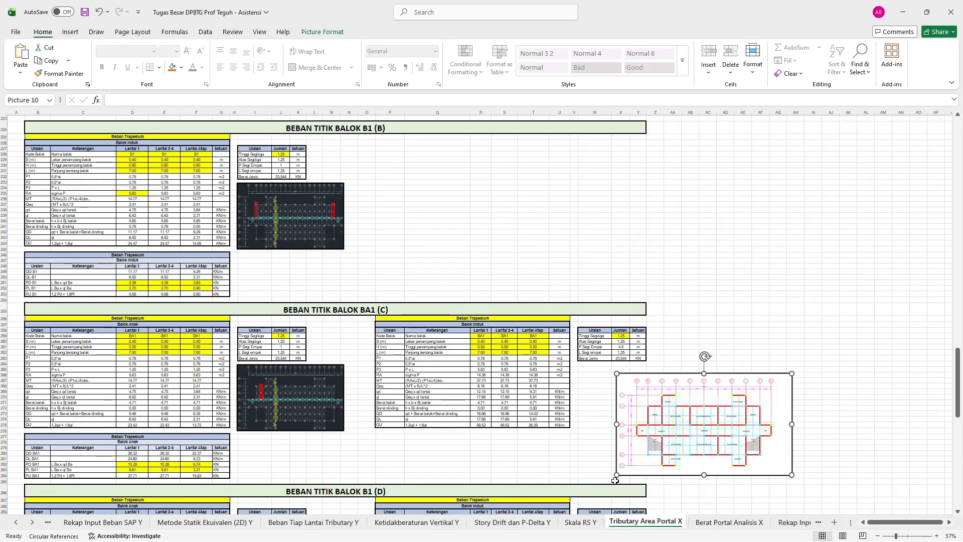
pyautogui.keyDown('ctrl'); pyautogui.scroll(4, 704, 418); pyautogui.keyUp('ctrl')
pyautogui.moveTo(704, 418); pyautogui.dragTo(404, 384)
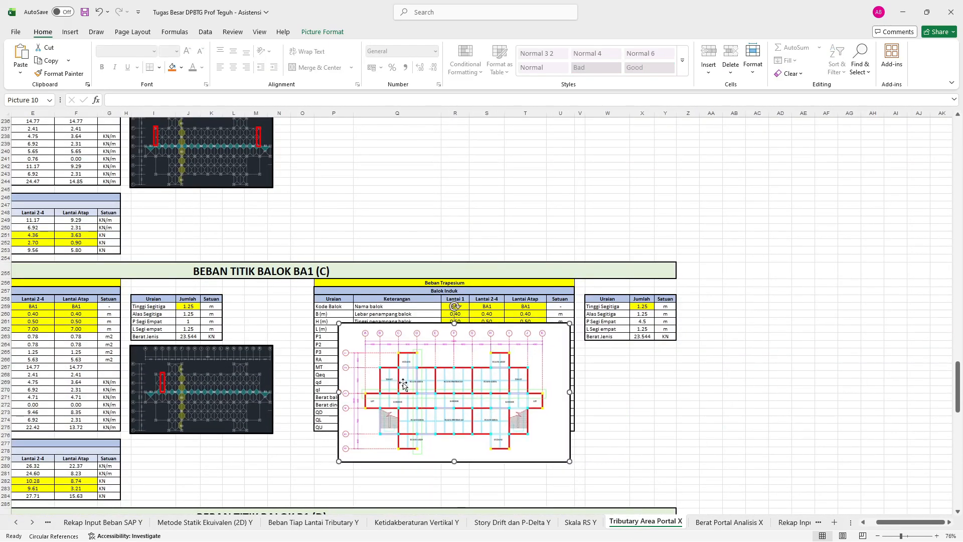
pyautogui.keyDown('ctrl'); pyautogui.scroll(2, 404, 384); pyautogui.keyUp('ctrl')
pyautogui.keyDown('ctrl'); pyautogui.scroll(4, 689, 343); pyautogui.keyUp('ctrl')
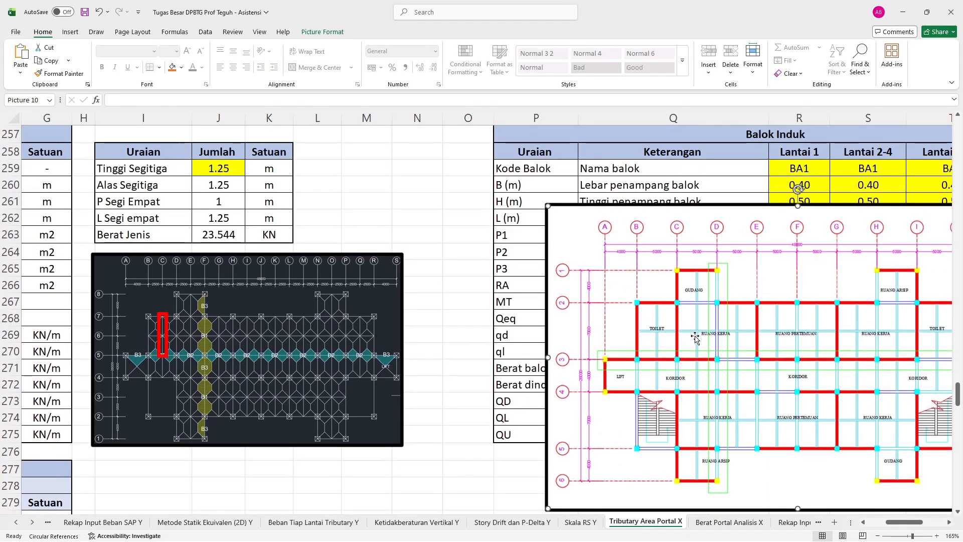
pyautogui.hscroll(1, 919, 339)
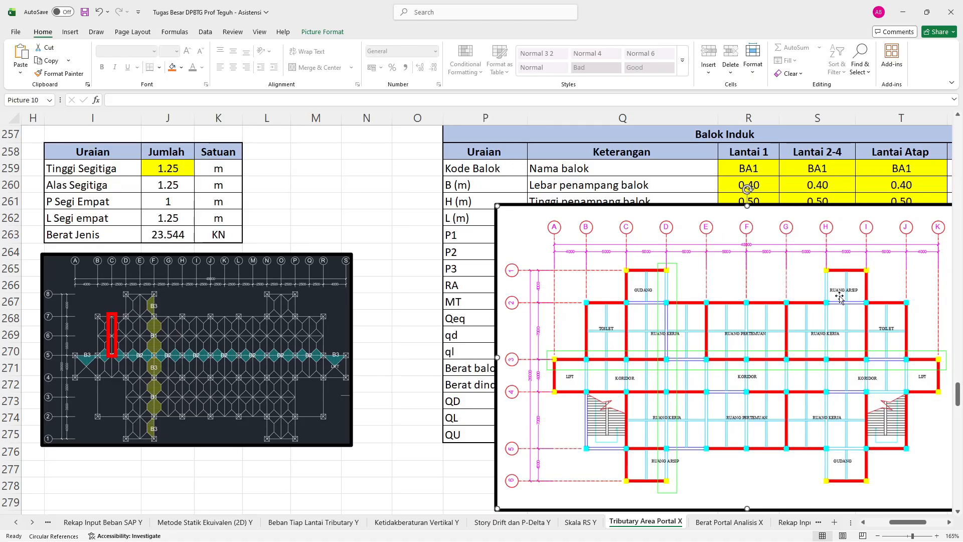
# Set element 11's first-block beam count in D89 of Berat Portal Analisis X to 2.
pyautogui.click(723, 522)
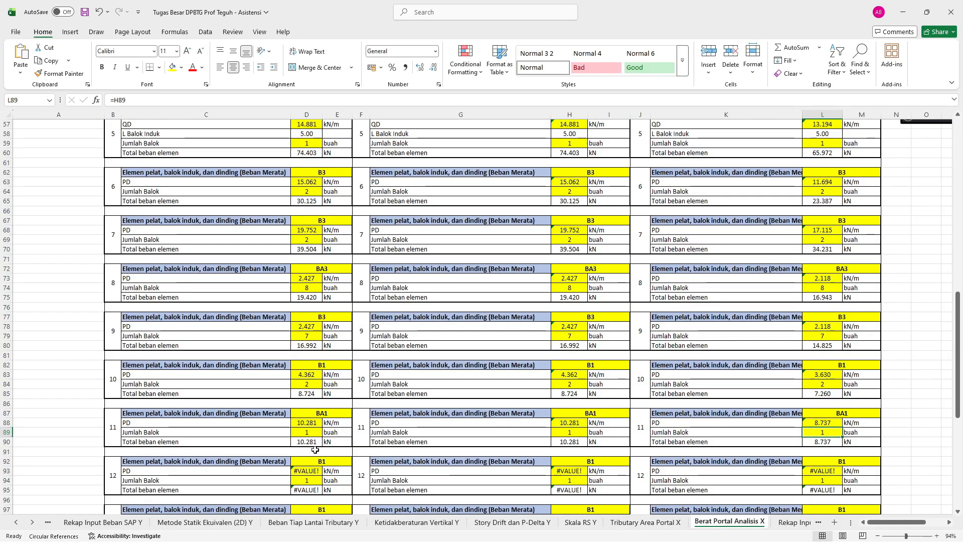
pyautogui.click(318, 433)
pyautogui.write('2')
pyautogui.click(544, 442)
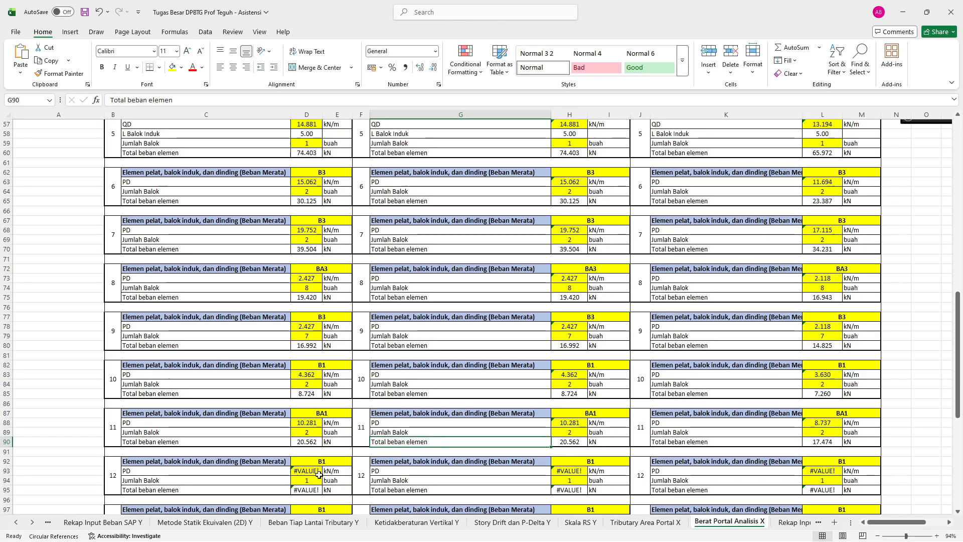
# Copy the red marker rectangle on the BA1 (C) floor plan and place the copy over the beam on grid line Q between lines 5 and 7.
pyautogui.click(646, 523)
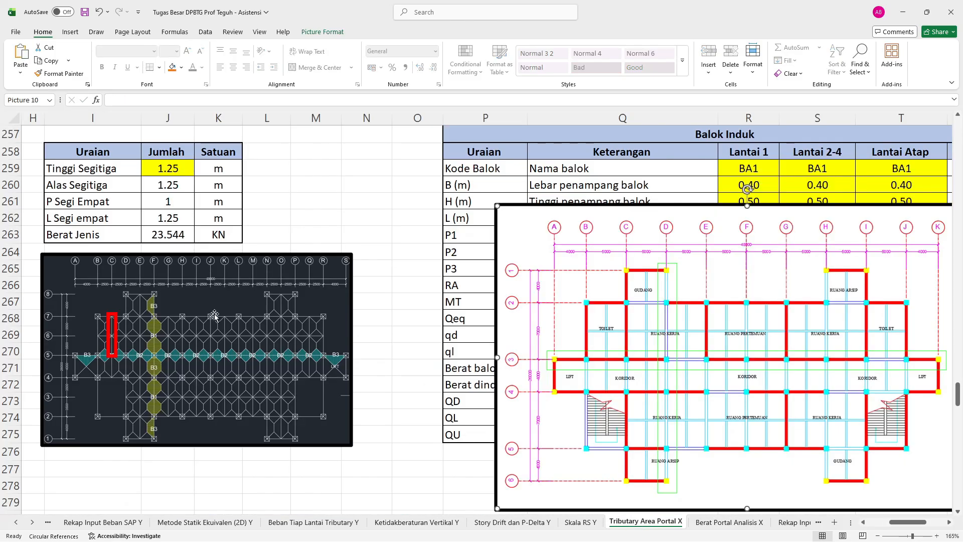
pyautogui.click(116, 336)
pyautogui.hotkey('ctrl', 'c')
pyautogui.hotkey('ctrl', 'v')
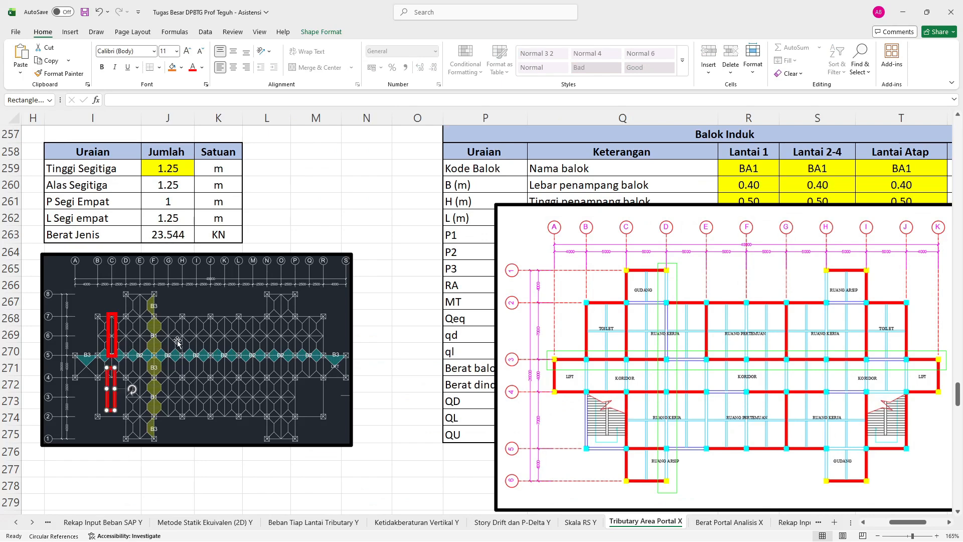
pyautogui.moveTo(116, 381); pyautogui.dragTo(316, 328)
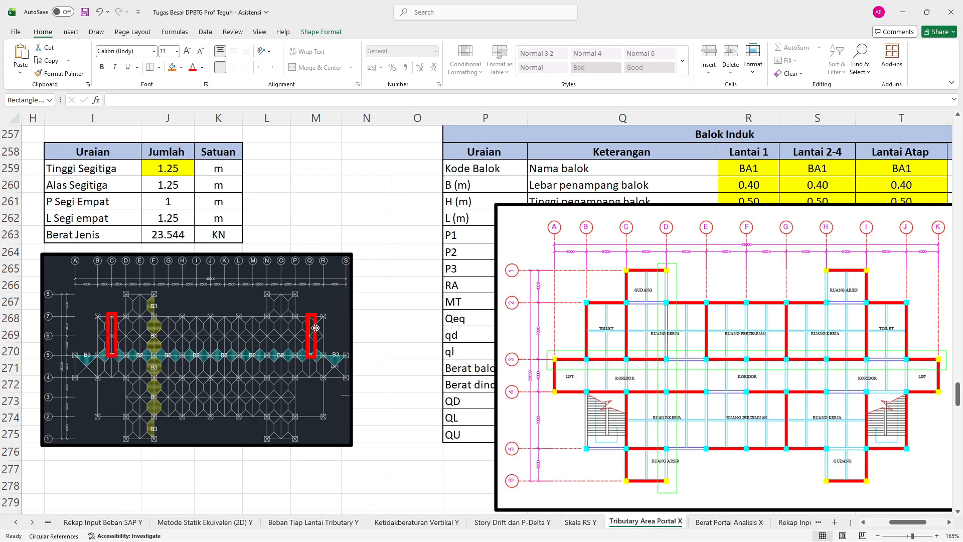
pyautogui.click(371, 305)
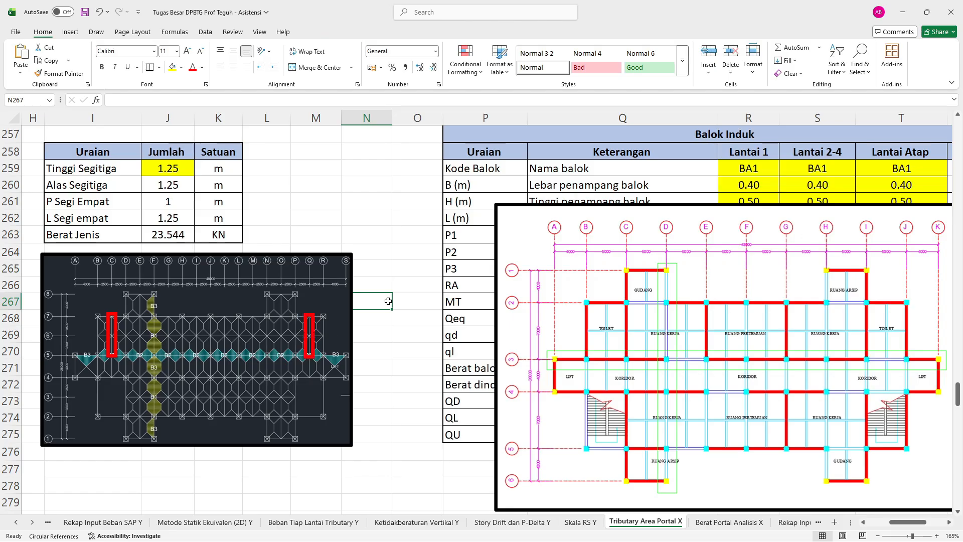
# Link element 12's first-block PD in D93 to the B1 (D) Lantai 1 PD in D313 of Tributary Area Portal X, using an absolute reference.
pyautogui.keyDown('ctrl'); pyautogui.scroll(-6, 411, 289); pyautogui.keyUp('ctrl')
pyautogui.click(537, 329)
pyautogui.scroll(-3, 538, 330)
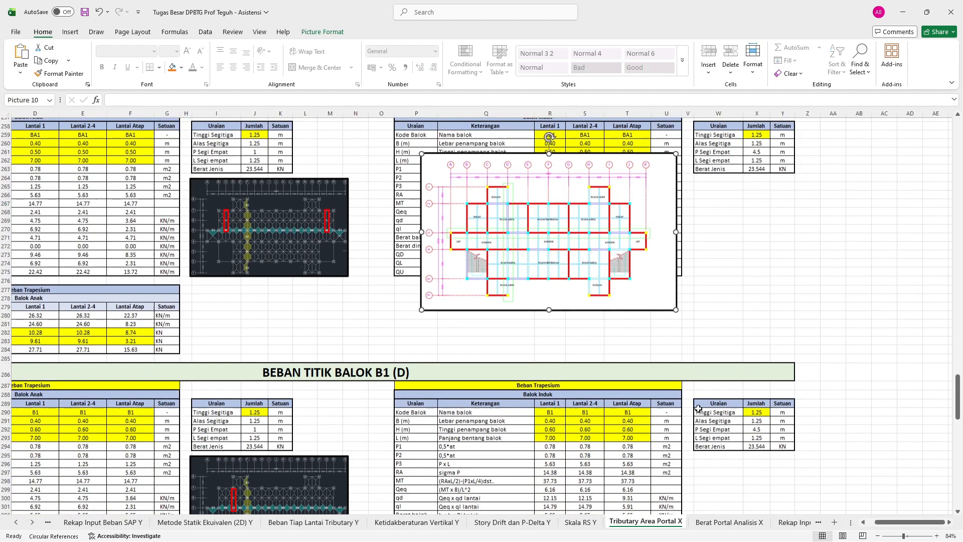
pyautogui.click(730, 522)
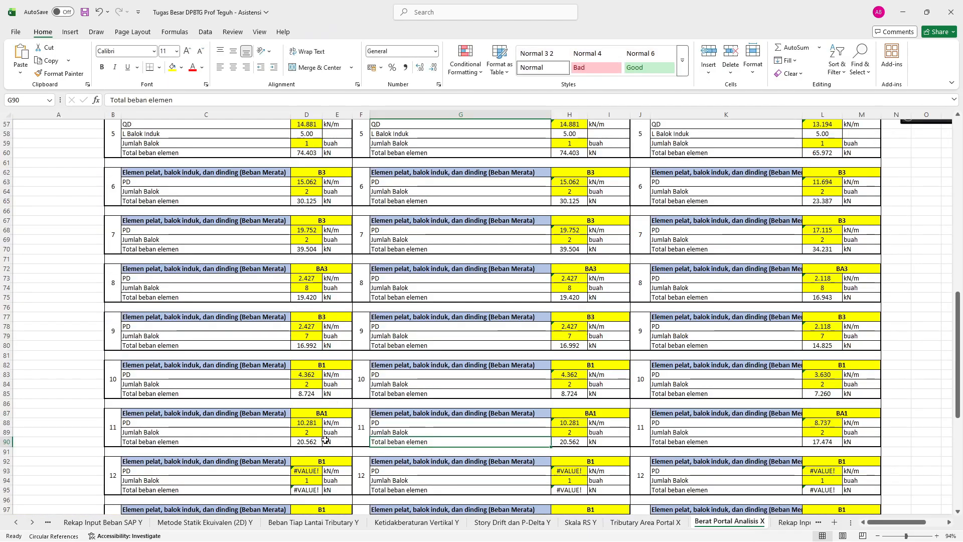
pyautogui.scroll(-4, 316, 466)
pyautogui.click(314, 356)
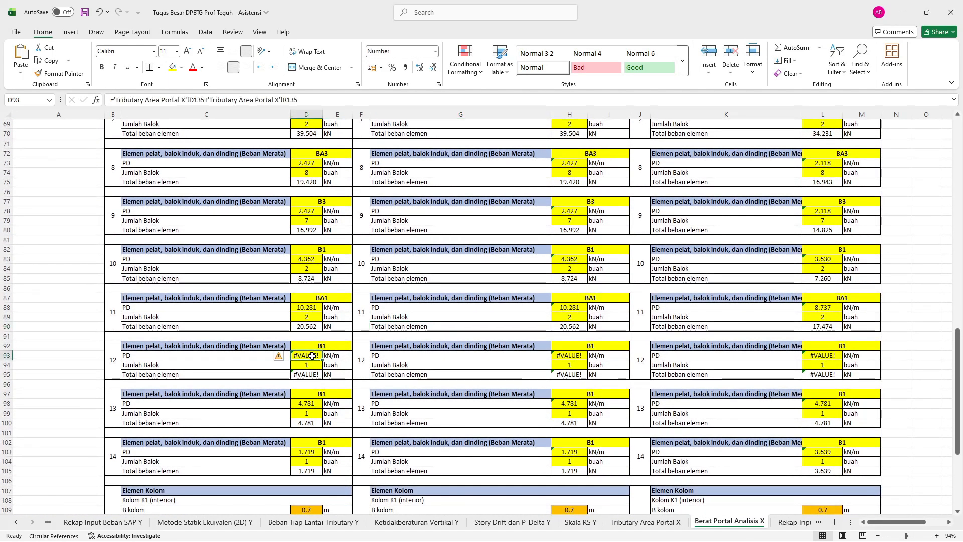
pyautogui.write('=')
pyautogui.click(646, 522)
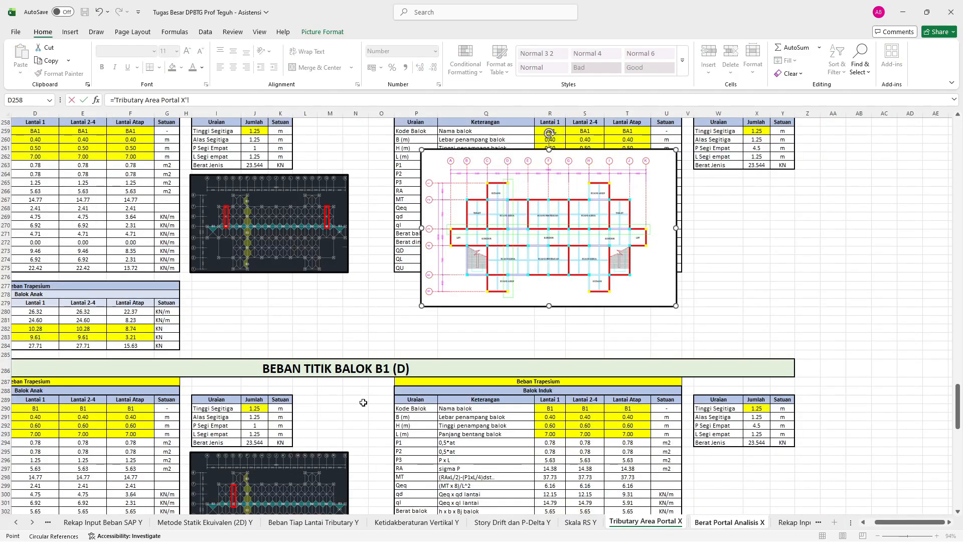
pyautogui.scroll(-4, 236, 445)
pyautogui.scroll(-2, 225, 442)
pyautogui.click(38, 455)
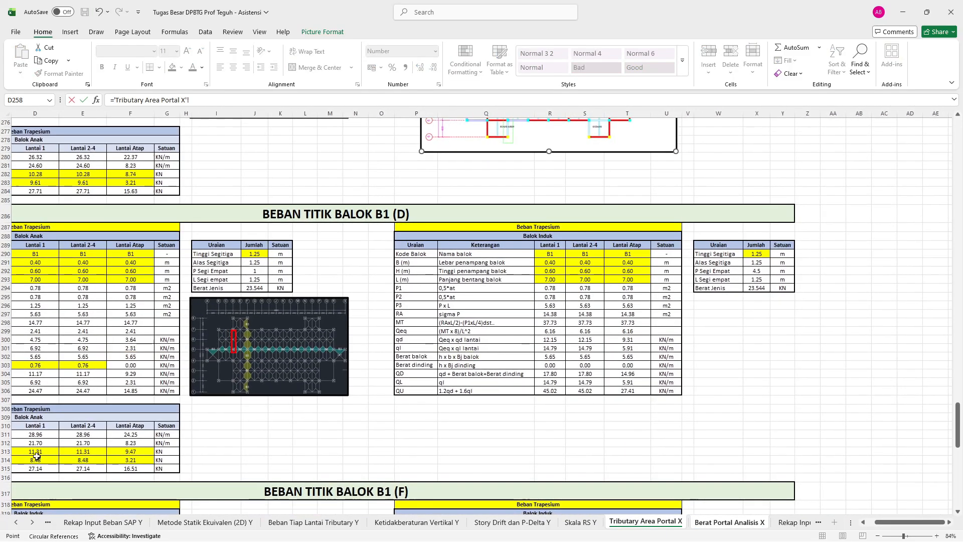
pyautogui.press('F4')
pyautogui.press('Return')
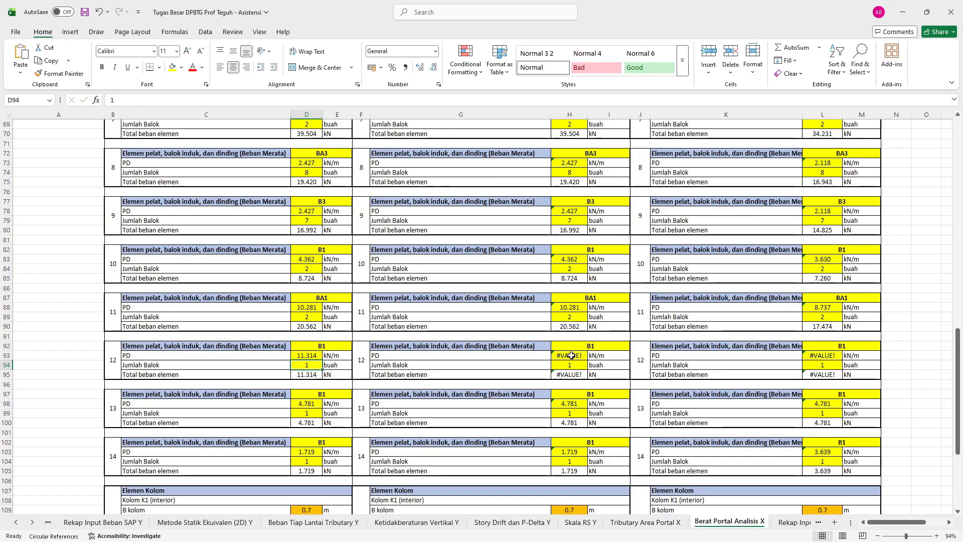
# Link element 12's PD in H93 and L93 to the B1 (D) Lantai 2-4 and Lantai Atap values in E313 and F313 of Tributary Area Portal X.
pyautogui.click(569, 356)
pyautogui.write('=')
pyautogui.click(646, 522)
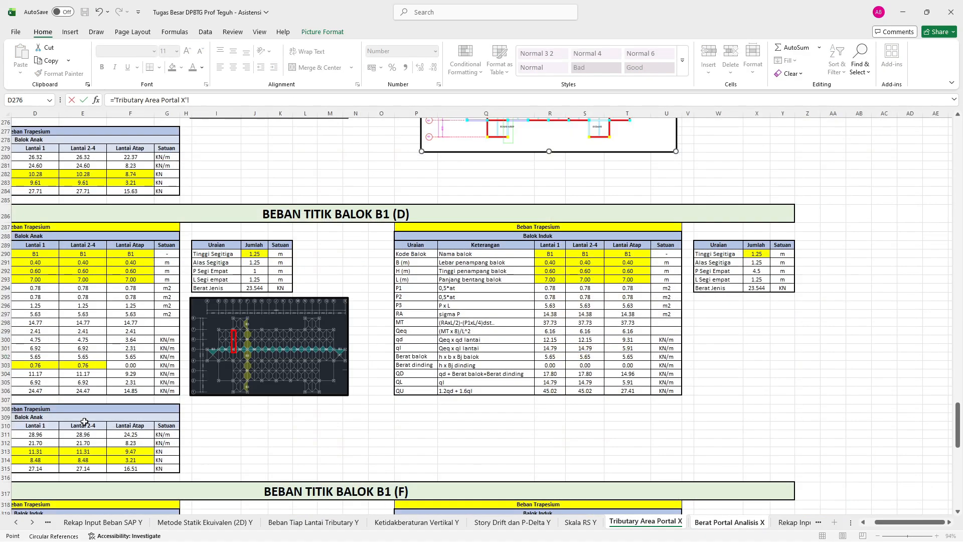
pyautogui.click(80, 448)
pyautogui.press('Return')
pyautogui.click(818, 355)
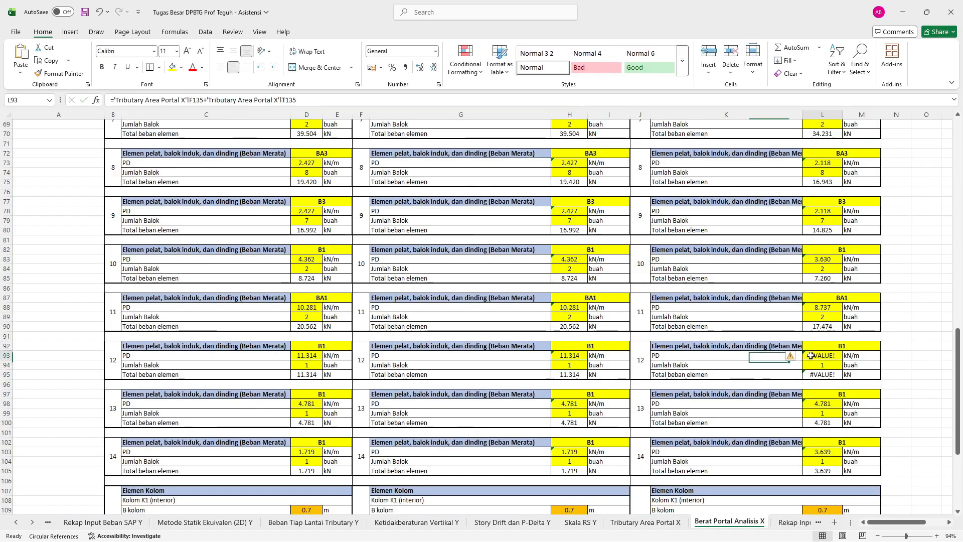
pyautogui.write('=')
pyautogui.click(673, 522)
pyautogui.click(148, 446)
pyautogui.press('Return')
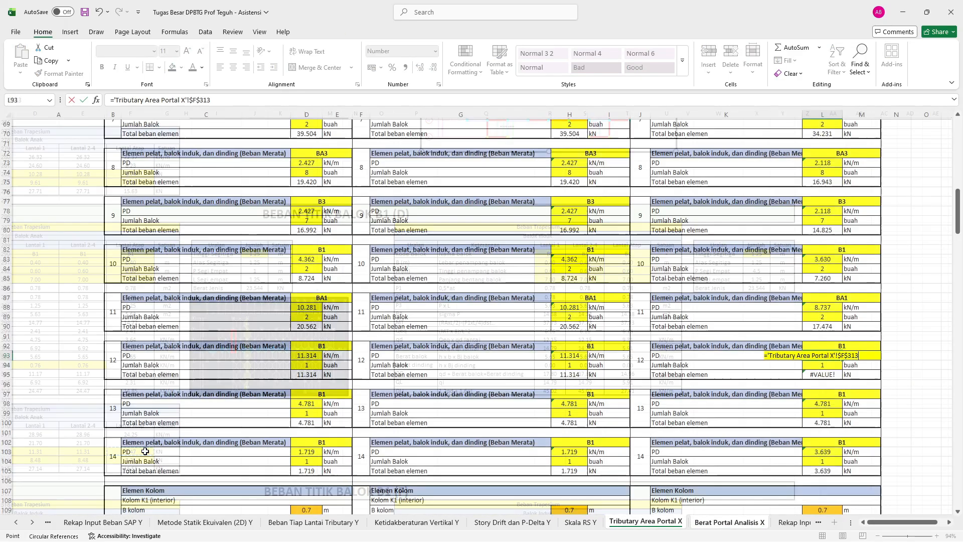
# Move the coloured floor plan picture down beside the dark floor plan of BEBAN TITIK BALOK B1 (D) in Tributary Area Portal X.
pyautogui.click(309, 355)
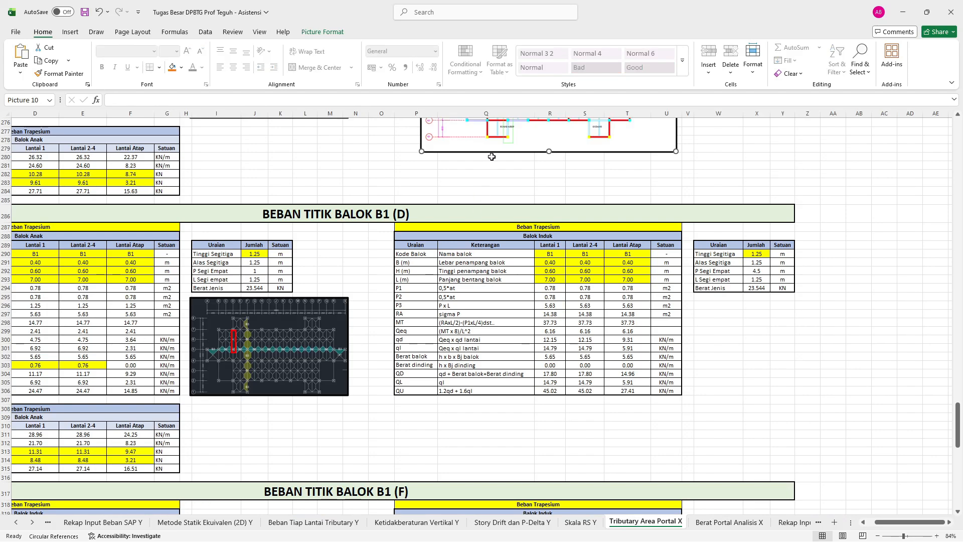
pyautogui.moveTo(494, 139); pyautogui.dragTo(506, 435)
pyautogui.keyDown('ctrl'); pyautogui.scroll(5, 304, 336); pyautogui.keyUp('ctrl')
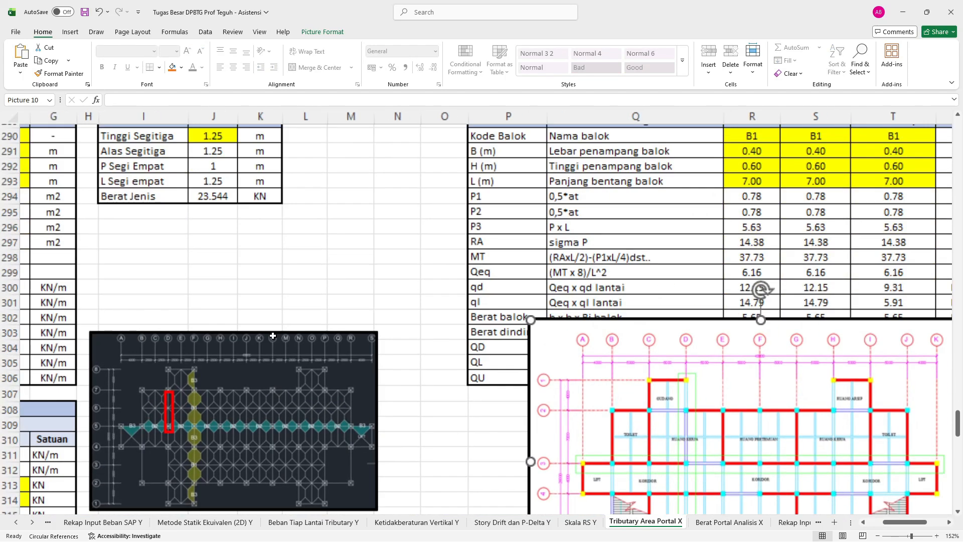
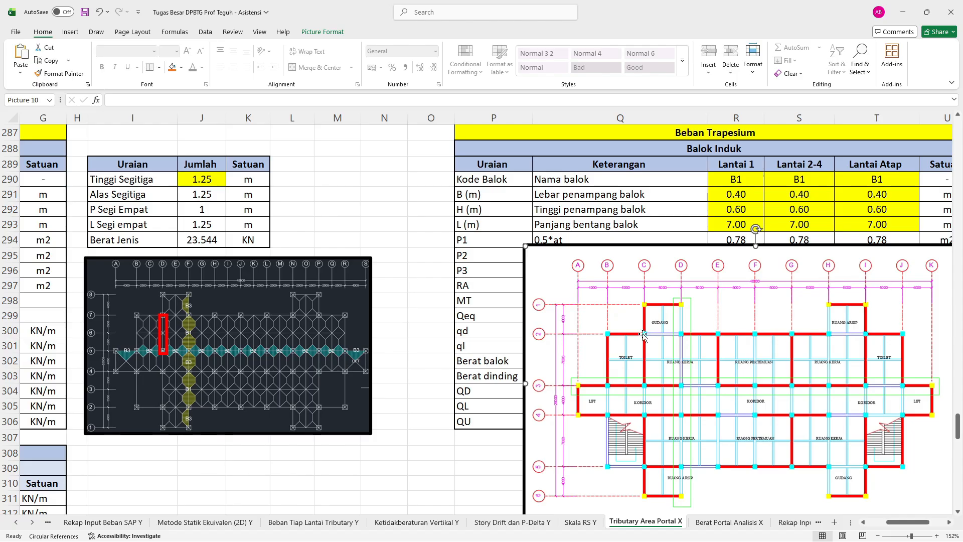
# Paste a red marker rectangle on the B1 (D) floor plan and place it over the beam on grid line P between lines 5 and 7.
pyautogui.click(165, 321)
pyautogui.hotkey('ctrl', 'v')
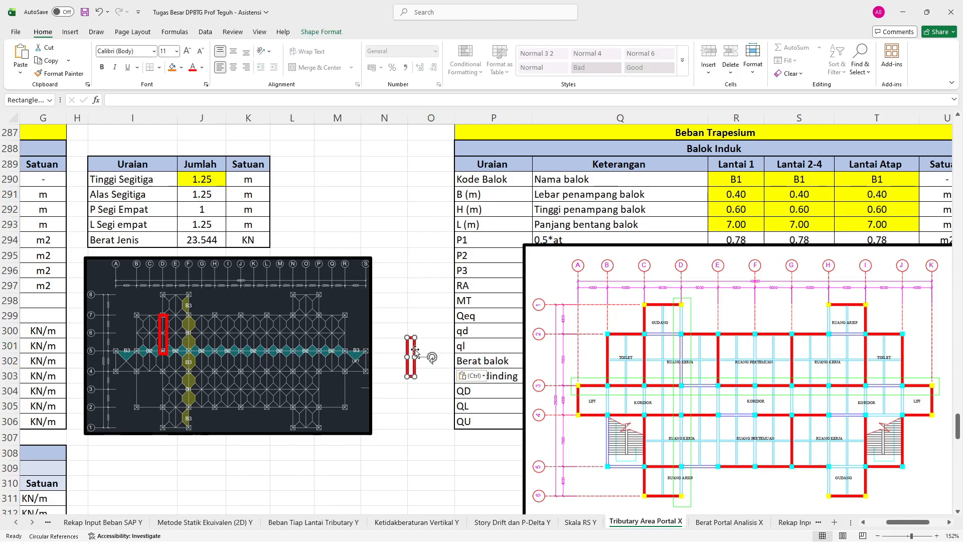
pyautogui.moveTo(414, 351); pyautogui.dragTo(324, 328)
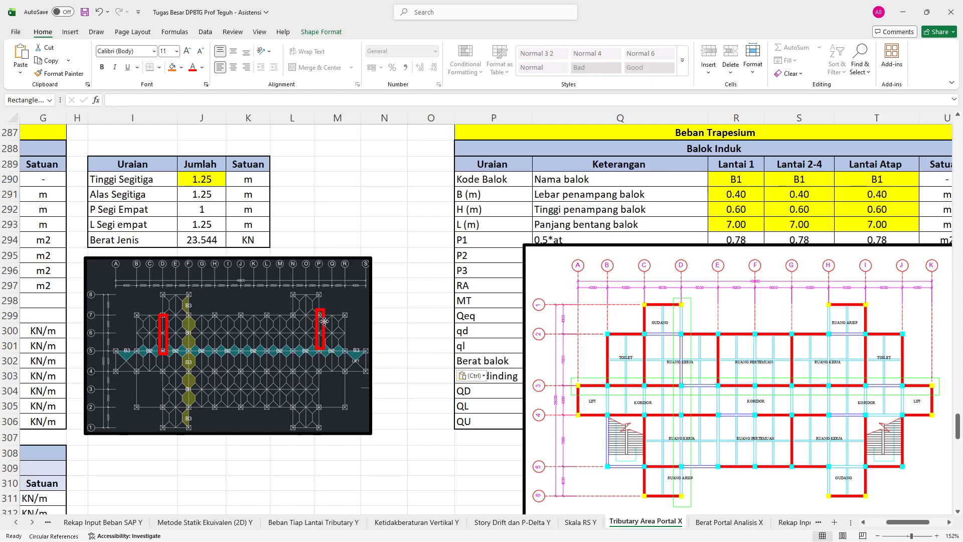
# Recheck the marked floor plans and set element 12's first-block beam count in D94 of Berat Portal Analisis X to 2.
pyautogui.scroll(12, 330, 271)
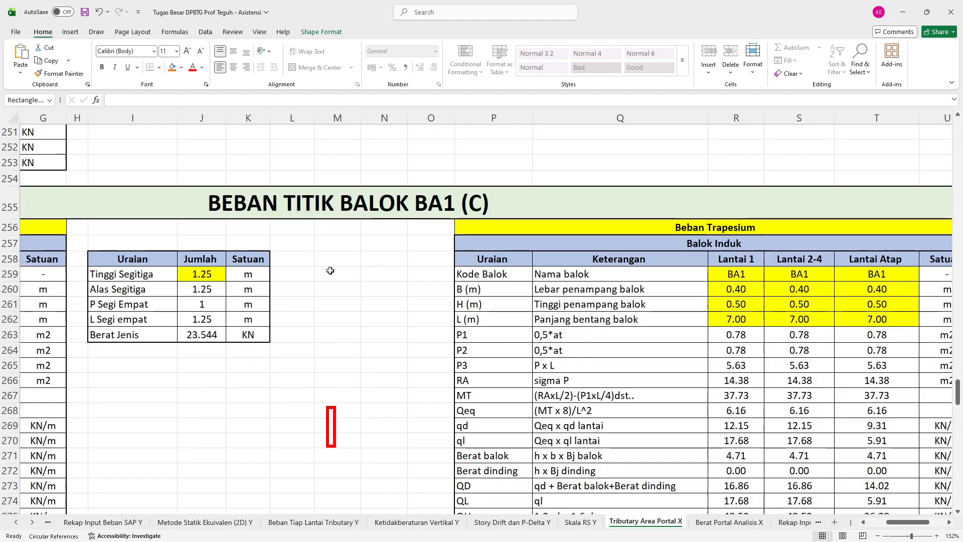
pyautogui.scroll(3, 332, 311)
pyautogui.scroll(-6, 341, 321)
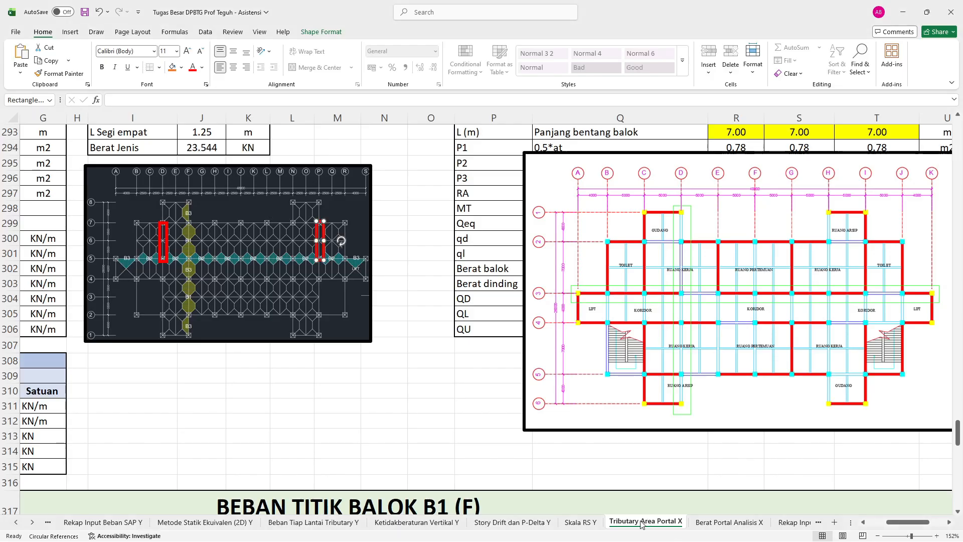
pyautogui.hotkey('ctrl', 'pagedown')
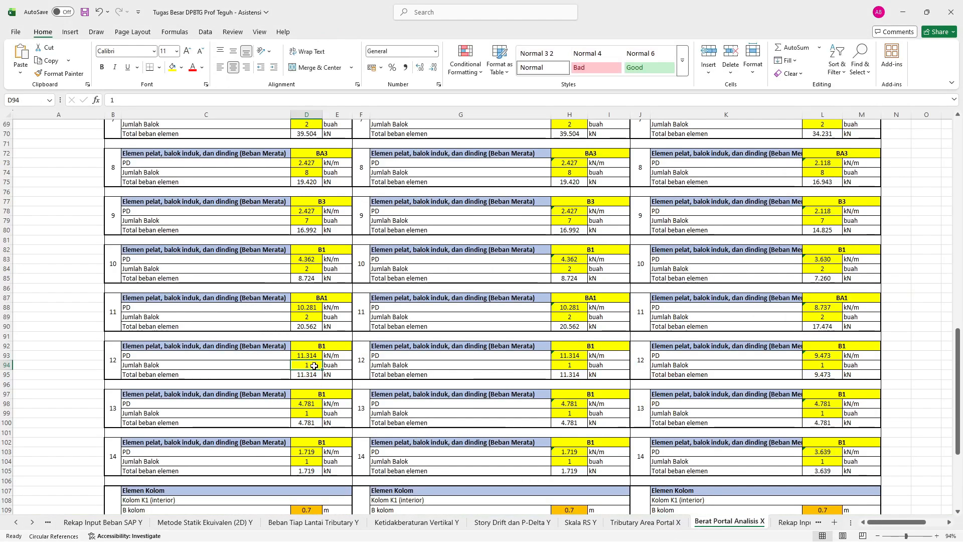
pyautogui.write('2')
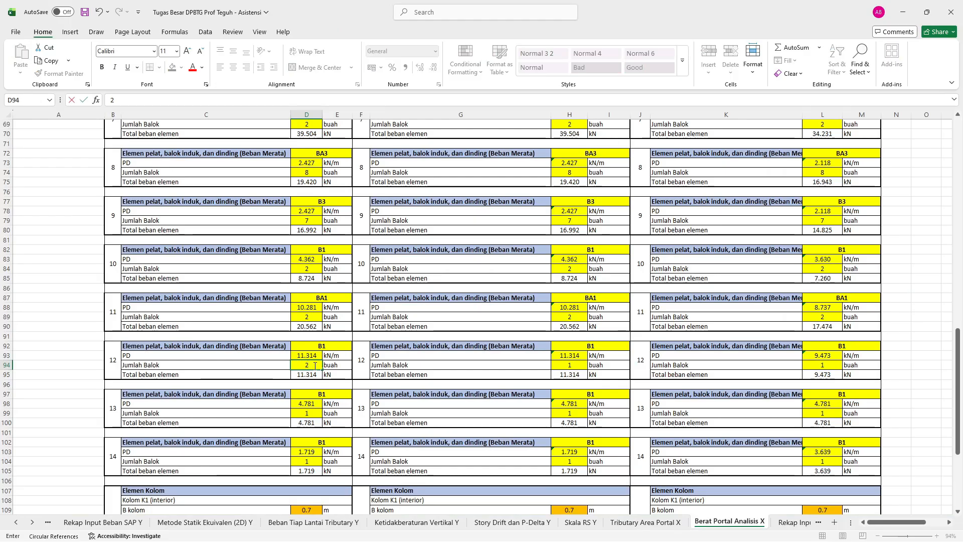
pyautogui.press('Return')
# Link element 13's first-block PD in D98 to the B1 (F) Lantai 1 PD in D344 of Tributary Area Portal X.
pyautogui.press('Down')
pyautogui.press('Down')
pyautogui.press('Down')
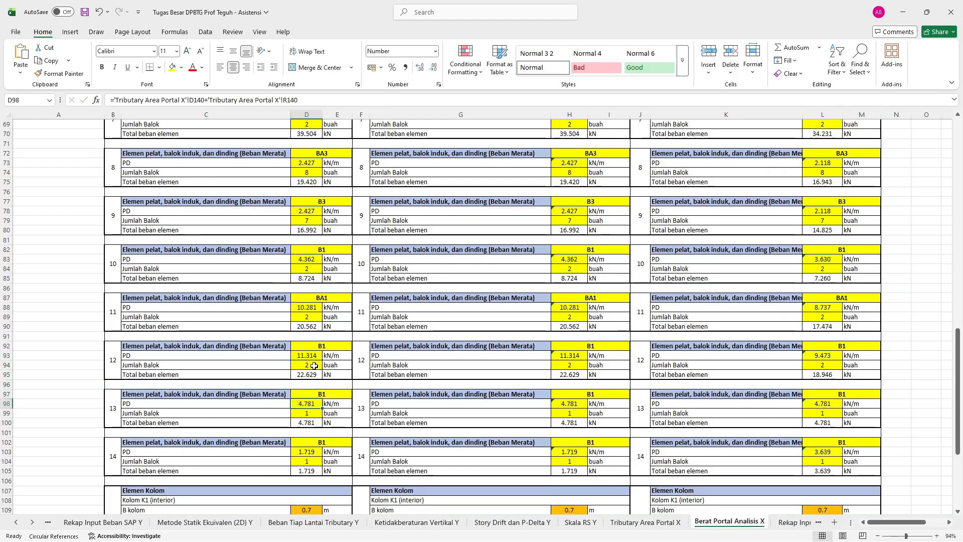
pyautogui.write('=')
pyautogui.hotkey('ctrl', 'pageup')
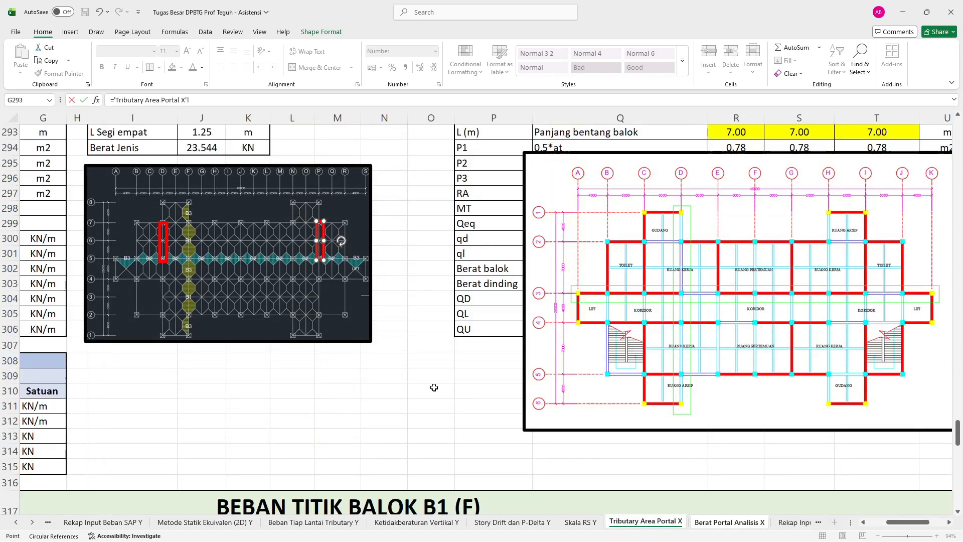
pyautogui.scroll(-8, 432, 374)
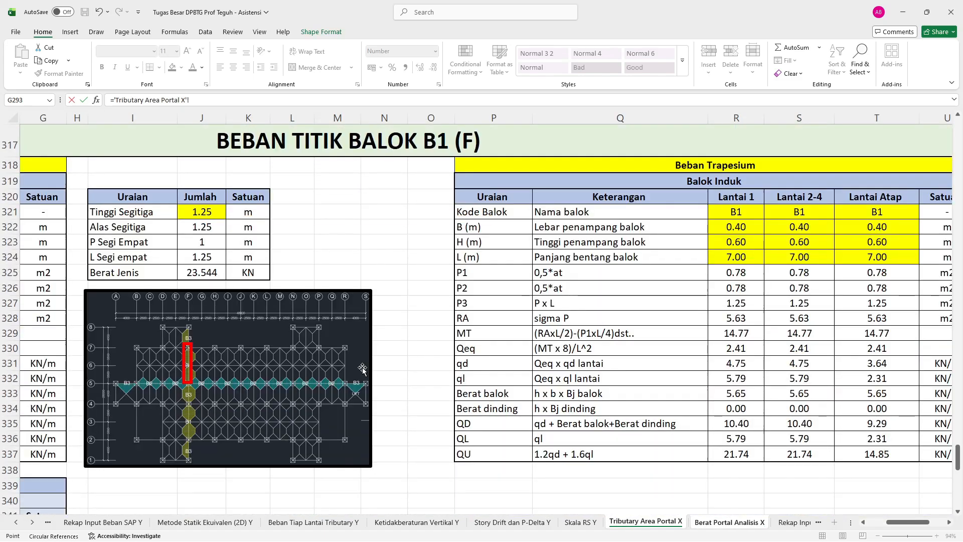
pyautogui.hscroll(-3, 323, 373)
pyautogui.scroll(-3, 322, 373)
pyautogui.click(296, 408)
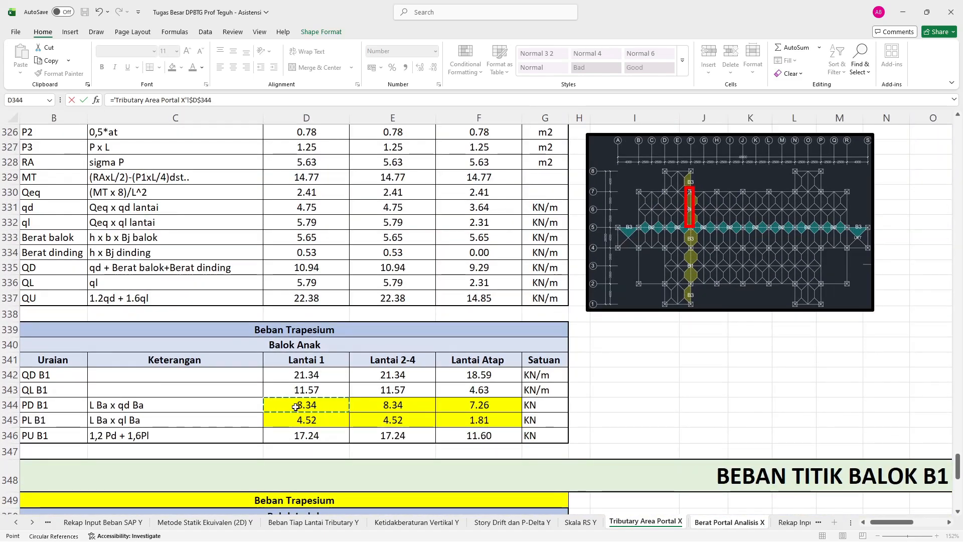
pyautogui.press('Return')
# Link element 13's PD in H98 and L98 to the B1 (F) Lantai 2-4 and Lantai Atap values in E344 and F344.
pyautogui.click(569, 403)
pyautogui.write('=')
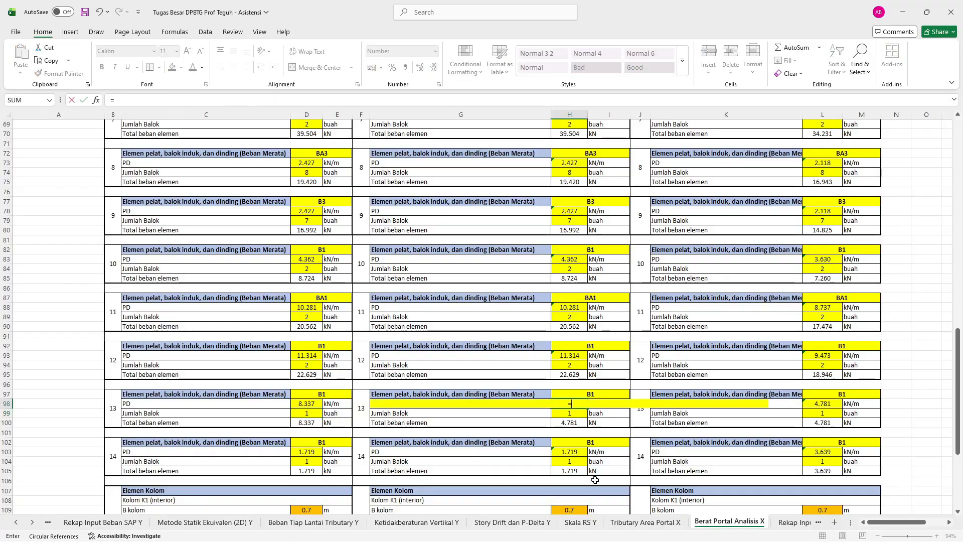
pyautogui.click(647, 523)
pyautogui.click(431, 404)
pyautogui.press('Return')
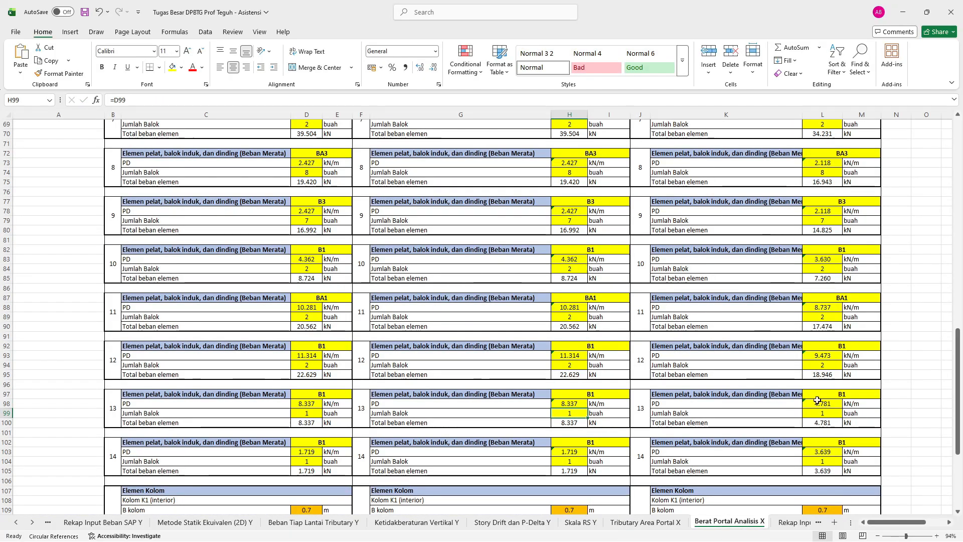
pyautogui.click(823, 403)
pyautogui.write('=')
pyautogui.click(647, 523)
pyautogui.click(530, 404)
pyautogui.press('Return')
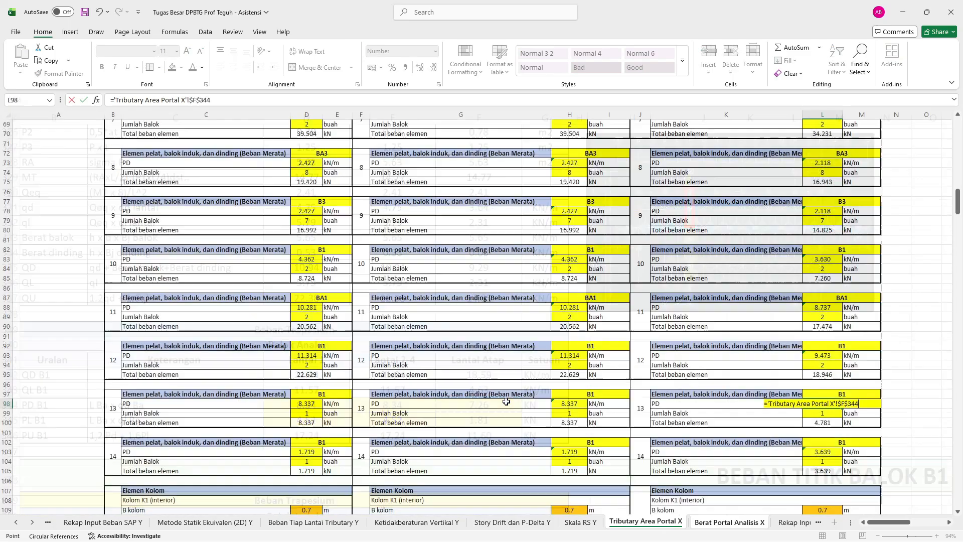
# Link element 14's first-block PD in D103 to the B1 (H) Lantai 1 PD in D375 of Tributary Area Portal X.
pyautogui.click(305, 416)
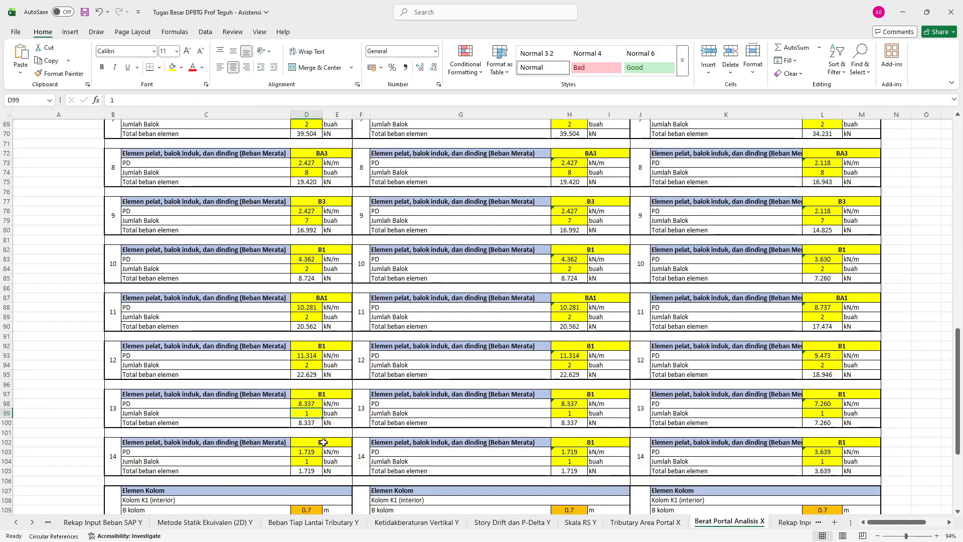
pyautogui.click(307, 451)
pyautogui.write('=')
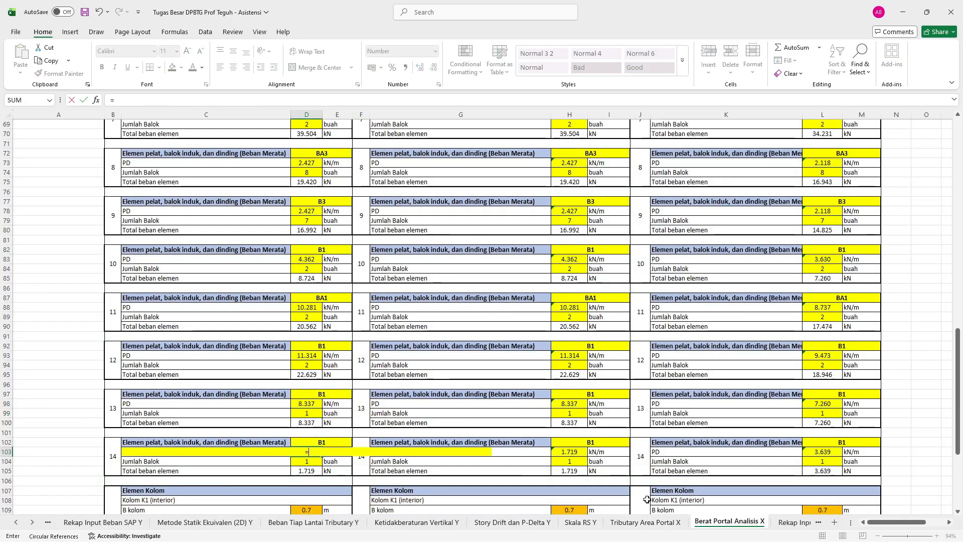
pyautogui.click(645, 522)
pyautogui.scroll(-2, 467, 361)
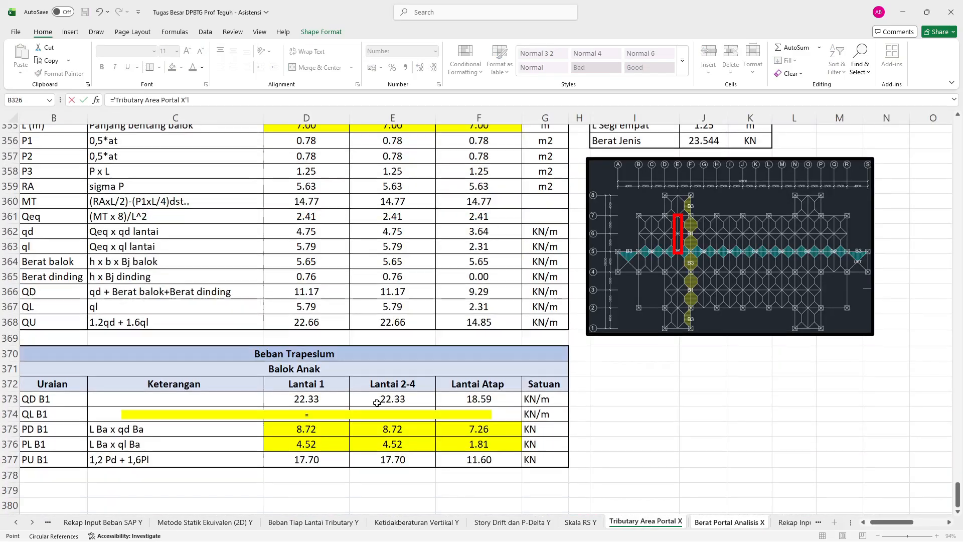
pyautogui.press('Return')
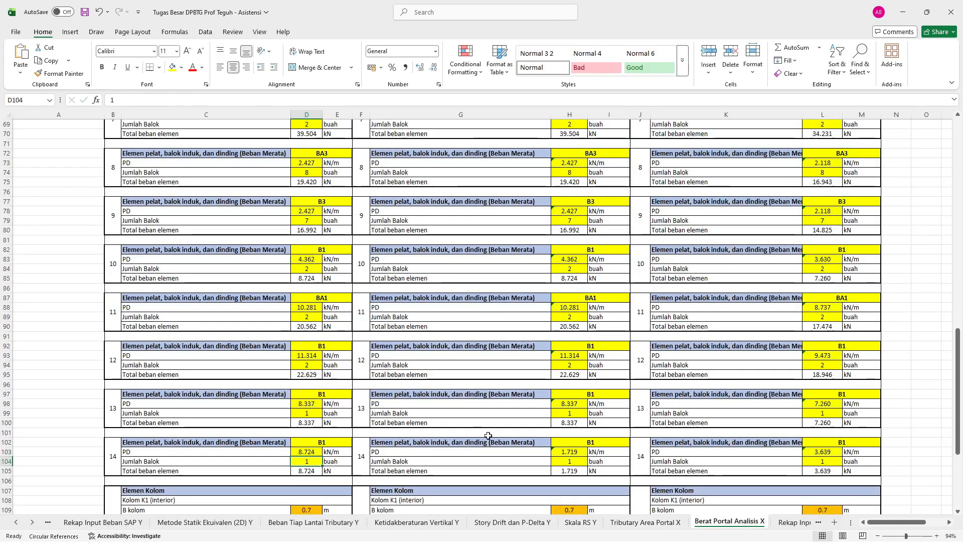
# Link element 14's PD in H103 and L103 to the B1 (H) Lantai 2-4 and Lantai Atap values in E375 and F375.
pyautogui.click(582, 452)
pyautogui.write('=')
pyautogui.click(641, 522)
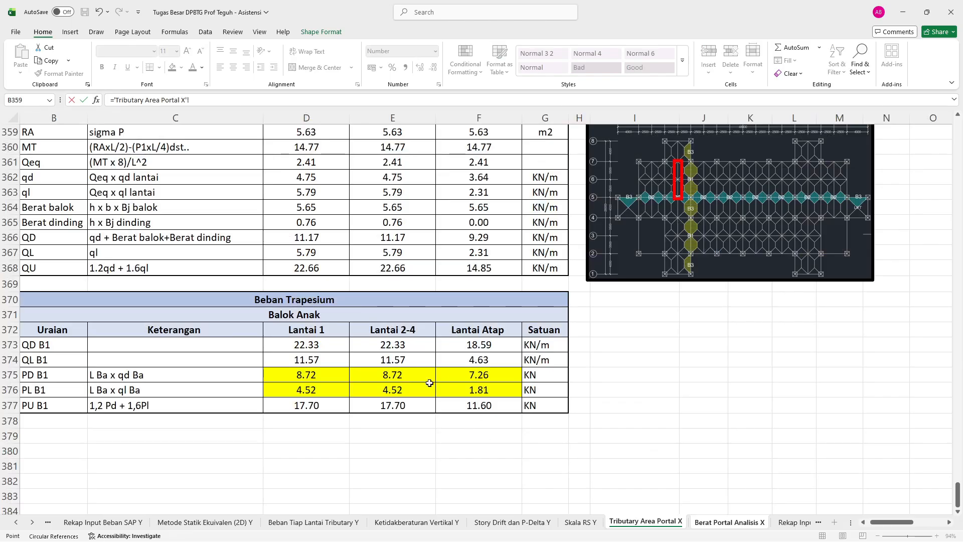
pyautogui.click(406, 377)
pyautogui.press('Return')
pyautogui.click(823, 452)
pyautogui.write('=')
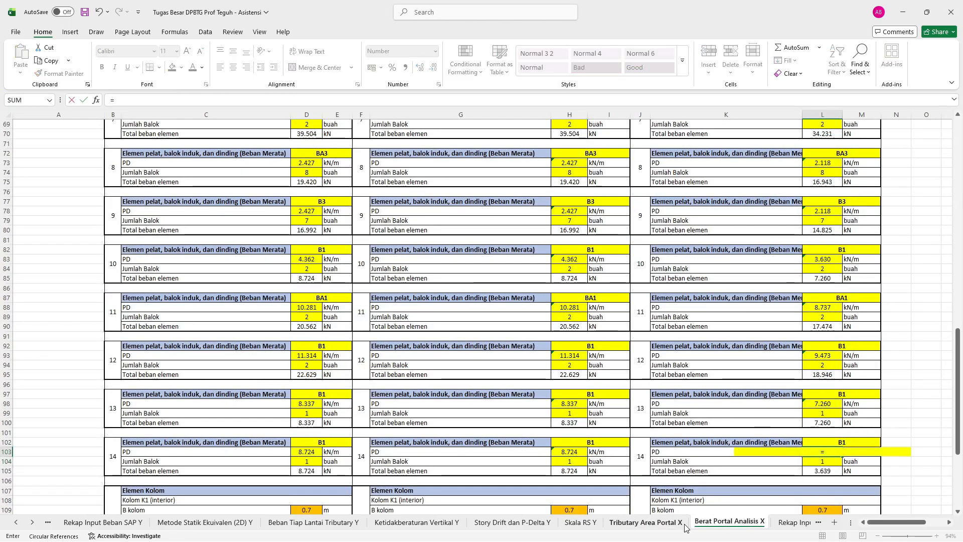
pyautogui.click(646, 523)
pyautogui.click(479, 376)
pyautogui.press('Return')
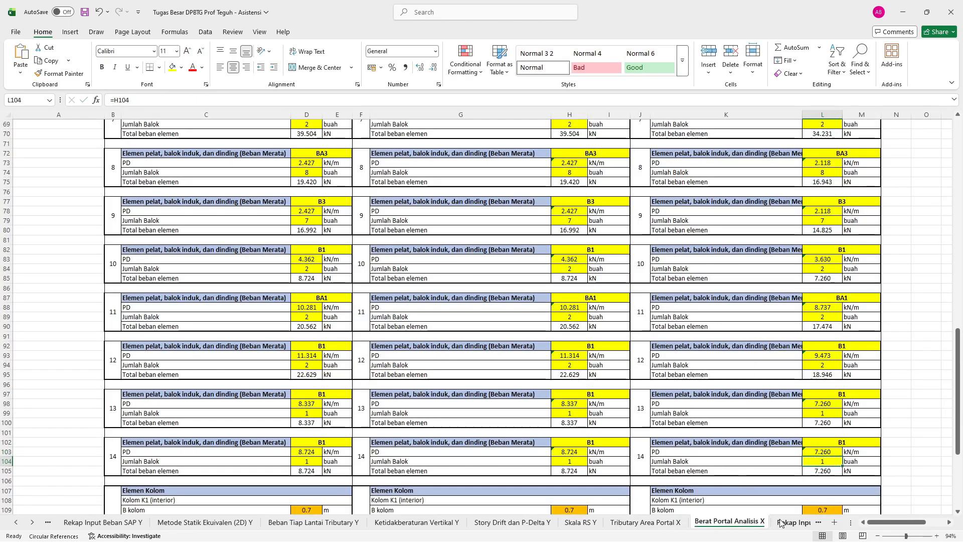
# Move the coloured floor plan picture in Tributary Area Portal X down beside the dark floor plan of BEBAN TITIK BALOK B1 (F).
pyautogui.click(639, 522)
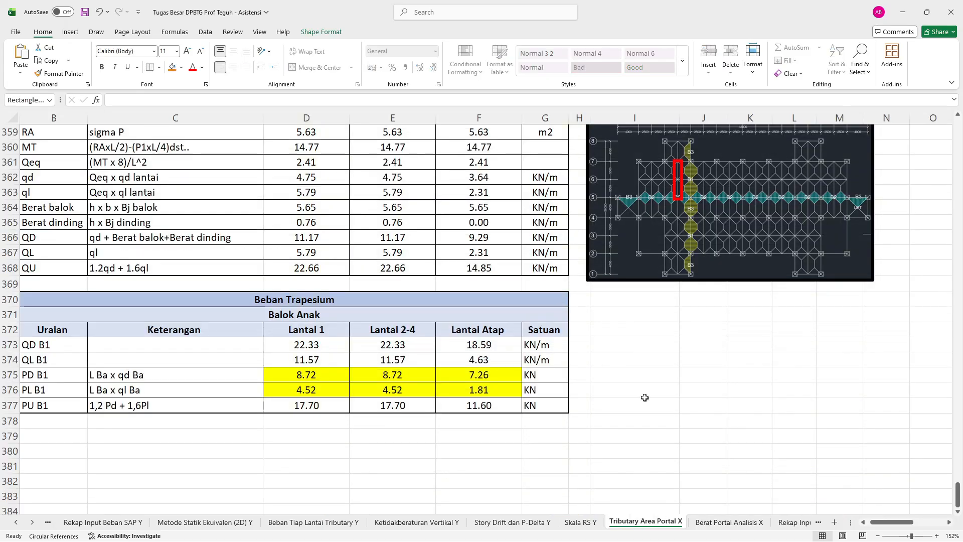
pyautogui.scroll(8, 627, 326)
pyautogui.keyDown('ctrl'); pyautogui.scroll(-5, 693, 269); pyautogui.keyUp('ctrl')
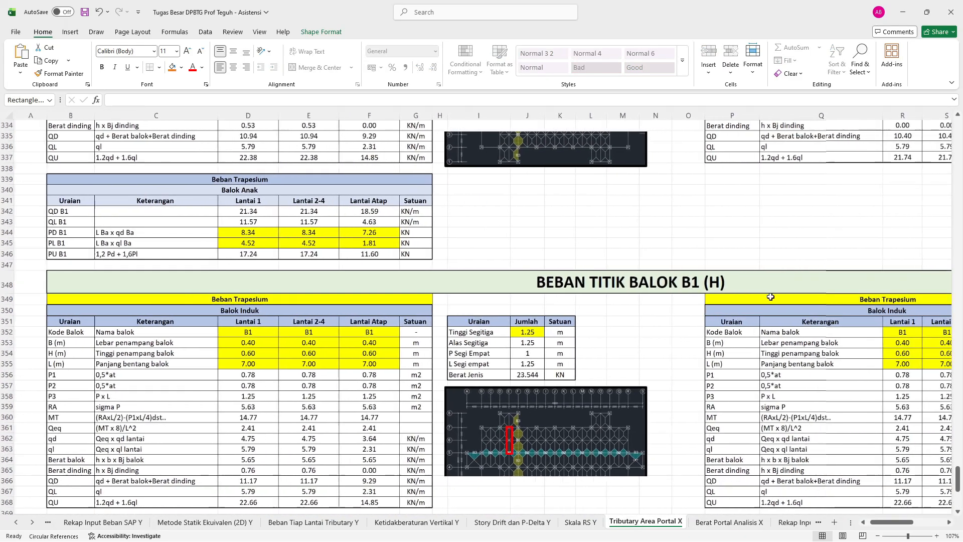
pyautogui.keyDown('ctrl'); pyautogui.scroll(-2, 751, 252); pyautogui.keyUp('ctrl')
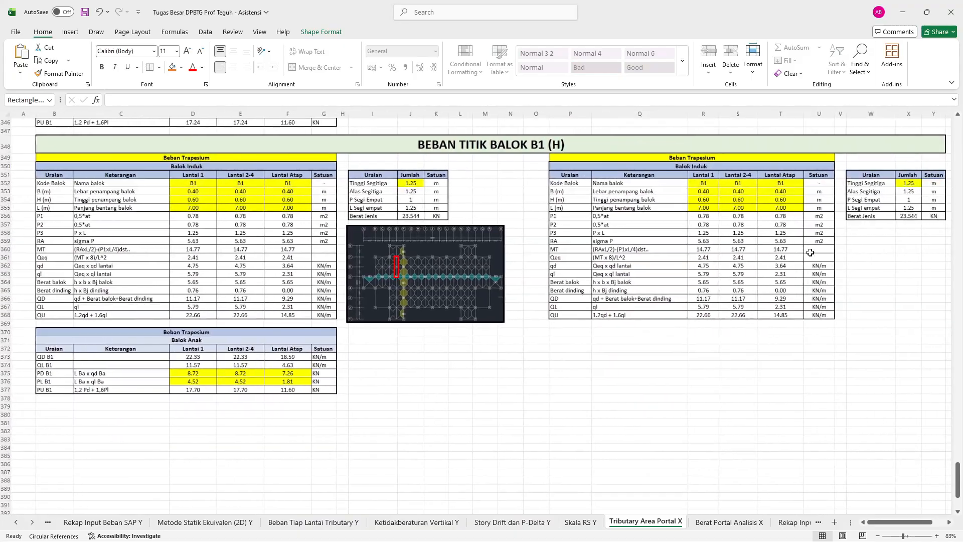
pyautogui.scroll(10, 848, 251)
pyautogui.scroll(3, 823, 229)
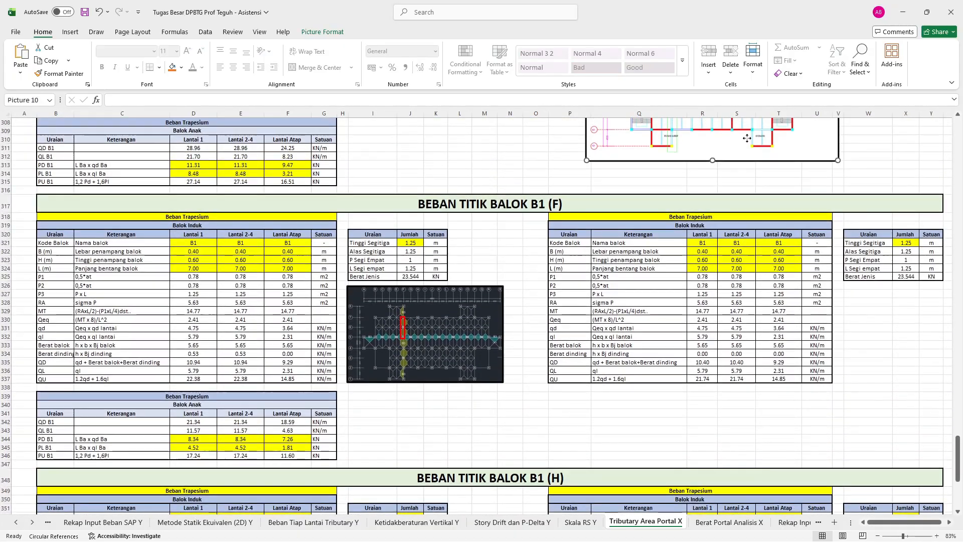
pyautogui.moveTo(745, 184); pyautogui.dragTo(746, 415)
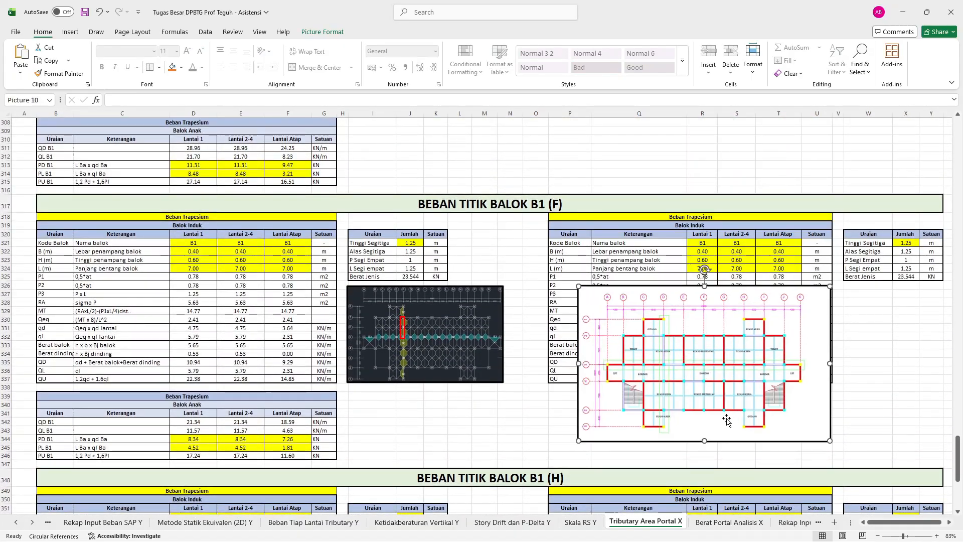
pyautogui.keyDown('ctrl'); pyautogui.scroll(4, 388, 311); pyautogui.keyUp('ctrl')
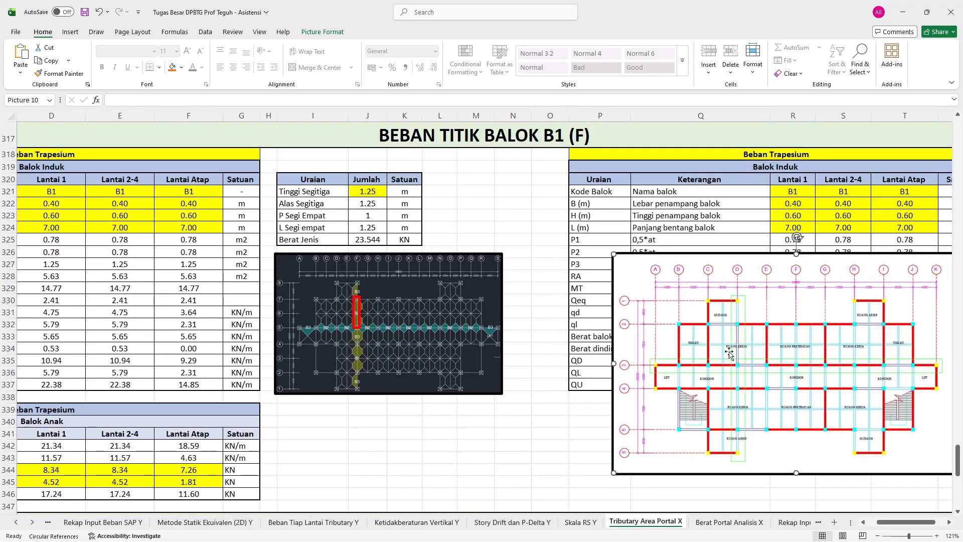
pyautogui.click(358, 316)
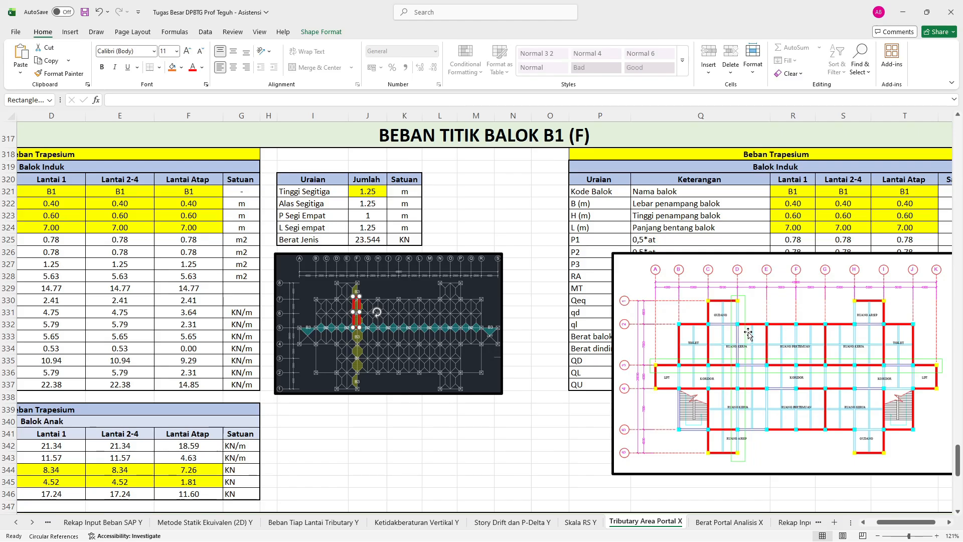
# Move the coloured floor plan to the B1 (H) section and shift that section's red marker to grid line H between lines 5 and 7.
pyautogui.click(729, 522)
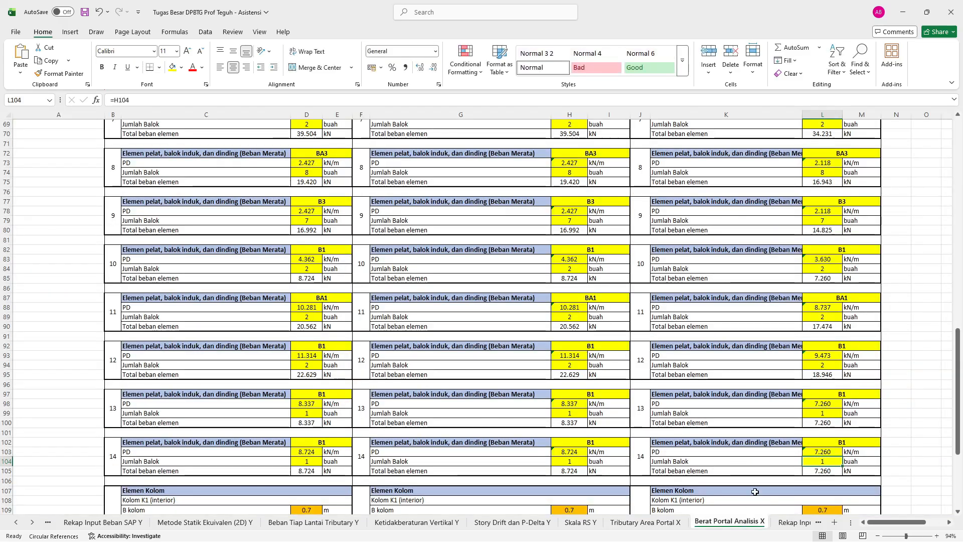
pyautogui.scroll(-3, 530, 346)
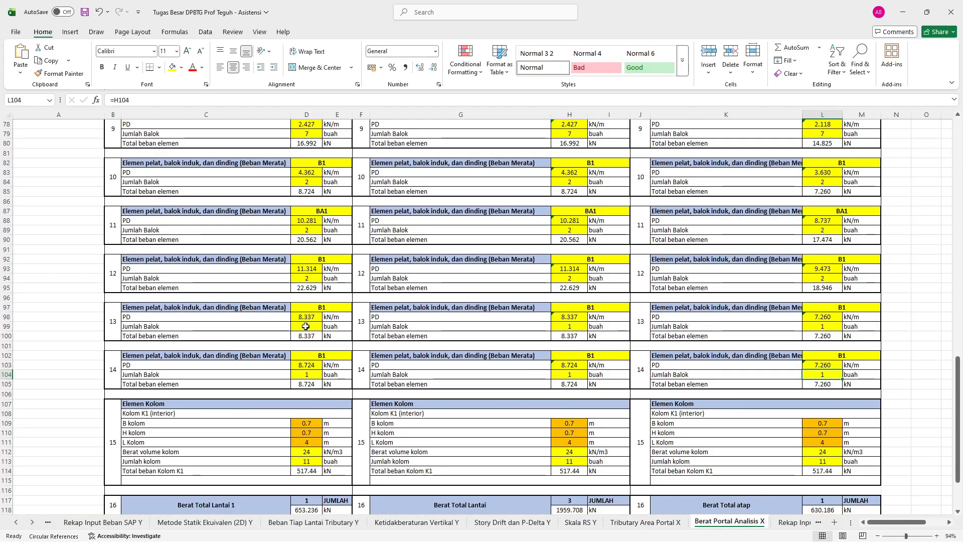
pyautogui.click(306, 327)
pyautogui.click(654, 522)
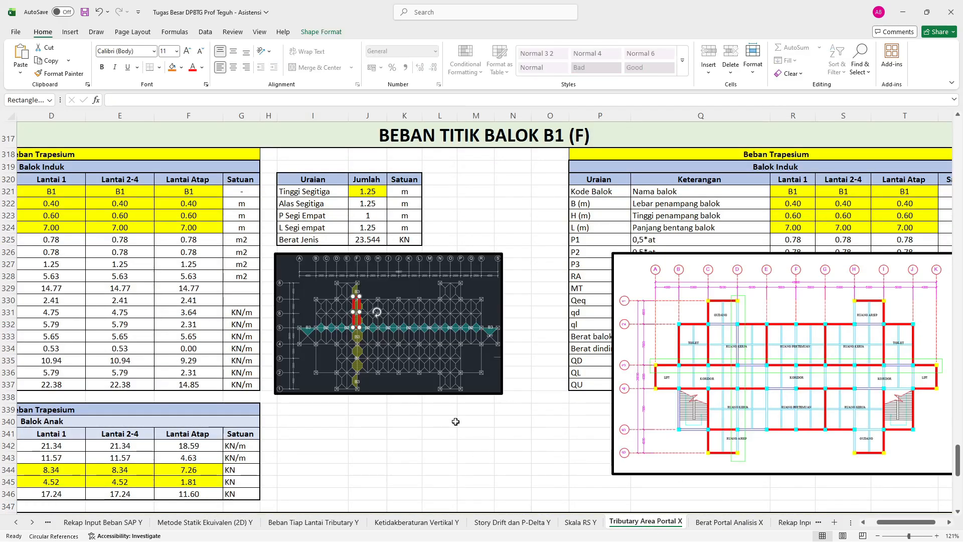
pyautogui.scroll(-12, 456, 422)
pyautogui.click(348, 244)
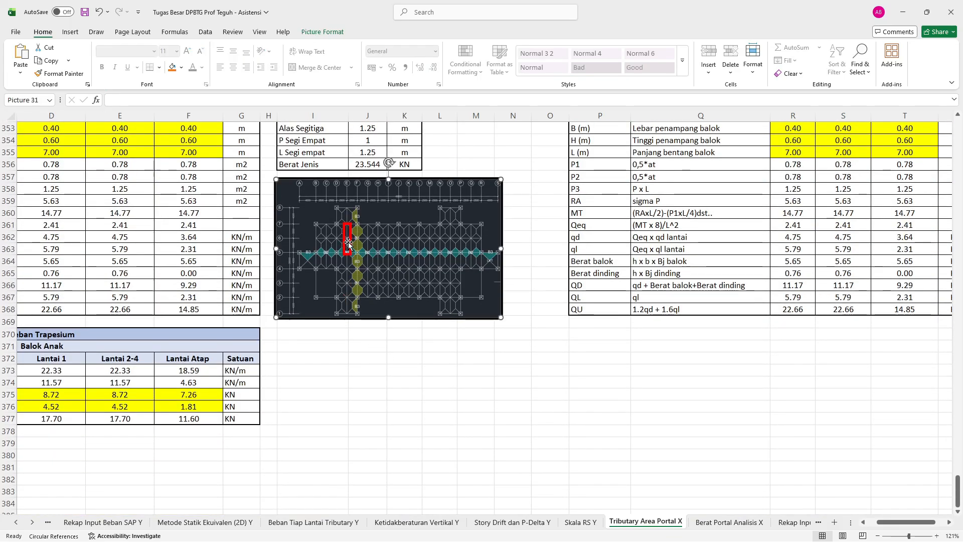
pyautogui.scroll(6, 386, 288)
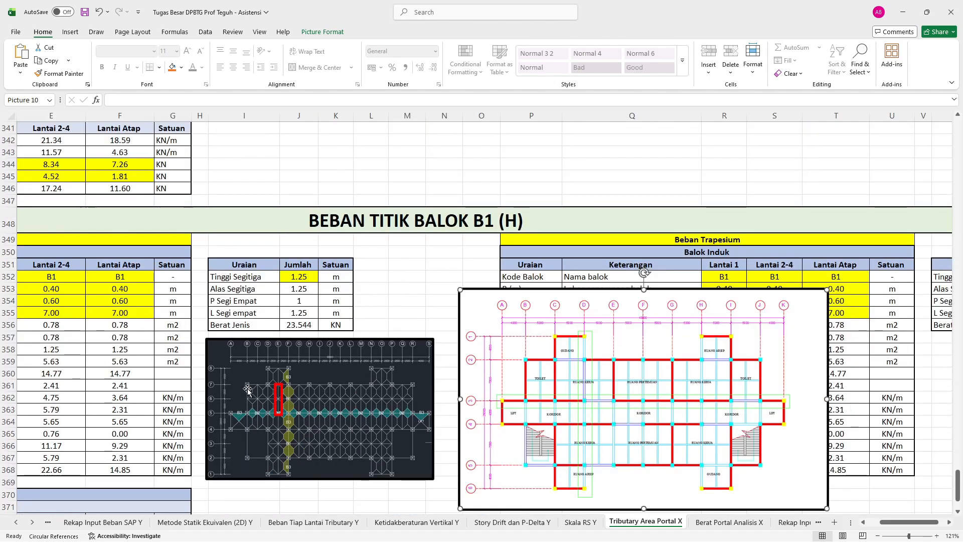
pyautogui.click(280, 392)
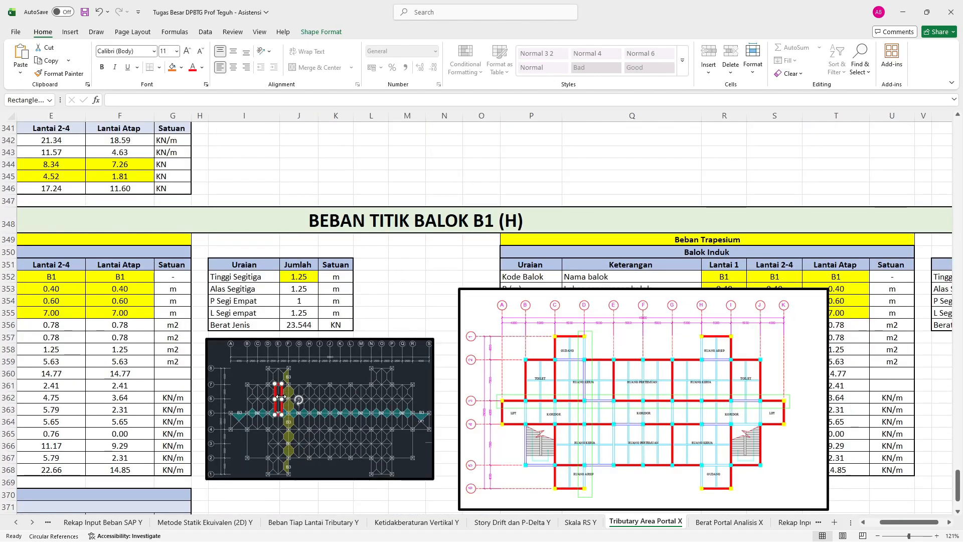
pyautogui.moveTo(280, 392); pyautogui.dragTo(311, 391)
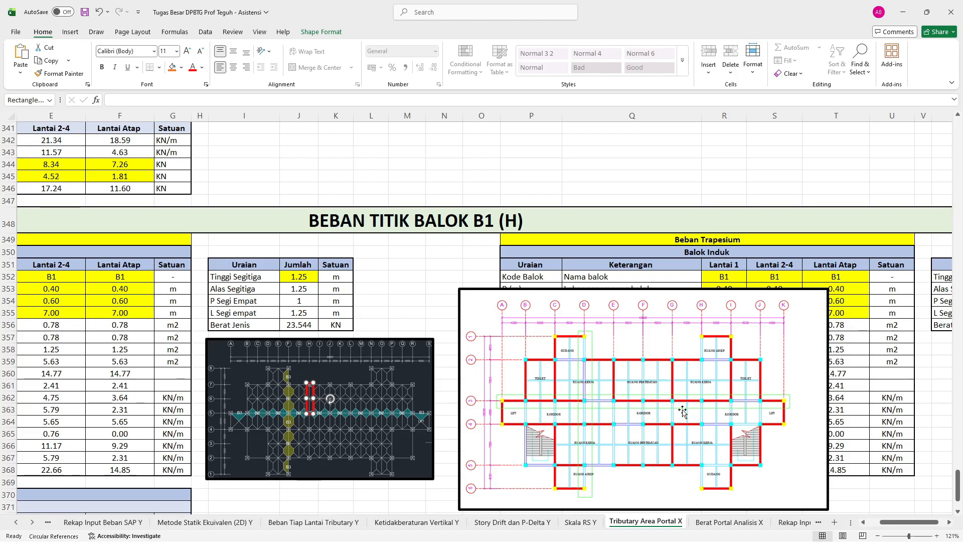
# Check the X-Z frame elevation at Y=15 in SAP2000, and return to the beam counts on Berat Portal Analisis X.
pyautogui.hotkey('alt', 'Tab')
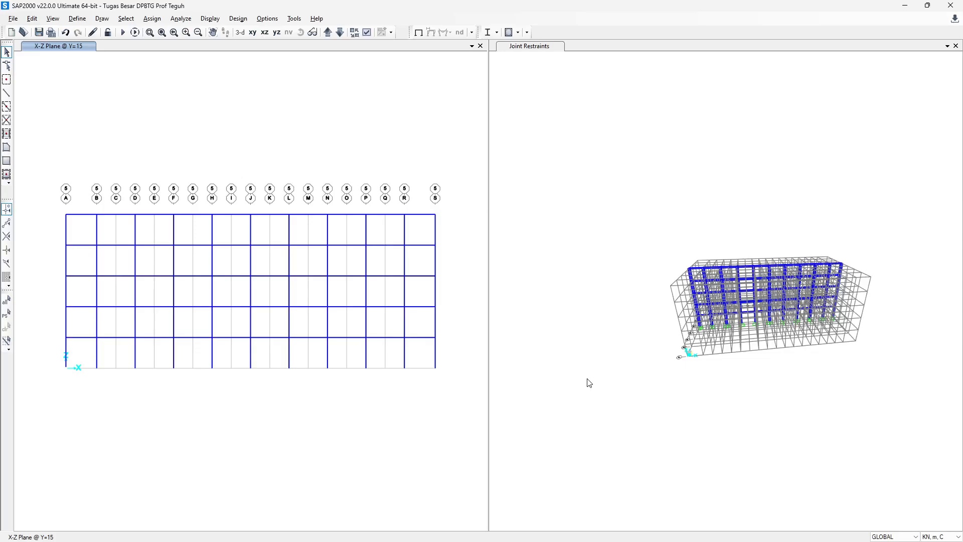
pyautogui.hotkey('alt', 'Tab')
pyautogui.hotkey('alt', 'Tab')
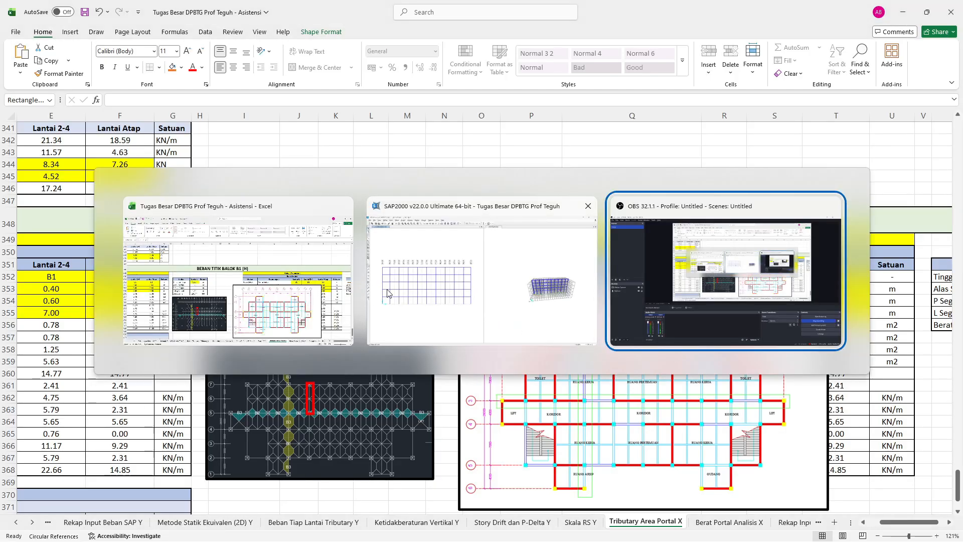
pyautogui.press('Escape')
pyautogui.click(728, 522)
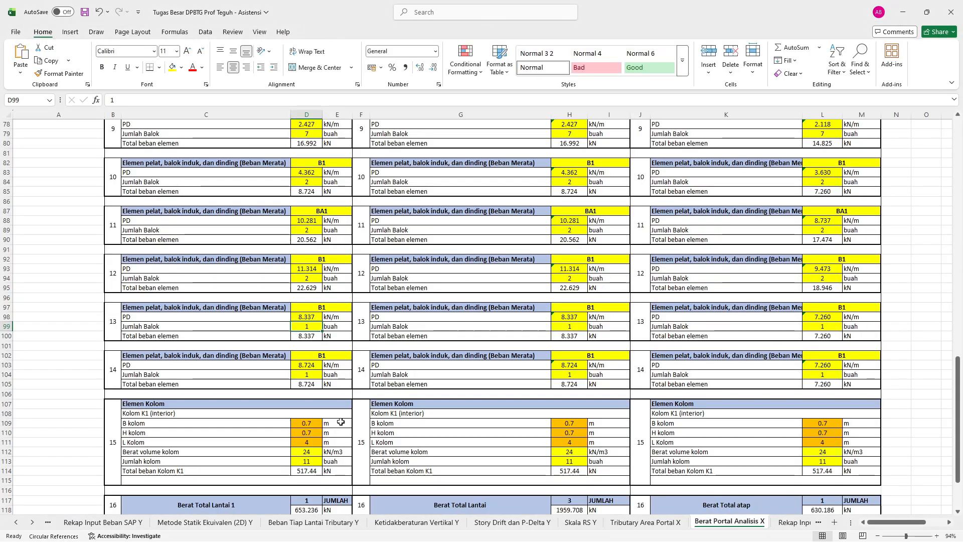
# Review the marked floor plans in Tributary Area Portal X and move the coloured floor plan back up to the B1 (F) section.
pyautogui.click(647, 523)
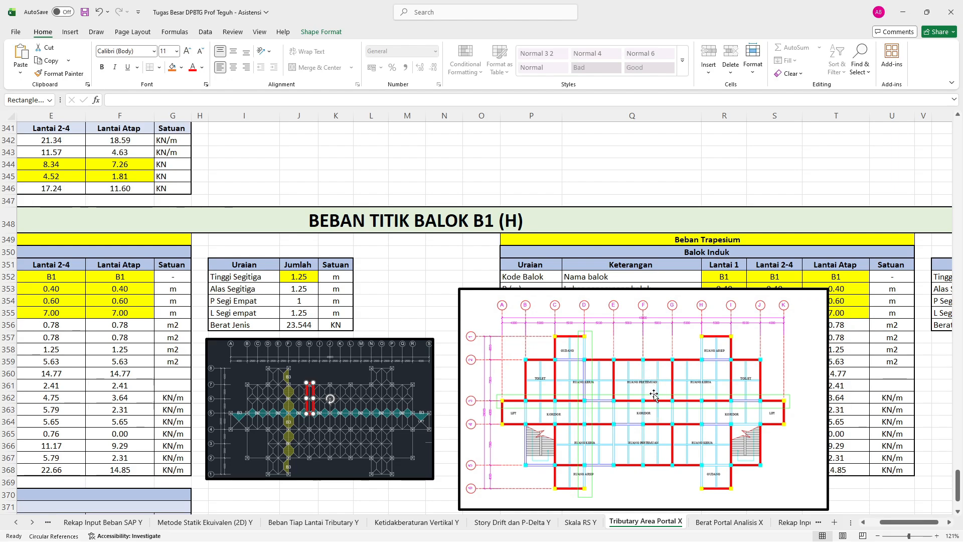
pyautogui.click(656, 363)
pyautogui.keyDown('ctrl'); pyautogui.scroll(-4, 435, 271); pyautogui.keyUp('ctrl')
pyautogui.scroll(7, 436, 272)
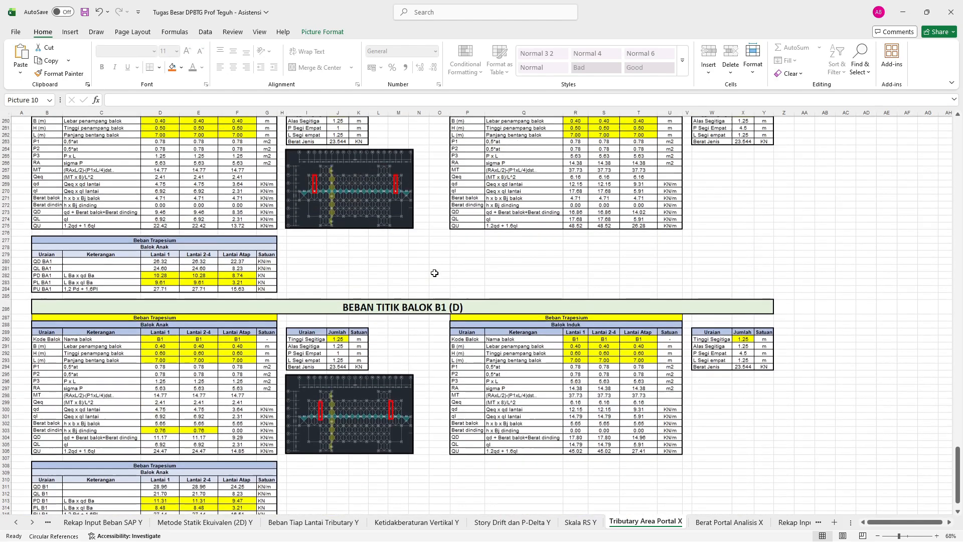
pyautogui.scroll(-10, 435, 272)
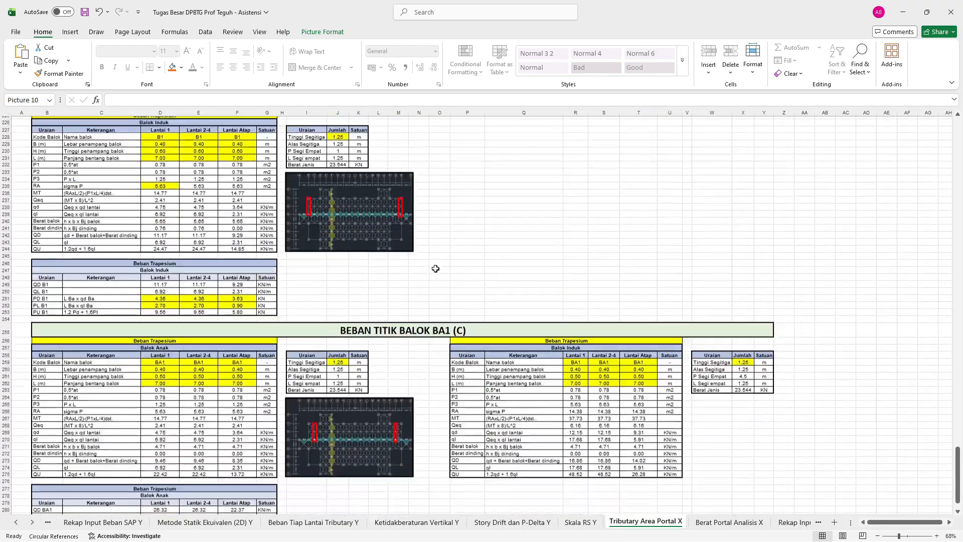
pyautogui.scroll(-18, 587, 270)
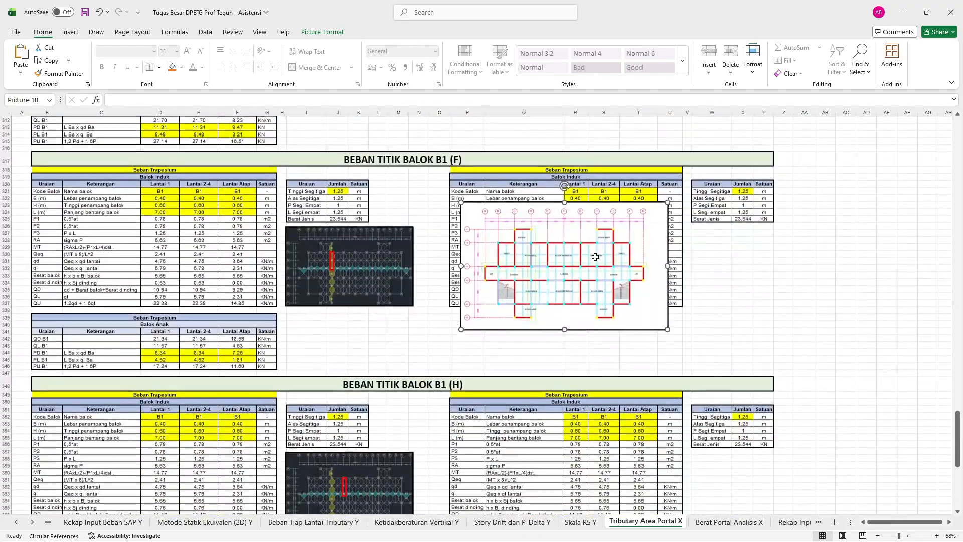
# Move the coloured floor plan picture into the empty area below the second Balok Induk table of the B1 (H) section.
pyautogui.keyDown('ctrl'); pyautogui.scroll(-1, 562, 200); pyautogui.keyUp('ctrl')
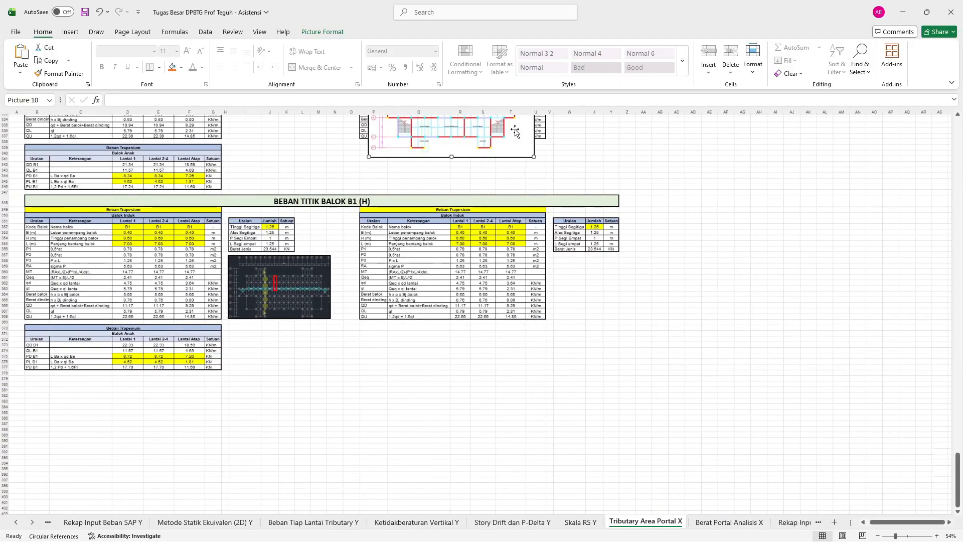
pyautogui.moveTo(516, 129); pyautogui.dragTo(619, 432)
pyautogui.keyDown('ctrl'); pyautogui.scroll(7, 297, 340); pyautogui.keyUp('ctrl')
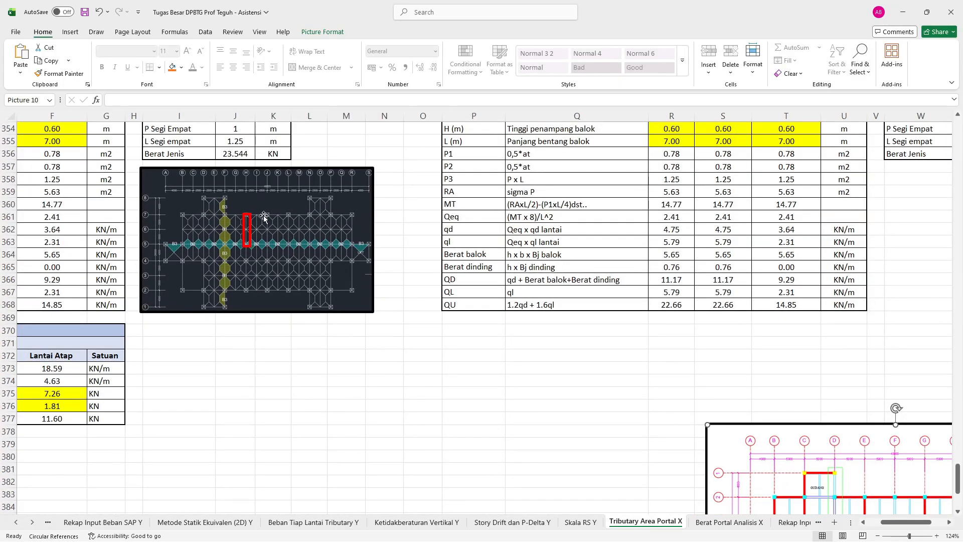
# Copy the whole BEBAN TITIK BALOK B1 (H) section, rows 348 to 377, and paste it starting at row 380.
pyautogui.keyDown('ctrl'); pyautogui.scroll(-6, 264, 243); pyautogui.keyUp('ctrl')
pyautogui.hscroll(-2, 296, 250)
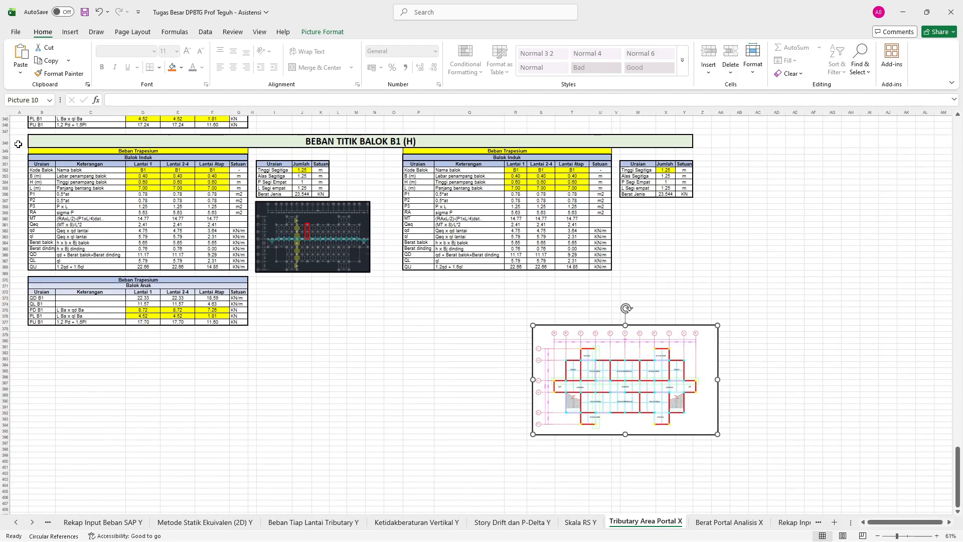
pyautogui.moveTo(18, 144); pyautogui.dragTo(18, 322)
pyautogui.hotkey('ctrl', 'c')
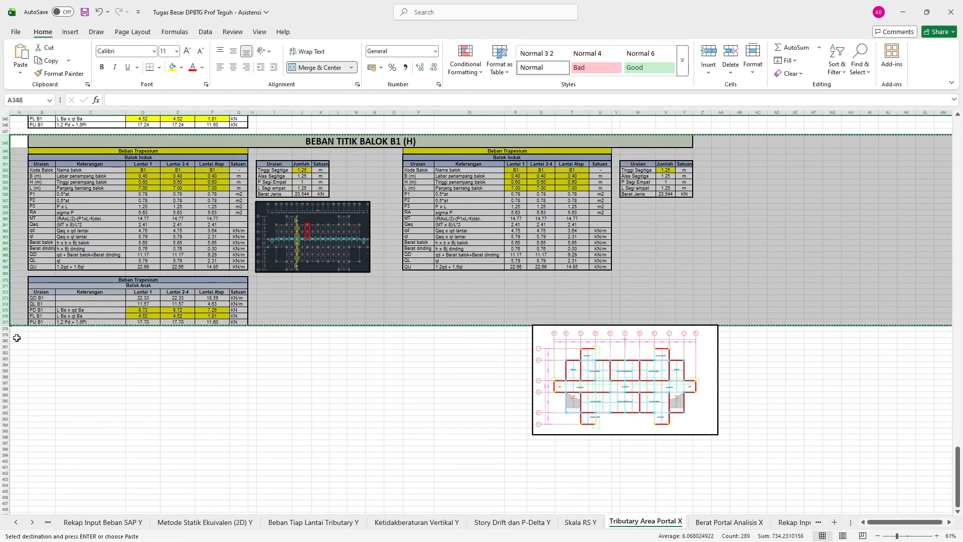
pyautogui.click(17, 340)
pyautogui.hotkey('ctrl', 'v')
pyautogui.scroll(-4, 416, 269)
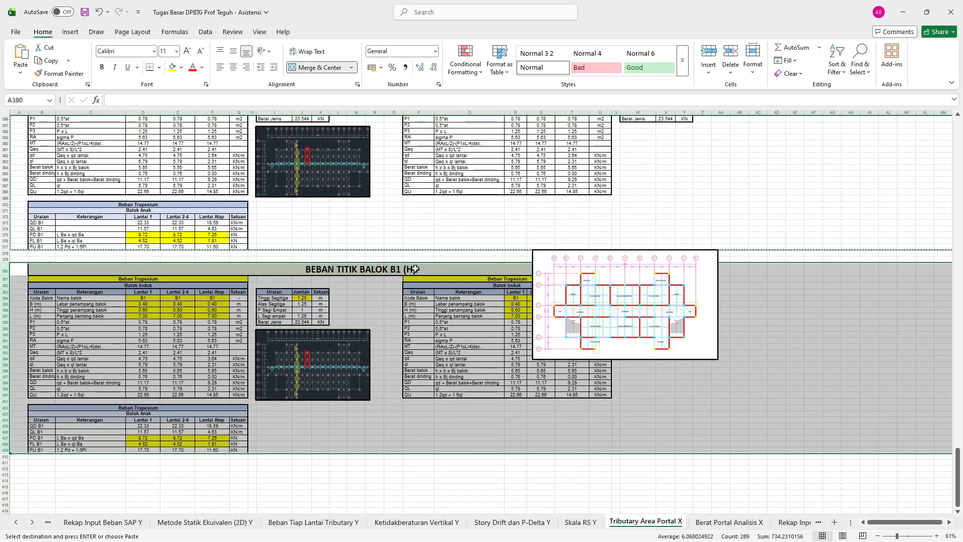
# Retitle the copied section BEBAN TITIK BALOK B1 (I) and shift its red marker to grid line I on the dark floor plan.
pyautogui.doubleClick(375, 271)
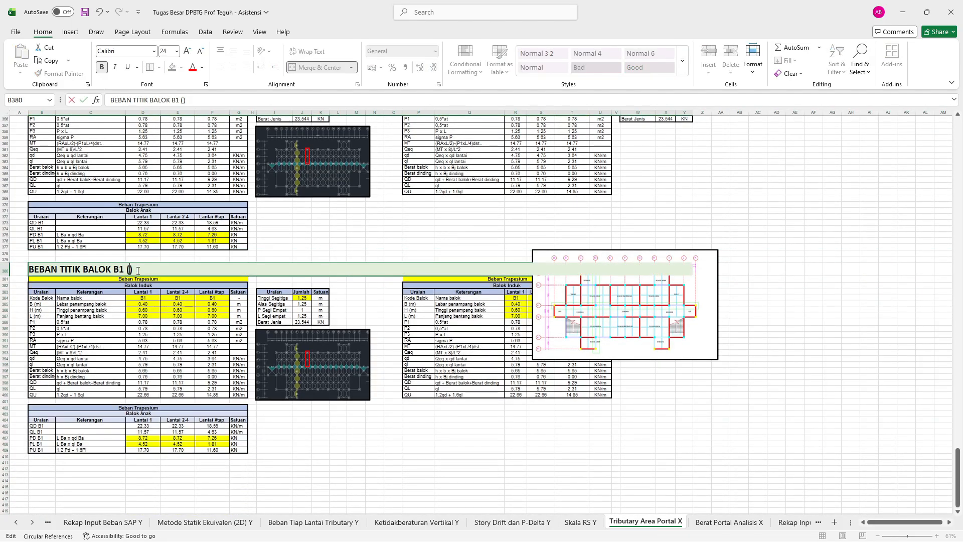
pyautogui.write('I')
pyautogui.press('Return')
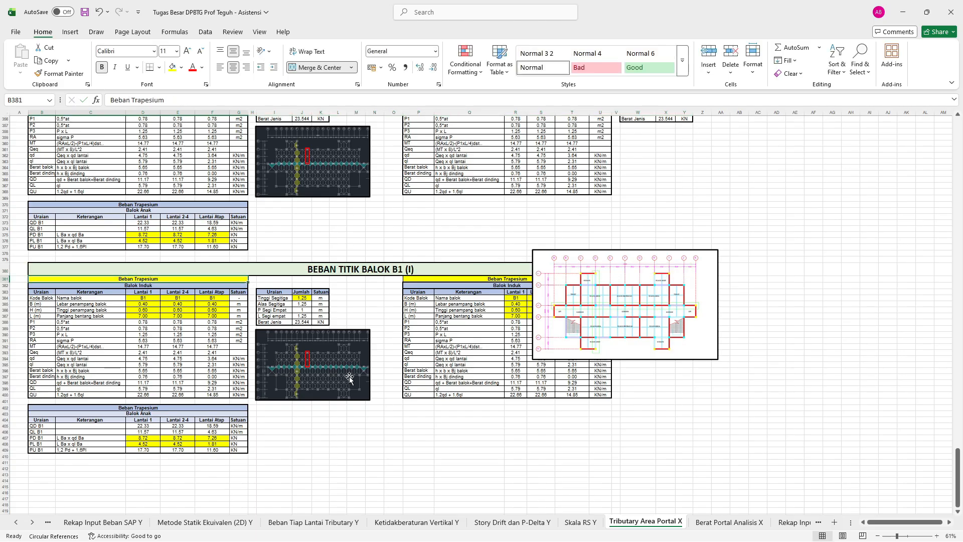
pyautogui.keyDown('ctrl'); pyautogui.scroll(7, 350, 379); pyautogui.keyUp('ctrl')
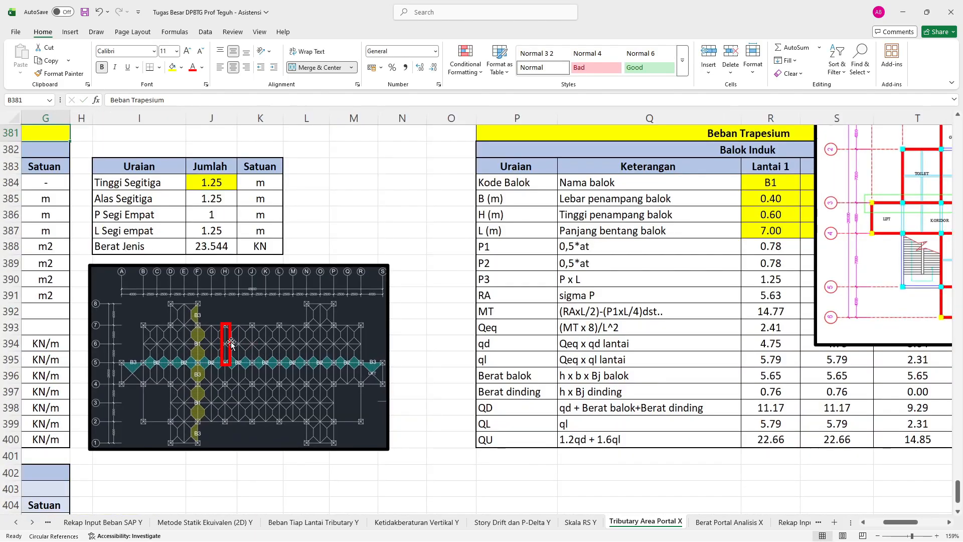
pyautogui.moveTo(231, 344); pyautogui.dragTo(243, 342)
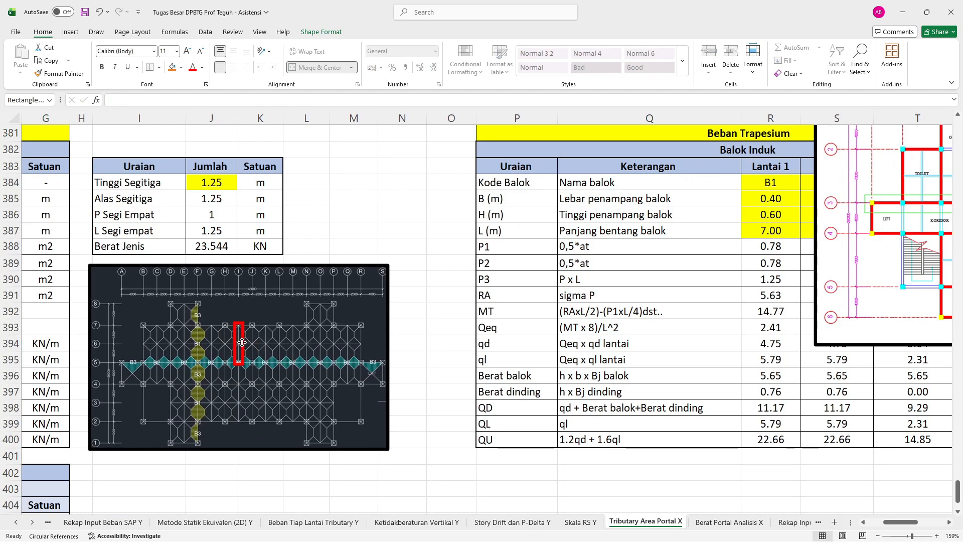
pyautogui.keyDown('ctrl'); pyautogui.scroll(-4, 249, 290); pyautogui.keyUp('ctrl')
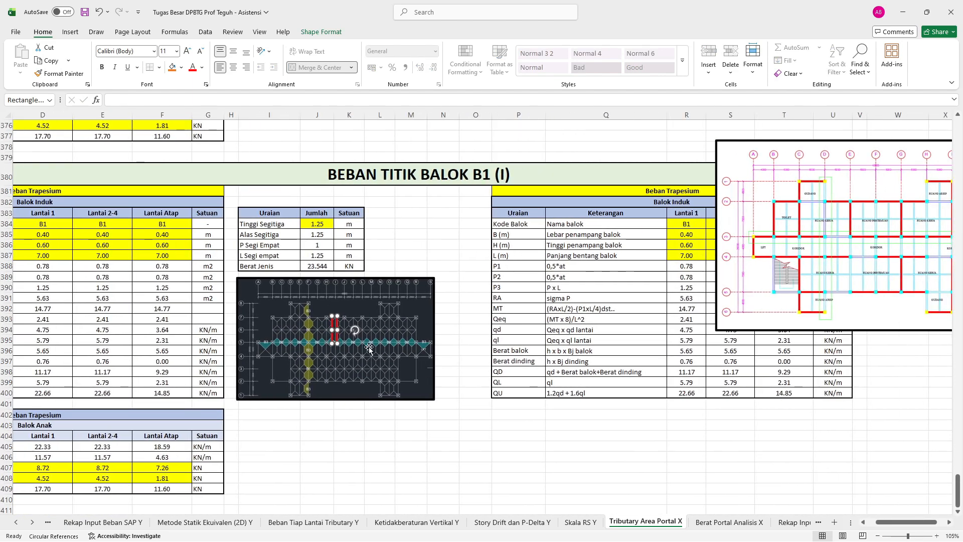
pyautogui.keyDown('ctrl'); pyautogui.scroll(-1, 369, 350); pyautogui.keyUp('ctrl')
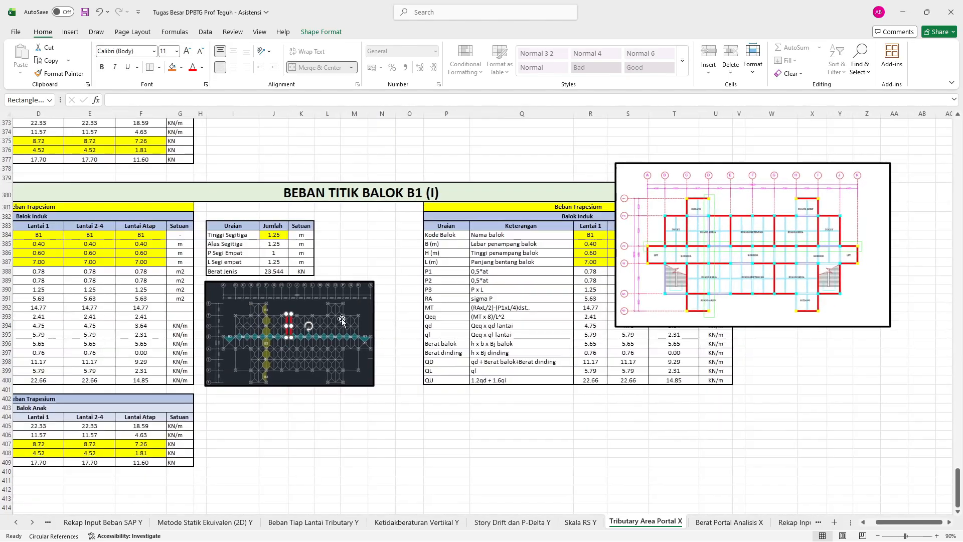
# Shift the copied section's red marker to grid line J and retitle the section BEBAN TITIK BALOK B1 (J).
pyautogui.scroll(14, 346, 318)
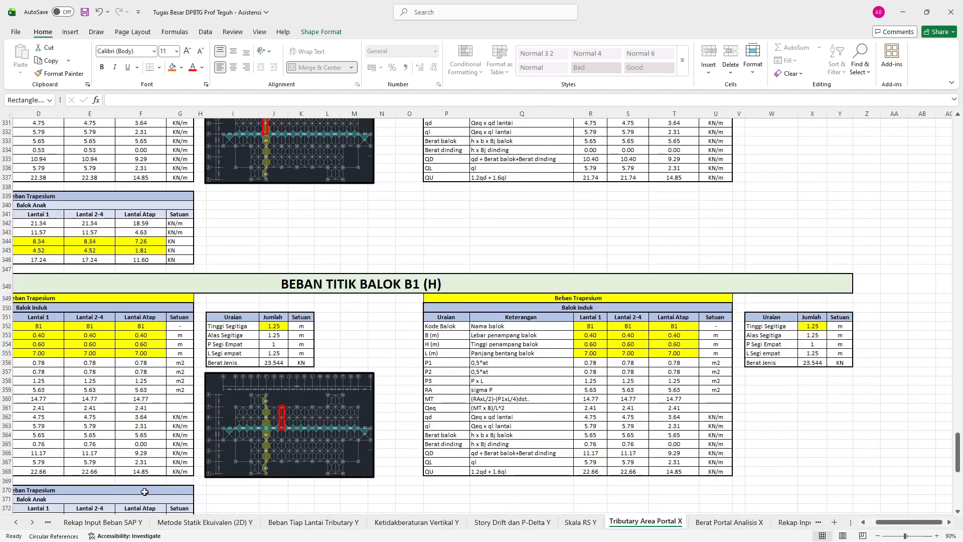
pyautogui.click(49, 522)
pyautogui.click(49, 522)
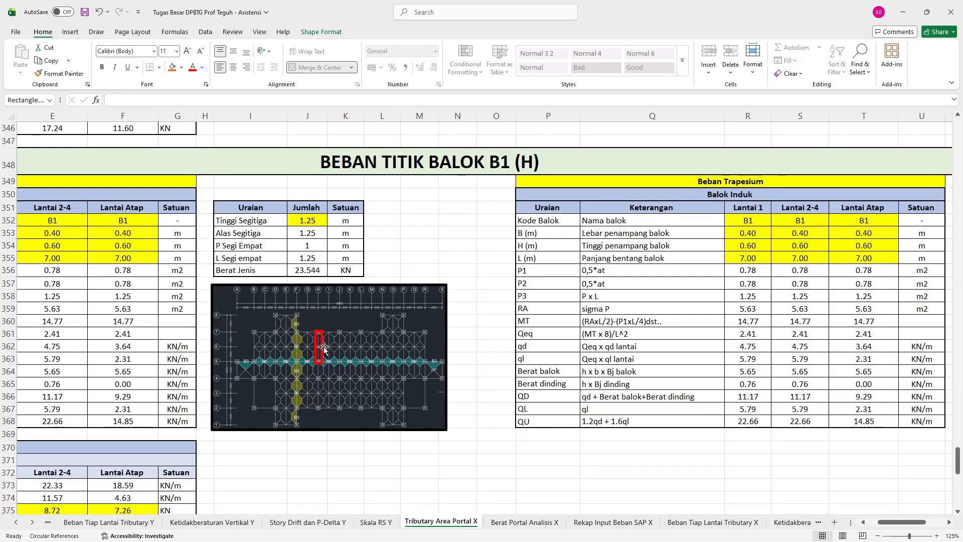
pyautogui.scroll(-13, 324, 347)
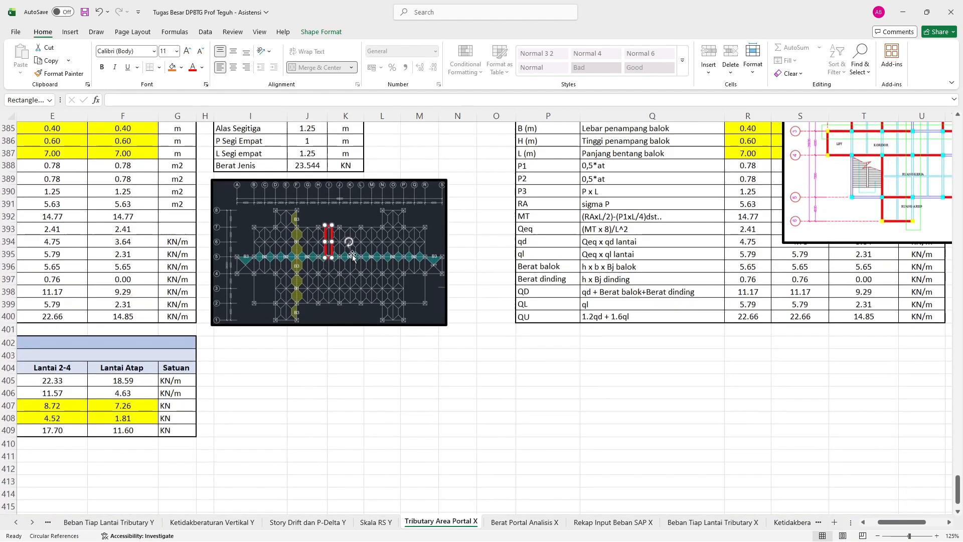
pyautogui.moveTo(323, 240); pyautogui.dragTo(343, 236)
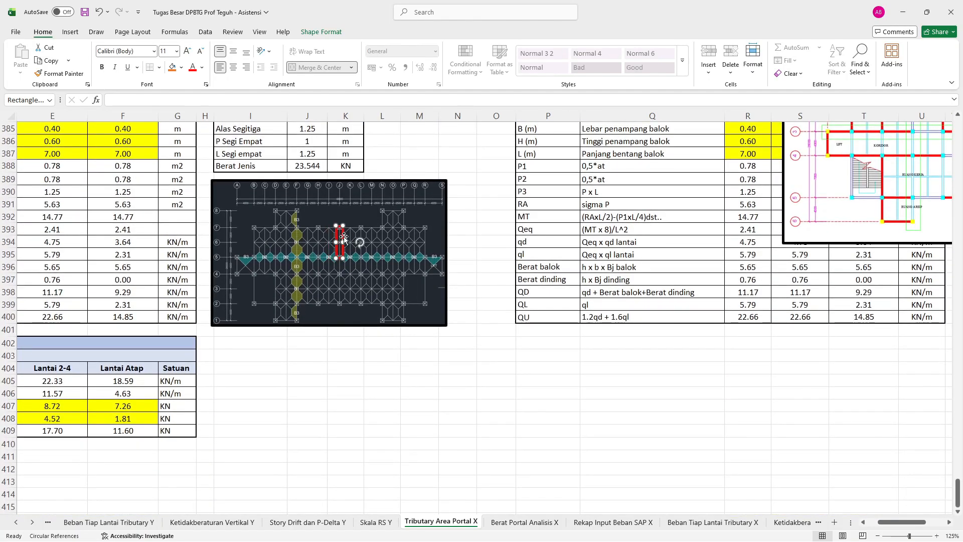
pyautogui.scroll(2, 356, 236)
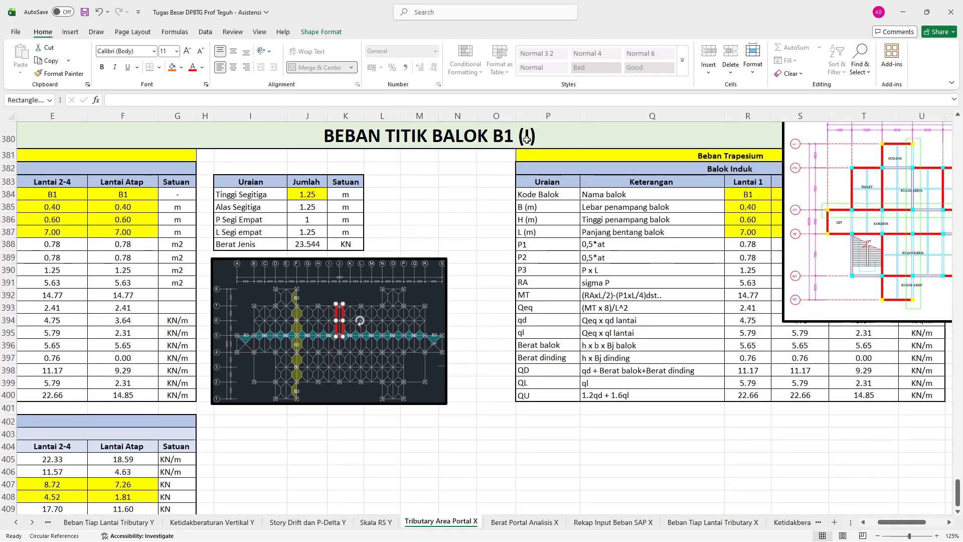
pyautogui.doubleClick(529, 134)
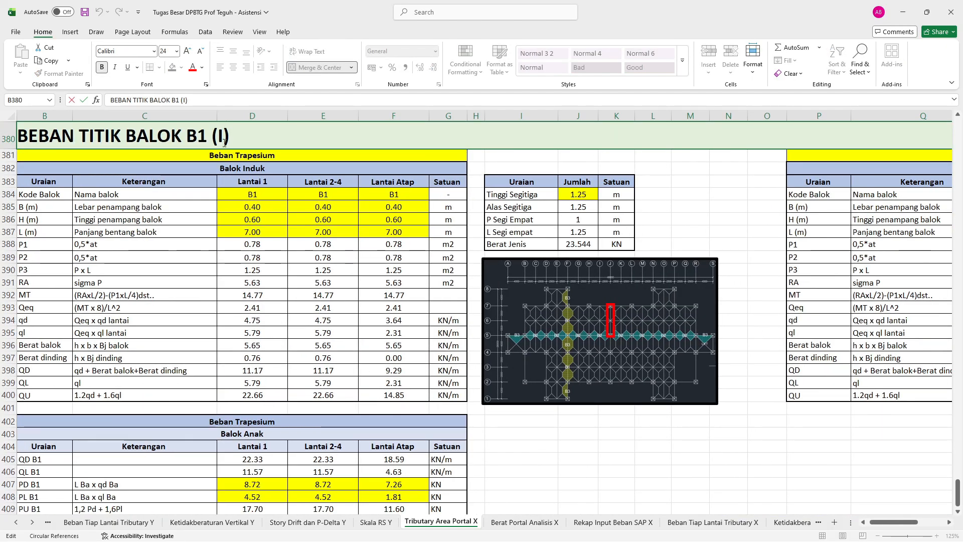
pyautogui.press('Return')
# Set Berat dinding to 0 for Lantai 1 and Lantai 2-4 in the first Balok Induk table of the B1 (J) section.
pyautogui.keyDown('ctrl'); pyautogui.scroll(-5, 217, 319); pyautogui.keyUp('ctrl')
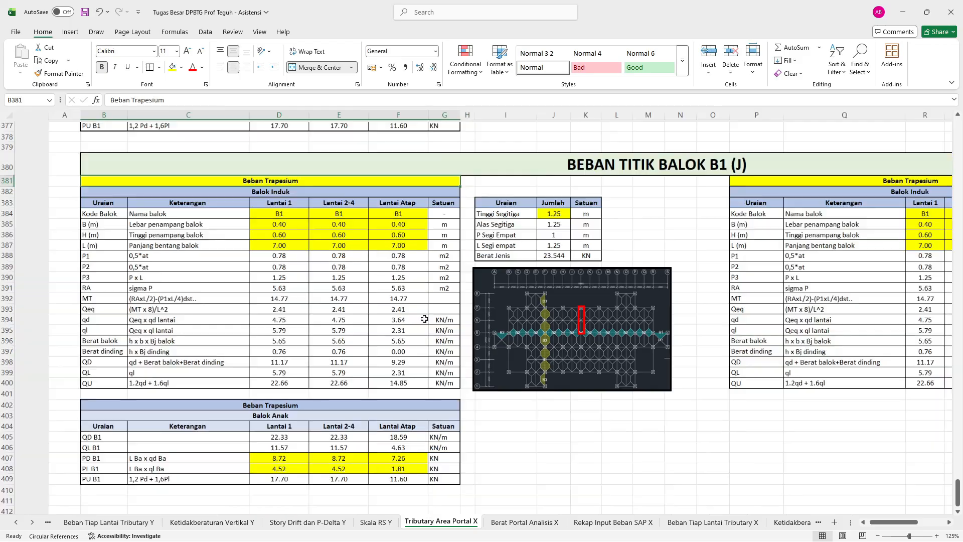
pyautogui.keyDown('ctrl'); pyautogui.scroll(3, 218, 318); pyautogui.keyUp('ctrl')
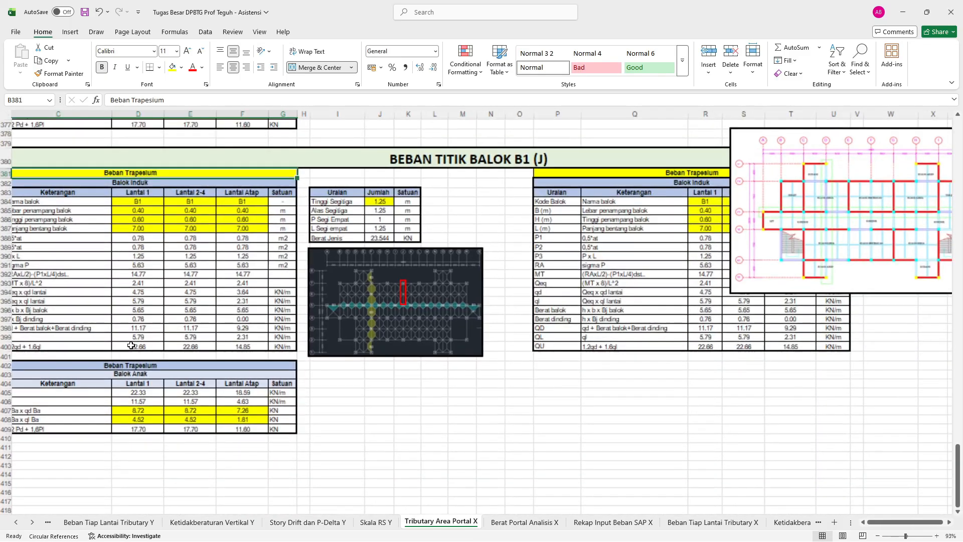
pyautogui.click(153, 318)
pyautogui.write('0')
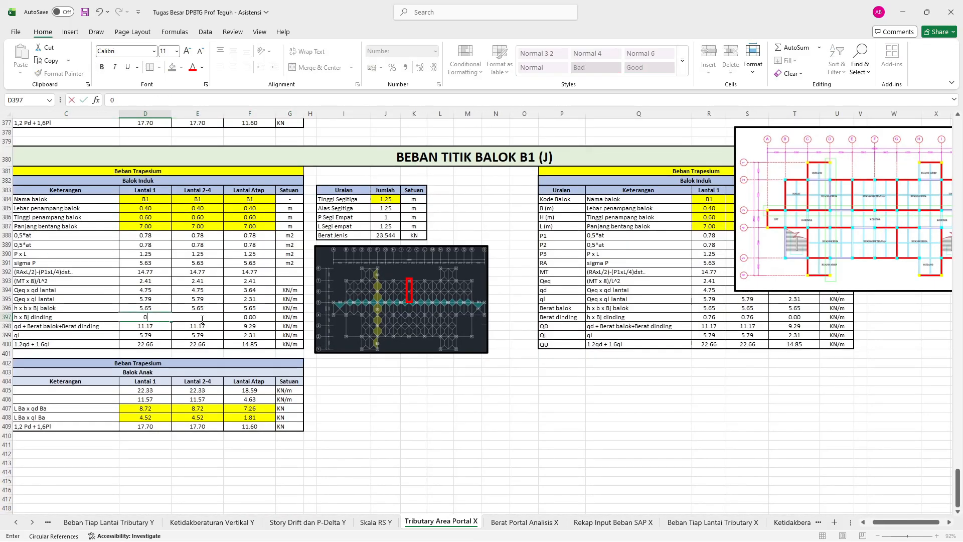
pyautogui.click(214, 321)
pyautogui.write('0')
pyautogui.click(441, 372)
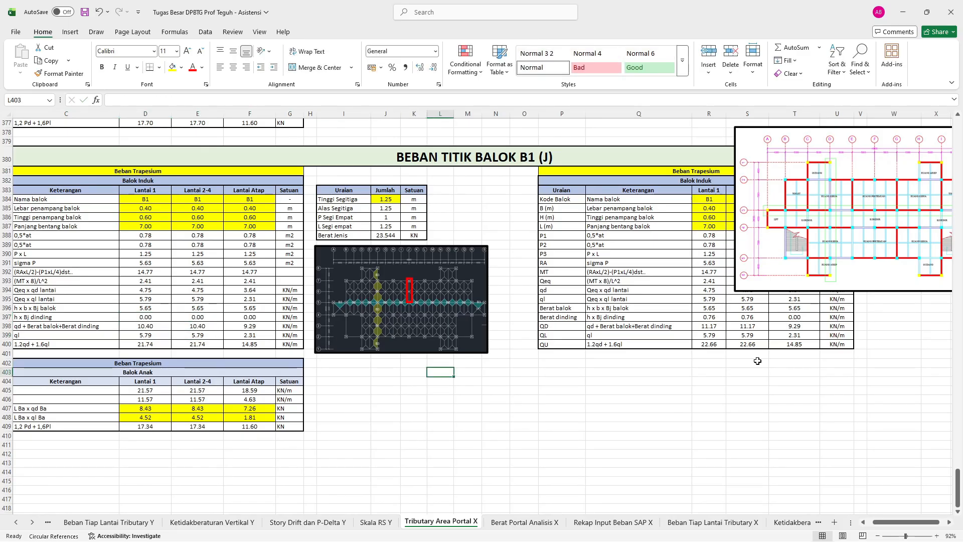
# Set Berat dinding to 0 for Lantai 1 and Lantai 2-4 in the second Balok Induk table of the B1 (J) section.
pyautogui.click(721, 319)
pyautogui.write('0')
pyautogui.click(741, 320)
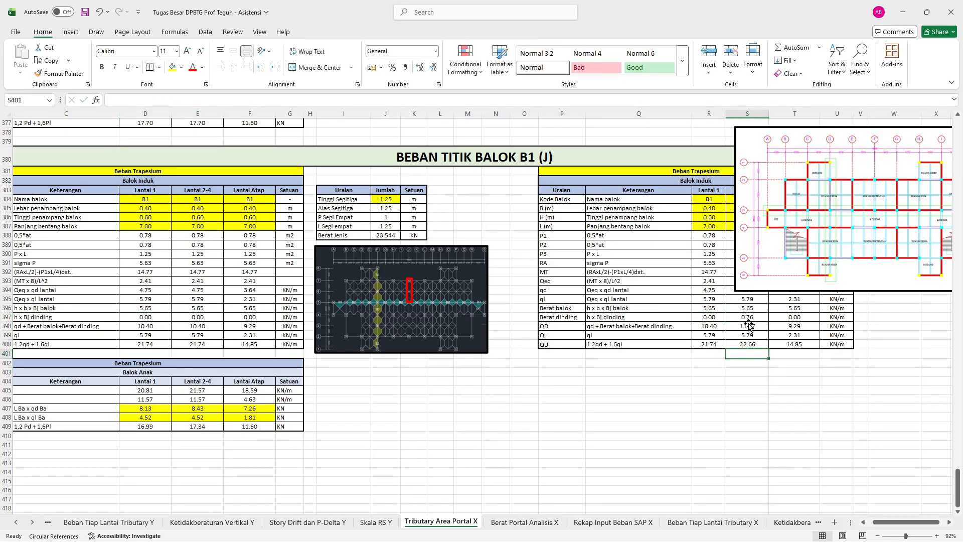
pyautogui.write('0')
pyautogui.click(715, 392)
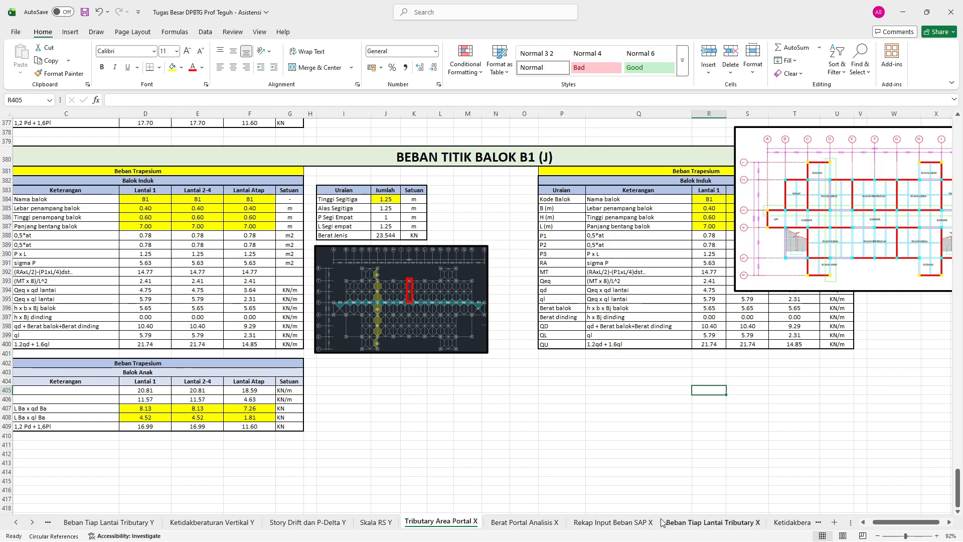
# On Berat Portal Analisis X, copy the element 14 block, rows 102 to 106, and insert the copied rows above Elemen Kolom at row 107.
pyautogui.click(542, 524)
pyautogui.scroll(-4, 286, 472)
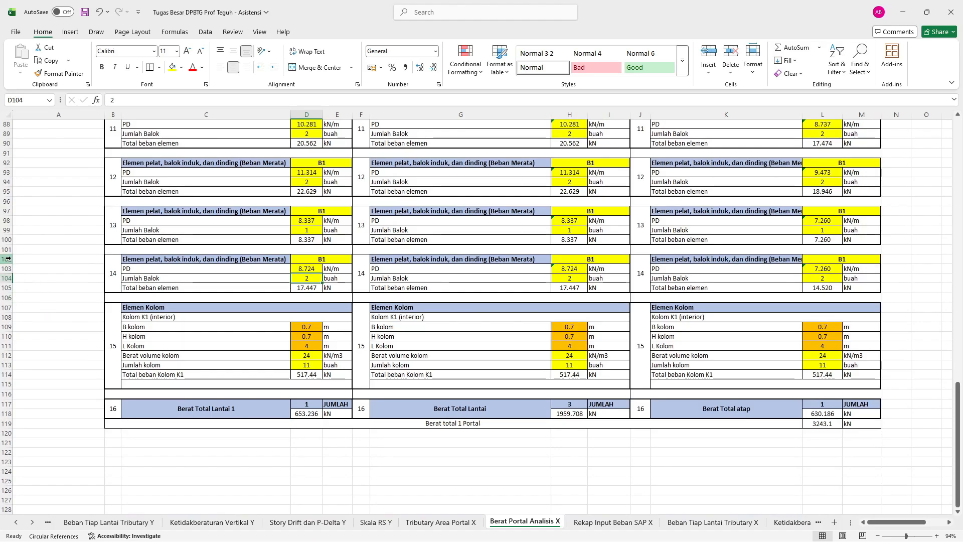
pyautogui.moveTo(8, 250); pyautogui.dragTo(8, 298)
pyautogui.hotkey('ctrl', 'c')
pyautogui.rightClick(8, 307)
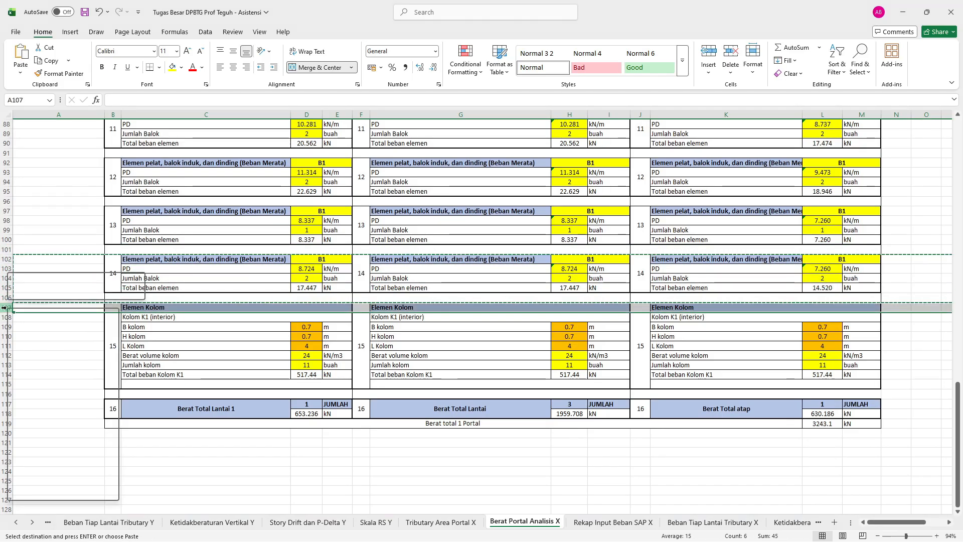
pyautogui.click(51, 407)
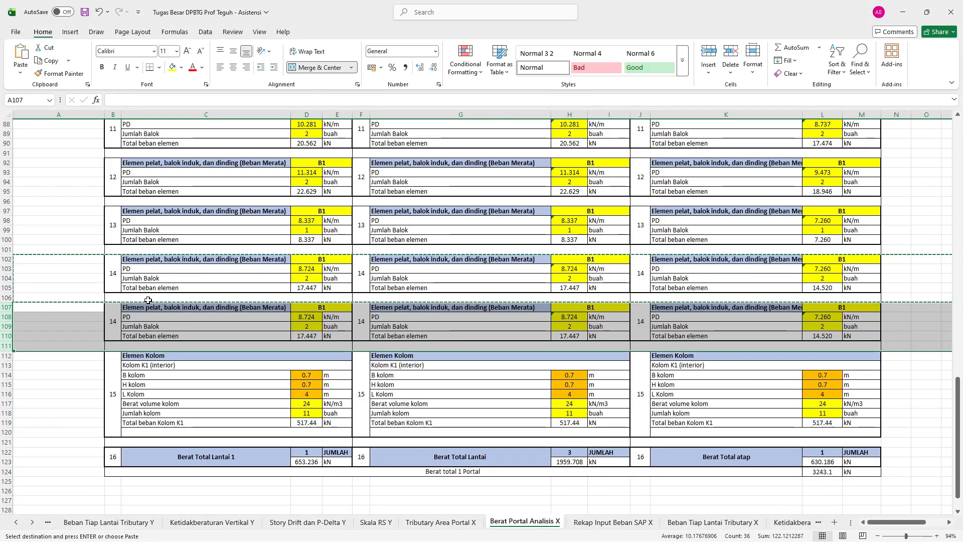
# Renumber the inserted beam block as 15, the Elemen Kolom block as 16 and the Berat Total row as 17.
pyautogui.write('15')
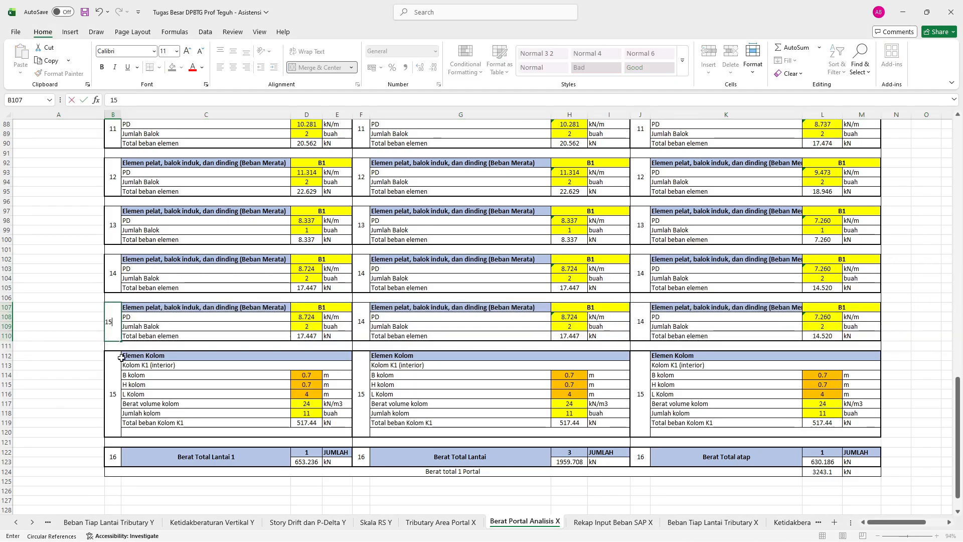
pyautogui.click(115, 412)
pyautogui.write('16')
pyautogui.click(113, 456)
pyautogui.write('1')
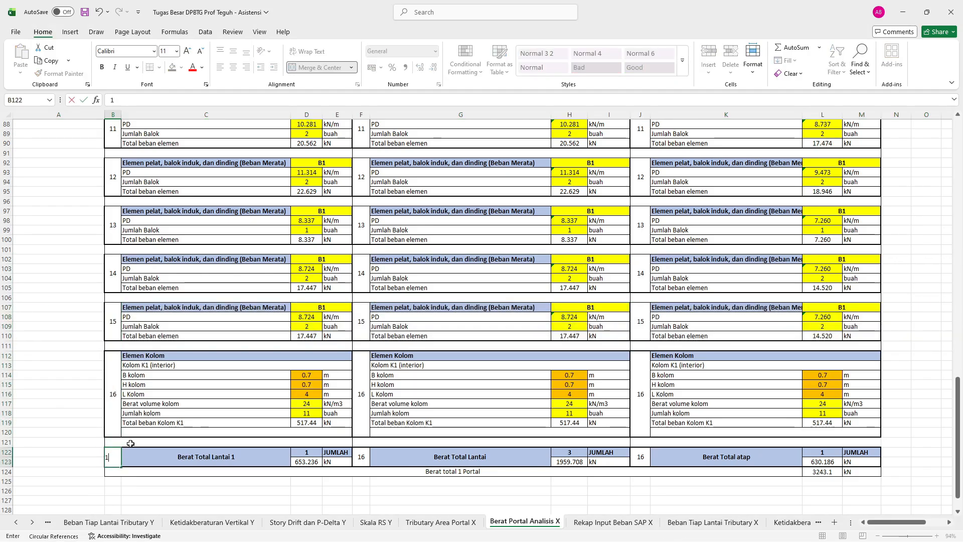
# Set element 15's Jumlah Balok to 1 and link its Lantai 1 PD to cell D407 of Tributary Area Portal X.
pyautogui.click(315, 318)
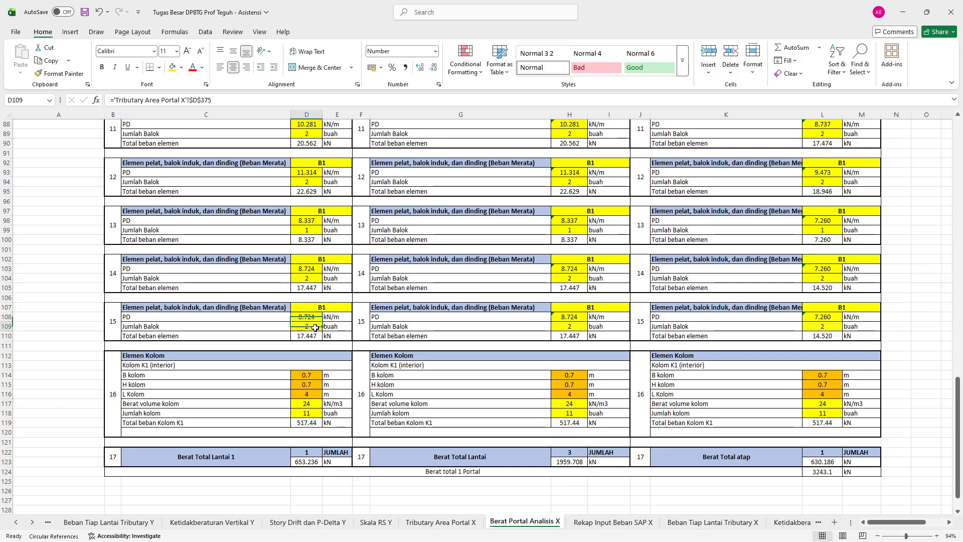
pyautogui.write('=')
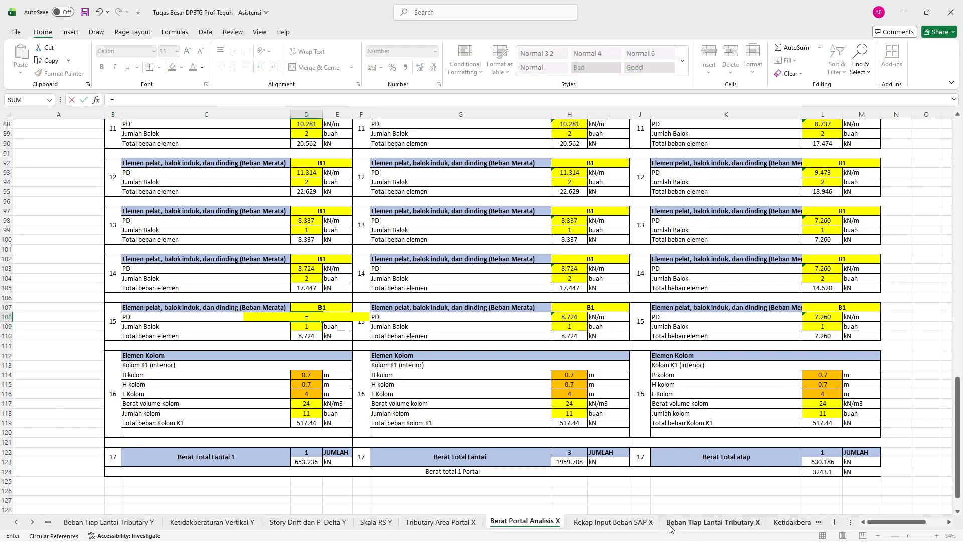
pyautogui.click(442, 523)
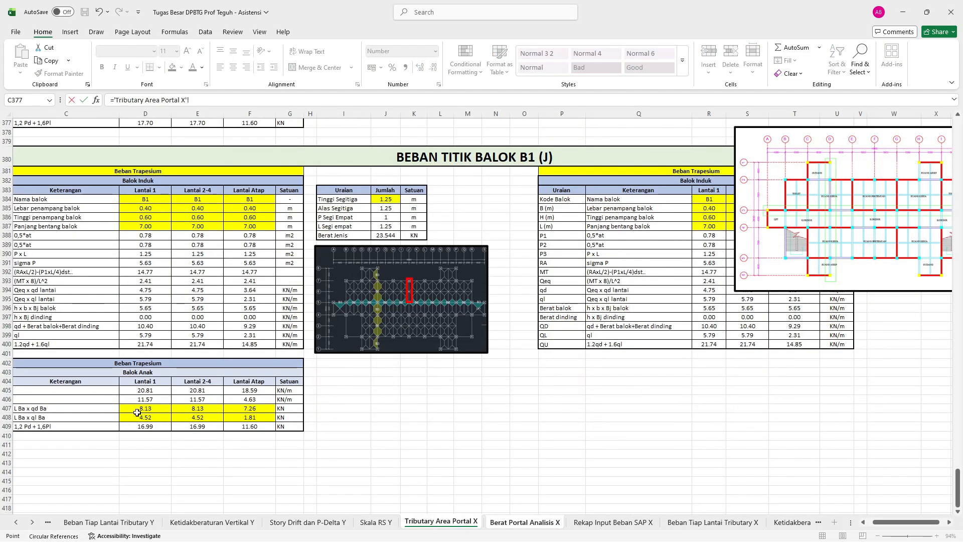
pyautogui.click(137, 413)
pyautogui.press('Return')
# Link element 15's PD in the middle-floor column (H108) to the Lantai 2-4 PD of B1 (J) in Tributary Area Portal X.
pyautogui.moveTo(566, 320); pyautogui.dragTo(567, 308)
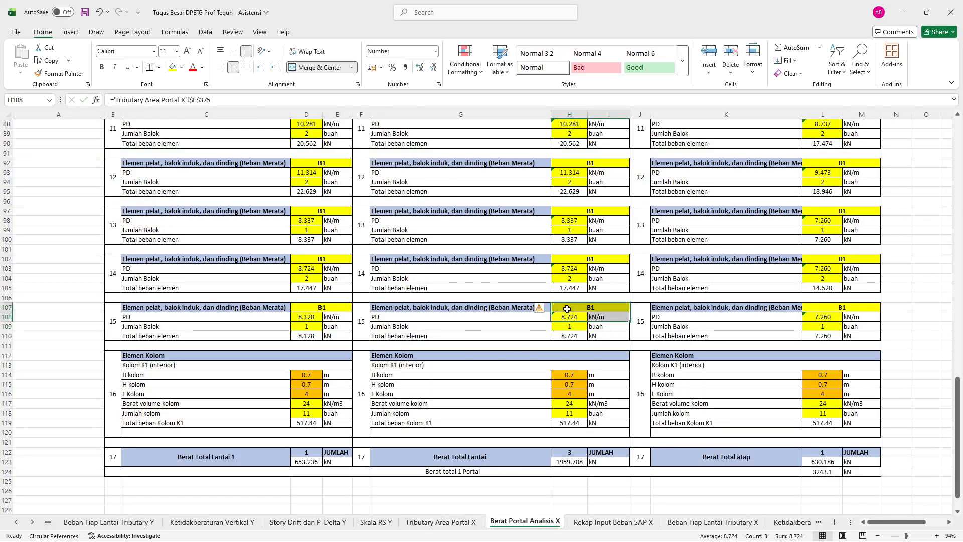
pyautogui.click(567, 317)
pyautogui.write('=')
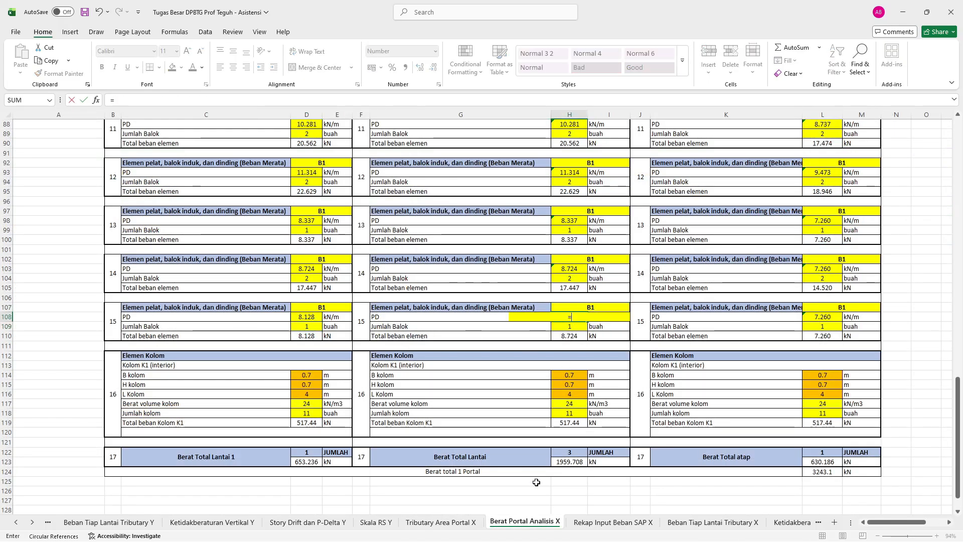
pyautogui.click(452, 522)
pyautogui.press('Return')
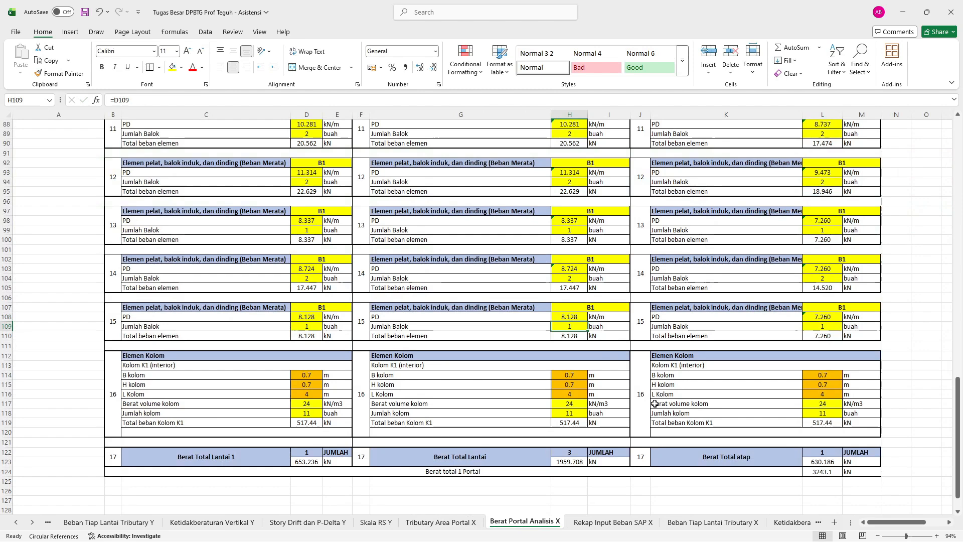
# Link element 15's PD in the atap column (L108) to the Lantai Atap load in F407 of Tributary Area Portal X.
pyautogui.click(813, 317)
pyautogui.write('=')
pyautogui.click(441, 523)
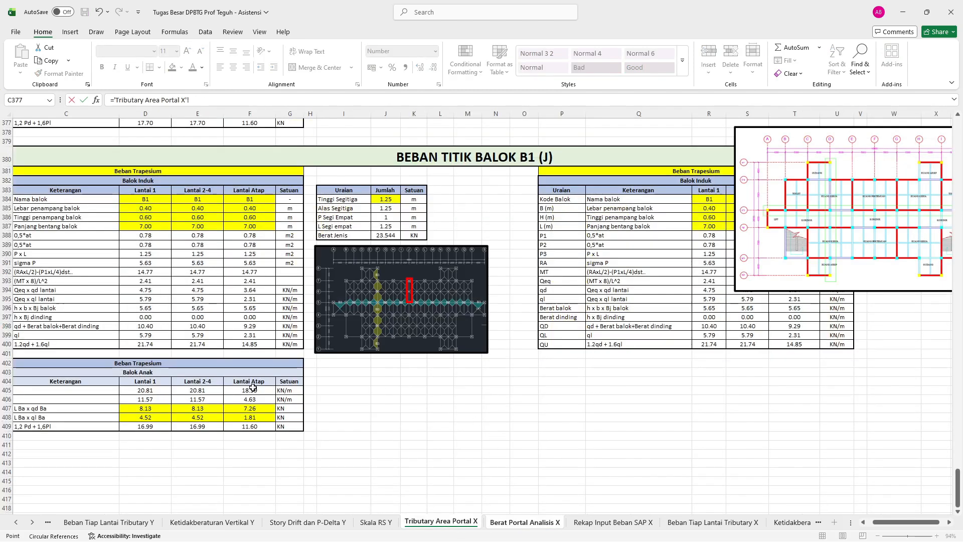
pyautogui.click(250, 408)
pyautogui.press('Return')
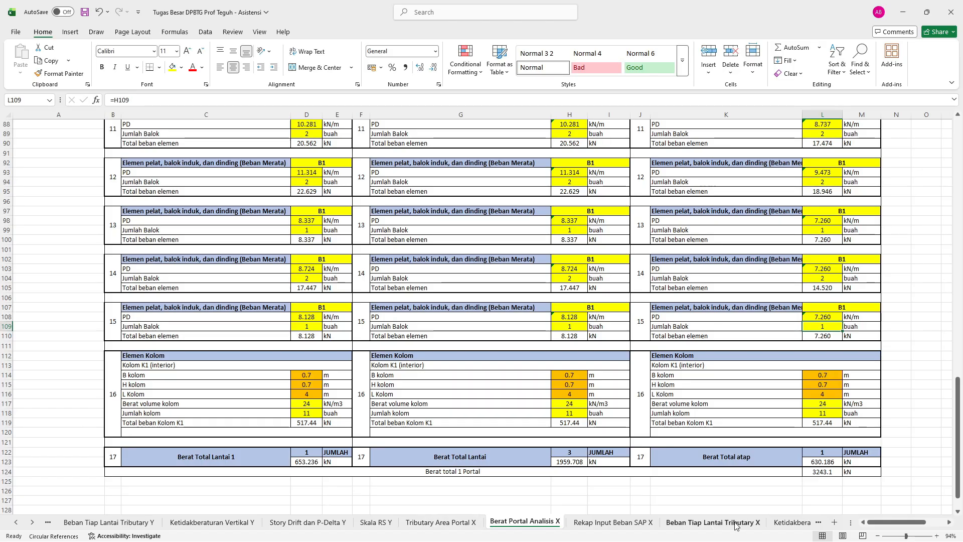
# Switch to the Rekap Input Beban SAP X sheet and locate the last column of the Beban Gravitasi table.
pyautogui.click(613, 523)
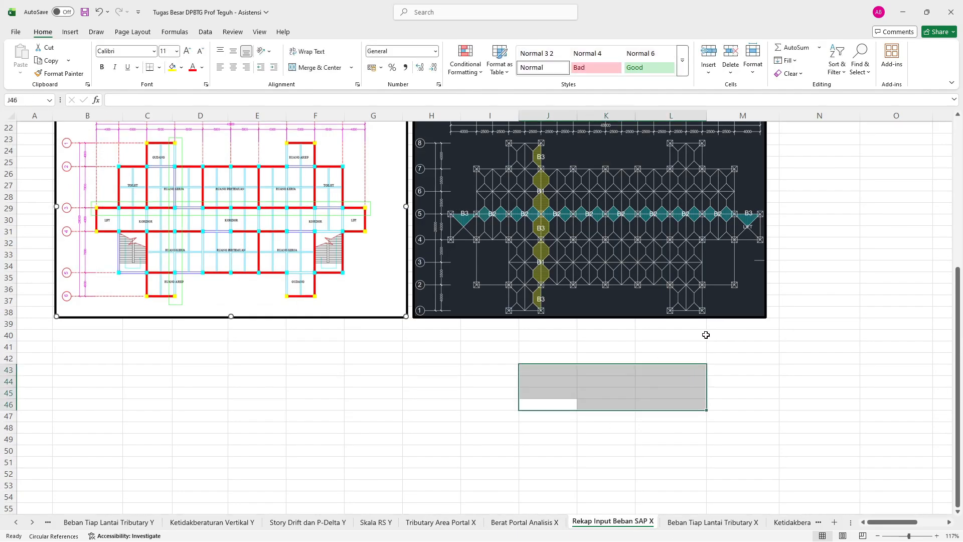
pyautogui.scroll(6, 732, 301)
pyautogui.keyDown('ctrl'); pyautogui.scroll(2, 759, 274); pyautogui.keyUp('ctrl')
pyautogui.scroll(1, 743, 231)
pyautogui.hscroll(5, 703, 151)
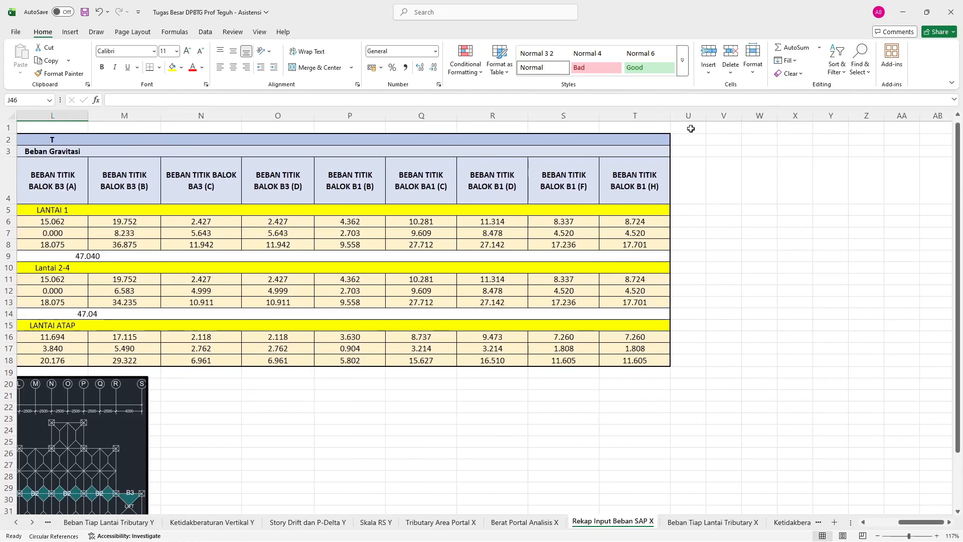
pyautogui.click(646, 115)
pyautogui.hotkey('ctrl', 'c')
pyautogui.click(684, 139)
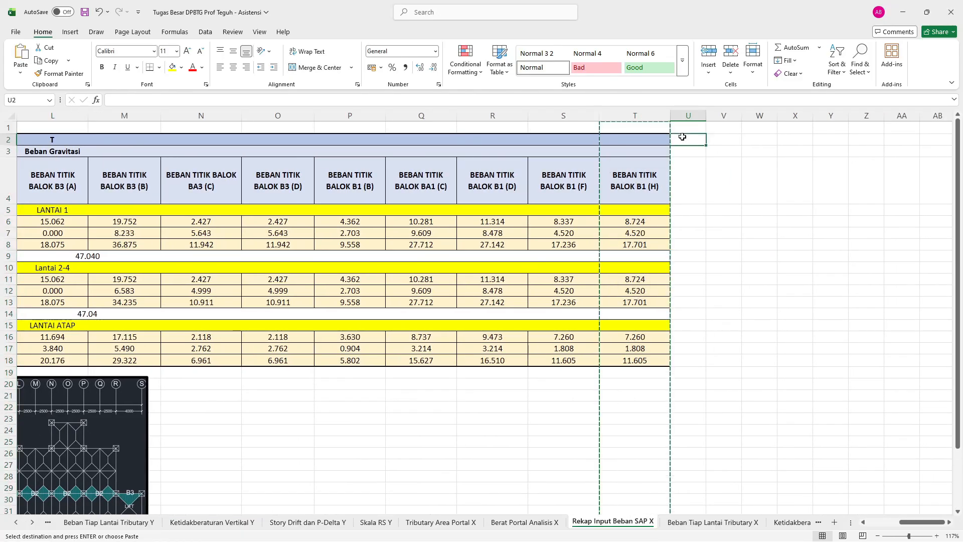
pyautogui.hotkey('ctrl', 'v')
pyautogui.press('Escape')
pyautogui.press('Escape')
pyautogui.moveTo(636, 173); pyautogui.dragTo(645, 358)
# Copy the BALOK B1 (H) header T4 into U4 and its LANTAI 1 values T6:T8 into U6:U8.
pyautogui.click(625, 195)
pyautogui.hotkey('ctrl', 'c')
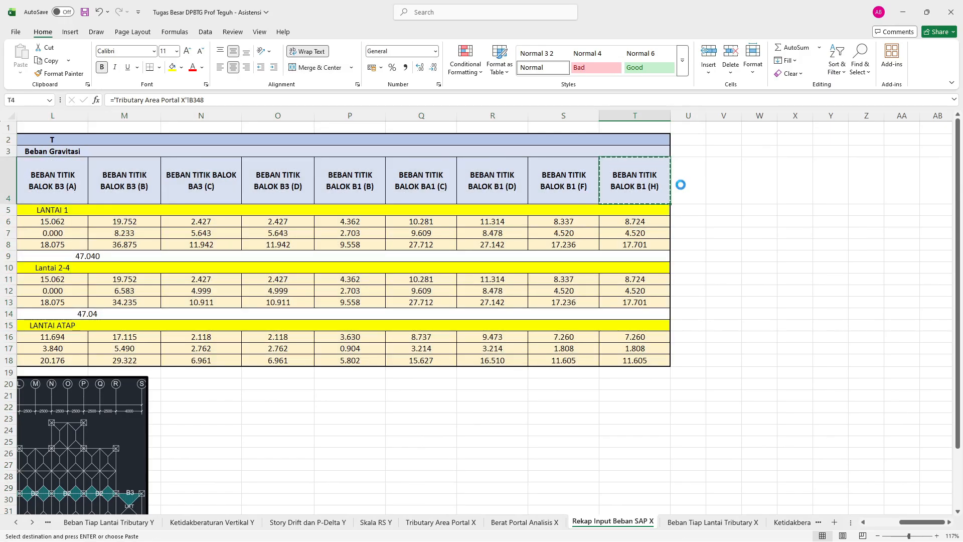
pyautogui.click(683, 183)
pyautogui.hotkey('ctrl', 'v')
pyautogui.moveTo(645, 213); pyautogui.dragTo(640, 244)
pyautogui.hotkey('ctrl', 'c')
pyautogui.click(688, 222)
pyautogui.hotkey('ctrl', 'v')
# Copy the Lantai 2-4 values of BALOK B1 (H), T11:T13, into U11:U13.
pyautogui.moveTo(630, 280); pyautogui.dragTo(633, 301)
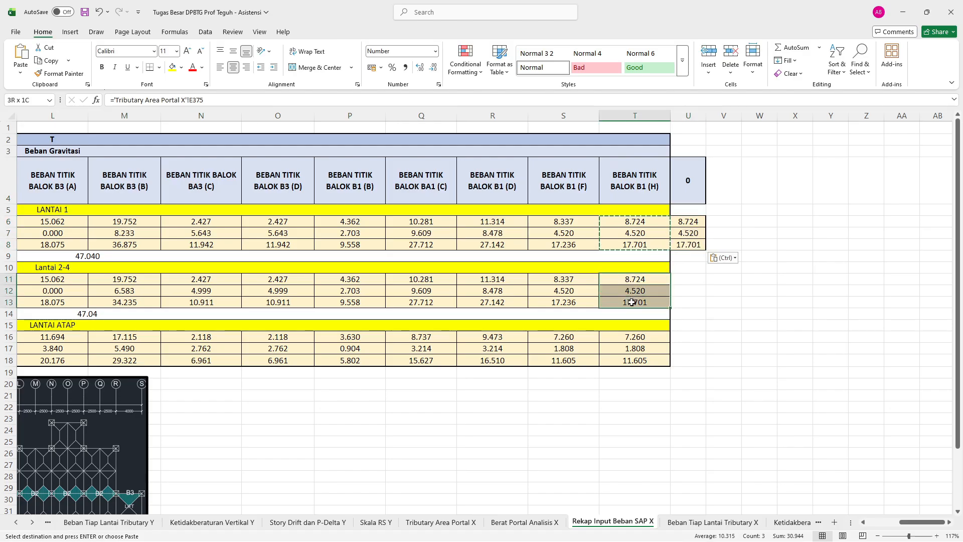
pyautogui.hotkey('ctrl', 'v')
pyautogui.hotkey('ctrl', 'z')
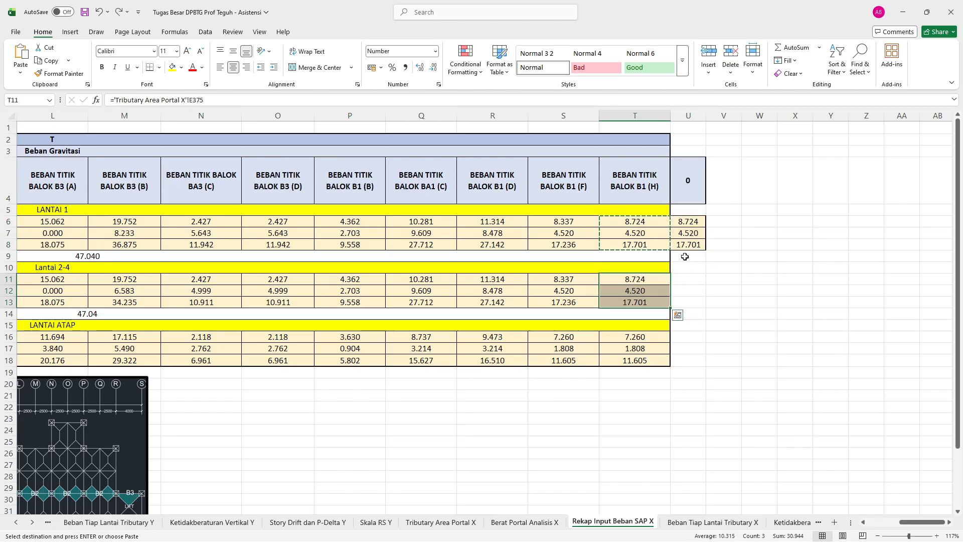
pyautogui.hotkey('ctrl', 'c')
pyautogui.click(688, 279)
pyautogui.hotkey('ctrl', 'v')
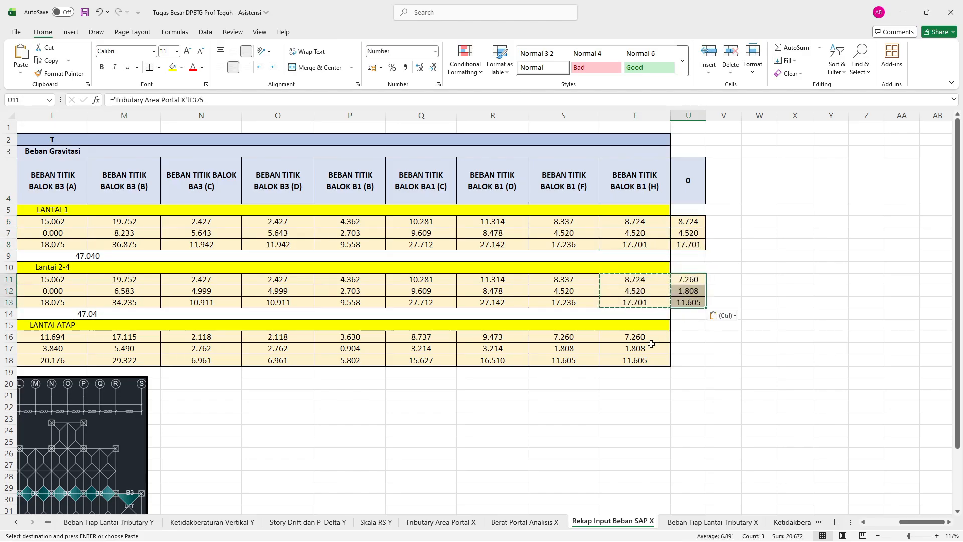
# Copy the LANTAI ATAP values of BALOK B1 (H), T16:T18, into U16:U18.
pyautogui.moveTo(634, 336); pyautogui.dragTo(656, 360)
pyautogui.hotkey('ctrl', 'c')
pyautogui.hotkey('ctrl', 'c')
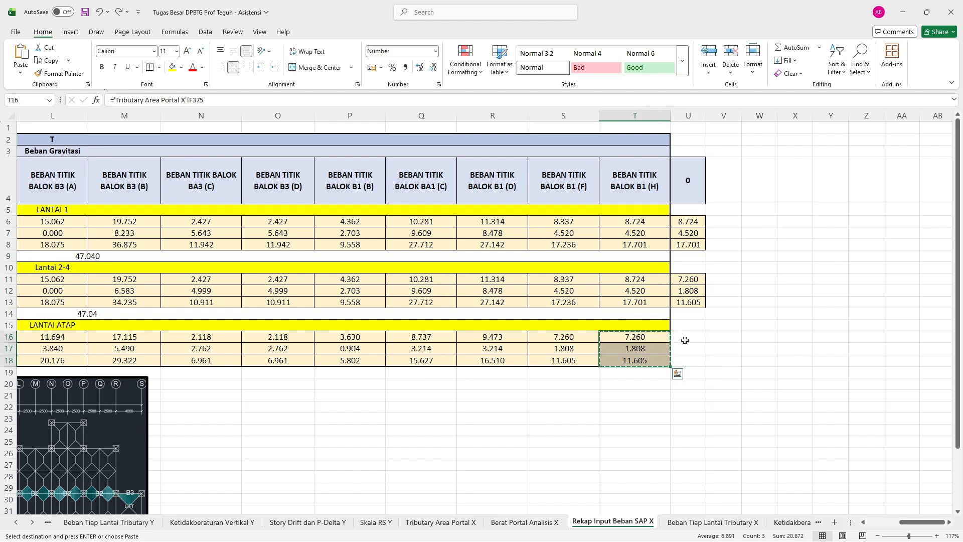
pyautogui.click(685, 340)
pyautogui.hotkey('ctrl', 'v')
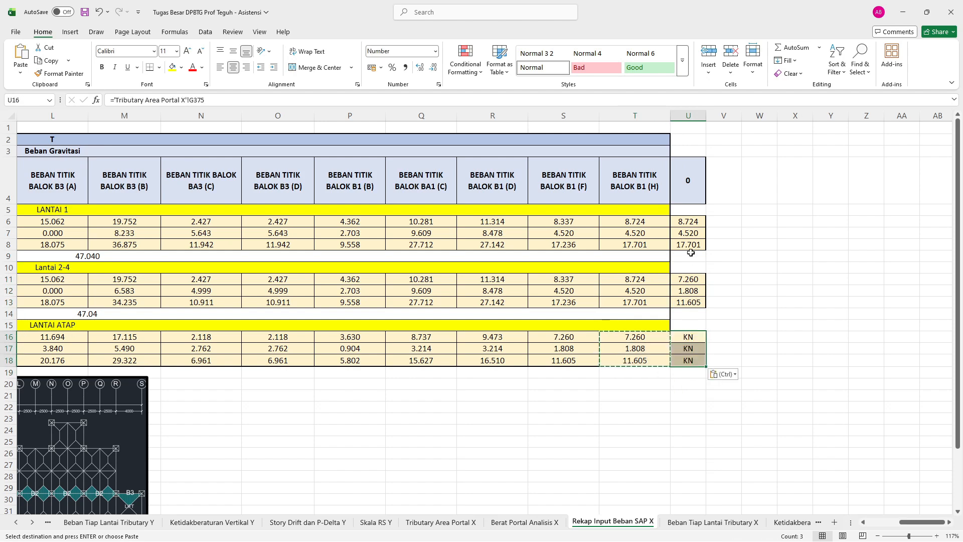
# Extend the LANTAI ATAP title row 15 and the Pu Kolom rows 14 and 9 through column U using Merge & Center.
pyautogui.moveTo(660, 323); pyautogui.dragTo(687, 325)
pyautogui.click(330, 70)
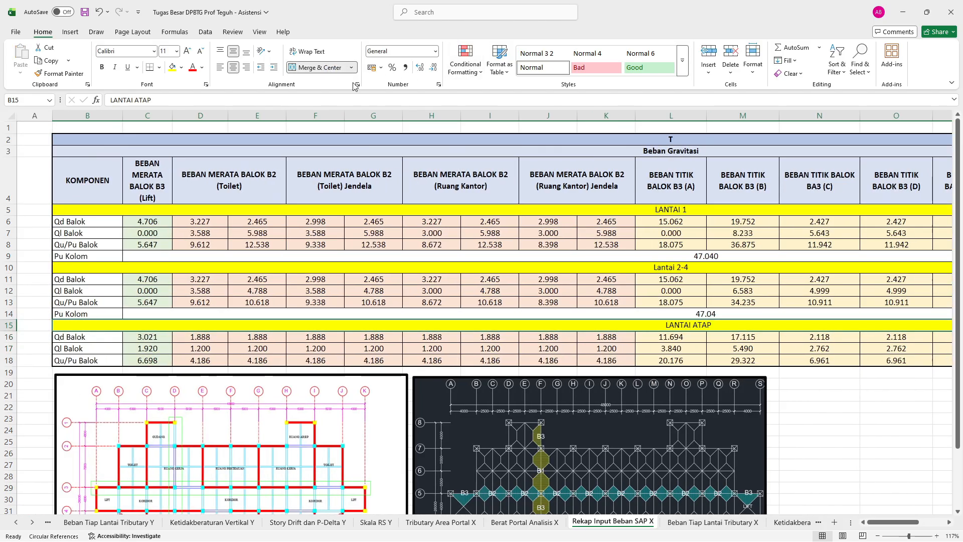
pyautogui.moveTo(875, 315); pyautogui.dragTo(240, 315)
pyautogui.click(320, 68)
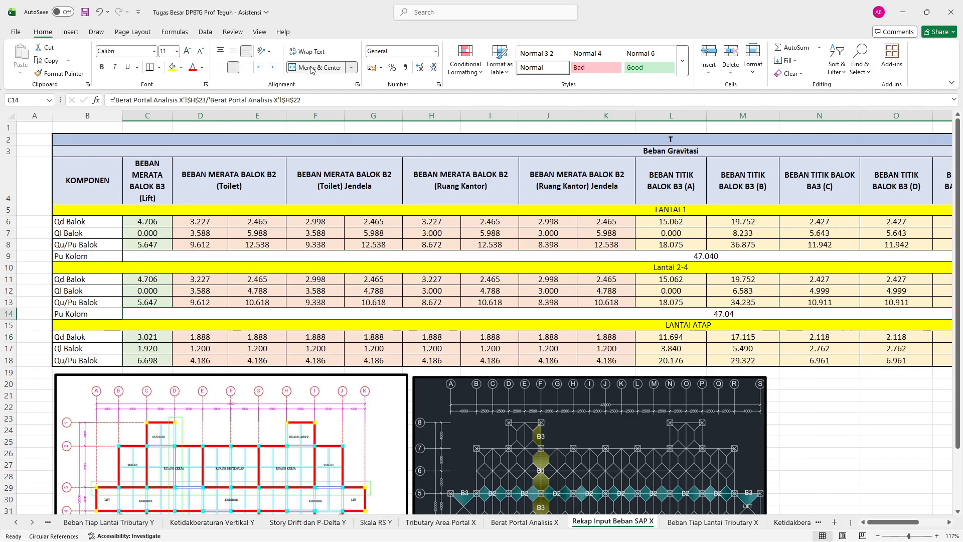
pyautogui.hscroll(10, 502, 151)
pyautogui.moveTo(659, 258); pyautogui.dragTo(687, 257)
pyautogui.click(307, 70)
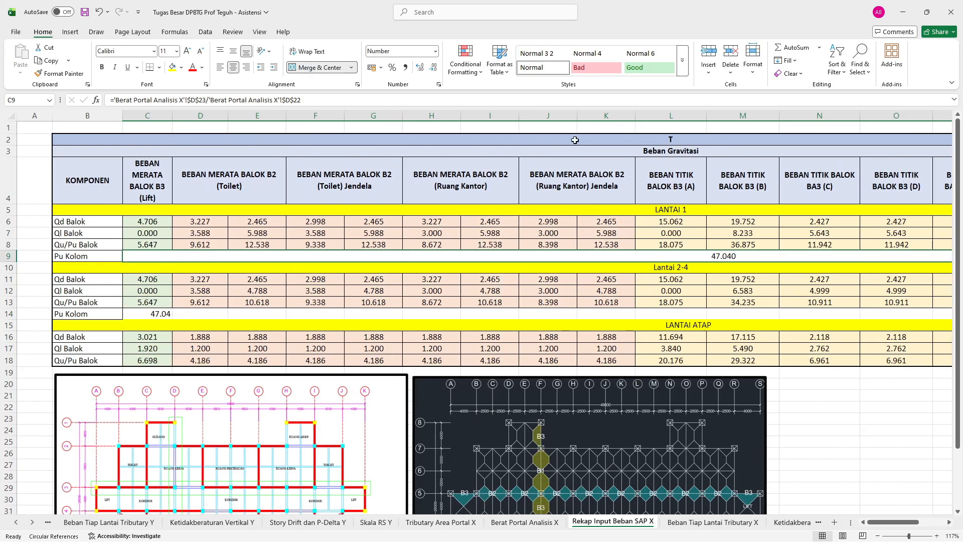
# Extend the yellow Lantai 2-4 row 10 and LANTAI 1 row 5 through column U using Merge & Center.
pyautogui.hscroll(6, 517, 277)
pyautogui.moveTo(518, 269); pyautogui.dragTo(566, 269)
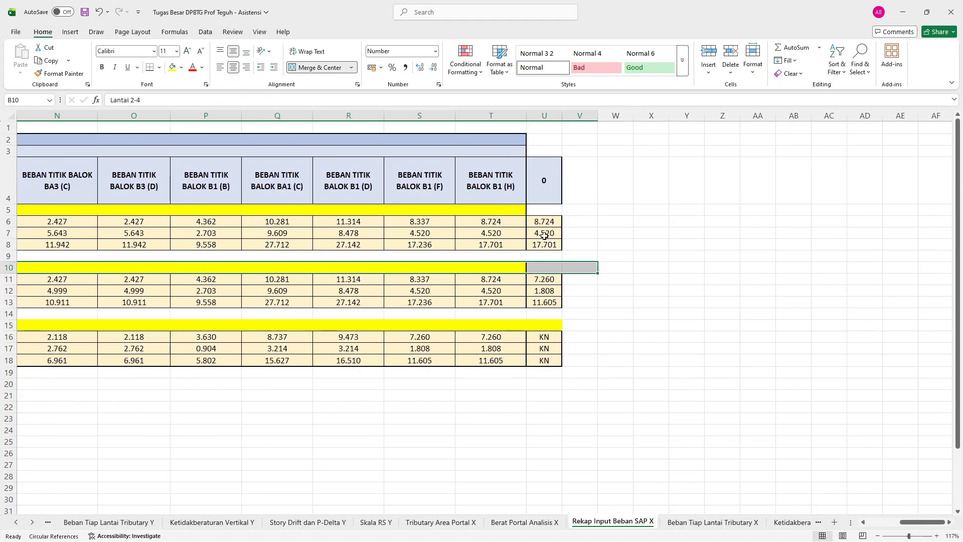
pyautogui.moveTo(501, 263); pyautogui.dragTo(532, 269)
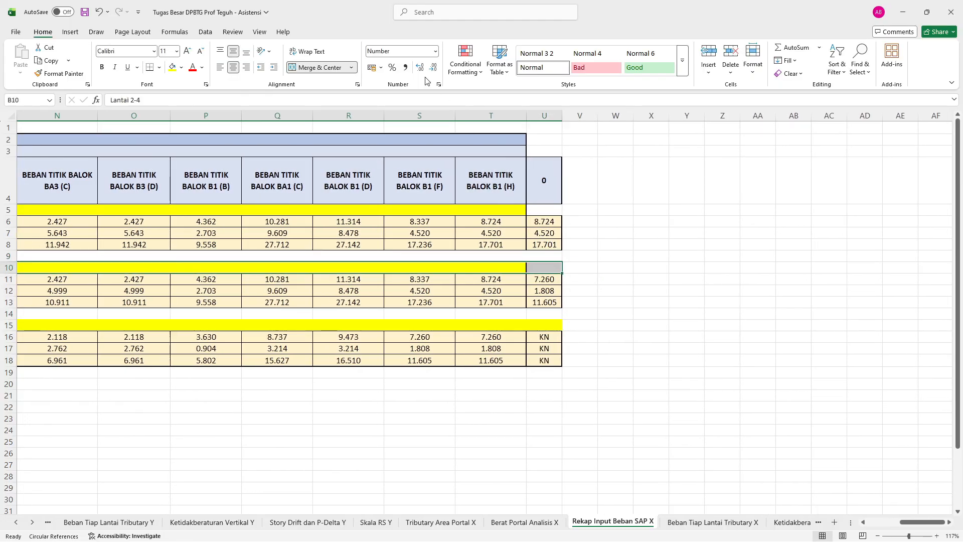
pyautogui.click(307, 68)
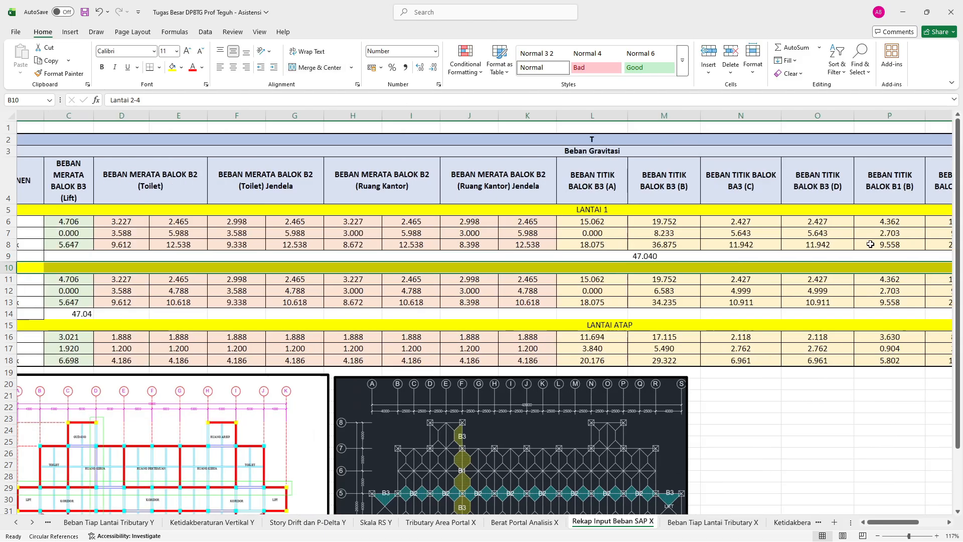
pyautogui.hscroll(5, 871, 245)
pyautogui.moveTo(562, 210); pyautogui.dragTo(617, 211)
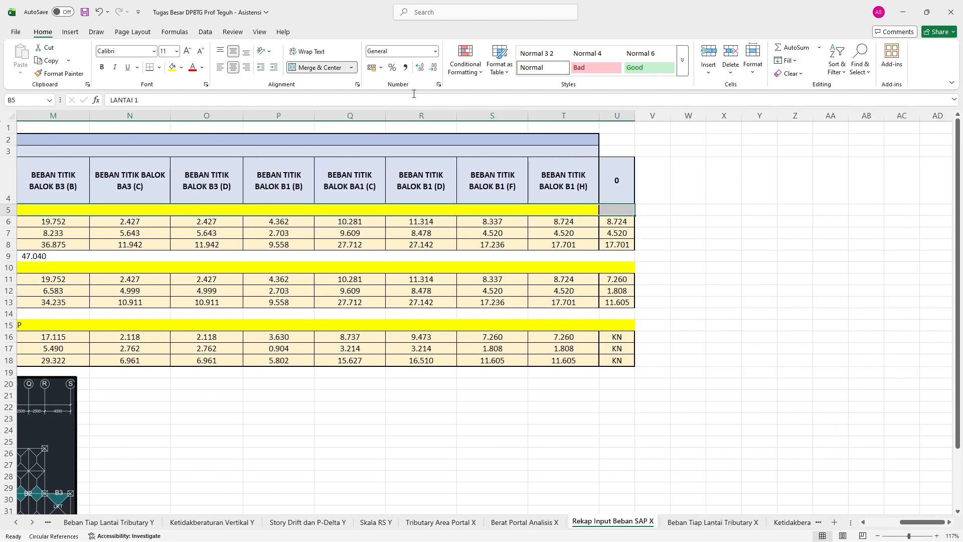
pyautogui.click(316, 69)
# Extend the merged T and Beban Gravitasi heading rows 2 and 3 through column U.
pyautogui.hscroll(6, 600, 166)
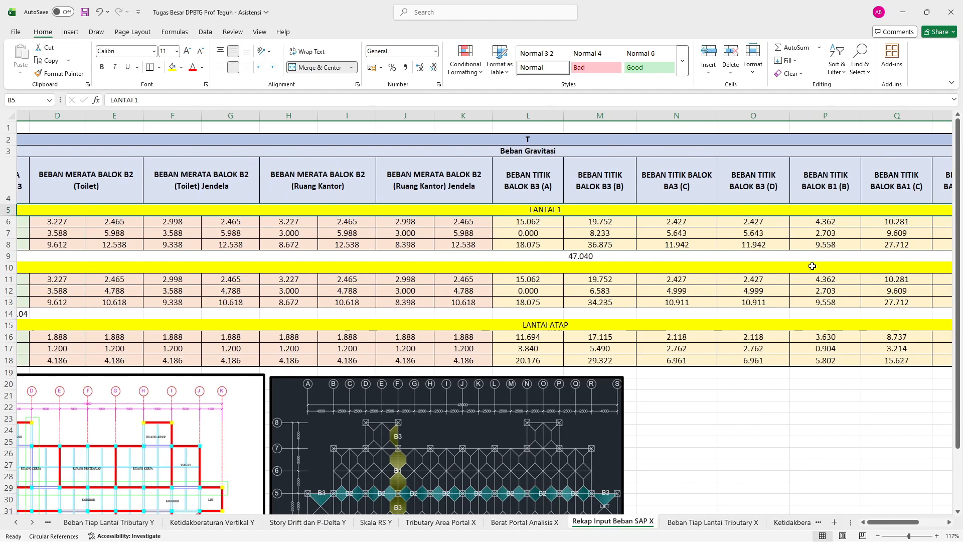
pyautogui.moveTo(502, 144); pyautogui.dragTo(528, 140)
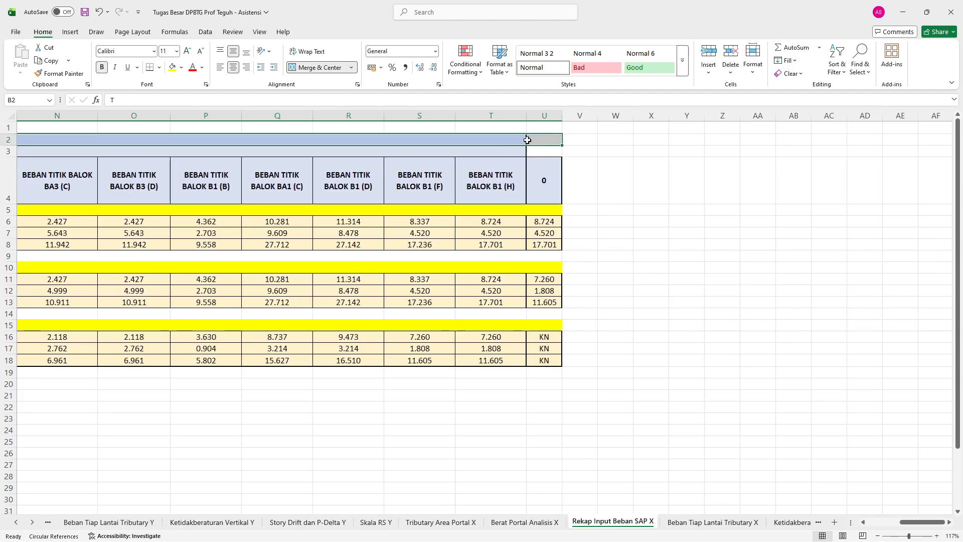
pyautogui.click(309, 68)
pyautogui.hscroll(5, 801, 160)
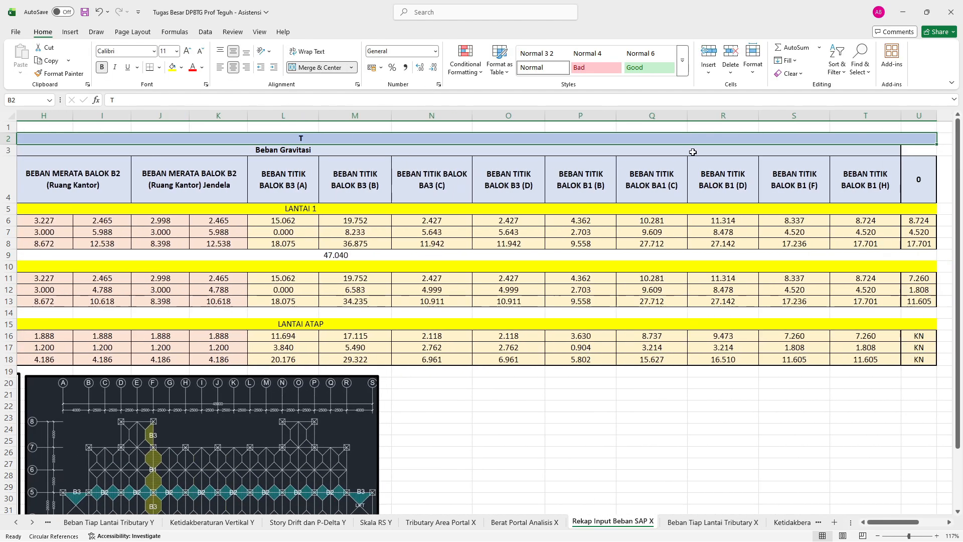
pyautogui.moveTo(772, 150); pyautogui.dragTo(798, 150)
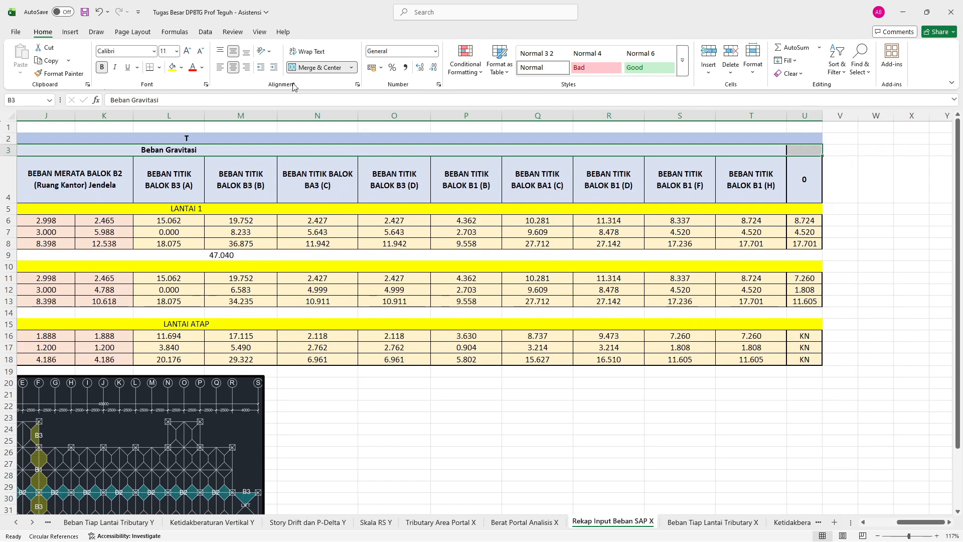
pyautogui.click(328, 67)
# Link header U4 to the BEBAN TITIK BALOK B1 (J) title in B380 of Tributary Area Portal X and widen column U.
pyautogui.hscroll(6, 767, 199)
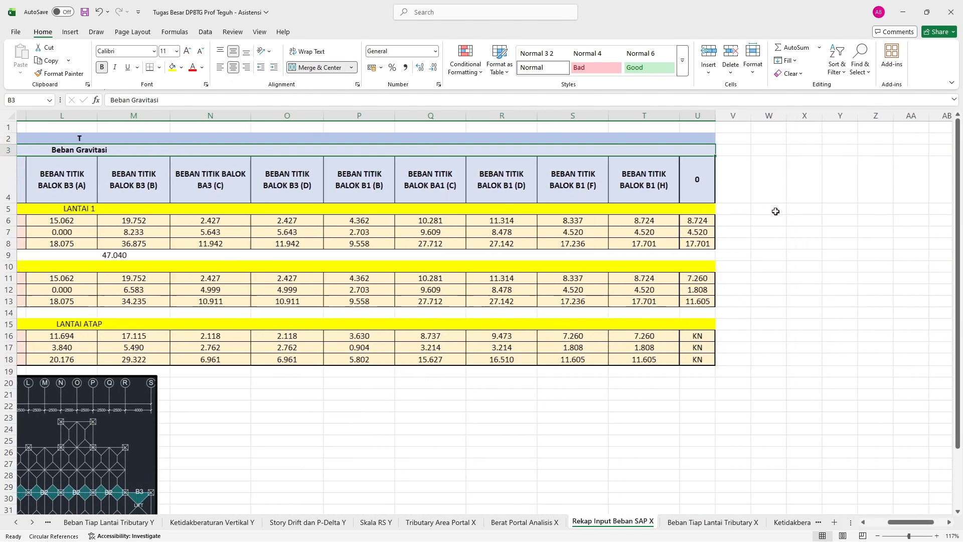
pyautogui.click(682, 196)
pyautogui.write('=')
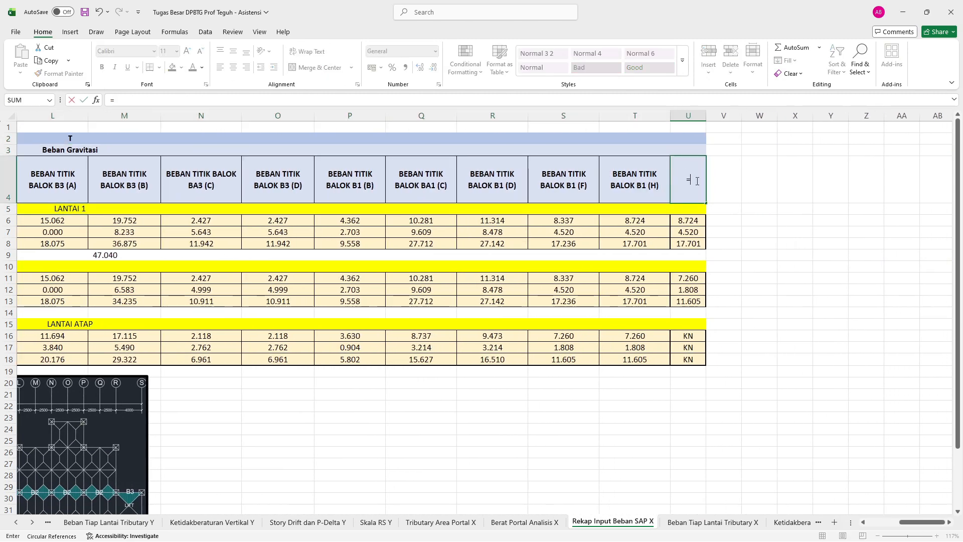
pyautogui.click(441, 522)
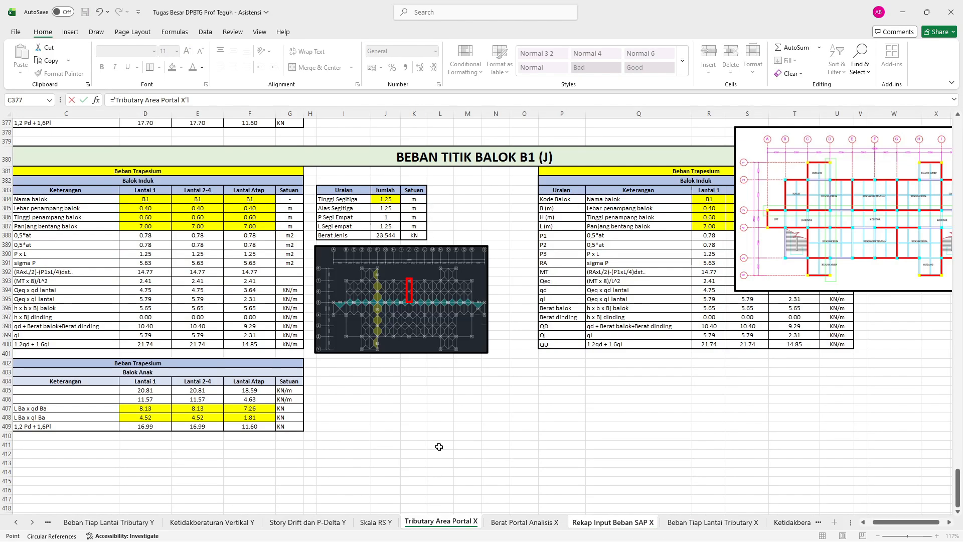
pyautogui.click(464, 158)
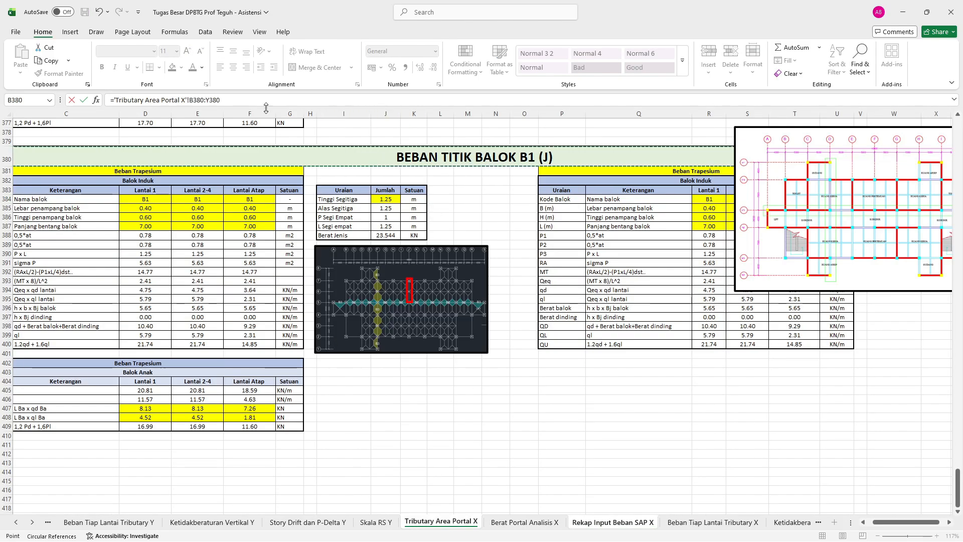
pyautogui.click(228, 99)
pyautogui.press('BackSpace')
pyautogui.press('BackSpace')
pyautogui.press('BackSpace')
pyautogui.press('BackSpace')
pyautogui.press('BackSpace')
pyautogui.write('=')
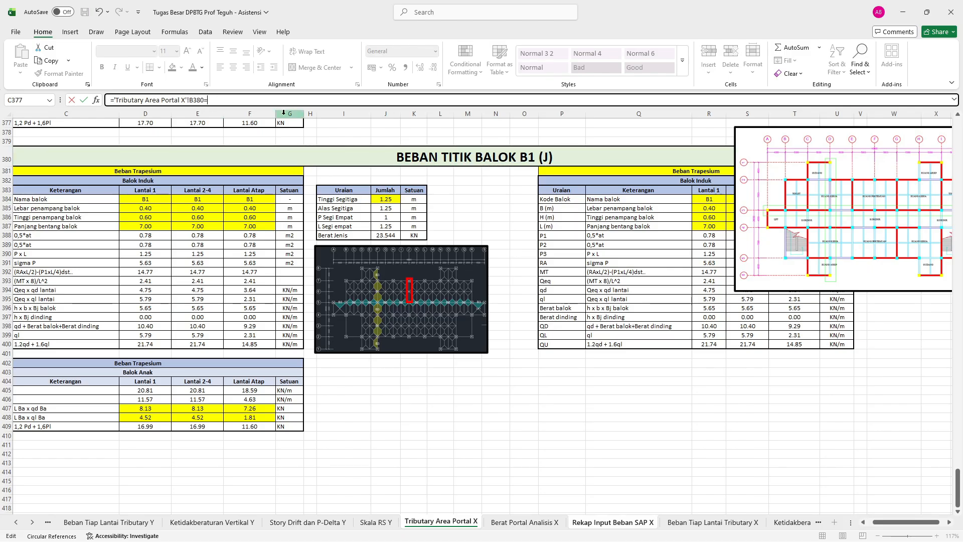
pyautogui.press('Return')
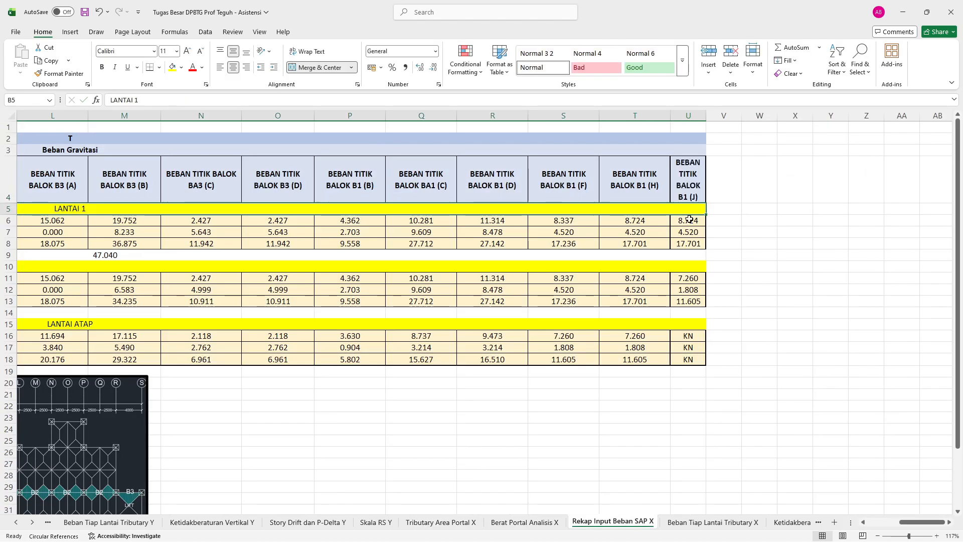
pyautogui.click(695, 164)
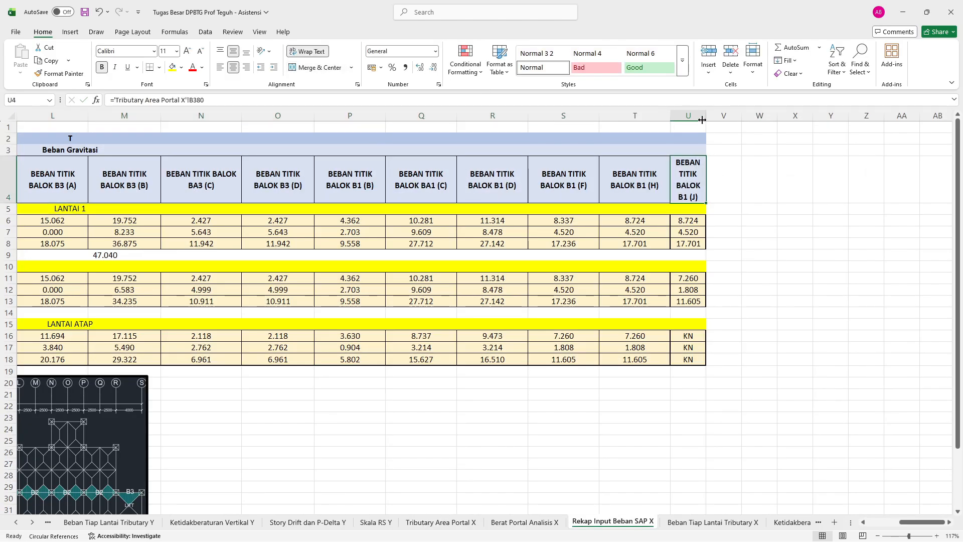
pyautogui.moveTo(703, 120); pyautogui.dragTo(749, 120)
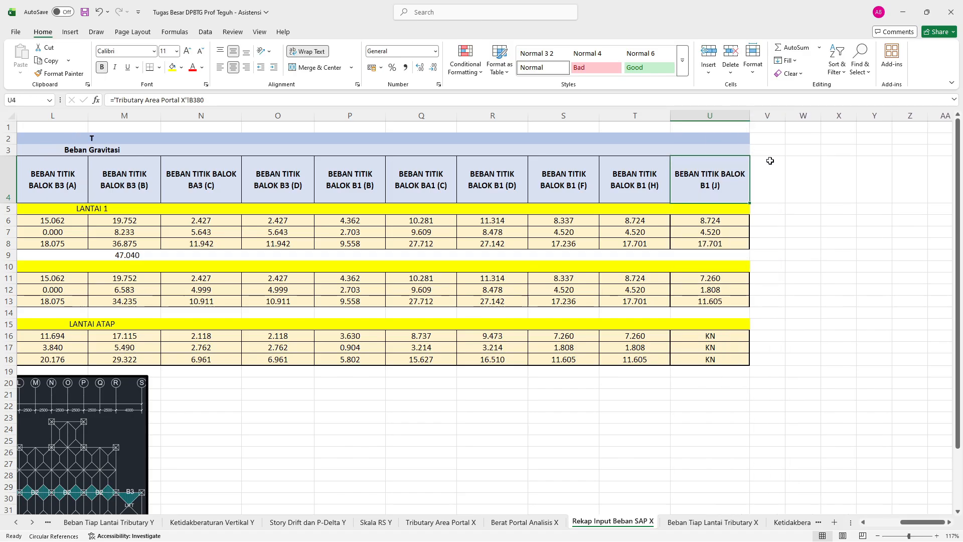
# Link the LANTAI 1 Qd value in U6 to D407 of Tributary Area Portal X.
pyautogui.press('Down')
pyautogui.press('Down')
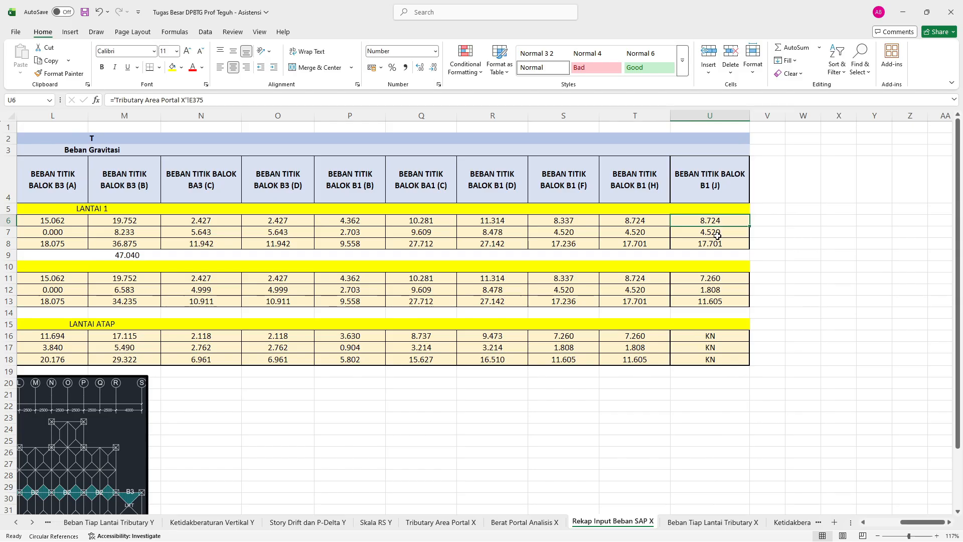
pyautogui.write('=')
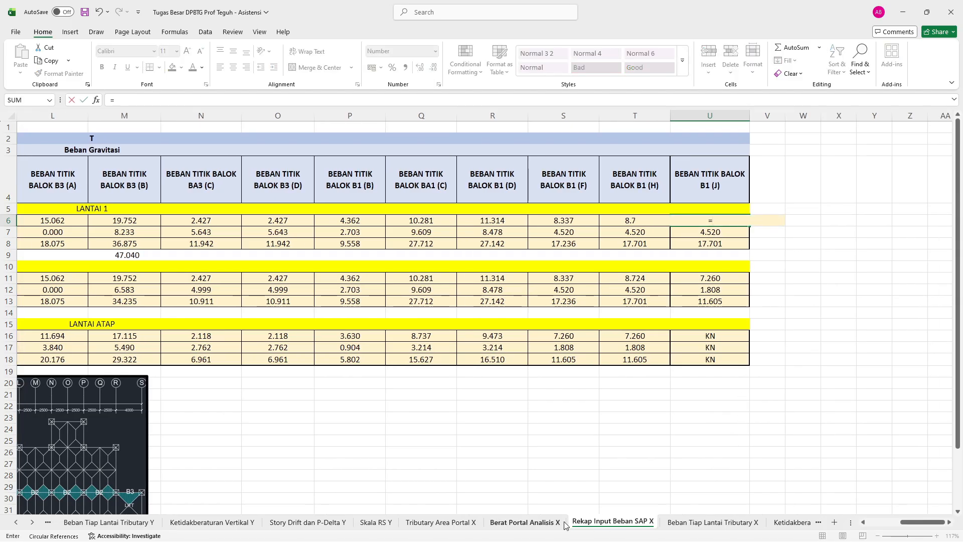
pyautogui.click(538, 524)
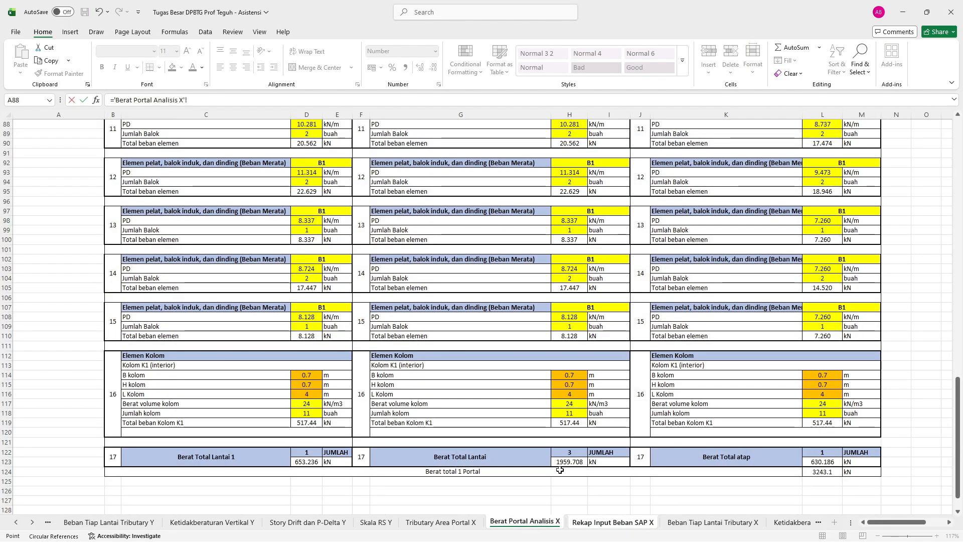
pyautogui.click(466, 524)
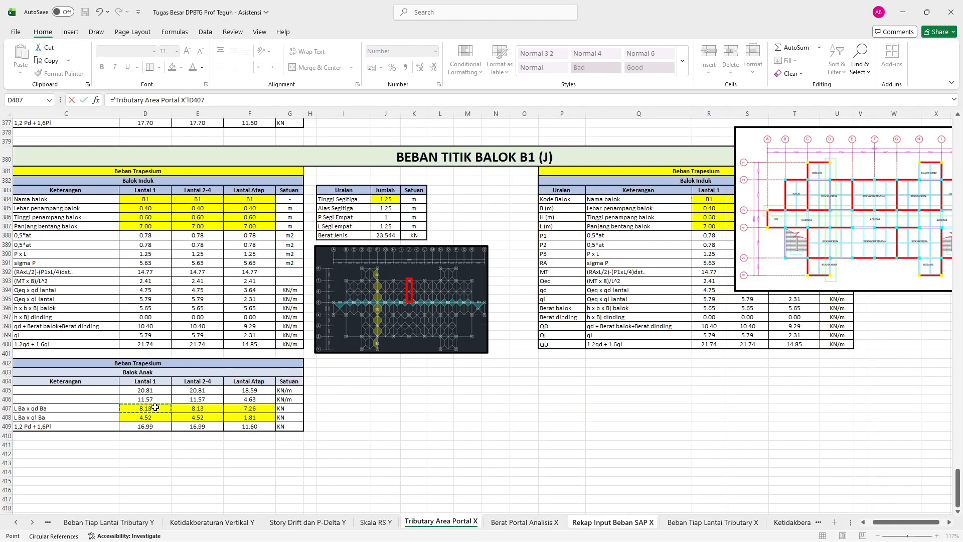
pyautogui.press('Return')
# Link the LANTAI 1 Ql value in U7 to D408 of Tributary Area Portal X.
pyautogui.write('=')
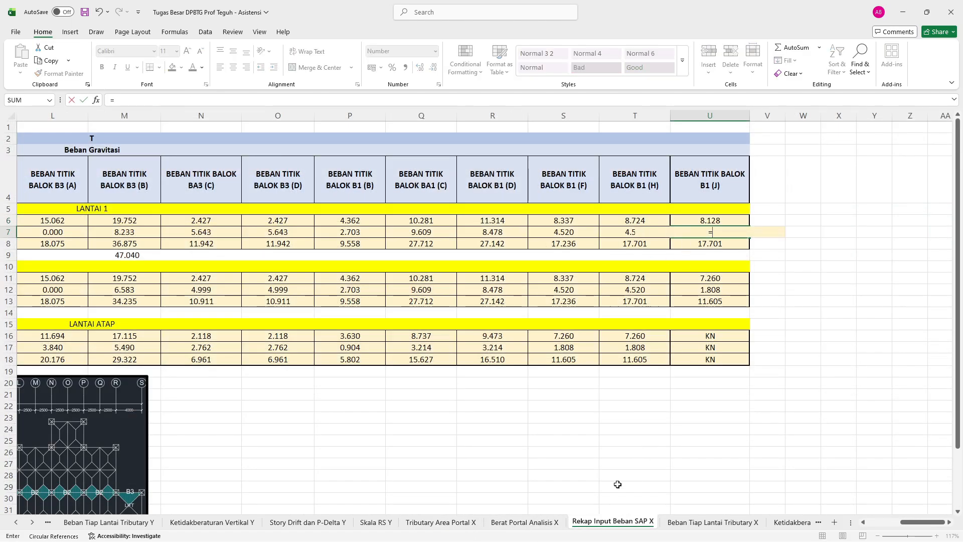
pyautogui.click(511, 524)
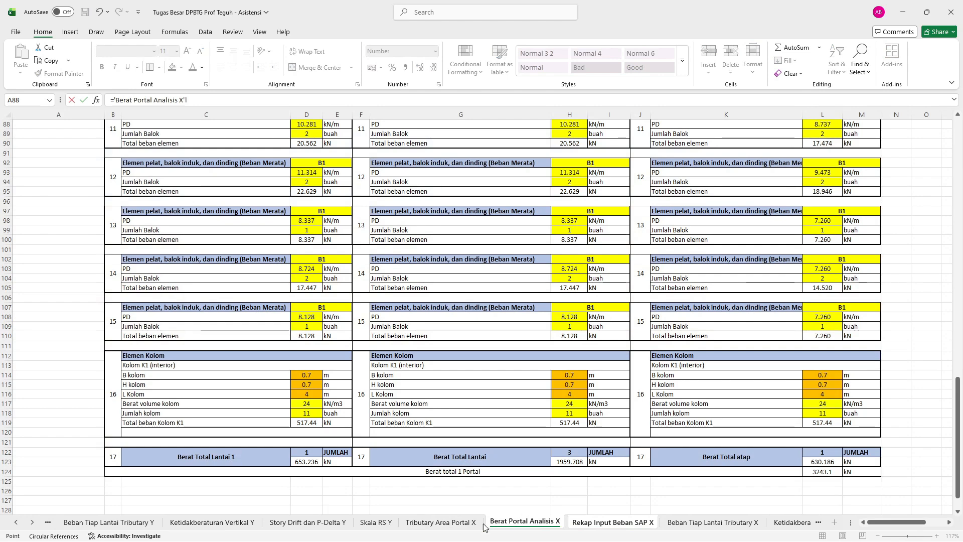
pyautogui.click(467, 523)
pyautogui.click(148, 418)
pyautogui.press('Return')
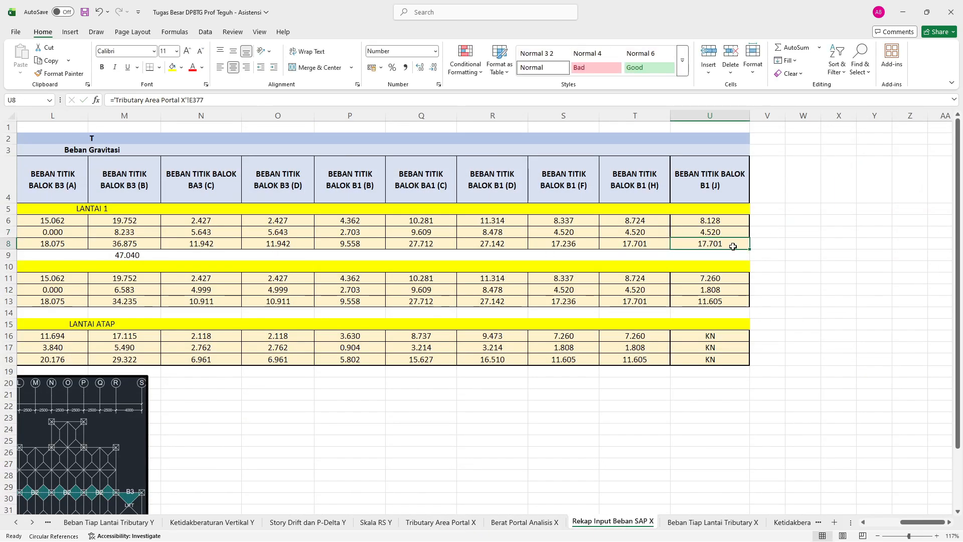
# Link the LANTAI 1 Qu/Pu value in U8 to D409 of Tributary Area Portal X.
pyautogui.click(628, 245)
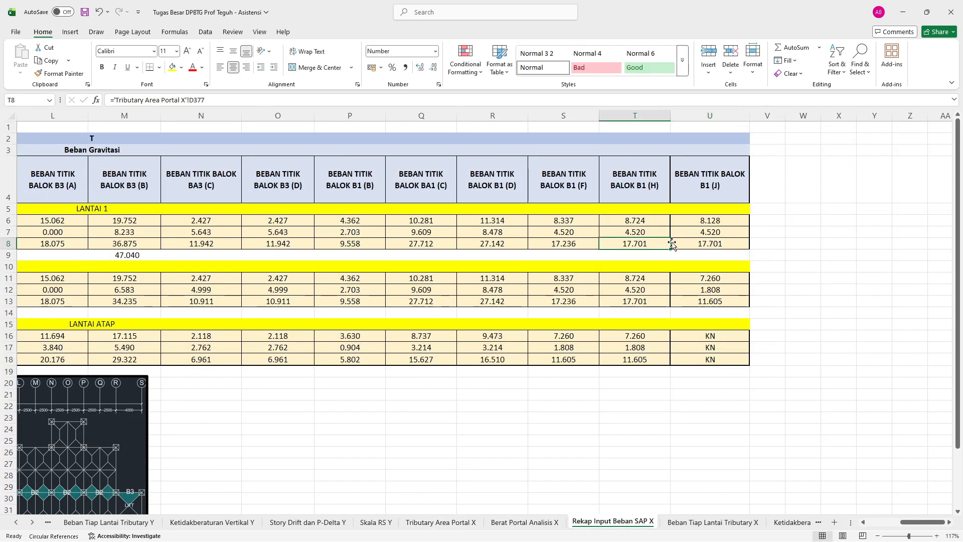
pyautogui.click(703, 244)
pyautogui.write('=')
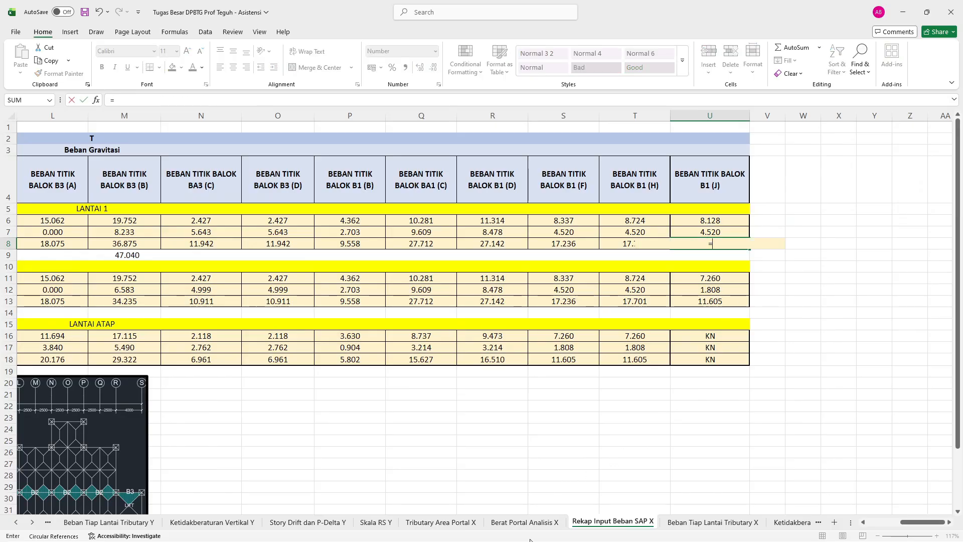
pyautogui.click(525, 523)
pyautogui.click(467, 523)
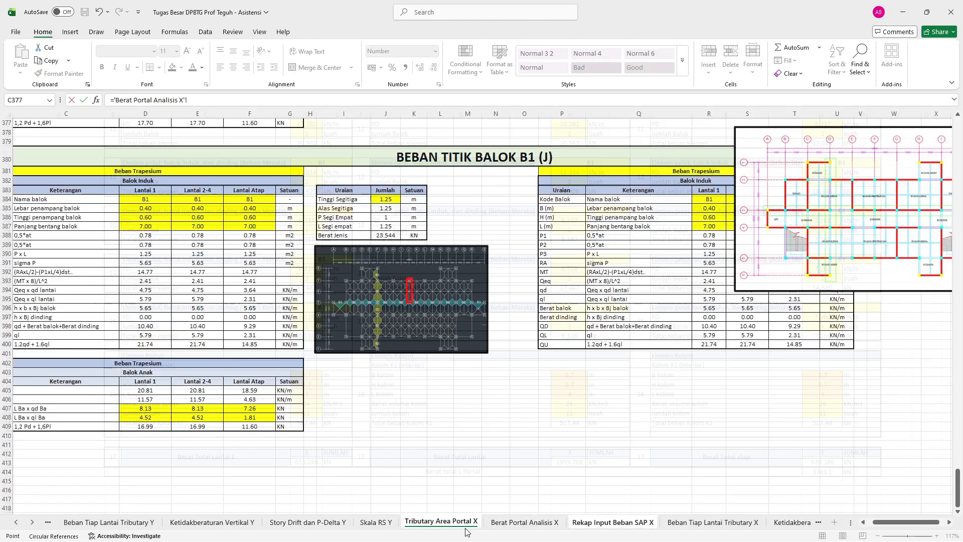
pyautogui.click(169, 424)
pyautogui.press('Return')
# Link the Lantai 2-4 Qd value in U11 to E407 of Tributary Area Portal X.
pyautogui.click(712, 279)
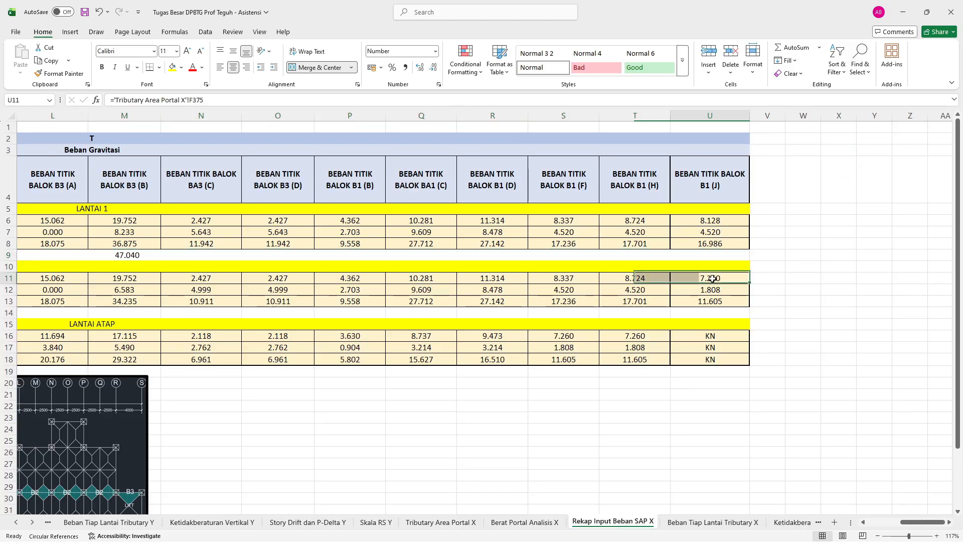
pyautogui.write('=')
pyautogui.click(524, 523)
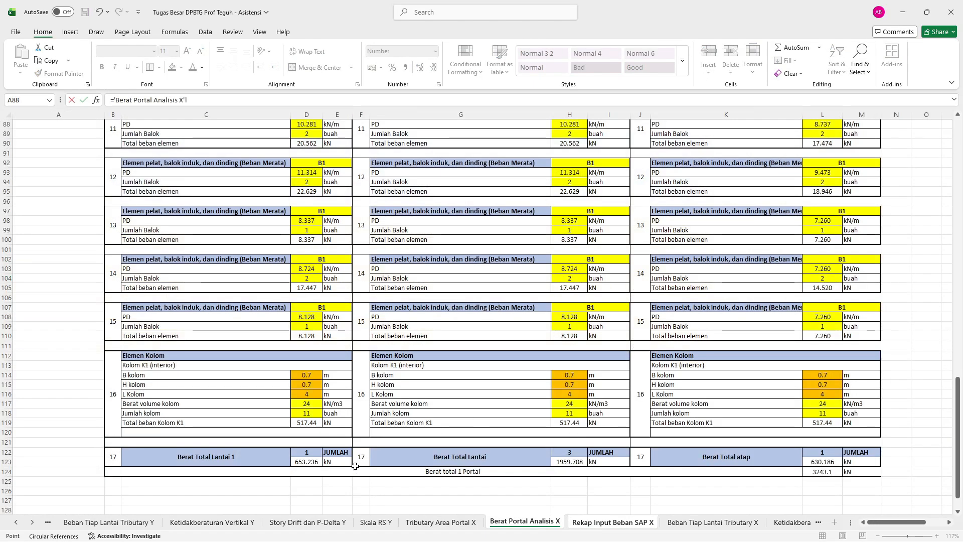
pyautogui.click(441, 523)
pyautogui.click(206, 408)
pyautogui.press('Return')
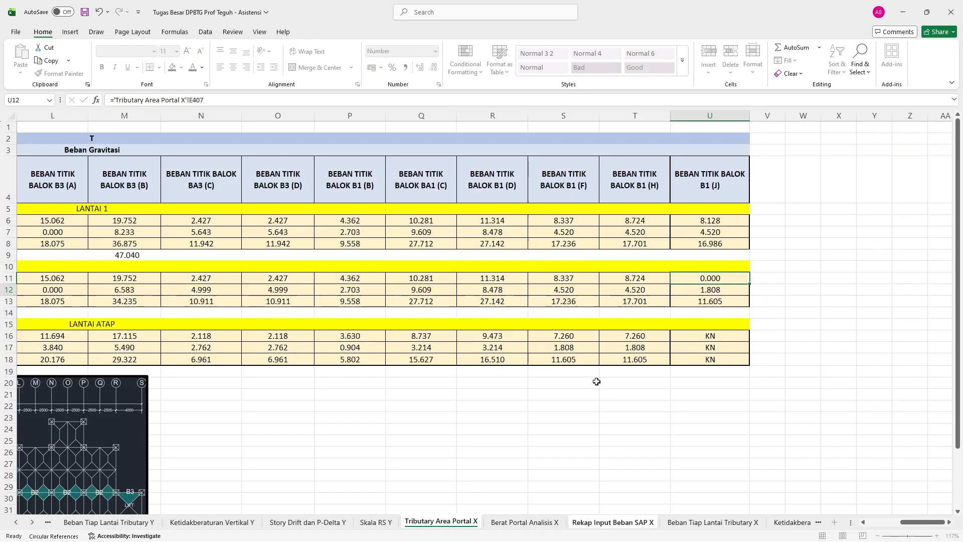
# Link the LANTAI ATAP Qd value in U16 to F407 of Tributary Area Portal X.
pyautogui.click(695, 337)
pyautogui.write('=')
pyautogui.click(514, 524)
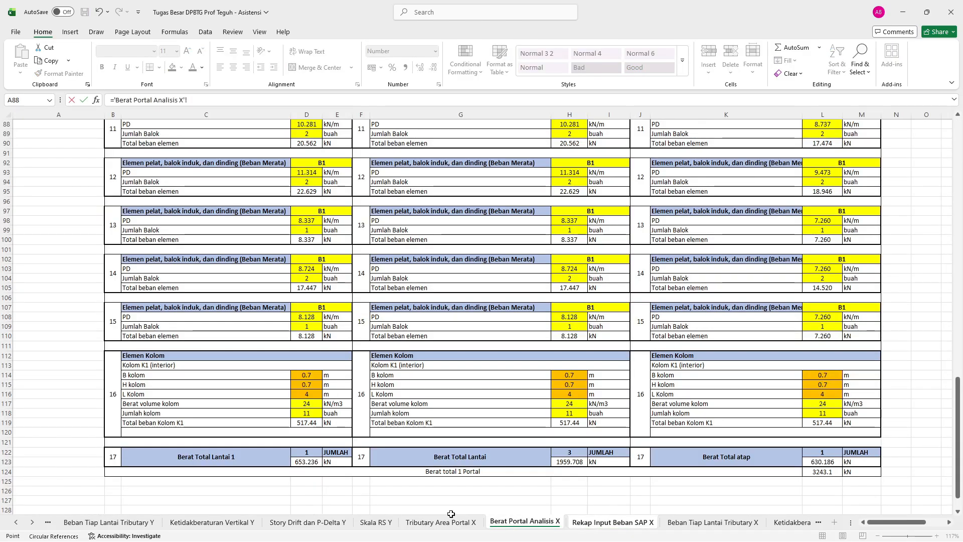
pyautogui.click(441, 523)
pyautogui.click(269, 408)
pyautogui.press('Return')
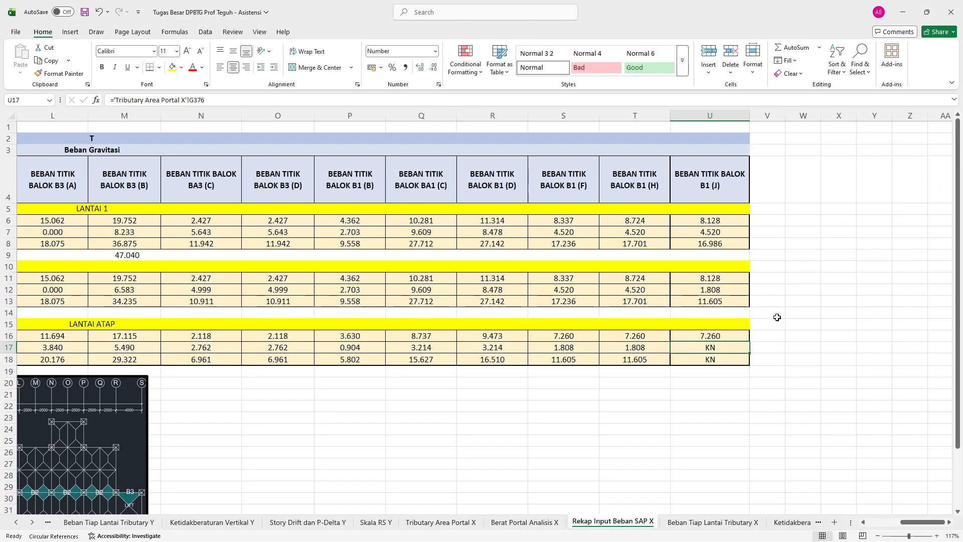
# Fill the Lantai 2-4 formula from U11 down through U13.
pyautogui.moveTo(730, 274); pyautogui.dragTo(750, 304)
pyautogui.click(745, 287)
pyautogui.click(744, 280)
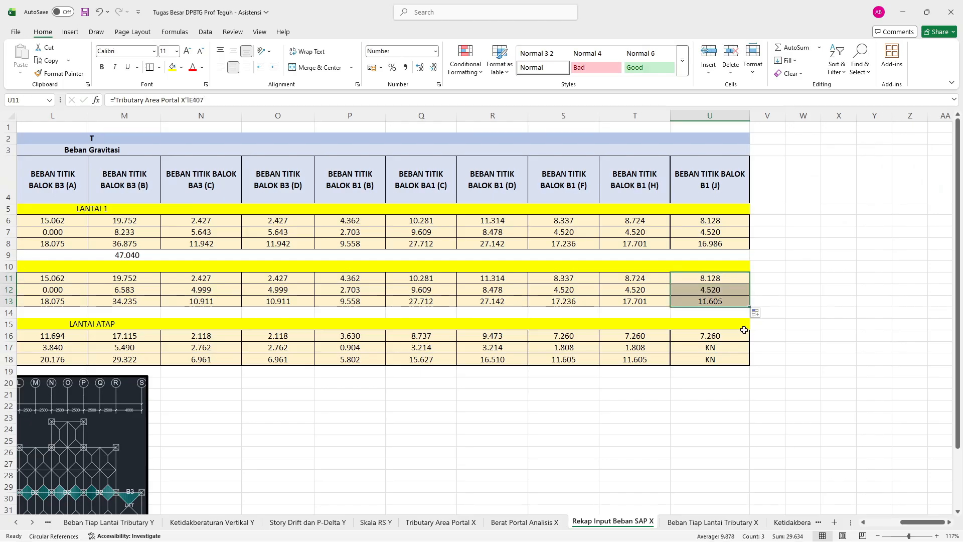
# Fill the LANTAI ATAP formula from U16 down through U18.
pyautogui.click(733, 336)
pyautogui.moveTo(752, 343); pyautogui.dragTo(751, 361)
pyautogui.click(733, 338)
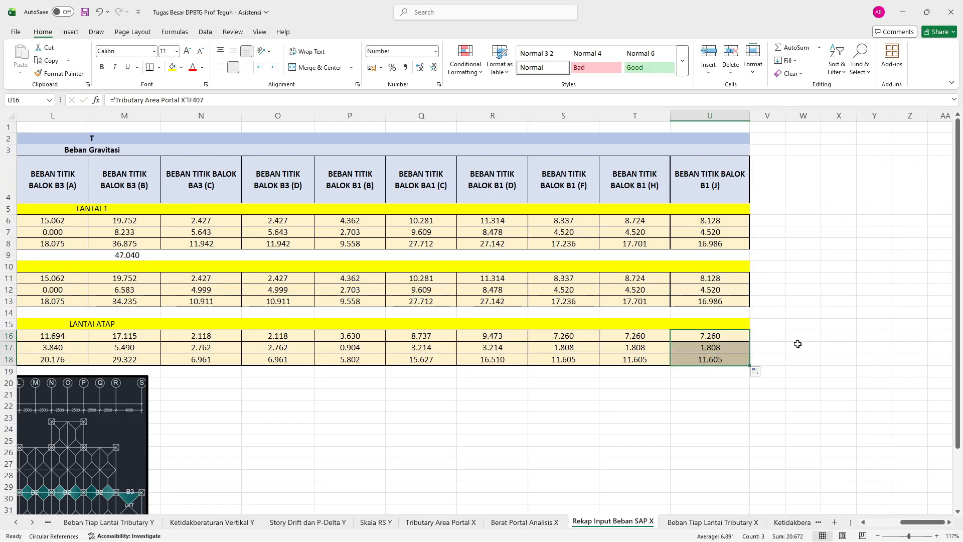
# Select the whole load table B2:U18, then undo back past the fill from U16 to U18.
pyautogui.keyDown('ctrl'); pyautogui.scroll(-1, 785, 340); pyautogui.keyUp('ctrl')
pyautogui.keyDown('ctrl'); pyautogui.scroll(-5, 785, 340); pyautogui.keyUp('ctrl')
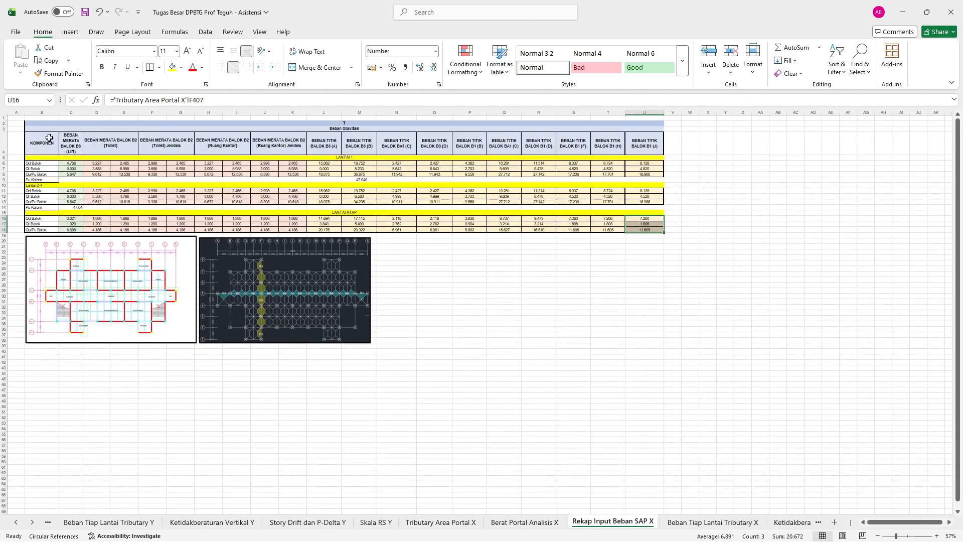
pyautogui.click(43, 122)
pyautogui.moveTo(43, 122); pyautogui.dragTo(98, 235)
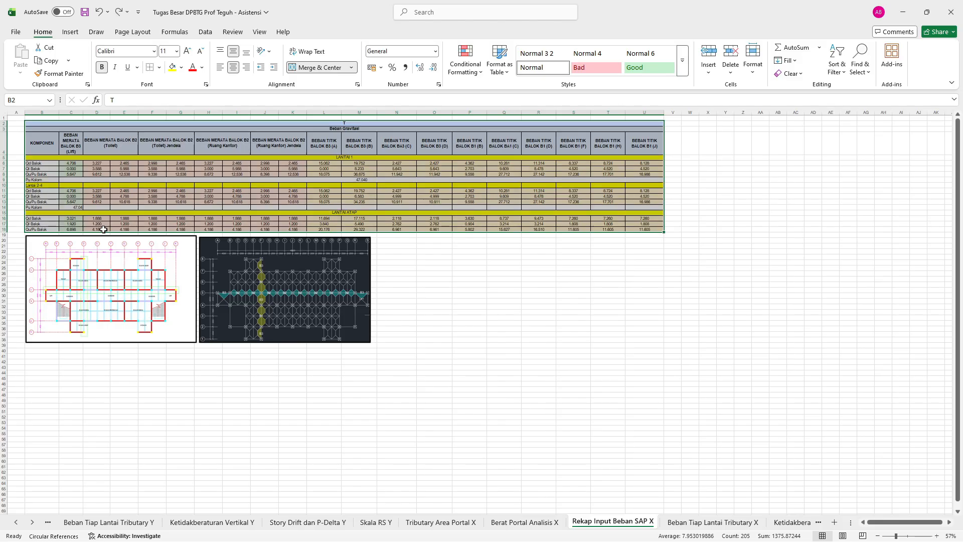
pyautogui.keyDown('ctrl'); pyautogui.scroll(1, 419, 207); pyautogui.keyUp('ctrl')
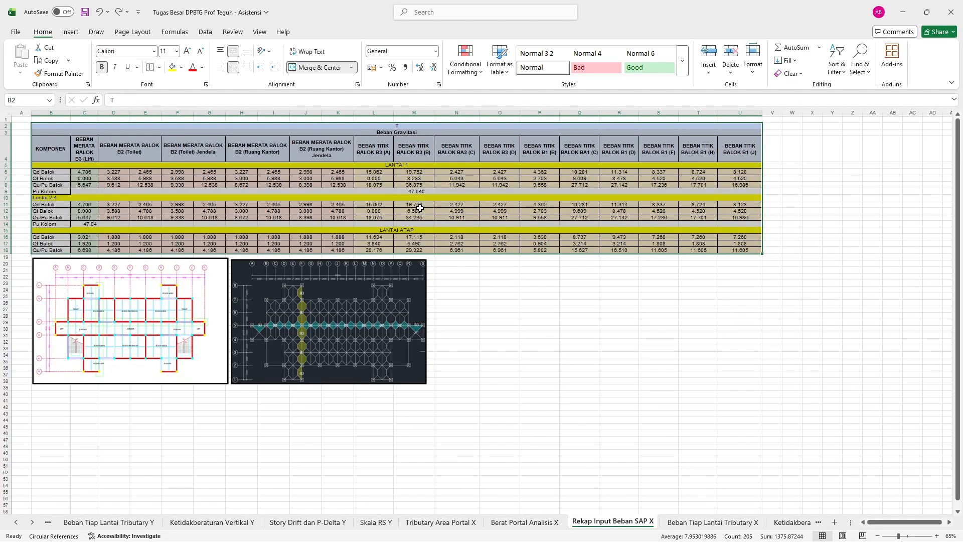
pyautogui.keyDown('ctrl'); pyautogui.scroll(4, 426, 149); pyautogui.keyUp('ctrl')
pyautogui.hotkey('ctrl', 'z')
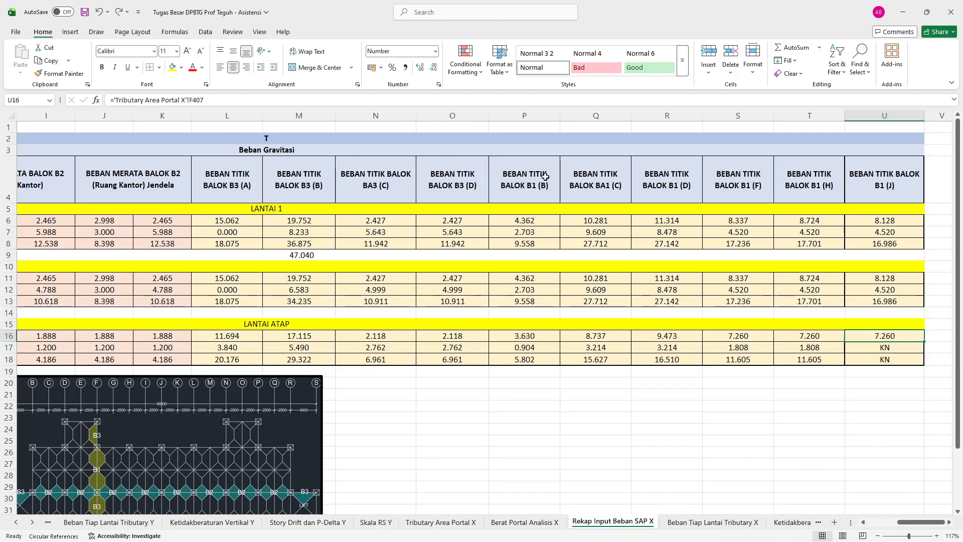
pyautogui.keyDown('ctrl'); pyautogui.scroll(-5, 474, 218); pyautogui.keyUp('ctrl')
pyautogui.keyDown('ctrl'); pyautogui.scroll(5, 353, 215); pyautogui.keyUp('ctrl')
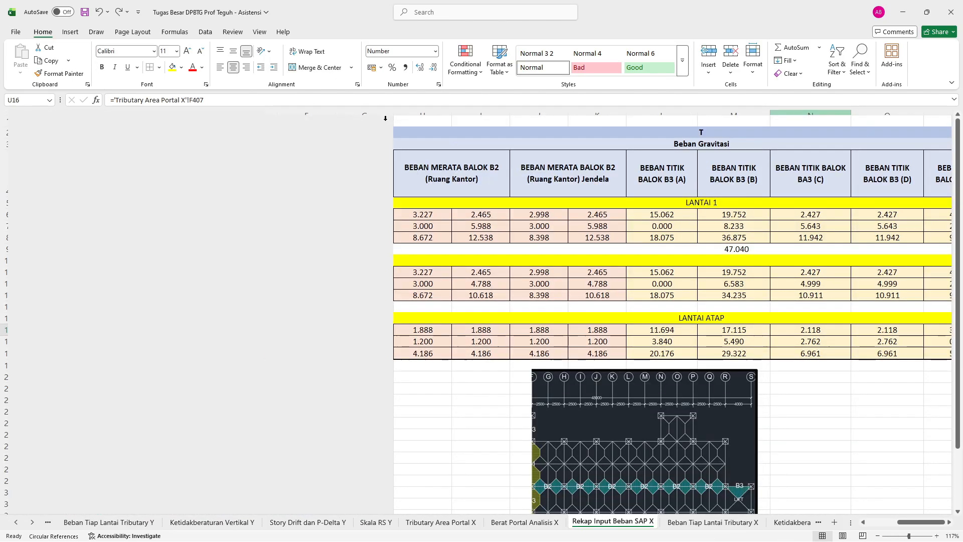
# Replace the table title in merged cell B2 with REKAPITULASI INPUT BEBAN.
pyautogui.click(585, 137)
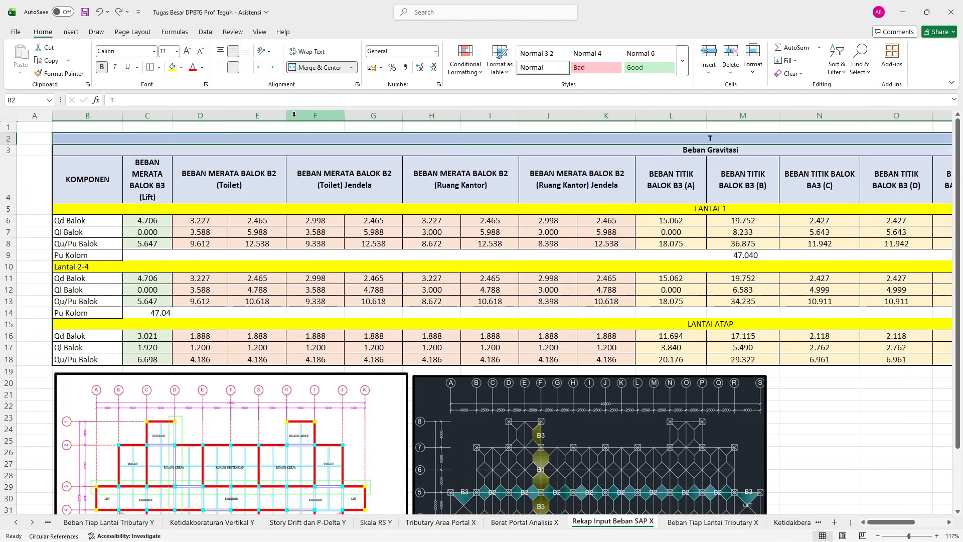
pyautogui.moveTo(140, 99); pyautogui.dragTo(54, 104)
pyautogui.write('REKAP')
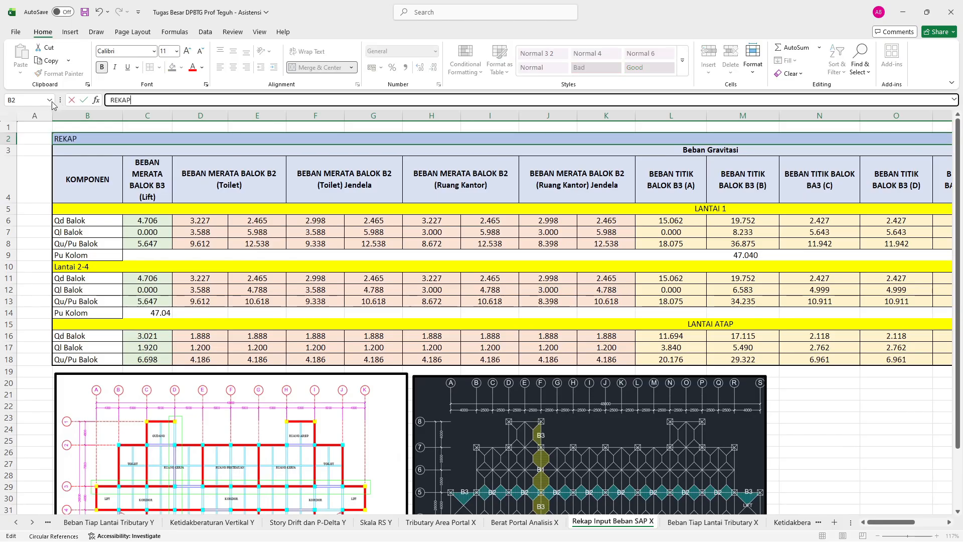
pyautogui.write('ITULASI INPUT BEBAN')
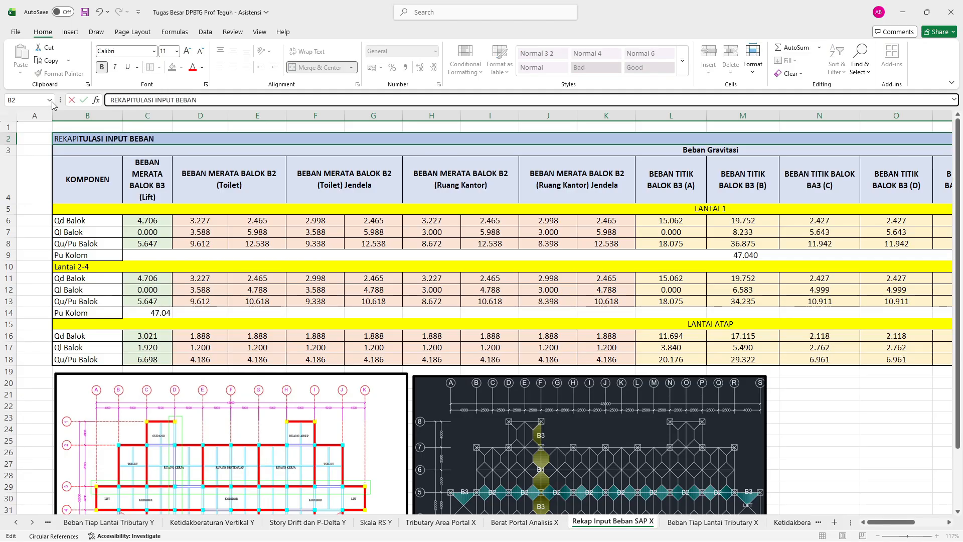
pyautogui.click(318, 299)
# Put a thick outside border around the whole load table B2:U18.
pyautogui.keyDown('ctrl'); pyautogui.scroll(-4, 445, 126); pyautogui.keyUp('ctrl')
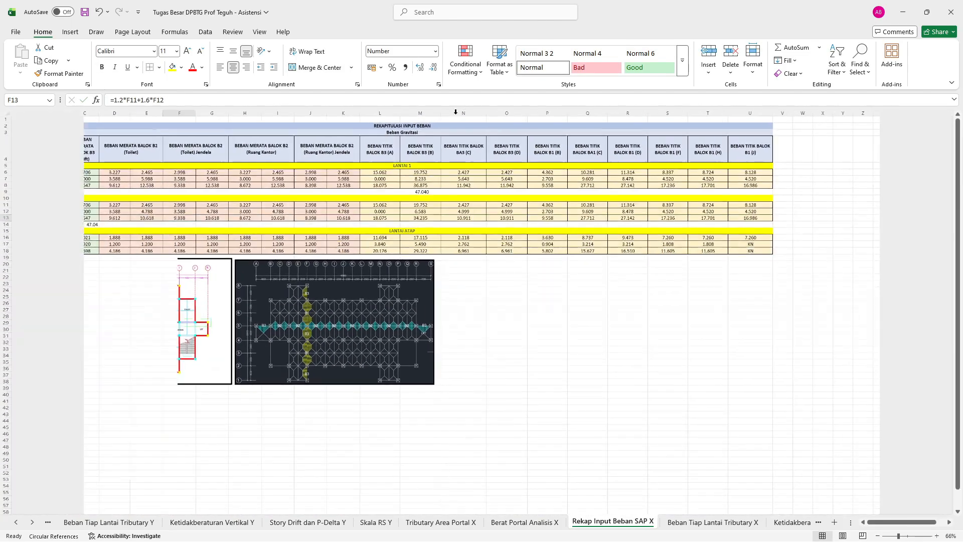
pyautogui.moveTo(445, 127); pyautogui.dragTo(454, 252)
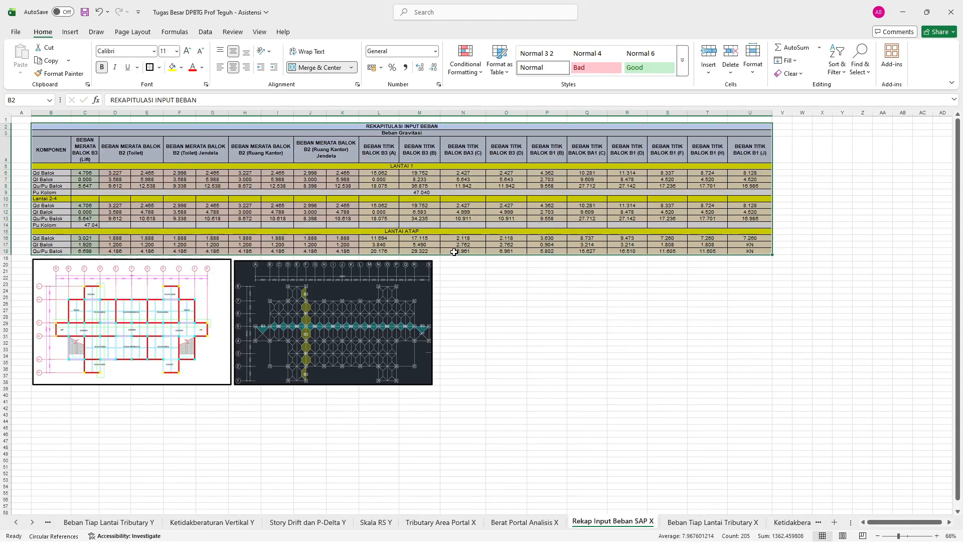
pyautogui.click(862, 408)
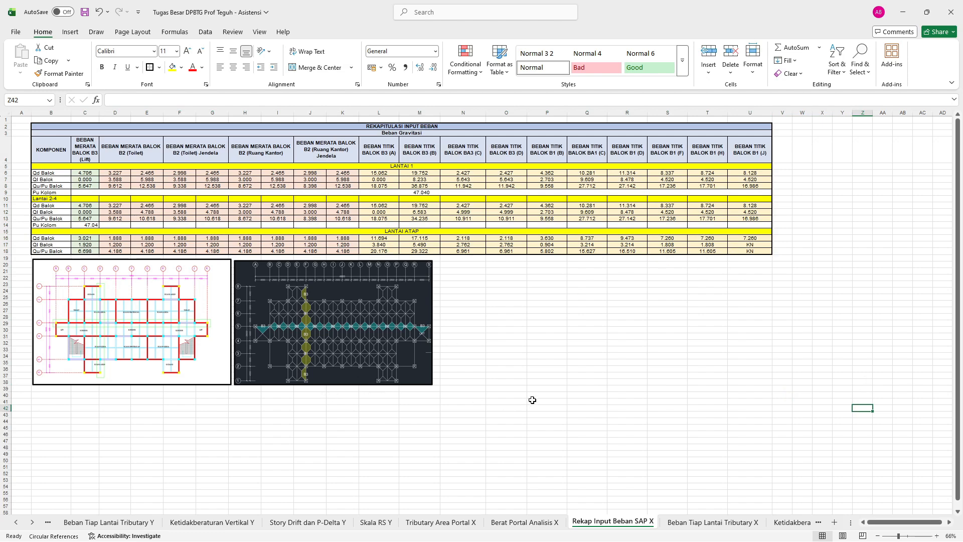
# On Berat Portal Analisis X, add element totals D48 and D54 to the bracketed sum in the Berat Total Lantai 1 formula in D123.
pyautogui.click(554, 522)
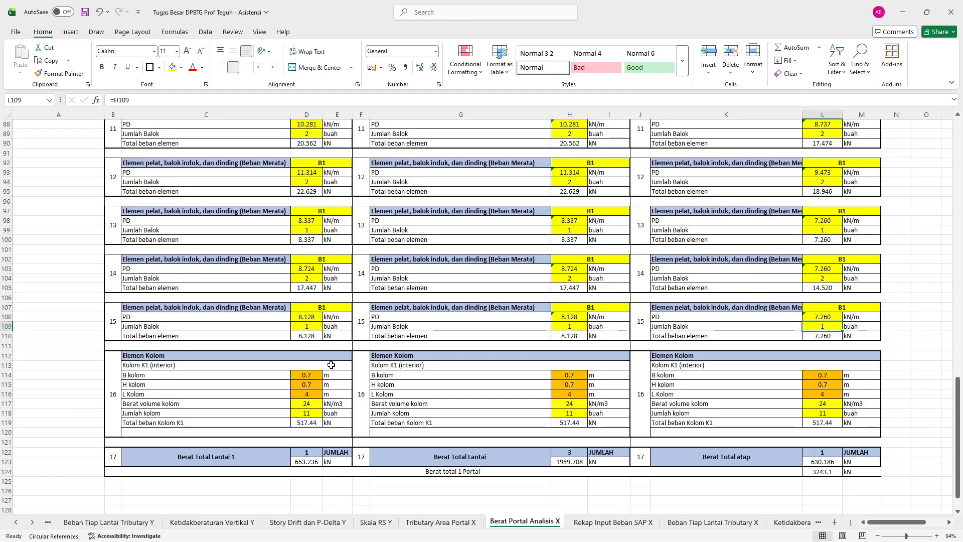
pyautogui.click(311, 465)
pyautogui.click(163, 99)
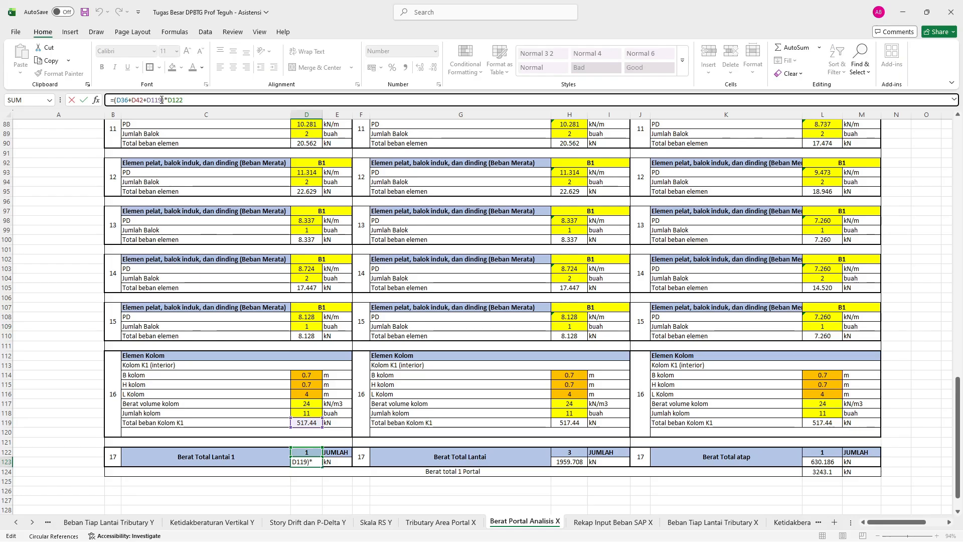
pyautogui.write('+')
pyautogui.scroll(1, 248, 187)
pyautogui.scroll(20, 249, 187)
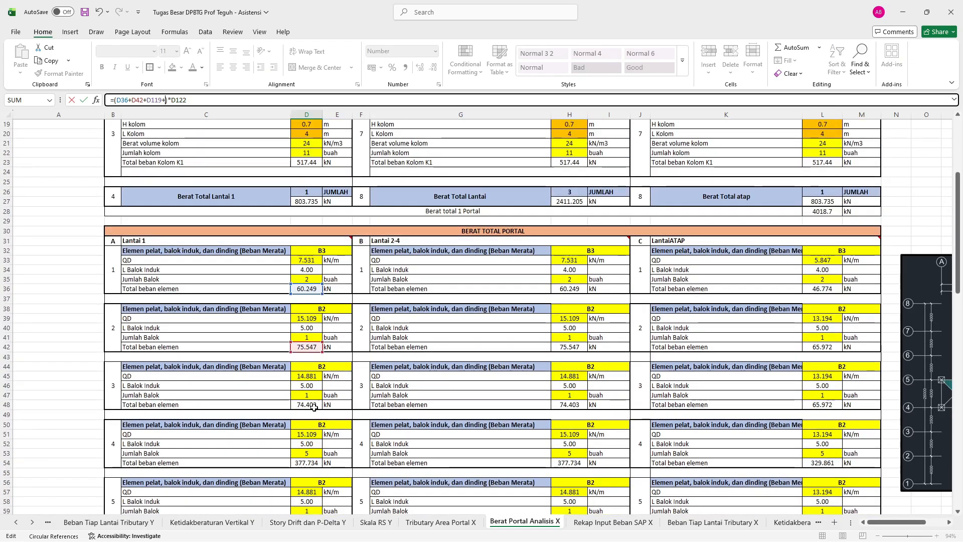
pyautogui.click(314, 404)
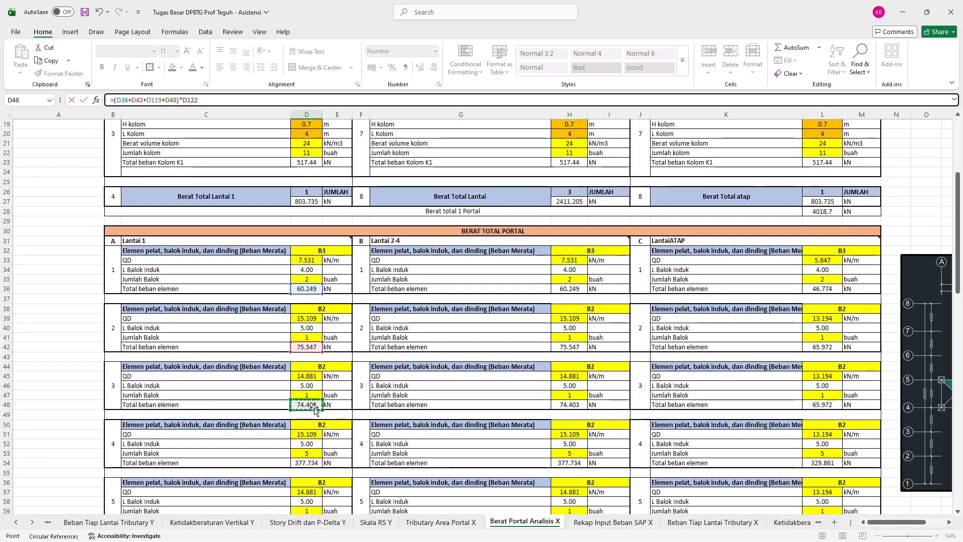
pyautogui.write('+')
pyautogui.click(314, 463)
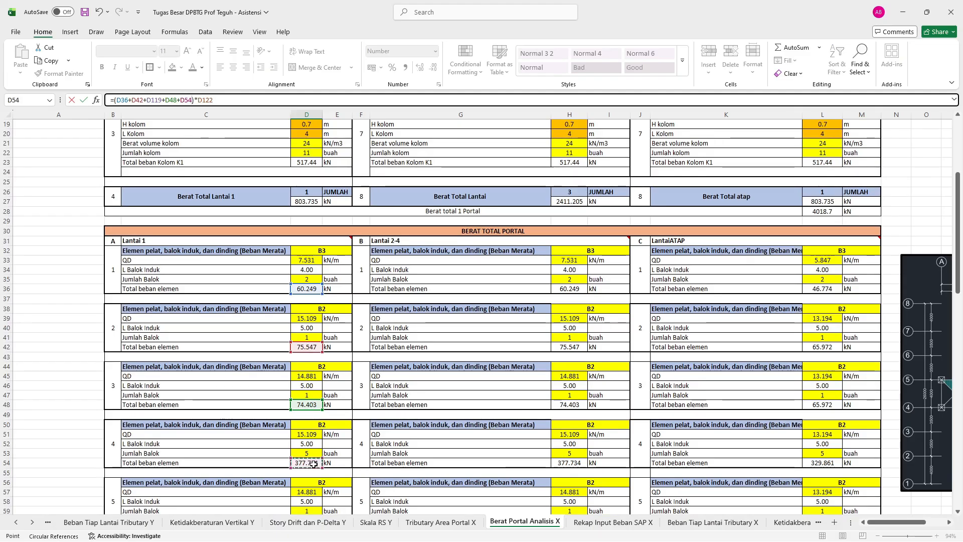
# Add element totals D60, D65, D70 and D75 to the bracketed sum in the Berat Total Lantai 1 formula.
pyautogui.write('+')
pyautogui.scroll(-4, 314, 464)
pyautogui.click(319, 404)
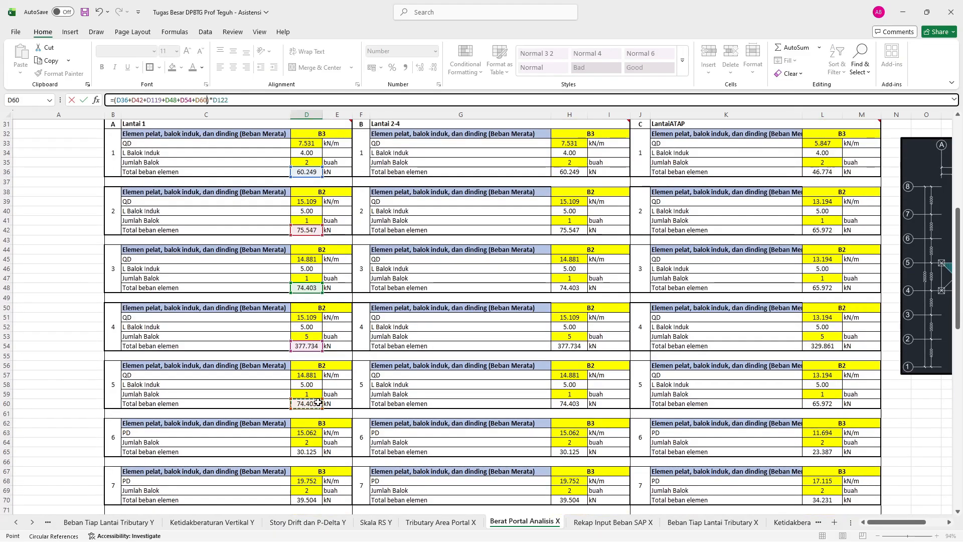
pyautogui.write('+')
pyautogui.scroll(-2, 318, 404)
pyautogui.click(317, 395)
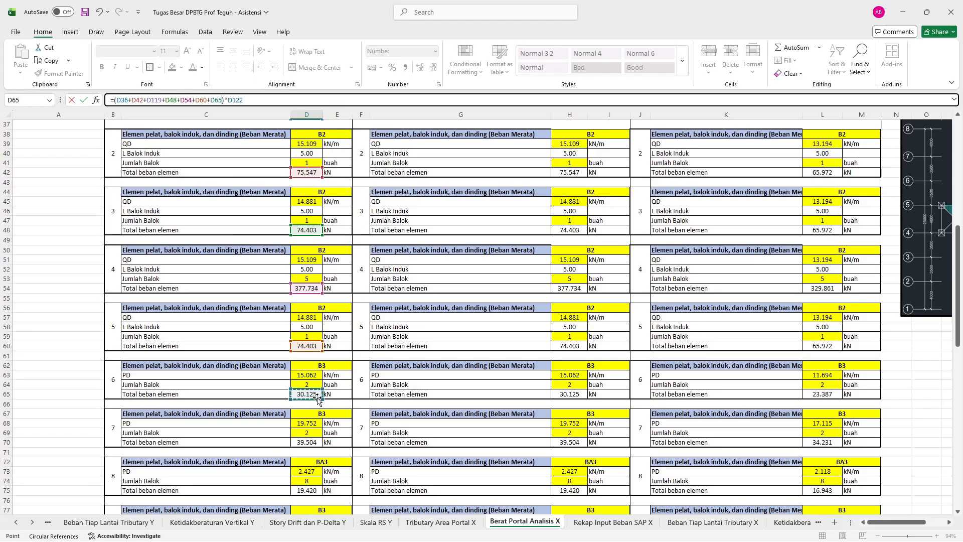
pyautogui.write('+')
pyautogui.click(310, 444)
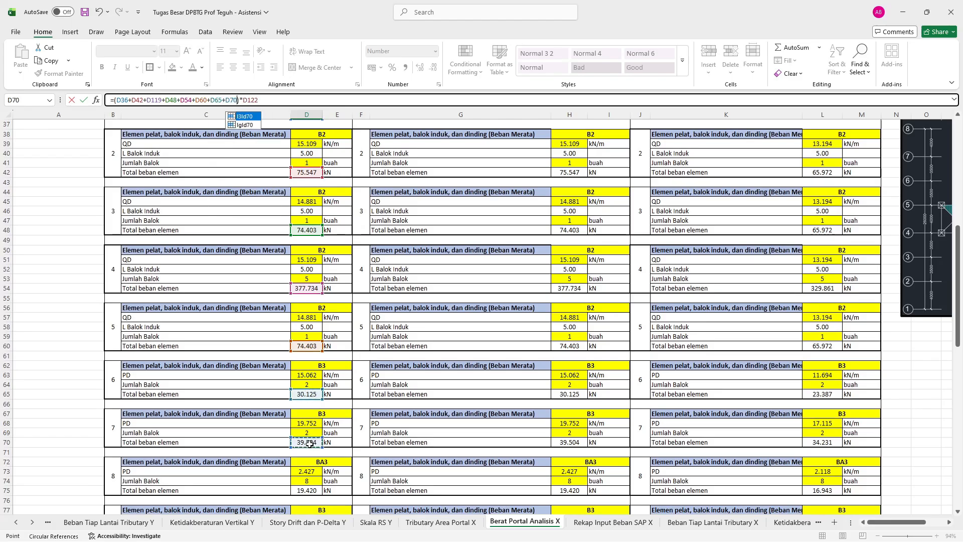
pyautogui.write('+')
pyautogui.click(312, 490)
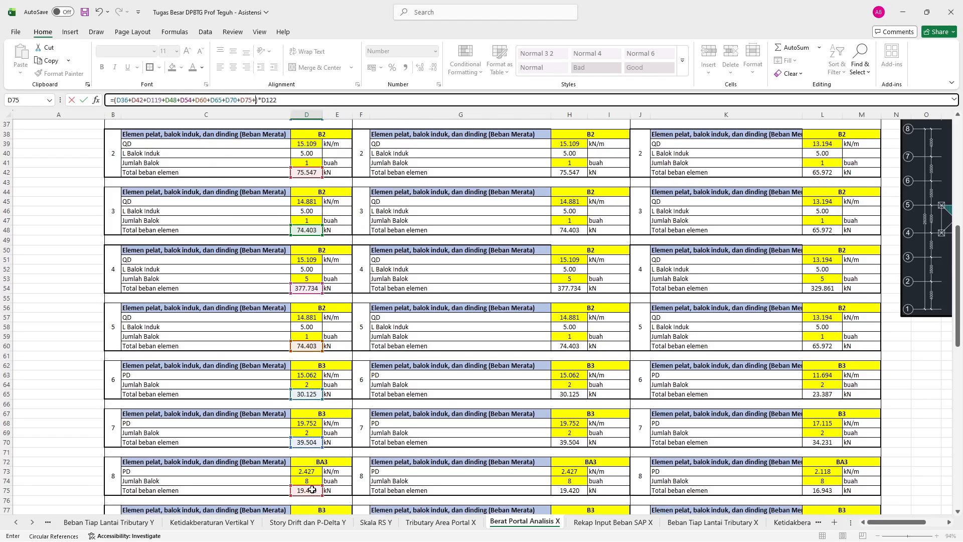
# Extend the bracketed sum in the Berat Total Lantai 1 formula with element totals D80, D85, D90 and D95.
pyautogui.scroll(-5, 316, 451)
pyautogui.write('+')
pyautogui.click(307, 393)
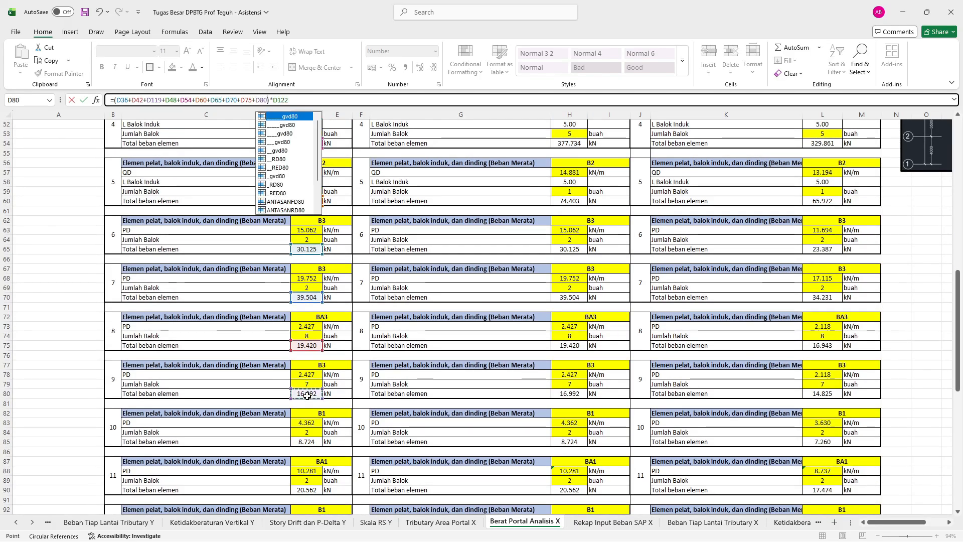
pyautogui.write('+')
pyautogui.click(319, 442)
pyautogui.write('+')
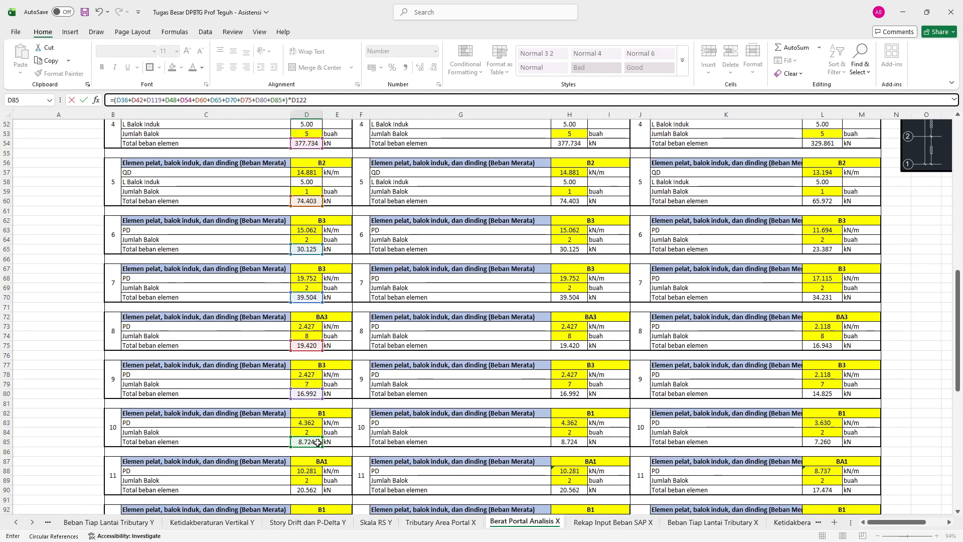
pyautogui.click(311, 490)
pyautogui.write('+')
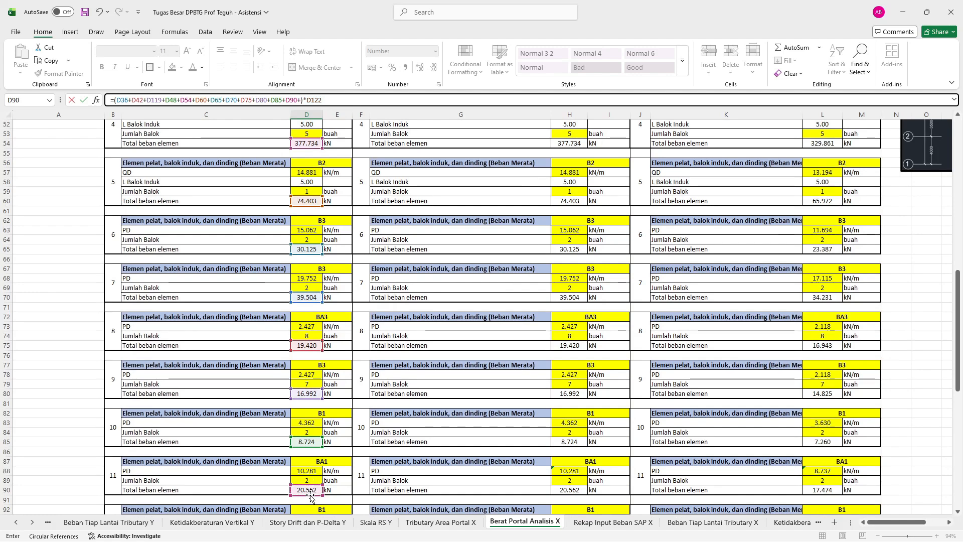
pyautogui.scroll(-2, 327, 473)
pyautogui.click(307, 481)
# Add element totals D100, D105 and D110 to the bracketed sum and commit the Berat Total Lantai 1 formula.
pyautogui.write('+')
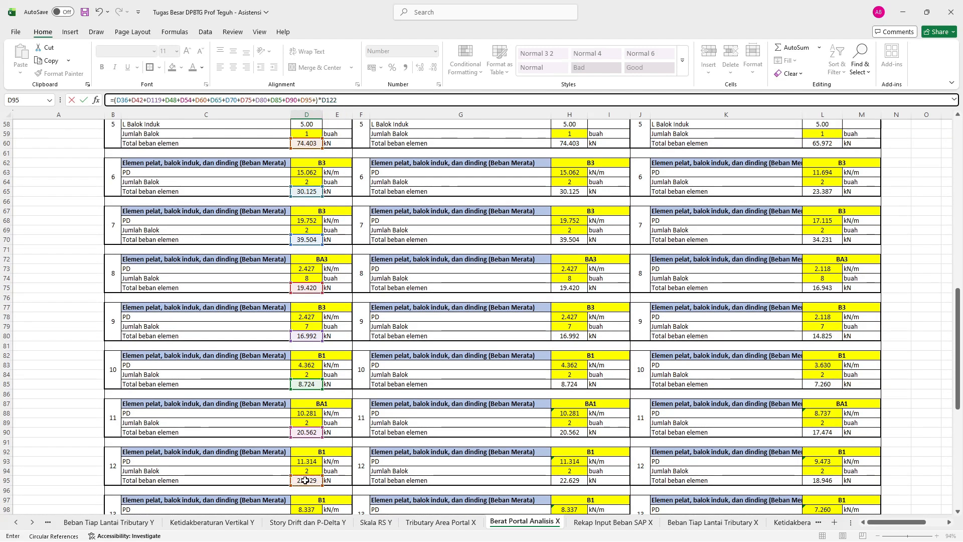
pyautogui.scroll(-2, 307, 480)
pyautogui.click(308, 471)
pyautogui.write('+')
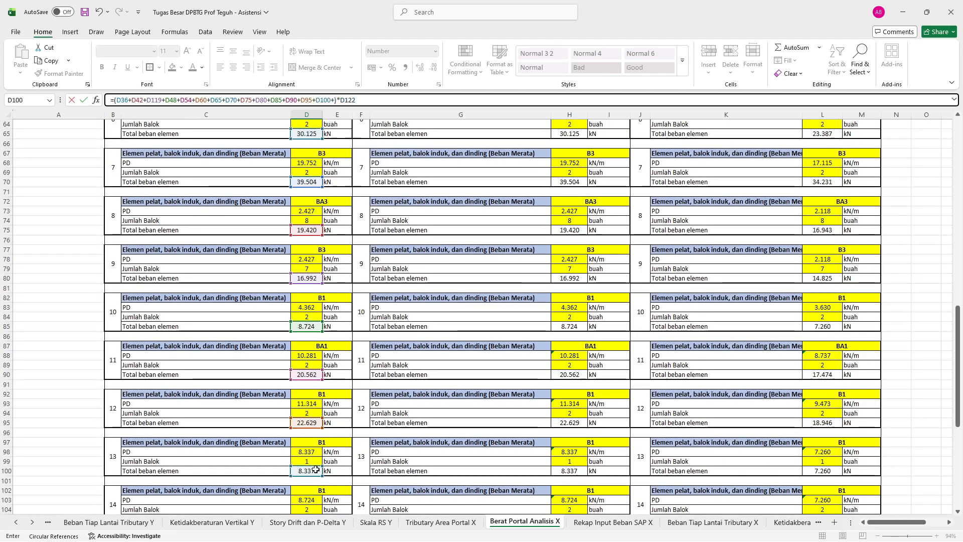
pyautogui.scroll(-4, 319, 455)
pyautogui.click(314, 404)
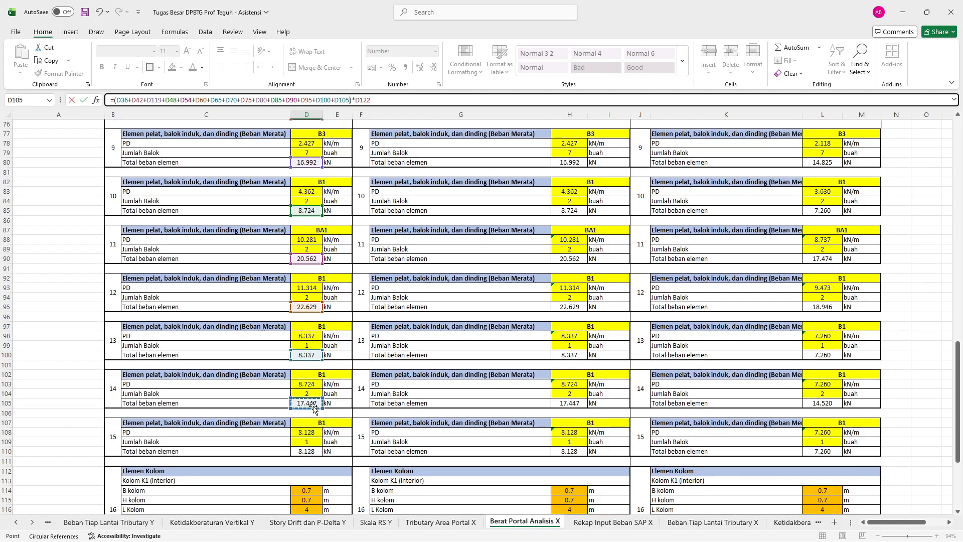
pyautogui.write('+')
pyautogui.click(299, 454)
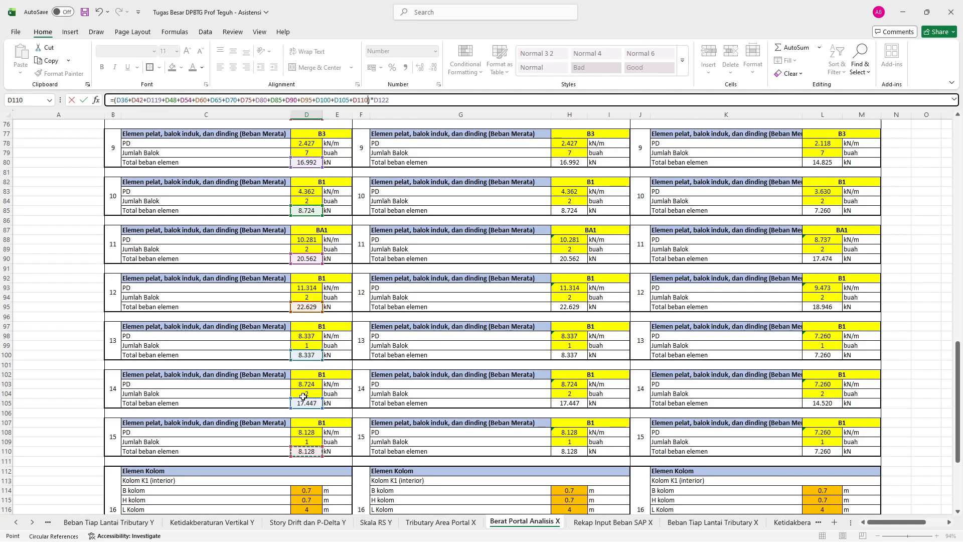
pyautogui.scroll(-3, 301, 441)
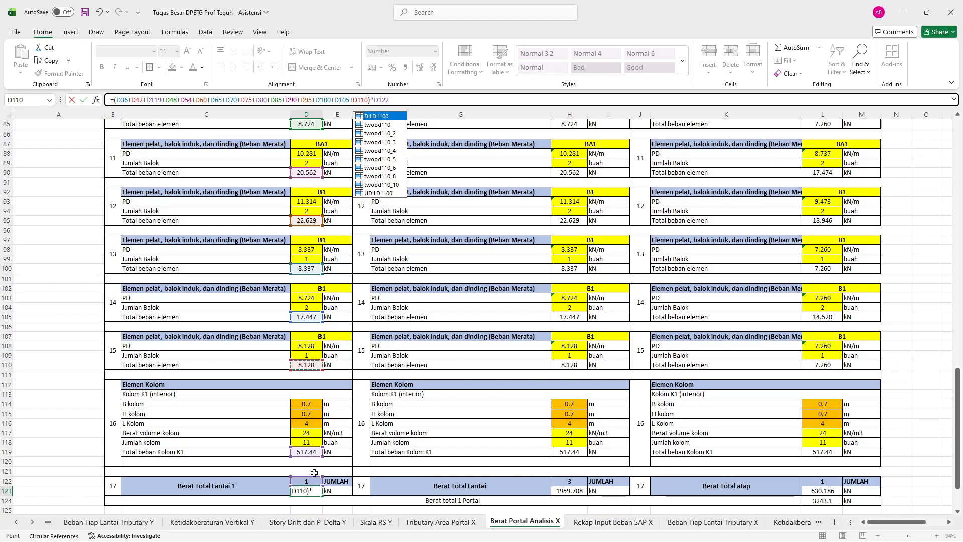
pyautogui.press('Return')
# Copy the Berat Total Lantai 1 formula from D123 to the Berat Total Lantai cell H123 and the Berat Total atap cell L123.
pyautogui.click(314, 492)
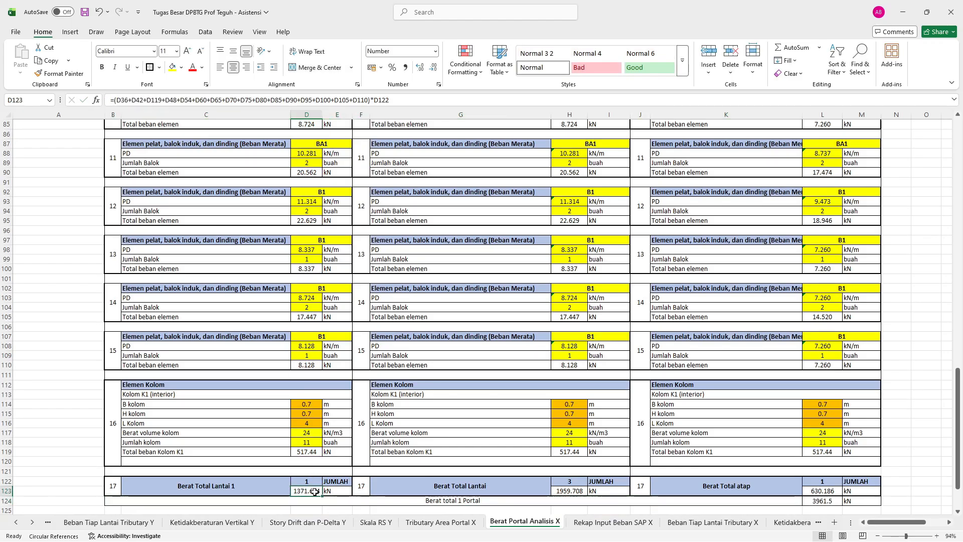
pyautogui.hotkey('ctrl', 'c')
pyautogui.click(569, 491)
pyautogui.hotkey('ctrl', 'v')
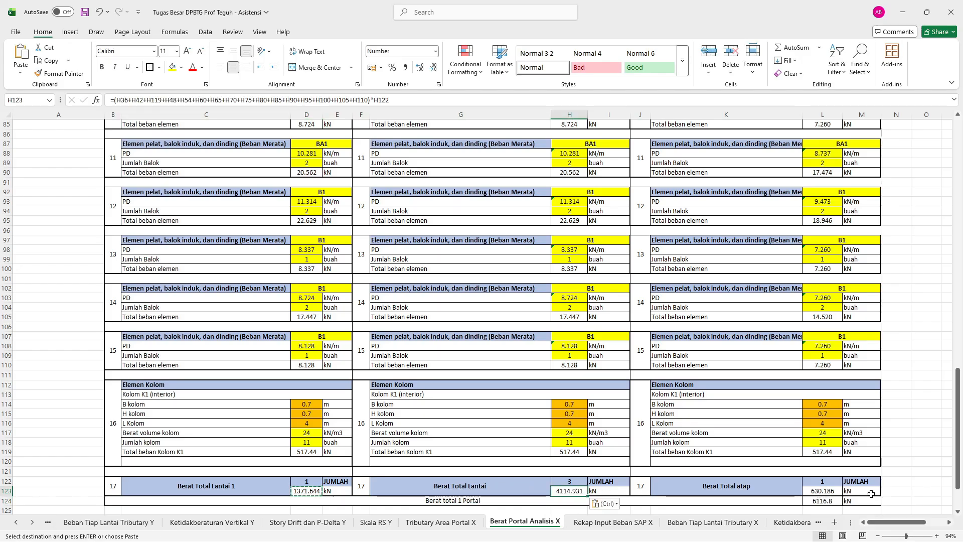
pyautogui.click(823, 491)
pyautogui.hotkey('ctrl', 'v')
# Review the Berat Portal Analisis X sheet, examining both BERAT TOTAL PORTAL blocks and their element loads and floor totals.
pyautogui.keyDown('ctrl'); pyautogui.scroll(-1, 805, 452); pyautogui.keyUp('ctrl')
pyautogui.keyDown('ctrl'); pyautogui.scroll(1, 804, 451); pyautogui.keyUp('ctrl')
pyautogui.scroll(13, 804, 452)
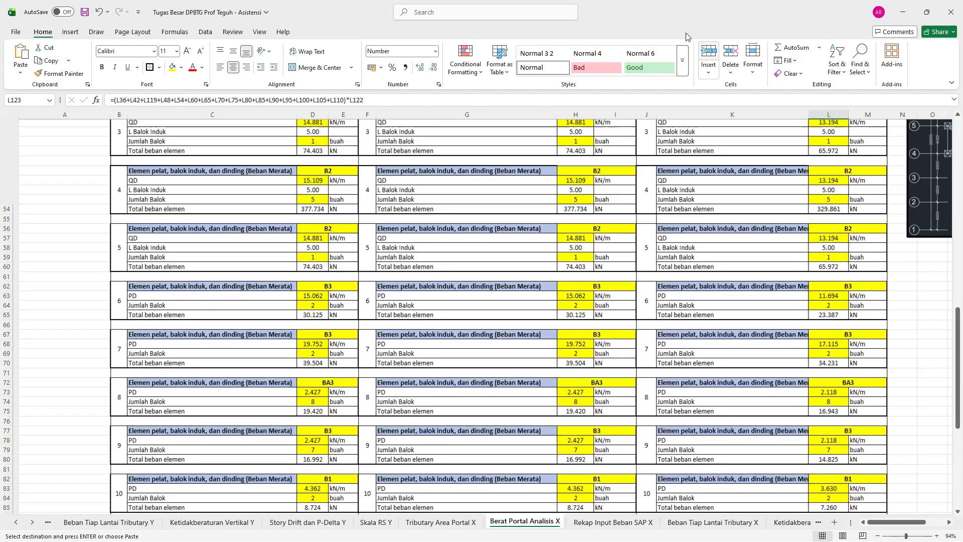
pyautogui.scroll(-2, 680, 67)
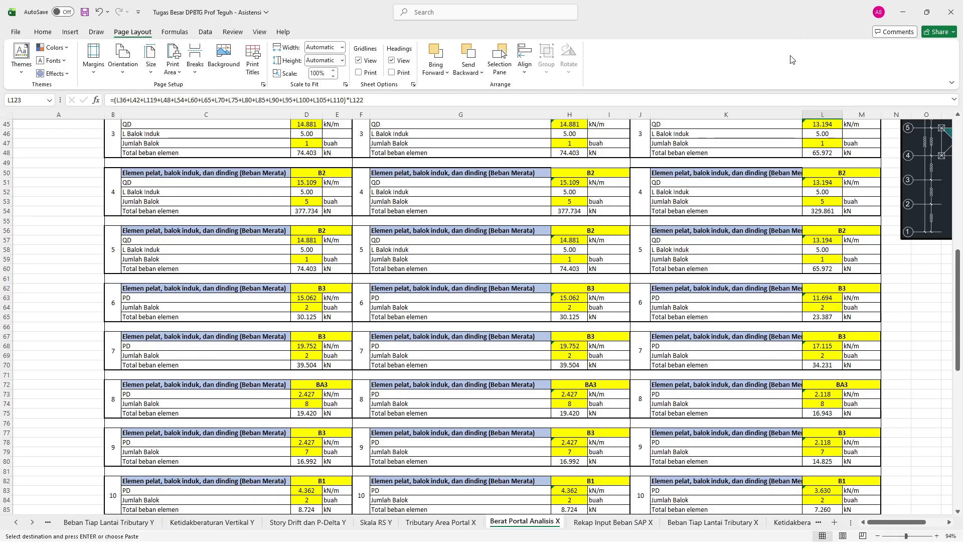
pyautogui.click(759, 173)
pyautogui.keyDown('ctrl'); pyautogui.scroll(-2, 755, 175); pyautogui.keyUp('ctrl')
pyautogui.scroll(-4, 727, 230)
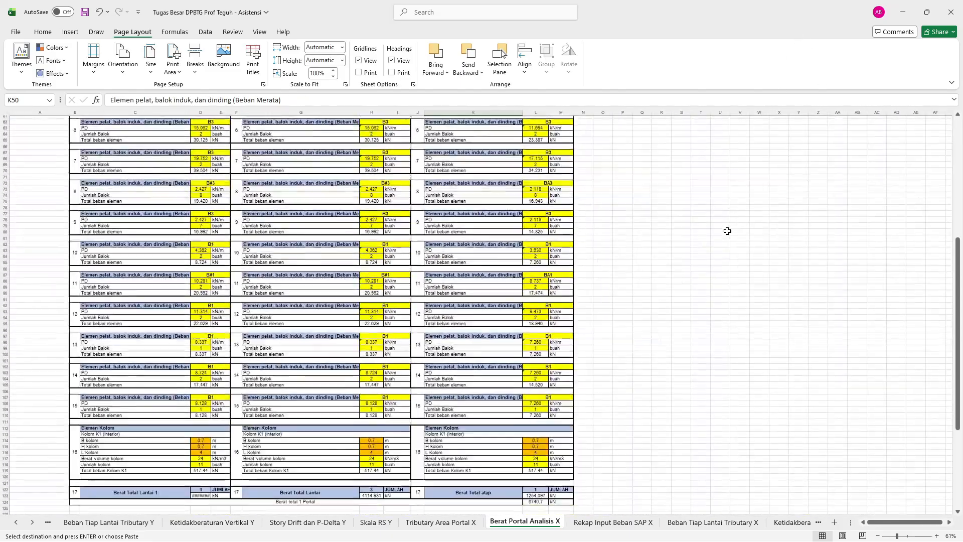
pyautogui.scroll(17, 728, 221)
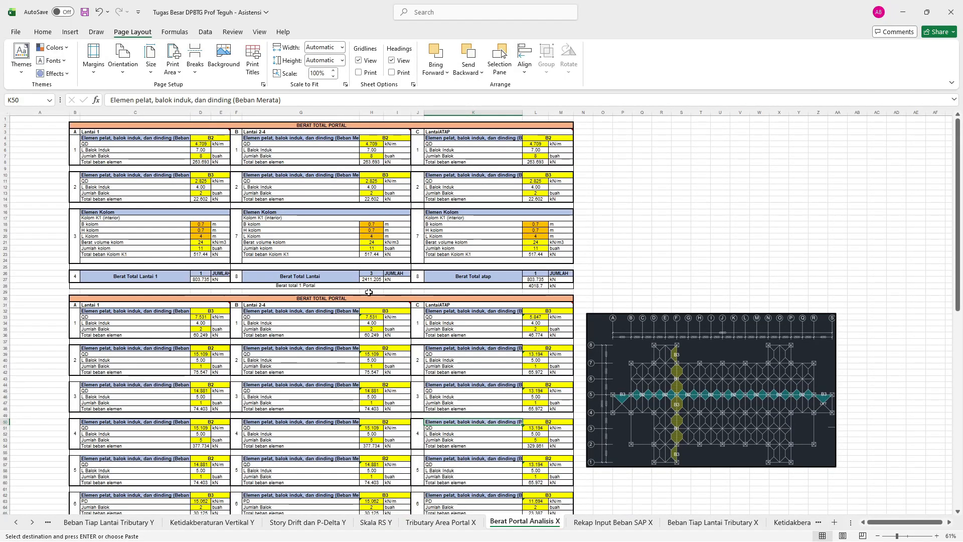
pyautogui.hotkey('alt', 'Tab')
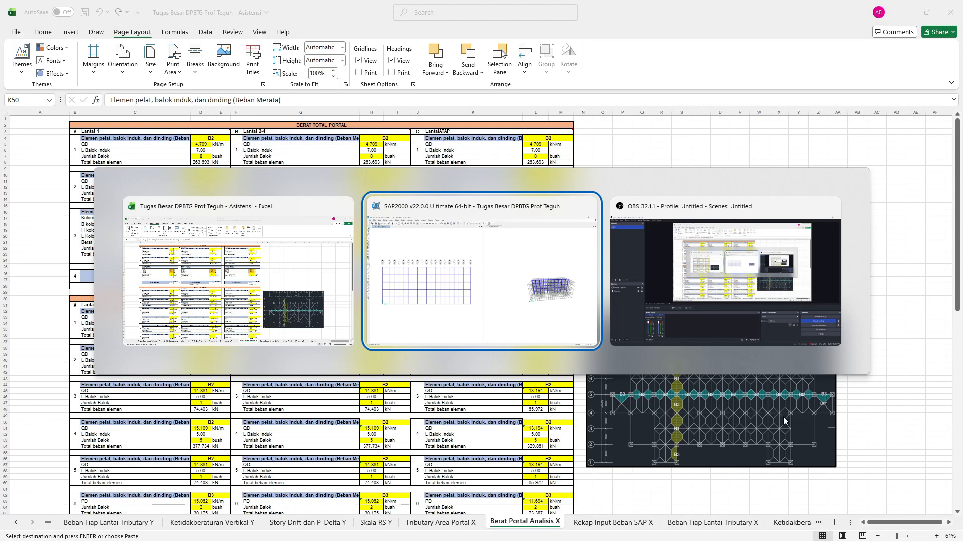
pyautogui.press('Escape')
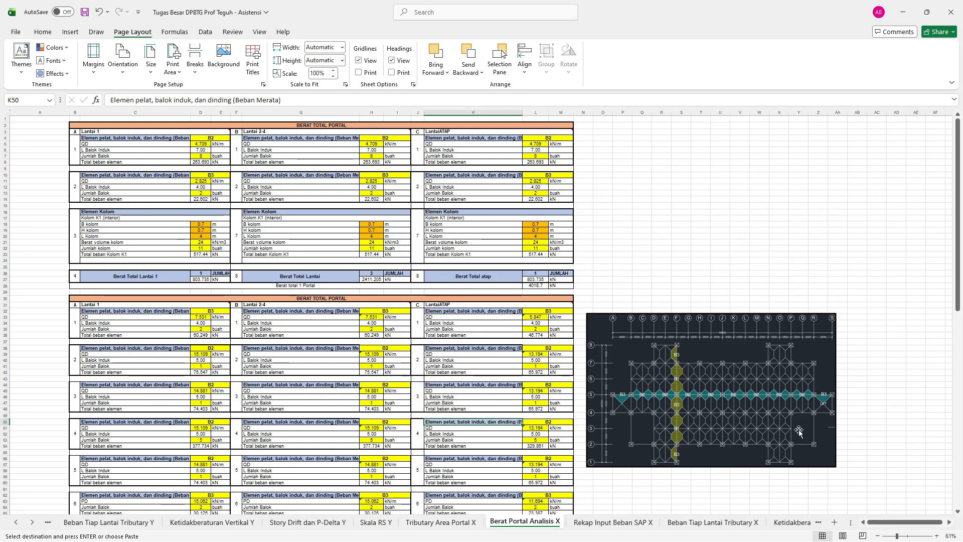
# Examine the load table on Rekap Input Beban SAP X, checking the B1 (J) column and the B3 (Lift) cells C4, C6 and C11.
pyautogui.click(613, 523)
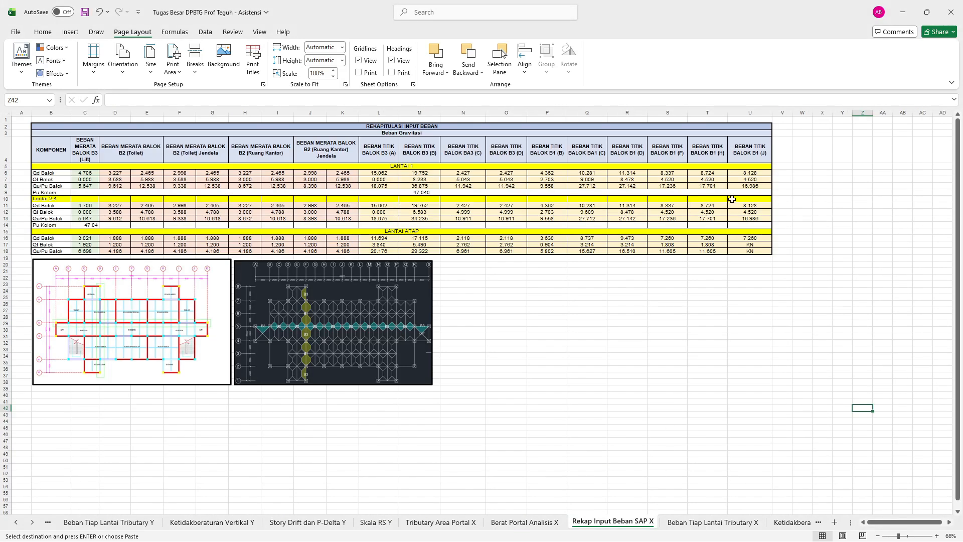
pyautogui.click(750, 113)
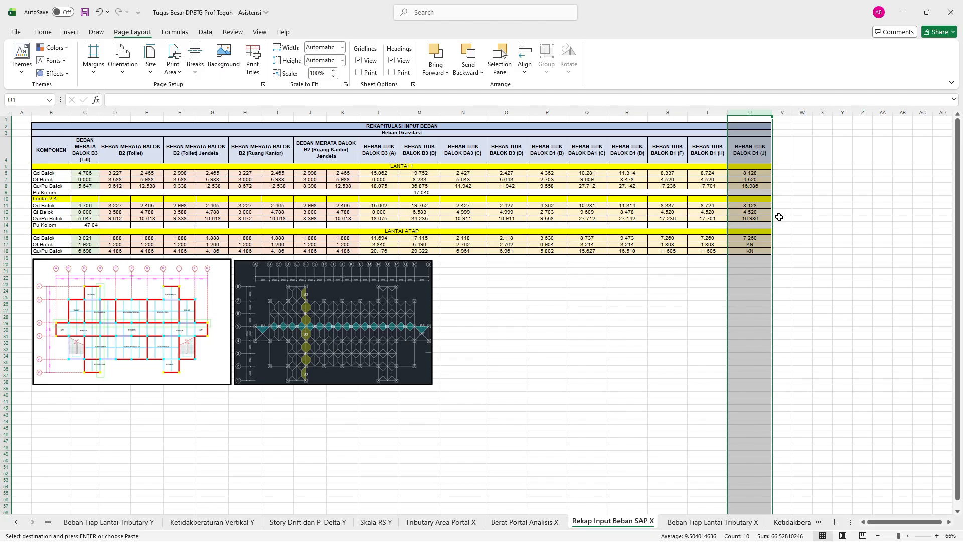
pyautogui.hotkey('alt', 'Tab')
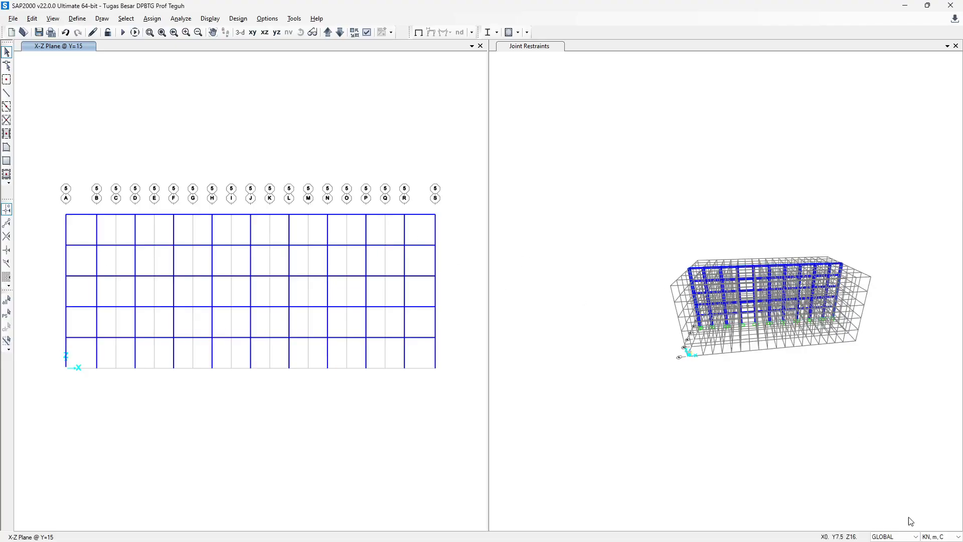
pyautogui.hotkey('alt', 'Tab')
pyautogui.click(122, 158)
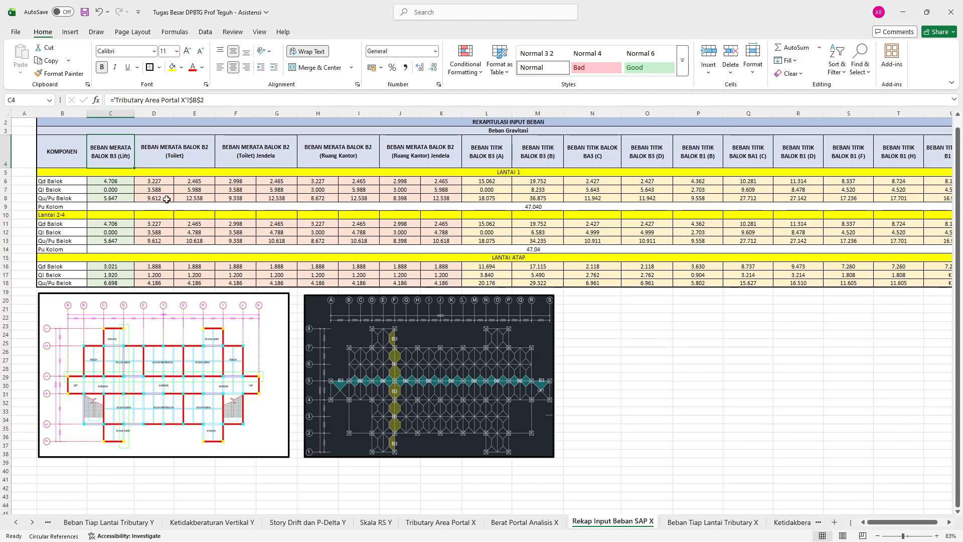
pyautogui.click(125, 182)
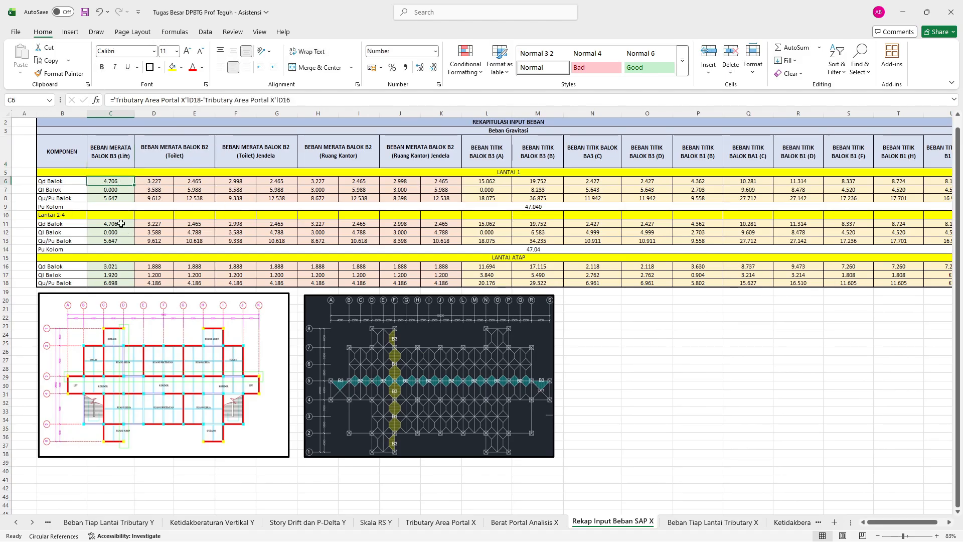
pyautogui.click(121, 224)
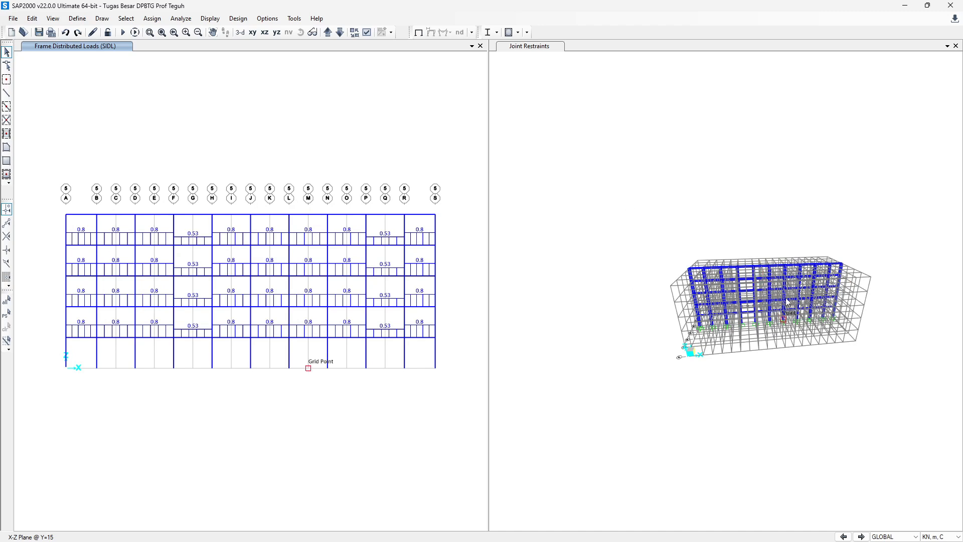
# Select the whole X-Z frame at Y=15 and delete its existing SIDL frame distributed loads.
pyautogui.moveTo(49, 162); pyautogui.dragTo(463, 422)
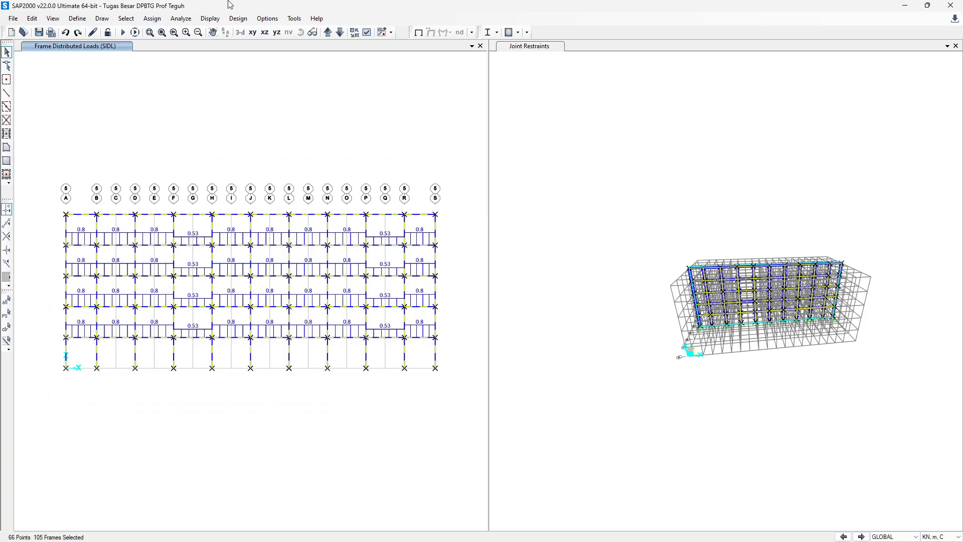
pyautogui.click(146, 19)
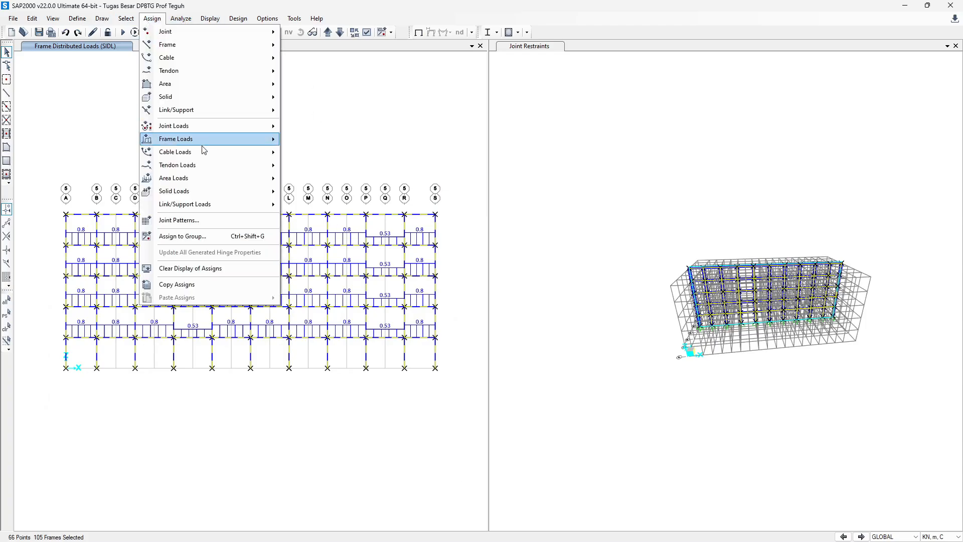
pyautogui.moveTo(202, 142)
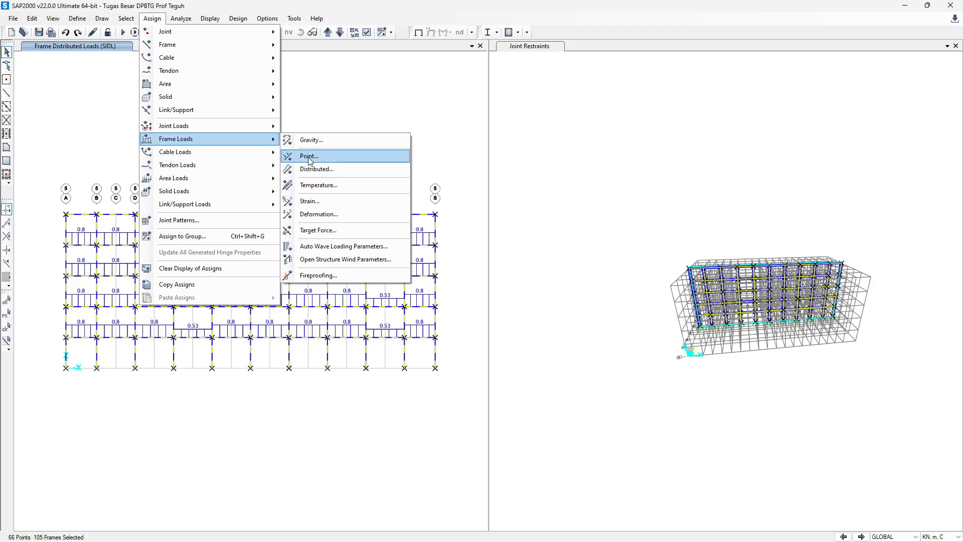
pyautogui.click(324, 169)
pyautogui.click(556, 224)
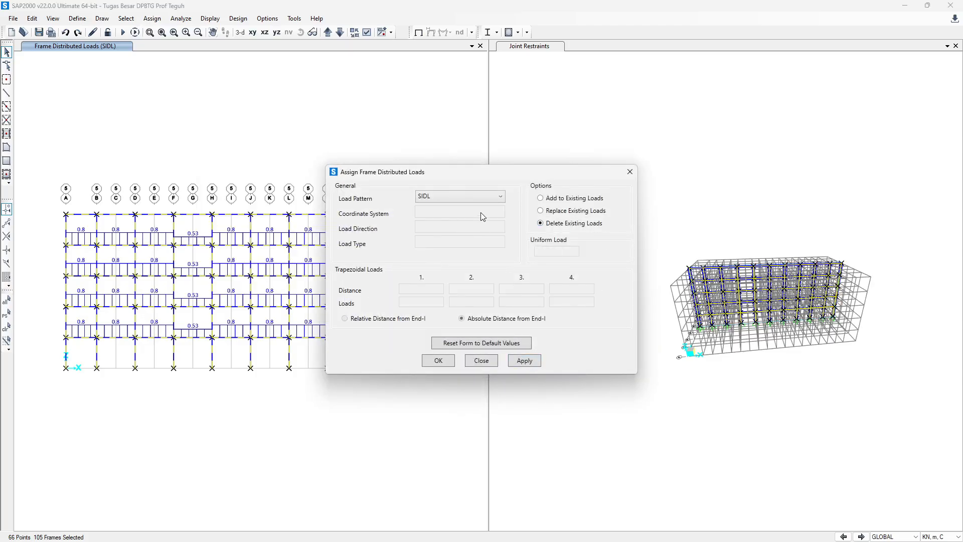
pyautogui.click(532, 363)
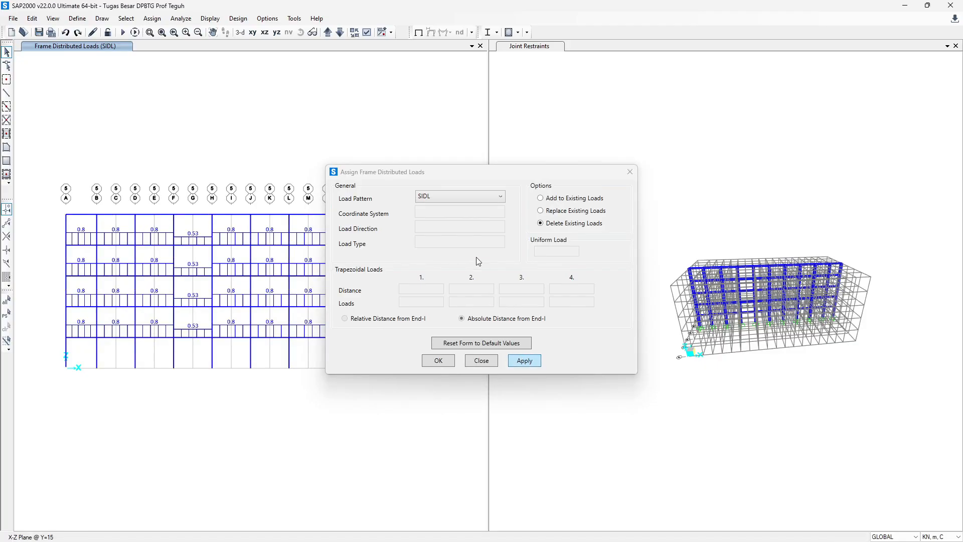
# Restore the previous selection and delete the existing distributed loads for the LIVE load pattern.
pyautogui.click(6, 313)
pyautogui.click(597, 188)
pyautogui.click(580, 240)
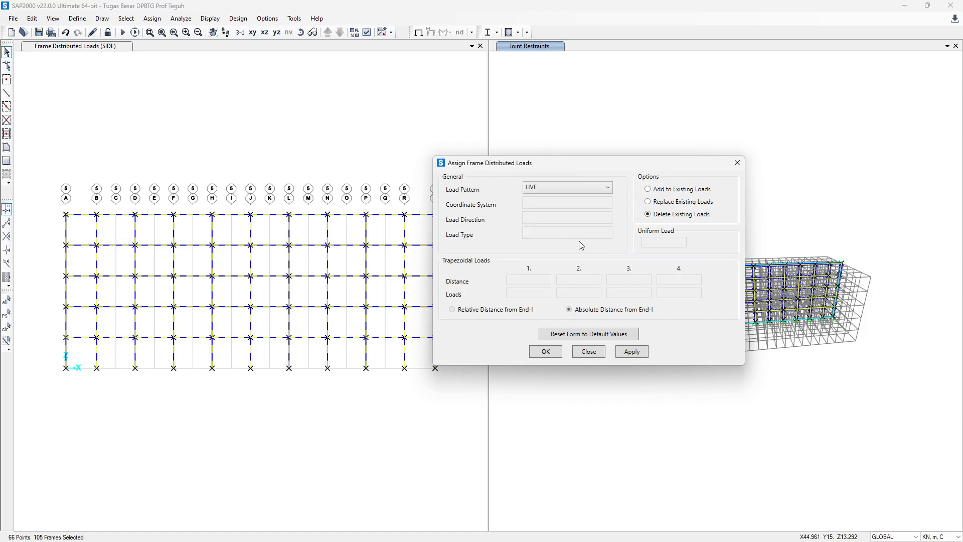
pyautogui.click(621, 351)
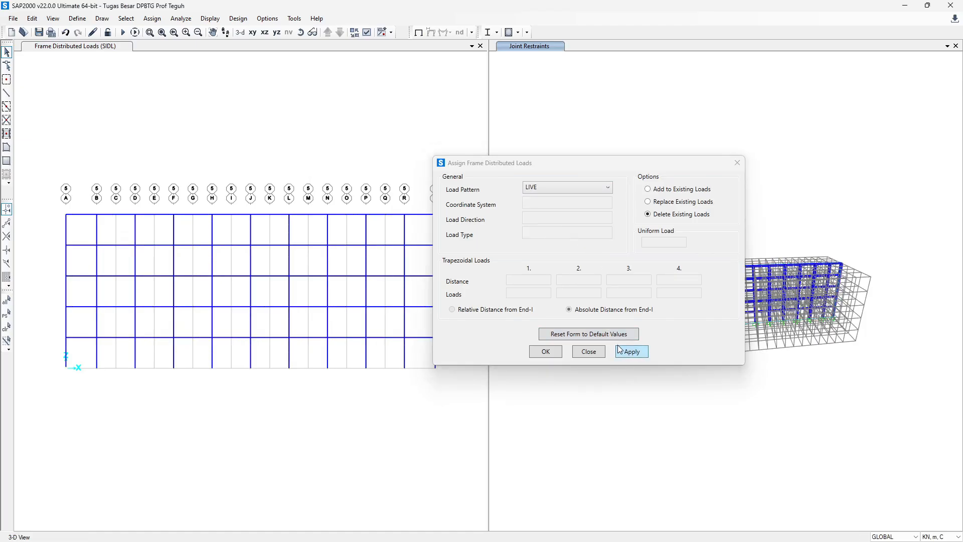
# Restore the previous selection of the whole frame and delete its existing distributed loads for the DEAD load pattern.
pyautogui.click(7, 315)
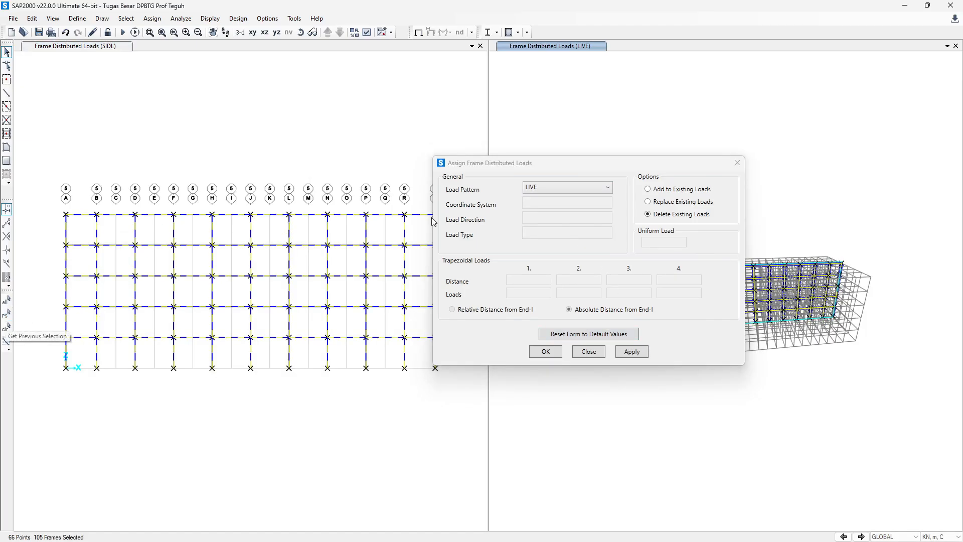
pyautogui.click(534, 188)
pyautogui.click(537, 200)
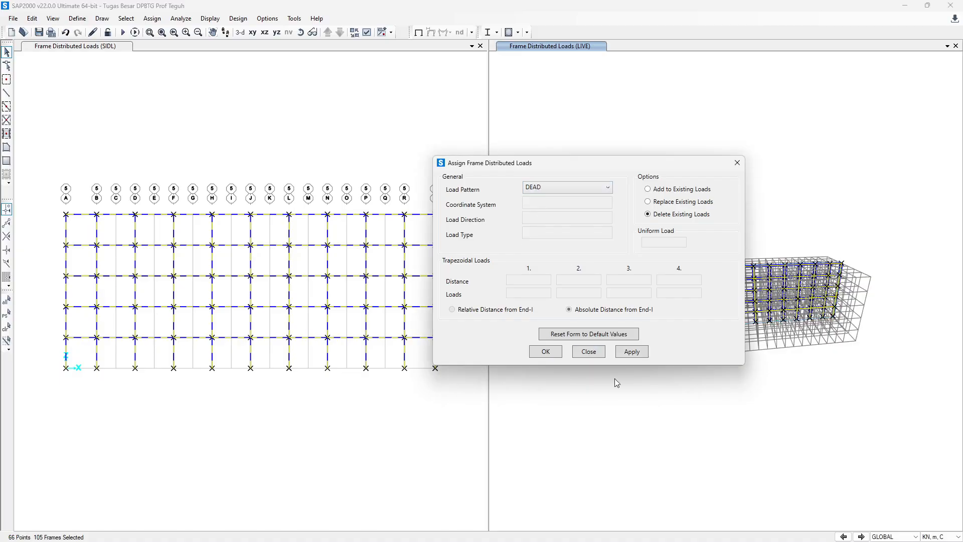
pyautogui.click(629, 353)
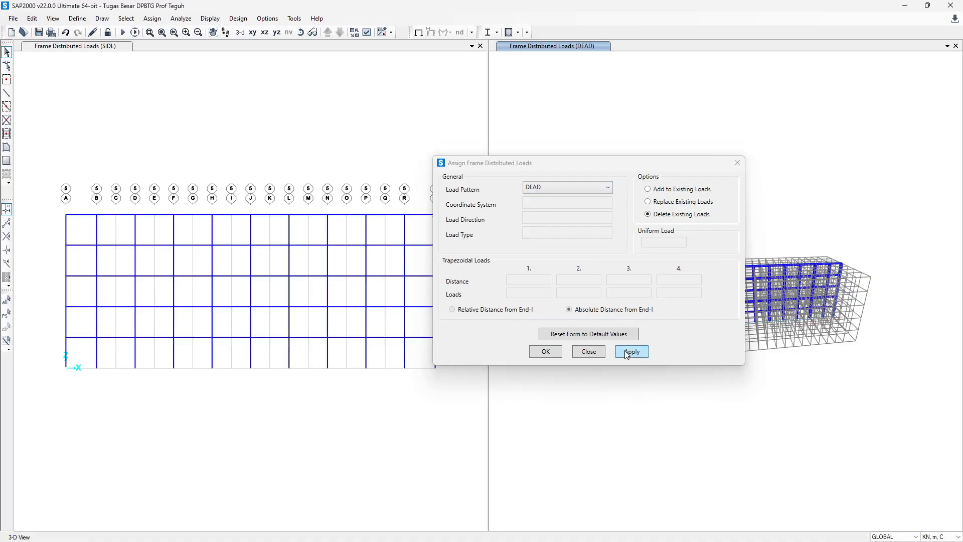
pyautogui.click(737, 164)
# Select the end-bay beams between grids A-B and R-S on the four floor levels below the roof.
pyautogui.moveTo(47, 237); pyautogui.dragTo(123, 258)
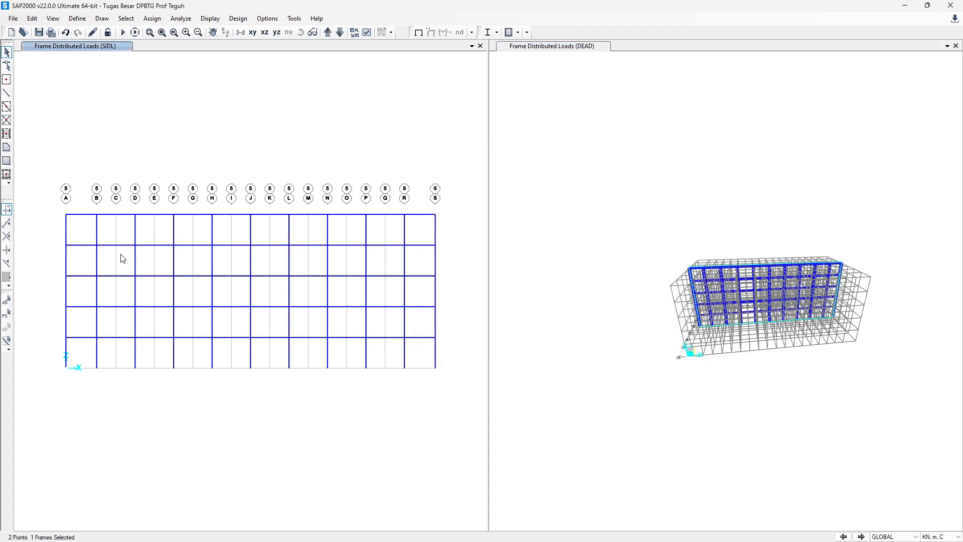
pyautogui.moveTo(43, 264); pyautogui.dragTo(108, 291)
pyautogui.moveTo(48, 297); pyautogui.dragTo(106, 324)
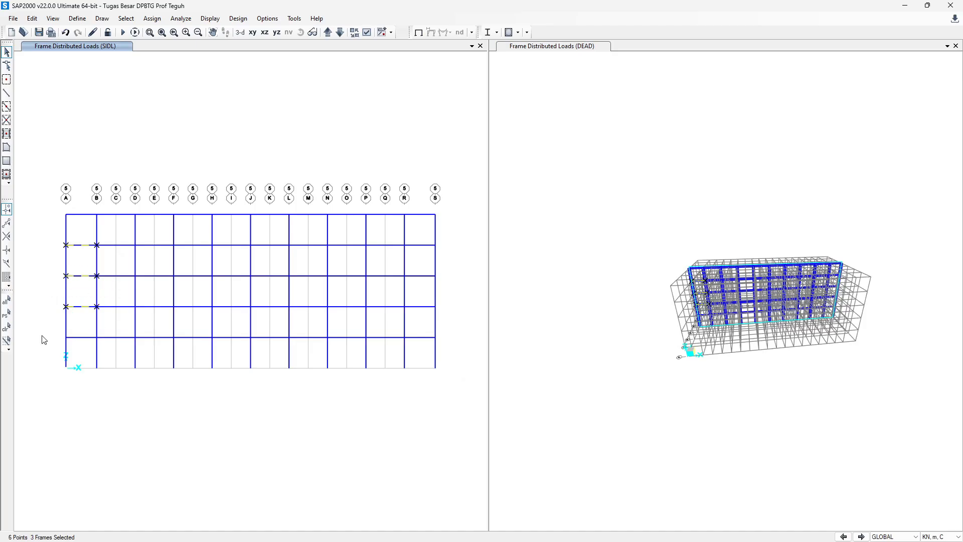
pyautogui.moveTo(42, 334); pyautogui.dragTo(104, 353)
pyautogui.moveTo(400, 238); pyautogui.dragTo(467, 253)
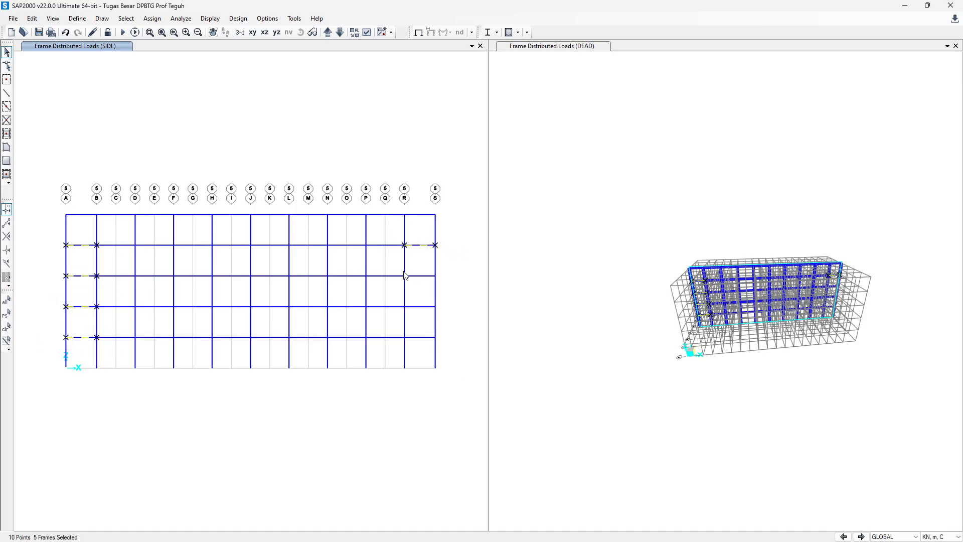
pyautogui.moveTo(384, 271); pyautogui.dragTo(452, 294)
pyautogui.moveTo(443, 329); pyautogui.dragTo(460, 357)
# Add a triangular SIDL gravity load to the selected beams: 0 at 0 m, 4.706 kN/m at 2 m and 0 at 4 m.
pyautogui.click(152, 19)
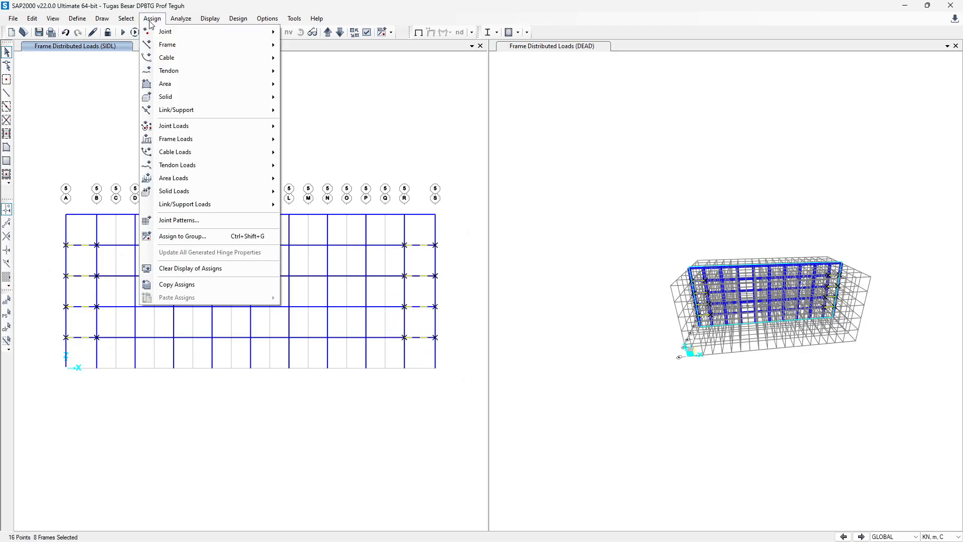
pyautogui.moveTo(198, 142)
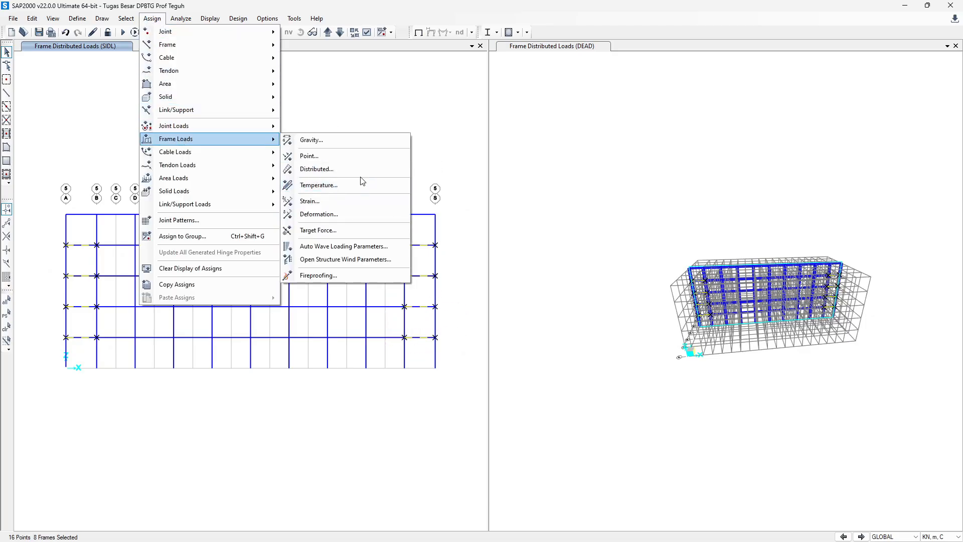
pyautogui.click(321, 169)
pyautogui.click(485, 197)
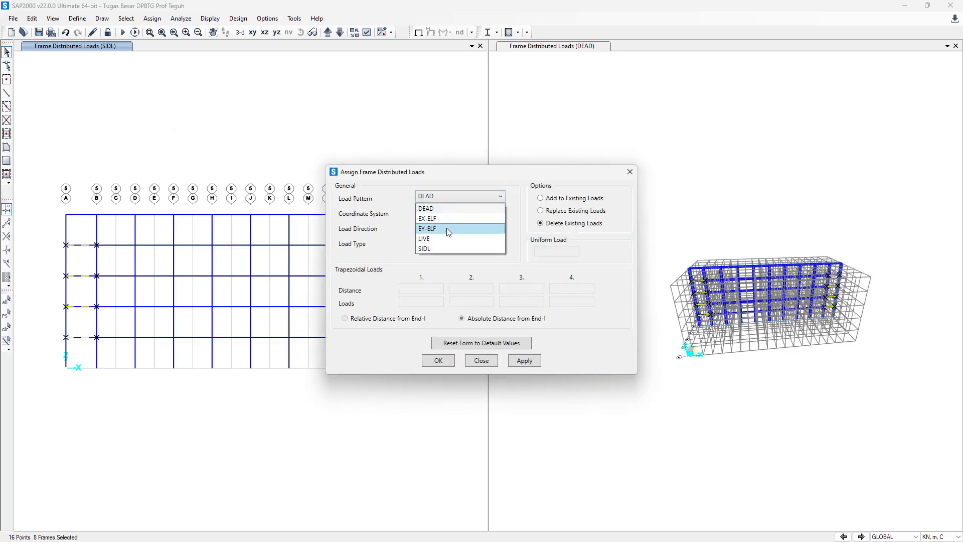
pyautogui.click(429, 249)
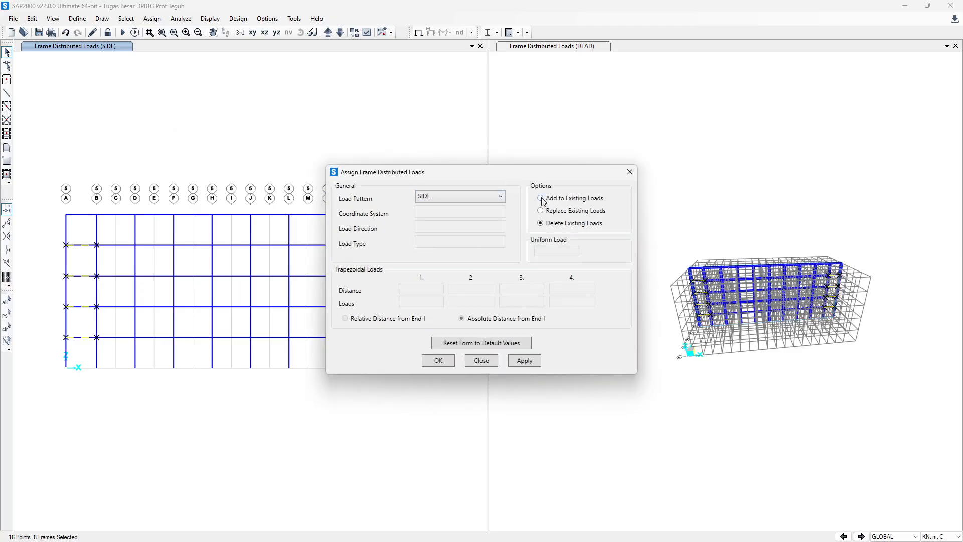
pyautogui.click(542, 199)
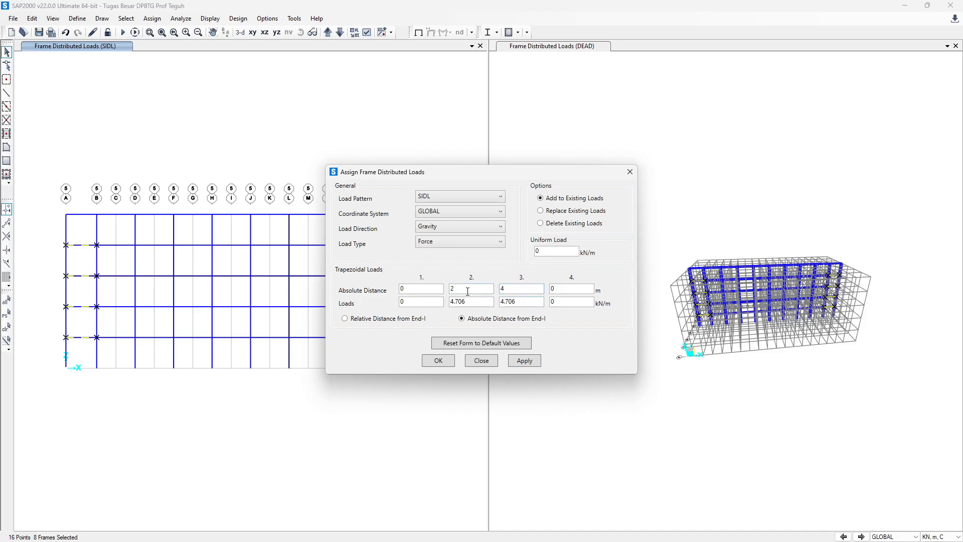
pyautogui.doubleClick(526, 304)
pyautogui.write('0')
pyautogui.click(420, 300)
pyautogui.hotkey('alt', 'Tab')
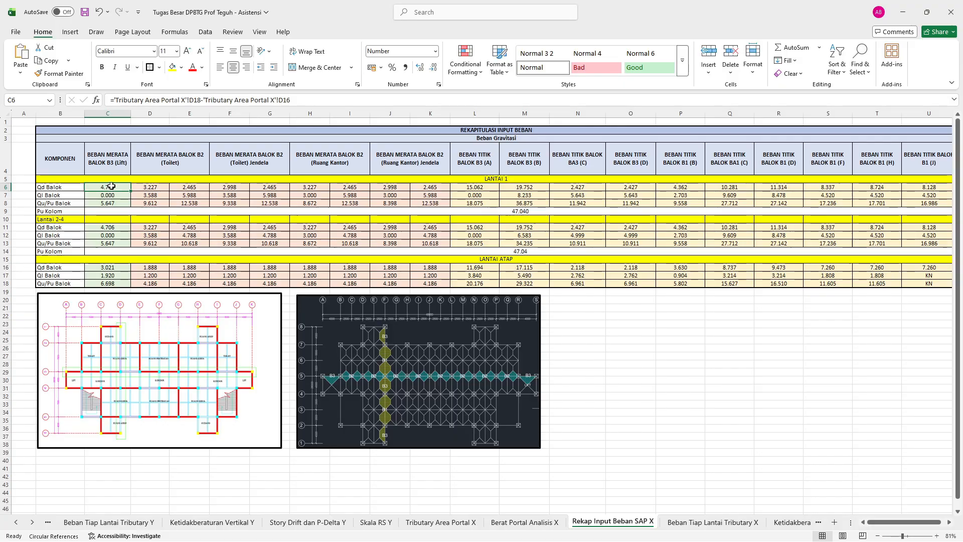
pyautogui.hotkey('alt', 'Tab')
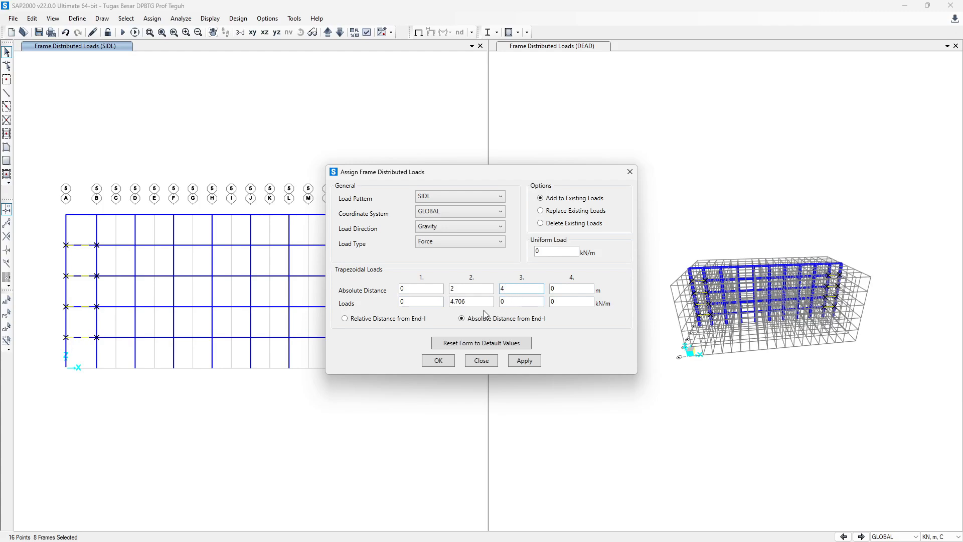
pyautogui.moveTo(479, 172); pyautogui.dragTo(638, 153)
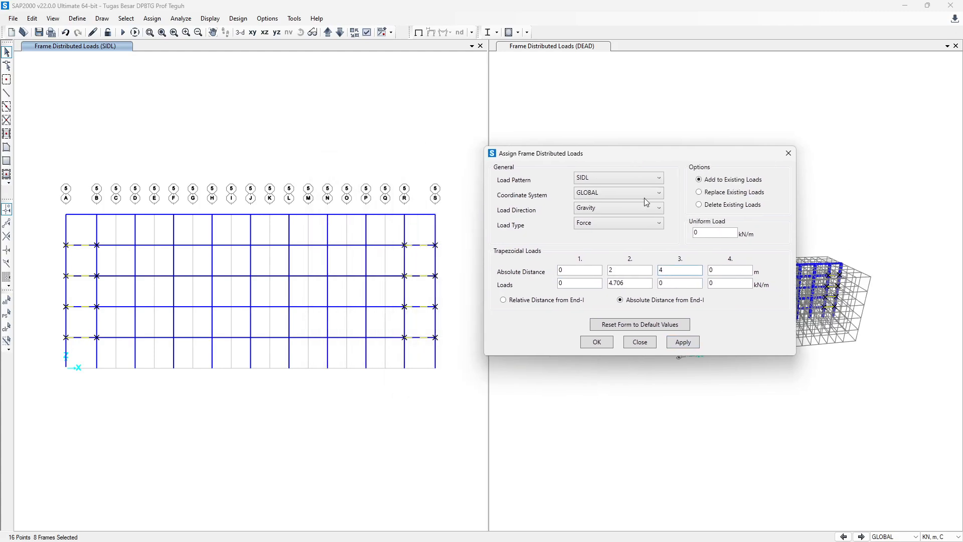
pyautogui.click(682, 342)
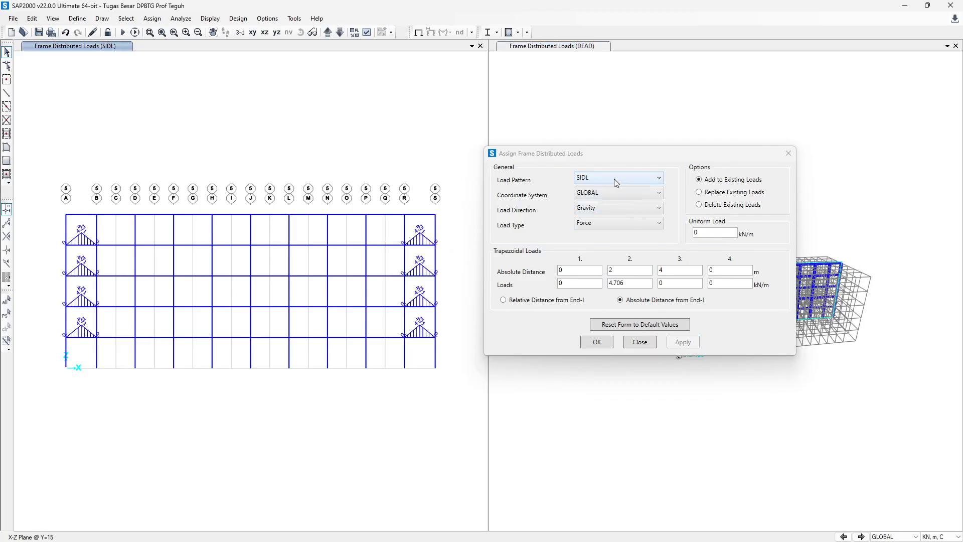
# Reselect the same end-bay floor beams and add the LIVE distributed load with 0 kN/m at 2 m, per the Excel recap.
pyautogui.click(7, 315)
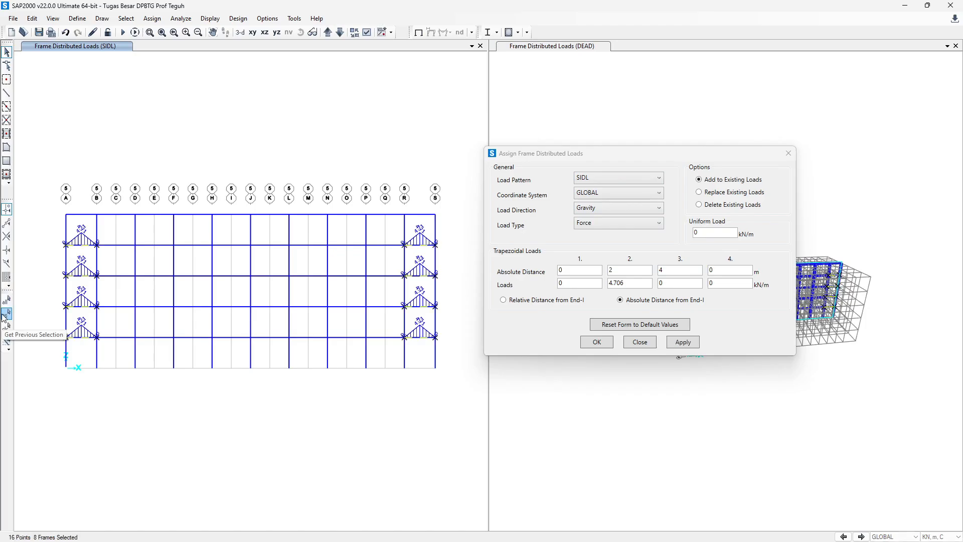
pyautogui.click(603, 178)
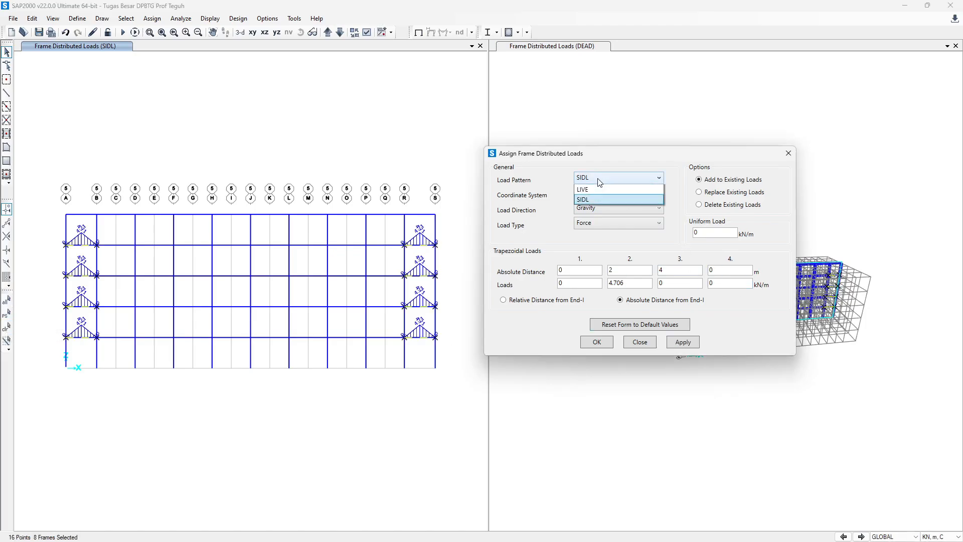
pyautogui.click(595, 218)
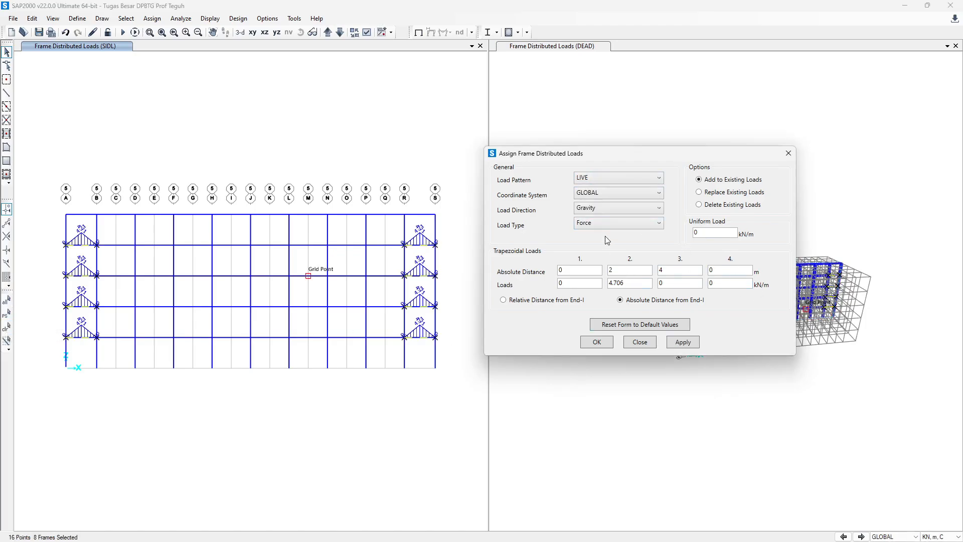
pyautogui.hotkey('alt', 'Tab')
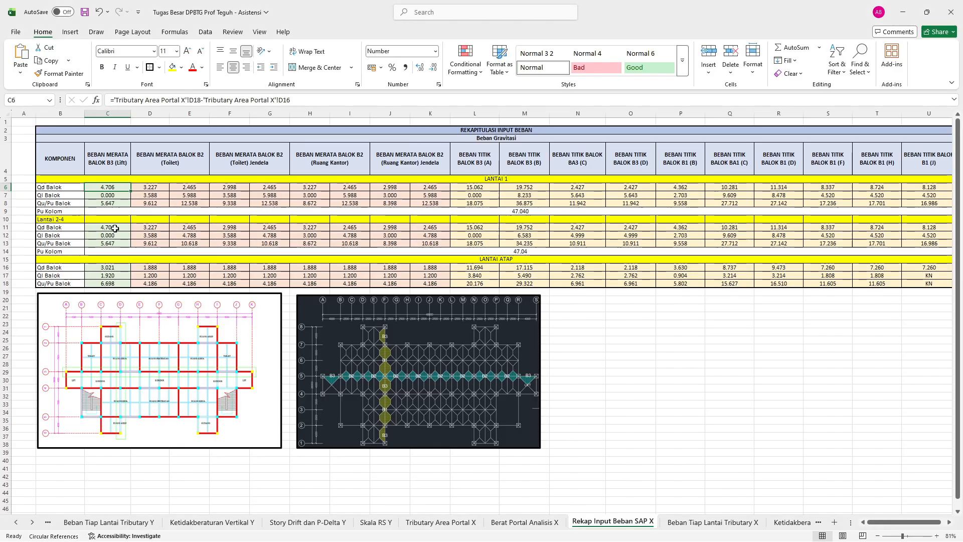
pyautogui.hotkey('alt', 'Tab')
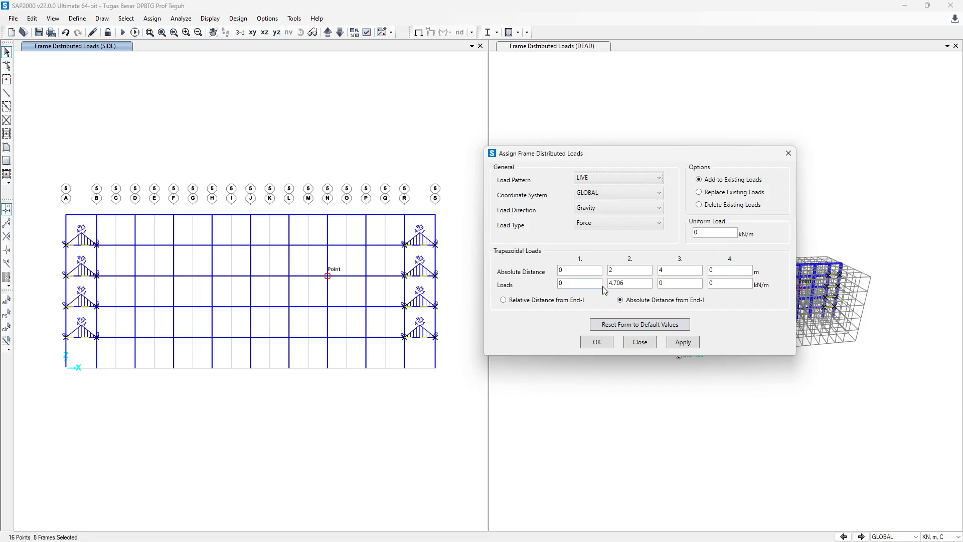
pyautogui.doubleClick(630, 283)
pyautogui.write('0')
pyautogui.click(683, 342)
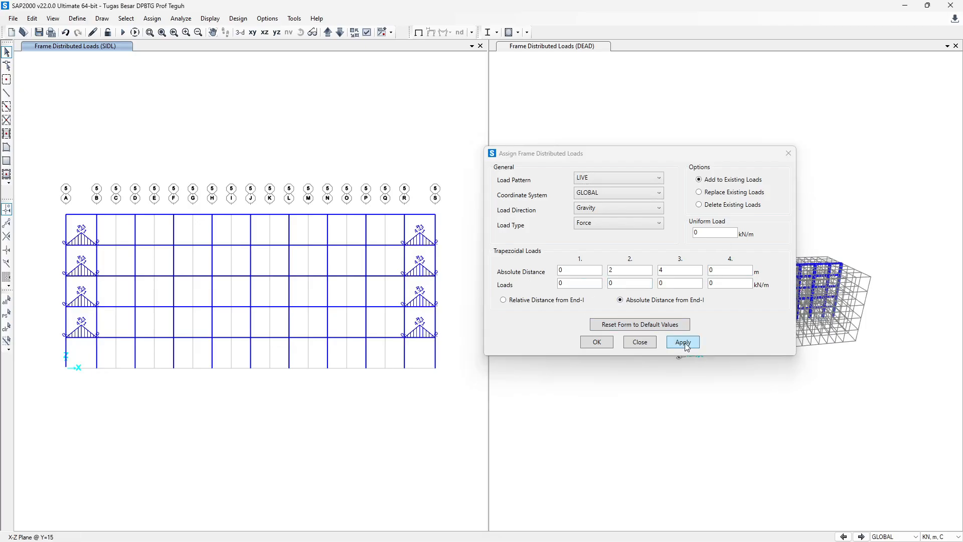
pyautogui.click(686, 345)
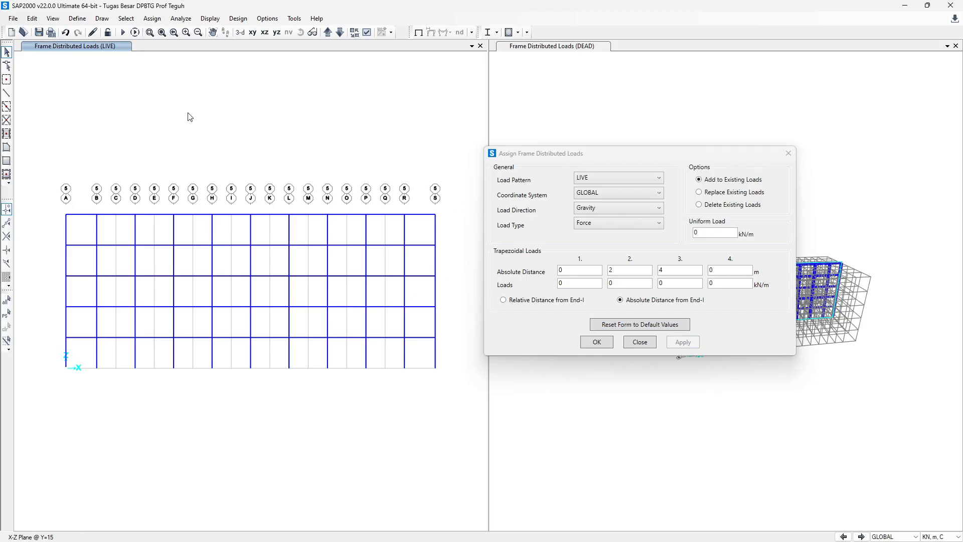
# Select the roof beams in bays A-B and R-S and add a triangular LIVE load of 1.92 kN/m at 2 m.
pyautogui.click(95, 214)
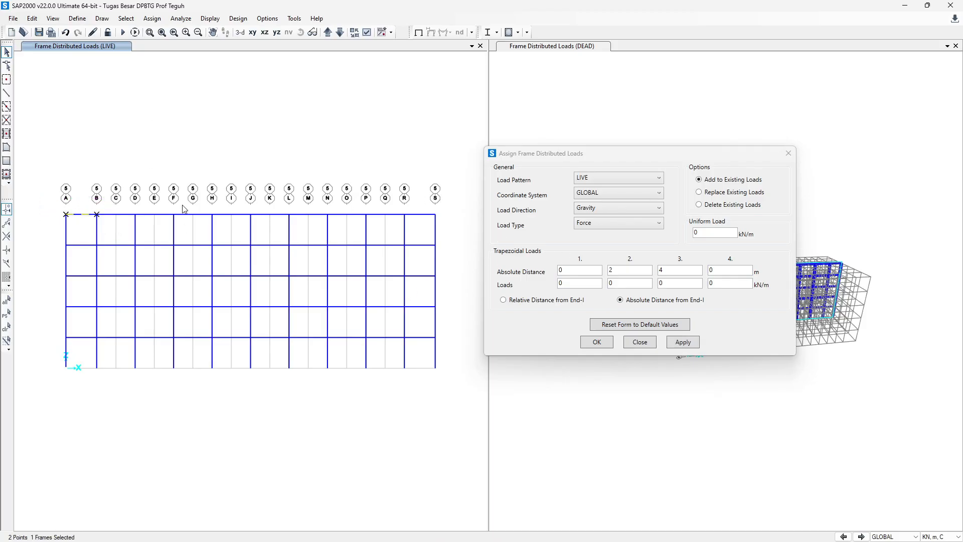
pyautogui.click(419, 213)
pyautogui.hotkey('alt', 'Tab')
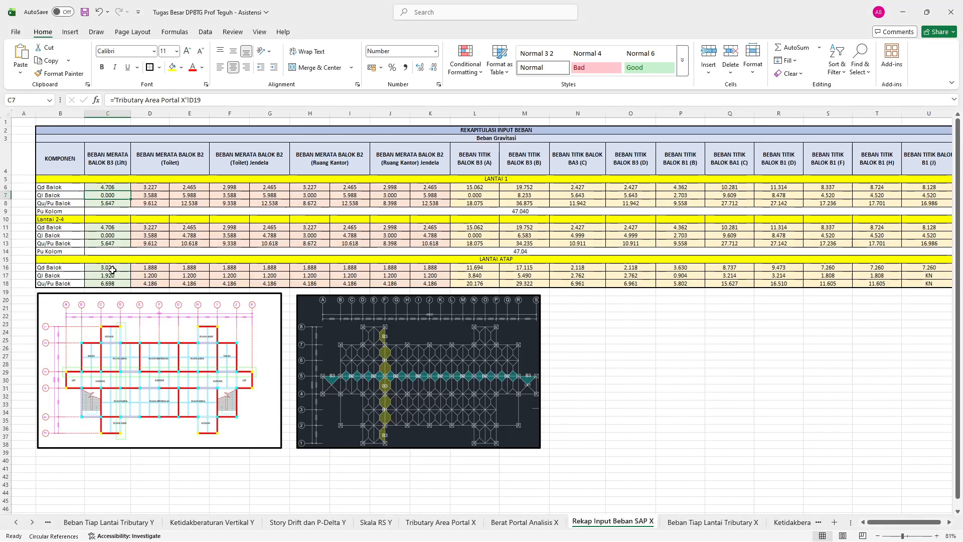
pyautogui.click(111, 275)
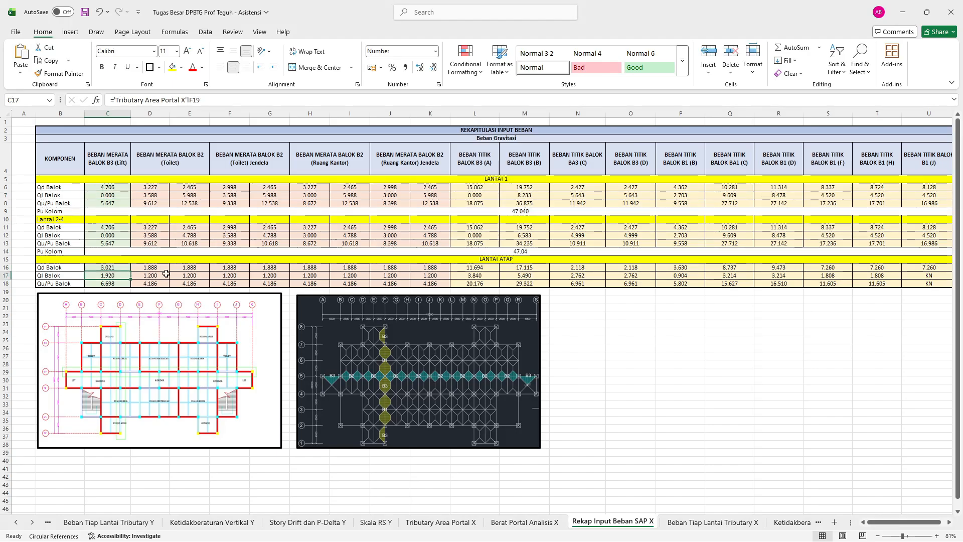
pyautogui.hotkey('alt', 'Tab')
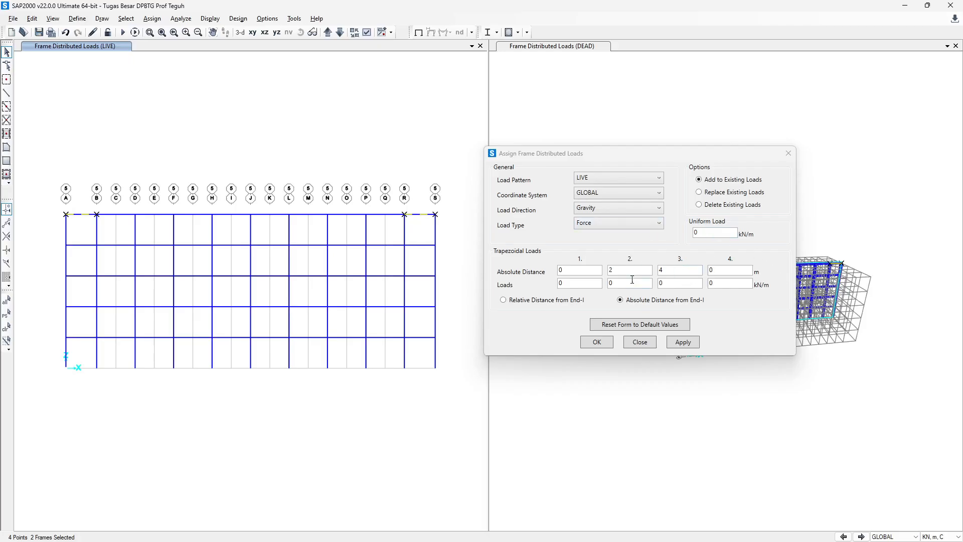
pyautogui.click(631, 282)
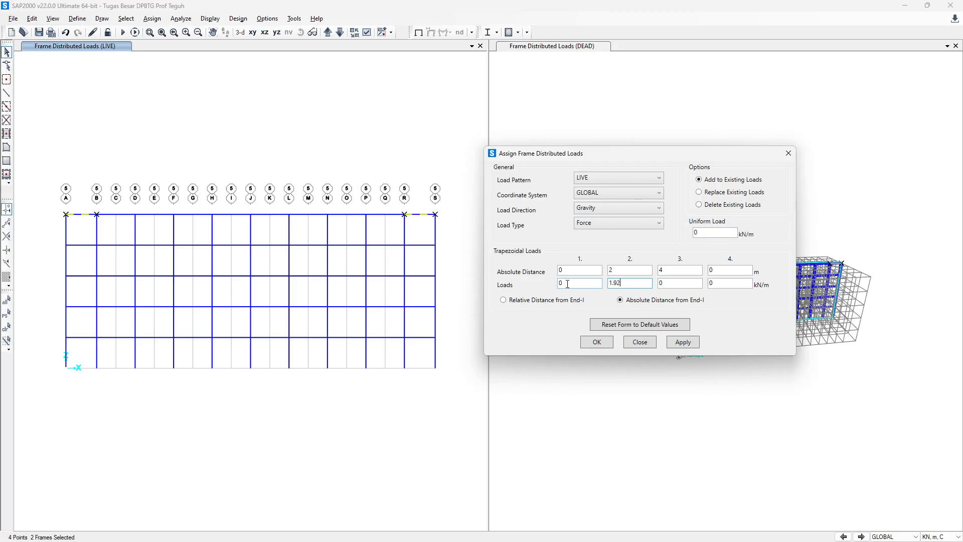
pyautogui.click(683, 342)
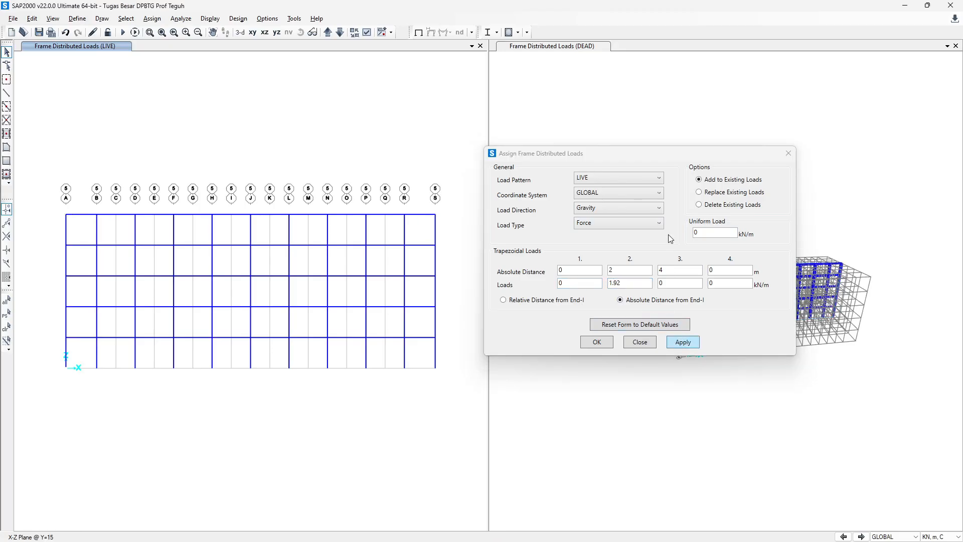
# Reselect the two end-bay roof beams and add a triangular SIDL load of 3.021 kN/m at 2 m.
pyautogui.click(7, 314)
pyautogui.click(627, 178)
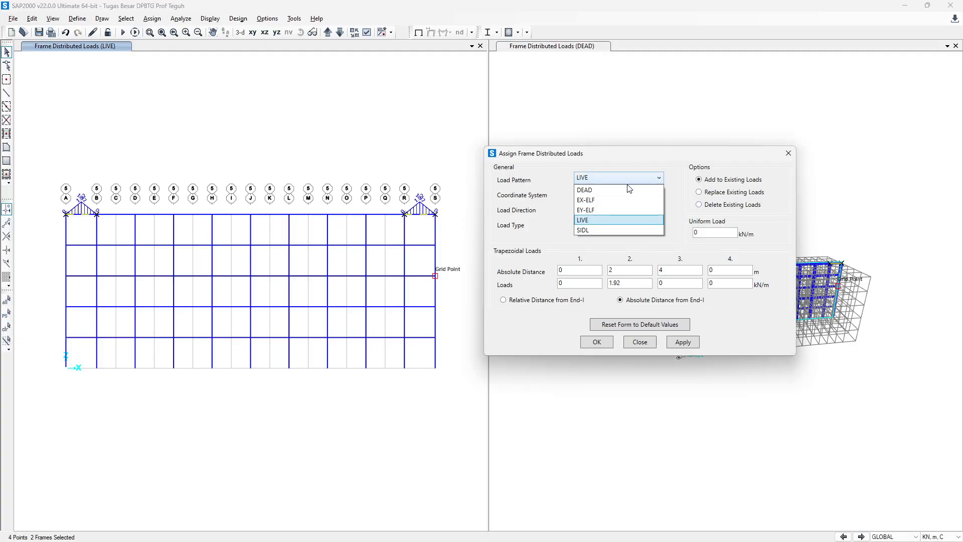
pyautogui.click(605, 231)
pyautogui.hotkey('alt', 'Tab')
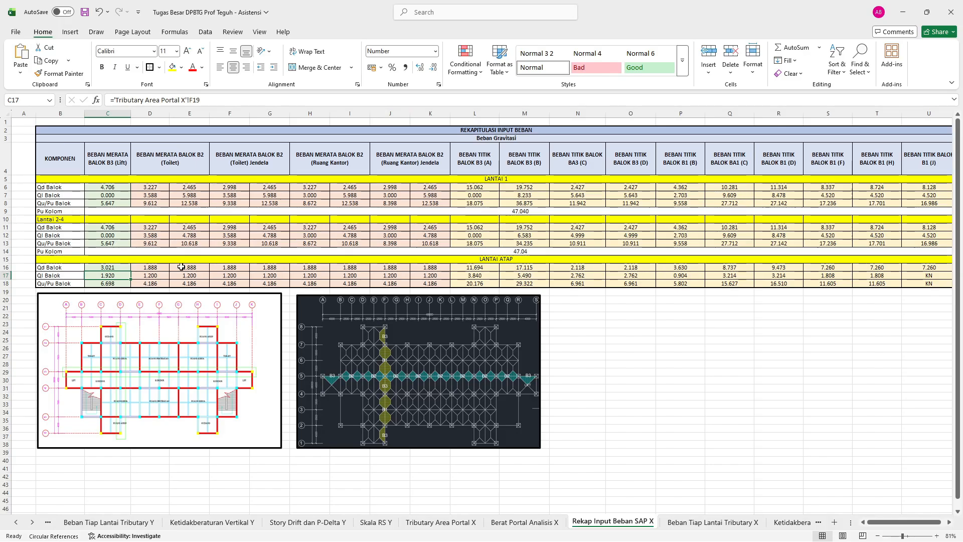
pyautogui.hotkey('alt', 'Tab')
pyautogui.click(626, 283)
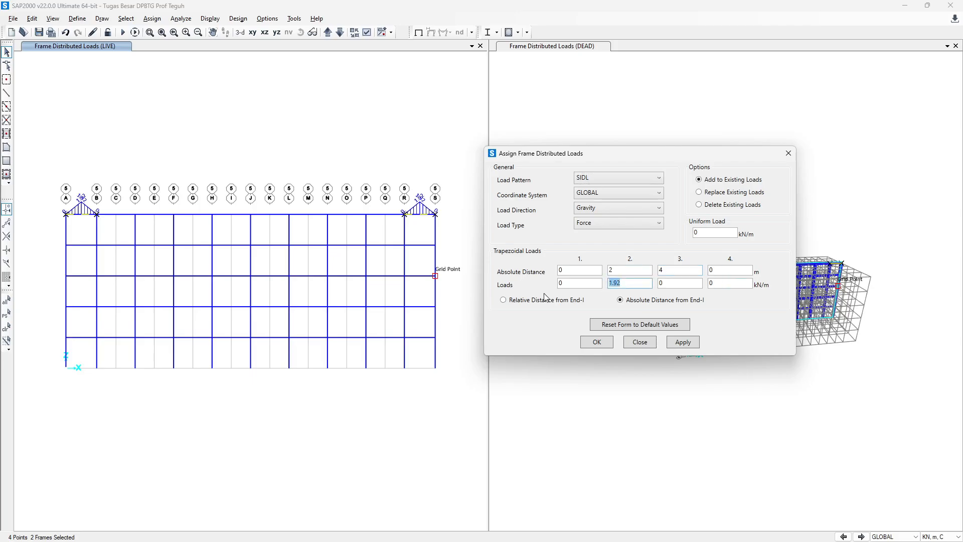
pyautogui.click(697, 343)
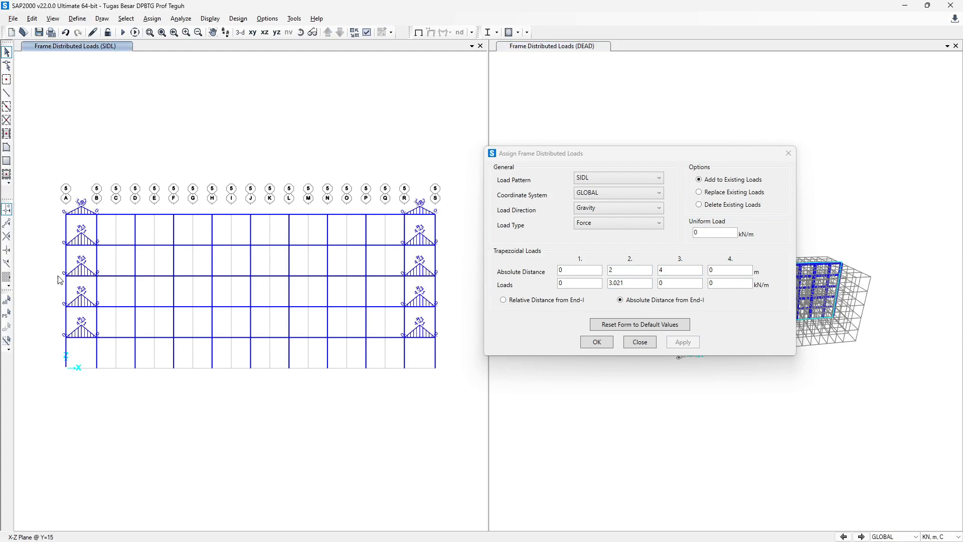
# Switch to the Excel recap and look up the distributed loads for beam B2 (Toilet).
pyautogui.hotkey('alt', 'Tab')
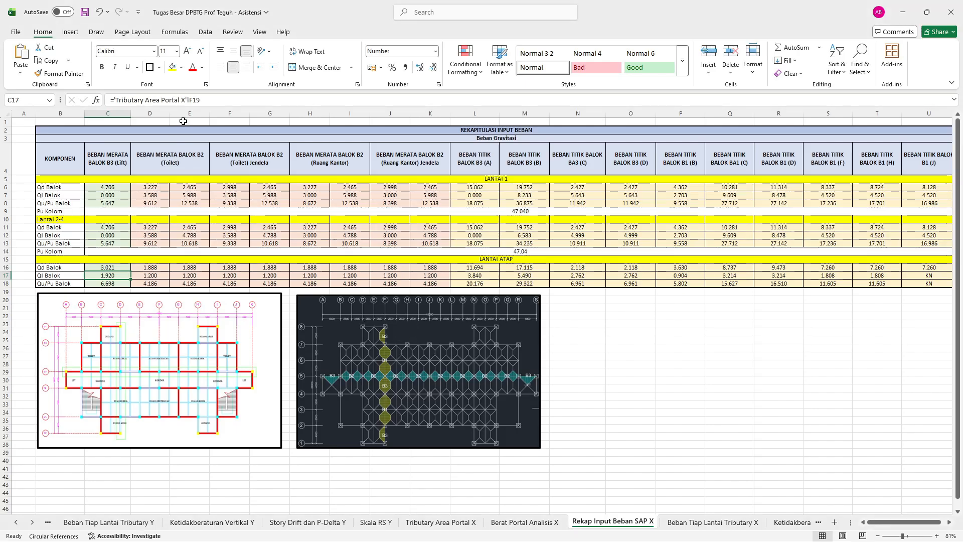
pyautogui.click(184, 99)
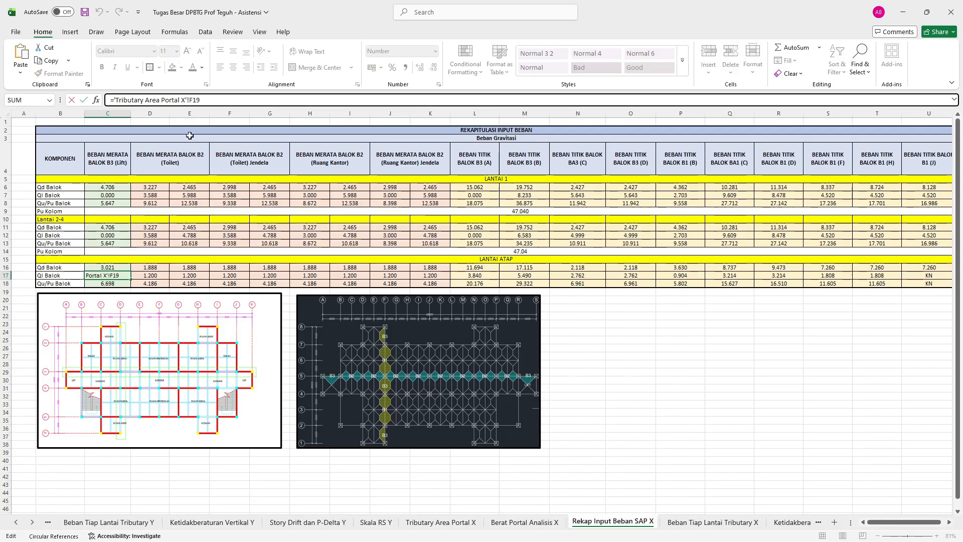
pyautogui.press('Escape')
pyautogui.click(168, 157)
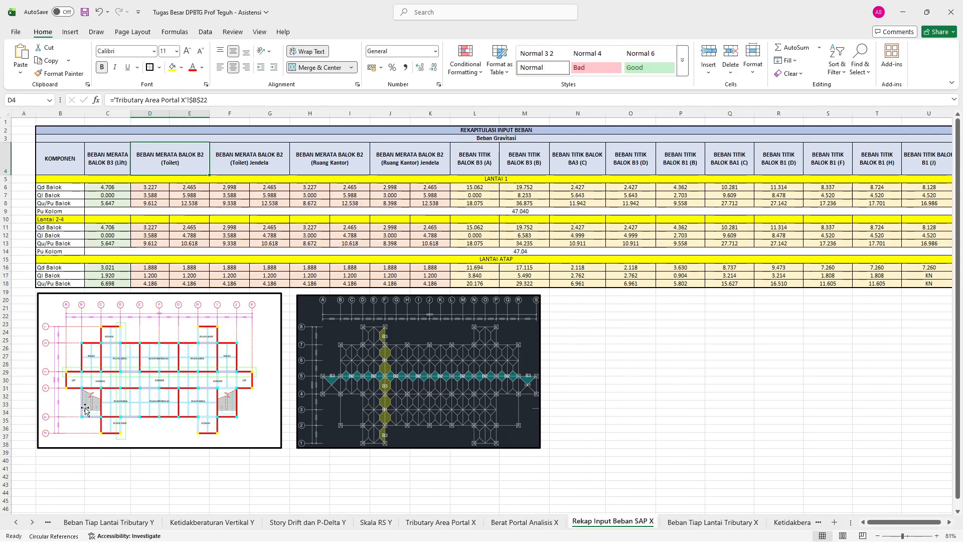
# Enlarge the recap and compare the beam B2 (Toilet) Ql values for Lantai 2-4 against the Lantai 1 rows.
pyautogui.keyDown('ctrl'); pyautogui.scroll(1, 81, 405); pyautogui.keyUp('ctrl')
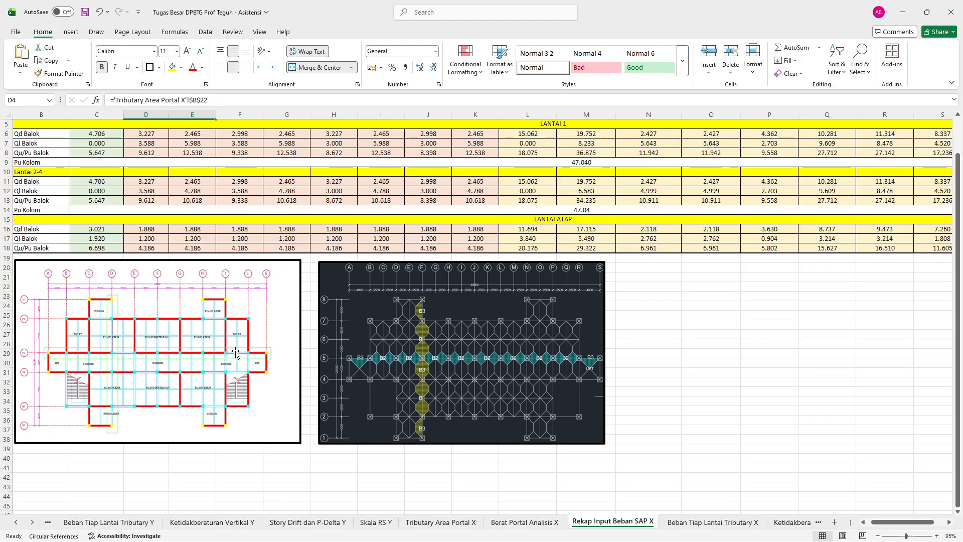
pyautogui.scroll(1, 268, 213)
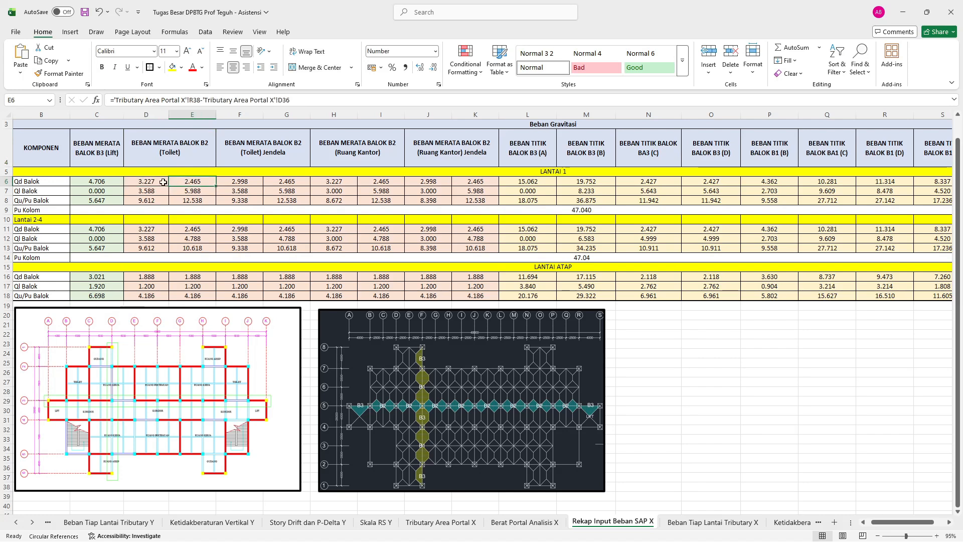
pyautogui.click(182, 181)
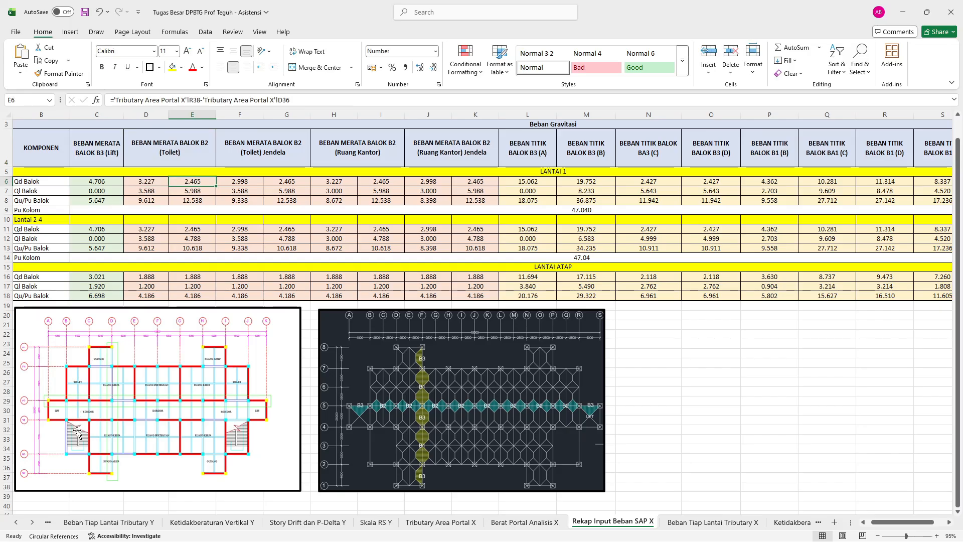
pyautogui.click(183, 238)
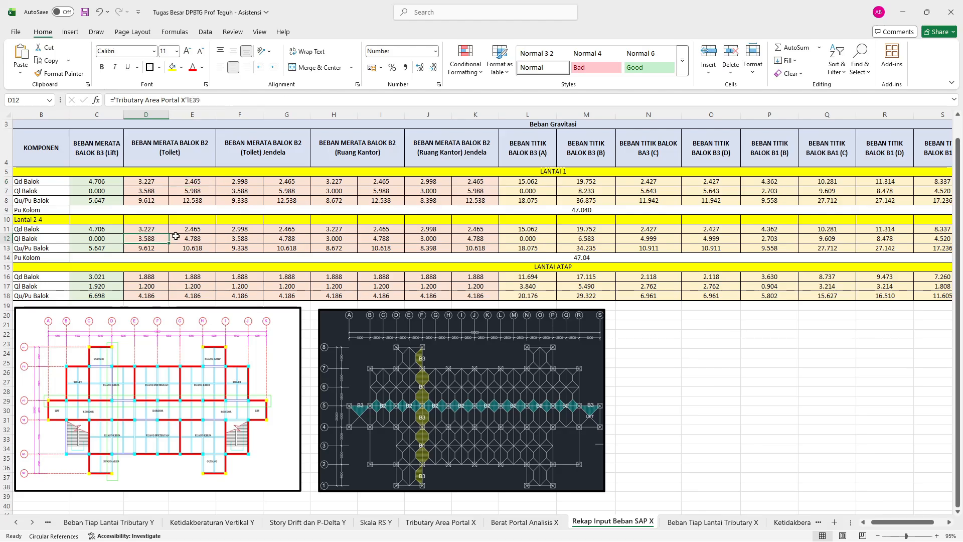
pyautogui.click(152, 238)
pyautogui.click(199, 239)
pyautogui.click(164, 241)
pyautogui.click(179, 236)
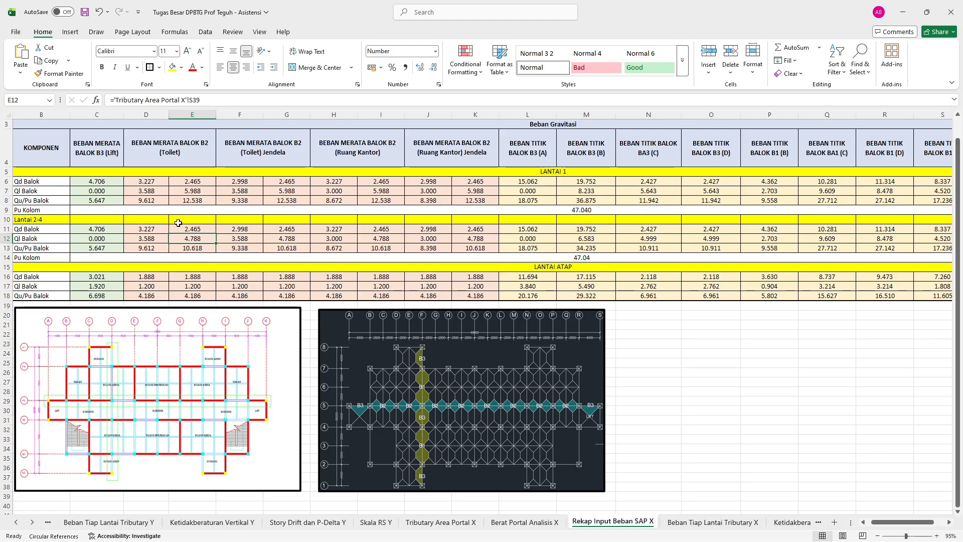
# Compare the beam B2 (Toilet) Qd pairs of Lantai 1 and Lantai 2-4 in the recap.
pyautogui.moveTo(151, 181); pyautogui.dragTo(194, 181)
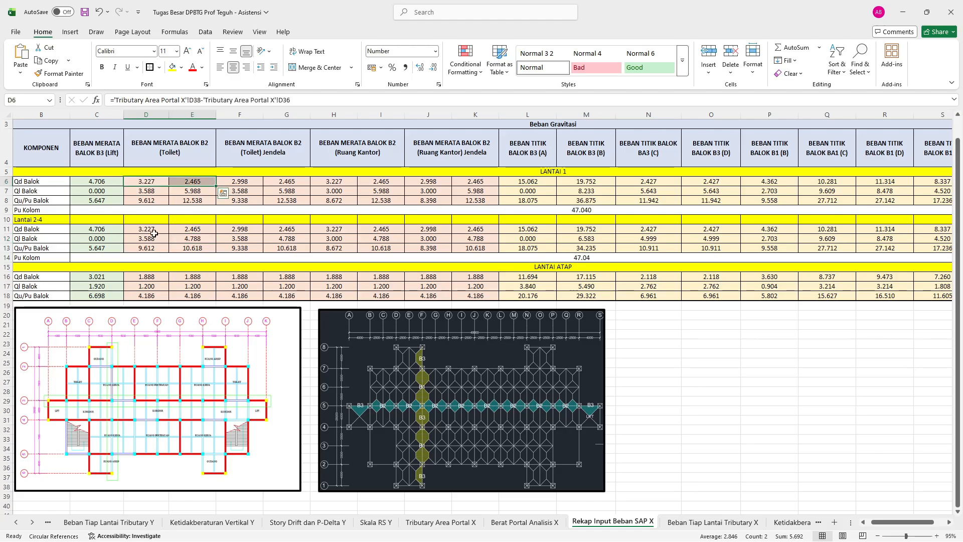
pyautogui.moveTo(153, 228); pyautogui.dragTo(194, 229)
pyautogui.moveTo(151, 181); pyautogui.dragTo(194, 181)
pyautogui.moveTo(151, 229); pyautogui.dragTo(193, 230)
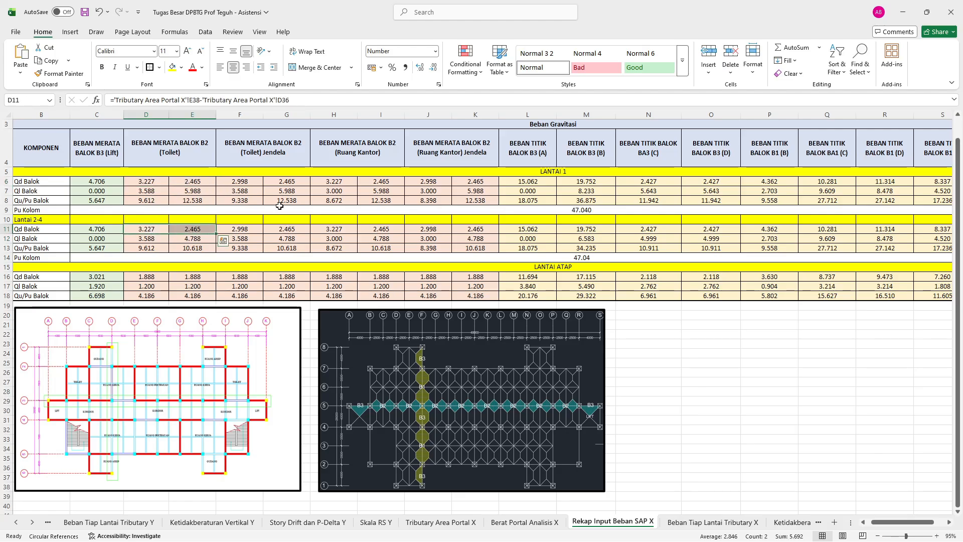
pyautogui.moveTo(150, 181); pyautogui.dragTo(194, 183)
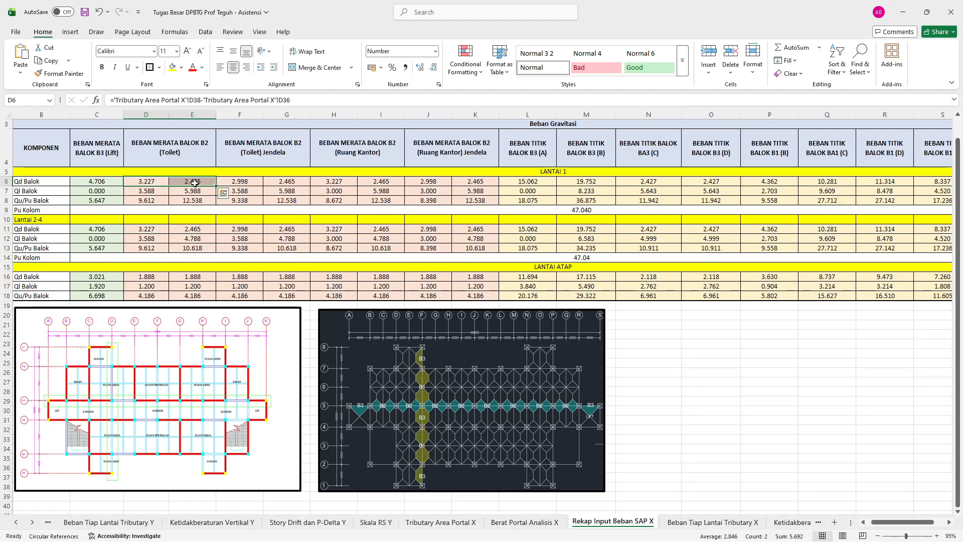
# Arrange the Excel recap and SAP2000 side by side, keeping the Assign Frame Distributed Loads dialog clear of the sheet.
pyautogui.hotkey('alt', 'Tab')
pyautogui.press('Escape')
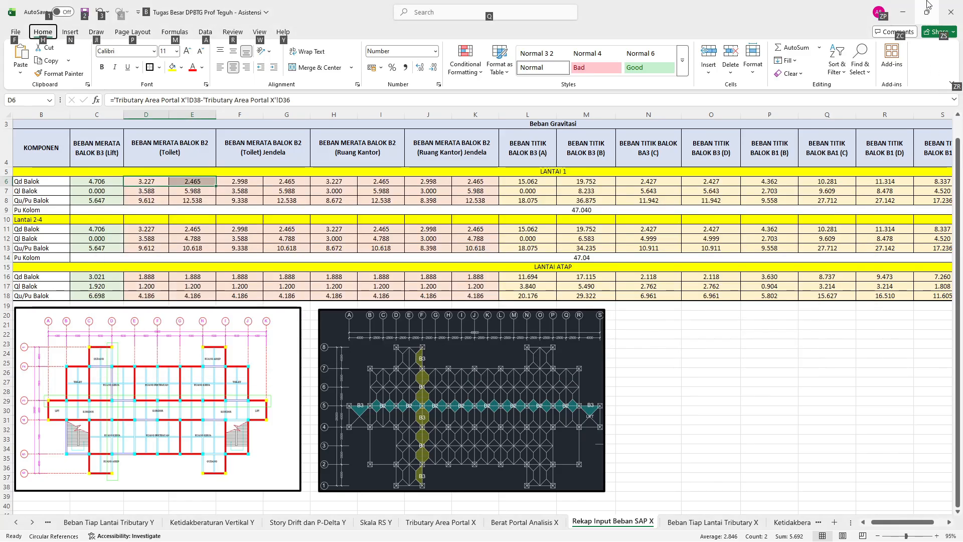
pyautogui.moveTo(927, 12)
pyautogui.click(809, 77)
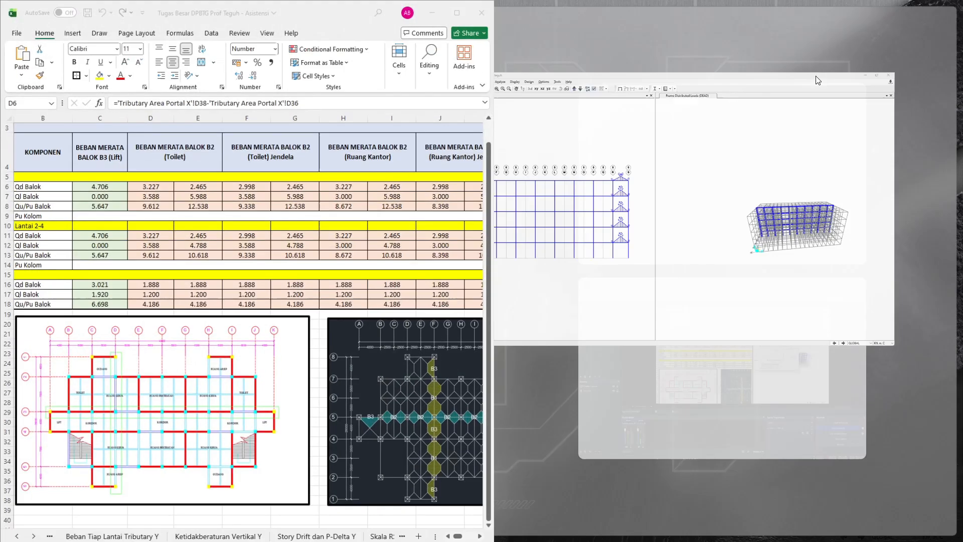
pyautogui.click(758, 148)
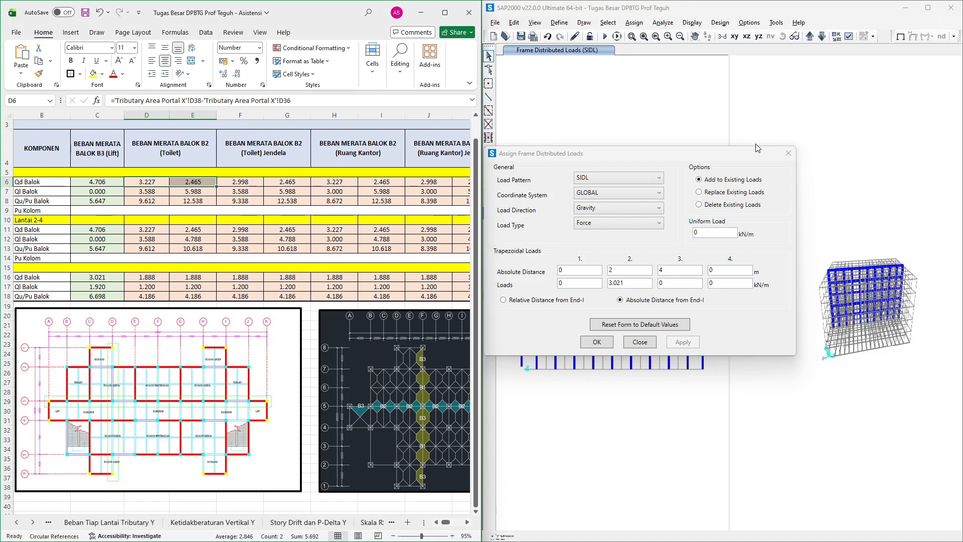
pyautogui.click(752, 163)
pyautogui.click(867, 184)
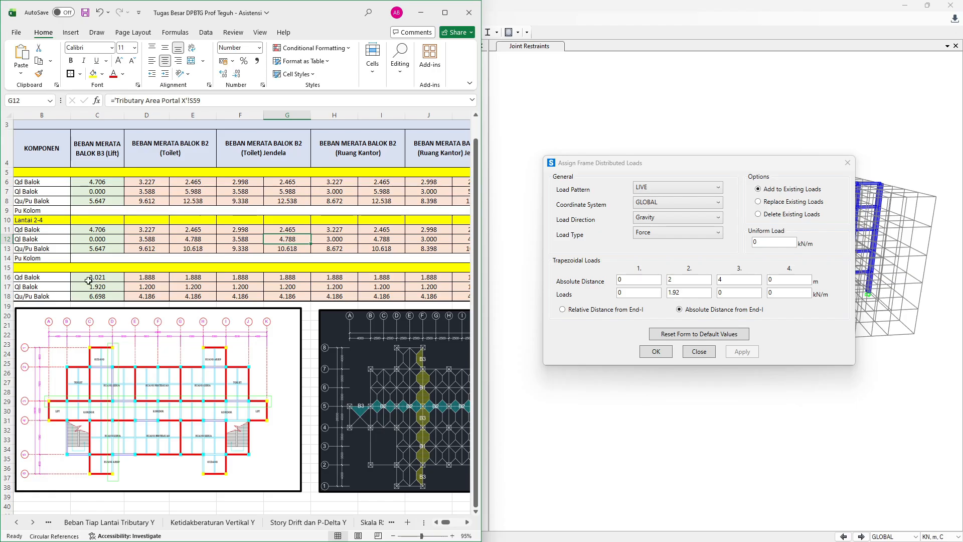
# Compare the beam B2 (Toilet) Ql values between Lantai 1 and Lantai 2-4 in the recap.
pyautogui.click(158, 236)
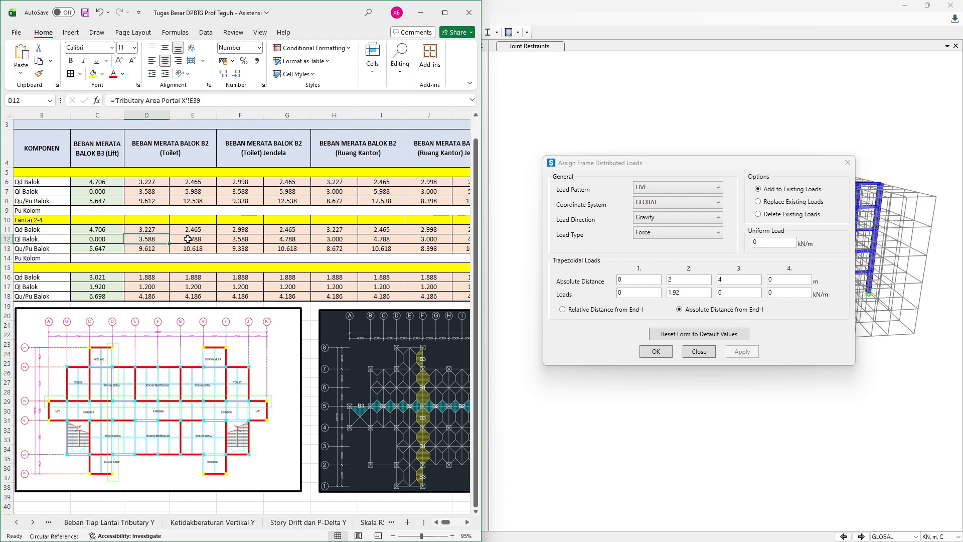
pyautogui.click(184, 240)
pyautogui.click(191, 195)
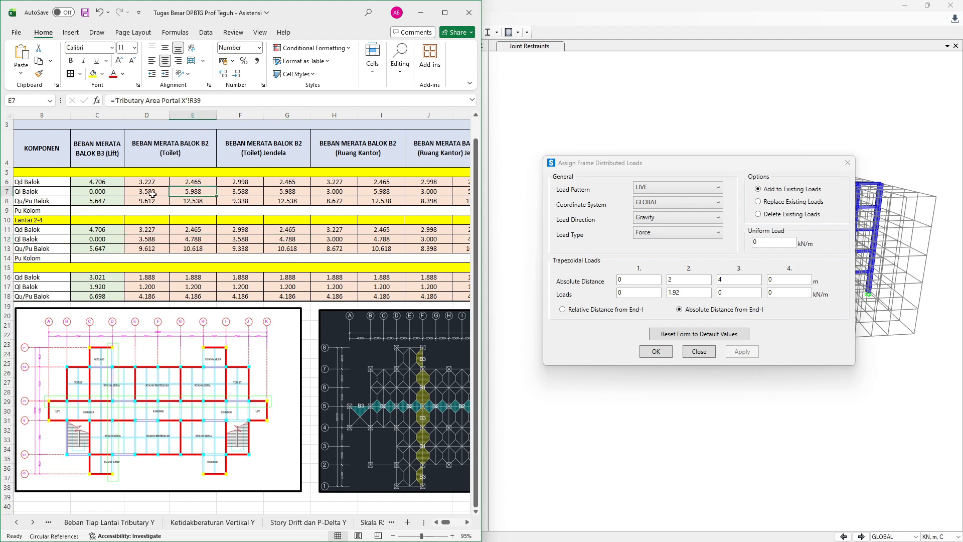
pyautogui.click(155, 194)
pyautogui.click(156, 235)
pyautogui.click(181, 238)
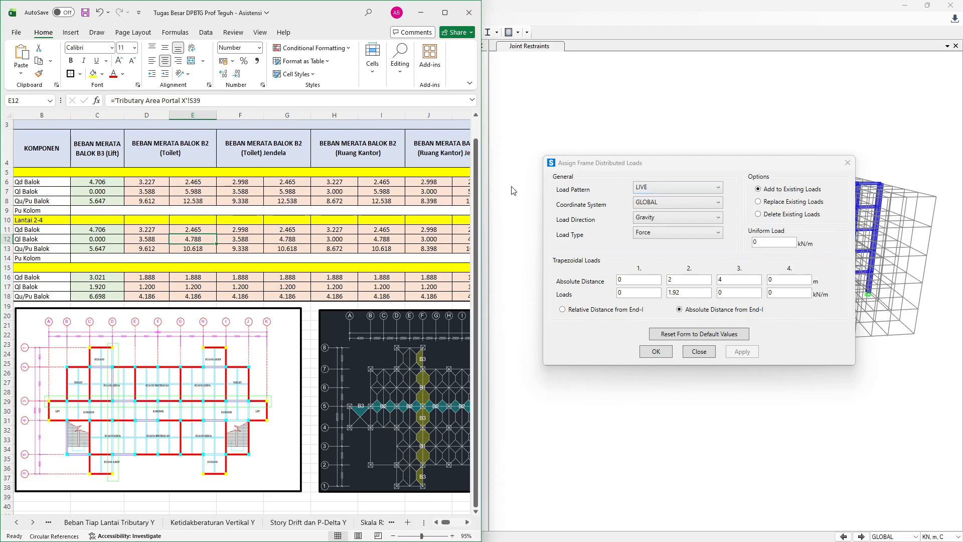
# Switch to SAP2000 and select the four floor beams below roof level between grids B and D on the Y=15 elevation.
pyautogui.click(554, 6)
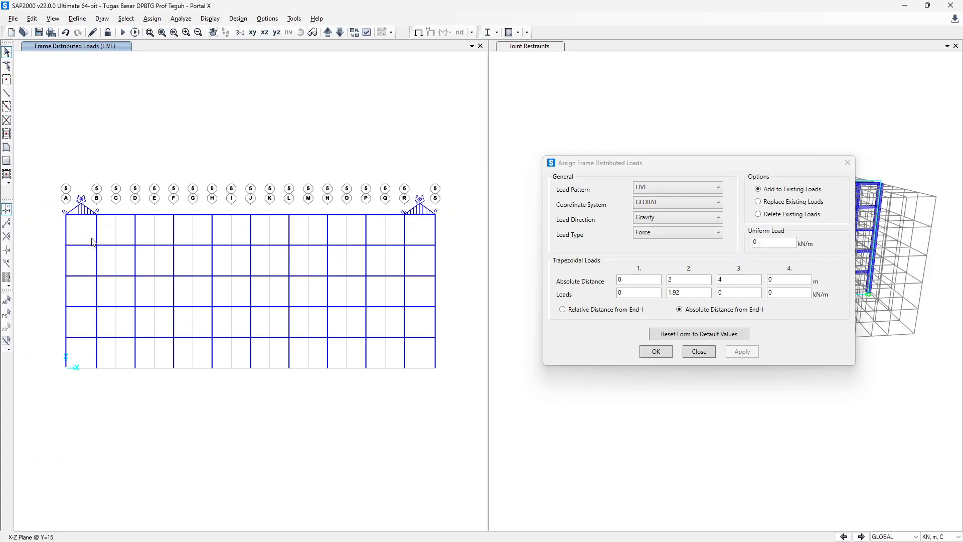
pyautogui.moveTo(92, 243); pyautogui.dragTo(157, 252)
pyautogui.moveTo(95, 269); pyautogui.dragTo(159, 318)
pyautogui.moveTo(89, 328); pyautogui.dragTo(161, 347)
# Return to the Excel recap, check the Qd values for beam B2 (Toilet) and examine the room layout on the floor plan.
pyautogui.hotkey('alt', 'Tab')
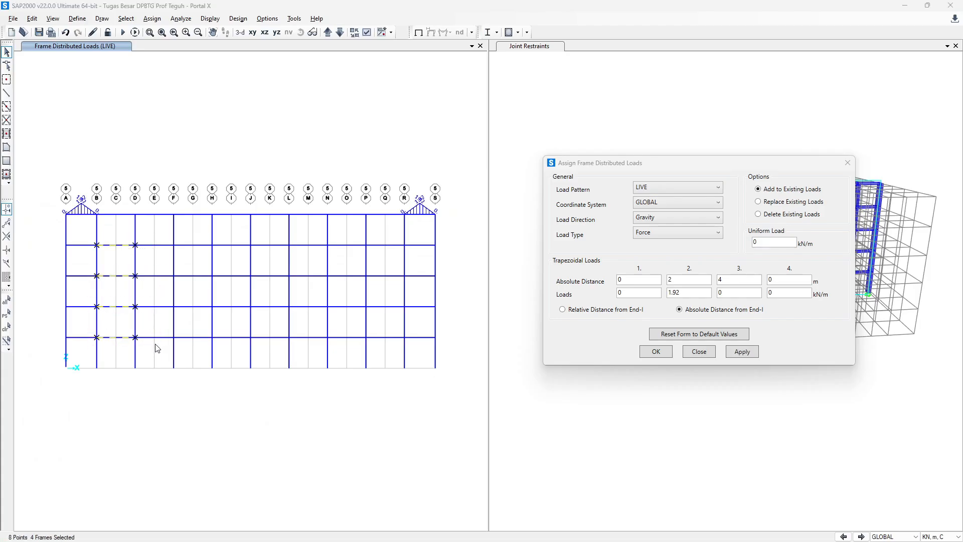
pyautogui.click(148, 182)
pyautogui.click(157, 229)
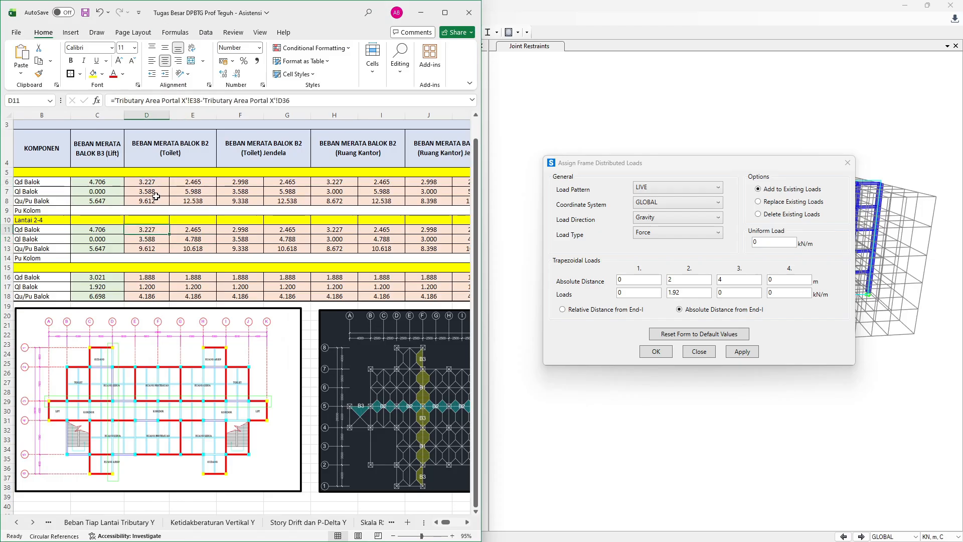
pyautogui.click(156, 182)
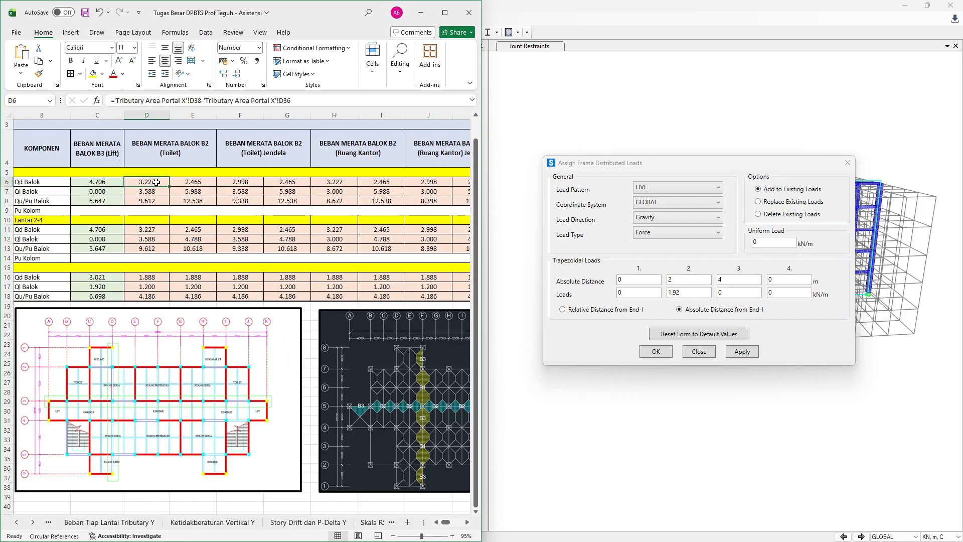
pyautogui.click(184, 183)
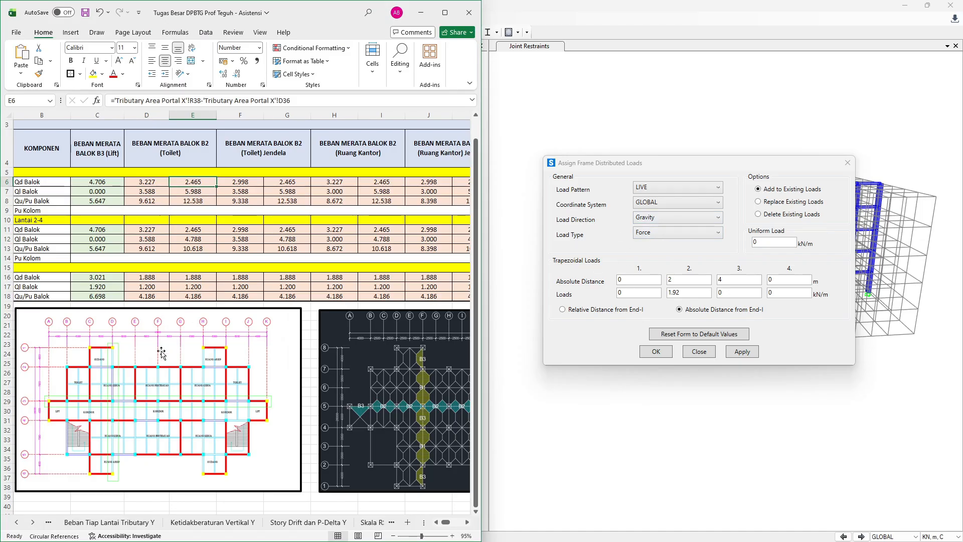
pyautogui.scroll(-1, 102, 394)
pyautogui.keyDown('ctrl'); pyautogui.scroll(4, 102, 394); pyautogui.keyUp('ctrl')
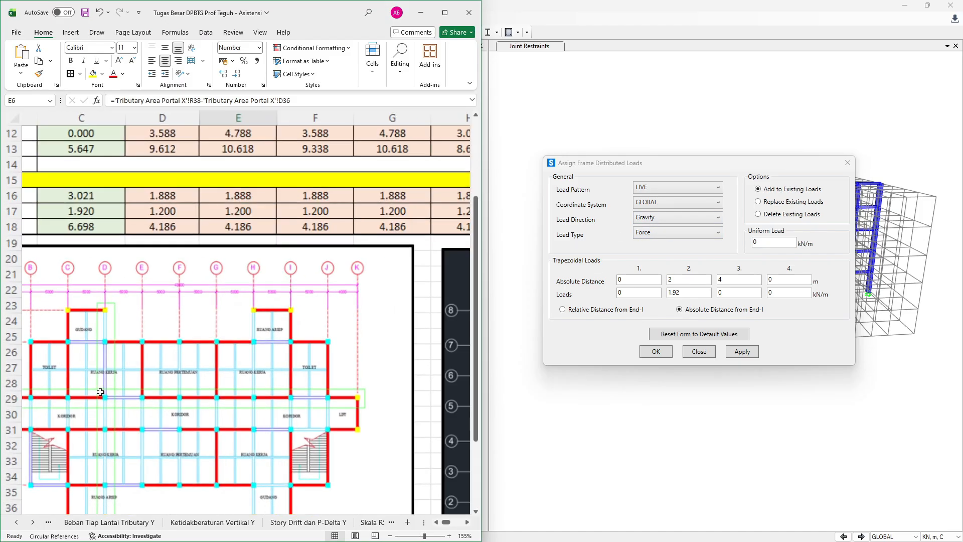
pyautogui.hscroll(-2, 105, 361)
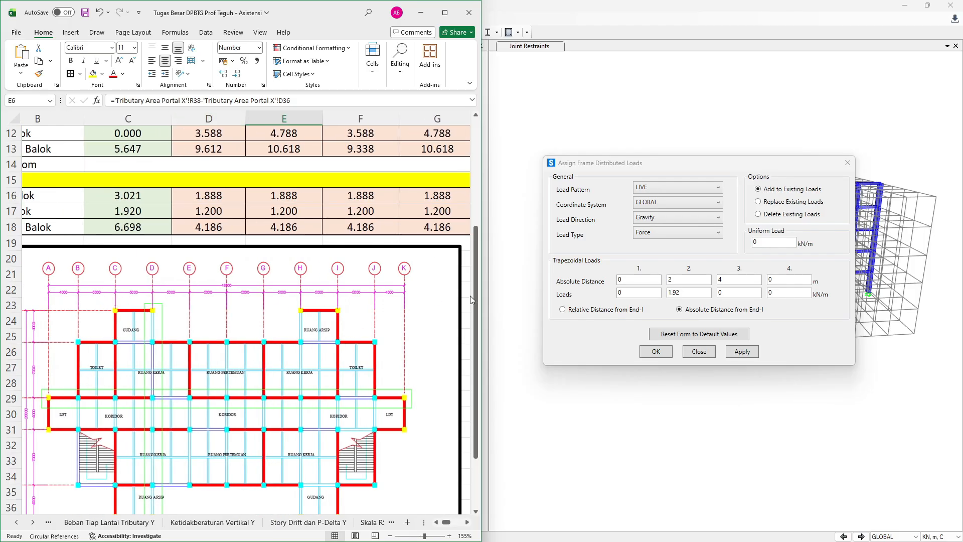
# Set the trapezoidal load's second and third absolute distances to 1.25 m and 2.5 m for the selected beams between grids B and D.
pyautogui.hotkey('alt', 'Tab')
pyautogui.press('Escape')
pyautogui.hscroll(3, 450, 258)
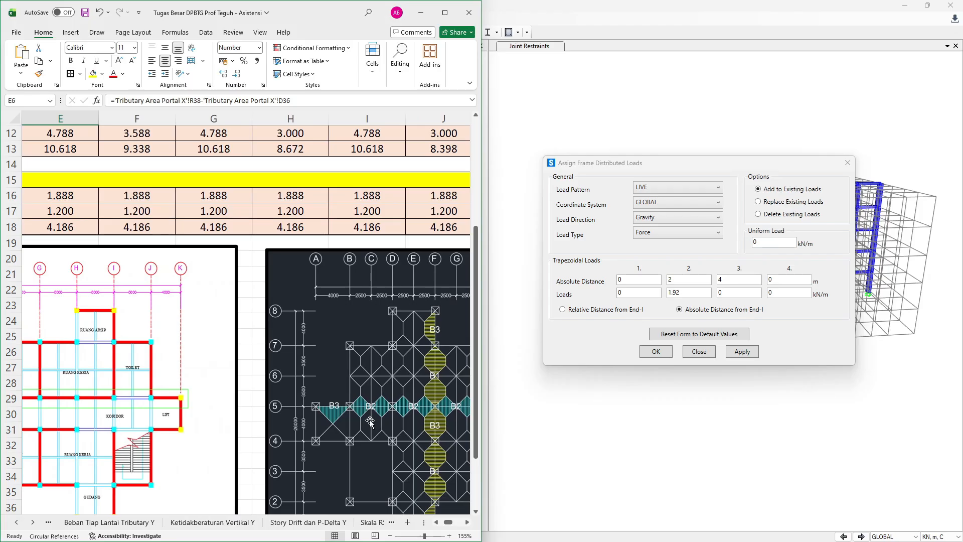
pyautogui.hscroll(-2, 371, 422)
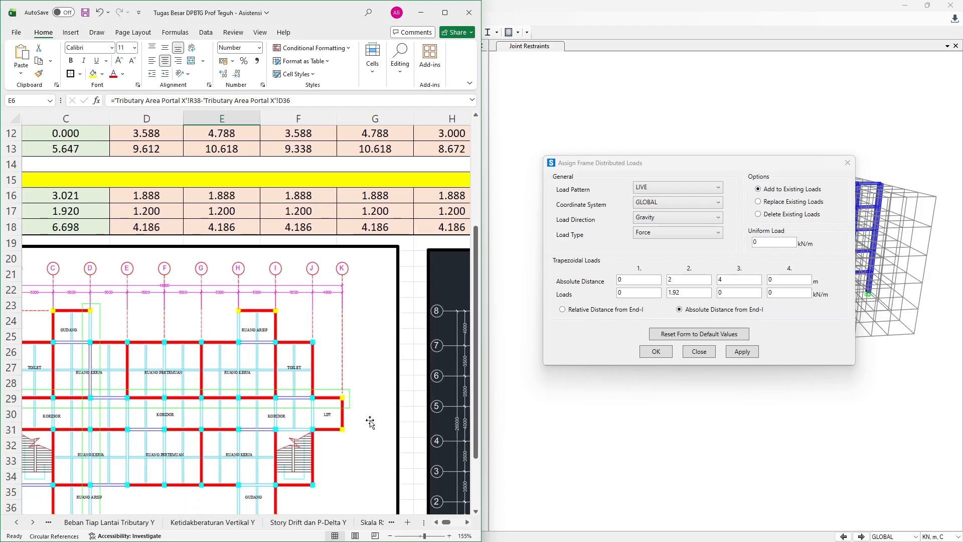
pyautogui.click(740, 281)
pyautogui.hotkey('alt', 'Tab')
pyautogui.hotkey('alt', 'Tab')
pyautogui.hotkey('alt', 'Tab')
pyautogui.hotkey('alt', 'Tab')
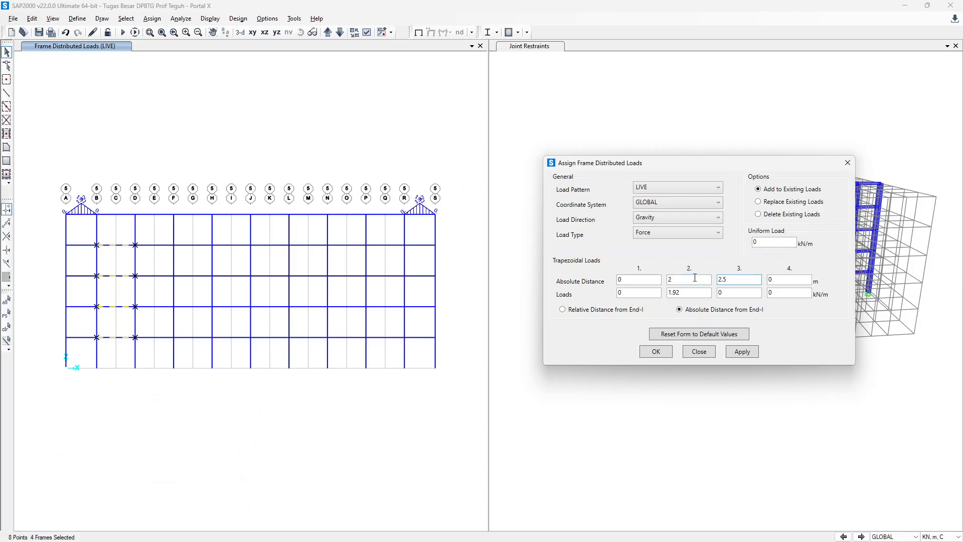
pyautogui.moveTo(675, 278); pyautogui.dragTo(662, 284)
pyautogui.click(734, 280)
# Look up the B2 (Toilet) beam load in the spreadsheet and apply a LIVE peak of 3.227 kN/m to the four selected beams.
pyautogui.doubleClick(681, 297)
pyautogui.hotkey('alt', 'Tab')
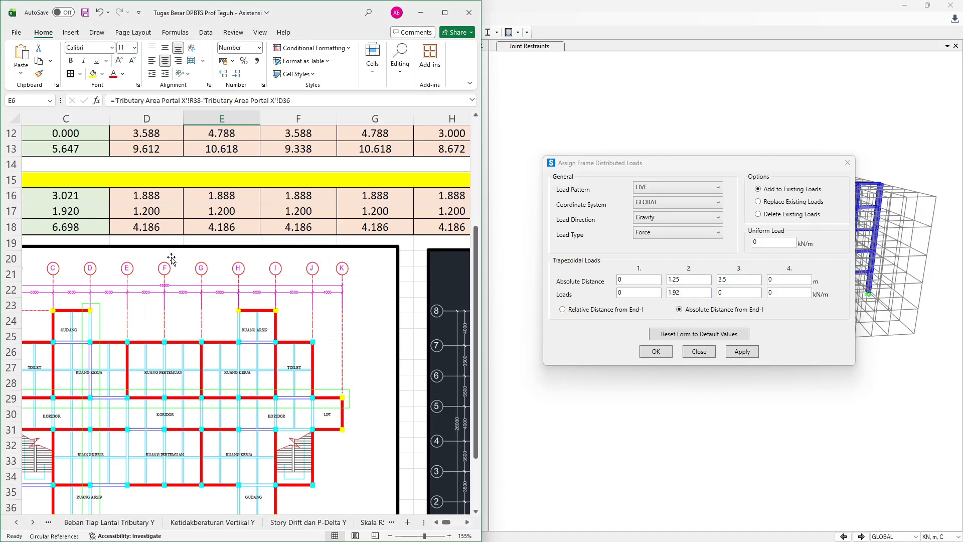
pyautogui.keyDown('ctrl'); pyautogui.scroll(-3, 171, 248); pyautogui.keyUp('ctrl')
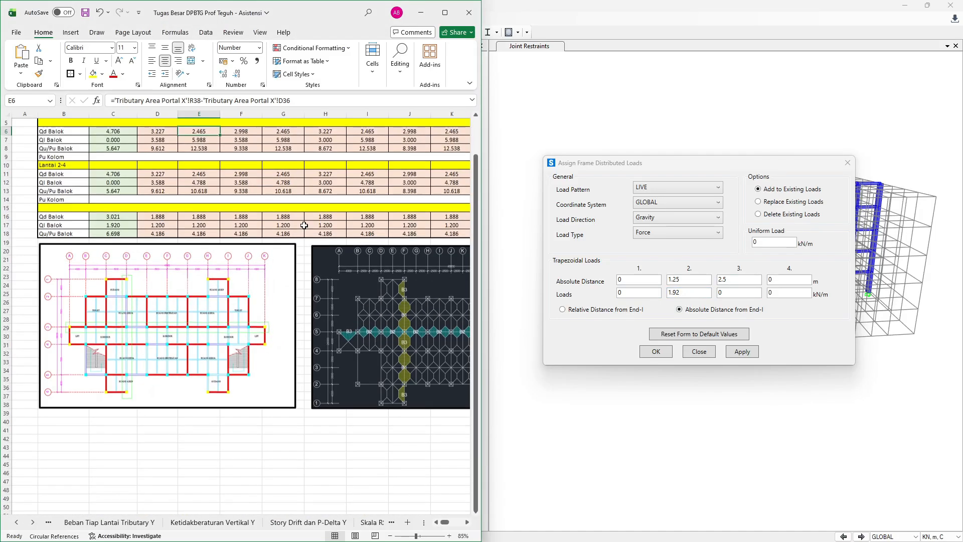
pyautogui.scroll(3, 200, 190)
pyautogui.press('Left')
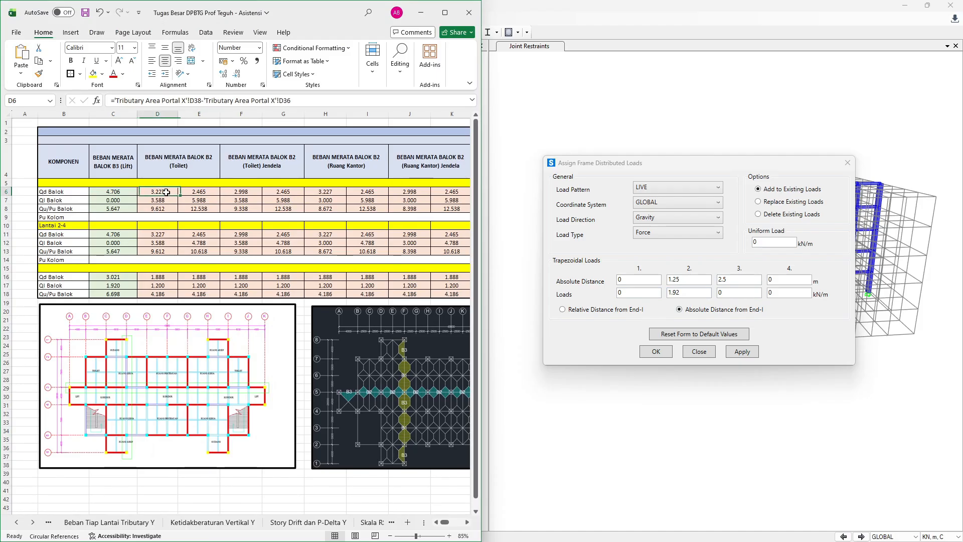
pyautogui.hotkey('alt', 'Tab')
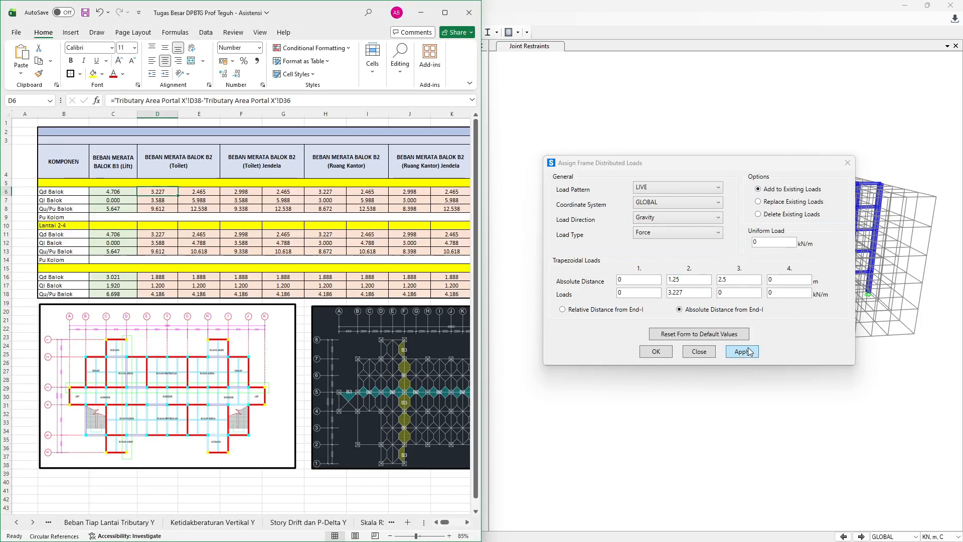
pyautogui.click(743, 353)
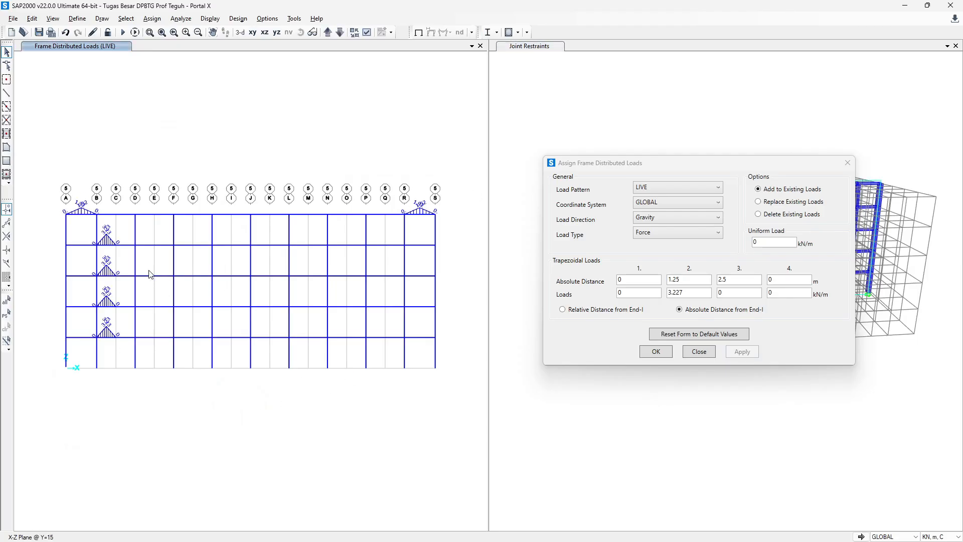
# Reselect the four lower-storey beams between B and D and replace their LIVE load with a 3.588 kN/m peak from the spreadsheet.
pyautogui.hotkey('alt', 'Tab')
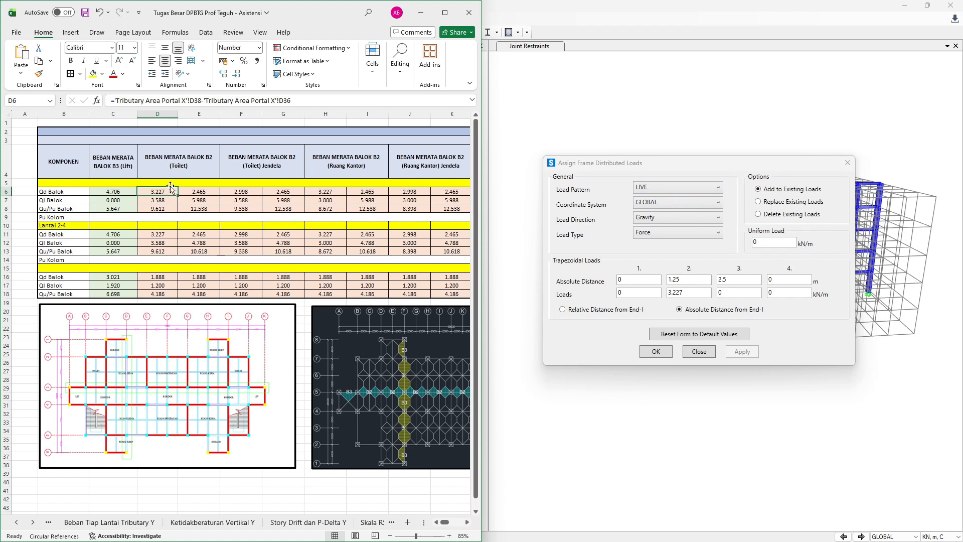
pyautogui.click(677, 158)
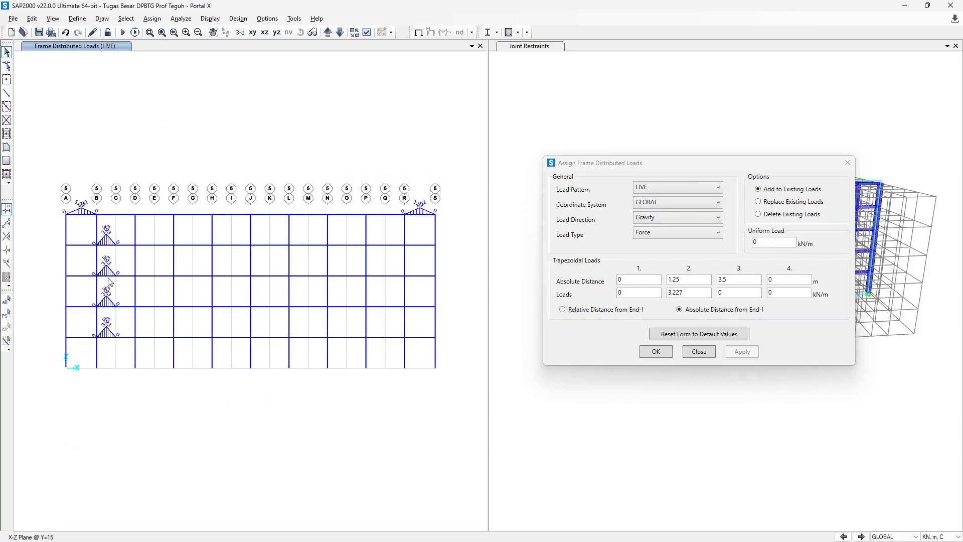
pyautogui.click(7, 314)
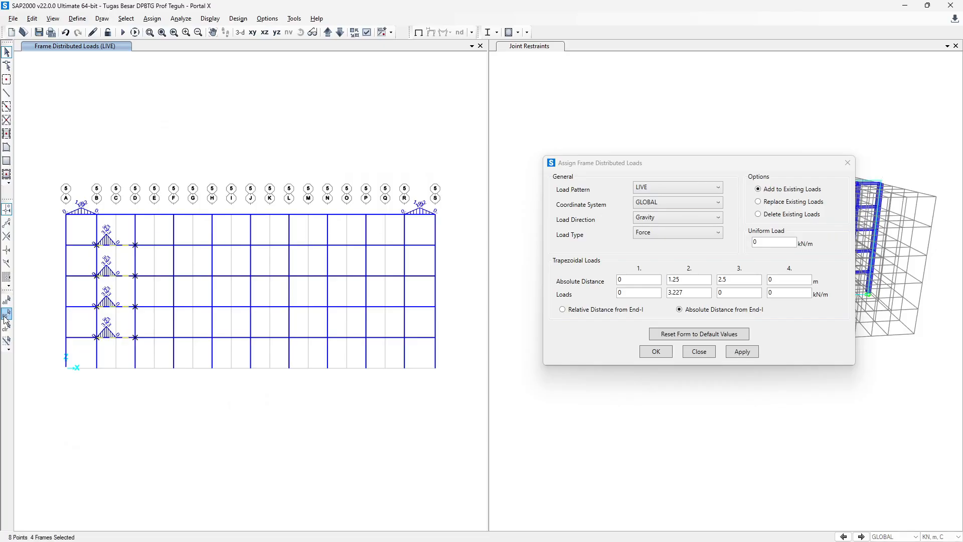
pyautogui.click(758, 201)
pyautogui.hotkey('alt', 'Tab')
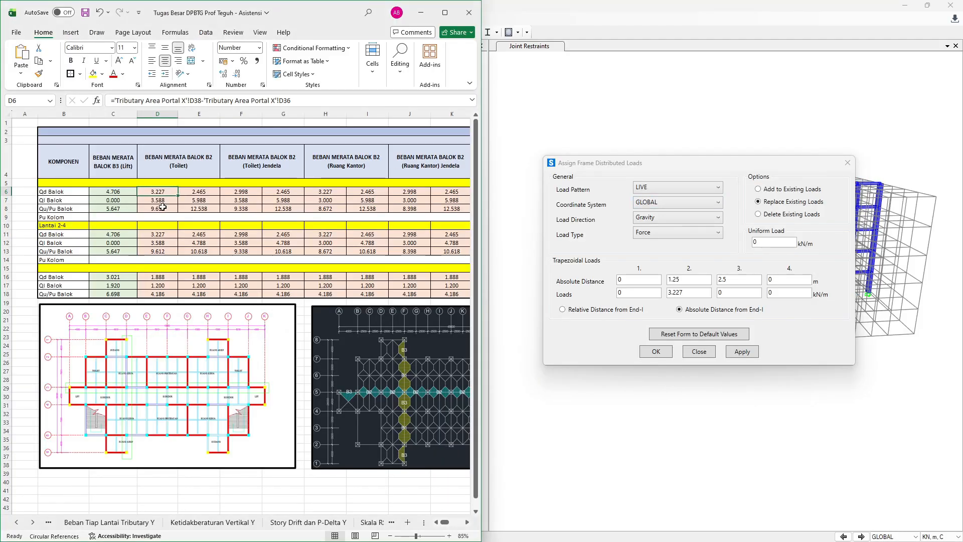
pyautogui.hotkey('alt', 'Tab')
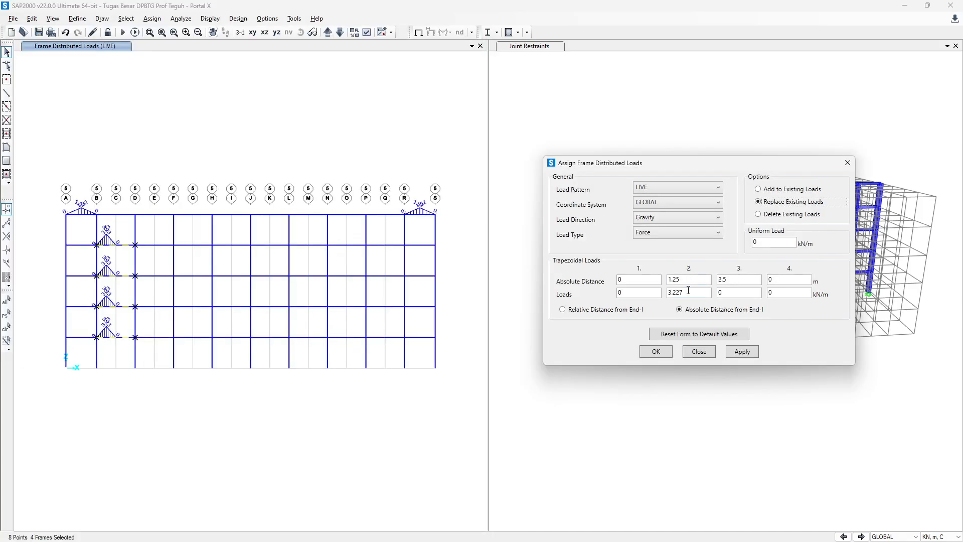
pyautogui.moveTo(692, 292); pyautogui.dragTo(647, 300)
pyautogui.write('3.588')
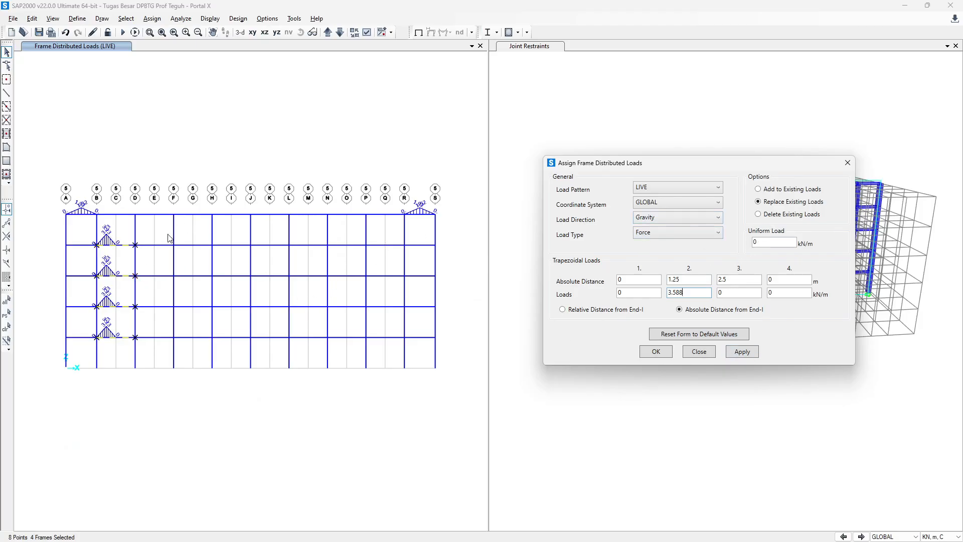
pyautogui.click(741, 353)
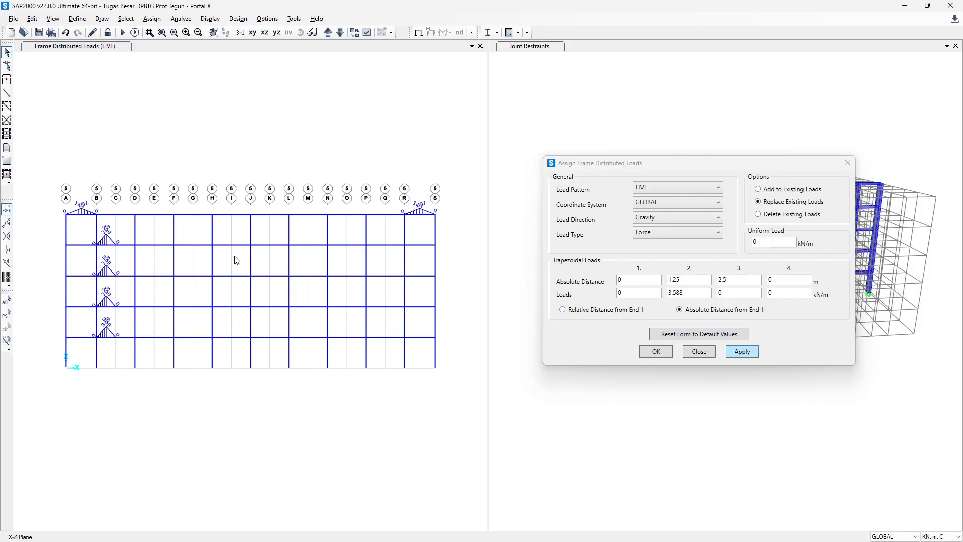
# Reselect the same four beams and add a SIDL gravity load with a 3.277 kN/m peak to the existing loads.
pyautogui.click(670, 187)
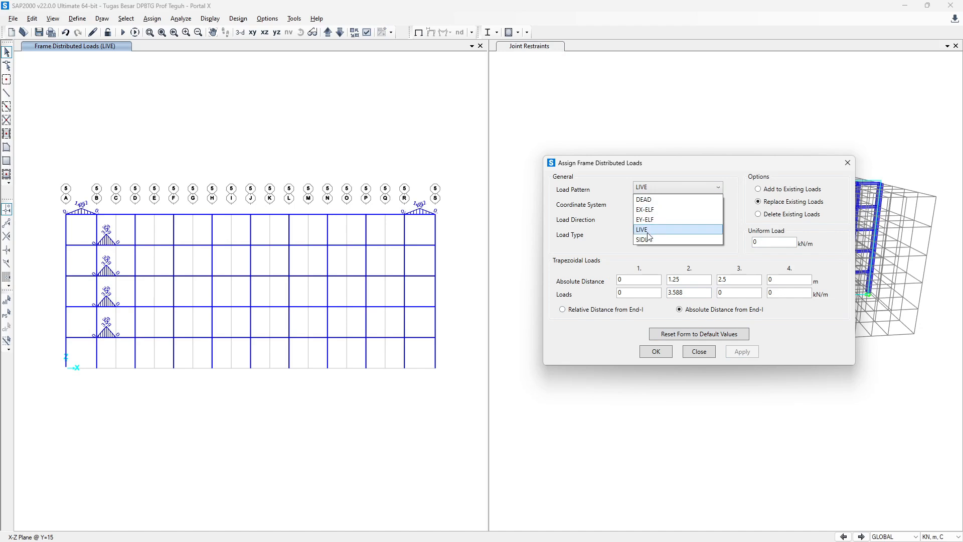
pyautogui.click(660, 222)
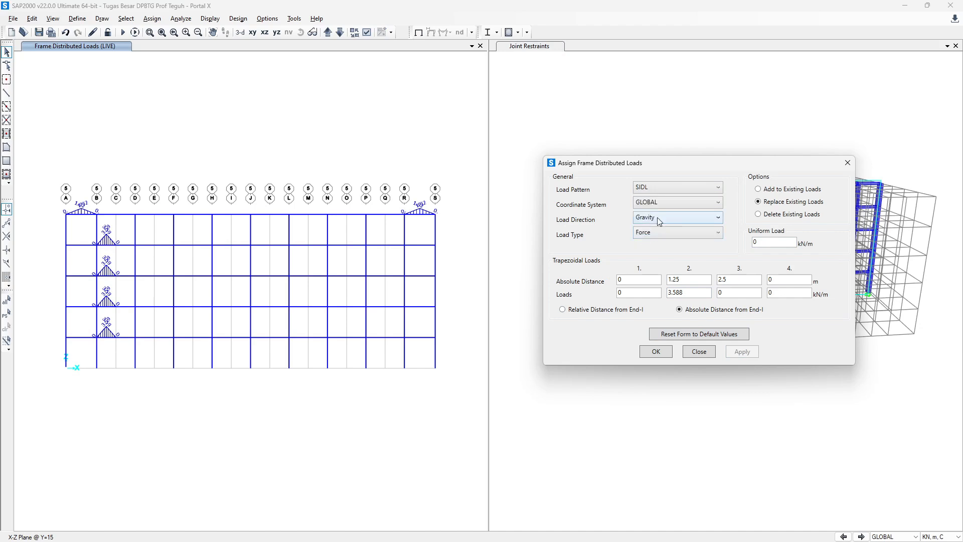
pyautogui.click(6, 314)
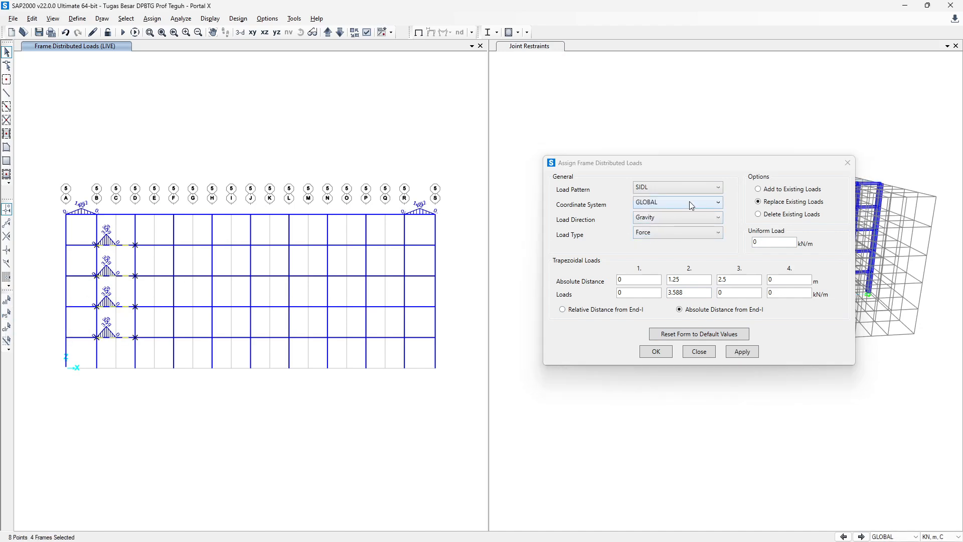
pyautogui.click(765, 191)
pyautogui.hotkey('alt', 'Tab')
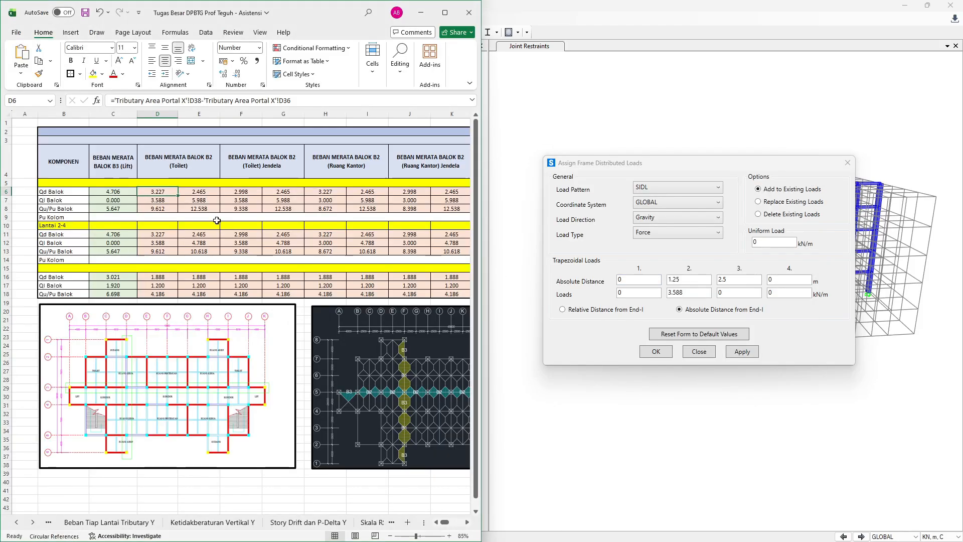
pyautogui.hotkey('alt', 'Tab')
pyautogui.moveTo(684, 293); pyautogui.dragTo(672, 295)
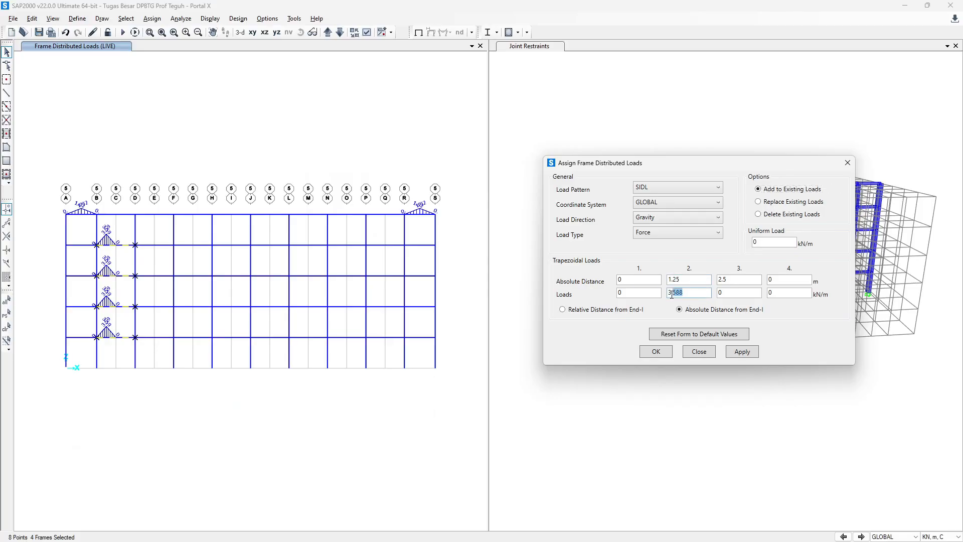
pyautogui.write('277')
pyautogui.click(745, 352)
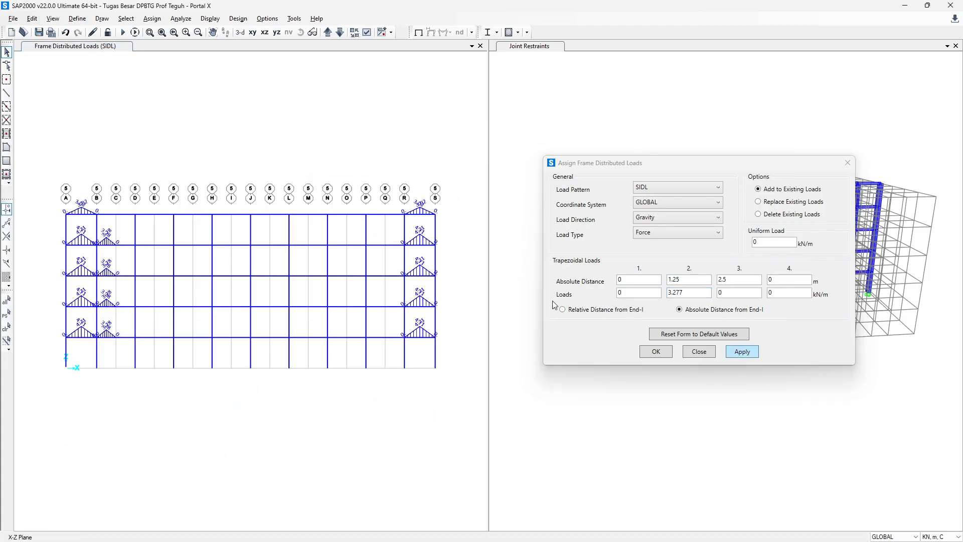
# Examine the spreadsheet's B2 (Toilet) Jendela beam loads against the floor plan and tributary area drawing.
pyautogui.hotkey('alt', 'Tab')
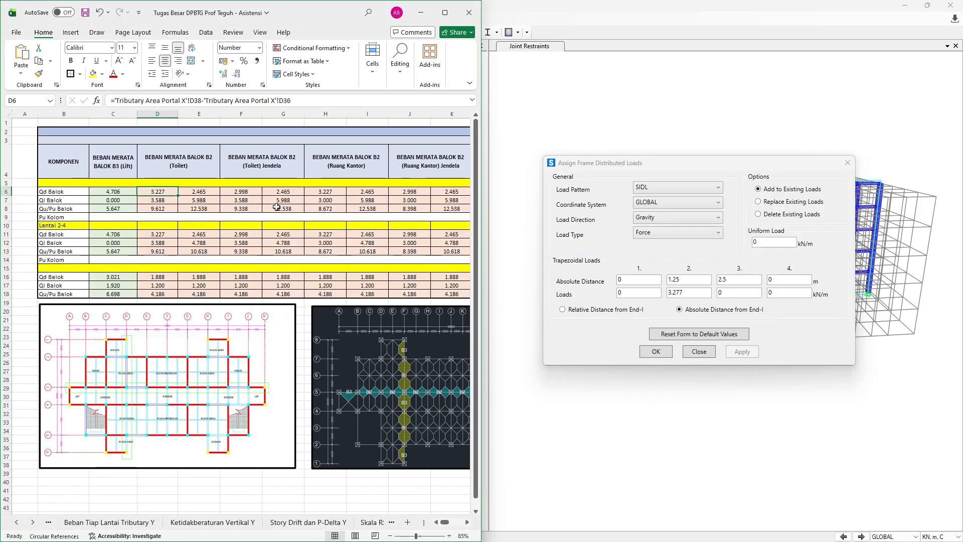
pyautogui.hscroll(3, 210, 181)
pyautogui.moveTo(119, 190); pyautogui.dragTo(119, 274)
pyautogui.moveTo(111, 192); pyautogui.dragTo(113, 208)
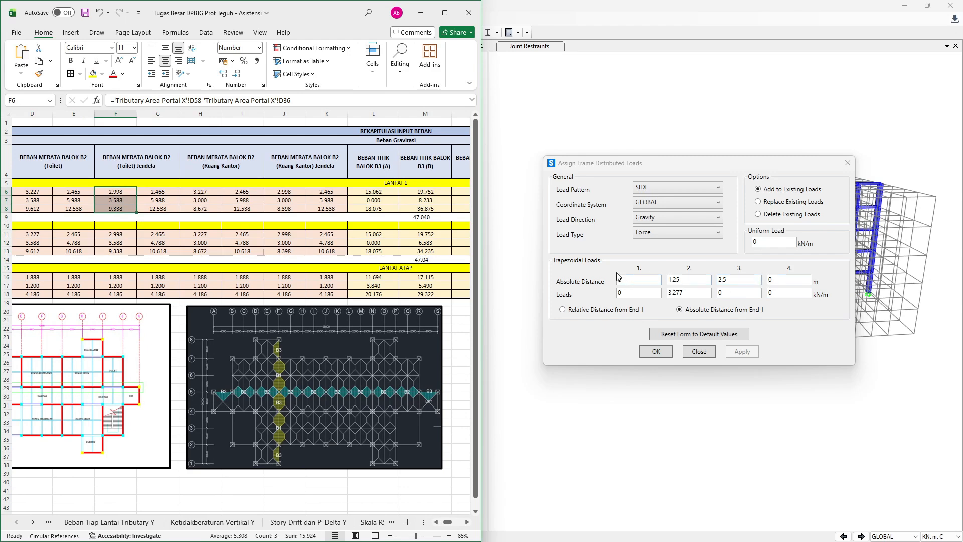
pyautogui.hscroll(-3, 402, 210)
pyautogui.click(420, 14)
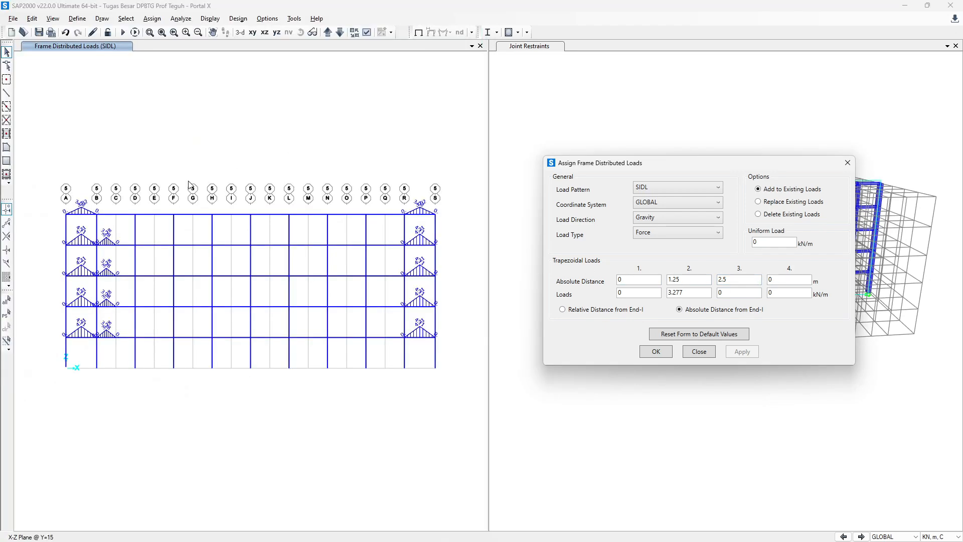
# Assign the roof beam between grids B and D a SIDL load peaking at 1.888 kN/m, taken from the spreadsheet's roof values.
pyautogui.moveTo(90, 207); pyautogui.dragTo(145, 217)
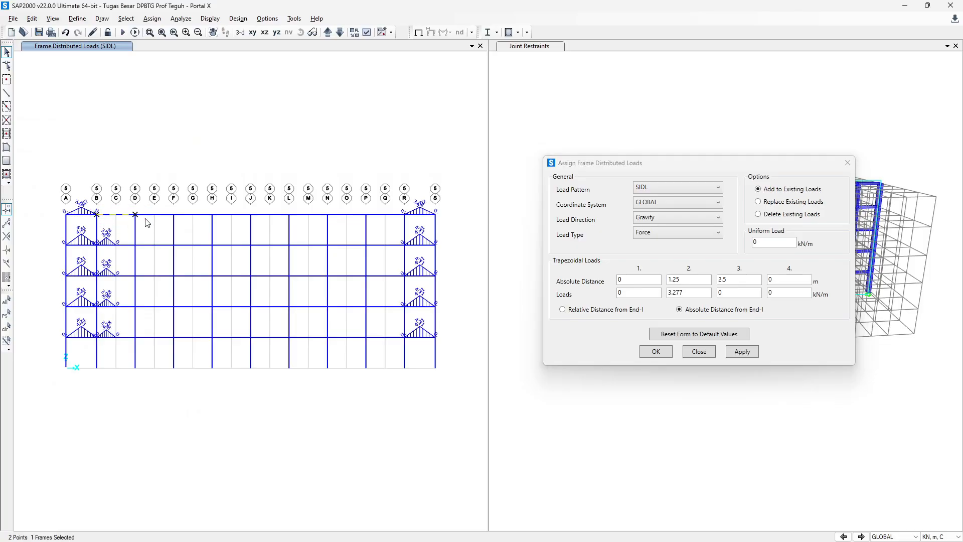
pyautogui.hotkey('alt', 'Tab')
pyautogui.click(141, 278)
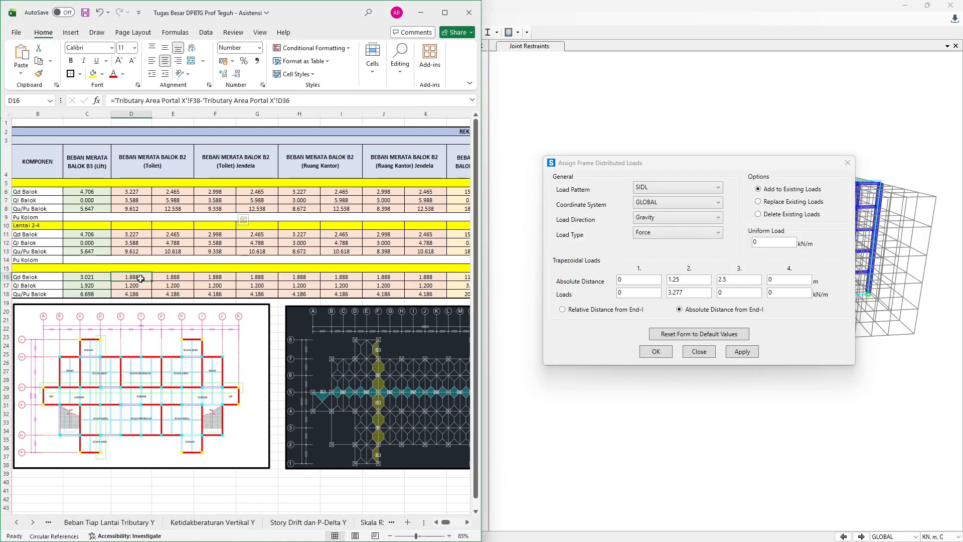
pyautogui.doubleClick(687, 293)
pyautogui.write('1.88')
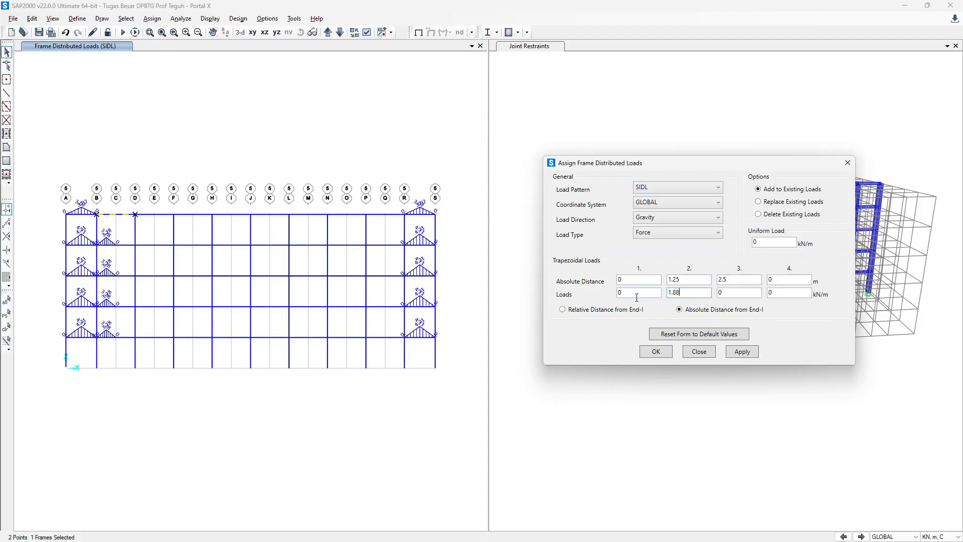
pyautogui.write('8')
pyautogui.hotkey('alt', 'Tab')
pyautogui.hotkey('alt', 'Tab')
pyautogui.click(744, 350)
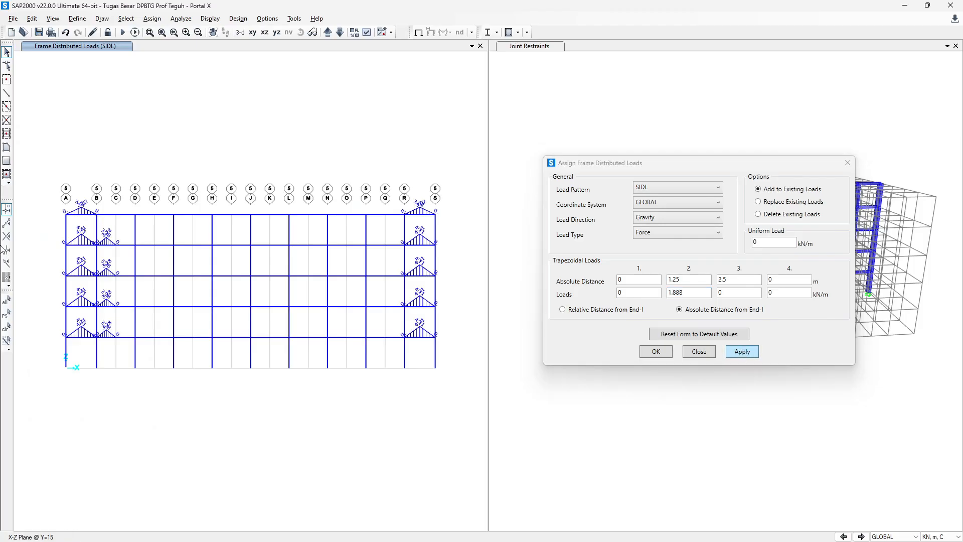
# Reselect the roof beam between B and D and add a LIVE load with a 1.2 kN/m peak.
pyautogui.click(5, 318)
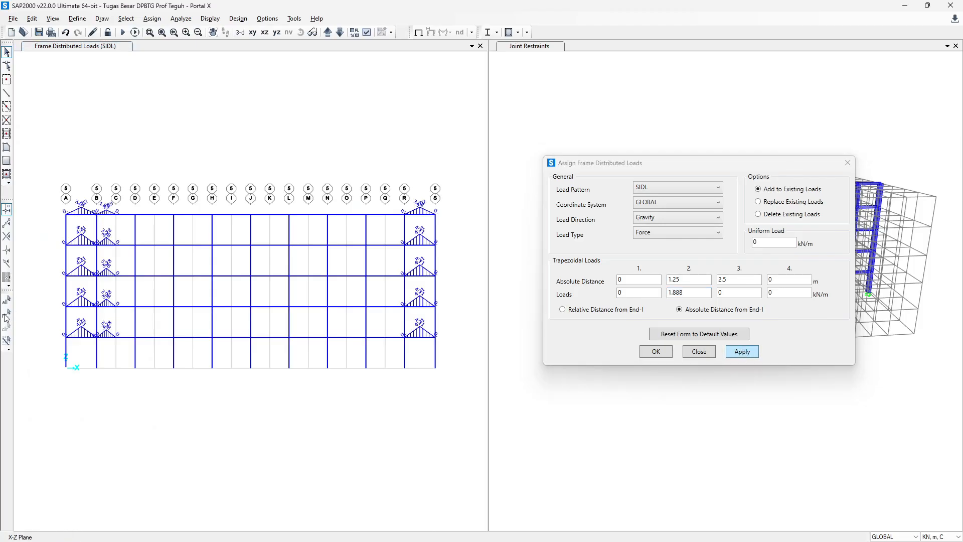
pyautogui.hotkey('alt', 'Tab')
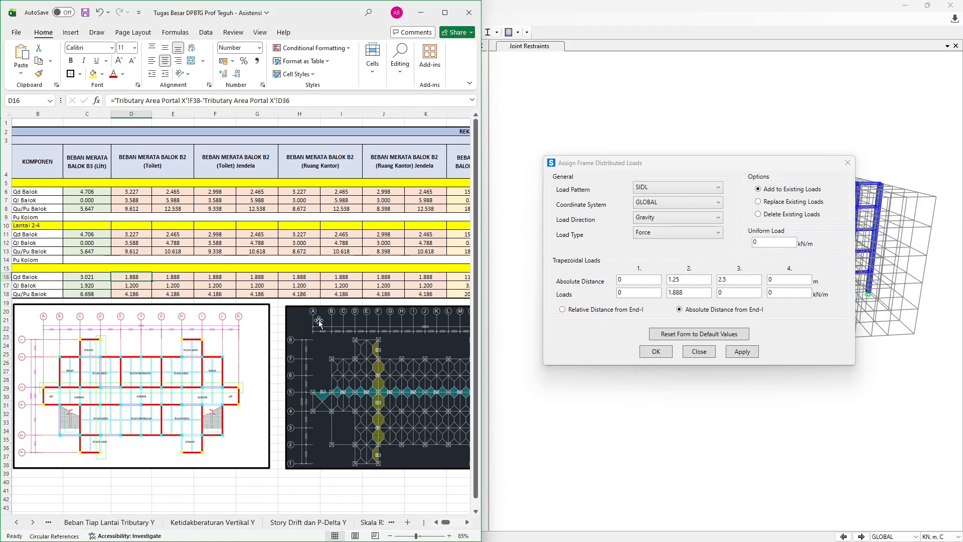
pyautogui.click(670, 194)
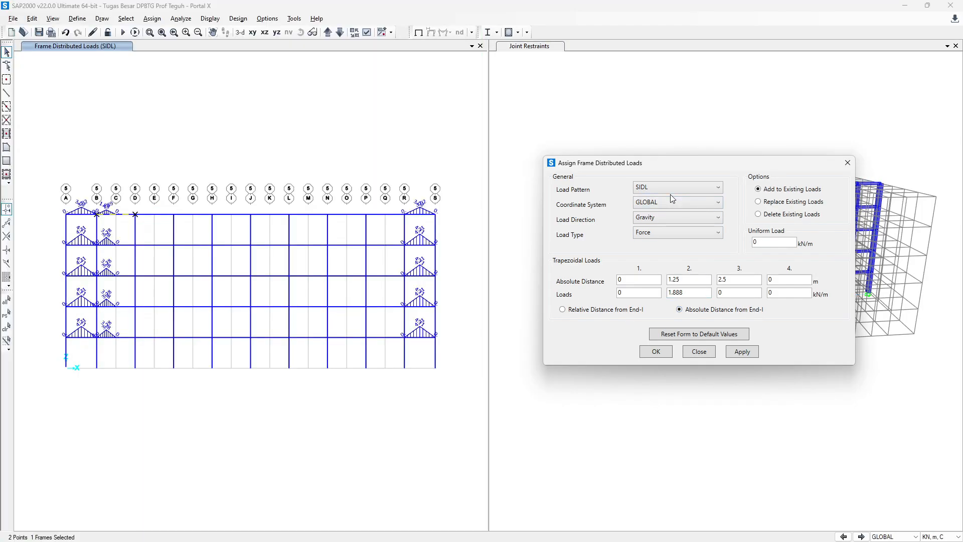
pyautogui.click(671, 187)
pyautogui.click(663, 235)
pyautogui.doubleClick(696, 290)
pyautogui.write('1.2')
pyautogui.click(741, 351)
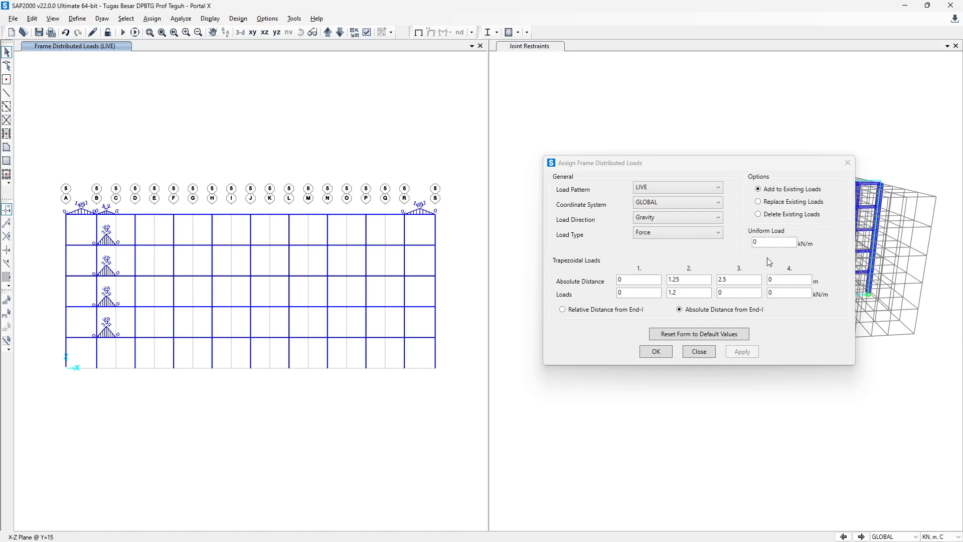
# Check the Lantai 1 Qd, Ql and Qu/Pu values for the B2 (Toilet) Jendela beam in the spreadsheet, and return to SAP2000.
pyautogui.hotkey('alt', 'Tab')
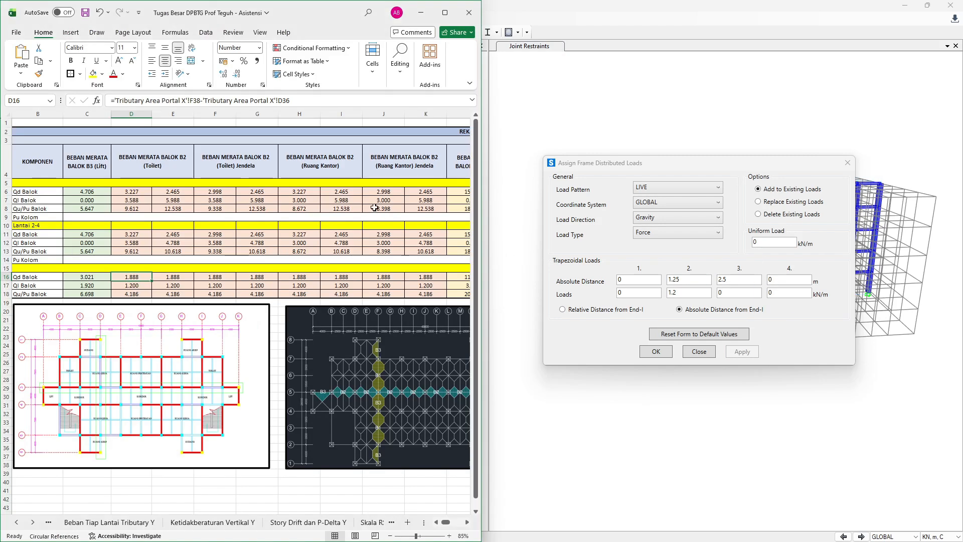
pyautogui.moveTo(217, 192); pyautogui.dragTo(219, 208)
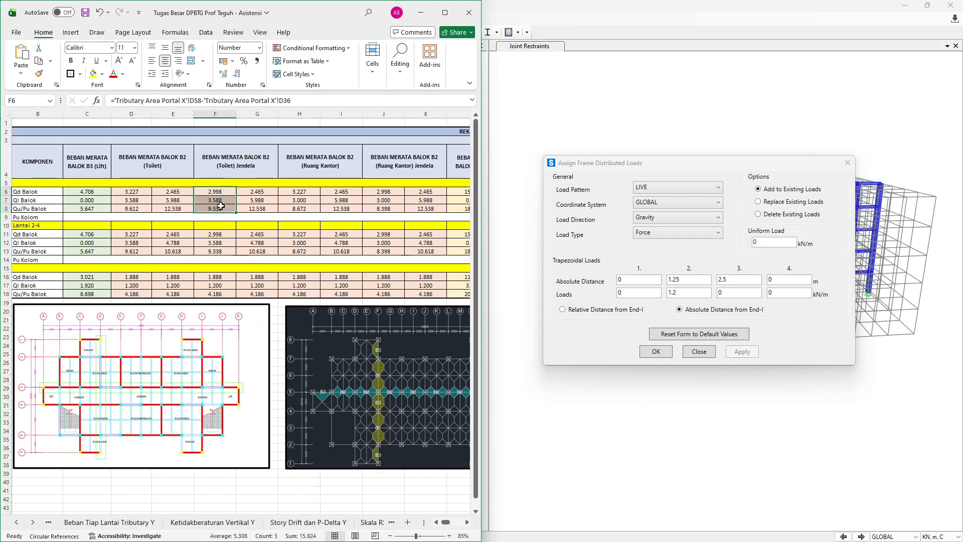
pyautogui.hotkey('alt', 'Tab')
pyautogui.click(382, 200)
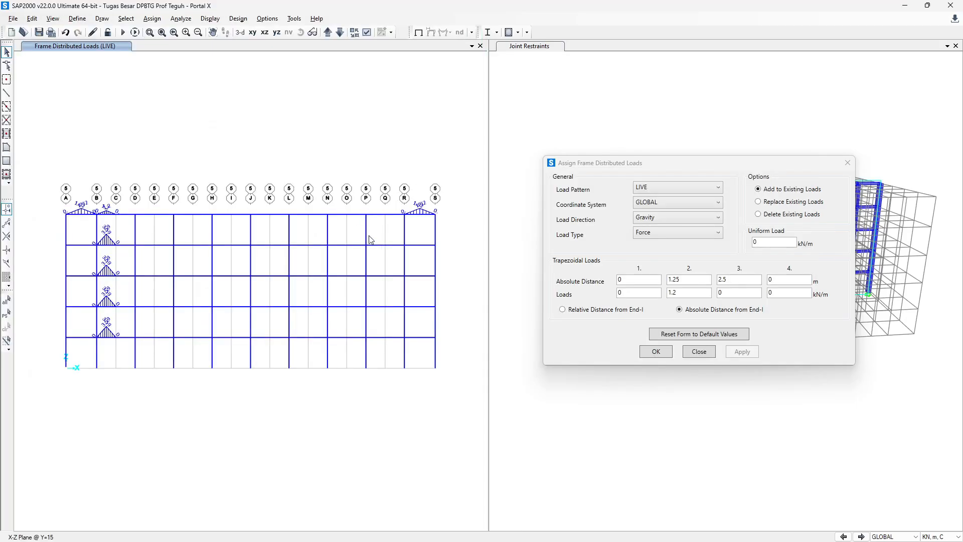
# Assign the four floor beams below the roof between grids P and R a LIVE load peaking at 3.588 kN/m, taken from the spreadsheet.
pyautogui.moveTo(358, 232); pyautogui.dragTo(421, 253)
pyautogui.moveTo(357, 266); pyautogui.dragTo(415, 286)
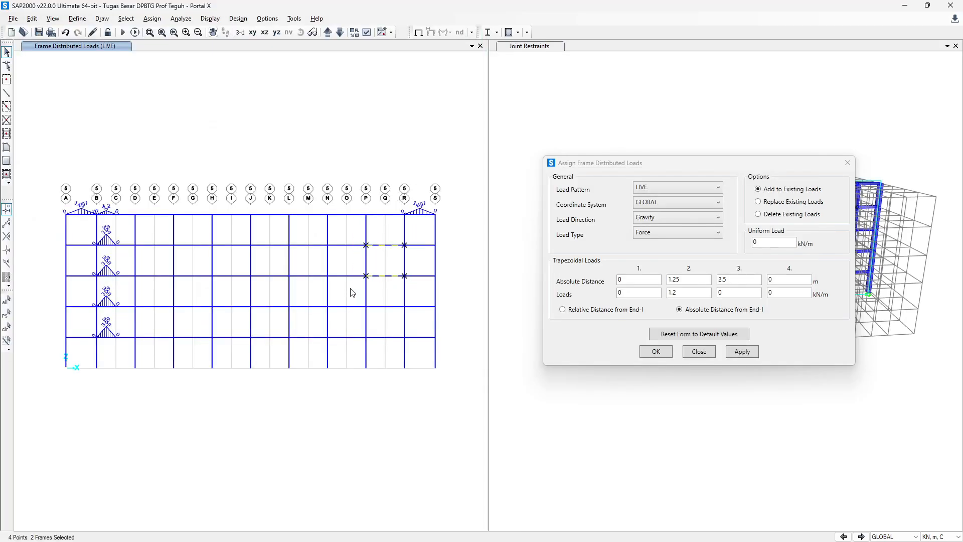
pyautogui.hotkey('alt', 'Tab')
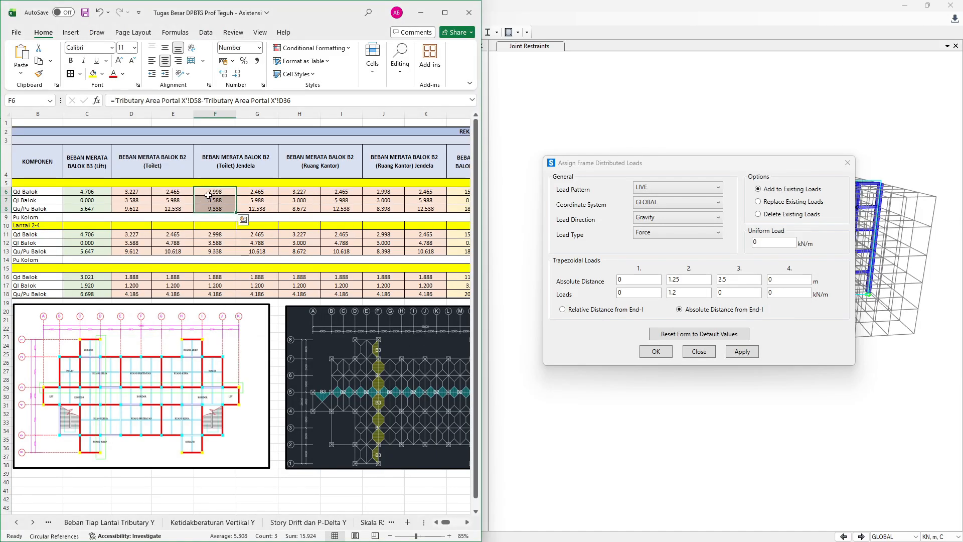
pyautogui.hotkey('alt', 'Tab')
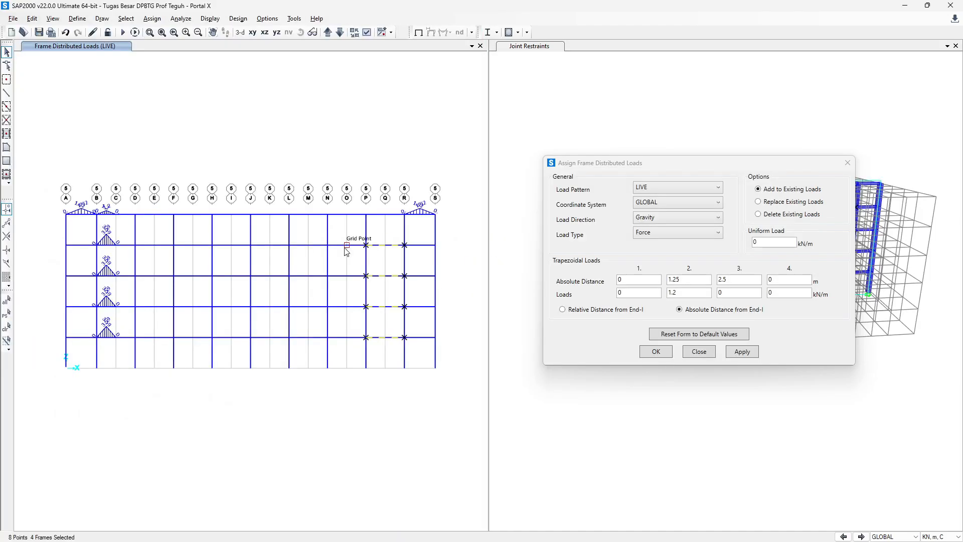
pyautogui.hotkey('alt', 'Tab')
pyautogui.hotkey('ctrl', 'v')
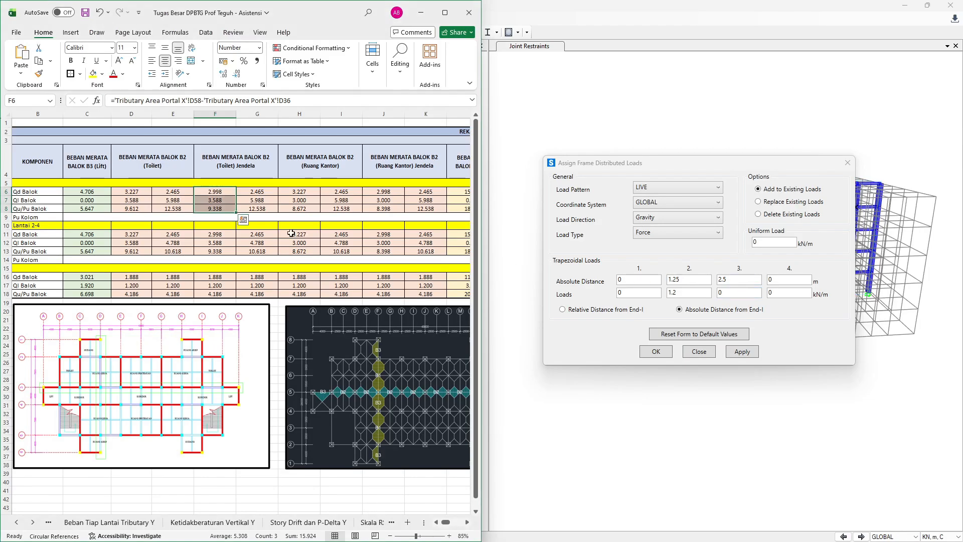
pyautogui.click(227, 200)
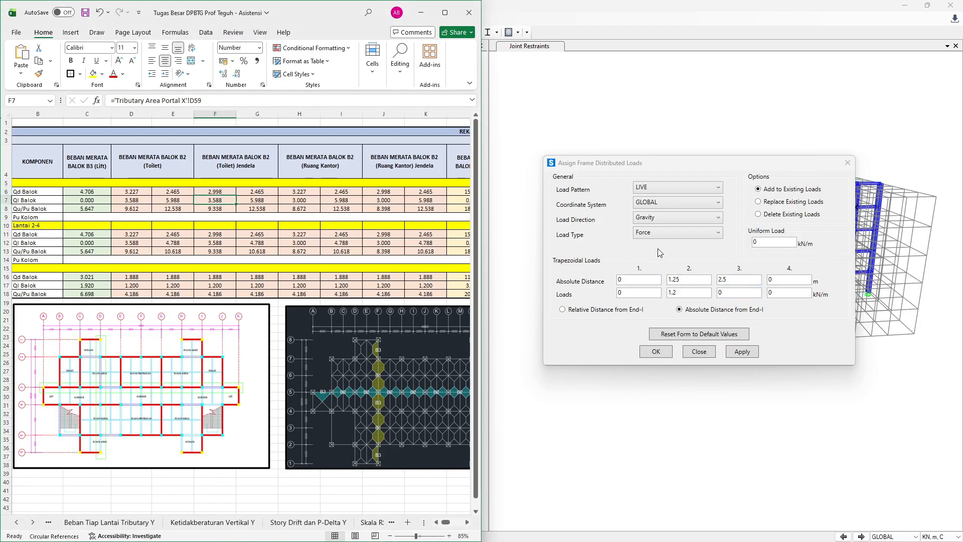
pyautogui.hotkey('alt', 'Tab')
pyautogui.write('3')
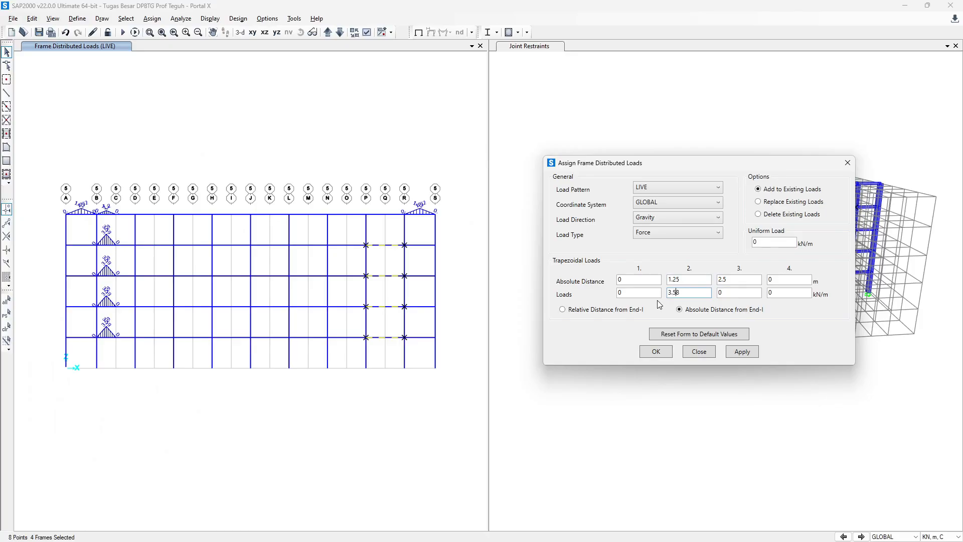
pyautogui.write('.588')
pyautogui.hotkey('alt', 'Tab')
pyautogui.click(750, 353)
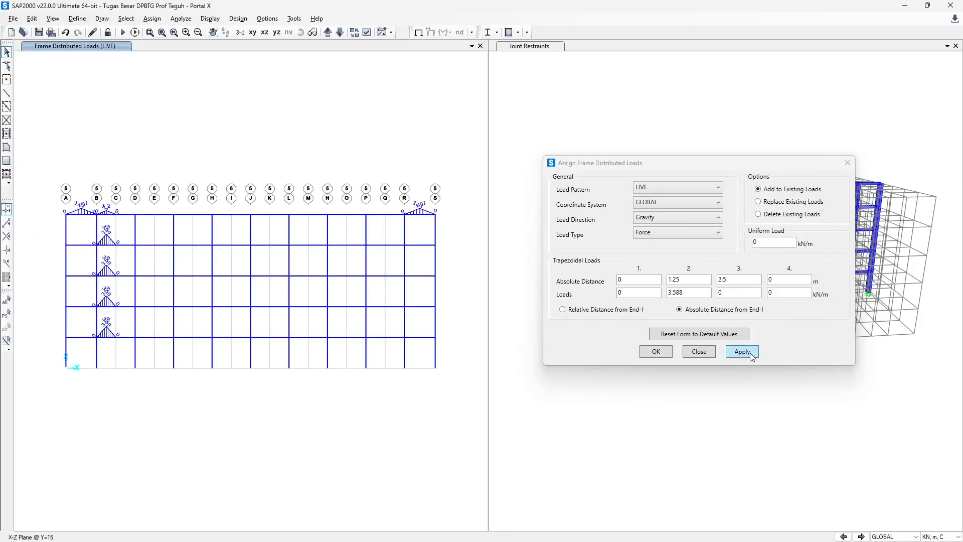
# Reselect the four floor beams between P and R and add a SIDL load with the spreadsheet's 2.998 kN/m peak.
pyautogui.hotkey('alt', 'Tab')
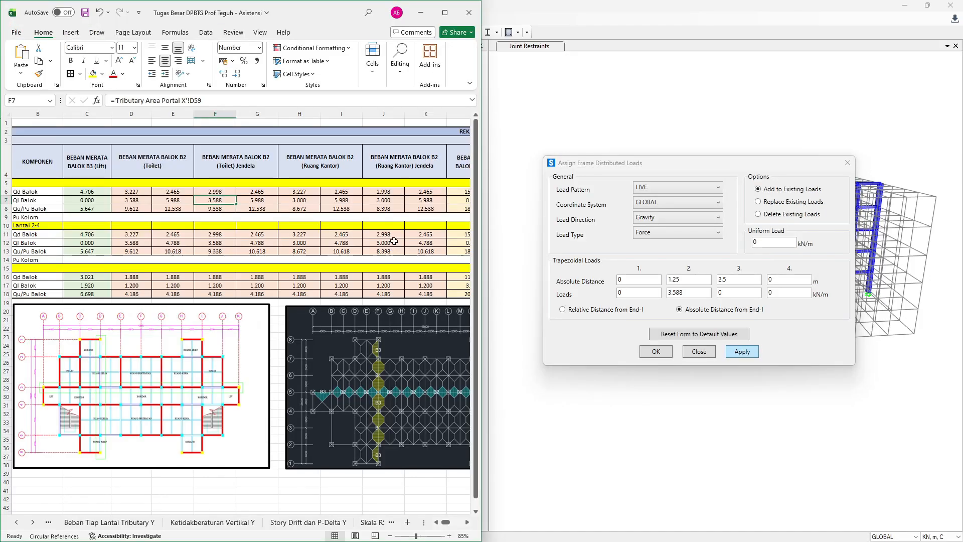
pyautogui.click(652, 189)
pyautogui.click(652, 236)
pyautogui.hotkey('alt', 'Tab')
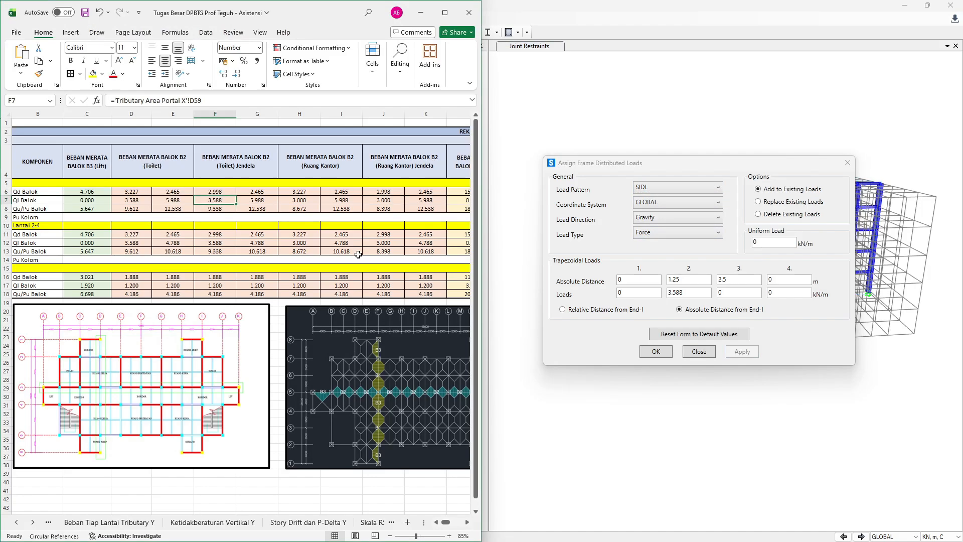
pyautogui.click(232, 194)
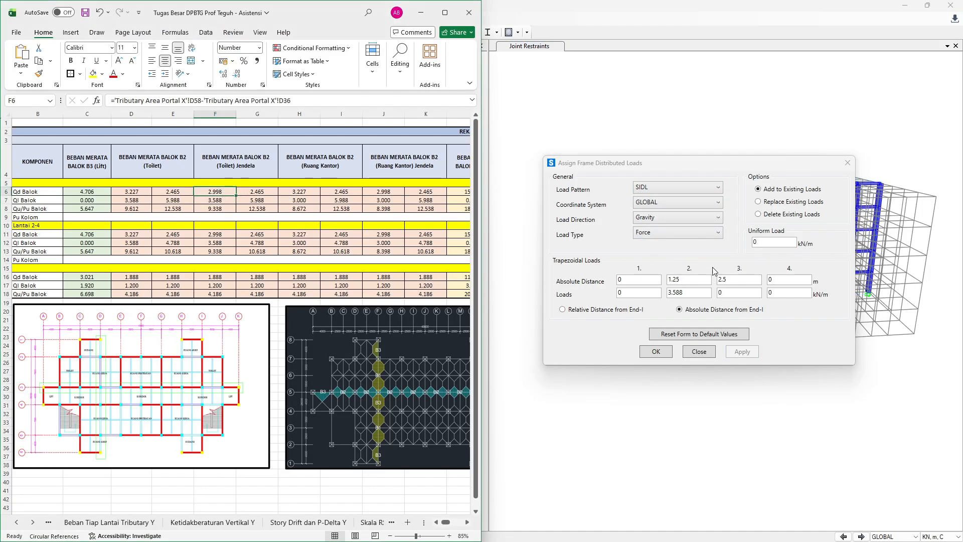
pyautogui.moveTo(698, 292); pyautogui.dragTo(634, 303)
pyautogui.write('2.998')
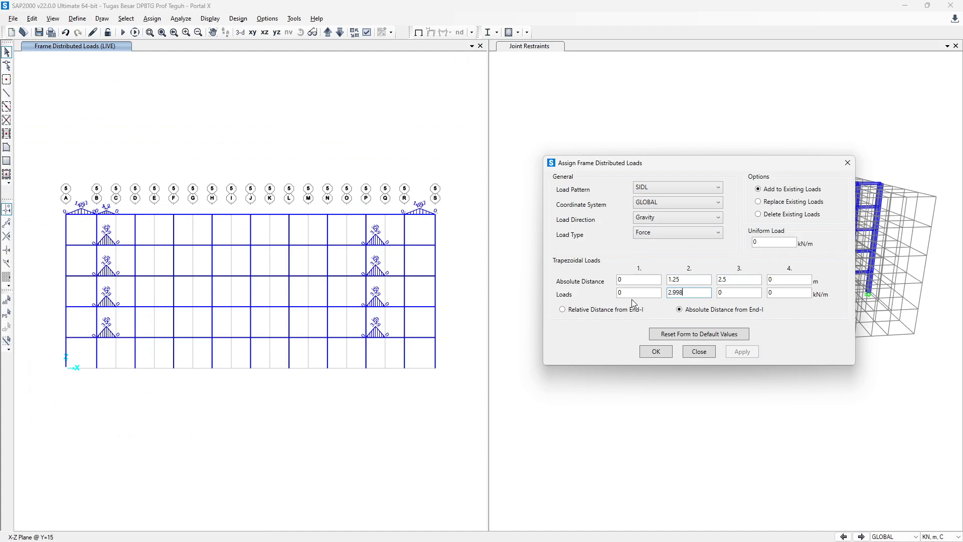
pyautogui.hotkey('alt', 'Tab')
pyautogui.hotkey('alt', 'Tab')
pyautogui.click(6, 315)
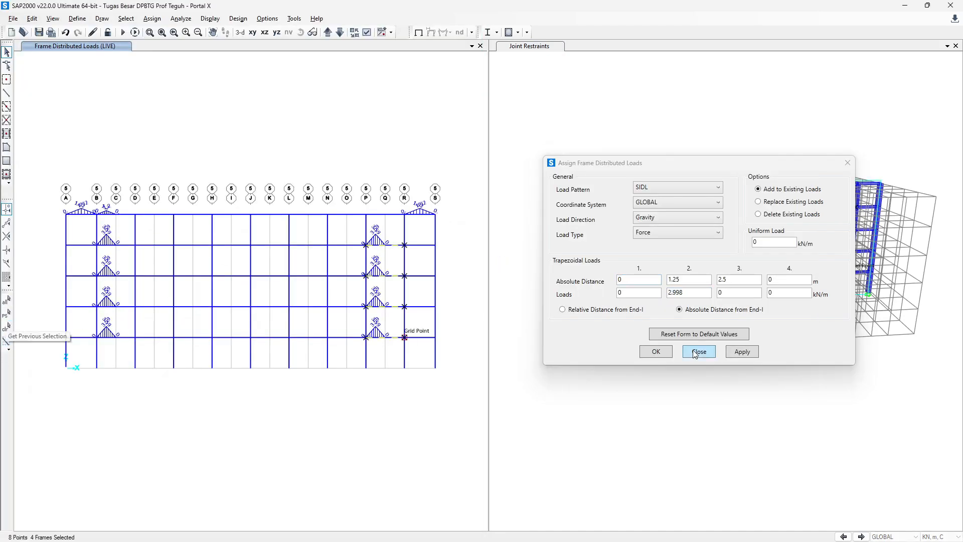
pyautogui.click(742, 352)
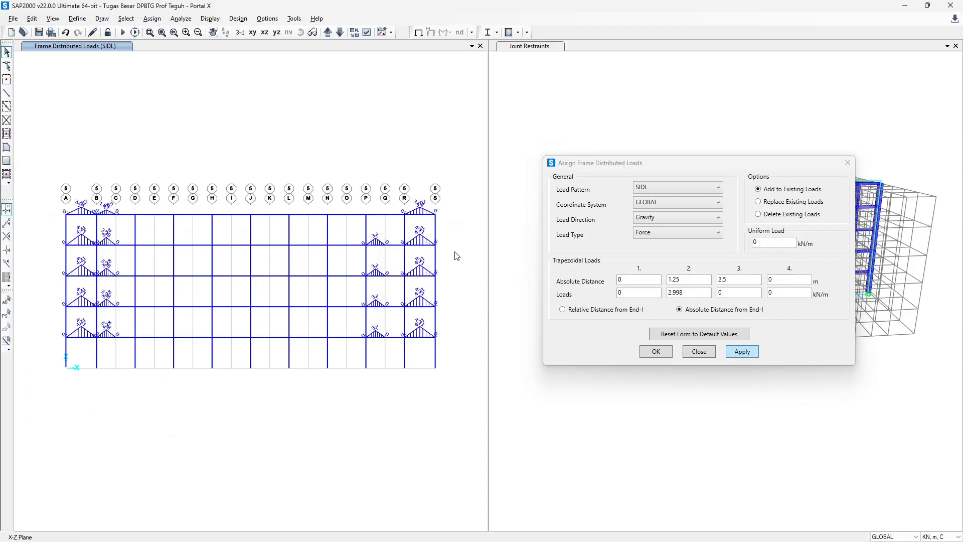
# Assign the roof beam between grids P and R a SIDL load peaking at 1.888 kN/m, from the spreadsheet's roof values.
pyautogui.hotkey('alt', 'Tab')
pyautogui.hotkey('alt', 'Tab')
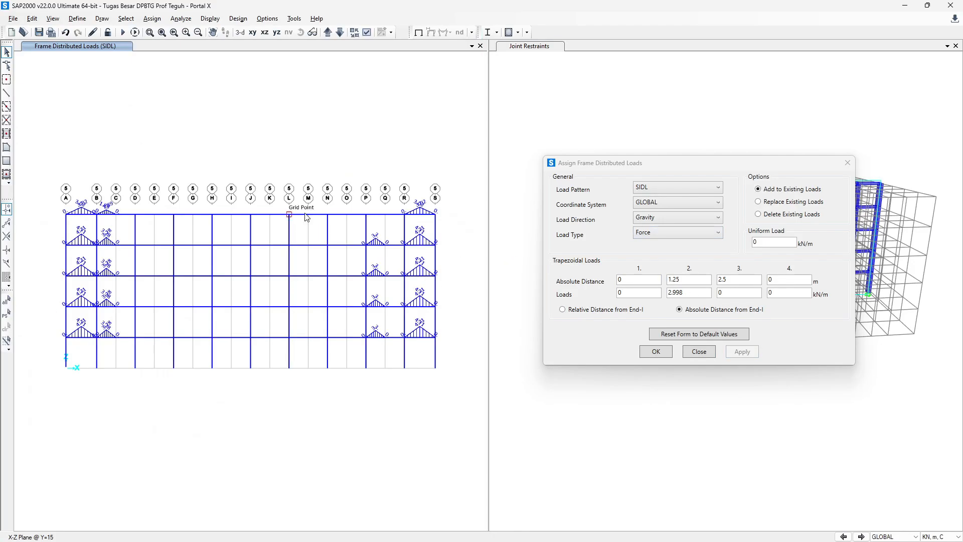
pyautogui.moveTo(357, 211); pyautogui.dragTo(413, 228)
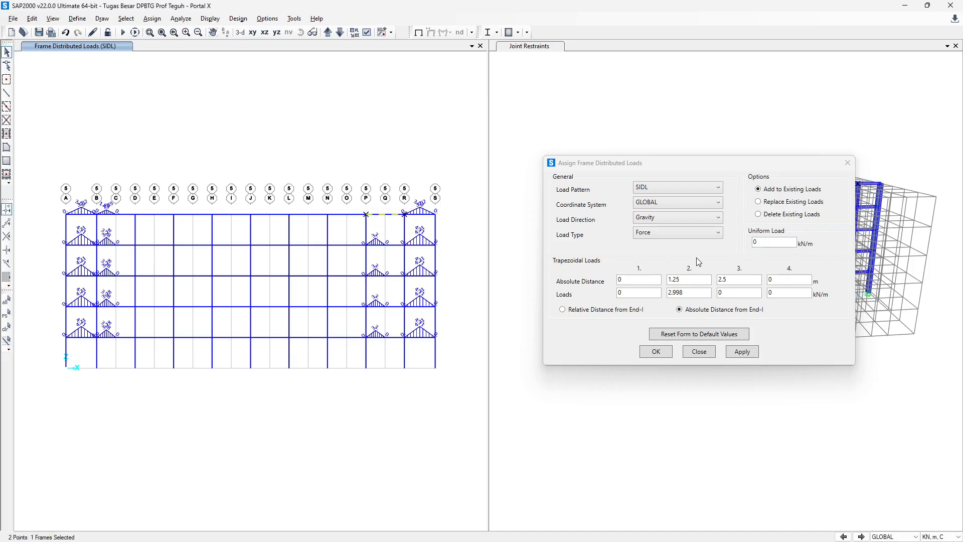
pyautogui.hotkey('alt', 'Tab')
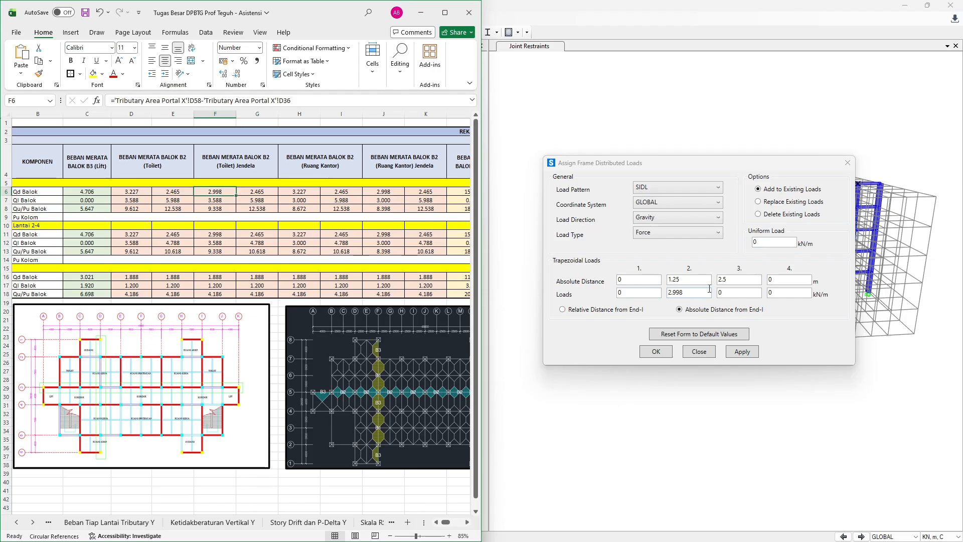
pyautogui.hotkey('alt', 'Tab')
pyautogui.write('1')
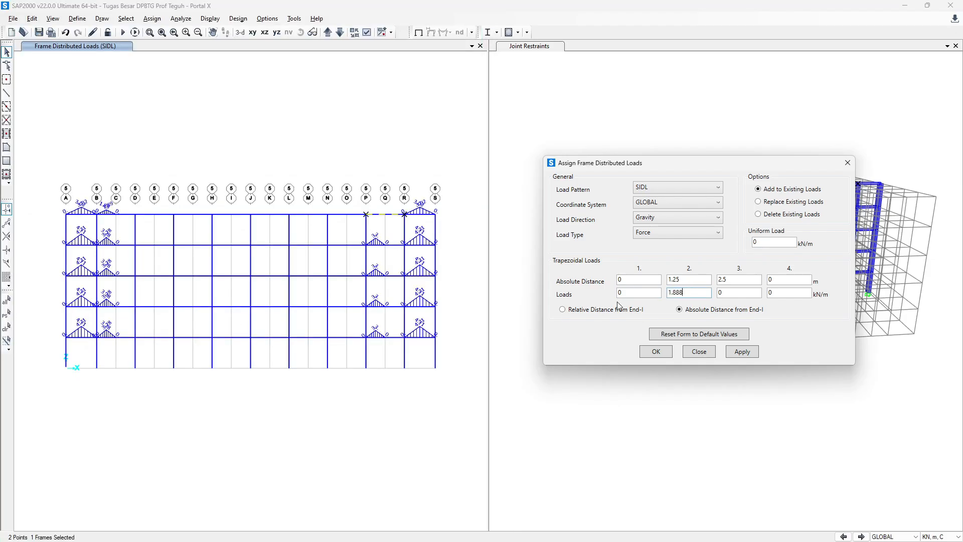
pyautogui.click(745, 353)
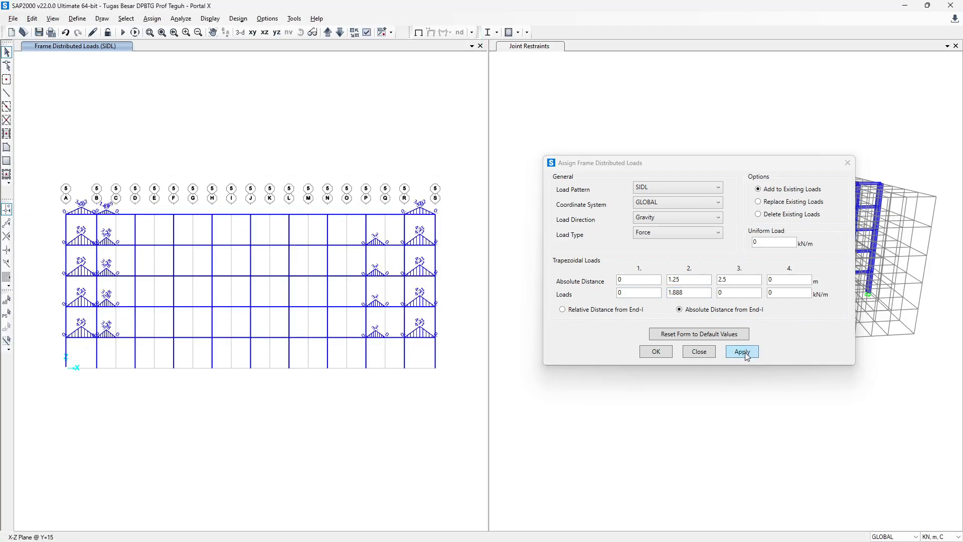
pyautogui.click(746, 353)
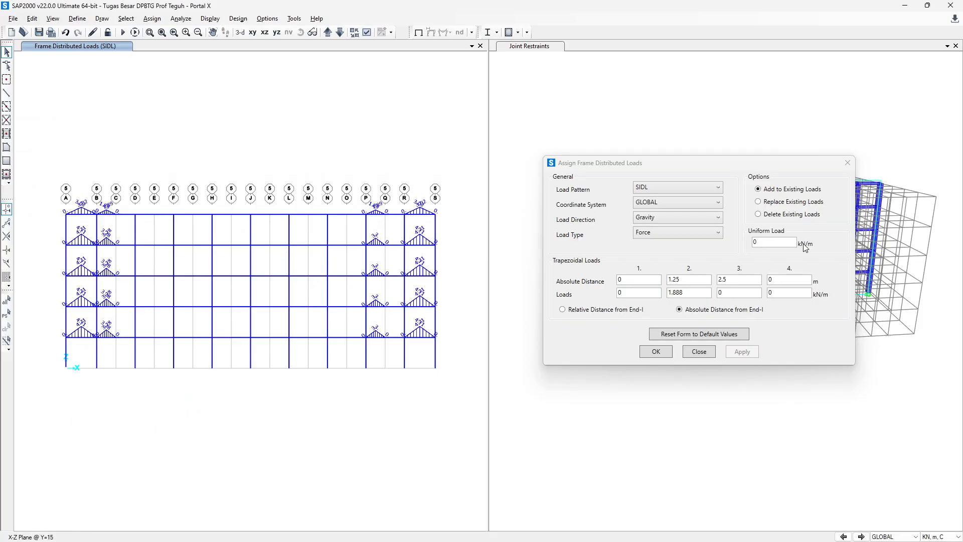
# Compare the second B2 (Toilet) column's loads per floor in the spreadsheet, and select the four floor beams below the roof between grids B and D.
pyautogui.hotkey('alt', 'Tab')
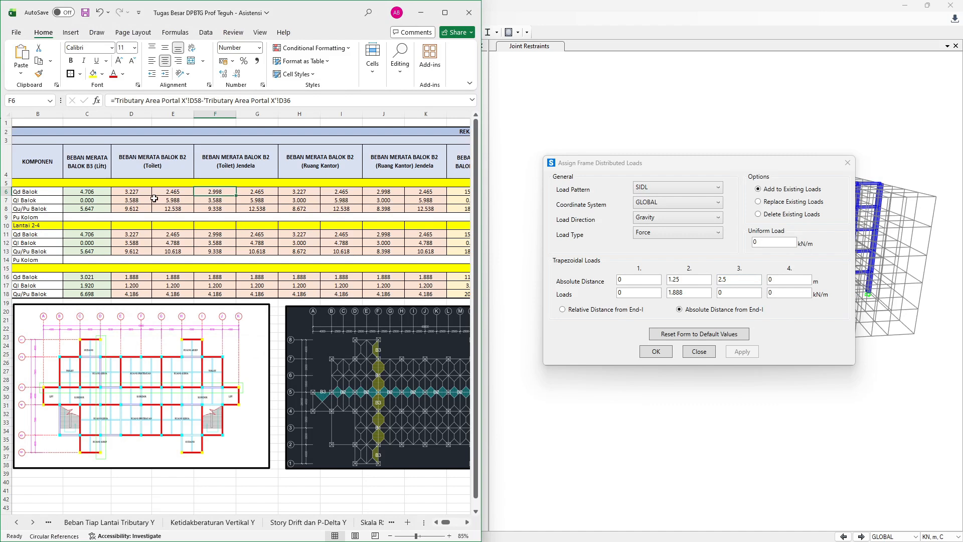
pyautogui.click(169, 191)
pyautogui.moveTo(170, 191); pyautogui.dragTo(173, 294)
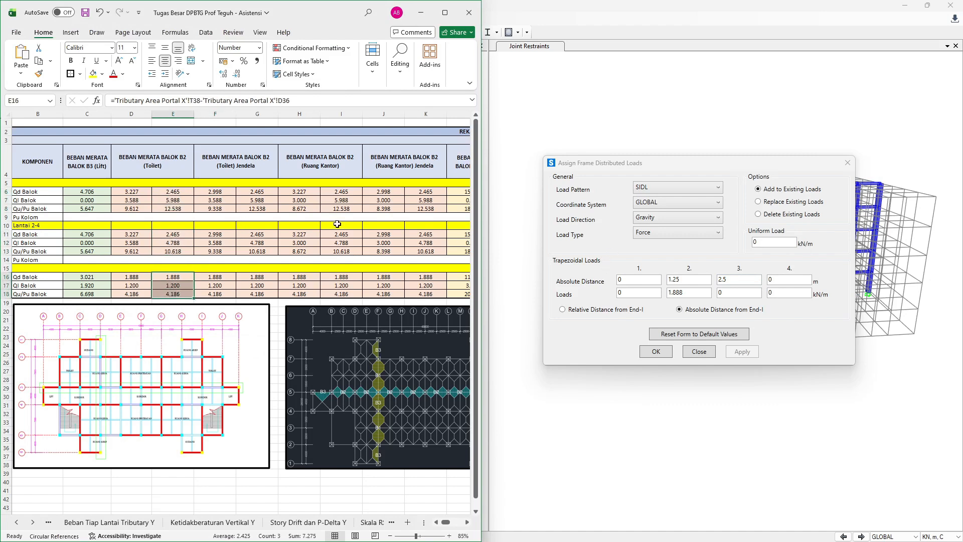
pyautogui.hotkey('alt', 'Tab')
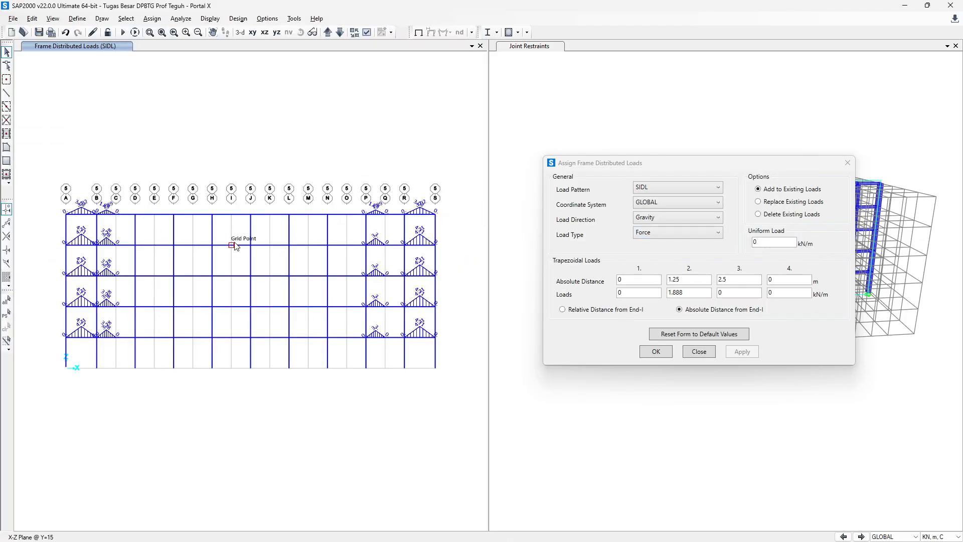
pyautogui.moveTo(138, 255); pyautogui.dragTo(146, 255)
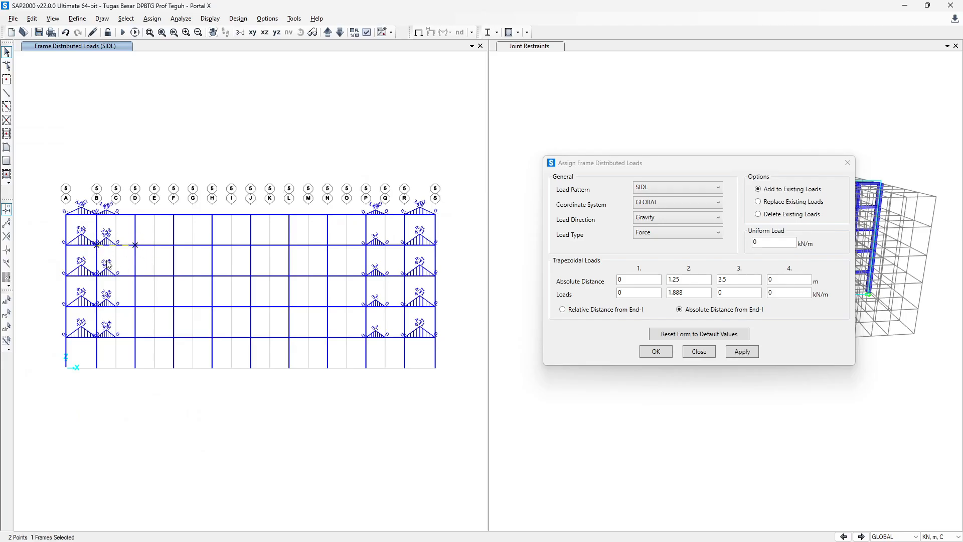
pyautogui.moveTo(86, 262); pyautogui.dragTo(160, 282)
pyautogui.hotkey('alt', 'Tab')
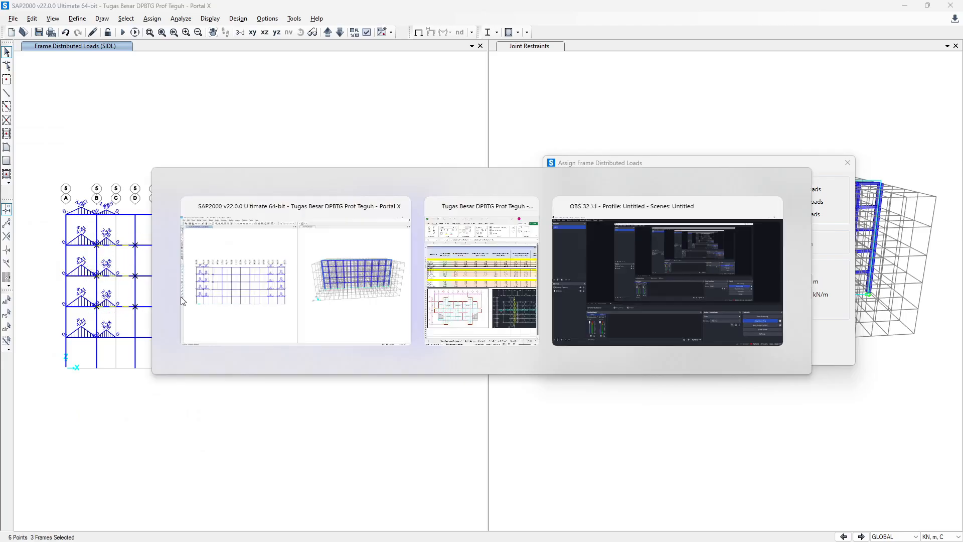
pyautogui.click(182, 242)
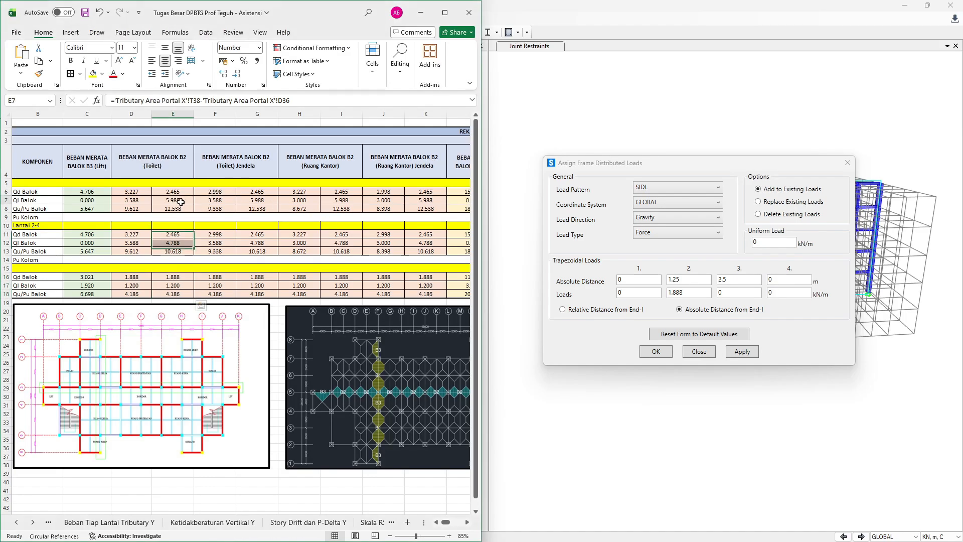
pyautogui.click(183, 200)
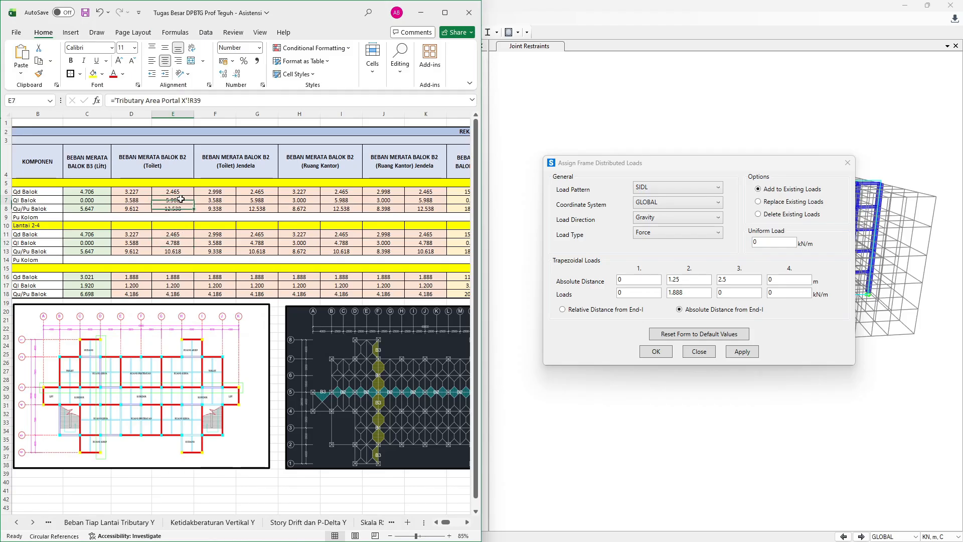
pyautogui.hotkey('alt', 'Tab')
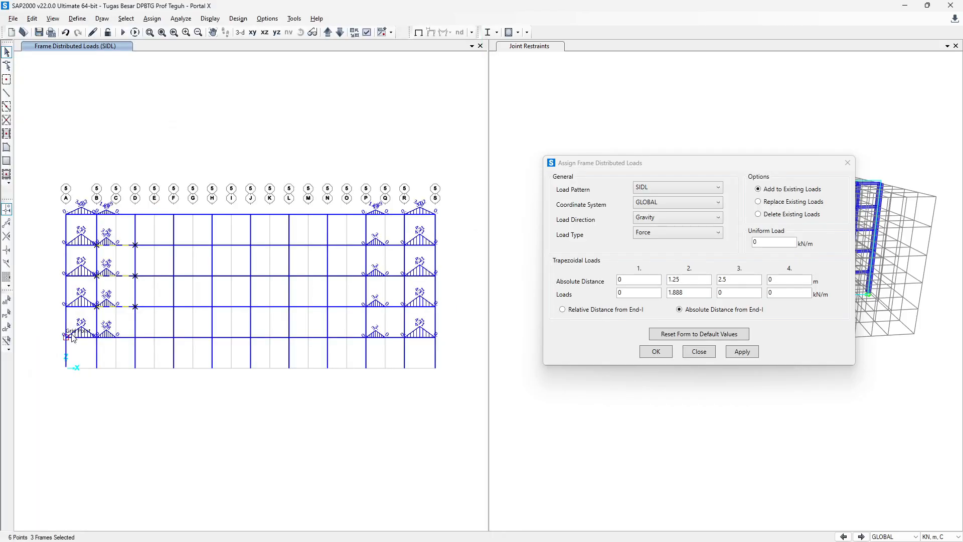
pyautogui.hotkey('alt', 'Tab')
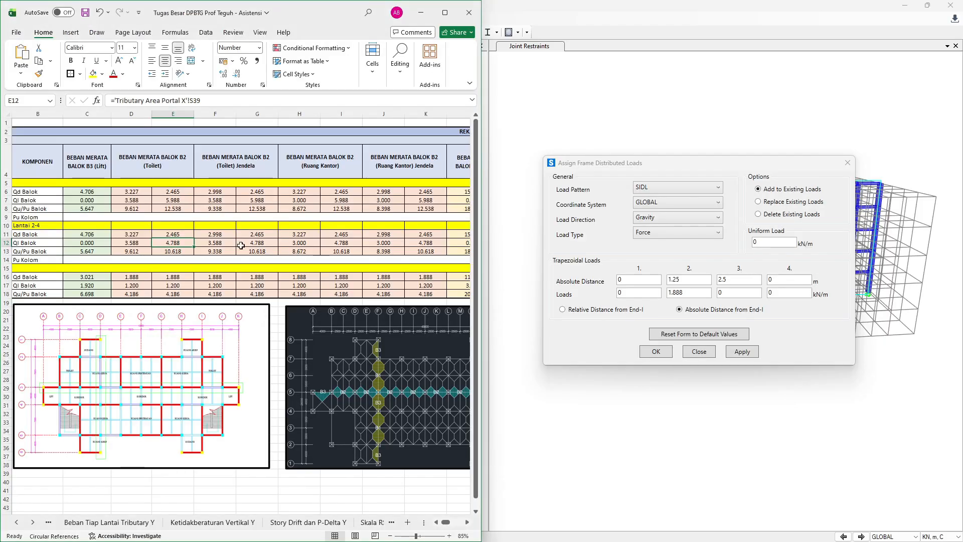
pyautogui.click(183, 200)
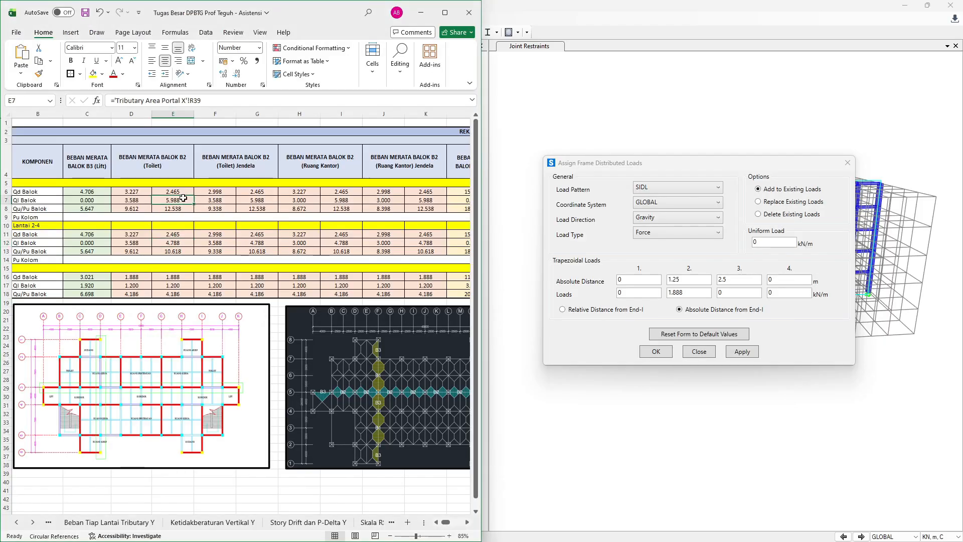
pyautogui.hotkey('alt', 'Tab')
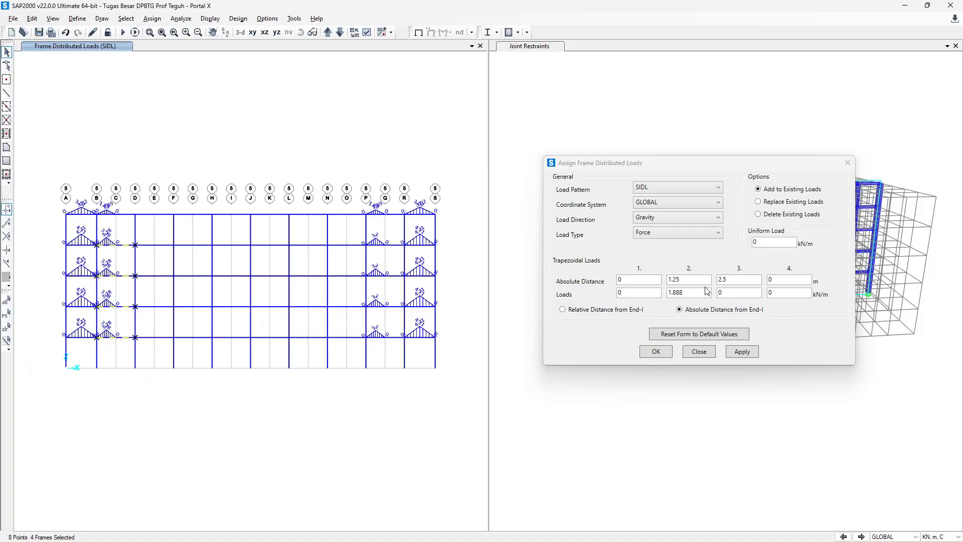
# Add a SIDL load with the spreadsheet's 2.465 kN/m peak at 1.25 m to the selected floor beams between B and D.
pyautogui.click(677, 188)
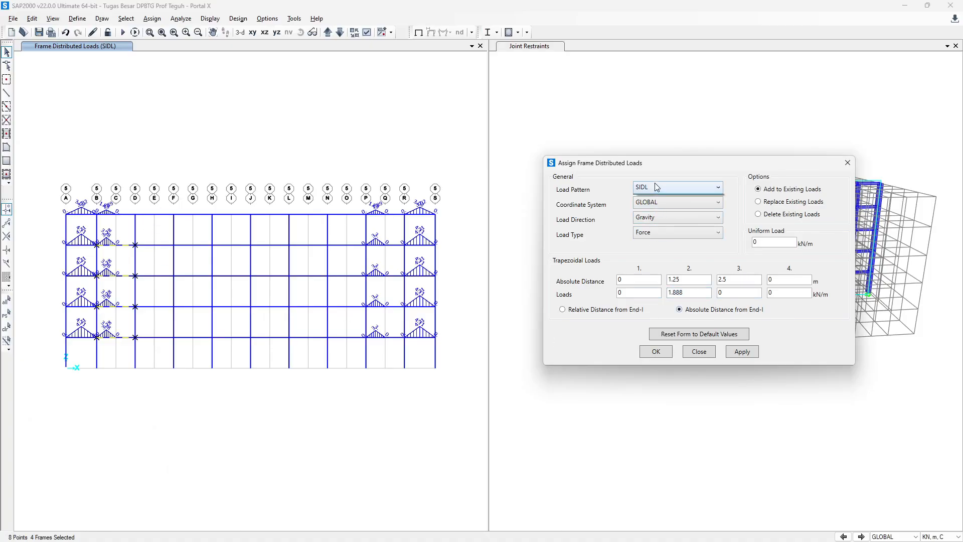
pyautogui.click(663, 240)
pyautogui.hotkey('alt', 'Tab')
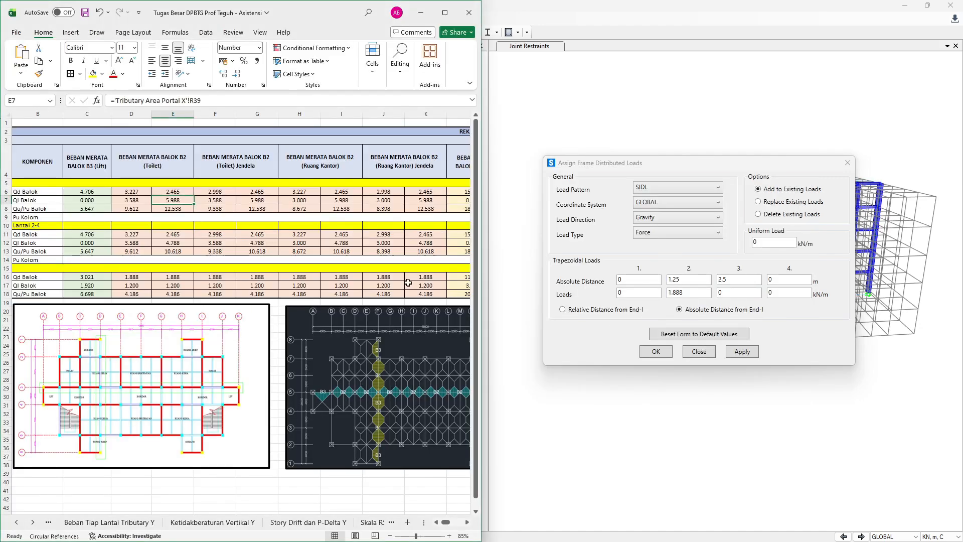
pyautogui.click(179, 193)
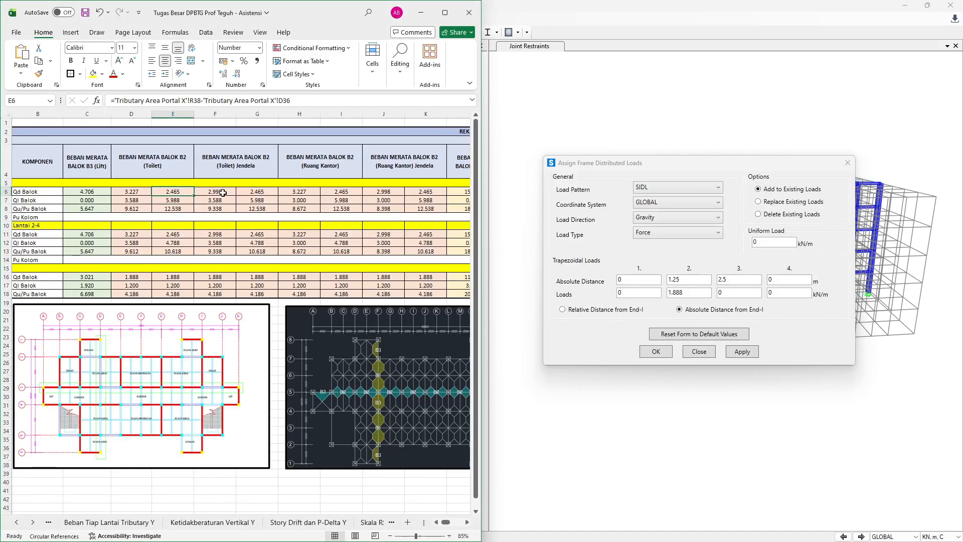
pyautogui.hotkey('alt', 'Tab')
pyautogui.moveTo(693, 290); pyautogui.dragTo(648, 303)
pyautogui.write('2')
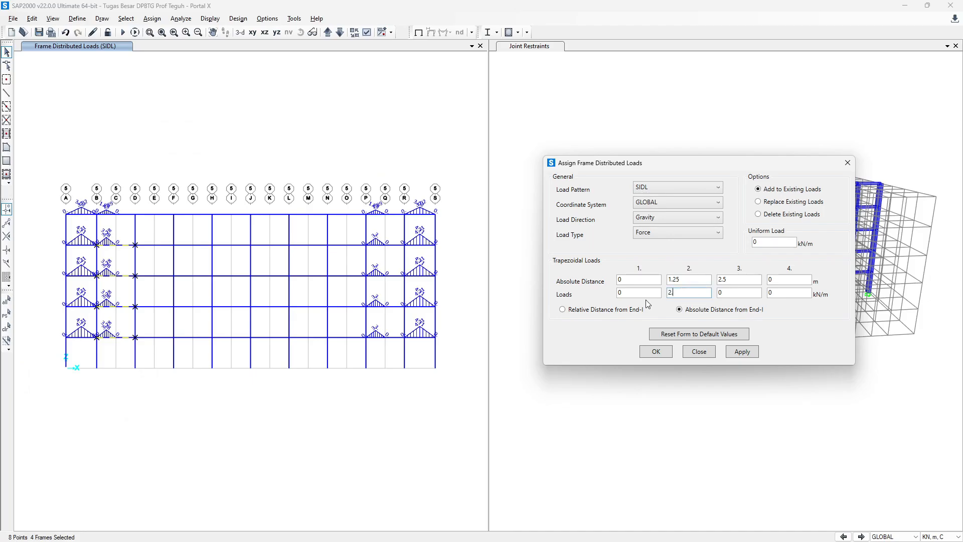
pyautogui.write('.465')
pyautogui.click(730, 352)
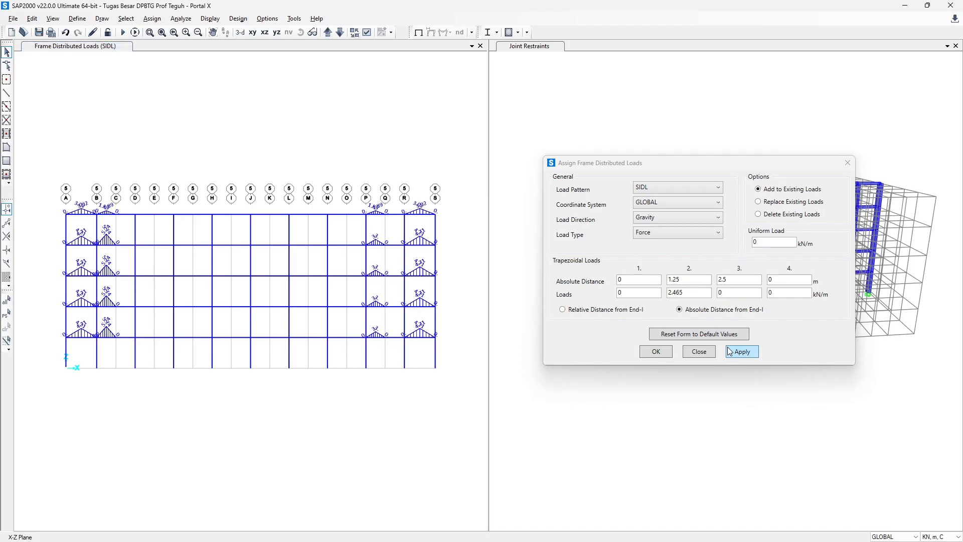
# Add a SIDL load with the spreadsheet's 1.888 kN/m peak at 1.25 m to the roof beam between grids B and D.
pyautogui.click(65, 85)
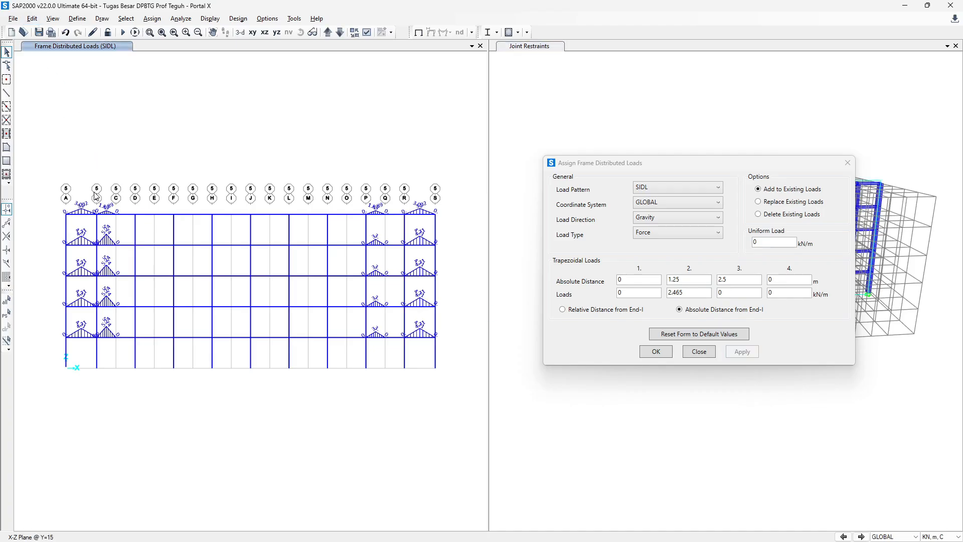
pyautogui.moveTo(88, 193); pyautogui.dragTo(150, 229)
pyautogui.hotkey('alt', 'Tab')
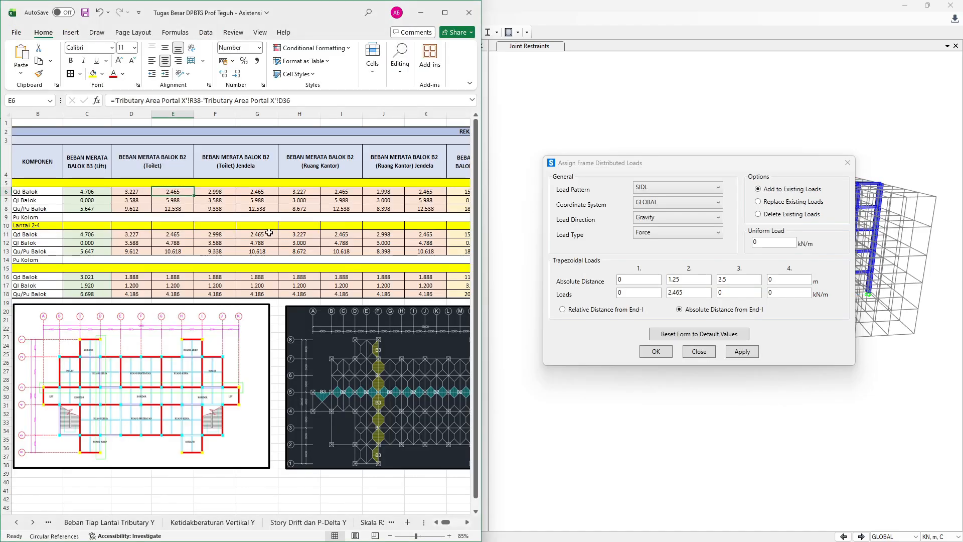
pyautogui.click(180, 277)
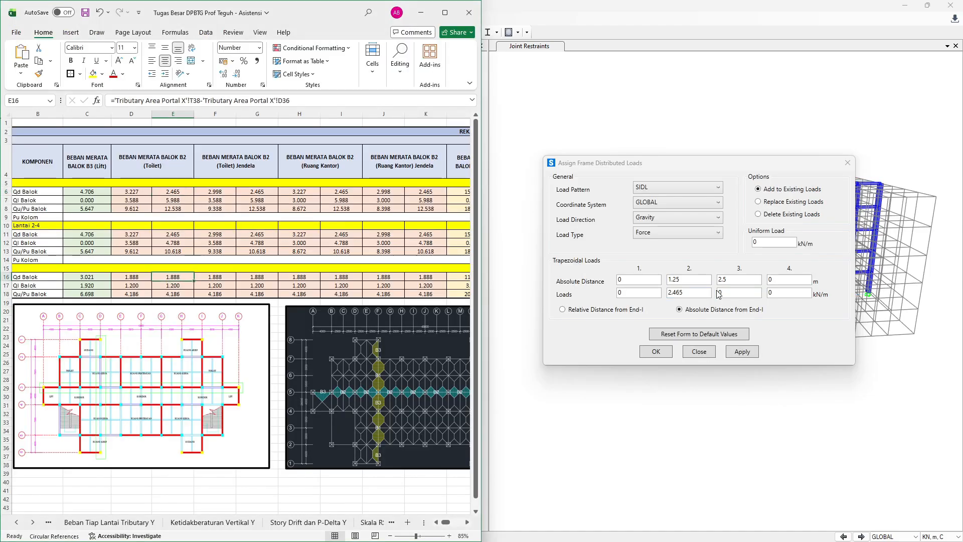
pyautogui.click(623, 299)
pyautogui.write('1.888')
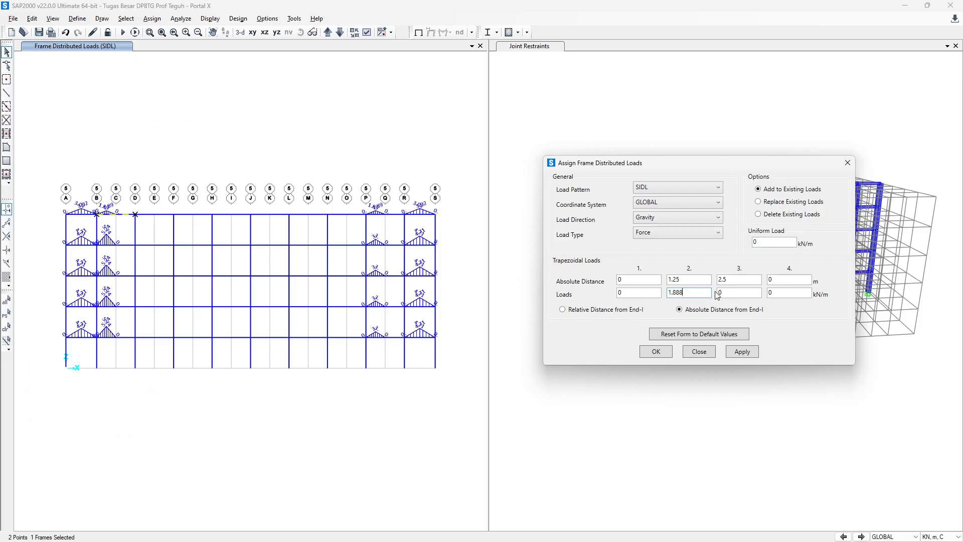
pyautogui.click(748, 356)
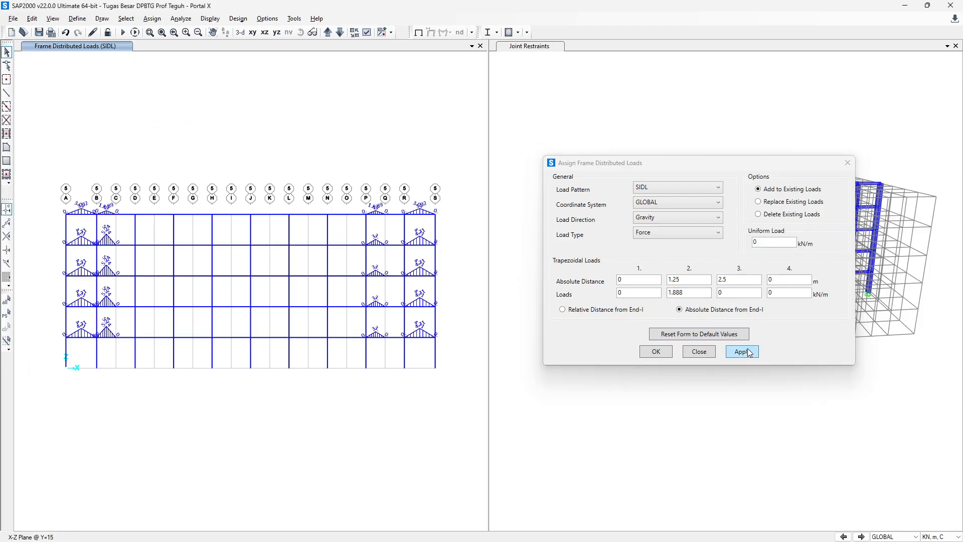
# Add the SIDL load peaking at 1.888 kN/m to the roof beam between grids P and R.
pyautogui.hotkey('alt', 'Tab')
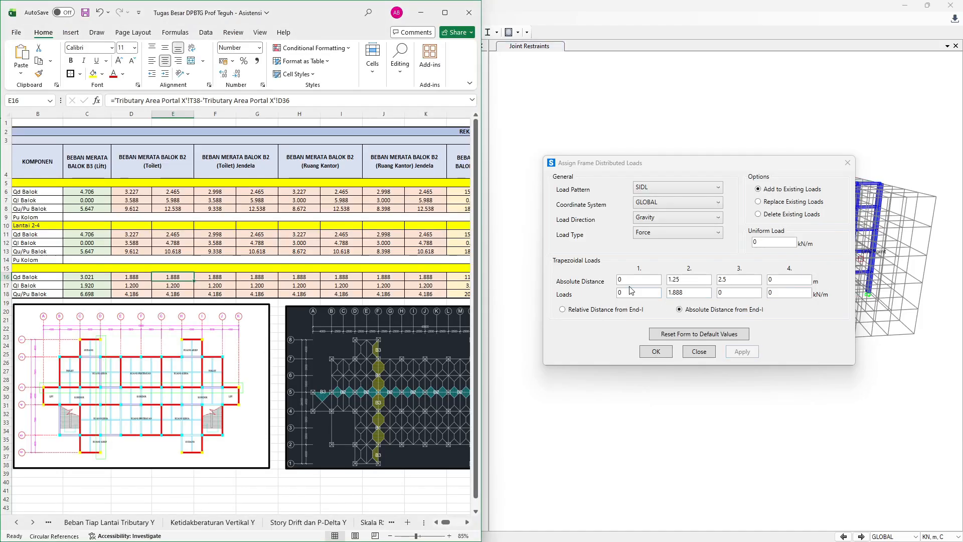
pyautogui.hotkey('alt', 'Tab')
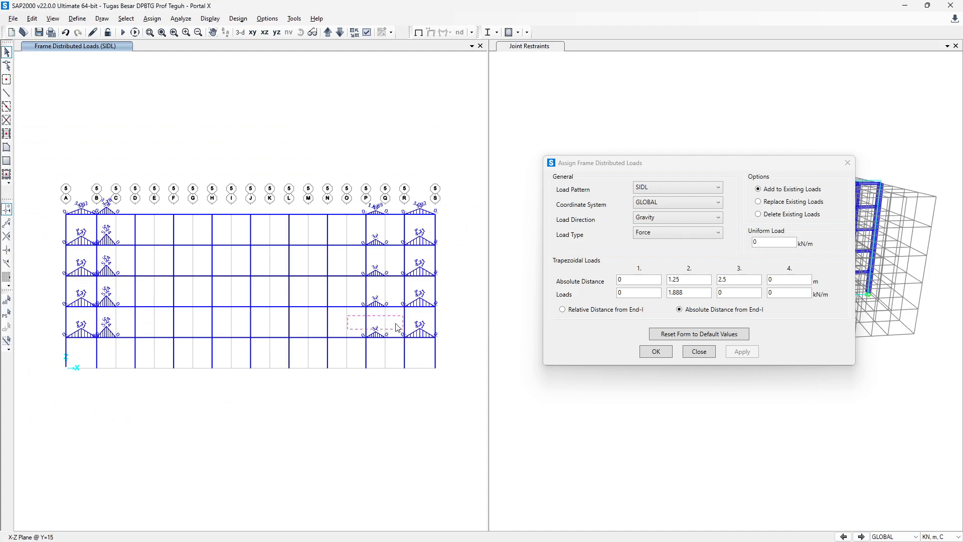
pyautogui.click(399, 214)
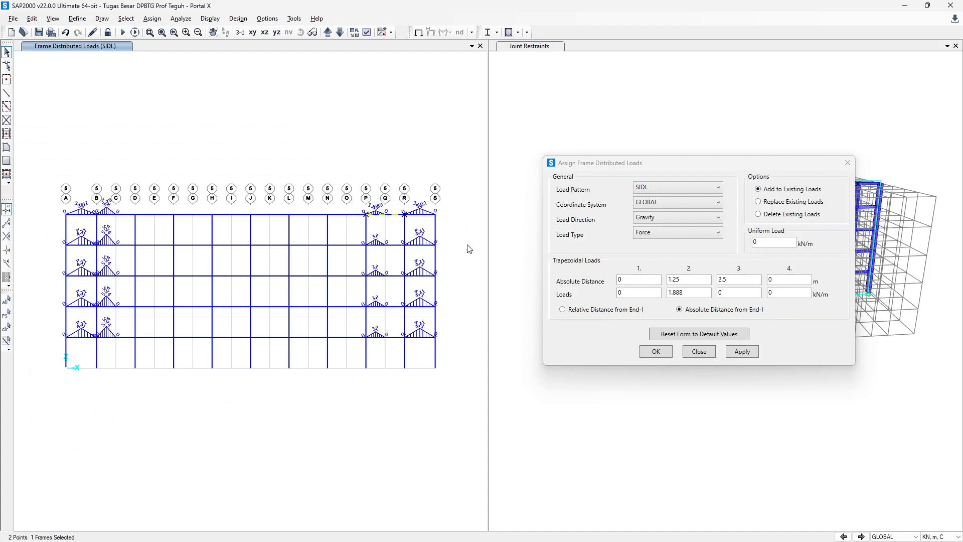
pyautogui.click(743, 352)
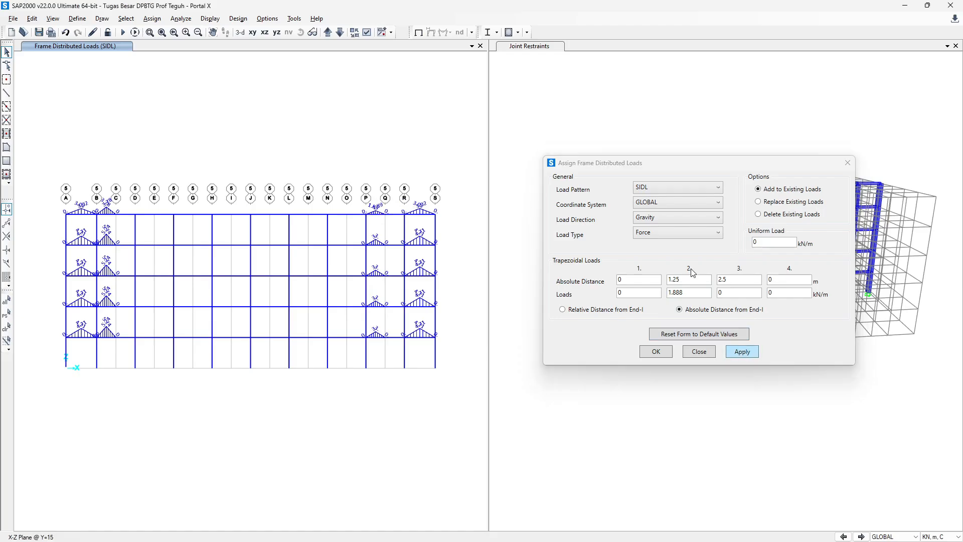
# Add a SIDL load with the spreadsheet's 2.465 kN/m peak to the four floor beams below the roof between grids P and R.
pyautogui.hotkey('alt', 'Tab')
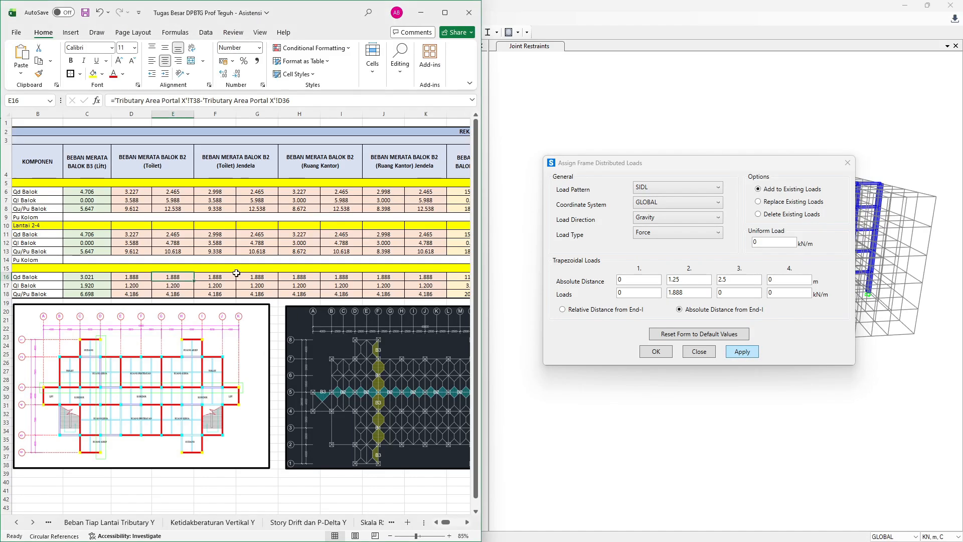
pyautogui.click(248, 284)
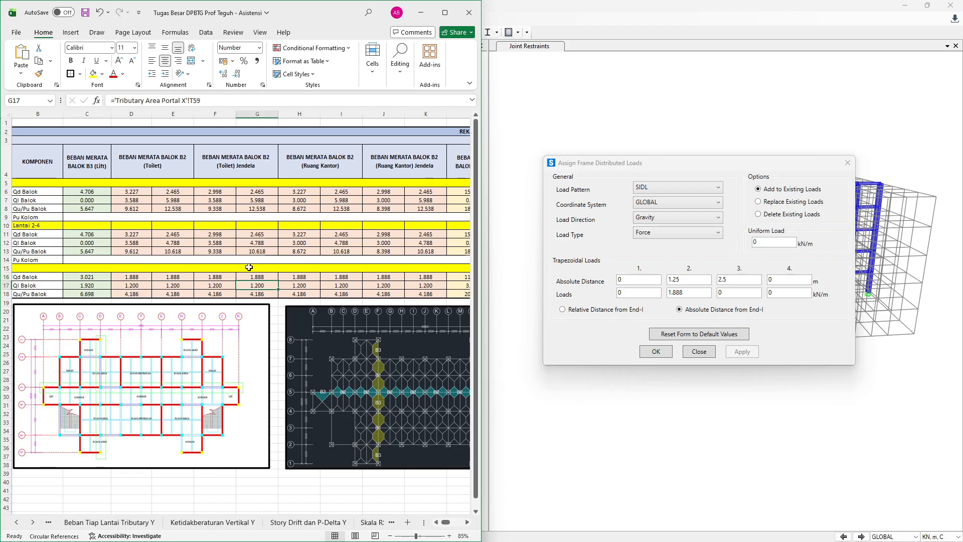
pyautogui.click(257, 193)
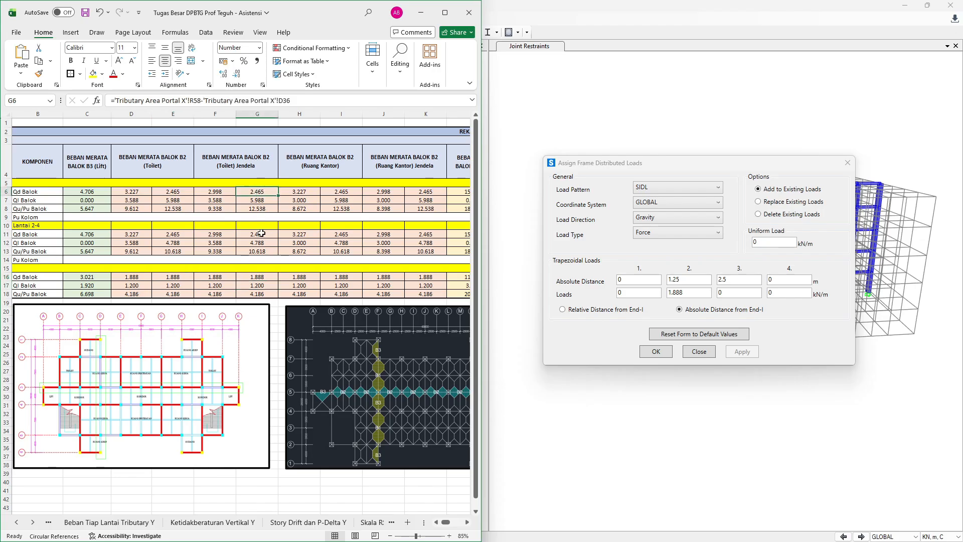
pyautogui.hotkey('alt', 'Tab')
pyautogui.moveTo(351, 234); pyautogui.dragTo(413, 257)
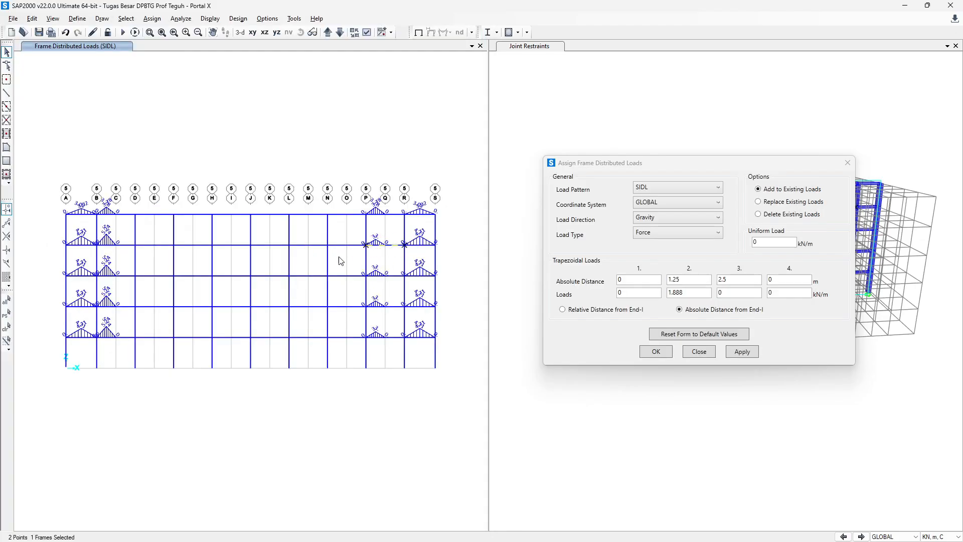
pyautogui.moveTo(341, 260); pyautogui.dragTo(415, 313)
pyautogui.moveTo(346, 318); pyautogui.dragTo(411, 357)
pyautogui.click(696, 307)
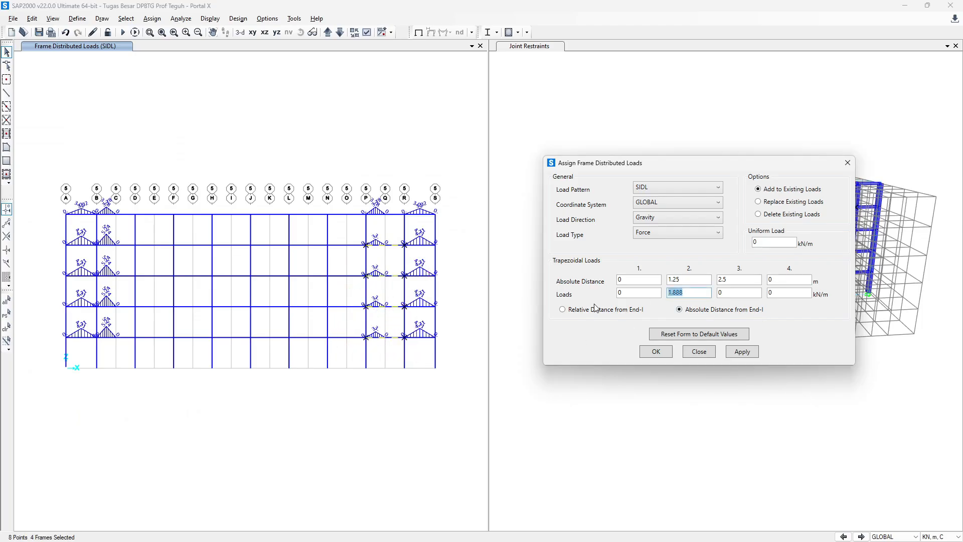
pyautogui.write('2.465')
pyautogui.click(742, 352)
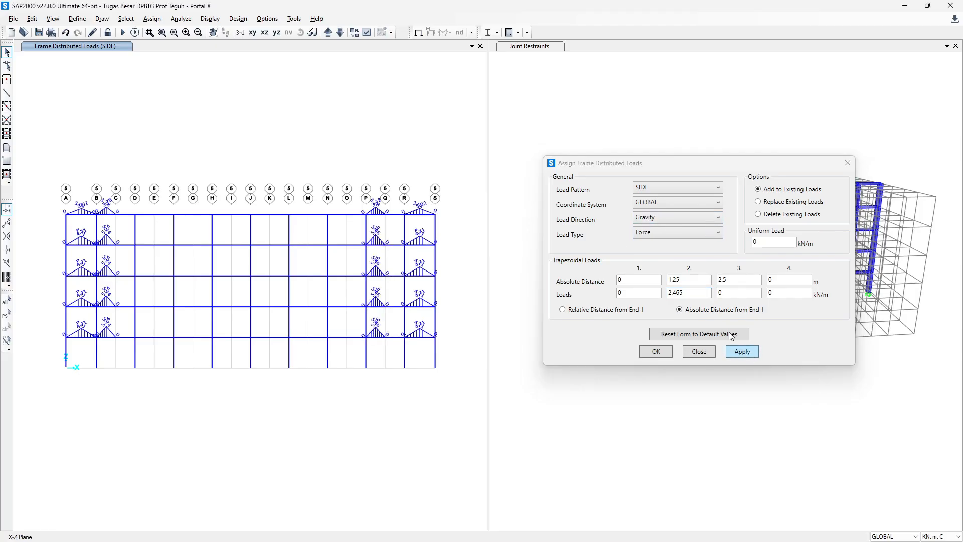
# Compare the B2 (Toilet) and B2 (Toilet) Jendela Ql values in the spreadsheet, and select the lowest floor beams between B–D and P–R.
pyautogui.hotkey('alt', 'Tab')
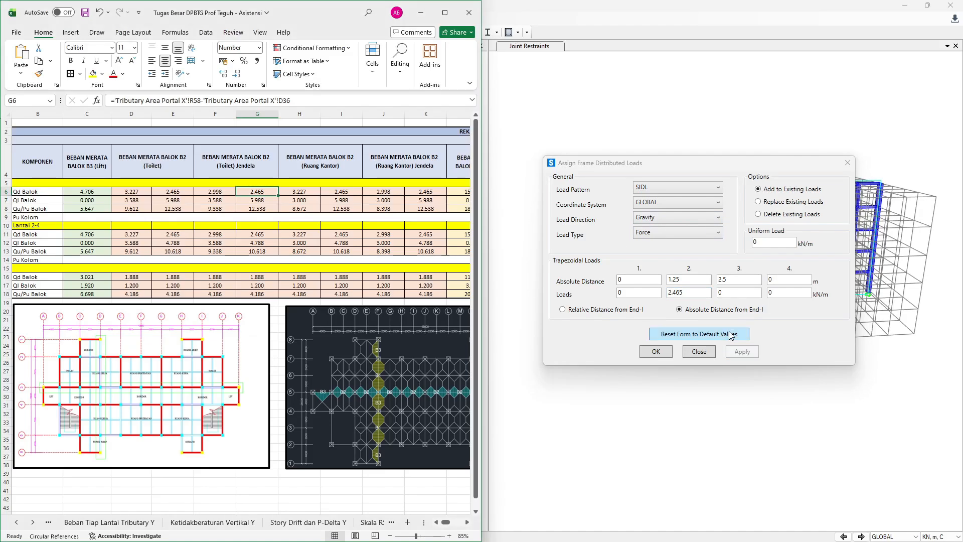
pyautogui.click(190, 208)
pyautogui.click(177, 241)
pyautogui.click(183, 285)
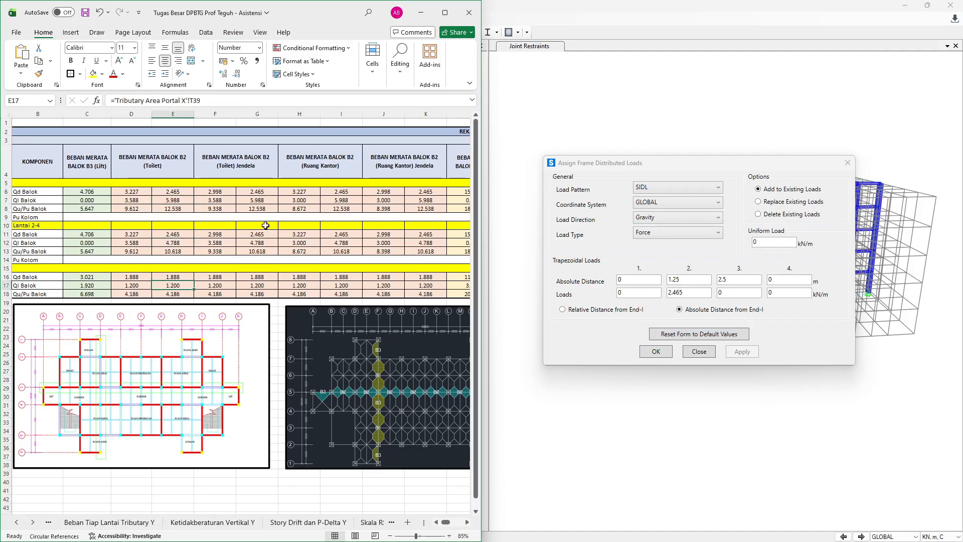
pyautogui.hotkey('alt', 'Tab')
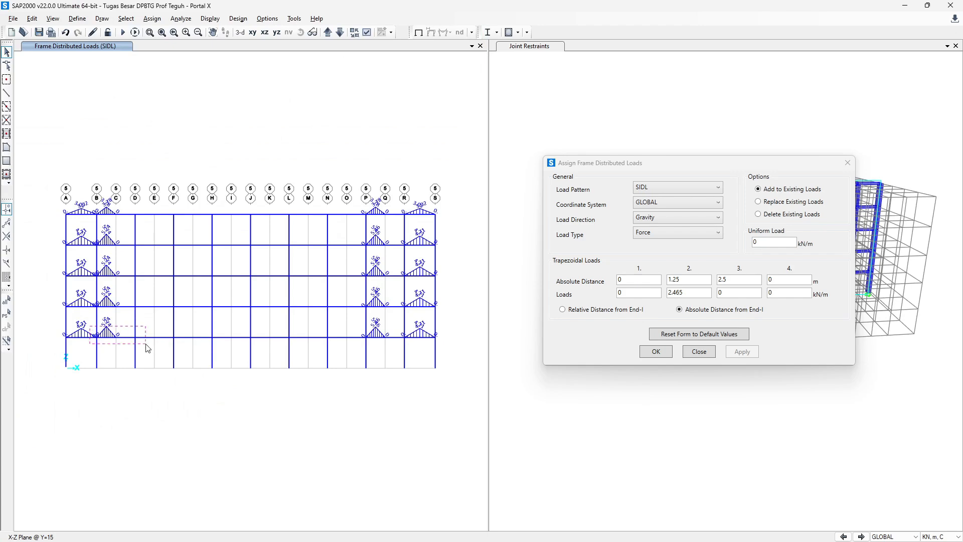
pyautogui.hotkey('alt', 'Tab')
pyautogui.click(257, 200)
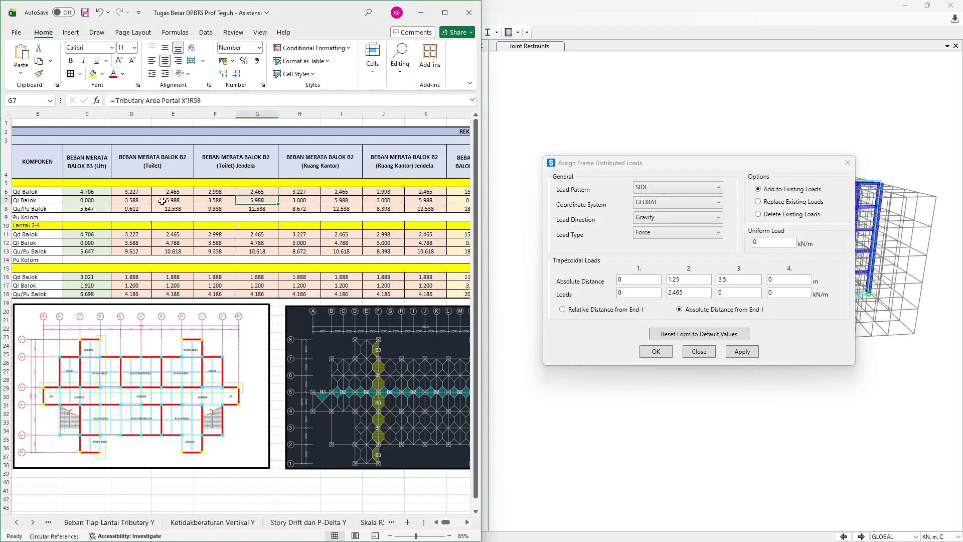
pyautogui.click(163, 201)
pyautogui.hotkey('alt', 'Tab')
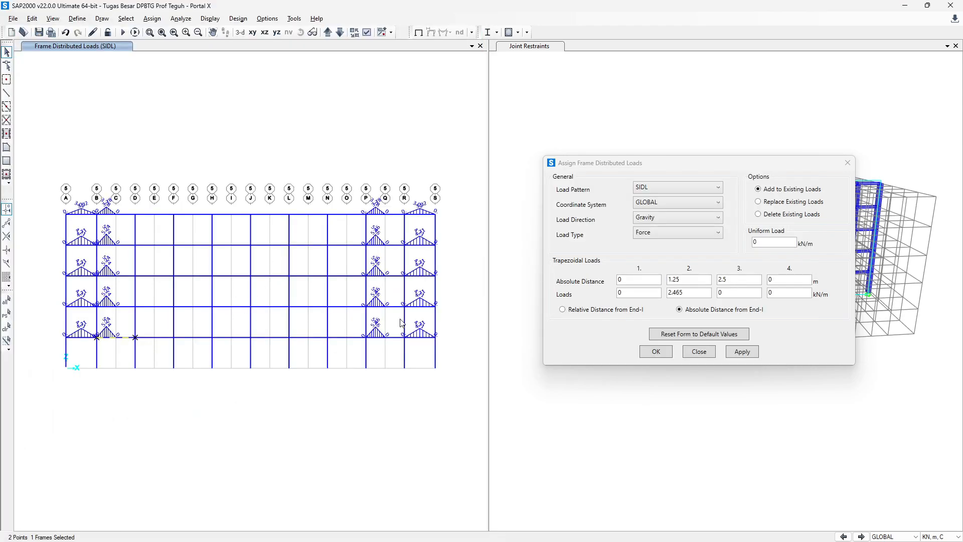
pyautogui.hotkey('alt', 'Tab')
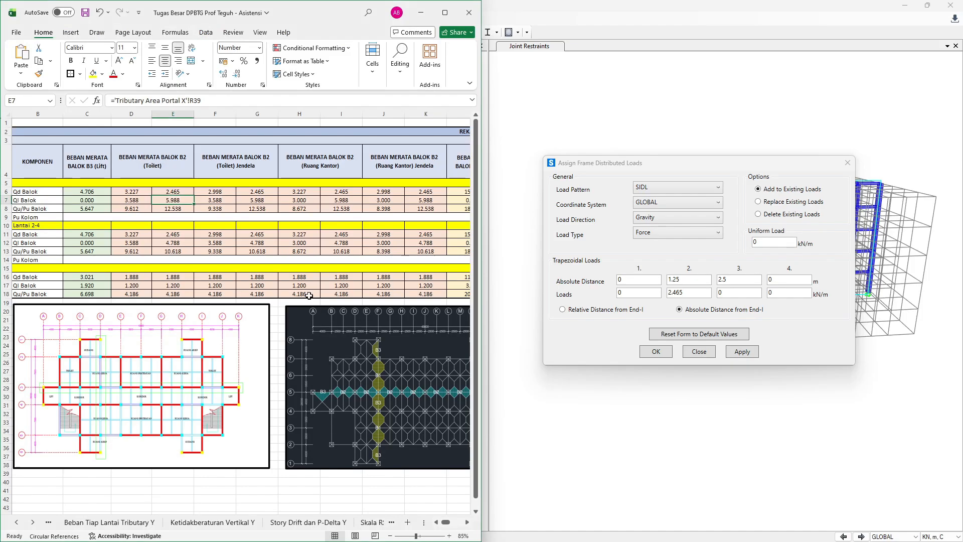
pyautogui.click(252, 201)
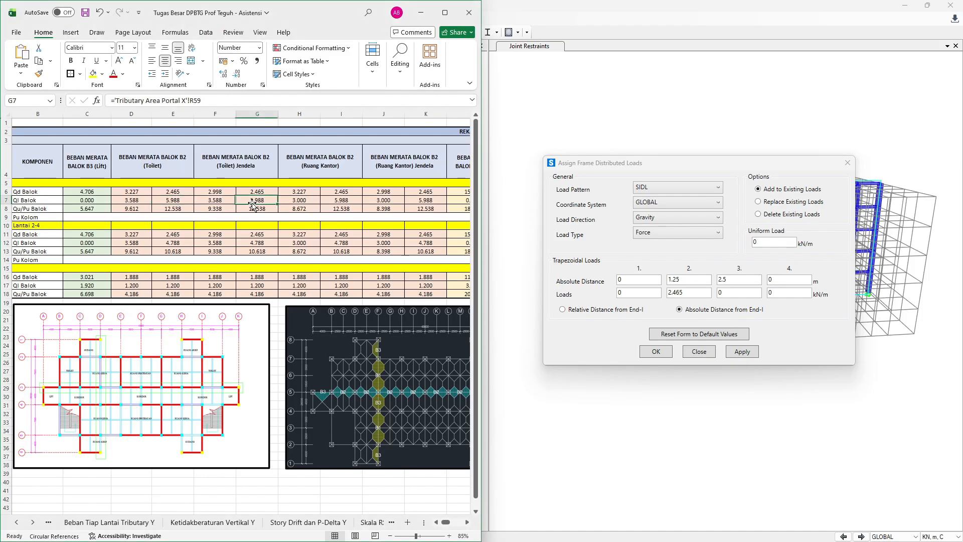
pyautogui.hotkey('alt', 'Tab')
# Add a LIVE load with a 5.988 kN/m peak at 1.25 m to the two selected lowest floor beams.
pyautogui.click(688, 187)
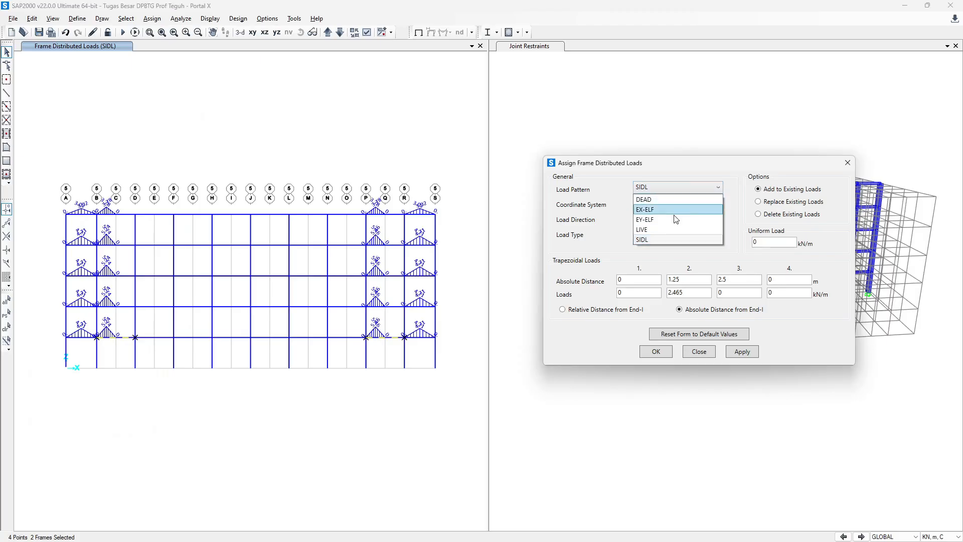
pyautogui.click(700, 239)
pyautogui.moveTo(682, 292); pyautogui.dragTo(633, 297)
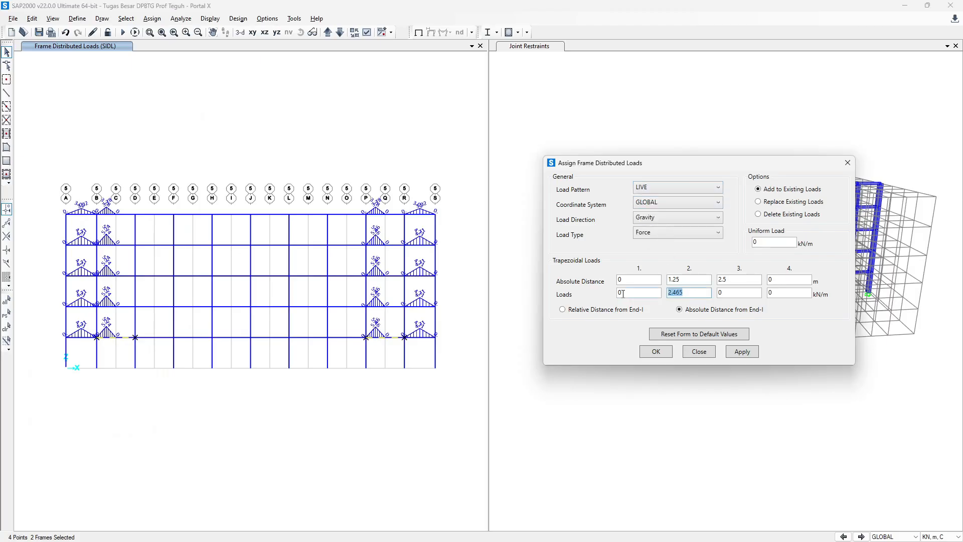
pyautogui.write('5.988')
pyautogui.click(751, 353)
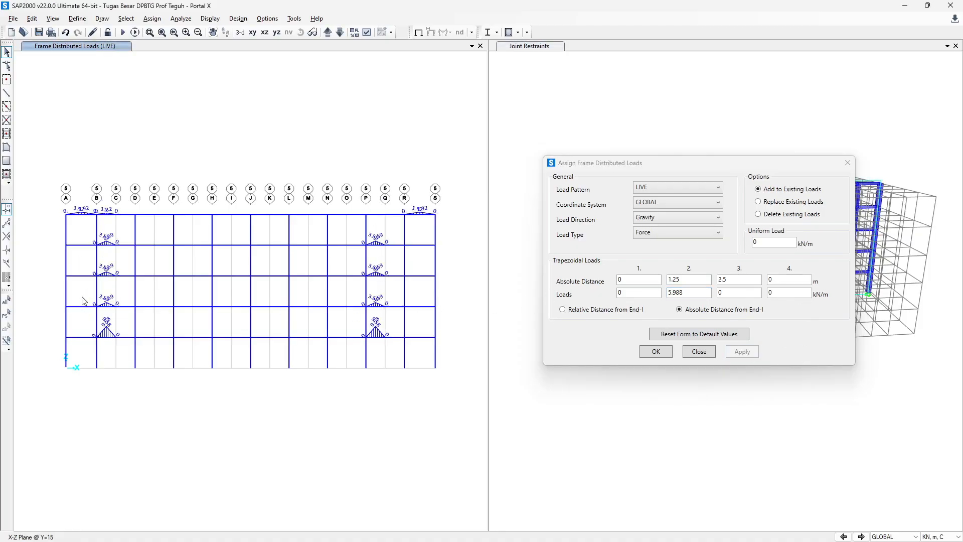
# Add a LIVE load with the spreadsheet's 4.788 kN/m peak to the three upper floor beams below the roof between B–D and P–R.
pyautogui.moveTo(87, 299); pyautogui.dragTo(166, 318)
pyautogui.moveTo(402, 315); pyautogui.dragTo(401, 315)
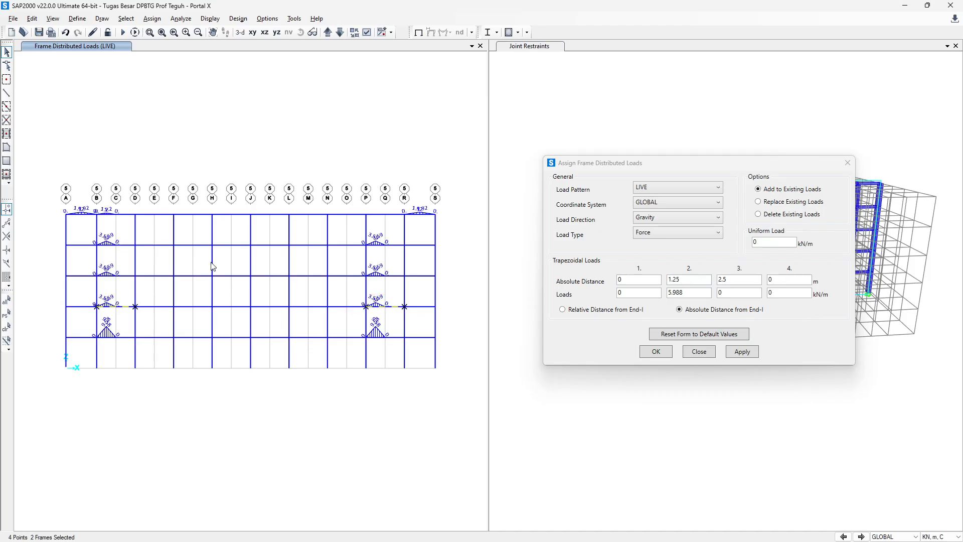
pyautogui.moveTo(161, 284); pyautogui.dragTo(161, 284)
pyautogui.moveTo(348, 268); pyautogui.dragTo(420, 286)
pyautogui.hotkey('alt', 'Tab')
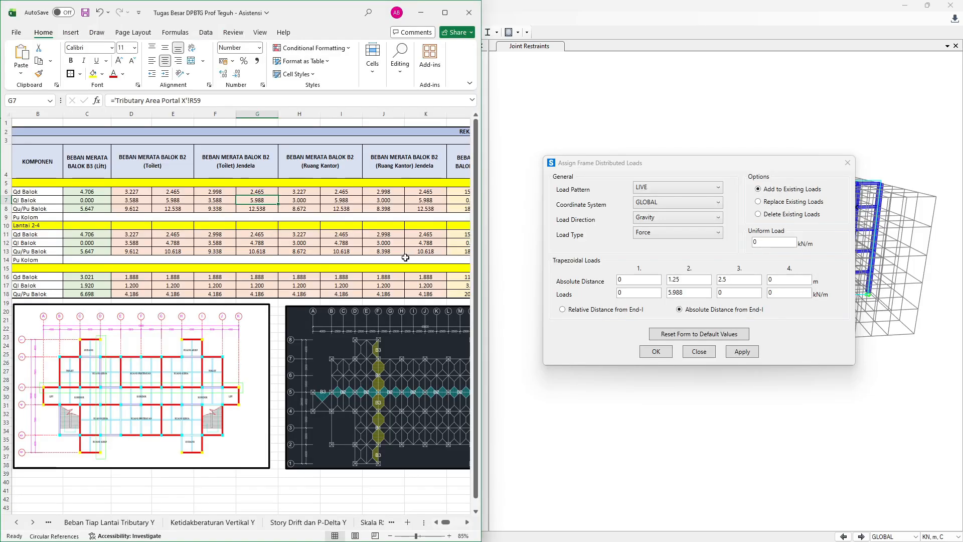
pyautogui.click(191, 244)
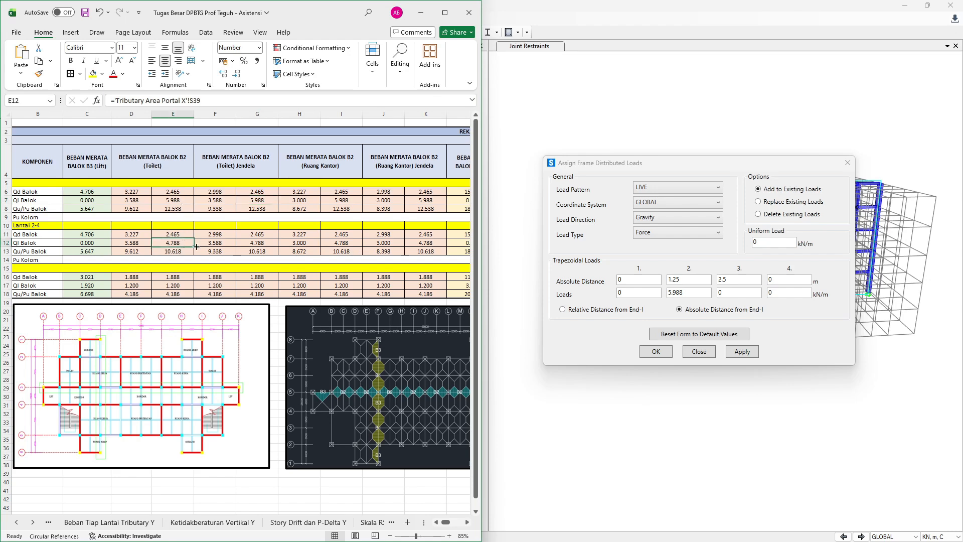
pyautogui.doubleClick(686, 293)
pyautogui.write('4.')
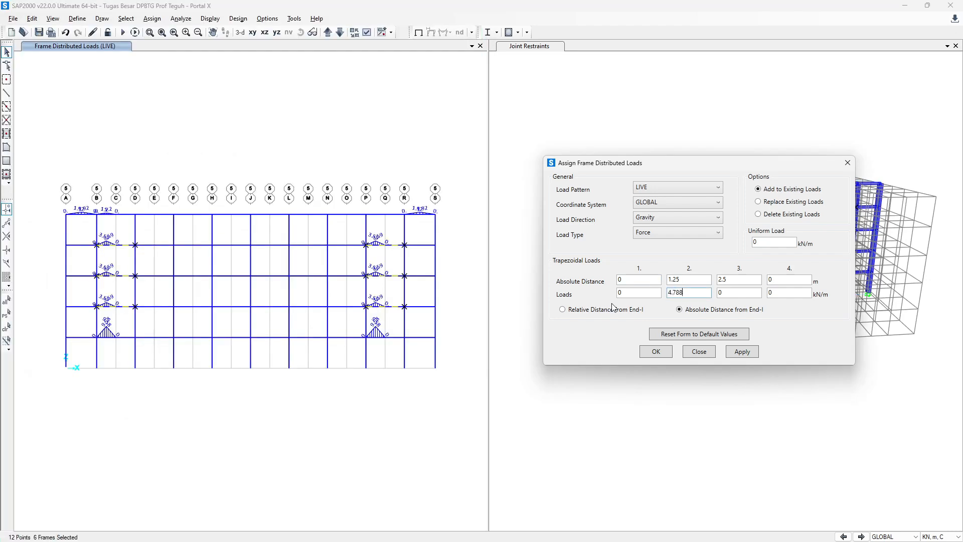
pyautogui.click(743, 351)
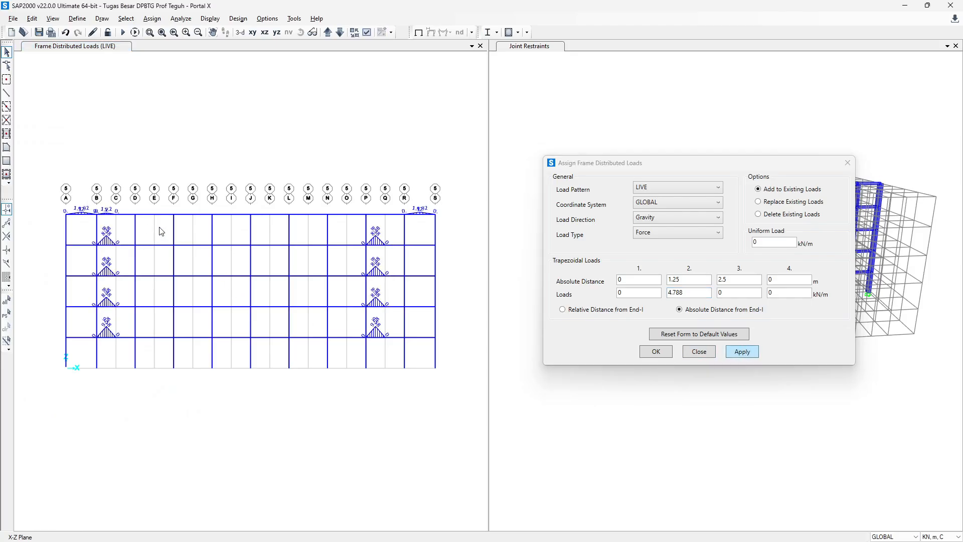
pyautogui.moveTo(95, 205); pyautogui.dragTo(140, 218)
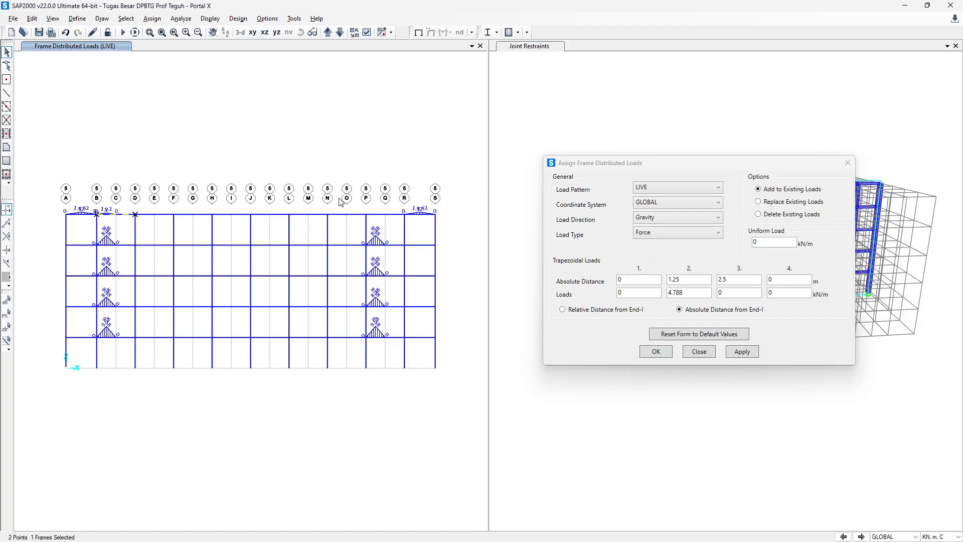
pyautogui.moveTo(338, 198); pyautogui.dragTo(414, 229)
pyautogui.hotkey('ctrl', 'q')
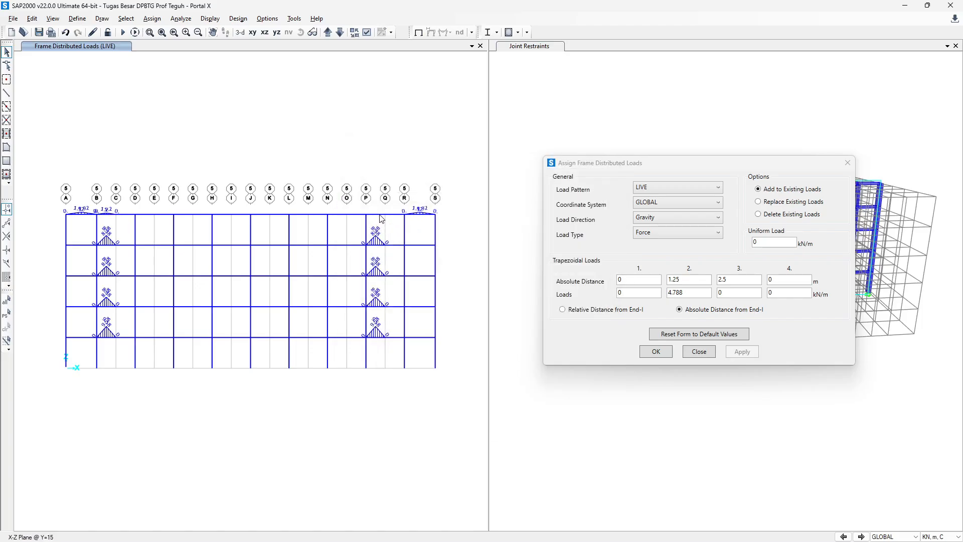
# Inspect the loads assigned to the roof beams between R–S and B–D in their line information.
pyautogui.rightClick(415, 215)
pyautogui.click(427, 158)
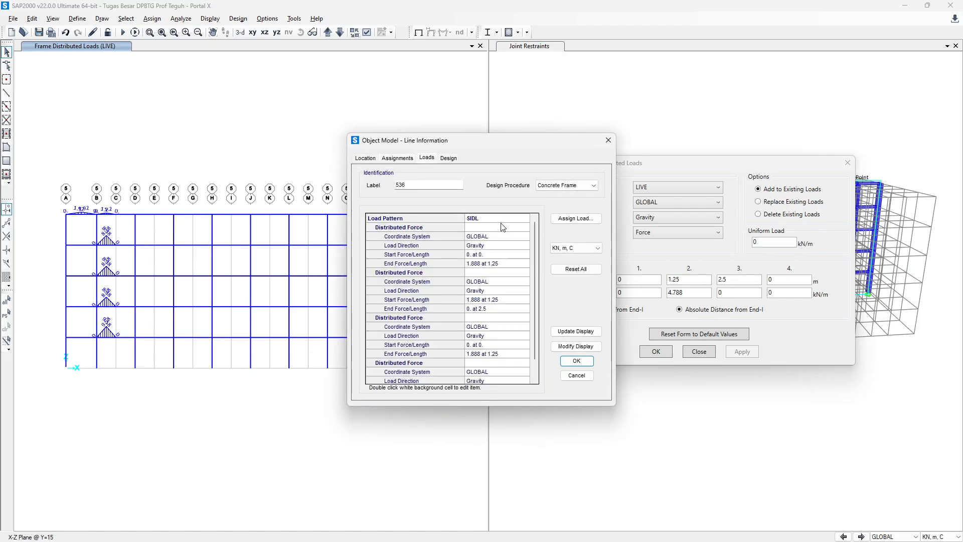
pyautogui.scroll(-1, 502, 229)
pyautogui.scroll(2, 501, 287)
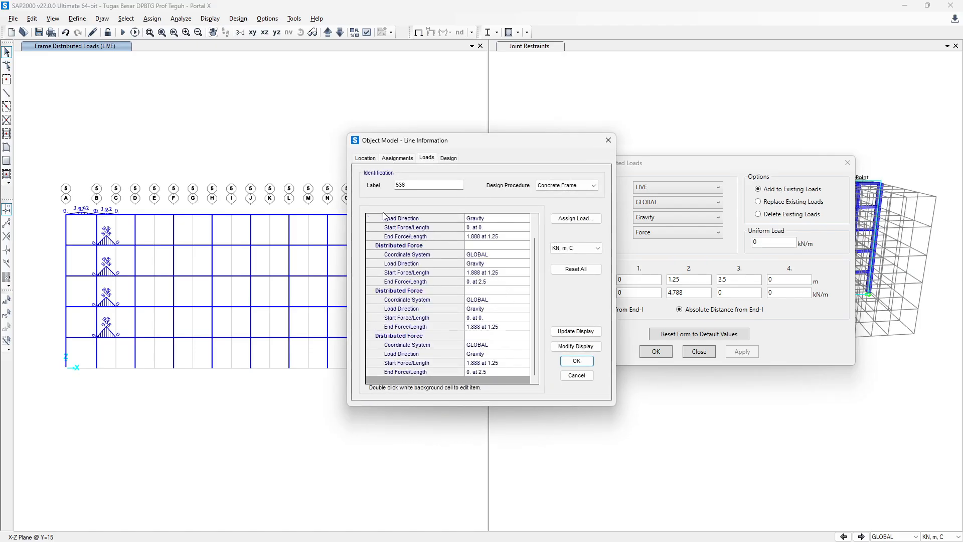
pyautogui.press('Escape')
pyautogui.rightClick(125, 215)
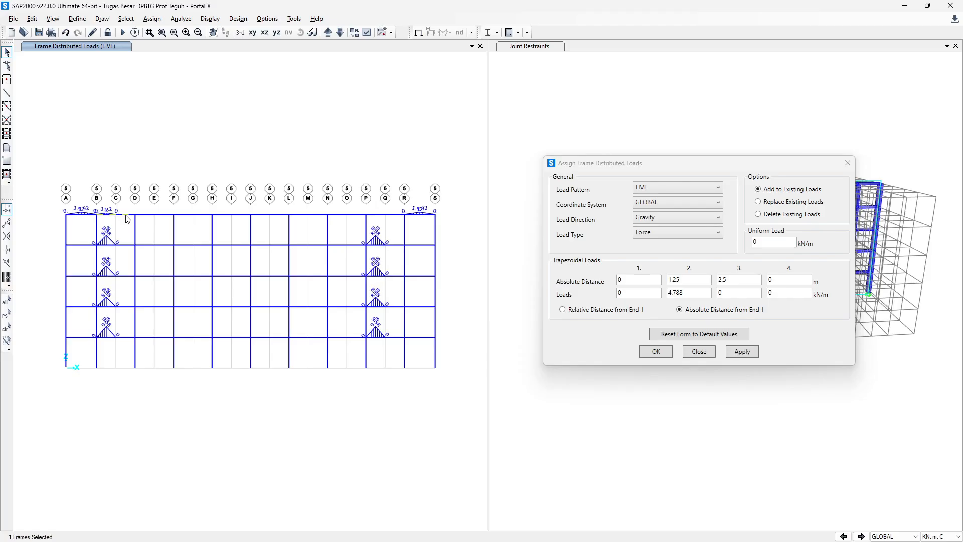
pyautogui.click(425, 158)
pyautogui.scroll(-3, 502, 241)
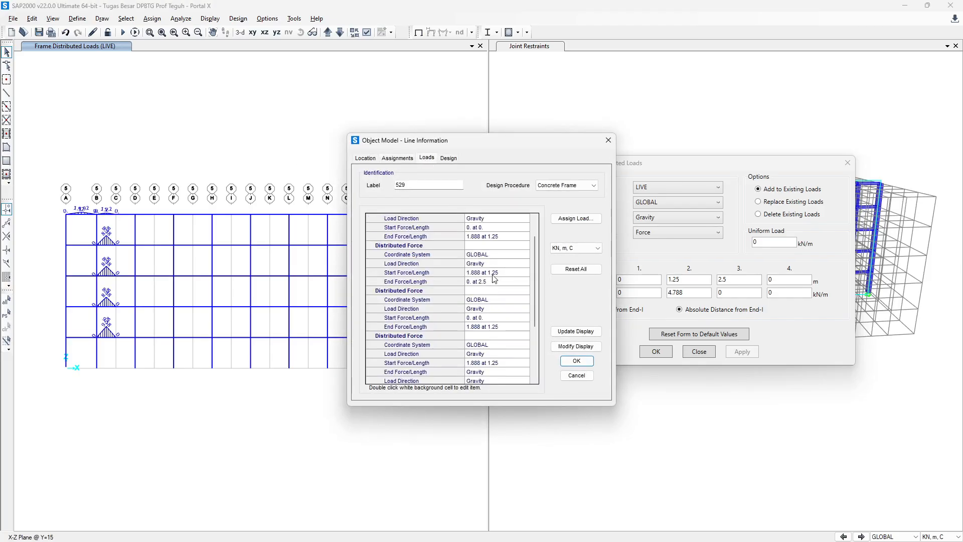
pyautogui.click(608, 141)
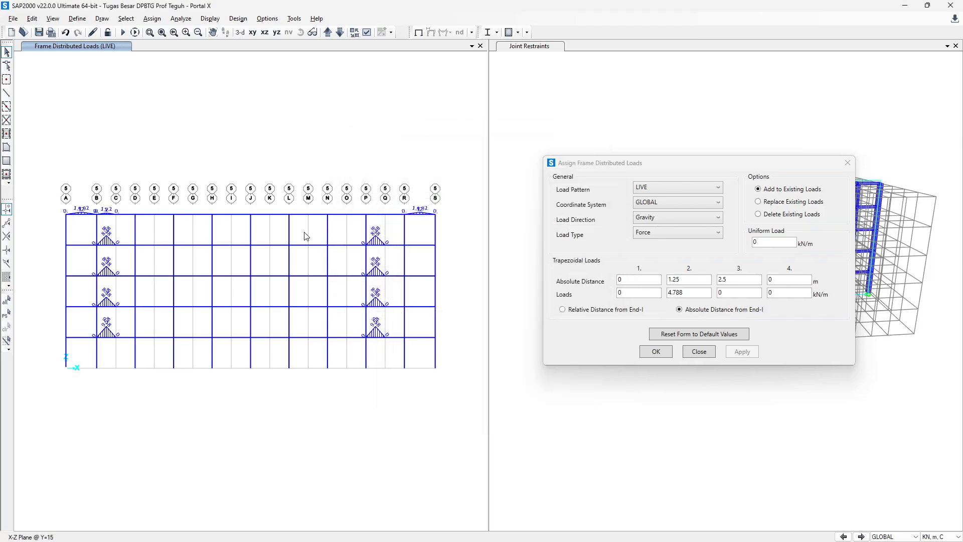
# Add a LIVE load with a peak of 1.2*2 kN/m at 1.25 m to the roof beam between grids P and R.
pyautogui.click(379, 214)
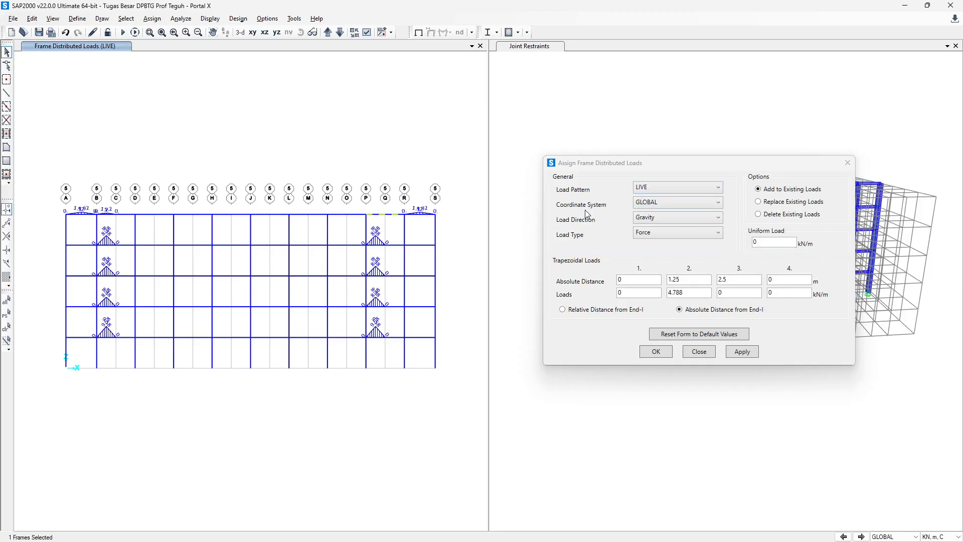
pyautogui.hotkey('alt', 'Tab')
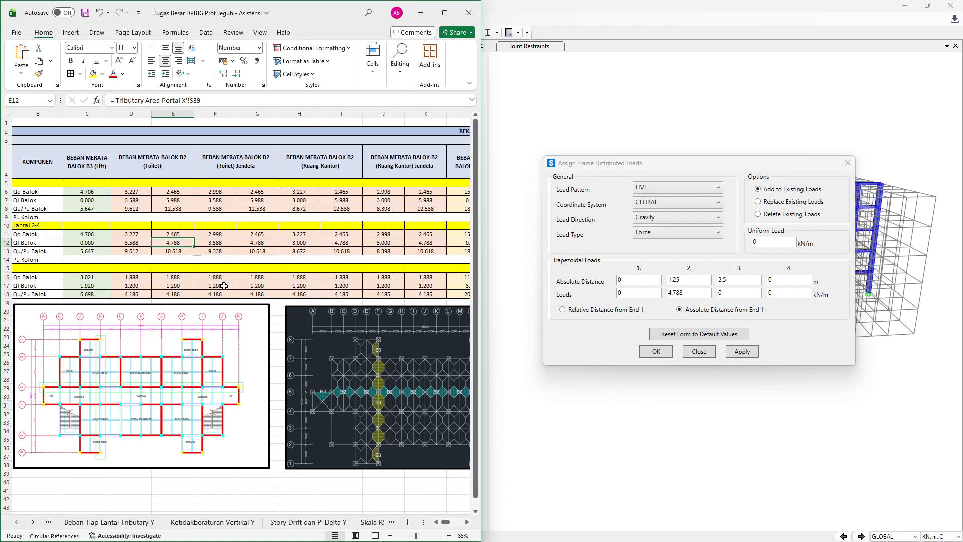
pyautogui.hotkey('alt', 'Tab')
pyautogui.doubleClick(703, 293)
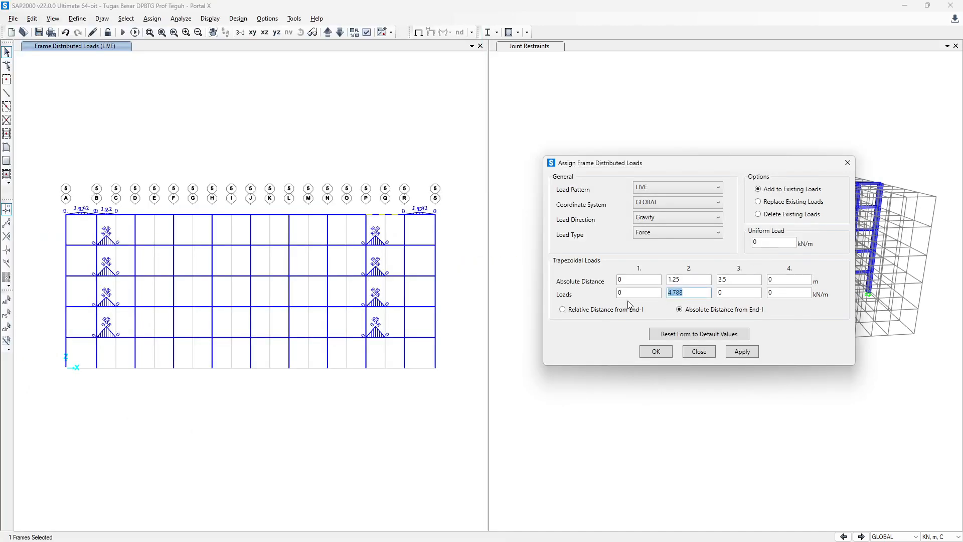
pyautogui.write('1.2')
pyautogui.hotkey('alt', 'Tab')
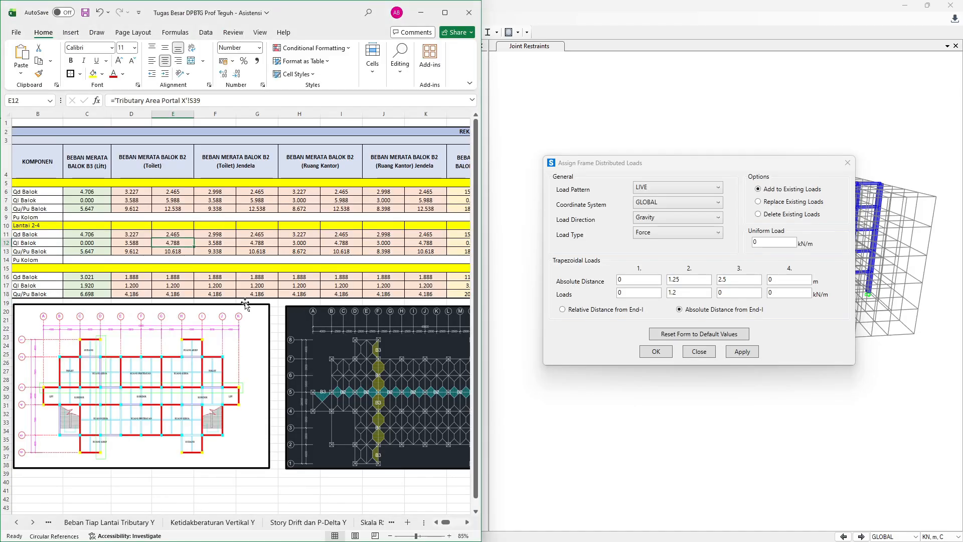
pyautogui.hotkey('alt', 'Tab')
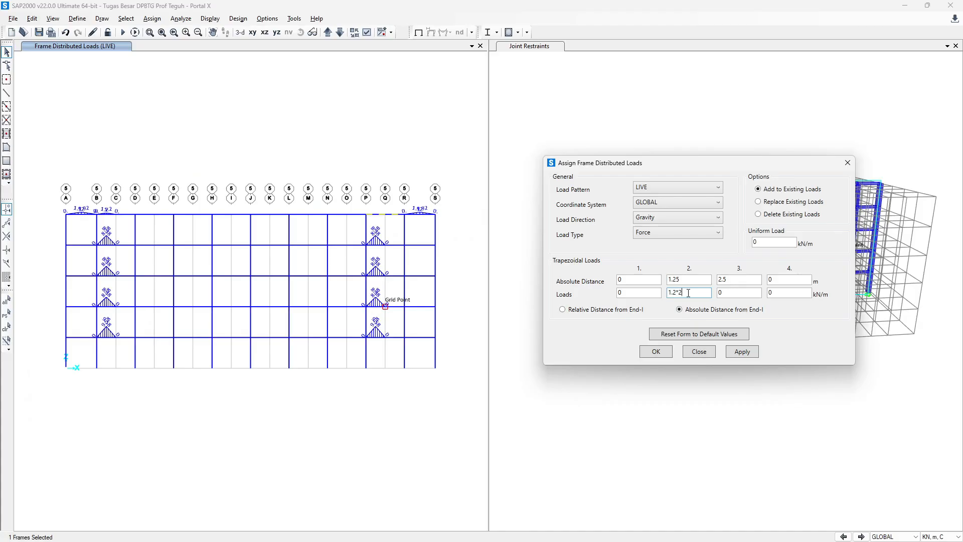
pyautogui.write('*2')
pyautogui.click(744, 352)
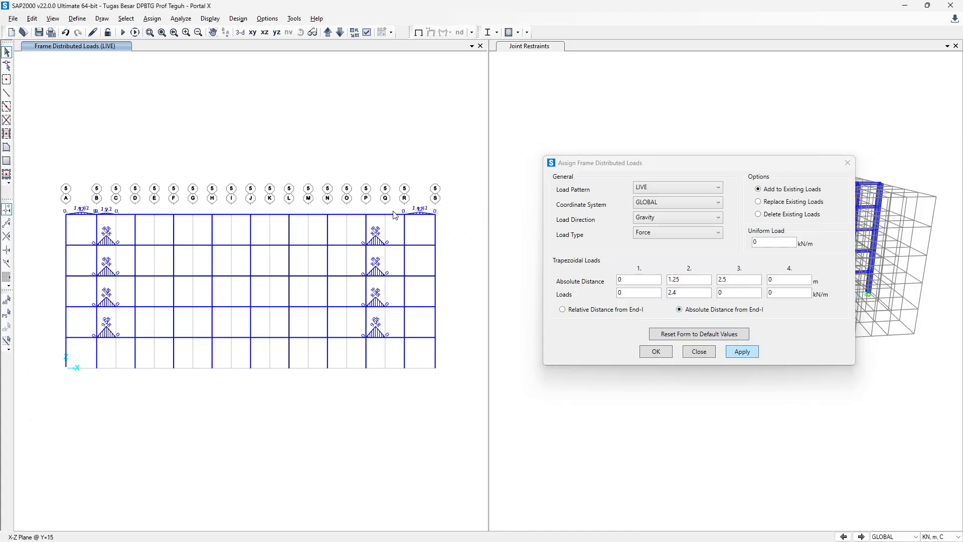
# Add a LIVE load with a 1.2 kN/m peak at 1.25 m to the roof beam between grids B and D.
pyautogui.click(116, 214)
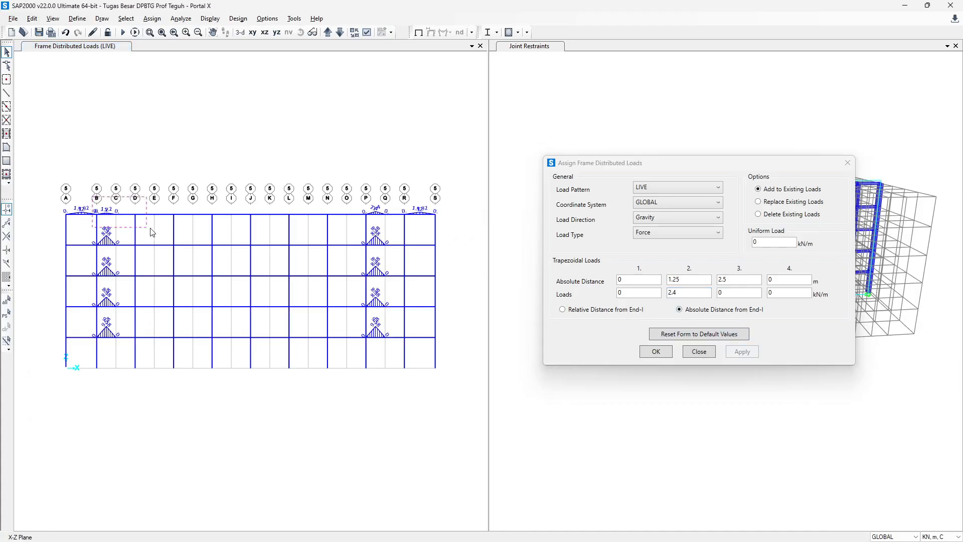
pyautogui.doubleClick(699, 292)
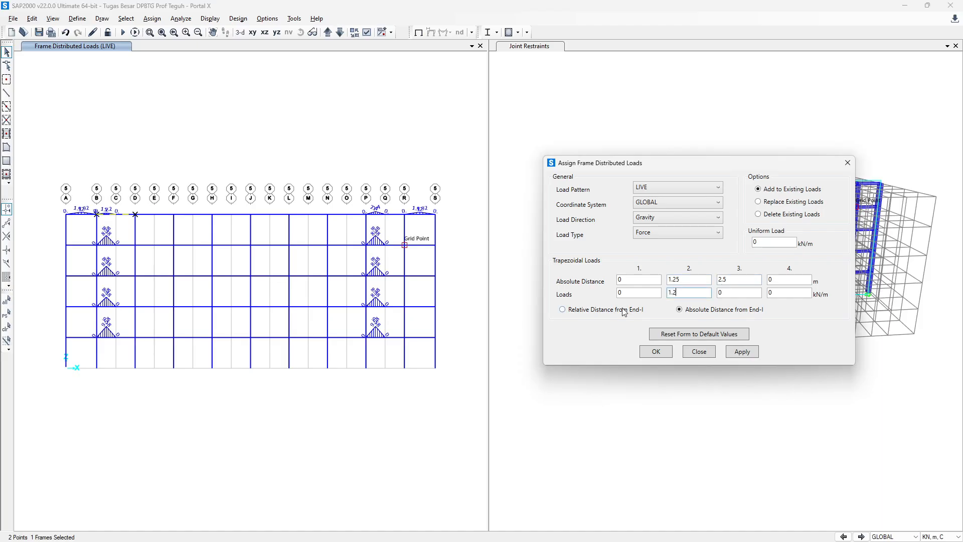
pyautogui.click(755, 356)
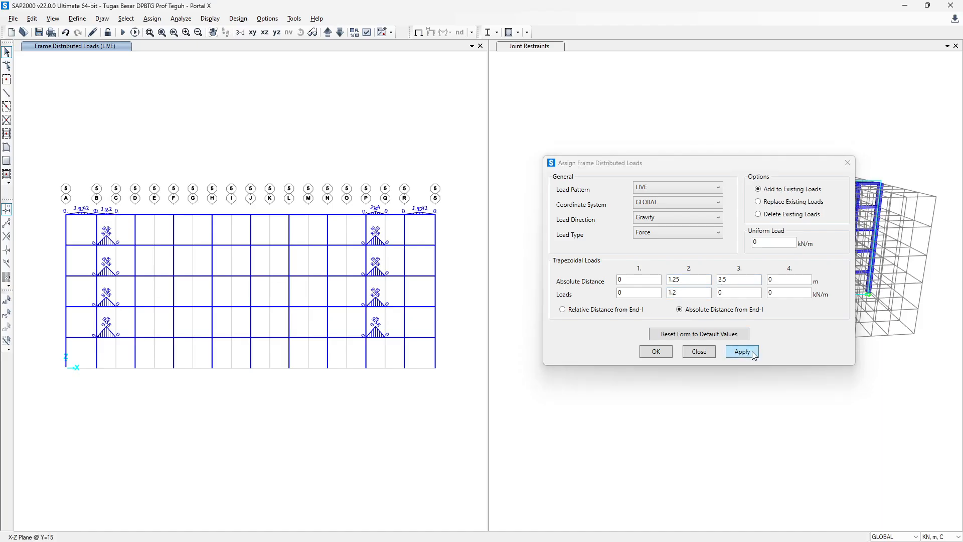
pyautogui.hotkey('alt', 'Tab')
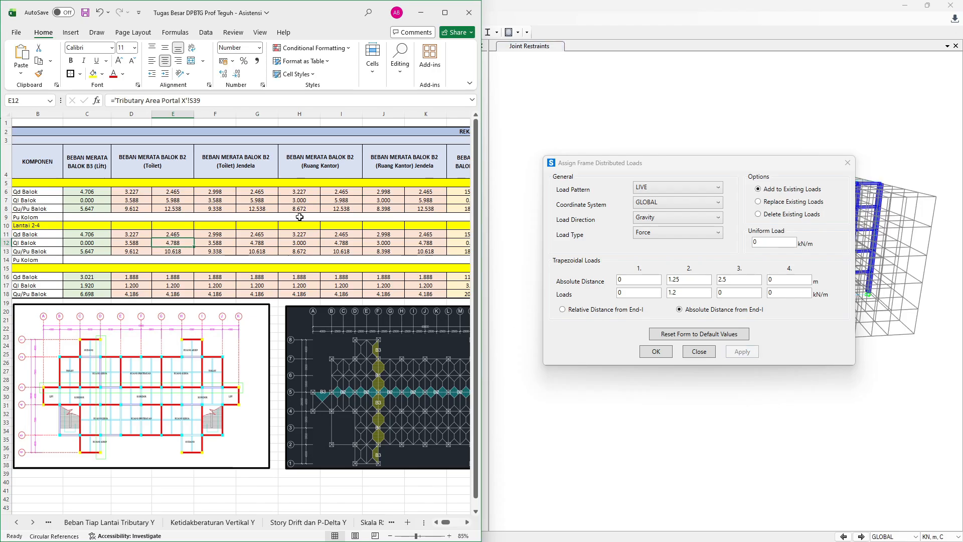
pyautogui.hotkey('alt', 'Tab')
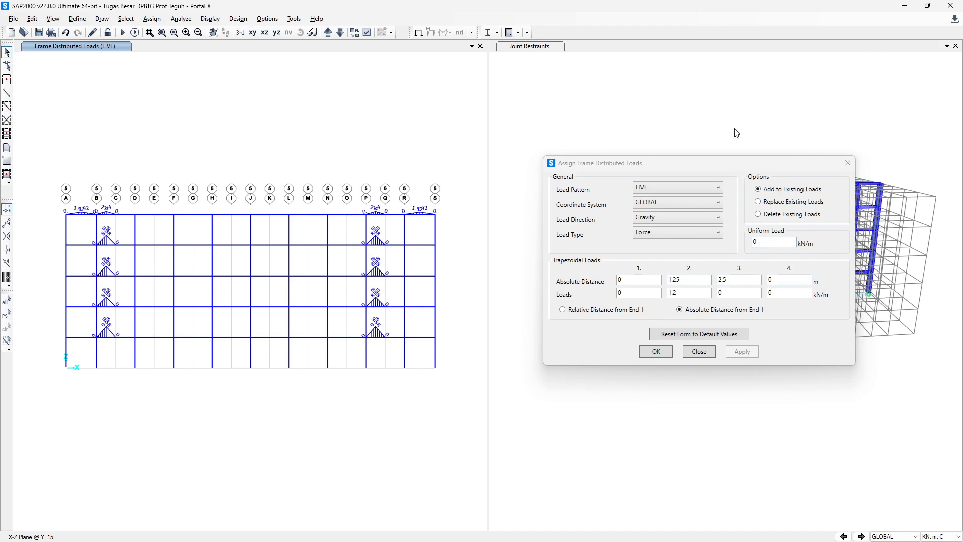
# Set the first three trapezoidal load distances to 2.5, 3.75 and 5 m.
pyautogui.click(660, 279)
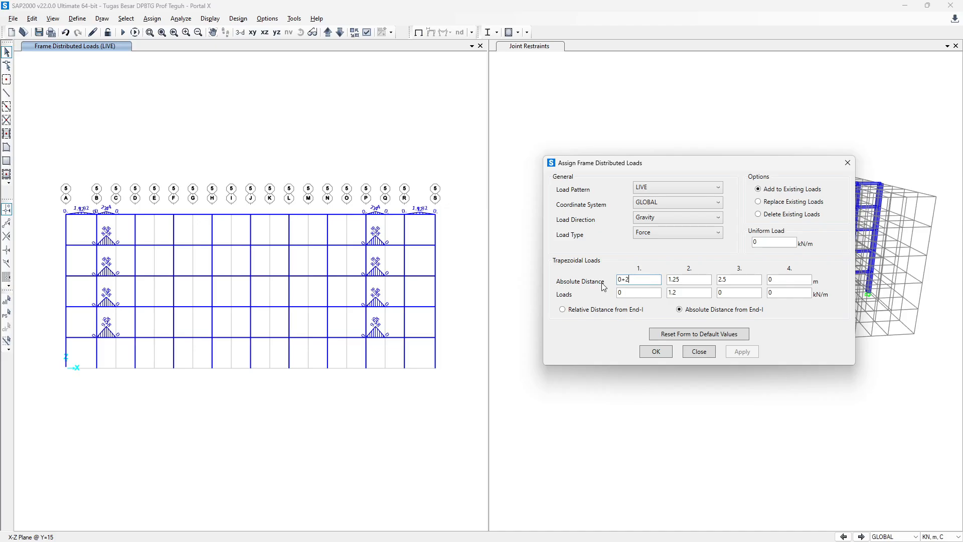
pyautogui.click(704, 282)
pyautogui.click(739, 291)
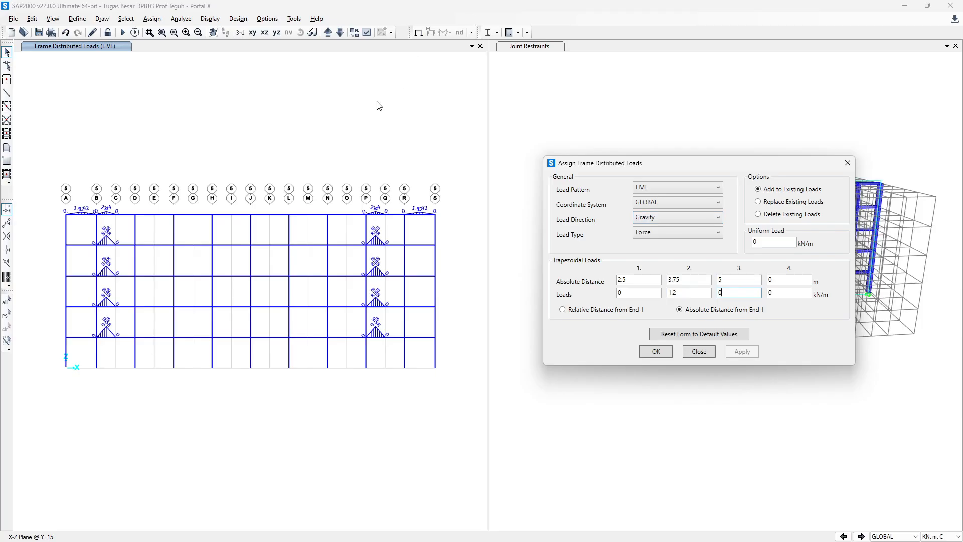
pyautogui.hotkey('alt', 'Tab')
pyautogui.hotkey('alt', 'Tab')
pyautogui.hotkey('alt', 'Tab')
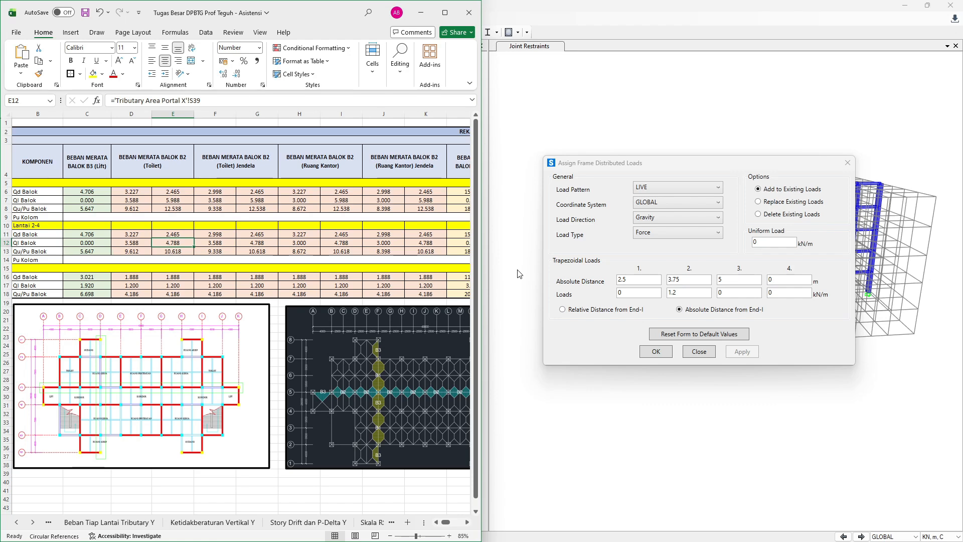
pyautogui.scroll(5, 530, 269)
# Set the load pattern to SIDL and compare the B2 (Toilet) and B2 (Toilet) Jendela Qd values in the Excel spreadsheet.
pyautogui.click(719, 188)
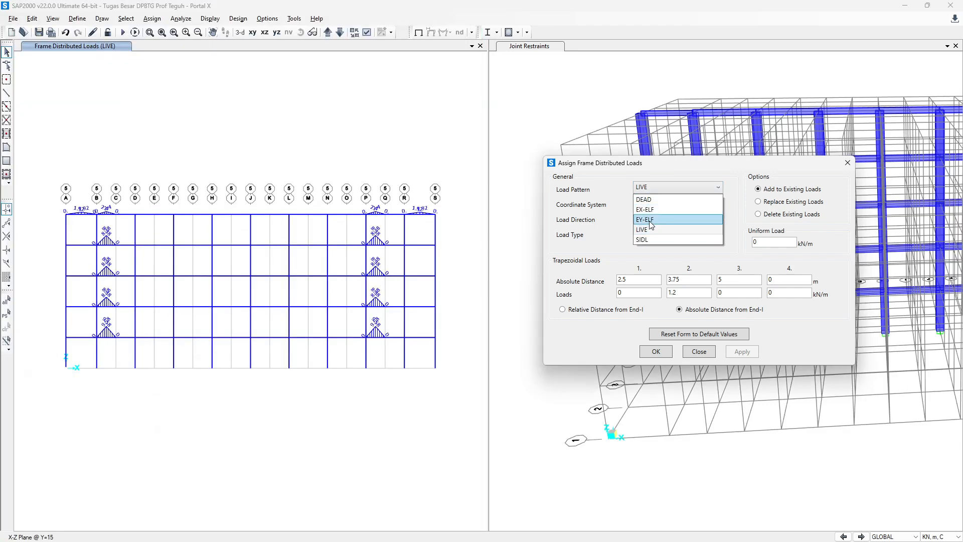
pyautogui.click(646, 240)
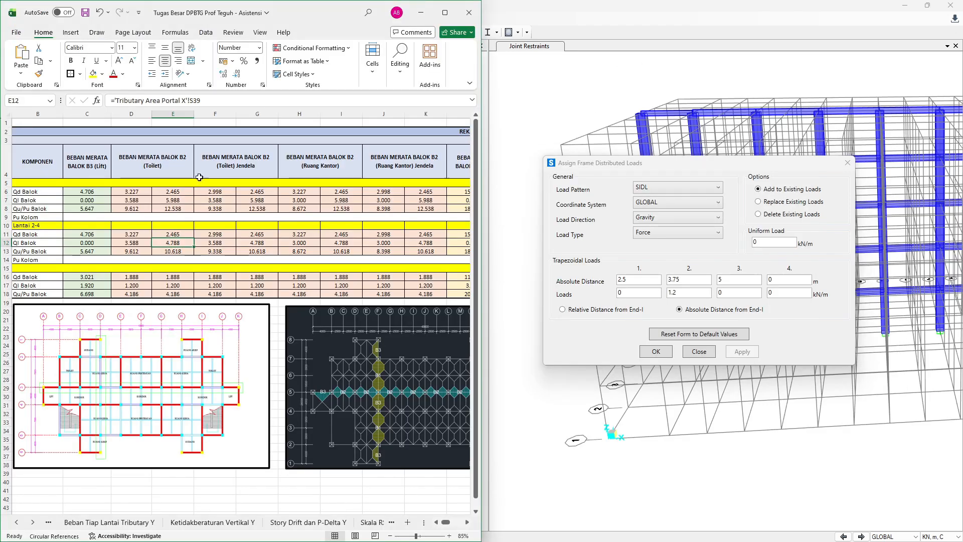
pyautogui.click(134, 193)
pyautogui.click(225, 193)
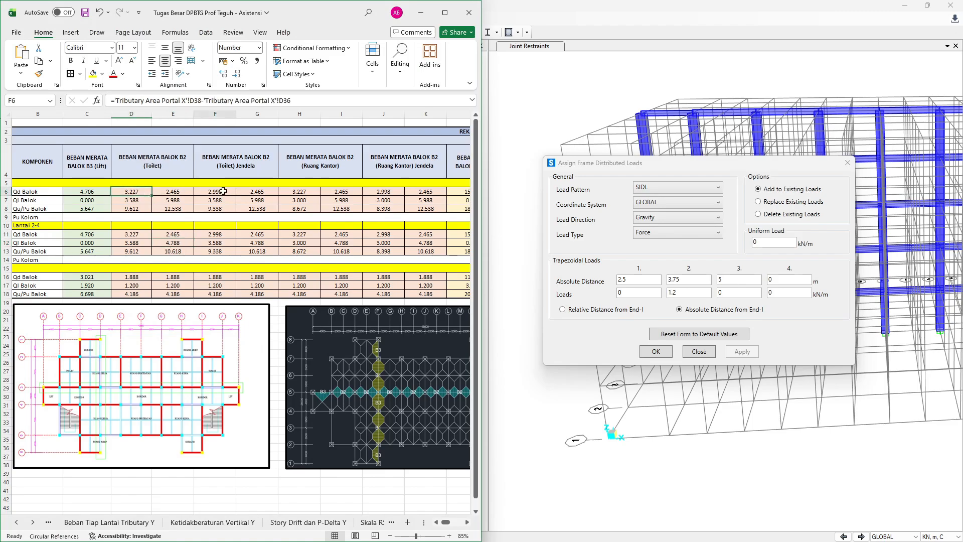
pyautogui.click(138, 235)
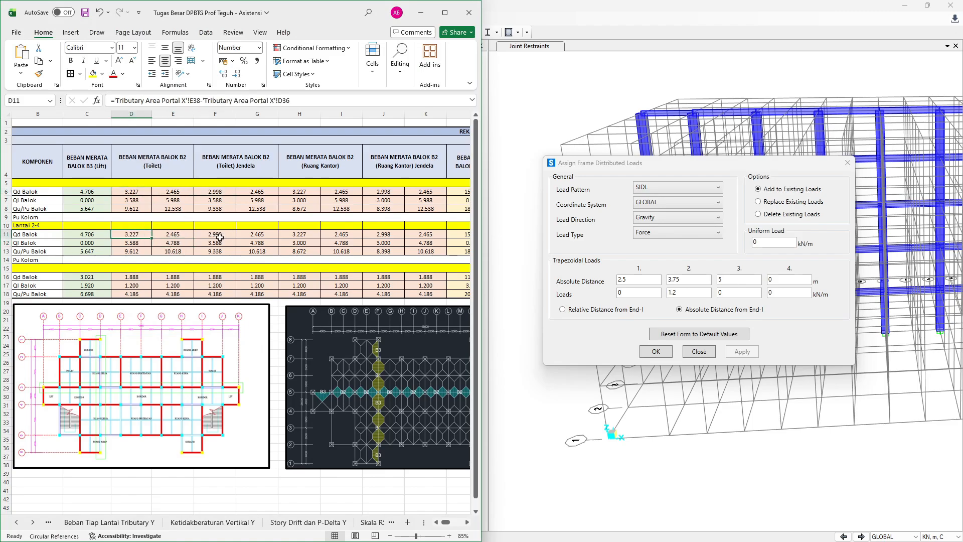
pyautogui.hotkey('alt', 'Tab')
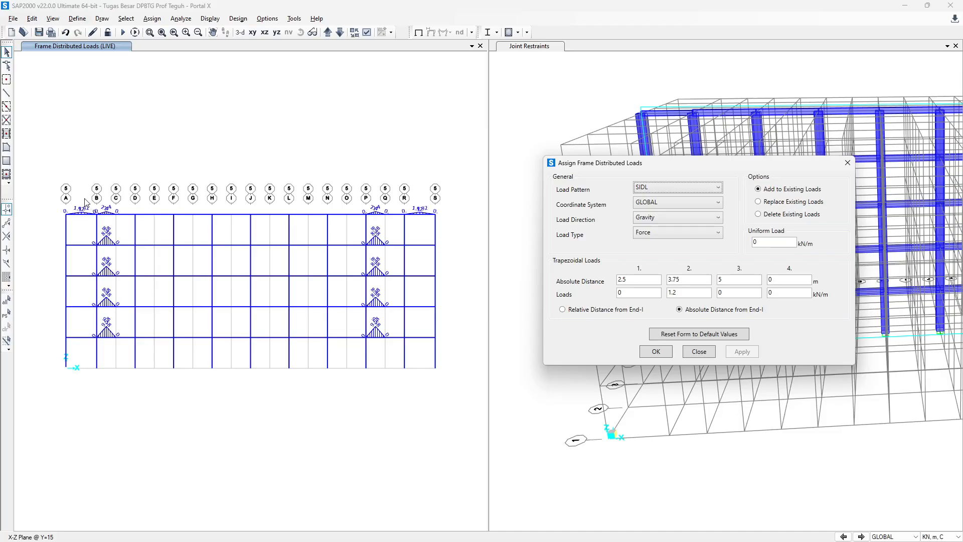
# Select only the four floor beams below the roof between grids B and D.
pyautogui.moveTo(79, 196); pyautogui.dragTo(164, 226)
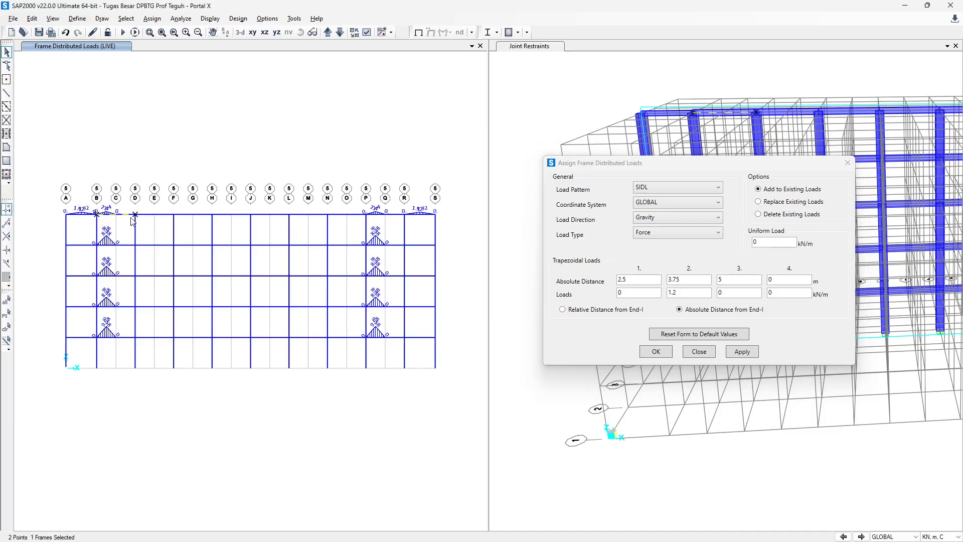
pyautogui.click(118, 215)
pyautogui.moveTo(87, 229); pyautogui.dragTo(156, 263)
pyautogui.moveTo(75, 265); pyautogui.dragTo(153, 290)
pyautogui.moveTo(85, 296); pyautogui.dragTo(152, 316)
pyautogui.moveTo(85, 327); pyautogui.dragTo(143, 348)
# Add a SIDL load with the spreadsheet's 3.227 kN/m B2 (Toilet) peak at 3.75 m to the four selected beams.
pyautogui.hotkey('alt', 'Tab')
pyautogui.click(137, 193)
pyautogui.click(135, 234)
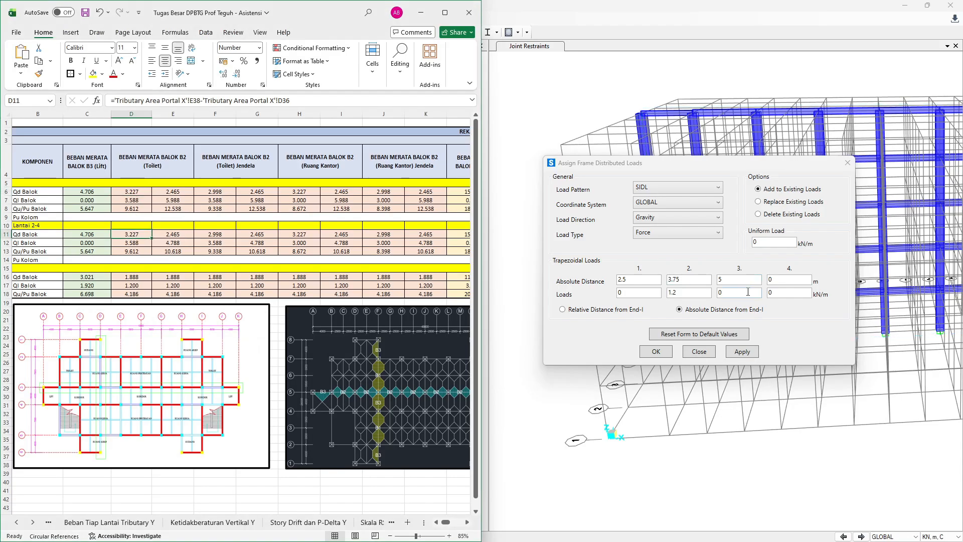
pyautogui.click(702, 296)
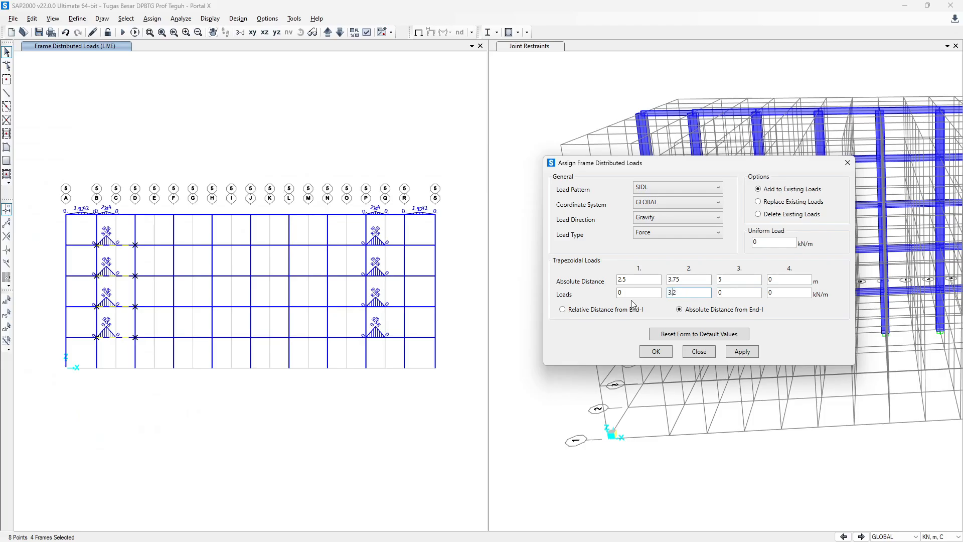
pyautogui.hotkey('alt', 'Tab')
pyautogui.hotkey('alt', 'Tab')
pyautogui.click(694, 293)
pyautogui.write('7')
pyautogui.hotkey('alt', 'Tab')
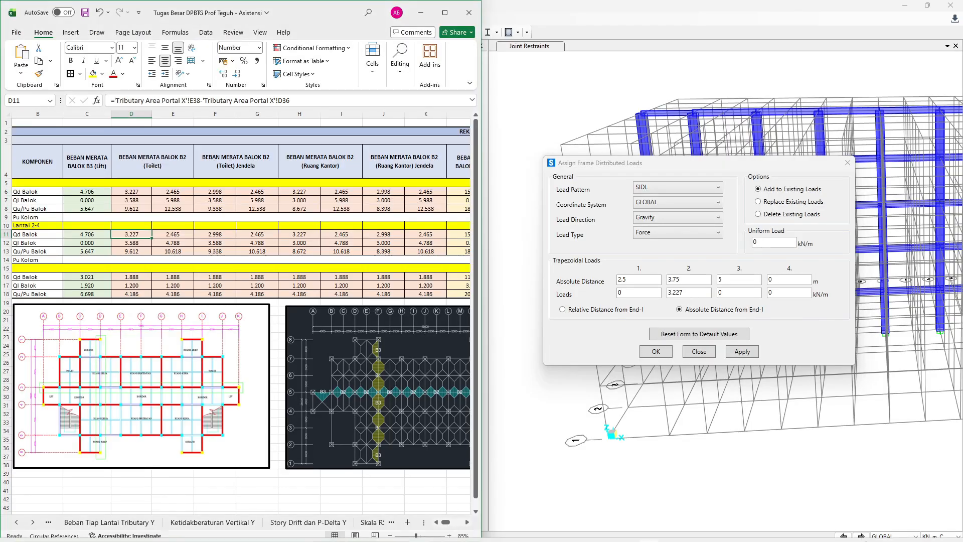
pyautogui.click(744, 352)
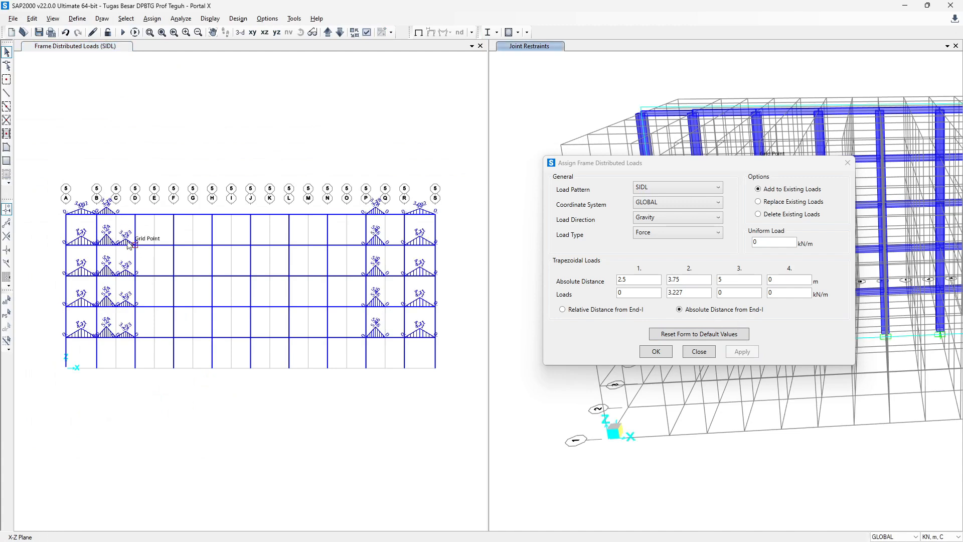
# Select the frames below the roof between grids B and D, and compare the second-column Qd values for both toilet beam types in the spreadsheet.
pyautogui.moveTo(87, 232); pyautogui.dragTo(153, 360)
pyautogui.hotkey('alt', 'Tab')
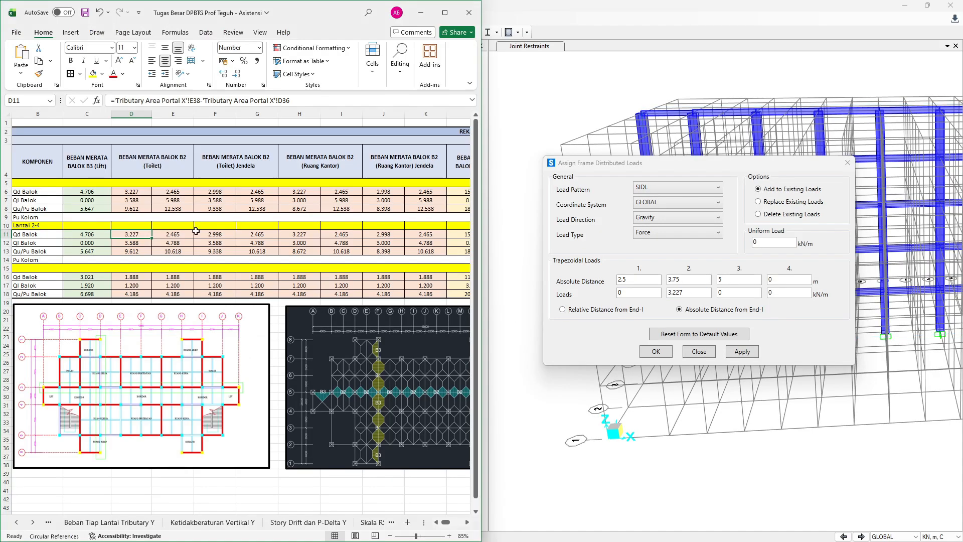
pyautogui.click(175, 192)
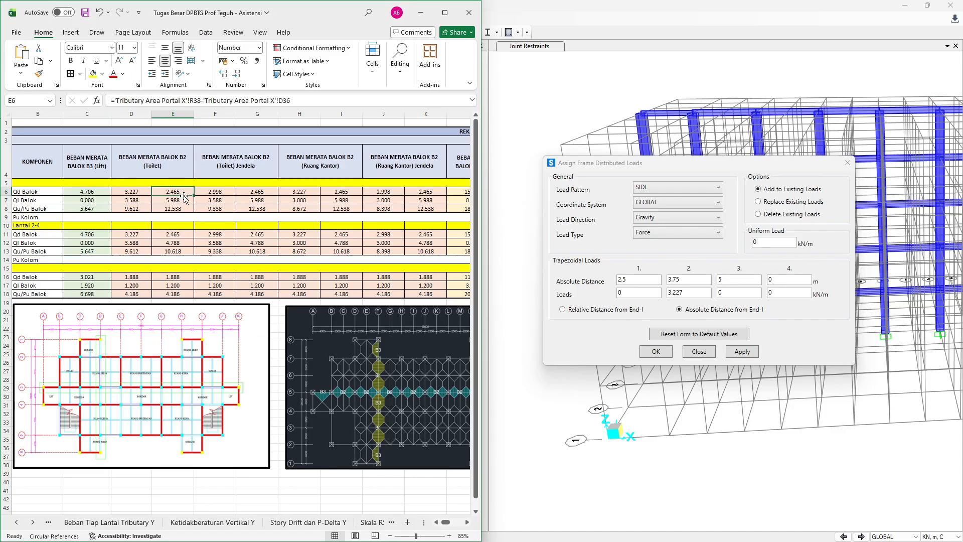
pyautogui.click(245, 192)
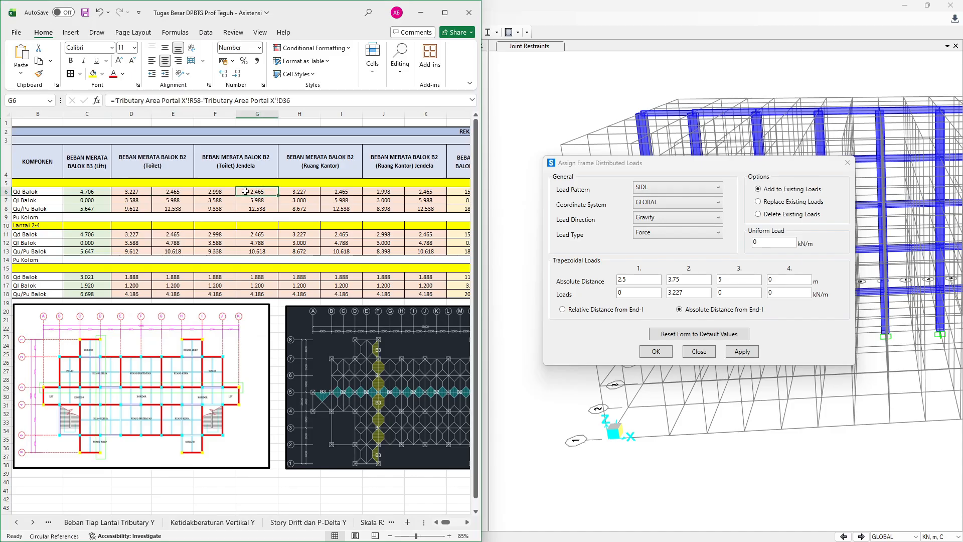
pyautogui.click(173, 234)
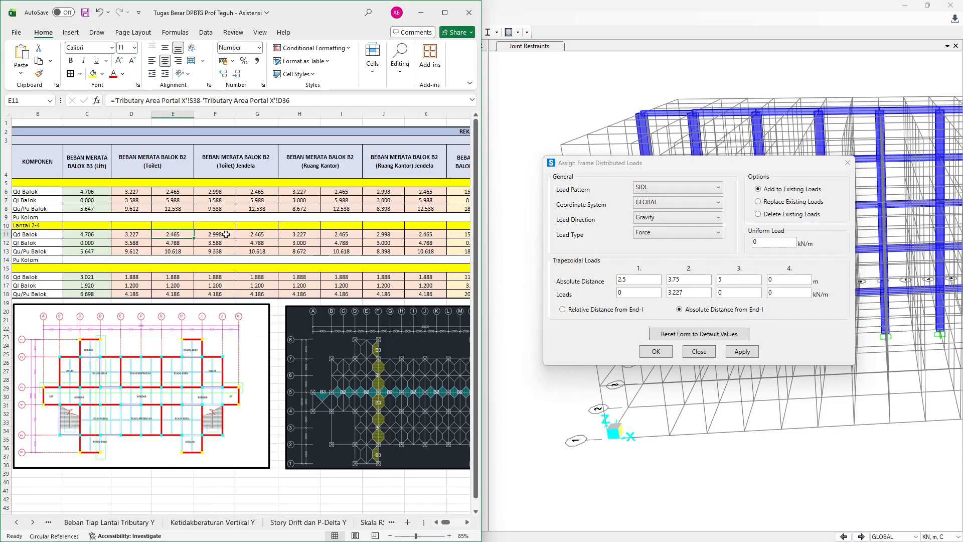
pyautogui.click(255, 236)
# Add the four floor beams below the roof between grids P and R to the current frame selection.
pyautogui.hotkey('alt', 'Tab')
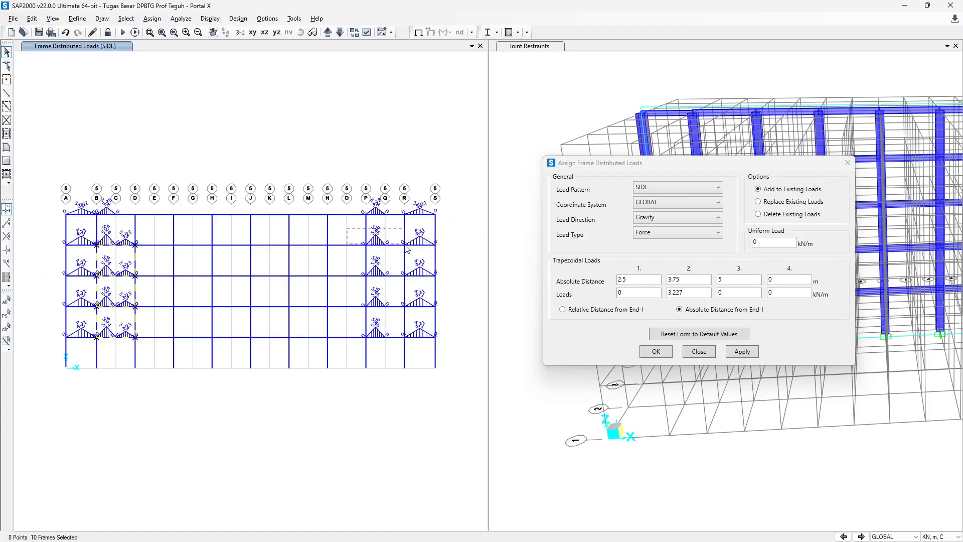
pyautogui.moveTo(408, 250); pyautogui.dragTo(408, 250)
pyautogui.moveTo(352, 262); pyautogui.dragTo(409, 282)
pyautogui.moveTo(353, 297); pyautogui.dragTo(410, 320)
pyautogui.moveTo(419, 355); pyautogui.dragTo(419, 356)
# Add a SIDL load with the spreadsheet's second-column 2.465 kN/m toilet-beam peak at 3.75 m to the selected frames.
pyautogui.hotkey('alt', 'Tab')
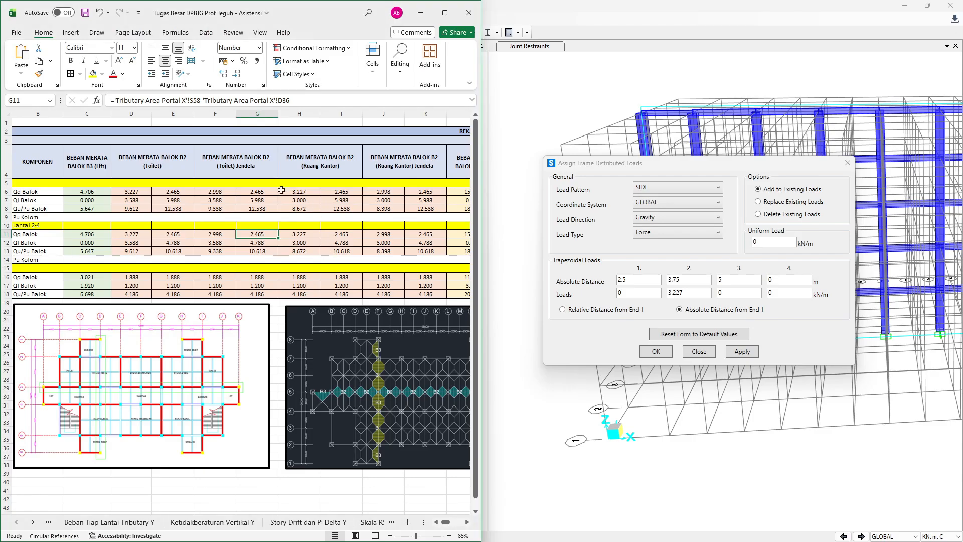
pyautogui.hotkey('alt', 'Tab')
pyautogui.doubleClick(689, 292)
pyautogui.write('2.465')
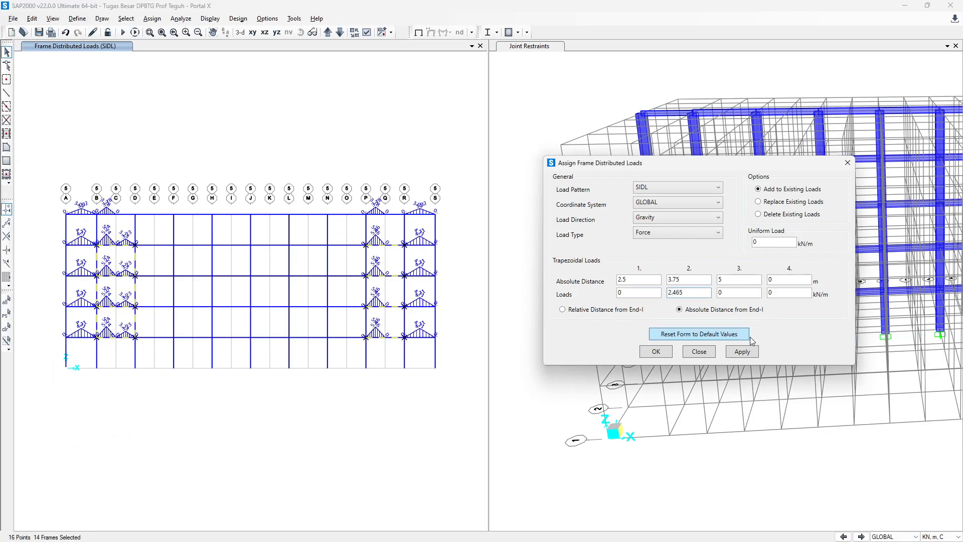
pyautogui.click(747, 353)
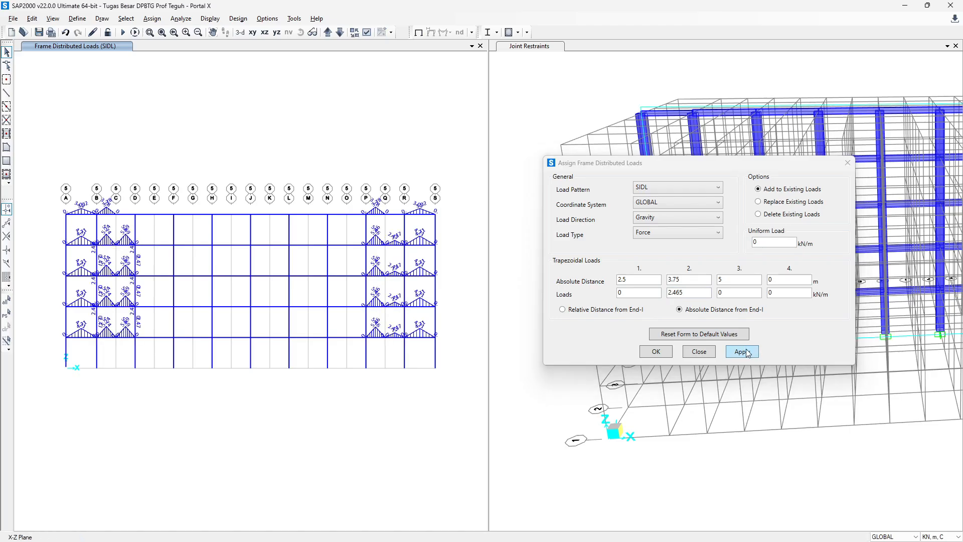
# Check the B2 (Toilet) Jendela Qd value in the spreadsheet and select the four floor beams below the roof between grids P and R.
pyautogui.hotkey('alt', 'Tab')
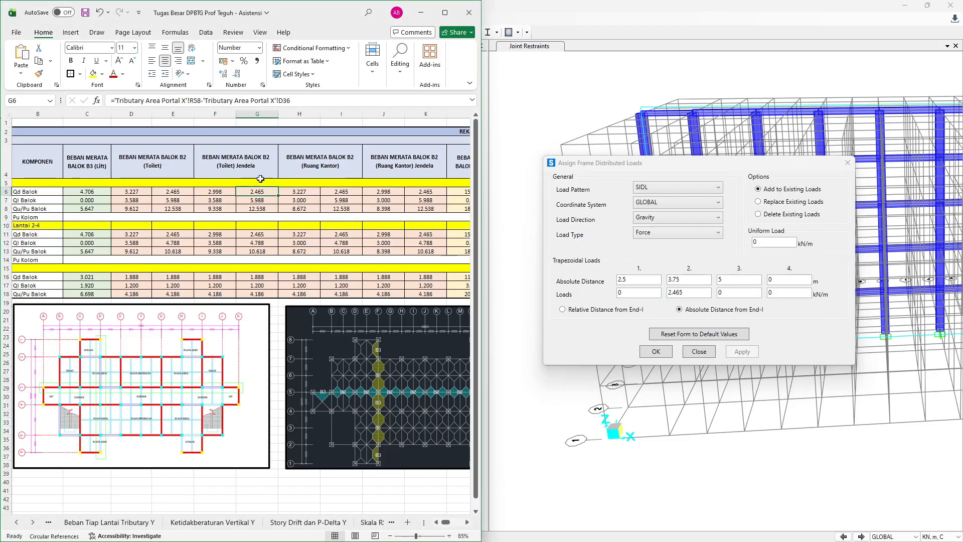
pyautogui.click(233, 192)
pyautogui.click(223, 236)
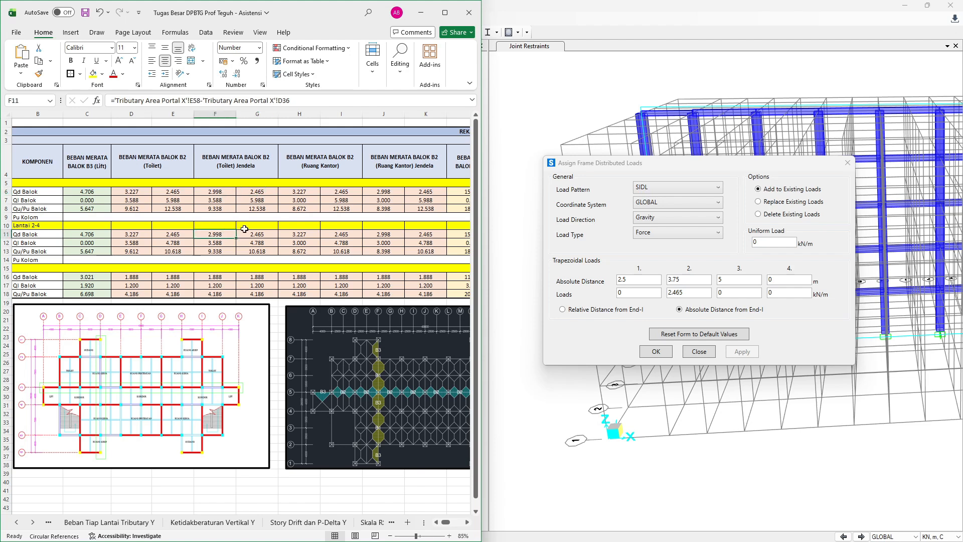
pyautogui.hotkey('alt', 'Tab')
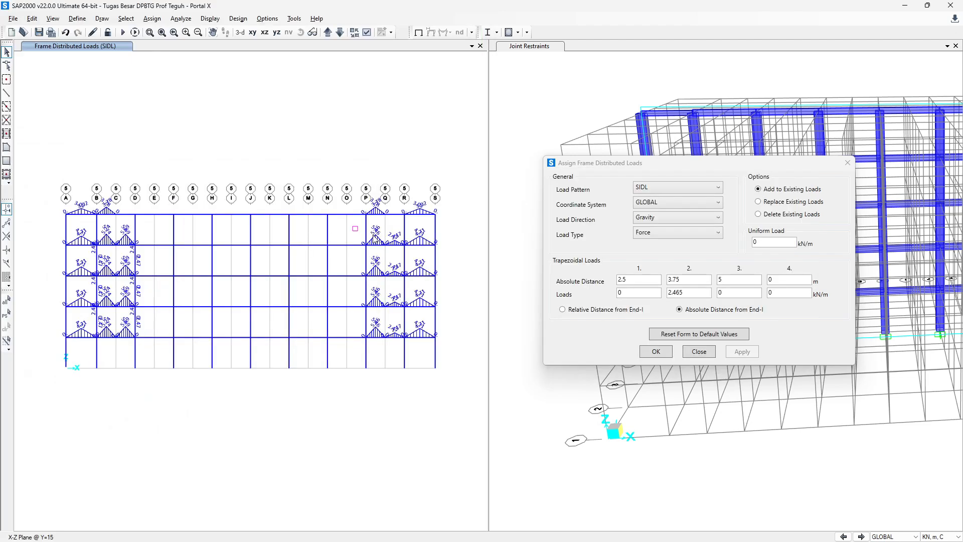
pyautogui.moveTo(341, 259); pyautogui.dragTo(418, 280)
pyautogui.moveTo(345, 289); pyautogui.dragTo(420, 314)
pyautogui.moveTo(355, 328); pyautogui.dragTo(410, 344)
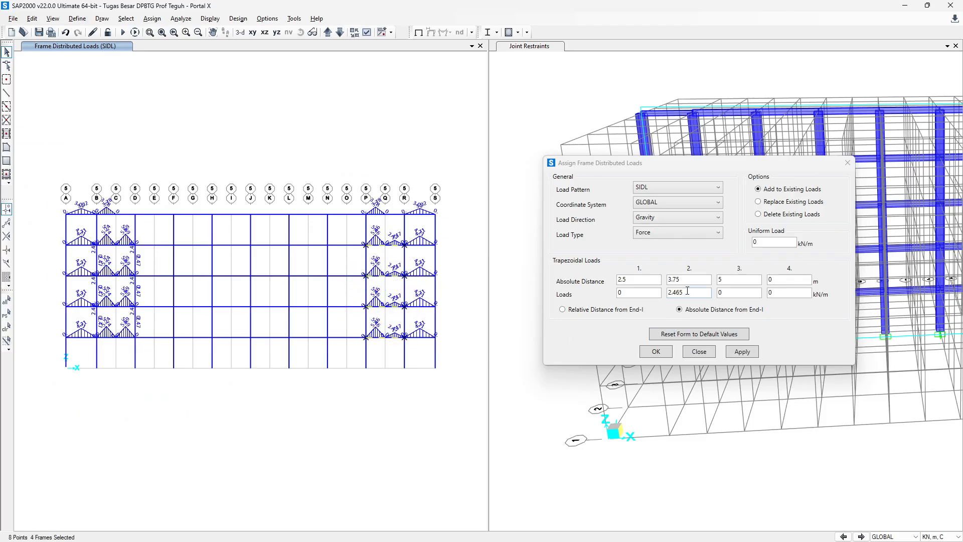
# Add a SIDL load with a 2.998 kN/m peak at 3.75 m to the four selected beams between grids P and R.
pyautogui.press('BackSpace')
pyautogui.press('BackSpace')
pyautogui.press('BackSpace')
pyautogui.press('BackSpace')
pyautogui.write('.998')
pyautogui.hotkey('alt', 'Tab')
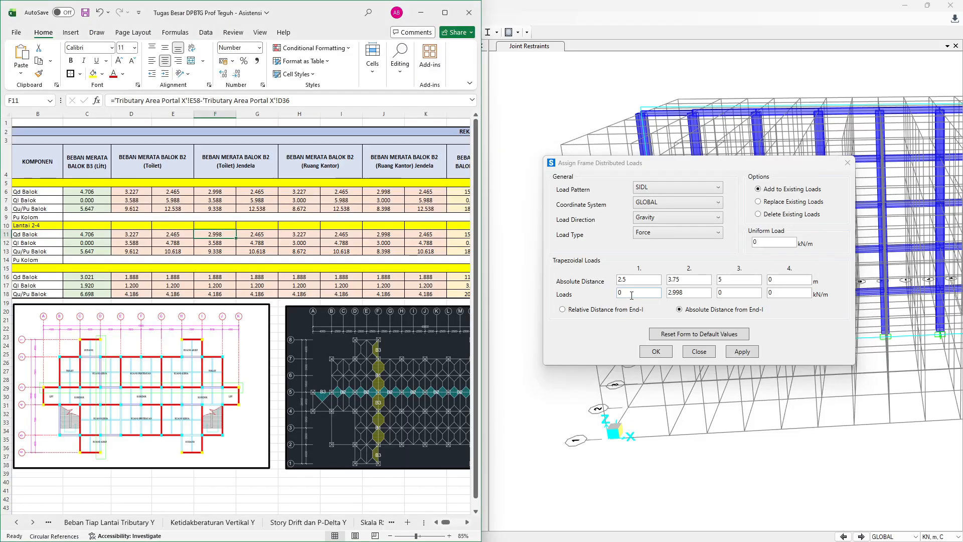
pyautogui.click(632, 295)
pyautogui.click(749, 353)
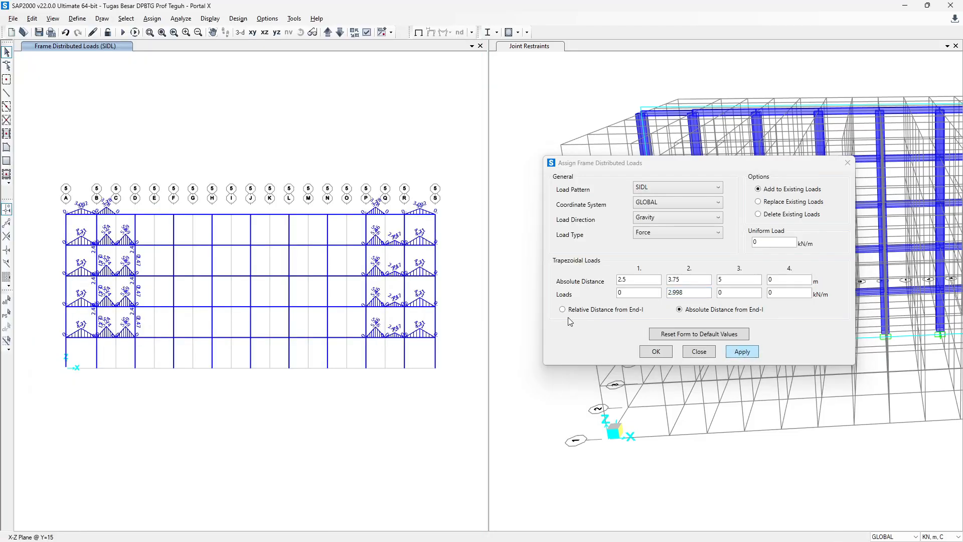
# Select the roof beams between grids B–D and P–R, and check both roof-level B2 (Toilet) Jendela Qd values in the spreadsheet.
pyautogui.hotkey('alt', 'Tab')
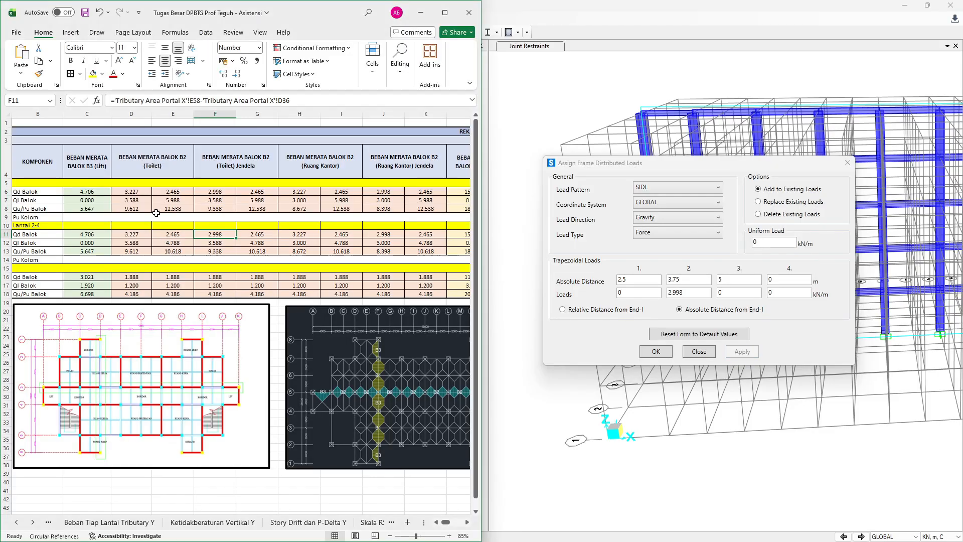
pyautogui.hotkey('alt', 'Tab')
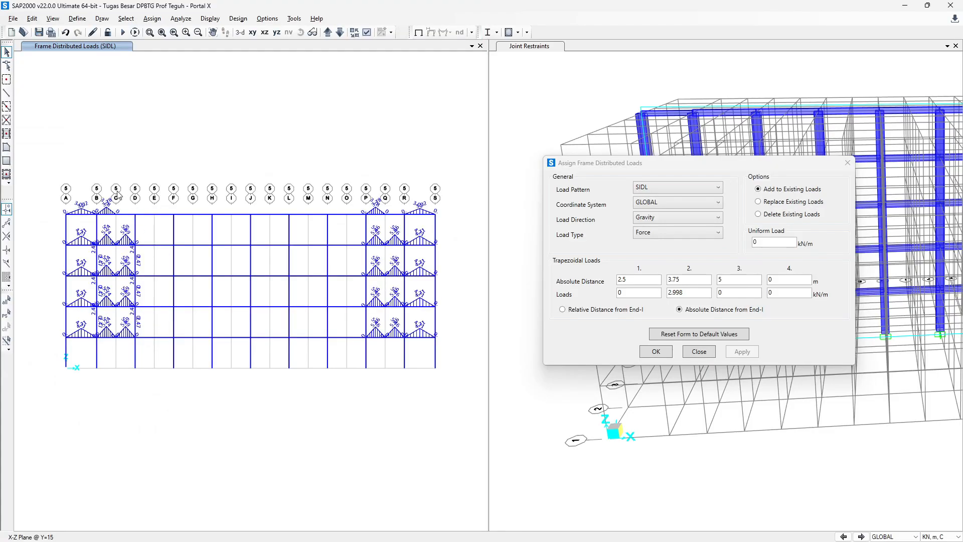
pyautogui.moveTo(94, 210); pyautogui.dragTo(156, 226)
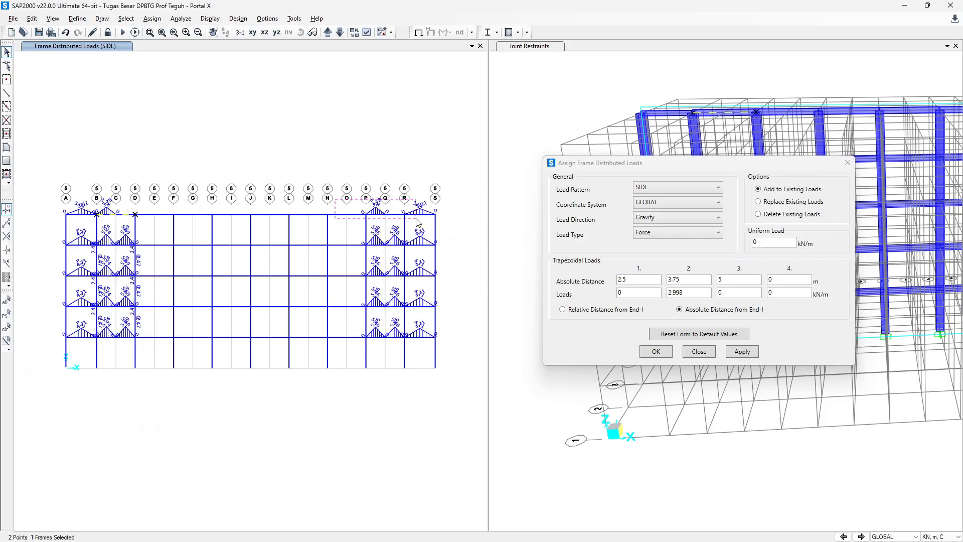
pyautogui.hotkey('alt', 'Tab')
pyautogui.click(213, 278)
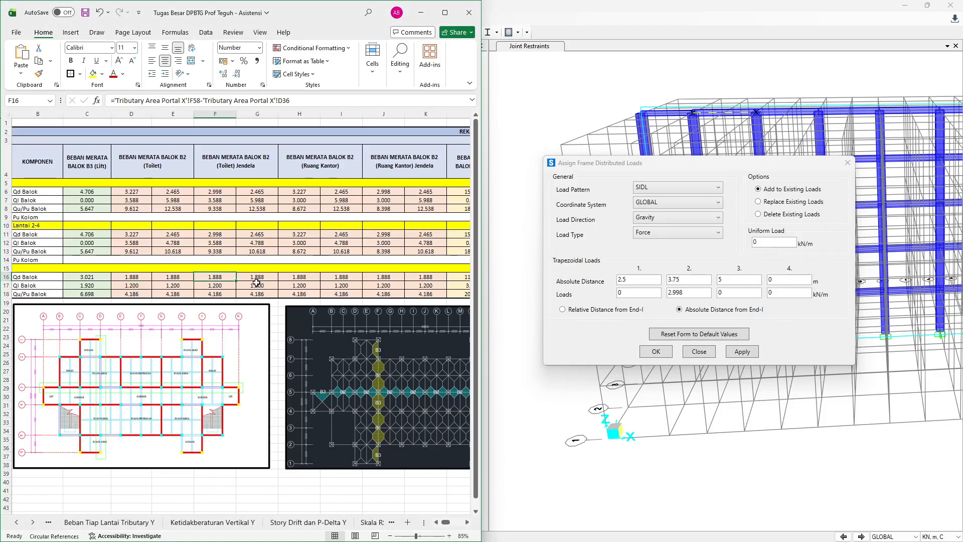
pyautogui.click(258, 284)
pyautogui.click(256, 279)
pyautogui.hotkey('alt', 'Tab')
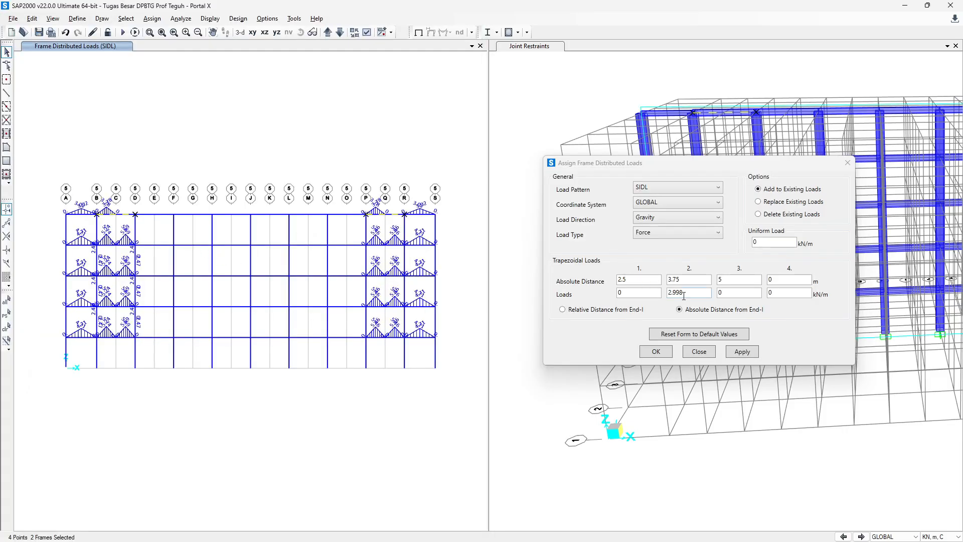
# Add a SIDL load with a 1.888*2 kN/m peak at 3.75 m to the two selected roof beams.
pyautogui.doubleClick(686, 292)
pyautogui.write('1.888*2')
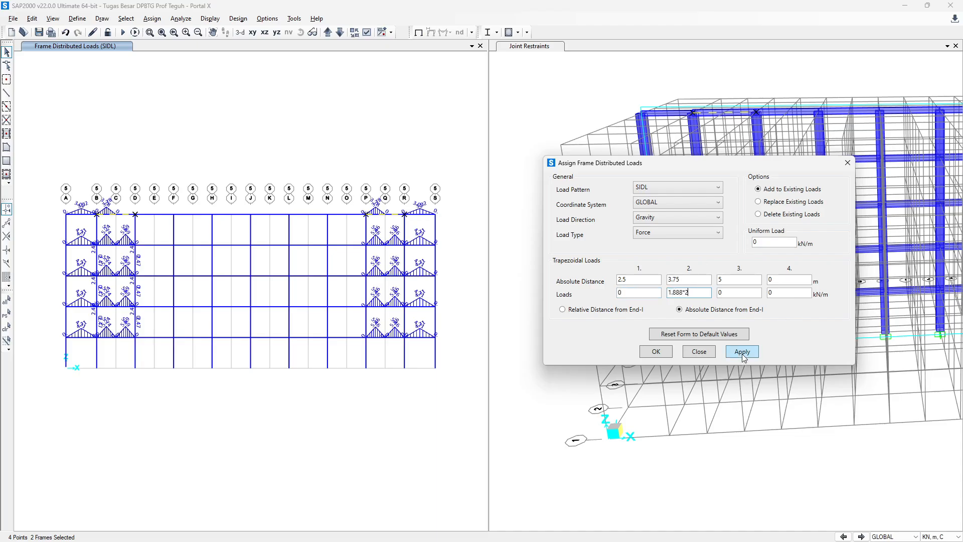
pyautogui.click(743, 352)
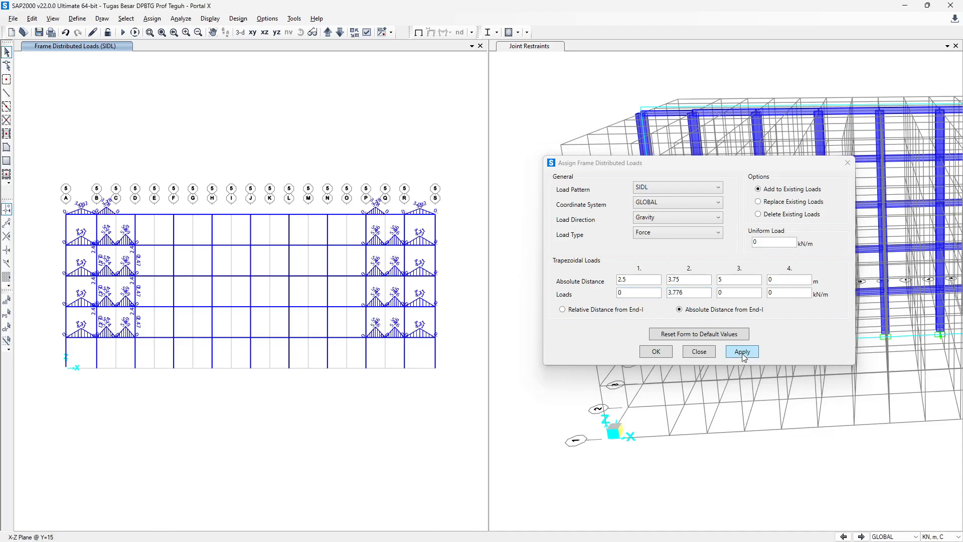
pyautogui.click(742, 352)
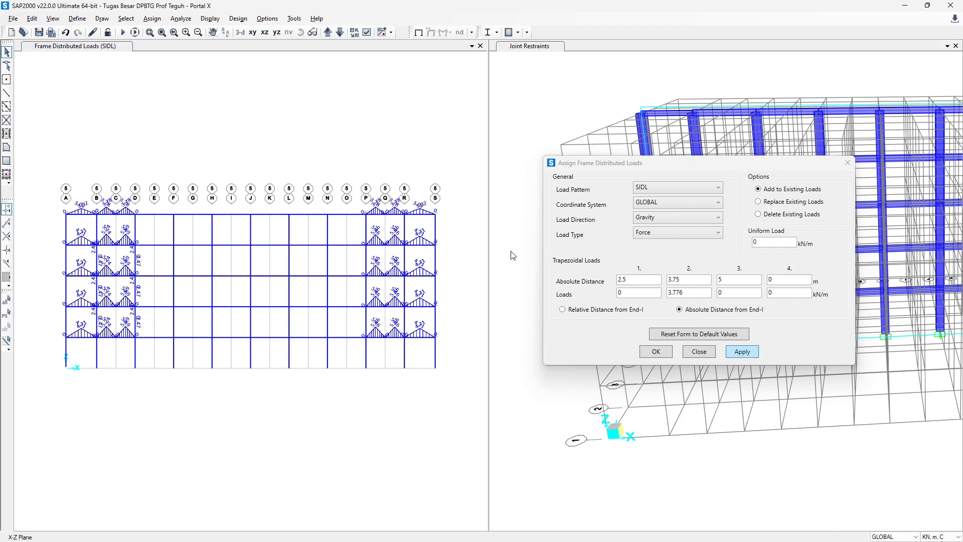
# Check the toilet-beam Ql values for each floor level in the spreadsheet and select the roof beams between grids B–D and P–R.
pyautogui.hotkey('alt', 'Tab')
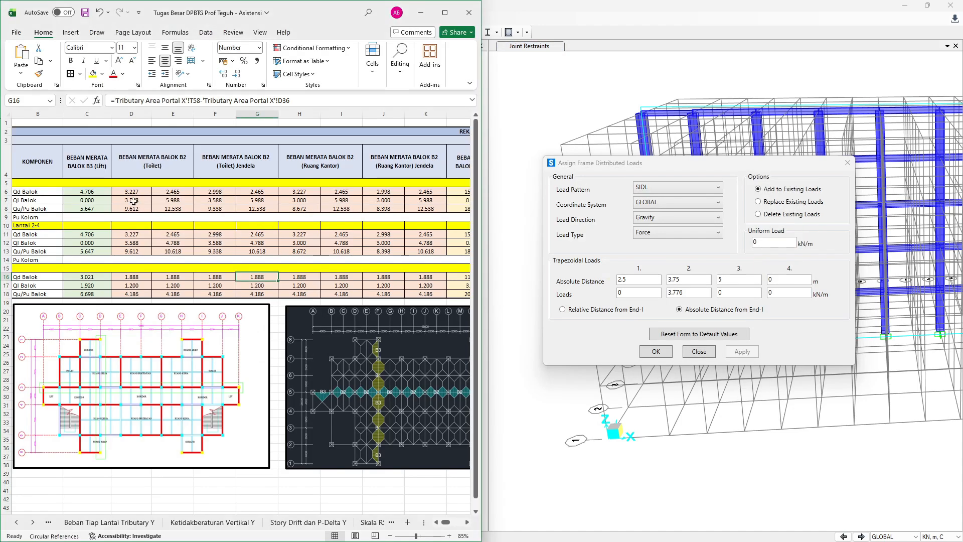
pyautogui.click(134, 201)
pyautogui.click(214, 201)
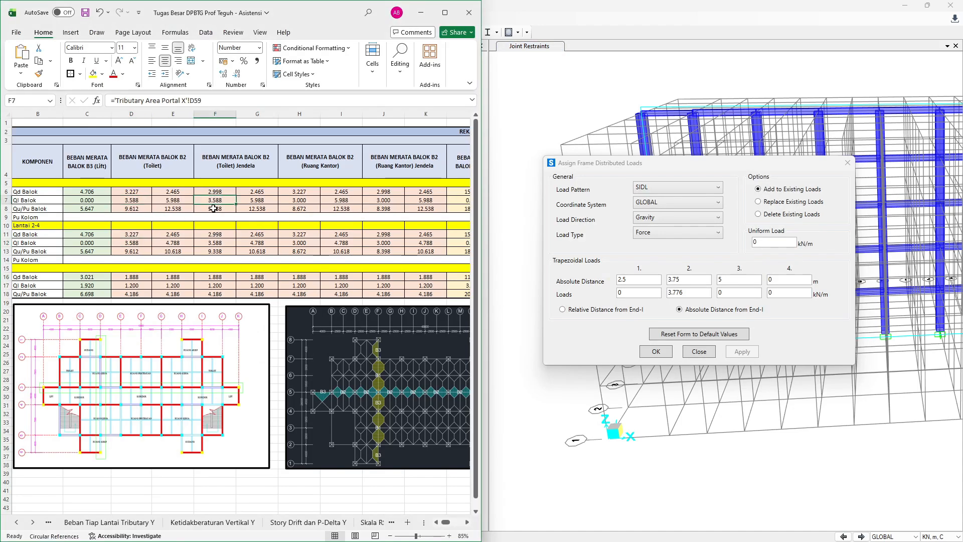
pyautogui.click(211, 243)
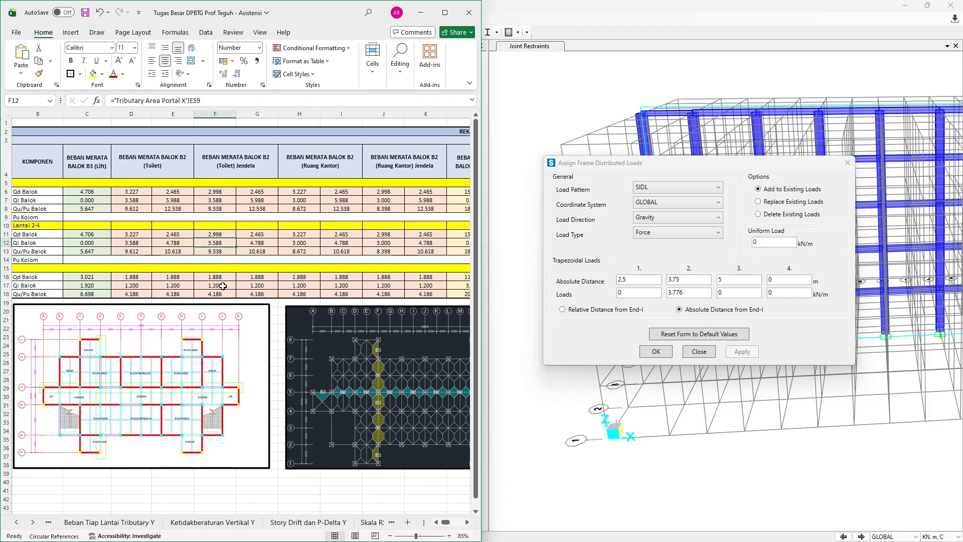
pyautogui.click(190, 283)
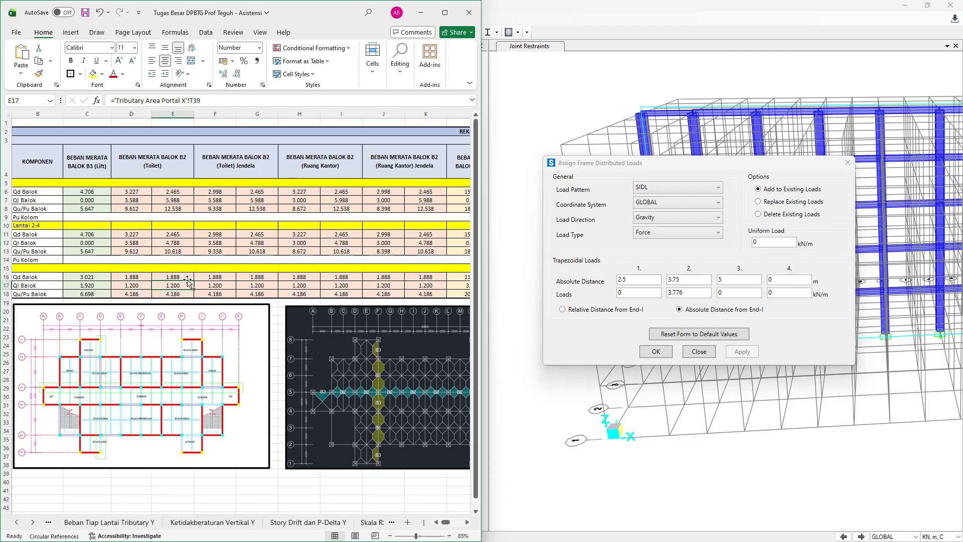
pyautogui.hotkey('alt', 'Tab')
pyautogui.moveTo(83, 192); pyautogui.dragTo(146, 218)
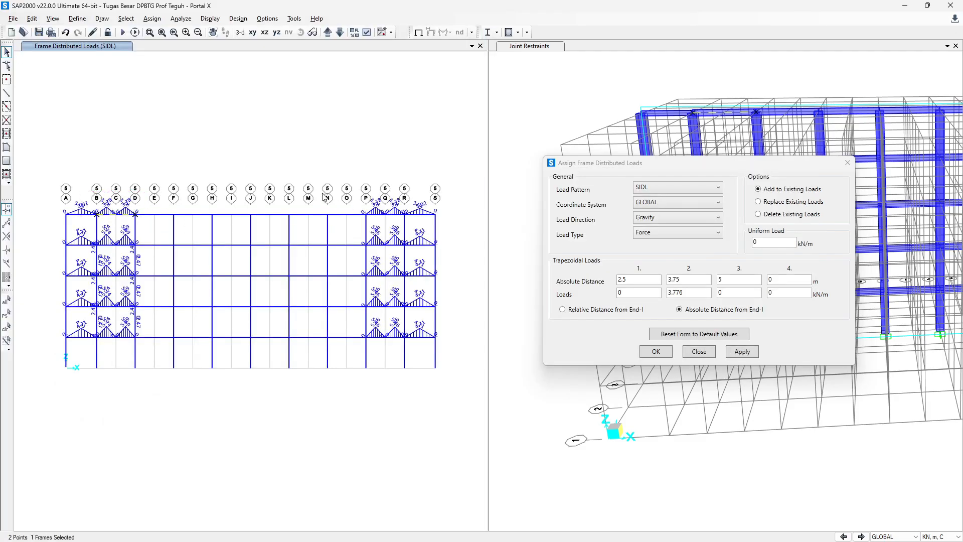
pyautogui.moveTo(342, 188); pyautogui.dragTo(411, 223)
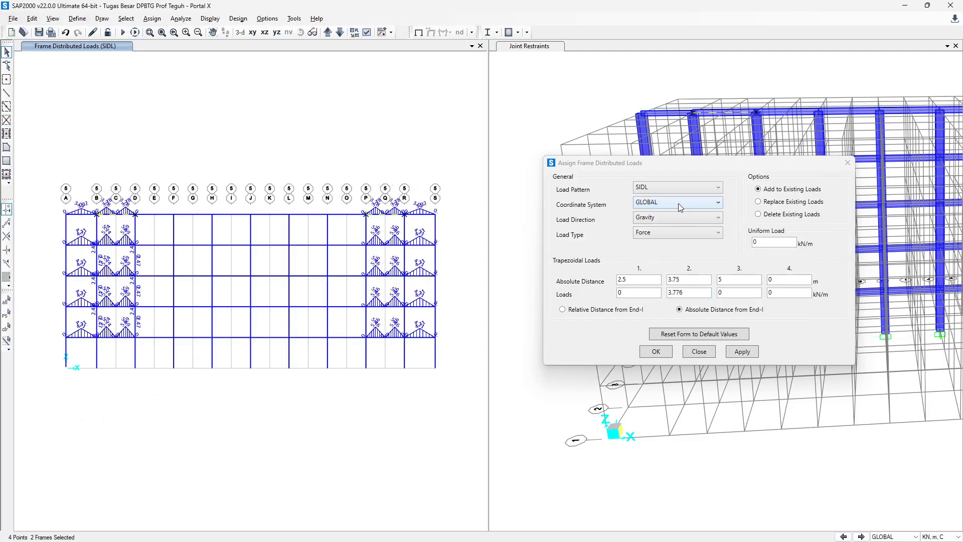
# Add a LIVE load with a 1.2*2 kN/m peak at 3.75 m to the two selected roof beams.
pyautogui.click(659, 184)
pyautogui.click(657, 241)
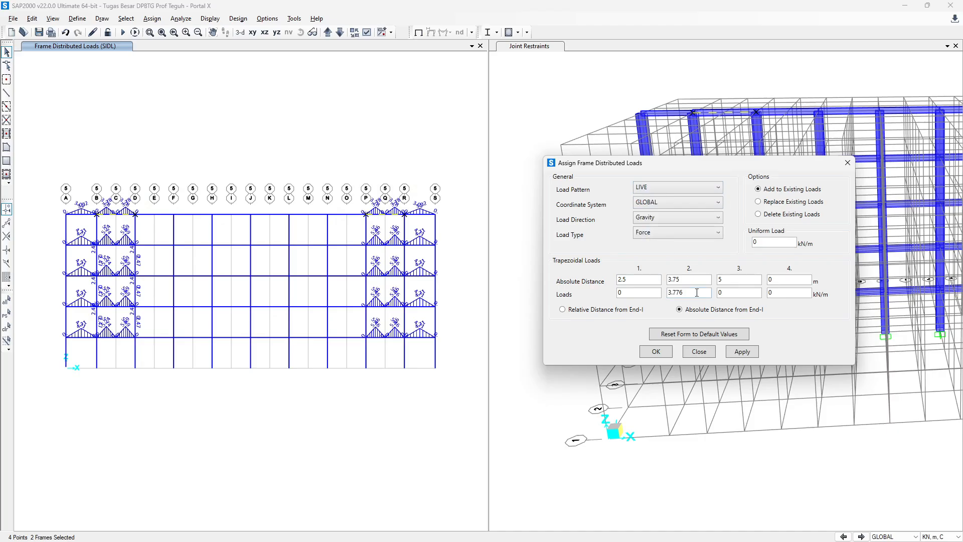
pyautogui.doubleClick(697, 292)
pyautogui.write('1.2*2')
pyautogui.click(729, 352)
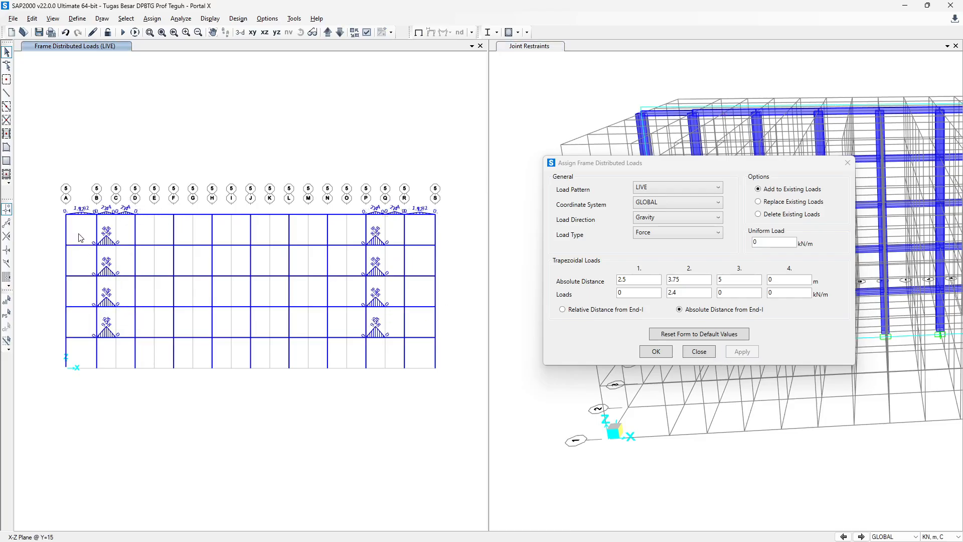
# Compare the B2 (Toilet) and B2 (Toilet) Jendela Ql values of the levels below the roof in the spreadsheet.
pyautogui.hotkey('alt', 'Tab')
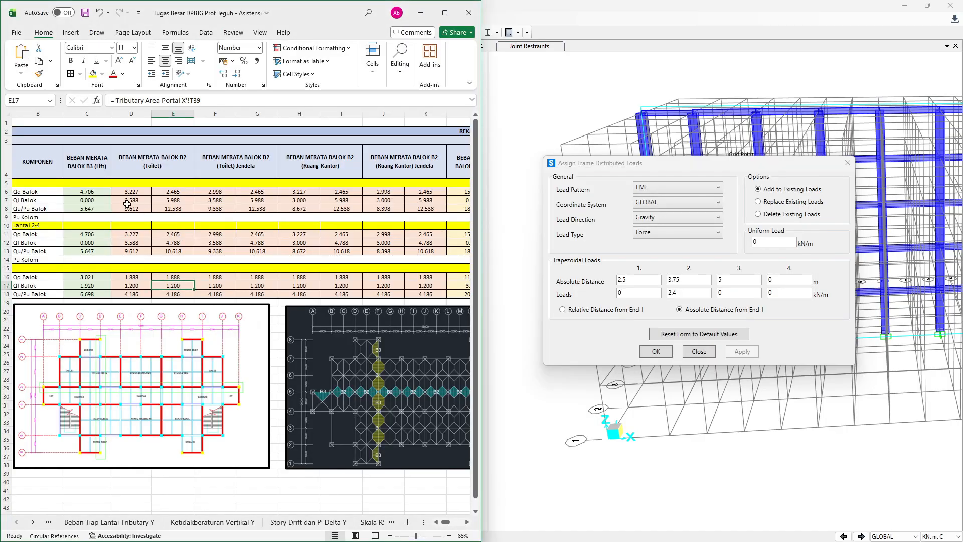
pyautogui.click(174, 242)
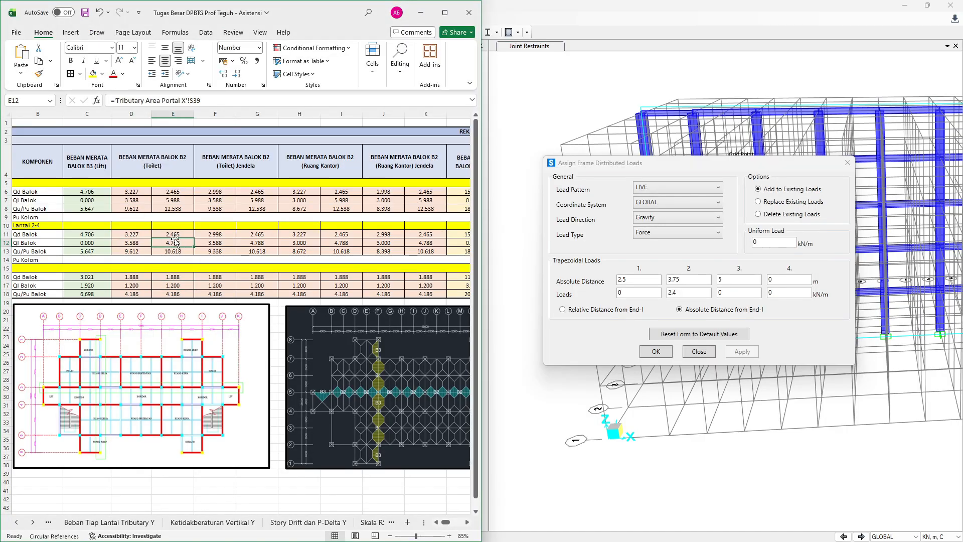
pyautogui.click(131, 201)
pyautogui.click(218, 201)
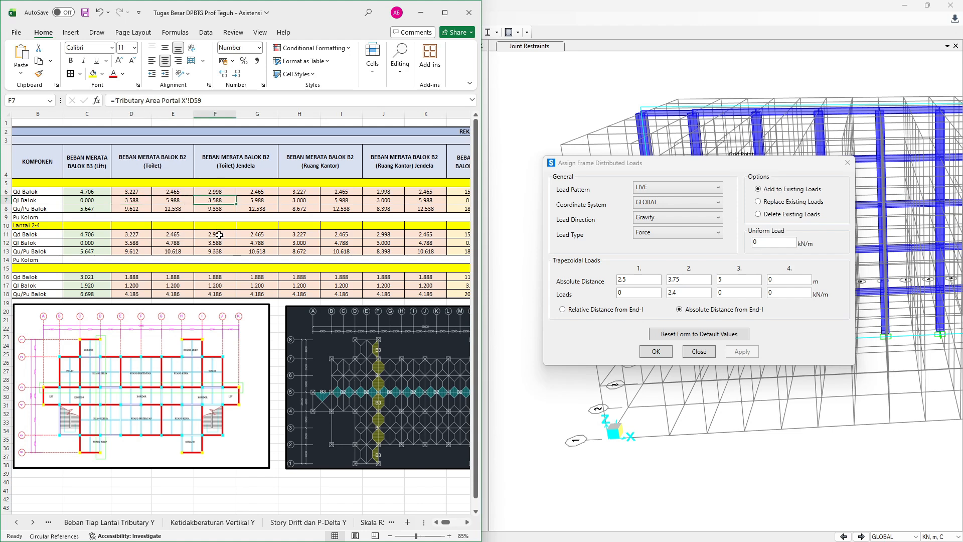
pyautogui.click(218, 242)
pyautogui.click(134, 242)
pyautogui.click(133, 201)
pyautogui.click(210, 200)
pyautogui.click(209, 244)
pyautogui.hotkey('alt', 'Tab')
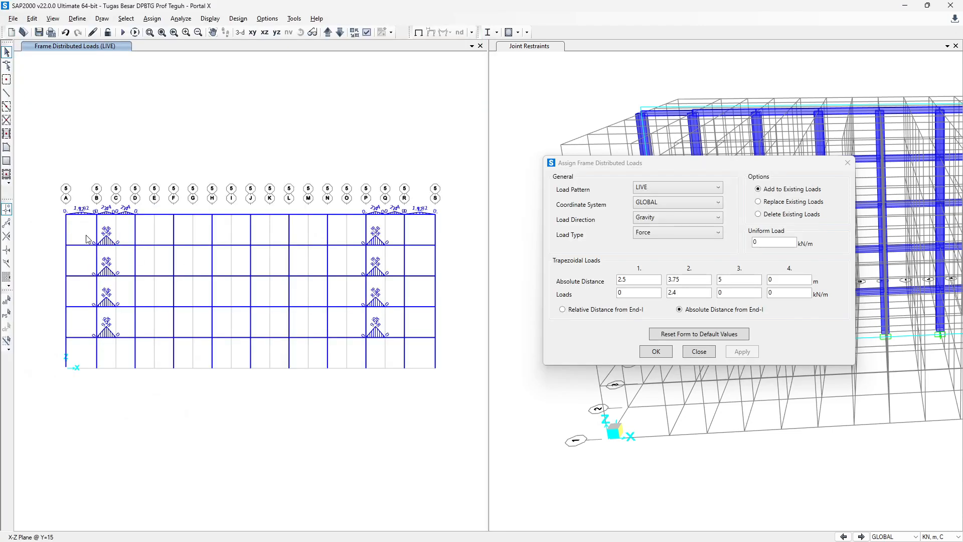
# Select the eight floor beams below the roof between grids B–D and P–R.
pyautogui.moveTo(87, 240); pyautogui.dragTo(169, 251)
pyautogui.moveTo(80, 265); pyautogui.dragTo(148, 287)
pyautogui.moveTo(76, 298); pyautogui.dragTo(156, 319)
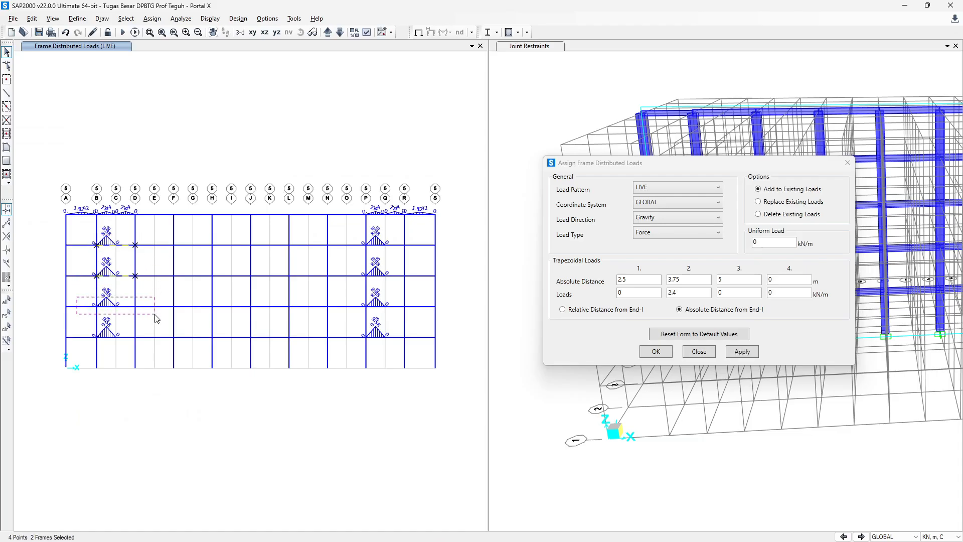
pyautogui.moveTo(77, 326); pyautogui.dragTo(161, 348)
pyautogui.moveTo(346, 235); pyautogui.dragTo(407, 259)
pyautogui.moveTo(326, 265); pyautogui.dragTo(417, 319)
# Add a LIVE load with the spreadsheet's 3.588 kN/m Ql peak at 3.75 m to the eight selected beams.
pyautogui.hotkey('alt', 'Tab')
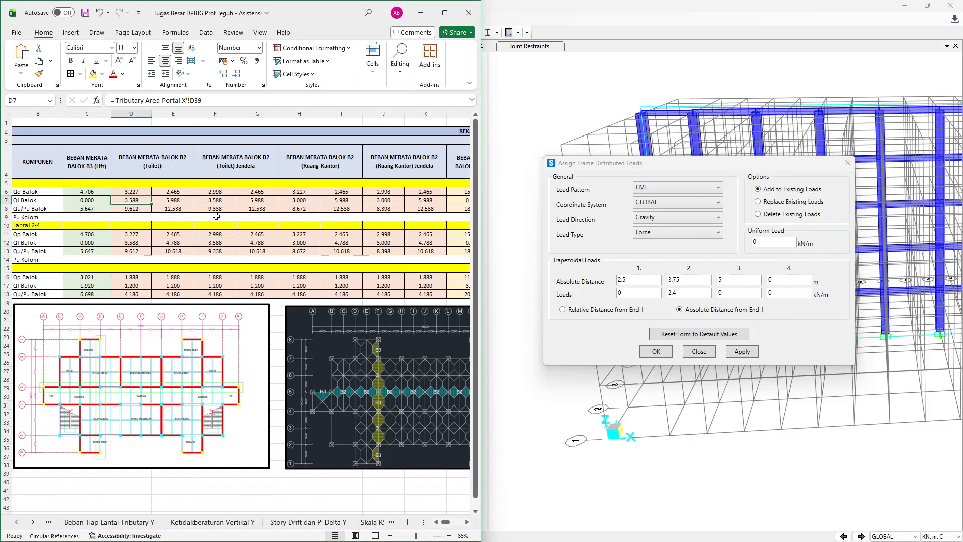
pyautogui.click(737, 280)
pyautogui.click(687, 294)
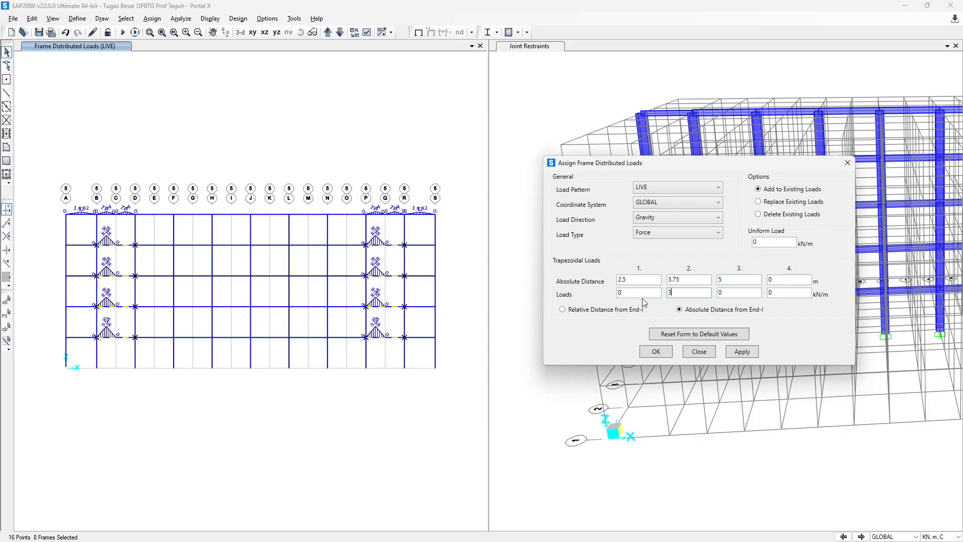
pyautogui.click(743, 351)
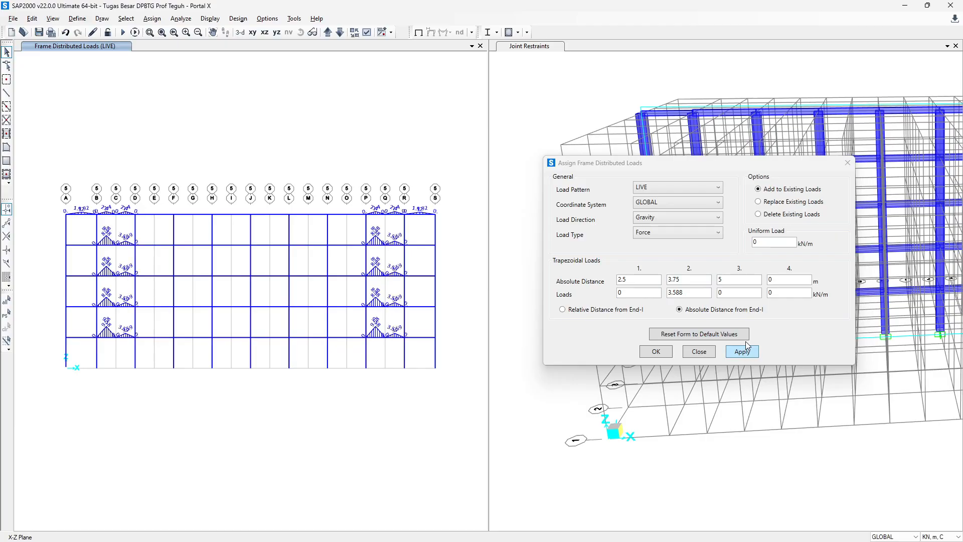
pyautogui.hotkey('alt', 'Tab')
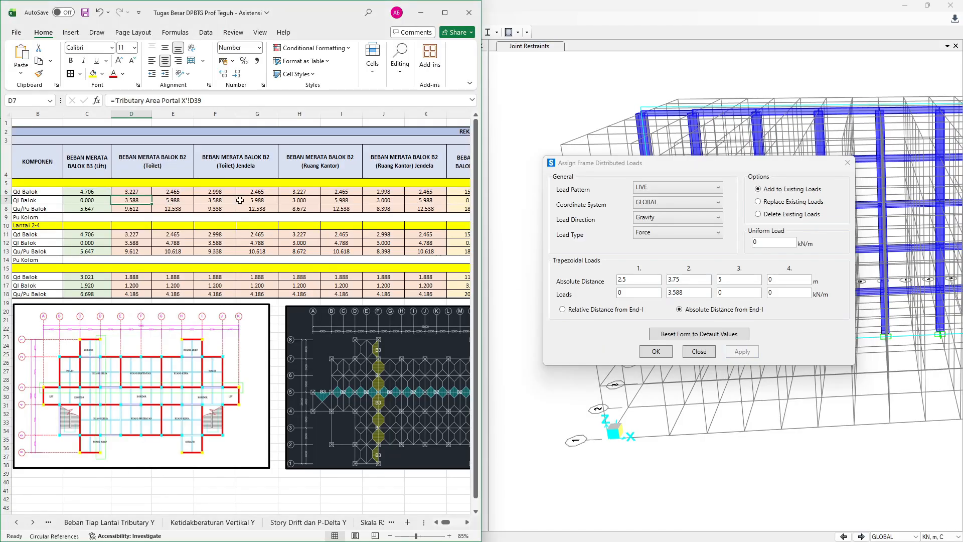
# Add a LIVE load with the spreadsheet's 5.988 kN/m Ql peak at 3.75 m to the two lowest floor beams between grids B–D and P–R.
pyautogui.click(173, 200)
pyautogui.click(251, 200)
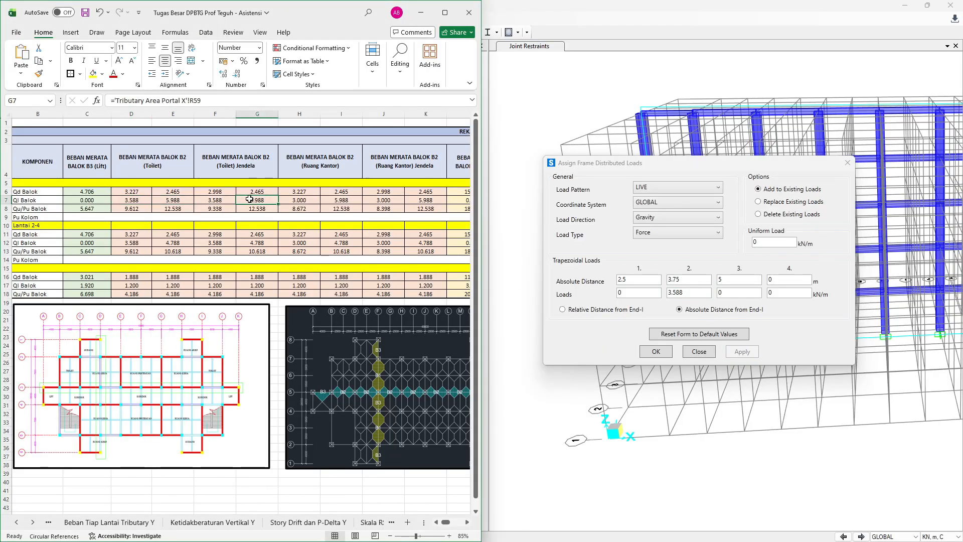
pyautogui.hotkey('alt', 'Tab')
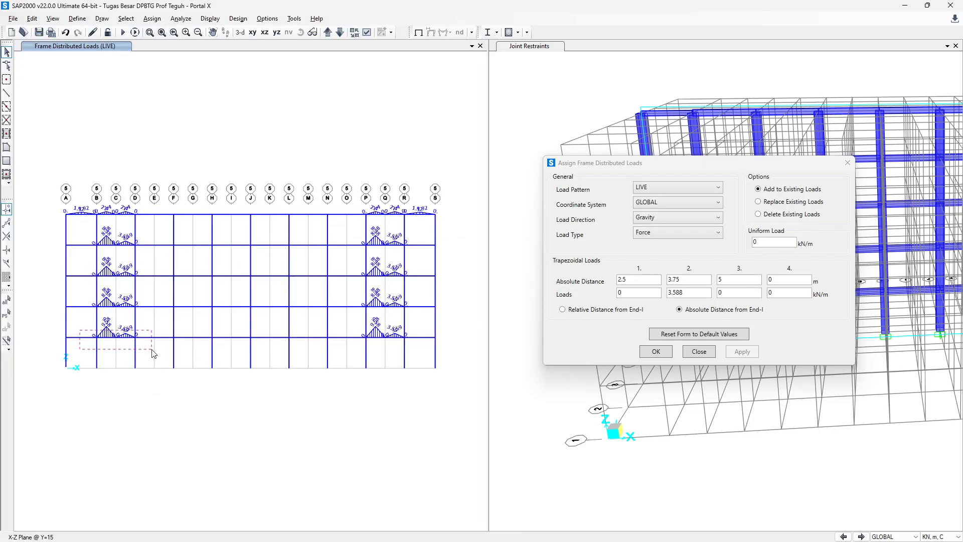
pyautogui.hotkey('alt', 'Tab')
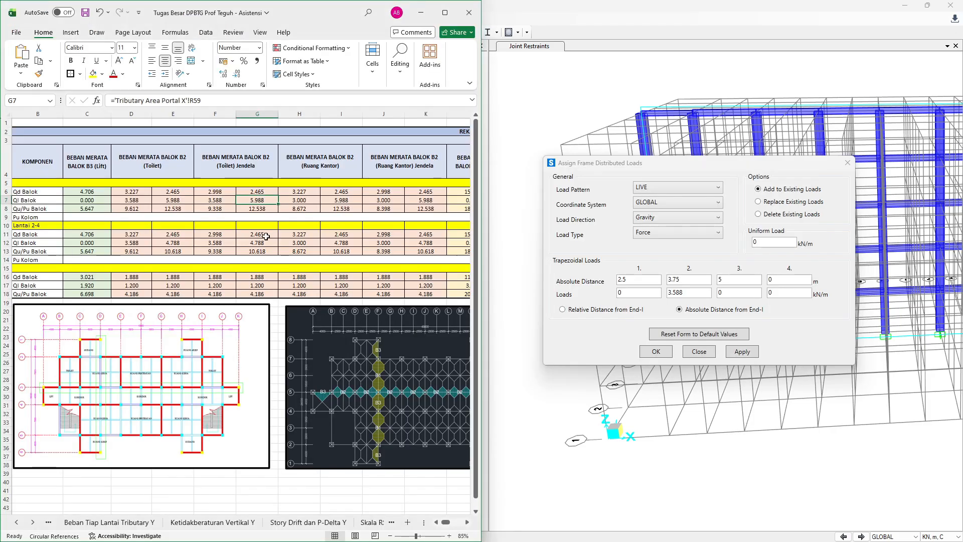
pyautogui.hotkey('alt', 'Tab')
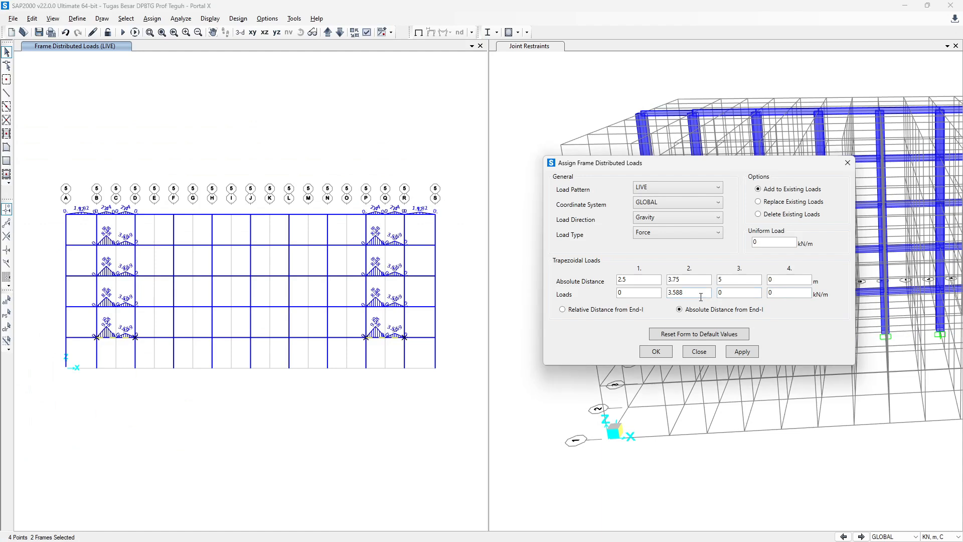
pyautogui.moveTo(685, 294); pyautogui.dragTo(570, 298)
pyautogui.write('5')
pyautogui.click(731, 352)
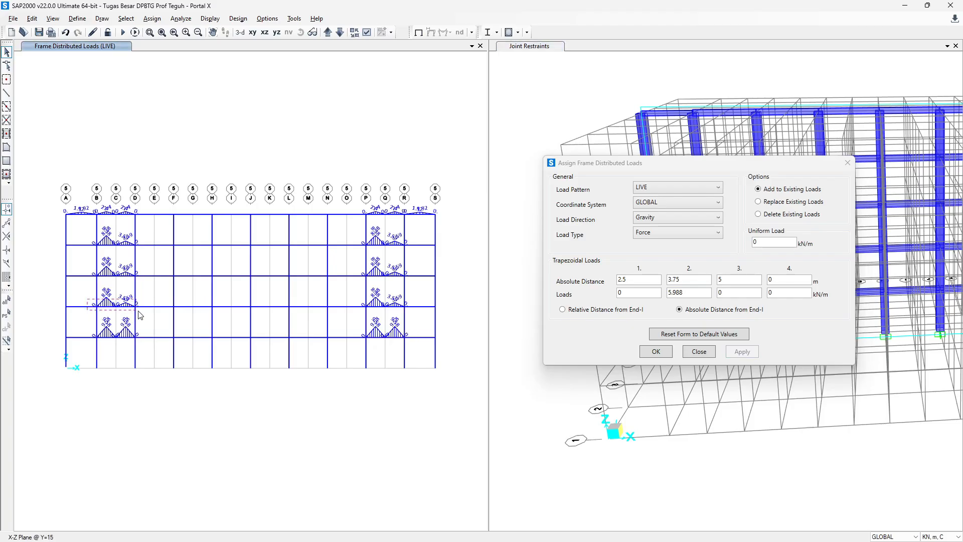
# Add a LIVE load with the Lantai 2-4 Ql peak of 4.788 kN/m at 3.75 m to the six beams on the next three levels, grids B–D and P–R.
pyautogui.click(103, 306)
pyautogui.click(394, 307)
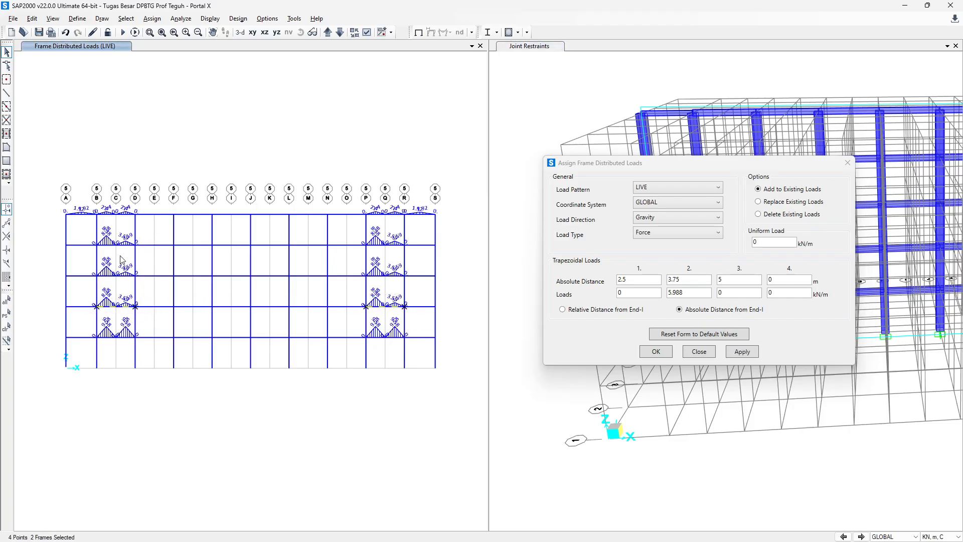
pyautogui.click(147, 280)
pyautogui.click(415, 284)
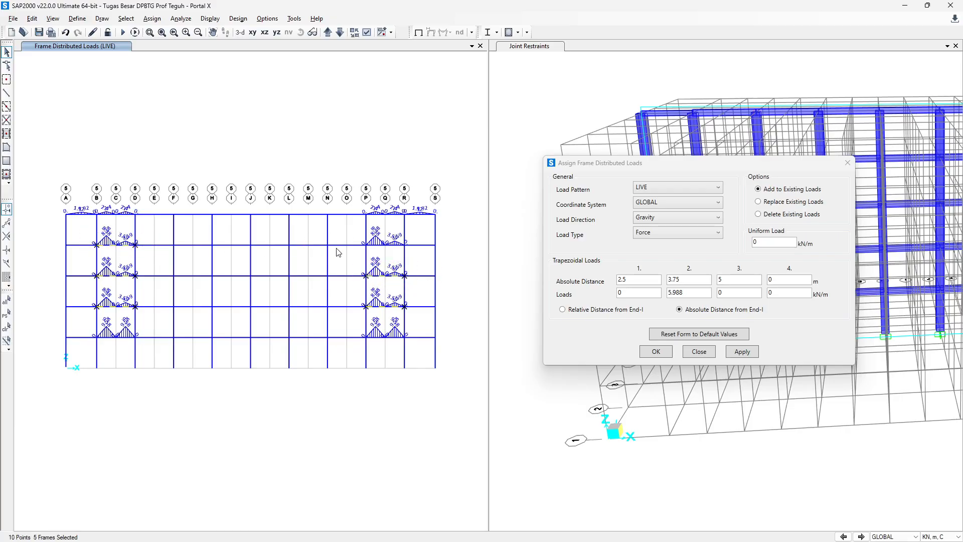
pyautogui.hotkey('alt', 'Tab')
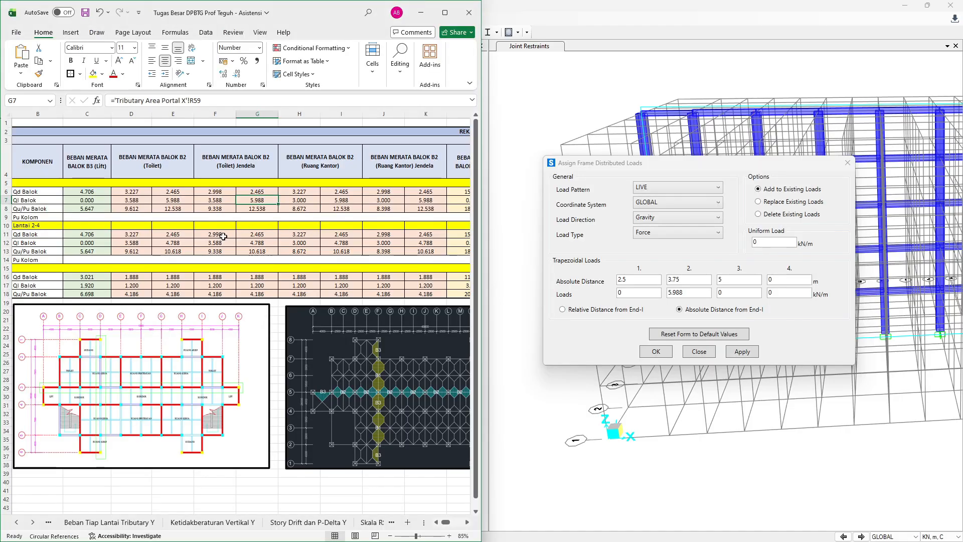
pyautogui.click(175, 201)
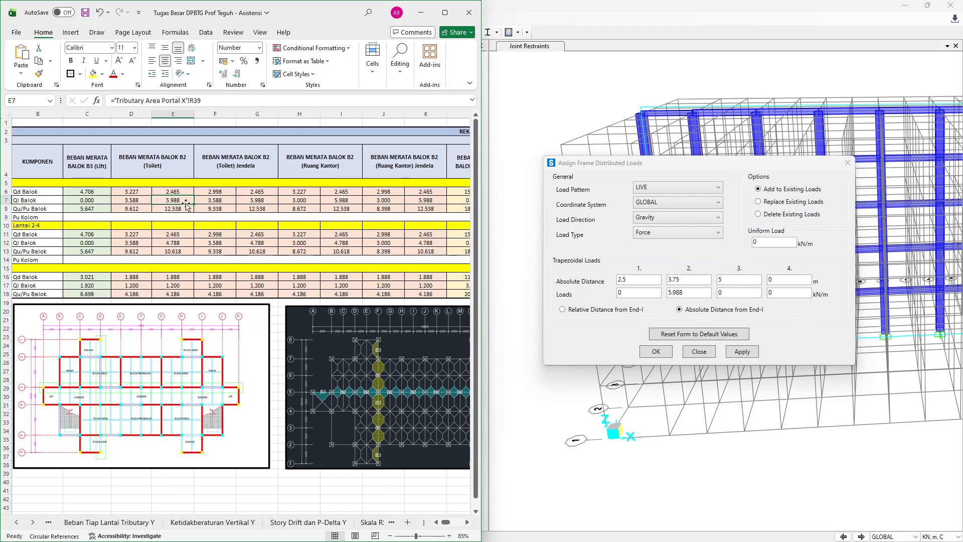
pyautogui.click(179, 244)
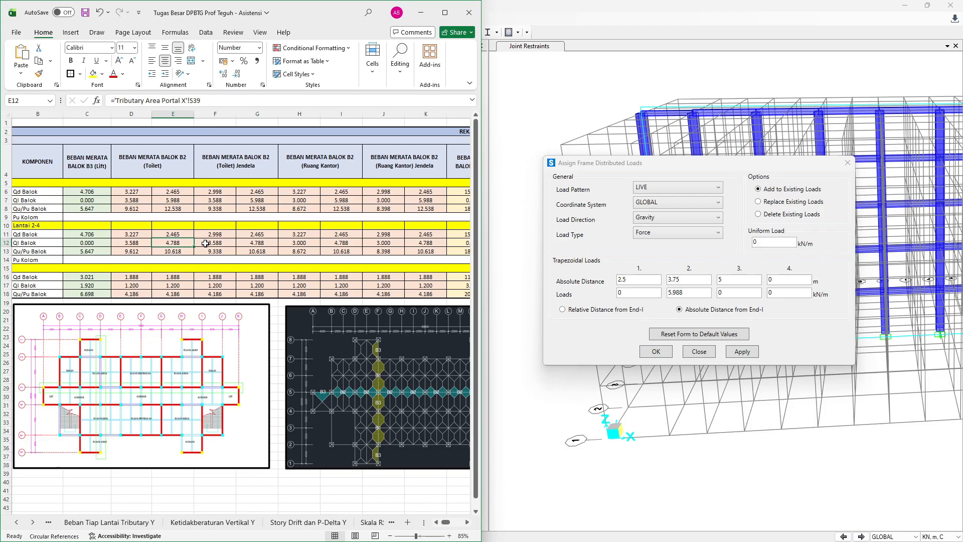
pyautogui.click(653, 146)
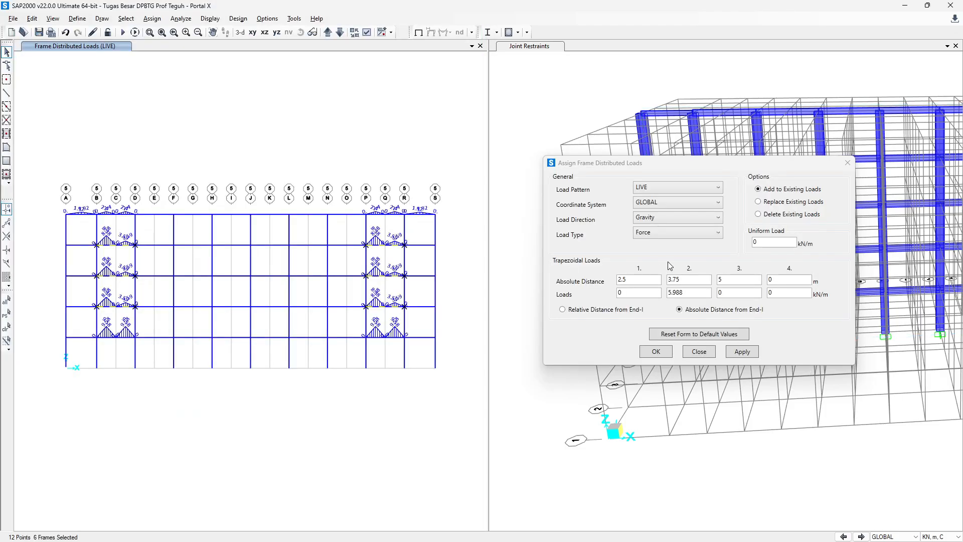
pyautogui.doubleClick(695, 292)
pyautogui.write('4.')
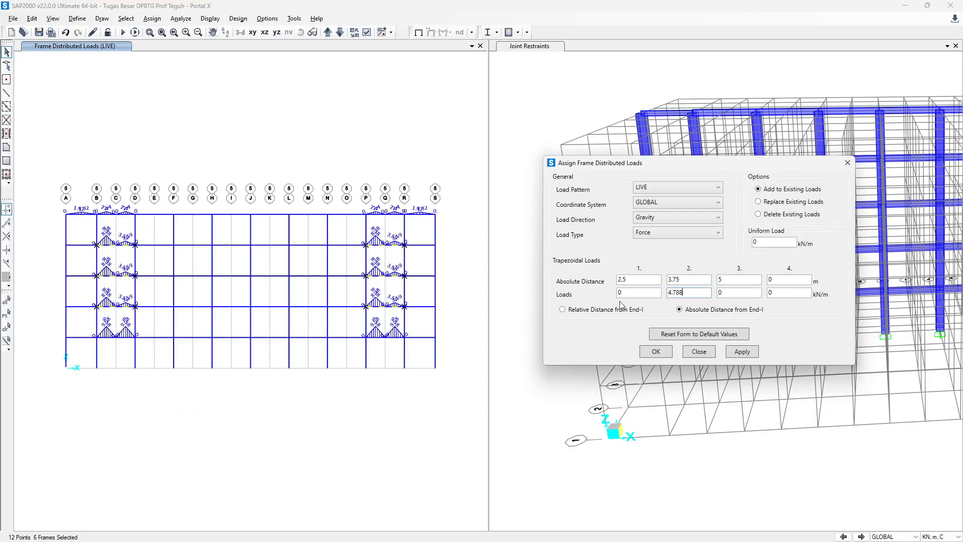
pyautogui.click(741, 352)
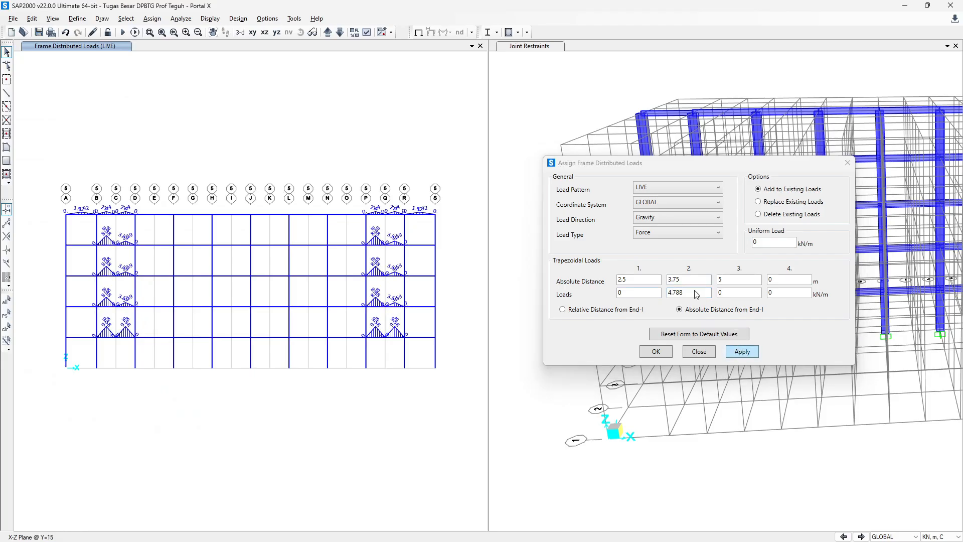
# Examine the Ql values of the B2 (Ruang Kantor) beams per level and the roof-level Qd and Ql values of both Ruang Kantor beam types in the spreadsheet.
pyautogui.hotkey('alt', 'Tab')
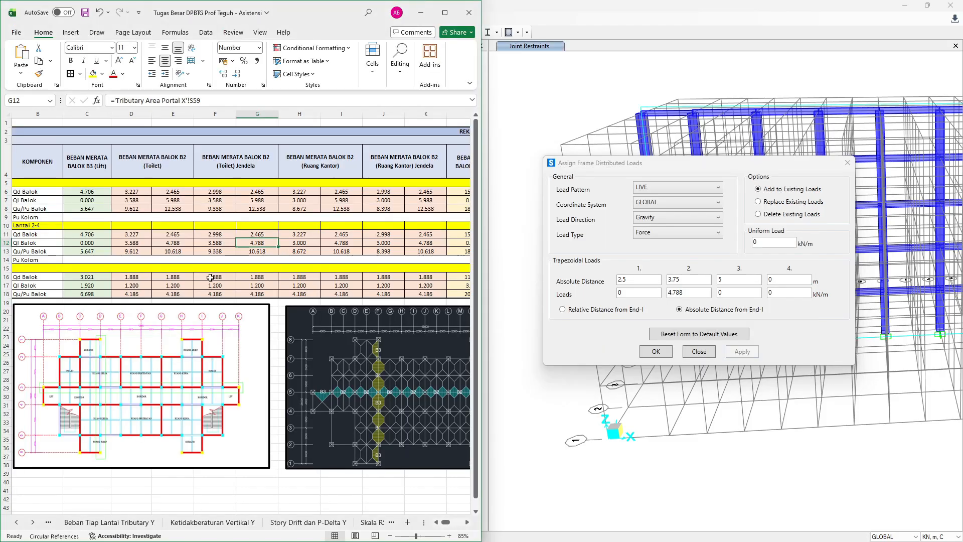
pyautogui.click(187, 285)
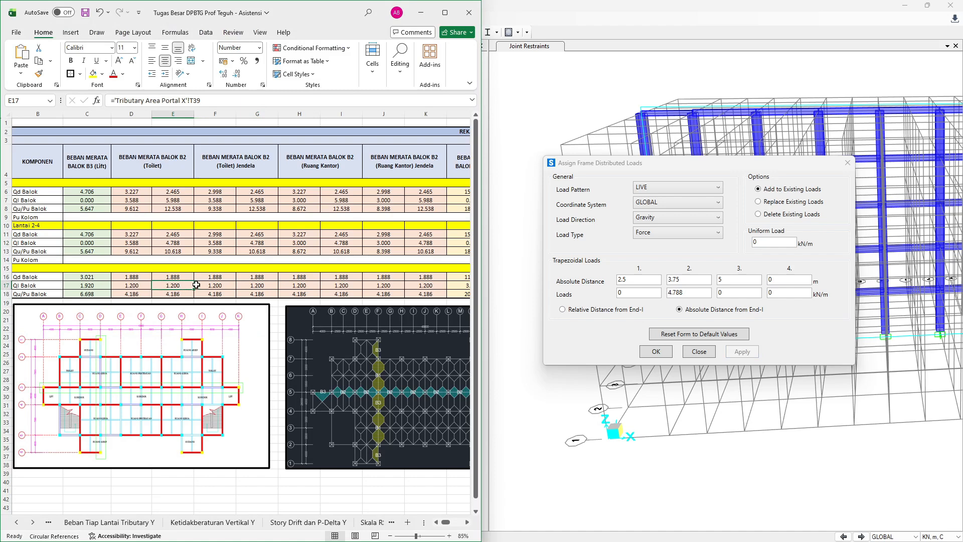
pyautogui.hotkey('alt', 'Tab')
pyautogui.hotkey('alt', 'Tab')
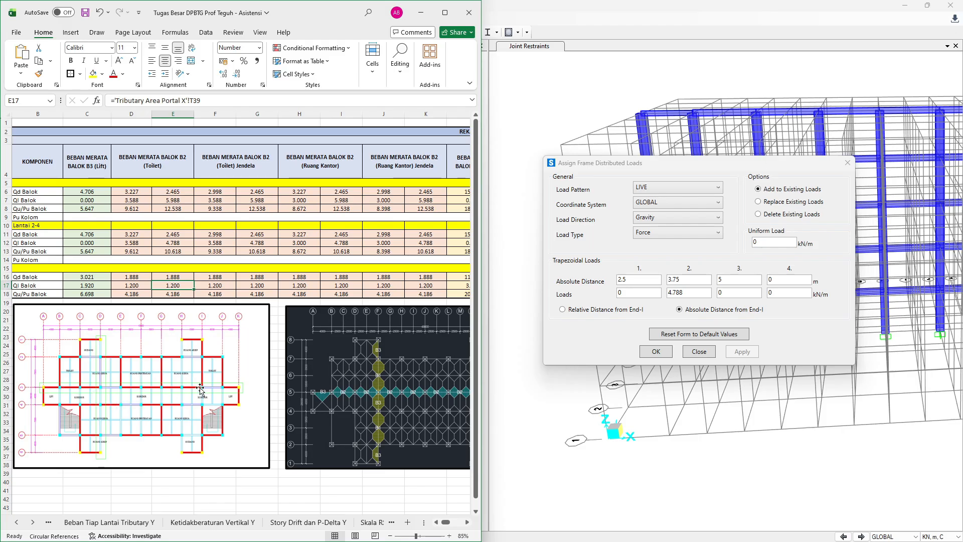
pyautogui.keyDown('ctrl'); pyautogui.scroll(1, 173, 392); pyautogui.keyUp('ctrl')
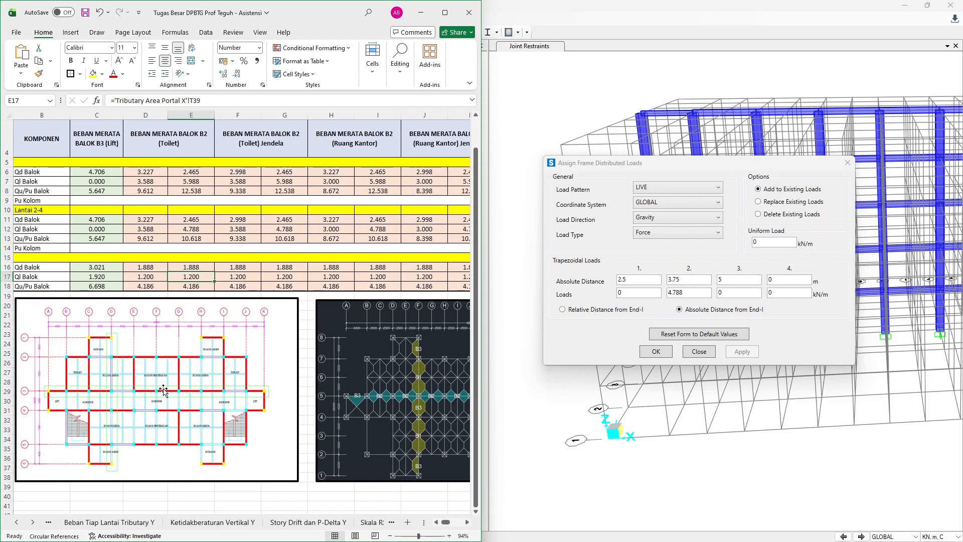
pyautogui.scroll(1, 201, 283)
pyautogui.hscroll(1, 329, 190)
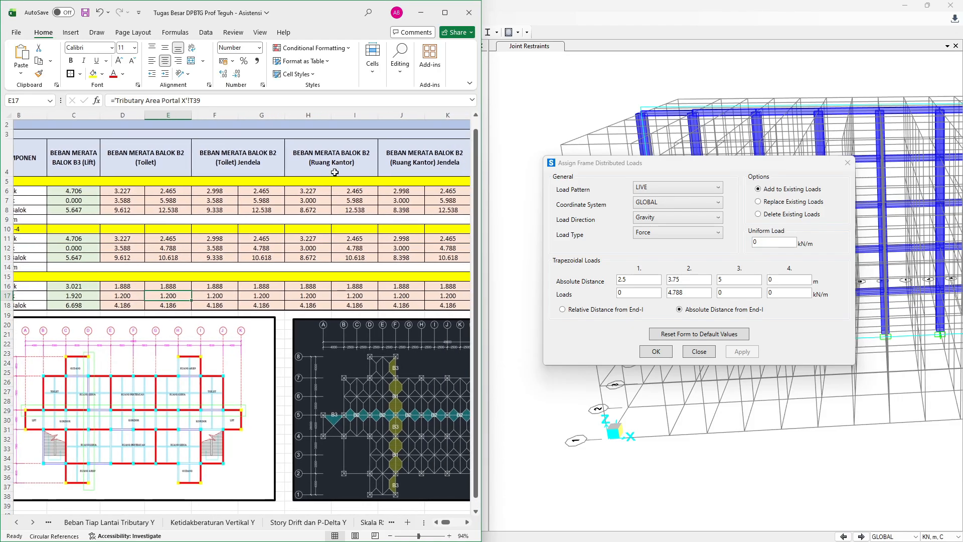
pyautogui.click(329, 151)
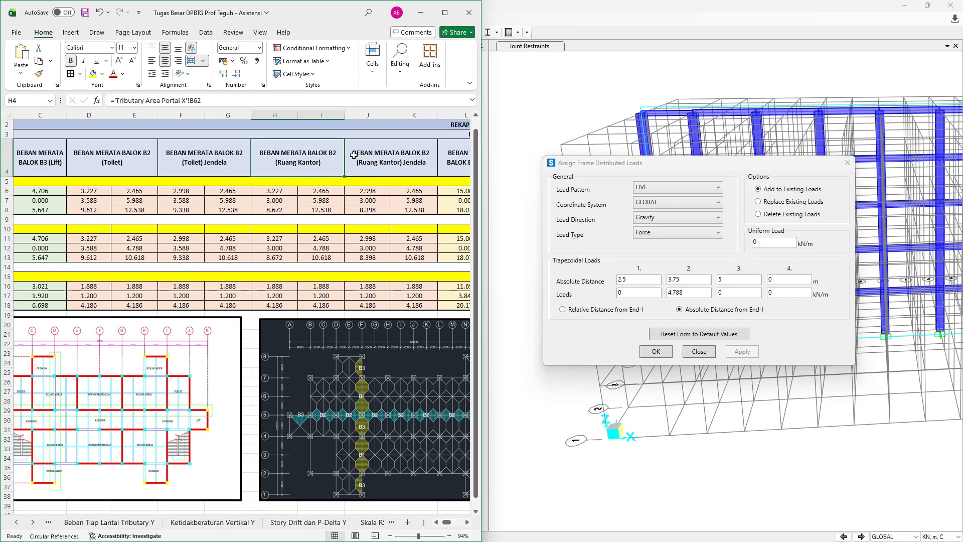
pyautogui.moveTo(331, 201); pyautogui.dragTo(288, 201)
pyautogui.moveTo(321, 248); pyautogui.dragTo(273, 249)
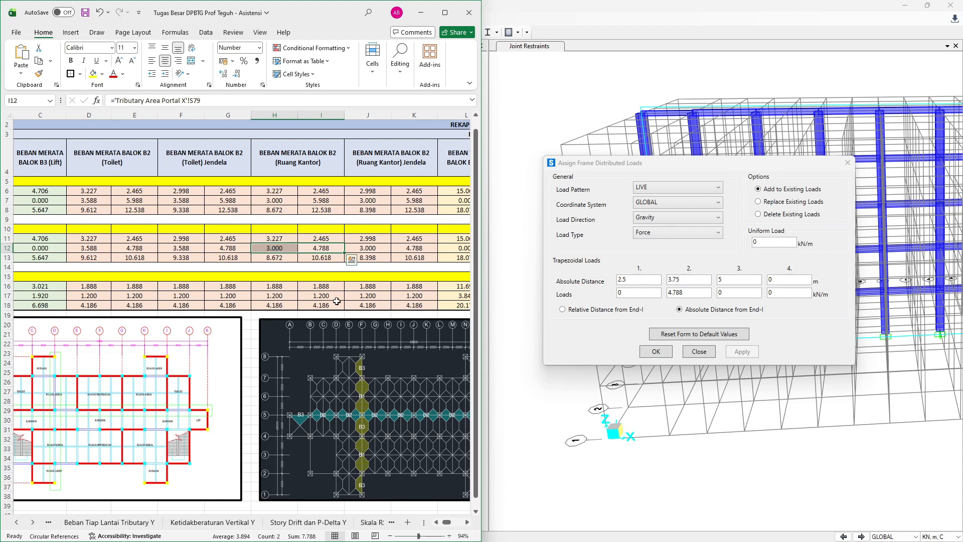
pyautogui.moveTo(334, 297); pyautogui.dragTo(281, 305)
pyautogui.moveTo(414, 287); pyautogui.dragTo(275, 296)
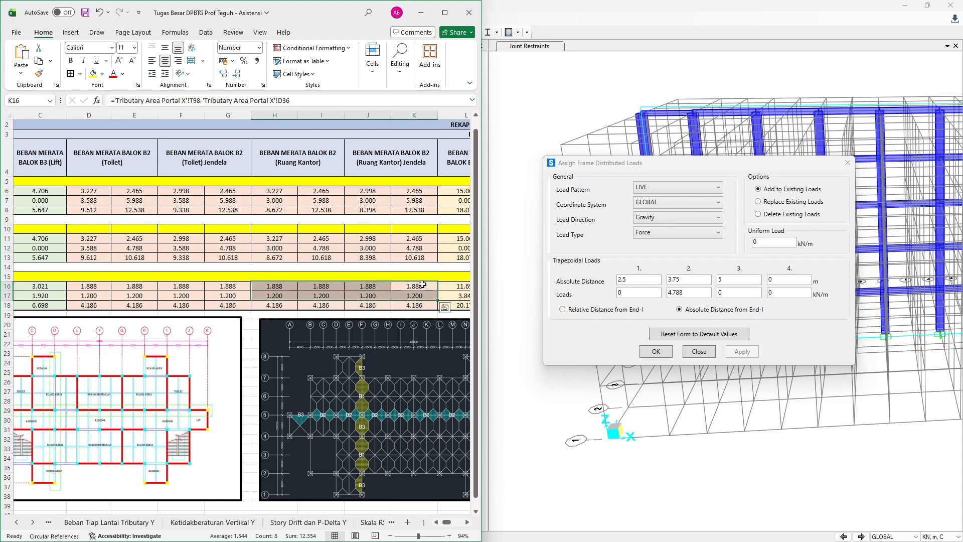
pyautogui.moveTo(415, 286); pyautogui.dragTo(279, 297)
# Add a SIDL load with the spreadsheet's 1.888 kN/m Qd peak at 3.75 m to the six roof beams between grids D and P.
pyautogui.hotkey('alt', 'Tab')
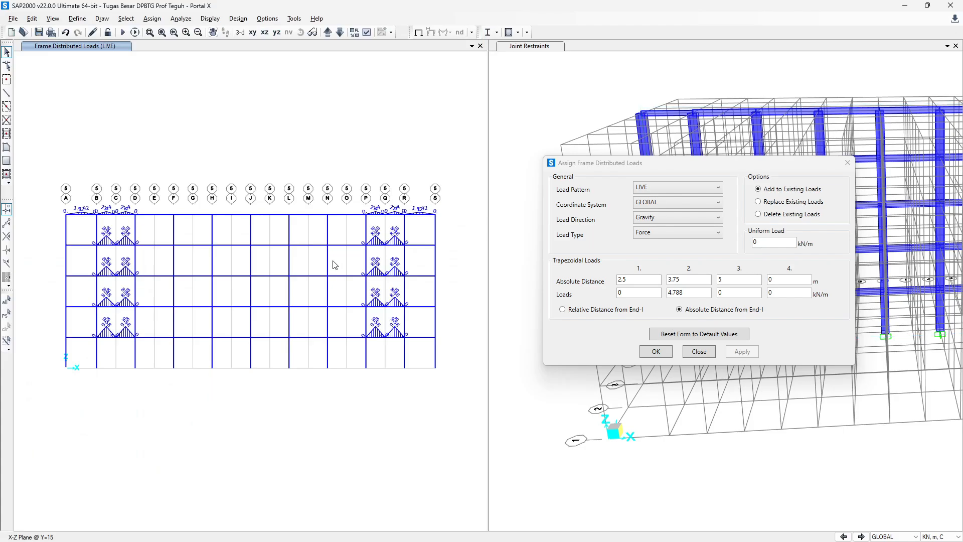
pyautogui.moveTo(123, 195); pyautogui.dragTo(372, 223)
pyautogui.hotkey('alt', 'Tab')
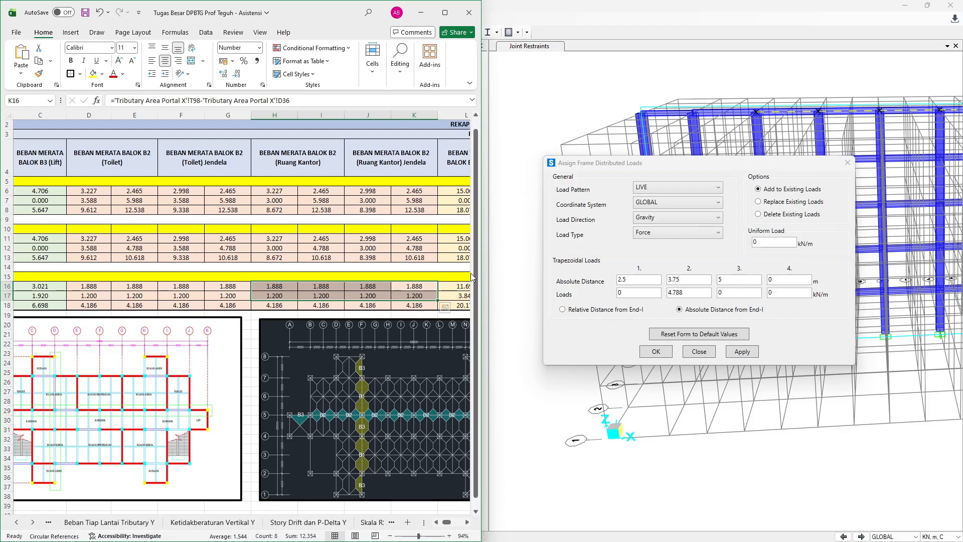
pyautogui.click(677, 186)
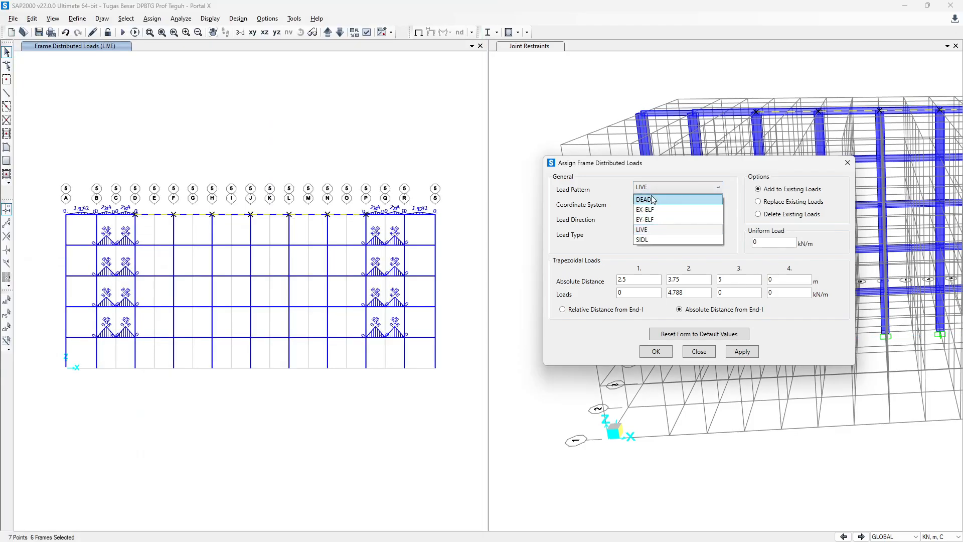
pyautogui.click(658, 240)
pyautogui.hotkey('alt', 'Tab')
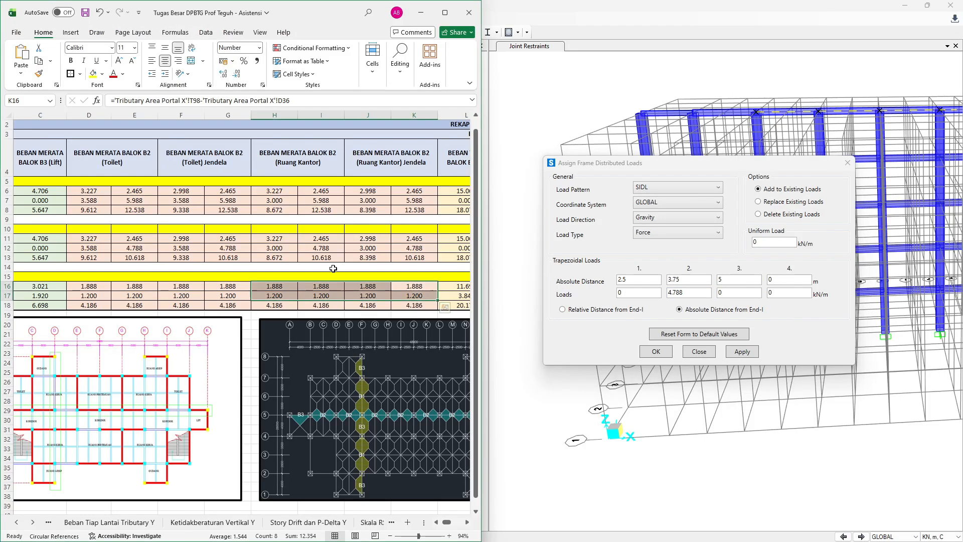
pyautogui.doubleClick(698, 292)
pyautogui.write('1')
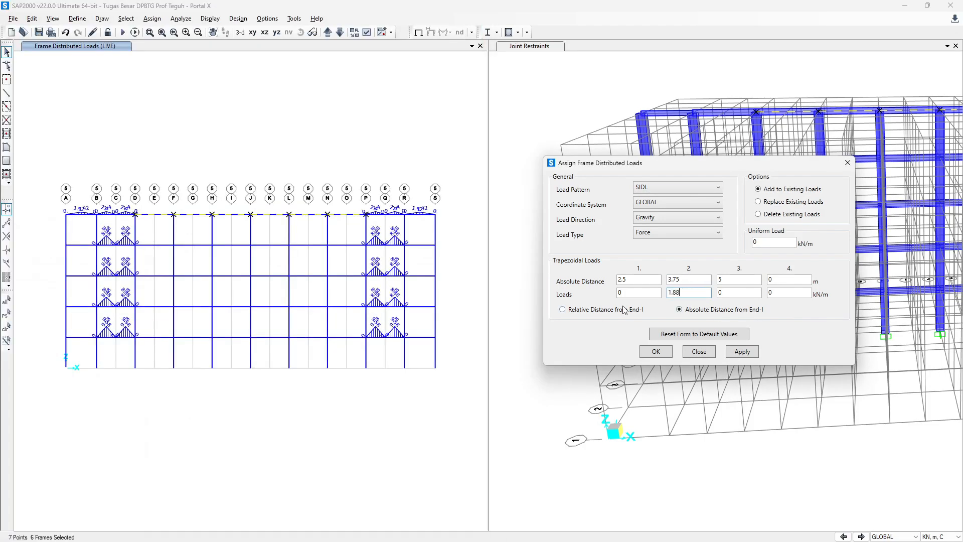
pyautogui.hotkey('alt', 'Tab')
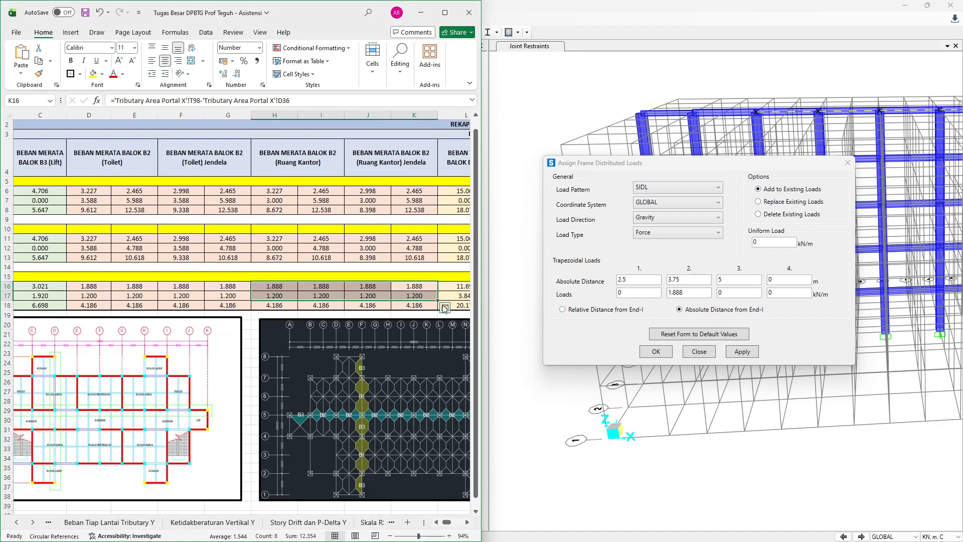
pyautogui.click(748, 351)
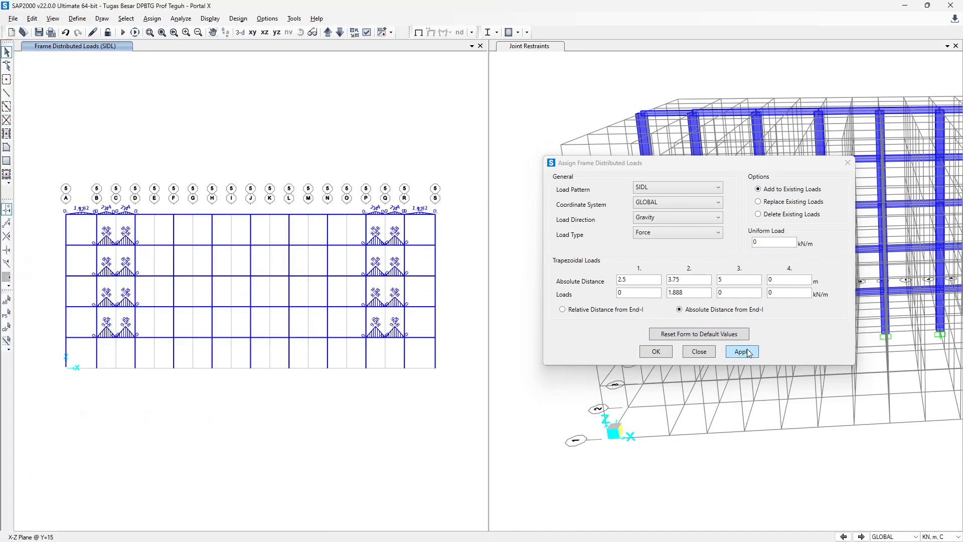
pyautogui.click(742, 352)
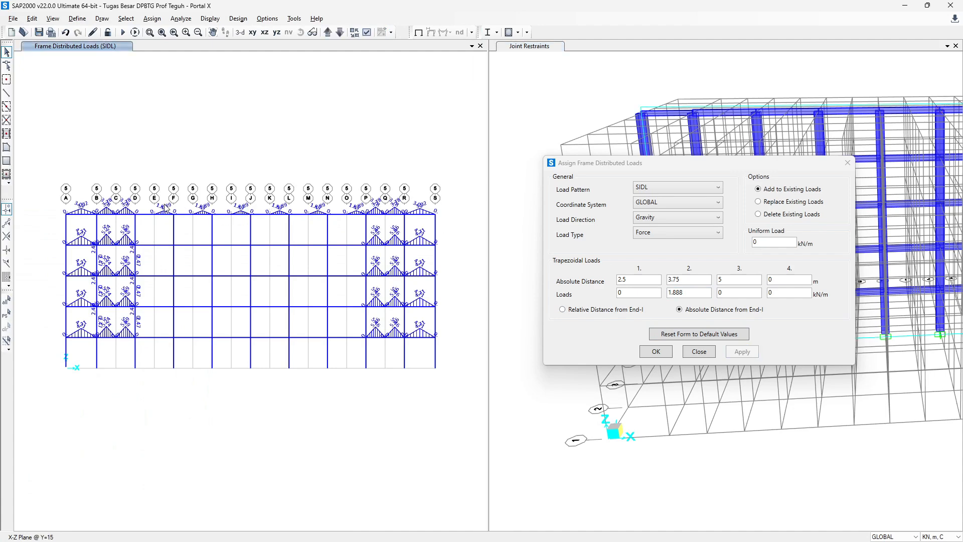
# Add the 1.888 kN/m SIDL peak load at 3.75 m a second time to the six roof beams between grids D and P.
pyautogui.moveTo(120, 191); pyautogui.dragTo(379, 231)
pyautogui.hotkey('alt', 'Tab')
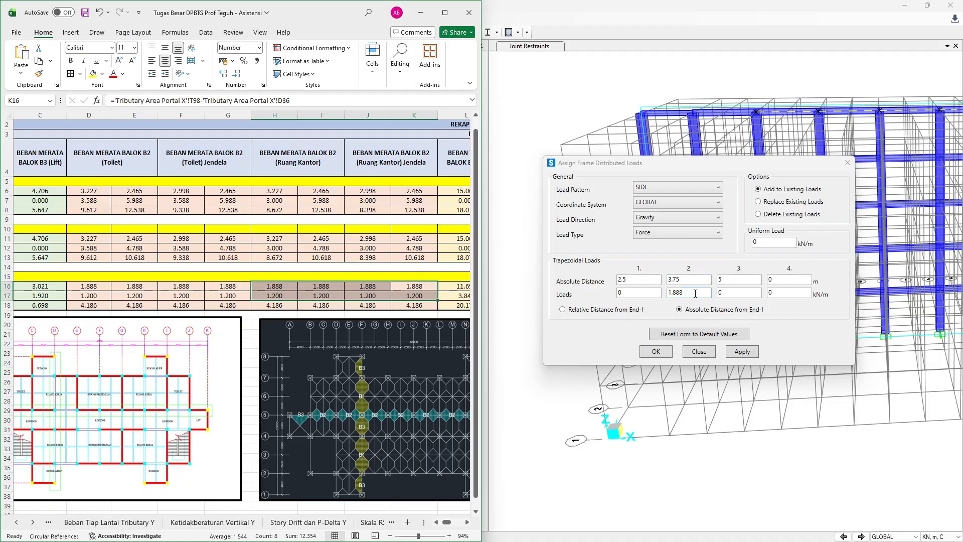
pyautogui.click(741, 351)
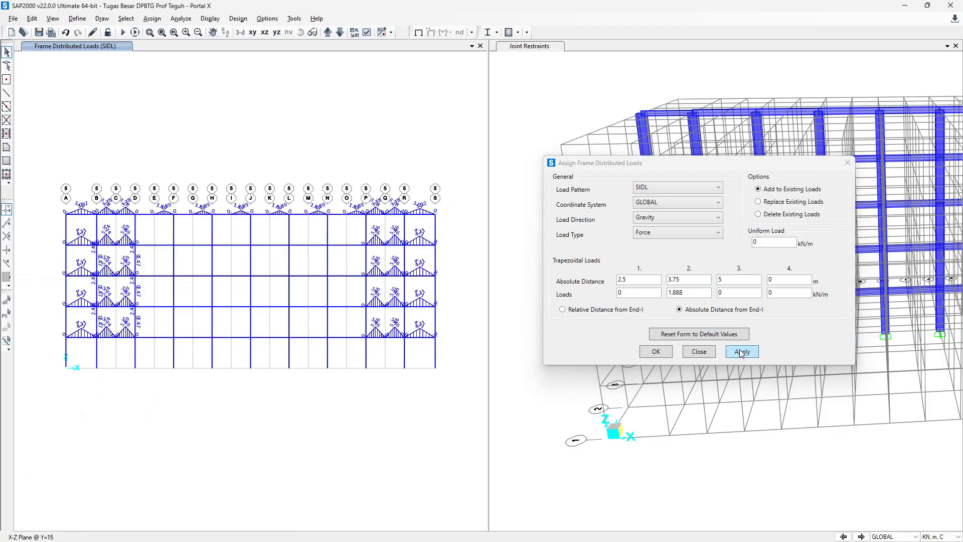
# Add a LIVE load with a 1.2*2 kN/m peak at 3.75 m to the six roof beams between grids D and P.
pyautogui.moveTo(128, 200); pyautogui.dragTo(385, 232)
pyautogui.hotkey('alt', 'Tab')
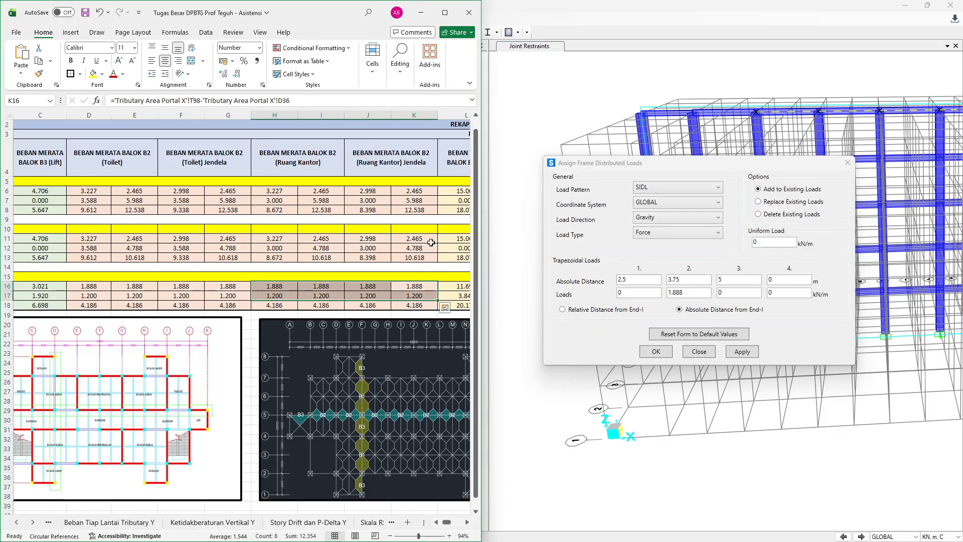
pyautogui.click(276, 296)
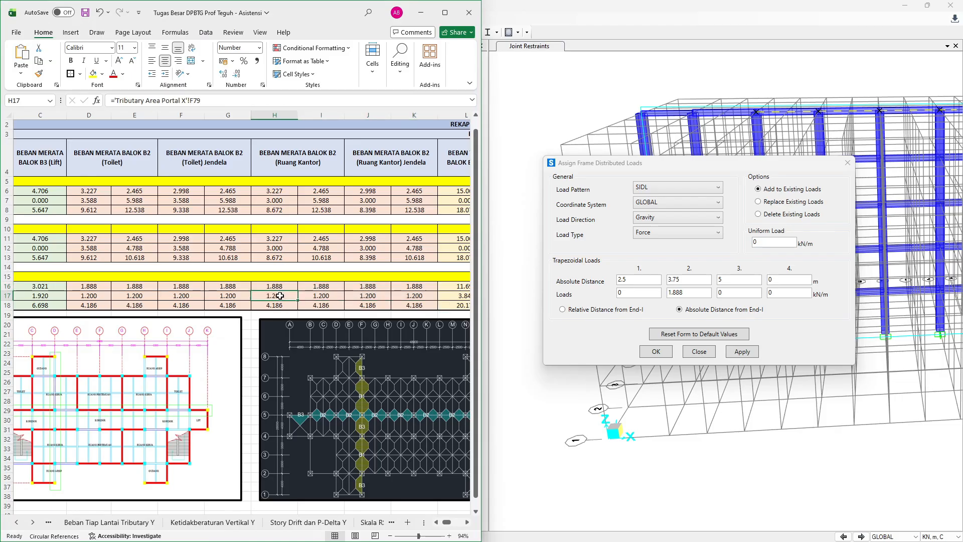
pyautogui.click(688, 188)
pyautogui.click(657, 230)
pyautogui.moveTo(705, 293); pyautogui.dragTo(616, 294)
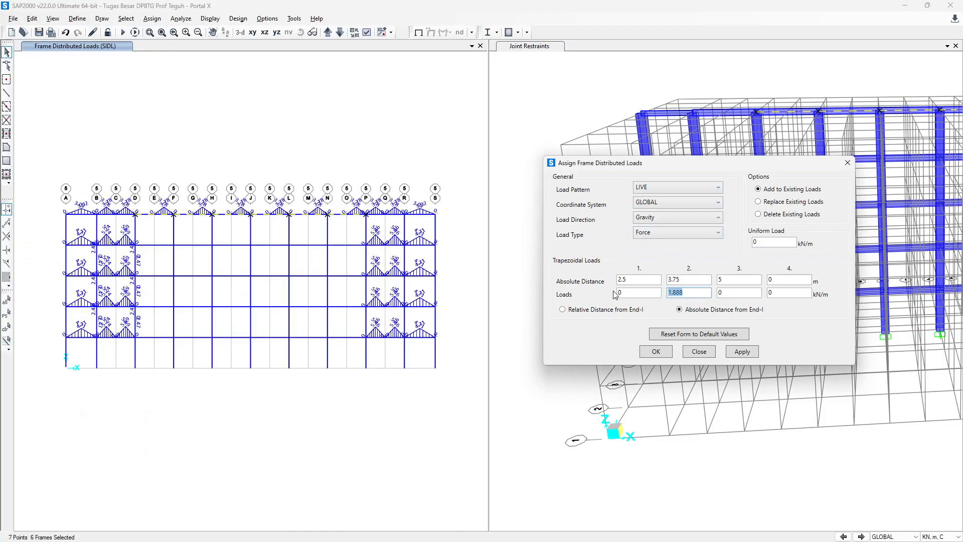
pyautogui.write('1.2*2')
pyautogui.click(742, 352)
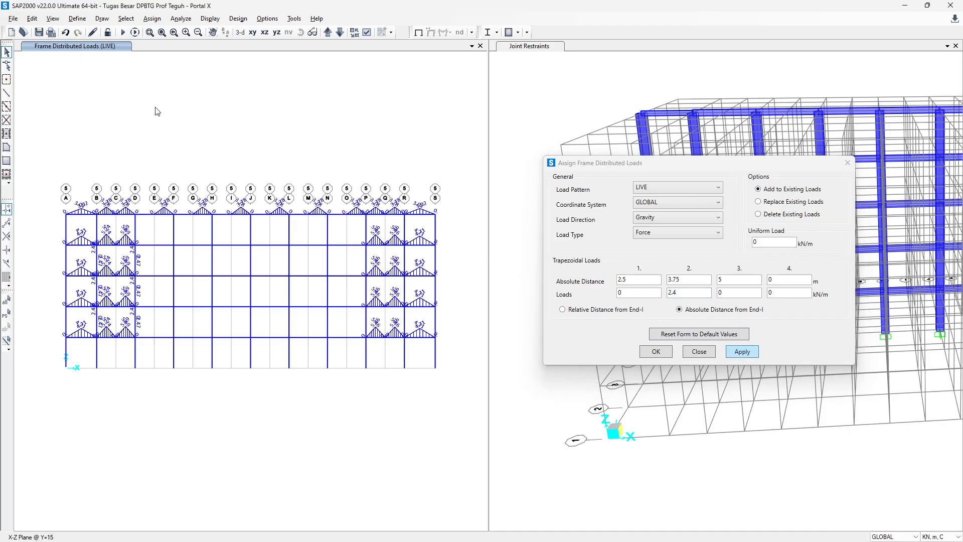
# Add a LIVE load with a 2.4 kN/m peak at 1.25 m, spanning 0 to 2.5 m, to the six roof beams between grids D and P.
pyautogui.moveTo(125, 196); pyautogui.dragTo(378, 225)
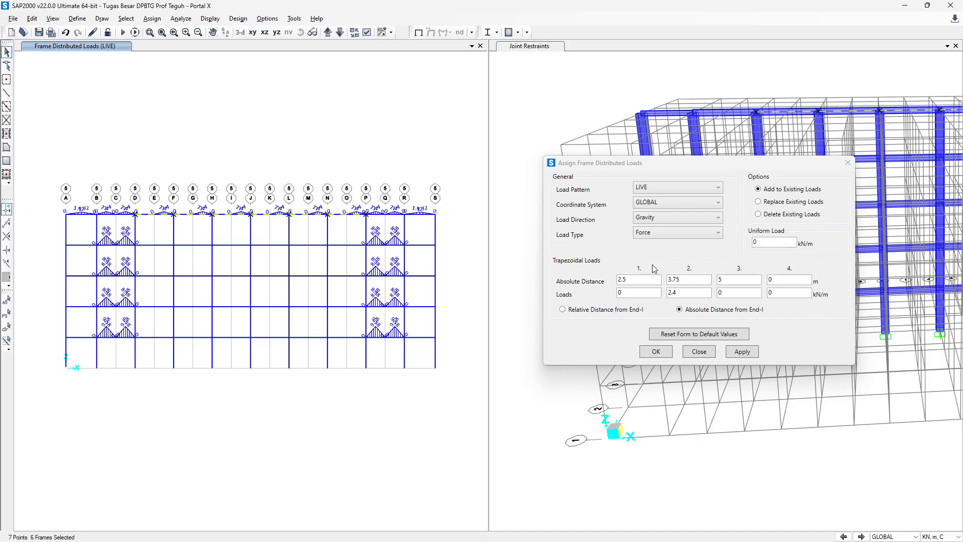
pyautogui.click(607, 288)
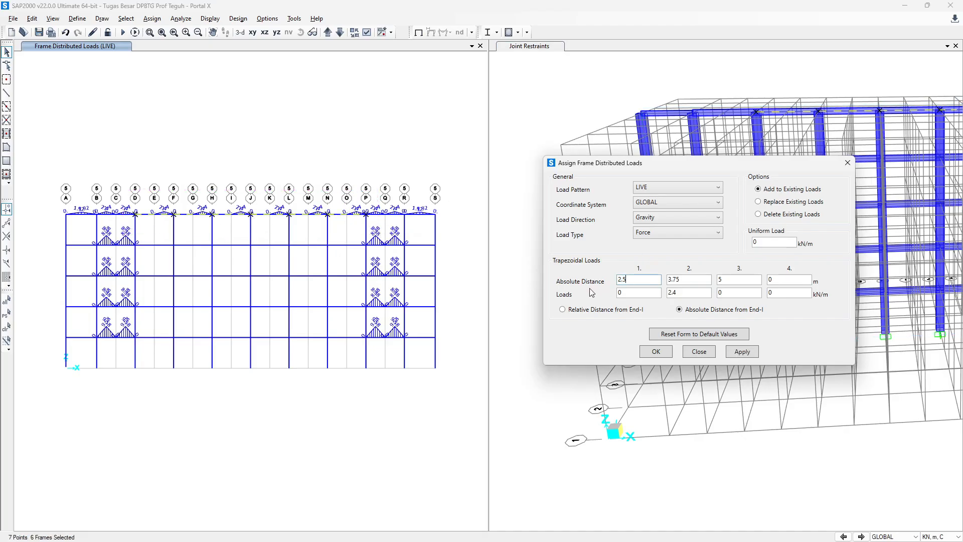
pyautogui.click(688, 279)
pyautogui.click(683, 292)
pyautogui.click(743, 352)
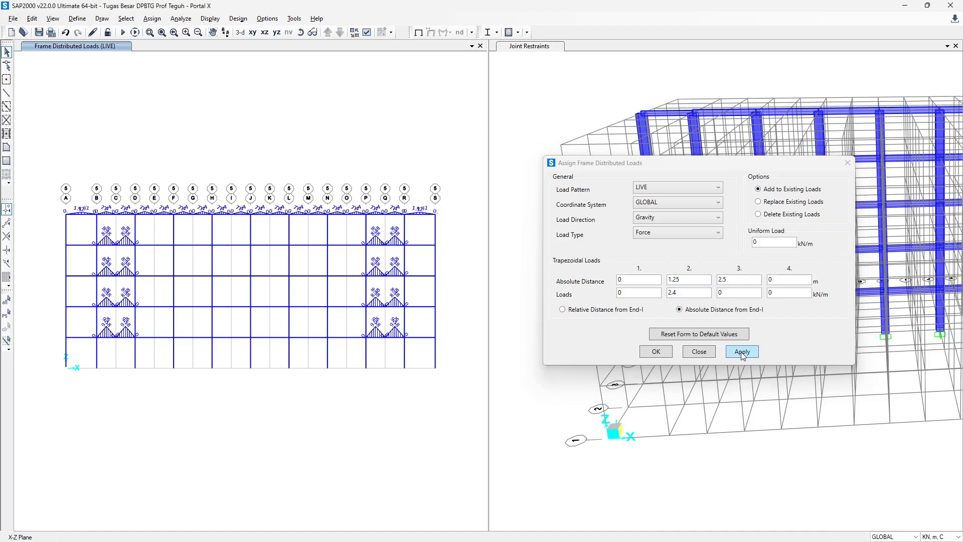
# Add a SIDL load with a 1.888*2 kN/m peak at 1.25 m to the same six roof beams between grids D and P.
pyautogui.click(668, 187)
pyautogui.click(644, 238)
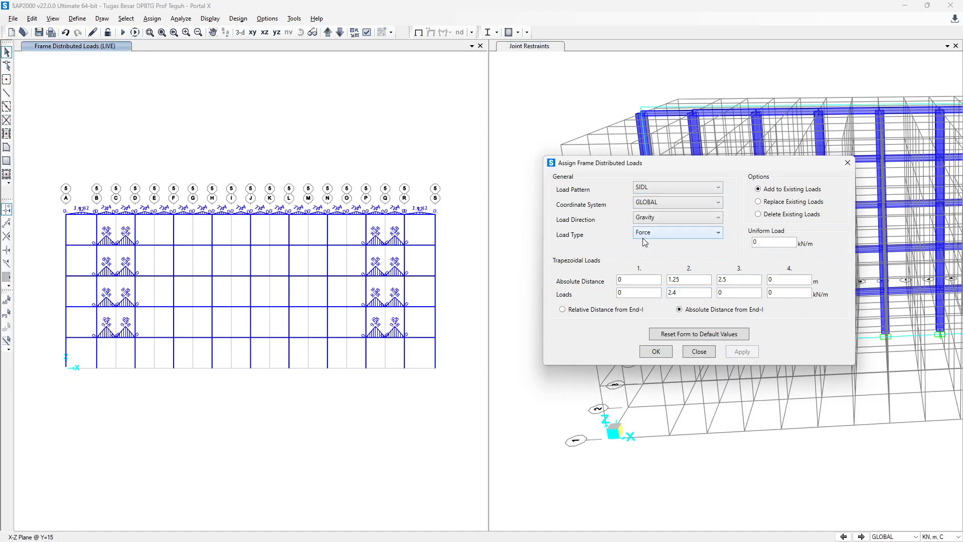
pyautogui.hotkey('alt', 'Tab')
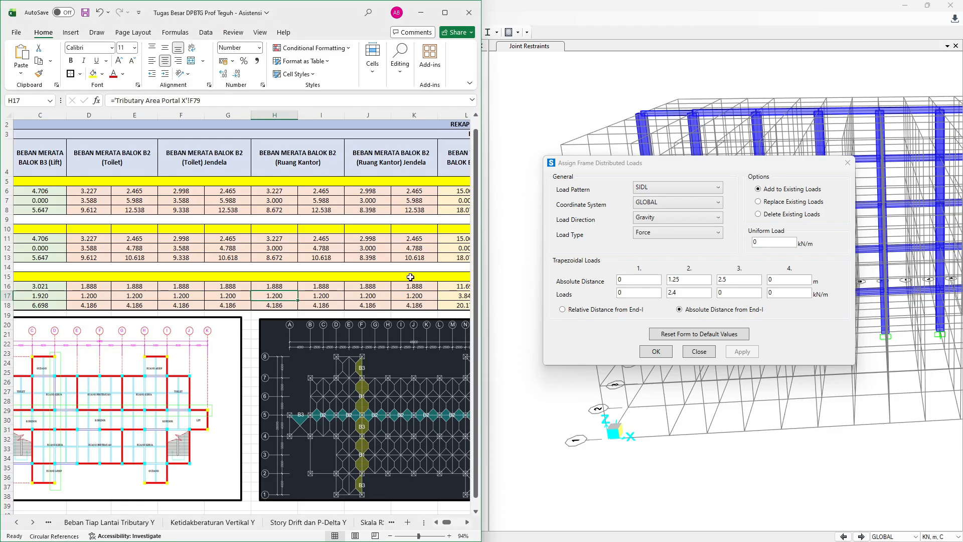
pyautogui.moveTo(411, 284); pyautogui.dragTo(374, 286)
pyautogui.hotkey('alt', 'Tab')
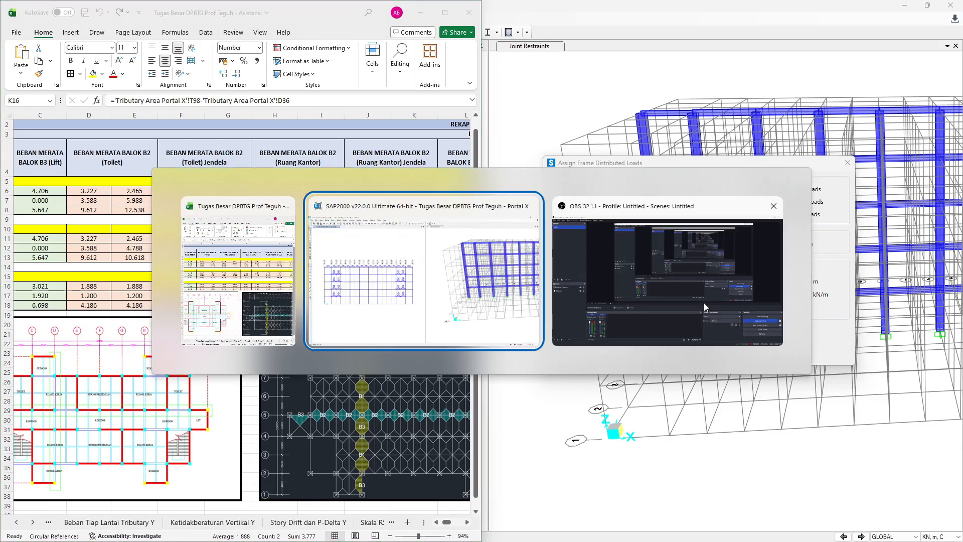
pyautogui.moveTo(678, 293); pyautogui.dragTo(660, 293)
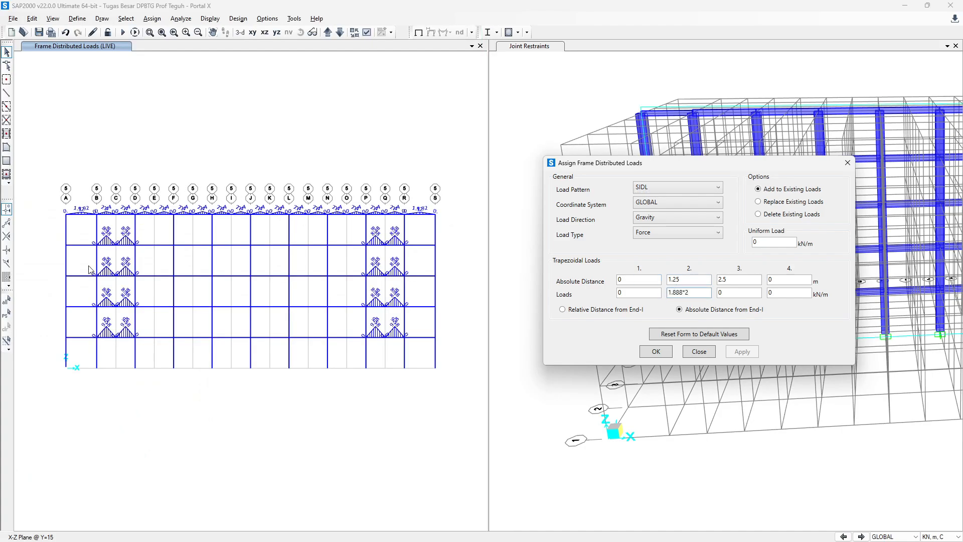
pyautogui.click(11, 319)
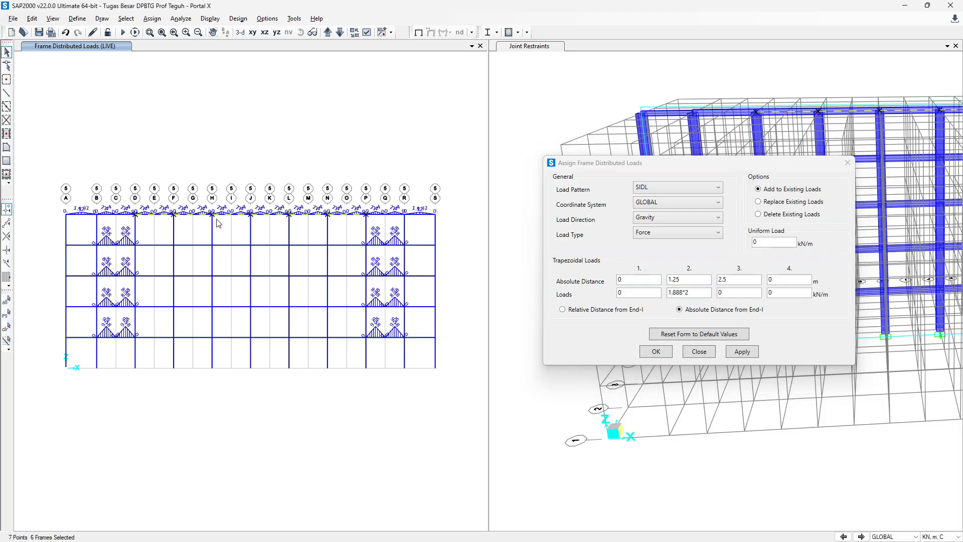
pyautogui.click(743, 352)
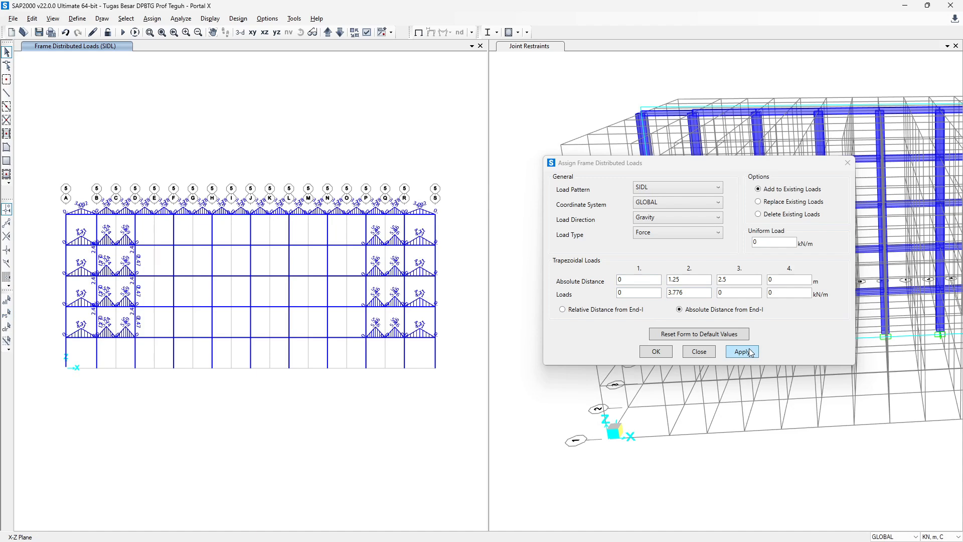
# Examine the Qd values of the B2 (Toilet) Jendela beams for the two lower floor groups in the load recap spreadsheet.
pyautogui.click(336, 219)
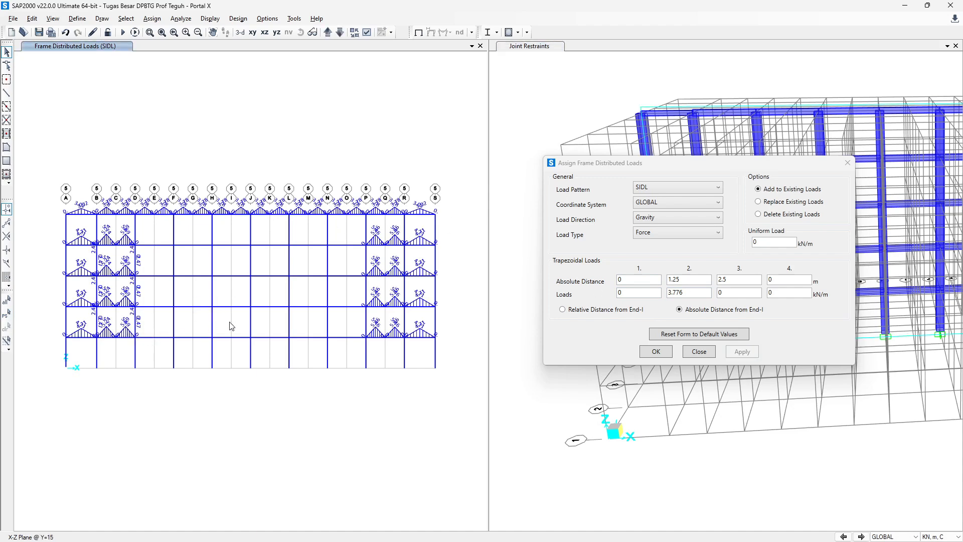
pyautogui.hotkey('alt', 'Tab')
pyautogui.hscroll(-2, 321, 284)
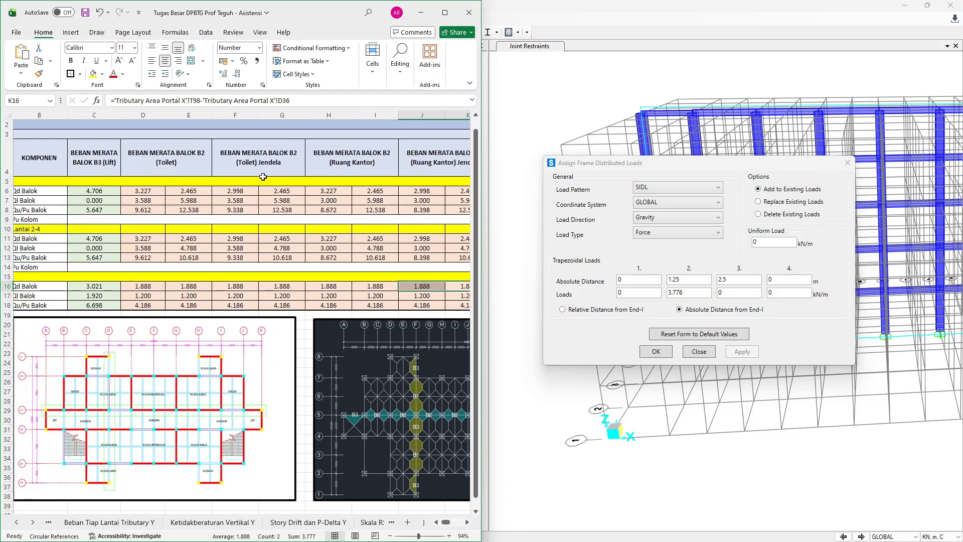
pyautogui.click(246, 188)
pyautogui.click(267, 157)
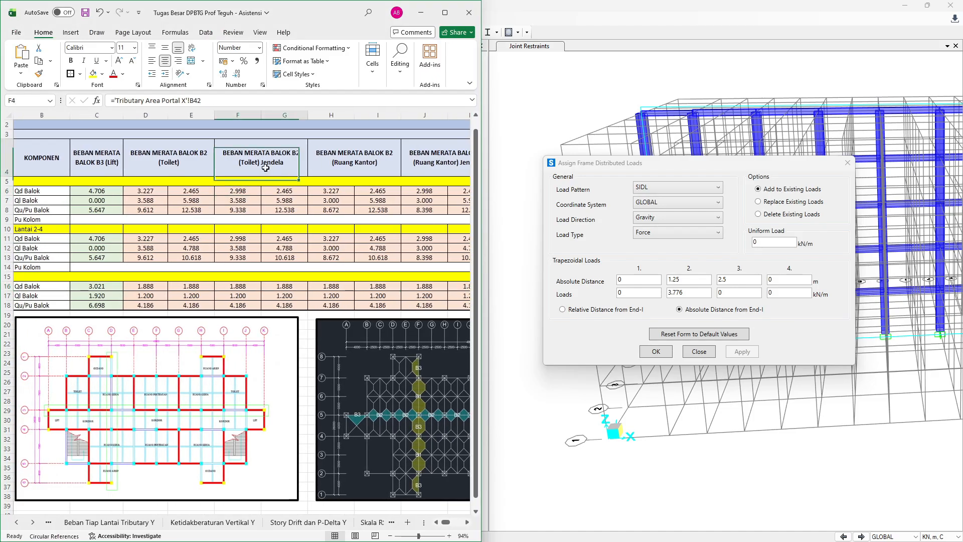
pyautogui.click(256, 194)
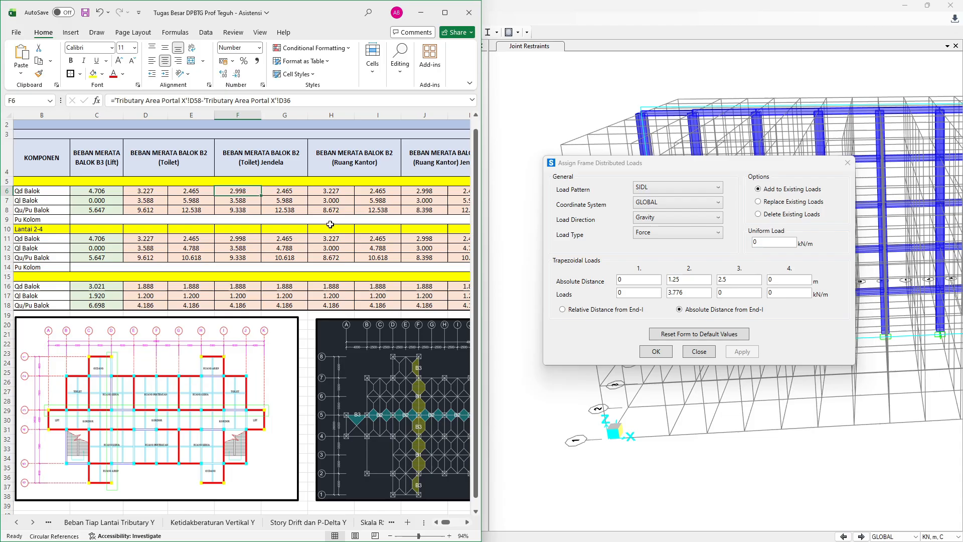
pyautogui.click(257, 240)
pyautogui.click(250, 193)
pyautogui.hotkey('alt', 'Tab')
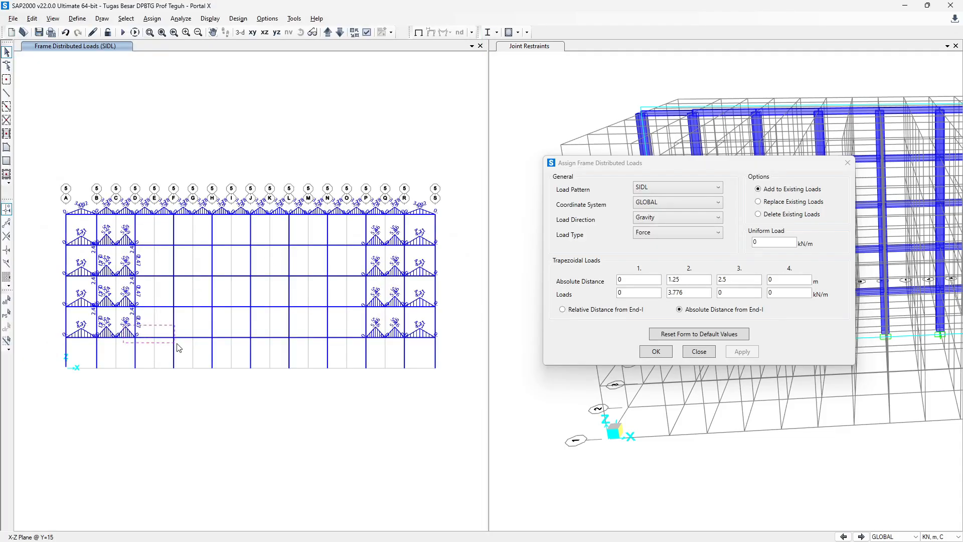
pyautogui.moveTo(176, 344); pyautogui.dragTo(176, 344)
pyautogui.hotkey('alt', 'Tab')
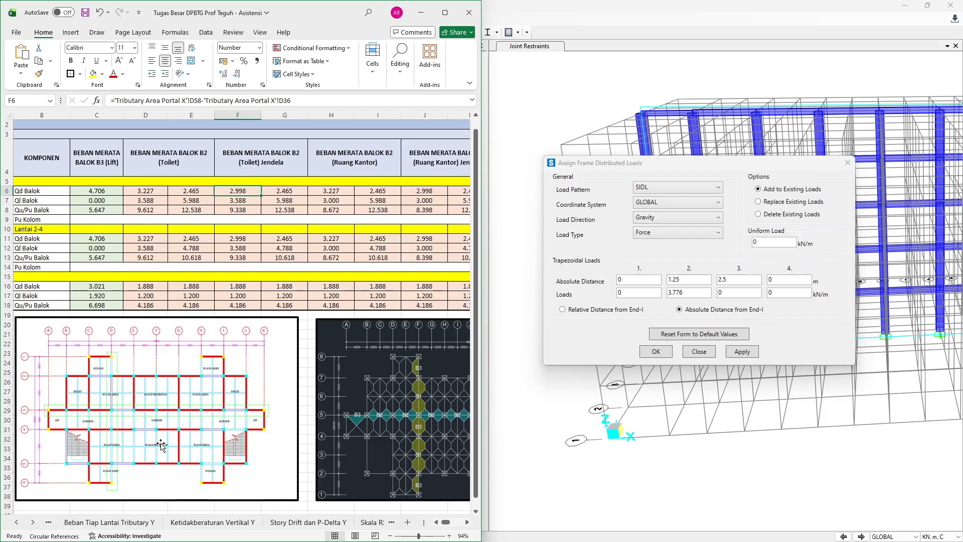
pyautogui.hotkey('alt', 'Tab')
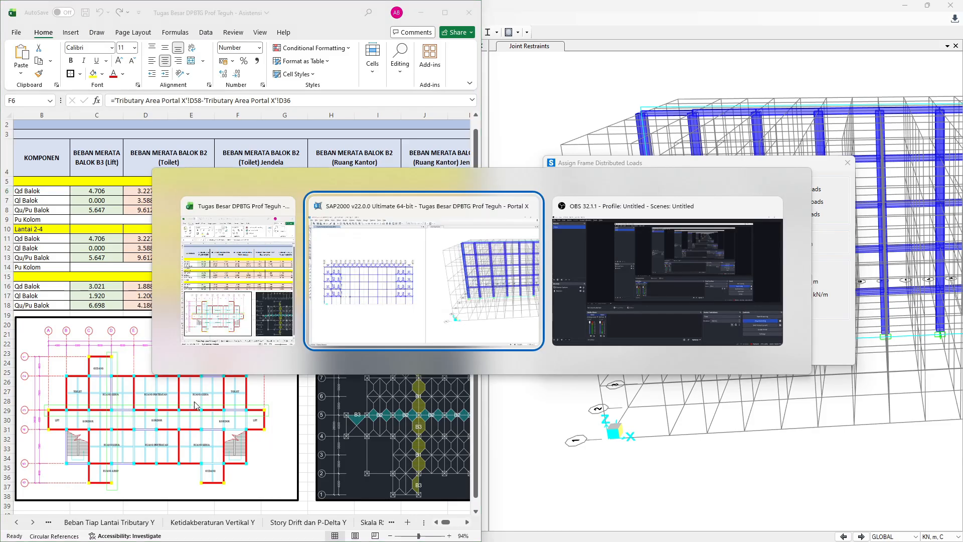
pyautogui.hotkey('ctrl', 'q')
# Add a SIDL load with a 2.988+2.465 kN/m peak at 1.25 m to the four beams below the roof between grids F and H.
pyautogui.moveTo(166, 330); pyautogui.dragTo(227, 352)
pyautogui.hotkey('alt', 'Tab')
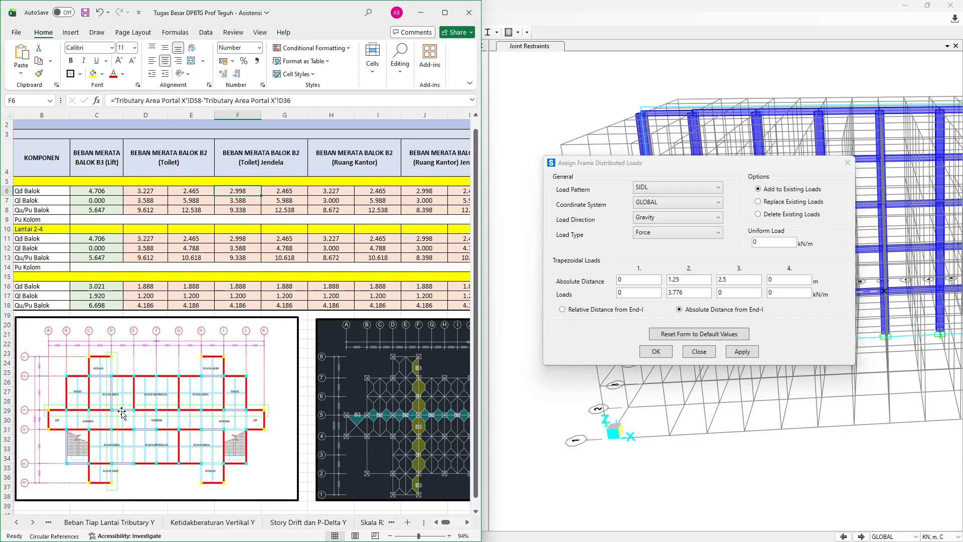
pyautogui.hotkey('alt', 'Tab')
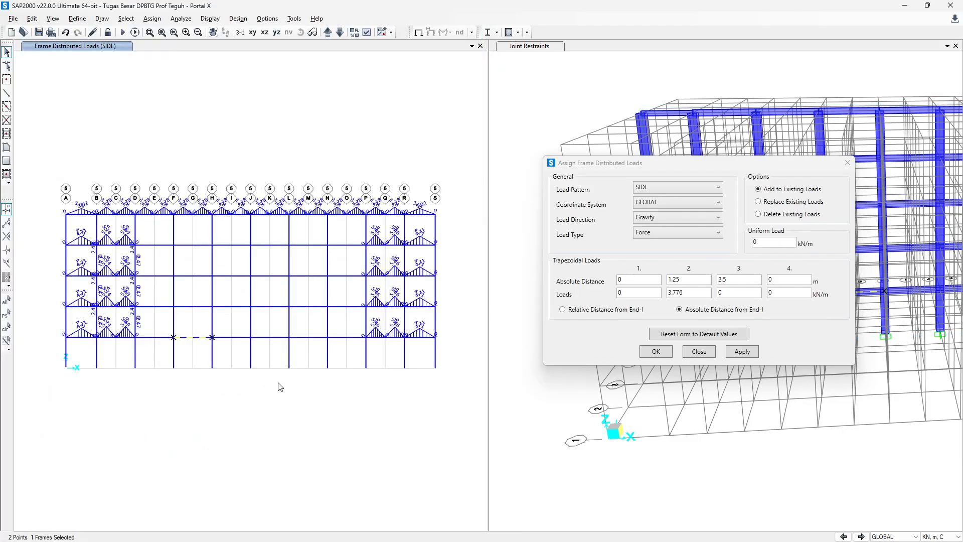
pyautogui.hotkey('alt', 'Tab')
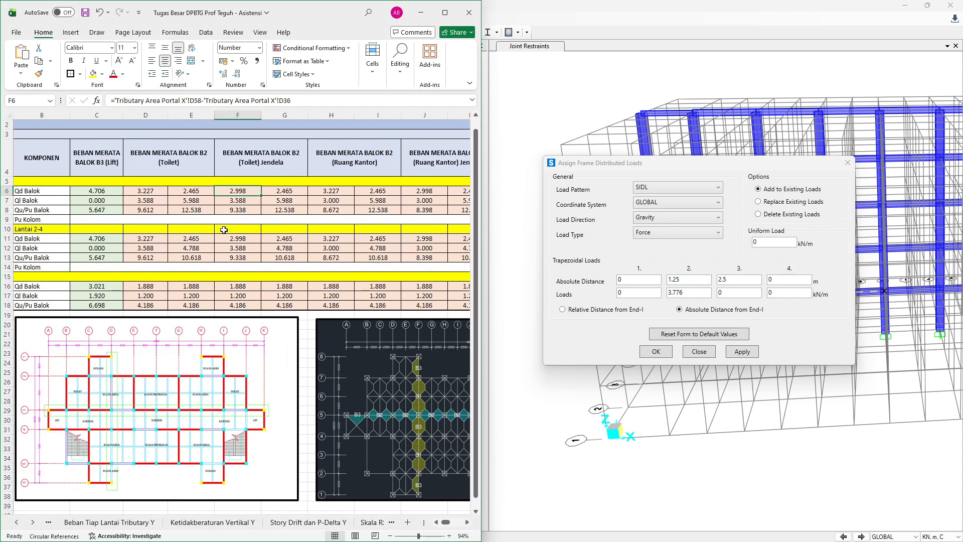
pyautogui.hotkey('alt', 'Tab')
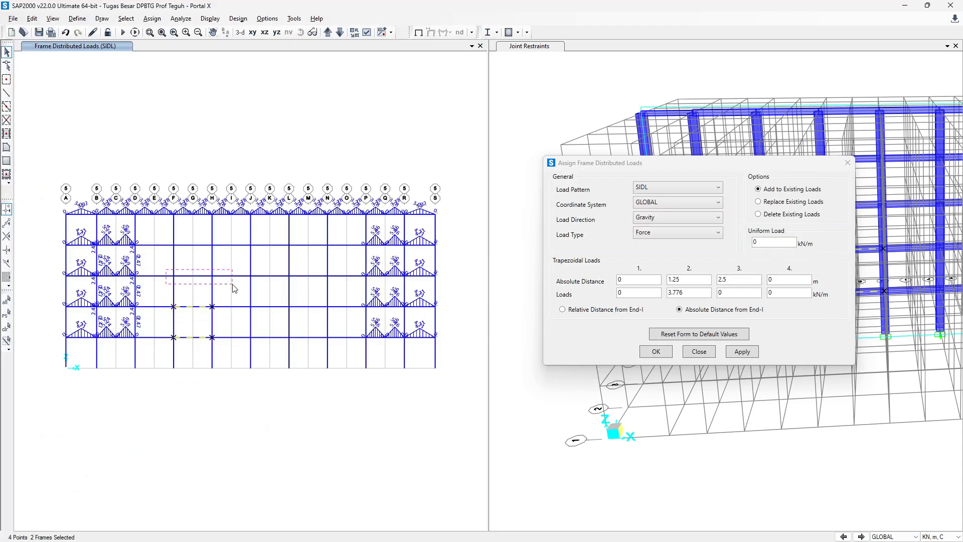
pyautogui.hotkey('alt', 'Tab')
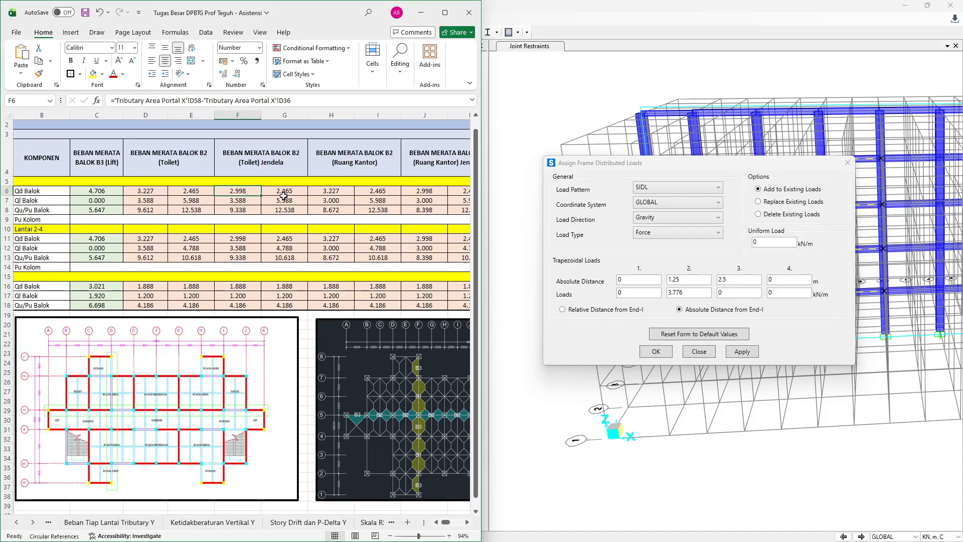
pyautogui.click(637, 299)
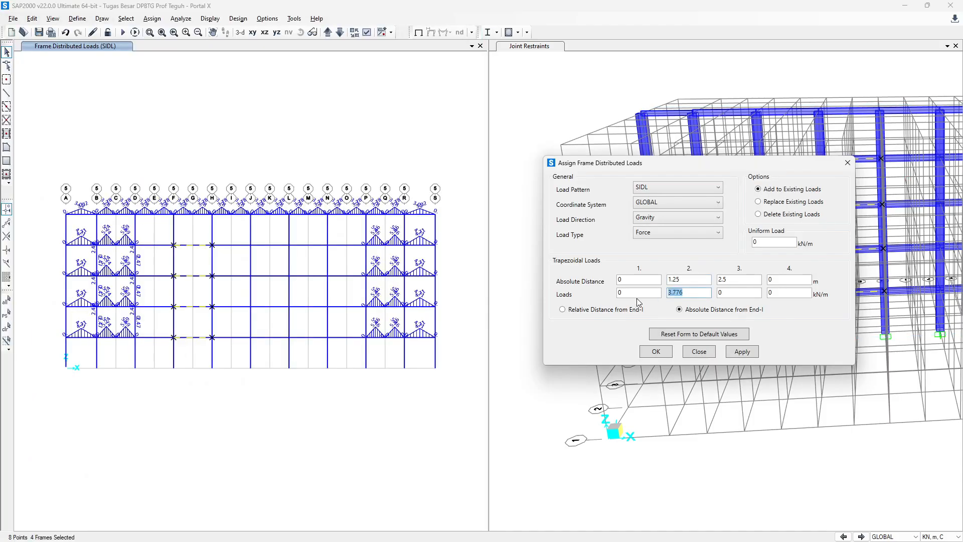
pyautogui.write('2.988')
pyautogui.hotkey('alt', 'Tab')
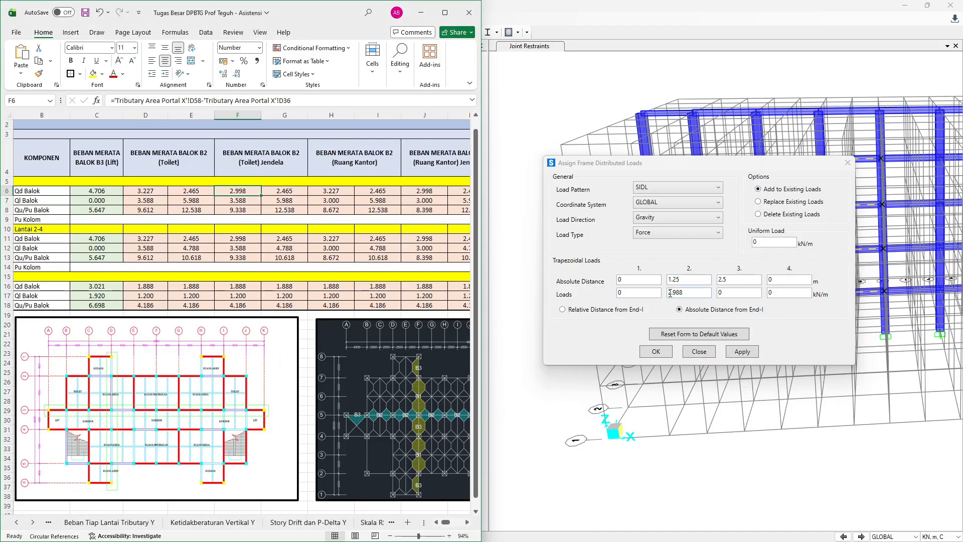
pyautogui.click(690, 296)
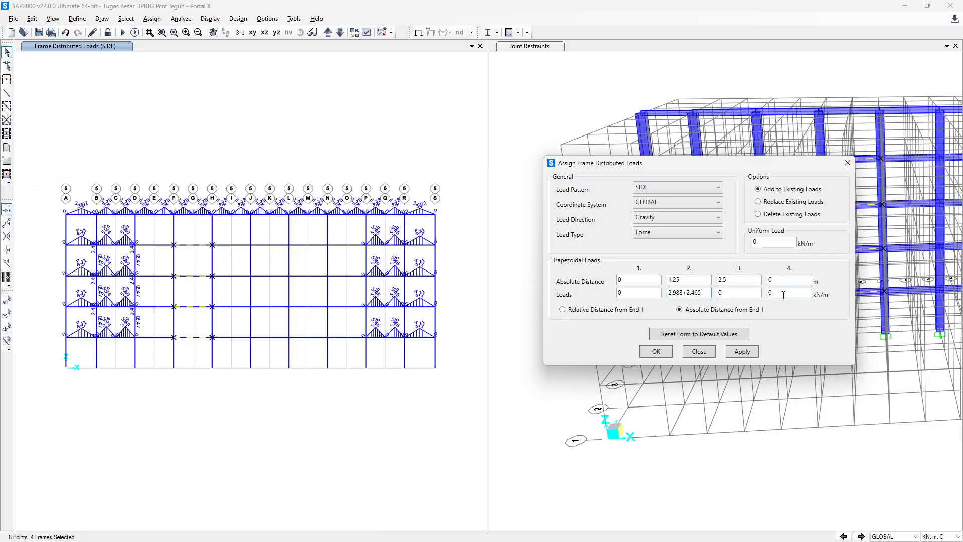
pyautogui.click(752, 292)
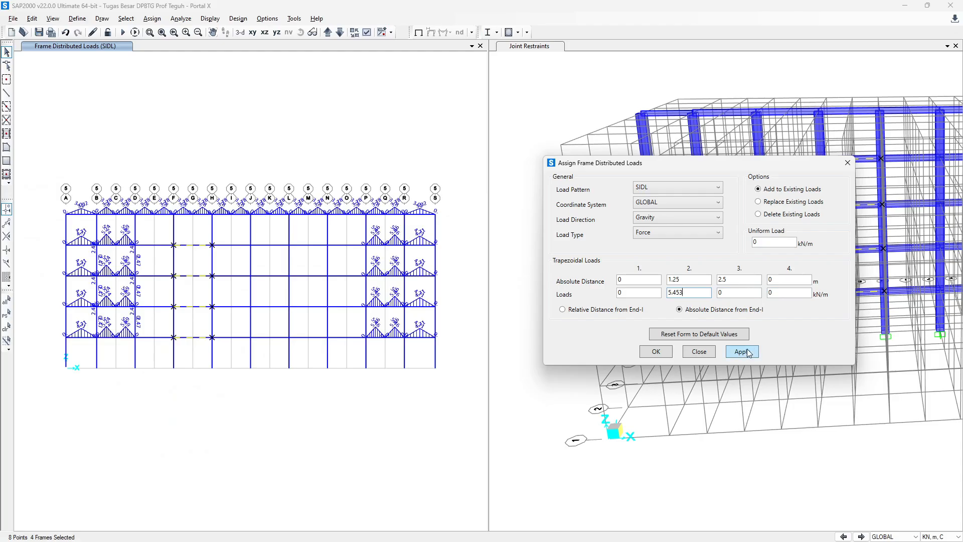
pyautogui.hotkey('alt', 'Tab')
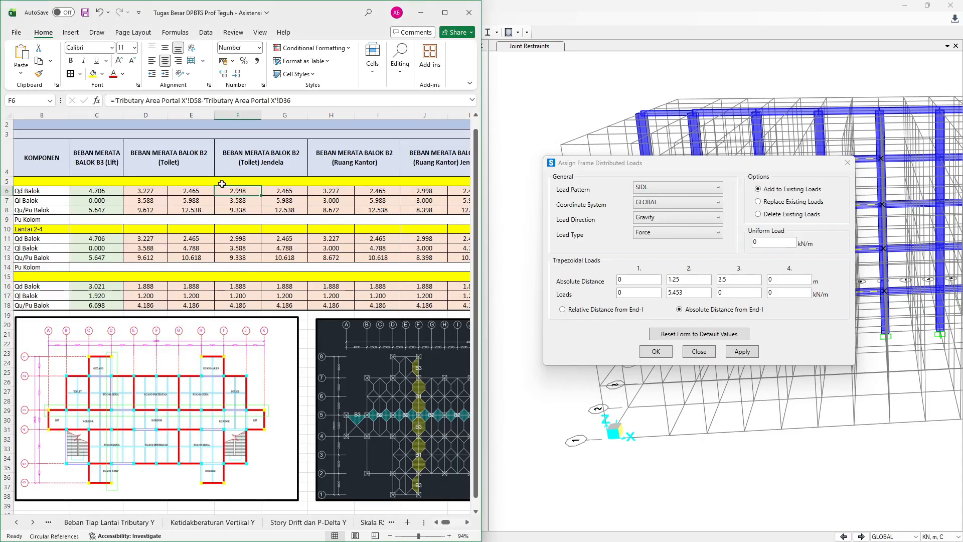
pyautogui.click(285, 197)
pyautogui.click(254, 236)
pyautogui.click(289, 239)
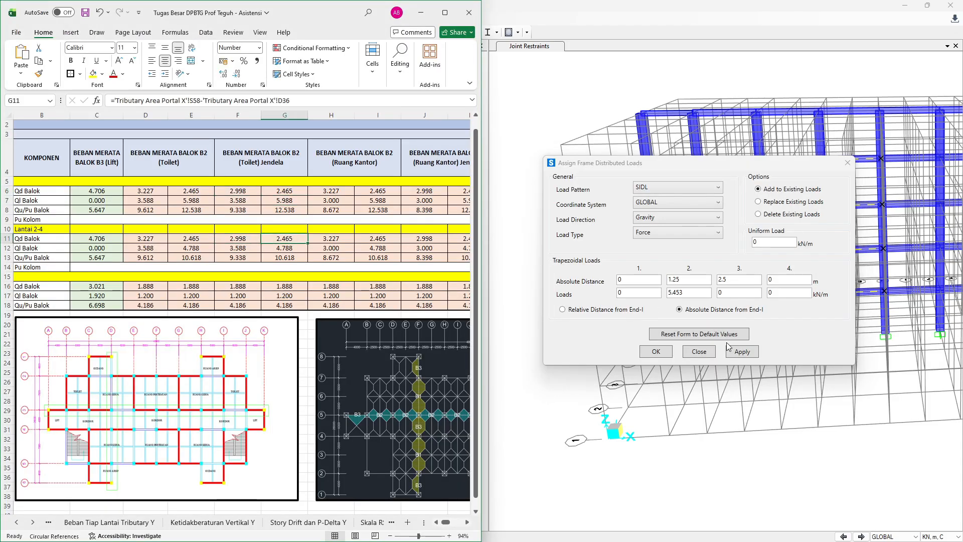
pyautogui.click(750, 353)
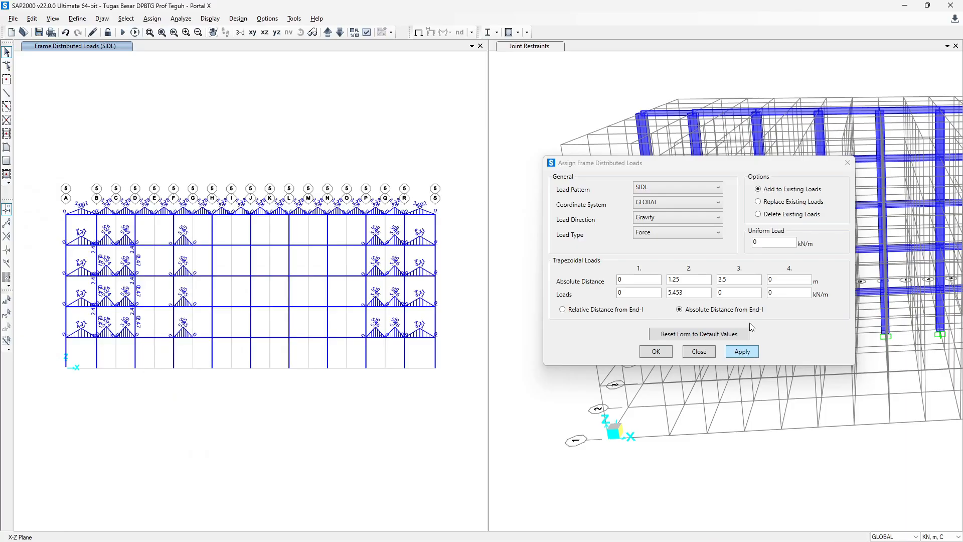
# Add the 5.453 kN/m SIDL peak at 3.75 m, spanning 2.5 to 5 m, to the same four beams between grids F and H.
pyautogui.hotkey('alt', 'Tab')
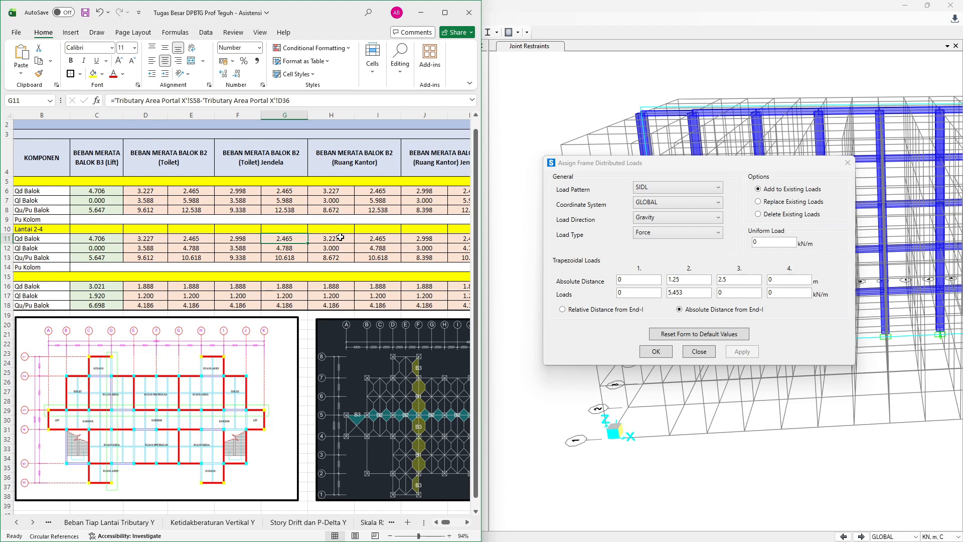
pyautogui.hotkey('alt', 'Tab')
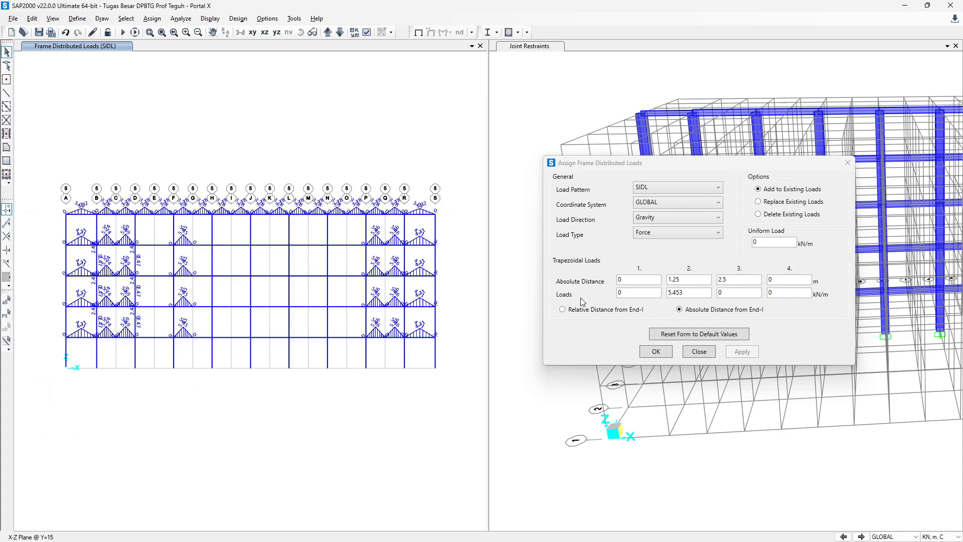
pyautogui.click(640, 280)
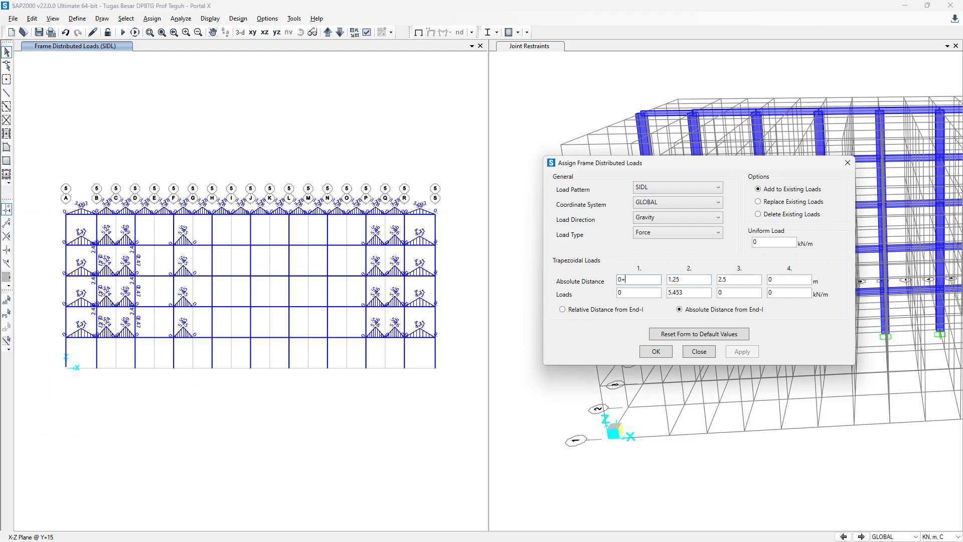
pyautogui.click(700, 279)
pyautogui.click(752, 279)
pyautogui.click(6, 314)
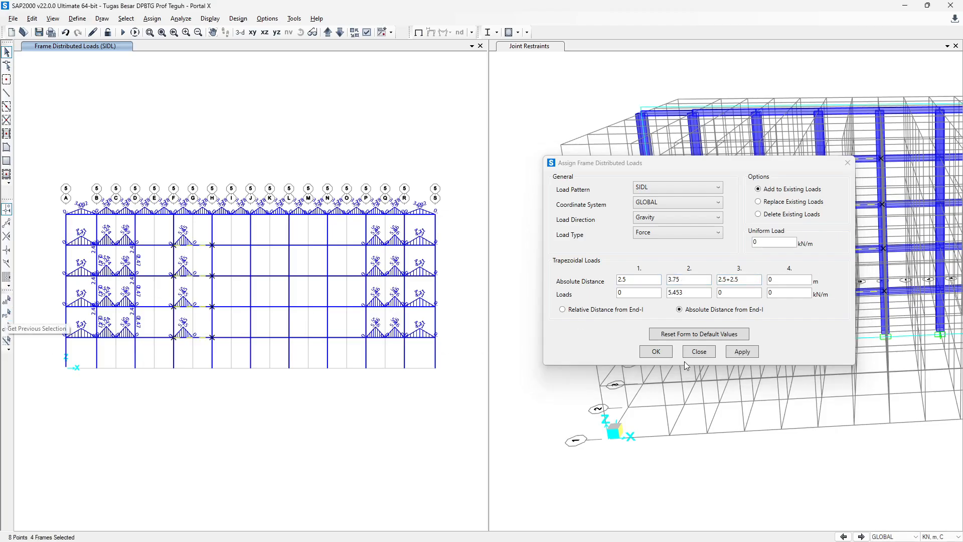
pyautogui.click(743, 351)
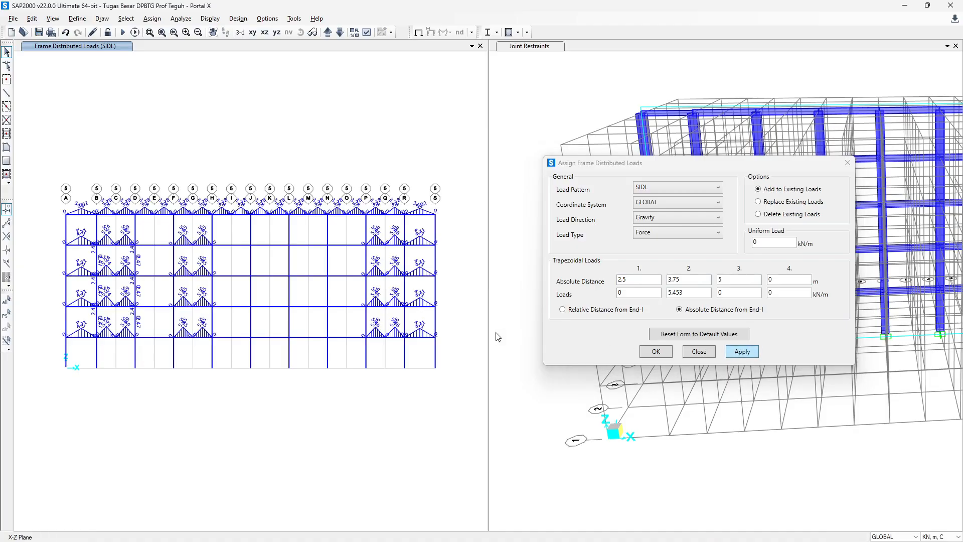
# Examine the Ql values of the B2 (Toilet) Jendela beams for the two lower floor groups in the load recap spreadsheet.
pyautogui.hotkey('alt', 'Tab')
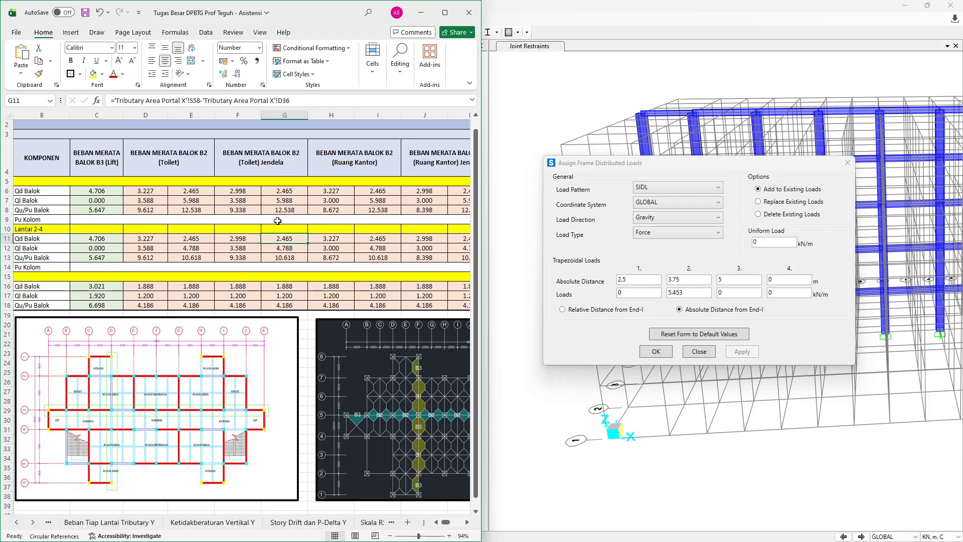
pyautogui.click(239, 200)
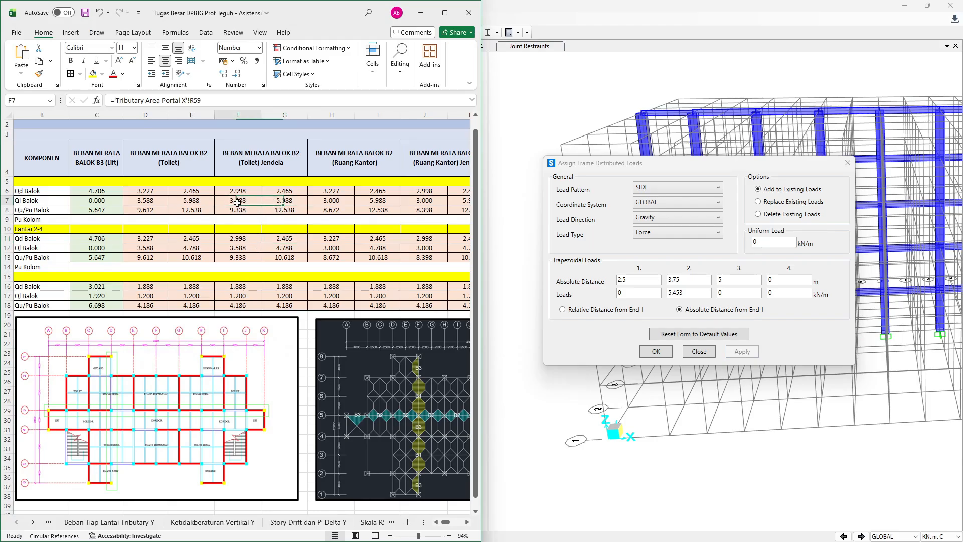
pyautogui.click(273, 204)
pyautogui.click(242, 204)
pyautogui.click(290, 200)
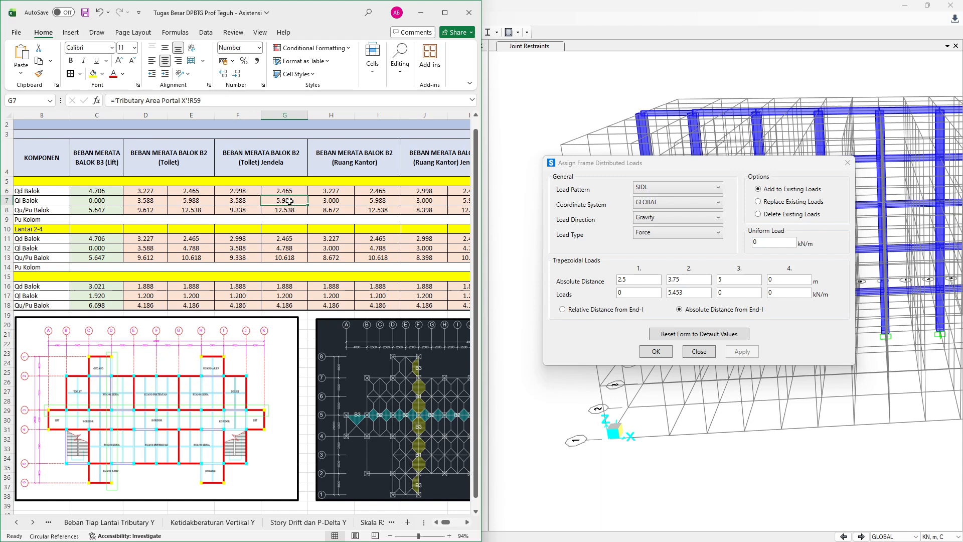
pyautogui.click(242, 248)
pyautogui.click(274, 247)
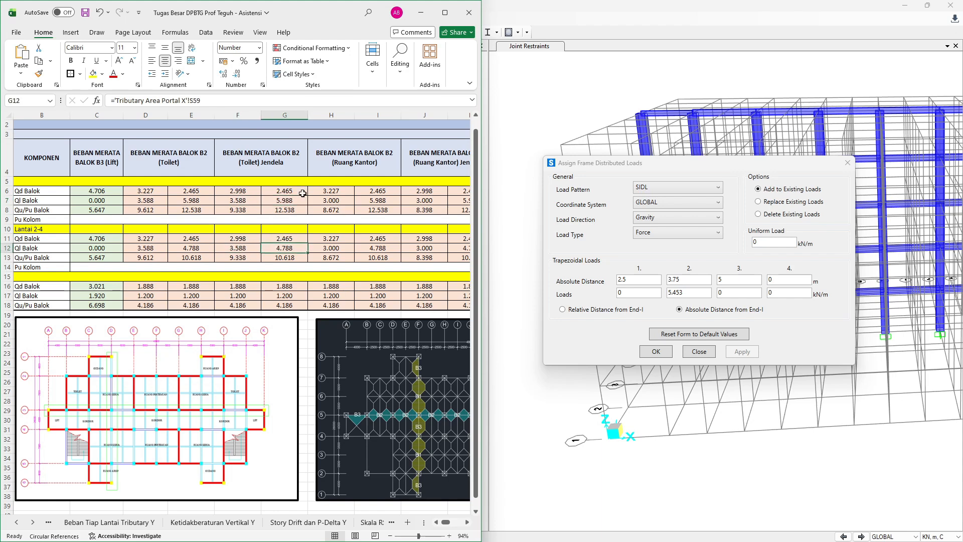
pyautogui.click(239, 204)
pyautogui.click(284, 201)
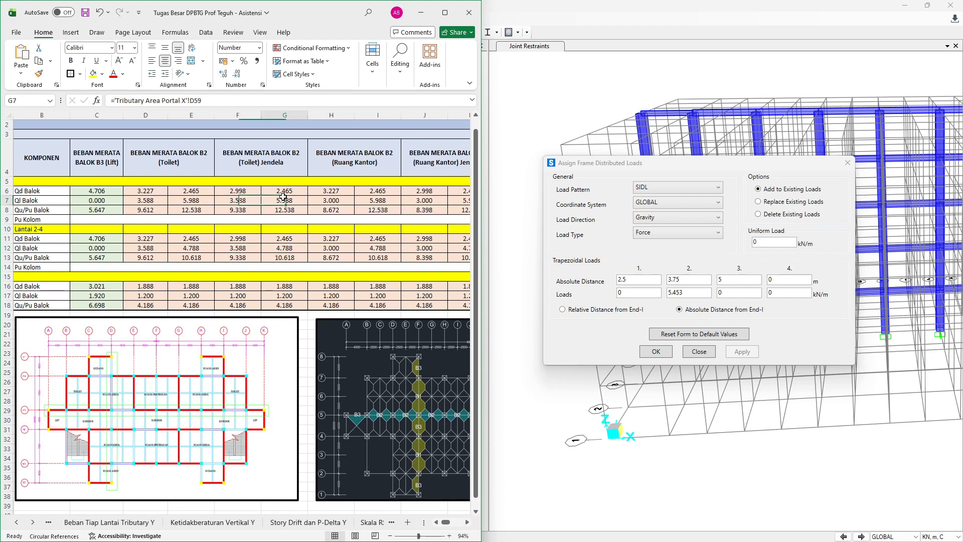
pyautogui.click(244, 249)
pyautogui.click(283, 248)
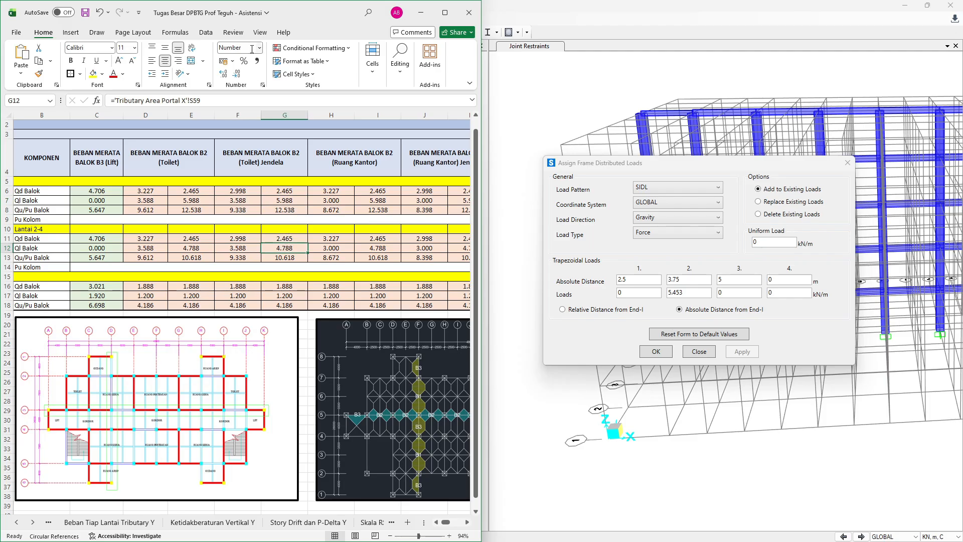
# Add a LIVE load with a 3.588+4.788 kN/m peak at 3.75 m, spanning 2.5 to 5 m, to the lowest beam between grids F and H.
pyautogui.hotkey('alt', 'Tab')
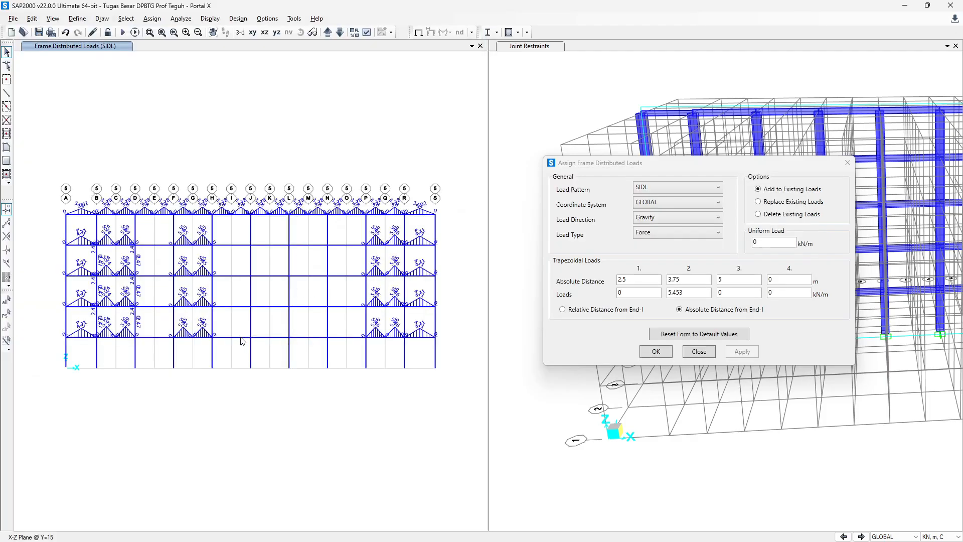
pyautogui.moveTo(163, 331); pyautogui.dragTo(232, 350)
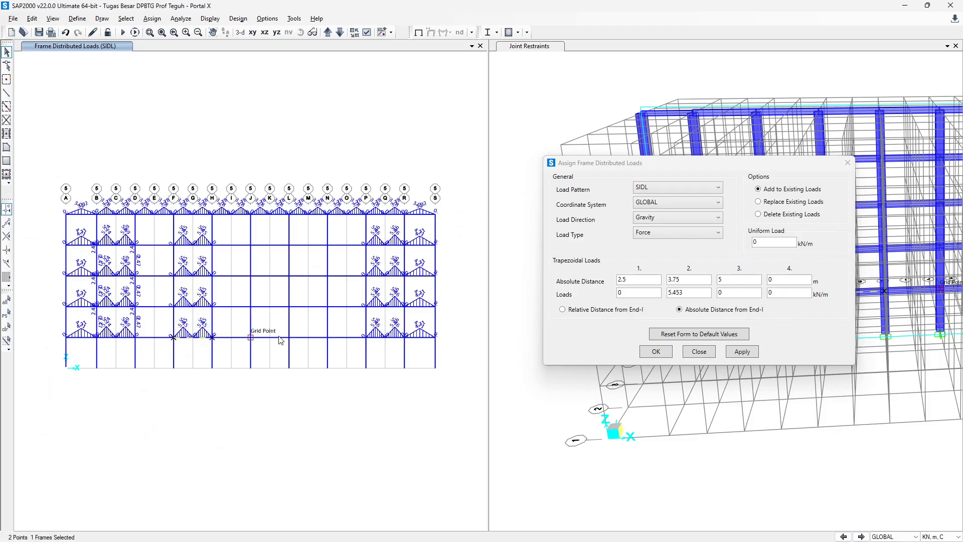
pyautogui.click(670, 187)
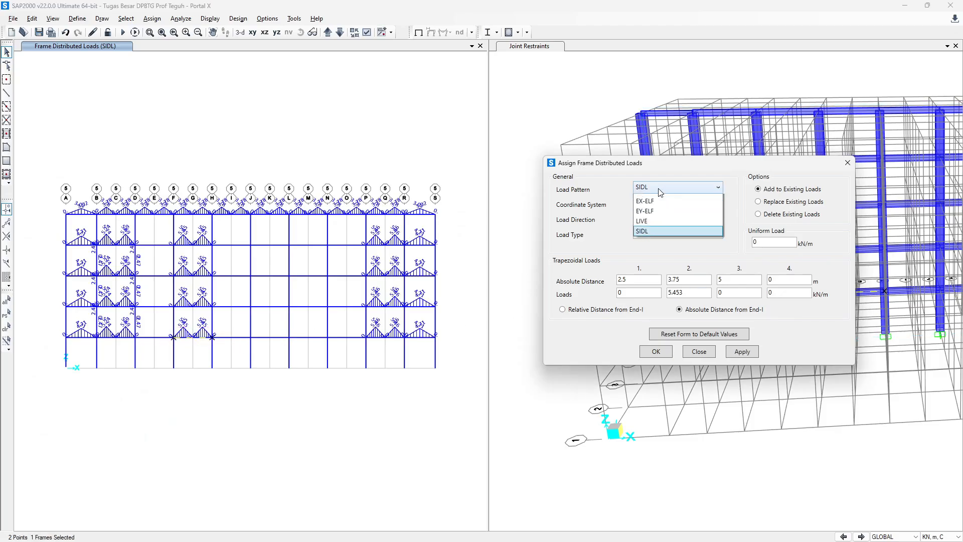
pyautogui.click(655, 230)
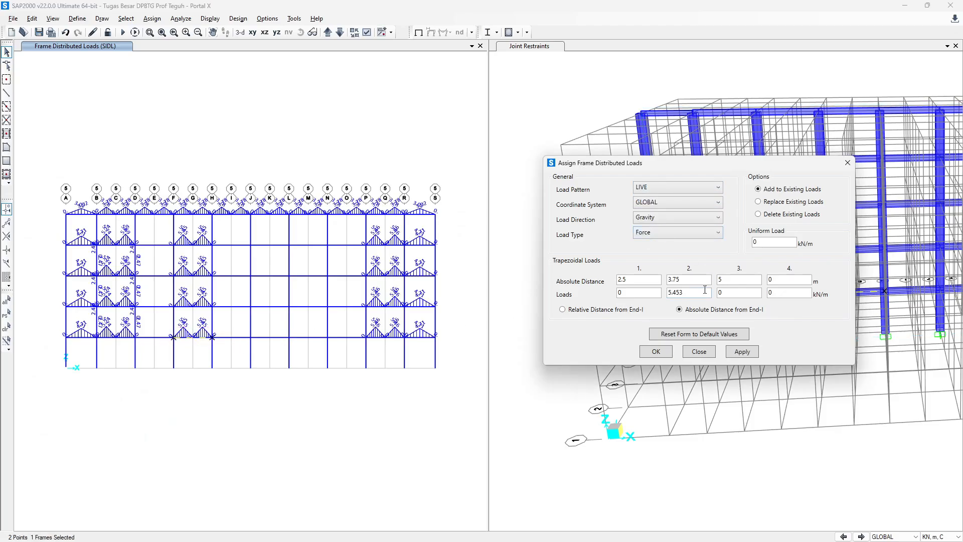
pyautogui.hotkey('alt', 'Tab')
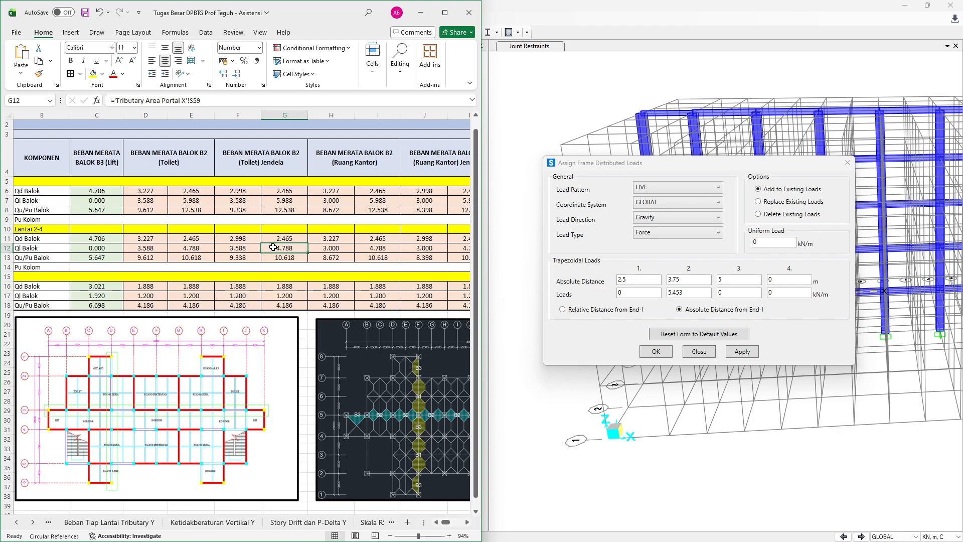
pyautogui.click(694, 295)
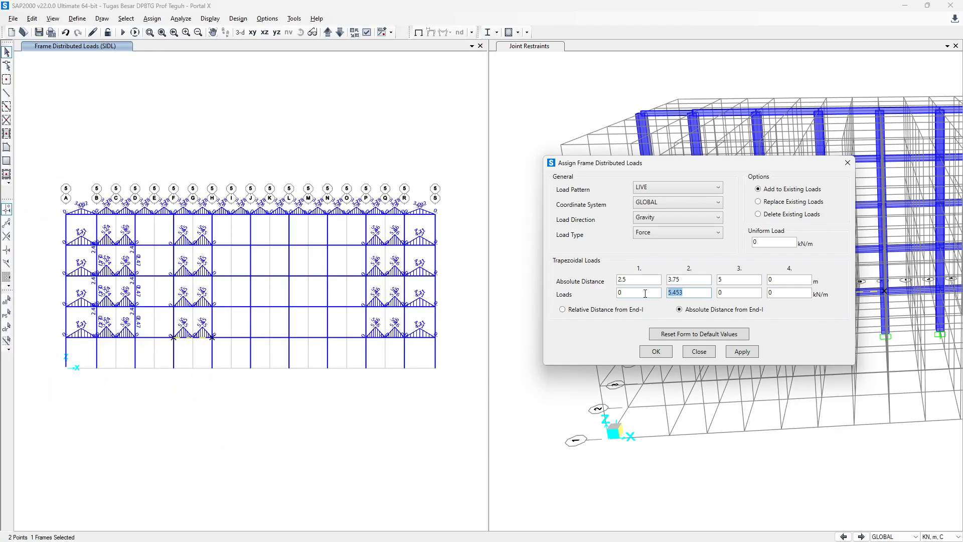
pyautogui.write('3.588+')
pyautogui.hotkey('alt', 'Tab')
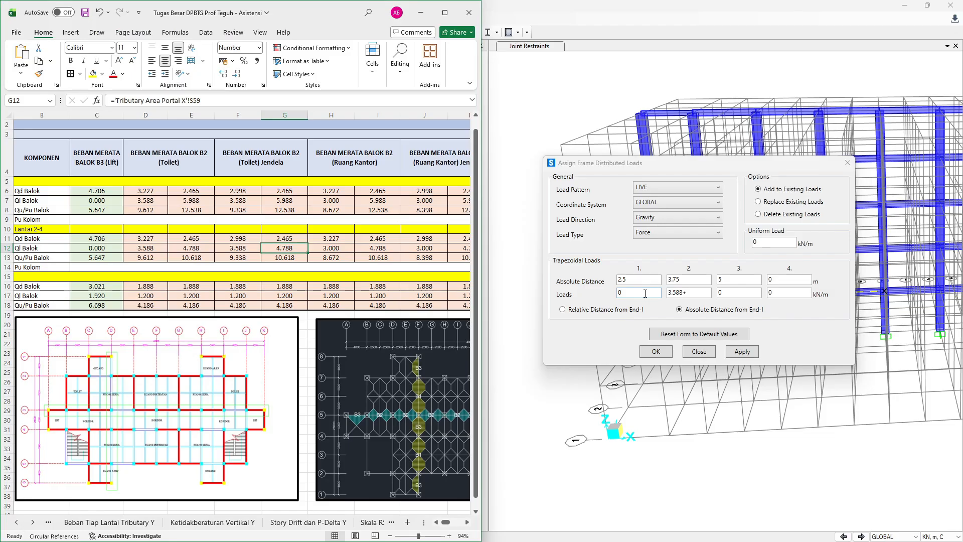
pyautogui.hotkey('alt', 'Tab')
pyautogui.press('End')
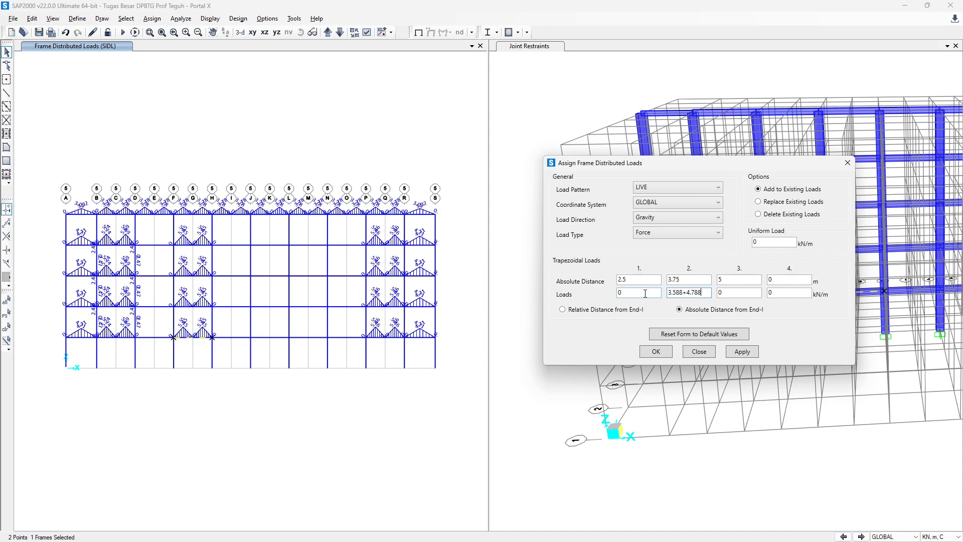
pyautogui.click(742, 352)
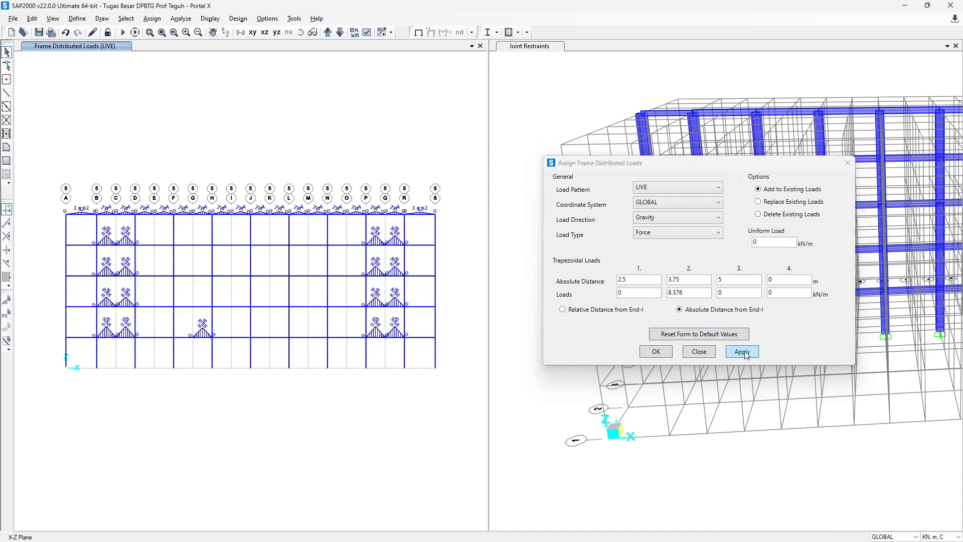
# Add the 8.376 kN/m LIVE peak at 1.25 m, spanning 0 to 2.5 m, to the same lowest beam between grids F and H.
pyautogui.click(639, 281)
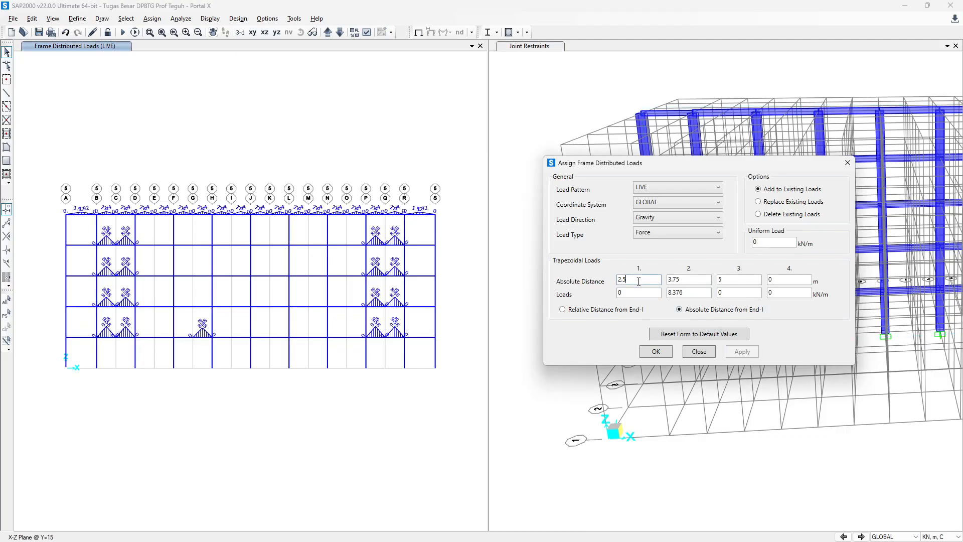
pyautogui.click(698, 279)
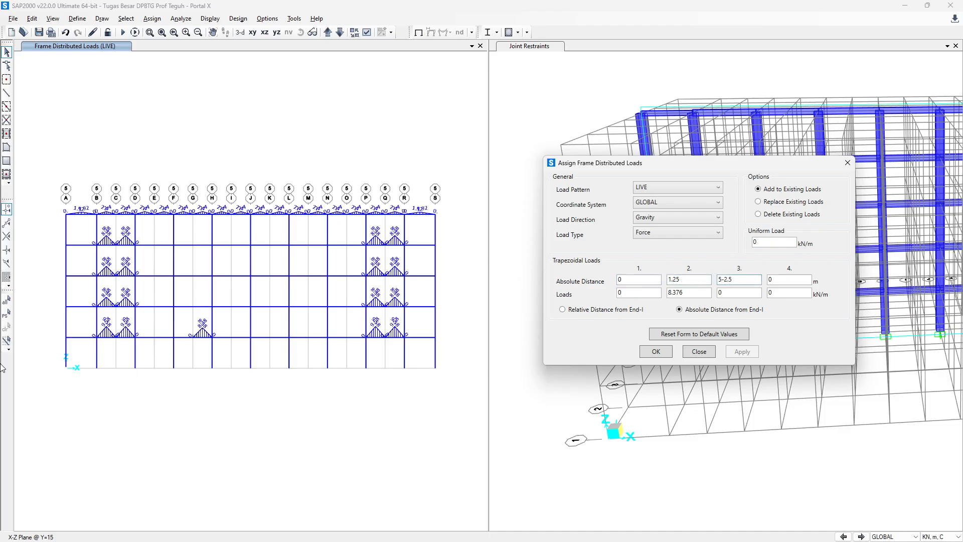
pyautogui.click(7, 339)
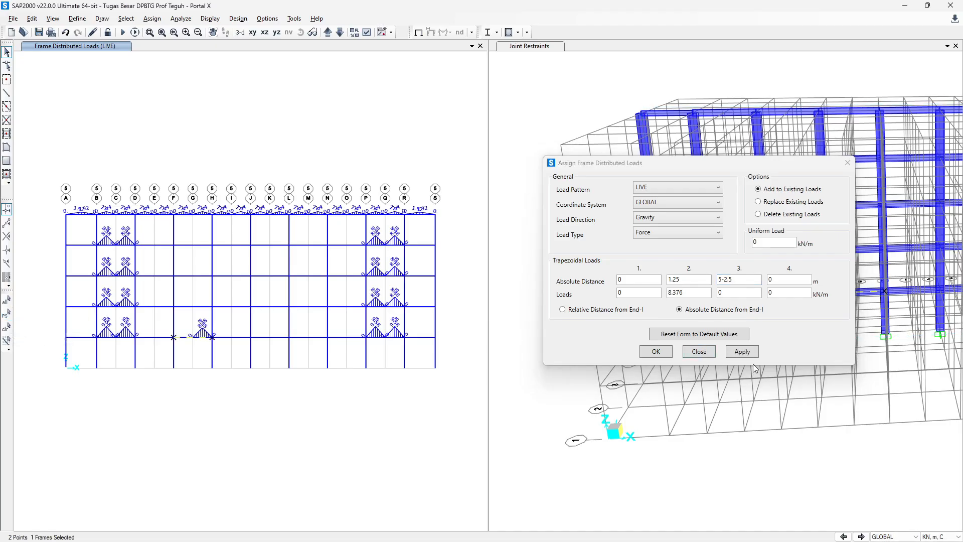
pyautogui.click(743, 351)
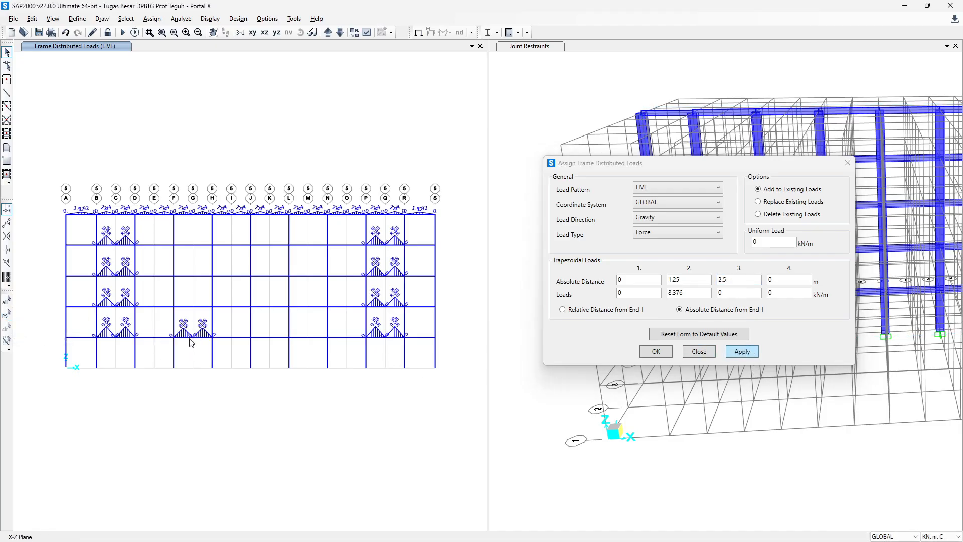
# Add a LIVE load with a 3.588+4.788 kN/m peak at 1.25 m to the three beams between the roof and lowest beam, grids F to H.
pyautogui.moveTo(165, 297); pyautogui.dragTo(234, 318)
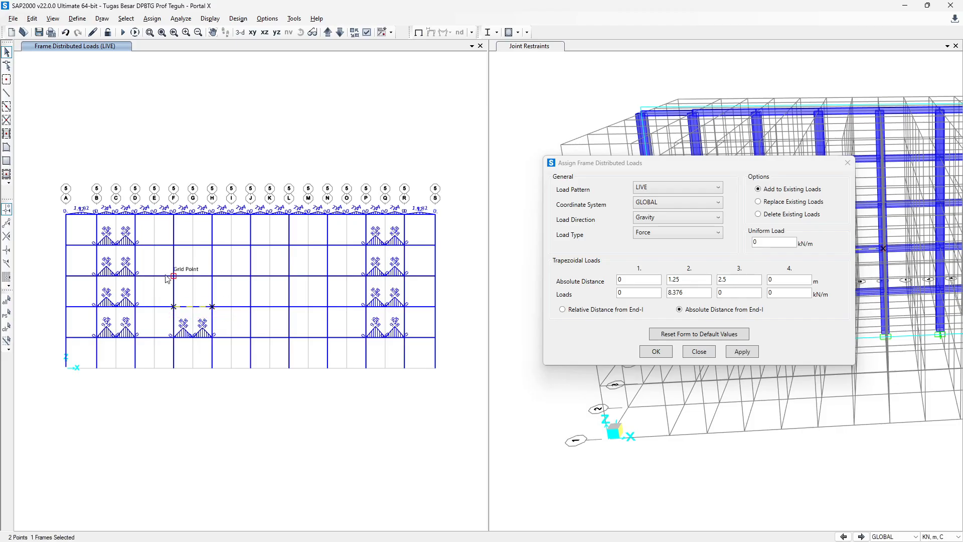
pyautogui.moveTo(161, 268); pyautogui.dragTo(221, 285)
pyautogui.moveTo(169, 236); pyautogui.dragTo(235, 259)
pyautogui.hotkey('alt', 'Tab')
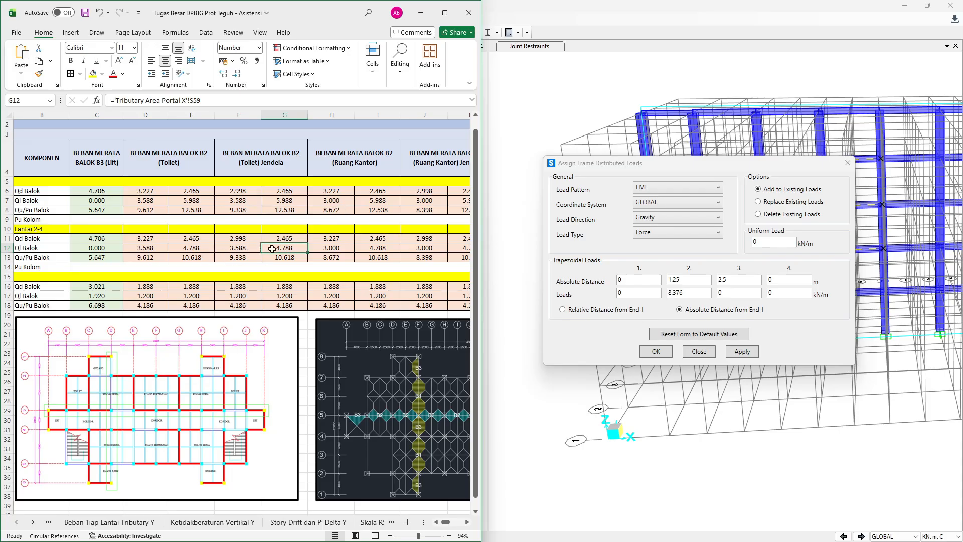
pyautogui.click(249, 248)
pyautogui.click(266, 248)
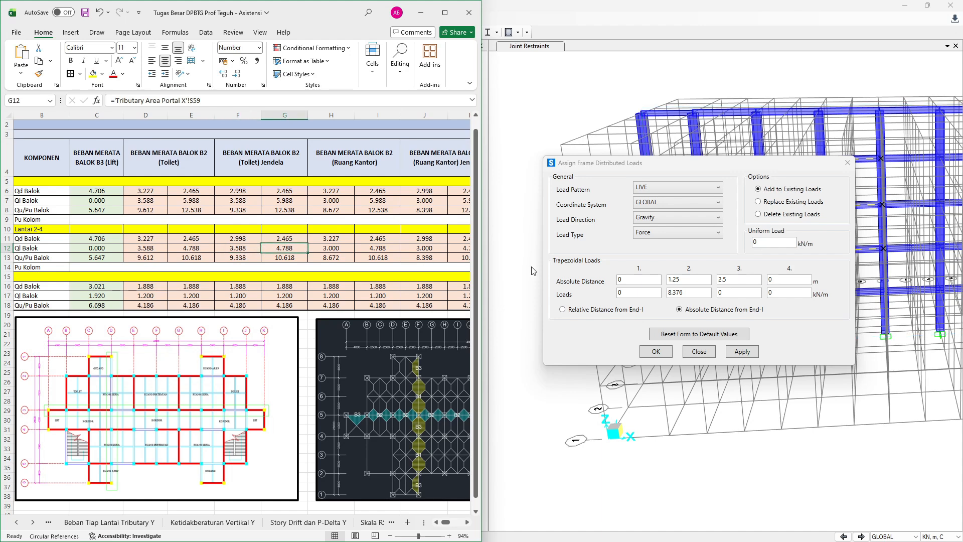
pyautogui.click(677, 294)
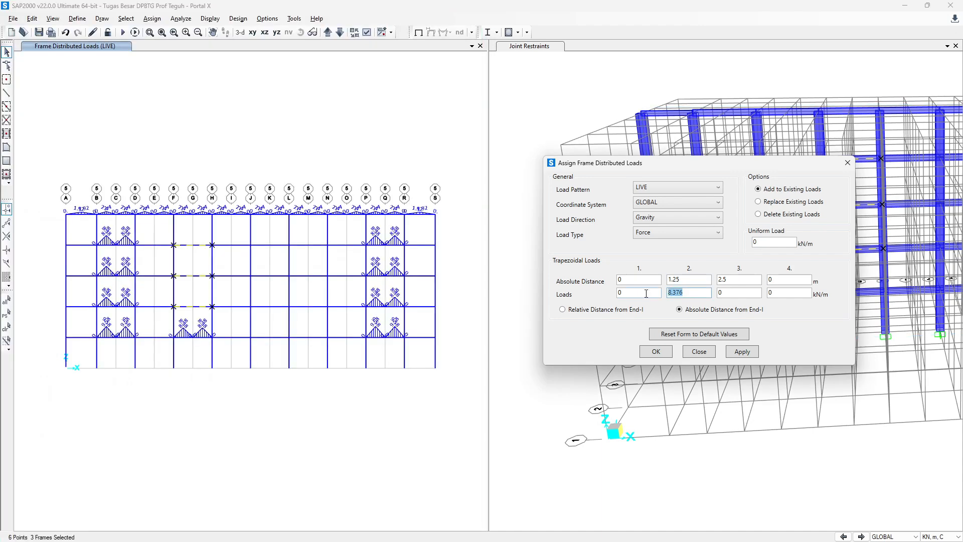
pyautogui.write('3.588')
pyautogui.hotkey('alt', 'Tab')
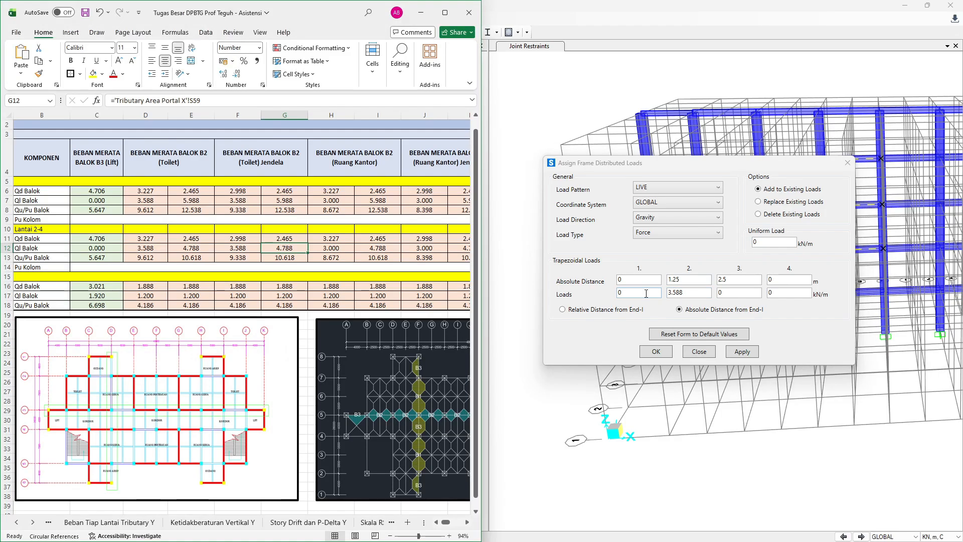
pyautogui.hotkey('alt', 'Tab')
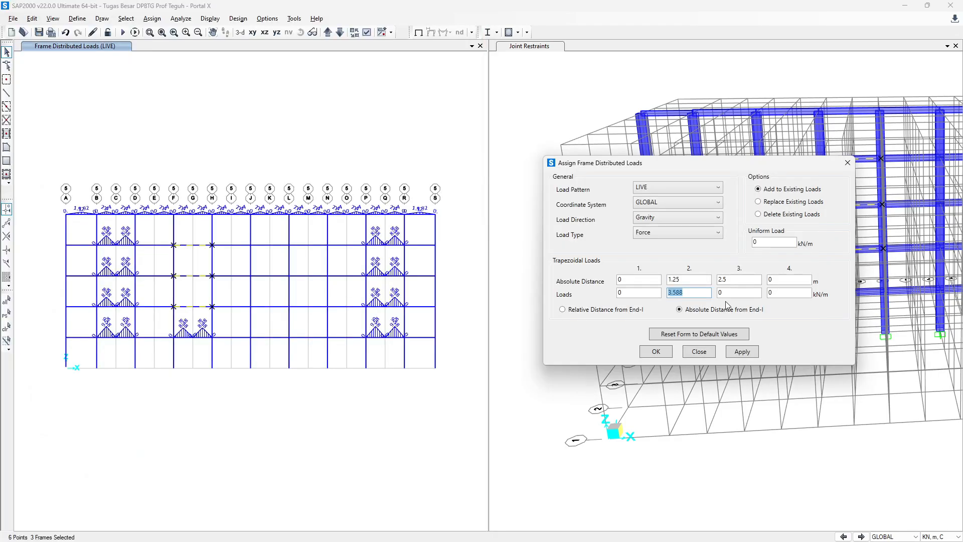
pyautogui.click(706, 297)
pyautogui.click(731, 293)
pyautogui.hotkey('alt', 'Tab')
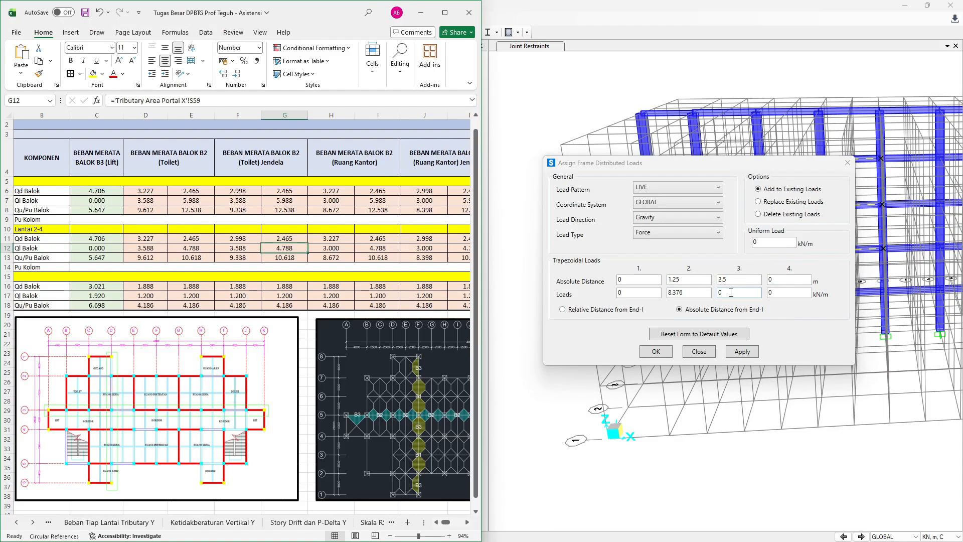
pyautogui.click(742, 352)
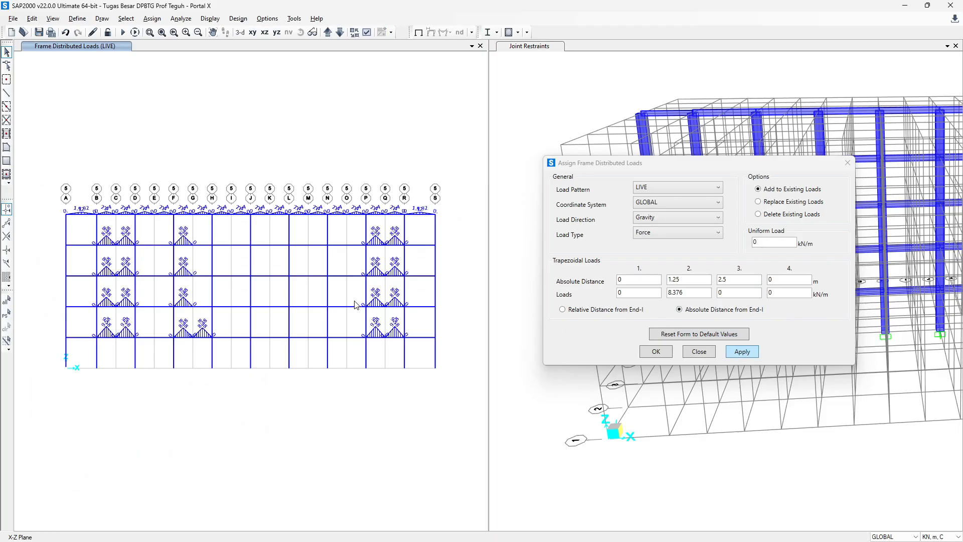
# Replace the LIVE loads on the lowest beam between grids F and H with a 3.588+5.988 kN/m peak at 1.25 m.
pyautogui.hotkey('alt', 'Tab')
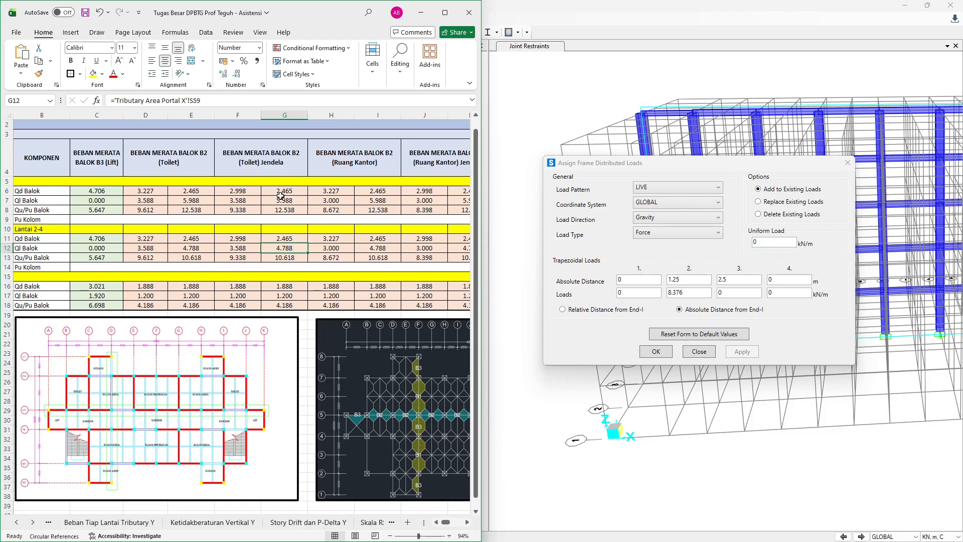
pyautogui.click(303, 199)
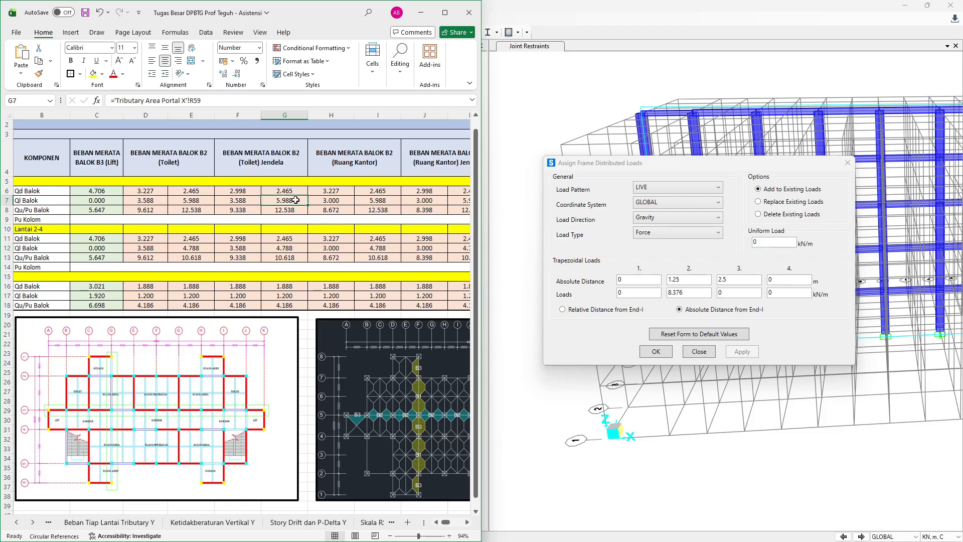
pyautogui.doubleClick(686, 293)
pyautogui.write('3.58')
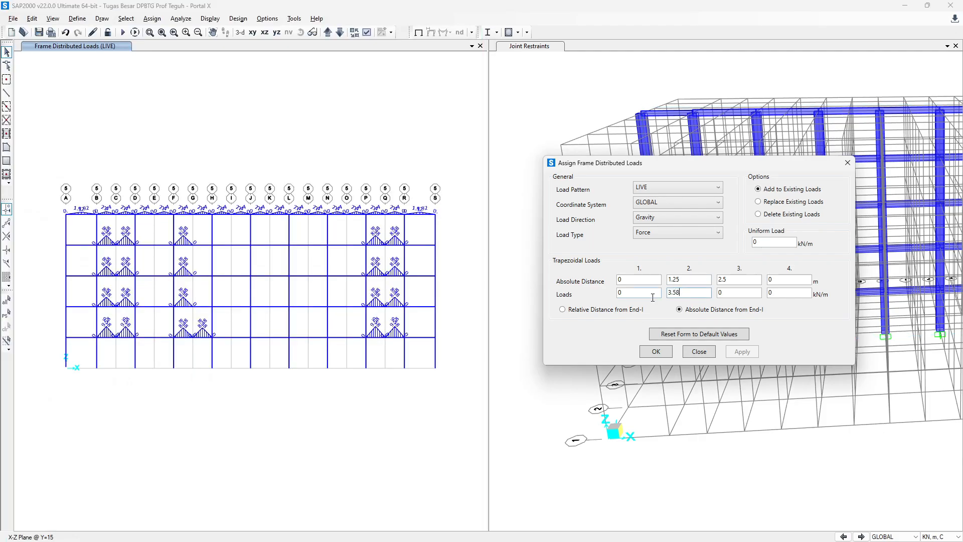
pyautogui.write('8')
pyautogui.hotkey('alt', 'Tab')
pyautogui.hotkey('alt', 'Tab')
pyautogui.click(701, 296)
pyautogui.press('Tab')
pyautogui.hotkey('alt', 'Tab')
pyautogui.hotkey('alt', 'Tab')
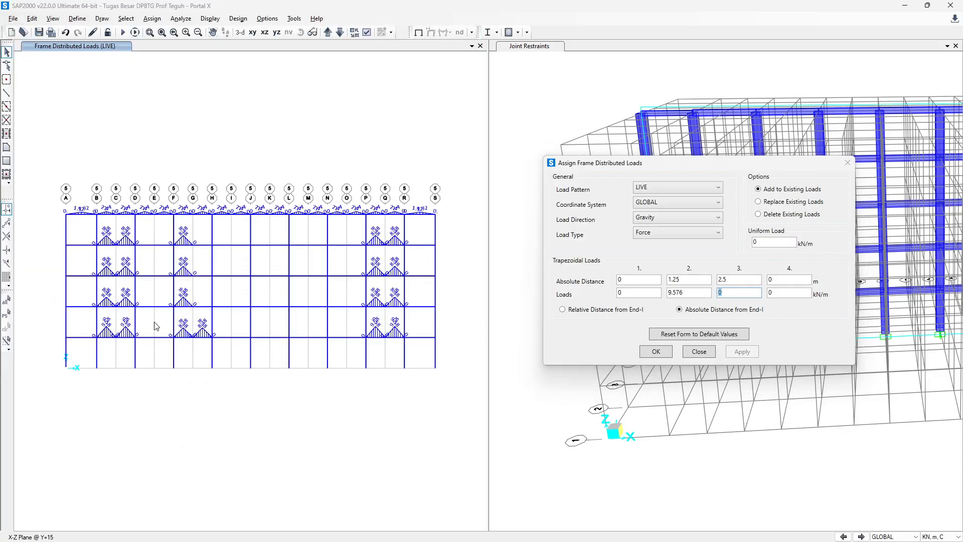
pyautogui.click(193, 338)
pyautogui.click(759, 202)
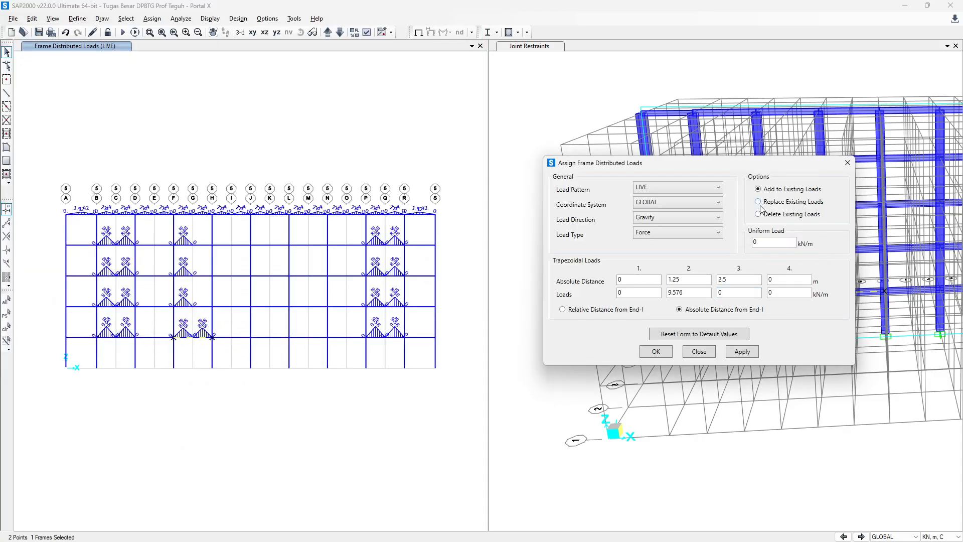
pyautogui.click(745, 351)
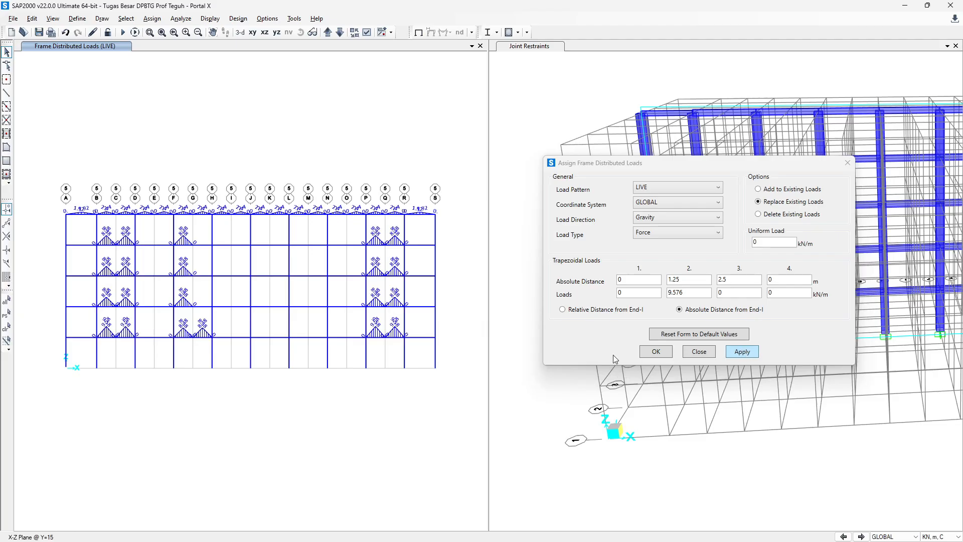
# Add a 9.576 kN/m LIVE peak at 3.75 m, spanning 2.5 to 5 m, to the lowest beam between grids F and H.
pyautogui.moveTo(160, 316); pyautogui.dragTo(225, 346)
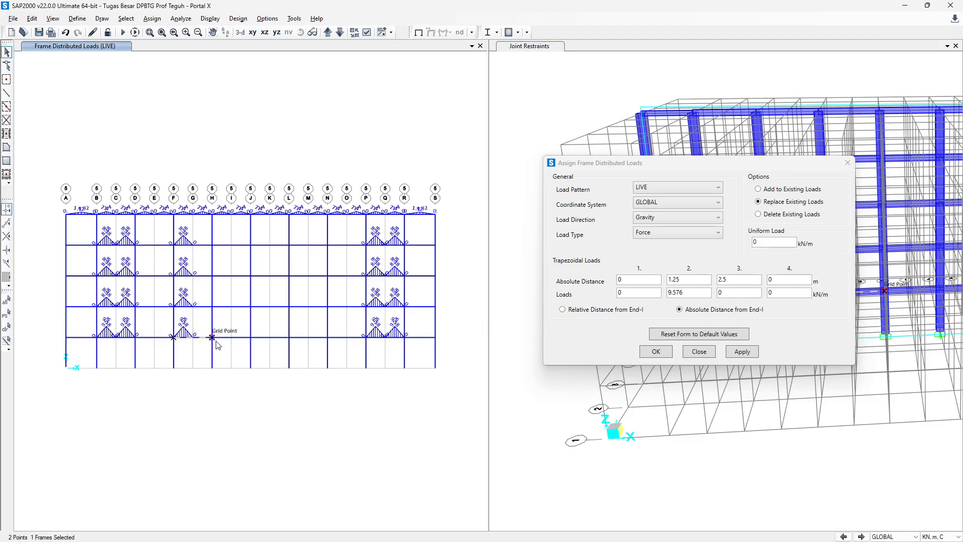
pyautogui.moveTo(651, 280); pyautogui.dragTo(586, 282)
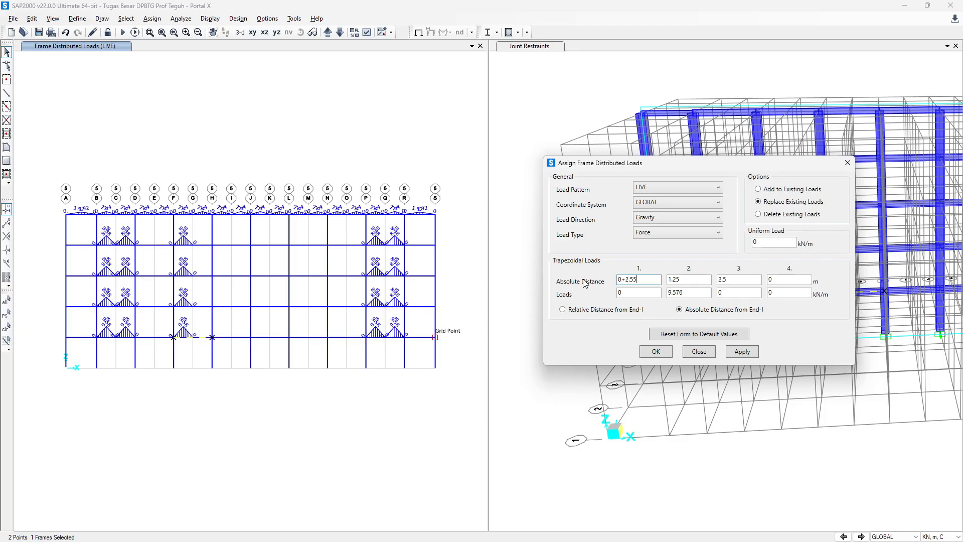
pyautogui.click(703, 279)
pyautogui.click(733, 280)
pyautogui.click(758, 190)
pyautogui.click(752, 354)
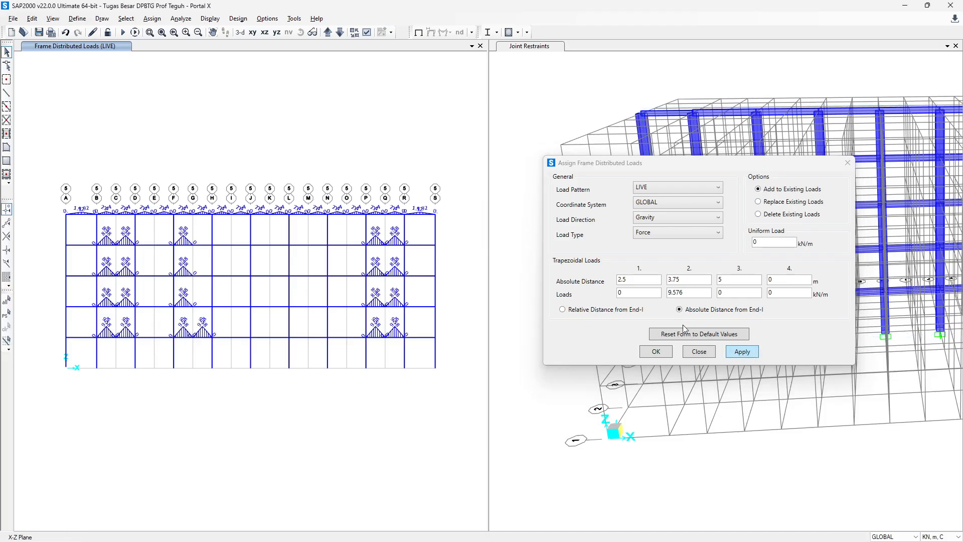
# Add a LIVE load with a 3.588+4.788 kN/m peak at 3.75 m, spanning 2.5 to 5 m, to the three middle-level beams between grids F and H.
pyautogui.moveTo(159, 293); pyautogui.dragTo(238, 317)
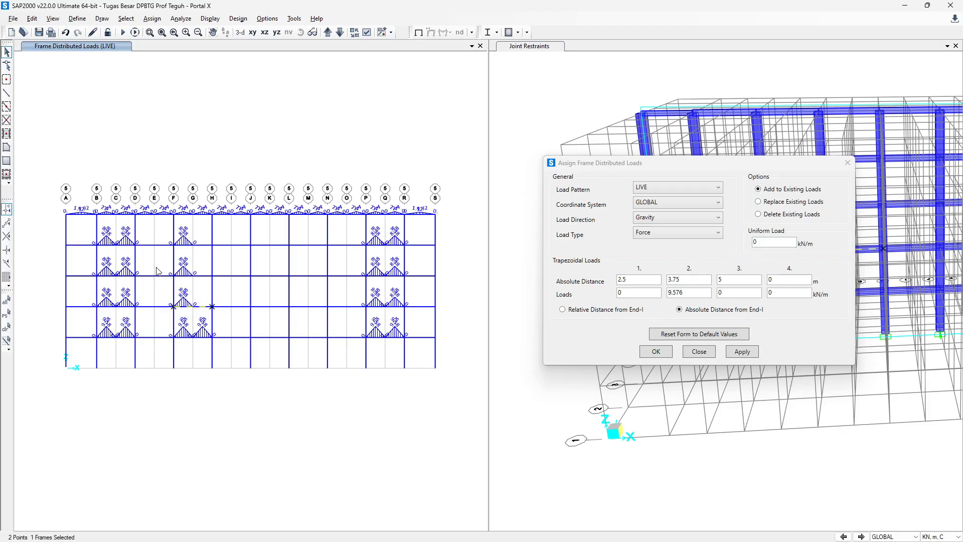
pyautogui.moveTo(154, 261); pyautogui.dragTo(231, 285)
pyautogui.moveTo(153, 229); pyautogui.dragTo(232, 254)
pyautogui.click(623, 279)
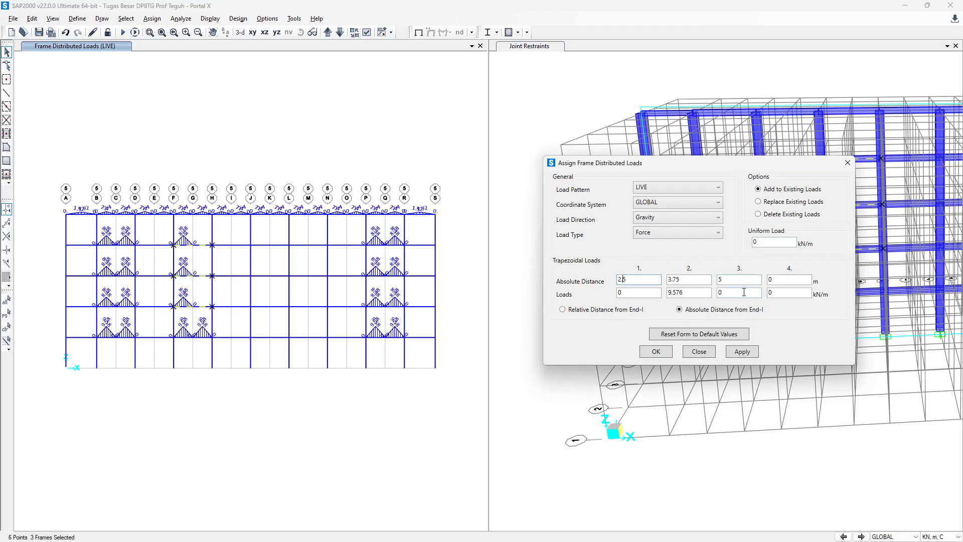
pyautogui.hotkey('alt', 'Tab')
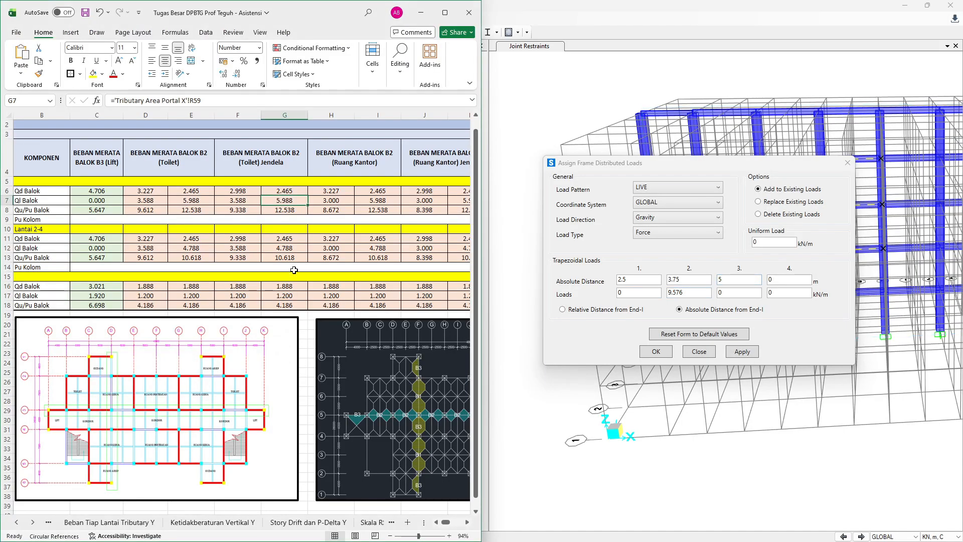
pyautogui.click(285, 248)
pyautogui.hotkey('shift', 'Left')
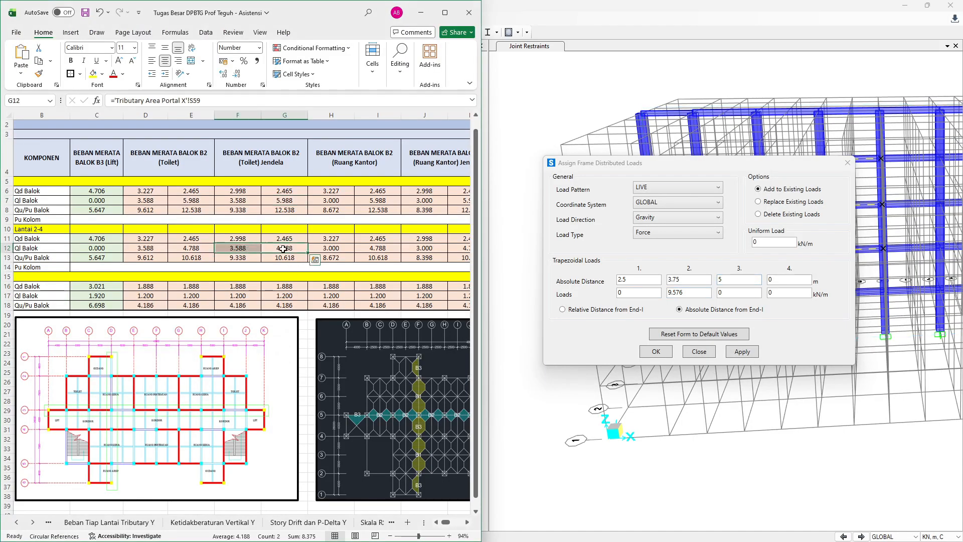
pyautogui.hotkey('alt', 'Tab')
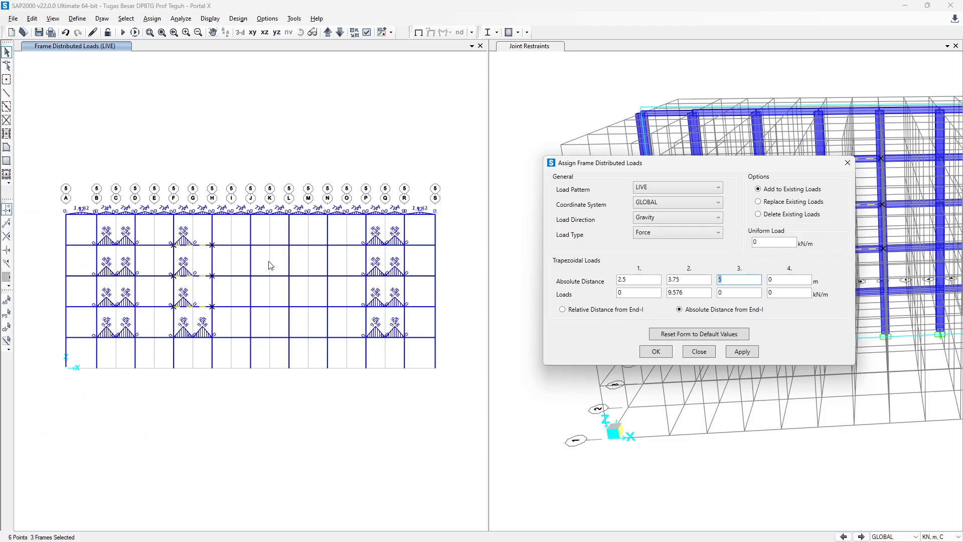
pyautogui.hotkey('alt', 'Tab')
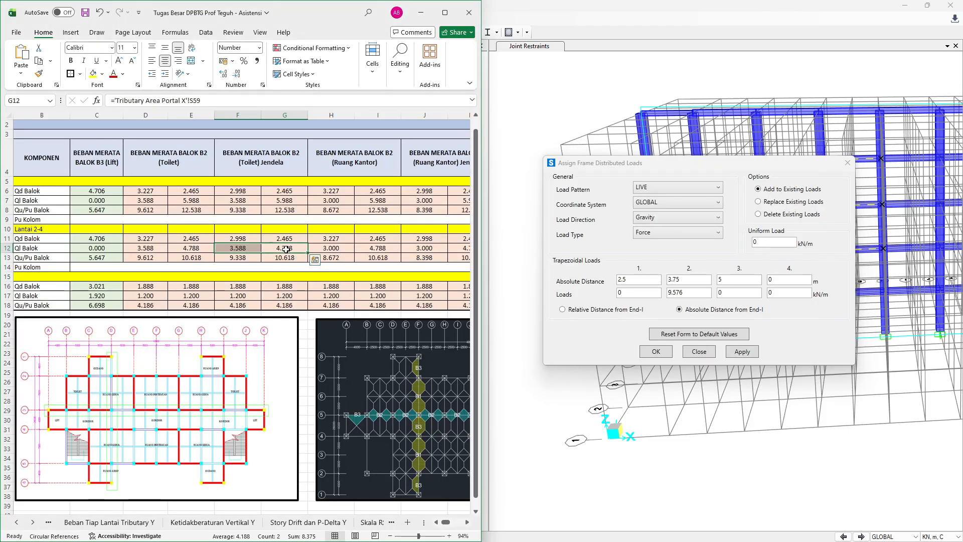
pyautogui.click(640, 298)
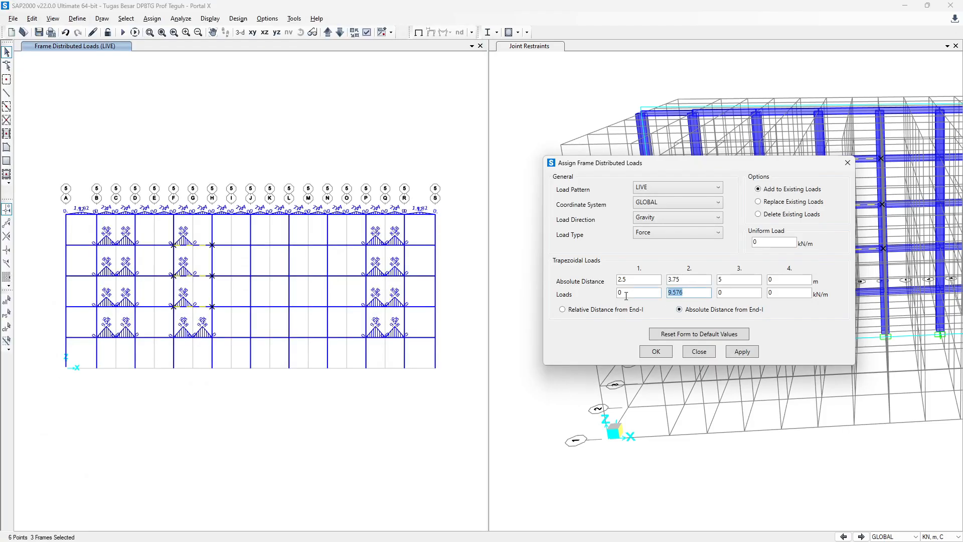
pyautogui.write('3.588+')
pyautogui.hotkey('alt', 'Tab')
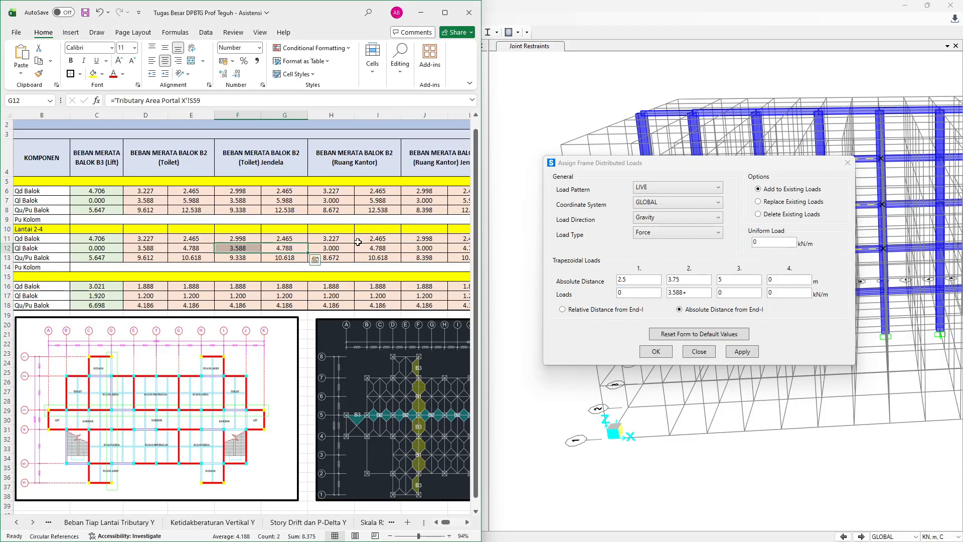
pyautogui.hotkey('alt', 'Tab')
pyautogui.press('End')
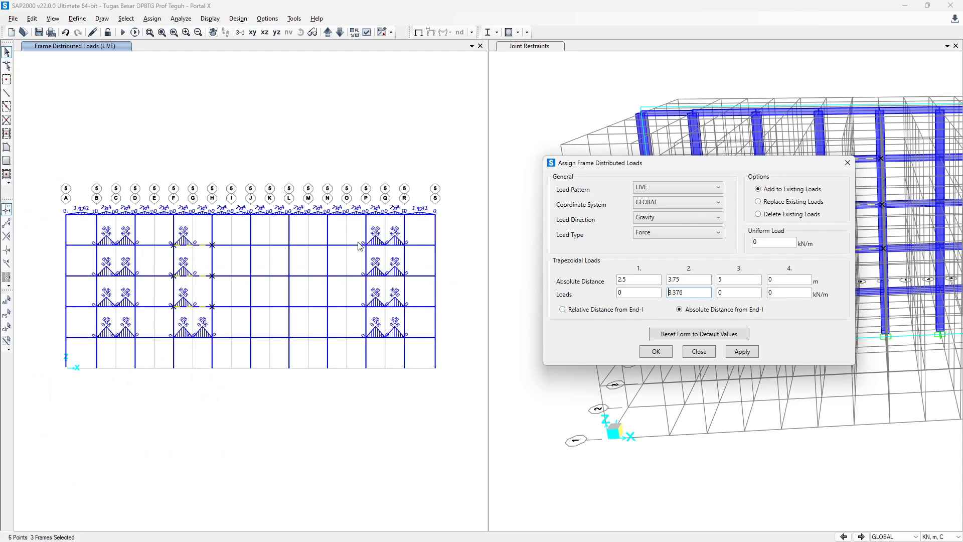
pyautogui.click(742, 351)
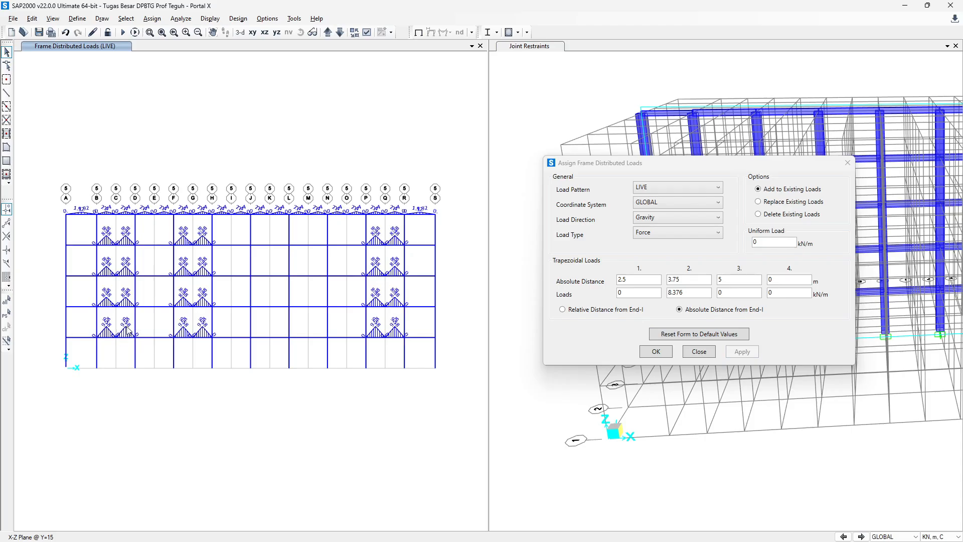
# Add a SIDL load with a 3.227+2.465 kN/m peak at 3.75 m, spanning 2.5 to 5 m, to the lowest beams between grids D–F and H–P.
pyautogui.moveTo(129, 330); pyautogui.dragTo(375, 358)
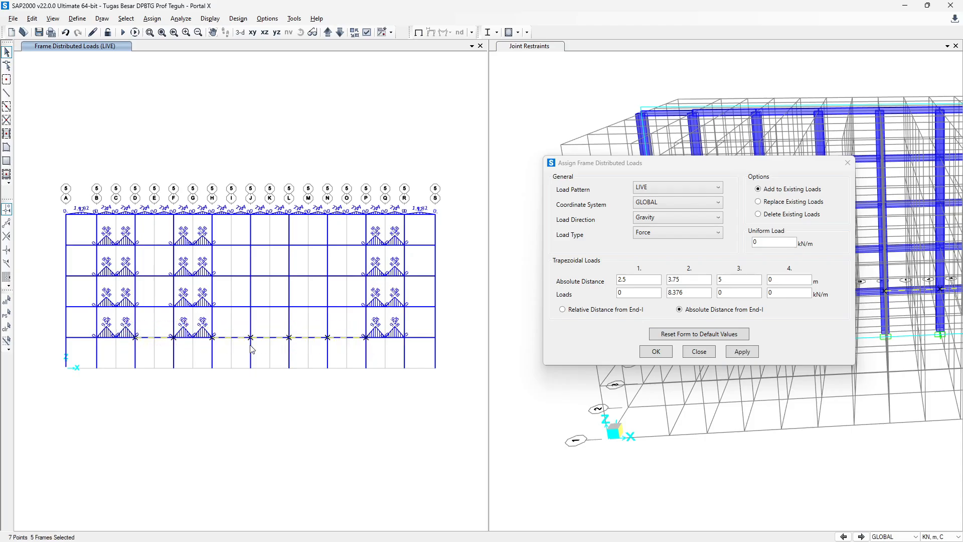
pyautogui.hotkey('alt', 'Tab')
pyautogui.click(372, 173)
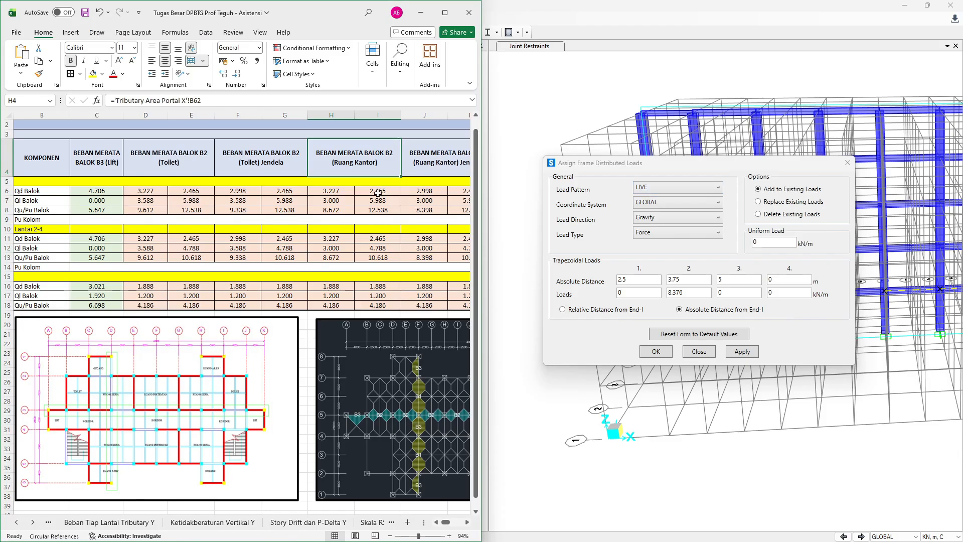
pyautogui.click(685, 195)
pyautogui.click(650, 240)
pyautogui.hotkey('alt', 'Tab')
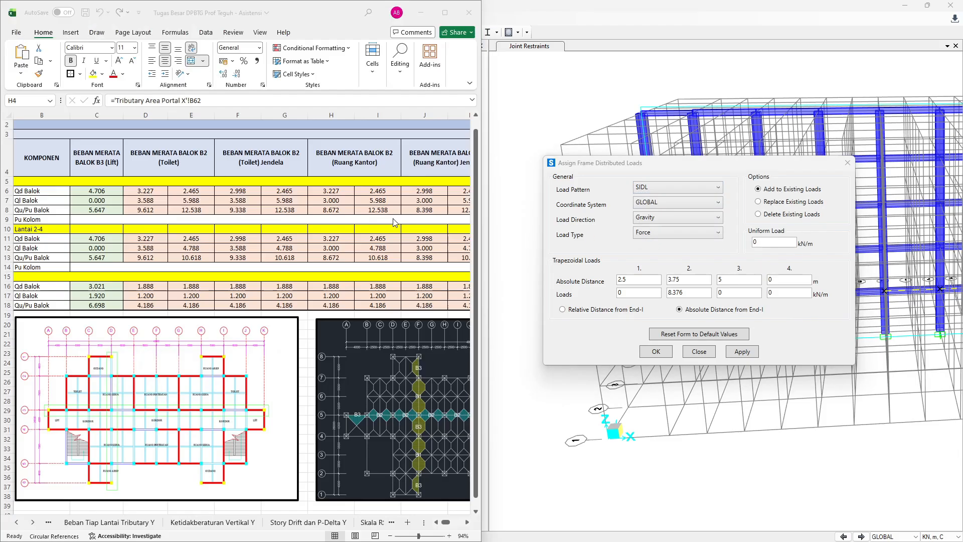
pyautogui.click(336, 191)
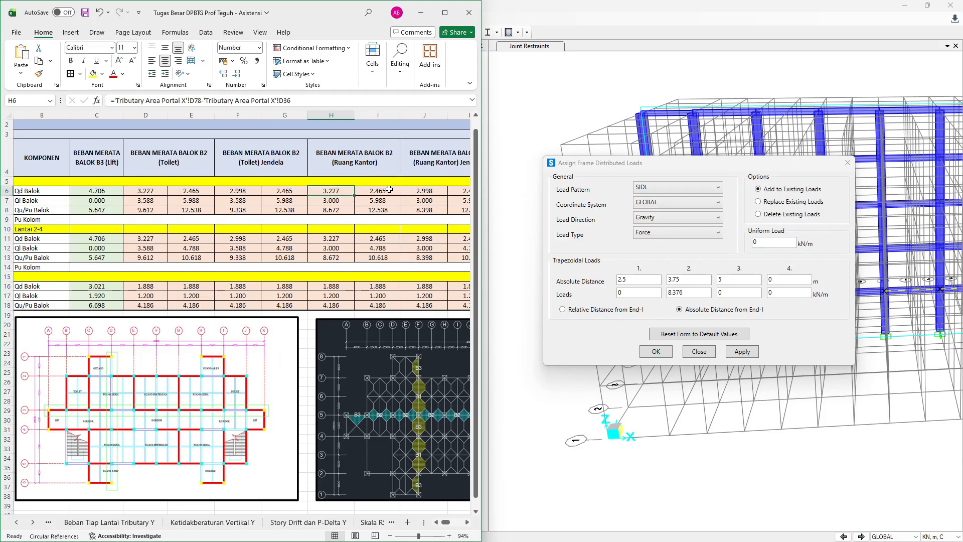
pyautogui.doubleClick(696, 291)
pyautogui.write('2')
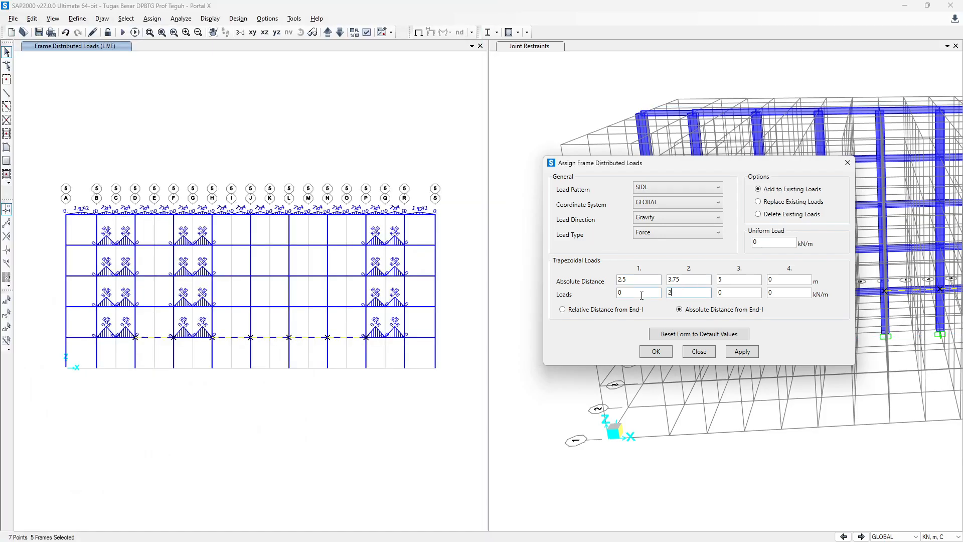
pyautogui.write('.277')
pyautogui.hotkey('alt', 'Tab')
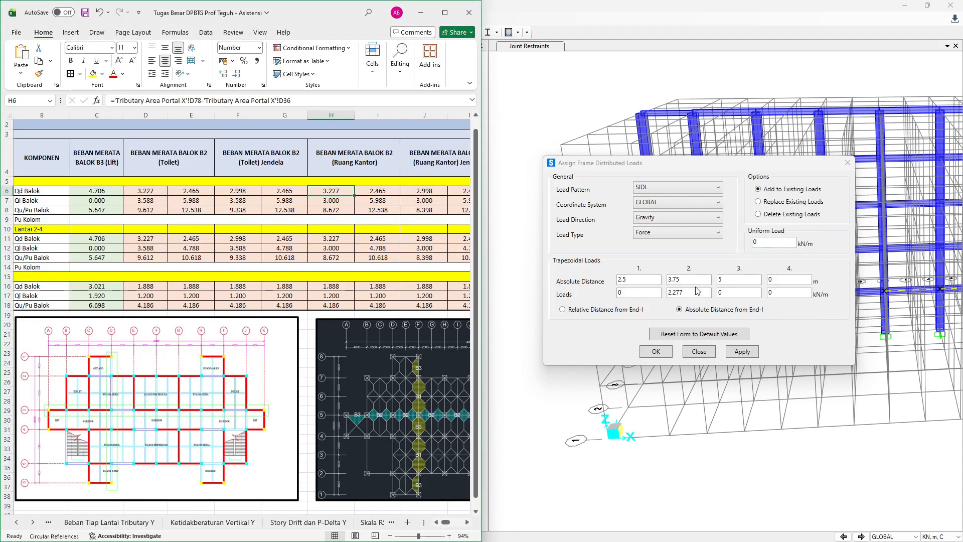
pyautogui.moveTo(697, 292); pyautogui.dragTo(675, 298)
pyautogui.write('22')
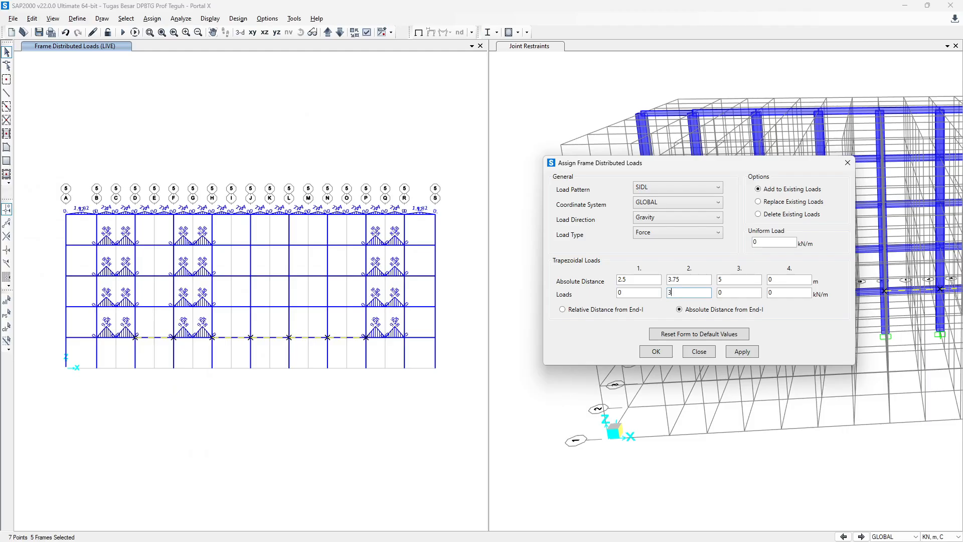
pyautogui.hotkey('alt', 'Tab')
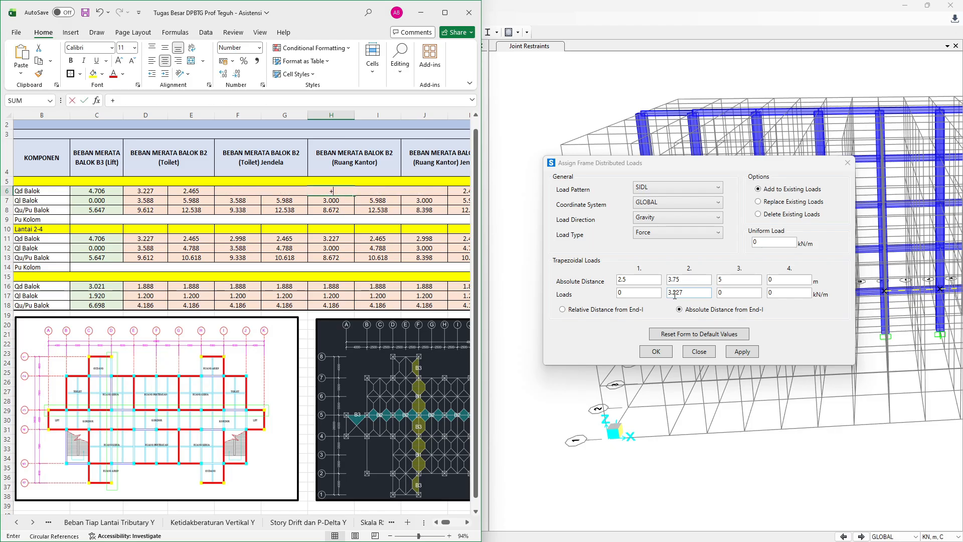
pyautogui.click(694, 295)
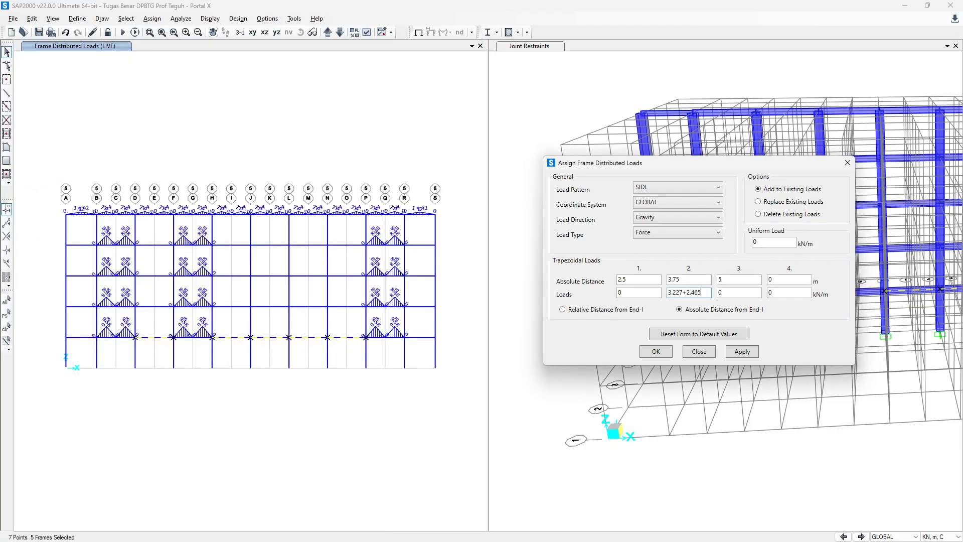
pyautogui.hotkey('alt', 'Tab')
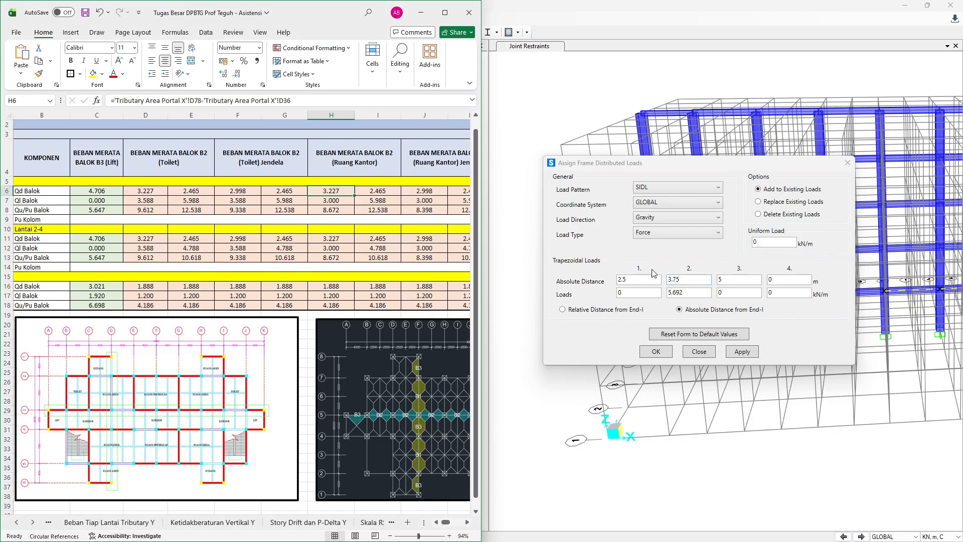
pyautogui.click(734, 352)
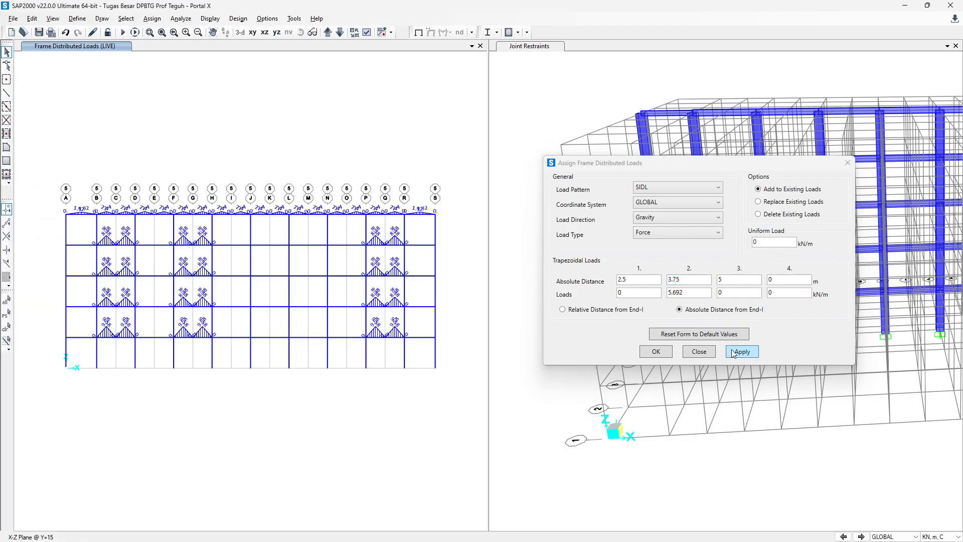
pyautogui.click(734, 352)
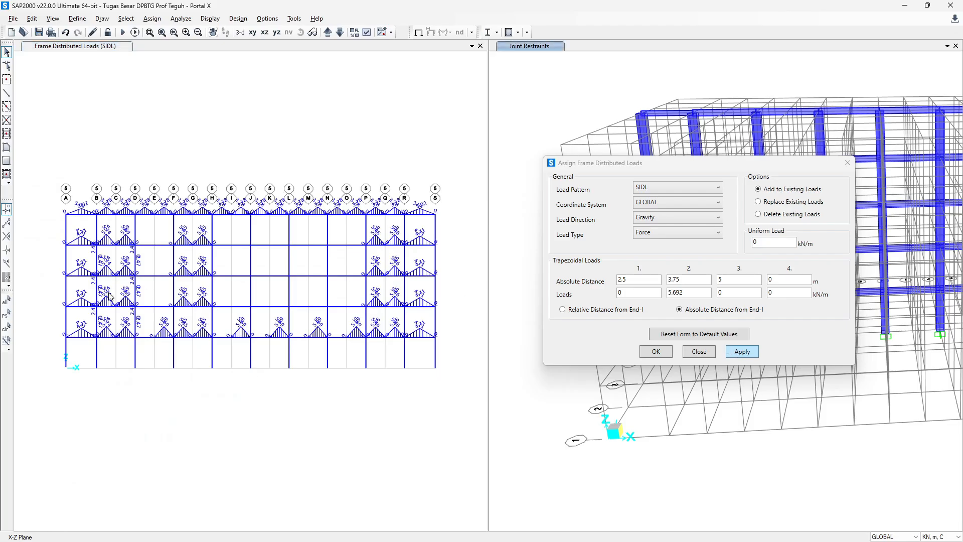
# Add the 5.692 kN/m SIDL peak at 1.25 m, spanning 0 to 2.5 m, to the same five lowest beams.
pyautogui.click(6, 314)
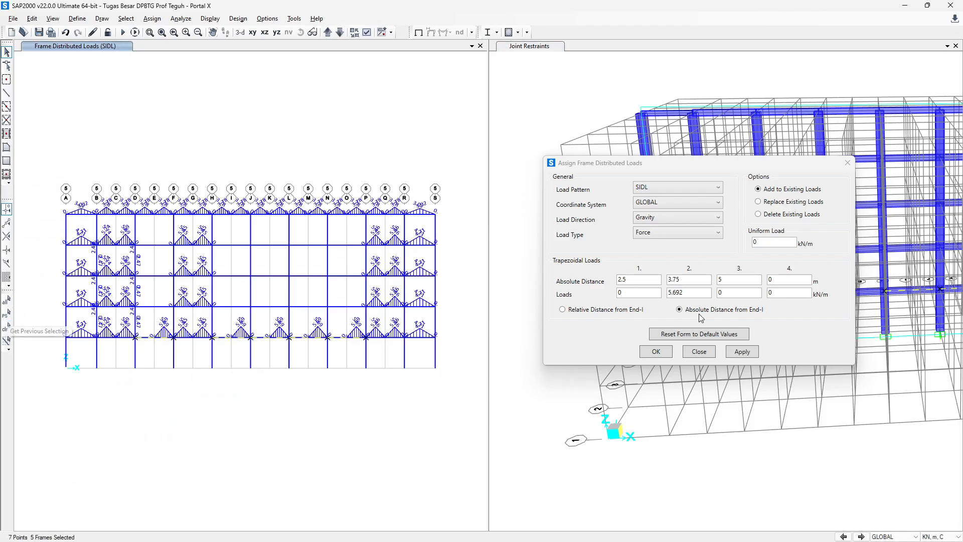
pyautogui.click(635, 279)
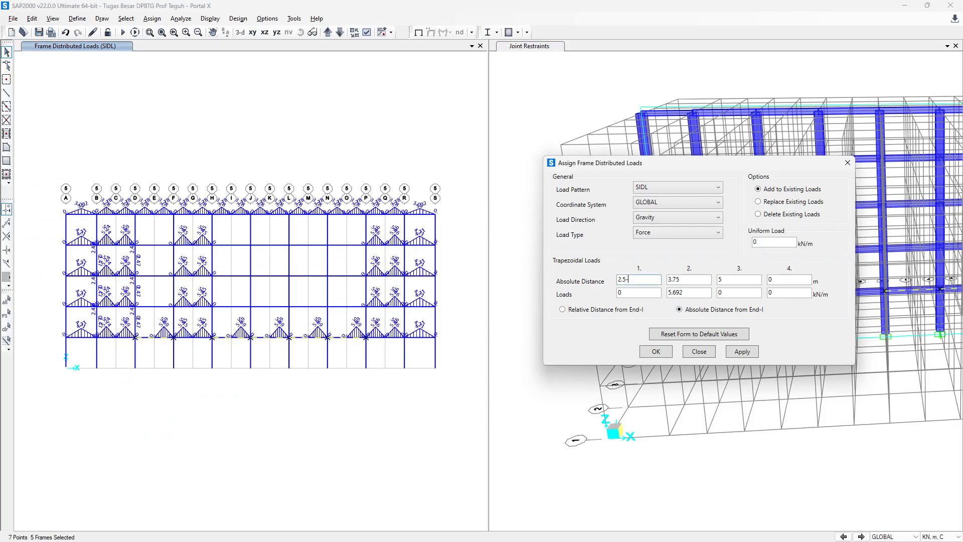
pyautogui.click(685, 280)
pyautogui.click(737, 279)
pyautogui.click(741, 292)
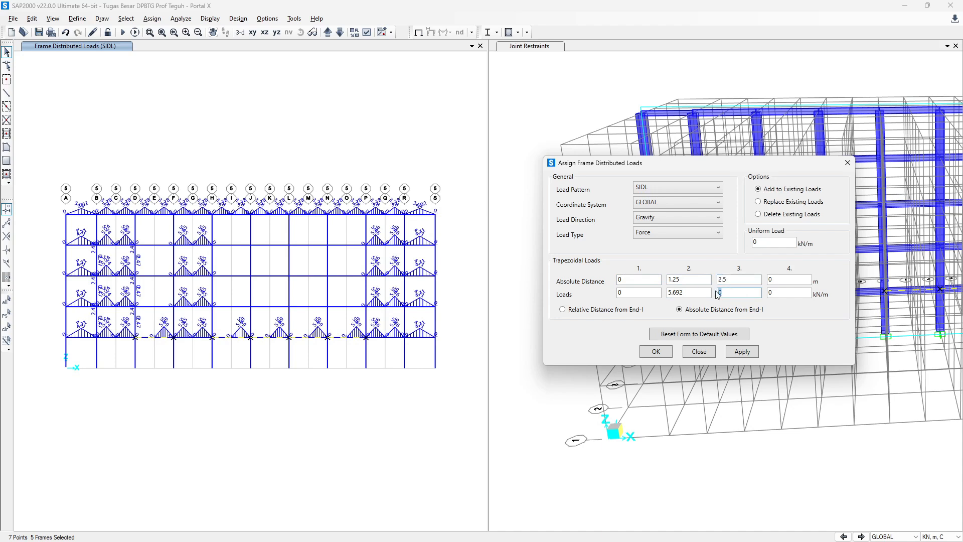
pyautogui.click(745, 353)
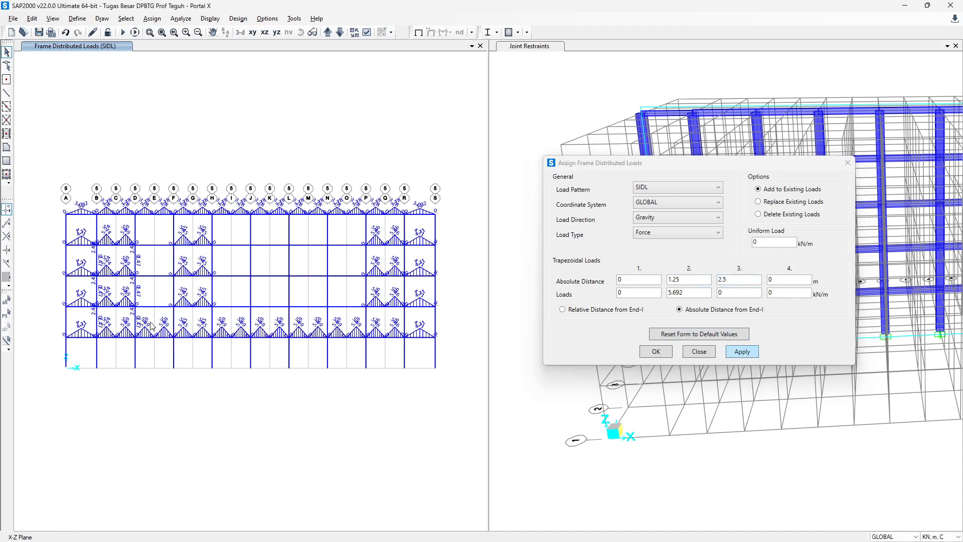
# Reselect the five lowest office beams, set the load pattern to LIVE and look up their Lantai 1 live load in the Excel recap.
pyautogui.click(6, 314)
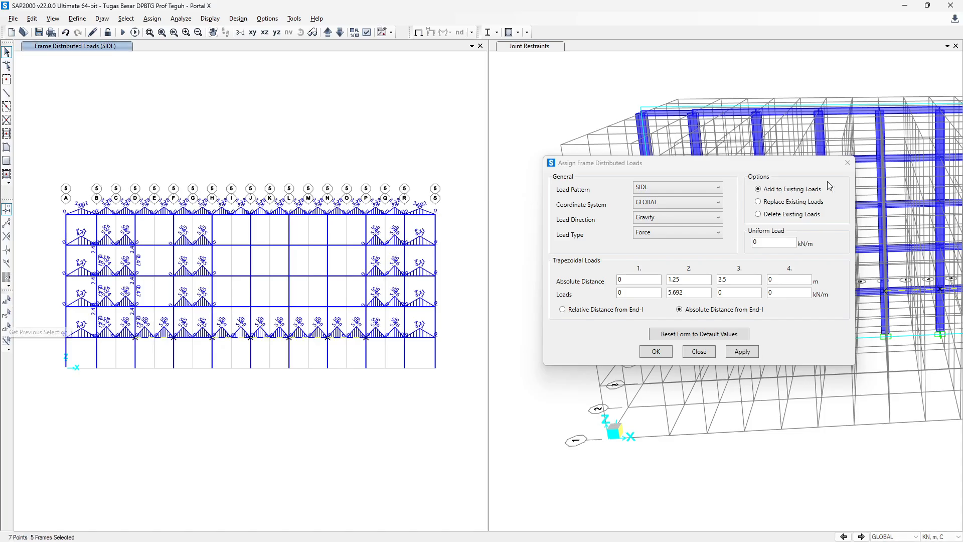
pyautogui.click(719, 186)
pyautogui.click(650, 231)
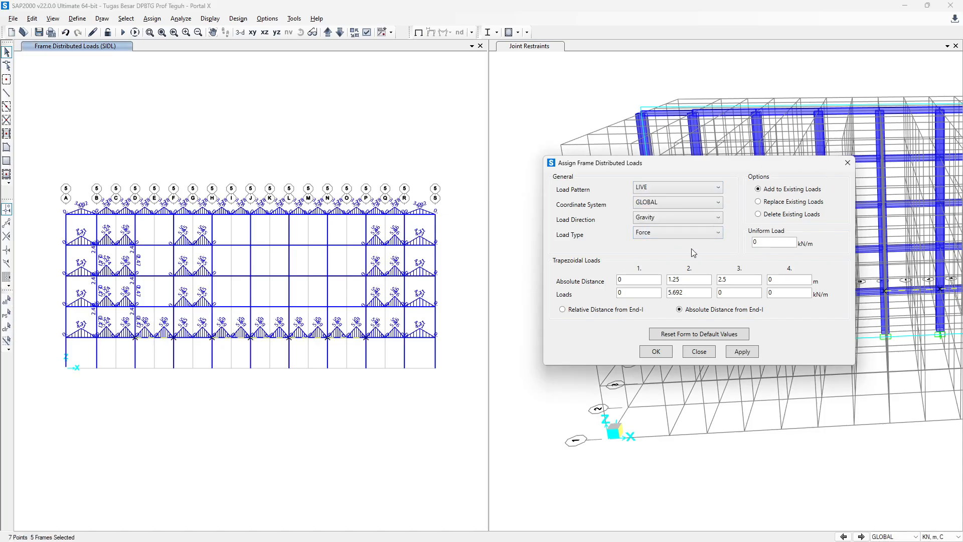
pyautogui.hotkey('alt', 'Tab')
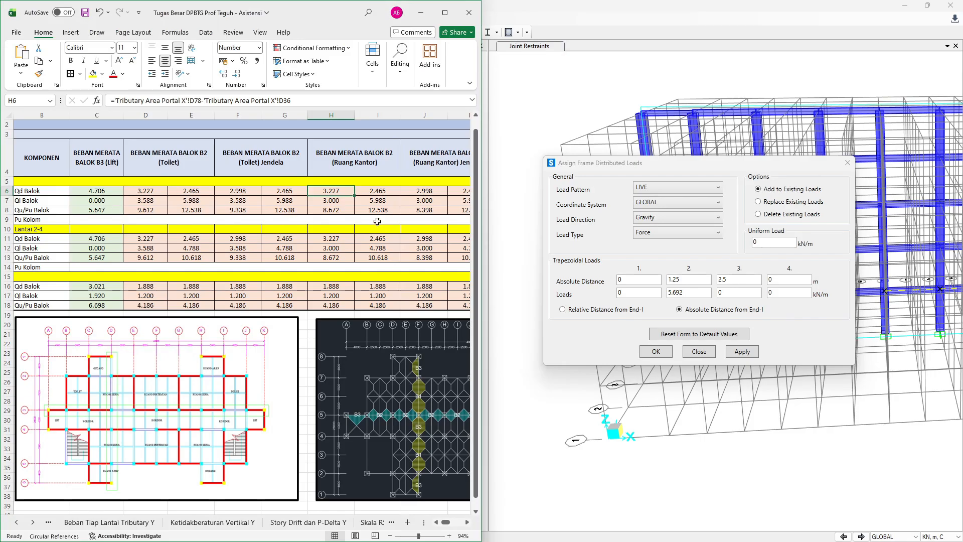
pyautogui.hscroll(2, 376, 208)
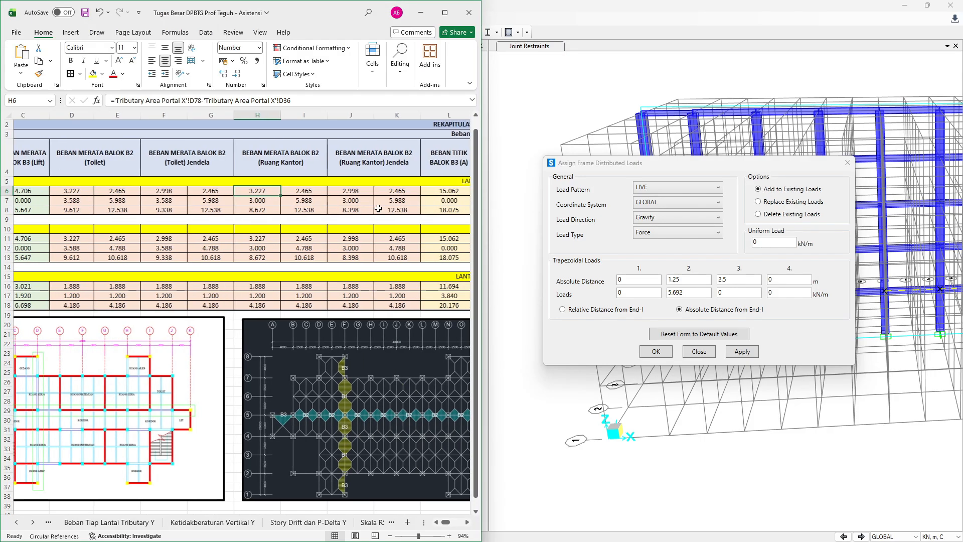
pyautogui.hscroll(-1, 378, 207)
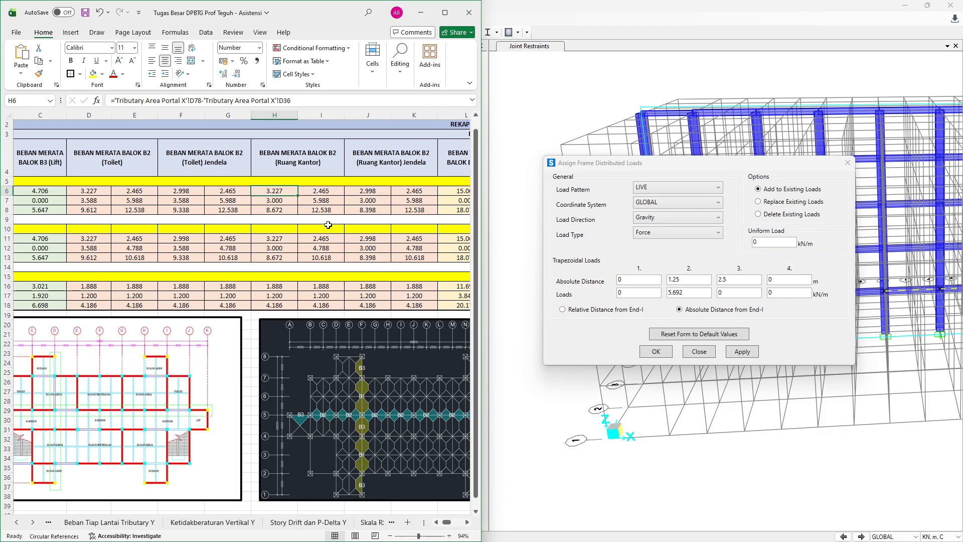
pyautogui.moveTo(232, 201); pyautogui.dragTo(199, 201)
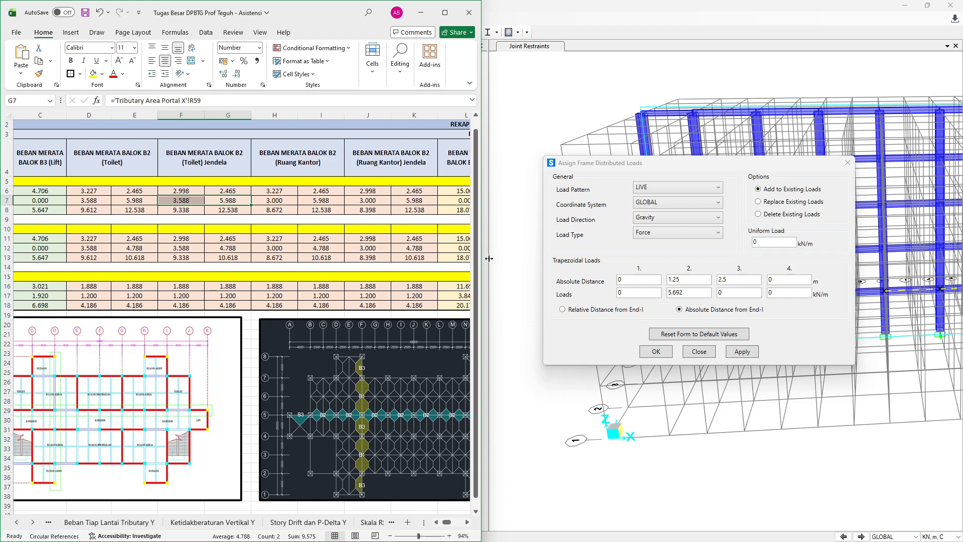
pyautogui.hotkey('alt', 'Tab')
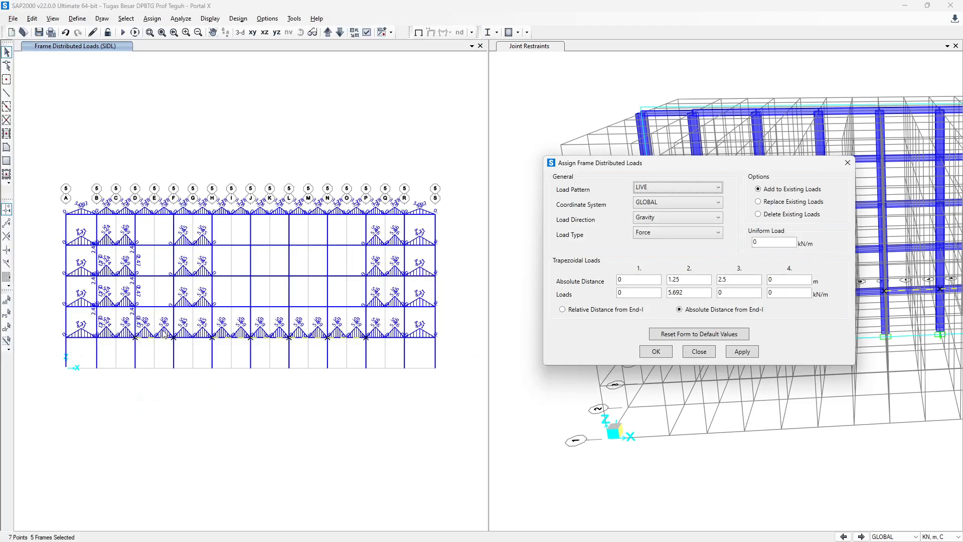
pyautogui.hotkey('alt', 'Tab')
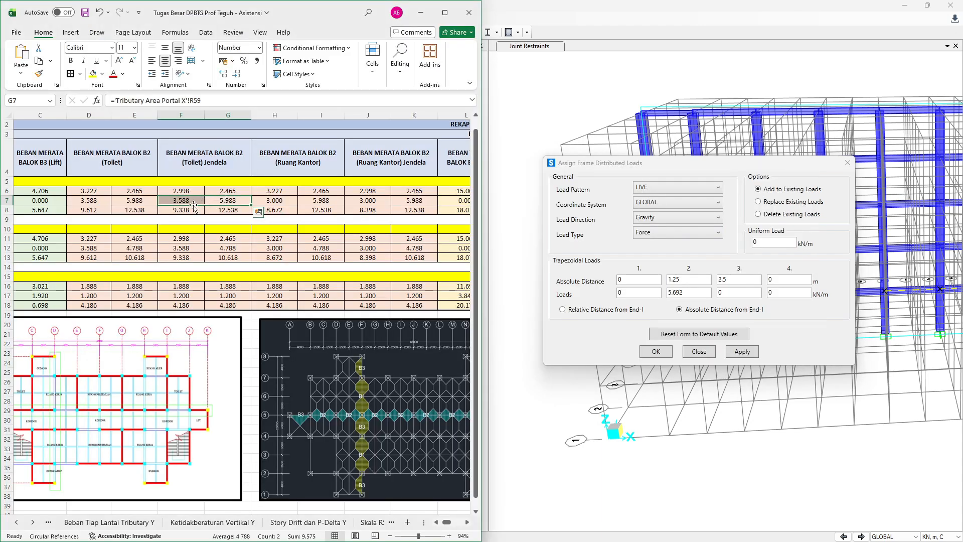
pyautogui.hscroll(-2, 200, 206)
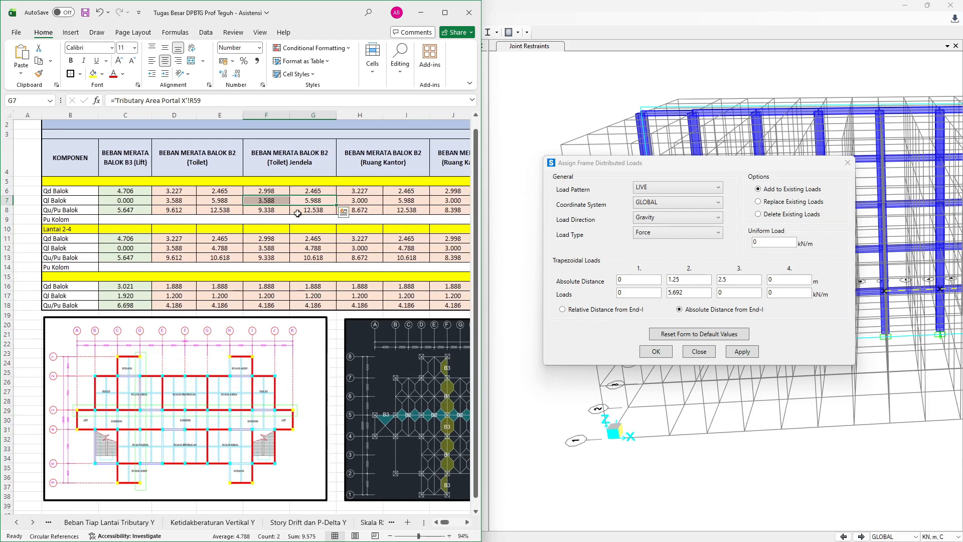
pyautogui.click(374, 201)
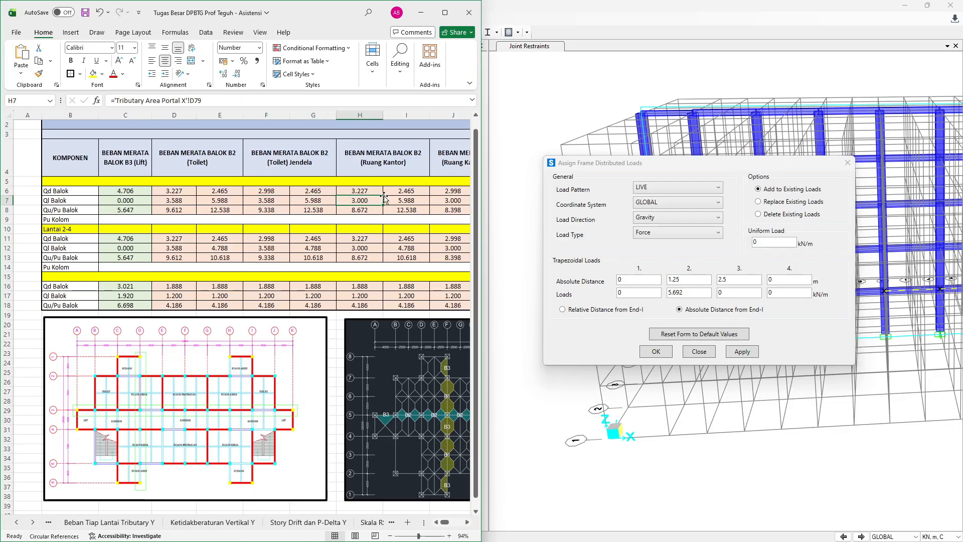
pyautogui.hscroll(3, 382, 203)
# Add an 8.988 kN/m (3+5.988) LIVE peak at 1.25 m, spanning 0 to 2.5 m, to the lowest beams between grids D–F and H–P.
pyautogui.doubleClick(689, 292)
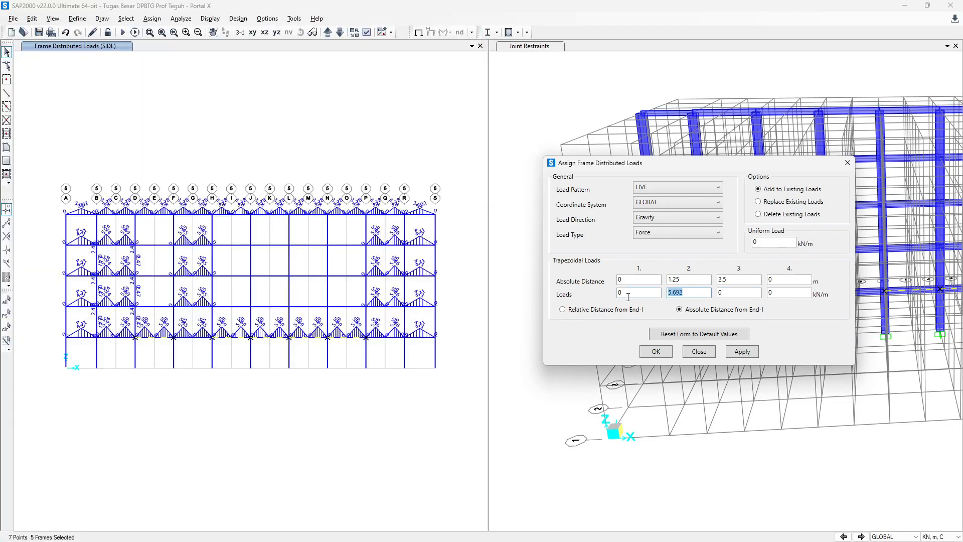
pyautogui.write('3+')
pyautogui.hotkey('alt', 'Tab')
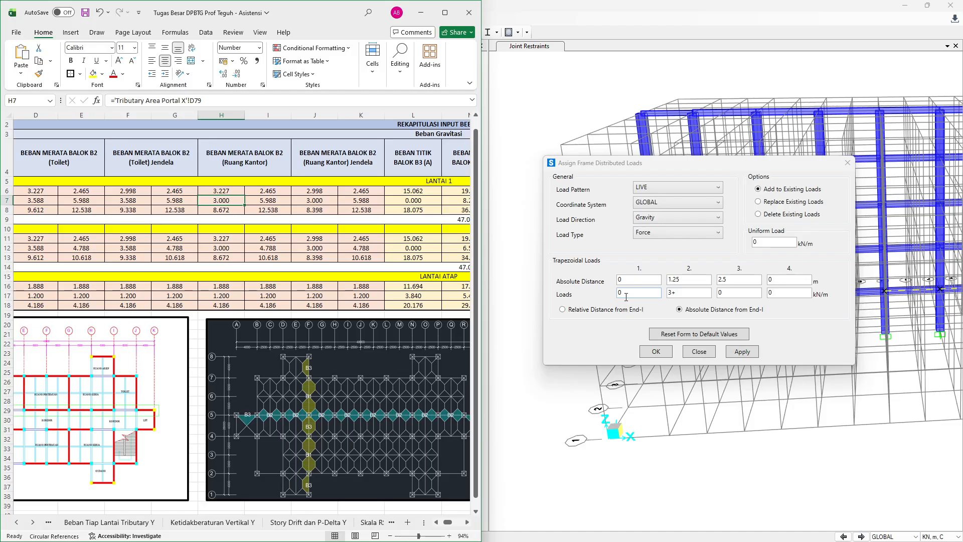
pyautogui.hotkey('alt', 'Tab')
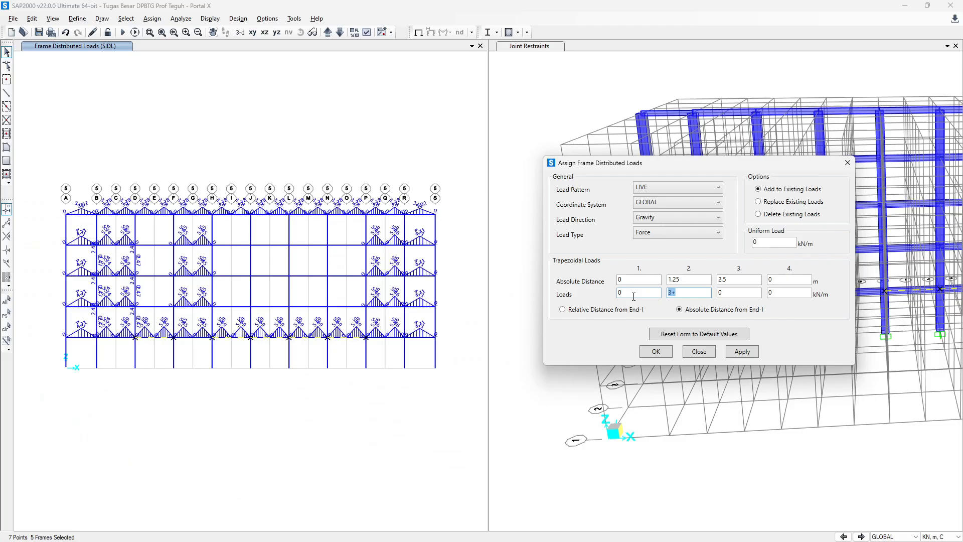
pyautogui.click(690, 293)
pyautogui.click(735, 352)
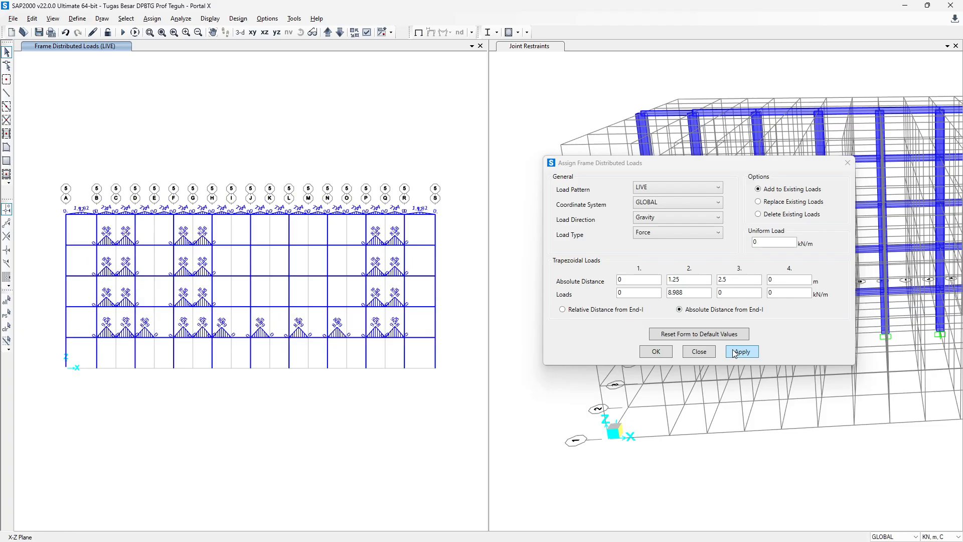
pyautogui.click(734, 352)
# Add the 8.988 kN/m LIVE peak at 3.75 m, spanning 2.5 to 5 m, to the same five lowest beams.
pyautogui.click(643, 280)
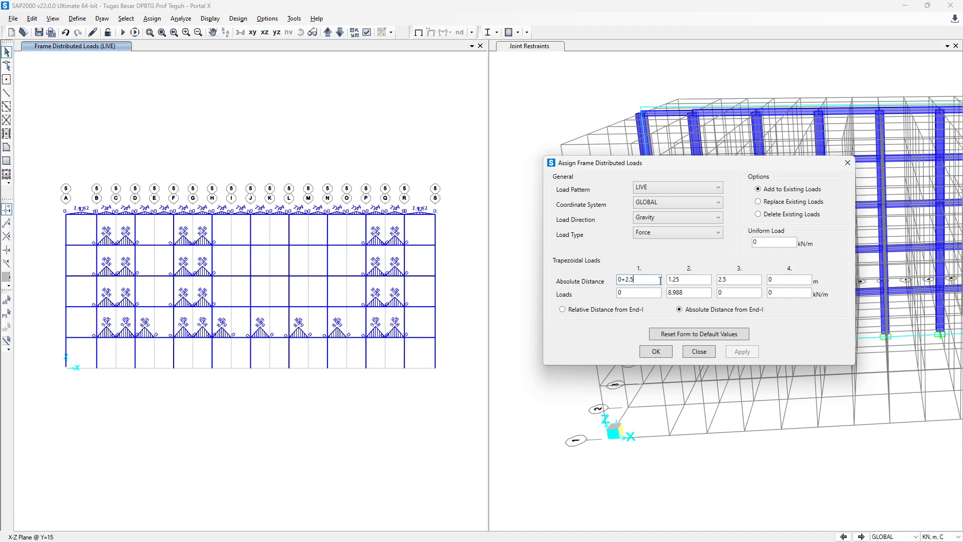
pyautogui.click(700, 279)
pyautogui.click(731, 279)
pyautogui.click(693, 291)
pyautogui.click(7, 314)
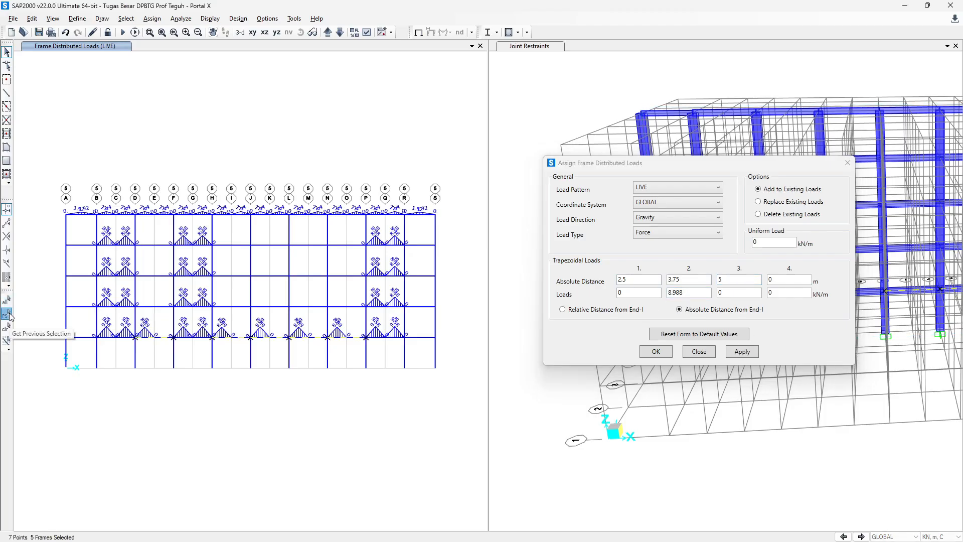
pyautogui.click(739, 356)
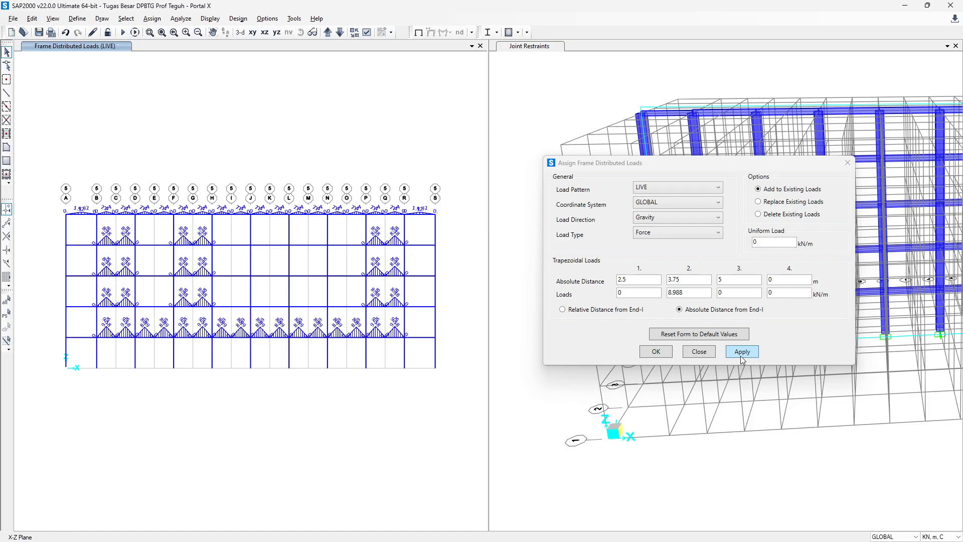
# Add a 7.788 kN/m (3+4.788) LIVE peak at 3.75 m, spanning 2.5 to 5 m, to the fifteen middle-level beams between grids D–F and H–P.
pyautogui.moveTo(119, 296); pyautogui.dragTo(364, 317)
pyautogui.moveTo(129, 264); pyautogui.dragTo(368, 290)
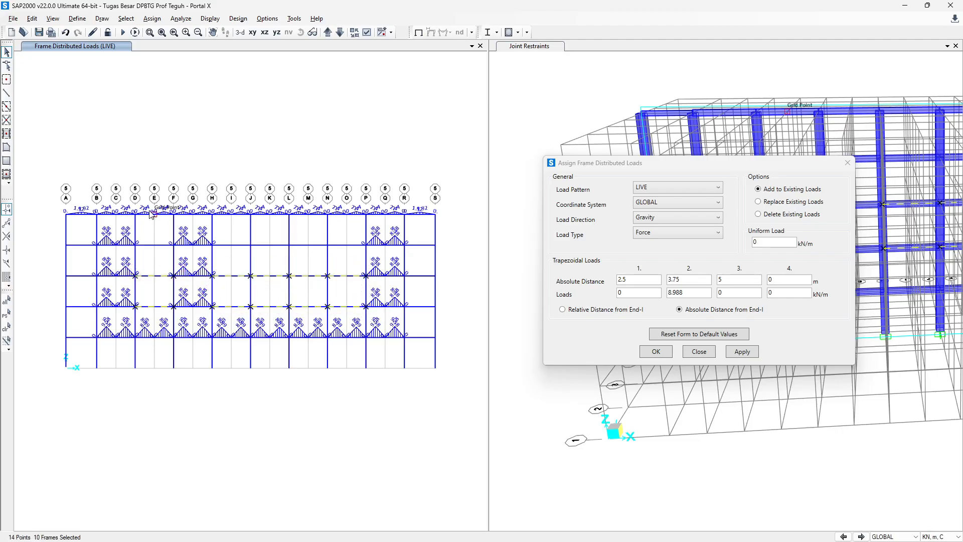
pyautogui.moveTo(122, 231); pyautogui.dragTo(374, 254)
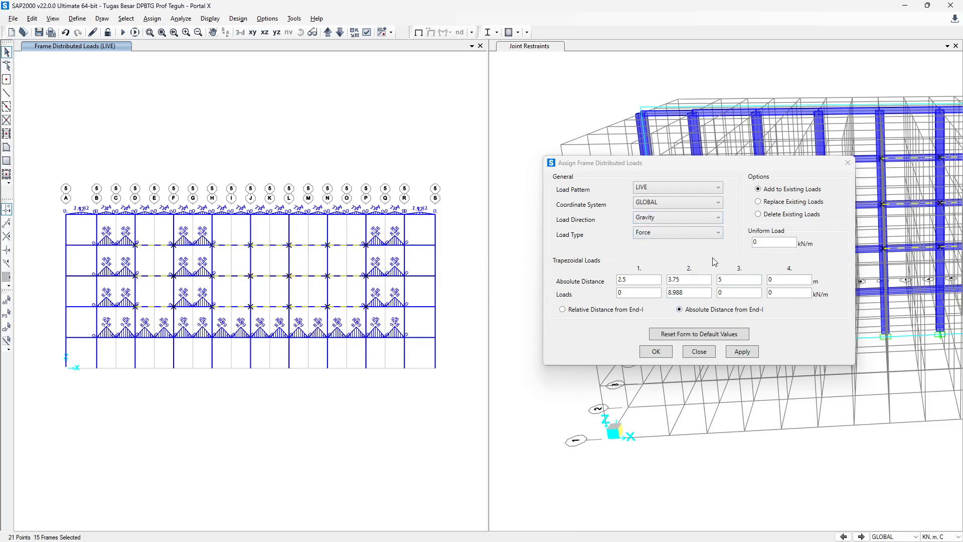
pyautogui.hotkey('alt', 'Tab')
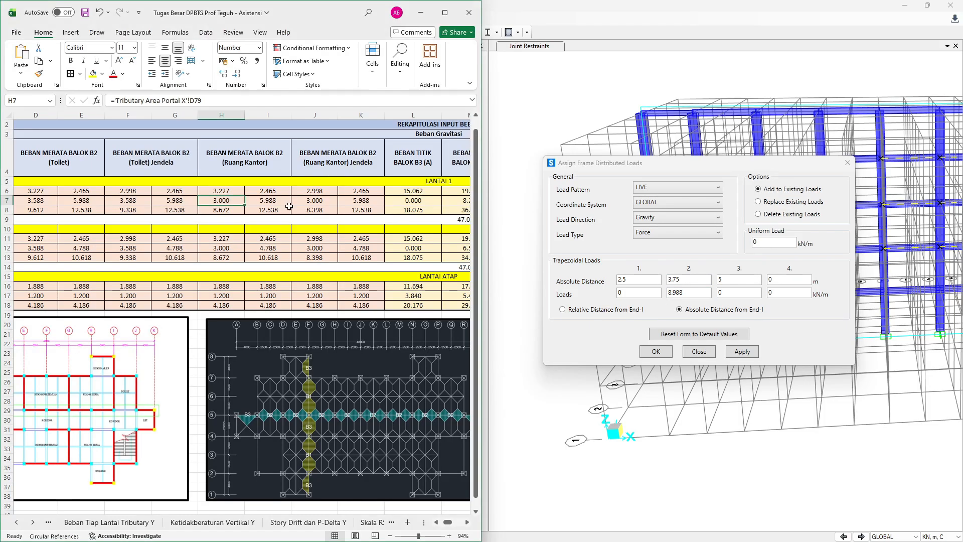
pyautogui.click(236, 250)
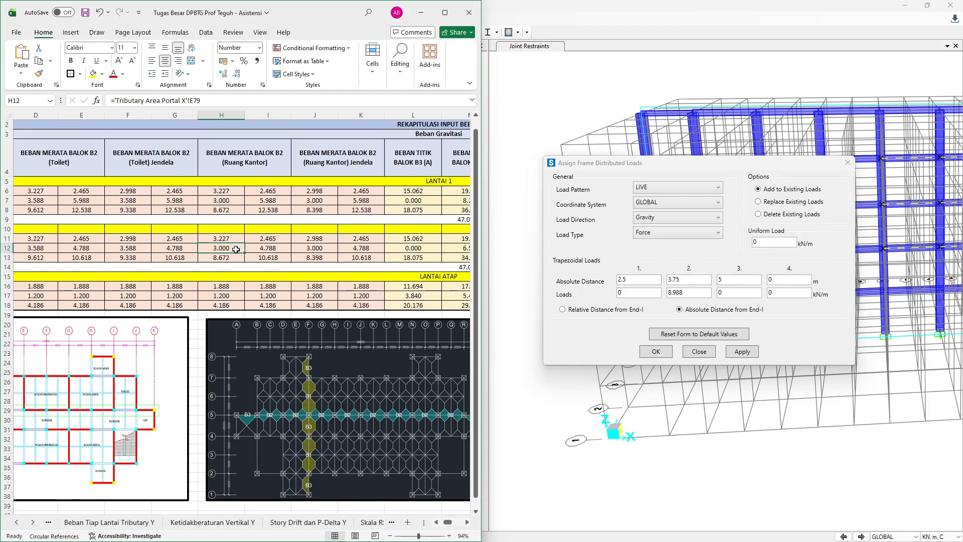
pyautogui.doubleClick(693, 292)
pyautogui.write('3+4')
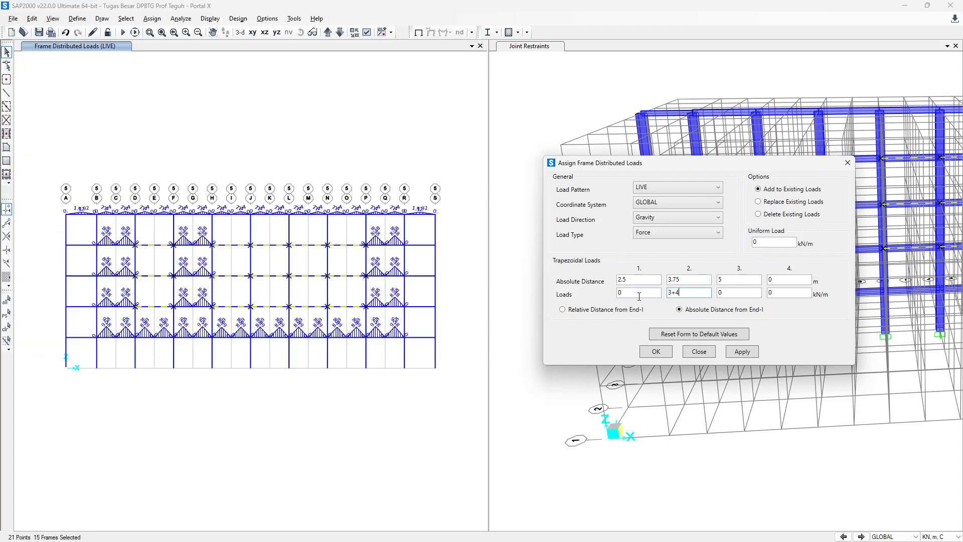
pyautogui.click(735, 296)
pyautogui.click(739, 352)
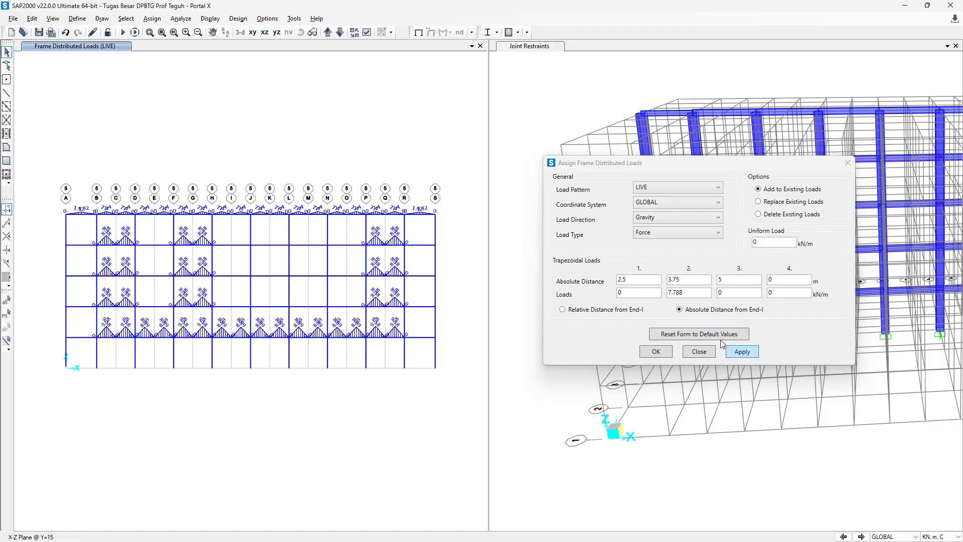
# Set the load pattern to SIDL and look up the office beam's dead load in the Excel recap.
pyautogui.click(659, 189)
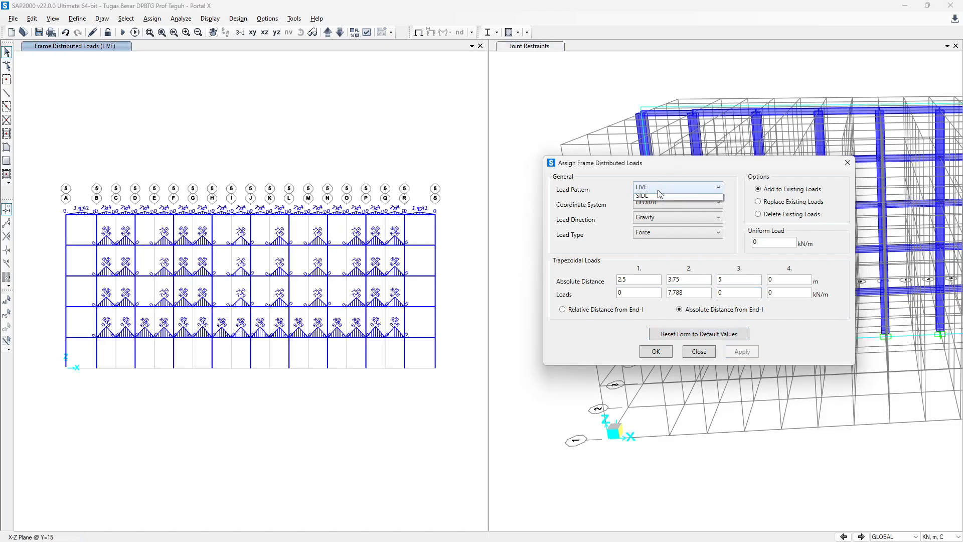
pyautogui.click(652, 240)
pyautogui.hotkey('alt', 'Tab')
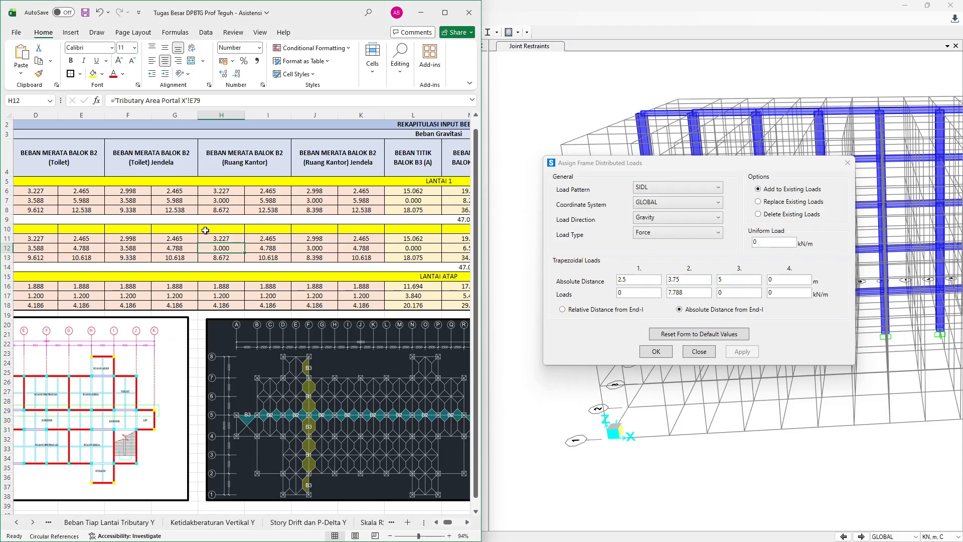
pyautogui.click(237, 191)
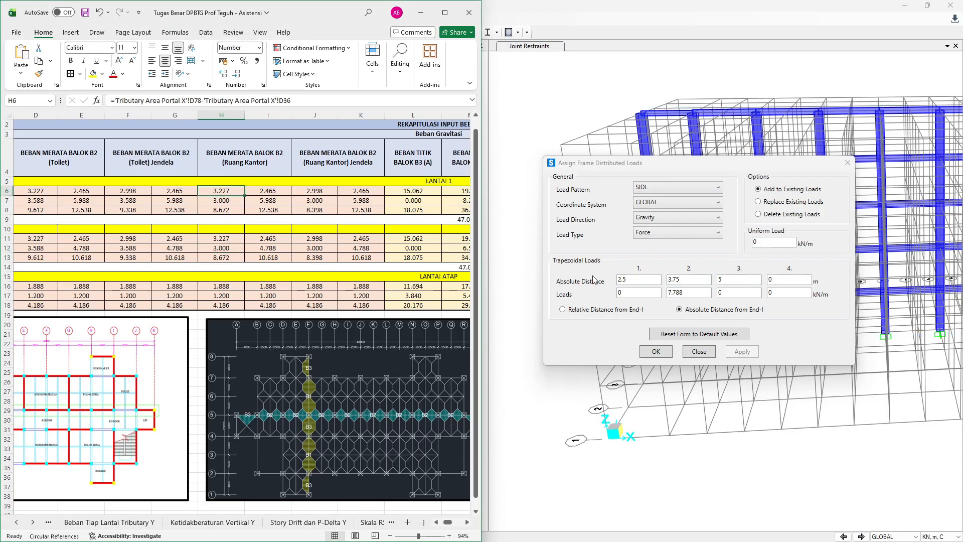
pyautogui.moveTo(688, 290); pyautogui.dragTo(628, 295)
pyautogui.write('3')
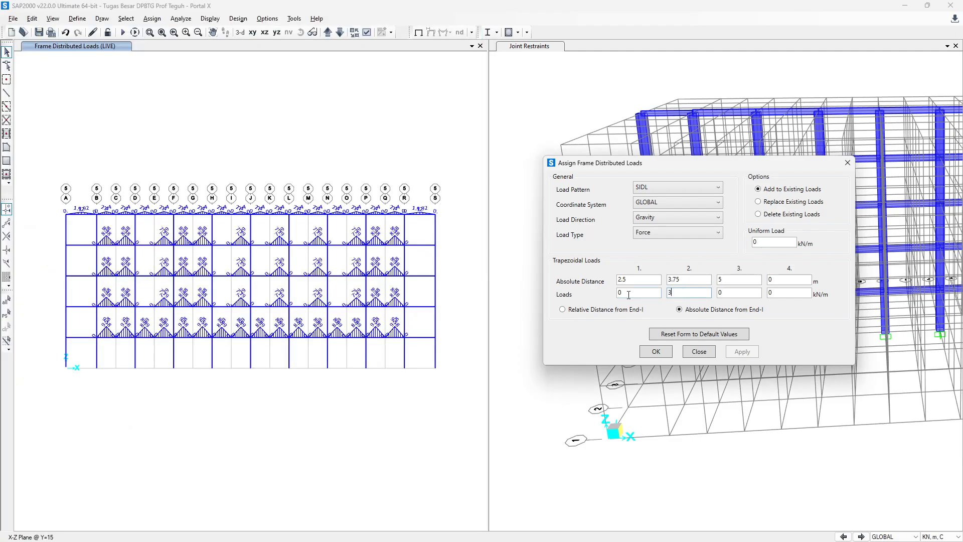
pyautogui.write('.227')
pyautogui.hotkey('alt', 'Tab')
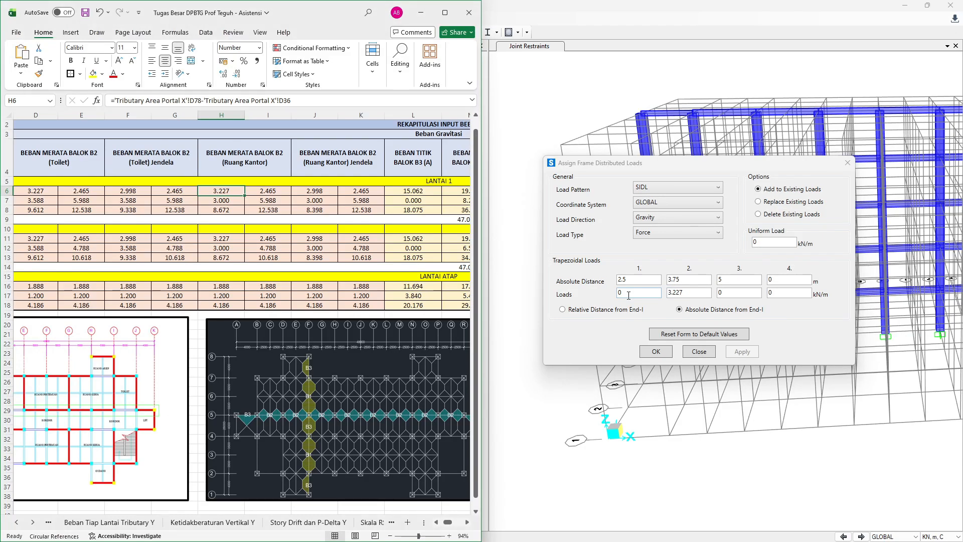
pyautogui.hotkey('alt', 'Tab')
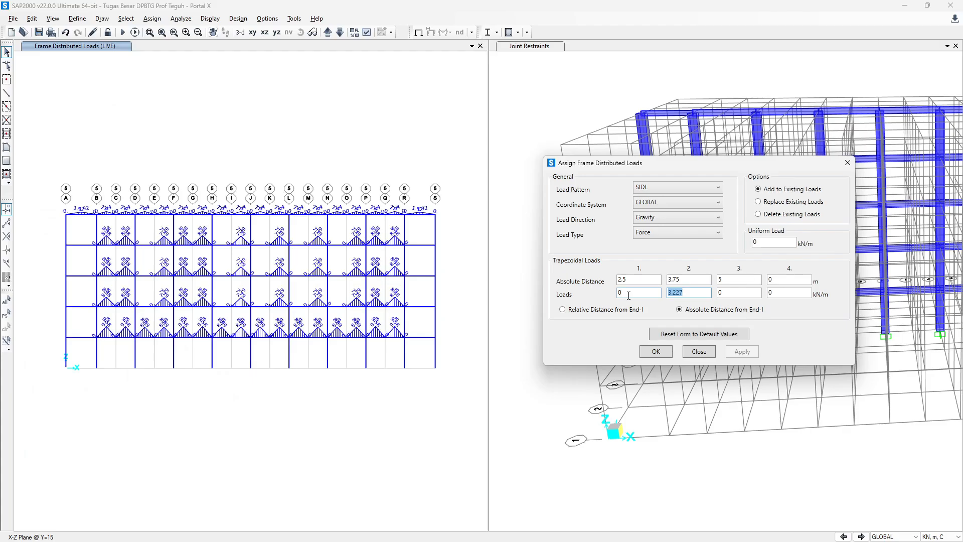
pyautogui.hotkey('alt', 'Tab')
pyautogui.hotkey('alt', 'Tab')
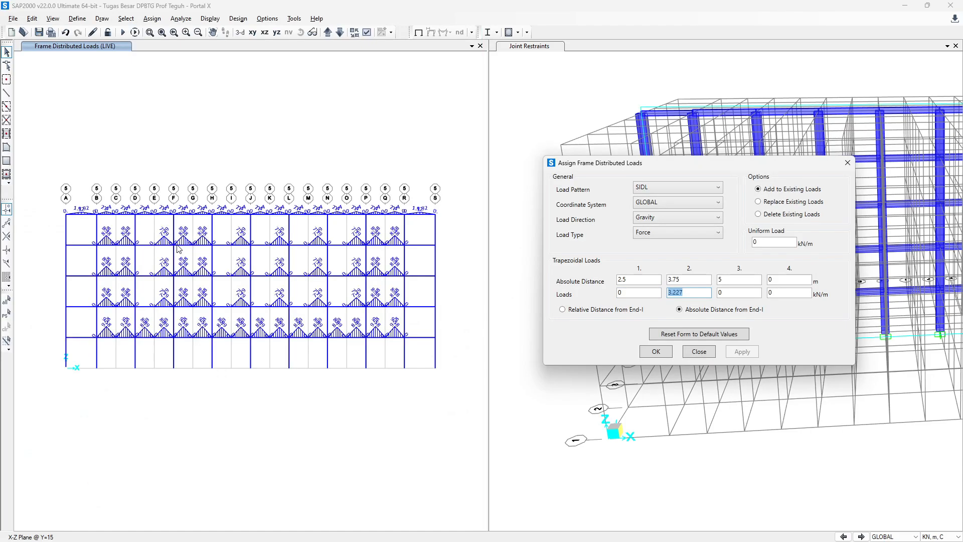
# Check the loads assigned to the uppermost middle-level beam between grids D and F.
pyautogui.rightClick(148, 246)
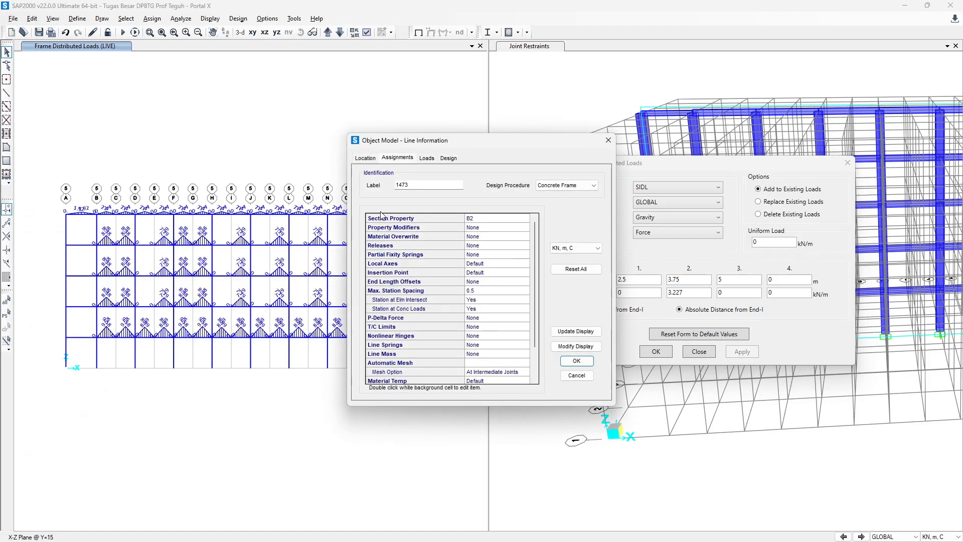
pyautogui.click(427, 158)
pyautogui.click(609, 141)
pyautogui.write('7.788')
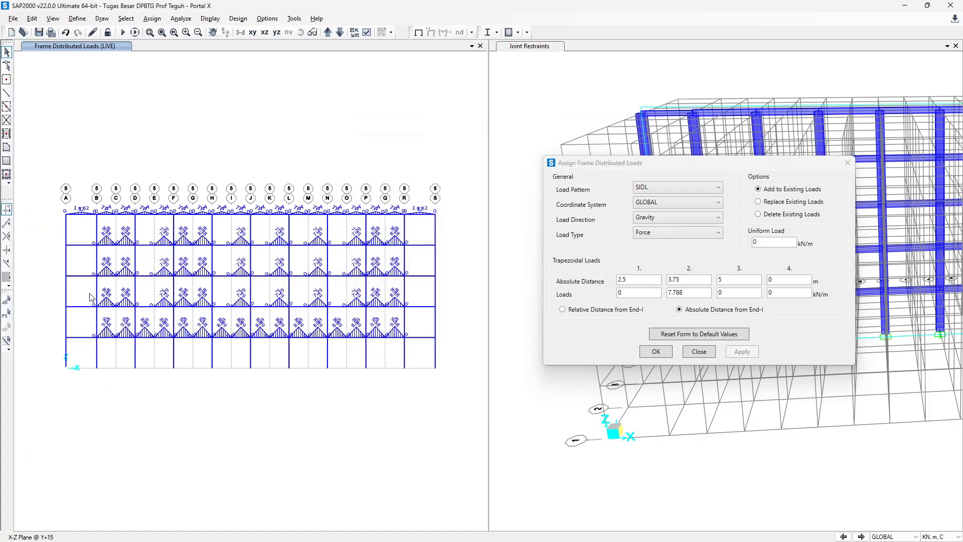
# Add a 5.692 kN/m (3.227+2.465) SIDL peak at 3.75 m, spanning 2.5 to 5 m, to the fifteen middle-level beams between grids D–F and H–P.
pyautogui.moveTo(180, 257); pyautogui.dragTo(203, 312)
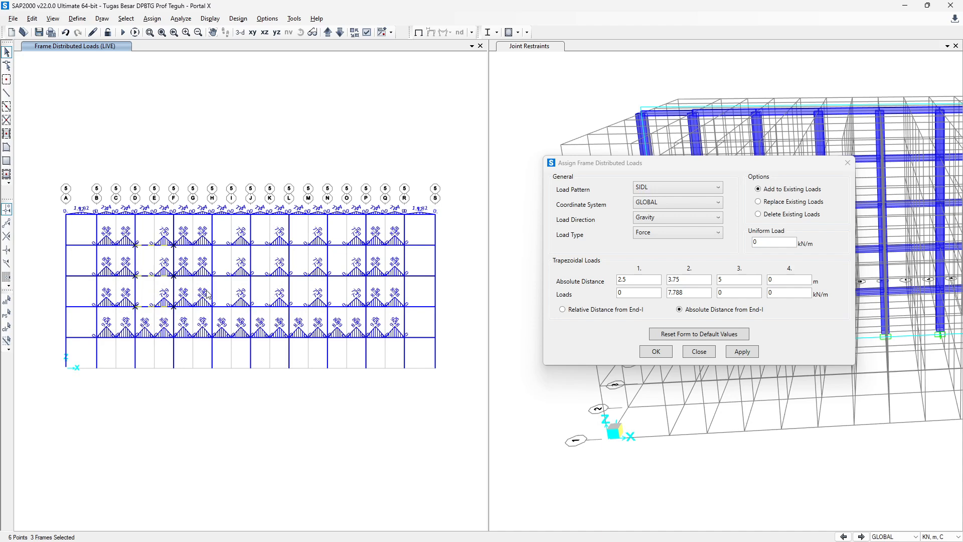
pyautogui.moveTo(207, 294); pyautogui.dragTo(388, 320)
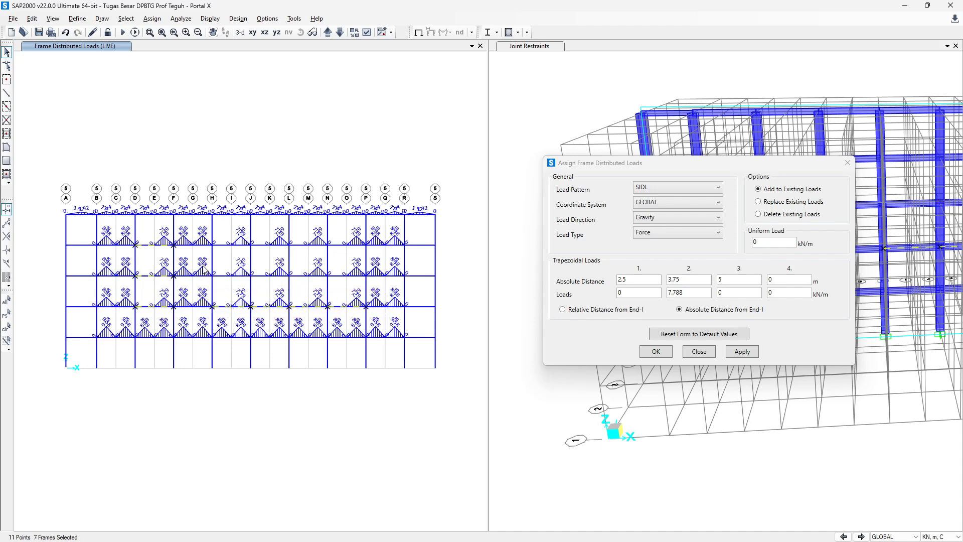
pyautogui.moveTo(204, 271); pyautogui.dragTo(377, 284)
pyautogui.moveTo(192, 231); pyautogui.dragTo(378, 260)
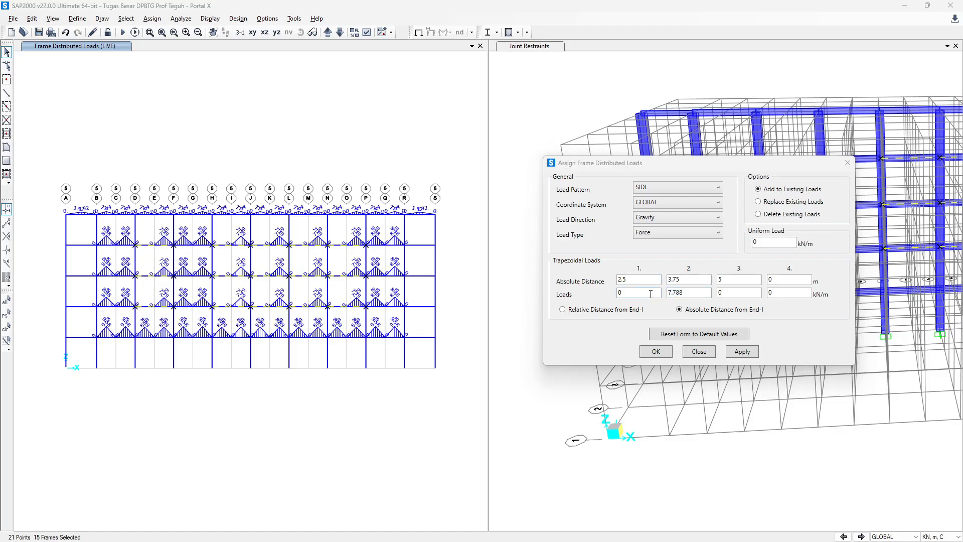
pyautogui.hotkey('alt', 'Tab')
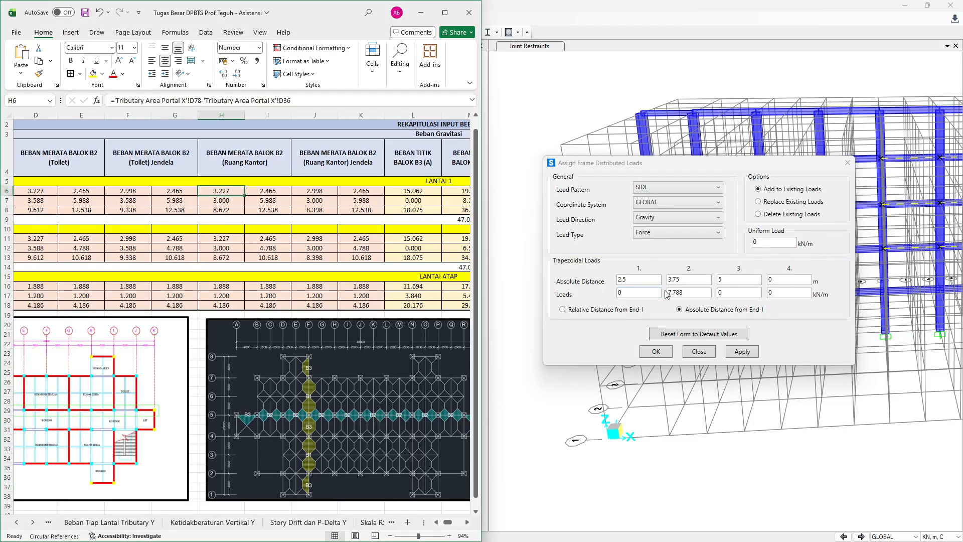
pyautogui.doubleClick(667, 294)
pyautogui.write('3')
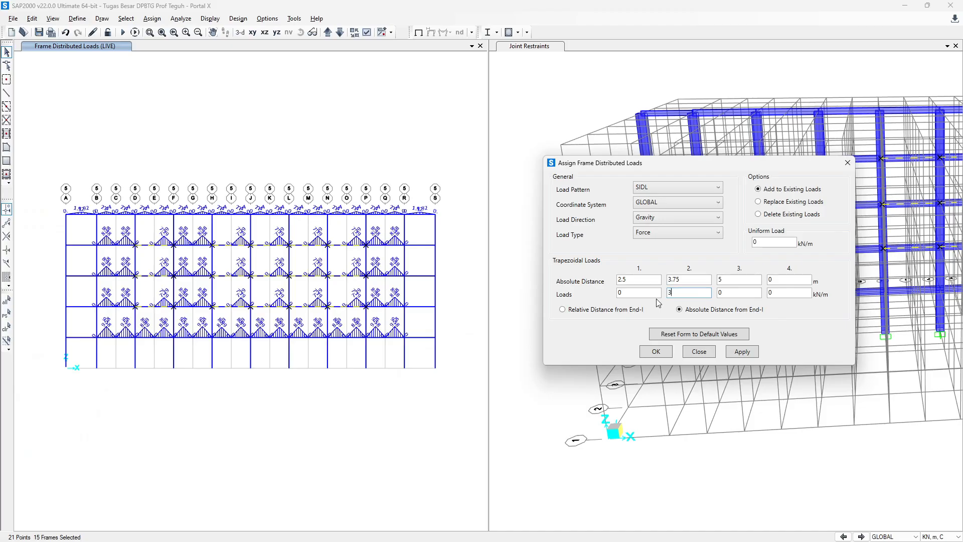
pyautogui.write('.227')
pyautogui.hotkey('alt', 'Tab')
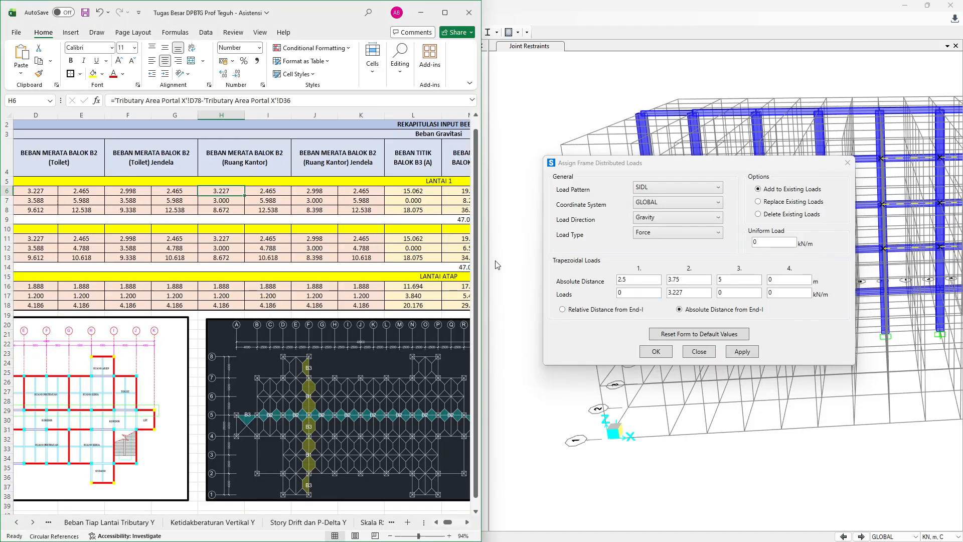
pyautogui.hotkey('alt', 'Tab')
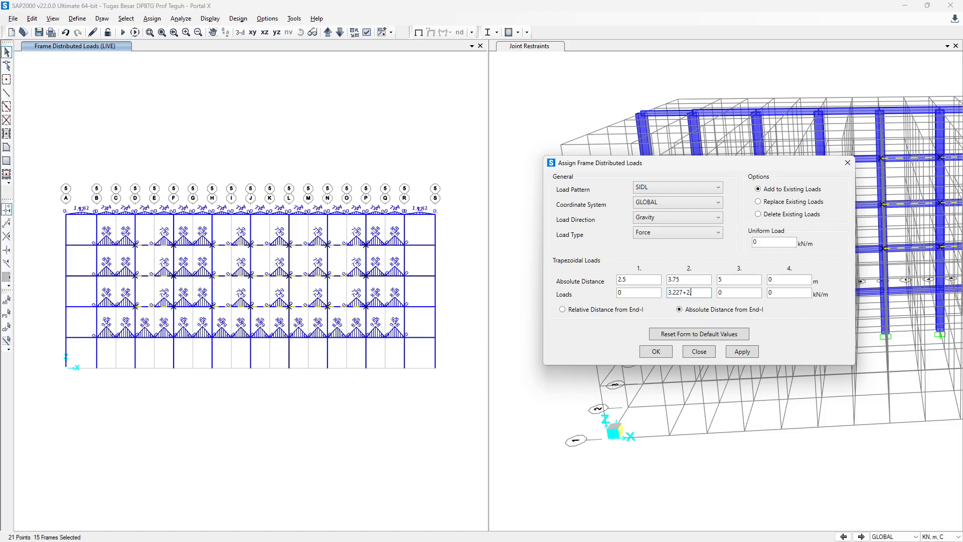
pyautogui.click(737, 293)
pyautogui.click(742, 352)
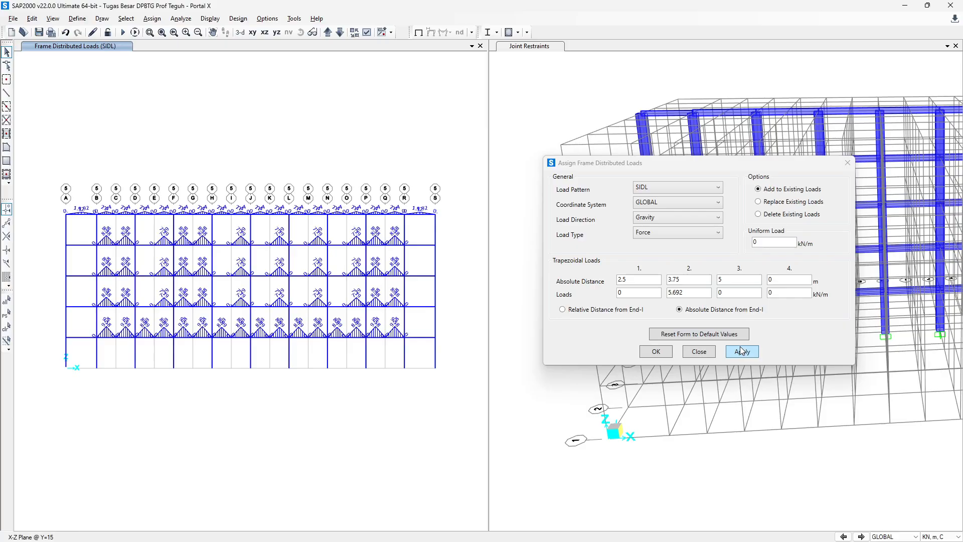
pyautogui.click(742, 351)
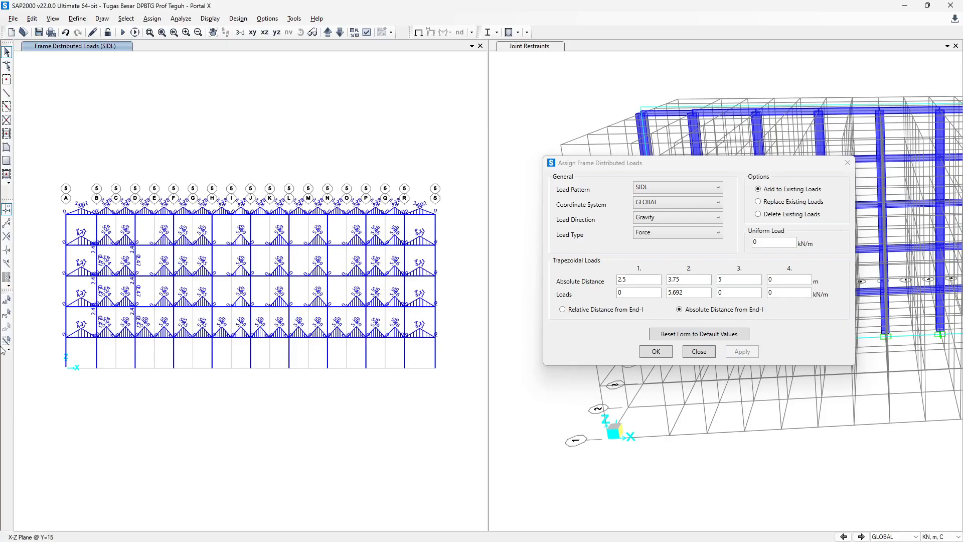
# Add the 5.692 kN/m SIDL peak at 1.25 m, spanning 0 to 2.5 m, to the same fifteen middle-level beams.
pyautogui.click(7, 313)
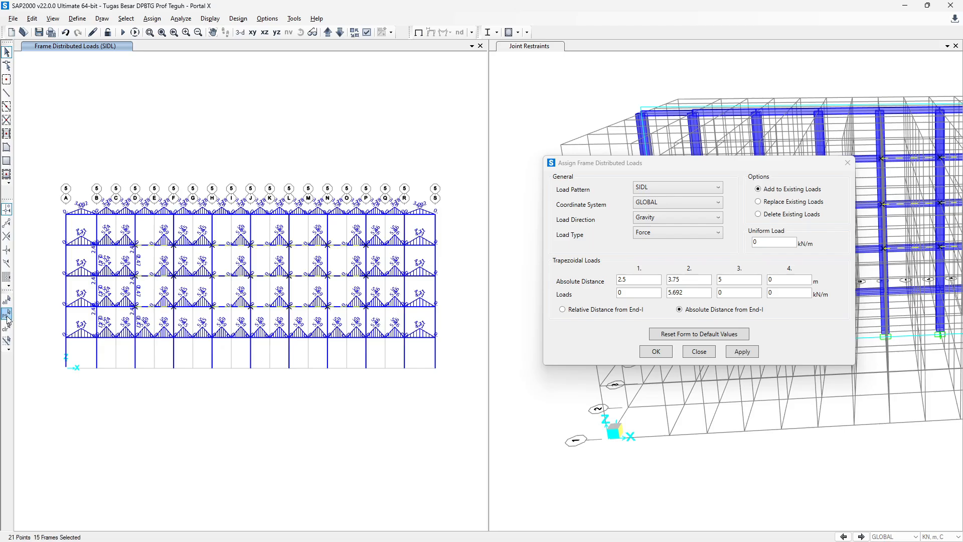
pyautogui.click(639, 281)
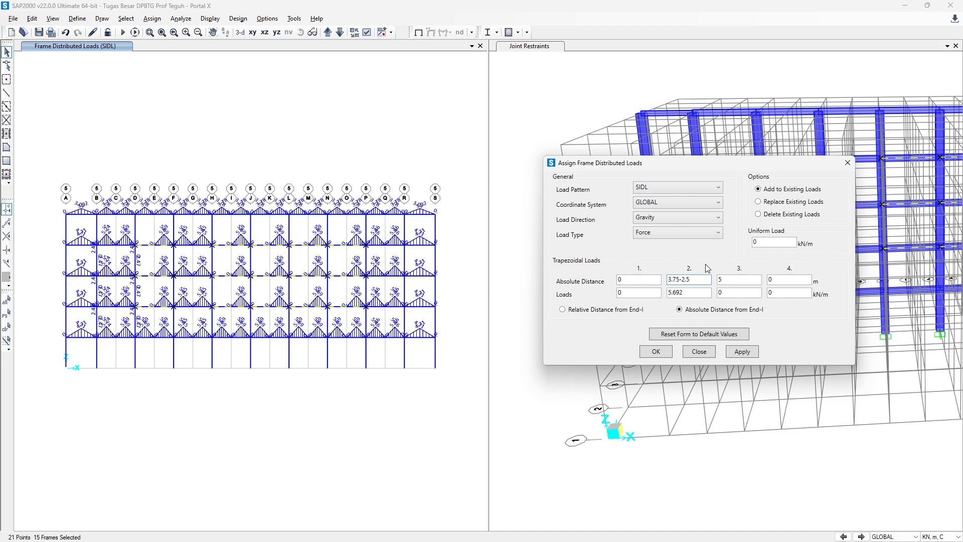
pyautogui.press('Tab')
pyautogui.click(743, 292)
pyautogui.click(753, 356)
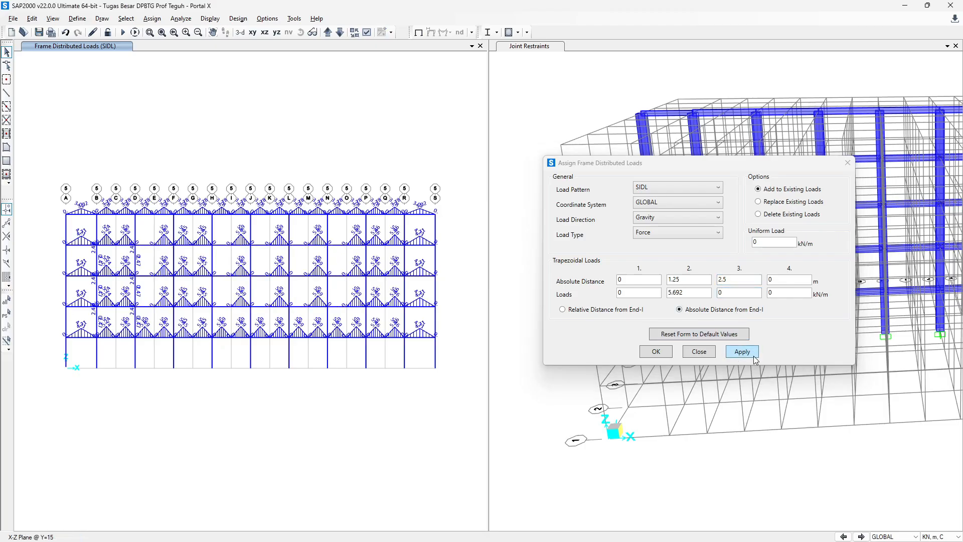
pyautogui.click(160, 337)
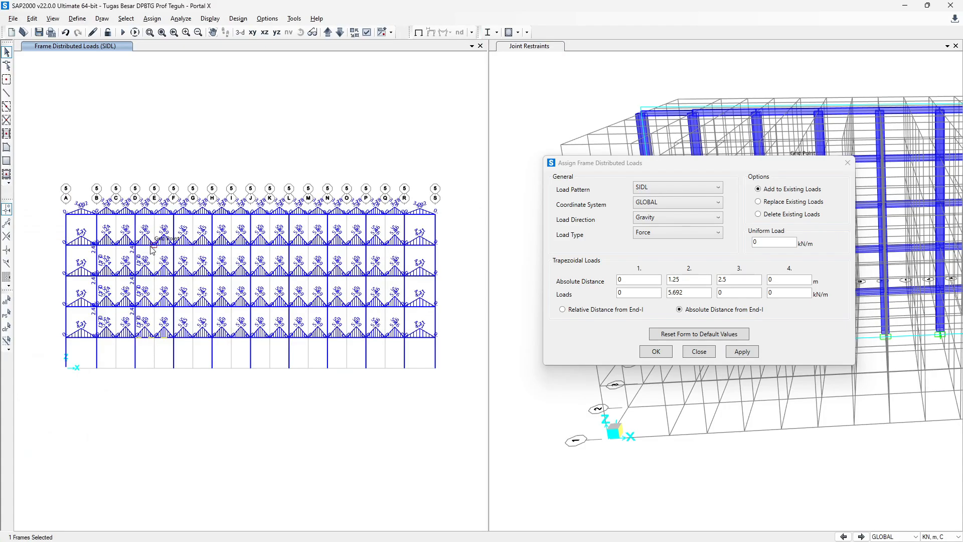
# Add a 7.788 kN/m (3+4.788) LIVE peak at 1.25 m, spanning 0 to 2.5 m, to the same fifteen middle-level beams.
pyautogui.click(6, 315)
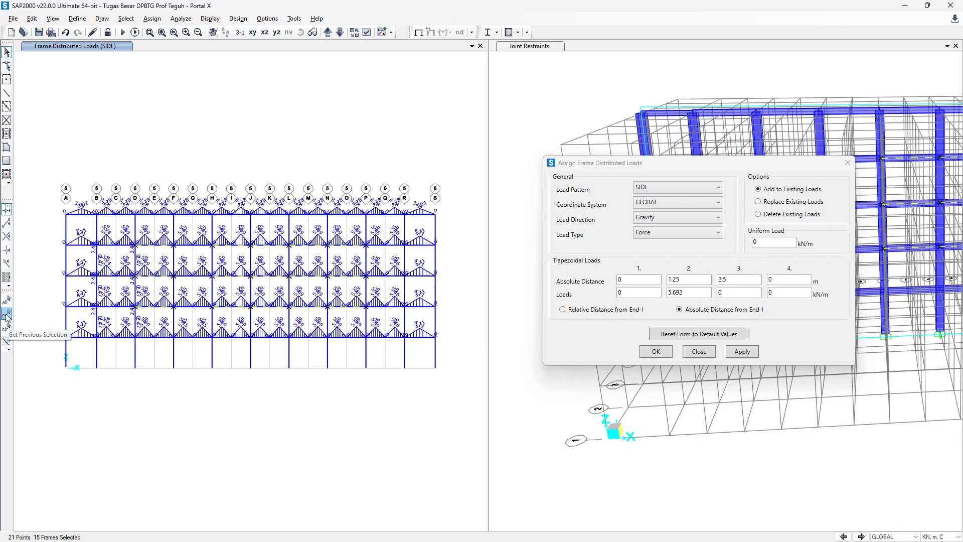
pyautogui.click(667, 188)
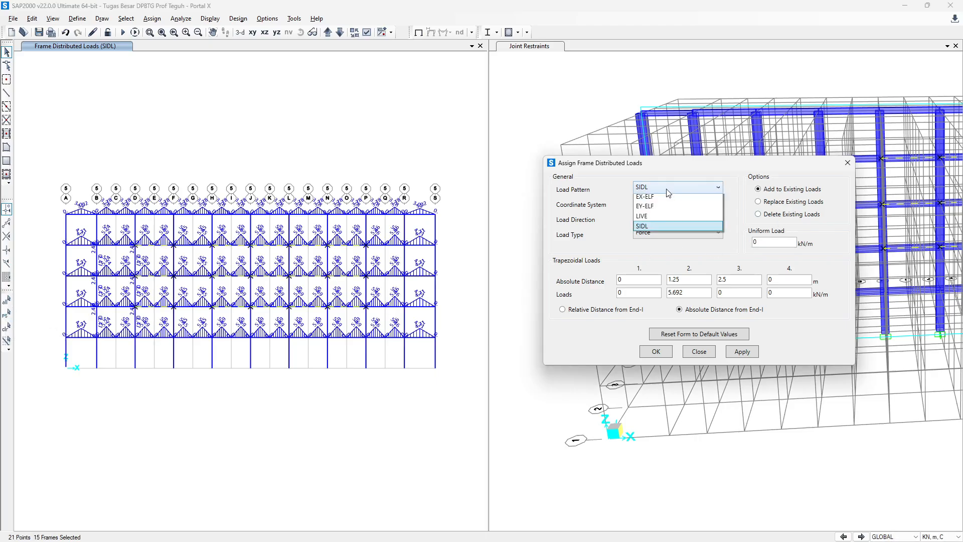
pyautogui.click(645, 230)
pyautogui.hotkey('alt', 'Tab')
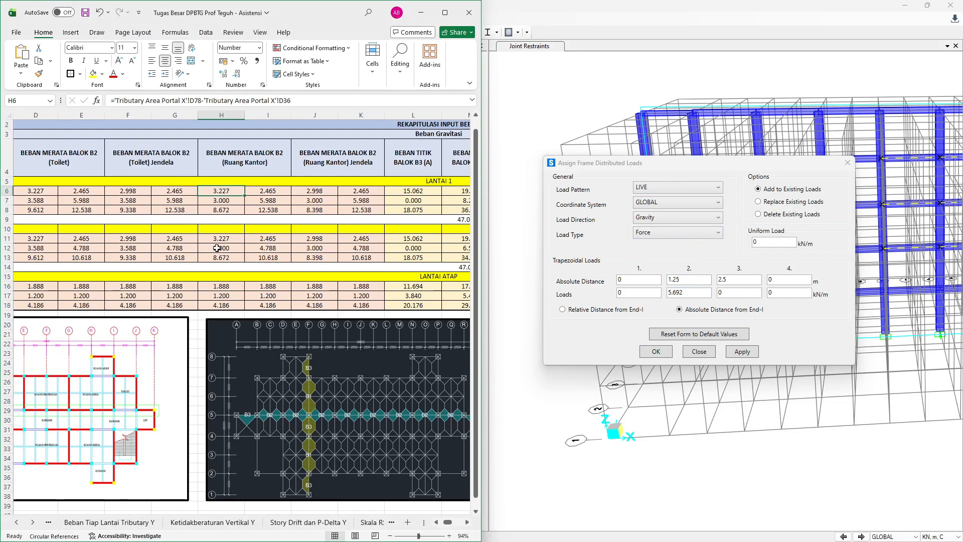
pyautogui.moveTo(239, 249); pyautogui.dragTo(279, 250)
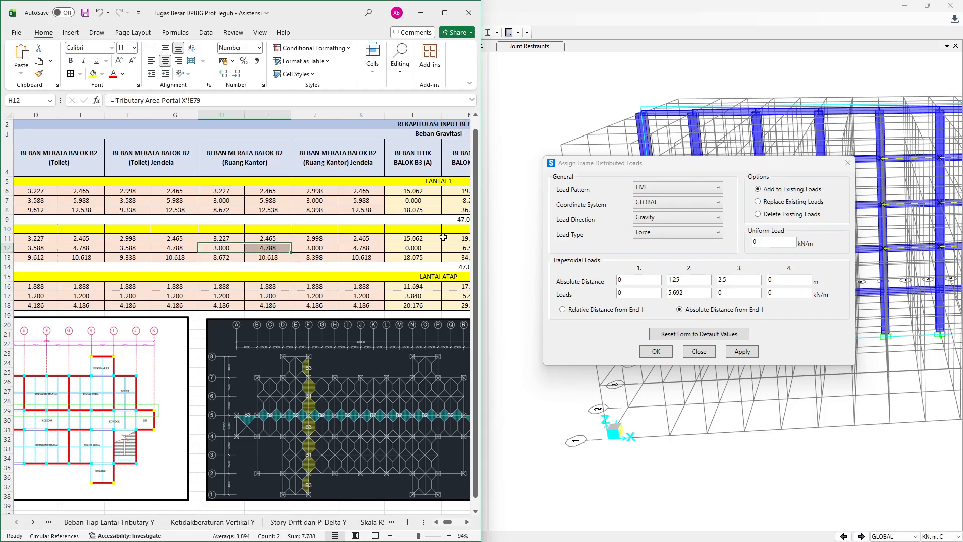
pyautogui.doubleClick(707, 295)
pyautogui.write('3+')
pyautogui.hotkey('alt', 'Tab')
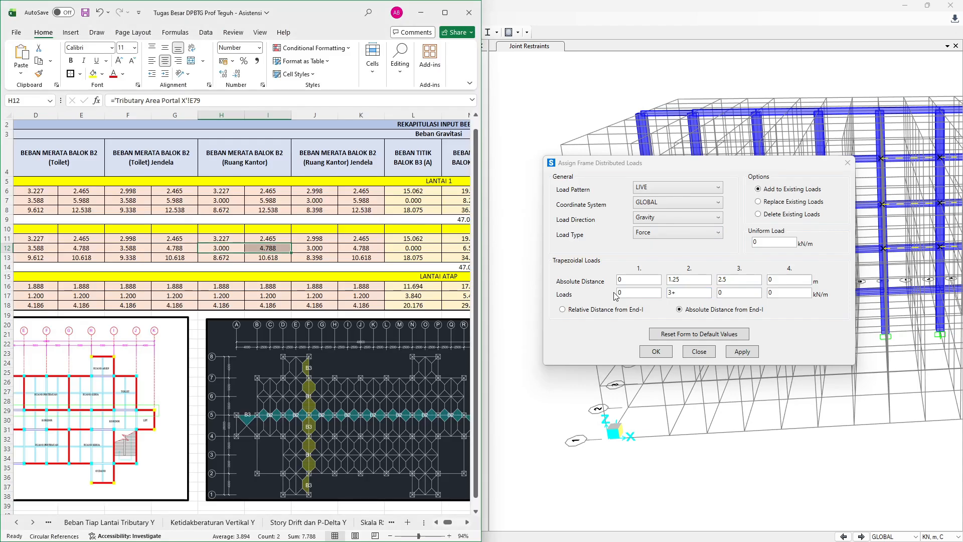
pyautogui.doubleClick(702, 292)
pyautogui.click(701, 293)
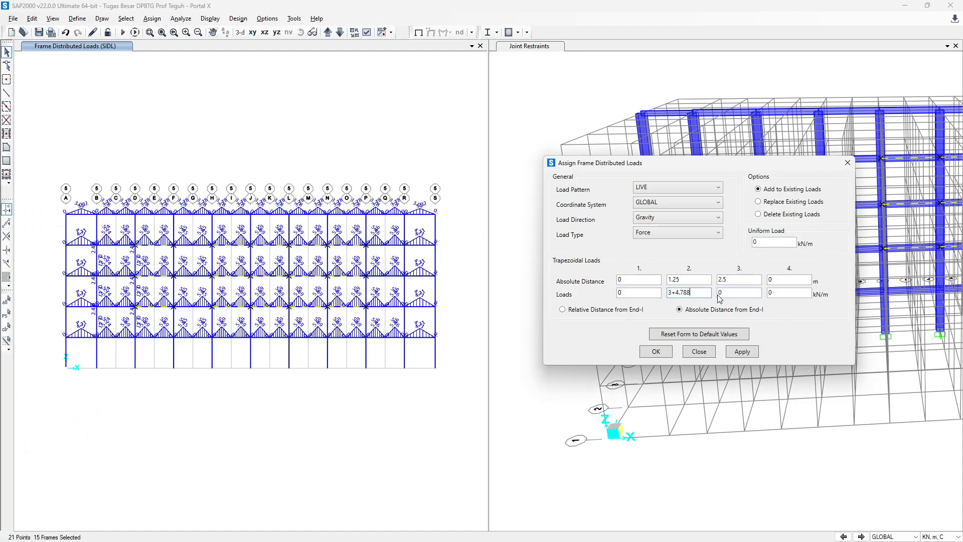
pyautogui.click(744, 353)
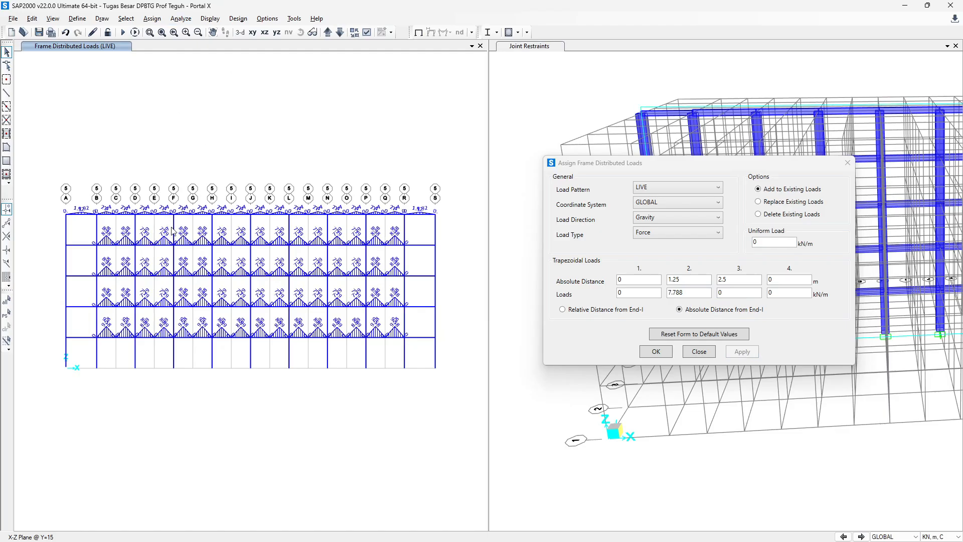
# Compare the toilet-window and office-window beam live loads for each floor in the Excel recap with the F–H bay selected.
pyautogui.moveTo(172, 230); pyautogui.dragTo(225, 347)
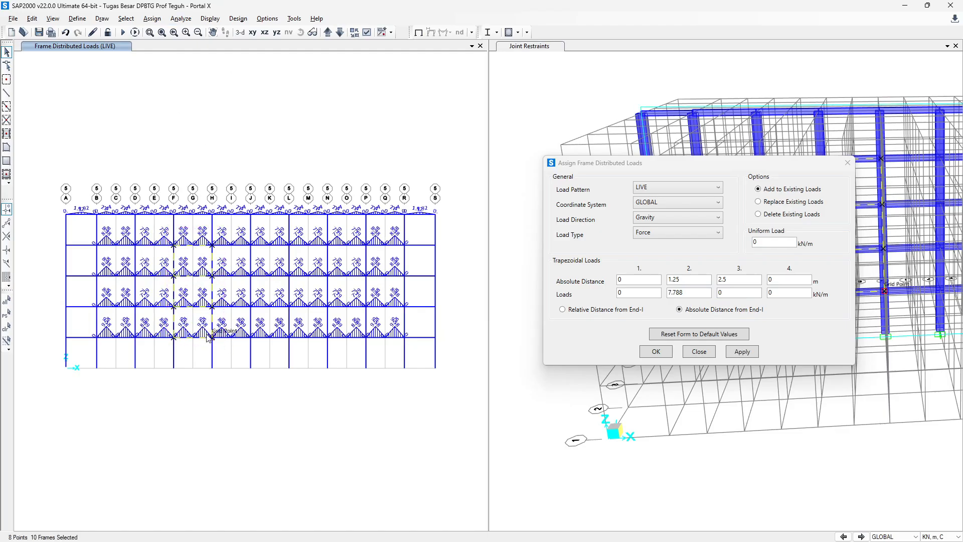
pyautogui.hotkey('alt', 'Tab')
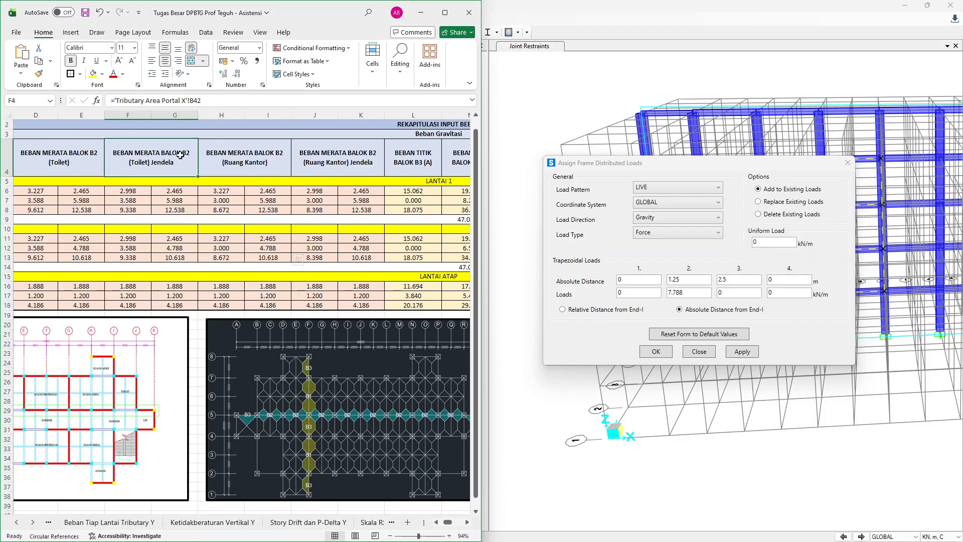
pyautogui.click(350, 153)
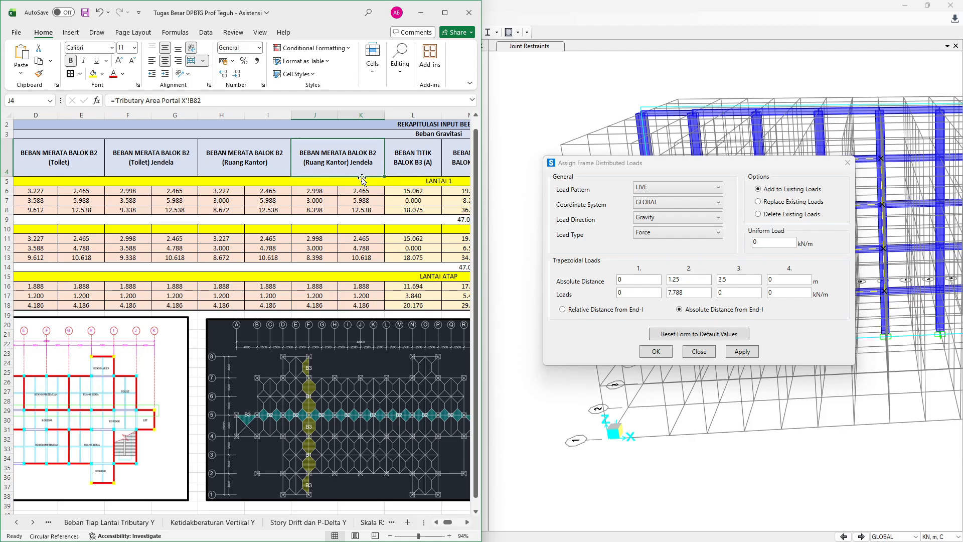
pyautogui.click(323, 201)
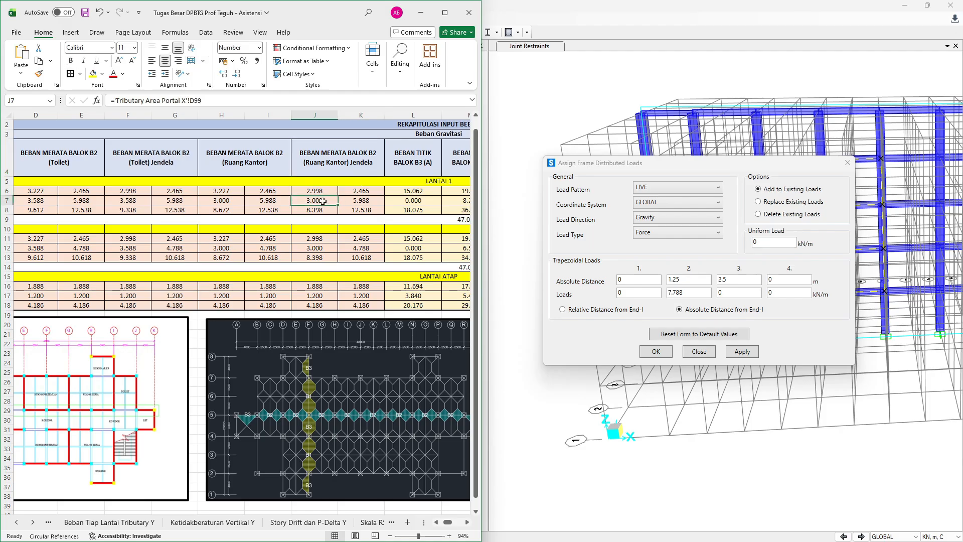
pyautogui.moveTo(357, 248); pyautogui.dragTo(316, 249)
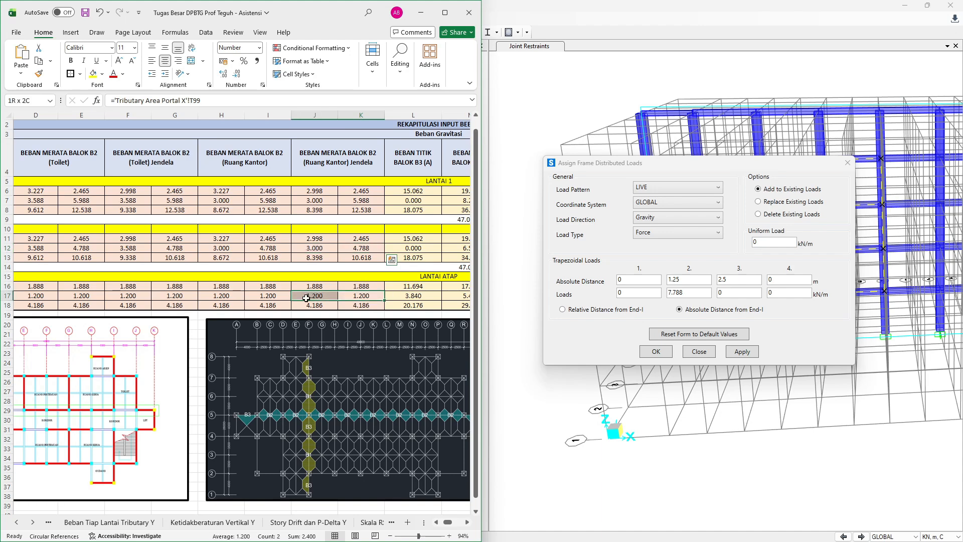
pyautogui.moveTo(376, 295); pyautogui.dragTo(315, 296)
pyautogui.moveTo(183, 248); pyautogui.dragTo(145, 248)
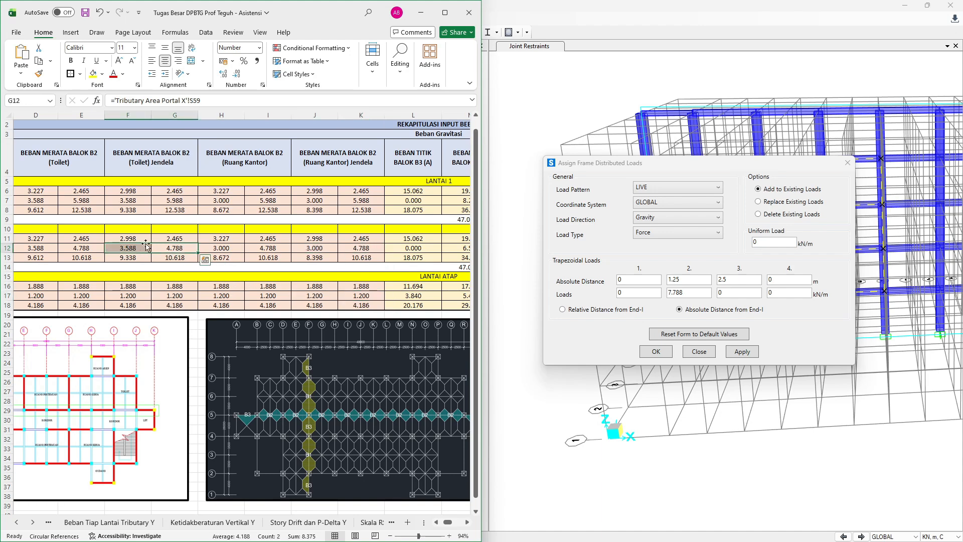
pyautogui.moveTo(161, 202); pyautogui.dragTo(122, 201)
pyautogui.moveTo(360, 201); pyautogui.dragTo(313, 201)
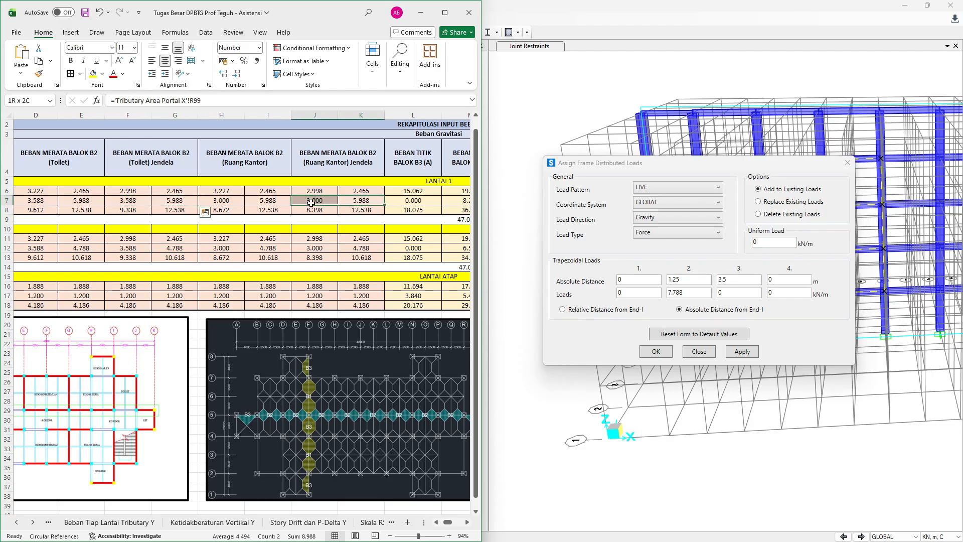
pyautogui.moveTo(363, 248); pyautogui.dragTo(321, 248)
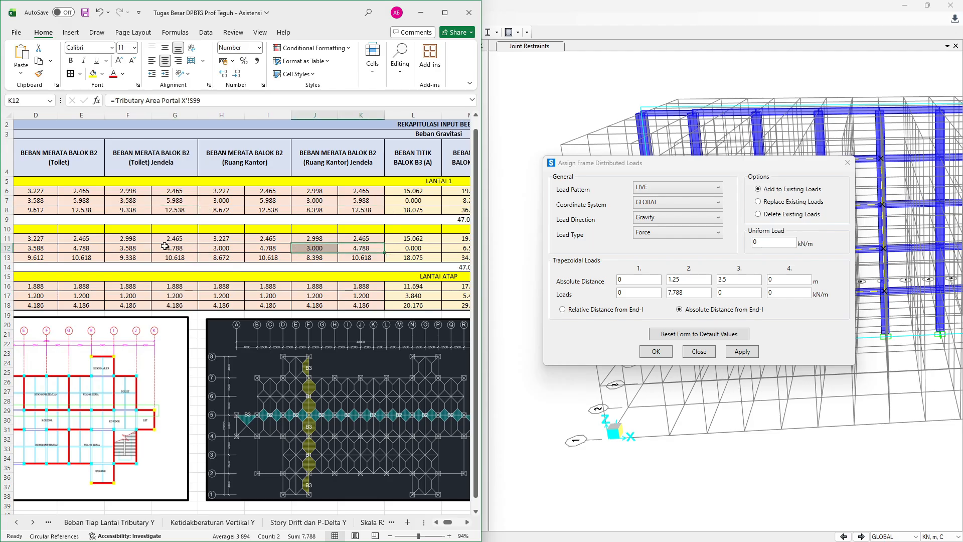
pyautogui.moveTo(161, 248); pyautogui.dragTo(143, 248)
pyautogui.moveTo(352, 200); pyautogui.dragTo(315, 201)
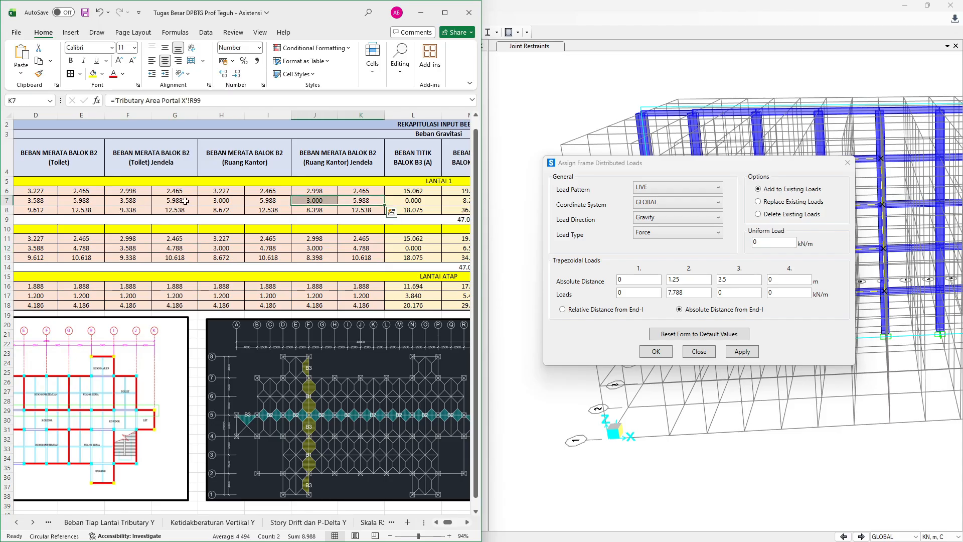
pyautogui.moveTo(185, 201); pyautogui.dragTo(127, 200)
pyautogui.moveTo(366, 248); pyautogui.dragTo(301, 248)
pyautogui.moveTo(359, 201)
pyautogui.mouseDown()
pyautogui.moveTo(286, 202)
pyautogui.moveTo(362, 211)
pyautogui.mouseUp()
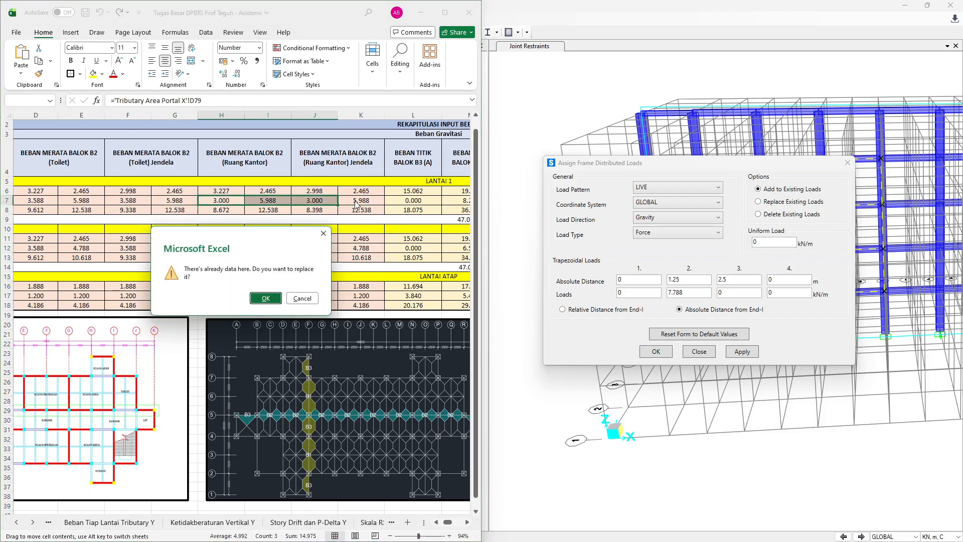
pyautogui.press('Escape')
pyautogui.hotkey('alt', 'Tab')
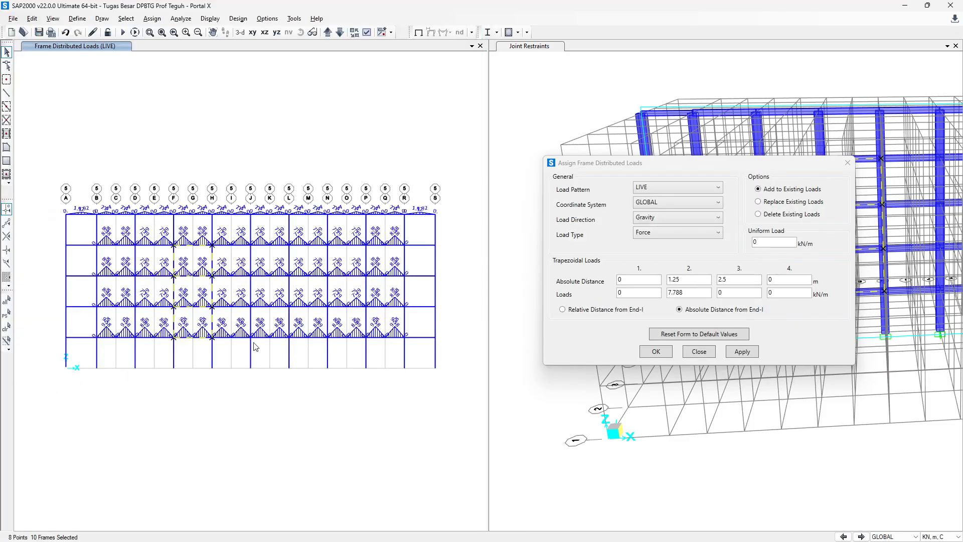
# Delete the existing LIVE distributed loads from the three middle-level beams between grids F and H.
pyautogui.hotkey('ctrl', 'q')
pyautogui.moveTo(165, 297); pyautogui.dragTo(229, 313)
pyautogui.moveTo(158, 266); pyautogui.dragTo(225, 284)
pyautogui.moveTo(154, 238); pyautogui.dragTo(225, 251)
pyautogui.click(763, 217)
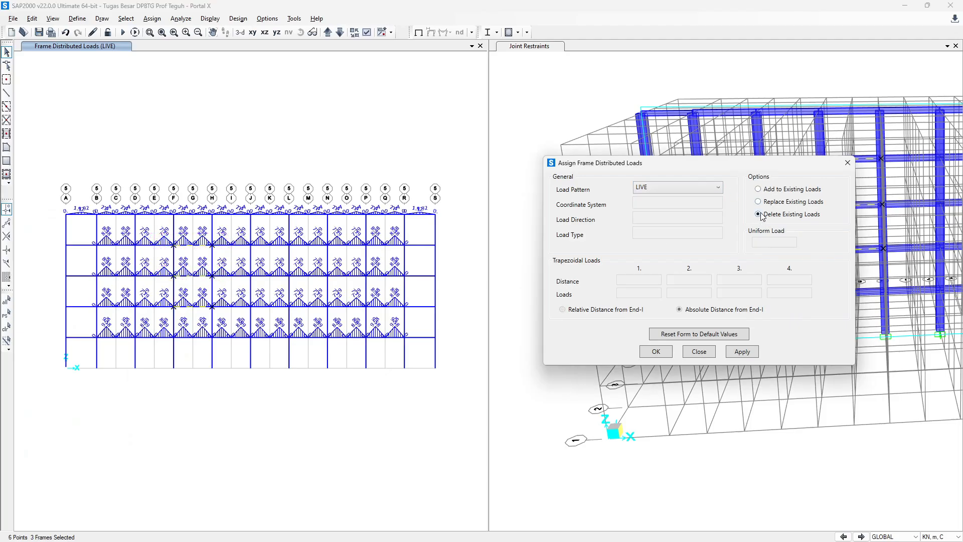
pyautogui.click(752, 358)
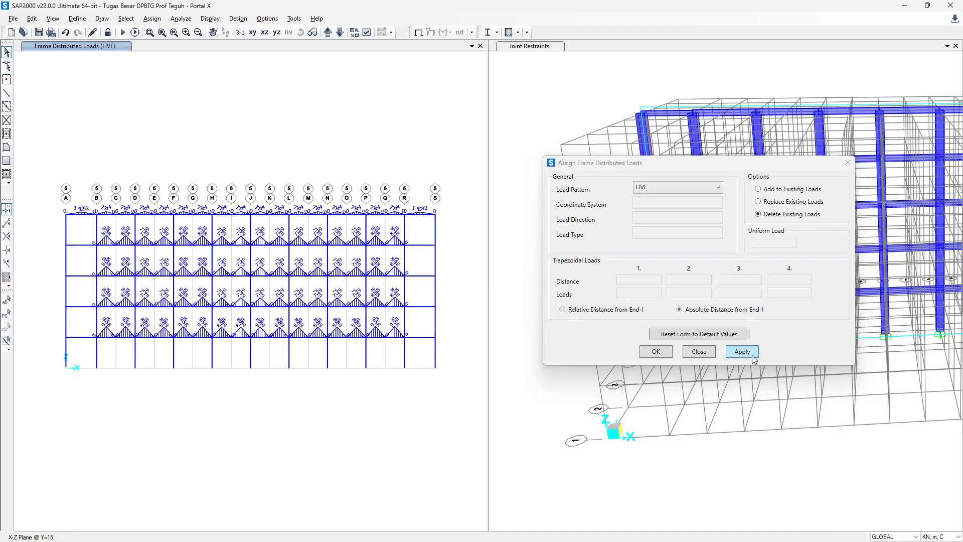
# Reselect the three middle-level beams between grids F and H and compare the office-window beam live loads per floor in the Excel recap.
pyautogui.moveTo(169, 295); pyautogui.dragTo(234, 313)
pyautogui.moveTo(162, 268); pyautogui.dragTo(221, 287)
pyautogui.moveTo(168, 237); pyautogui.dragTo(234, 259)
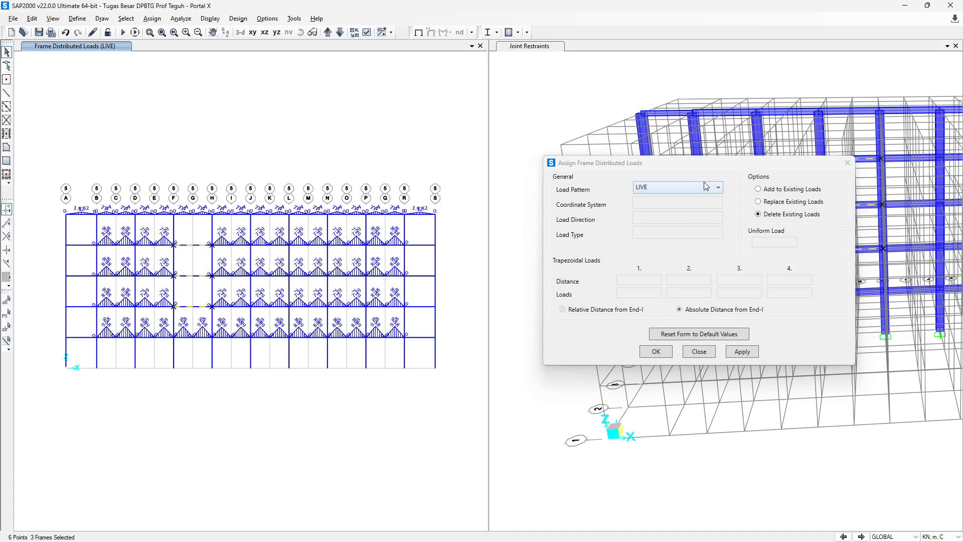
pyautogui.click(758, 189)
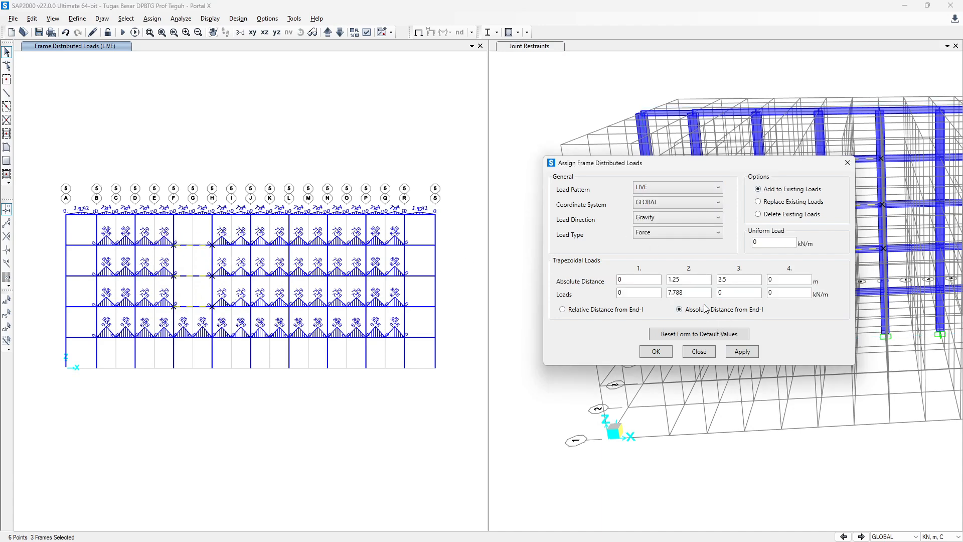
pyautogui.hotkey('alt', 'Tab')
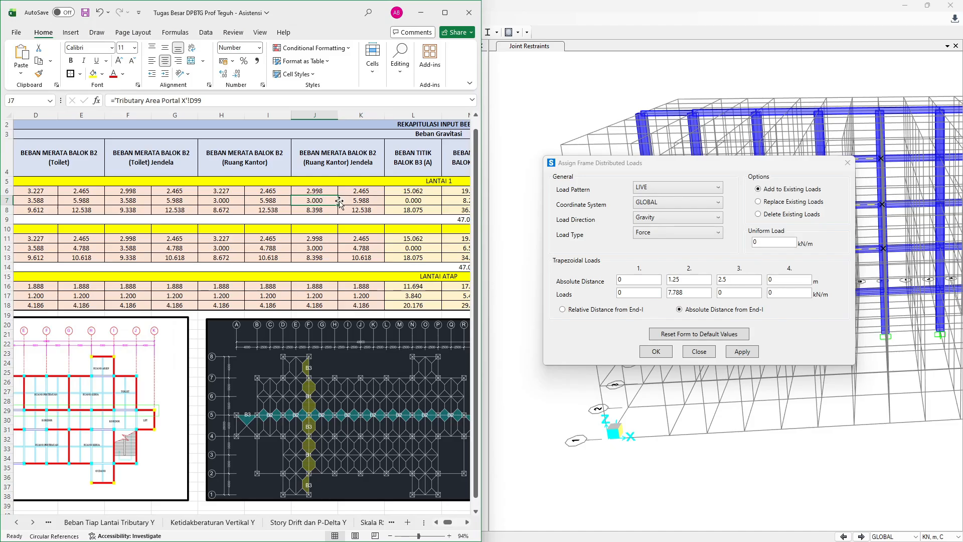
pyautogui.click(330, 249)
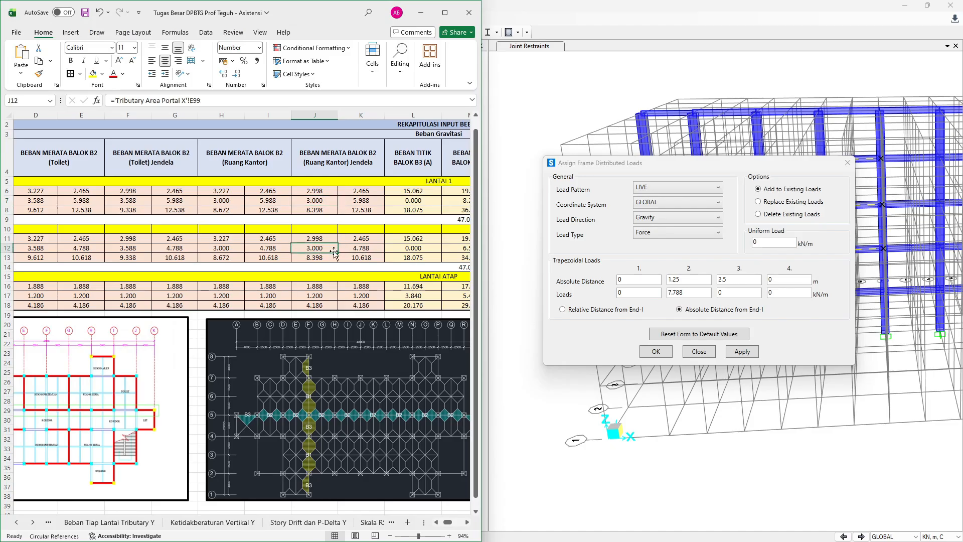
pyautogui.hotkey('alt', 'Tab')
# Delete the existing LIVE distributed loads from the lowest loaded beam between grids F and H as well.
pyautogui.moveTo(162, 316); pyautogui.dragTo(225, 350)
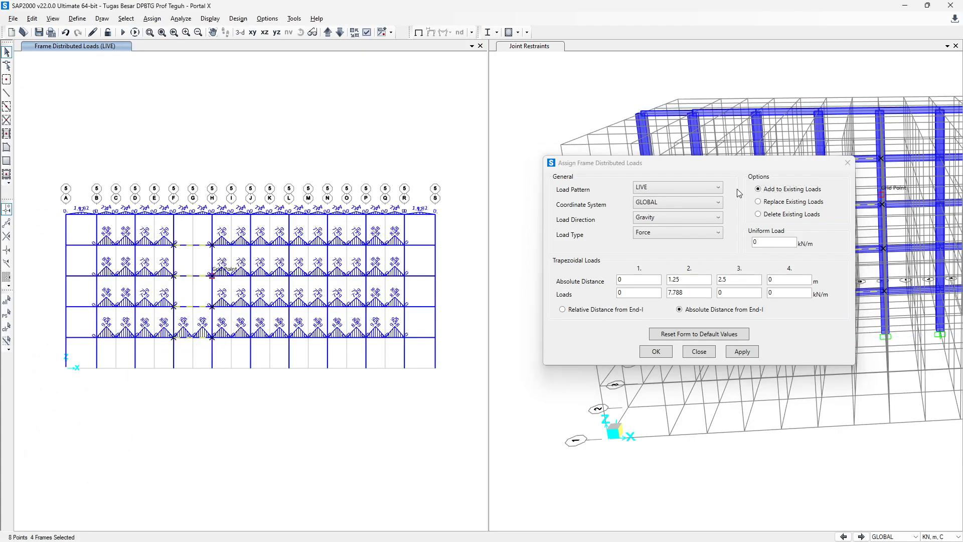
pyautogui.click(758, 214)
pyautogui.click(742, 351)
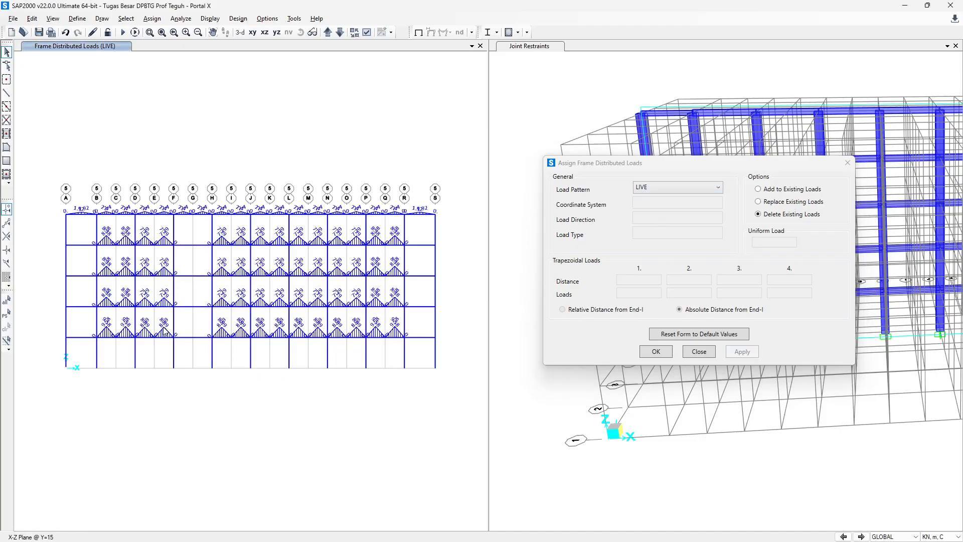
# Add an 8.988 kN/m (3+5.988) LIVE peak at 1.25 m, spanning 0 to 2.5 m, to the lowest loaded F–H beam.
pyautogui.click(203, 337)
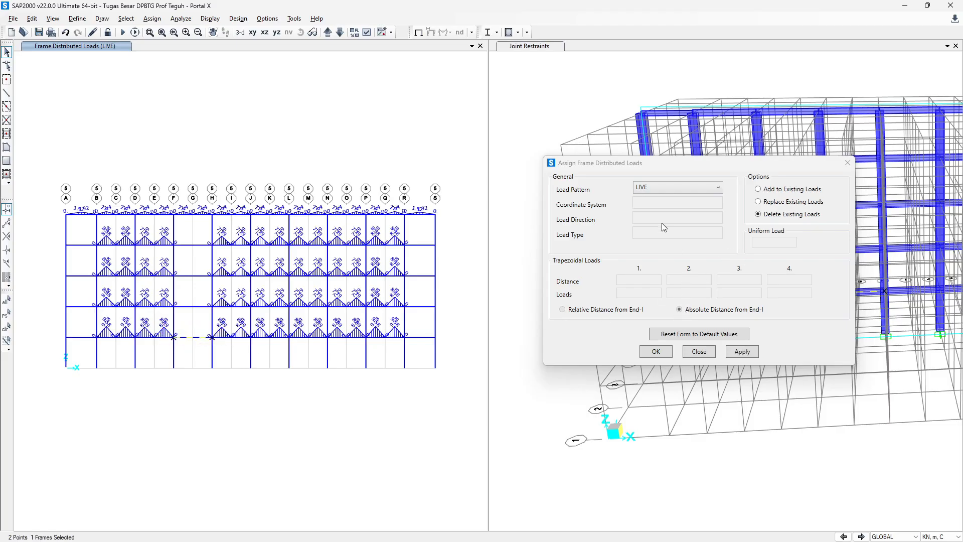
pyautogui.click(765, 191)
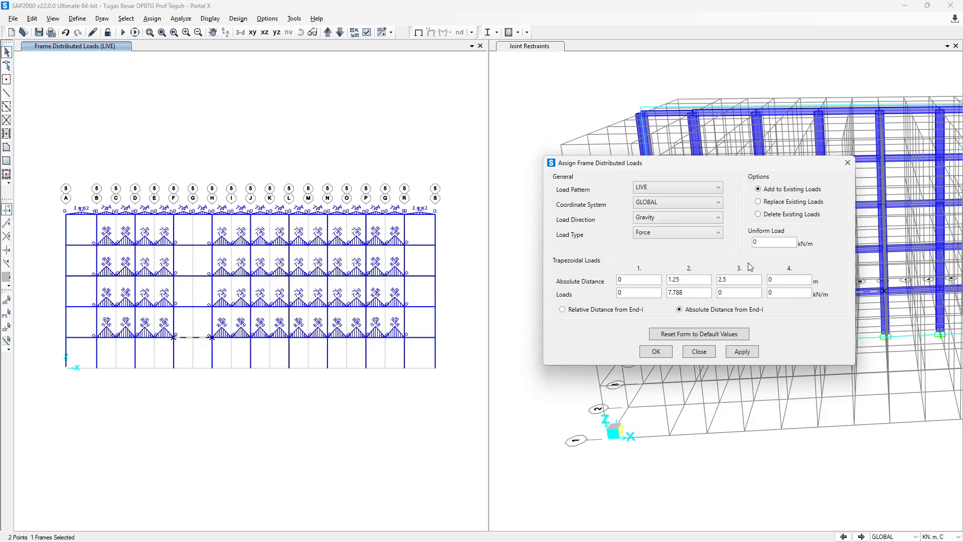
pyautogui.hotkey('alt', 'Tab')
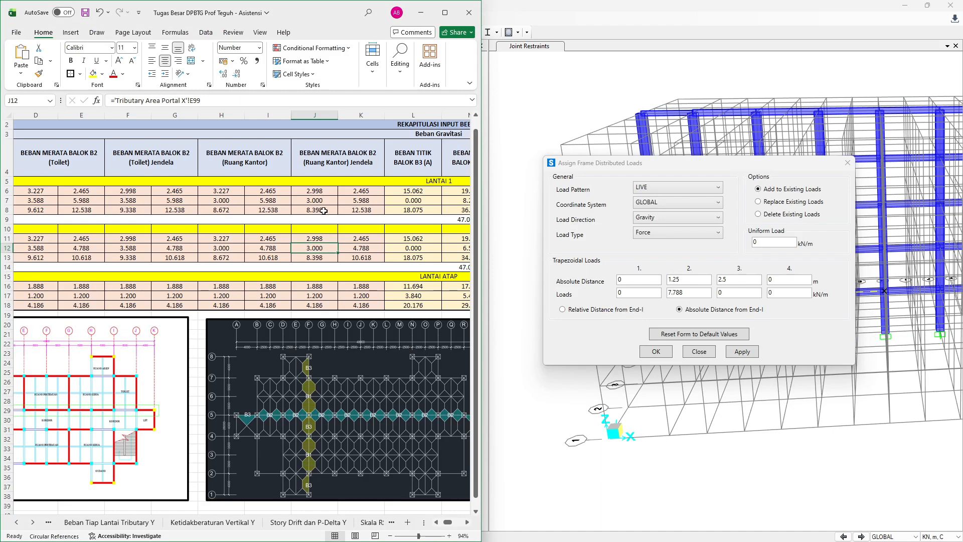
pyautogui.click(326, 201)
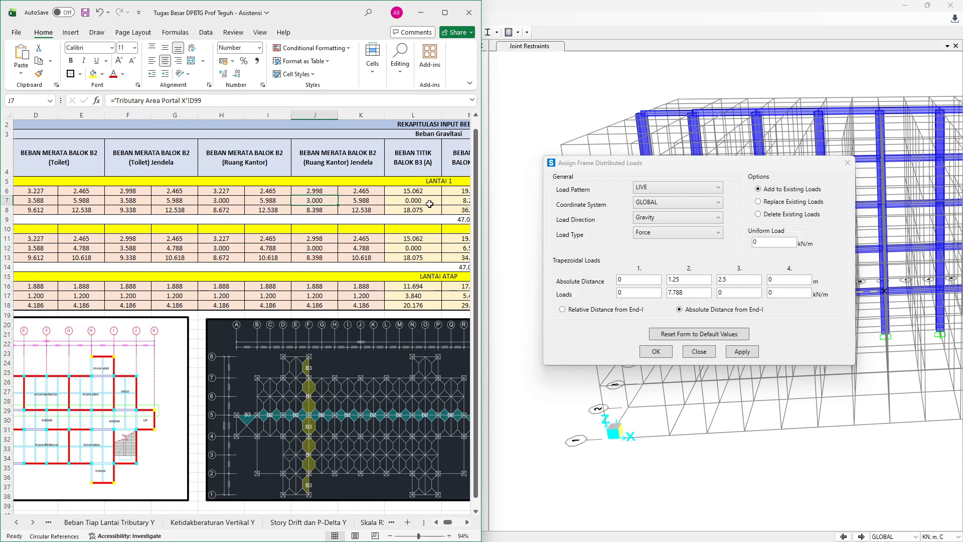
pyautogui.click(653, 294)
pyautogui.press('Tab')
pyautogui.write('3')
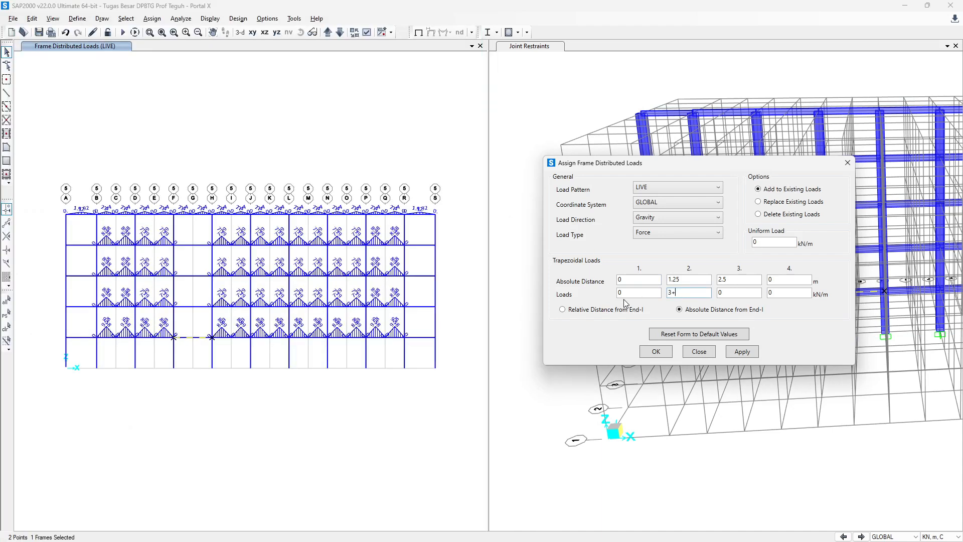
pyautogui.write('+')
pyautogui.hotkey('alt', 'Tab')
pyautogui.hotkey('alt', 'Tab')
pyautogui.click(732, 291)
pyautogui.click(741, 353)
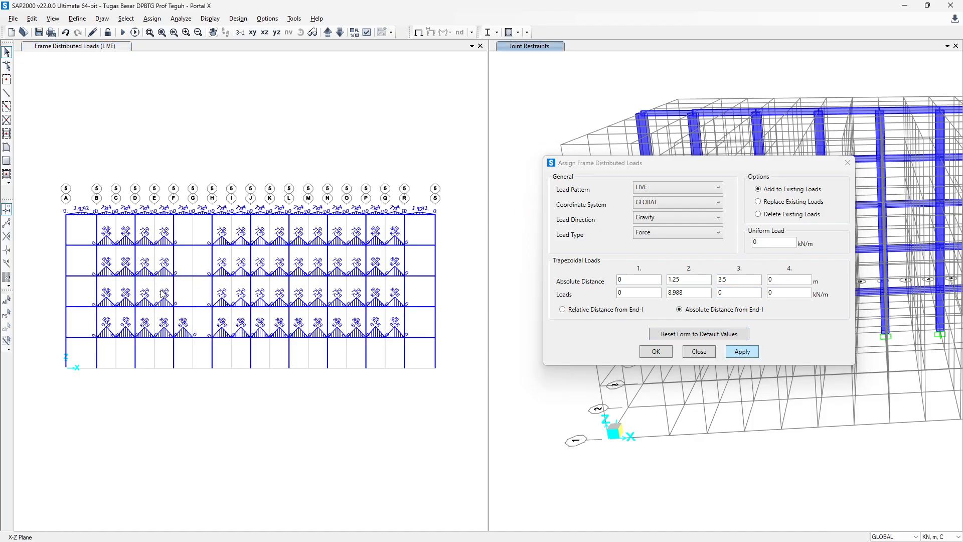
# Add a 7.788 kN/m (3+4.788) LIVE peak at 1.25 m, spanning 0 to 2.5 m, to the three middle-level F–H beams.
pyautogui.moveTo(162, 290); pyautogui.dragTo(214, 309)
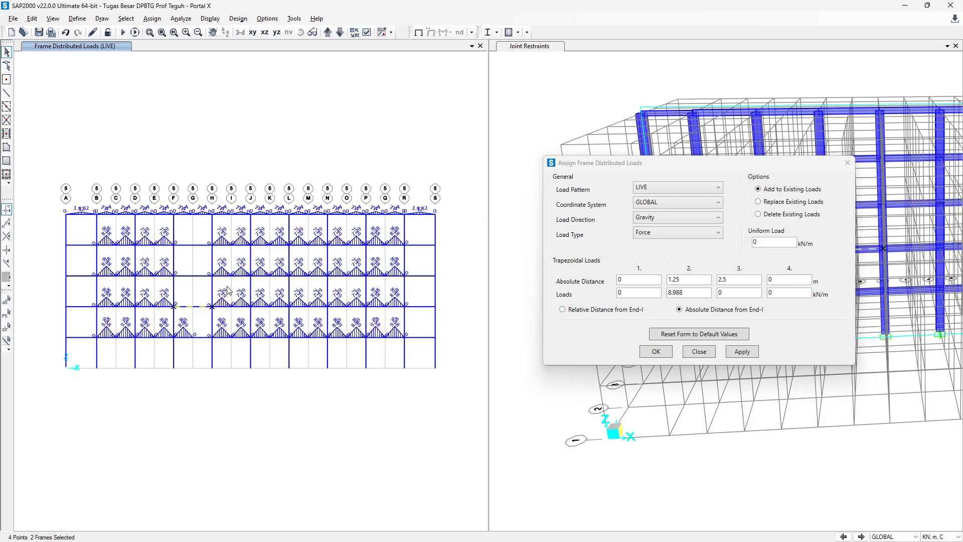
pyautogui.hotkey('alt', 'Tab')
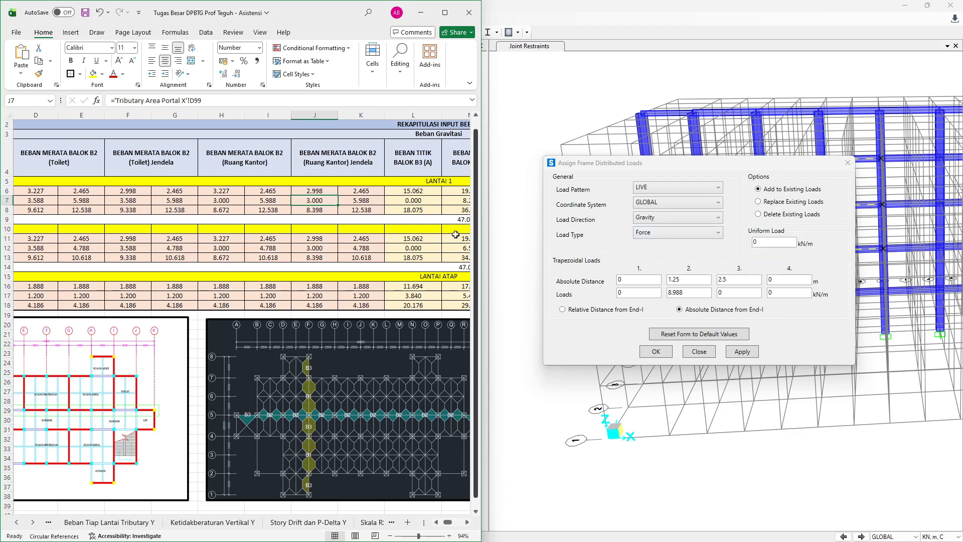
pyautogui.click(325, 246)
pyautogui.click(374, 249)
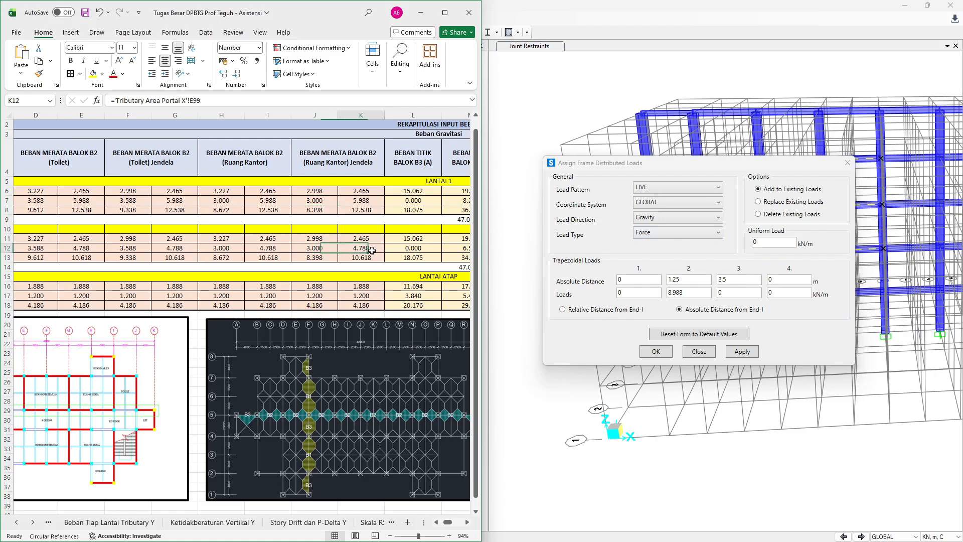
pyautogui.doubleClick(689, 294)
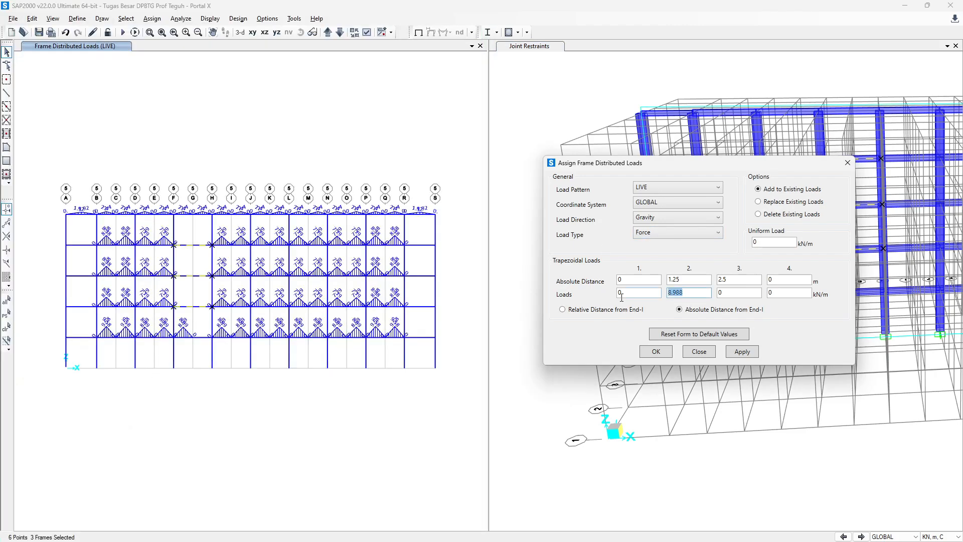
pyautogui.write('3+4')
pyautogui.click(744, 353)
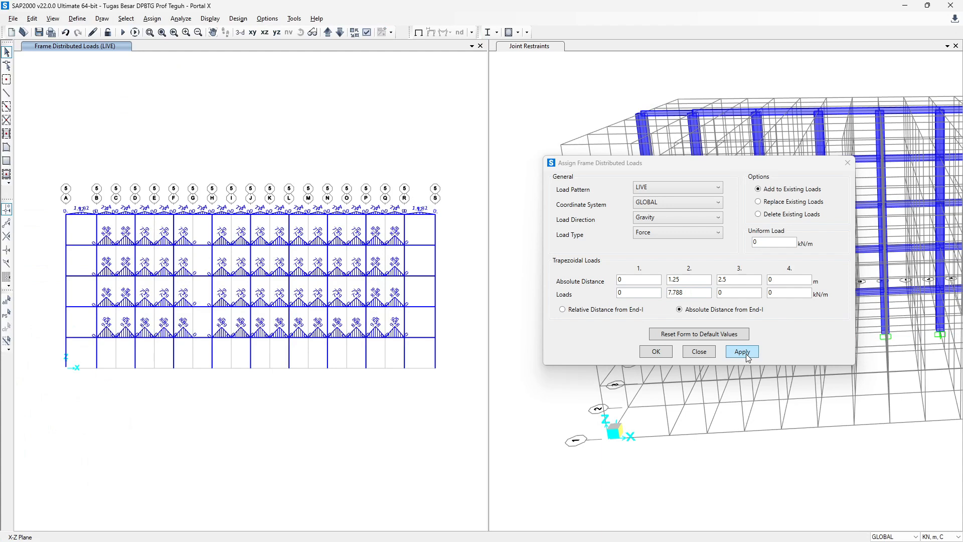
pyautogui.click(747, 353)
# Set the LIVE trapezoidal load distances to 2.5, 3.75 and 2.5+2.5 m for the second half of the F–H beams.
pyautogui.click(627, 281)
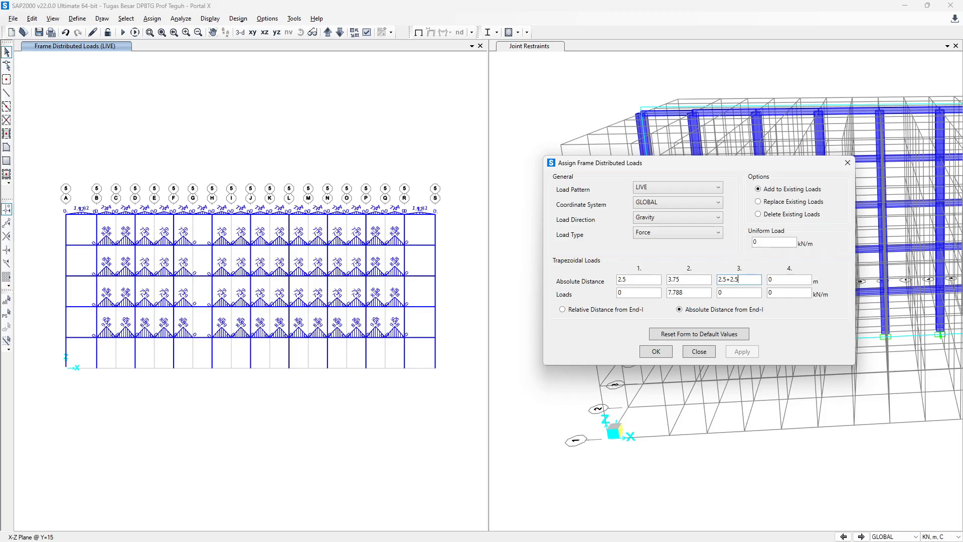
# Reselect the three upper-floor beams between grids F and H and add the LIVE trapezoidal load from 2.5 to 5 m, peaking at 7.788 kN/m.
pyautogui.click(6, 314)
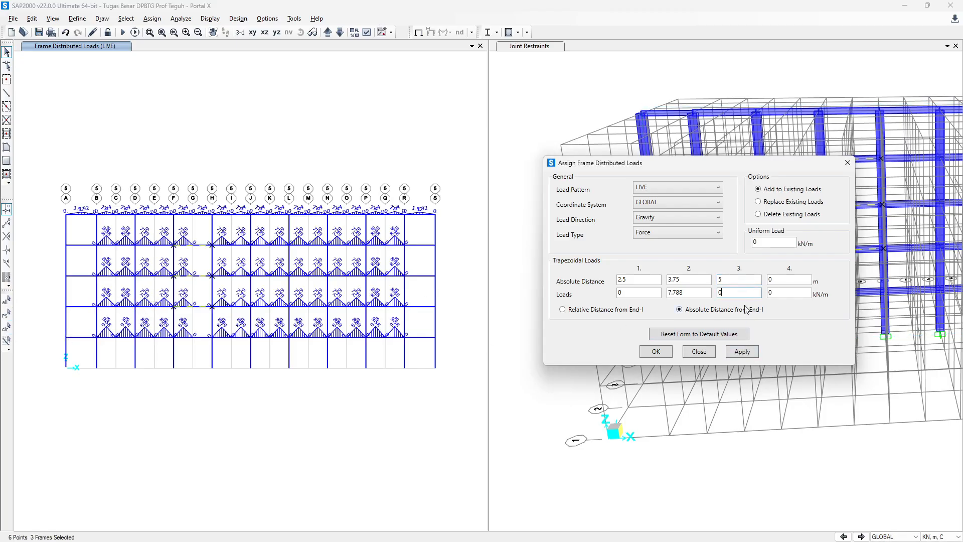
pyautogui.click(743, 352)
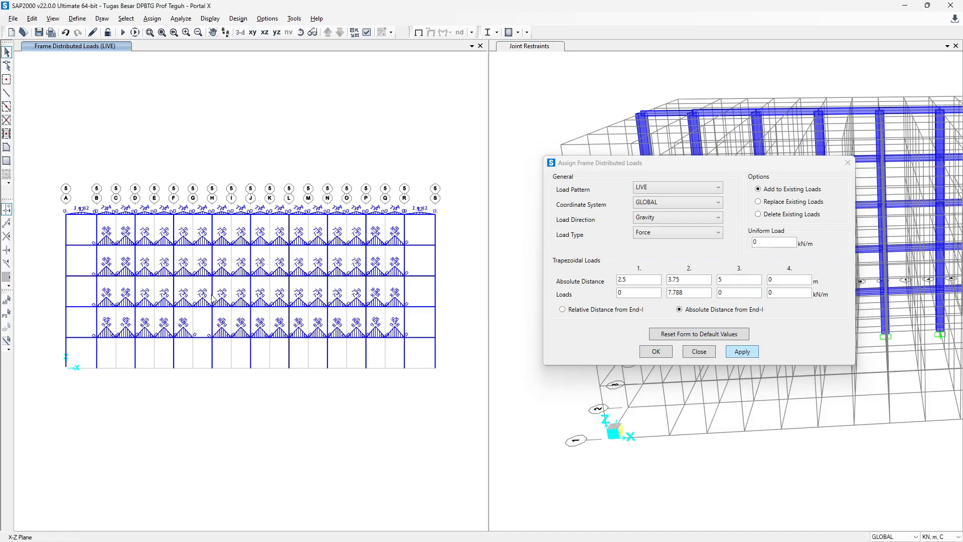
# Add a LIVE load of 3+5.988 kN/m at 3.75 m to the lowest beam between grids F and H, using the Lantai 1 office-window values from Excel.
pyautogui.moveTo(165, 322); pyautogui.dragTo(228, 349)
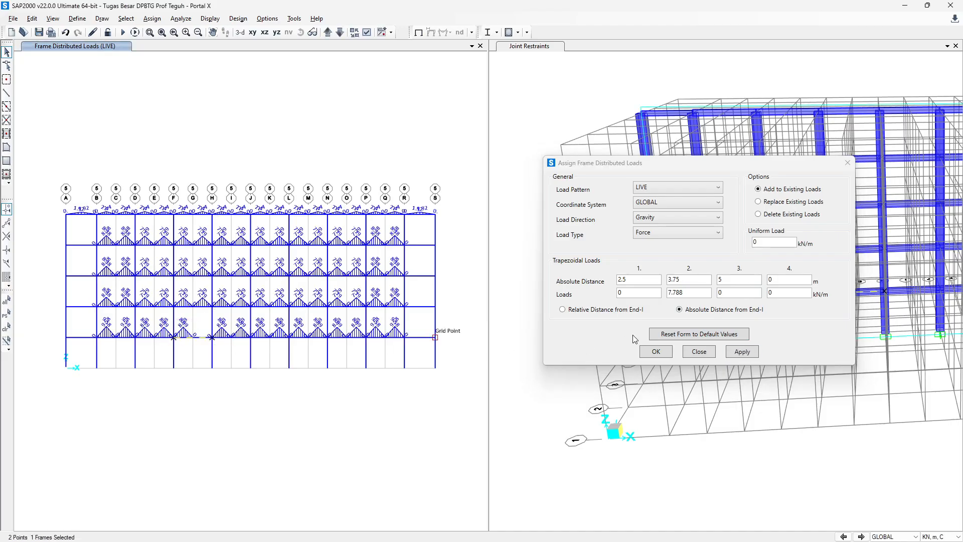
pyautogui.hotkey('alt', 'Tab')
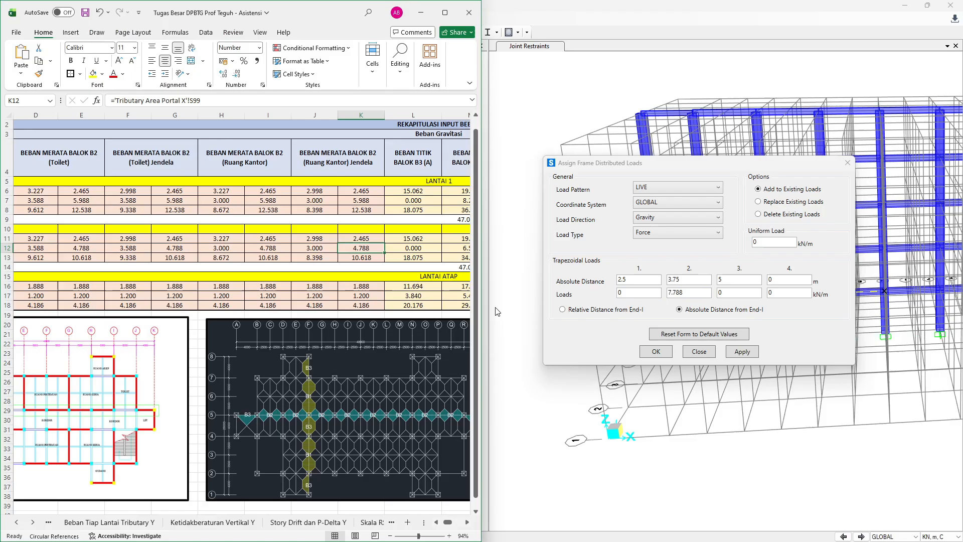
pyautogui.click(370, 200)
pyautogui.moveTo(369, 200); pyautogui.dragTo(399, 201)
pyautogui.moveTo(322, 200); pyautogui.dragTo(366, 201)
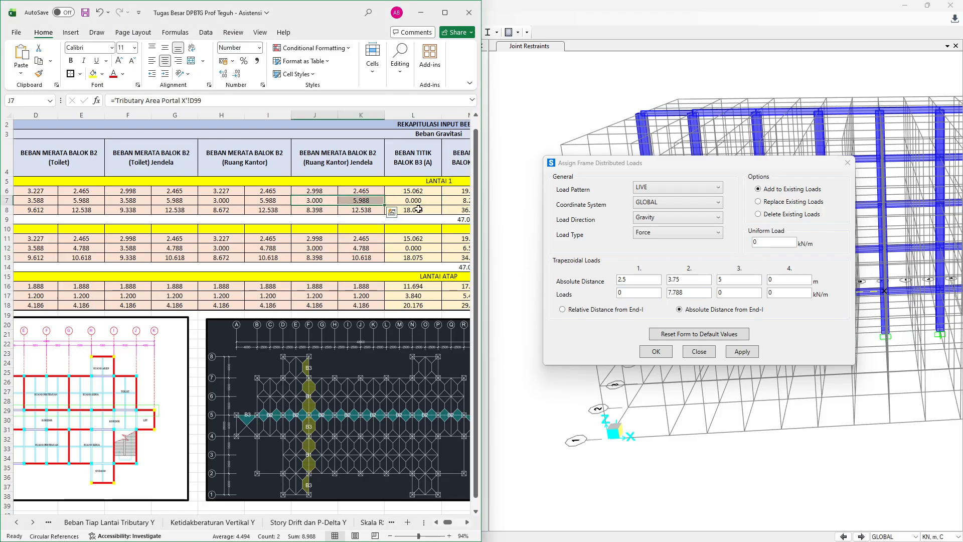
pyautogui.hotkey('alt', 'Tab')
pyautogui.write('3')
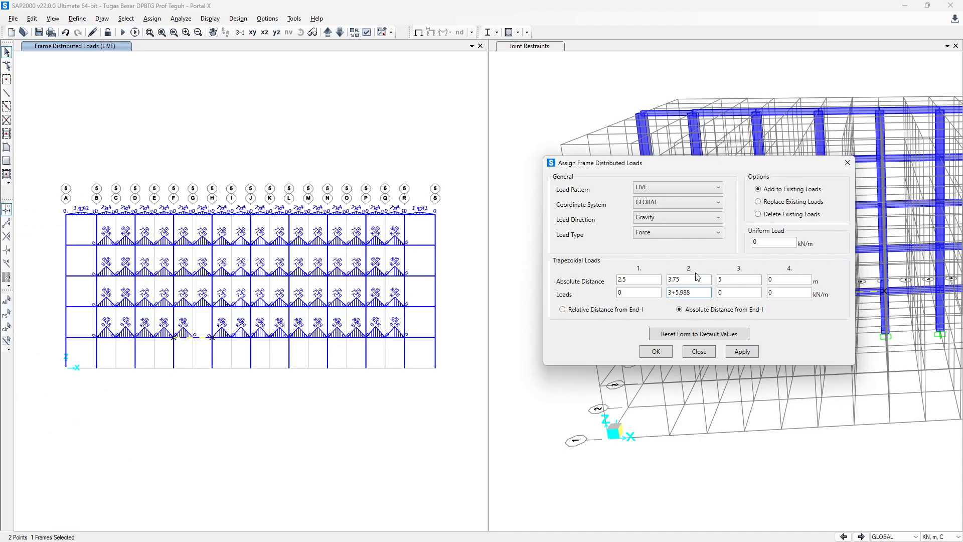
pyautogui.click(735, 291)
pyautogui.click(747, 353)
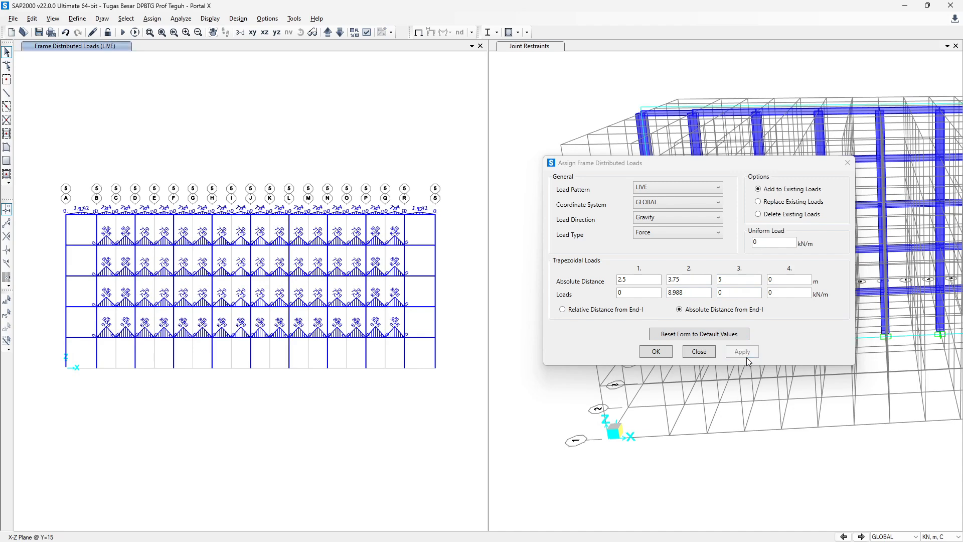
# Switch to Excel and review the beam point load columns from B3 (A) through B1 (J) in the load recap sheet.
pyautogui.hotkey('alt', 'Tab')
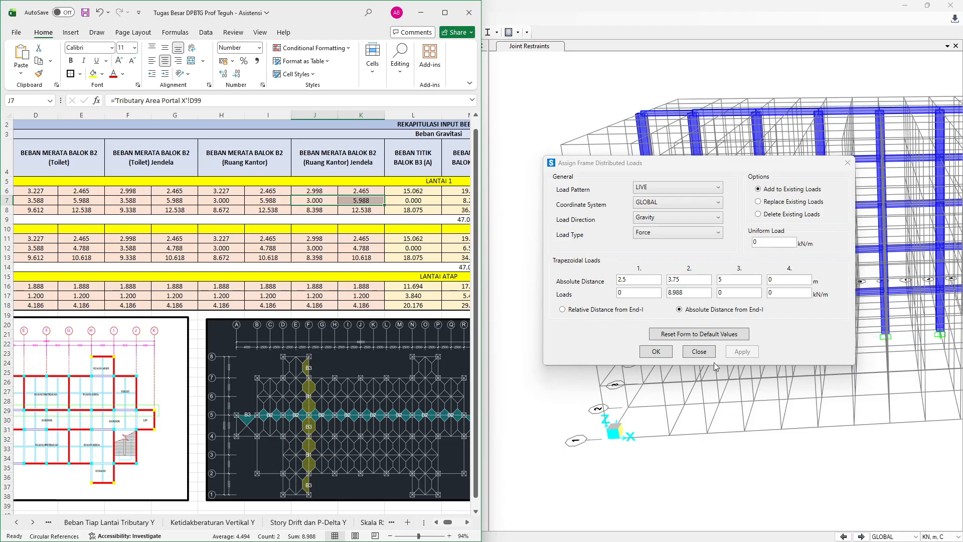
pyautogui.click(396, 217)
pyautogui.hscroll(5, 437, 217)
pyautogui.hscroll(1, 238, 115)
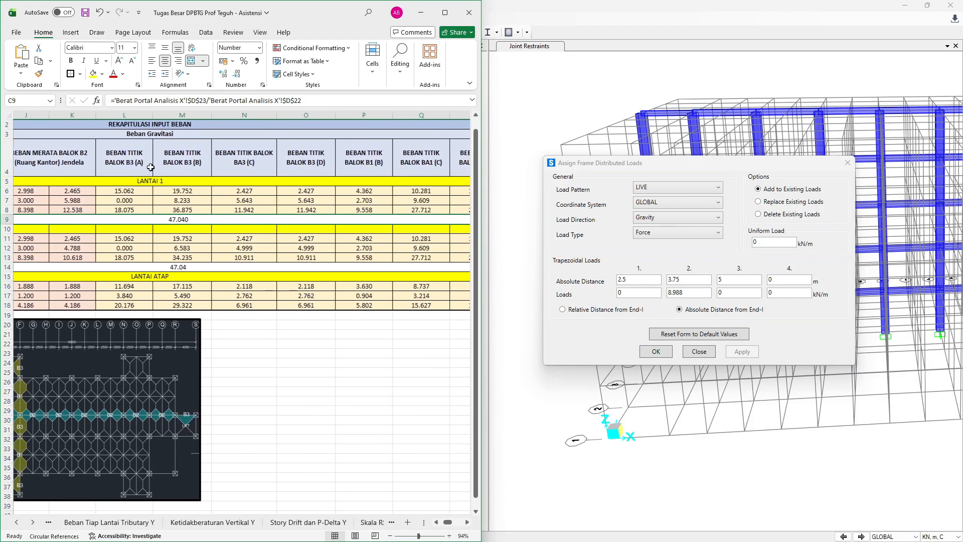
pyautogui.click(144, 161)
pyautogui.click(206, 151)
pyautogui.click(269, 155)
pyautogui.click(319, 159)
pyautogui.click(376, 158)
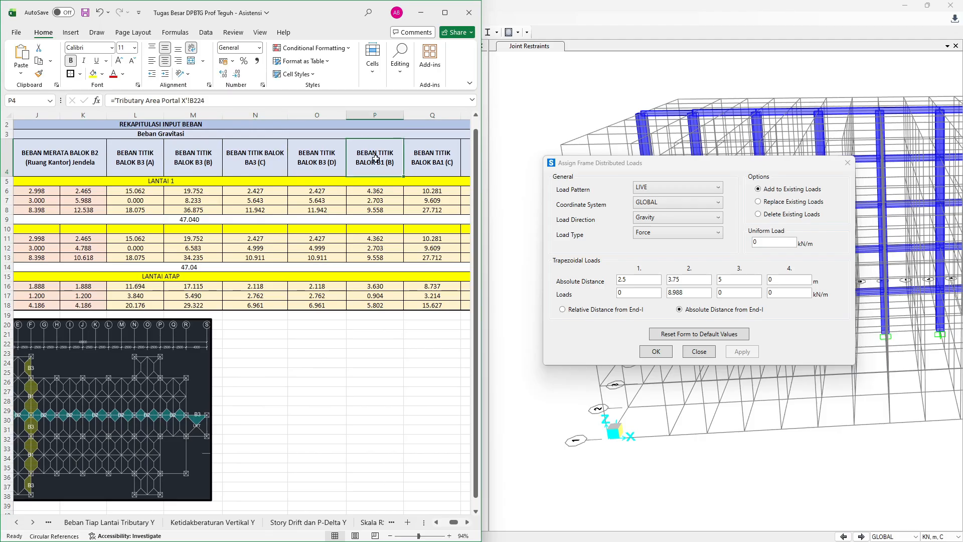
pyautogui.click(432, 158)
pyautogui.hscroll(3, 433, 158)
pyautogui.click(285, 162)
pyautogui.click(337, 158)
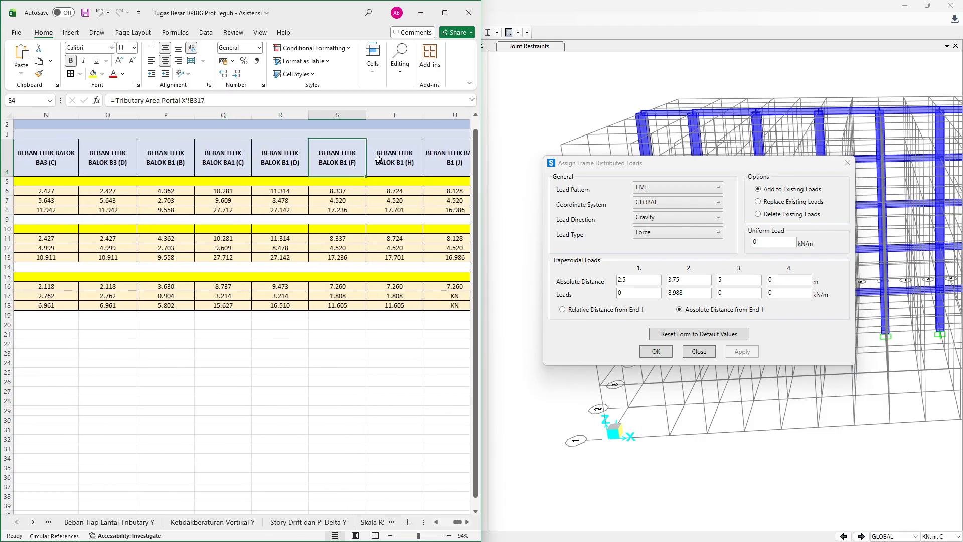
pyautogui.click(394, 158)
pyautogui.click(454, 162)
pyautogui.hscroll(2, 461, 167)
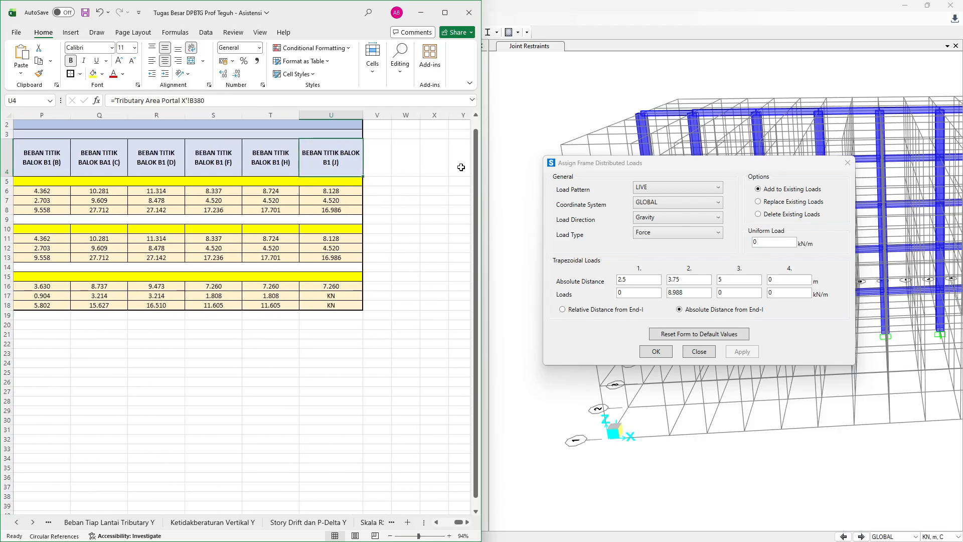
pyautogui.hscroll(-5, 461, 167)
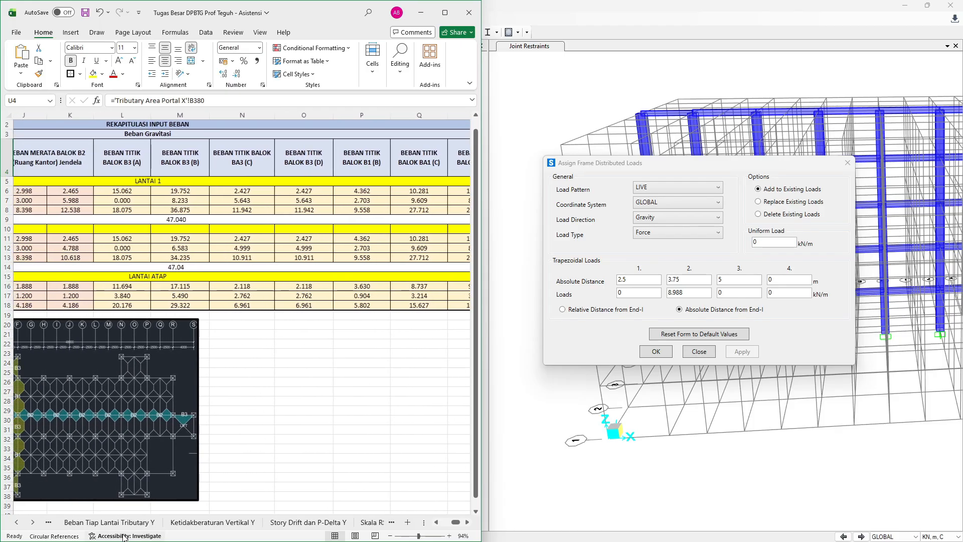
# Open the Tributary Area Portal X sheet and locate the plan diagram for the B3 (A) point load.
pyautogui.click(48, 523)
pyautogui.click(49, 523)
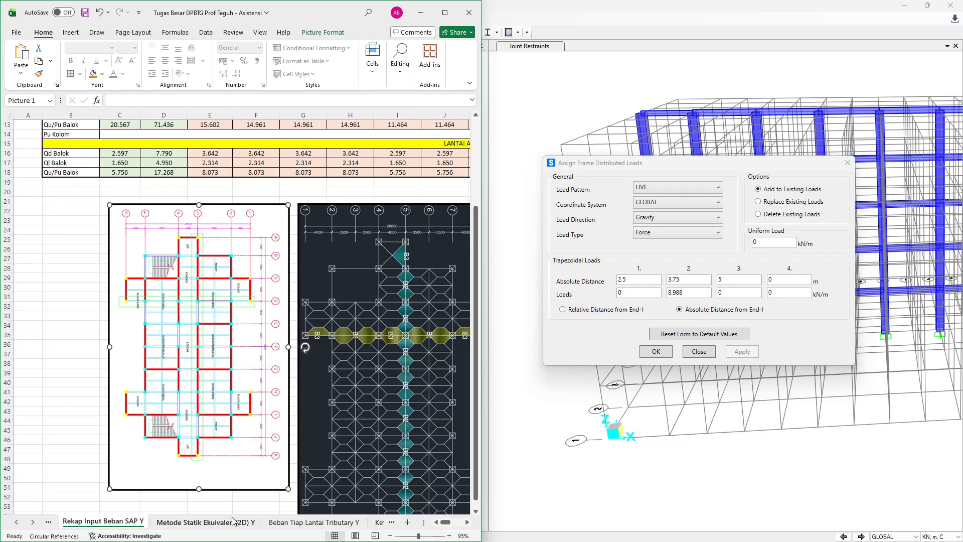
pyautogui.click(313, 522)
pyautogui.click(383, 523)
pyautogui.click(386, 523)
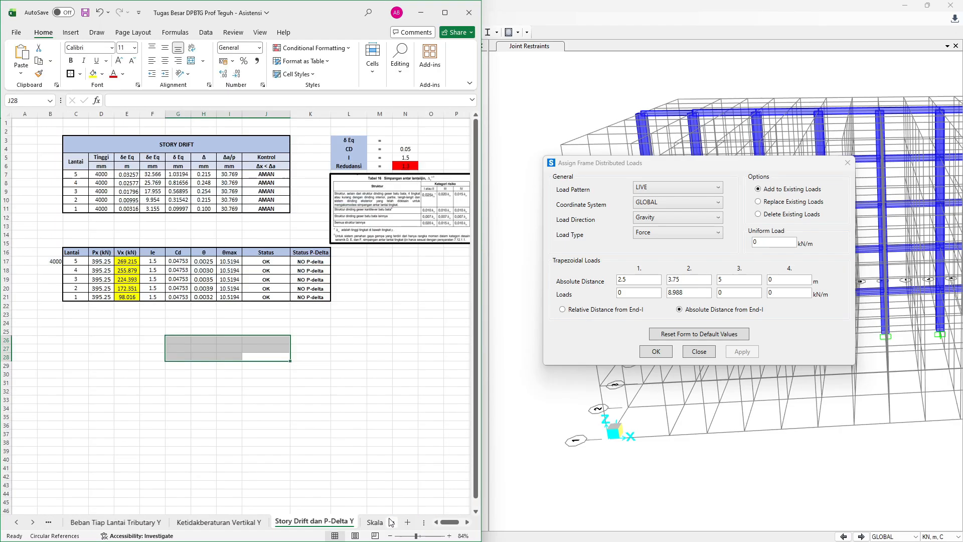
pyautogui.click(388, 523)
pyautogui.click(391, 523)
pyautogui.click(236, 522)
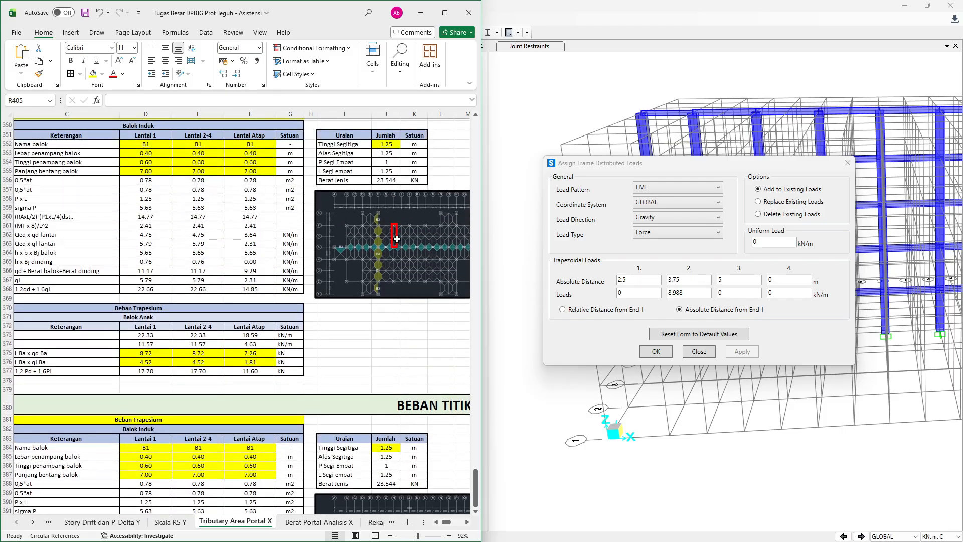
pyautogui.scroll(20, 376, 253)
pyautogui.scroll(20, 383, 258)
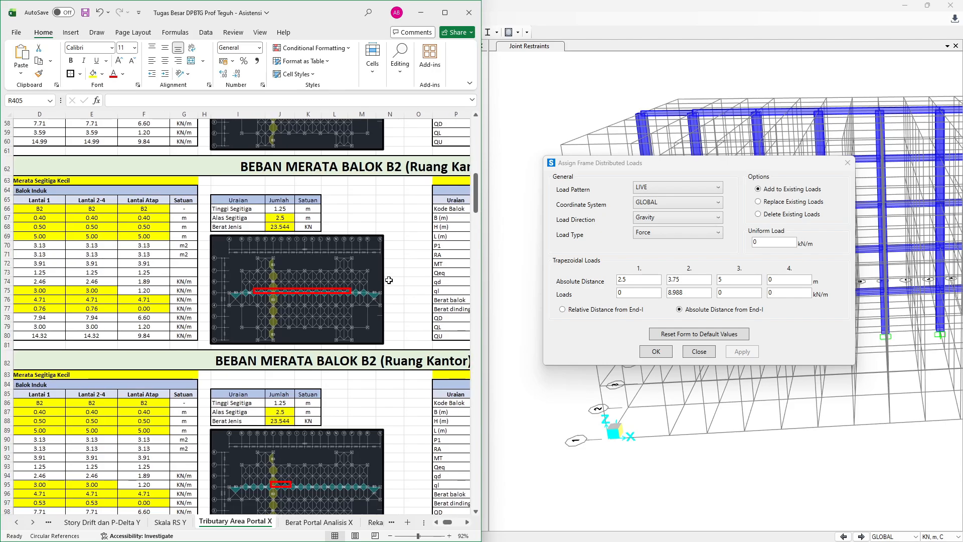
pyautogui.keyDown('ctrl'); pyautogui.scroll(-2, 387, 280); pyautogui.keyUp('ctrl')
pyautogui.scroll(-5, 382, 289)
pyautogui.scroll(-1, 377, 340)
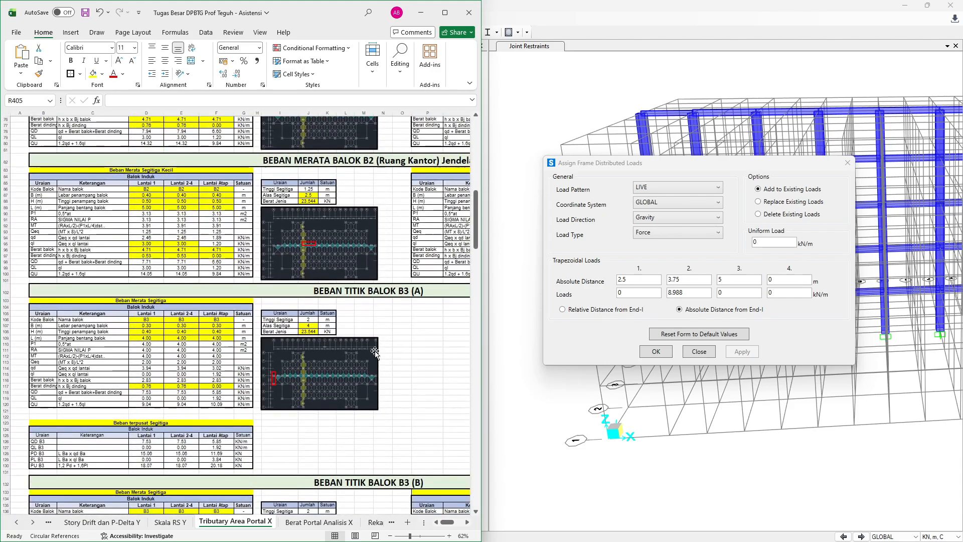
pyautogui.keyDown('ctrl'); pyautogui.scroll(2, 402, 447); pyautogui.keyUp('ctrl')
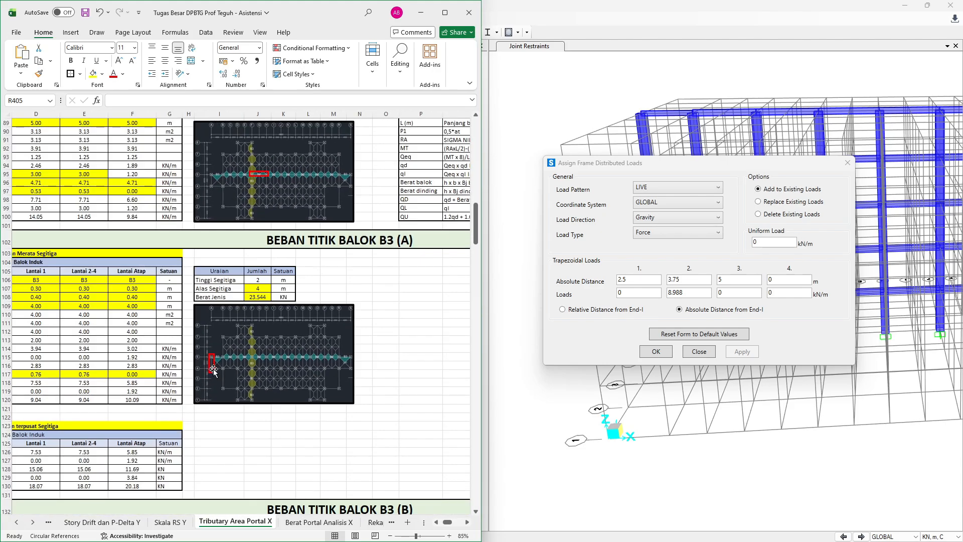
# Duplicate the red marker rectangle at grid A on the B3 (A) diagram and place the copy over the matching beam at grid S.
pyautogui.keyDown('ctrl'); pyautogui.scroll(3, 213, 370); pyautogui.keyUp('ctrl')
pyautogui.click(192, 372)
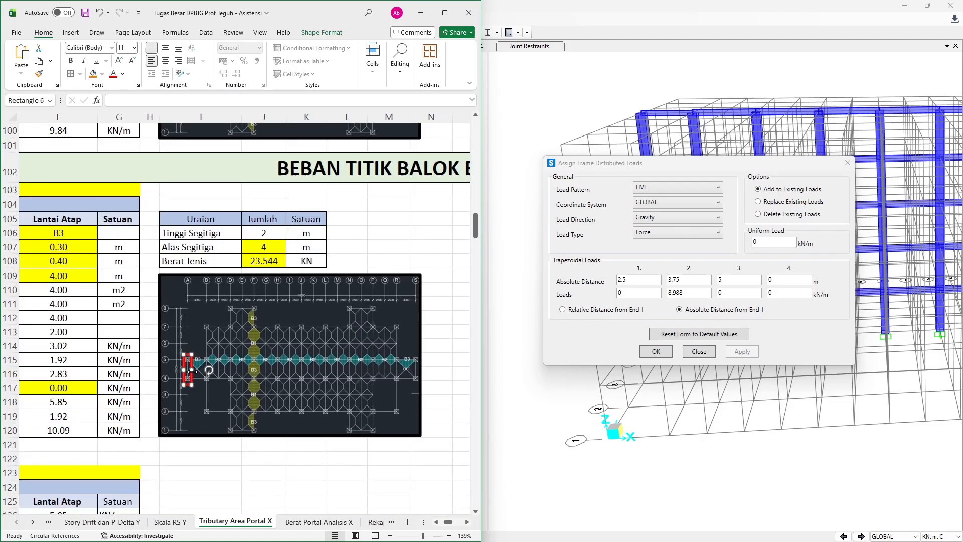
pyautogui.hotkey('ctrl', 'v')
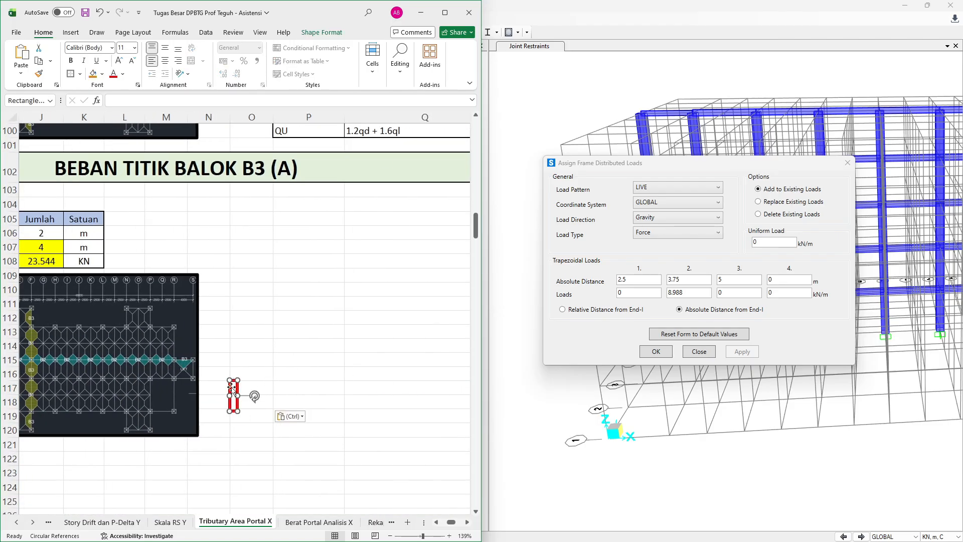
pyautogui.moveTo(232, 388); pyautogui.dragTo(191, 362)
pyautogui.click(260, 364)
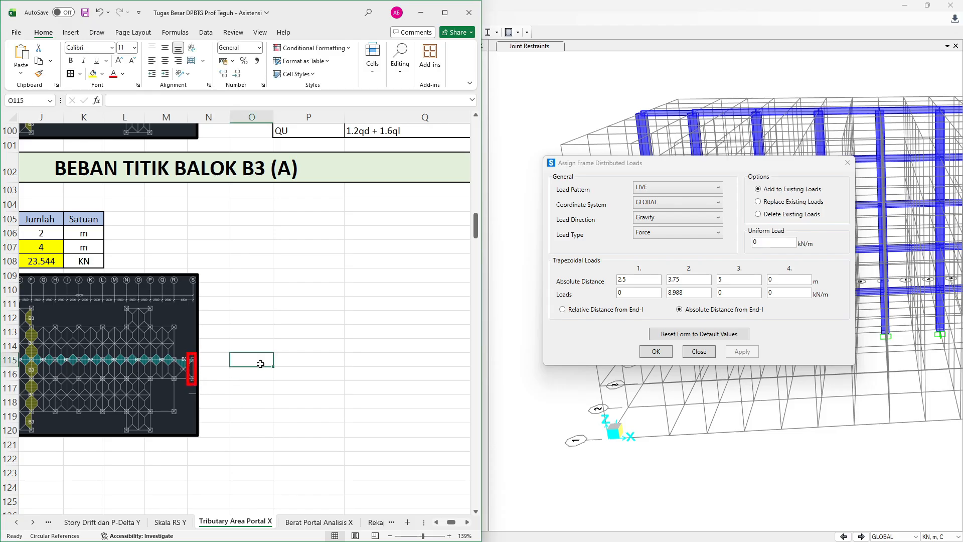
pyautogui.hscroll(-5, 261, 364)
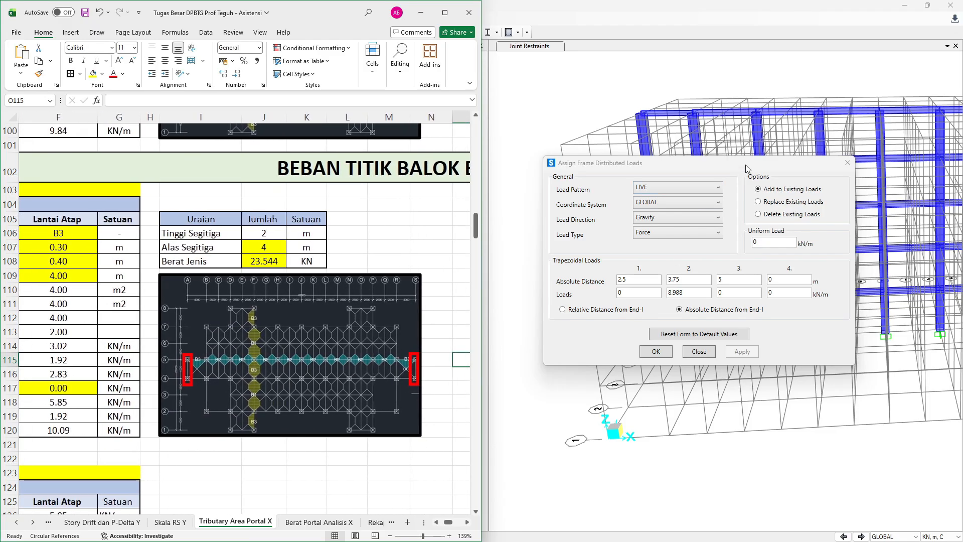
# Switch to SAP2000 and select the outer joints on grids A and S at the four floor levels below the roof.
pyautogui.click(577, 10)
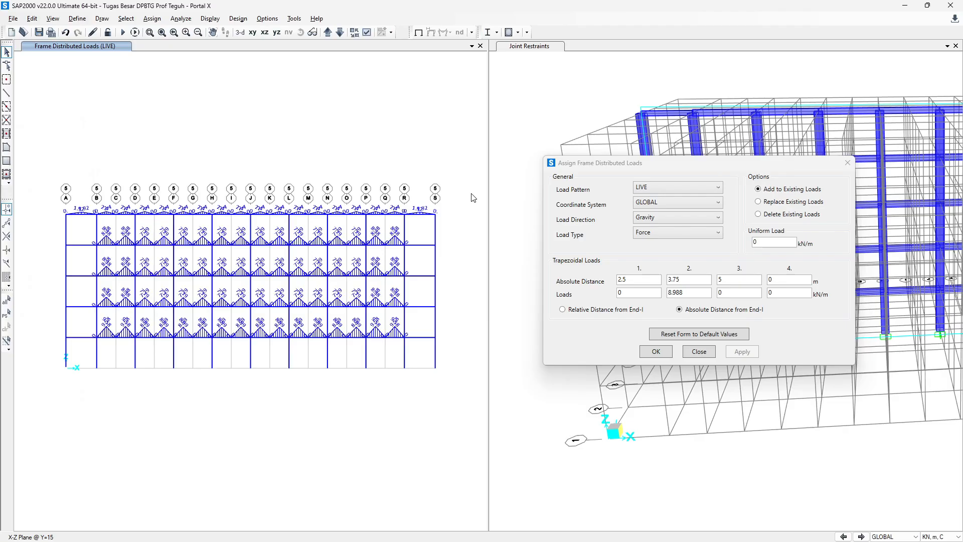
pyautogui.click(66, 337)
pyautogui.click(66, 306)
pyautogui.click(65, 276)
pyautogui.click(66, 244)
pyautogui.click(435, 337)
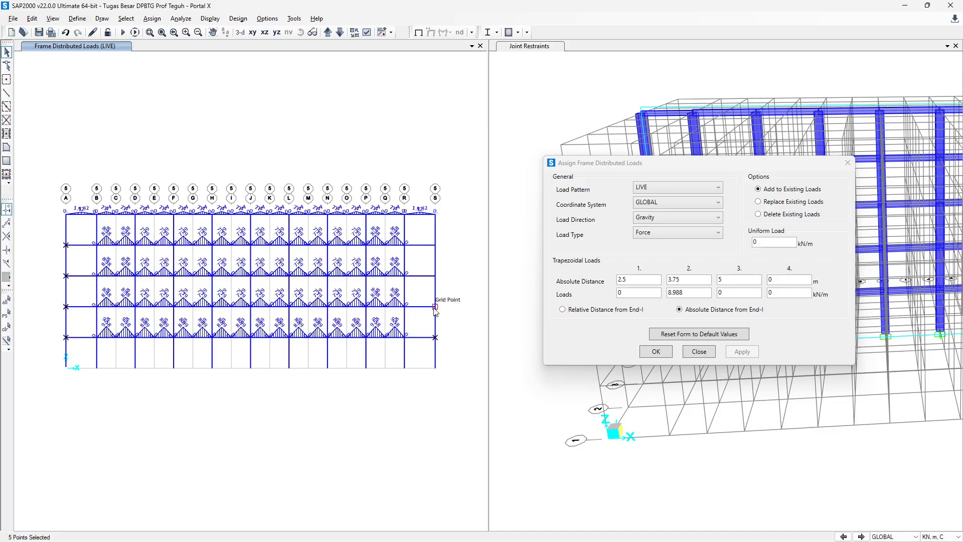
pyautogui.click(435, 306)
pyautogui.click(435, 275)
# Look up the PD B3 point dead load for Lantai 1 and Lantai 2-4 in the B3 (A) table in Excel.
pyautogui.hotkey('alt', 'Tab')
pyautogui.hscroll(-4, 353, 347)
pyautogui.scroll(-3, 353, 348)
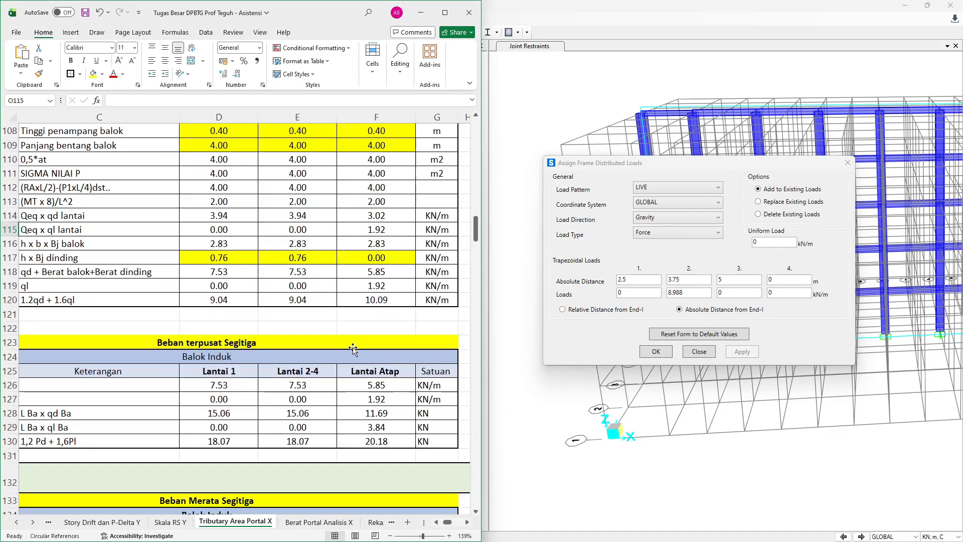
pyautogui.keyDown('ctrl'); pyautogui.scroll(-5, 319, 403); pyautogui.keyUp('ctrl')
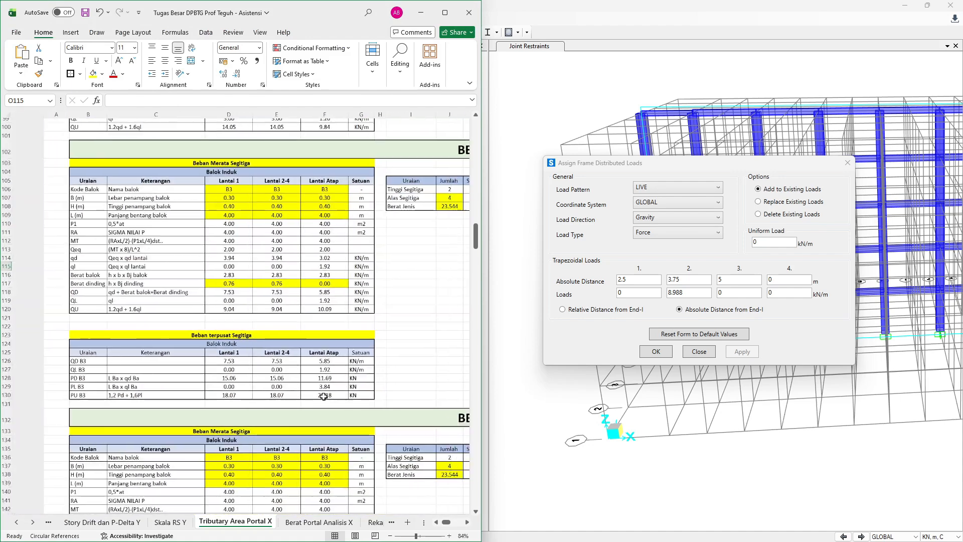
pyautogui.moveTo(256, 383); pyautogui.dragTo(201, 383)
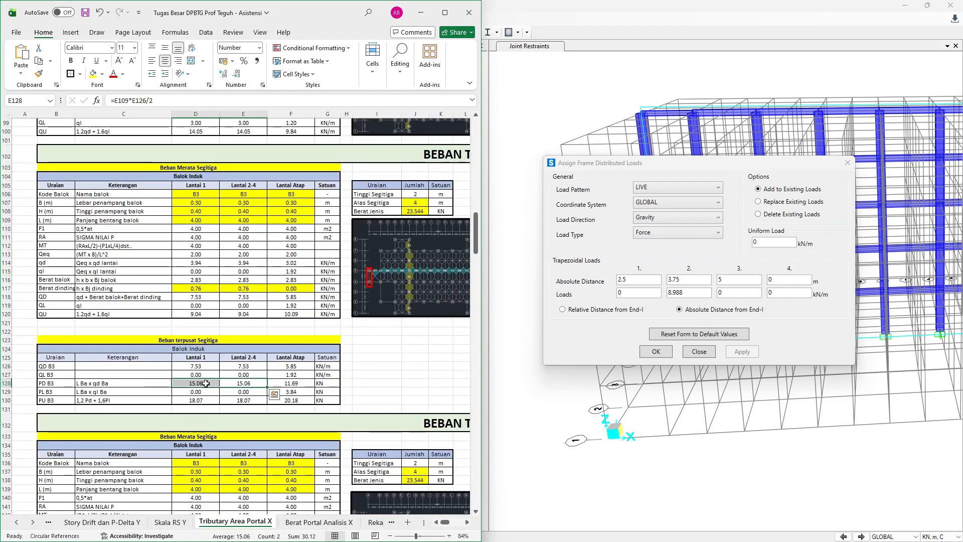
pyautogui.hotkey('alt', 'Tab')
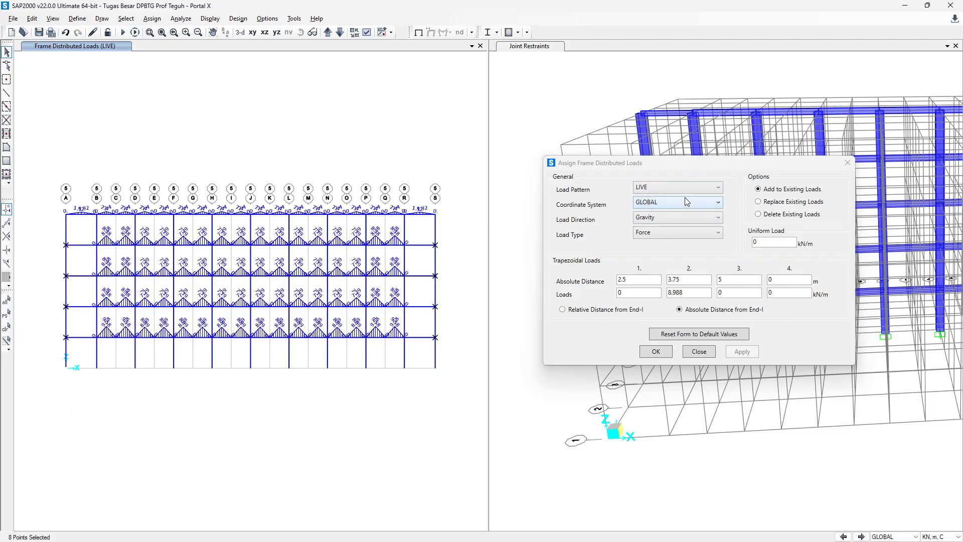
# Close the frame distributed loads form and open joint force assignment for the selected joints with the SIDL load pattern.
pyautogui.click(848, 162)
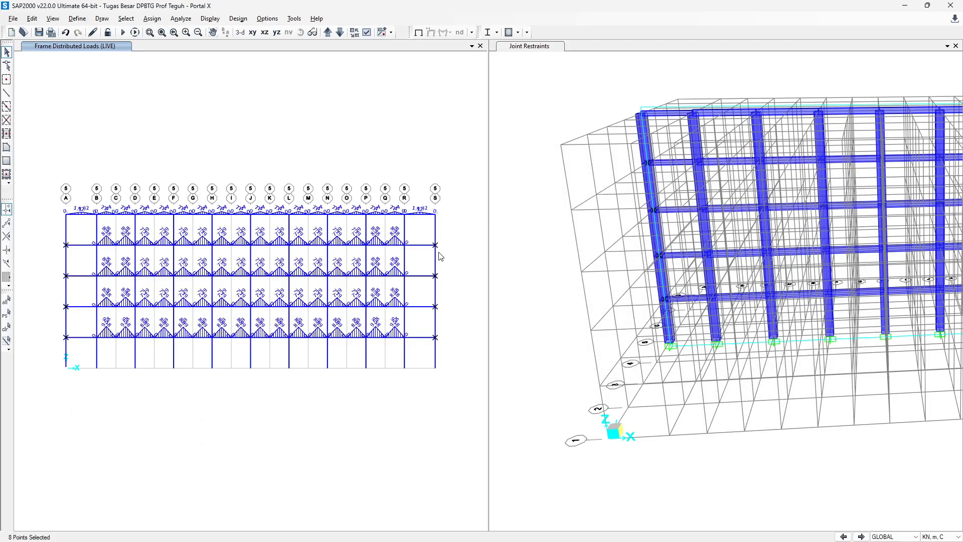
pyautogui.click(153, 19)
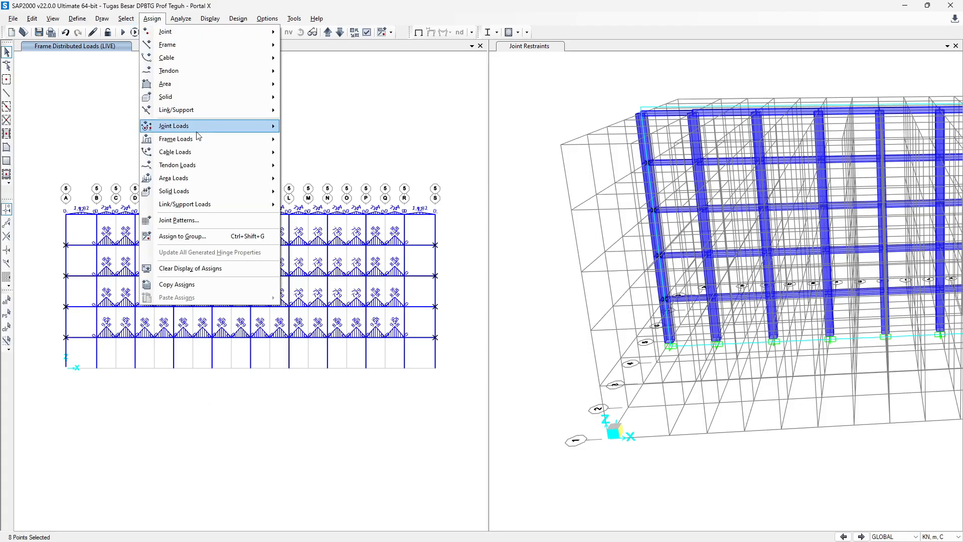
pyautogui.moveTo(201, 127)
pyautogui.click(341, 126)
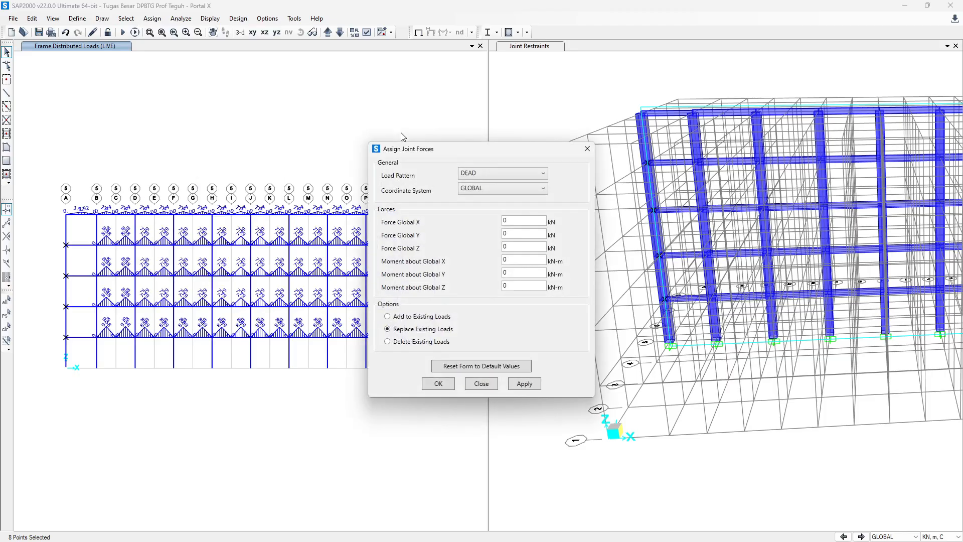
pyautogui.click(496, 176)
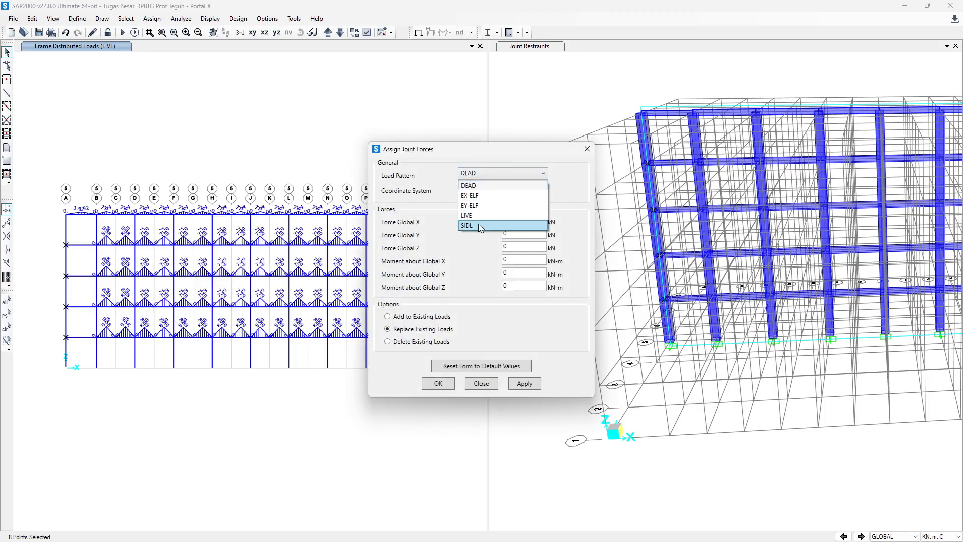
pyautogui.click(479, 224)
# Add a Global Z force of -15.06 kN to the existing loads on the selected joints, then move the form clear of the elevation.
pyautogui.hotkey('alt', 'Tab')
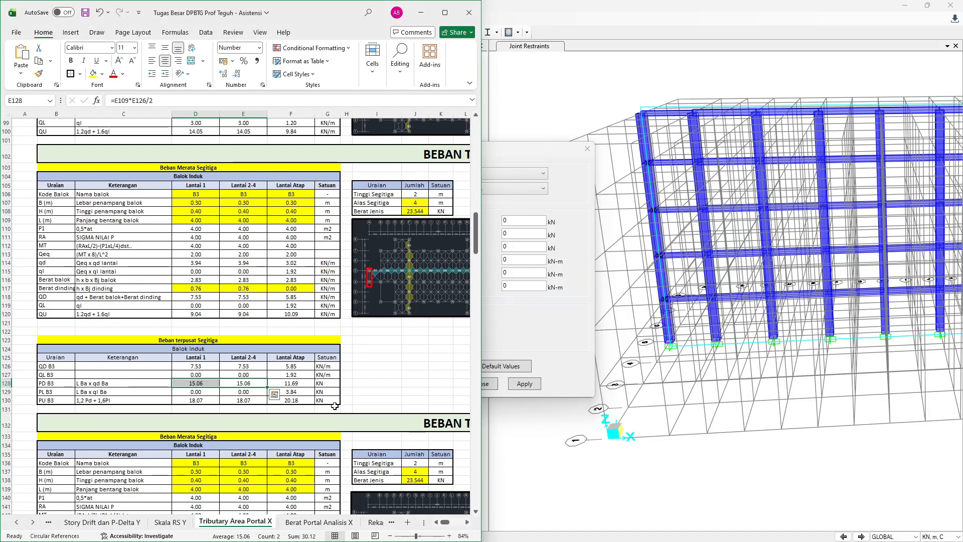
pyautogui.hotkey('alt', 'Tab')
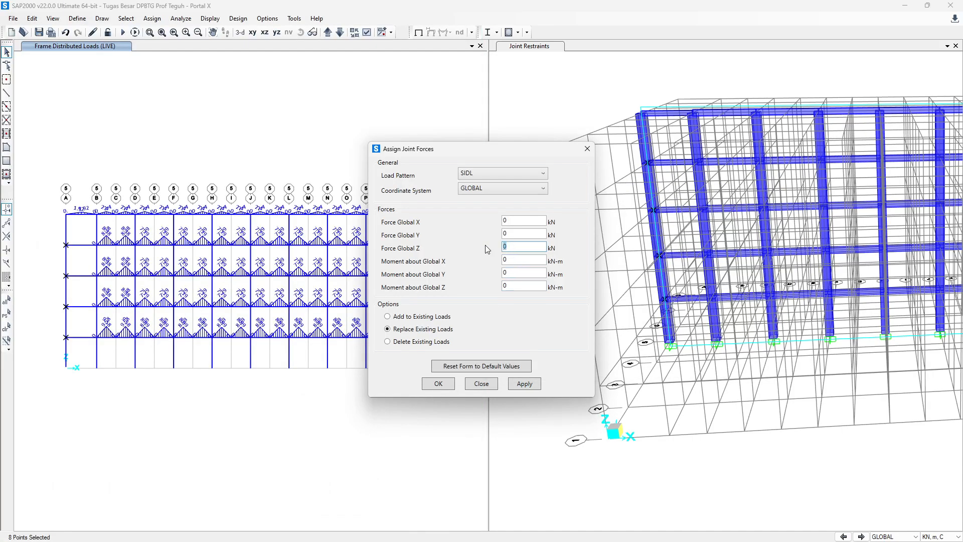
pyautogui.write('-15.06')
pyautogui.click(409, 317)
pyautogui.click(529, 386)
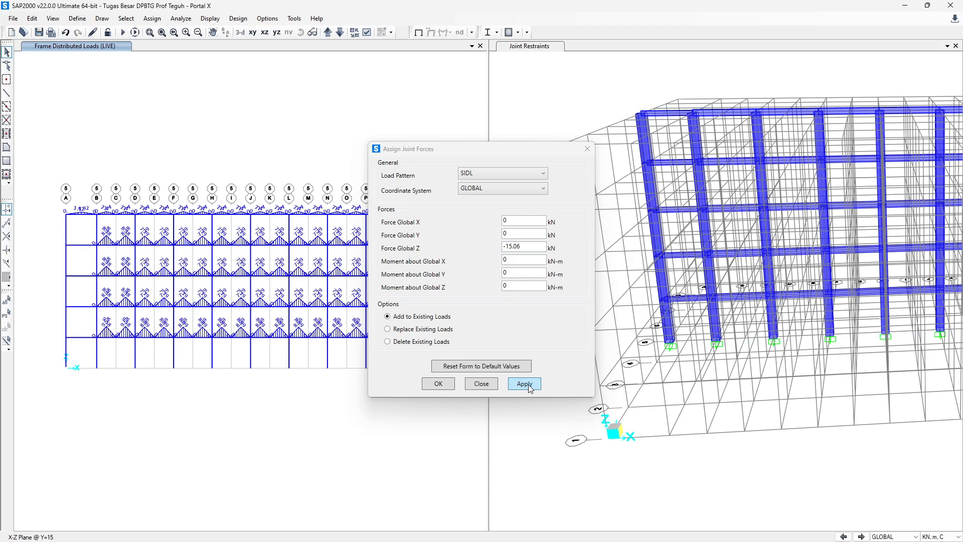
pyautogui.moveTo(507, 153); pyautogui.dragTo(602, 132)
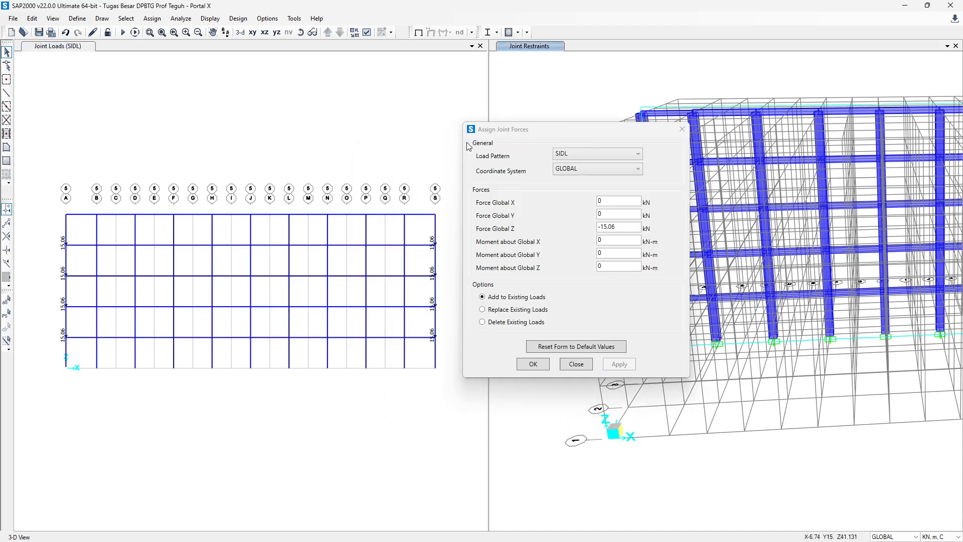
pyautogui.moveTo(507, 132); pyautogui.dragTo(544, 132)
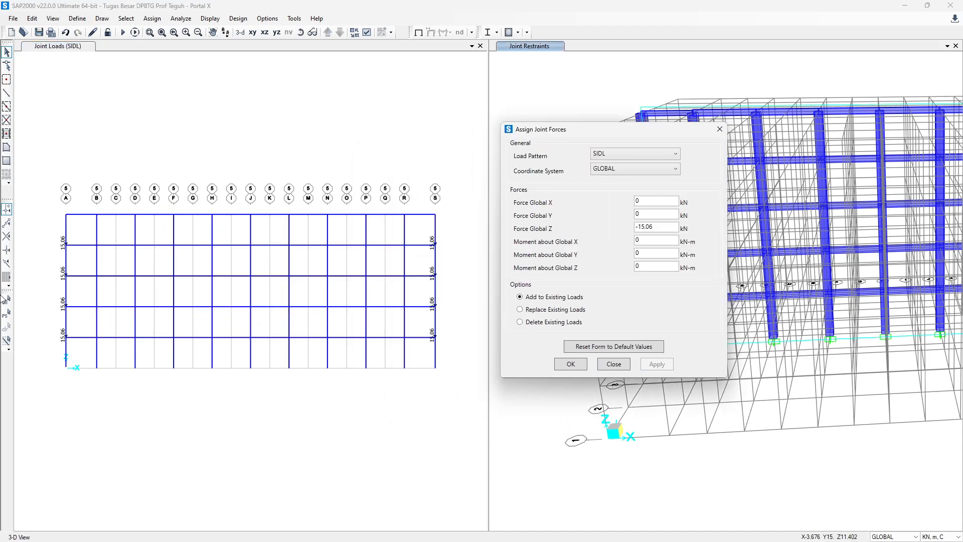
pyautogui.click(6, 313)
pyautogui.click(643, 159)
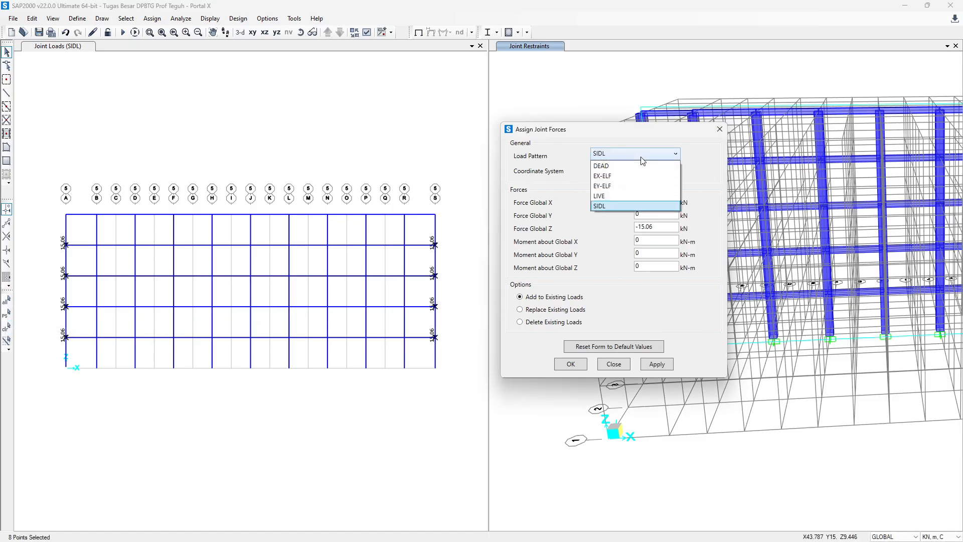
pyautogui.click(612, 196)
pyautogui.hotkey('alt', 'Tab')
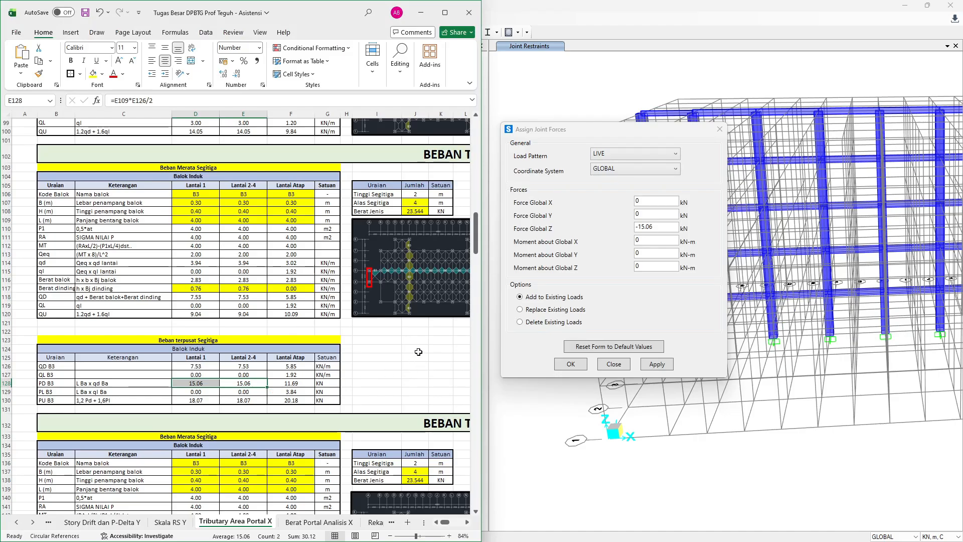
pyautogui.hotkey('alt', 'Tab')
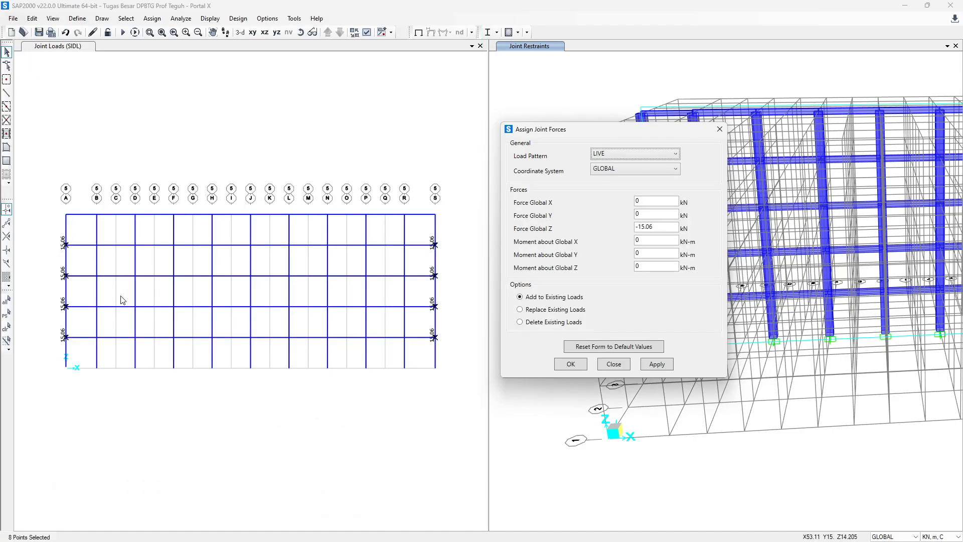
pyautogui.click(62, 208)
pyautogui.click(64, 211)
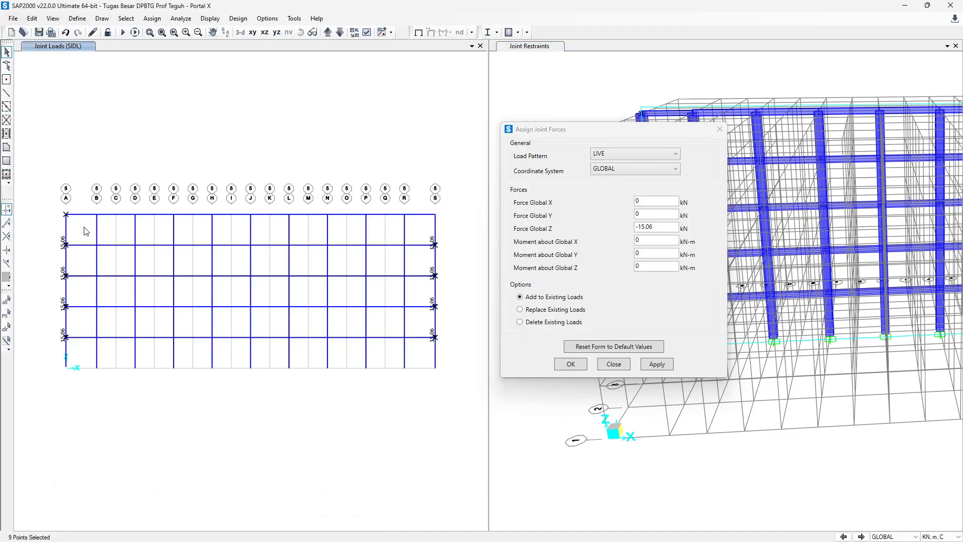
pyautogui.hotkey('ctrl', 'q')
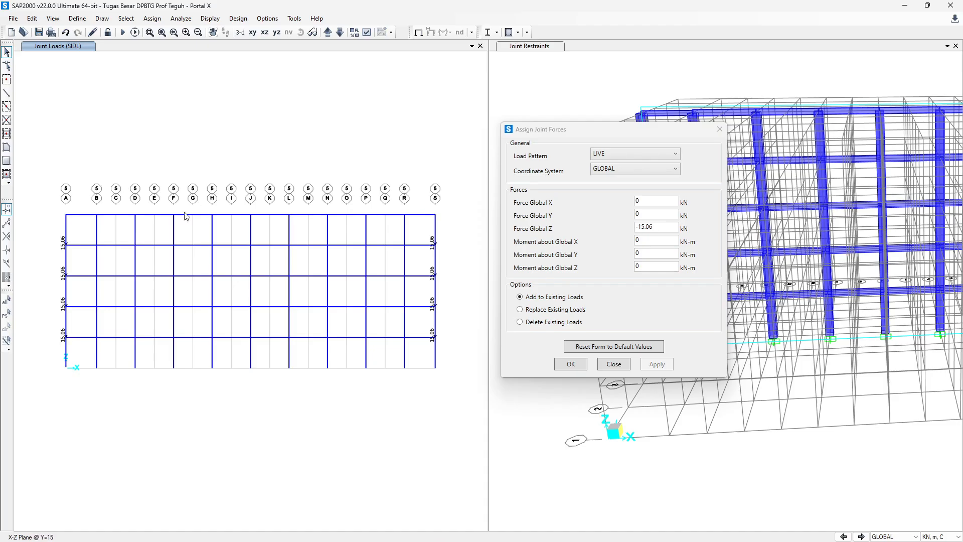
# Select the roof joints at grids A and S and add a SIDL Global Z force of -11.09 kN.
pyautogui.click(62, 213)
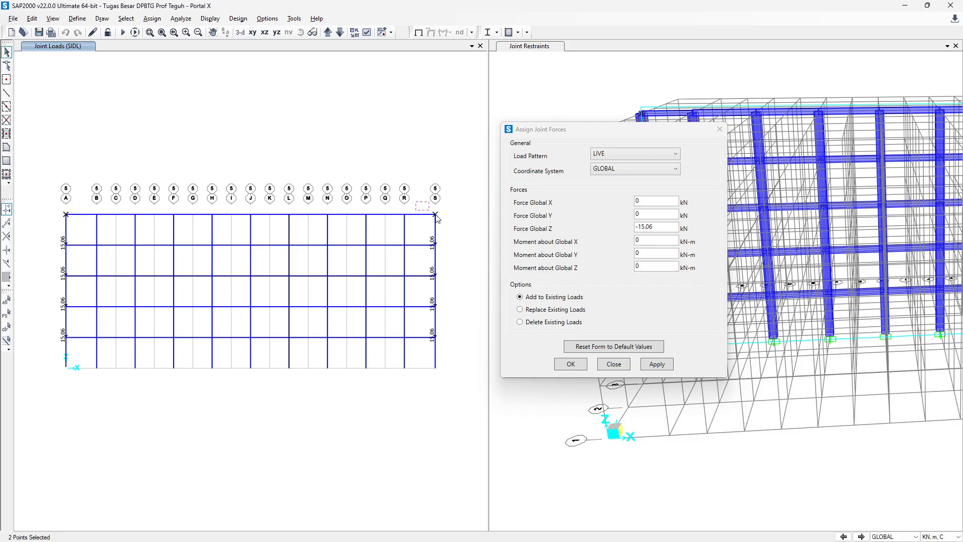
pyautogui.click(654, 156)
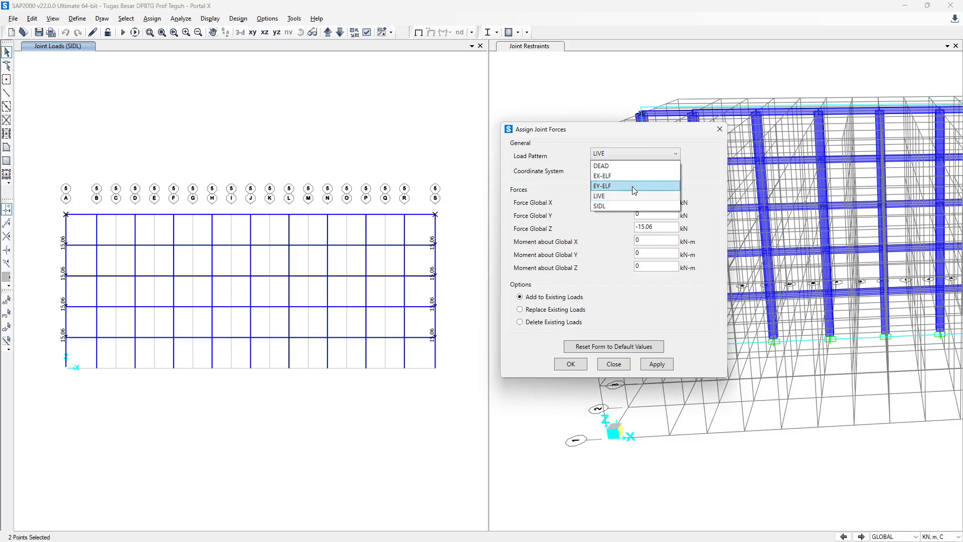
pyautogui.click(612, 206)
pyautogui.hotkey('alt', 'Tab')
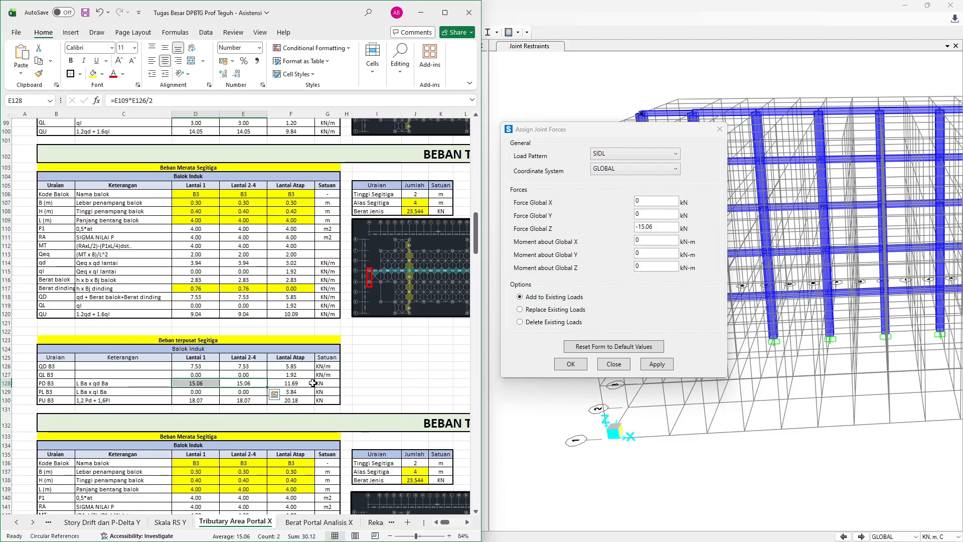
pyautogui.click(313, 383)
pyautogui.hotkey('alt', 'Tab')
pyautogui.click(667, 225)
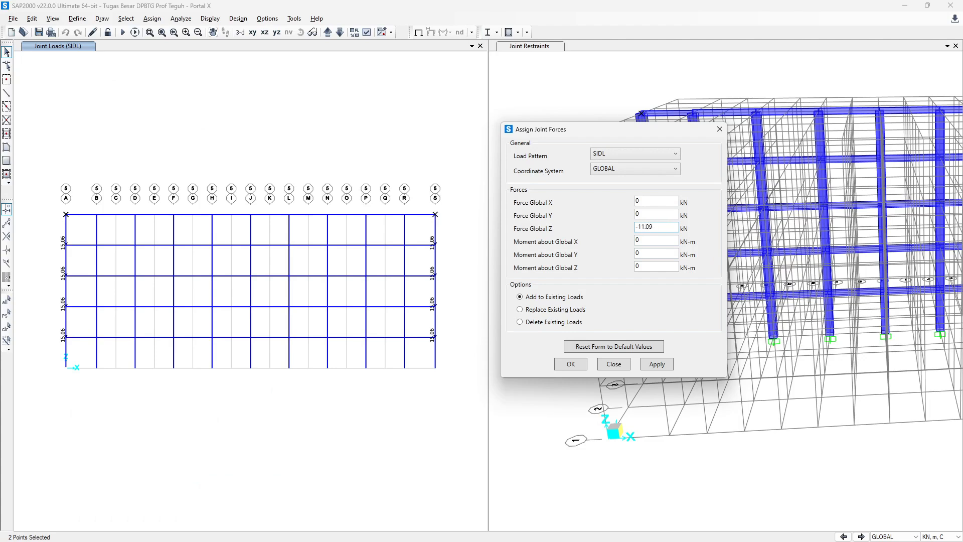
pyautogui.click(653, 366)
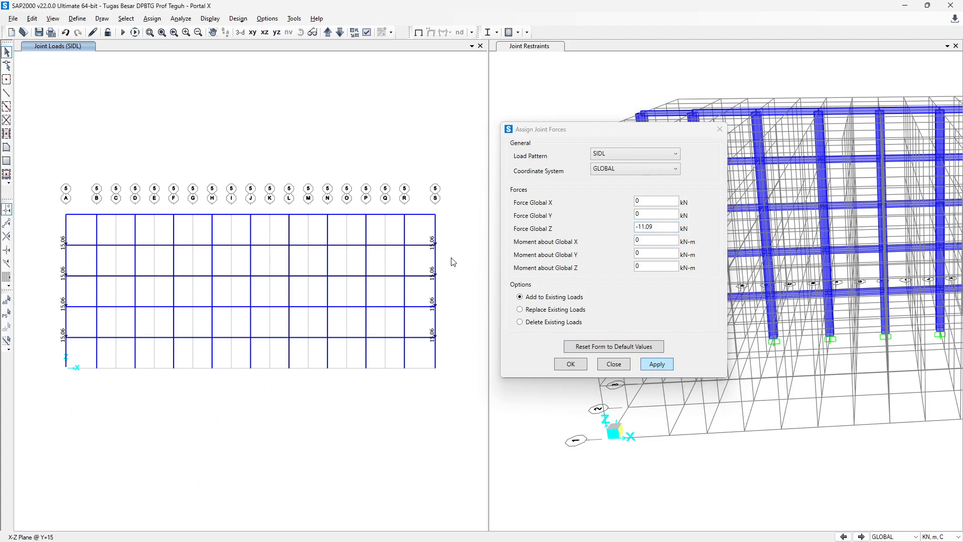
# Reselect the two outer roof joints and add a LIVE Global Z force of -3.84 kN from the Lantai Atap PL B3 value.
pyautogui.click(6, 313)
pyautogui.click(606, 159)
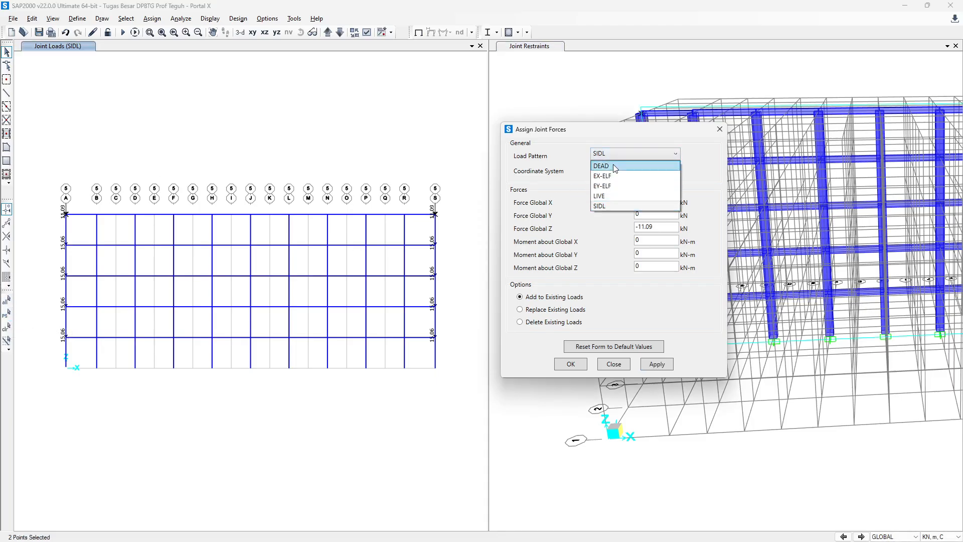
pyautogui.click(610, 193)
pyautogui.hotkey('alt', 'Tab')
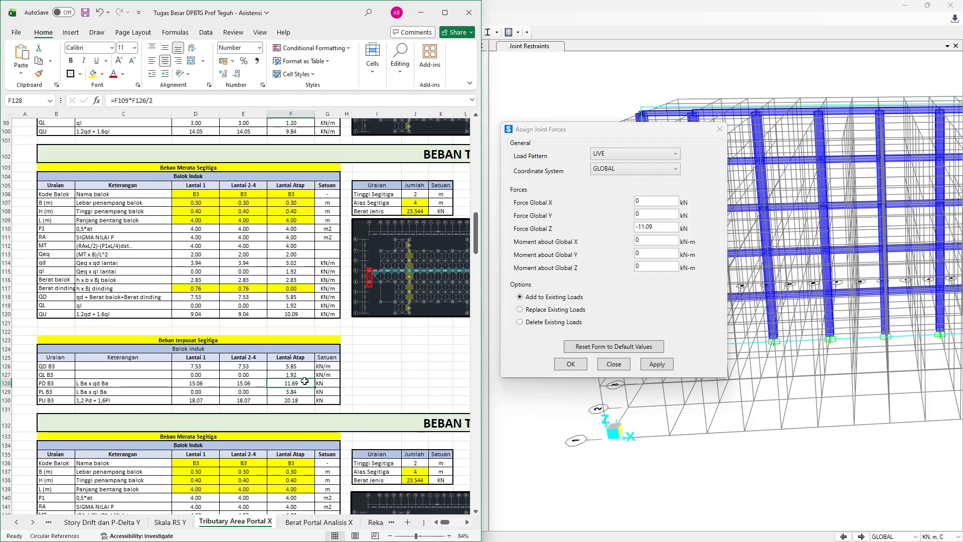
pyautogui.click(299, 392)
pyautogui.hotkey('alt', 'Tab')
pyautogui.moveTo(658, 228); pyautogui.dragTo(642, 229)
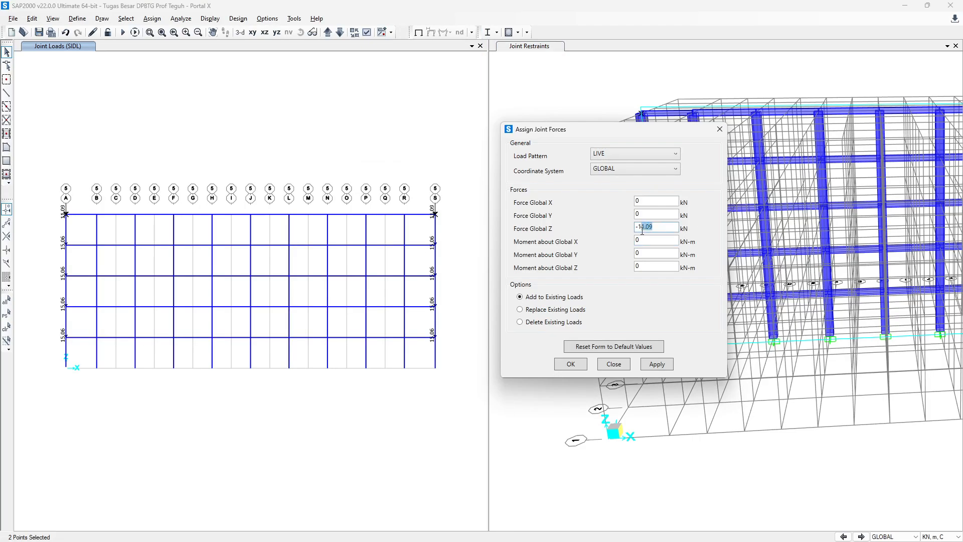
pyautogui.write('3.84')
pyautogui.click(654, 363)
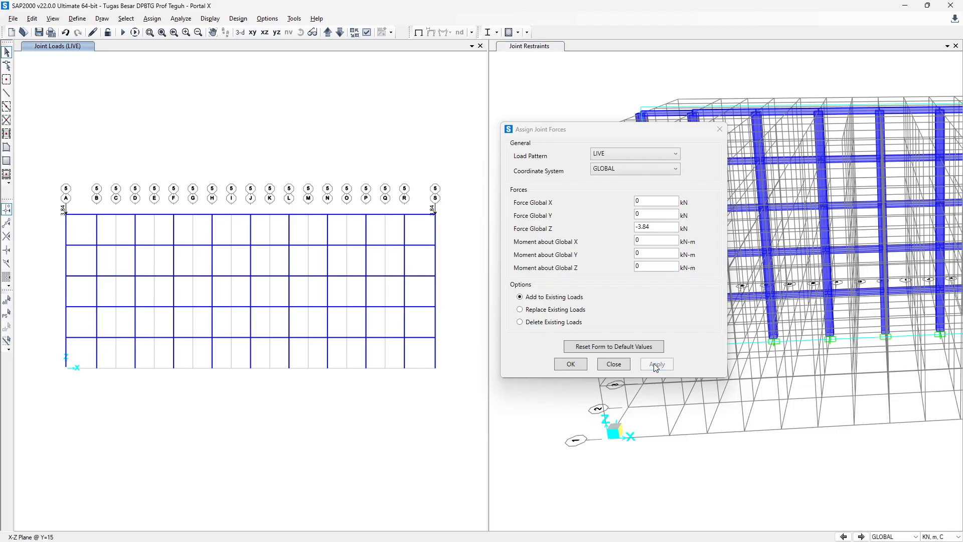
# In Excel, duplicate the red marker on the next B3 point load diagram and place the copy over the matching beam at grid R.
pyautogui.hotkey('alt', 'Tab')
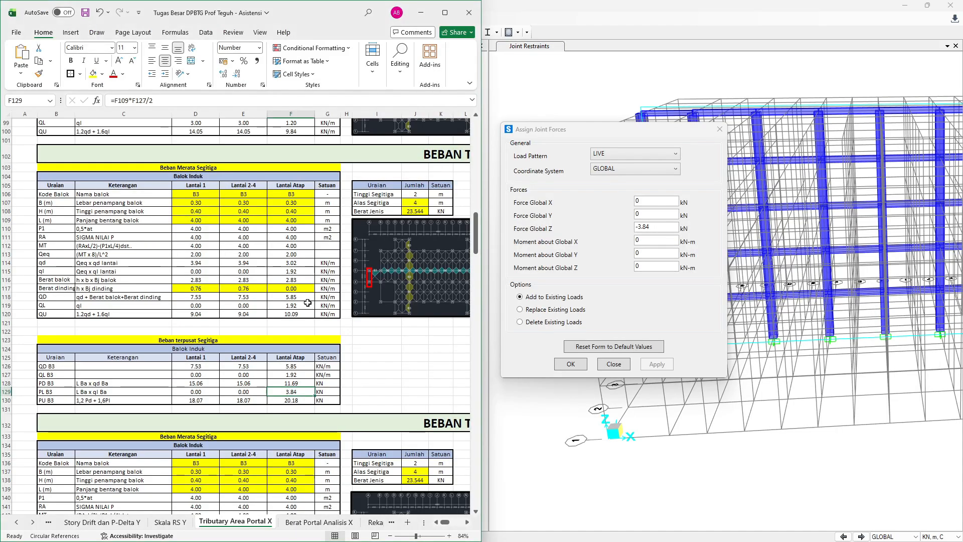
pyautogui.scroll(-4, 307, 303)
pyautogui.hscroll(2, 397, 316)
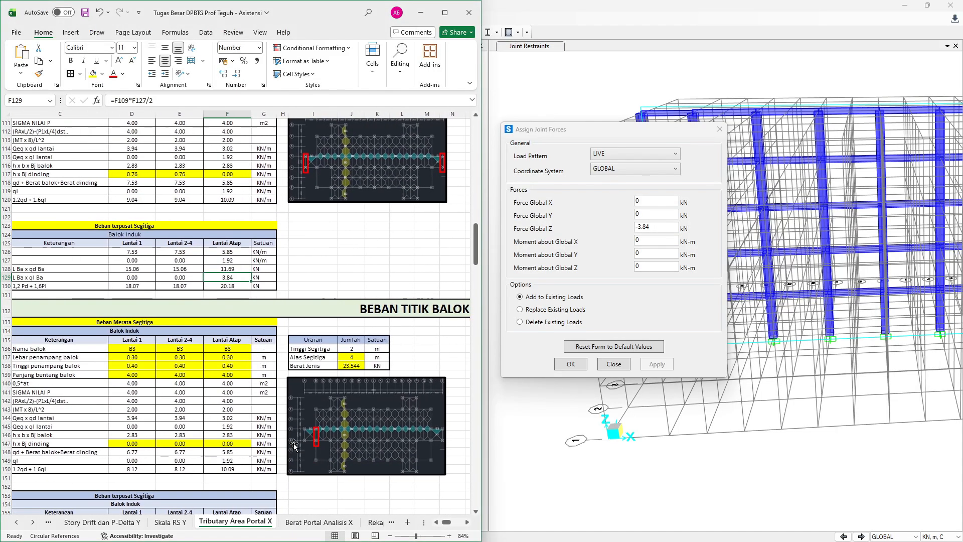
pyautogui.click(315, 435)
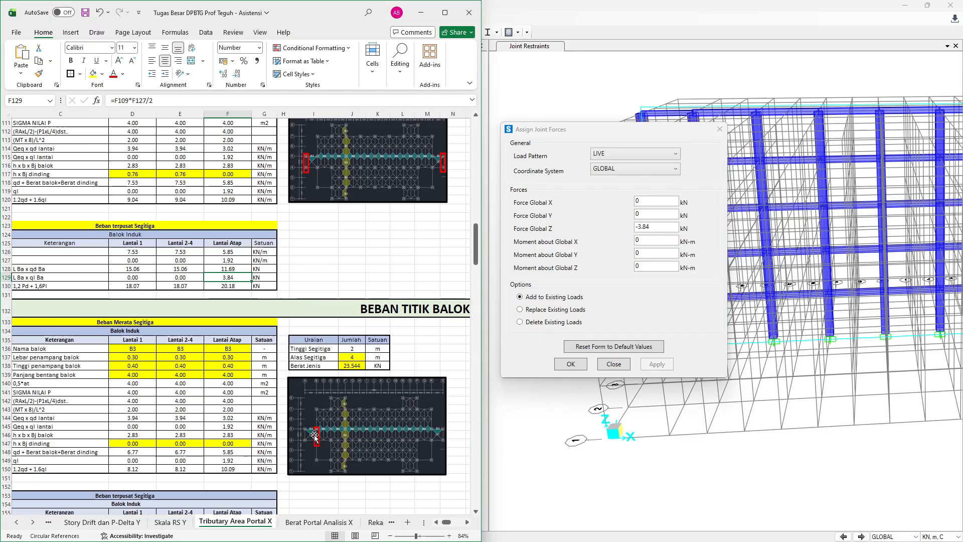
pyautogui.click(457, 436)
pyautogui.hotkey('ctrl', 'v')
pyautogui.click(445, 434)
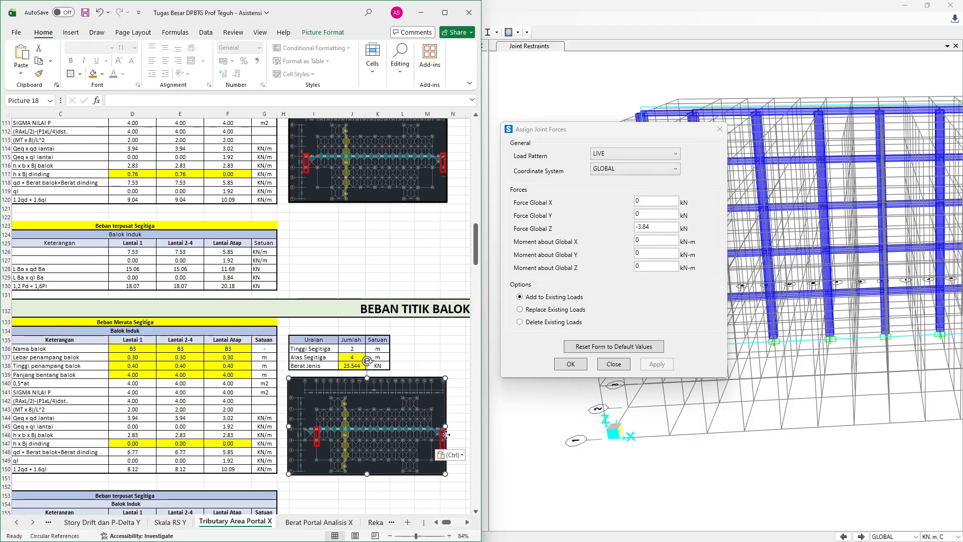
pyautogui.keyDown('ctrl'); pyautogui.scroll(2, 448, 442); pyautogui.keyUp('ctrl')
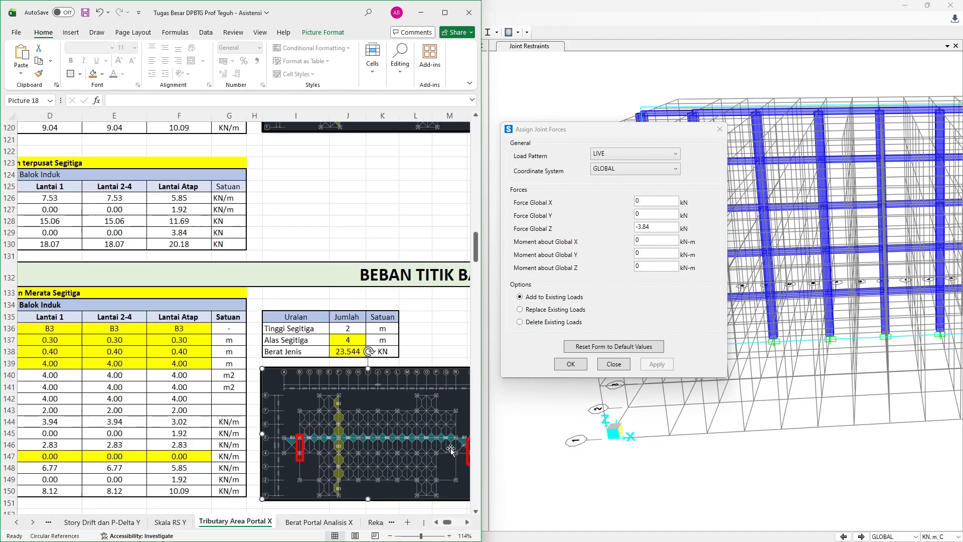
pyautogui.moveTo(466, 448); pyautogui.dragTo(450, 436)
pyautogui.click(419, 232)
pyautogui.keyDown('ctrl'); pyautogui.scroll(-3, 380, 219); pyautogui.keyUp('ctrl')
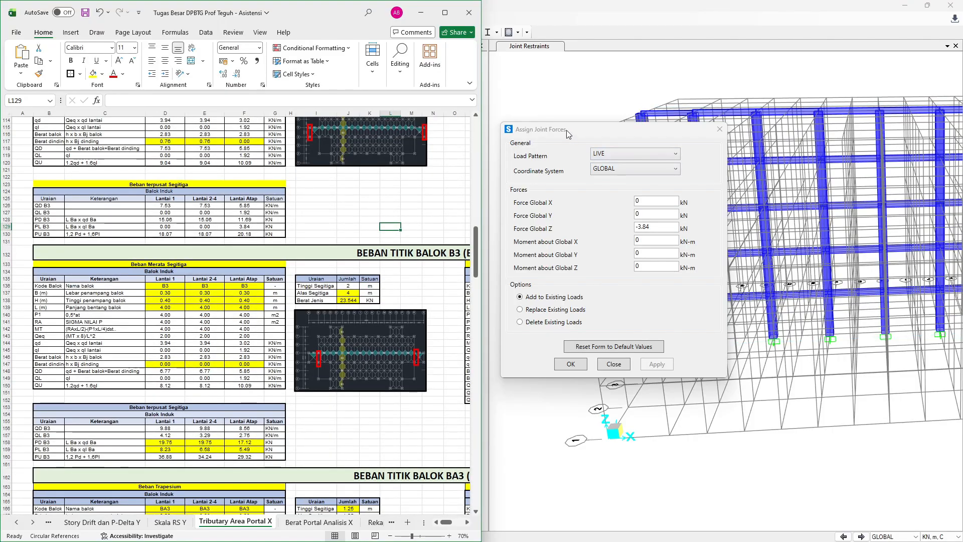
# In SAP2000, select the joints on grids B and R at the four floor levels below the roof, checking the matching PD B3 values in Excel.
pyautogui.hotkey('alt', 'Tab')
pyautogui.click(96, 245)
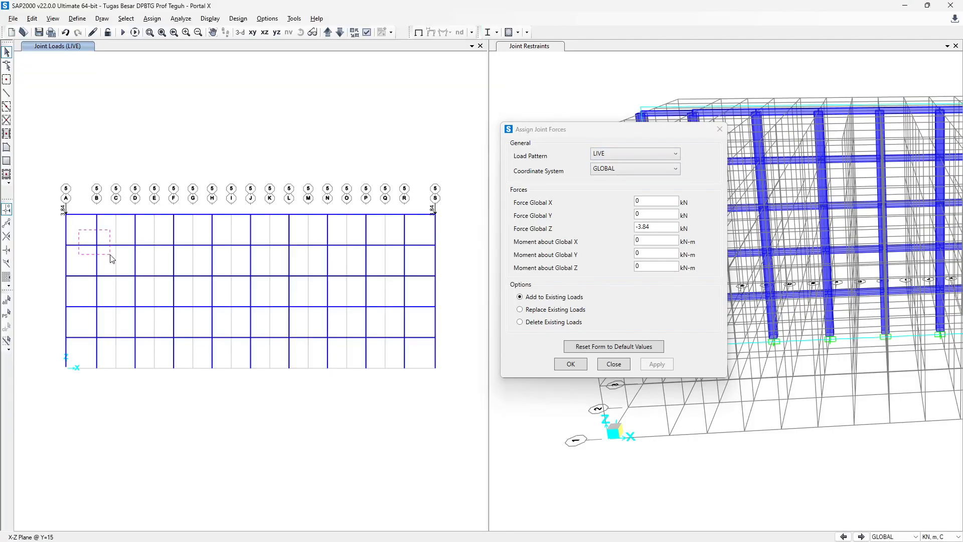
pyautogui.click(96, 275)
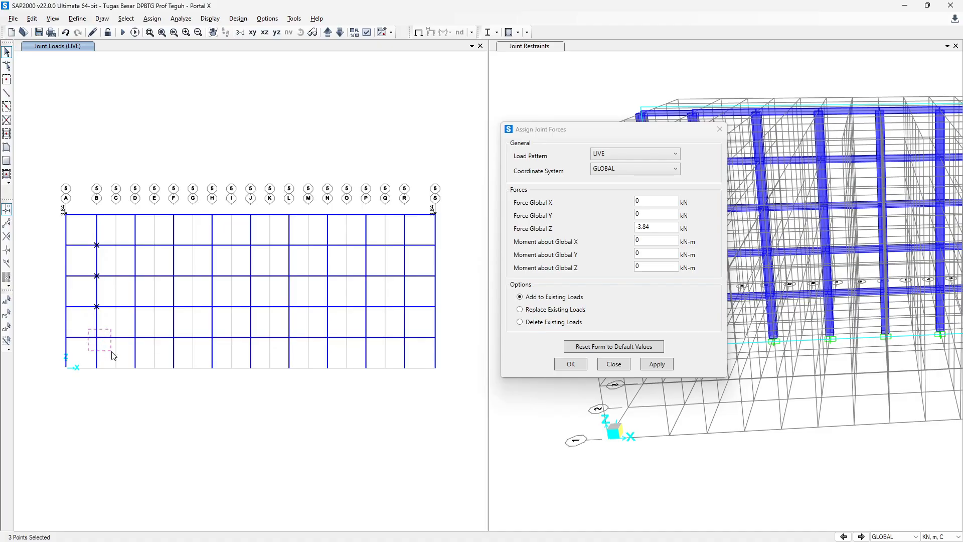
pyautogui.hotkey('alt', 'Tab')
pyautogui.moveTo(171, 441); pyautogui.dragTo(224, 447)
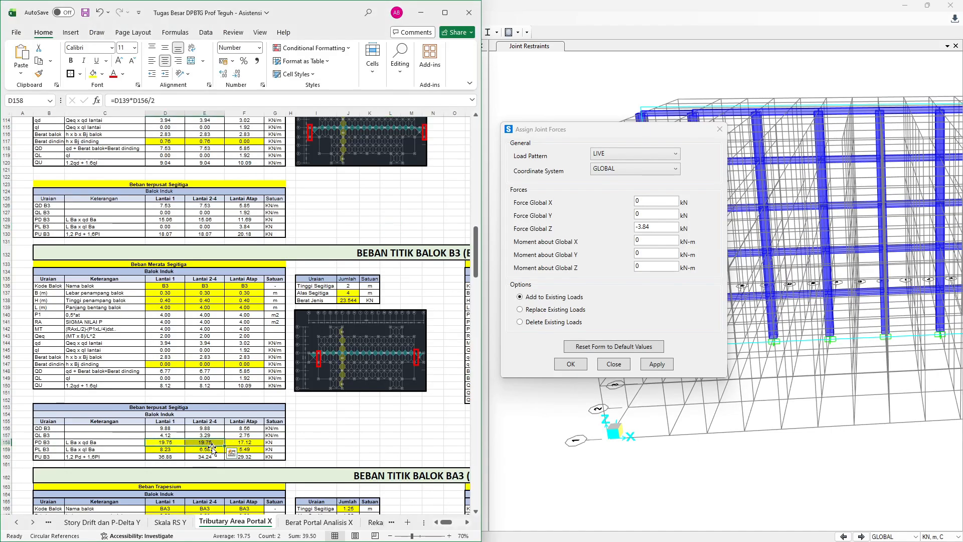
pyautogui.hotkey('alt', 'Tab')
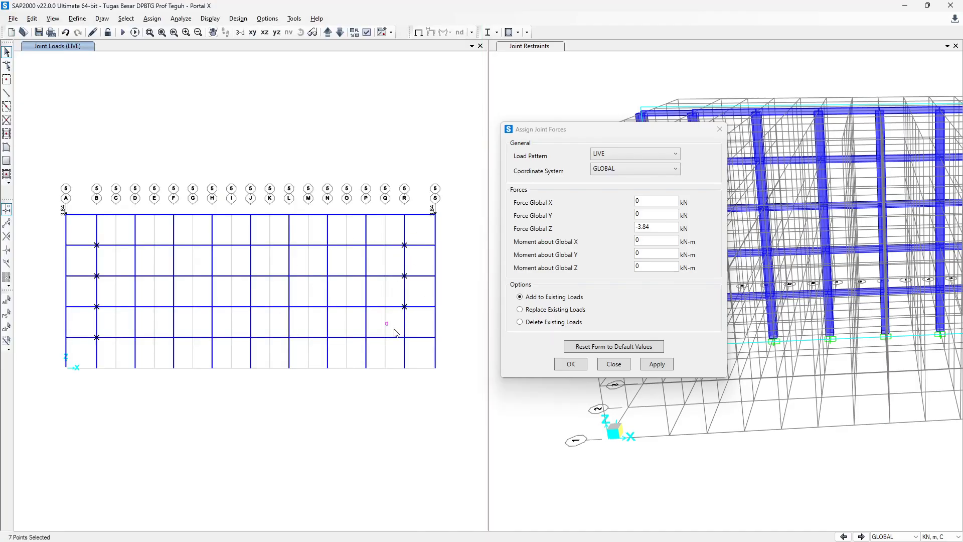
# Add a SIDL Global Z force of -19.75 kN from the PD B3 values to the selected joints on grids B and R.
pyautogui.hotkey('alt', 'Tab')
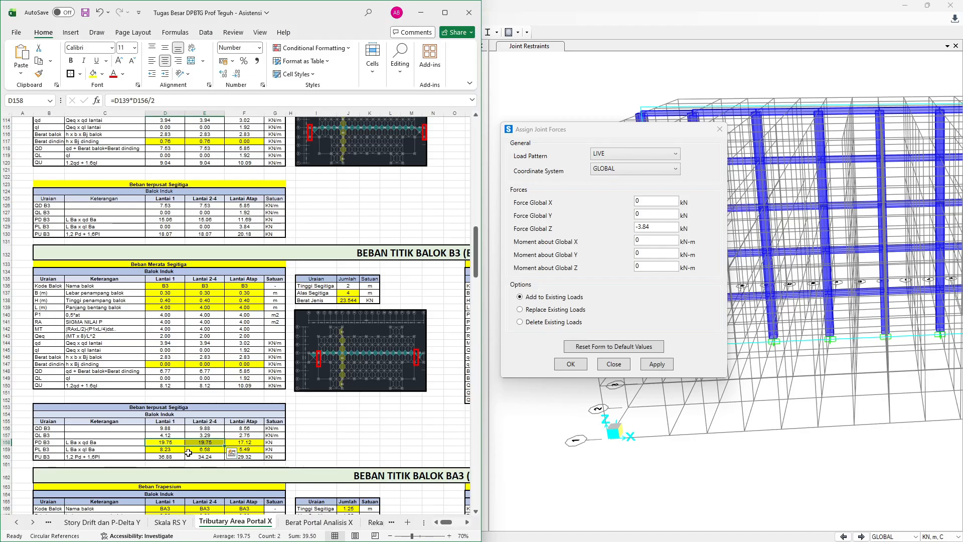
pyautogui.click(635, 155)
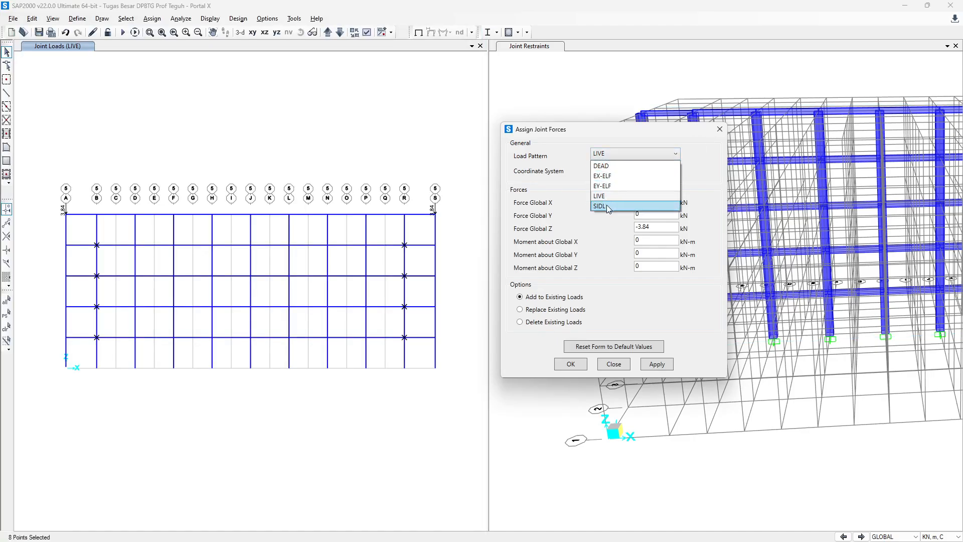
pyautogui.click(606, 205)
pyautogui.hotkey('alt', 'Tab')
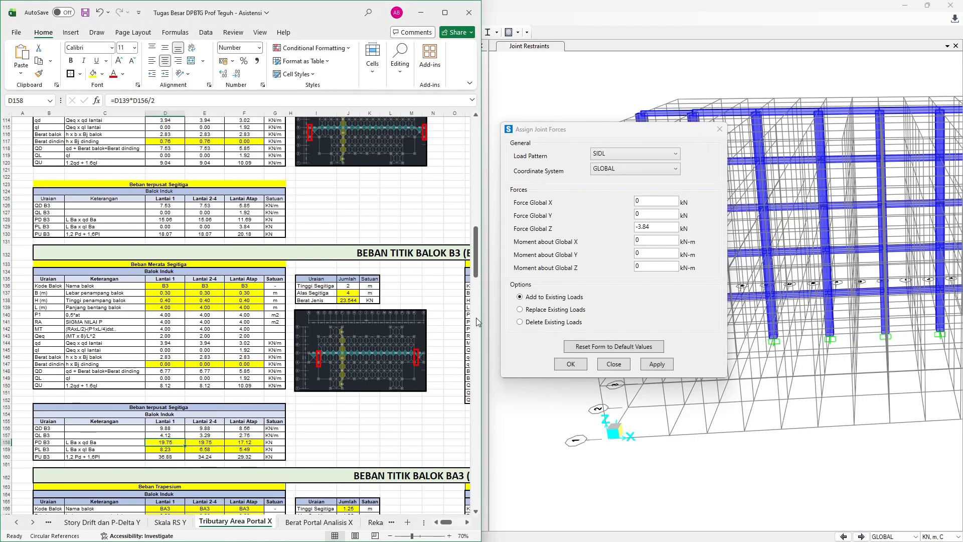
pyautogui.click(663, 227)
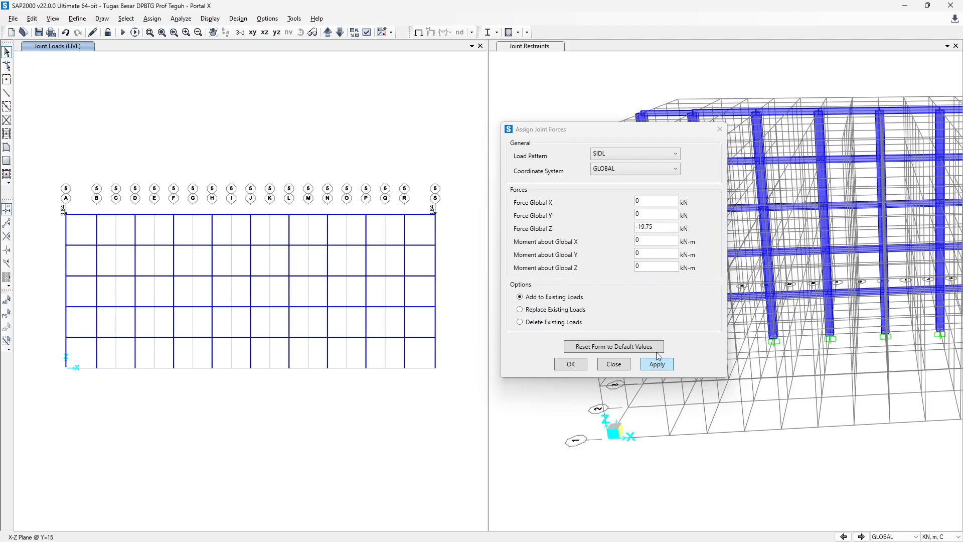
pyautogui.click(656, 365)
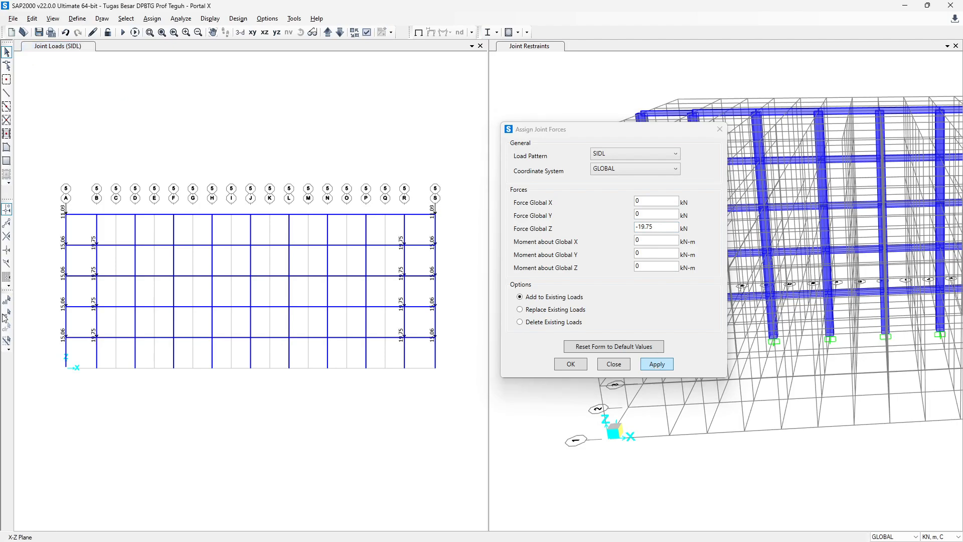
# Select the lowest floor joints on grids B and R and add a LIVE Global Z force of -8.23 kN from the Lantai 1 PL B3 value.
pyautogui.hotkey('alt', 'Tab')
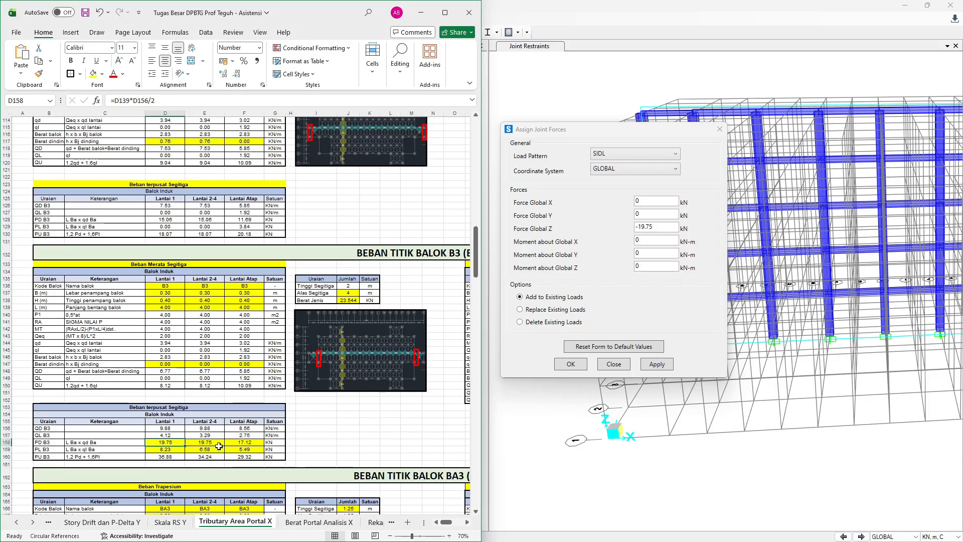
pyautogui.hotkey('alt', 'Tab')
pyautogui.hotkey('ctrl', 'q')
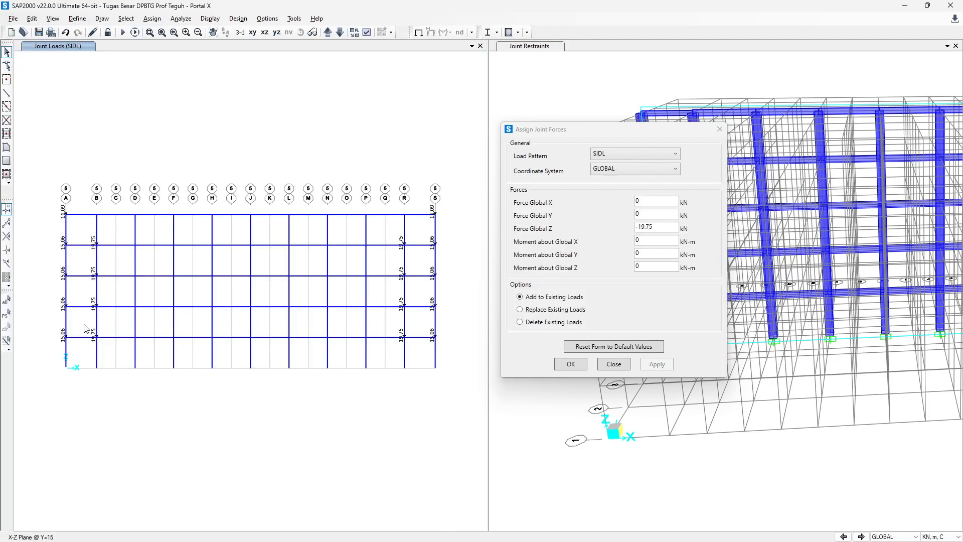
pyautogui.moveTo(84, 325); pyautogui.dragTo(111, 343)
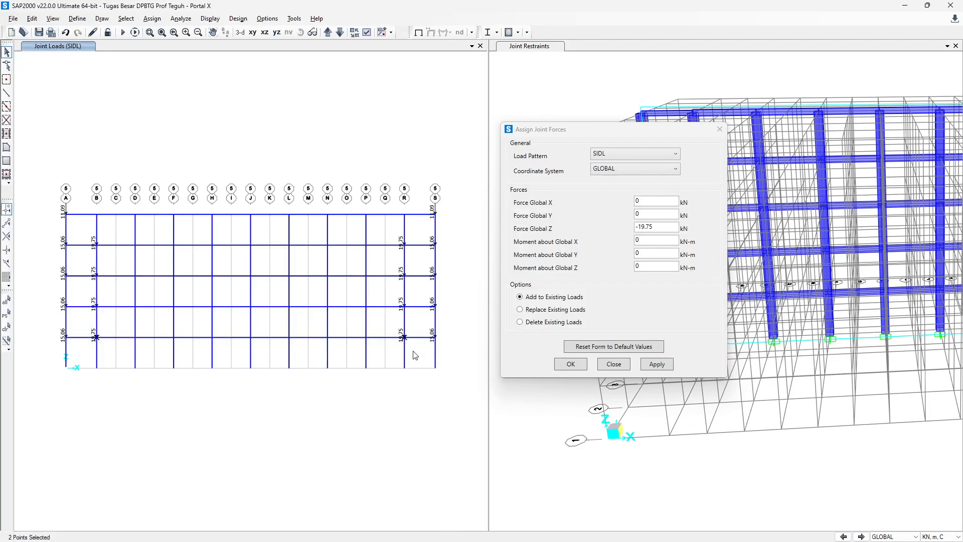
pyautogui.hotkey('alt', 'Tab')
pyautogui.click(176, 449)
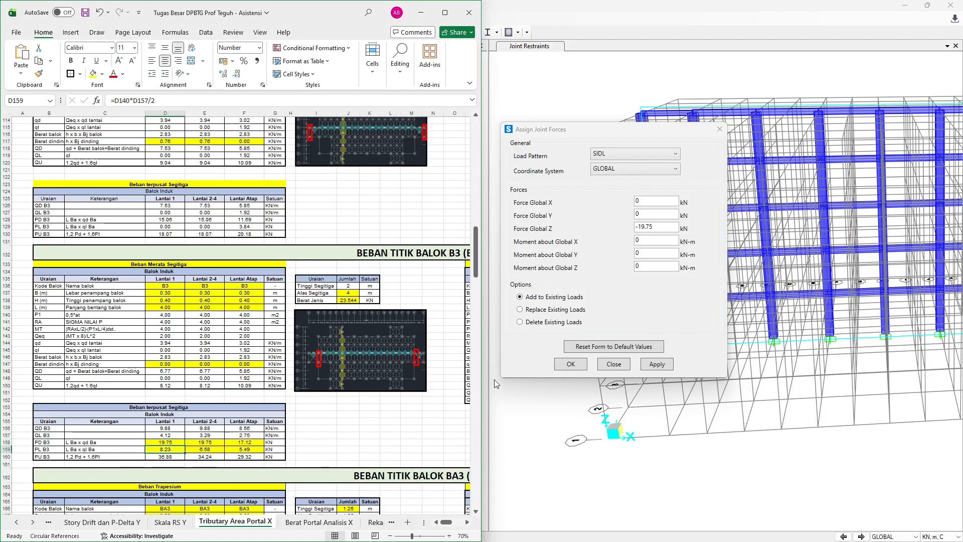
pyautogui.click(622, 156)
pyautogui.click(616, 203)
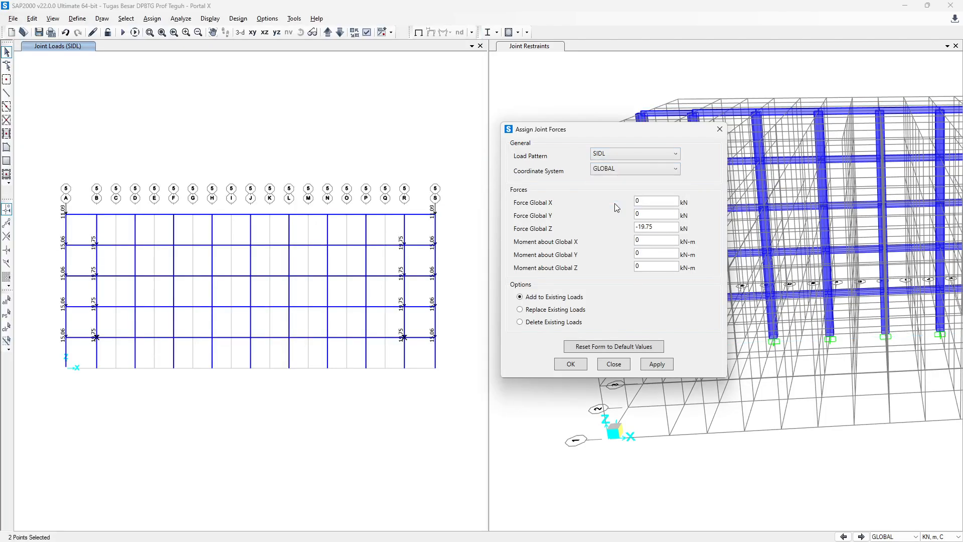
pyautogui.hotkey('alt', 'Tab')
pyautogui.hotkey('alt', 'Tab')
pyautogui.click(635, 154)
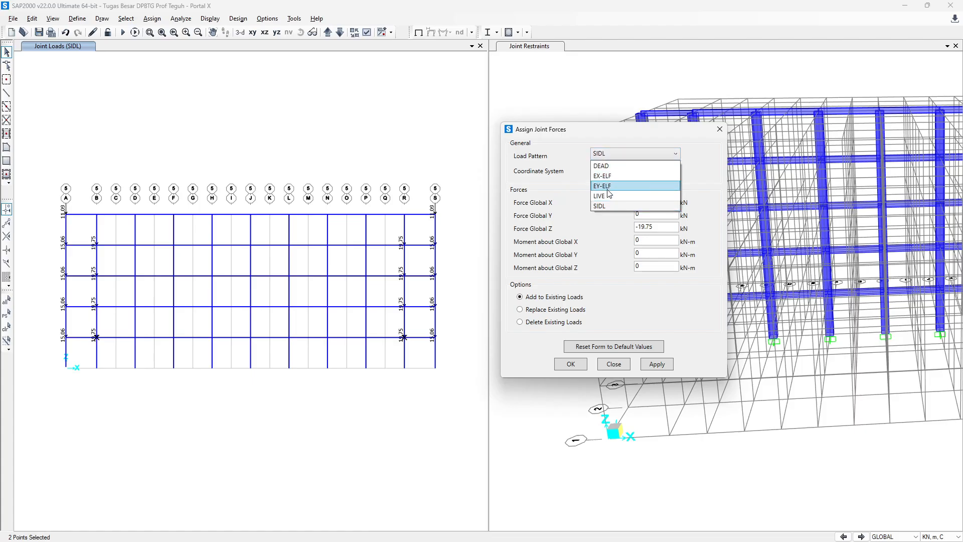
pyautogui.click(622, 200)
pyautogui.moveTo(654, 230); pyautogui.dragTo(639, 231)
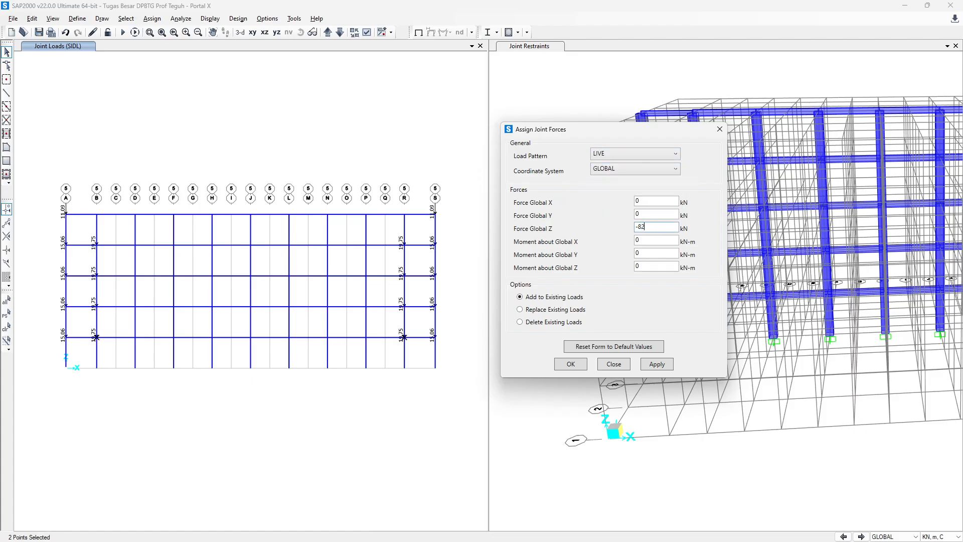
pyautogui.click(656, 364)
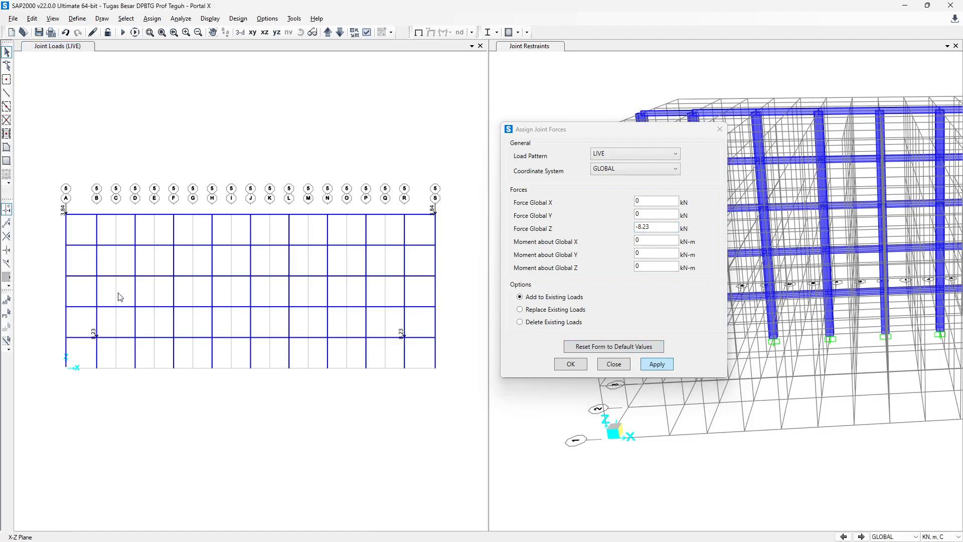
# Select the grid B and R joints on the three intermediate floors and add a LIVE Global Z force of -6.58 kN.
pyautogui.moveTo(106, 317); pyautogui.dragTo(116, 287)
pyautogui.moveTo(89, 237); pyautogui.dragTo(121, 253)
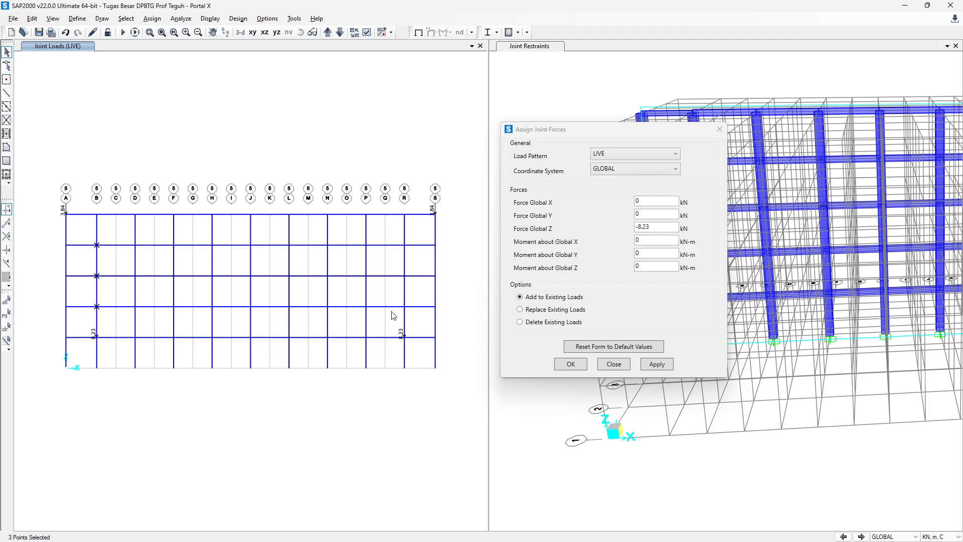
pyautogui.moveTo(425, 317); pyautogui.dragTo(425, 316)
pyautogui.moveTo(428, 267); pyautogui.dragTo(396, 284)
pyautogui.hotkey('alt', 'Tab')
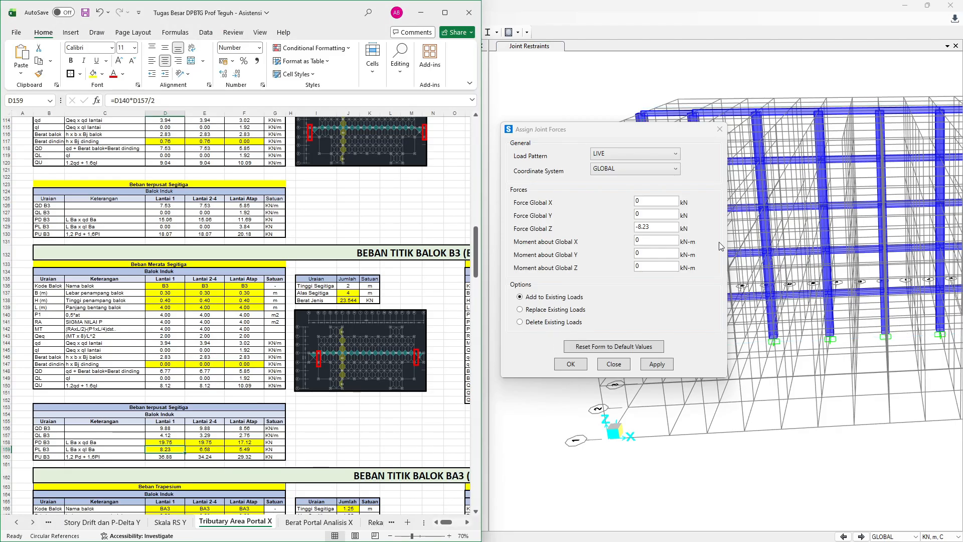
pyautogui.click(660, 226)
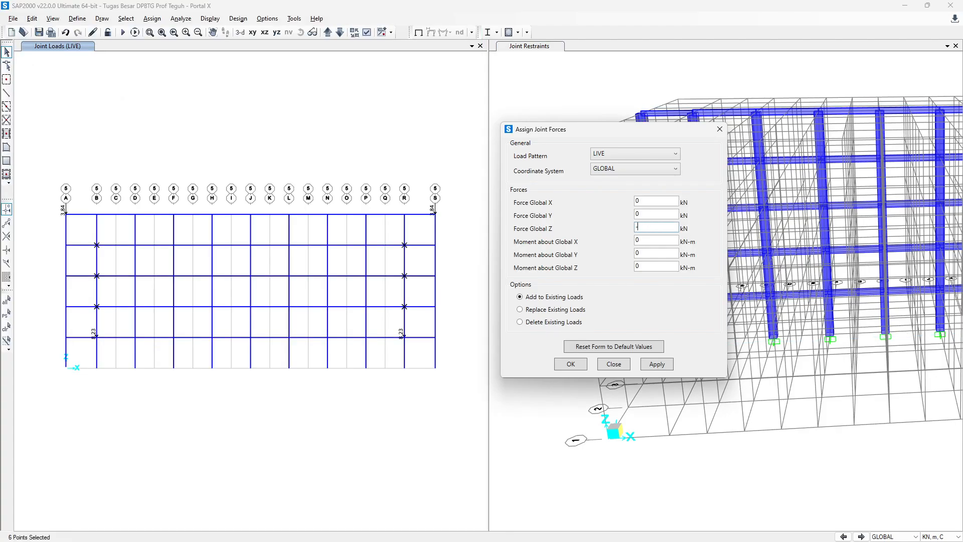
pyautogui.click(657, 365)
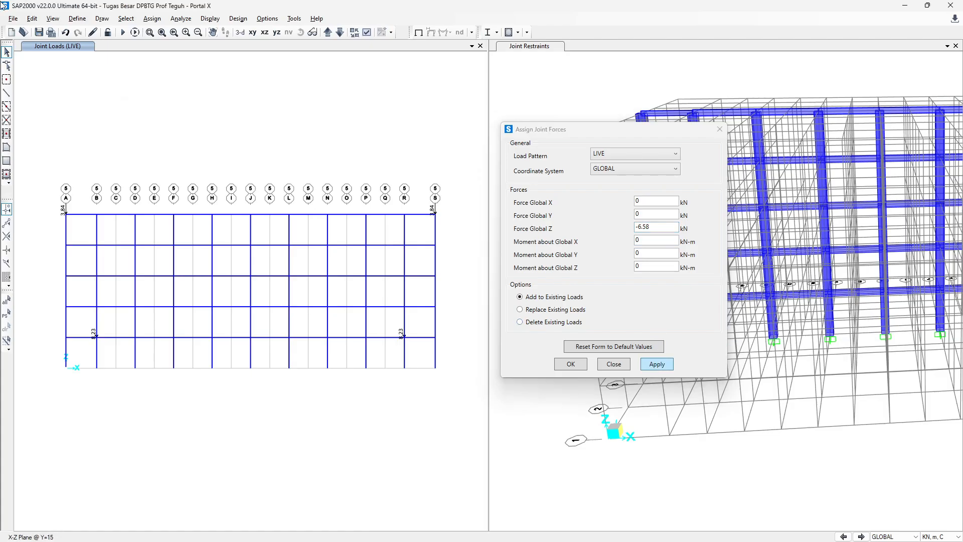
# Select the roof joints on grids B and R and add a LIVE Global Z force of -5.49 kN from the Lantai Atap value.
pyautogui.click(97, 215)
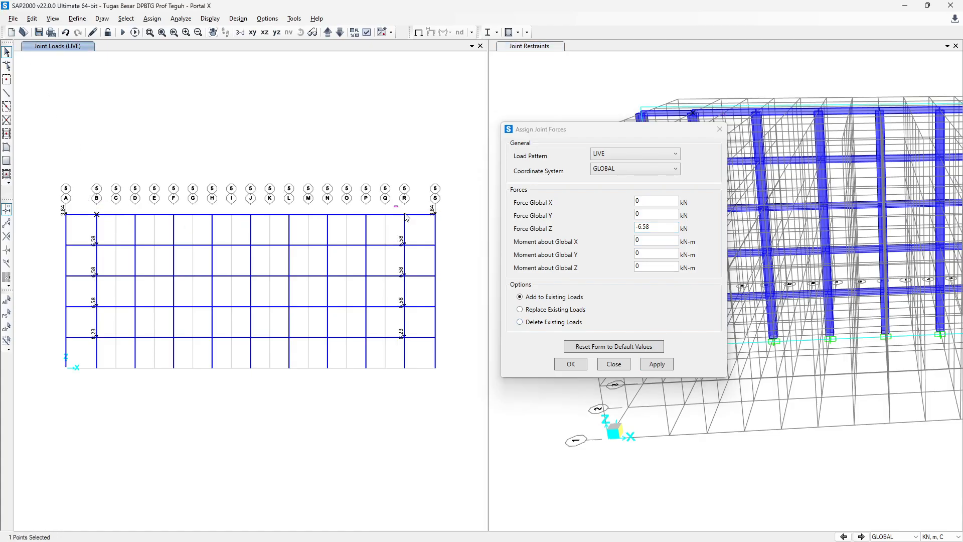
pyautogui.hotkey('alt', 'Tab')
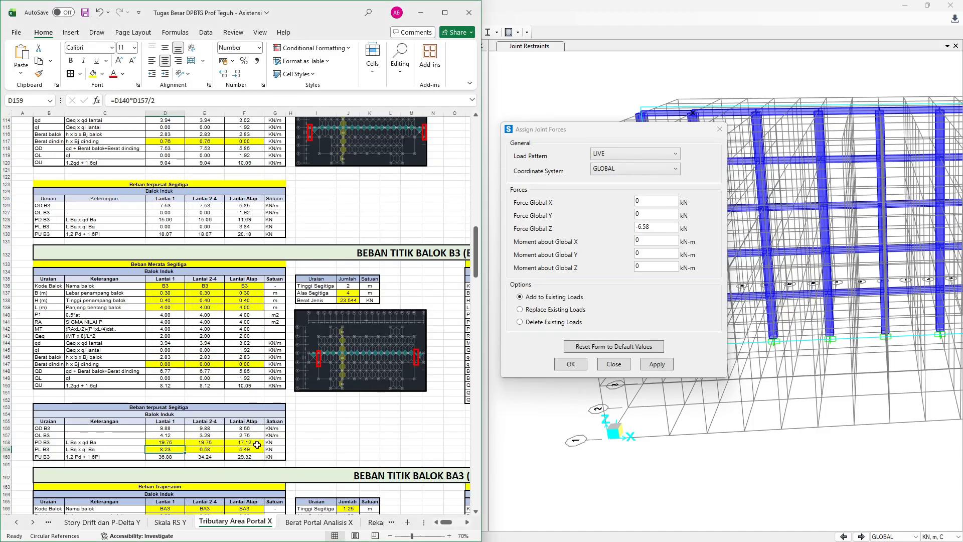
pyautogui.click(710, 200)
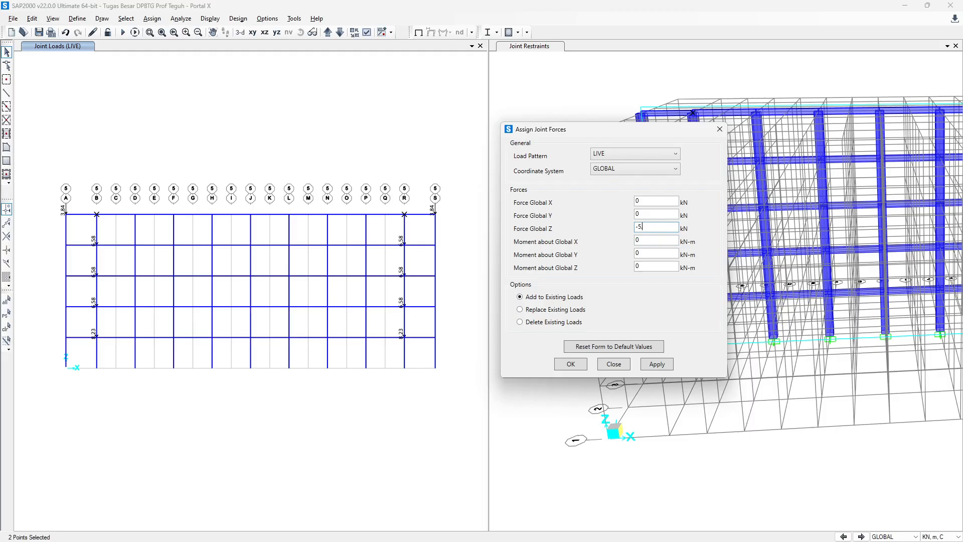
pyautogui.click(658, 365)
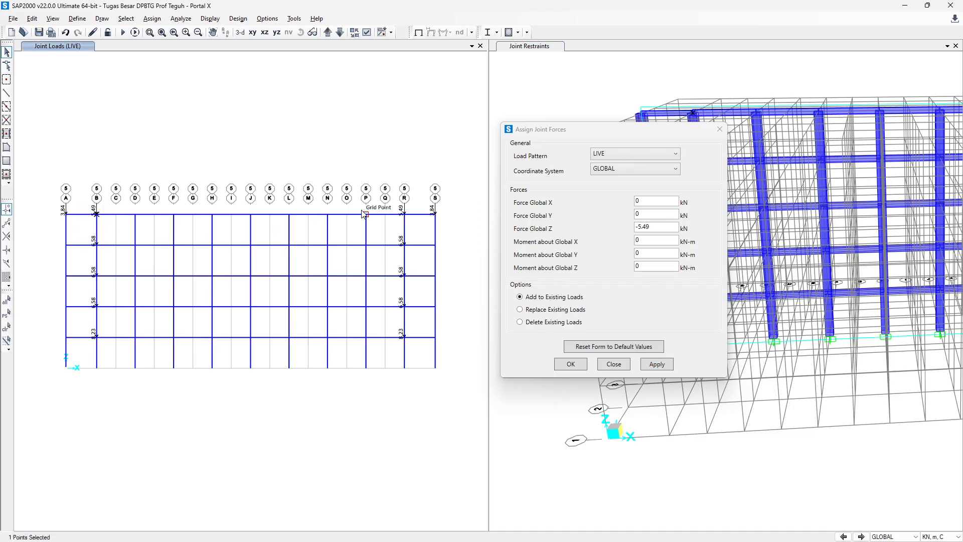
# Reselect the roof joints on grids B and R and add a SIDL Global Z force of -17.12 kN from the PD B3 value.
pyautogui.hotkey('alt', 'Tab')
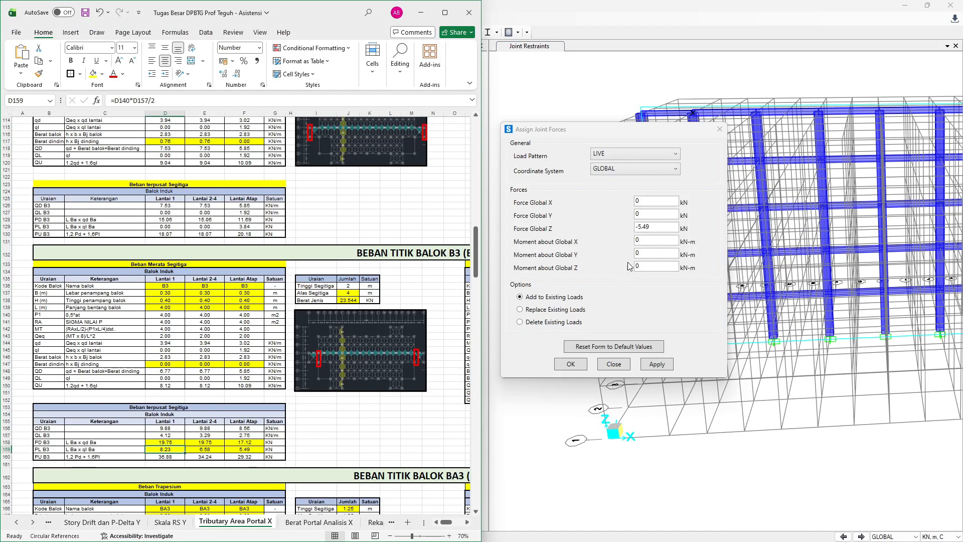
pyautogui.click(631, 155)
pyautogui.click(613, 203)
pyautogui.hotkey('alt', 'Tab')
pyautogui.click(657, 229)
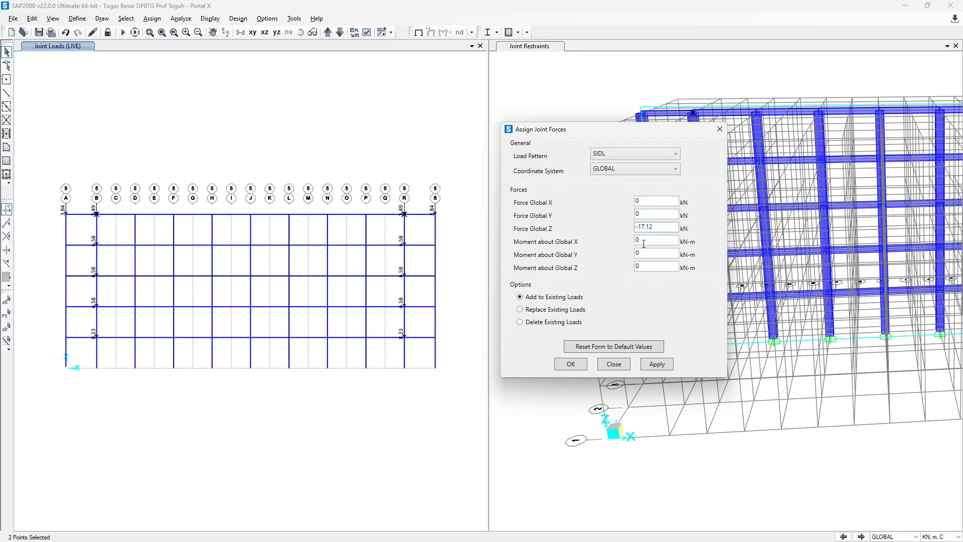
pyautogui.hotkey('alt', 'Tab')
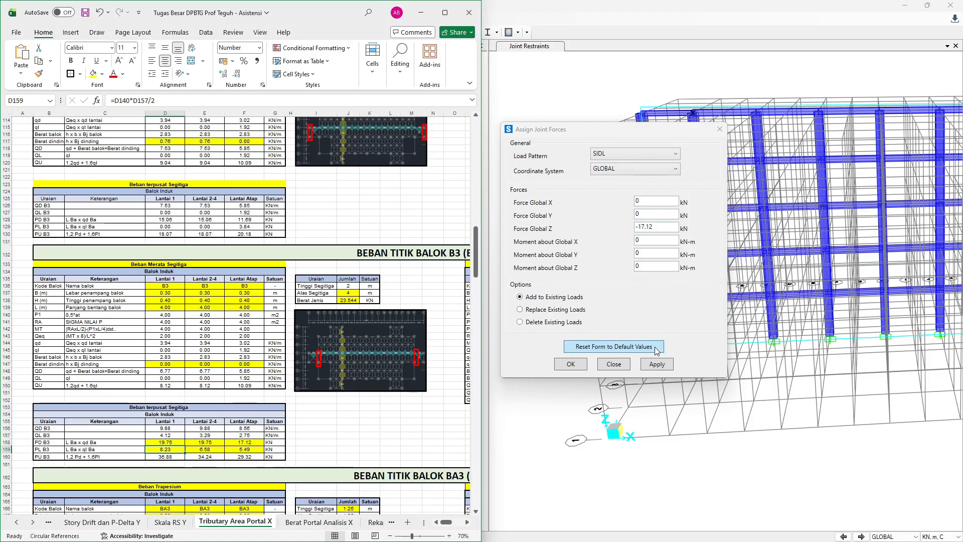
pyautogui.click(668, 372)
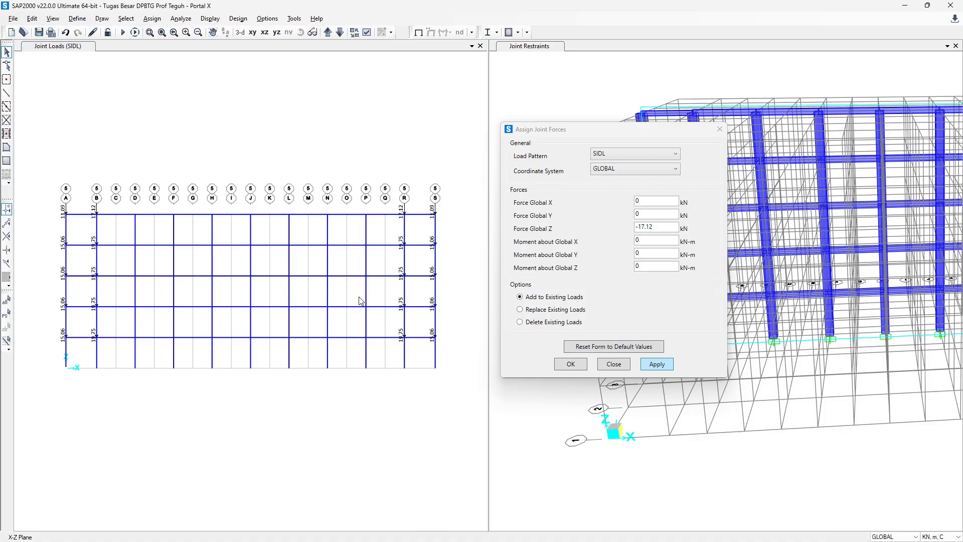
# Examine the BA3 point load diagram and its PD and PL values in Excel against the frame grids, closing the SAP2000 joint forces form.
pyautogui.hotkey('alt', 'Tab')
pyautogui.scroll(-8, 396, 309)
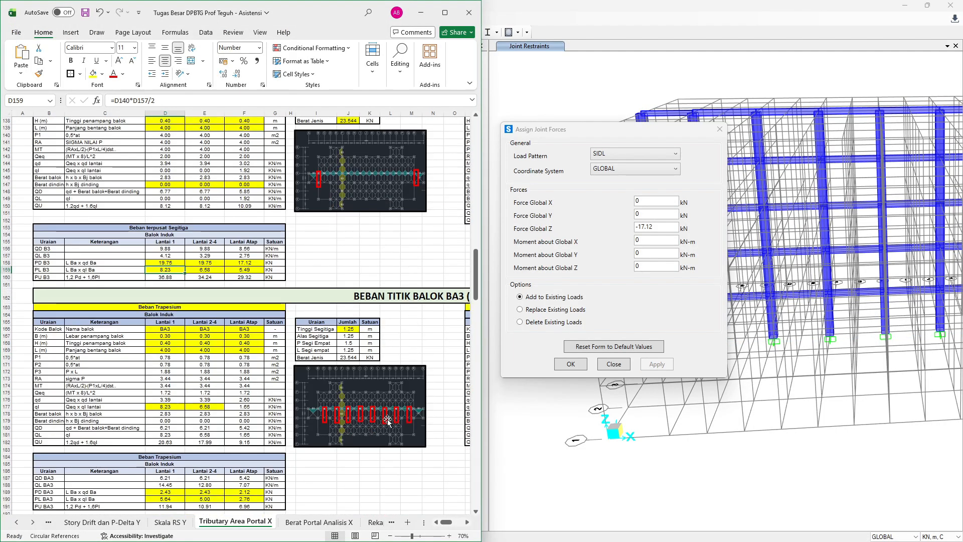
pyautogui.keyDown('ctrl'); pyautogui.scroll(6, 385, 420); pyautogui.keyUp('ctrl')
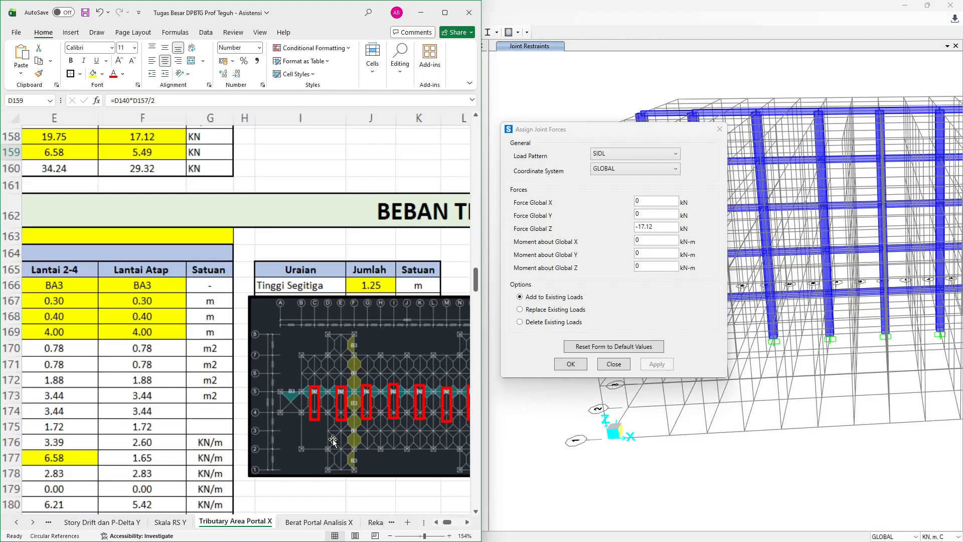
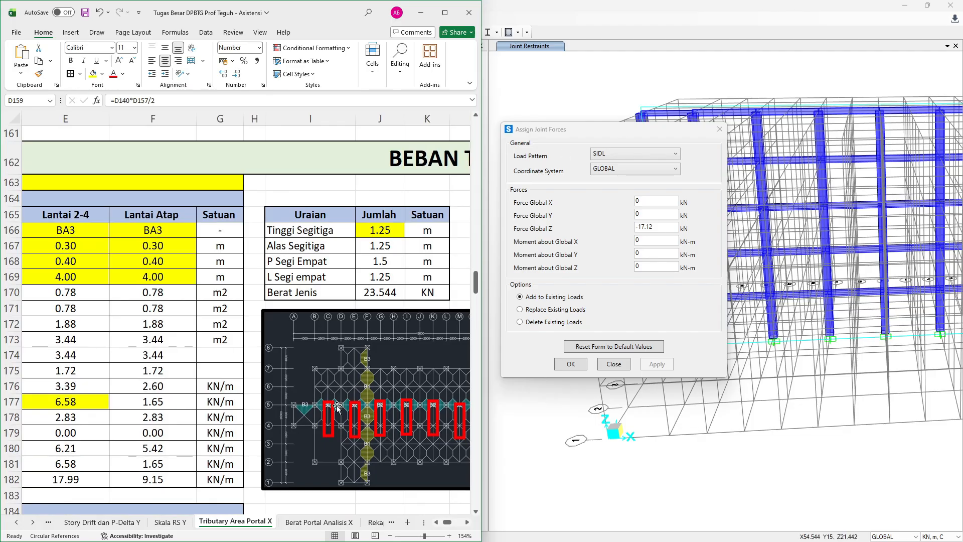
pyautogui.keyDown('ctrl'); pyautogui.scroll(5, 337, 406); pyautogui.keyUp('ctrl')
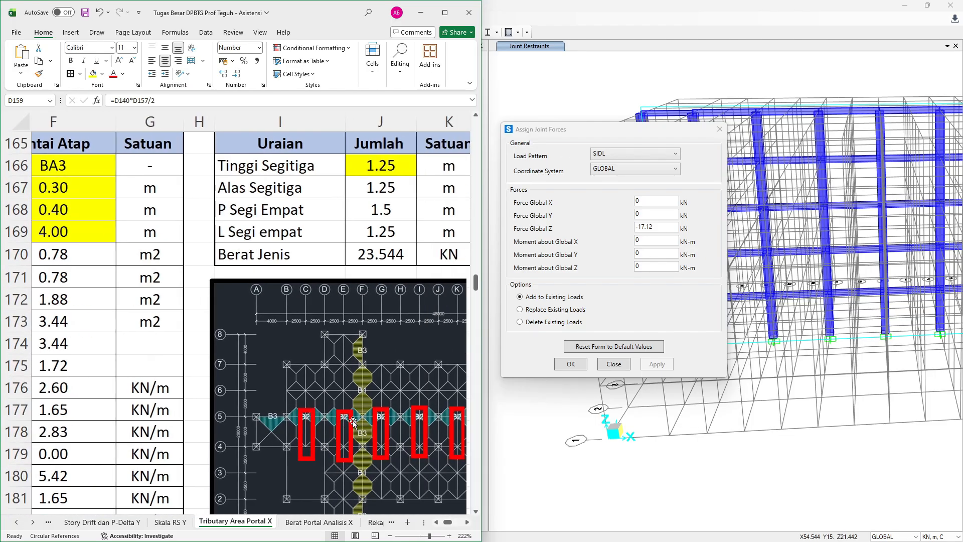
pyautogui.keyDown('ctrl'); pyautogui.scroll(-7, 354, 423); pyautogui.keyUp('ctrl')
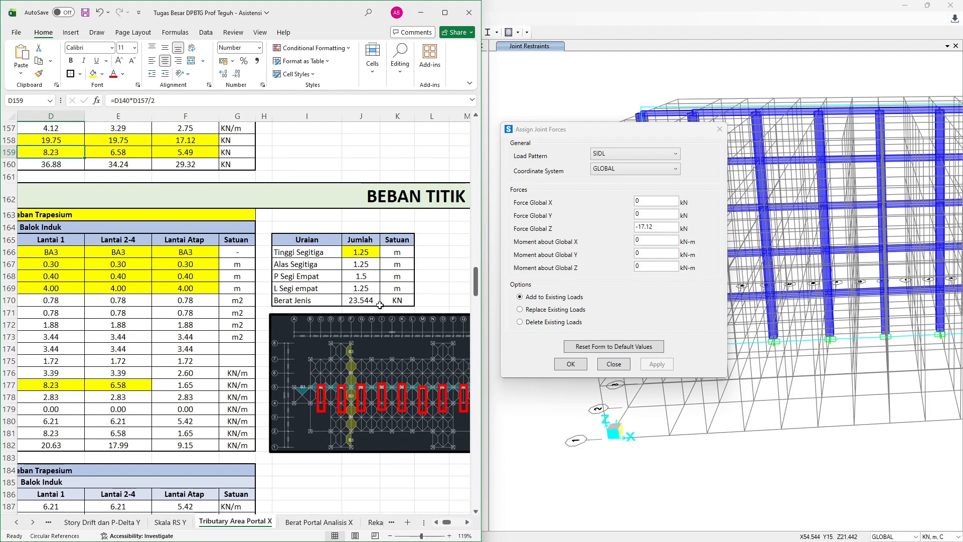
pyautogui.click(721, 130)
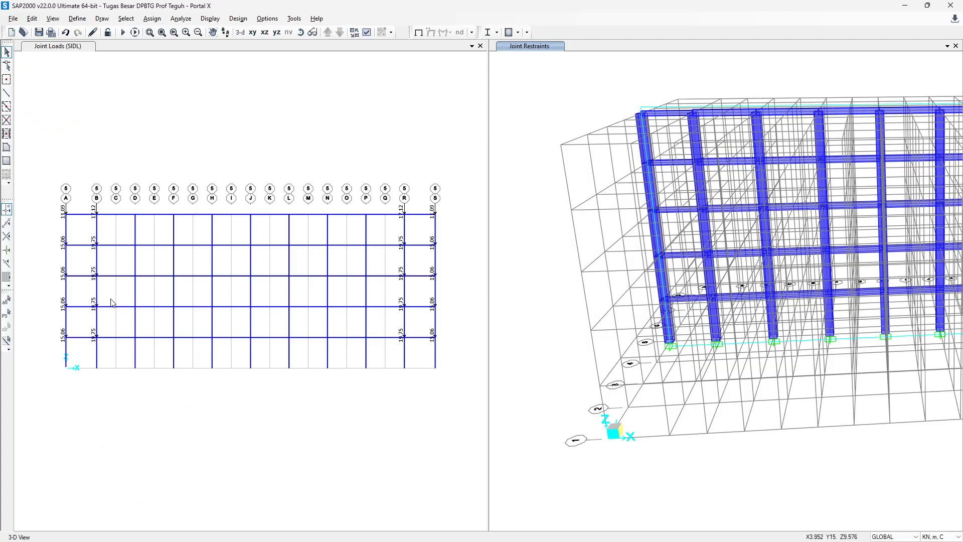
pyautogui.hotkey('alt', 'Tab')
pyautogui.hscroll(3, 421, 409)
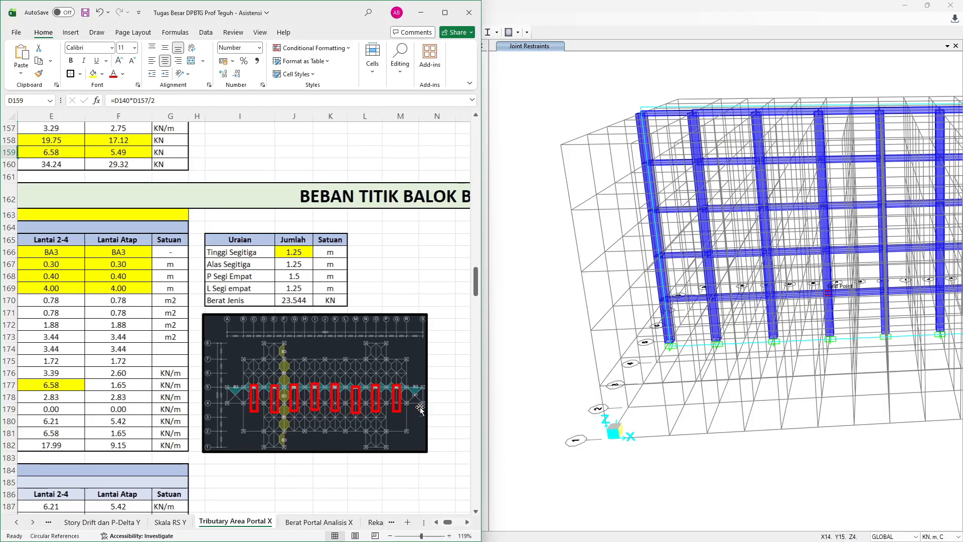
pyautogui.hotkey('alt', 'Tab')
pyautogui.hotkey('alt', 'Tab')
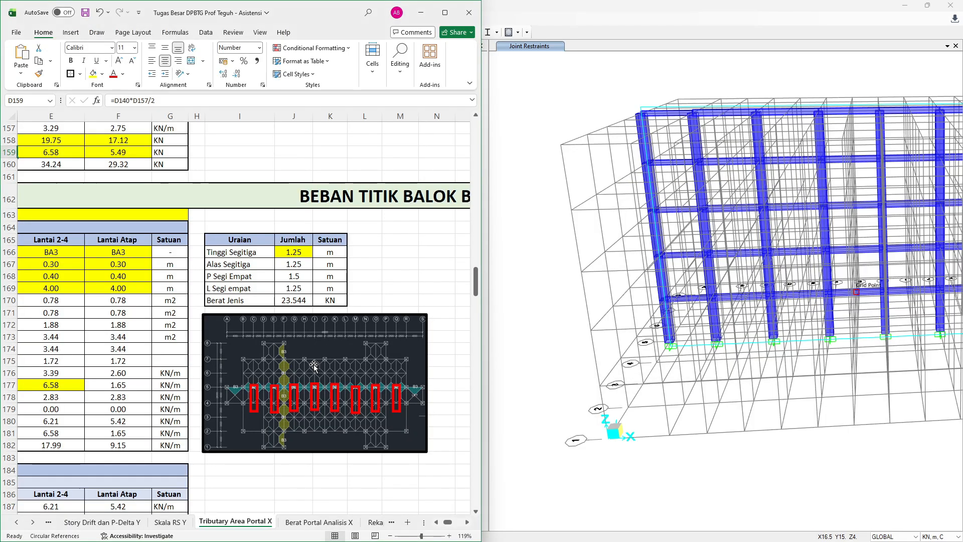
pyautogui.hscroll(-3, 314, 366)
pyautogui.scroll(-2, 314, 413)
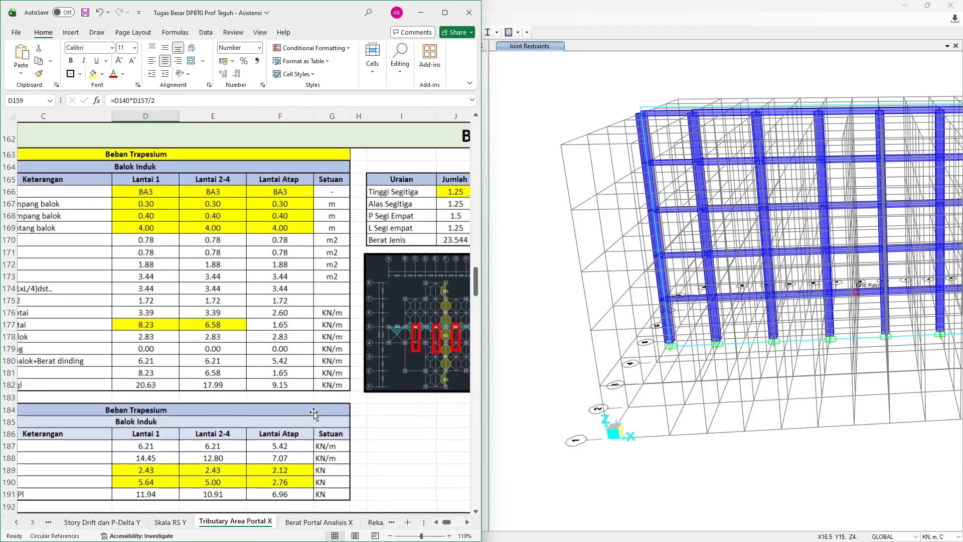
pyautogui.hscroll(-1, 314, 413)
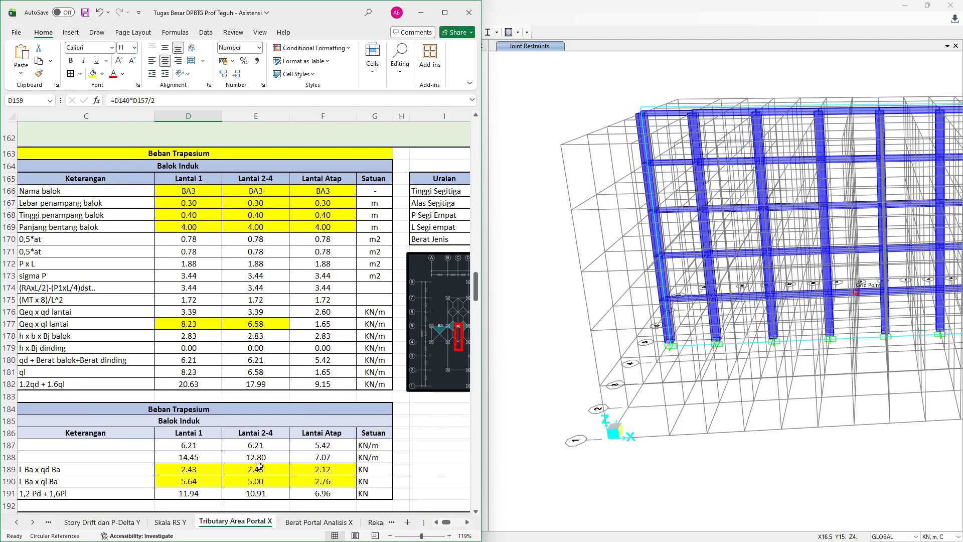
# Highlight the Lantai 1 and Lantai 2-4 BA3 load values in Excel, and select the SAP2000 beams between grids B and R on the four floors below the roof.
pyautogui.moveTo(223, 472); pyautogui.dragTo(194, 480)
pyautogui.hotkey('alt', 'Tab')
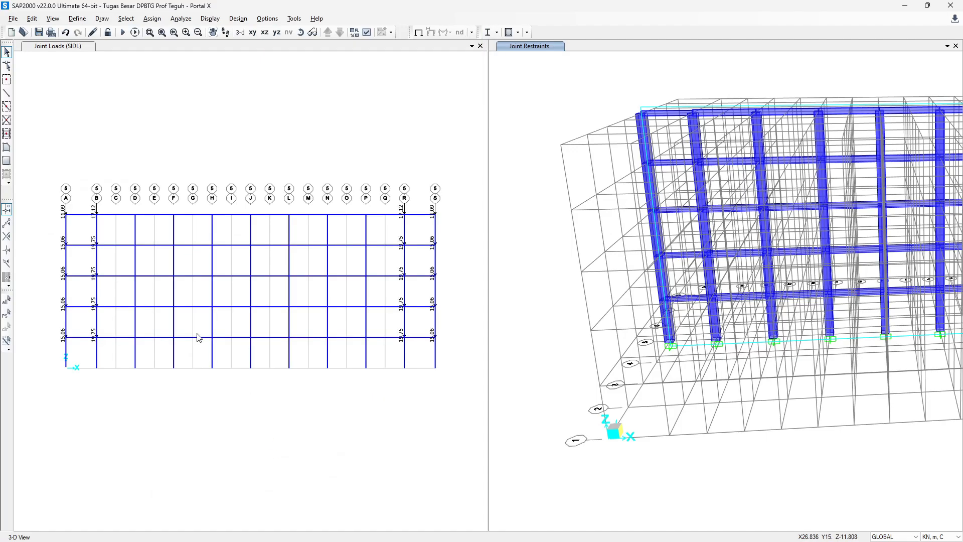
pyautogui.moveTo(79, 331); pyautogui.dragTo(123, 340)
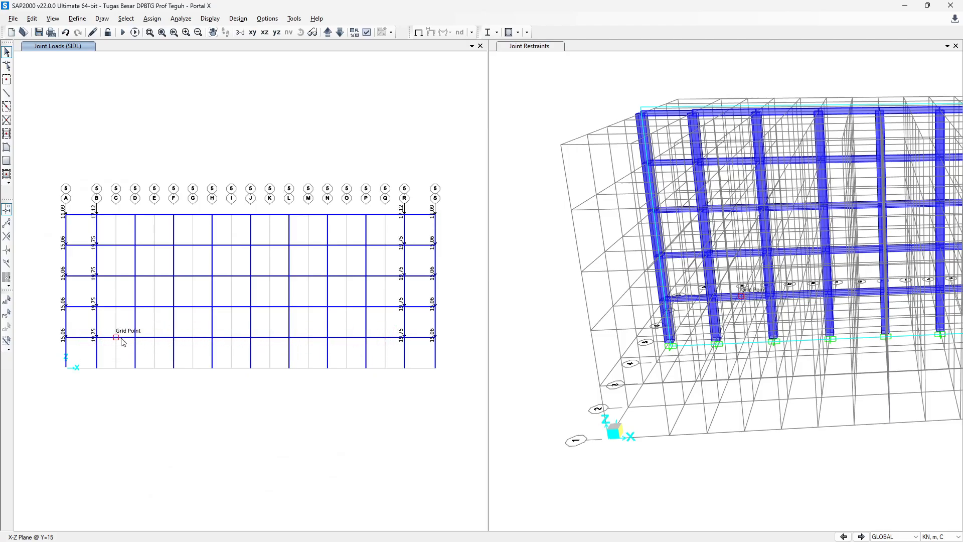
pyautogui.moveTo(408, 375); pyautogui.dragTo(408, 346)
pyautogui.moveTo(349, 332); pyautogui.dragTo(417, 324)
pyautogui.moveTo(93, 262); pyautogui.dragTo(430, 296)
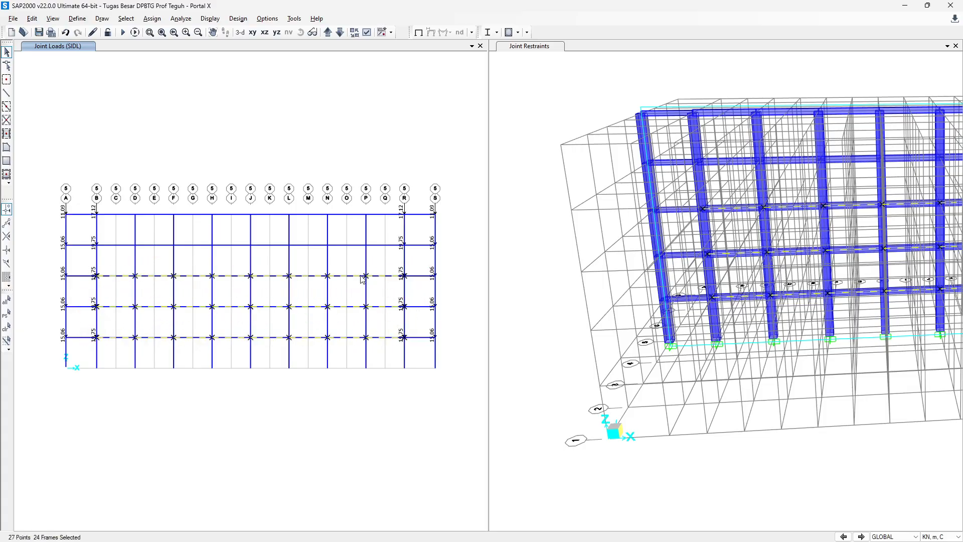
pyautogui.moveTo(374, 262); pyautogui.dragTo(422, 256)
# Set up a frame point load assignment for the selected beams with absolute distance from End-I, adding to existing loads in the SIDL pattern.
pyautogui.click(152, 18)
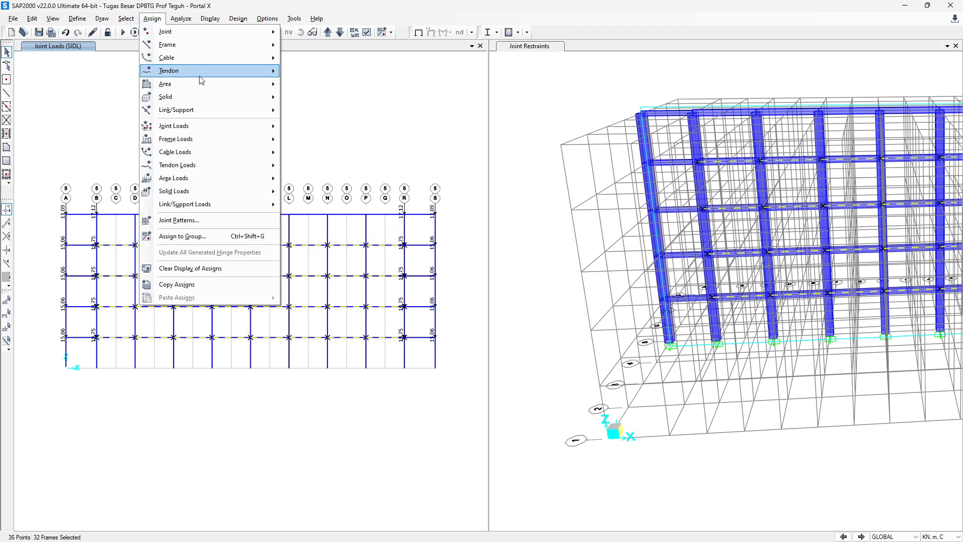
pyautogui.moveTo(261, 139)
pyautogui.click(310, 157)
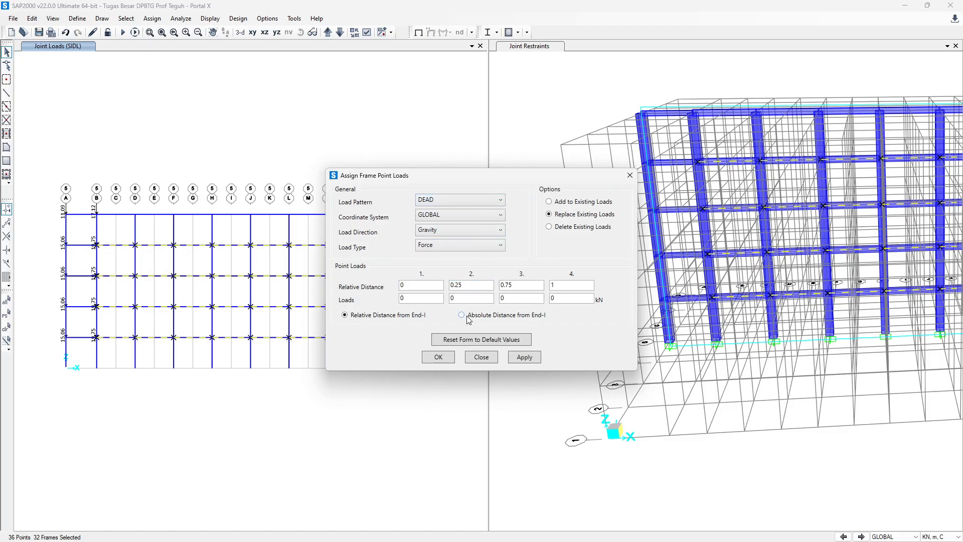
pyautogui.click(462, 315)
pyautogui.hotkey('alt', 'Tab')
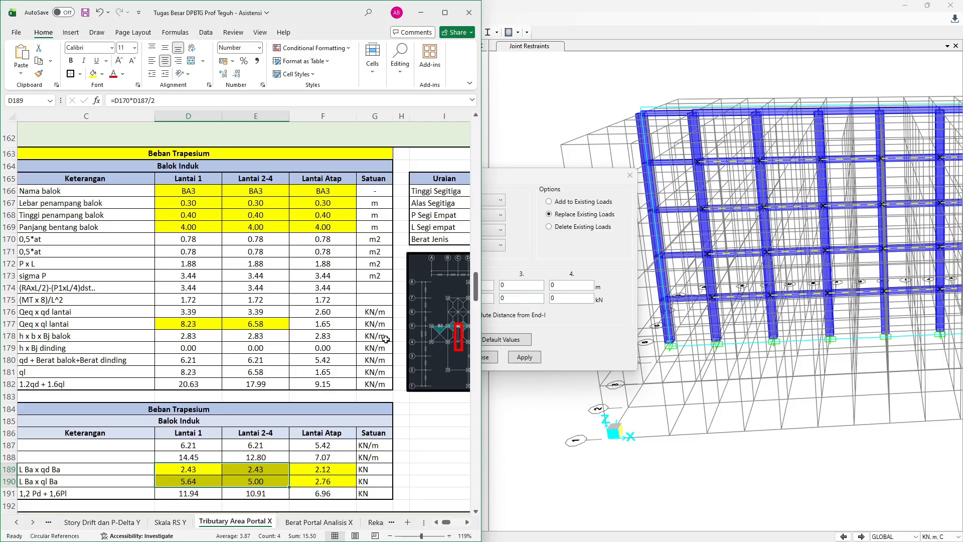
pyautogui.hscroll(3, 324, 271)
pyautogui.keyDown('ctrl'); pyautogui.scroll(5, 323, 272); pyautogui.keyUp('ctrl')
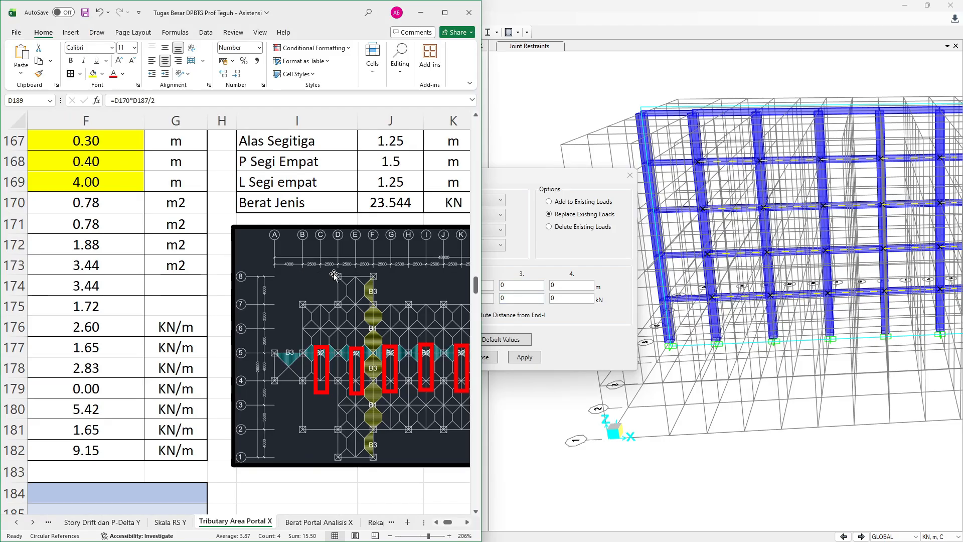
pyautogui.click(486, 295)
pyautogui.click(443, 289)
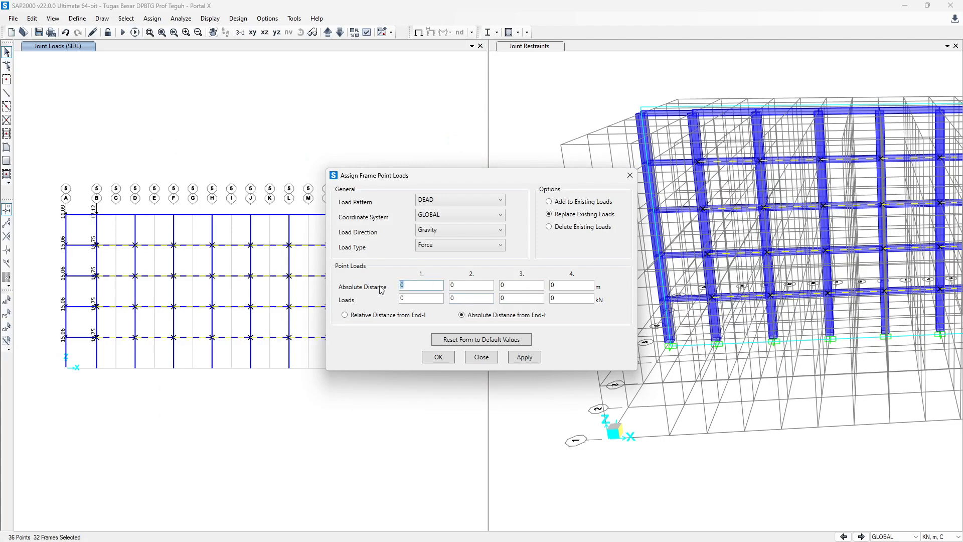
pyautogui.click(550, 202)
pyautogui.click(455, 198)
pyautogui.click(432, 254)
# Apply a SIDL gravity point load of 2.43 kN at 2.5 m to the selected beams, using the BA3 value from Excel.
pyautogui.hotkey('alt', 'Tab')
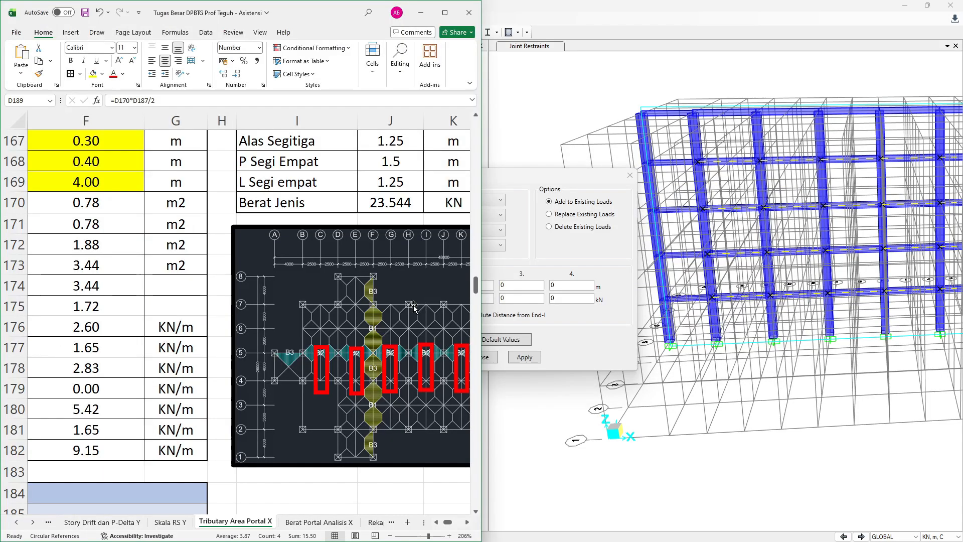
pyautogui.keyDown('ctrl'); pyautogui.scroll(-6, 331, 432); pyautogui.keyUp('ctrl')
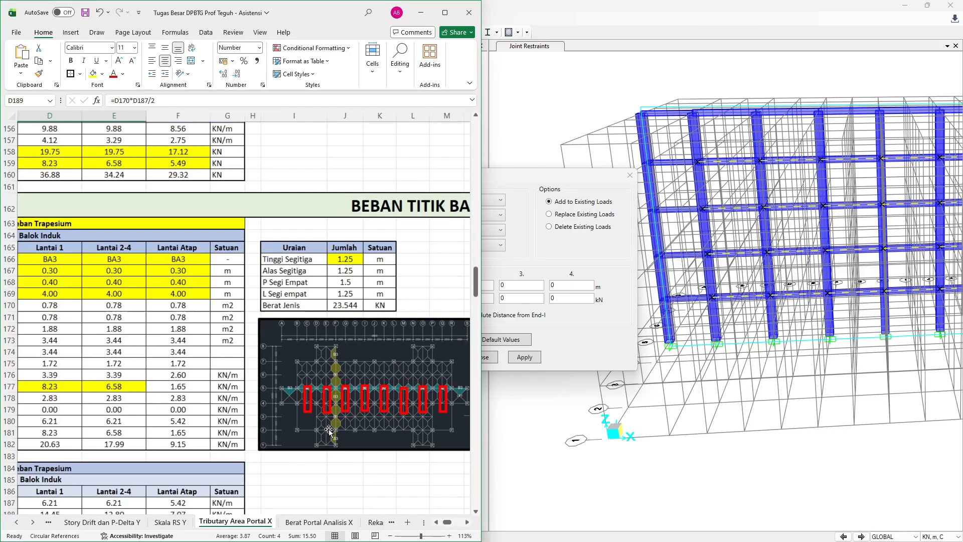
pyautogui.scroll(-2, 329, 431)
pyautogui.click(64, 456)
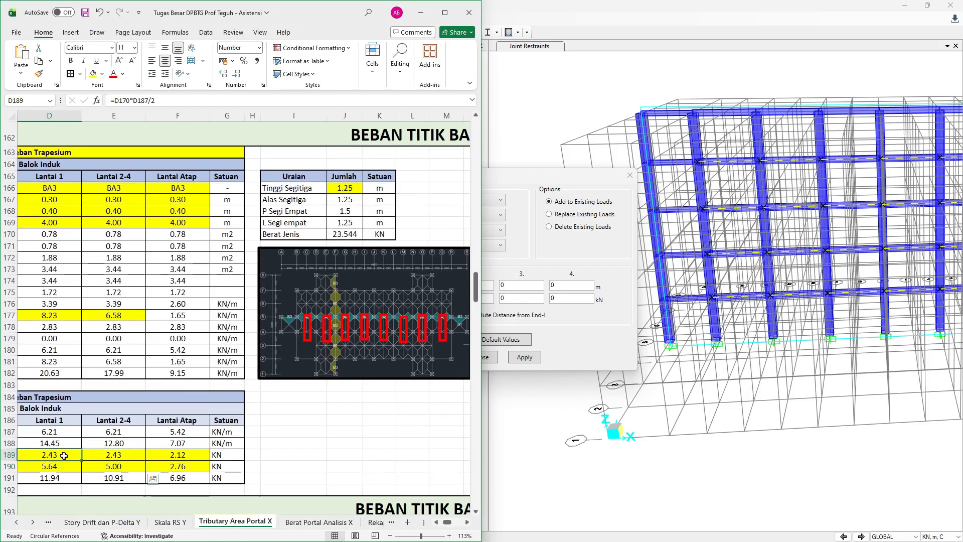
pyautogui.click(516, 325)
pyautogui.click(407, 298)
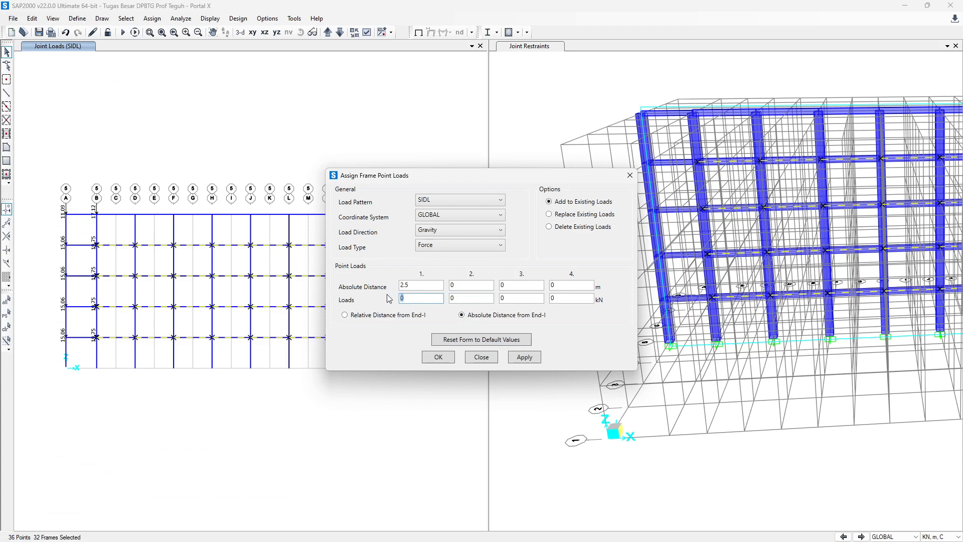
pyautogui.click(517, 356)
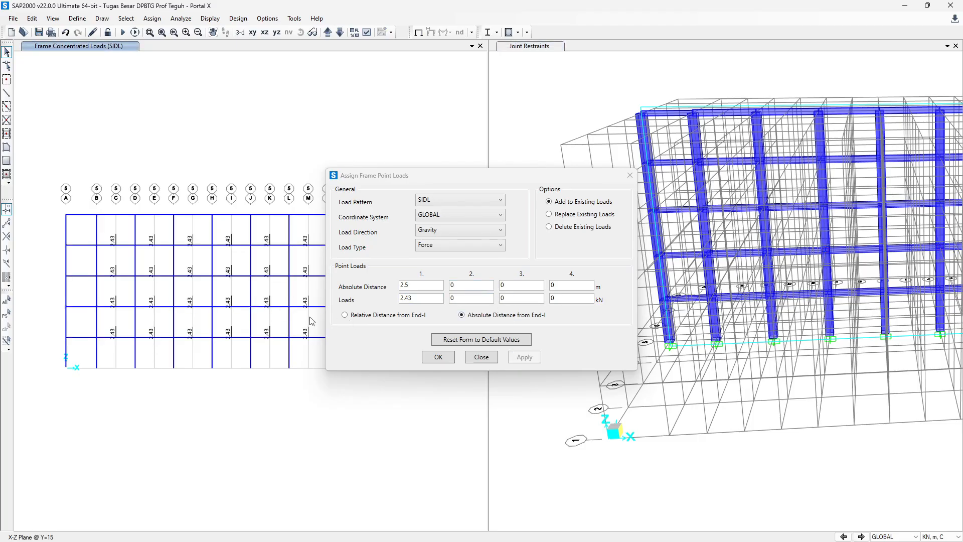
# Select the roof beams between grids B and R and add a SIDL point load of 2.12 kN at 2.5 m.
pyautogui.moveTo(513, 176); pyautogui.dragTo(786, 181)
pyautogui.moveTo(82, 330); pyautogui.dragTo(424, 348)
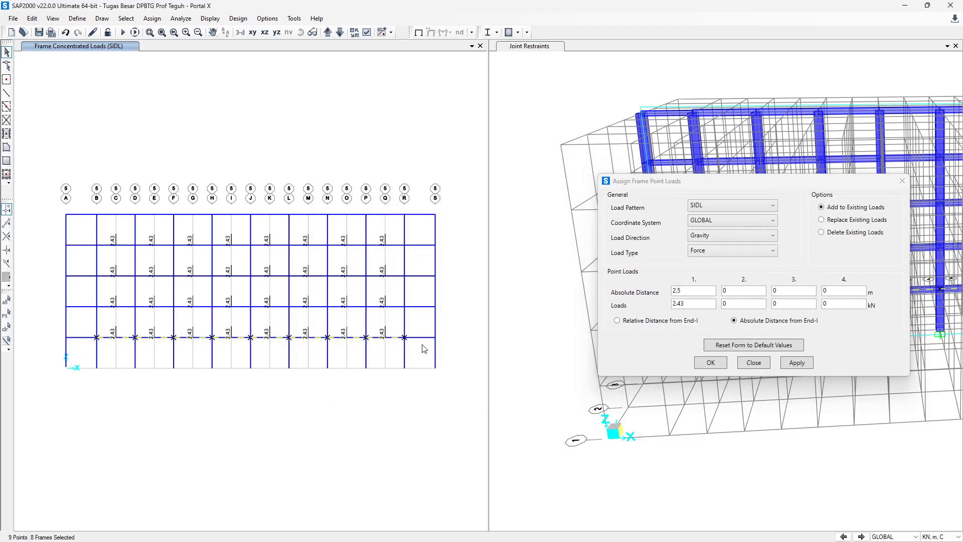
pyautogui.press('Escape')
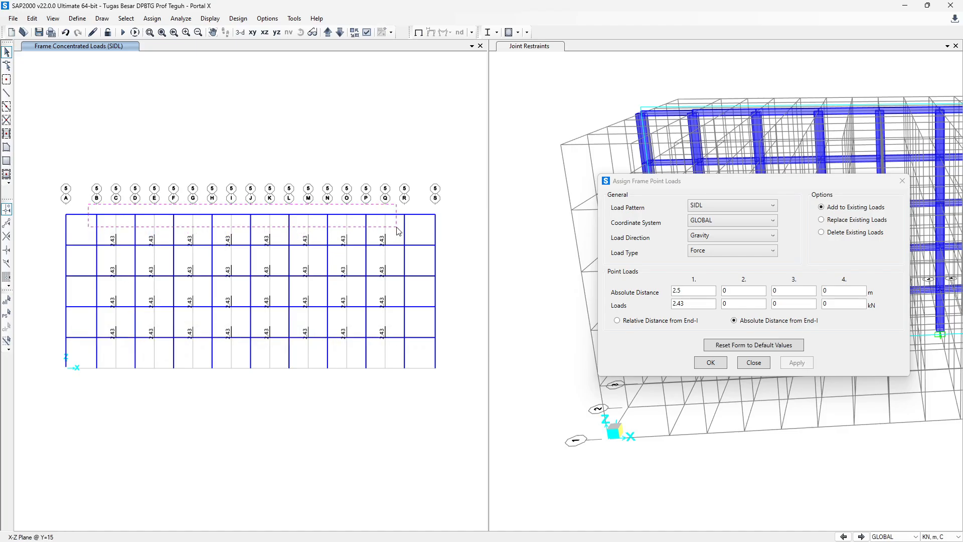
pyautogui.moveTo(398, 231); pyautogui.dragTo(426, 230)
pyautogui.hotkey('alt', 'Tab')
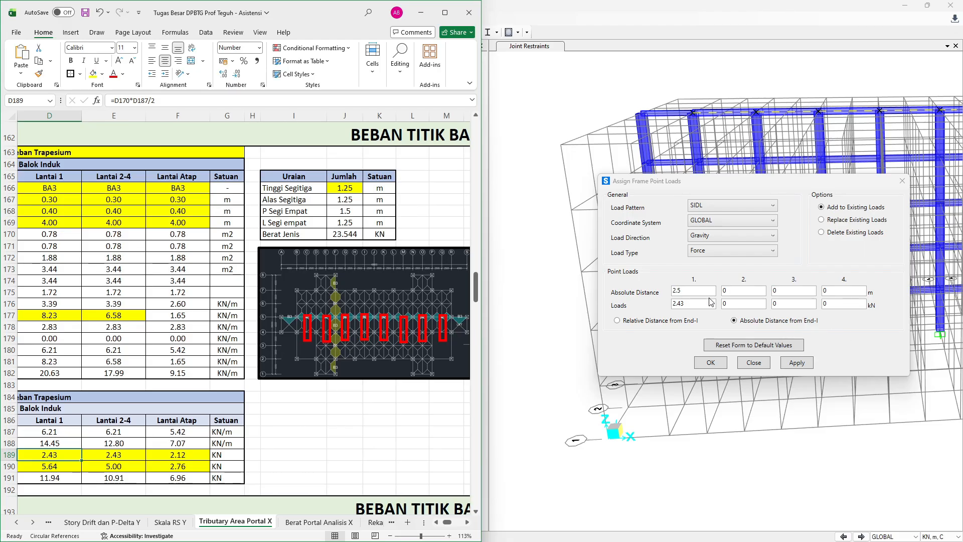
pyautogui.moveTo(712, 302); pyautogui.dragTo(673, 311)
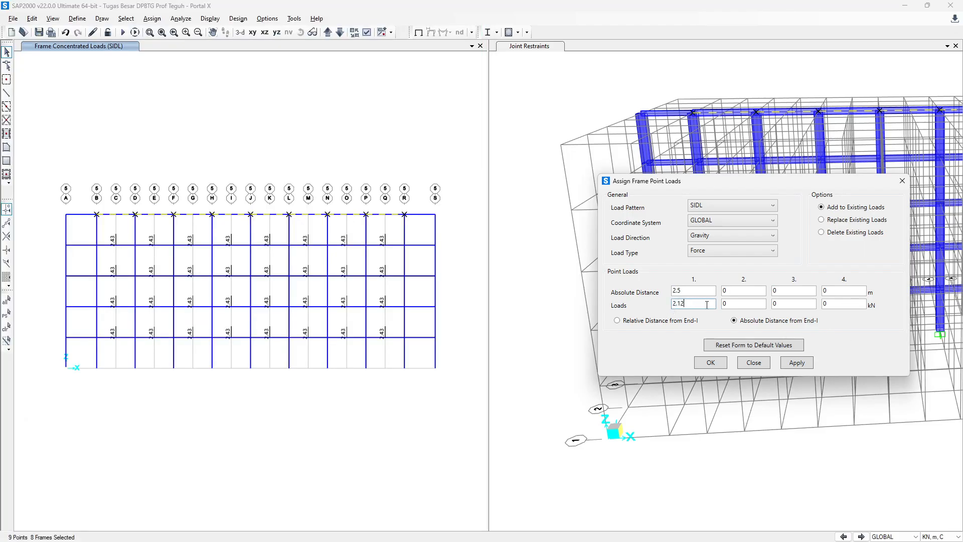
pyautogui.click(806, 366)
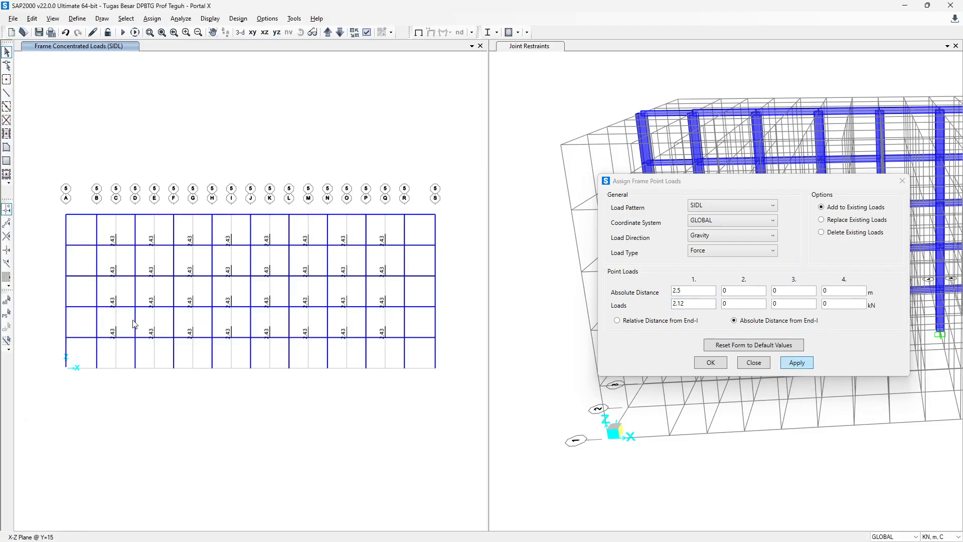
# Select the first-floor beams between grids B and R and add a LIVE point load of 5.64 kN at 2.5 m.
pyautogui.moveTo(79, 326); pyautogui.dragTo(419, 351)
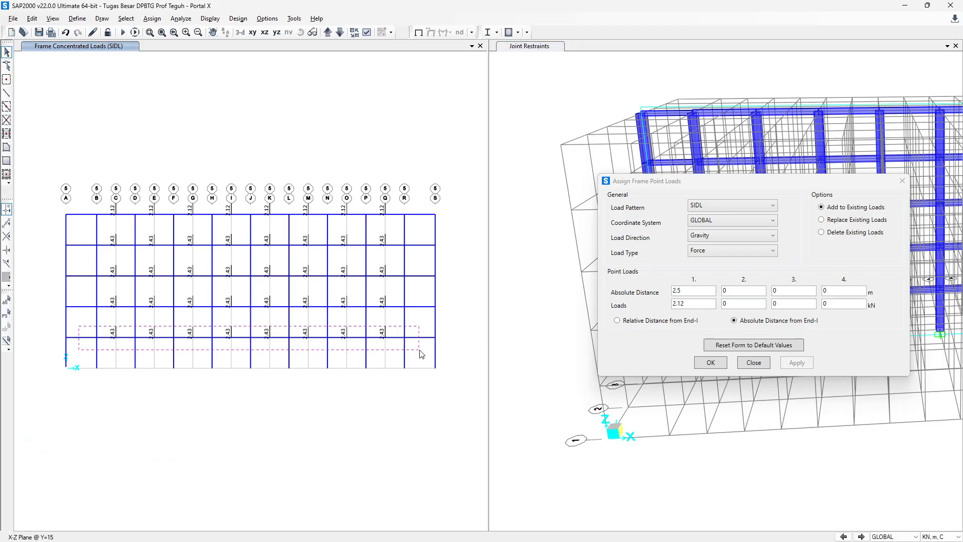
pyautogui.hotkey('alt', 'Tab')
pyautogui.hscroll(-2, 335, 396)
pyautogui.hscroll(-1, 335, 397)
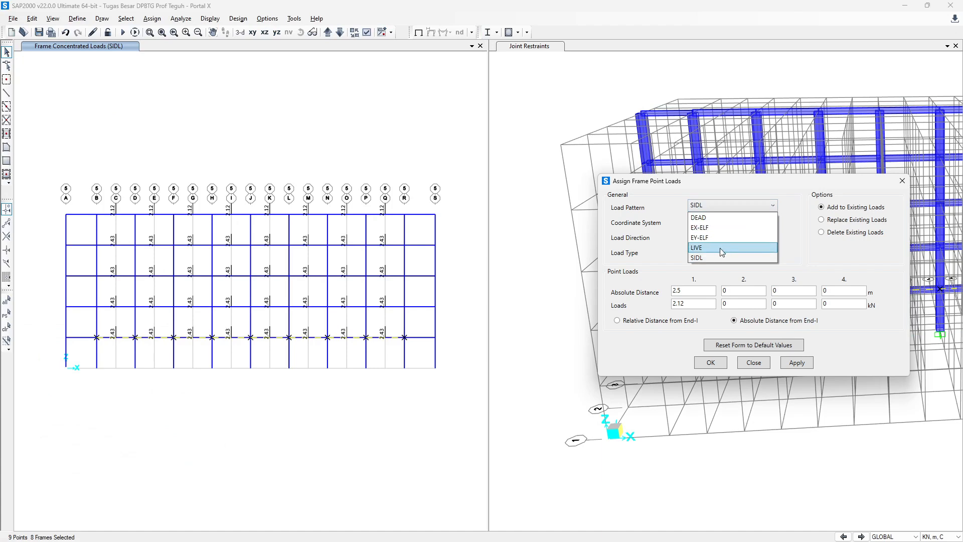
pyautogui.click(722, 246)
pyautogui.moveTo(697, 304); pyautogui.dragTo(654, 310)
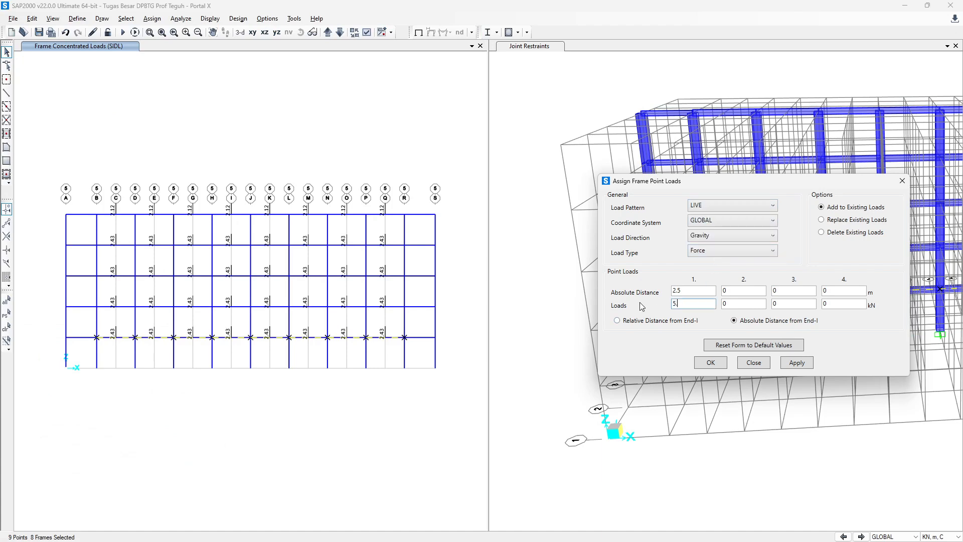
pyautogui.click(798, 363)
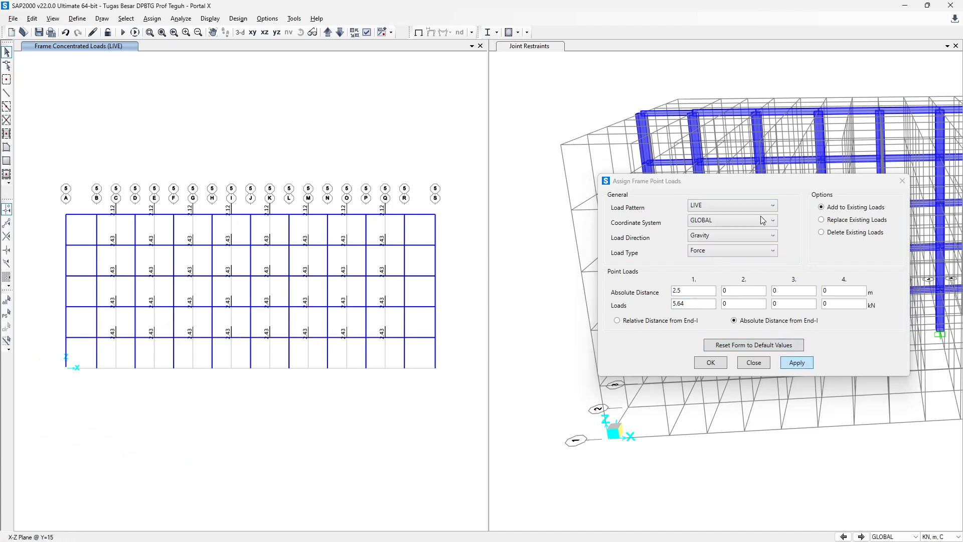
# Select the beams between grids B and R on the three intermediate floors and add a LIVE point load of 5 kN at 2.5 m.
pyautogui.click(77, 291)
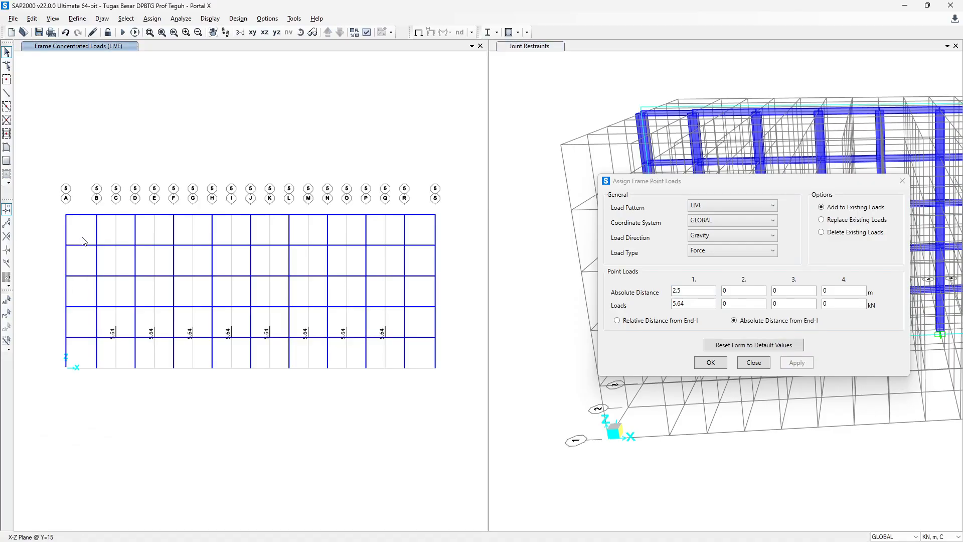
pyautogui.moveTo(82, 297); pyautogui.dragTo(410, 323)
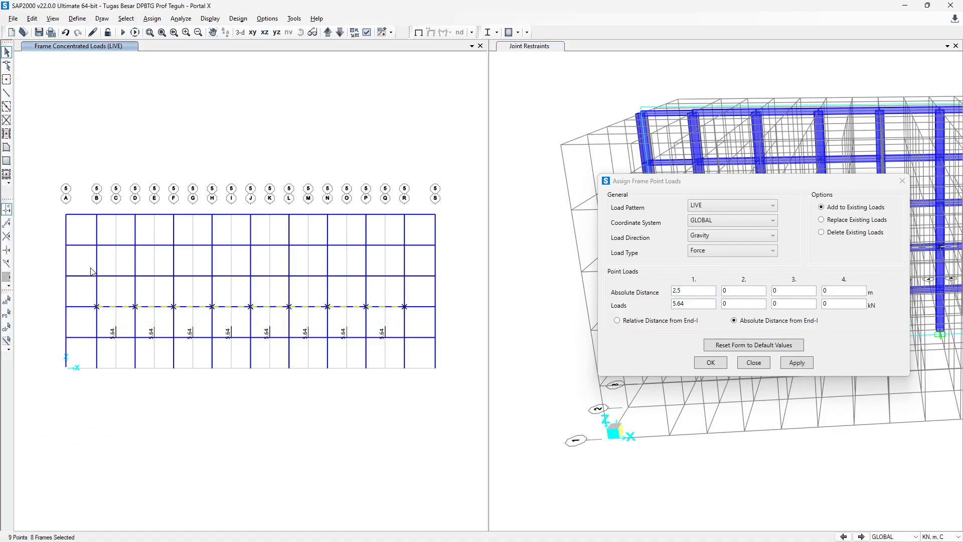
pyautogui.moveTo(371, 296); pyautogui.dragTo(420, 290)
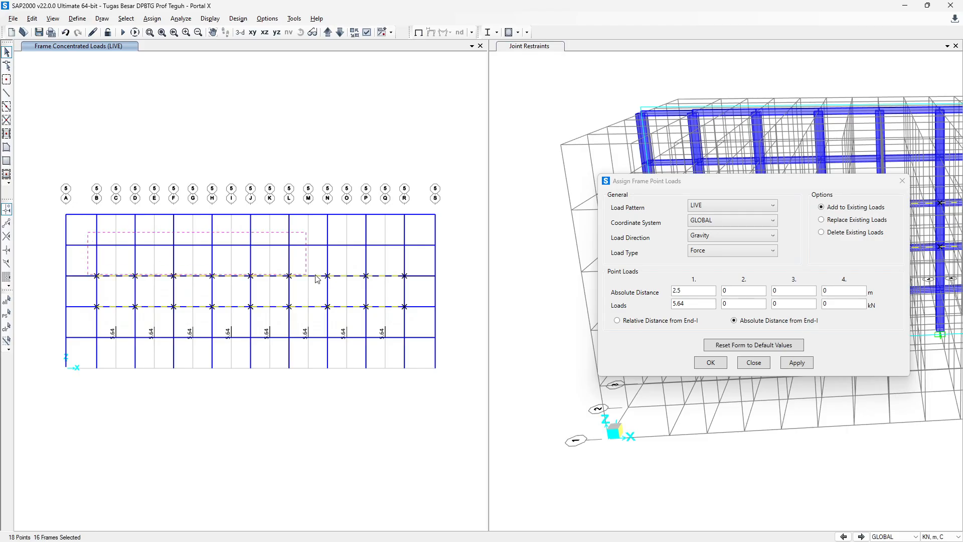
pyautogui.moveTo(316, 275); pyautogui.dragTo(413, 258)
pyautogui.hotkey('alt', 'Tab')
pyautogui.hotkey('alt', 'Tab')
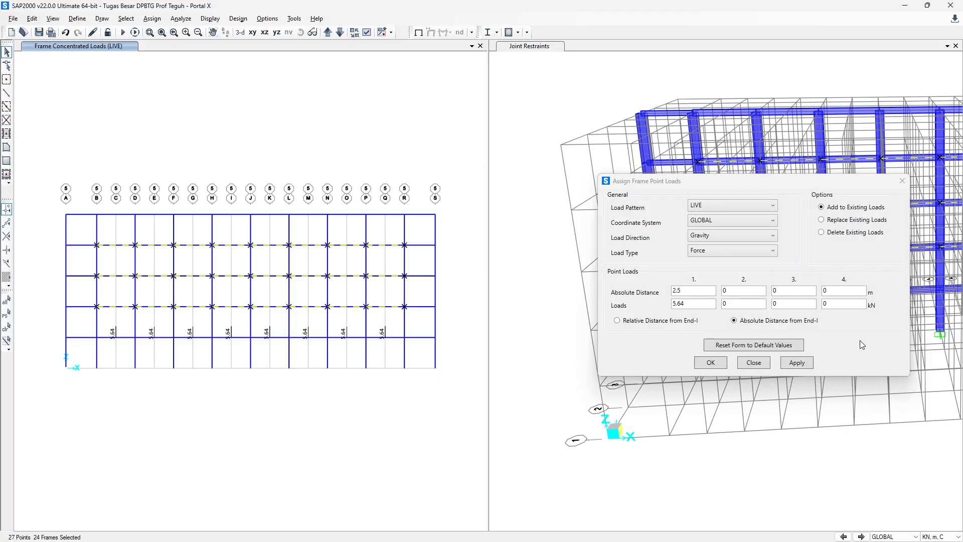
pyautogui.click(639, 308)
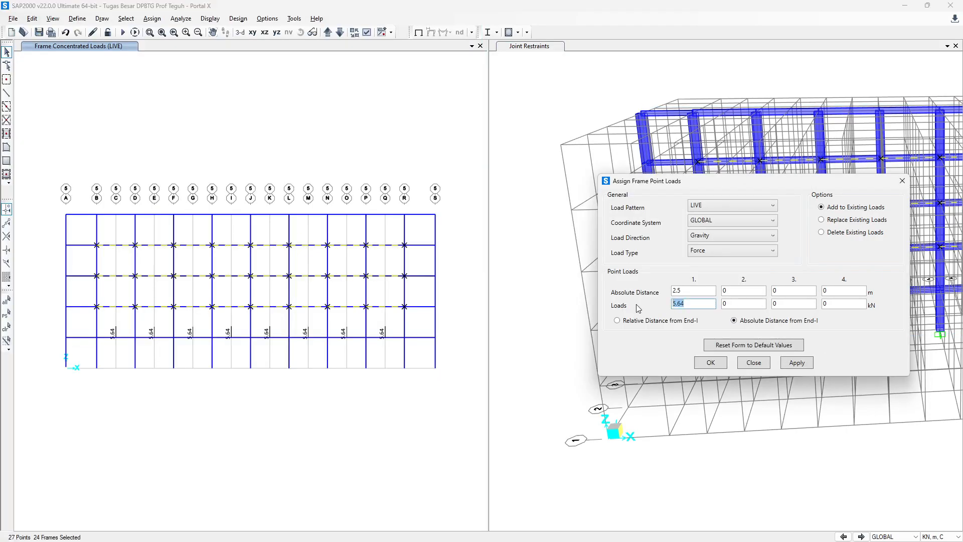
pyautogui.click(799, 364)
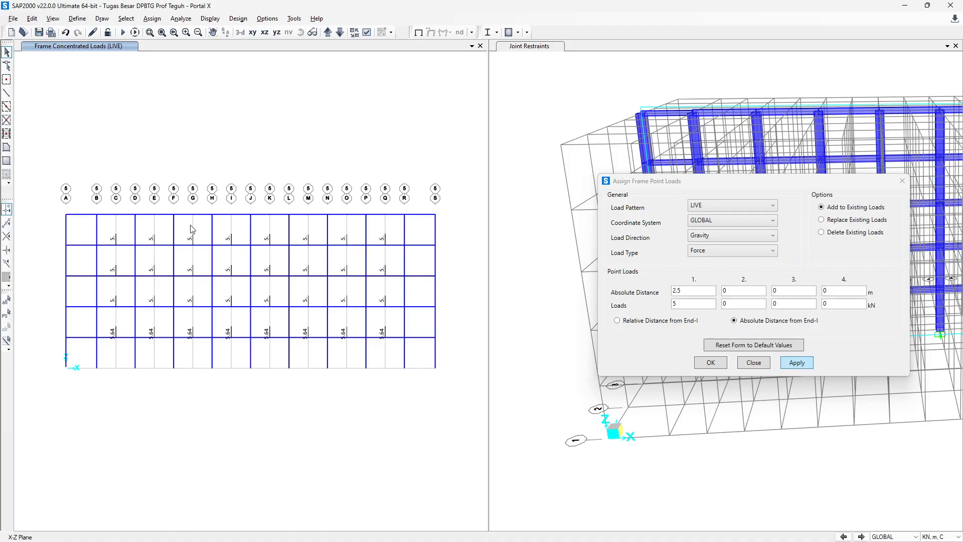
# Reselect the roof beams between grids B and R and add a LIVE point load of 2.76 kN from the Lantai Atap value.
pyautogui.moveTo(81, 205); pyautogui.dragTo(424, 230)
pyautogui.hotkey('alt', 'Tab')
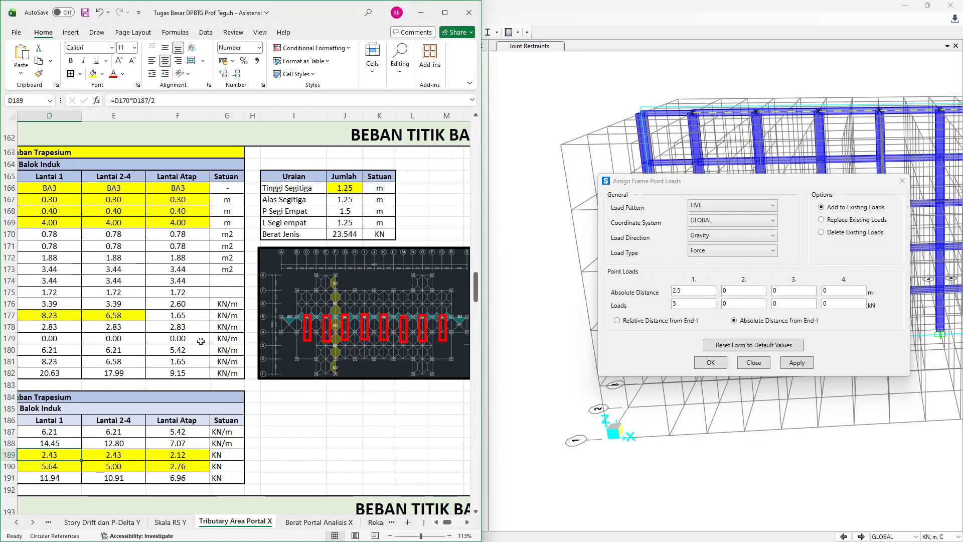
pyautogui.hotkey('alt', 'Tab')
pyautogui.moveTo(692, 304); pyautogui.dragTo(660, 306)
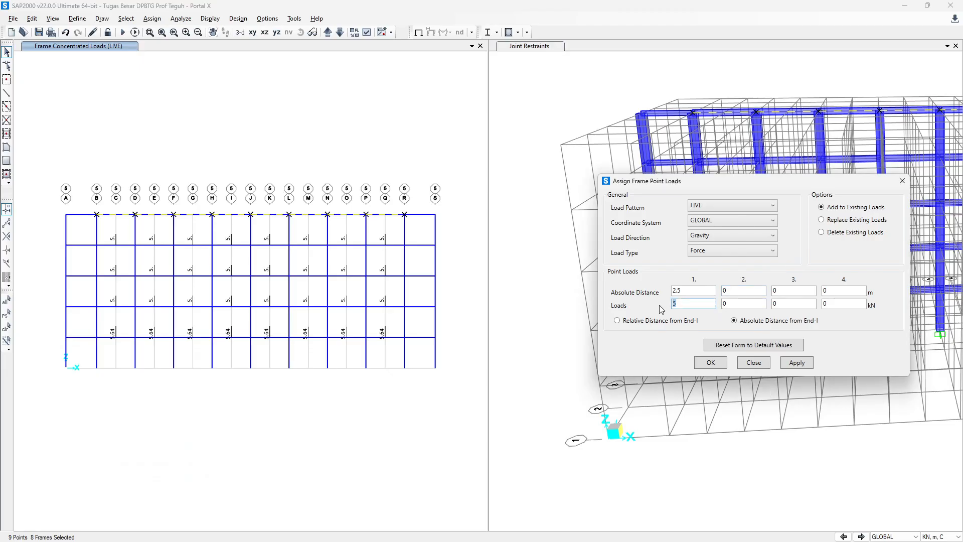
pyautogui.write('2.76')
pyautogui.click(797, 362)
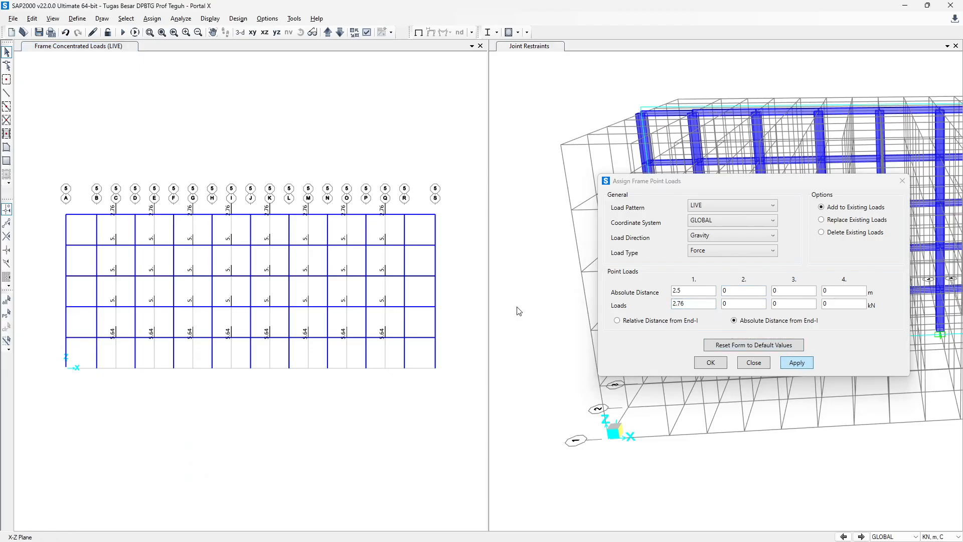
# Examine the B3 (D) point load diagram and its values in Excel, closing the SAP2000 frame point loads form.
pyautogui.hotkey('alt', 'Tab')
pyautogui.keyDown('ctrl'); pyautogui.scroll(-3, 375, 304); pyautogui.keyUp('ctrl')
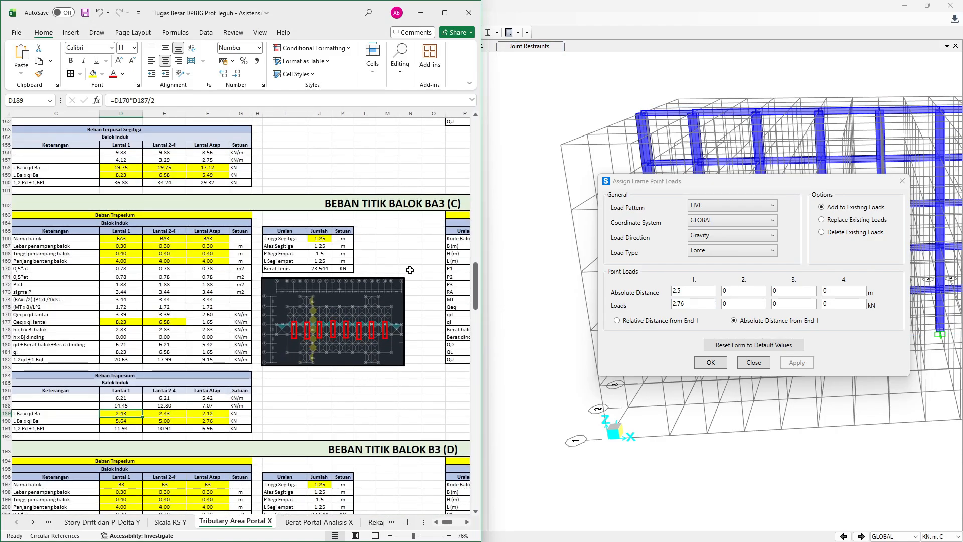
pyautogui.scroll(-5, 408, 280)
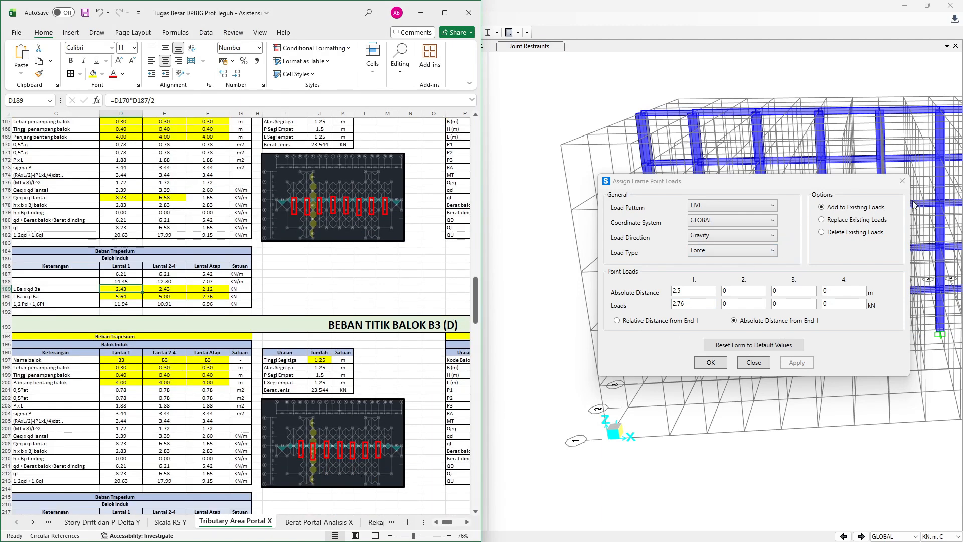
pyautogui.click(903, 180)
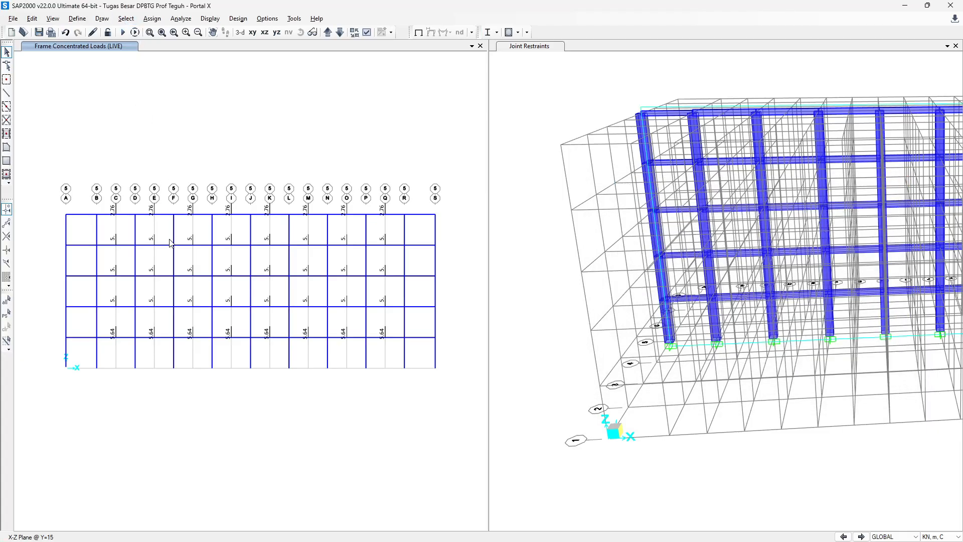
pyautogui.hotkey('alt', 'Tab')
pyautogui.scroll(-5, 333, 423)
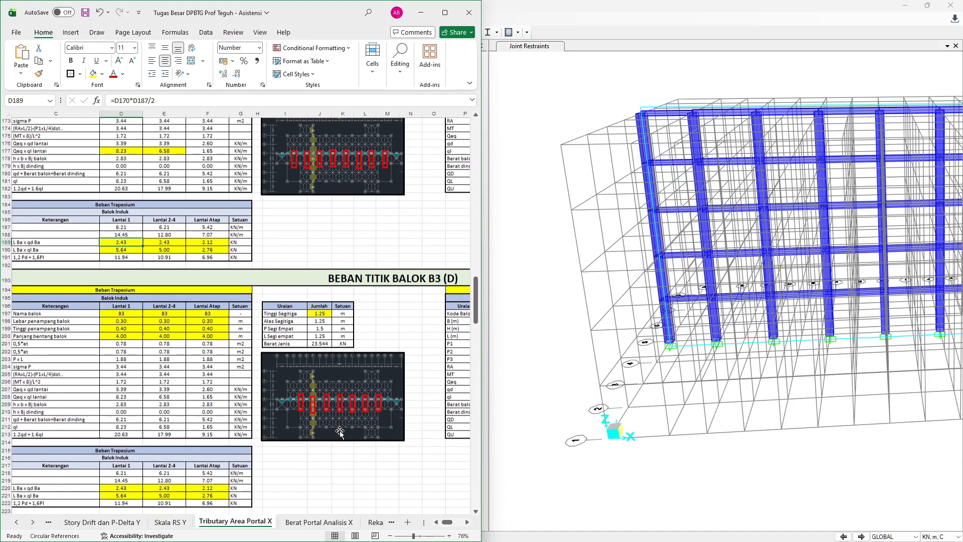
# Check the B3 (D) load locations in Excel and select the four floor joints below the roof on grid D in SAP2000.
pyautogui.keyDown('ctrl'); pyautogui.scroll(3, 350, 416); pyautogui.keyUp('ctrl')
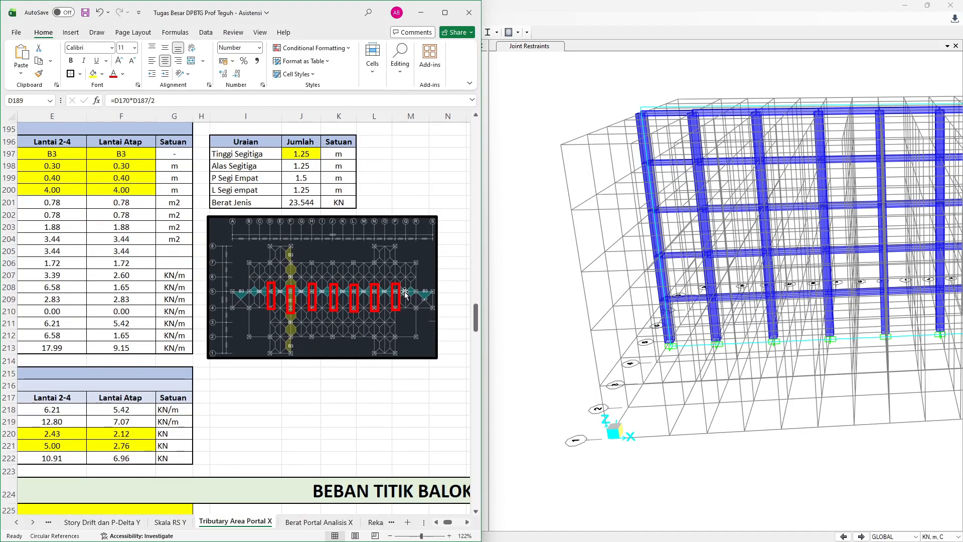
pyautogui.hotkey('alt', 'Tab')
pyautogui.click(135, 337)
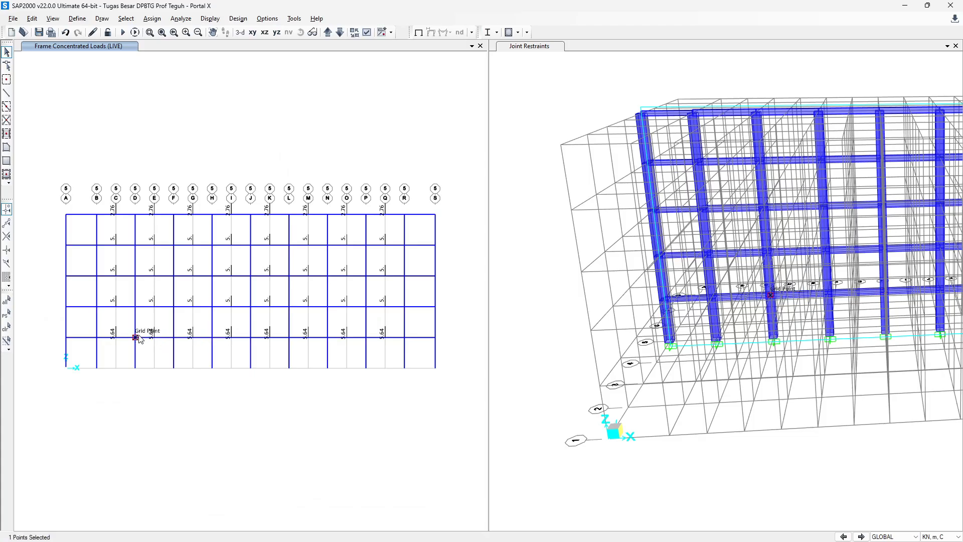
pyautogui.hotkey('alt', 'Tab')
pyautogui.hscroll(-1, 165, 387)
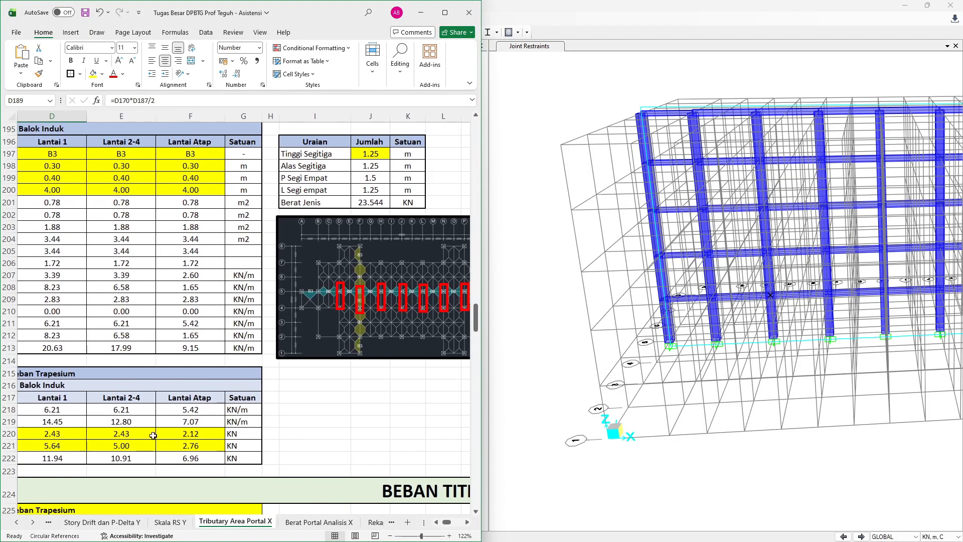
pyautogui.hotkey('alt', 'Tab')
pyautogui.click(135, 307)
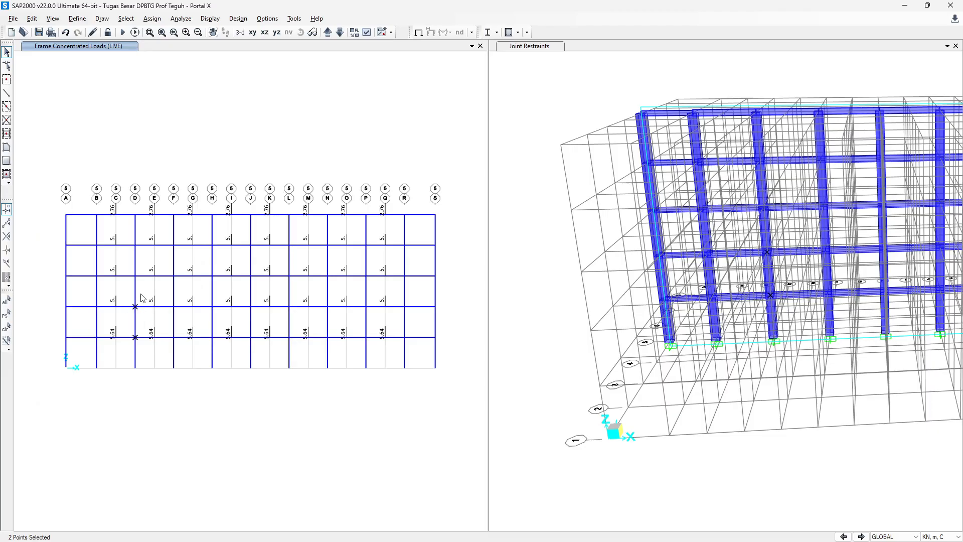
pyautogui.click(135, 276)
pyautogui.click(135, 245)
# Add the joints on grids F, H, J, L, N and P at the four floors below the roof to the selection.
pyautogui.click(174, 245)
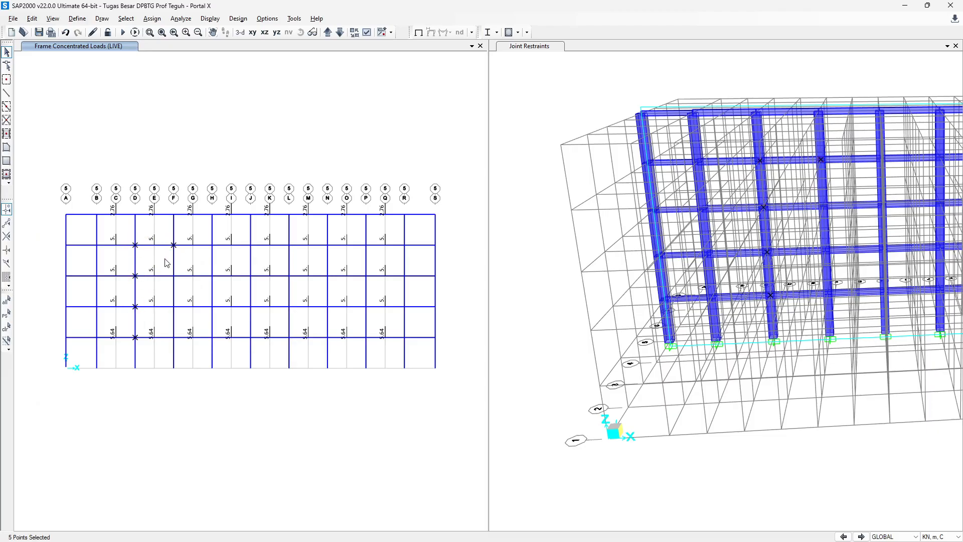
pyautogui.click(174, 337)
pyautogui.click(212, 306)
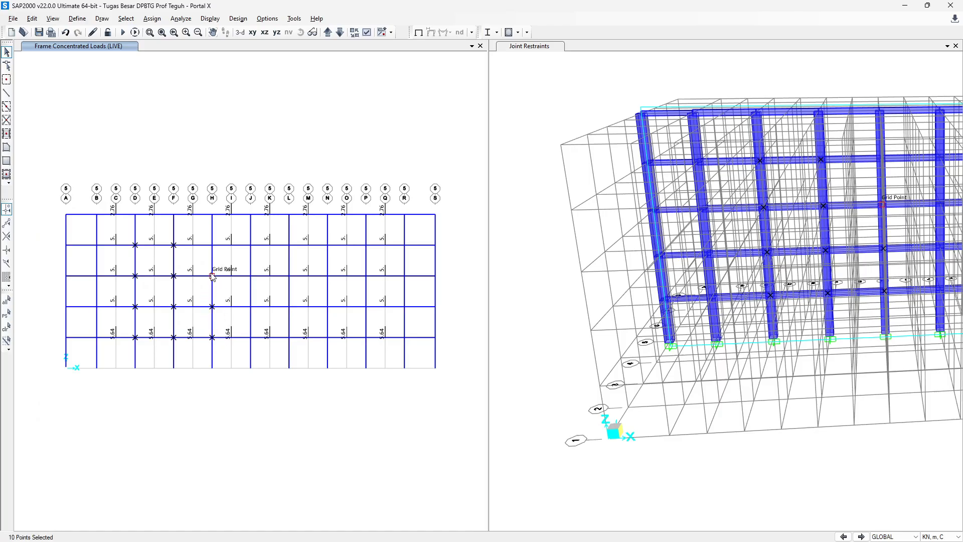
pyautogui.click(213, 276)
pyautogui.click(223, 250)
pyautogui.click(253, 247)
pyautogui.click(291, 247)
pyautogui.click(329, 247)
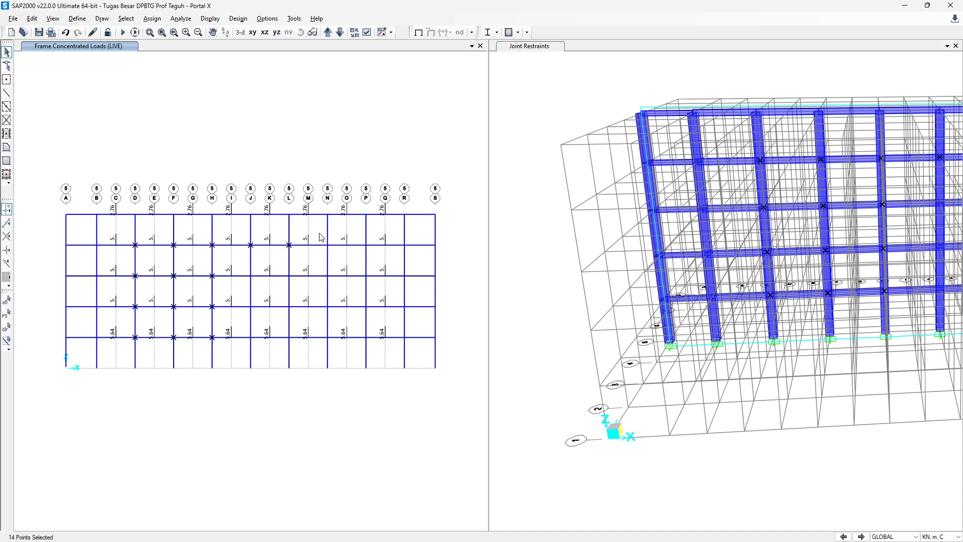
pyautogui.click(367, 246)
pyautogui.click(369, 276)
pyautogui.click(366, 338)
pyautogui.click(328, 338)
pyautogui.click(289, 338)
pyautogui.click(290, 307)
pyautogui.click(328, 276)
pyautogui.click(251, 276)
pyautogui.click(251, 338)
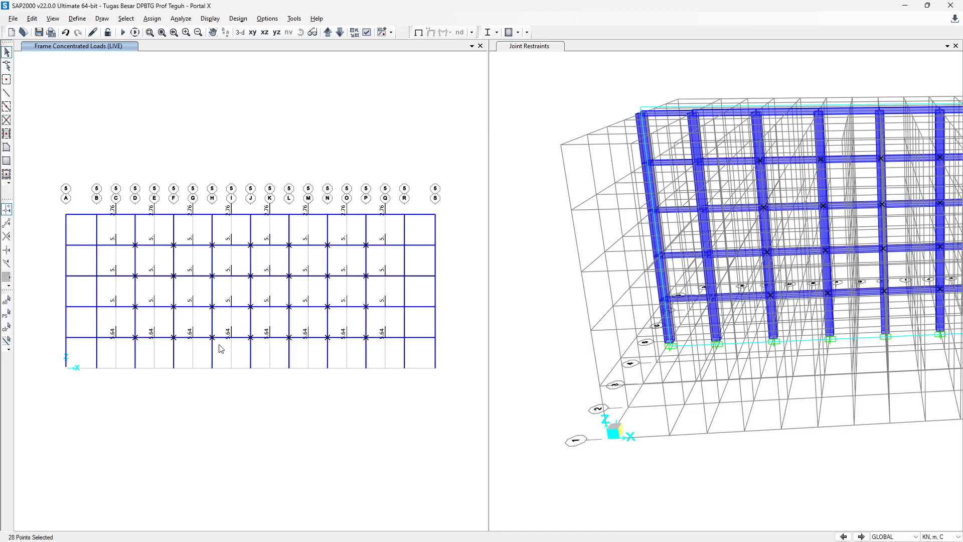
# Add a SIDL joint force of -2.43 kN in global Z to the selected floor joints, using the Excel B3 (D) value.
pyautogui.hotkey('alt', 'Tab')
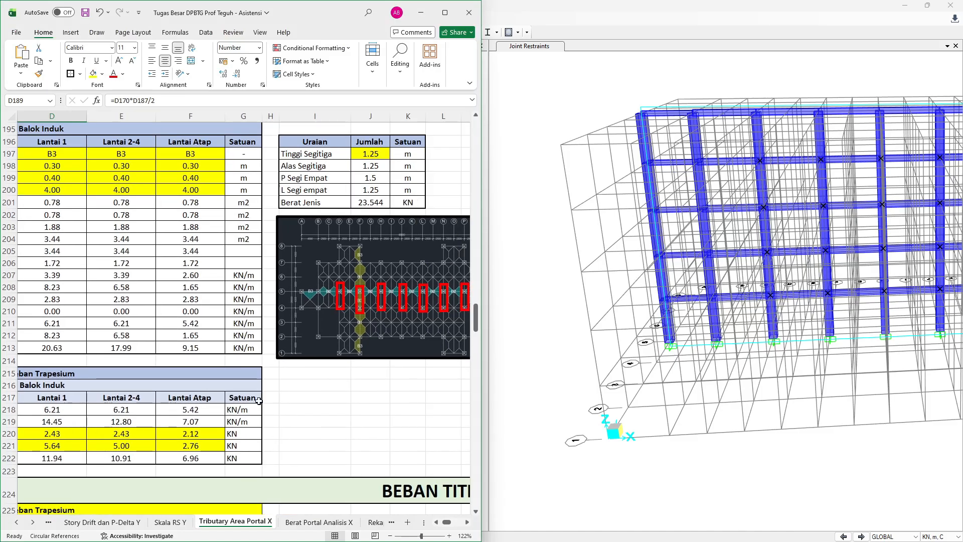
pyautogui.hotkey('alt', 'Tab')
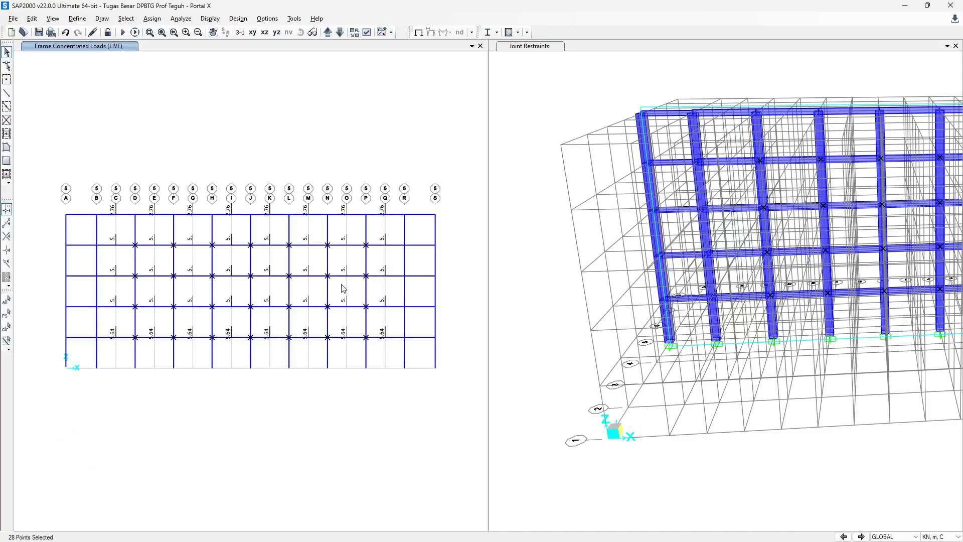
pyautogui.click(152, 18)
pyautogui.moveTo(191, 126)
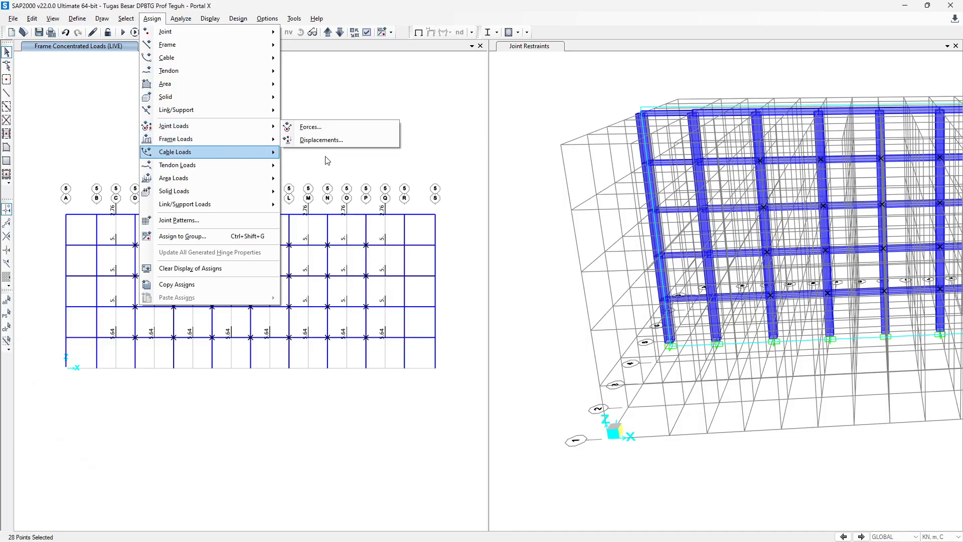
pyautogui.click(326, 131)
pyautogui.click(496, 174)
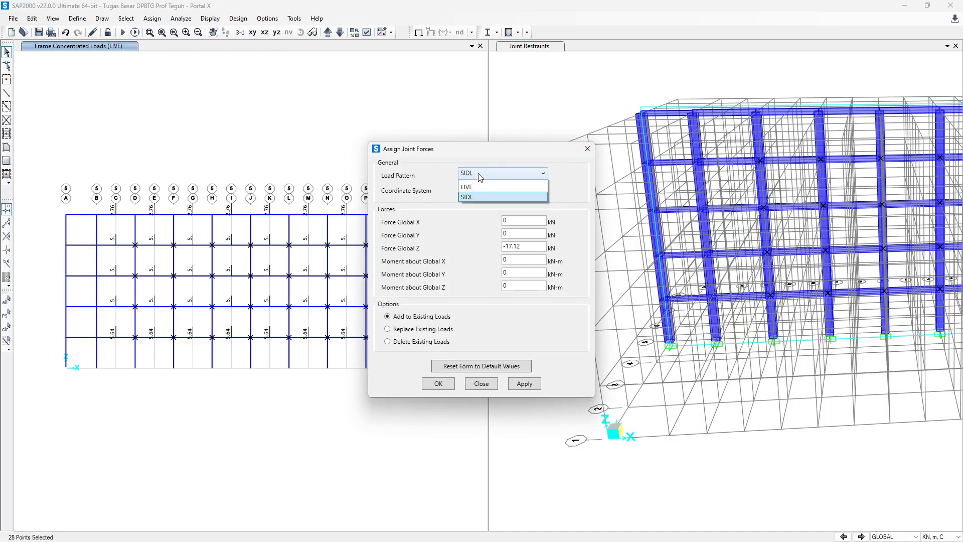
pyautogui.click(535, 243)
pyautogui.moveTo(532, 248); pyautogui.dragTo(516, 249)
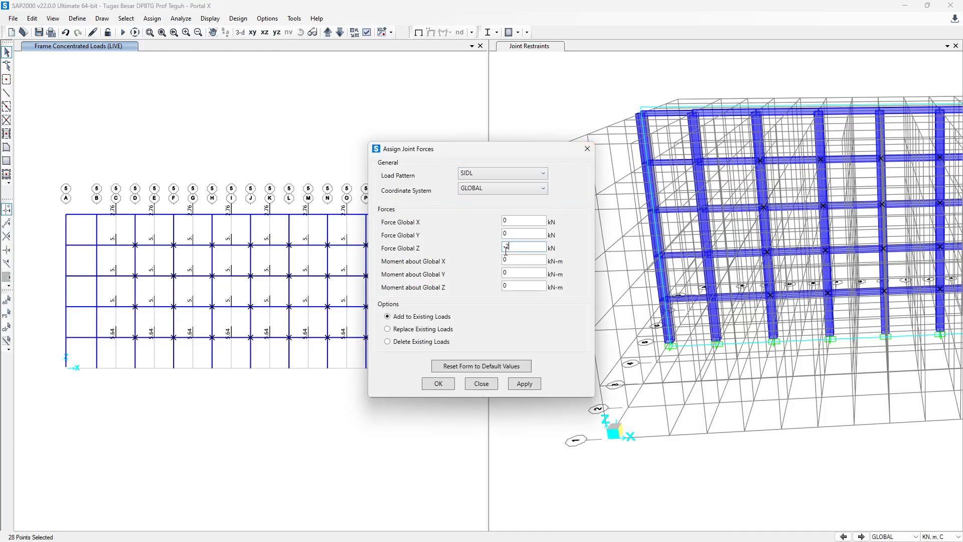
pyautogui.click(525, 384)
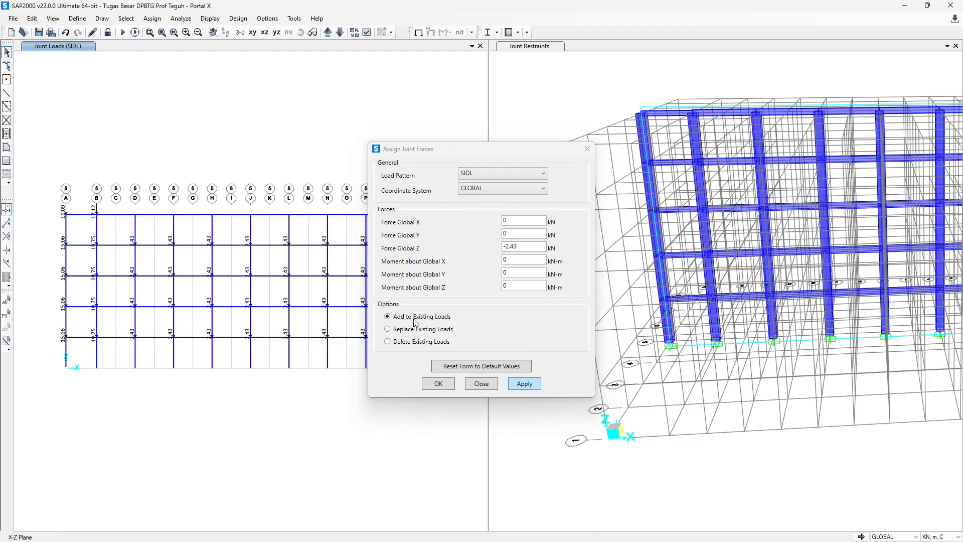
# Restore the previous joint selection and deselect the seven first-floor joints on grids D through P.
pyautogui.click(6, 315)
pyautogui.moveTo(477, 154); pyautogui.dragTo(650, 145)
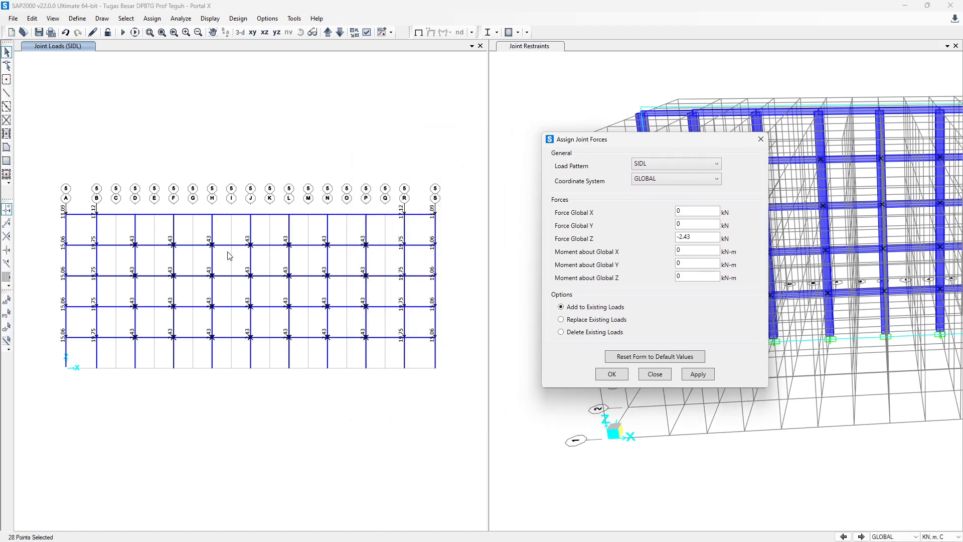
pyautogui.click(135, 337)
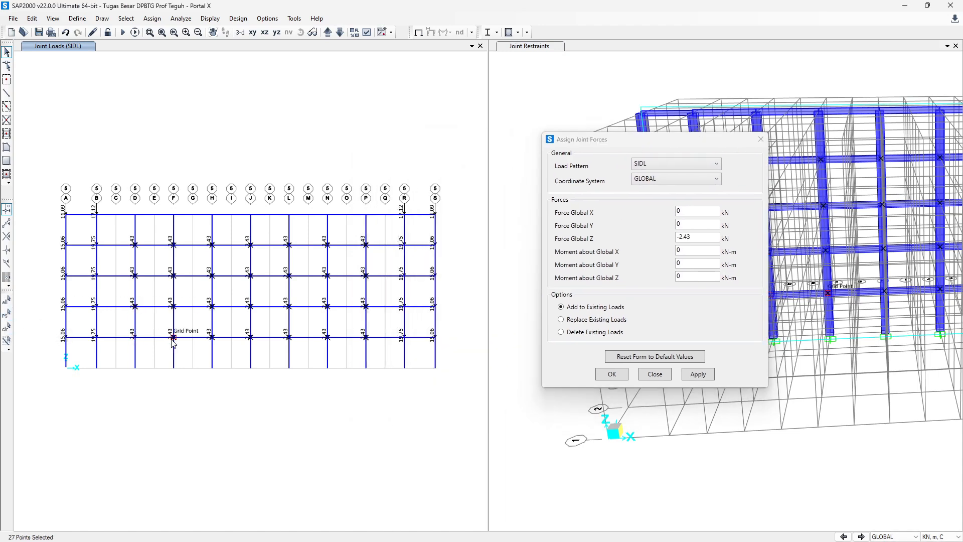
pyautogui.click(174, 337)
pyautogui.click(212, 337)
pyautogui.click(251, 337)
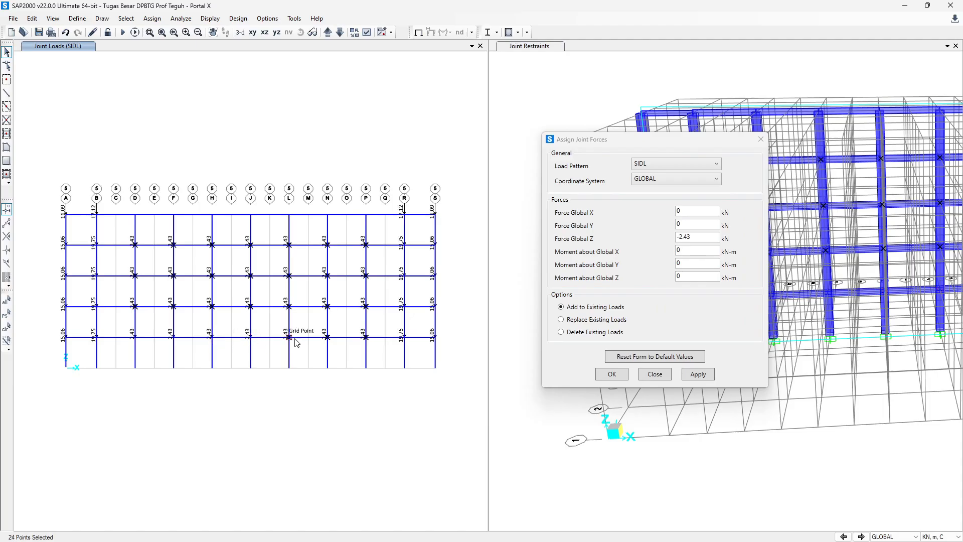
pyautogui.click(289, 337)
pyautogui.click(328, 338)
pyautogui.click(367, 337)
# Add a LIVE joint force of -5 kN in global Z to the selected intermediate-floor joints, using the Lantai 2-4 value.
pyautogui.click(638, 165)
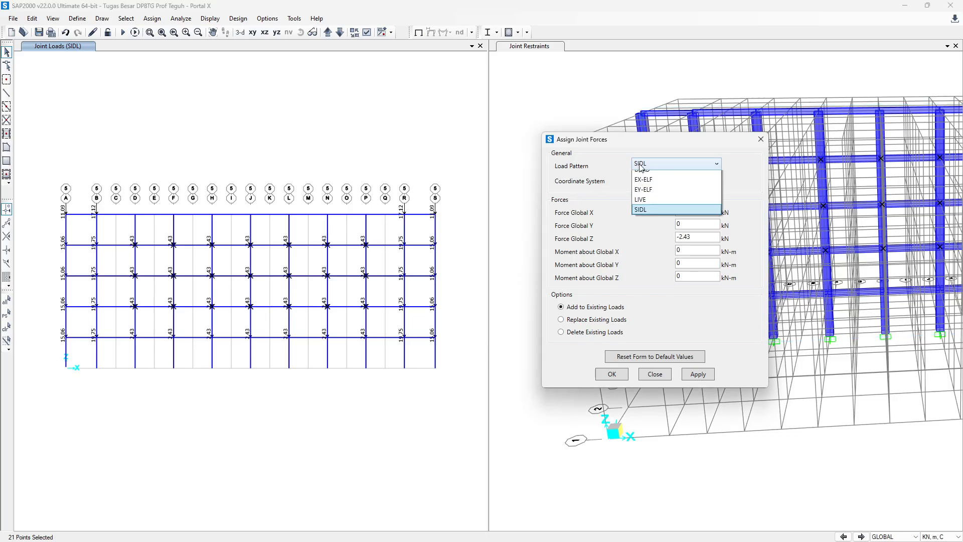
pyautogui.click(647, 209)
pyautogui.hotkey('alt', 'Tab')
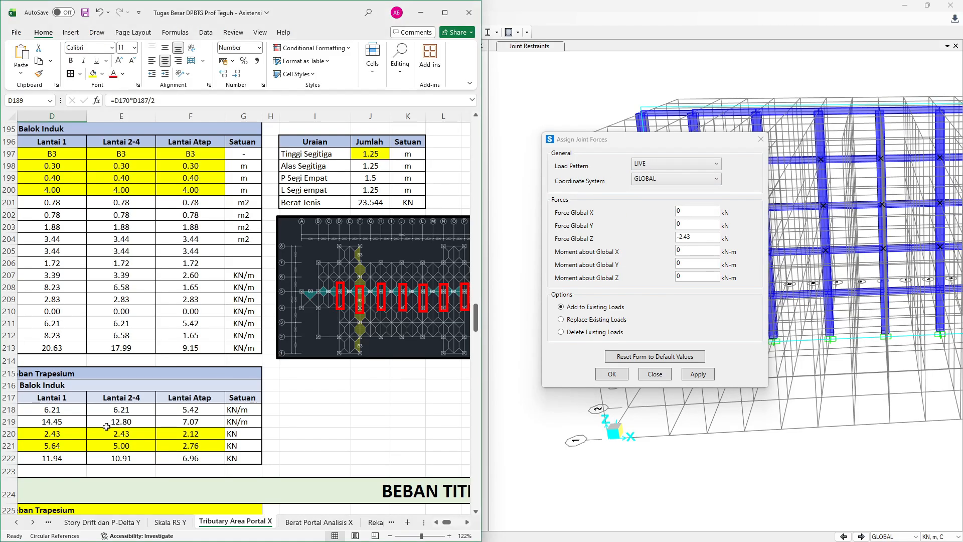
pyautogui.click(130, 447)
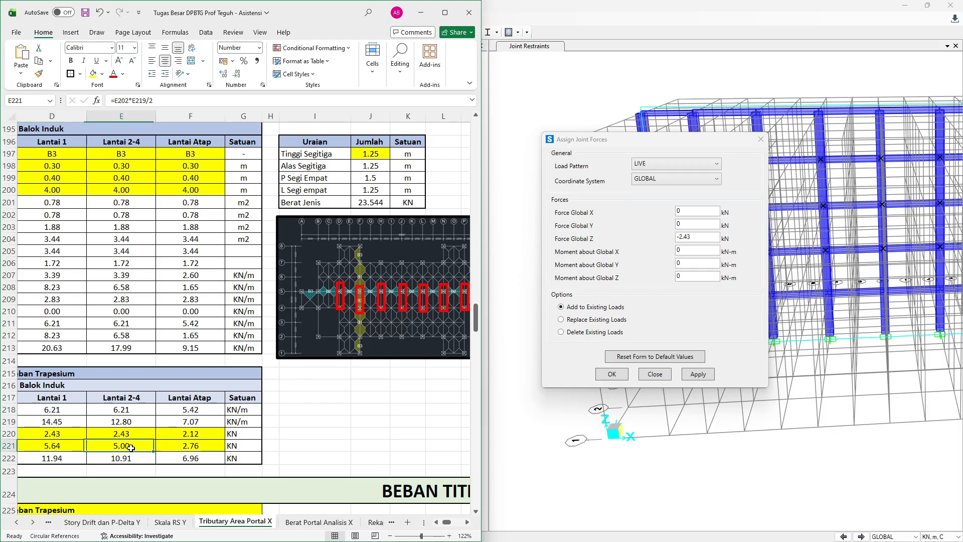
pyautogui.click(707, 238)
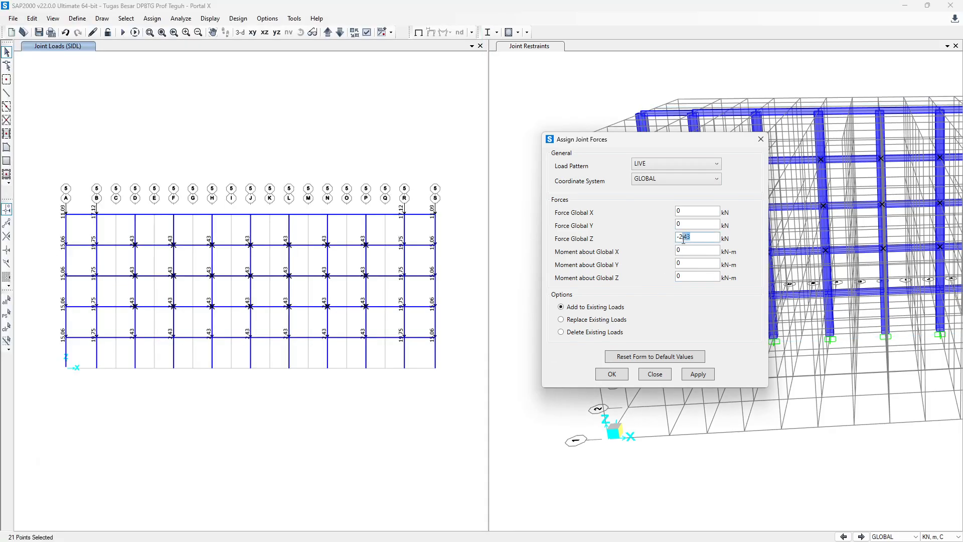
pyautogui.write('5')
pyautogui.click(698, 373)
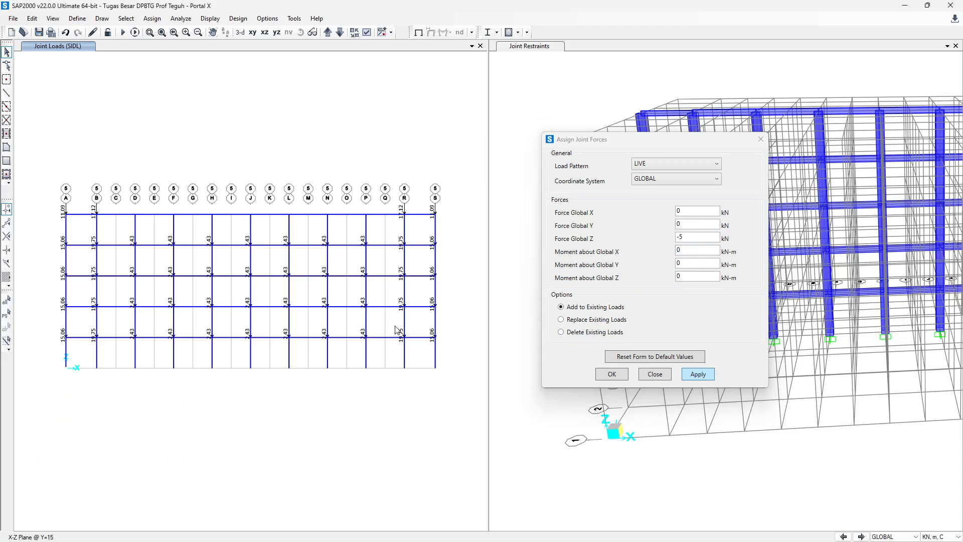
# Select the roof joints on grids D, F, H, J, L, N and P.
pyautogui.click(135, 214)
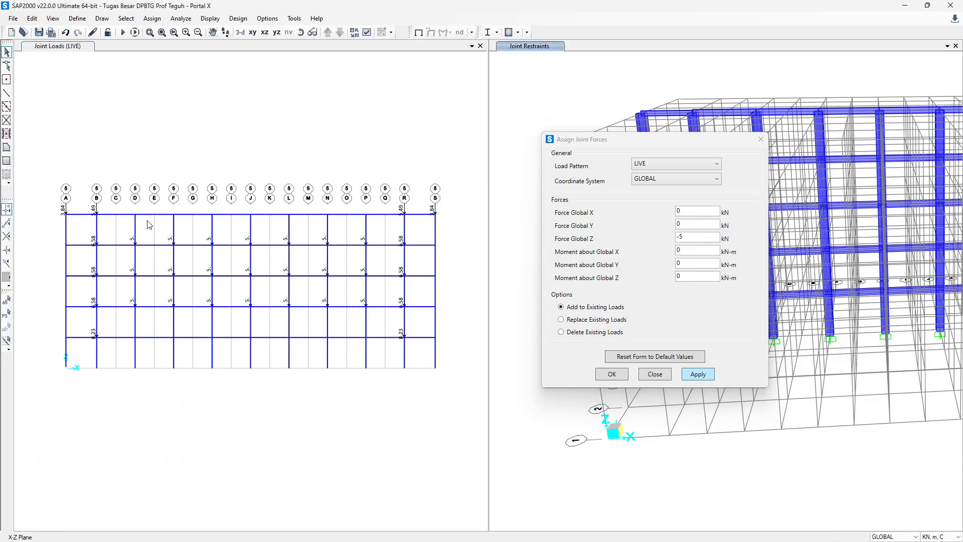
pyautogui.moveTo(206, 228); pyautogui.dragTo(222, 227)
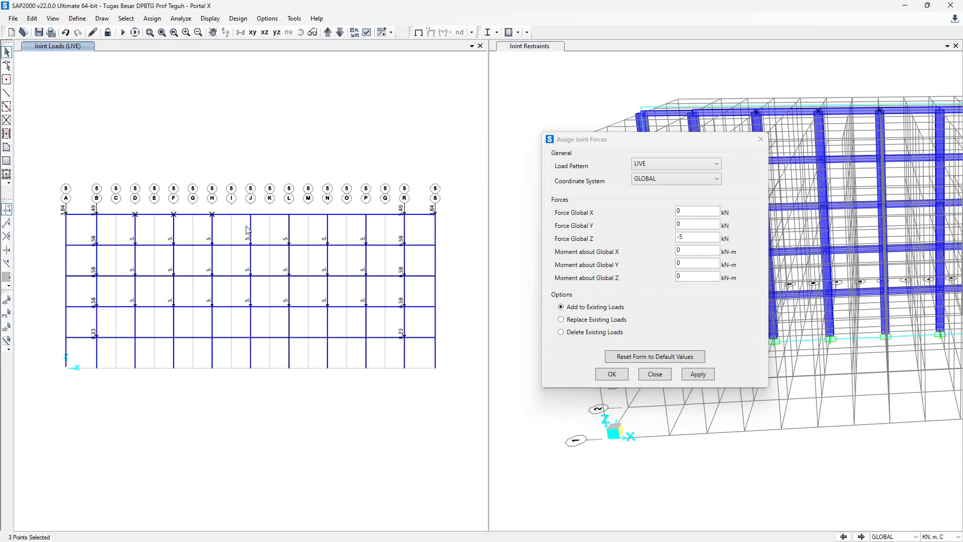
pyautogui.click(250, 214)
pyautogui.click(289, 214)
pyautogui.click(327, 214)
pyautogui.moveTo(366, 205); pyautogui.dragTo(374, 220)
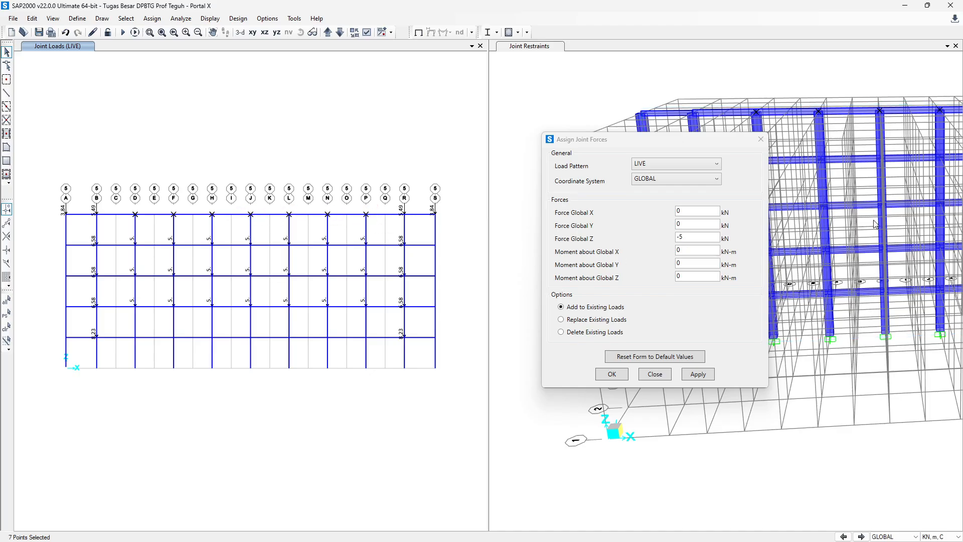
# Add a SIDL joint force of -2.12 kN in global Z to the selected roof joints from the Lantai Atap value.
pyautogui.click(671, 162)
pyautogui.click(644, 217)
pyautogui.hotkey('alt', 'Tab')
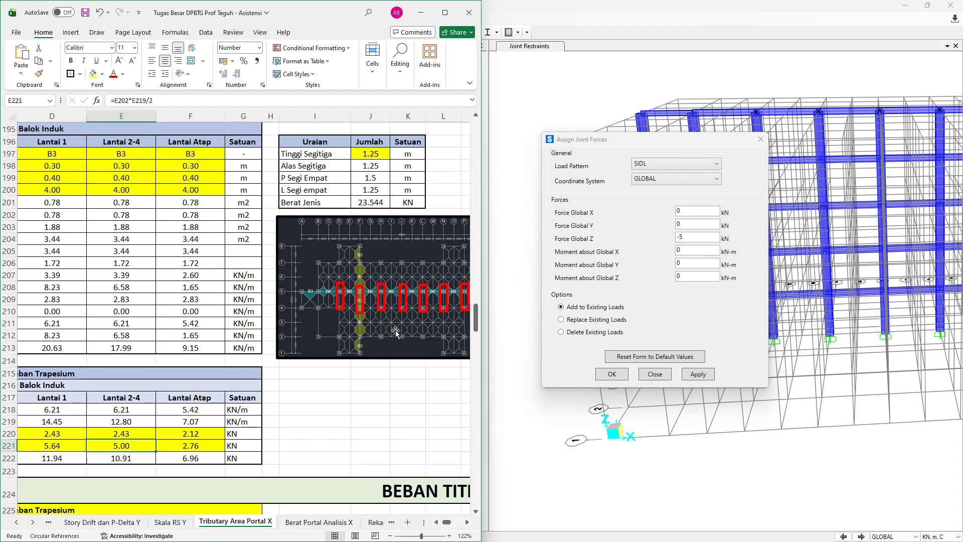
pyautogui.click(175, 447)
pyautogui.hotkey('alt', 'Tab')
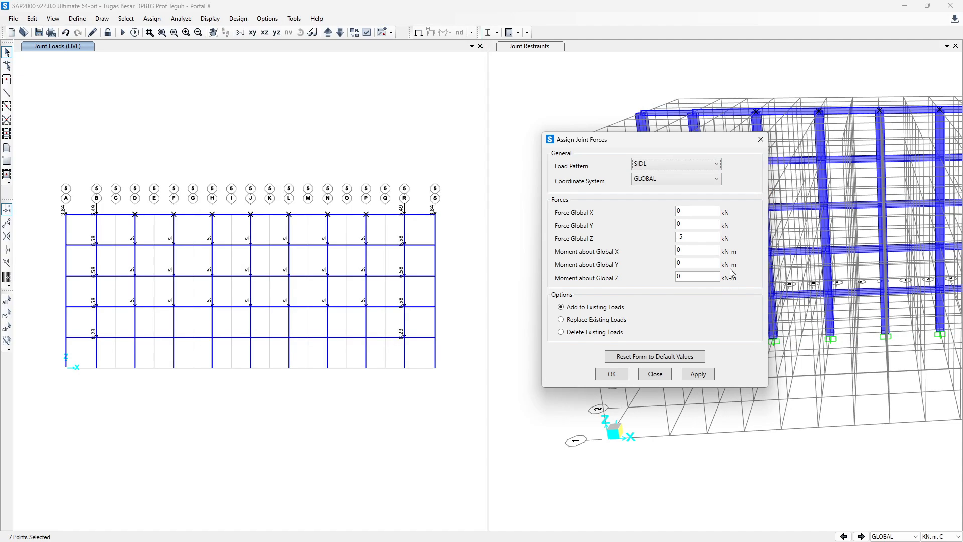
pyautogui.click(694, 239)
pyautogui.click(699, 374)
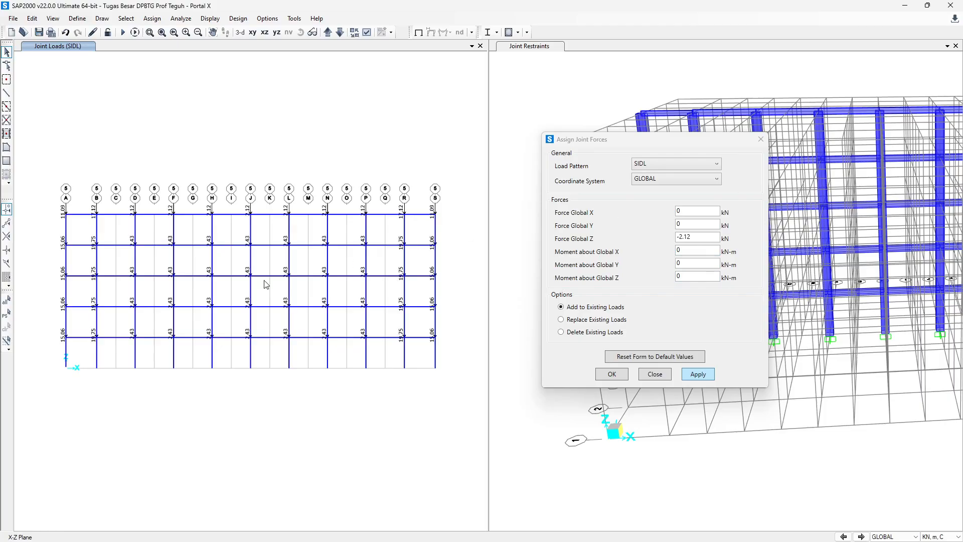
pyautogui.click(136, 337)
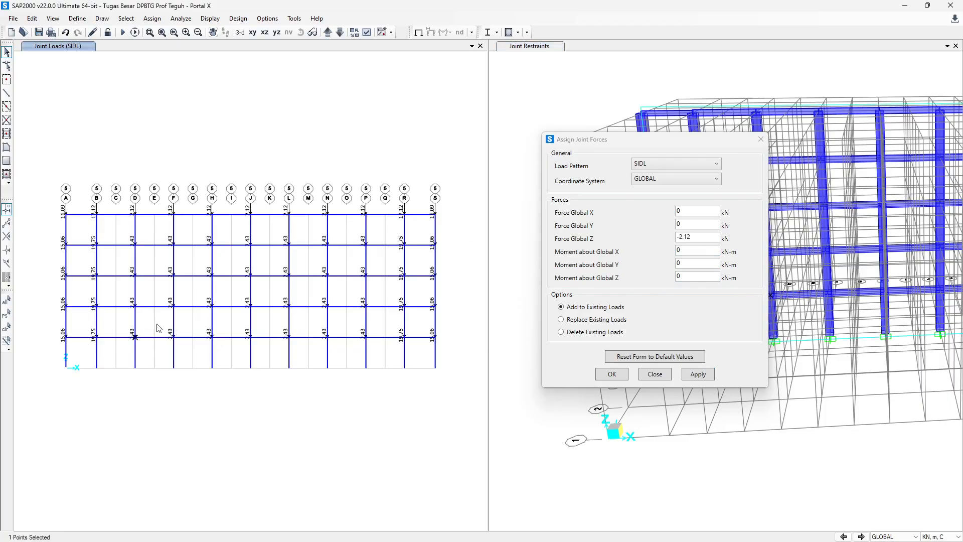
pyautogui.hotkey('ctrl', 'q')
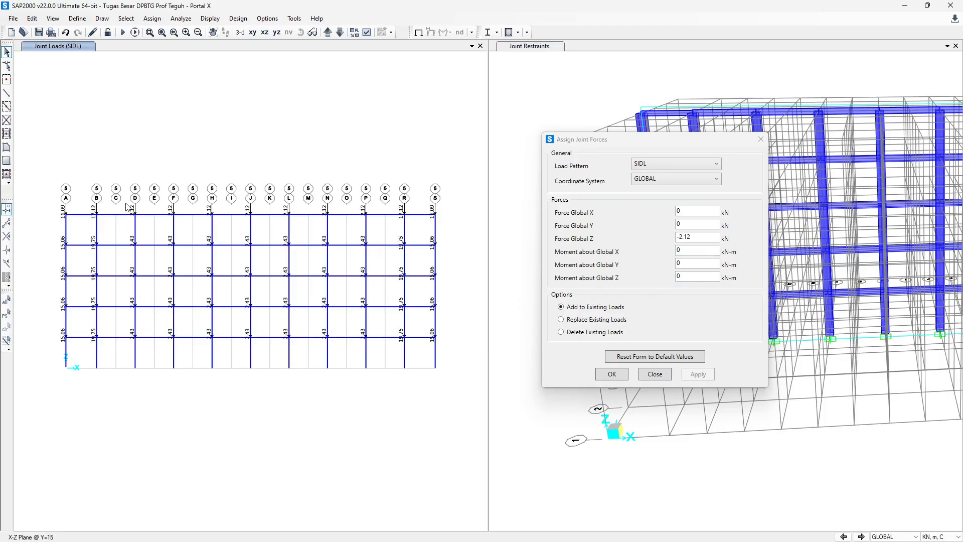
pyautogui.moveTo(126, 202); pyautogui.dragTo(266, 219)
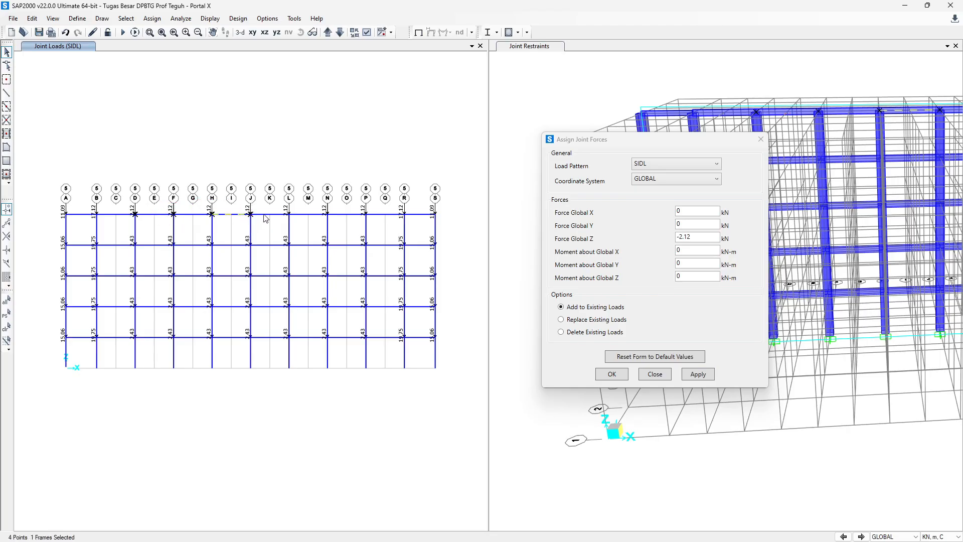
pyautogui.hotkey('ctrl', 'q')
# Reselect the seven roof joints on grids D through P and add a LIVE joint force of -2.76 kN in global Z.
pyautogui.moveTo(194, 202); pyautogui.dragTo(226, 219)
pyautogui.moveTo(166, 205); pyautogui.dragTo(189, 219)
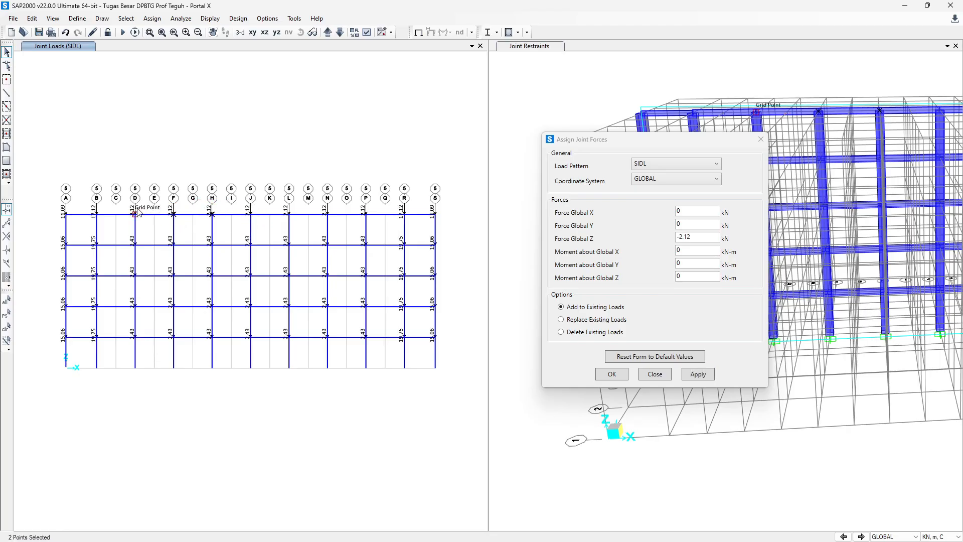
pyautogui.moveTo(125, 204); pyautogui.dragTo(154, 224)
pyautogui.moveTo(262, 222); pyautogui.dragTo(263, 222)
pyautogui.click(362, 213)
pyautogui.click(652, 164)
pyautogui.click(645, 207)
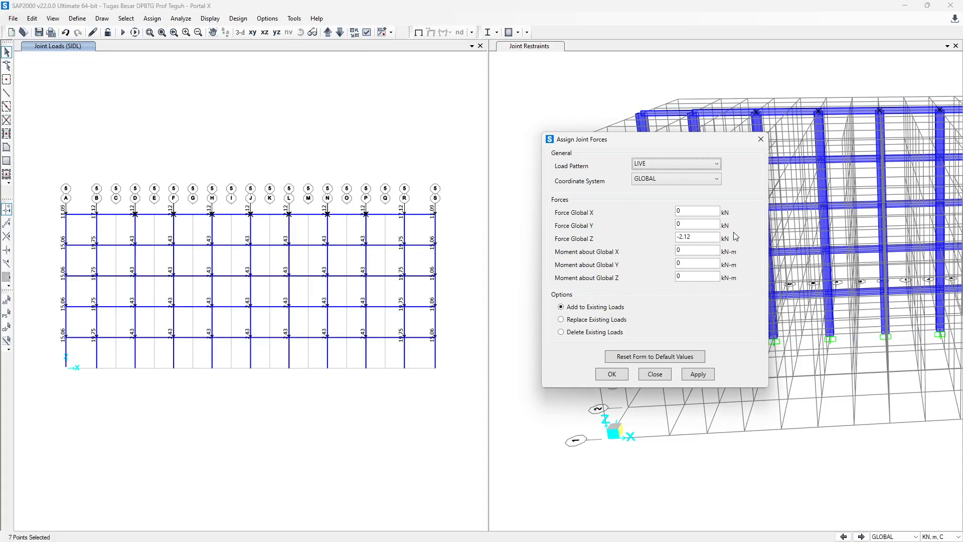
pyautogui.click(708, 241)
pyautogui.click(693, 373)
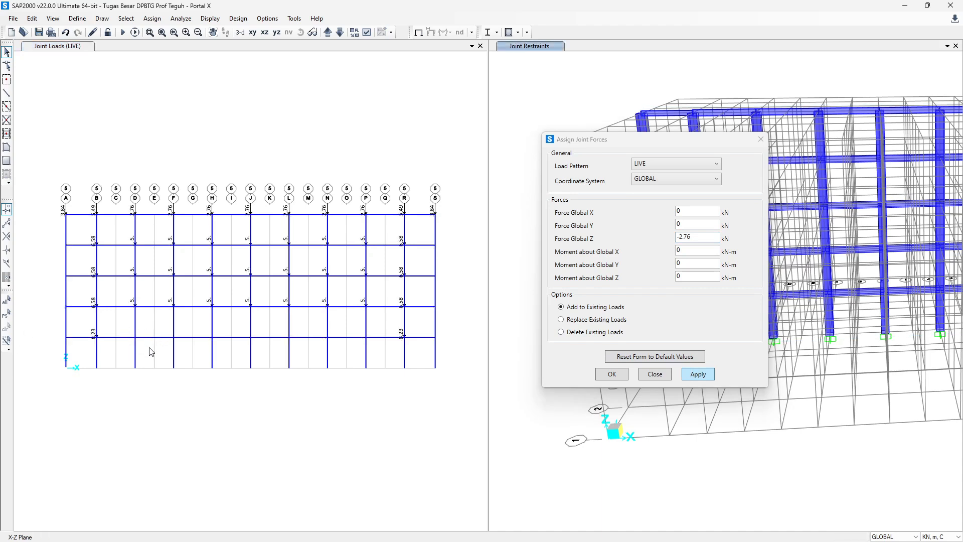
# Select the first-floor joints on grids D through P and add a LIVE joint force of -5.64 kN in global Z from the Lantai 1 value.
pyautogui.click(126, 335)
pyautogui.click(172, 334)
pyautogui.click(212, 335)
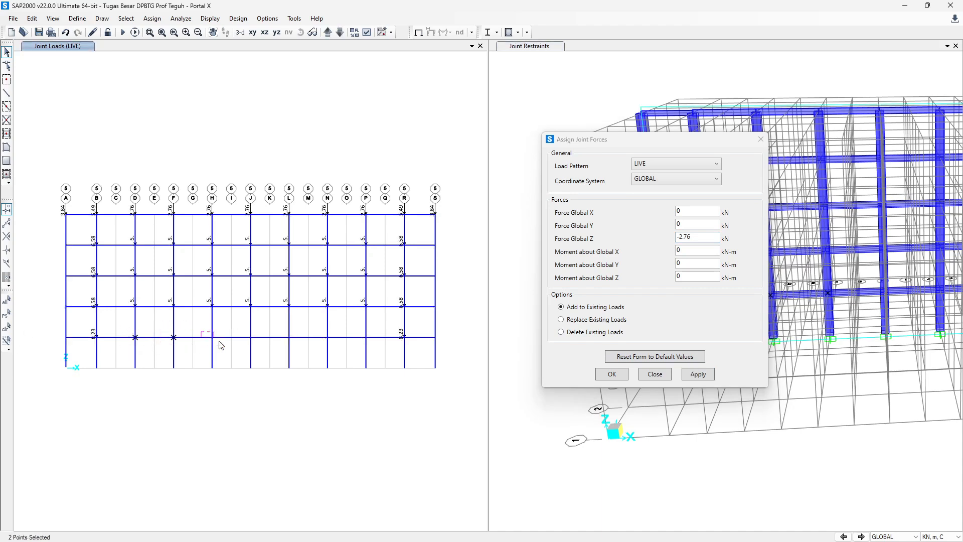
pyautogui.click(249, 335)
pyautogui.click(289, 335)
pyautogui.click(327, 335)
pyautogui.hotkey('alt', 'Tab')
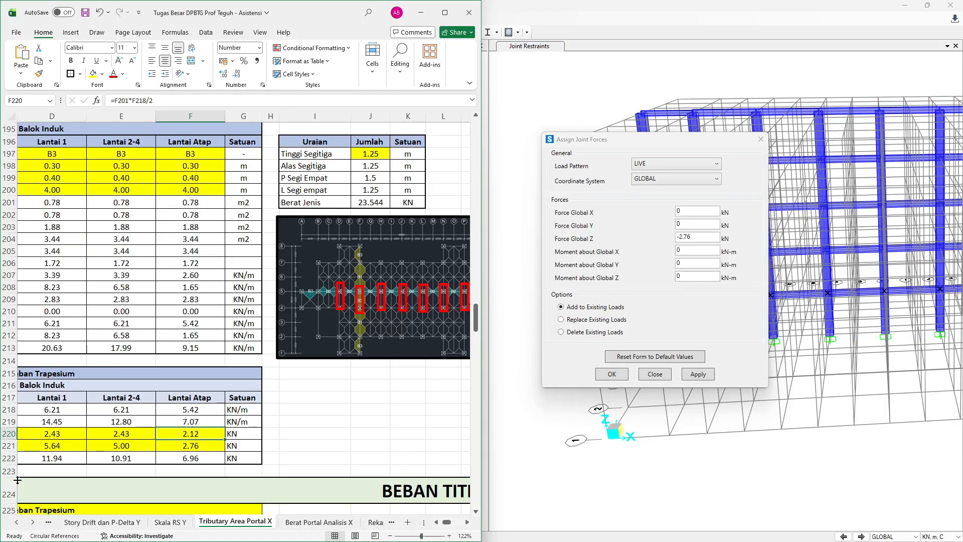
pyautogui.click(49, 446)
pyautogui.hotkey('alt', 'Tab')
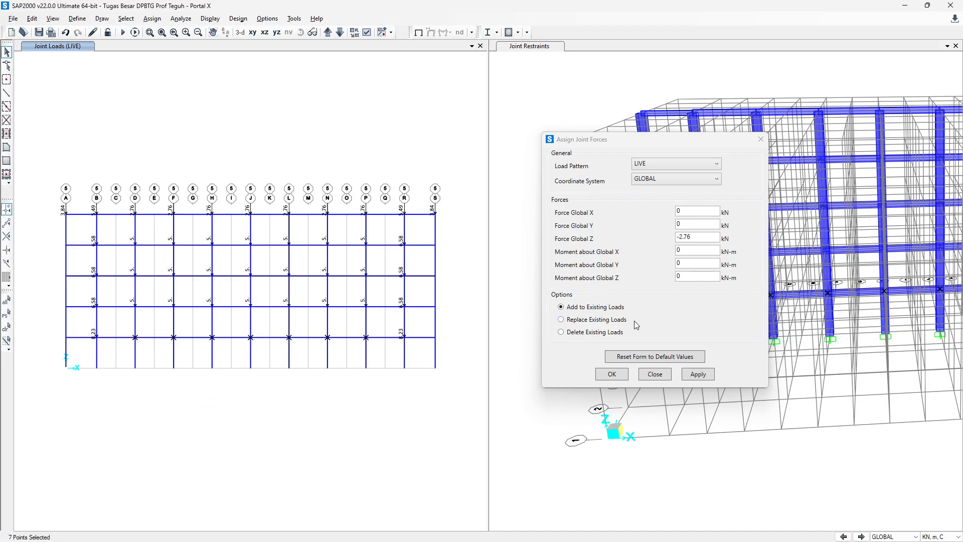
pyautogui.click(698, 239)
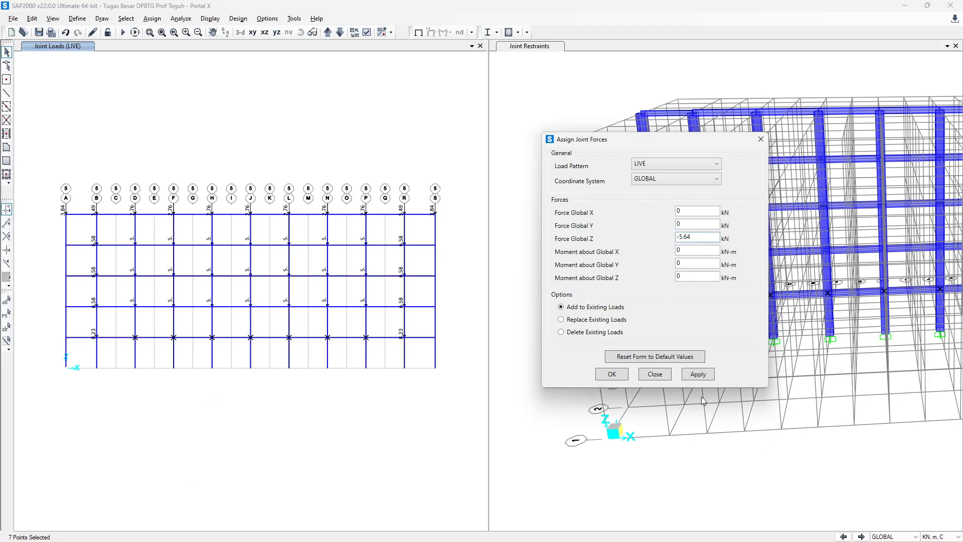
pyautogui.click(698, 374)
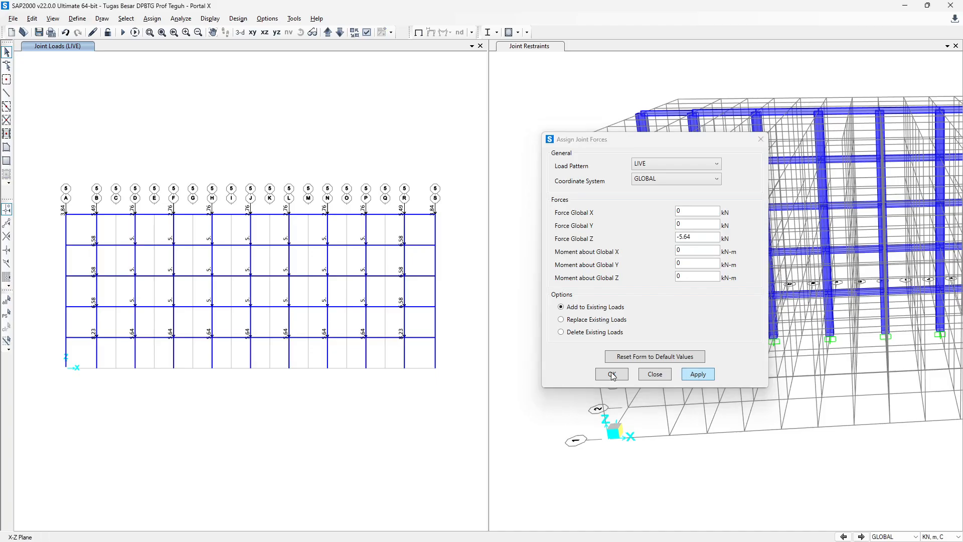
# Examine the BEBAN TITIK BALOK B1 (B) calculations and location plan in the Excel tributary area sheet, comparing the Lantai 1 and Lantai 2-4 loads.
pyautogui.hotkey('alt', 'Tab')
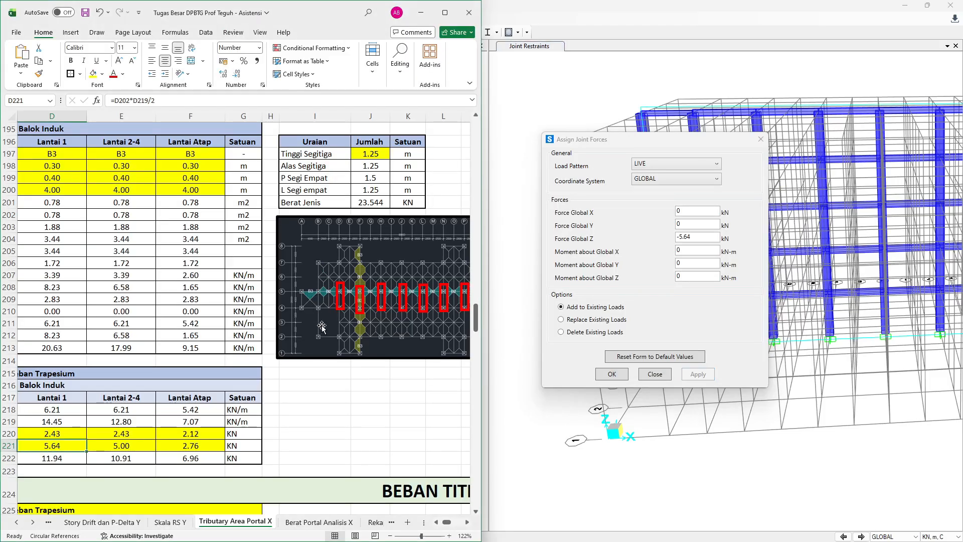
pyautogui.keyDown('ctrl'); pyautogui.scroll(-3, 322, 327); pyautogui.keyUp('ctrl')
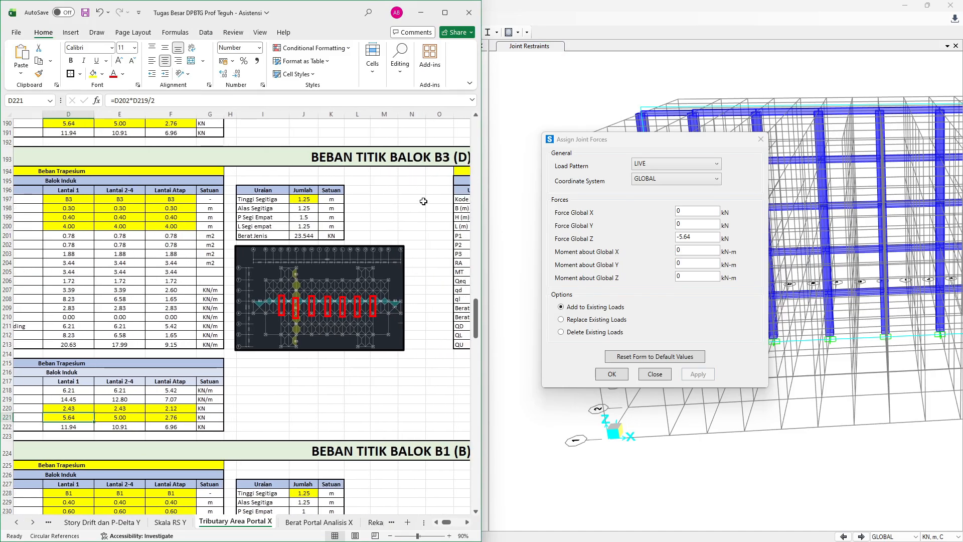
pyautogui.scroll(-7, 424, 202)
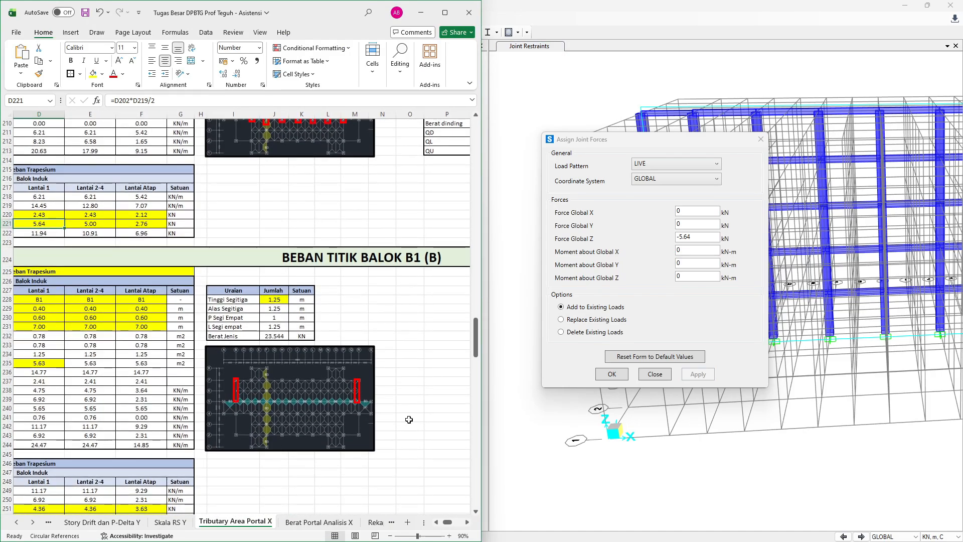
pyautogui.hotkey('alt', 'Tab')
pyautogui.hotkey('alt', 'Tab')
pyautogui.scroll(-2, 274, 375)
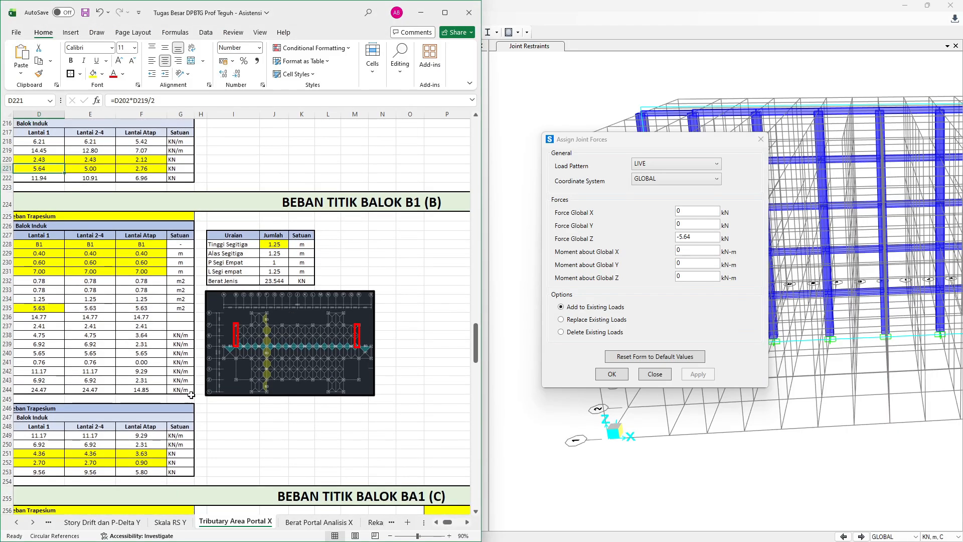
pyautogui.click(53, 457)
pyautogui.click(80, 459)
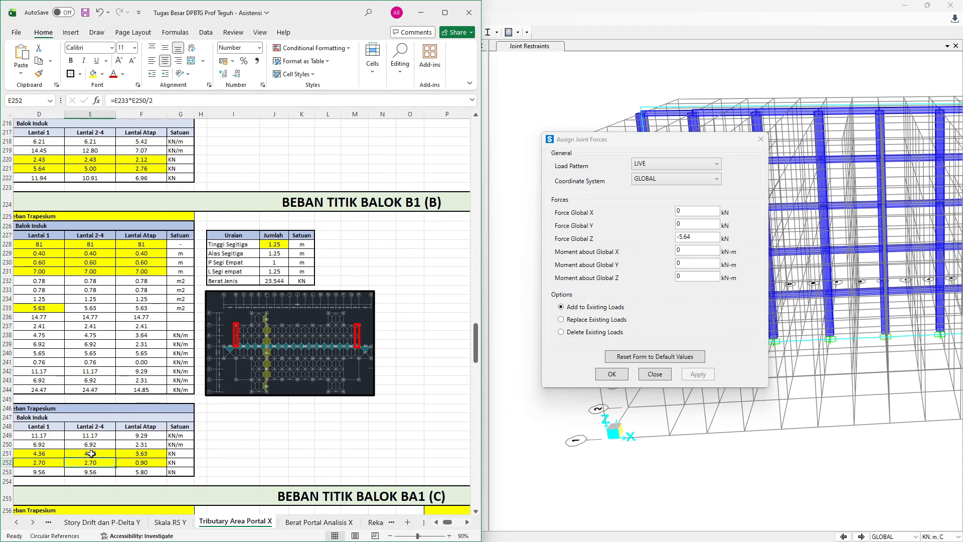
pyautogui.hotkey('alt', 'Tab')
pyautogui.hotkey('alt', 'Tab')
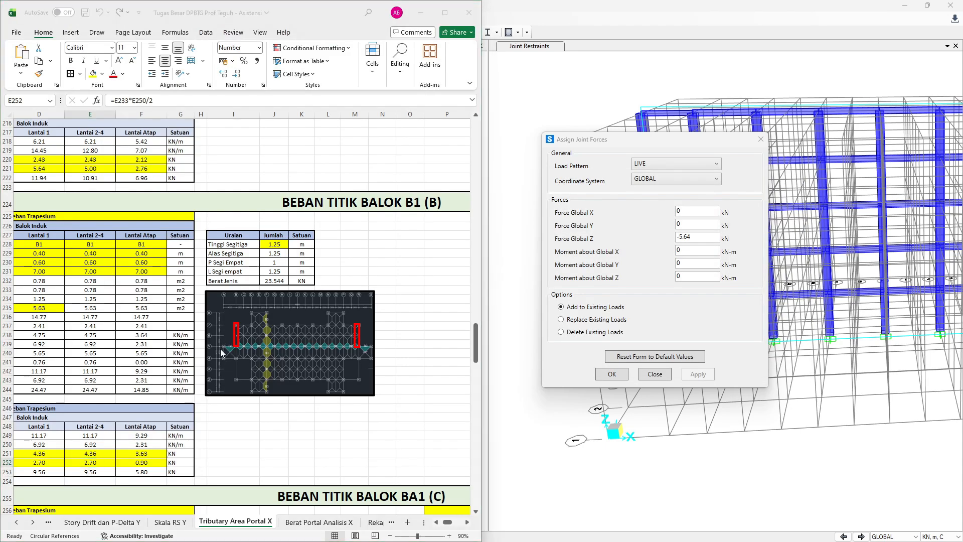
# In SAP2000, select the joints on grids B and R at the four floor levels below the roof.
pyautogui.hotkey('alt', 'Tab')
pyautogui.click(93, 335)
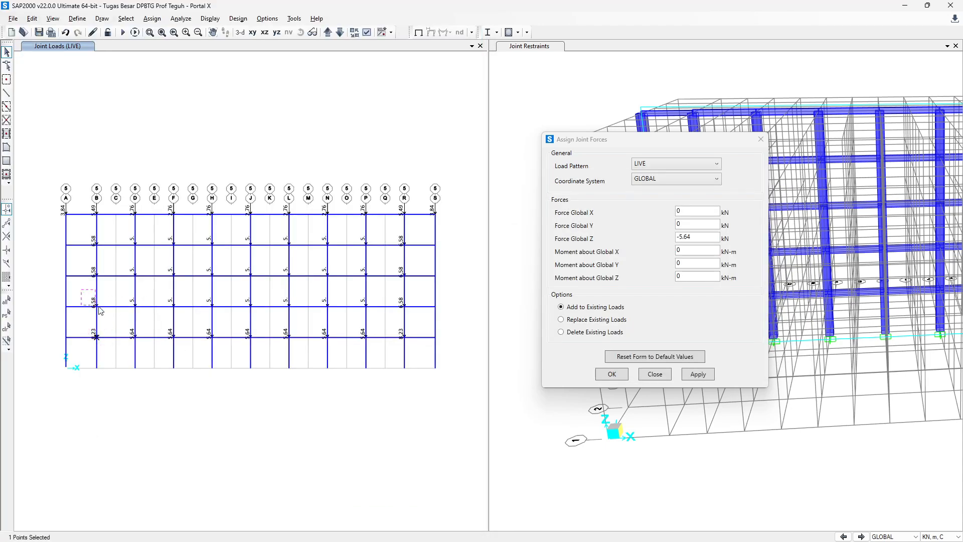
pyautogui.click(95, 274)
pyautogui.click(95, 244)
pyautogui.click(407, 252)
pyautogui.click(408, 281)
pyautogui.click(408, 313)
pyautogui.click(408, 342)
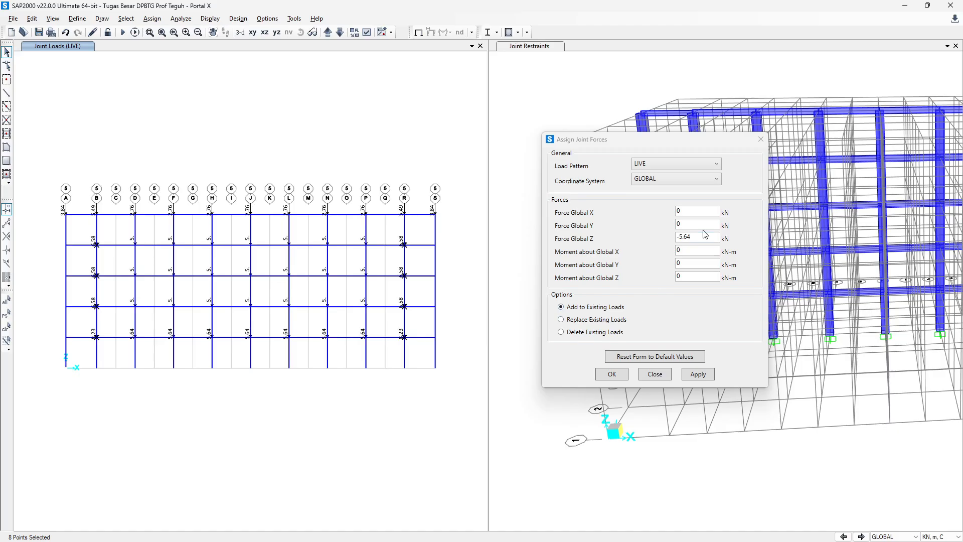
# Add a LIVE joint force of -2.7 kN in global Z to the selected grid B and R floor joints, using the B1 beam value.
pyautogui.hotkey('alt', 'Tab')
pyautogui.hscroll(-2, 145, 454)
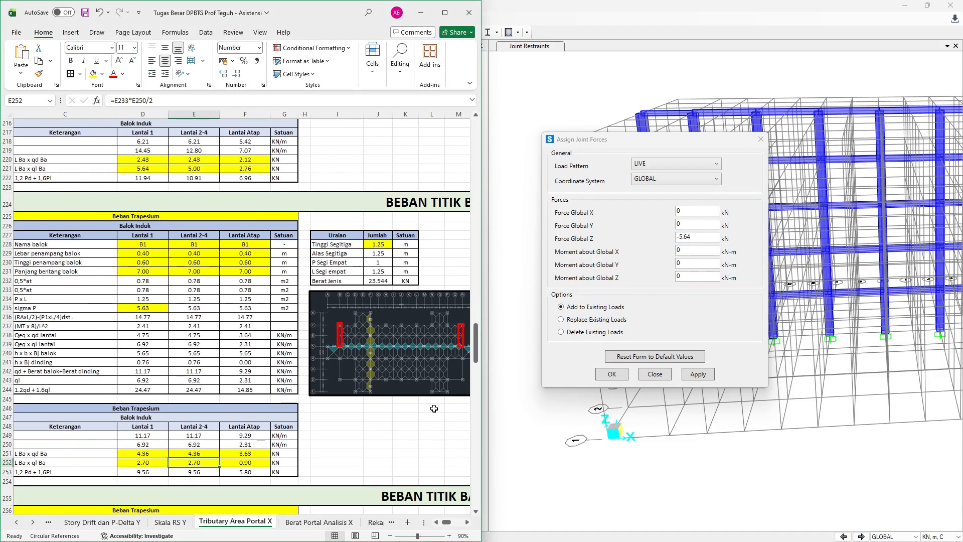
pyautogui.hotkey('alt', 'Tab')
pyautogui.click(696, 236)
pyautogui.write('2.7')
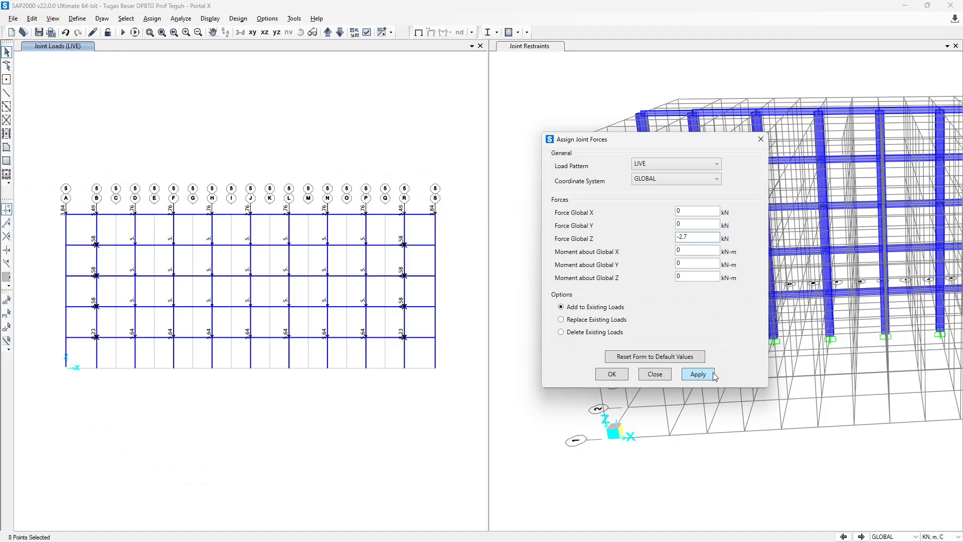
pyautogui.click(713, 375)
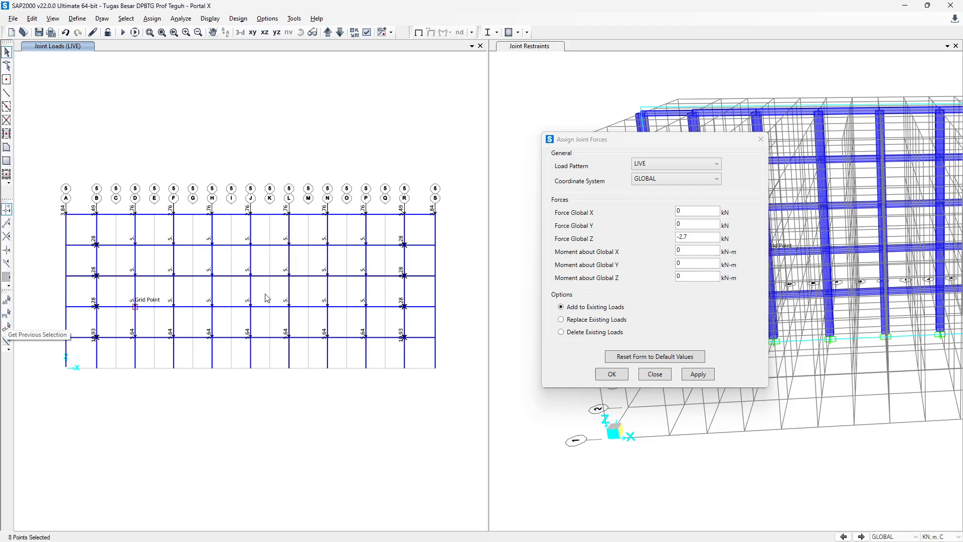
# Add a SIDL joint force of -4.36 kN in global Z to the same eight floor joints on grids B and R.
pyautogui.click(640, 164)
pyautogui.click(642, 216)
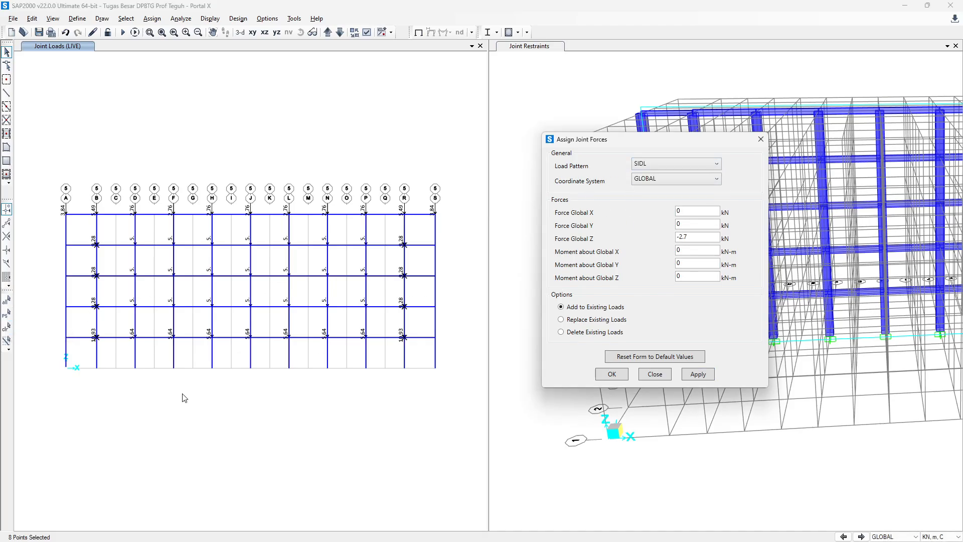
pyautogui.hotkey('alt', 'Tab')
pyautogui.hotkey('alt', 'Tab')
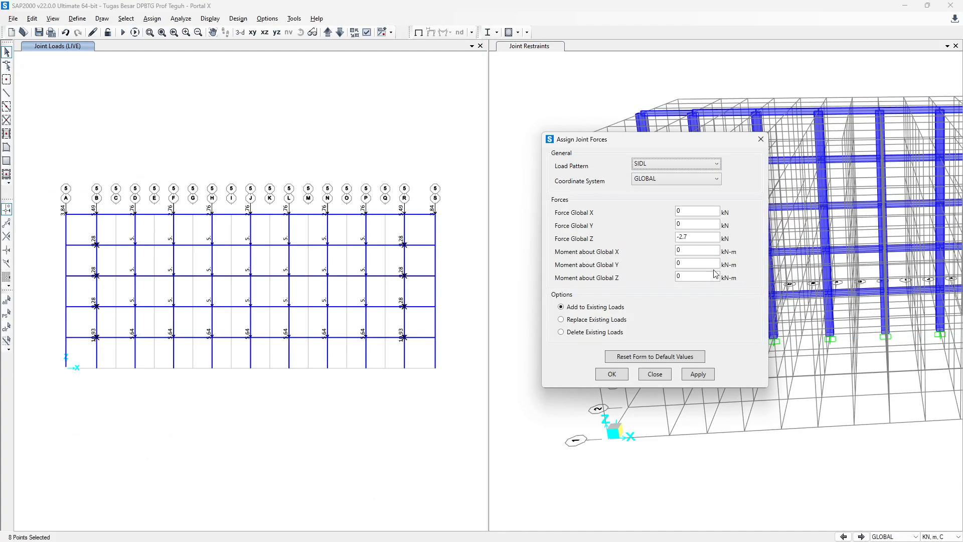
pyautogui.click(692, 236)
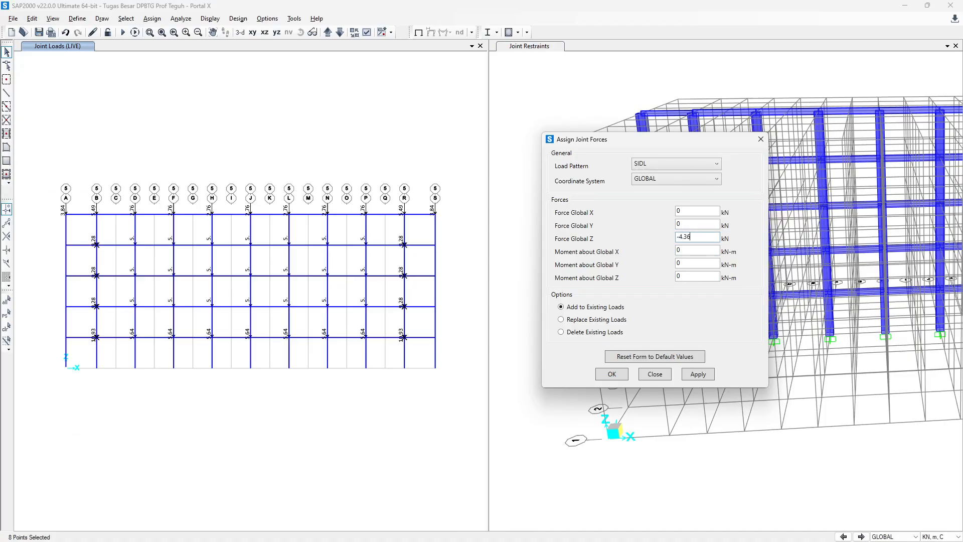
pyautogui.click(697, 374)
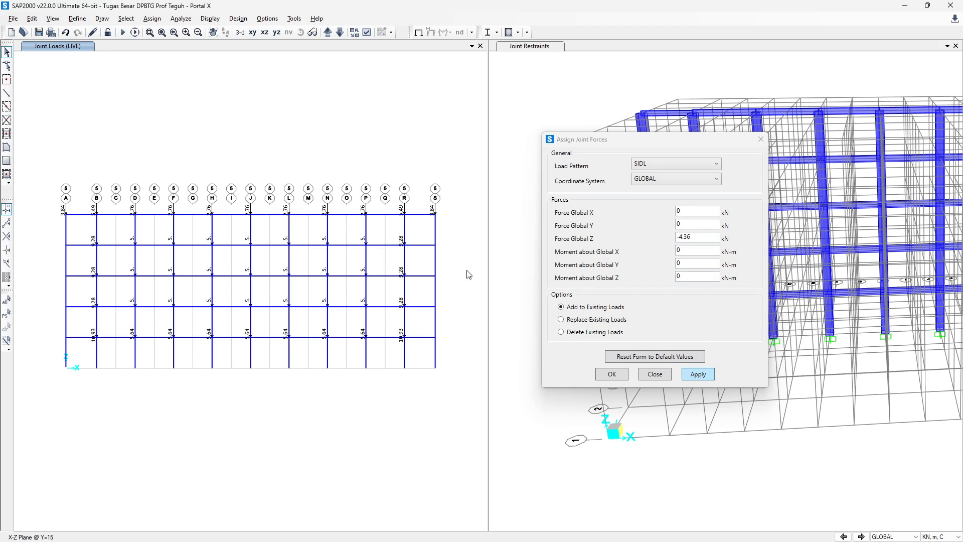
# Select the roof joints on grids B and R and add a SIDL joint force of -3.63 kN in global Z from the Lantai Atap value.
pyautogui.click(96, 214)
pyautogui.click(404, 214)
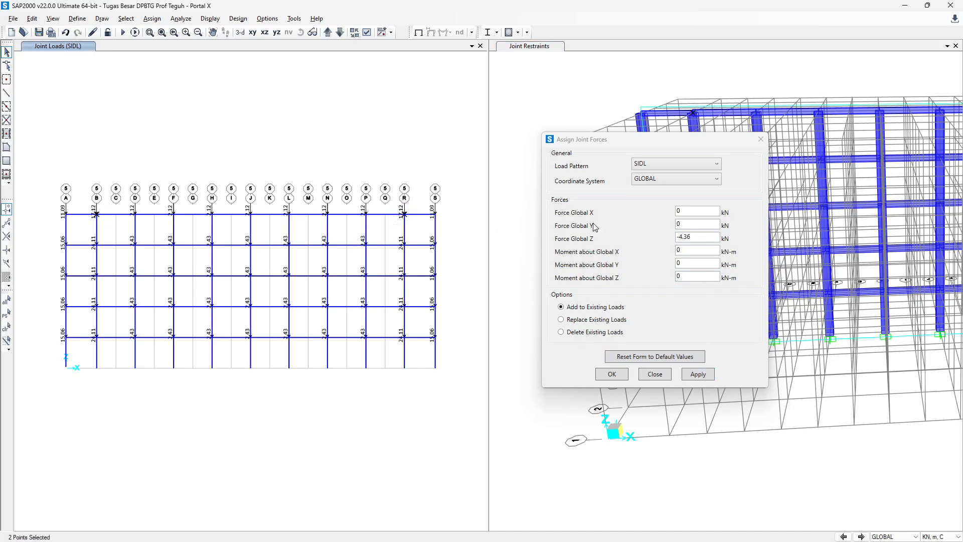
pyautogui.hotkey('alt', 'Tab')
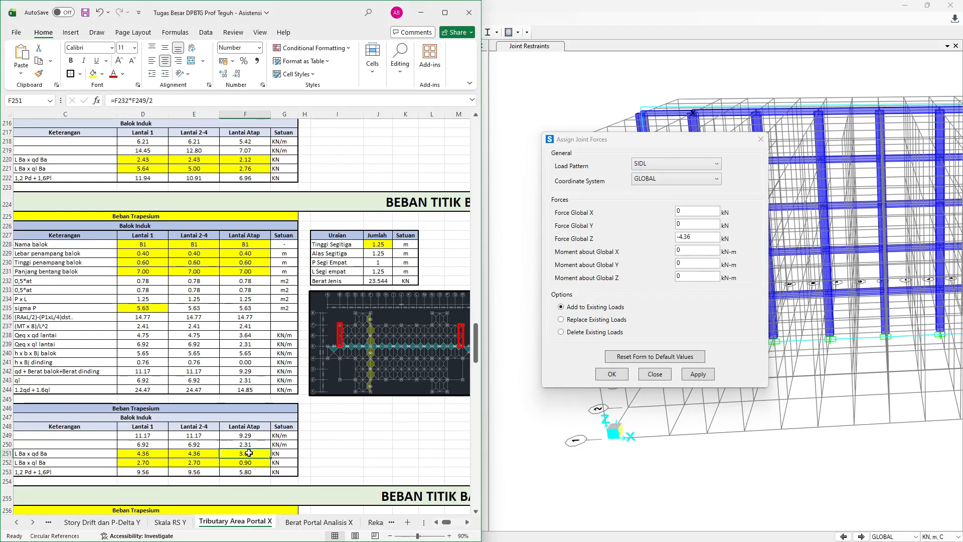
pyautogui.hotkey('alt', 'Tab')
pyautogui.click(697, 238)
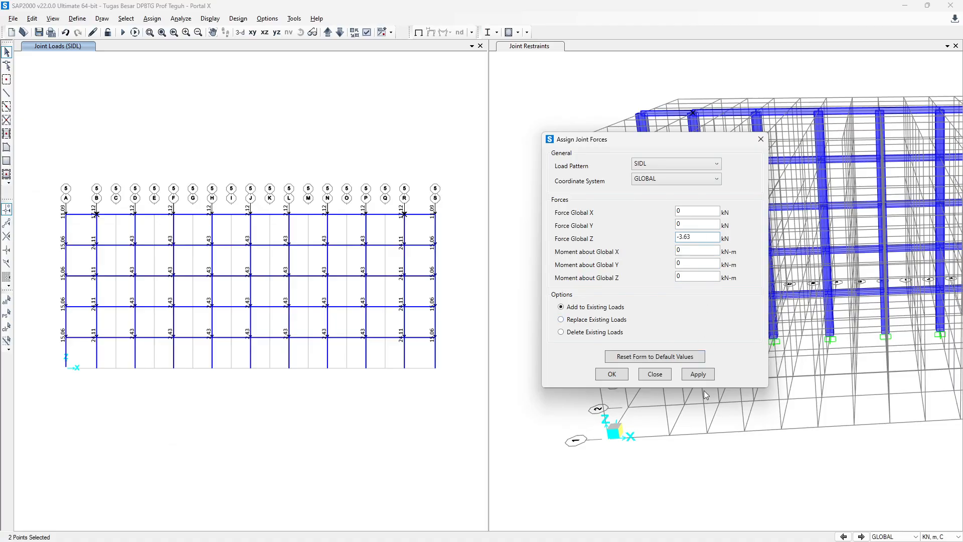
pyautogui.click(698, 375)
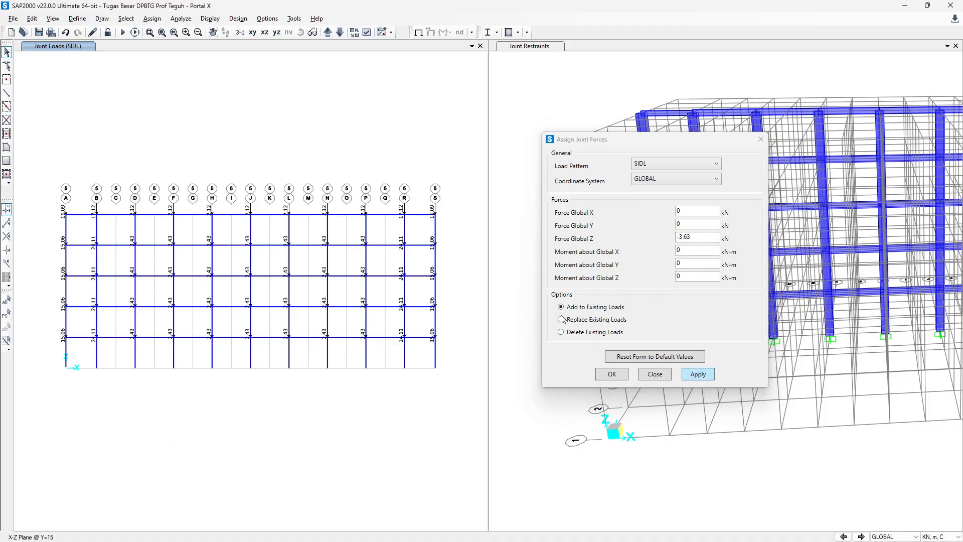
# Reselect the roof joints on grids B and R and add a LIVE joint force of -0.9 kN in global Z.
pyautogui.click(86, 204)
pyautogui.click(96, 215)
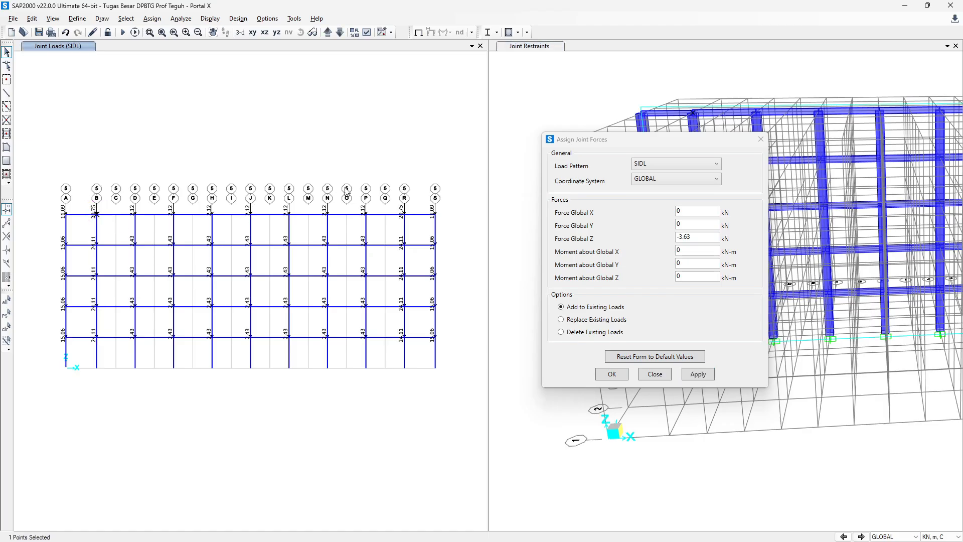
pyautogui.click(404, 215)
pyautogui.click(673, 163)
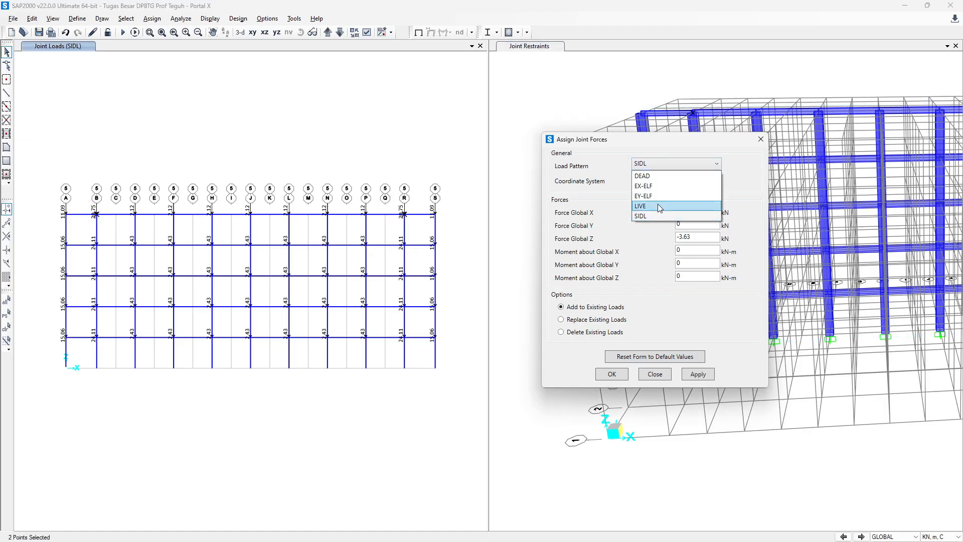
pyautogui.click(658, 205)
pyautogui.hotkey('alt', 'Tab')
pyautogui.hotkey('alt', 'Tab')
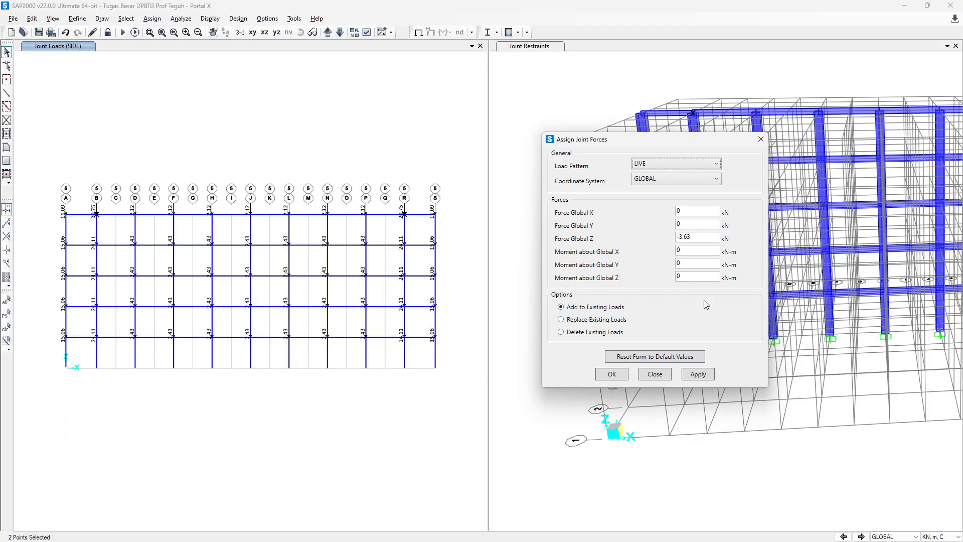
pyautogui.click(703, 241)
pyautogui.click(697, 372)
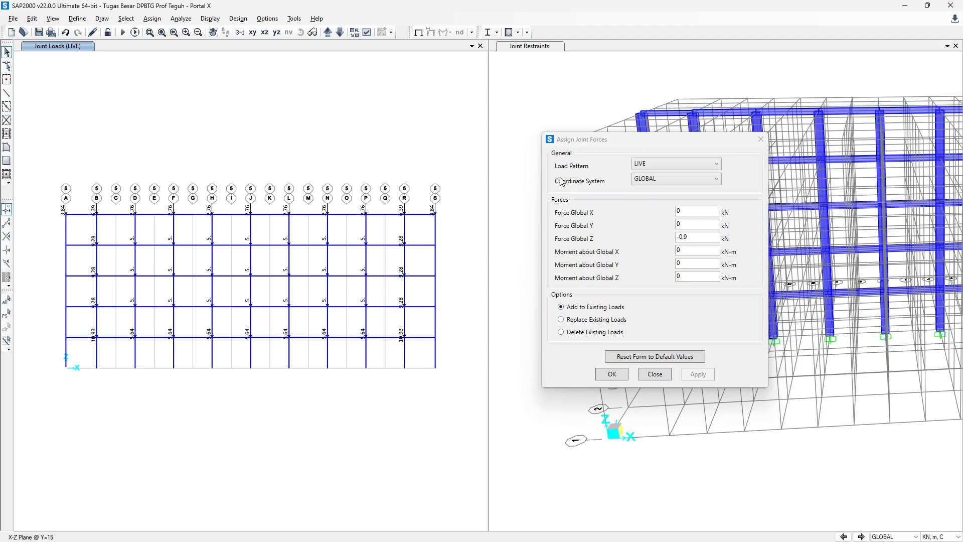
# Examine the BEBAN TITIK BALOK BA1 (C) calculations and location plan in the Excel sheet.
pyautogui.hotkey('alt', 'Tab')
pyautogui.scroll(-4, 244, 311)
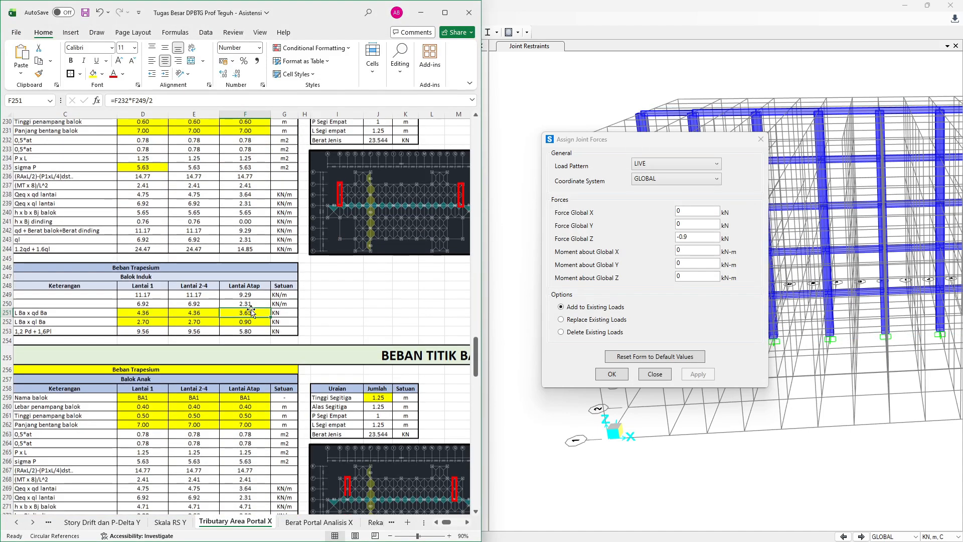
pyautogui.keyDown('ctrl'); pyautogui.scroll(-2, 392, 325); pyautogui.keyUp('ctrl')
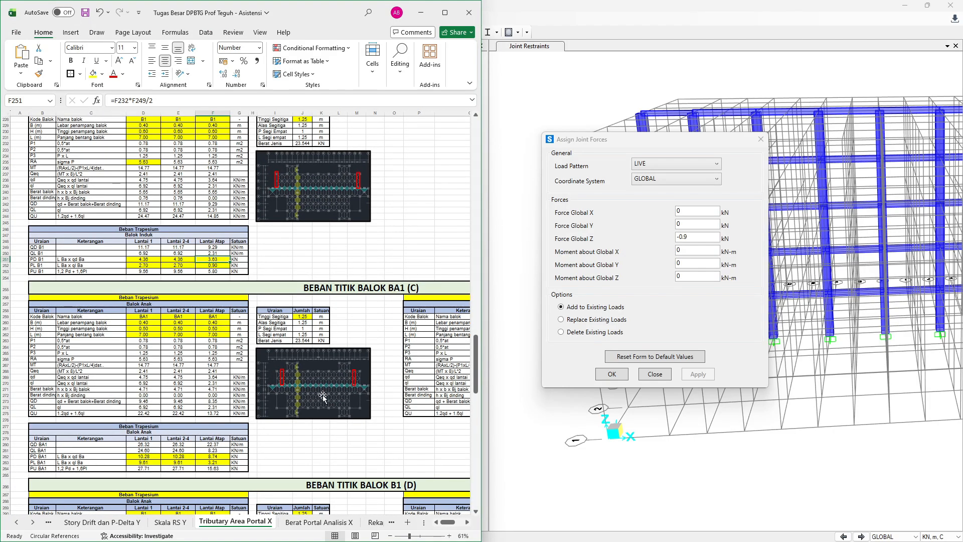
pyautogui.keyDown('ctrl'); pyautogui.scroll(5, 300, 390); pyautogui.keyUp('ctrl')
pyautogui.keyDown('ctrl'); pyautogui.scroll(2, 300, 390); pyautogui.keyUp('ctrl')
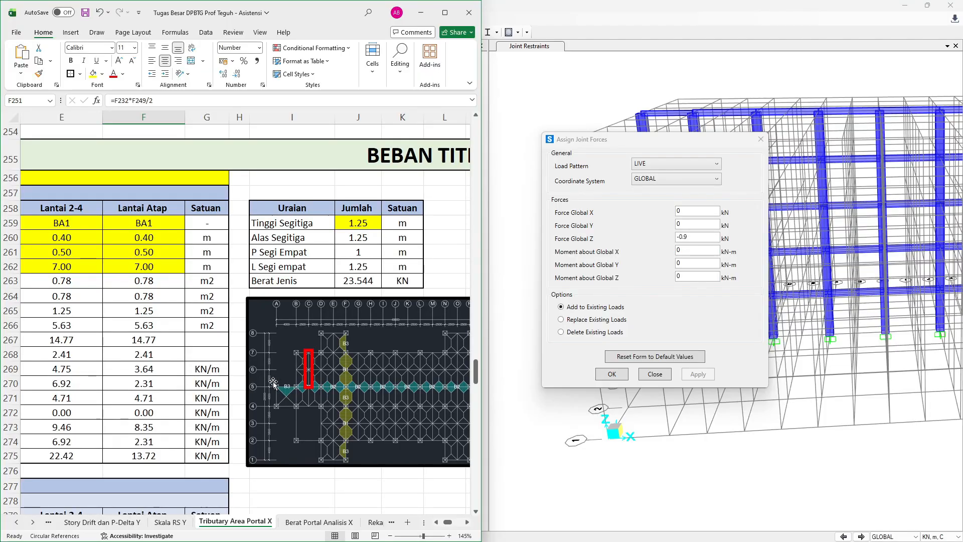
pyautogui.keyDown('ctrl'); pyautogui.scroll(-5, 349, 389); pyautogui.keyUp('ctrl')
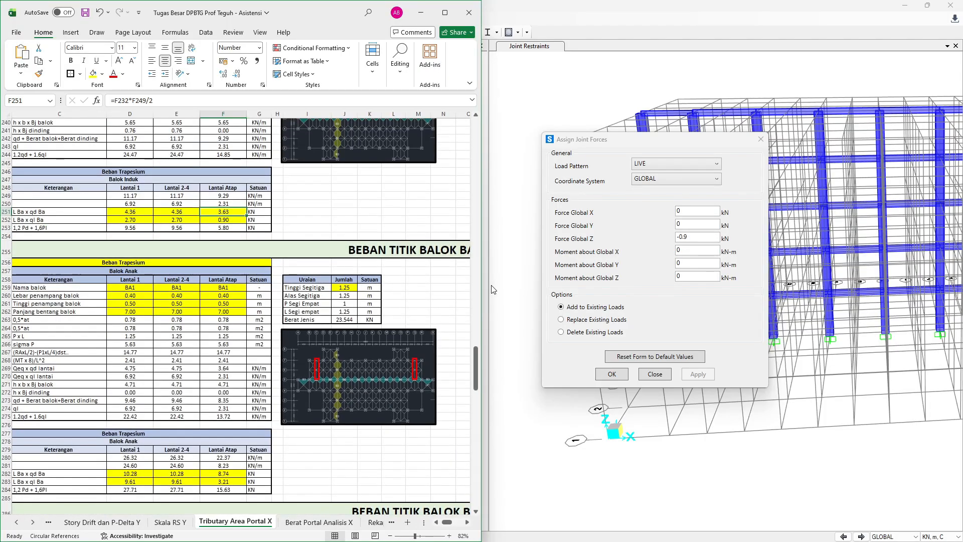
# Select the beams between grids B–D and P–R on the four floor levels below the roof, and close the joint forces dialog.
pyautogui.click(513, 273)
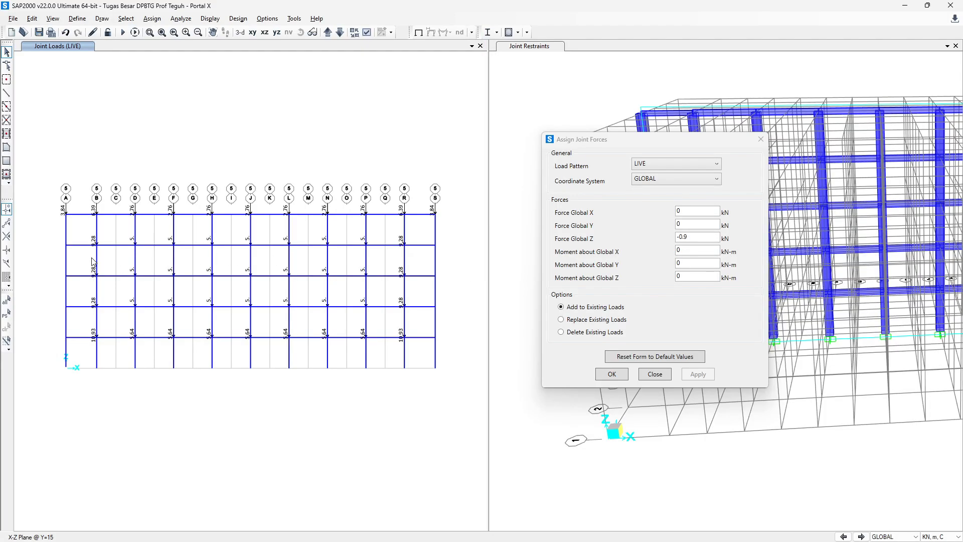
pyautogui.moveTo(131, 347); pyautogui.dragTo(146, 346)
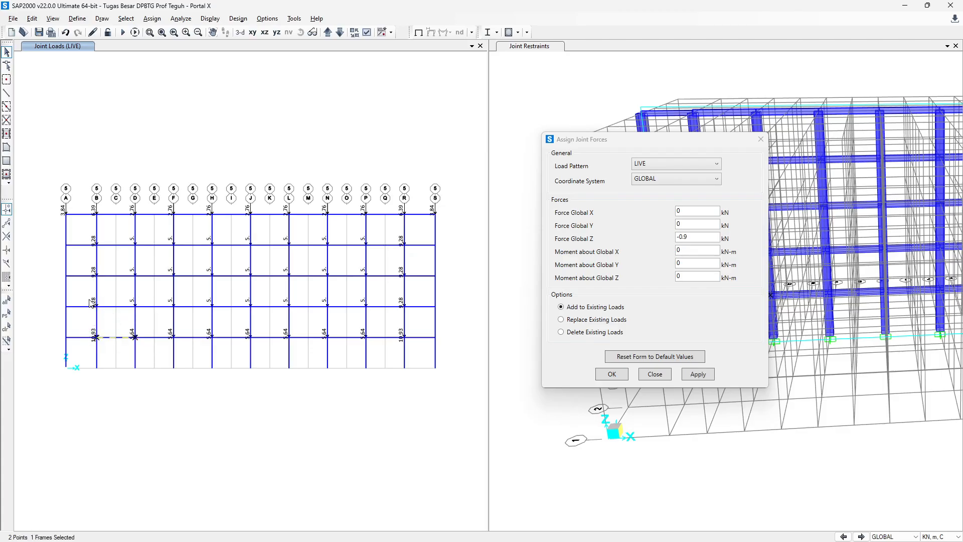
pyautogui.hotkey('alt', 'Tab')
pyautogui.hotkey('alt', 'Tab')
pyautogui.moveTo(364, 328); pyautogui.dragTo(414, 344)
pyautogui.moveTo(157, 318); pyautogui.dragTo(157, 318)
pyautogui.moveTo(361, 296); pyautogui.dragTo(423, 318)
pyautogui.moveTo(146, 281); pyautogui.dragTo(147, 280)
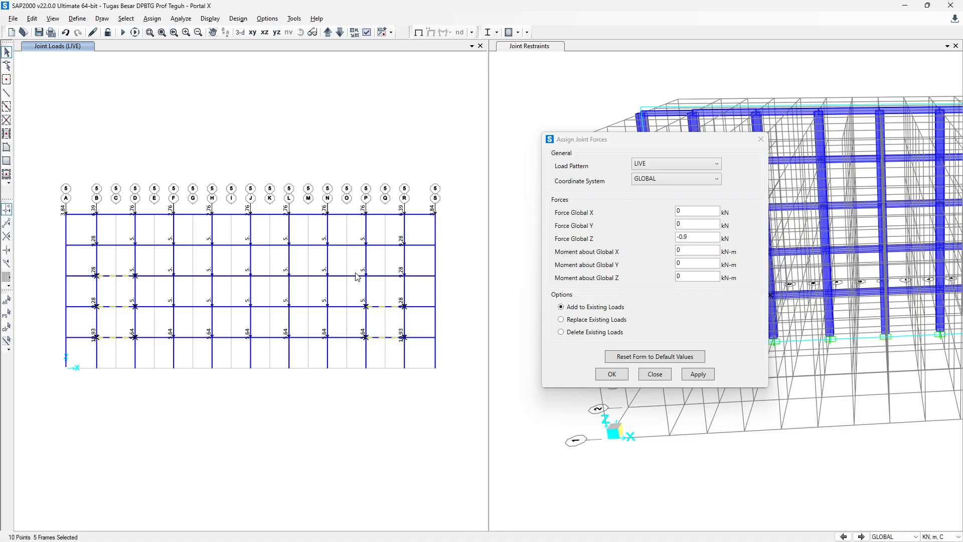
pyautogui.moveTo(391, 276); pyautogui.dragTo(411, 288)
pyautogui.moveTo(88, 235); pyautogui.dragTo(161, 254)
pyautogui.moveTo(350, 230); pyautogui.dragTo(433, 258)
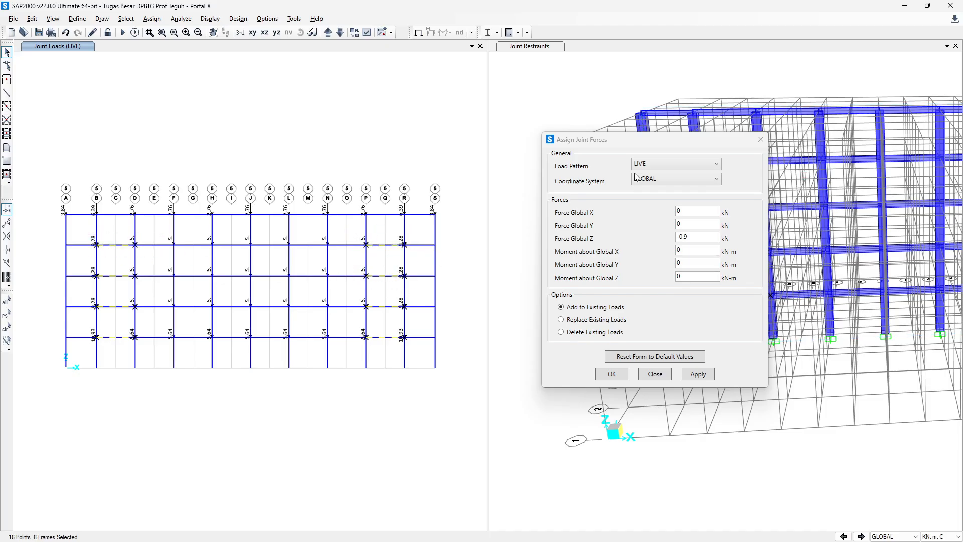
pyautogui.click(760, 140)
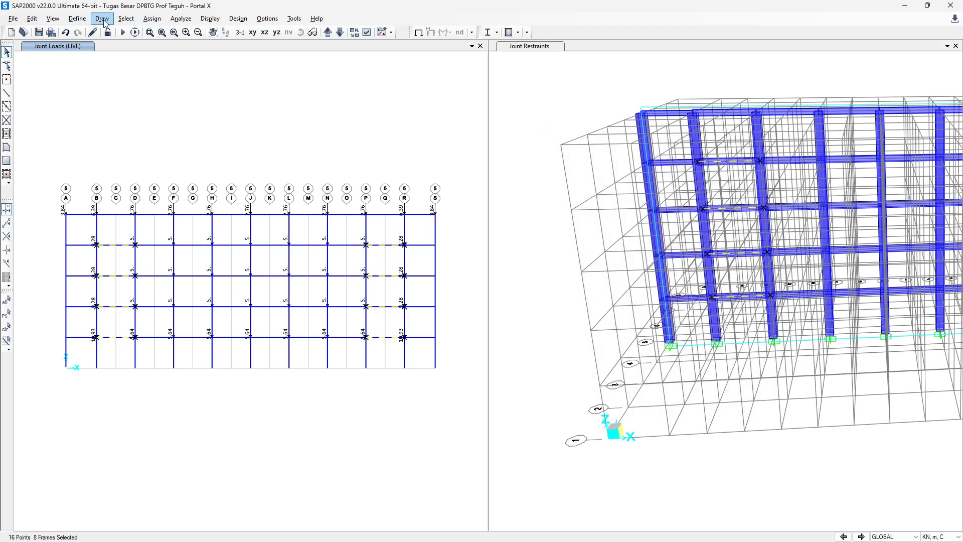
# Add a LIVE frame point load of 9.61 kN in the gravity direction at 2.5 m absolute distance to the selected floor beams.
pyautogui.click(152, 19)
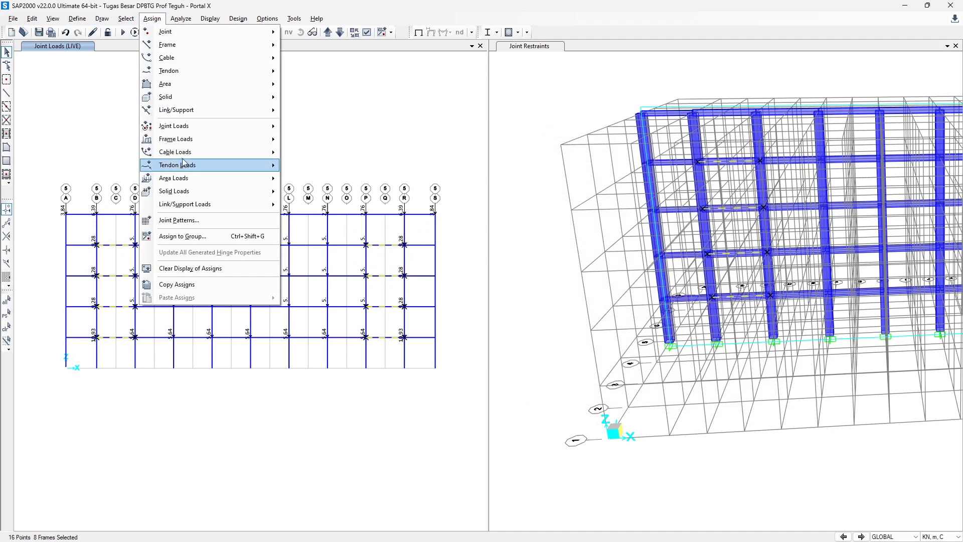
pyautogui.moveTo(202, 140)
pyautogui.click(309, 156)
pyautogui.click(456, 285)
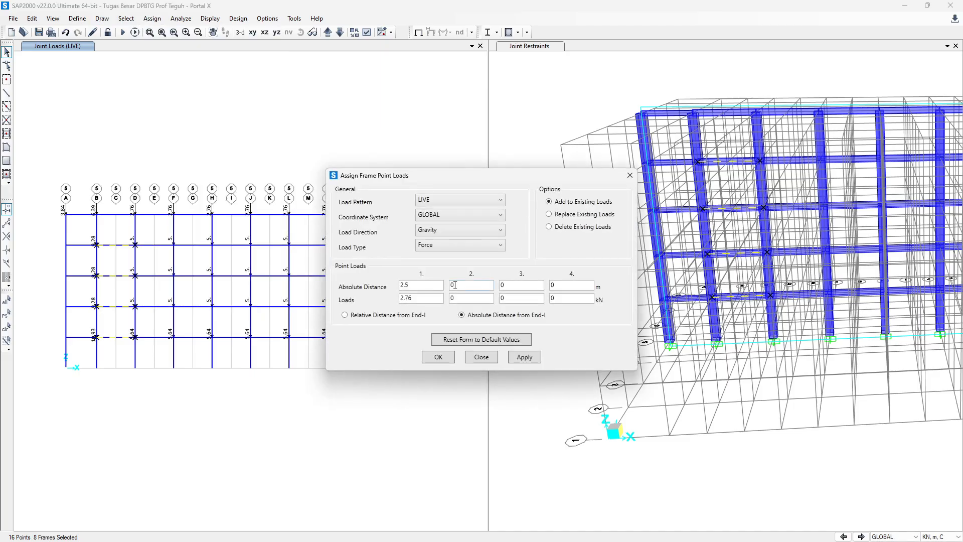
pyautogui.hotkey('alt', 'Tab')
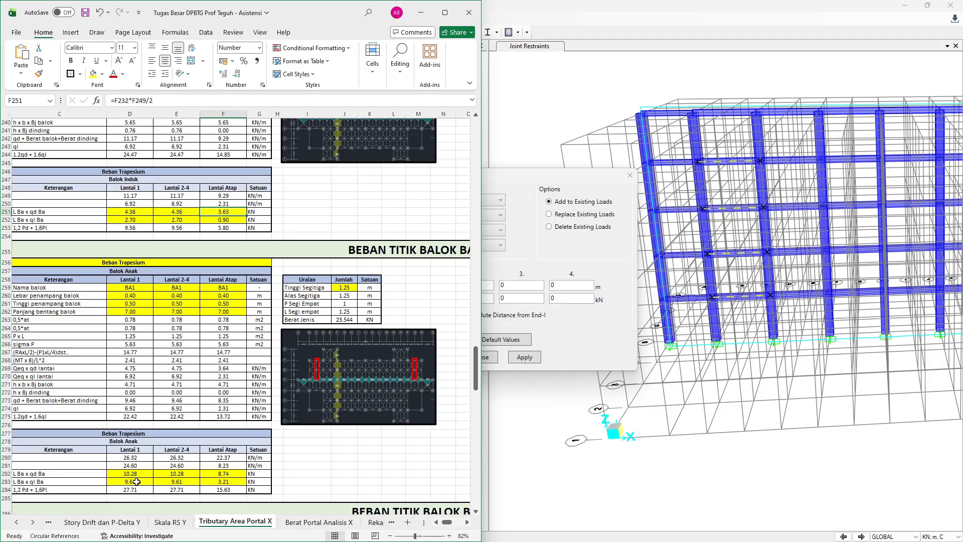
pyautogui.click(169, 482)
pyautogui.hotkey('alt', 'Tab')
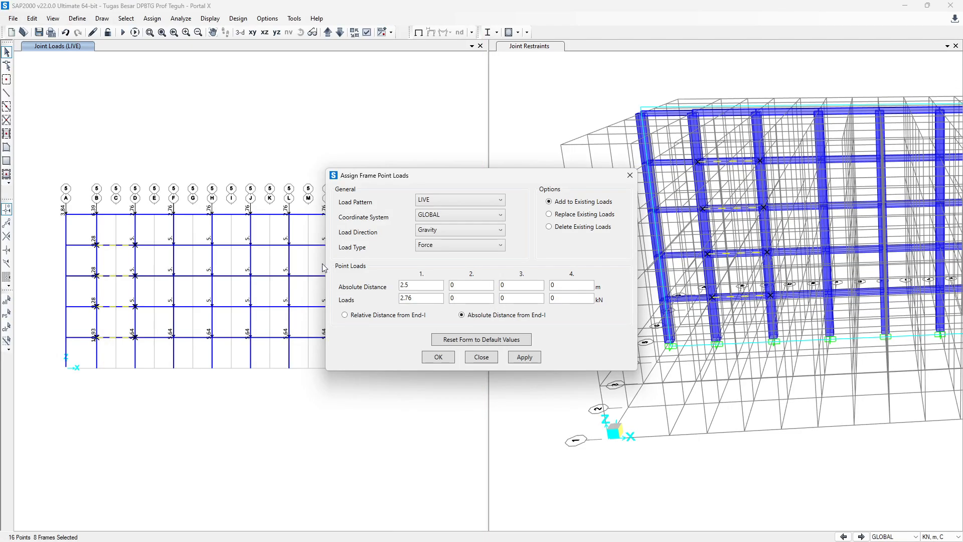
pyautogui.moveTo(424, 298); pyautogui.dragTo(371, 307)
pyautogui.click(525, 357)
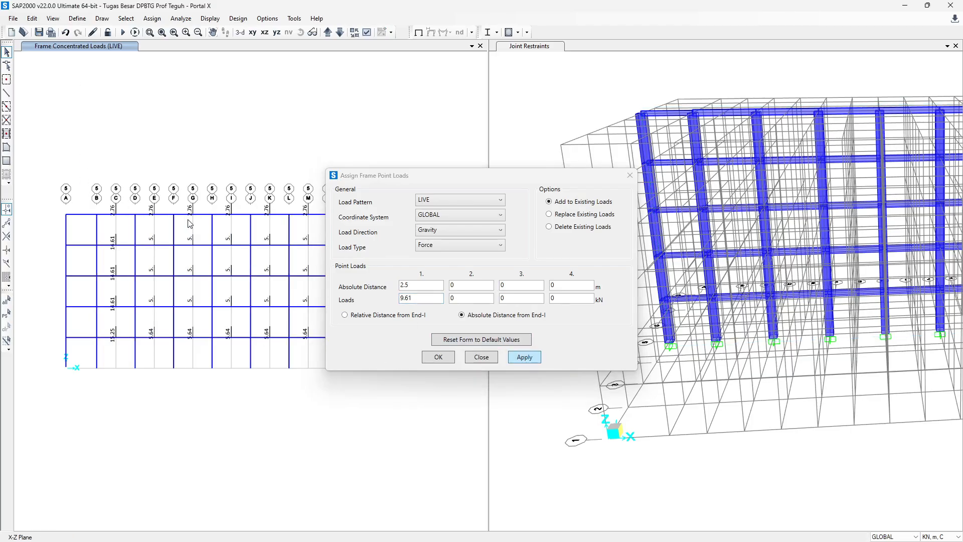
# Reselect the same eight floor beams and add a SIDL gravity point load of 10.28 kN at 2.5 m.
pyautogui.click(6, 314)
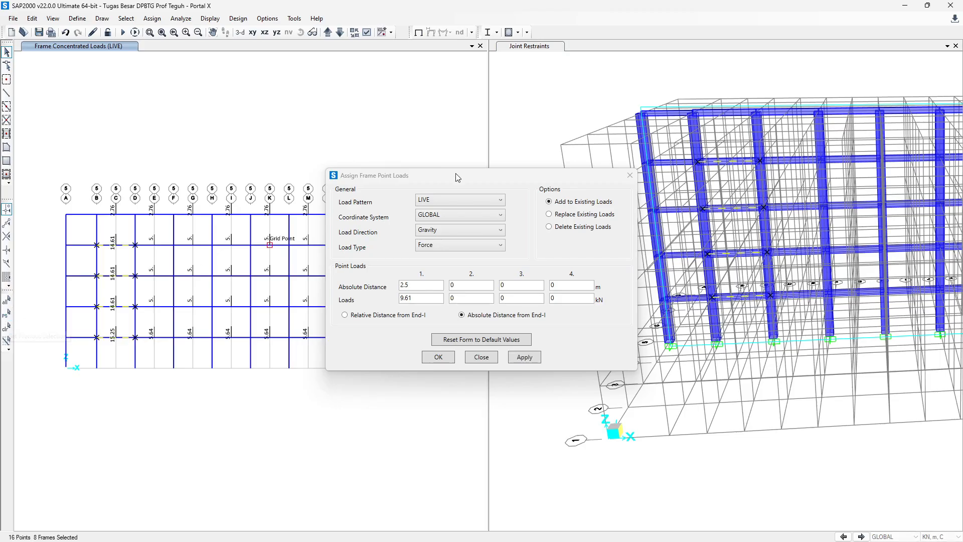
pyautogui.click(439, 199)
pyautogui.click(426, 254)
pyautogui.hotkey('alt', 'Tab')
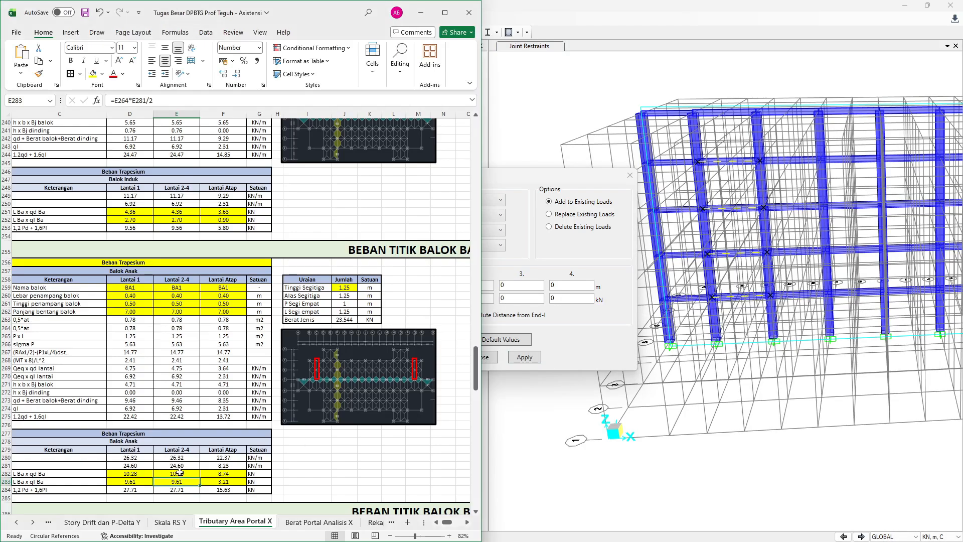
pyautogui.click(535, 314)
pyautogui.moveTo(426, 299); pyautogui.dragTo(365, 297)
pyautogui.write('10.28')
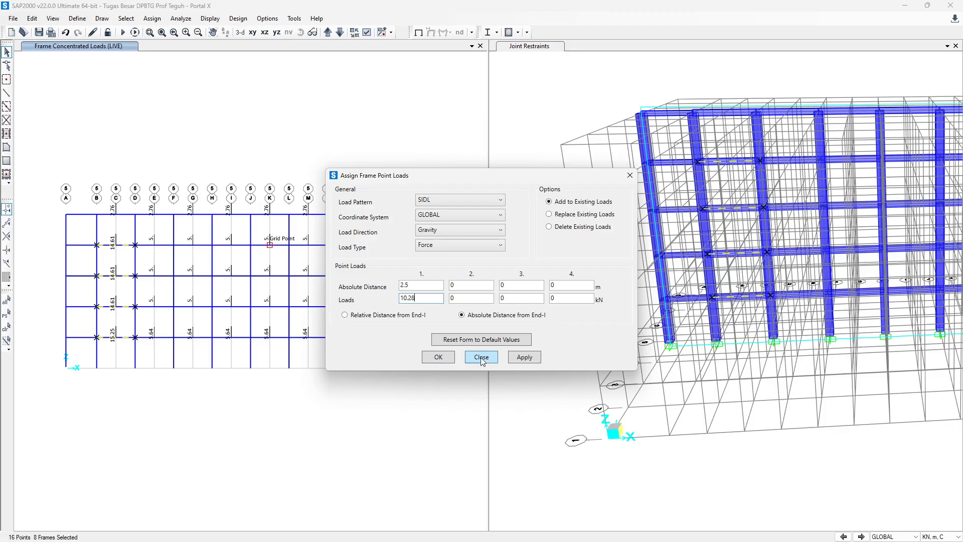
pyautogui.click(517, 356)
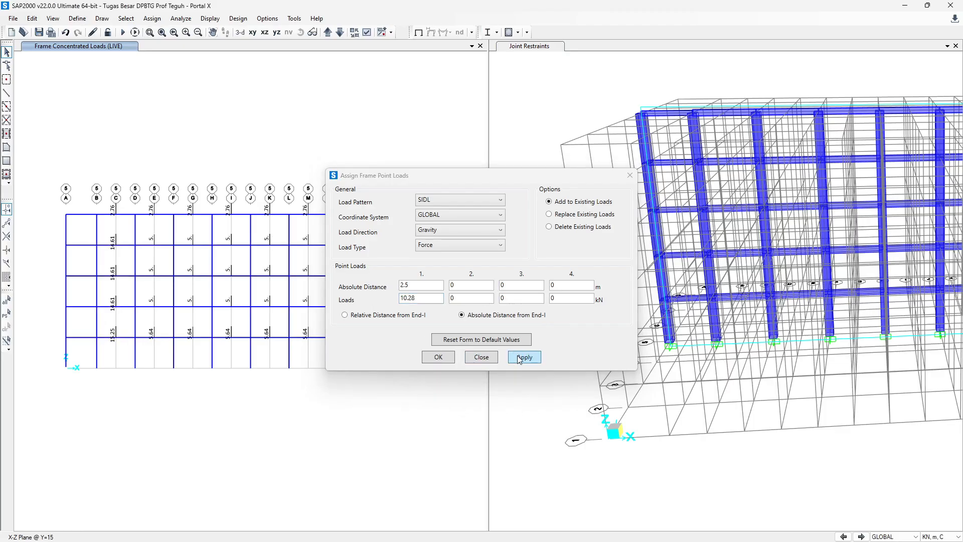
# Select the roof beams between grids B–D and P–R and add a SIDL point load of 8.74 kN at 2.5 m.
pyautogui.click(115, 214)
pyautogui.click(396, 180)
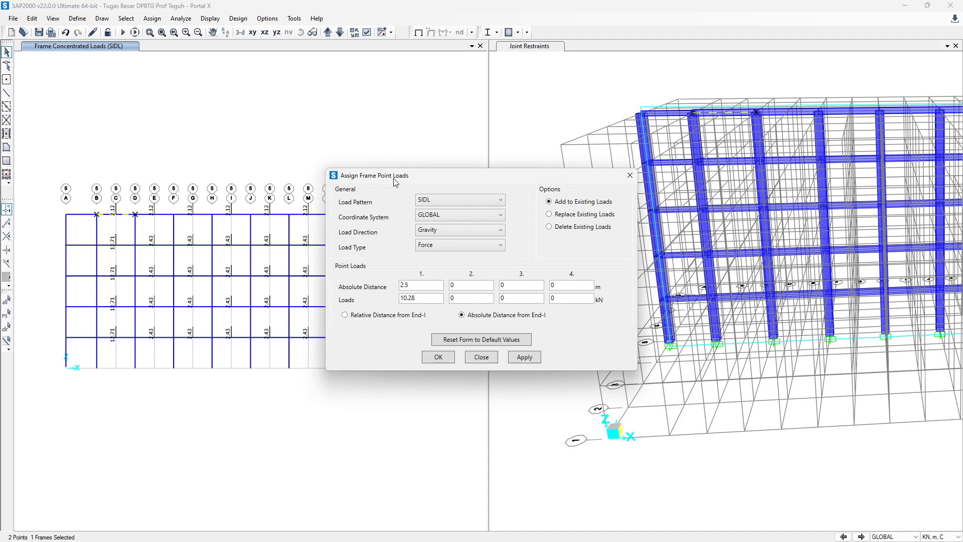
pyautogui.moveTo(395, 178); pyautogui.dragTo(553, 164)
pyautogui.hotkey('alt', 'Tab')
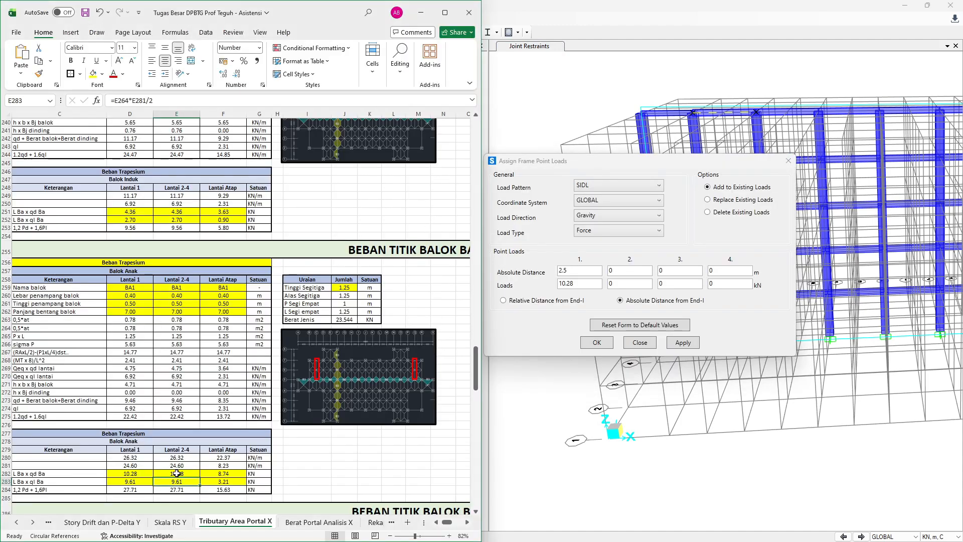
pyautogui.click(499, 290)
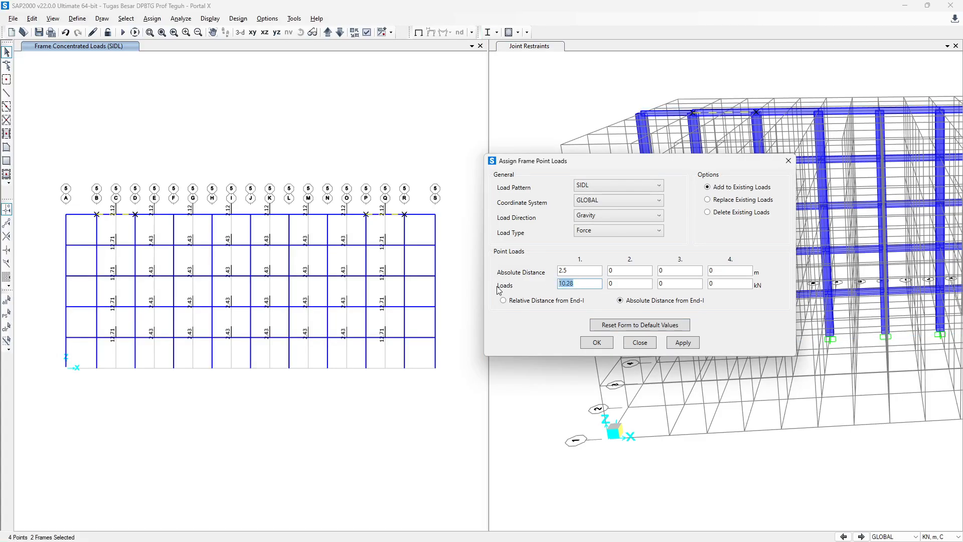
pyautogui.write('8.74')
pyautogui.click(683, 342)
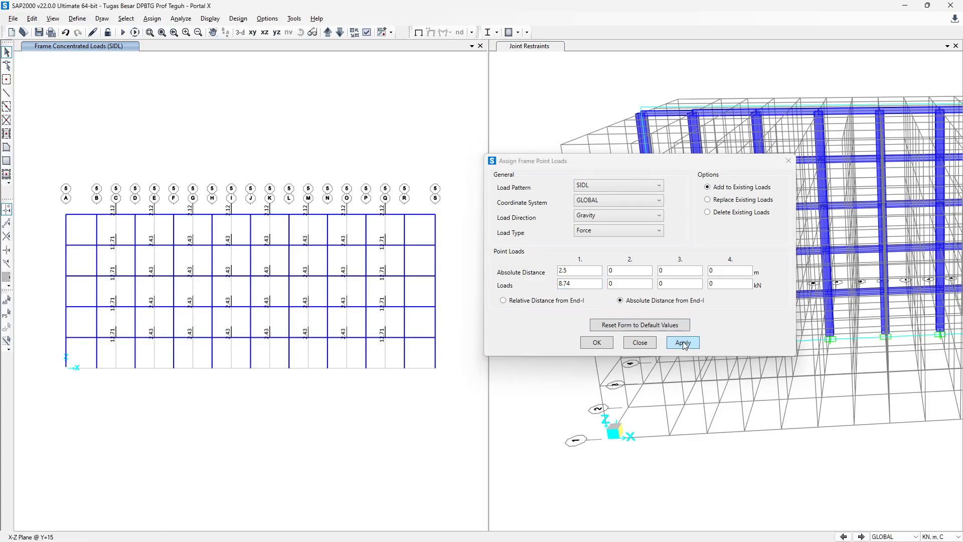
# Reselect the two roof beams and add a LIVE point load of 3.21 kN at 2.5 m from the Lantai Atap value.
pyautogui.click(7, 314)
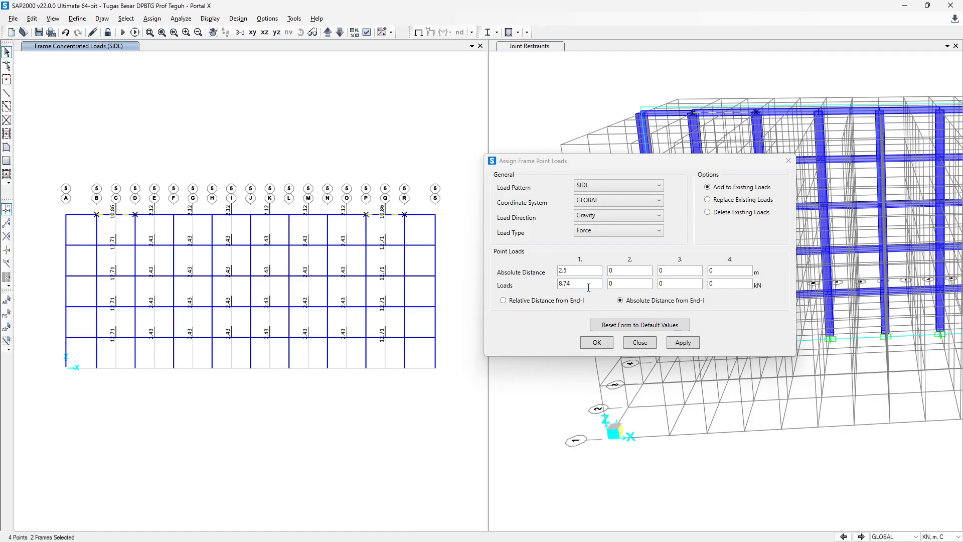
pyautogui.moveTo(587, 285); pyautogui.dragTo(555, 290)
pyautogui.hotkey('alt', 'Tab')
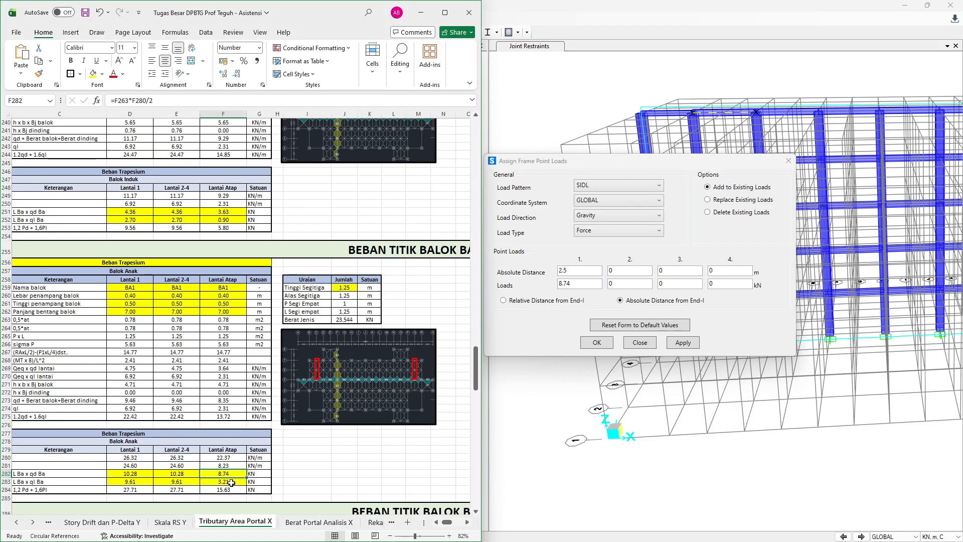
pyautogui.click(607, 294)
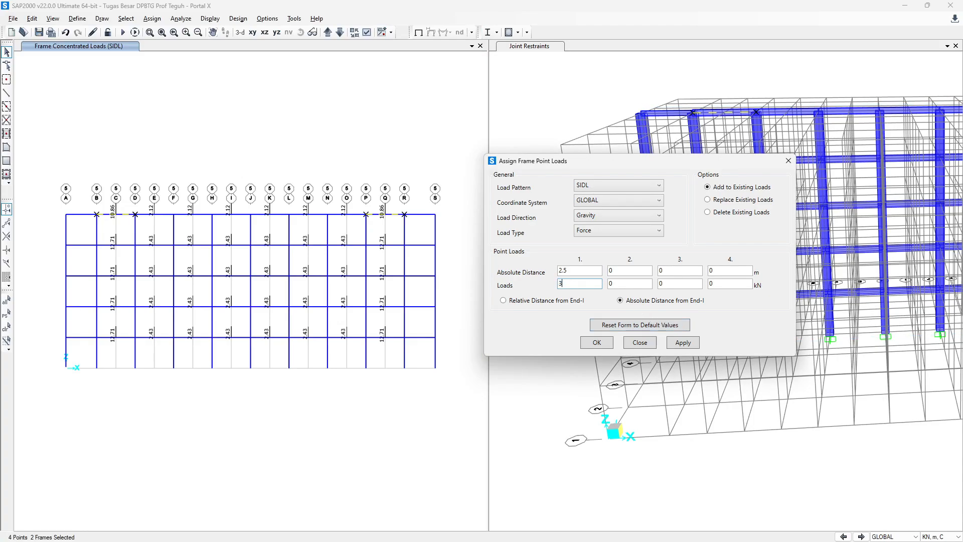
pyautogui.click(603, 185)
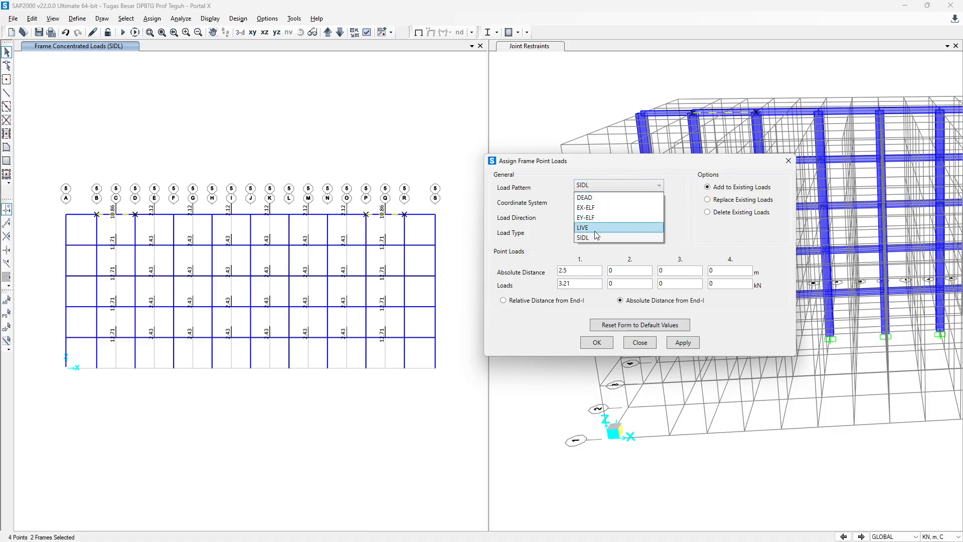
pyautogui.click(595, 231)
pyautogui.click(676, 343)
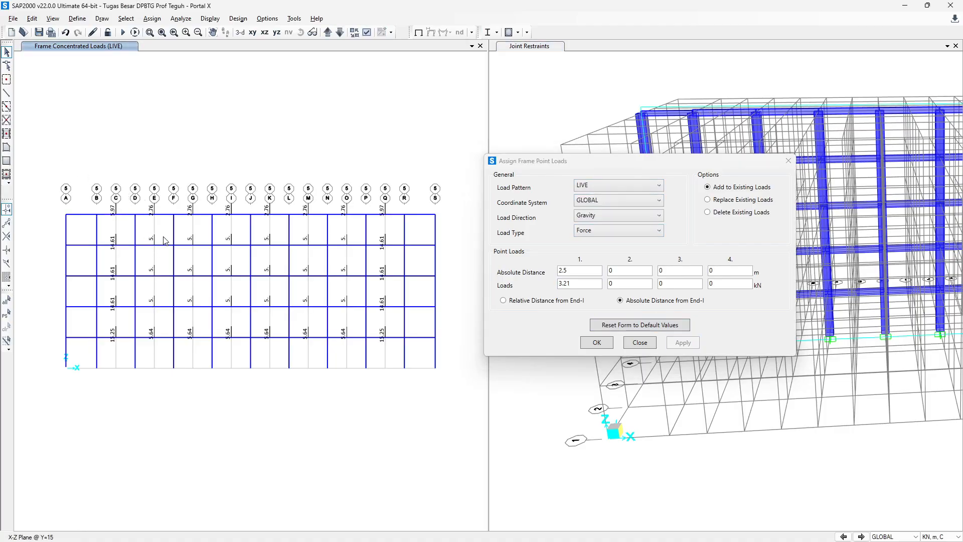
# Examine the BEBAN TITIK BALOK B1 (D) calculations and location plan in the Excel sheet against the frame grids in SAP2000.
pyautogui.hotkey('alt', 'Tab')
pyautogui.scroll(-4, 357, 355)
pyautogui.scroll(-5, 357, 355)
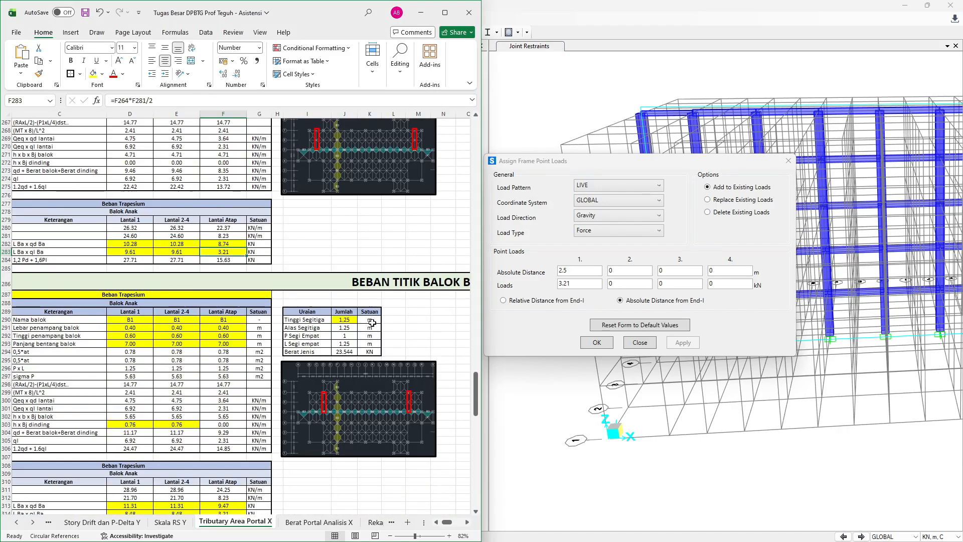
pyautogui.keyDown('ctrl'); pyautogui.scroll(3, 344, 400); pyautogui.keyUp('ctrl')
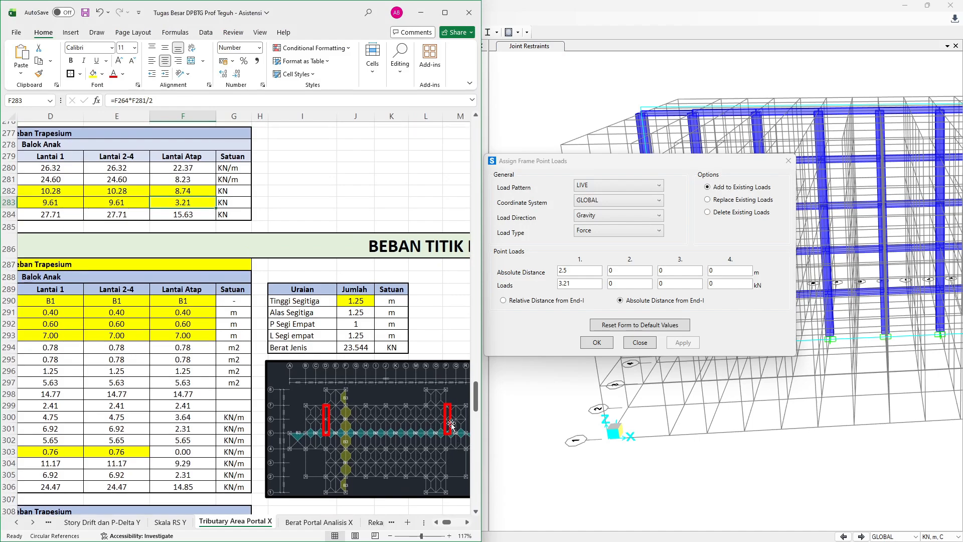
pyautogui.keyDown('ctrl'); pyautogui.scroll(-4, 440, 335); pyautogui.keyUp('ctrl')
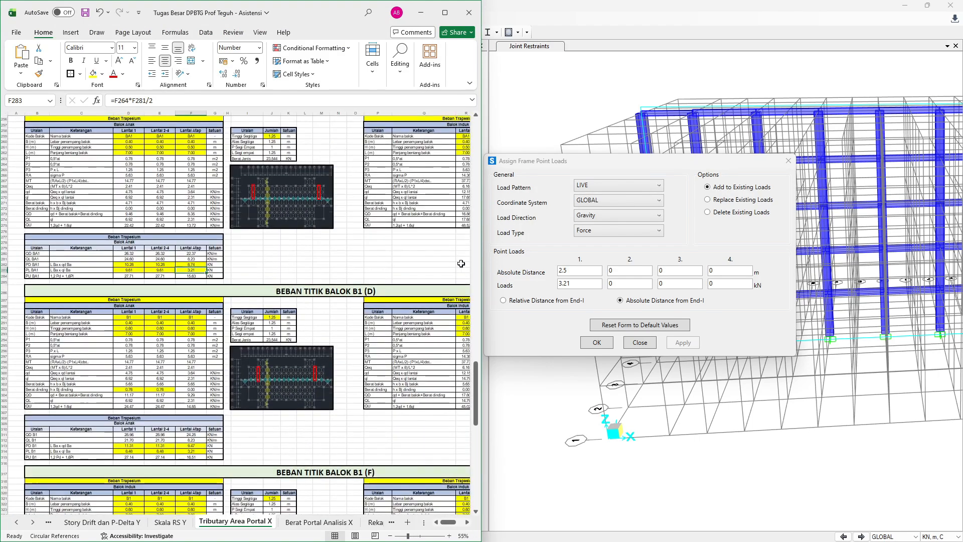
pyautogui.hotkey('alt', 'Tab')
pyautogui.hotkey('alt', 'Tab')
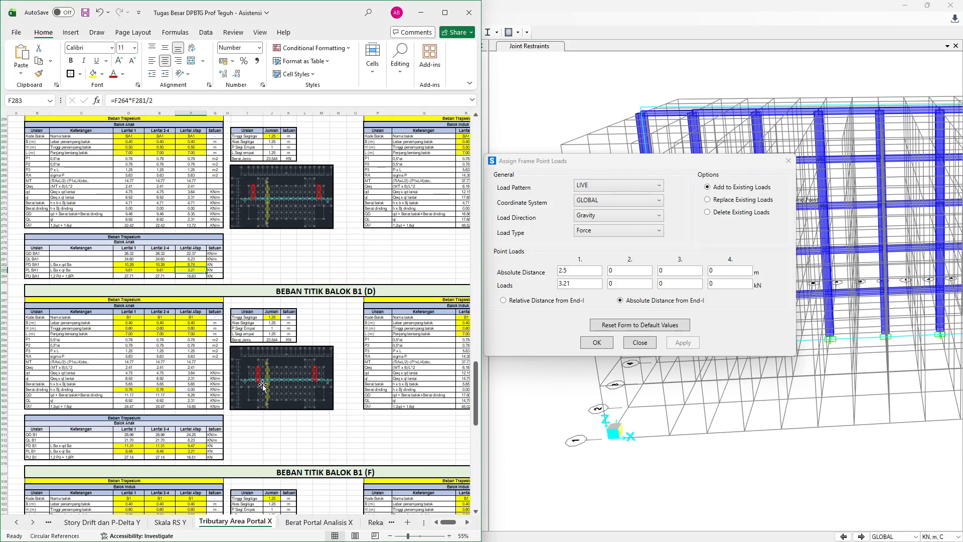
pyautogui.scroll(2, 262, 385)
pyautogui.hotkey('alt', 'Tab')
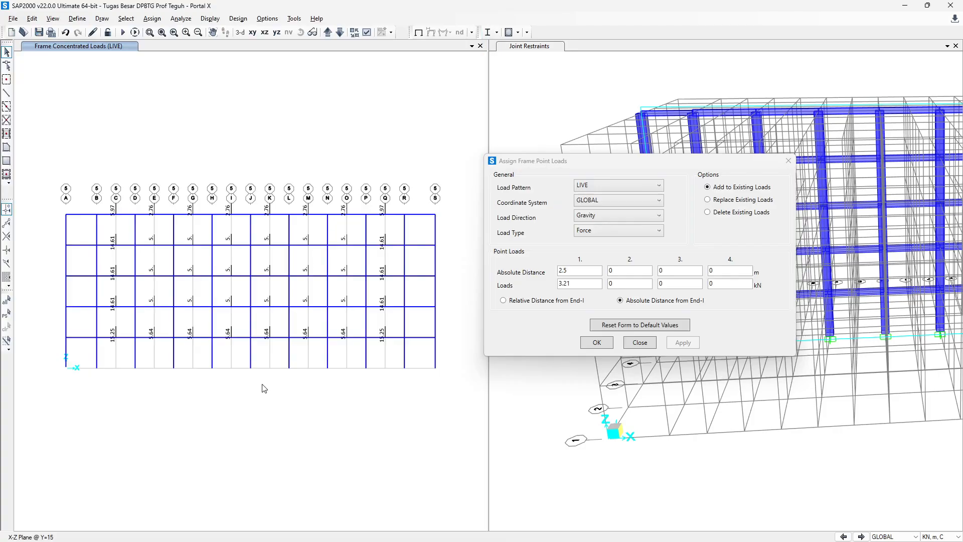
# Select the joints on grids D and P at the four floor levels below the roof, and close the frame point loads dialog.
pyautogui.click(136, 338)
pyautogui.click(134, 307)
pyautogui.click(135, 275)
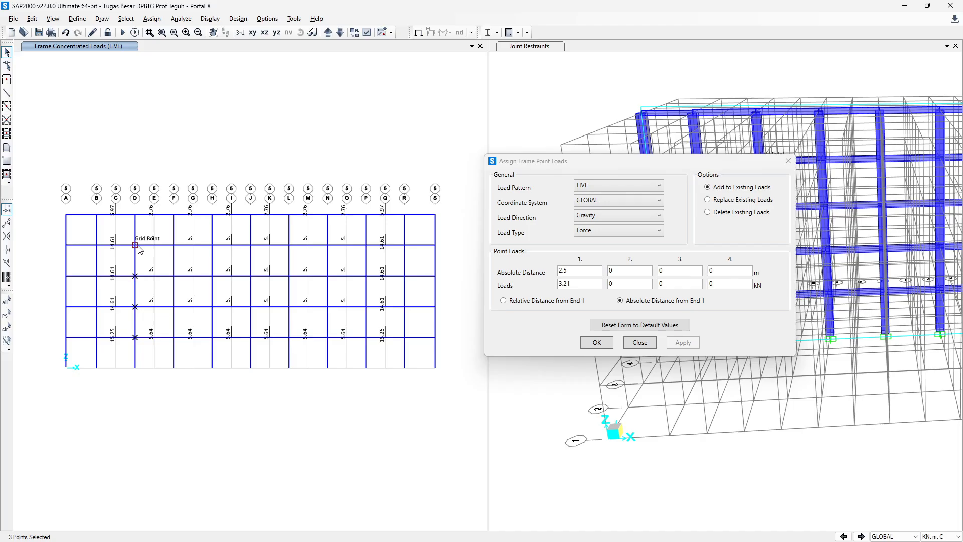
pyautogui.click(135, 245)
pyautogui.click(366, 337)
pyautogui.click(367, 306)
pyautogui.click(366, 275)
pyautogui.moveTo(355, 233); pyautogui.dragTo(383, 258)
pyautogui.click(788, 161)
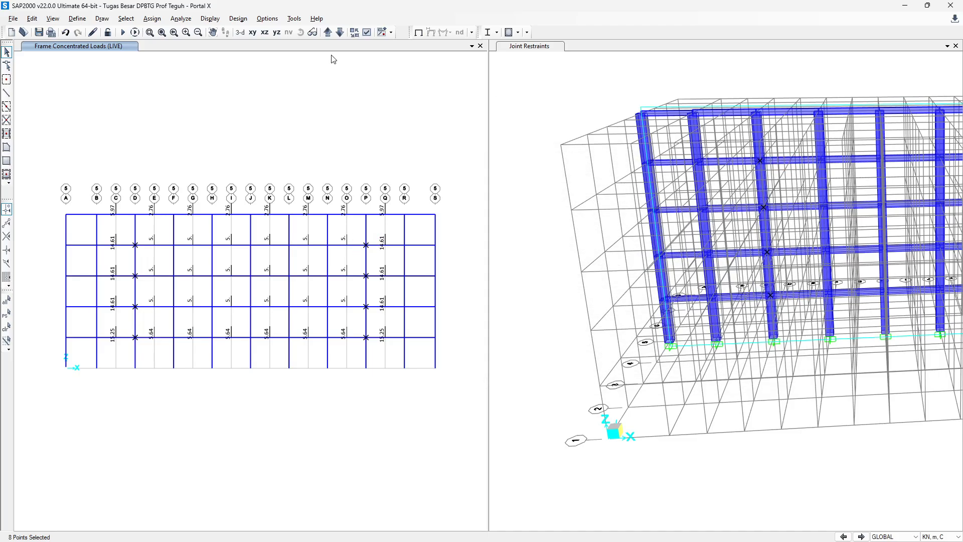
# Add a SIDL joint force of -11.31 kN in global Z to the eight selected joints, using the B1 (D) Lantai 1 value.
pyautogui.click(120, 21)
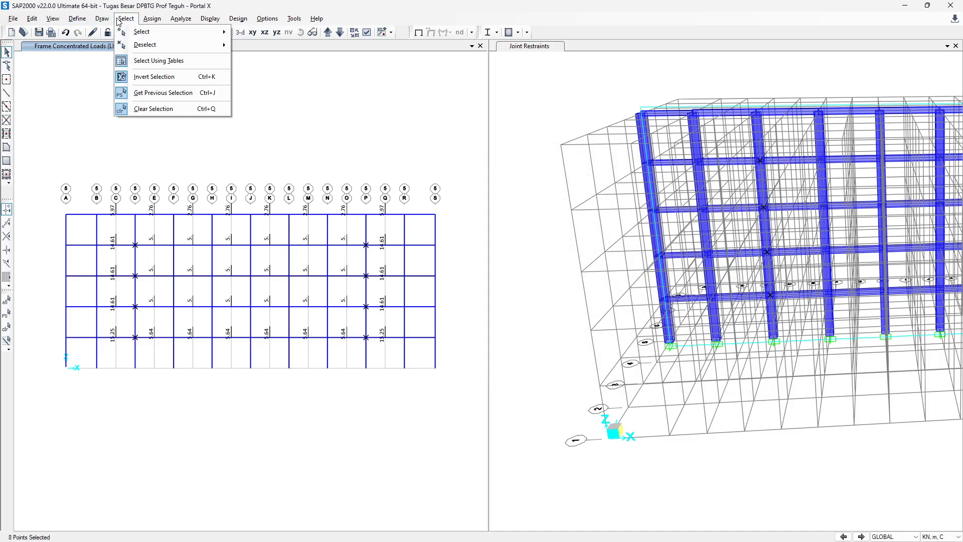
pyautogui.click(146, 22)
pyautogui.click(150, 19)
pyautogui.moveTo(170, 143)
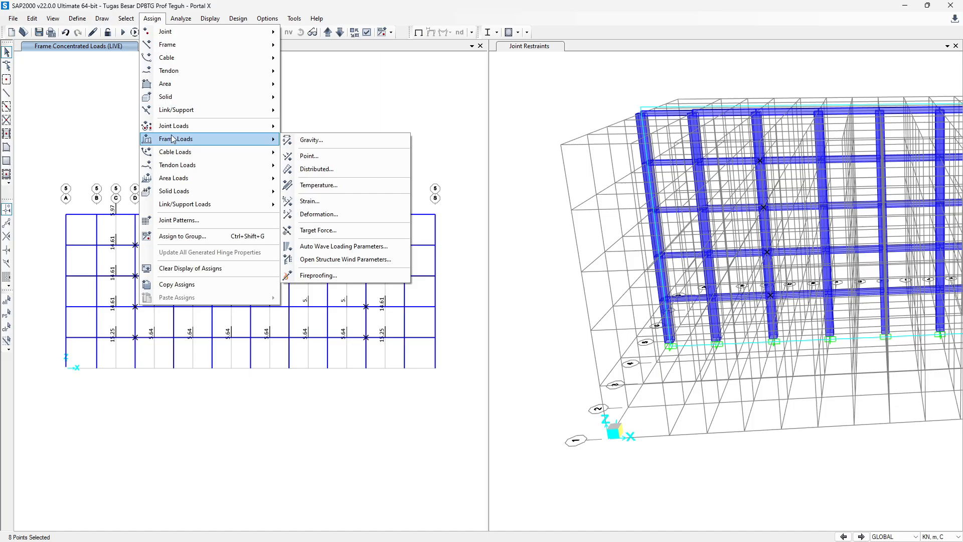
pyautogui.moveTo(173, 126)
pyautogui.click(309, 126)
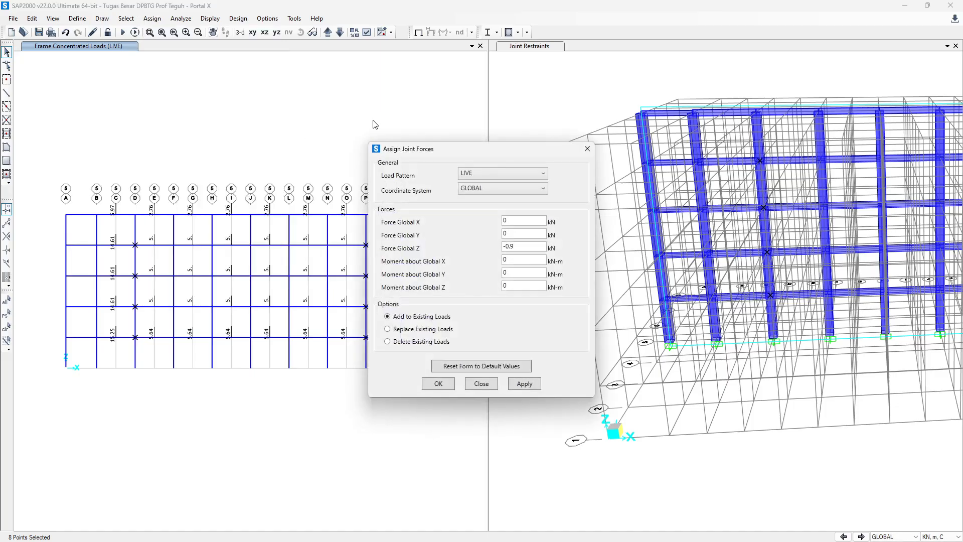
pyautogui.click(499, 173)
pyautogui.hotkey('alt', 'Tab')
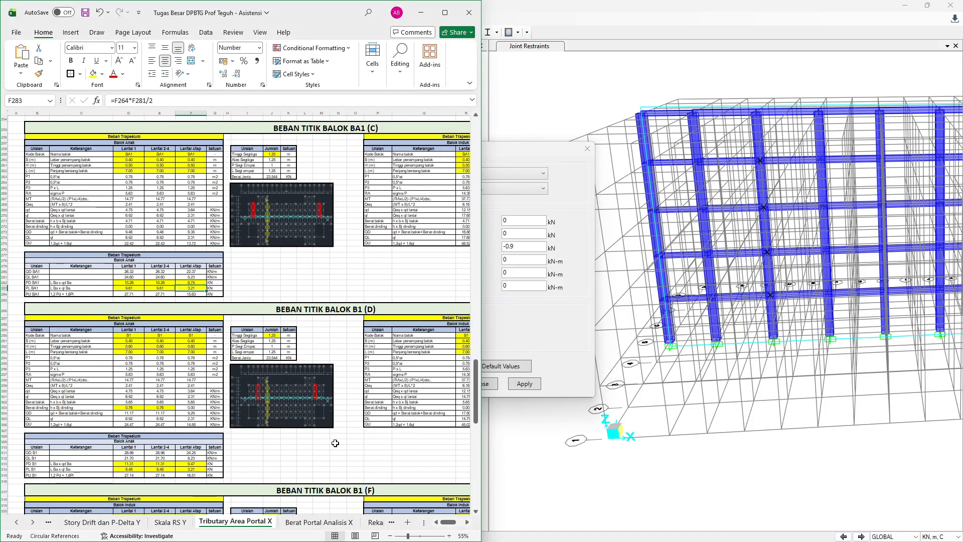
pyautogui.scroll(-5, 300, 430)
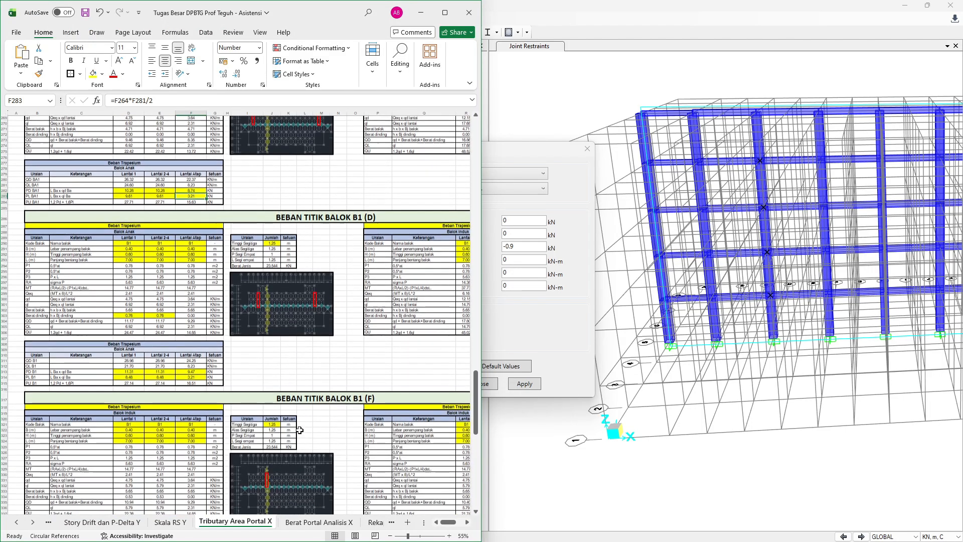
pyautogui.keyDown('ctrl'); pyautogui.scroll(2, 226, 388); pyautogui.keyUp('ctrl')
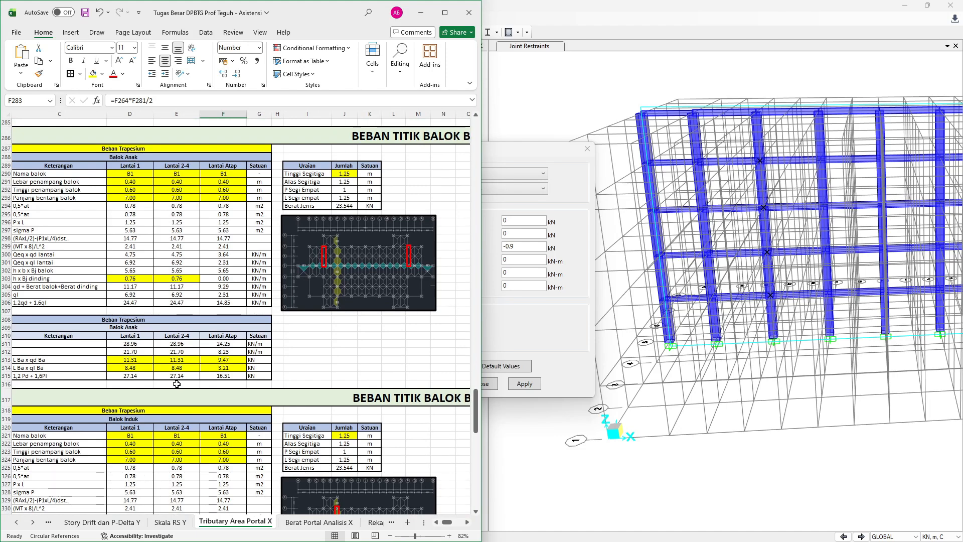
pyautogui.click(141, 360)
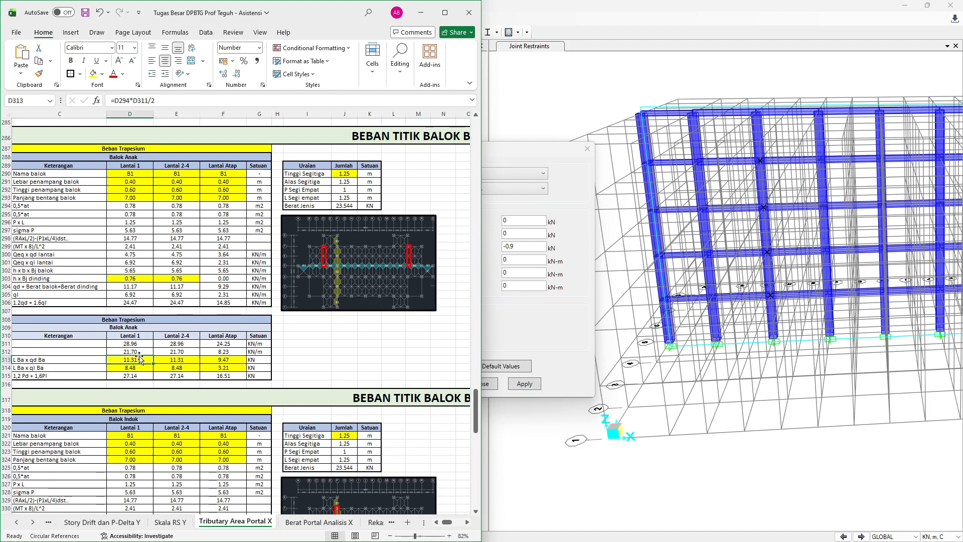
pyautogui.hotkey('alt', 'Tab')
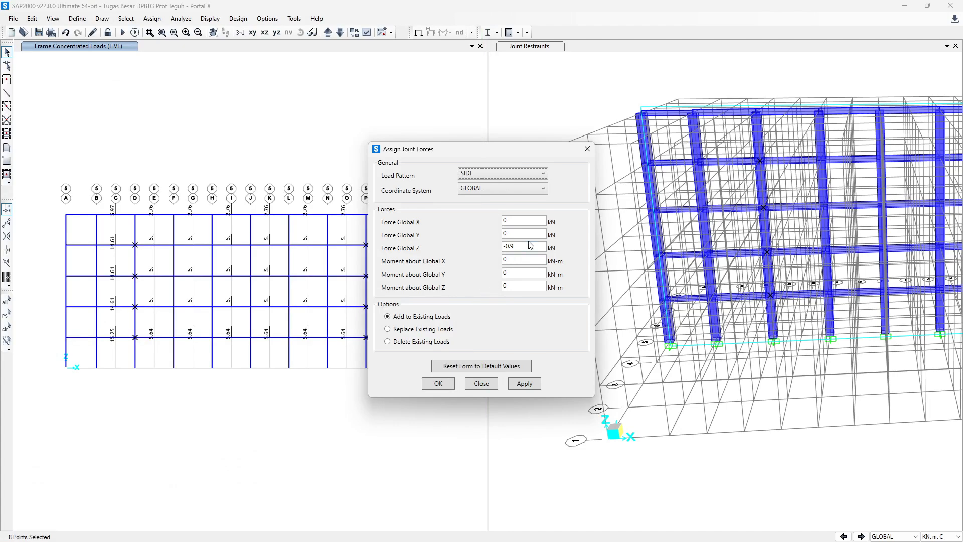
pyautogui.doubleClick(524, 243)
pyautogui.click(535, 385)
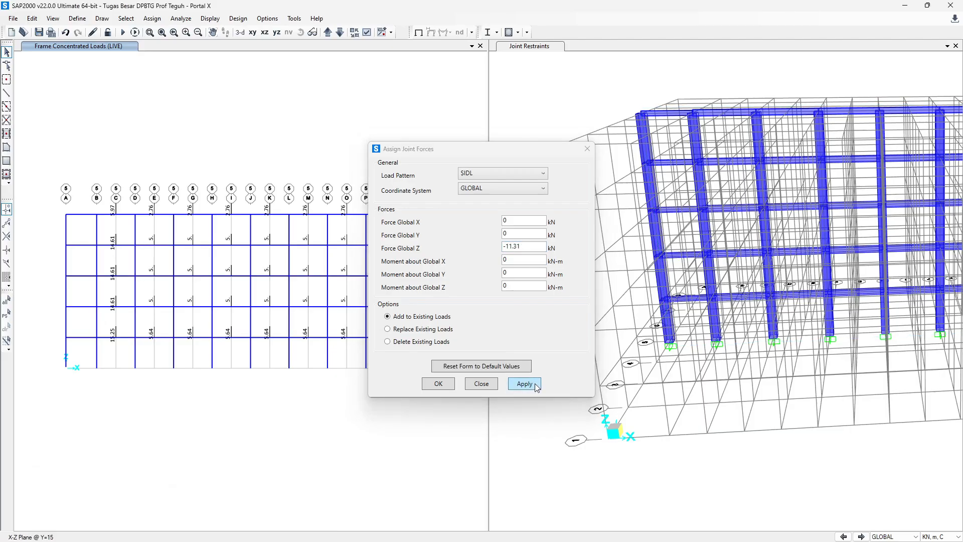
# Reselect the eight joints on grids D and P and add a LIVE joint force of -8.48 kN in global Z.
pyautogui.click(7, 316)
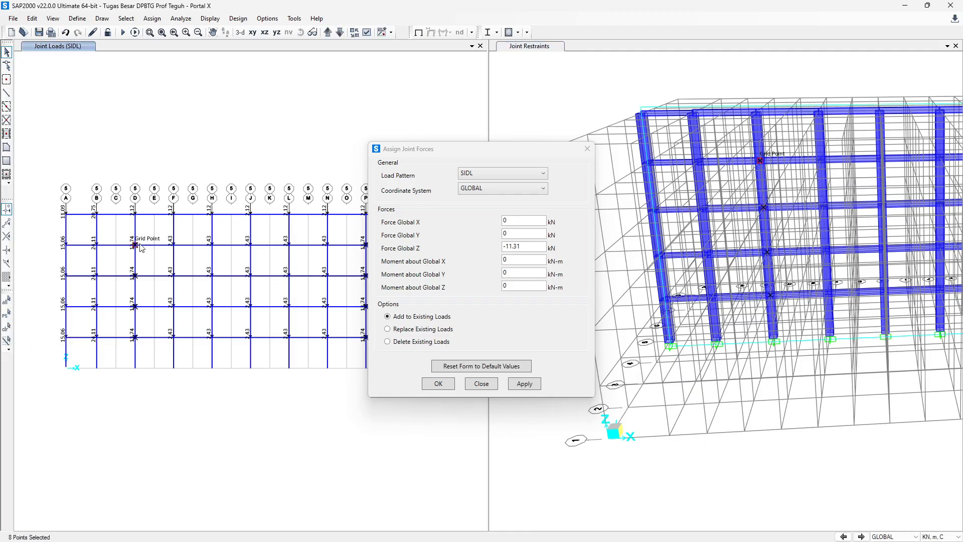
pyautogui.moveTo(477, 149); pyautogui.dragTo(596, 161)
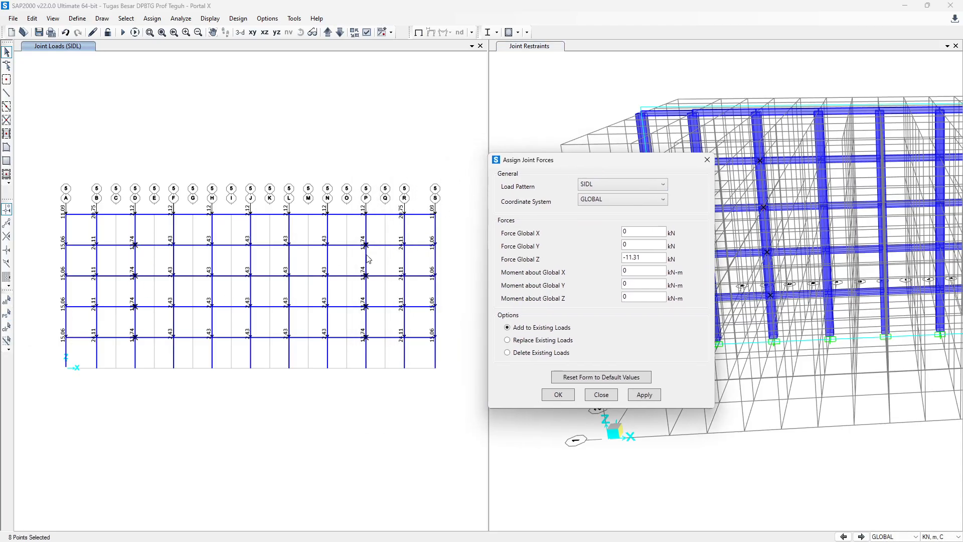
pyautogui.hotkey('alt', 'Tab')
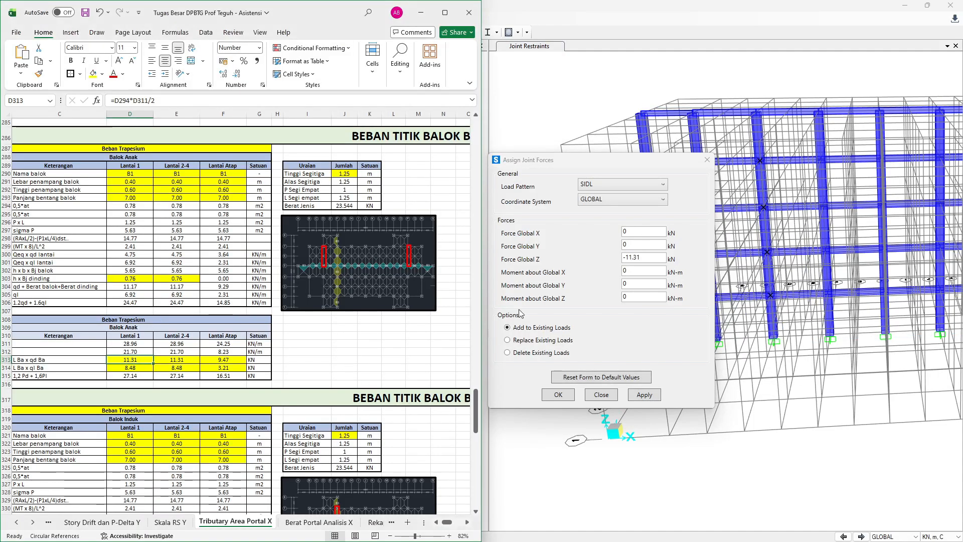
pyautogui.click(613, 185)
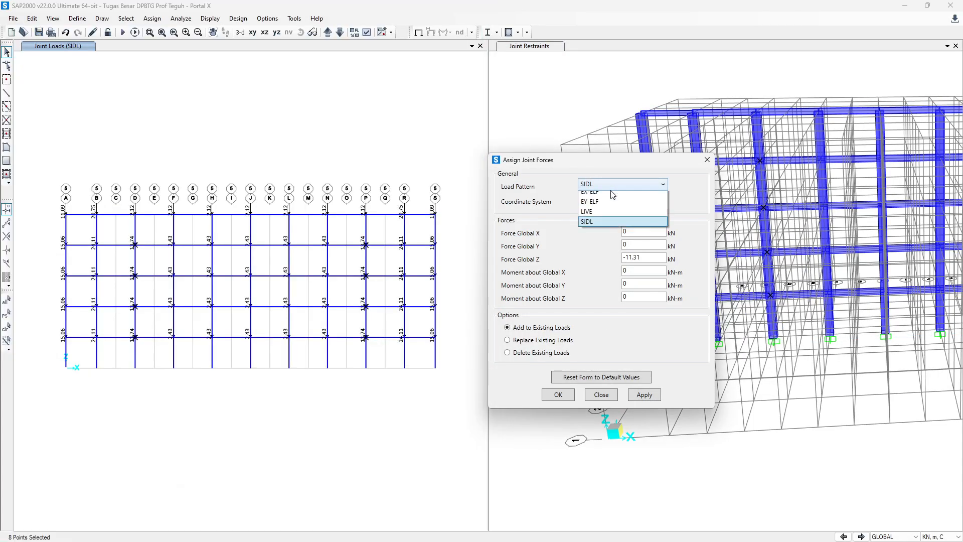
pyautogui.click(615, 221)
pyautogui.click(646, 259)
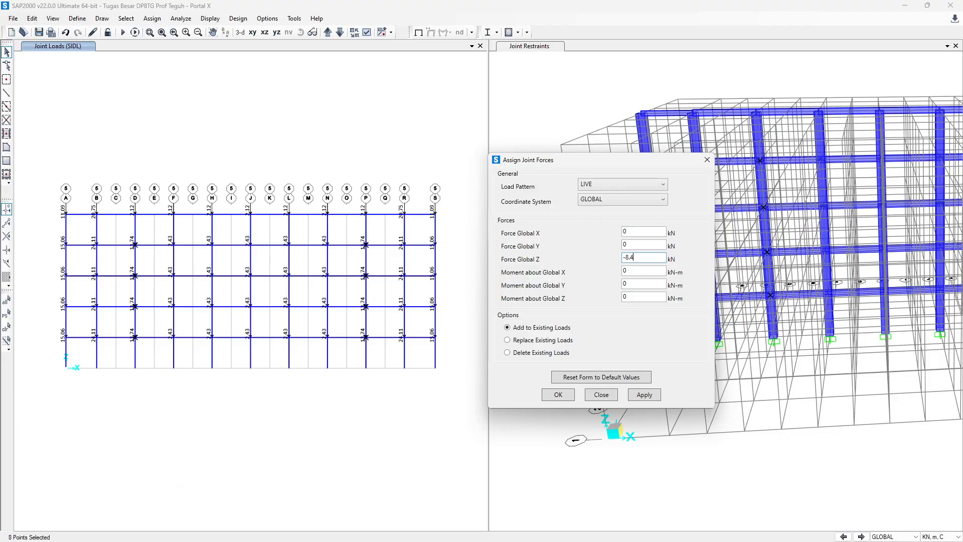
pyautogui.click(644, 395)
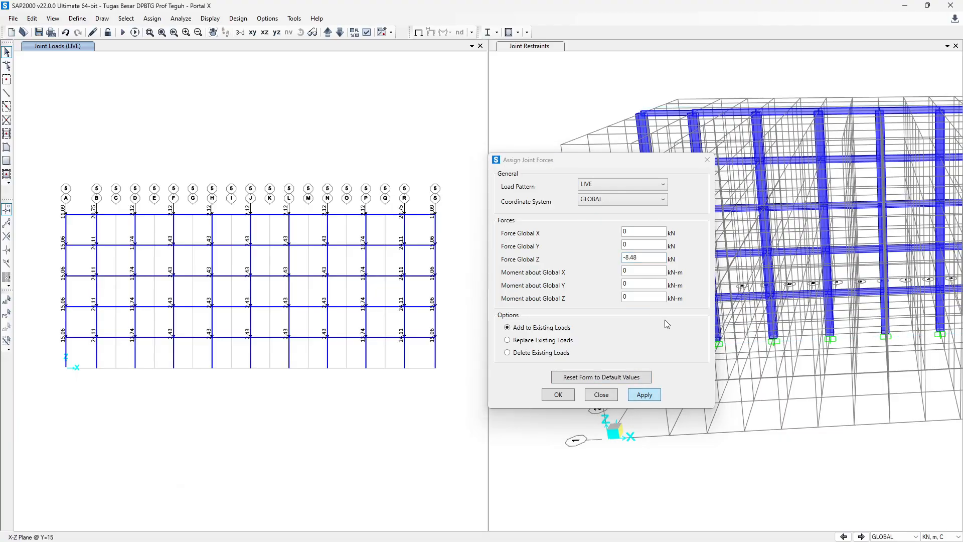
# Select the roof joints on grids D and P and add a LIVE joint force of -3.21 kN in global Z.
pyautogui.hotkey('alt', 'Tab')
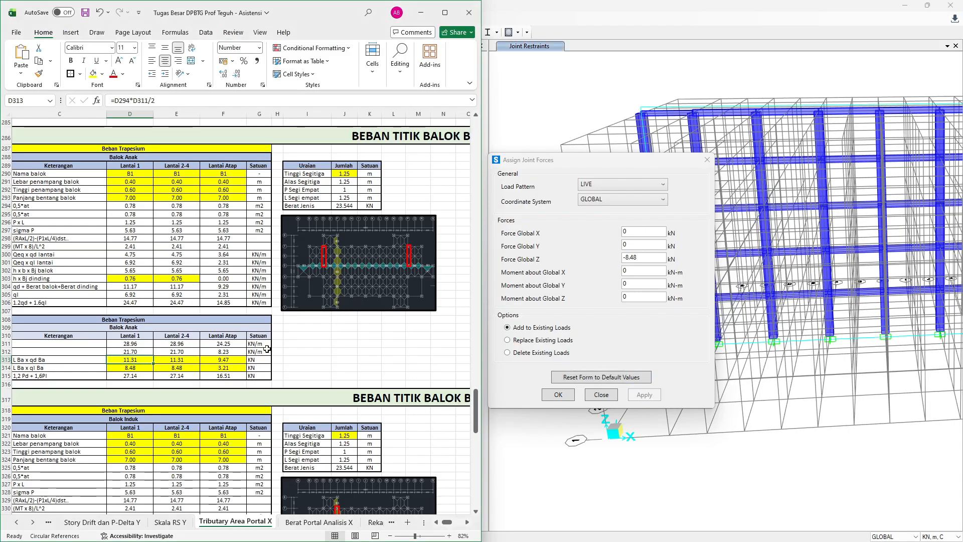
pyautogui.click(208, 360)
pyautogui.hotkey('alt', 'Tab')
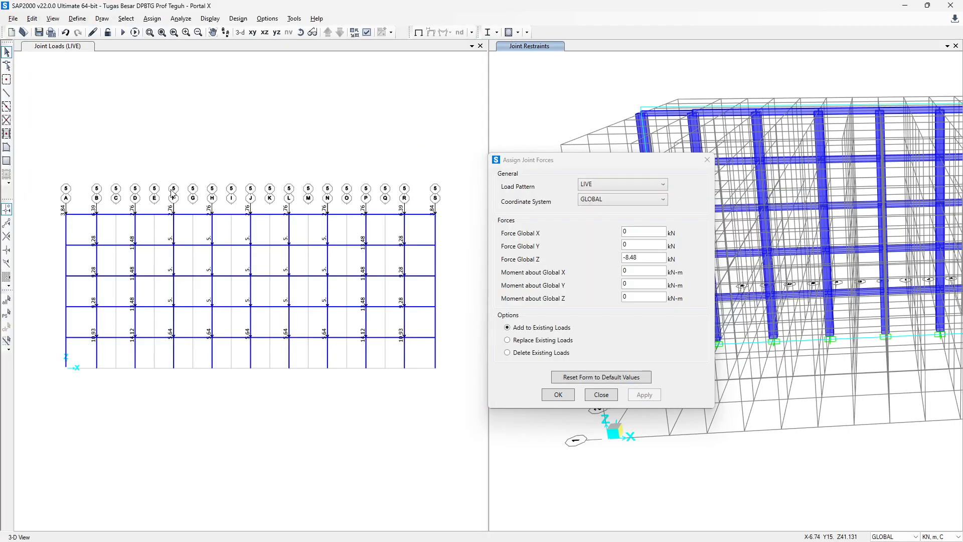
pyautogui.click(135, 214)
pyautogui.click(366, 214)
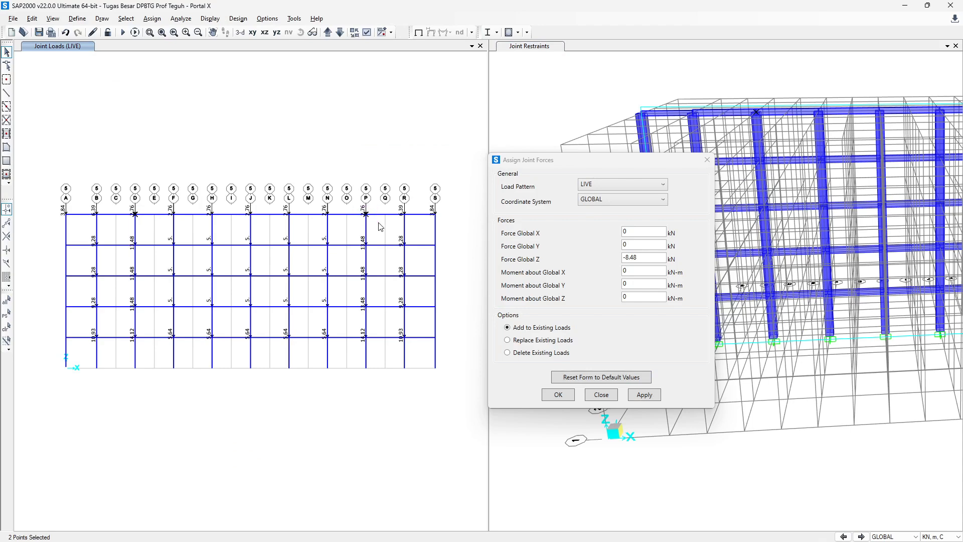
pyautogui.hotkey('alt', 'Tab')
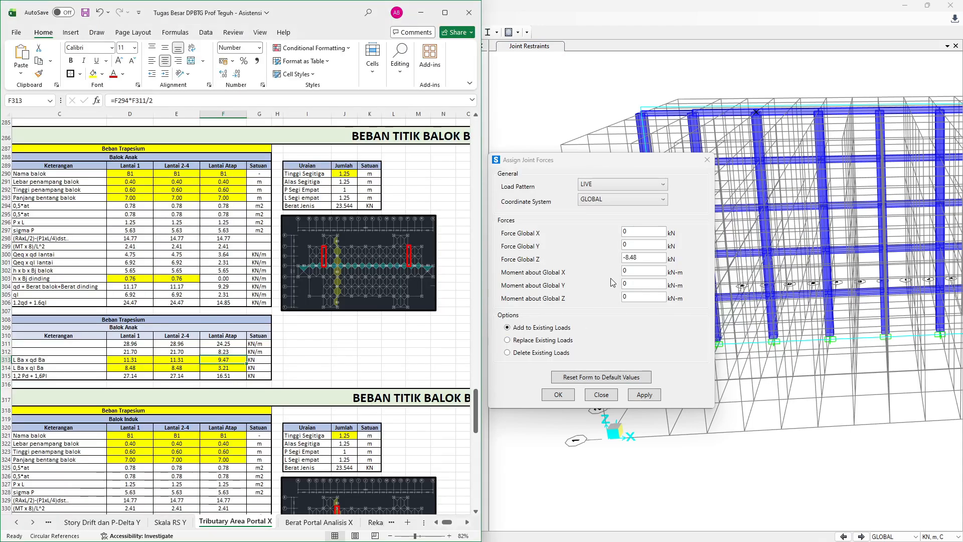
pyautogui.press('Down')
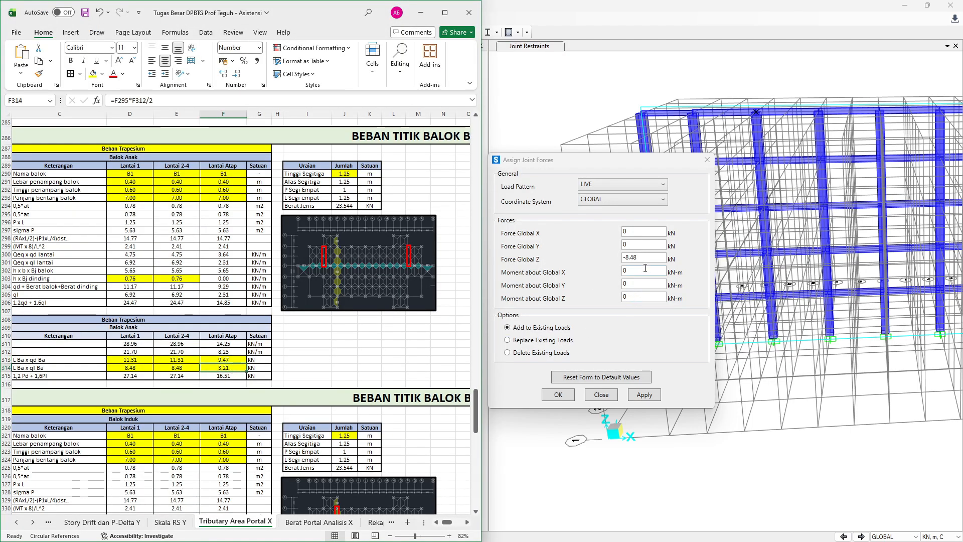
pyautogui.hotkey('alt', 'Tab')
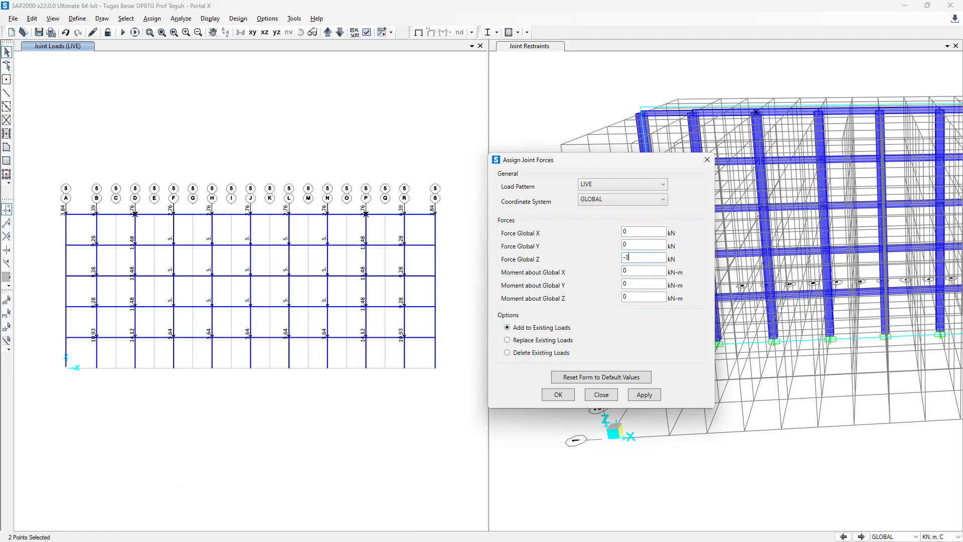
pyautogui.click(645, 395)
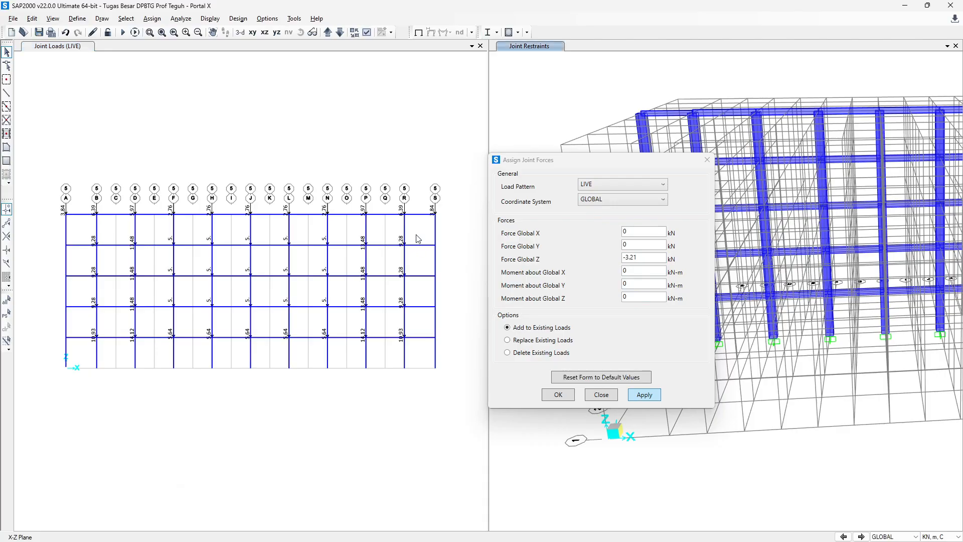
# Reselect the roof joints on grids D and P and add a SIDL joint force of -9.47 kN in global Z.
pyautogui.click(134, 214)
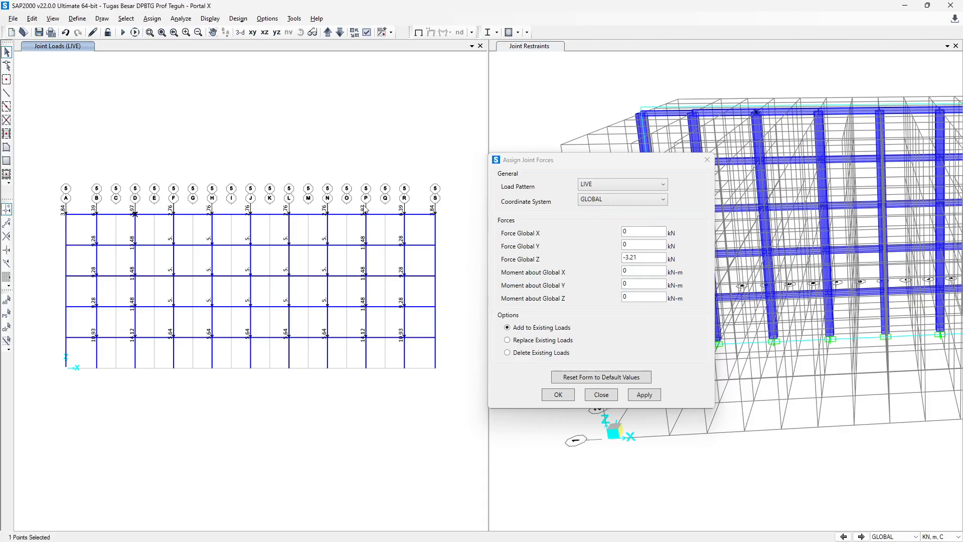
pyautogui.click(610, 186)
pyautogui.click(622, 228)
pyautogui.hotkey('alt', 'Tab')
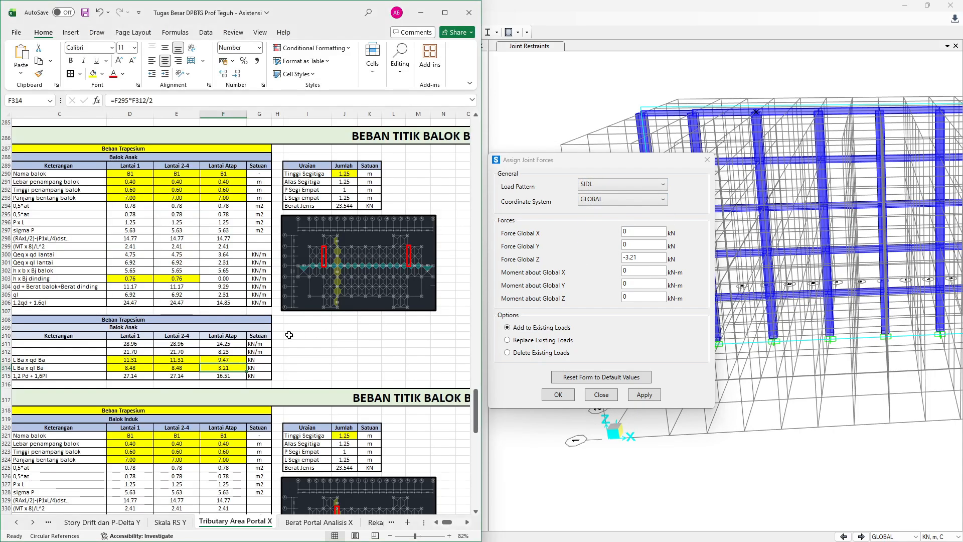
pyautogui.hotkey('alt', 'Tab')
pyautogui.click(649, 259)
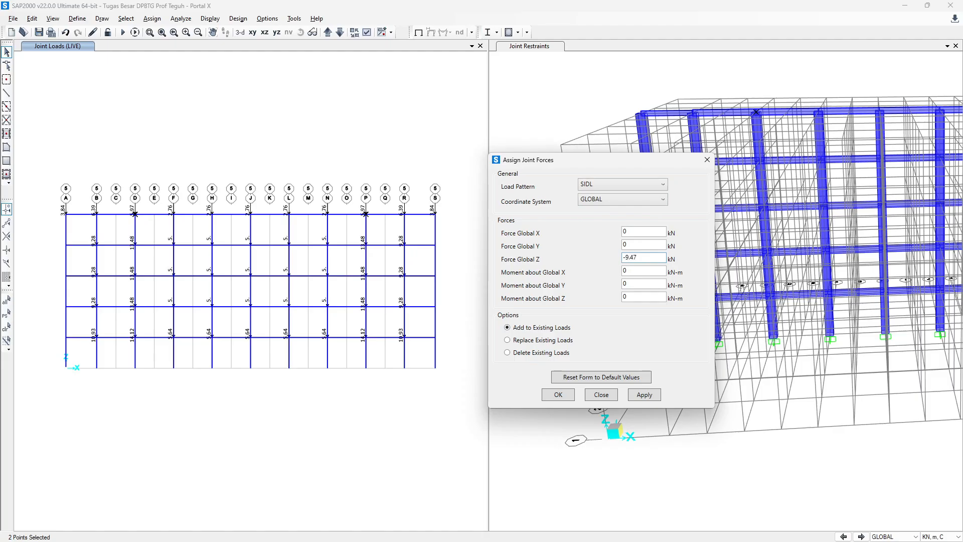
pyautogui.click(658, 396)
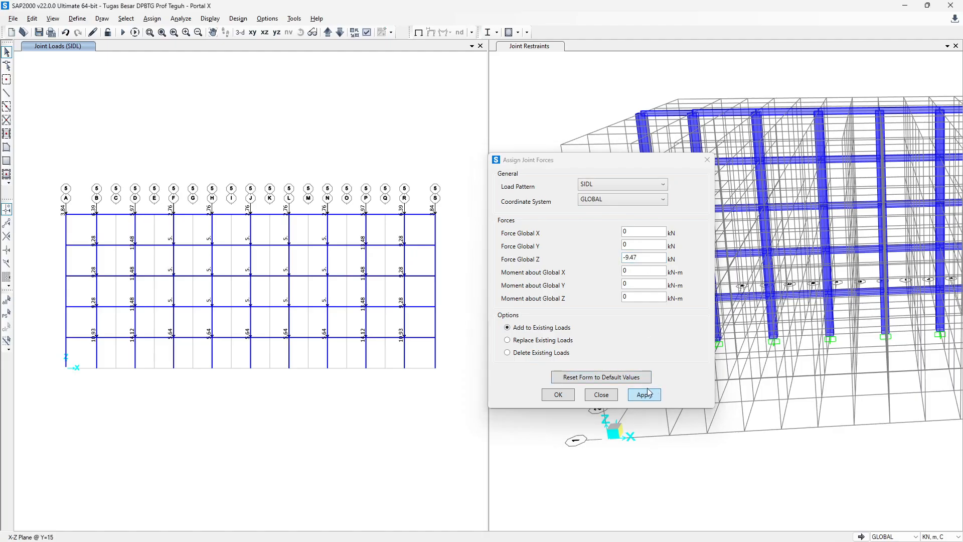
# Examine the BEBAN TITIK BALOK B1 (F), (H) and (J) calculations and the B1 (F) location plan in the Excel sheet.
pyautogui.hotkey('alt', 'Tab')
pyautogui.scroll(-12, 392, 299)
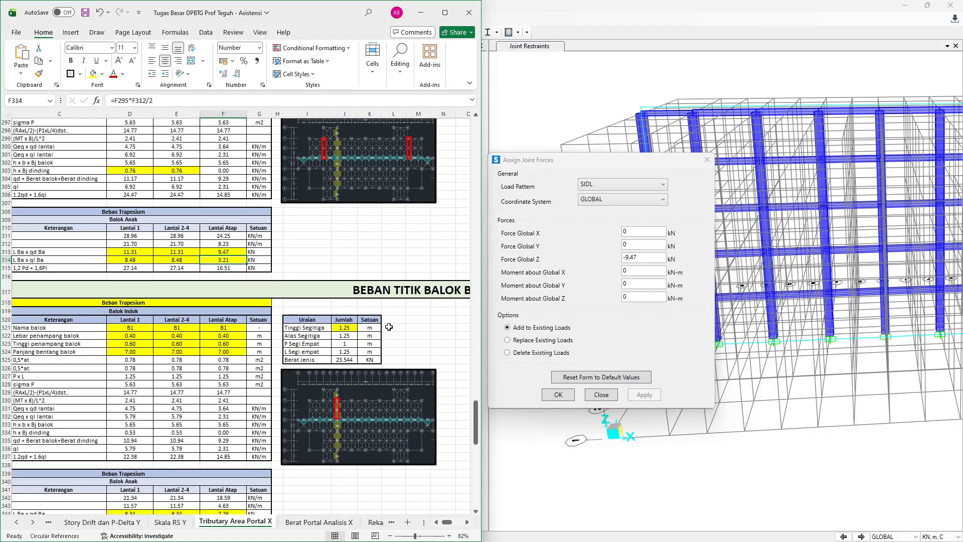
pyautogui.scroll(-9, 407, 336)
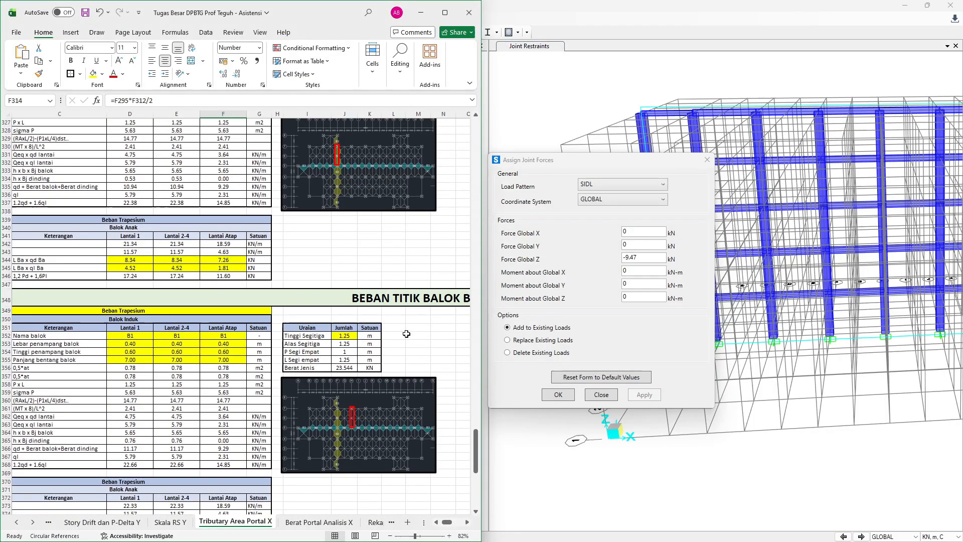
pyautogui.hscroll(2, 388, 317)
pyautogui.scroll(-6, 388, 316)
pyautogui.hscroll(1, 388, 316)
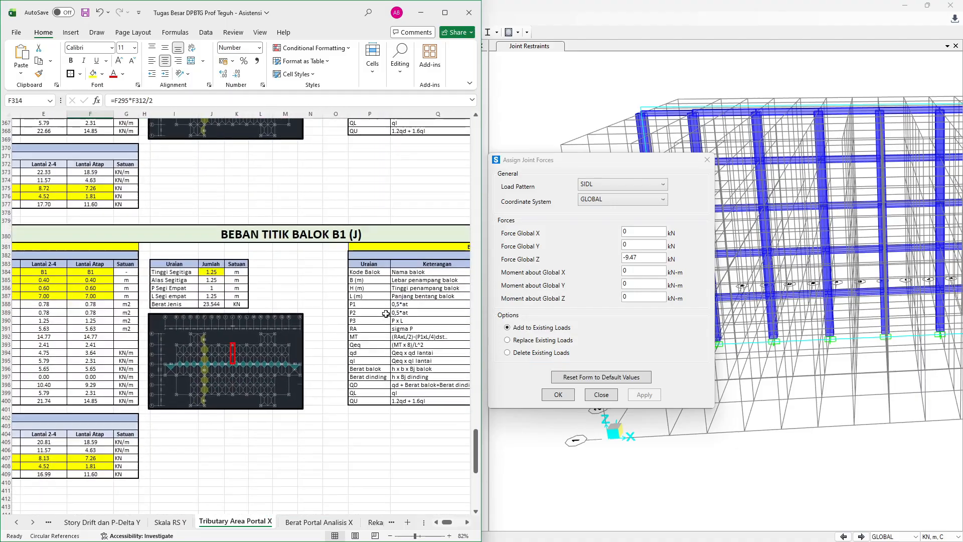
pyautogui.scroll(20, 379, 458)
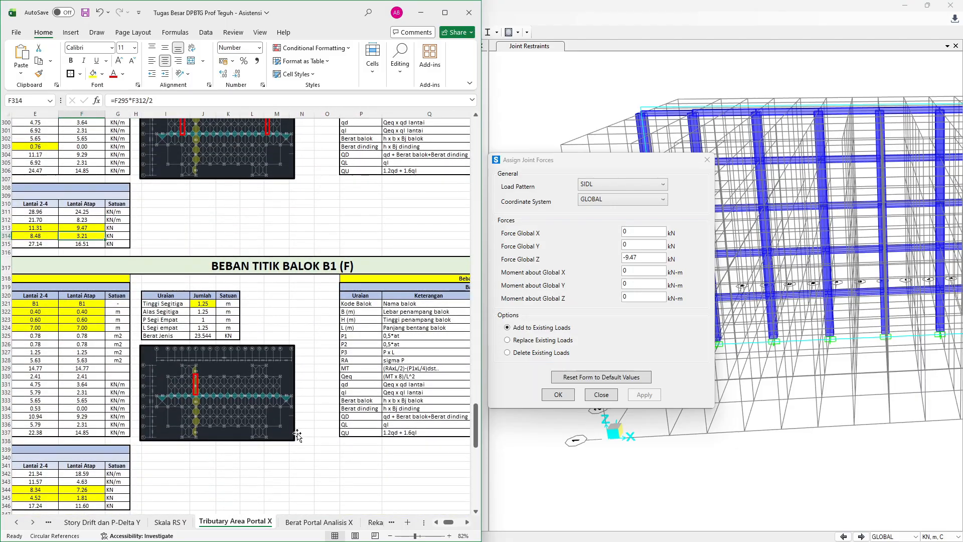
pyautogui.keyDown('ctrl'); pyautogui.scroll(-4, 300, 434); pyautogui.keyUp('ctrl')
pyautogui.keyDown('ctrl'); pyautogui.scroll(-2, 312, 394); pyautogui.keyUp('ctrl')
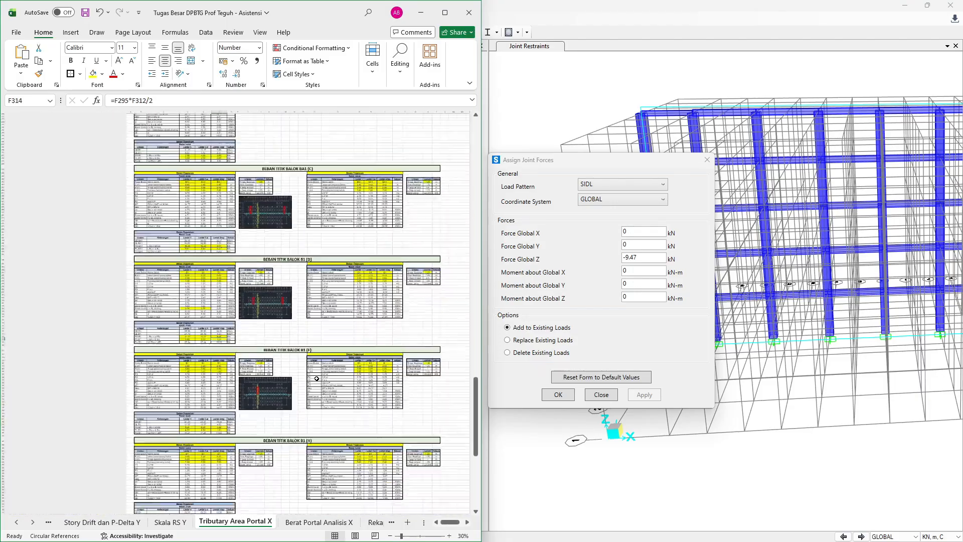
pyautogui.scroll(20, 354, 241)
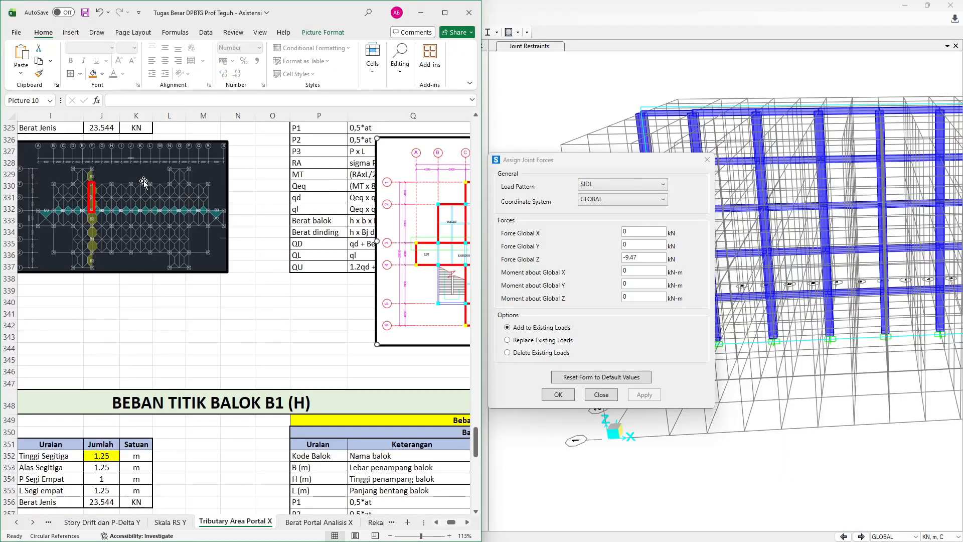
pyautogui.hscroll(3, 144, 183)
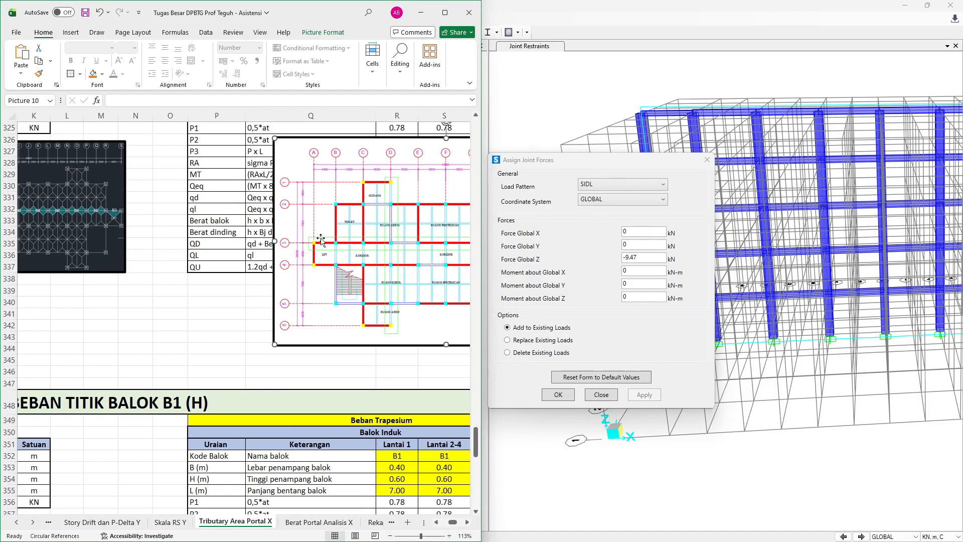
pyautogui.hscroll(-3, 389, 227)
pyautogui.hscroll(-5, 405, 220)
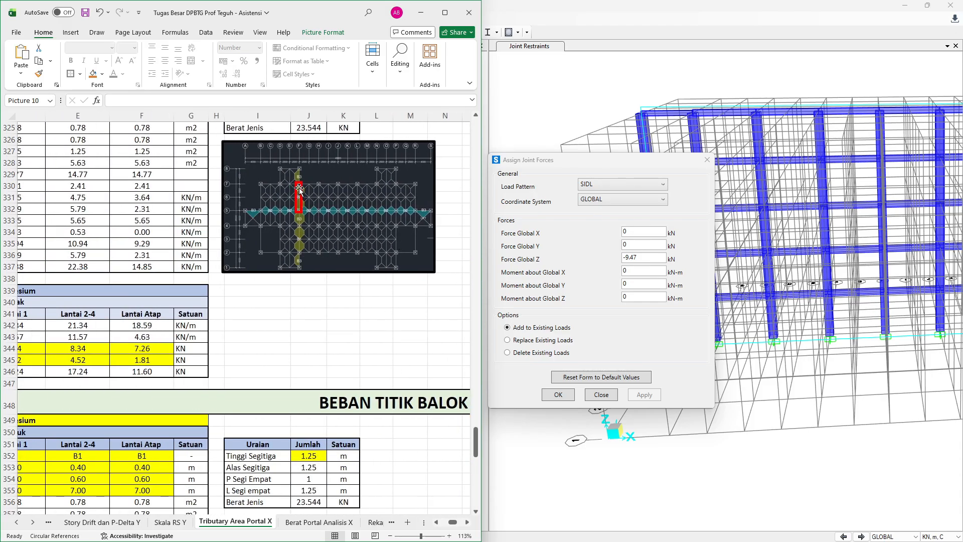
pyautogui.hotkey('alt', 'Tab')
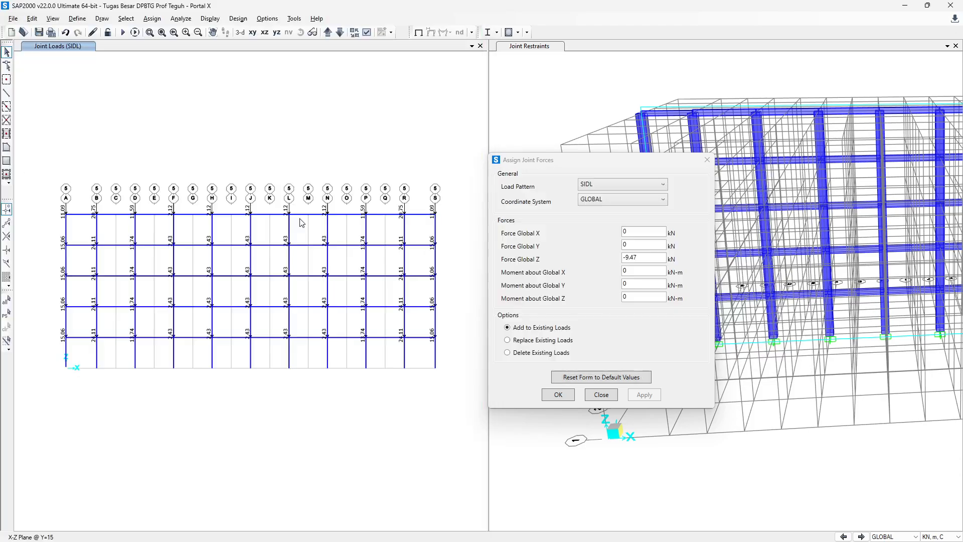
# Select the four floor joints on grid F below the roof and add a SIDL joint force of -8.34 kN in global Z.
pyautogui.click(174, 337)
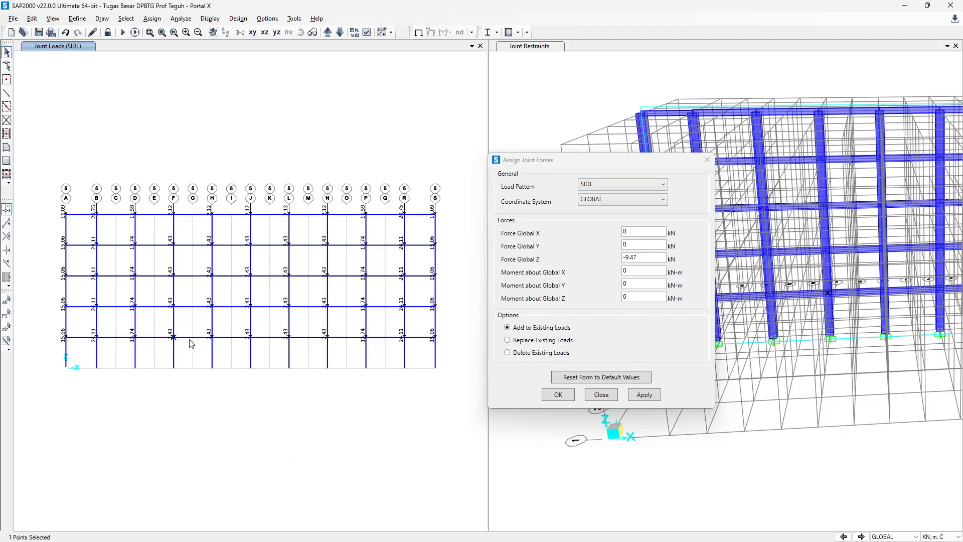
pyautogui.click(173, 306)
pyautogui.hotkey('alt', 'Tab')
pyautogui.hscroll(-3, 164, 383)
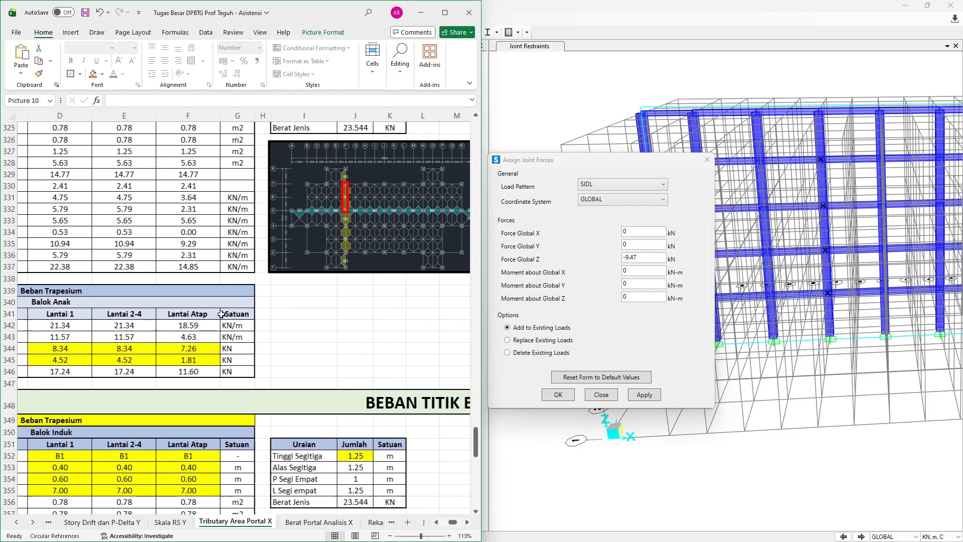
pyautogui.hscroll(-3, 165, 383)
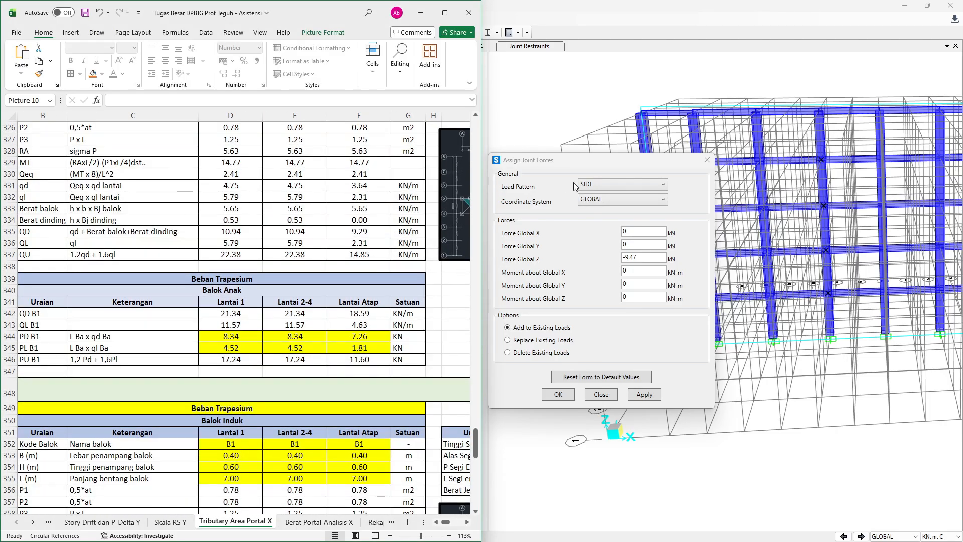
pyautogui.click(643, 259)
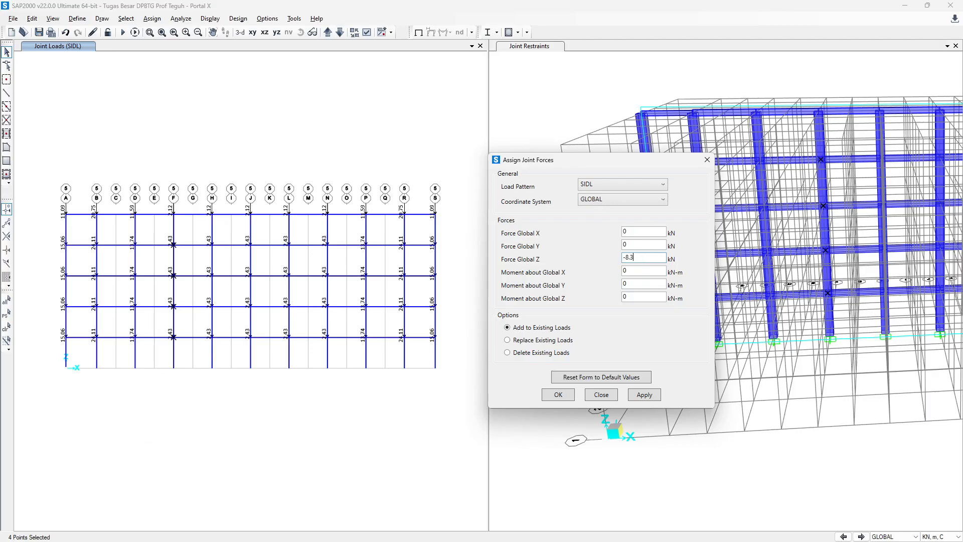
pyautogui.click(637, 395)
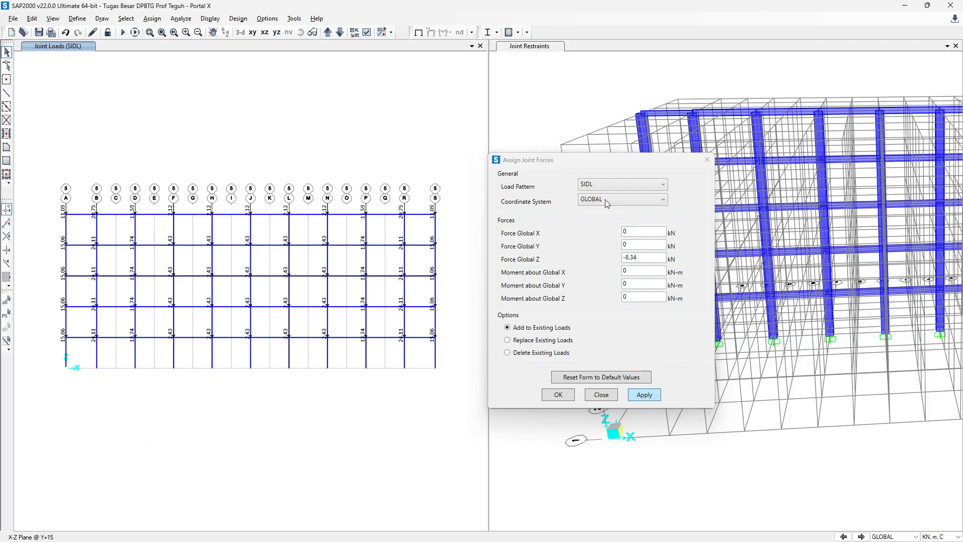
# Reselect the four floor joints on grid F and add a LIVE joint force of -4.52 kN in global Z.
pyautogui.click(6, 313)
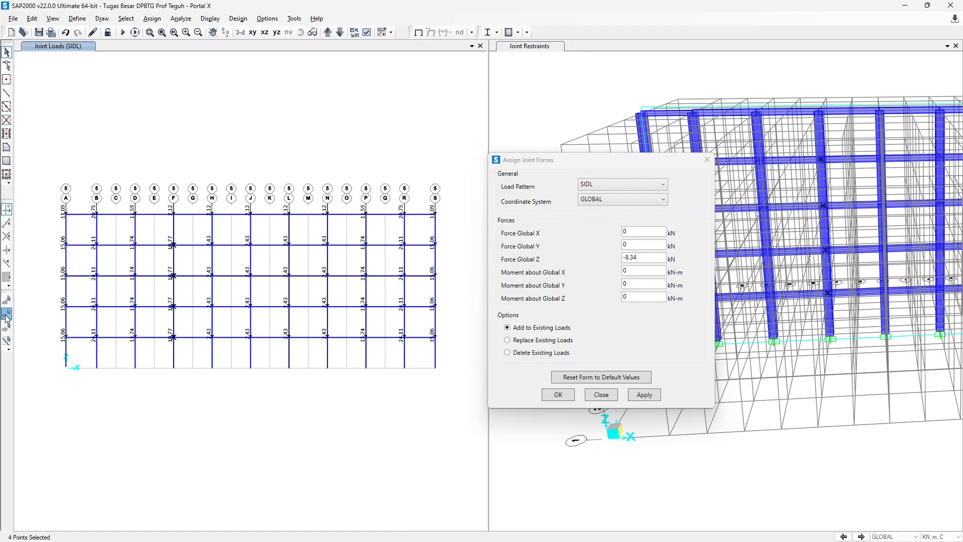
pyautogui.click(615, 186)
pyautogui.click(598, 228)
pyautogui.hotkey('alt', 'Tab')
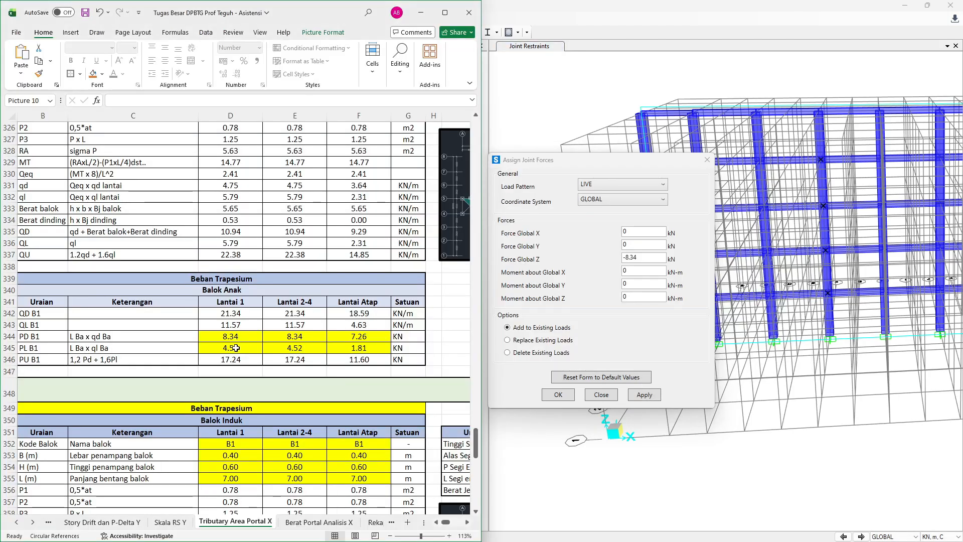
pyautogui.hotkey('alt', 'Tab')
pyautogui.click(641, 259)
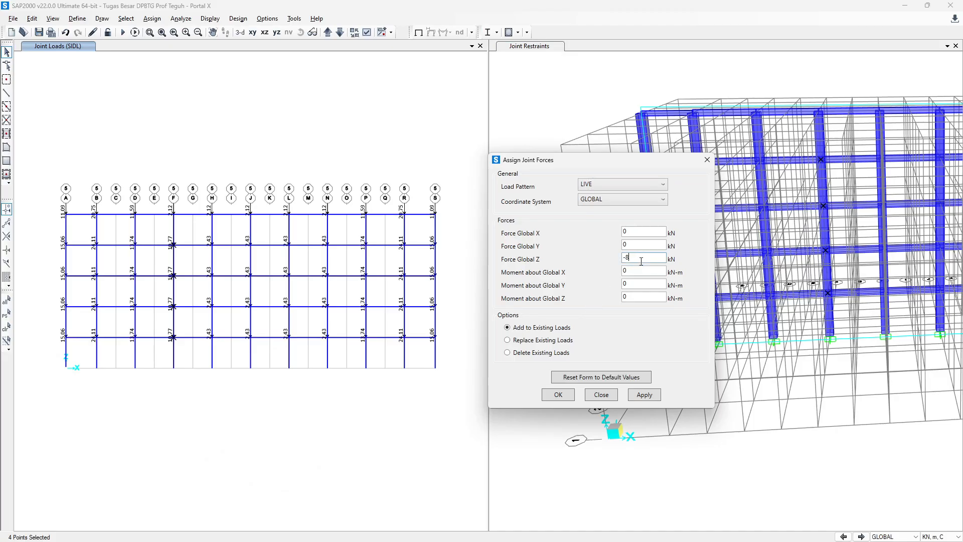
pyautogui.click(649, 397)
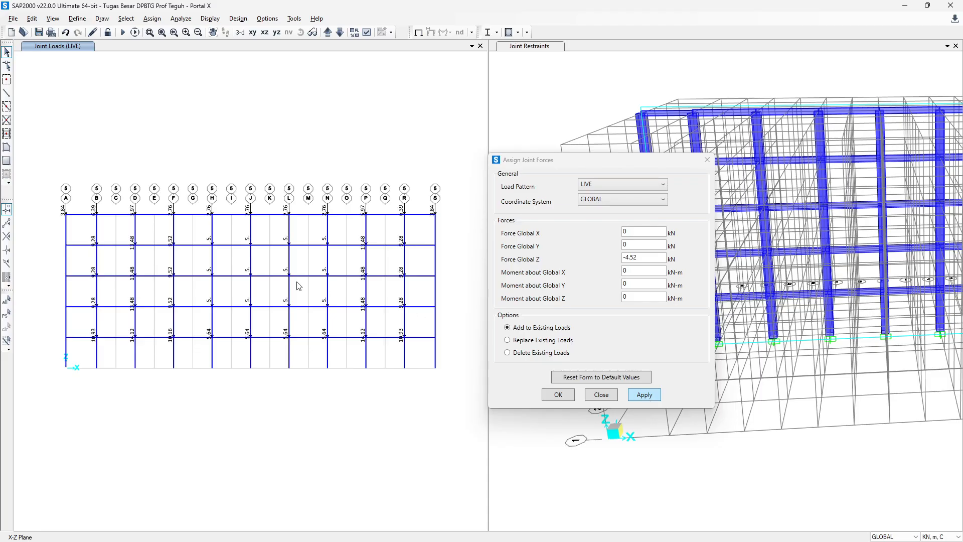
# Select the roof joint on grid F and add a LIVE joint force of -1.81 kN in global Z.
pyautogui.hotkey('alt', 'Tab')
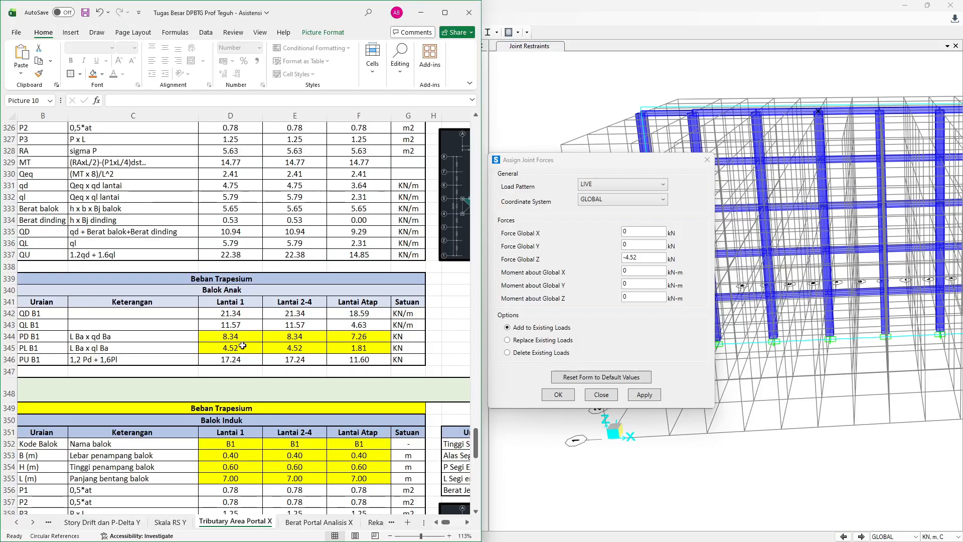
pyautogui.click(375, 348)
pyautogui.hotkey('alt', 'Tab')
pyautogui.click(657, 261)
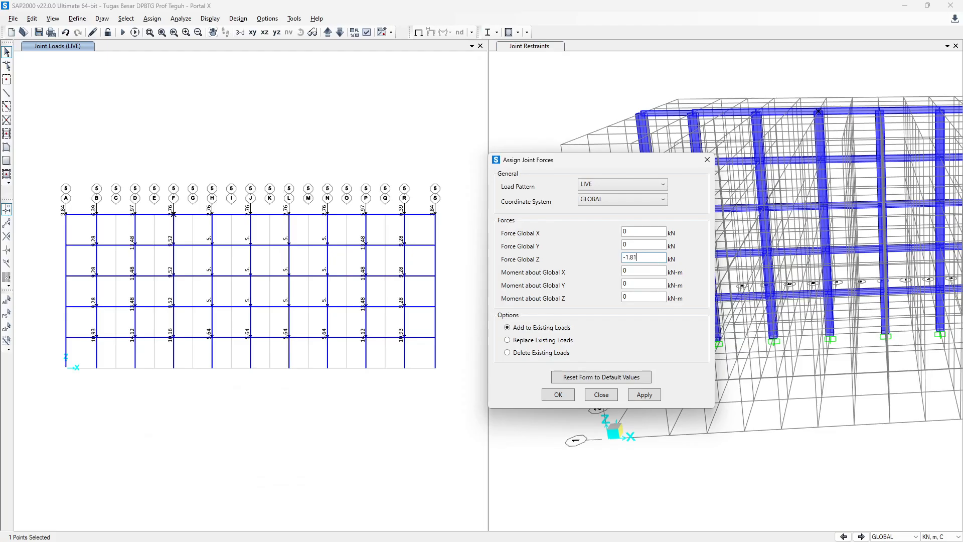
pyautogui.click(645, 395)
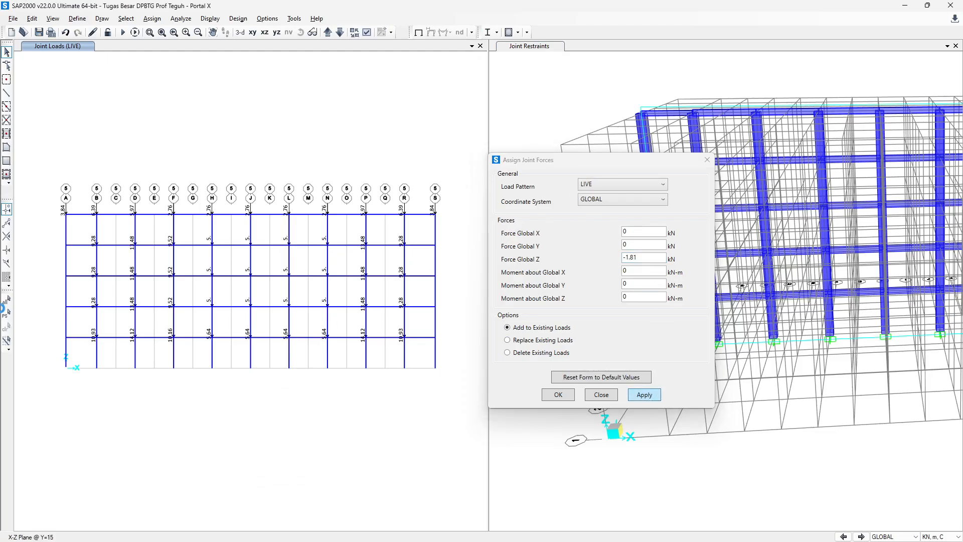
# Reselect the roof joint on grid F and add a SIDL joint force of -7.26 kN in global Z.
pyautogui.click(7, 315)
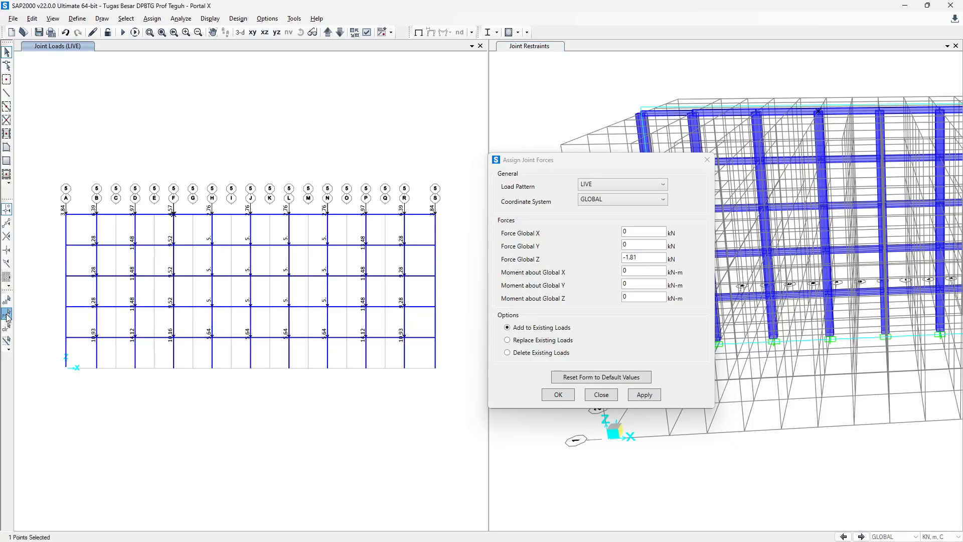
pyautogui.hotkey('alt', 'Tab')
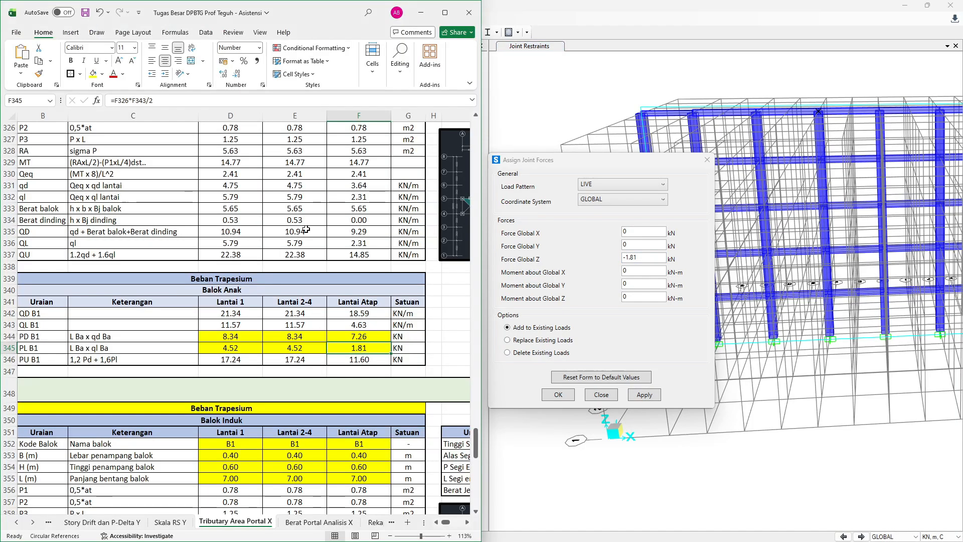
pyautogui.click(363, 335)
pyautogui.click(609, 186)
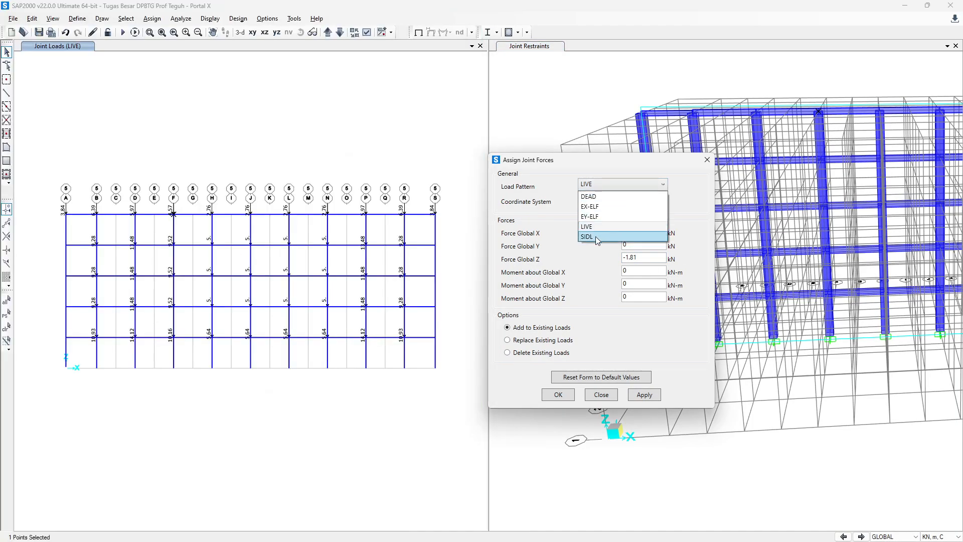
pyautogui.click(595, 237)
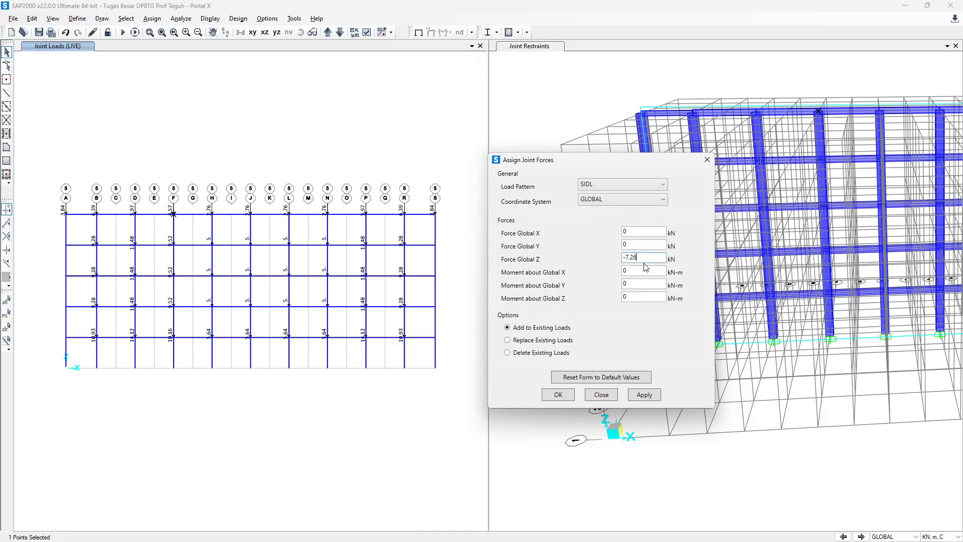
pyautogui.click(653, 399)
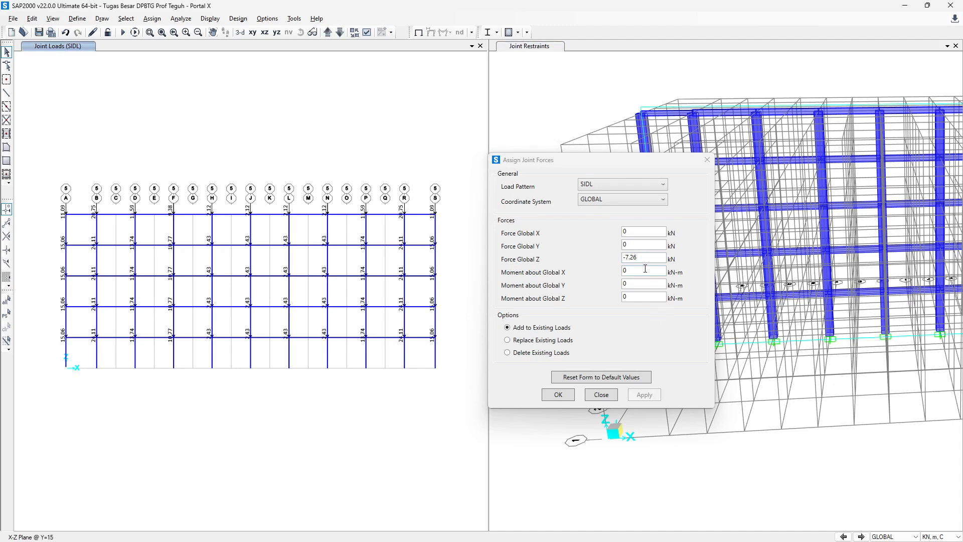
# Examine the BEBAN TITIK BALOK B1 (H) and (J) calculations, their location plans and the floor plan in the Excel sheet.
pyautogui.hotkey('alt', 'Tab')
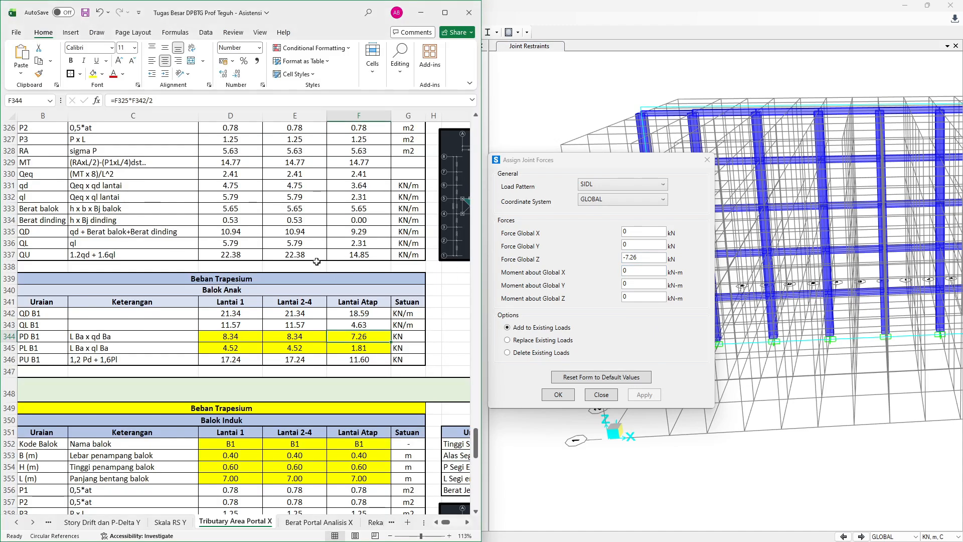
pyautogui.scroll(-10, 316, 261)
pyautogui.keyDown('ctrl'); pyautogui.scroll(-4, 316, 261); pyautogui.keyUp('ctrl')
pyautogui.click(358, 393)
pyautogui.scroll(-3, 357, 393)
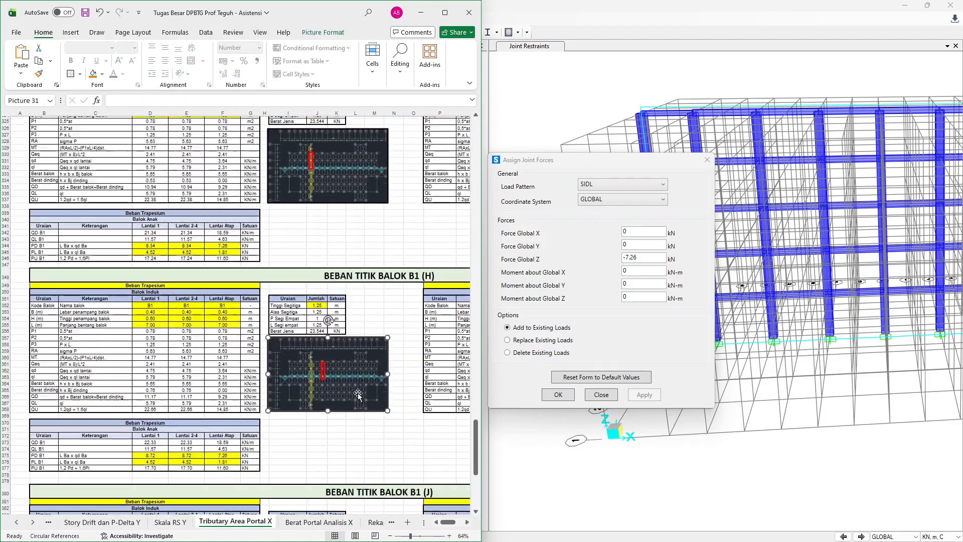
pyautogui.scroll(-12, 357, 393)
pyautogui.keyDown('ctrl'); pyautogui.scroll(3, 345, 430); pyautogui.keyUp('ctrl')
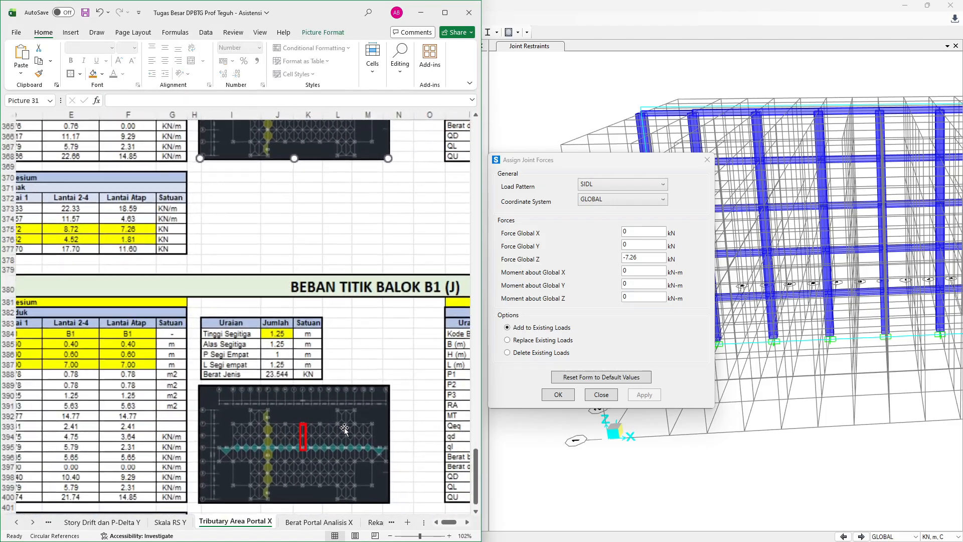
pyautogui.keyDown('ctrl'); pyautogui.scroll(-3, 344, 430); pyautogui.keyUp('ctrl')
pyautogui.hscroll(5, 385, 364)
pyautogui.scroll(-4, 385, 364)
pyautogui.scroll(4, 385, 363)
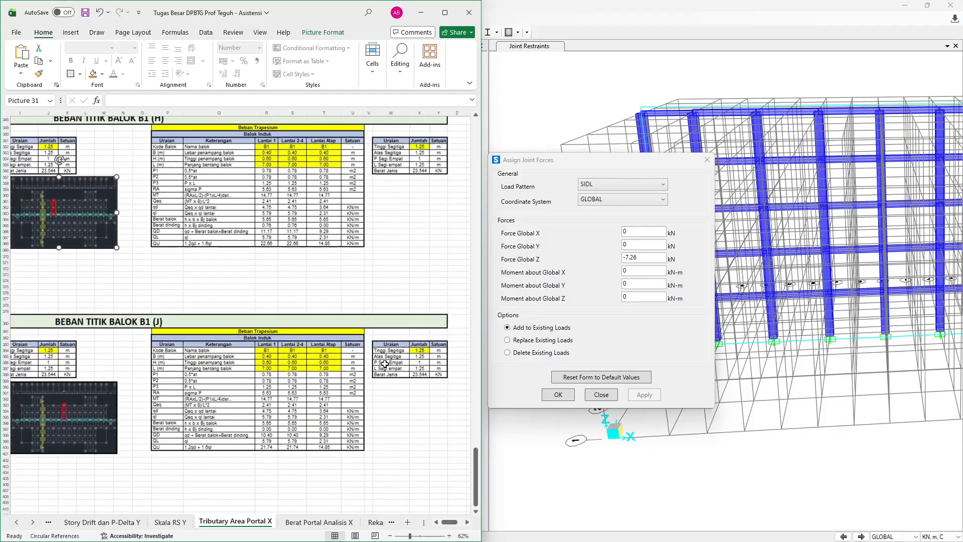
pyautogui.scroll(10, 385, 364)
pyautogui.keyDown('ctrl'); pyautogui.scroll(3, 308, 238); pyautogui.keyUp('ctrl')
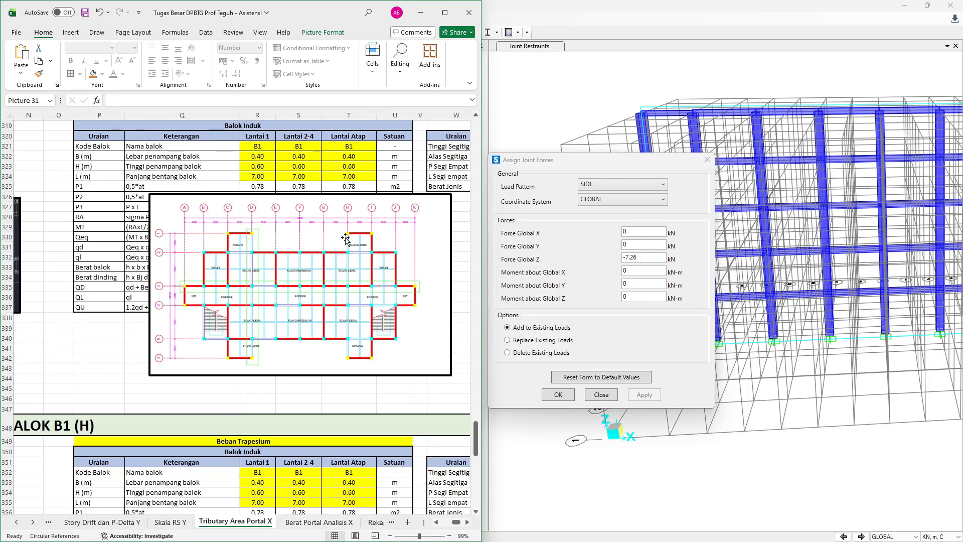
# On the Berat Portal Analisis X sheet, set the Lantai 1 beam count of B1 element 15 to 2.
pyautogui.click(311, 521)
pyautogui.scroll(-15, 221, 352)
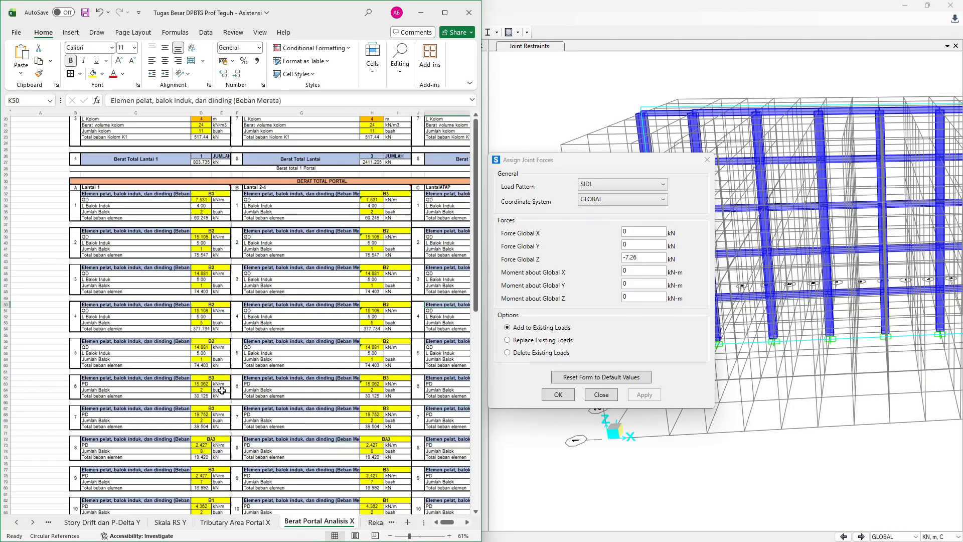
pyautogui.scroll(8, 216, 224)
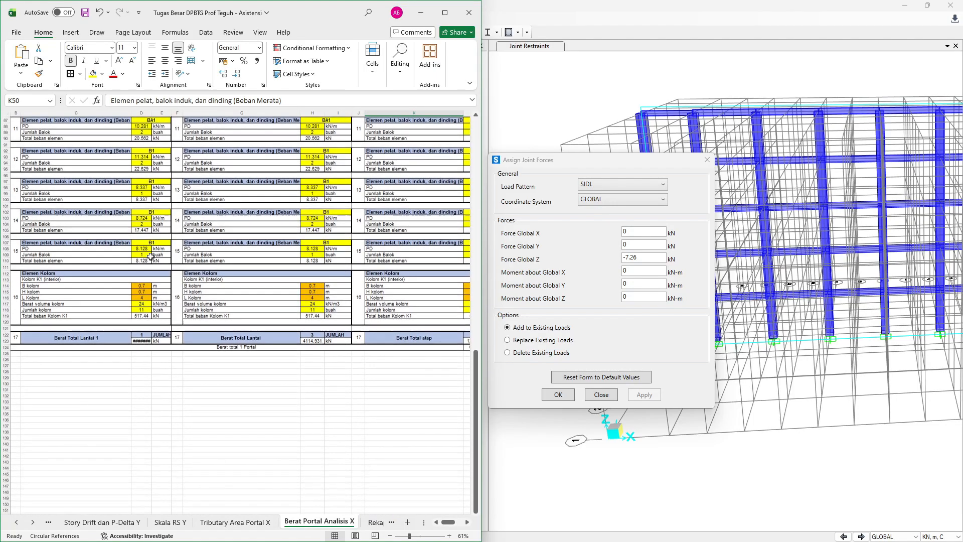
pyautogui.click(143, 254)
pyautogui.write('2')
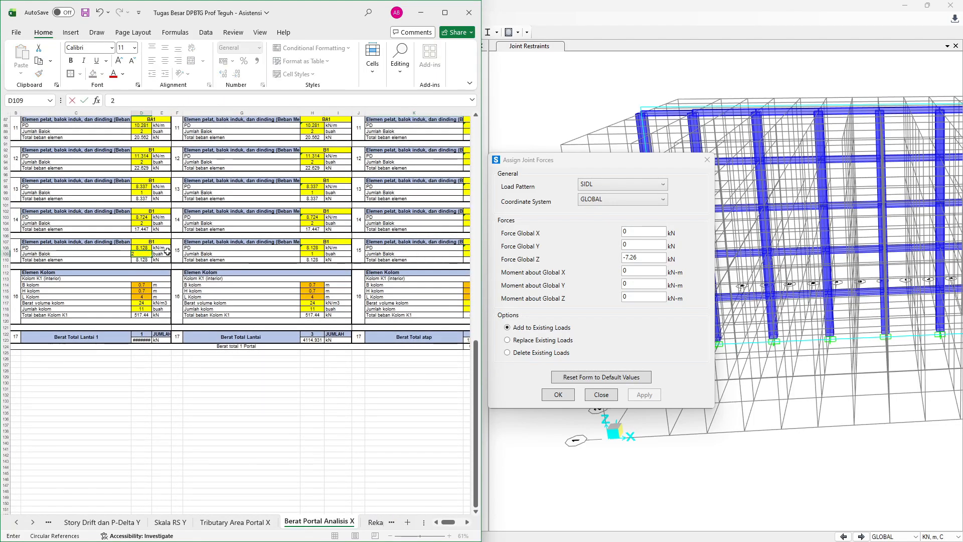
pyautogui.press('Return')
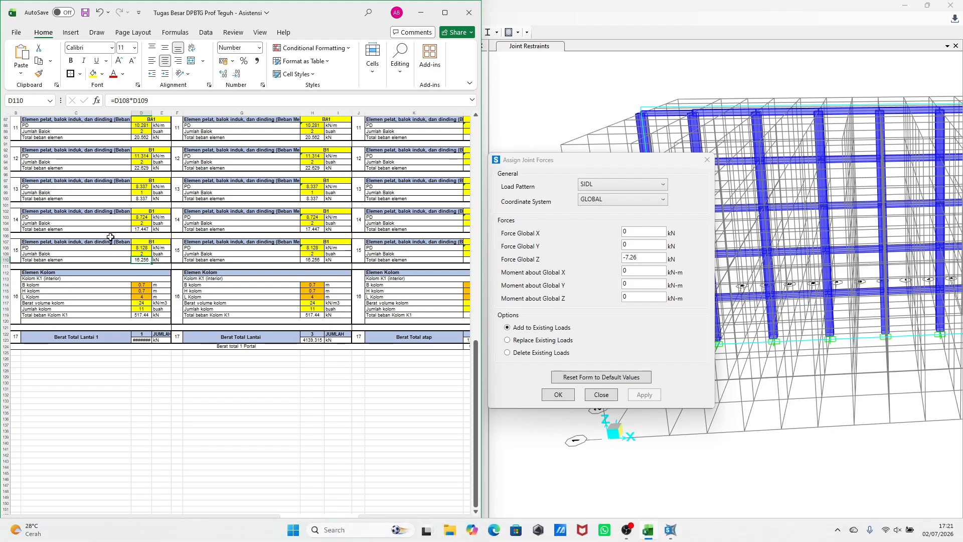
pyautogui.keyDown('ctrl'); pyautogui.scroll(2, 234, 418); pyautogui.keyUp('ctrl')
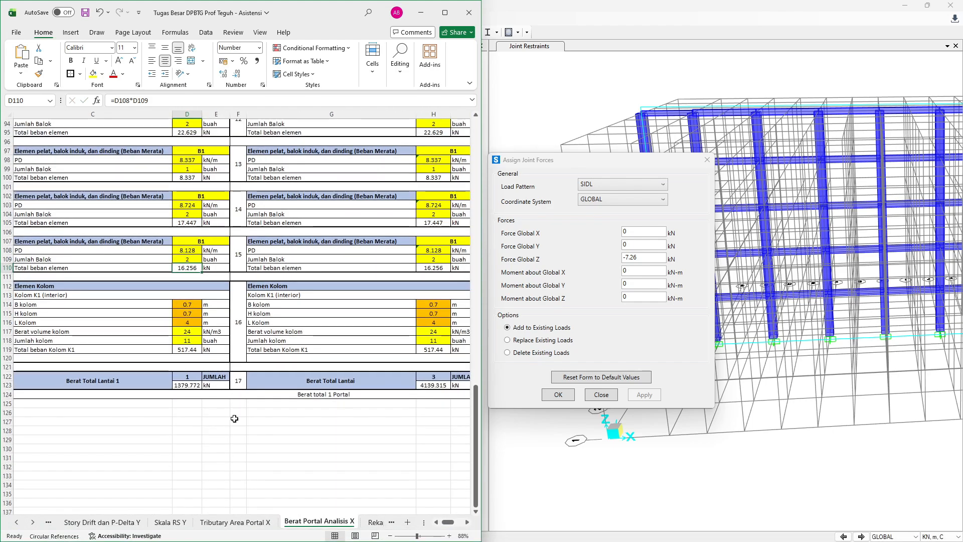
# Check the floor plan on the Tributary Area Portal X sheet, and in SAP2000 select the four floor joints on grid H below the roof.
pyautogui.click(216, 522)
pyautogui.scroll(-2, 291, 327)
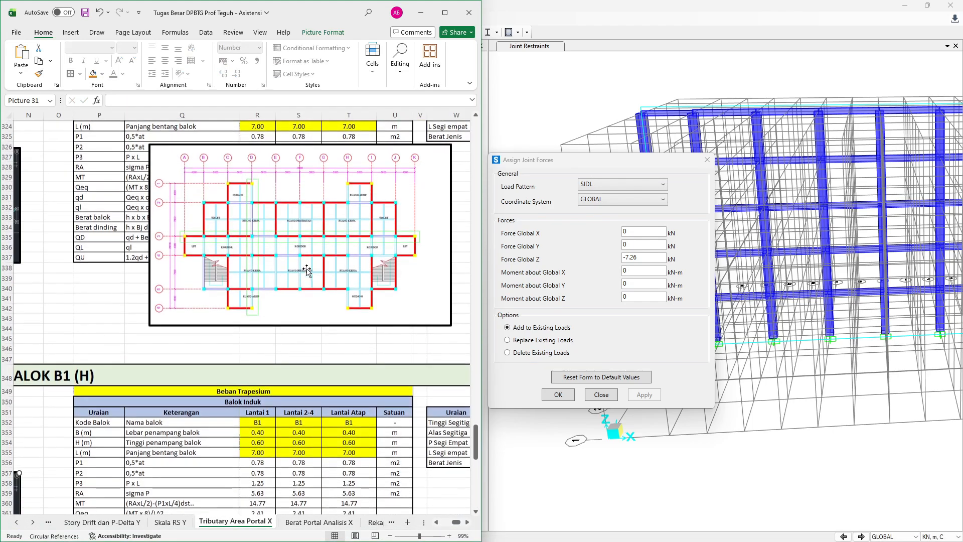
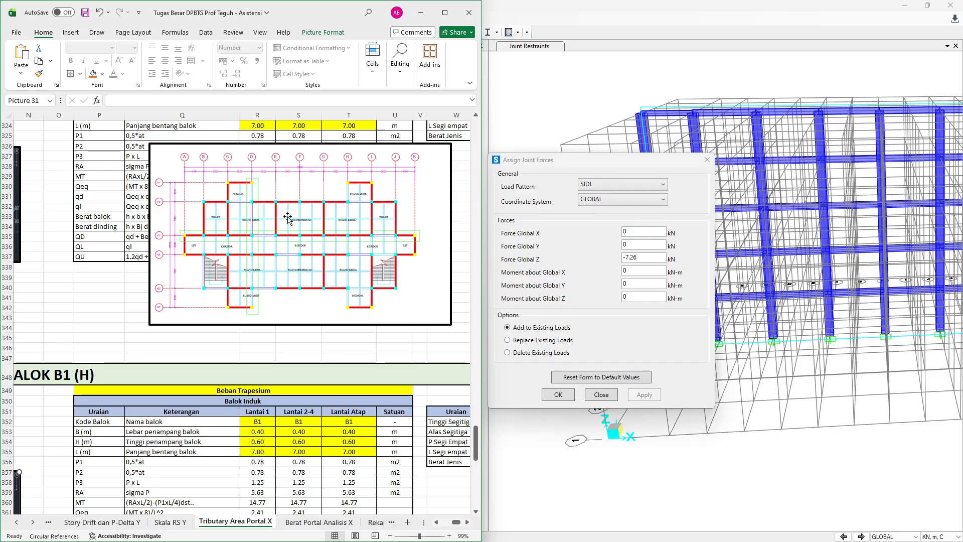
pyautogui.hotkey('alt', 'Tab')
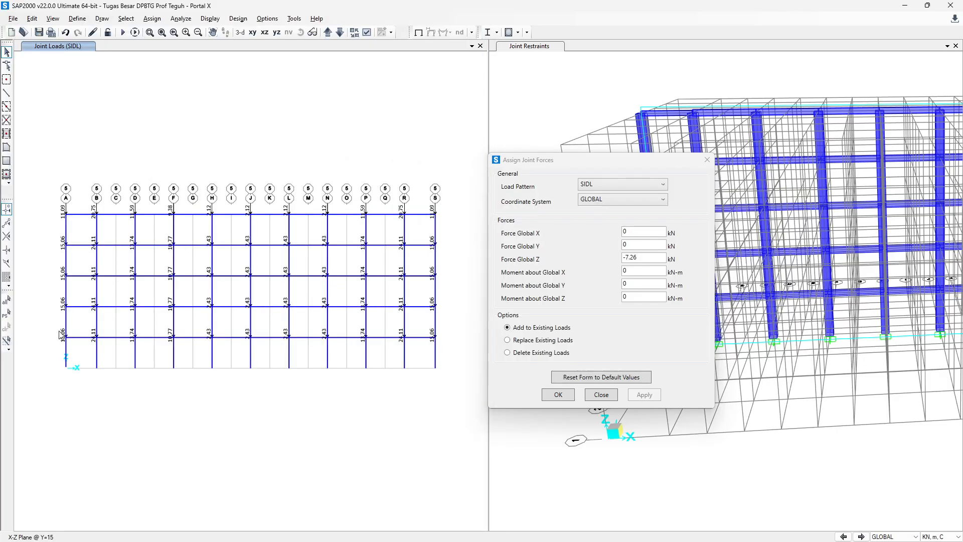
pyautogui.click(216, 345)
pyautogui.click(212, 306)
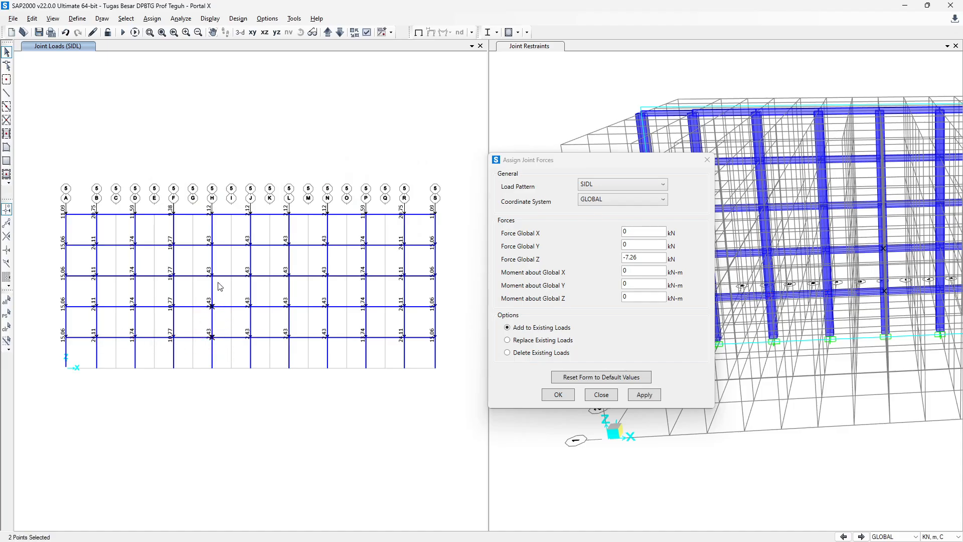
pyautogui.click(211, 276)
pyautogui.click(212, 245)
# Compare the portal joints with the floor plan and examine the BEBAN TITIK BALOK B1 (H) location plan and point loads in Excel.
pyautogui.hotkey('alt', 'Tab')
pyautogui.hotkey('alt', 'Tab')
pyautogui.moveTo(303, 356); pyautogui.dragTo(304, 356)
pyautogui.moveTo(308, 286); pyautogui.dragTo(306, 284)
pyautogui.moveTo(277, 234); pyautogui.dragTo(302, 255)
pyautogui.hotkey('alt', 'Tab')
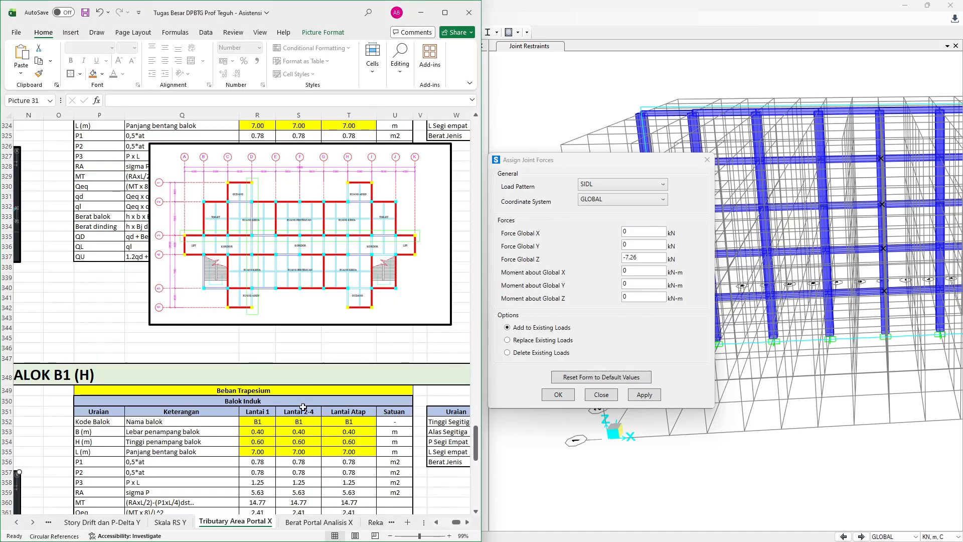
pyautogui.hscroll(-2, 251, 351)
pyautogui.scroll(2, 252, 351)
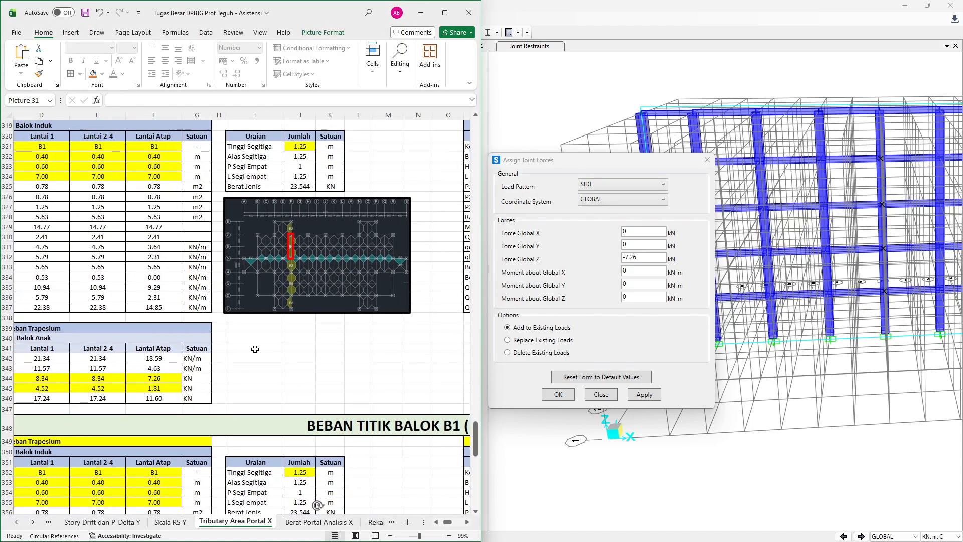
pyautogui.keyDown('ctrl'); pyautogui.scroll(-2, 271, 332); pyautogui.keyUp('ctrl')
pyautogui.scroll(-8, 372, 370)
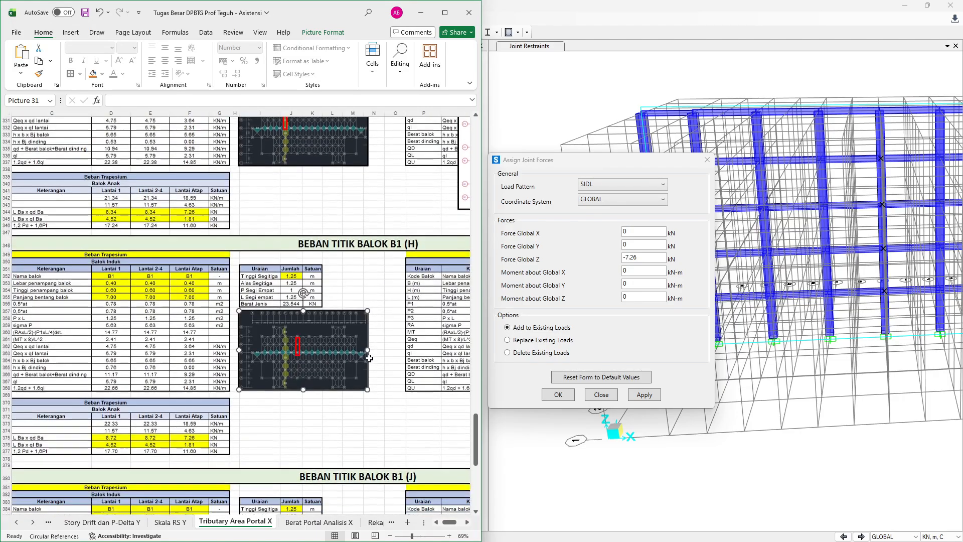
pyautogui.keyDown('ctrl'); pyautogui.scroll(2, 168, 424); pyautogui.keyUp('ctrl')
pyautogui.keyDown('ctrl'); pyautogui.scroll(2, 167, 423); pyautogui.keyUp('ctrl')
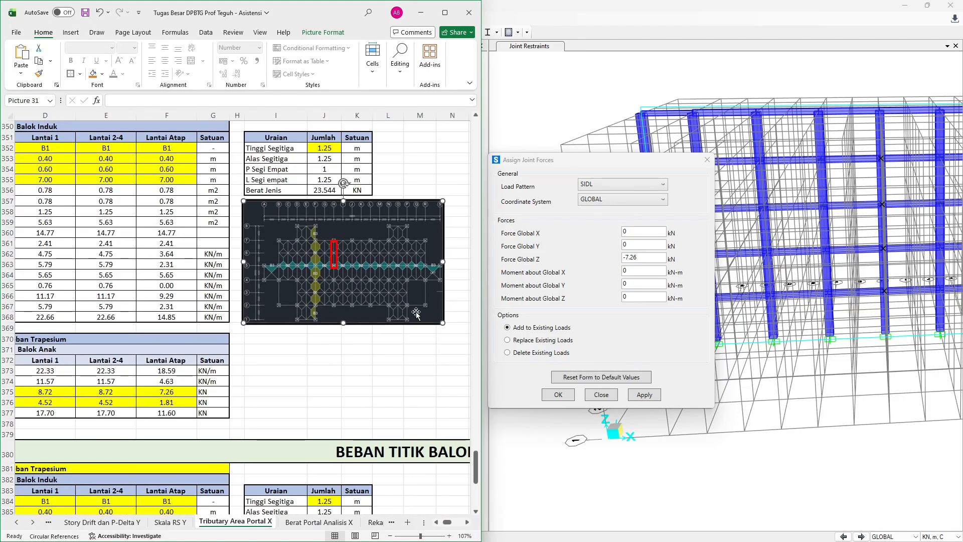
# Add a SIDL joint force of -8.72 kN in global Z to the eight selected floor joints on grids H and L.
pyautogui.doubleClick(627, 260)
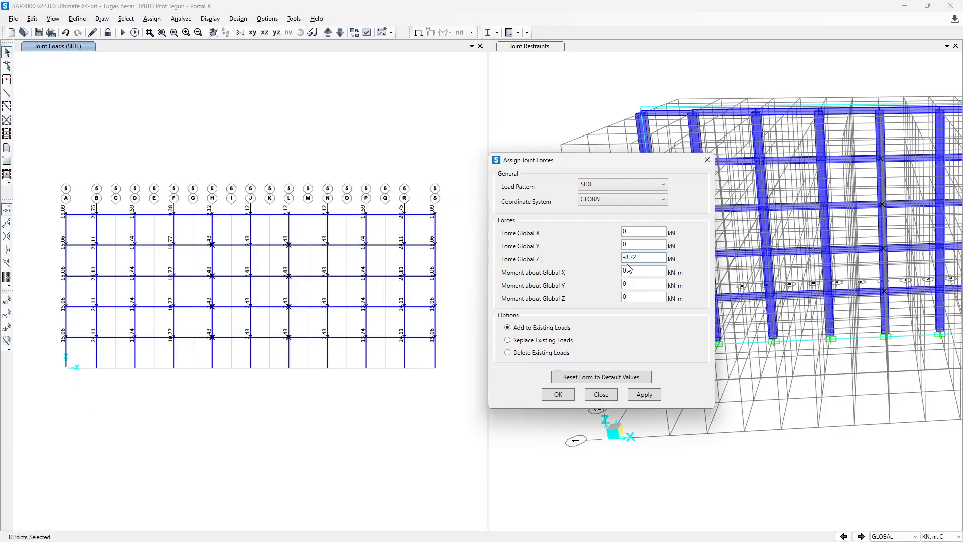
pyautogui.click(643, 396)
pyautogui.hotkey('alt', 'Tab')
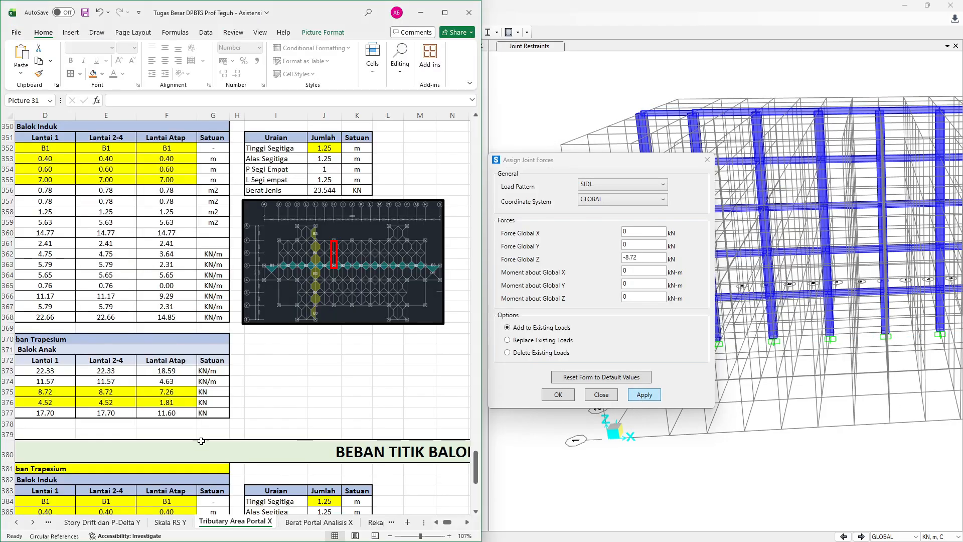
# Reselect the eight floor joints on grids H and L and add a LIVE joint force of -4.52 kN in global Z.
pyautogui.hotkey('alt', 'Tab')
pyautogui.click(7, 316)
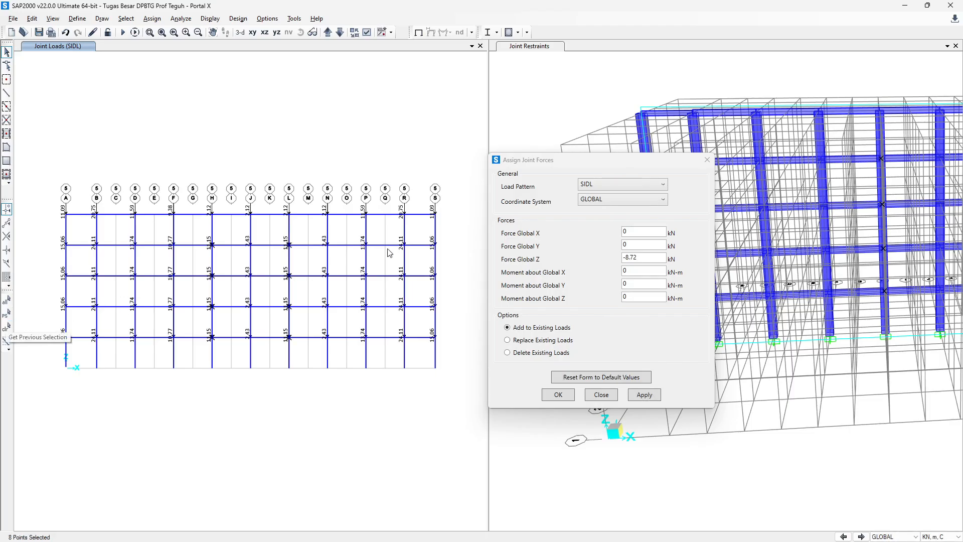
pyautogui.click(643, 185)
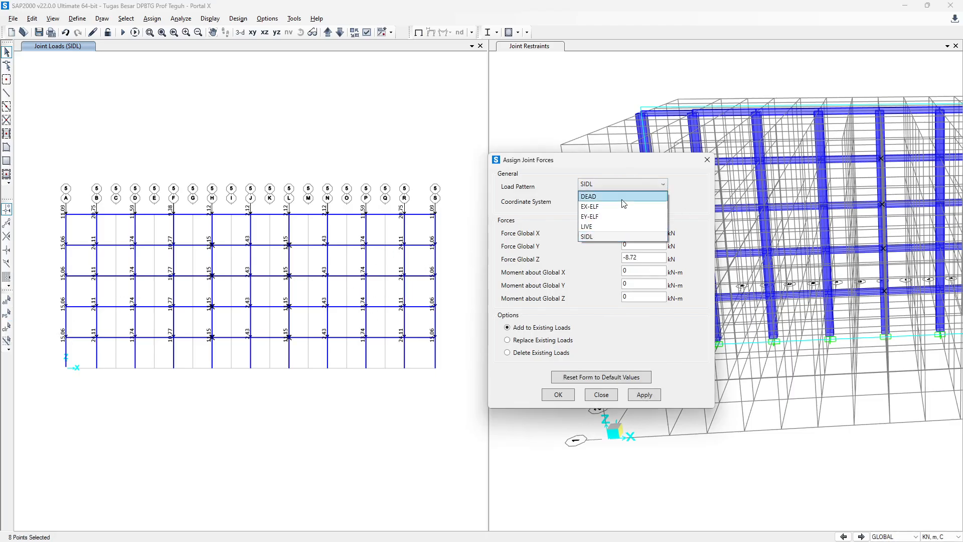
pyautogui.click(605, 229)
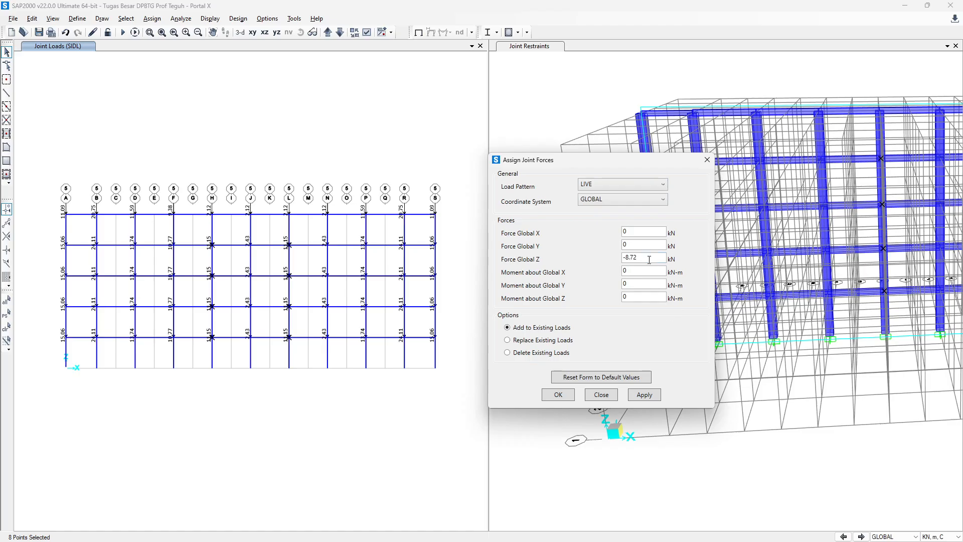
pyautogui.hotkey('alt', 'Tab')
pyautogui.click(158, 400)
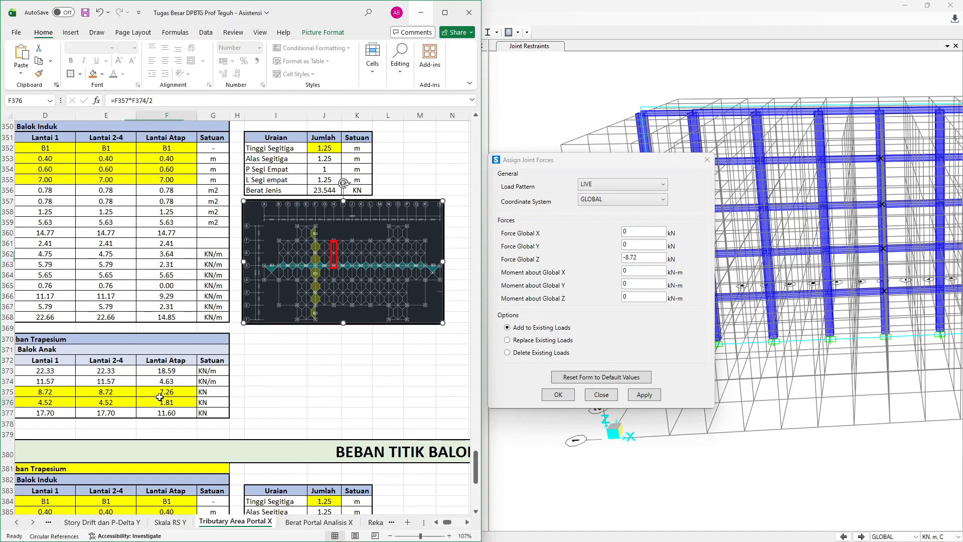
pyautogui.click(117, 403)
pyautogui.hotkey('alt', 'Tab')
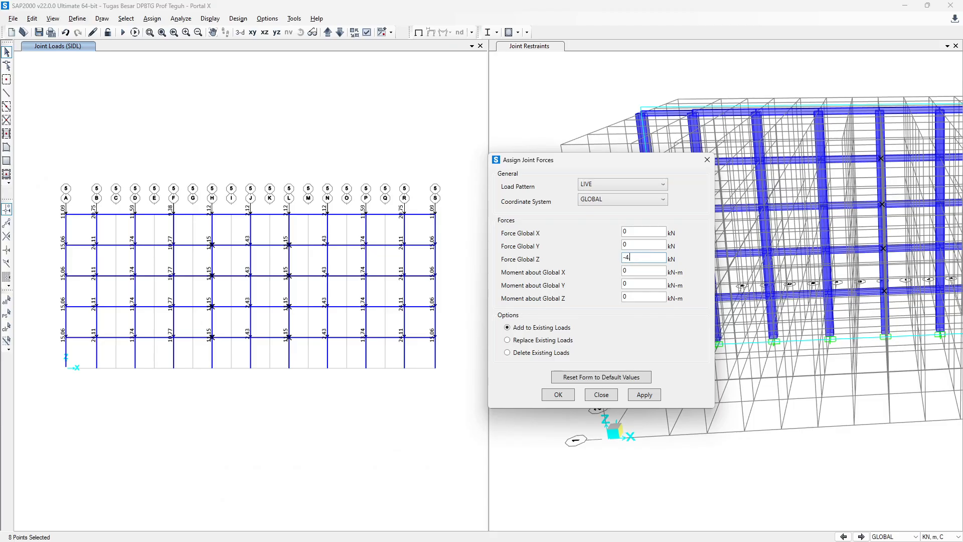
pyautogui.click(640, 395)
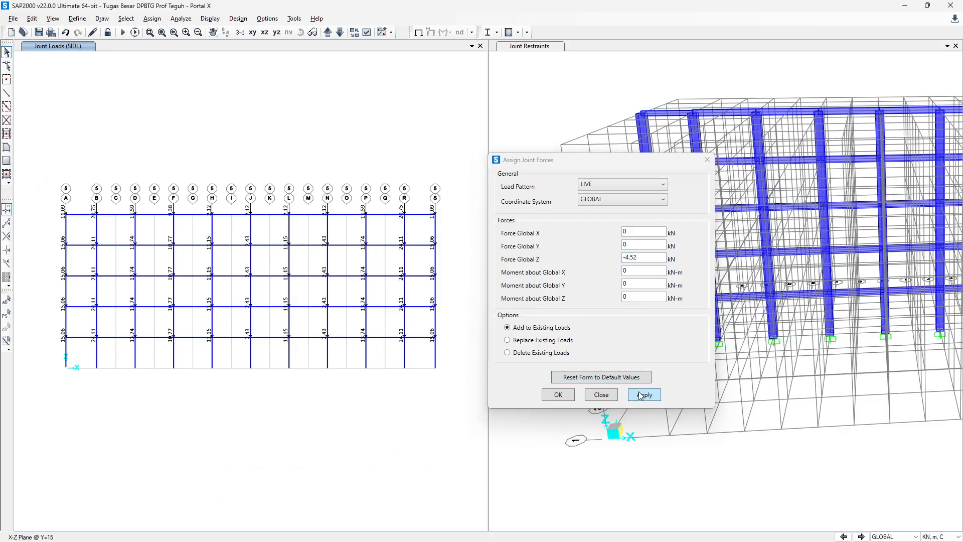
# Add a LIVE joint force of -1.81 kN in global Z to the roof joints on grids H and L.
pyautogui.click(212, 214)
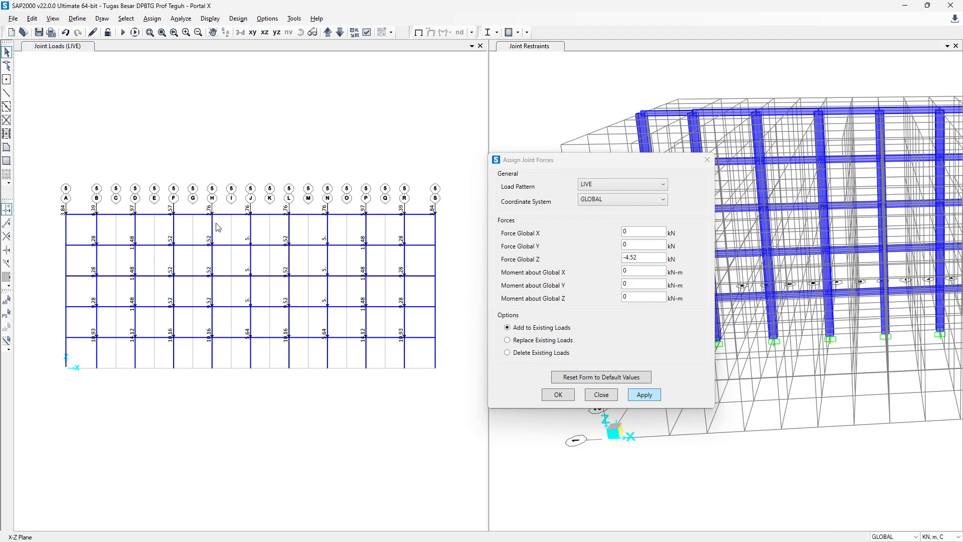
pyautogui.click(290, 214)
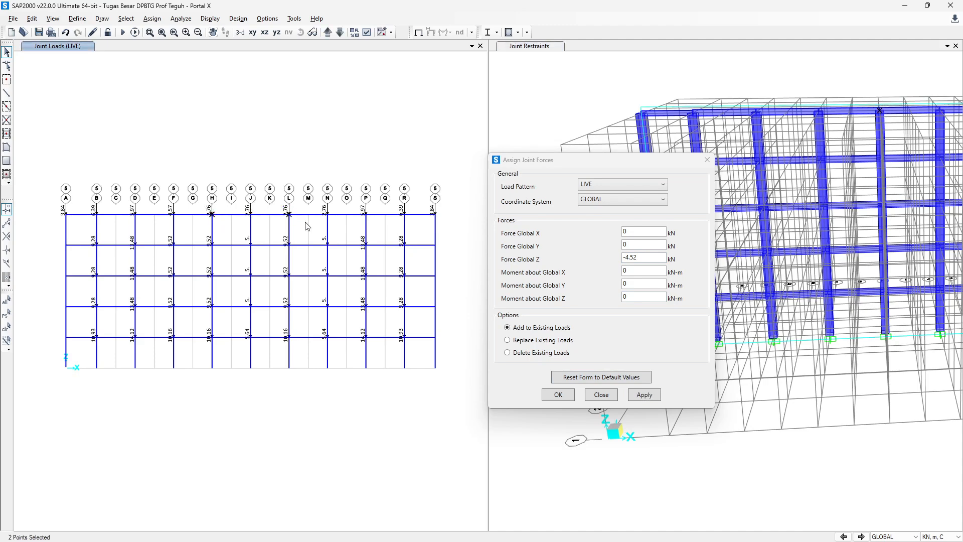
pyautogui.hotkey('alt', 'Tab')
pyautogui.click(167, 404)
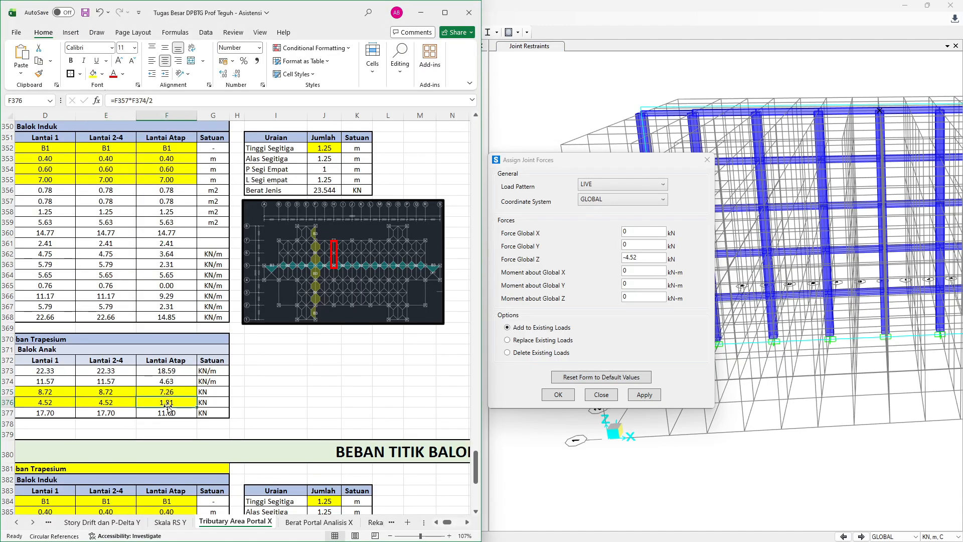
pyautogui.hotkey('alt', 'Tab')
pyautogui.moveTo(643, 258); pyautogui.dragTo(625, 264)
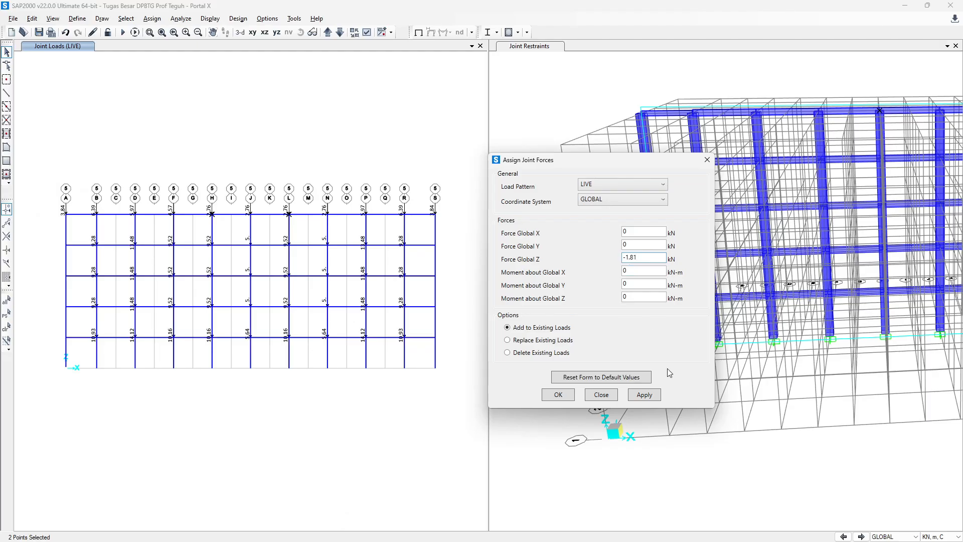
pyautogui.click(644, 394)
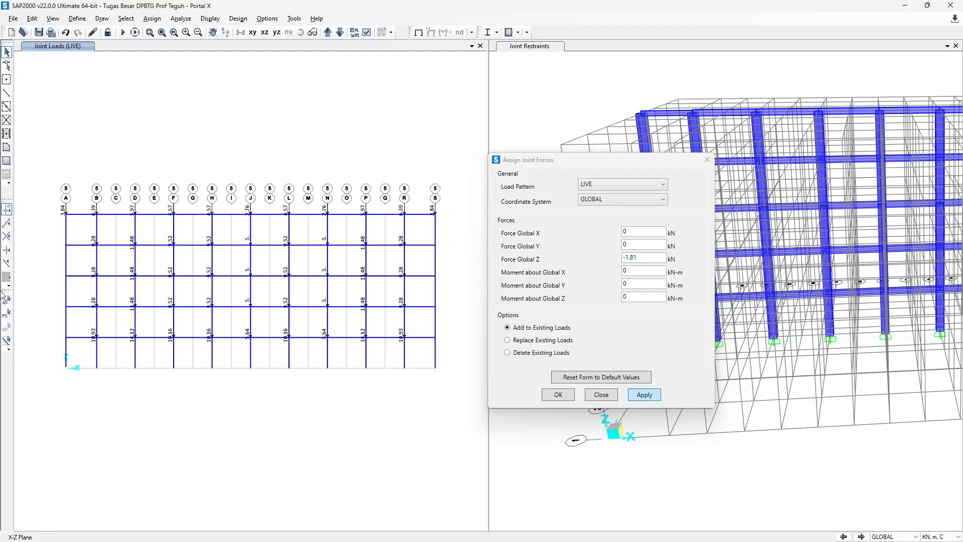
# Reselect the roof joints on grids H and L and add a SIDL joint force of -7.26 kN in global Z.
pyautogui.click(6, 315)
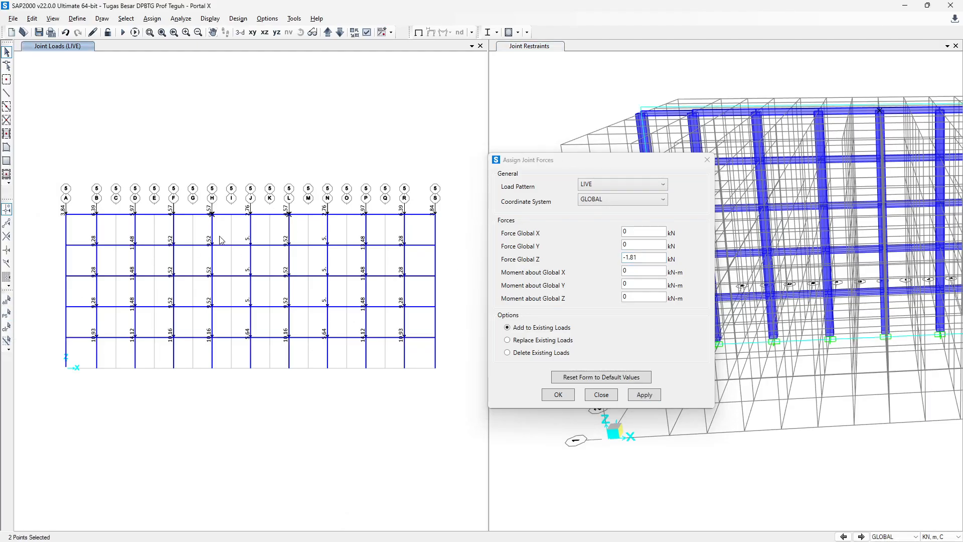
pyautogui.click(620, 185)
pyautogui.click(597, 232)
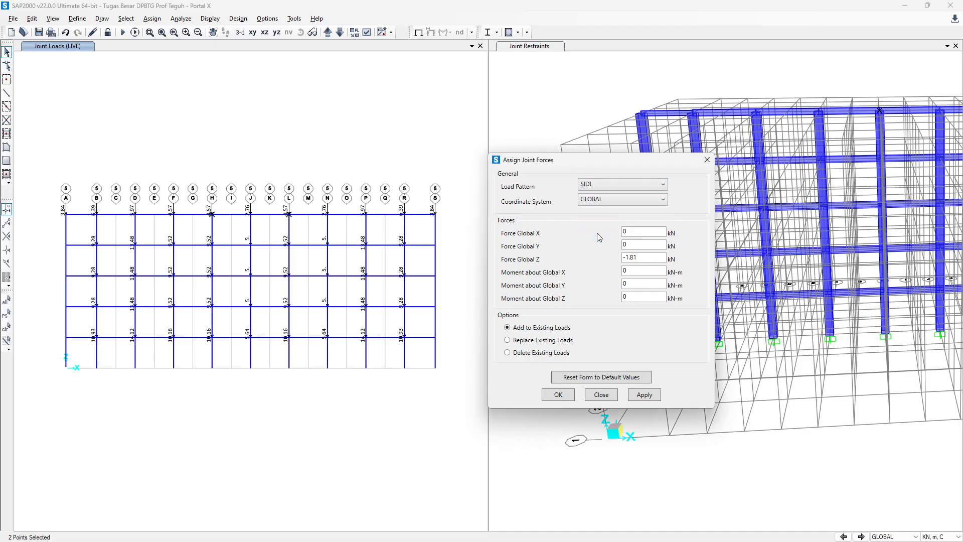
pyautogui.hotkey('alt', 'Tab')
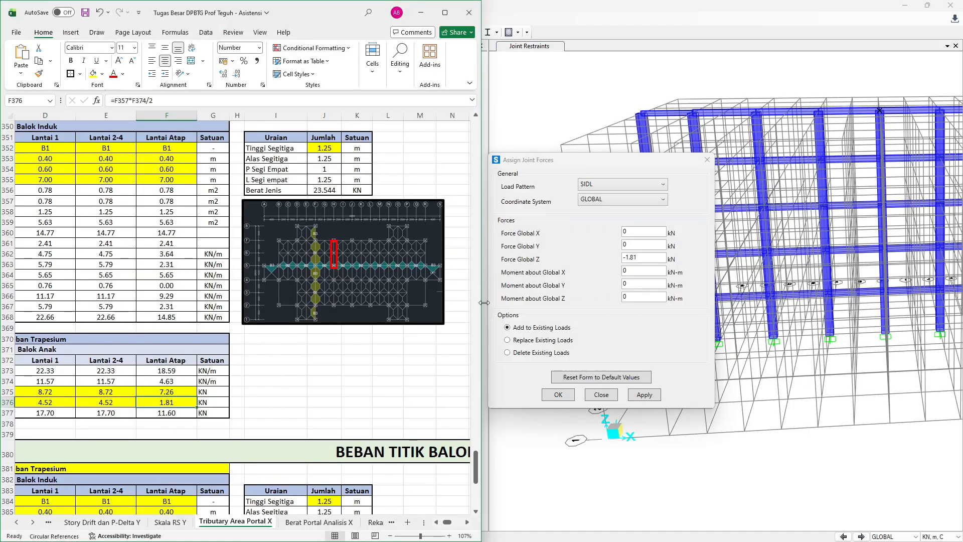
pyautogui.hotkey('alt', 'Tab')
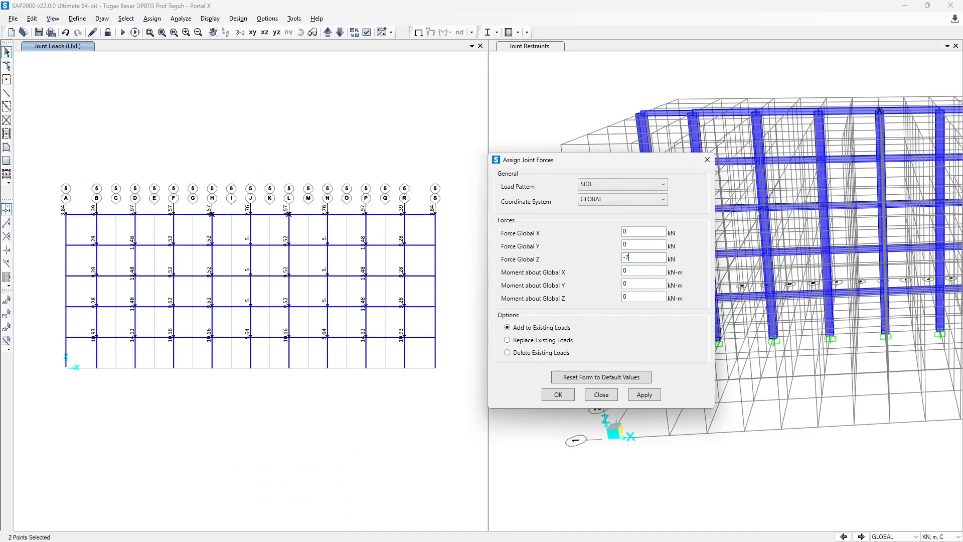
pyautogui.click(643, 396)
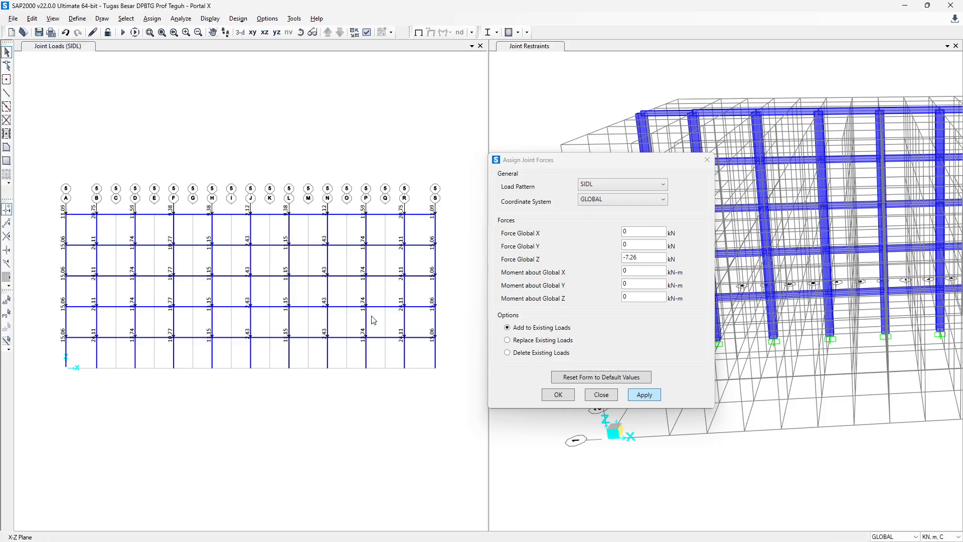
# Add the BEBAN TITIK BALOK B1 (J) SIDL force of -8.13 kN in global Z to the eight floor joints on grids J and N.
pyautogui.click(250, 338)
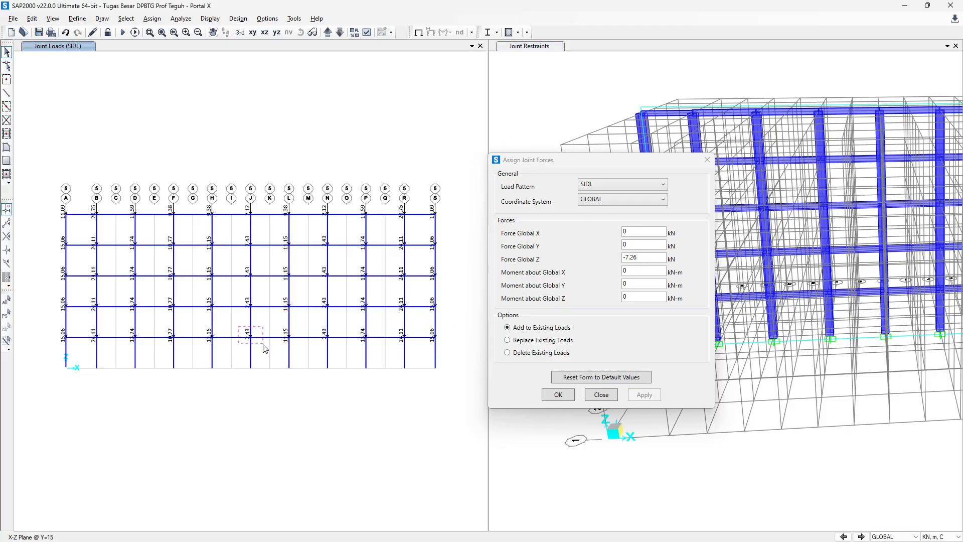
pyautogui.click(327, 337)
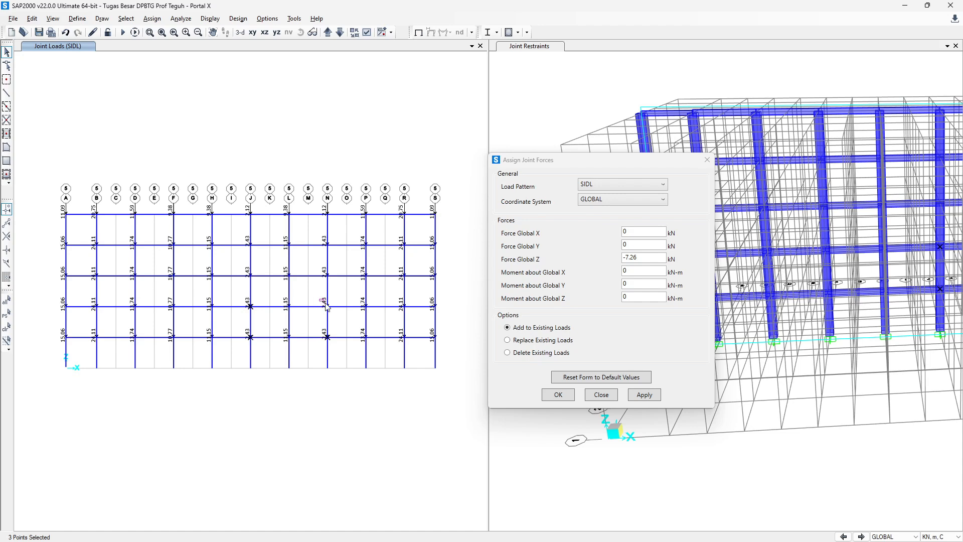
pyautogui.moveTo(241, 267); pyautogui.dragTo(272, 285)
pyautogui.hotkey('alt', 'Tab')
pyautogui.press('Tab')
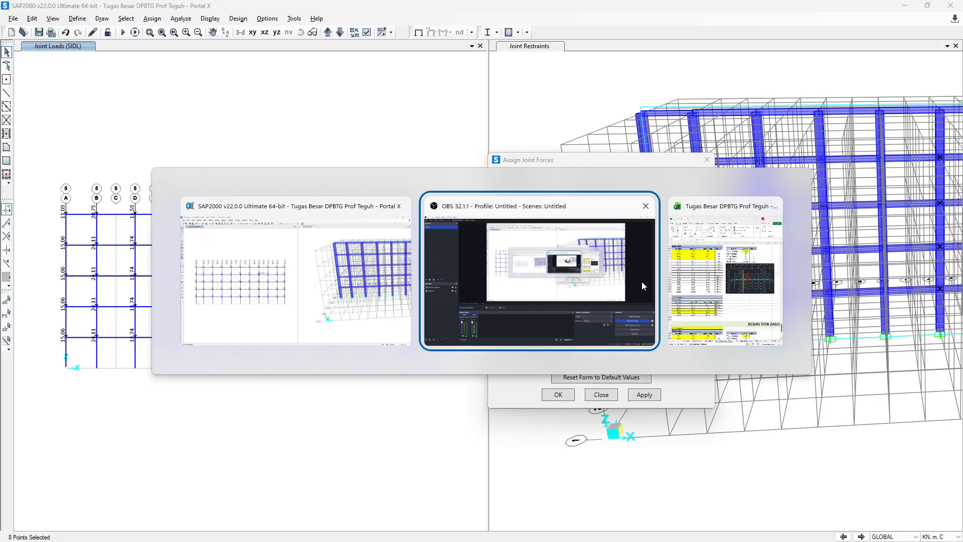
pyautogui.scroll(-4, 330, 341)
pyautogui.keyDown('ctrl'); pyautogui.scroll(-4, 330, 341); pyautogui.keyUp('ctrl')
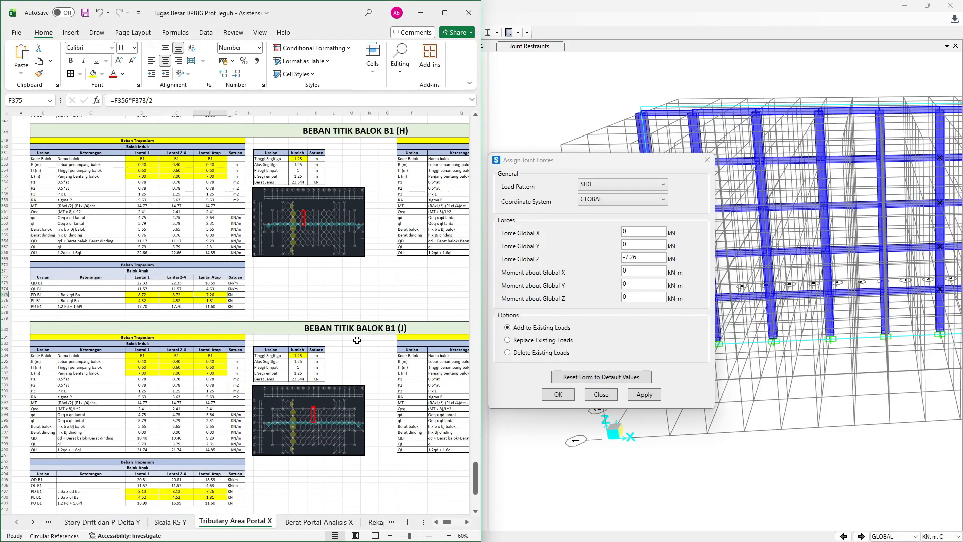
pyautogui.scroll(-3, 373, 296)
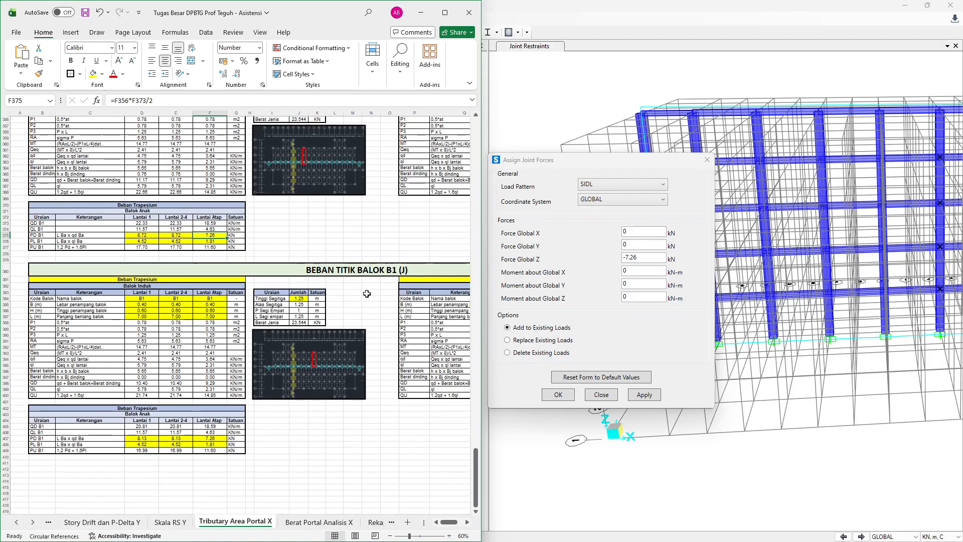
pyautogui.keyDown('ctrl'); pyautogui.scroll(2, 248, 344); pyautogui.keyUp('ctrl')
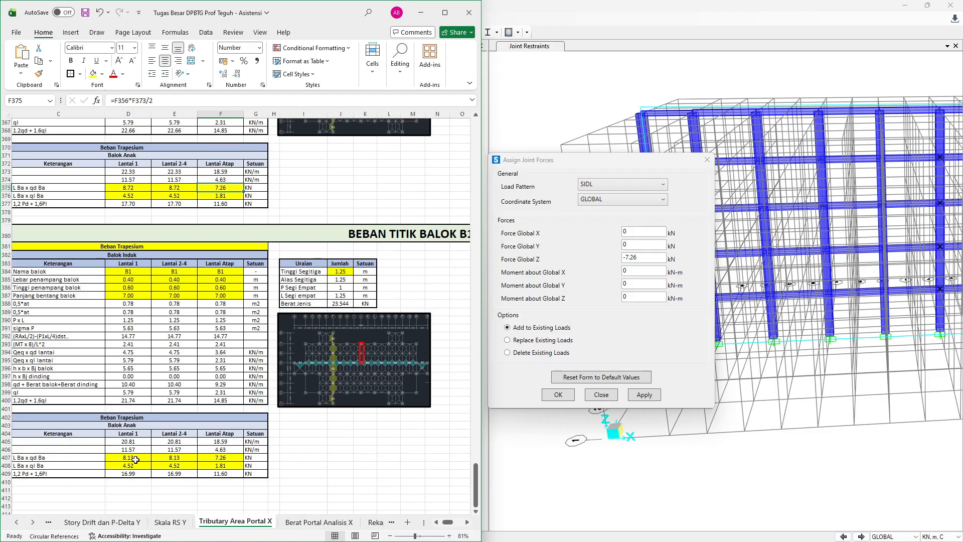
pyautogui.click(650, 258)
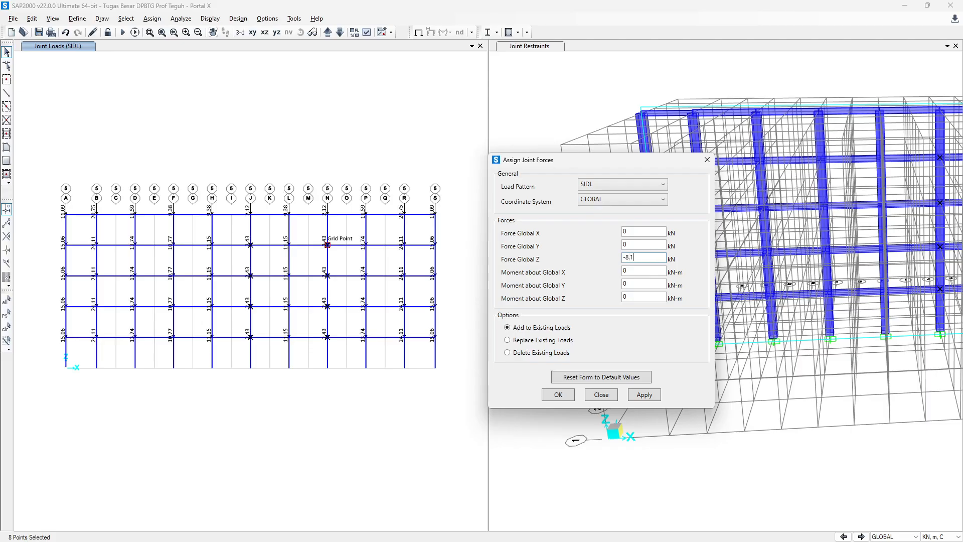
pyautogui.click(653, 395)
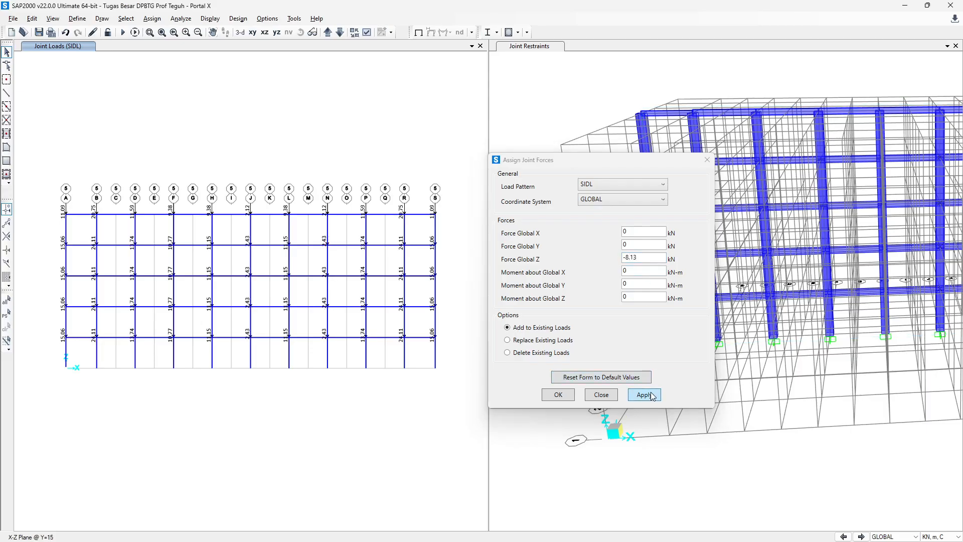
# Reselect the eight floor joints on grids J and N and add a LIVE joint force of -4.52 kN in global Z.
pyautogui.click(7, 314)
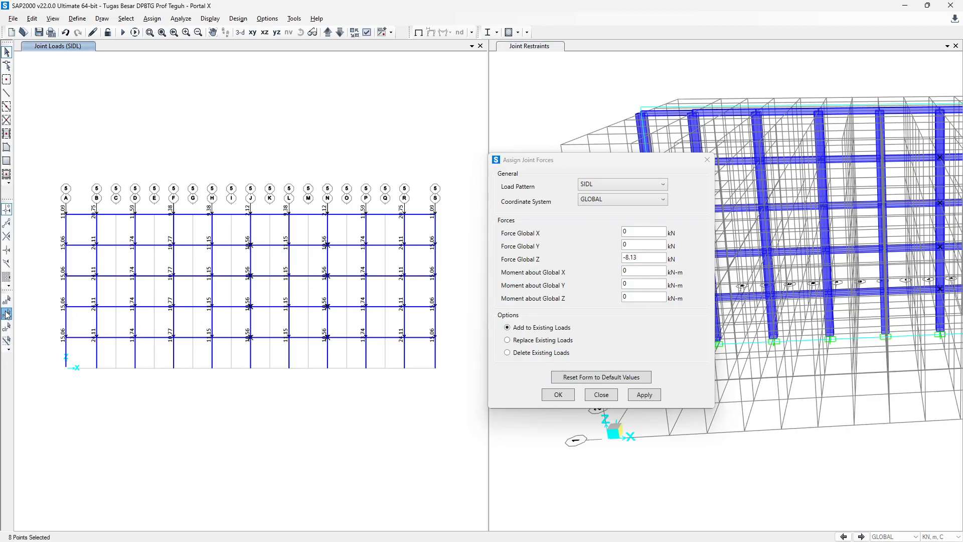
pyautogui.hotkey('alt', 'Tab')
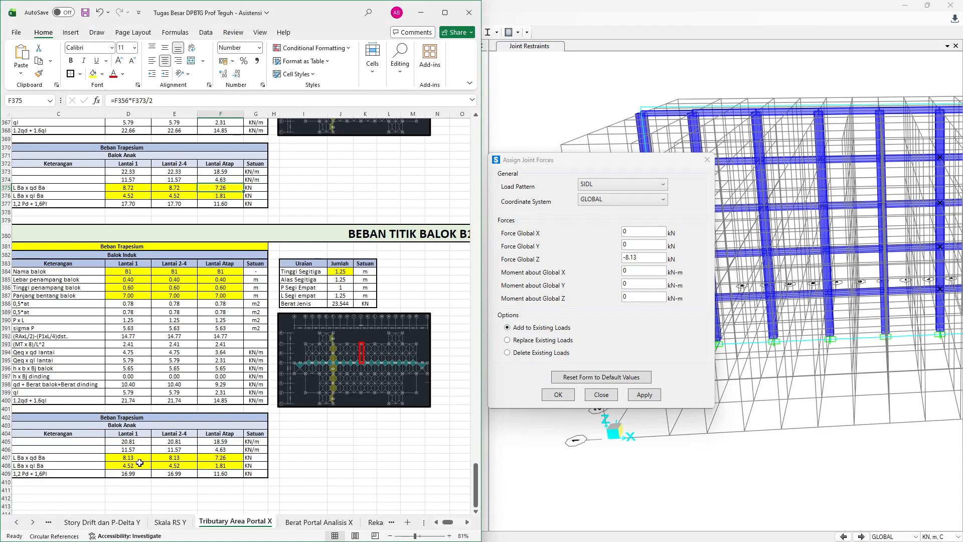
pyautogui.click(644, 258)
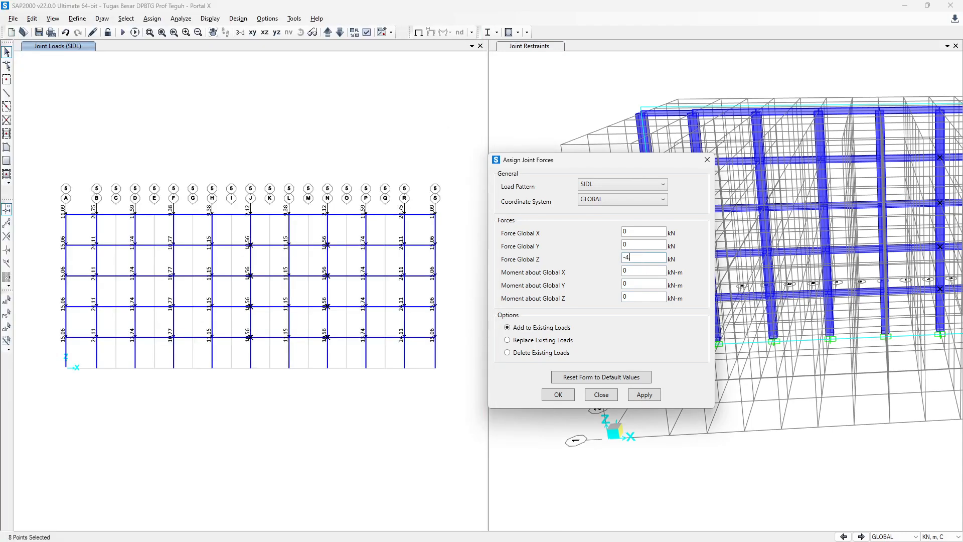
pyautogui.click(622, 184)
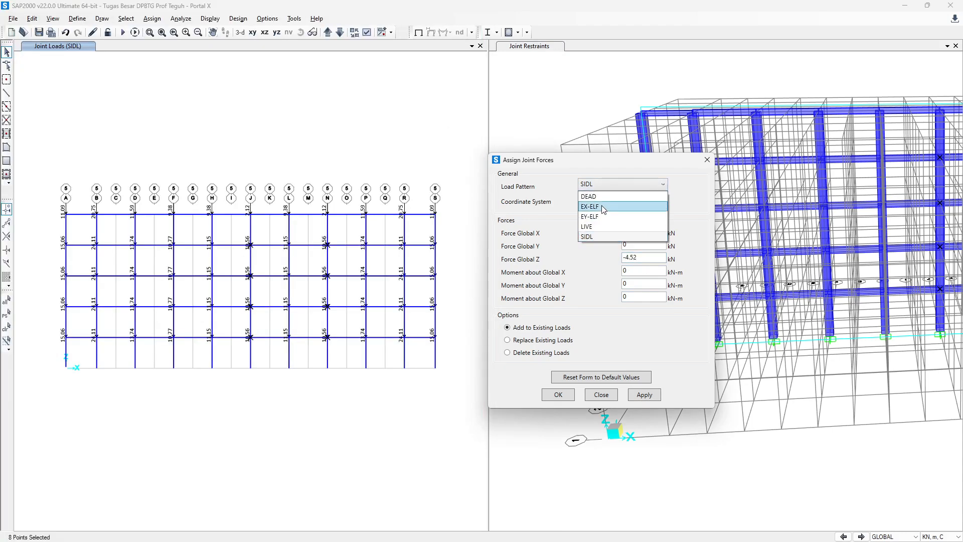
pyautogui.click(603, 232)
pyautogui.click(645, 395)
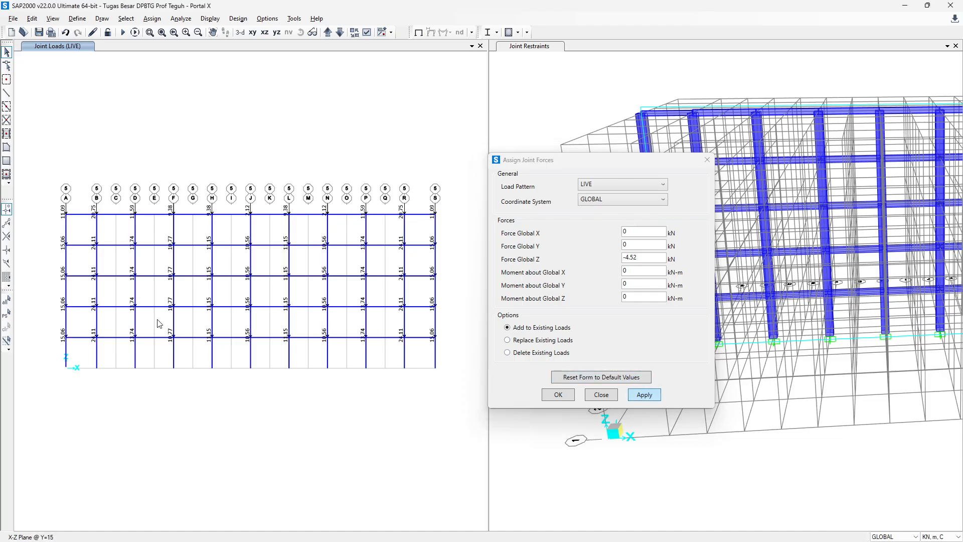
pyautogui.click(7, 313)
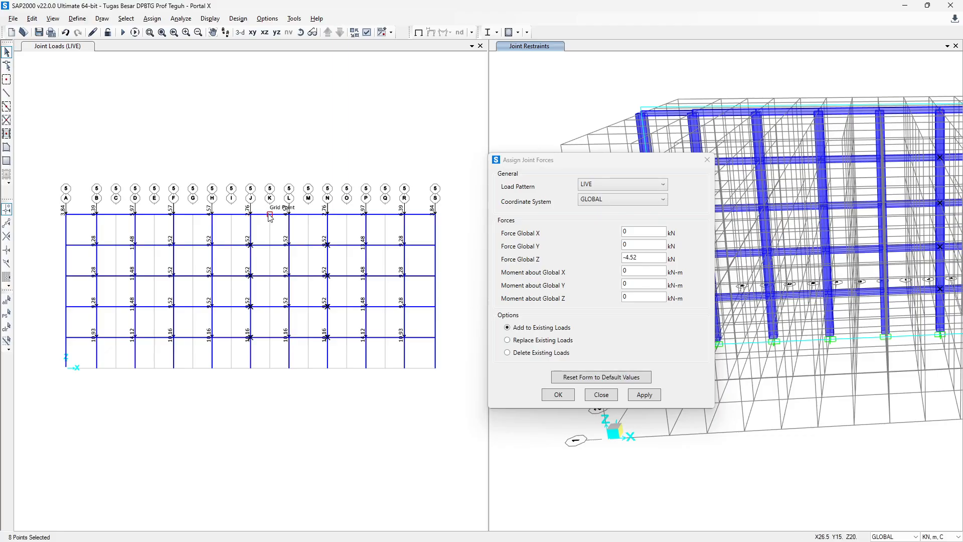
pyautogui.hotkey('ctrl', 'q')
# Select the roof joints on grids J and N and add a LIVE joint force of -1.81 kN in global Z.
pyautogui.moveTo(239, 204); pyautogui.dragTo(338, 226)
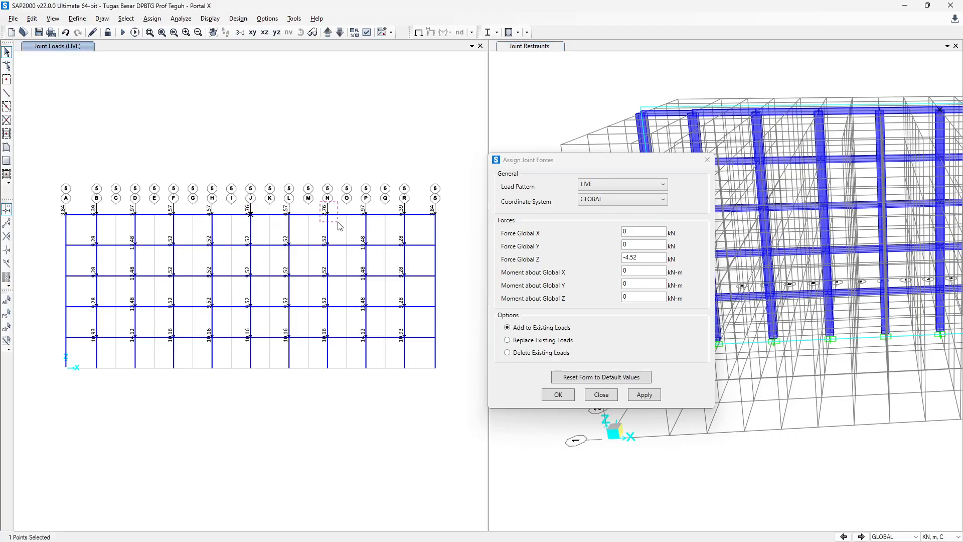
pyautogui.hotkey('alt', 'Tab')
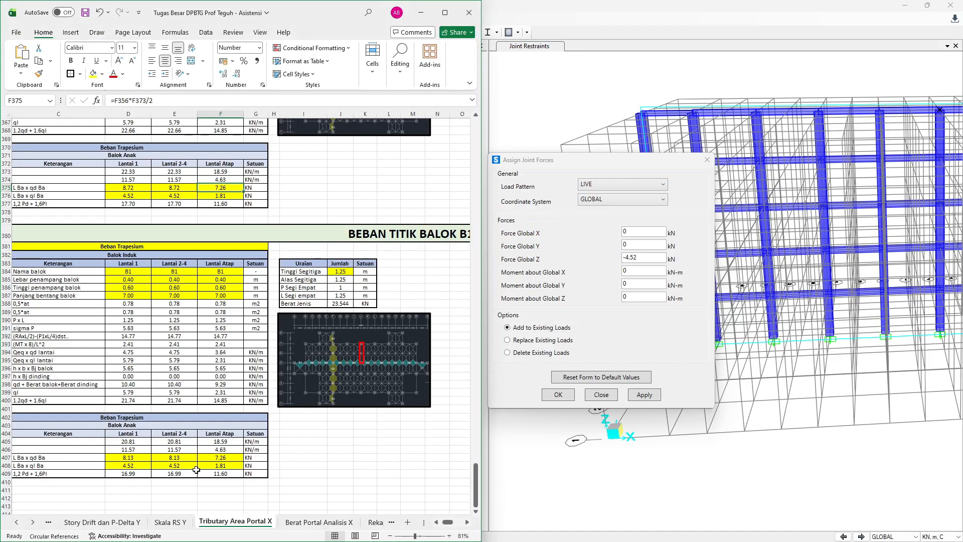
pyautogui.hotkey('alt', 'Tab')
pyautogui.doubleClick(643, 257)
pyautogui.write('-1.81')
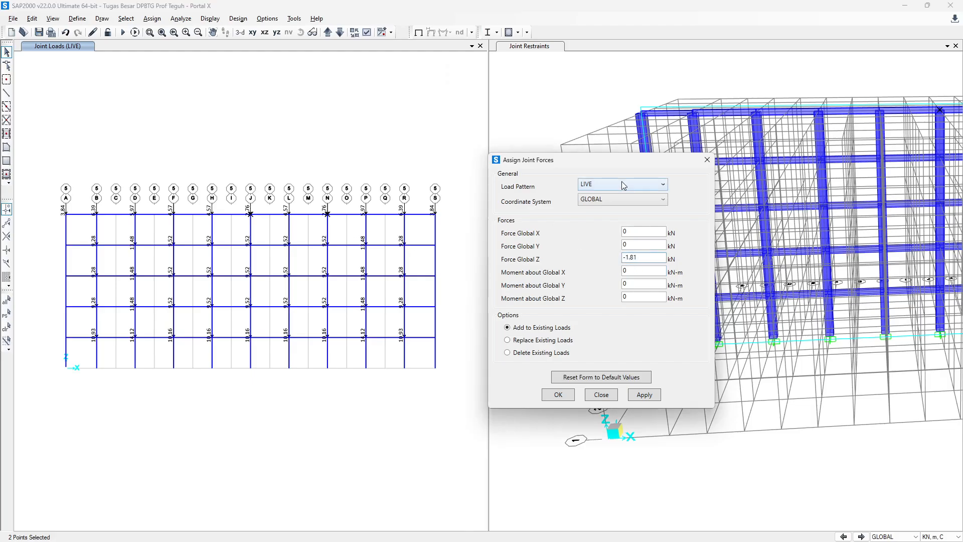
pyautogui.click(622, 184)
pyautogui.click(608, 232)
pyautogui.click(610, 189)
pyautogui.click(596, 232)
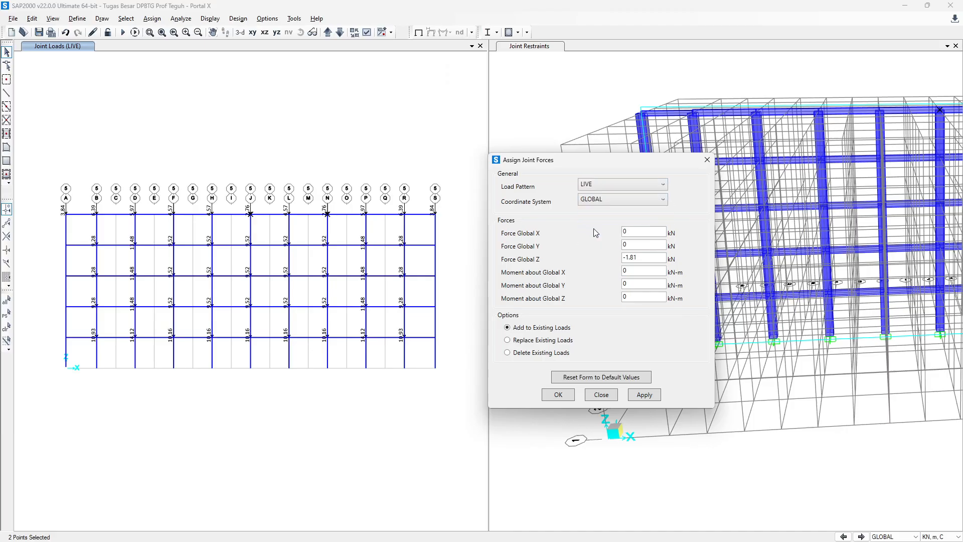
pyautogui.click(645, 395)
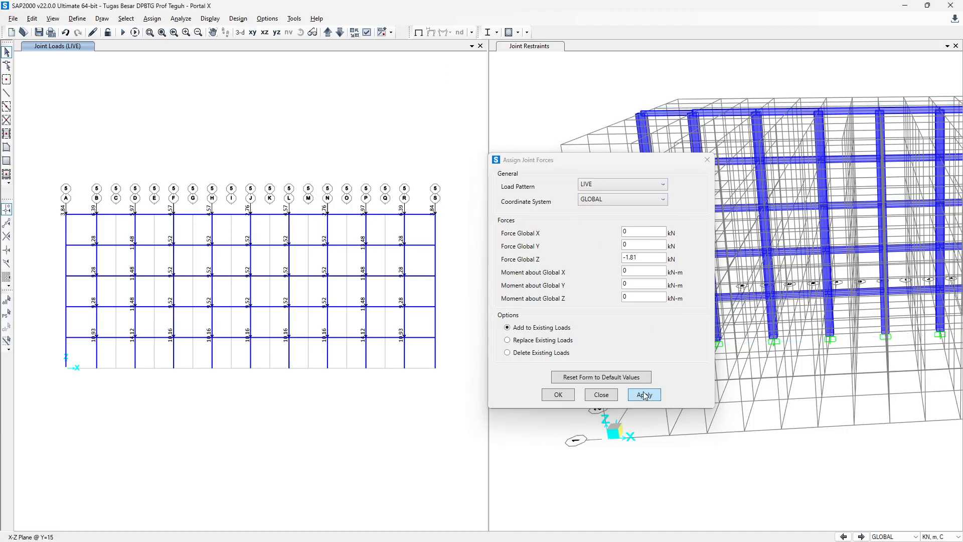
# Reselect the roof joints on grids J and N, add a SIDL joint force of -7.26 kN in global Z, and close the assignment dialog.
pyautogui.click(251, 214)
pyautogui.click(327, 214)
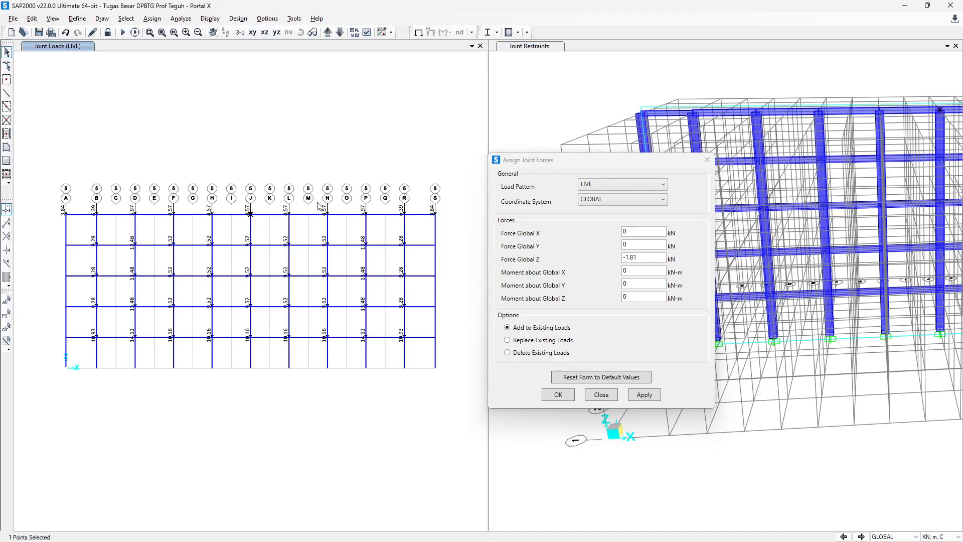
pyautogui.click(616, 186)
pyautogui.click(602, 223)
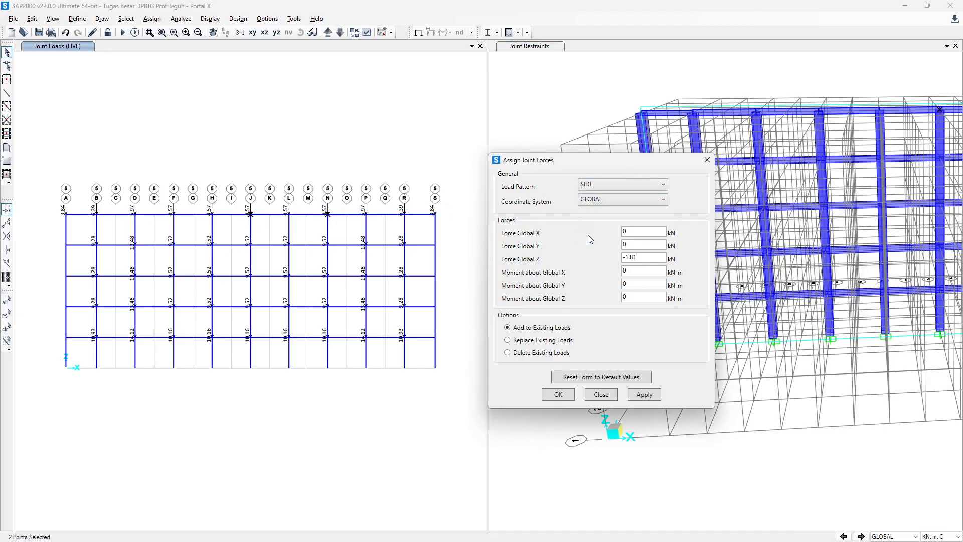
pyautogui.hotkey('alt', 'Tab')
pyautogui.hotkey('alt', 'Tab')
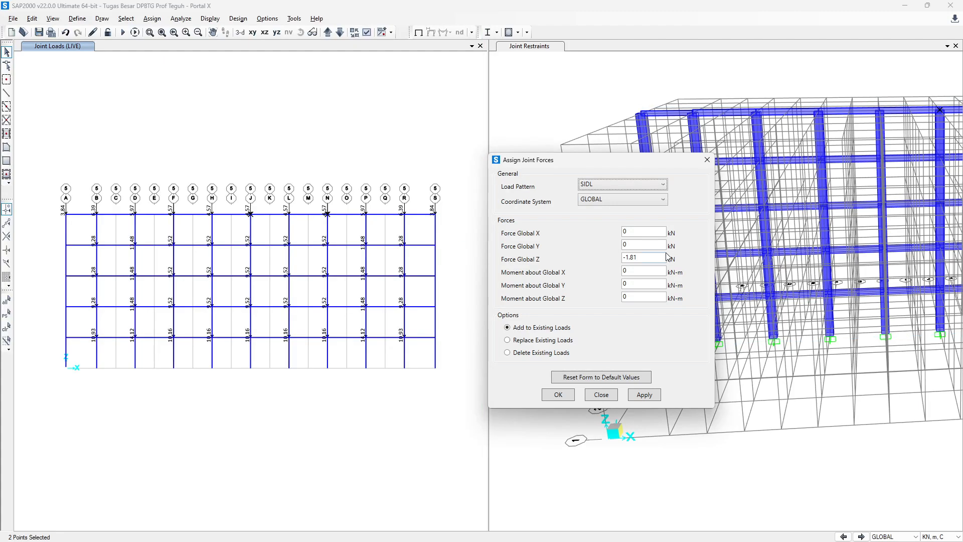
pyautogui.moveTo(637, 259); pyautogui.dragTo(627, 270)
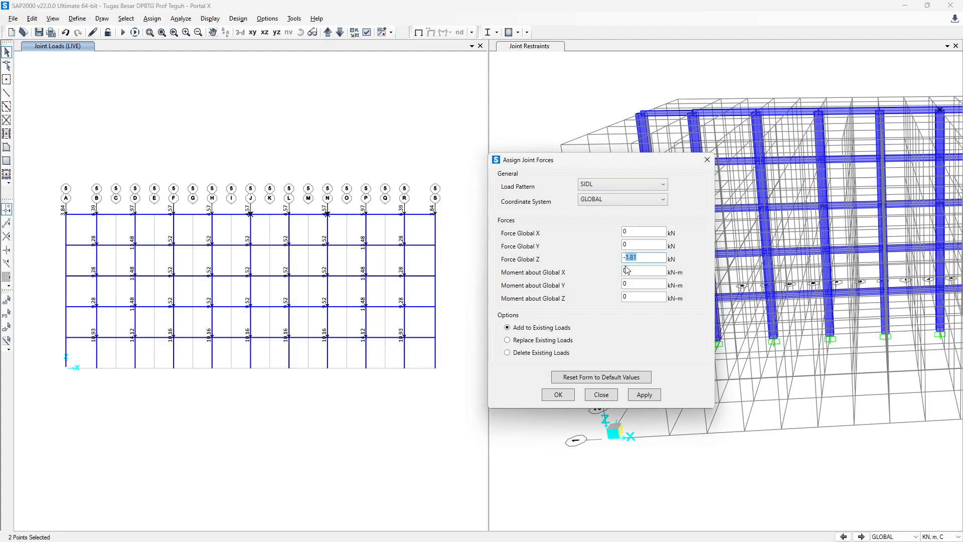
pyautogui.write('7,26')
pyautogui.click(643, 395)
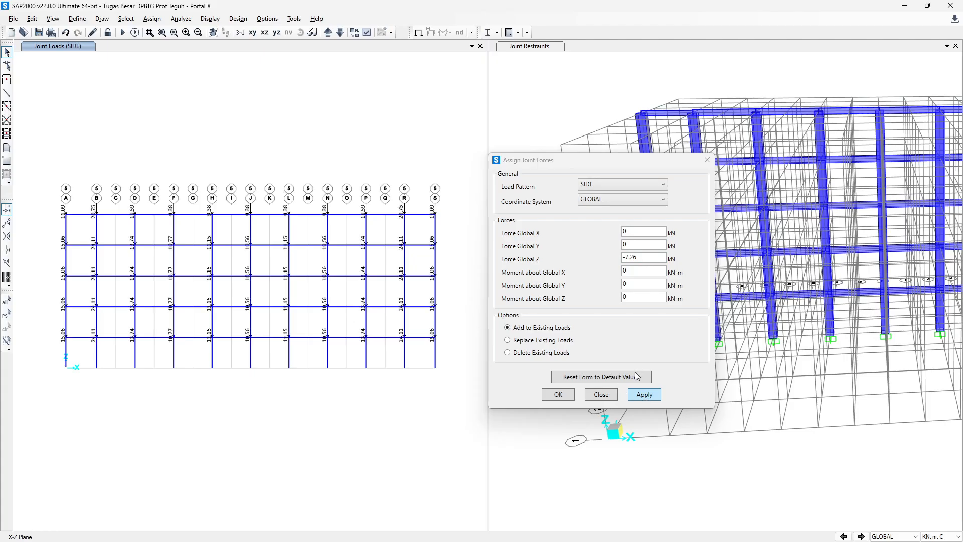
pyautogui.click(622, 131)
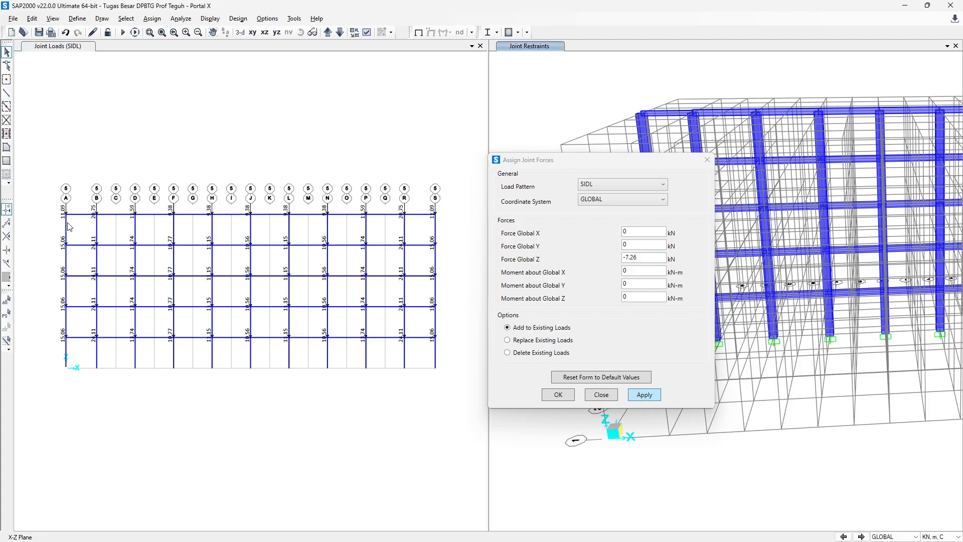
pyautogui.click(708, 159)
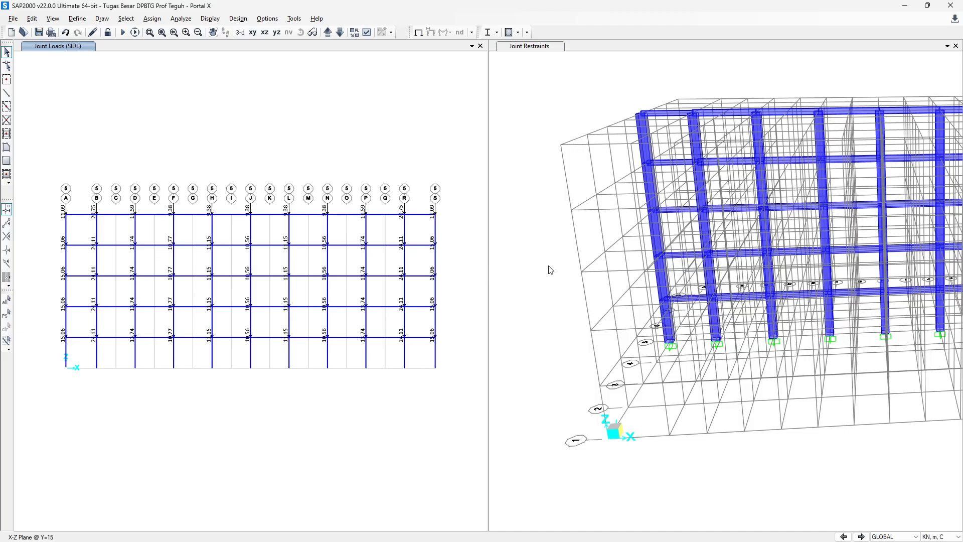
# Inspect the SIDL and LIVE point and distributed loads assigned to the roof beam between grids D and F.
pyautogui.scroll(-5, 550, 270)
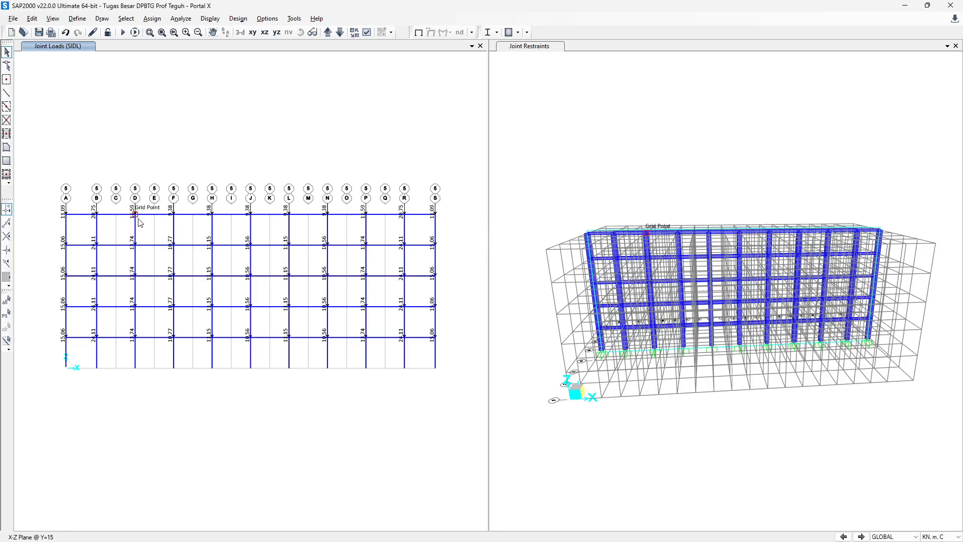
pyautogui.rightClick(153, 214)
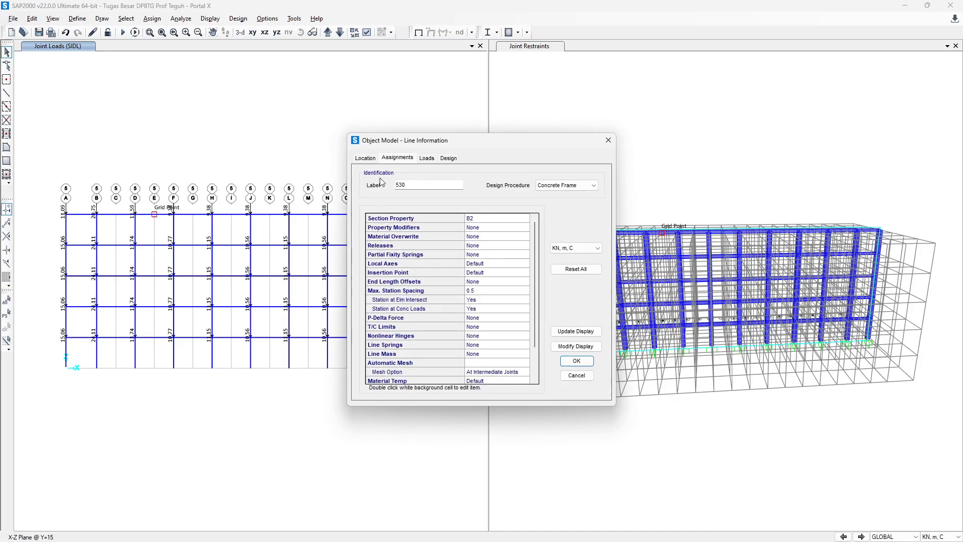
pyautogui.click(428, 158)
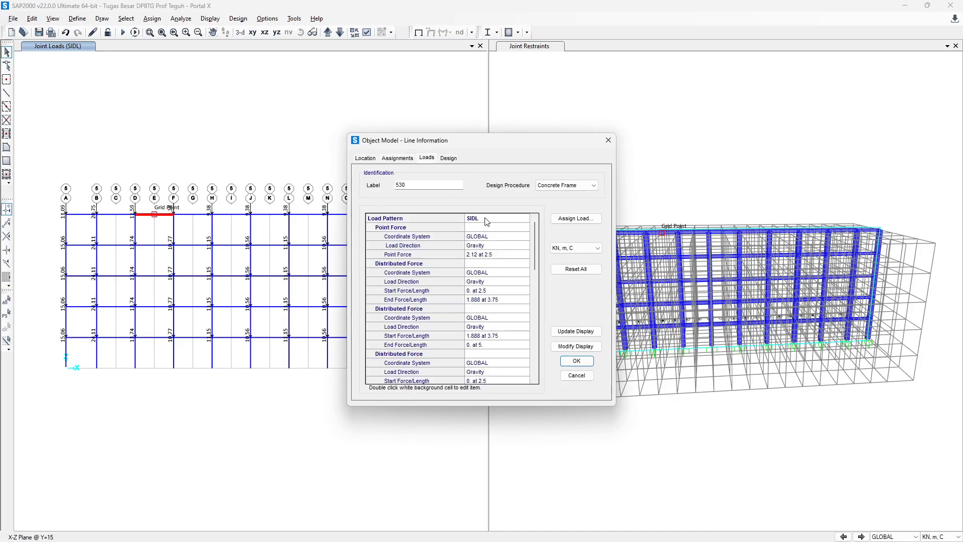
pyautogui.scroll(-2, 492, 245)
pyautogui.scroll(-1, 491, 271)
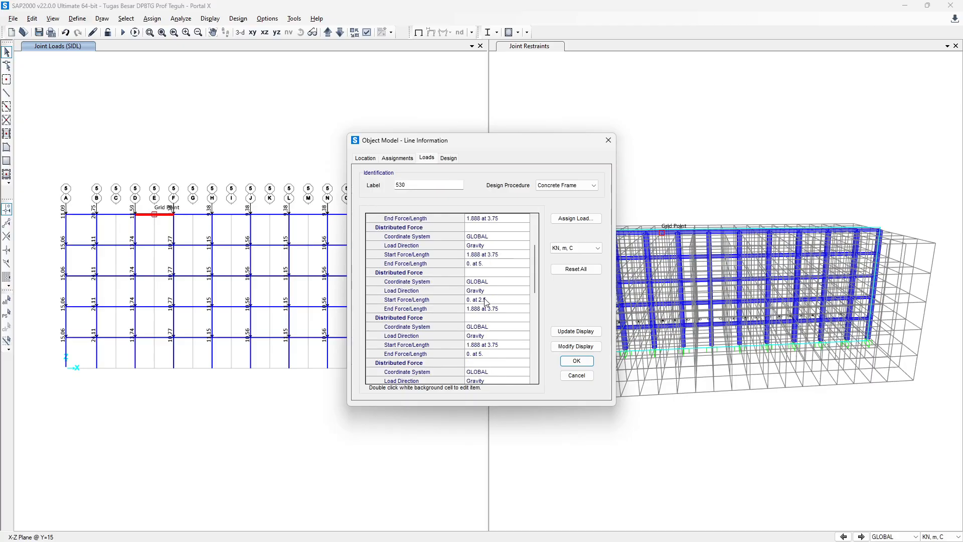
pyautogui.scroll(-1, 482, 321)
pyautogui.scroll(-3, 480, 338)
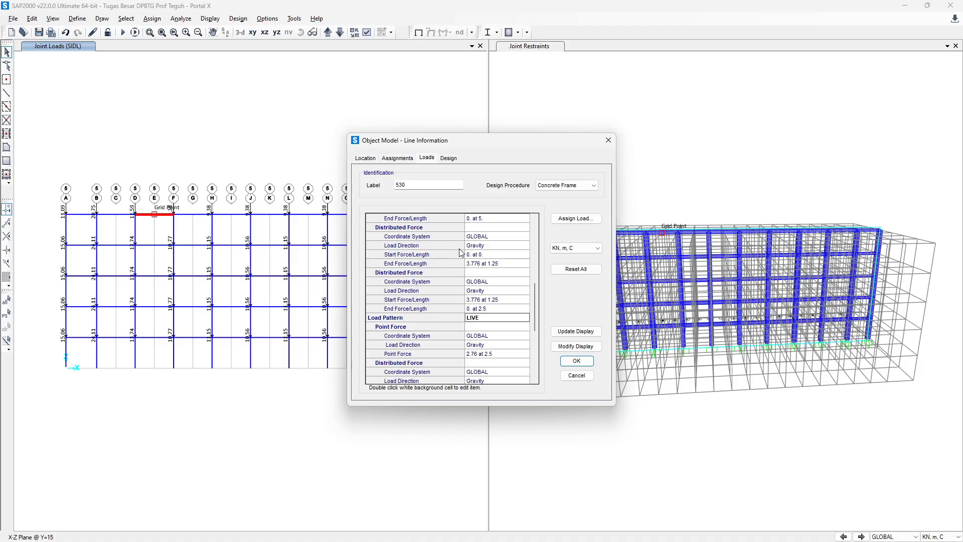
pyautogui.scroll(6, 464, 253)
pyautogui.scroll(1, 485, 225)
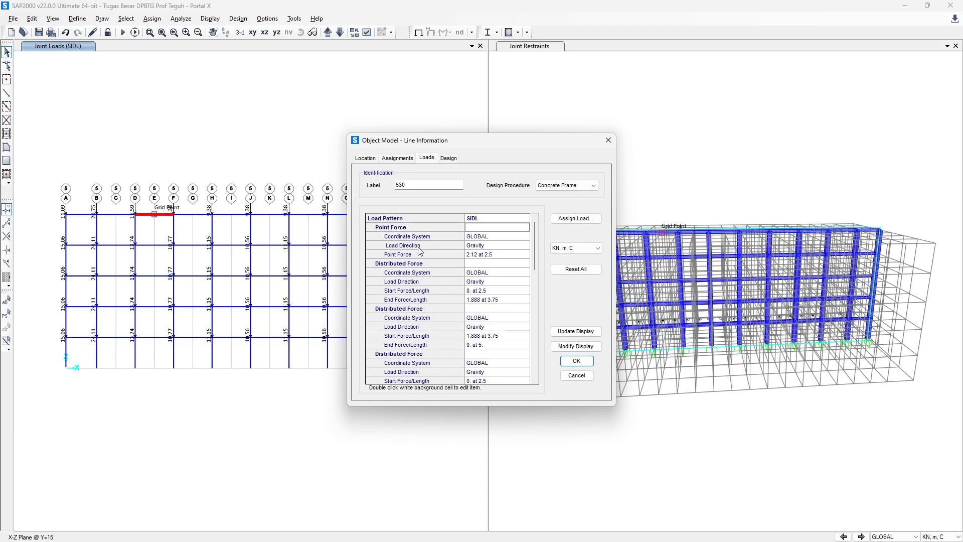
pyautogui.scroll(-8, 457, 281)
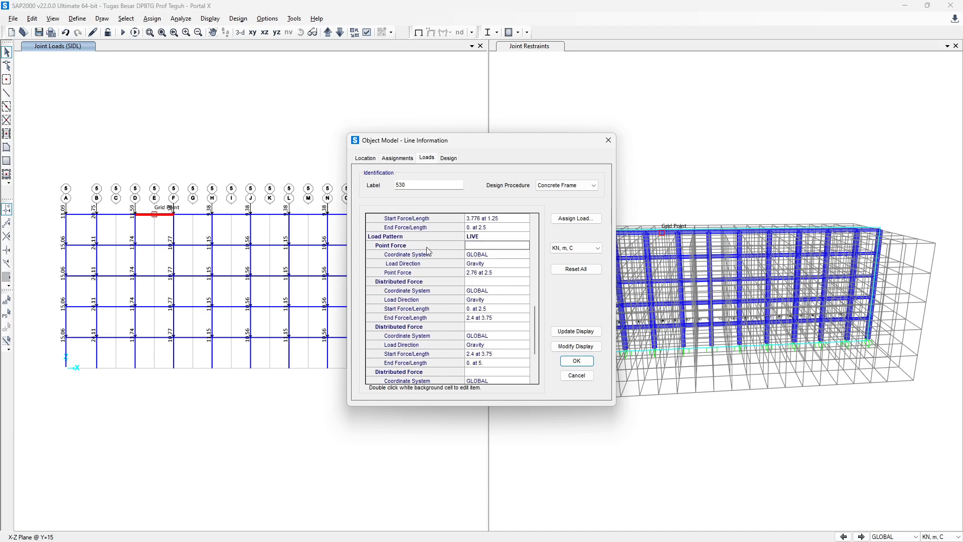
pyautogui.click(607, 141)
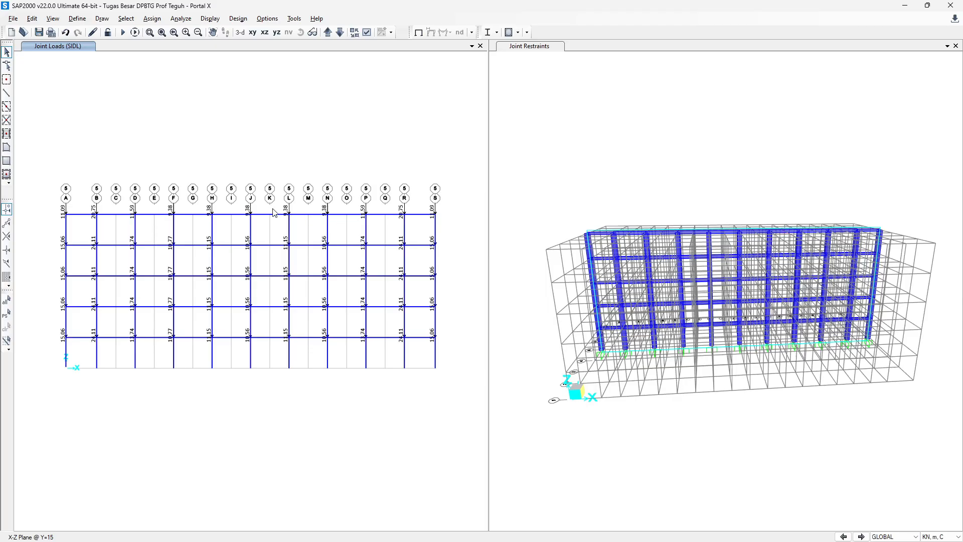
# Check the loads assigned to the roof joint on grid L and to the beam between grids A and B one level below the roof.
pyautogui.click(290, 215)
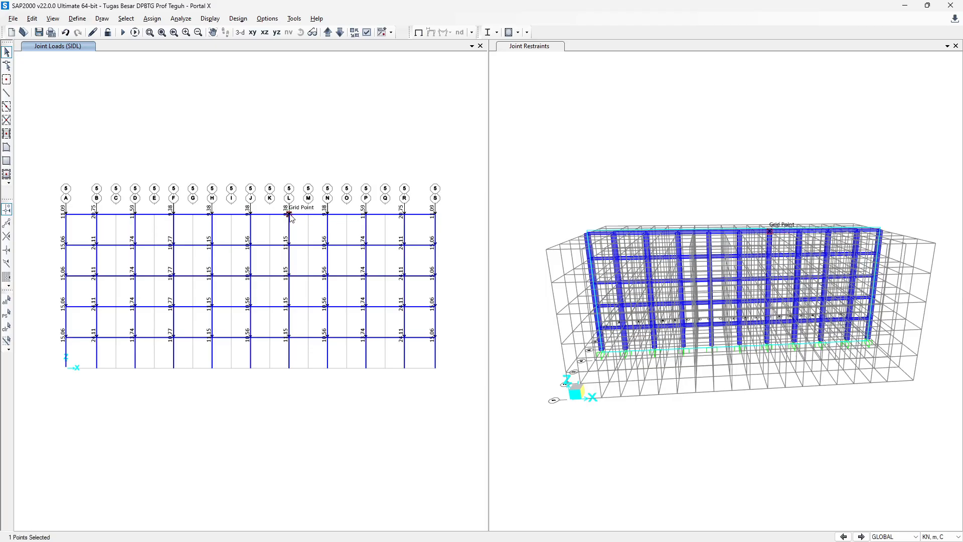
pyautogui.rightClick(290, 214)
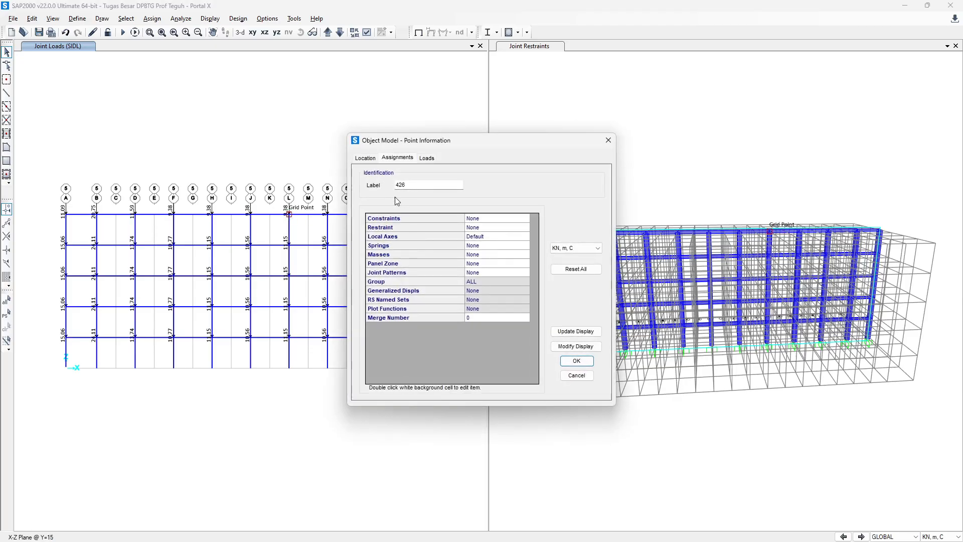
pyautogui.click(427, 157)
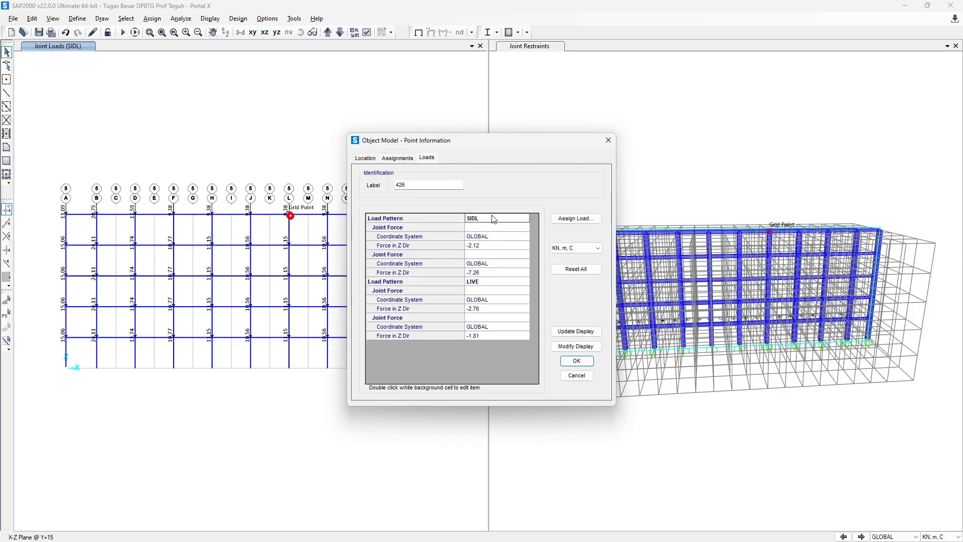
pyautogui.click(484, 281)
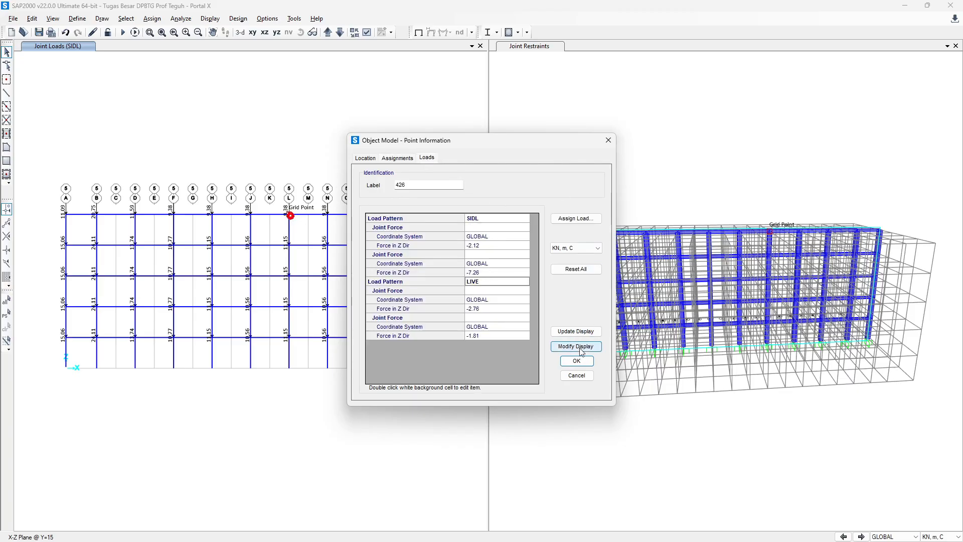
pyautogui.click(577, 361)
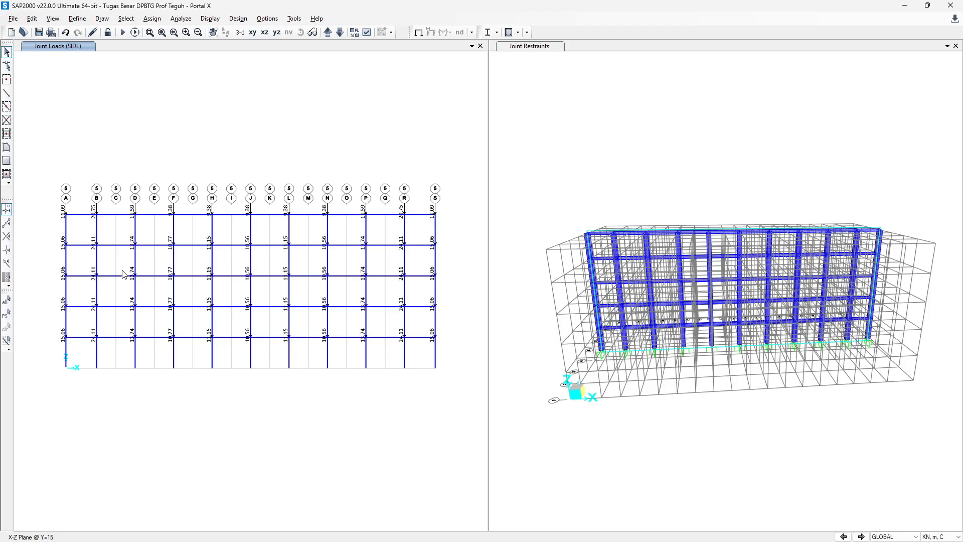
pyautogui.rightClick(84, 246)
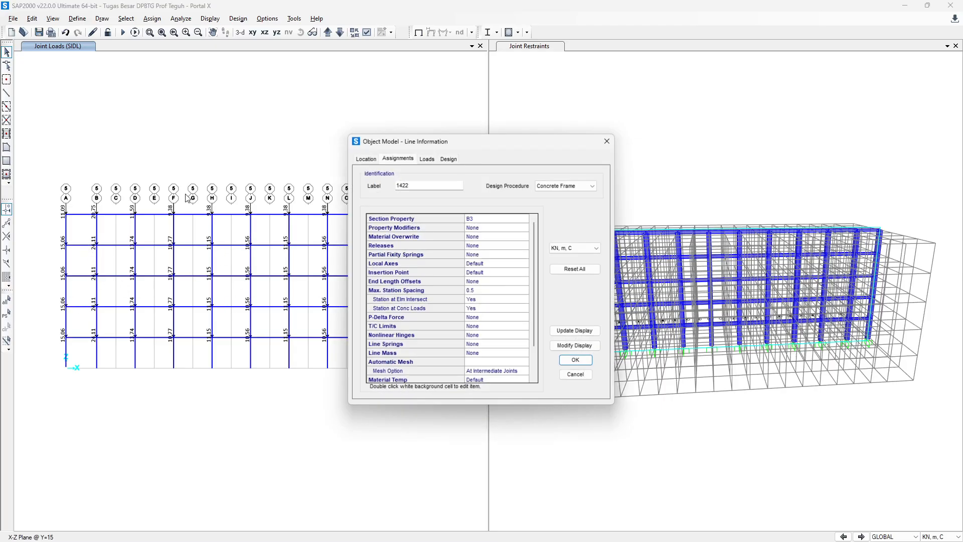
pyautogui.click(427, 158)
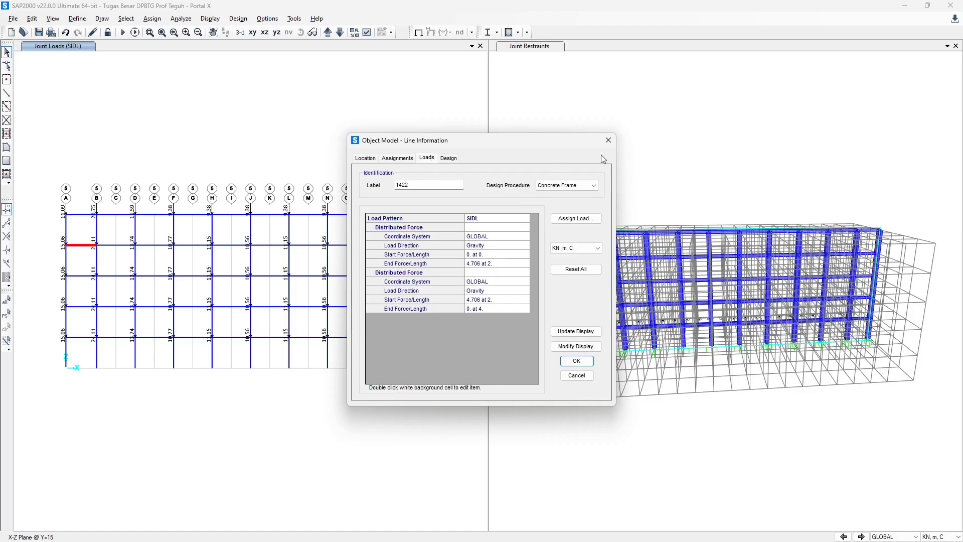
pyautogui.click(609, 140)
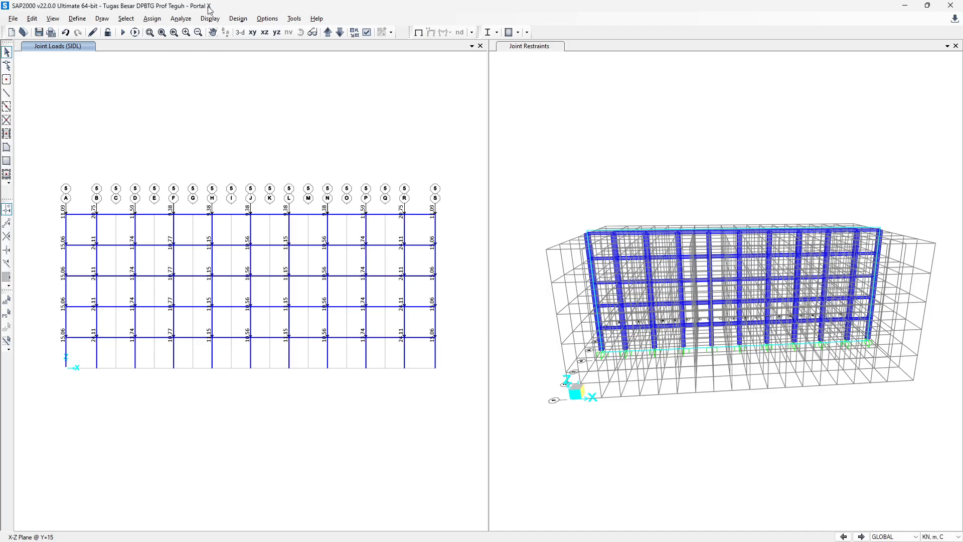
# Save the Portal X model with its completed load assignments.
pyautogui.click(13, 19)
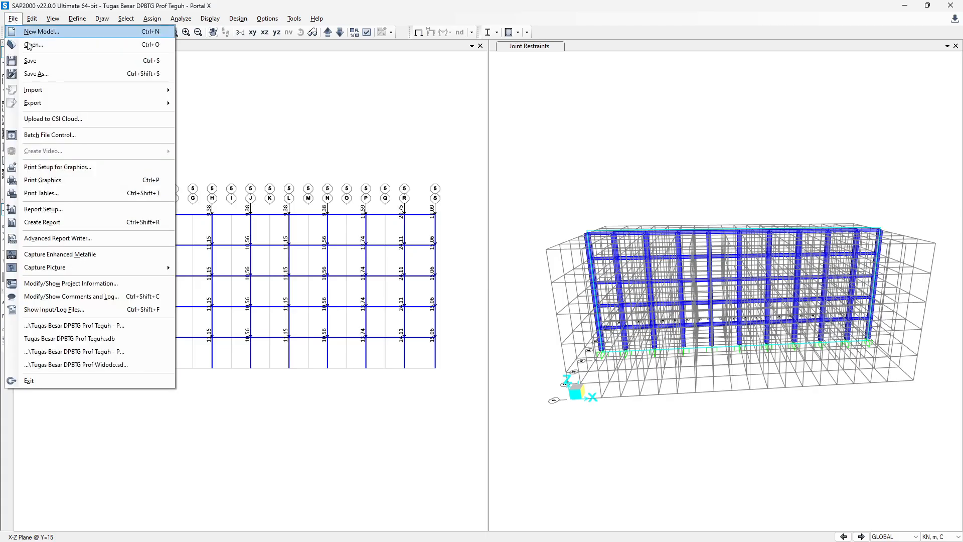
pyautogui.click(366, 119)
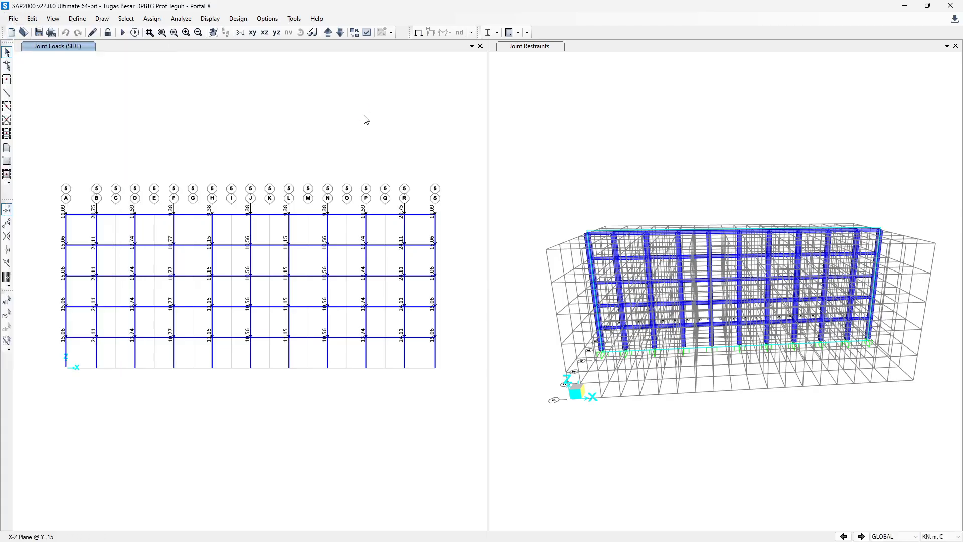
pyautogui.click(13, 19)
pyautogui.click(33, 63)
# Switch to the Excel workbook, maximize it and browse its worksheets to find the Kombinasi Pembebanan load combinations.
pyautogui.hotkey('alt', 'Tab')
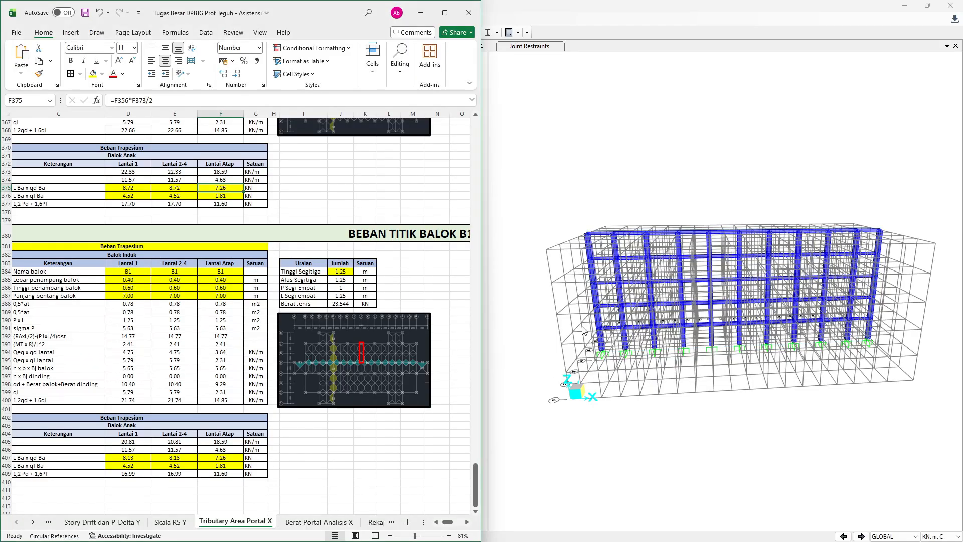
pyautogui.click(380, 456)
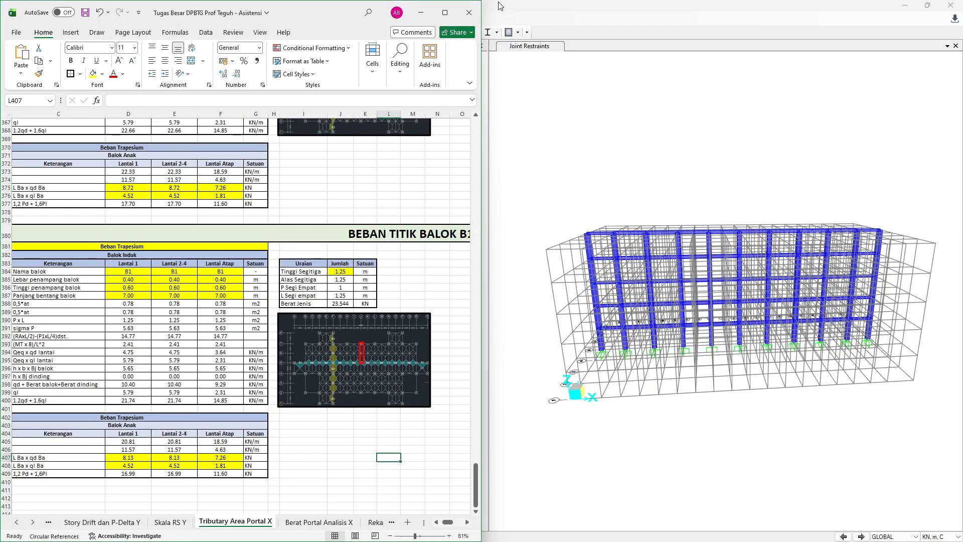
pyautogui.click(449, 14)
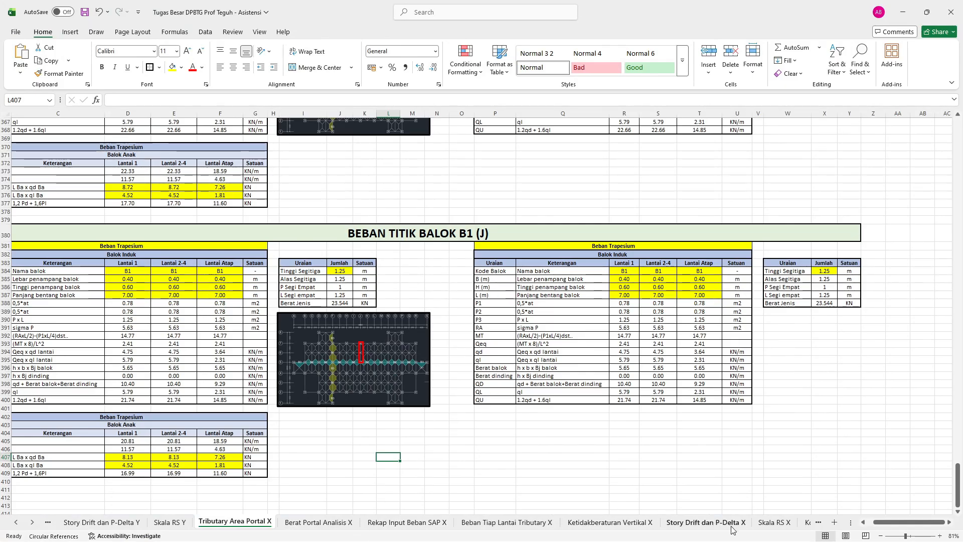
pyautogui.hscroll(5, 729, 531)
pyautogui.hscroll(4, 729, 532)
pyautogui.hscroll(-3, 599, 523)
pyautogui.click(608, 525)
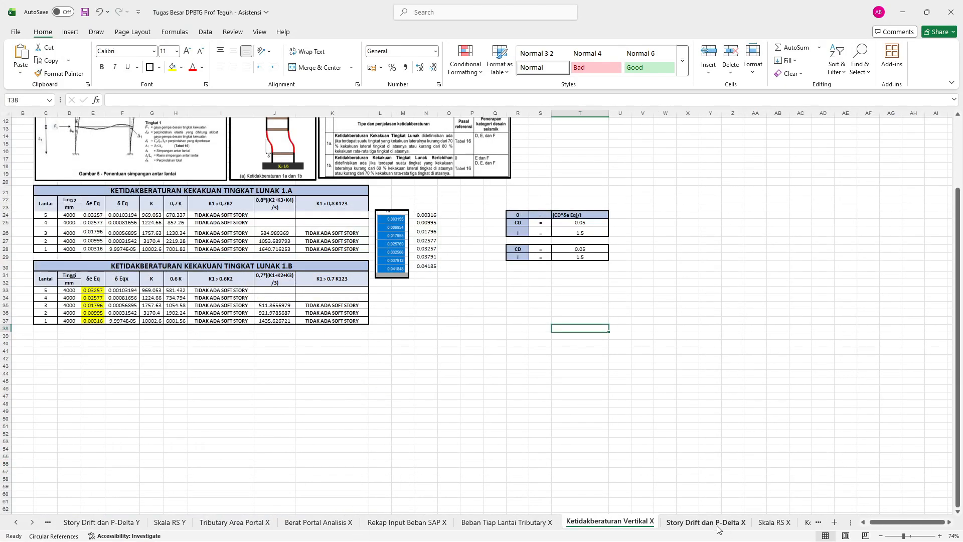
pyautogui.click(720, 526)
pyautogui.click(808, 525)
pyautogui.click(805, 525)
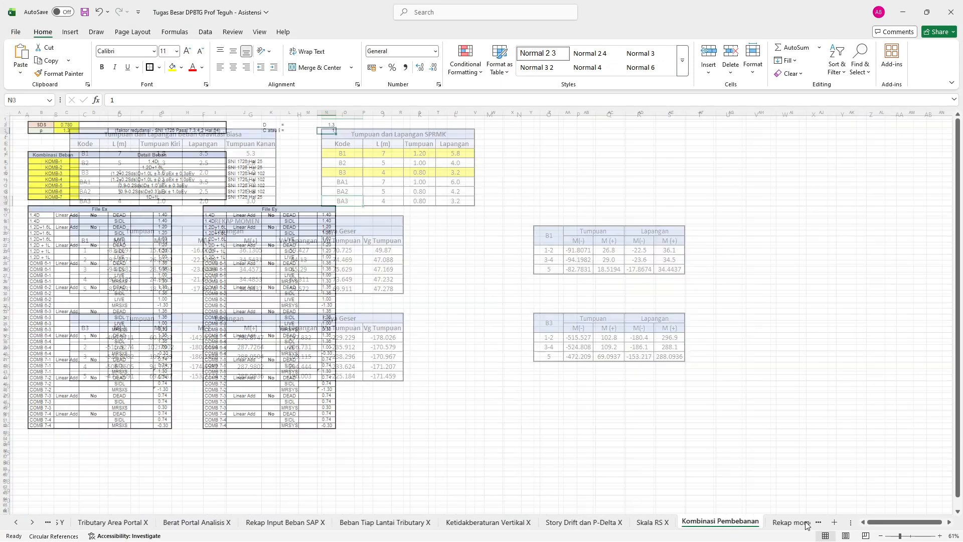
# Review the Skala RS X, Story Drift dan P-Delta X and Ketidakberaturan Vertikal X worksheets, then return to Kombinasi Pembebanan.
pyautogui.click(638, 523)
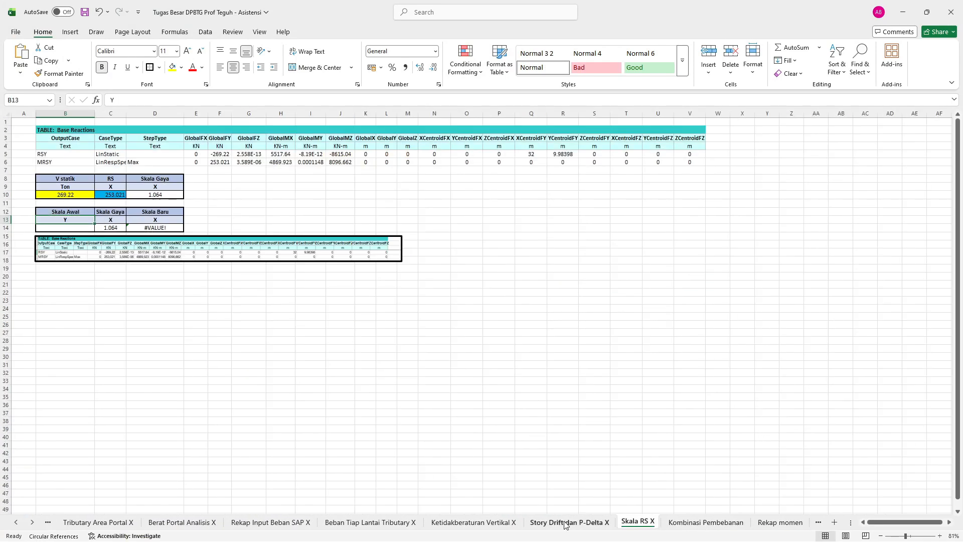
pyautogui.click(575, 527)
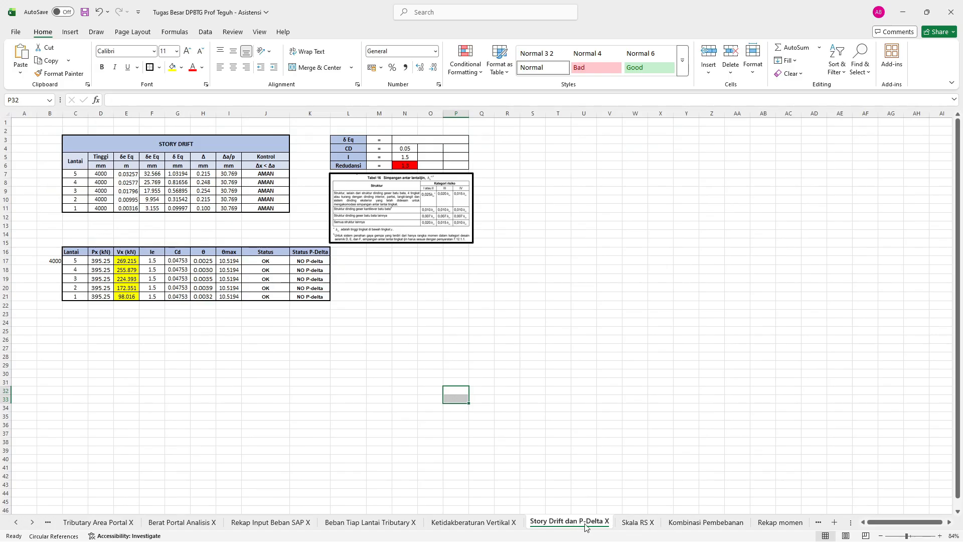
pyautogui.click(499, 525)
pyautogui.click(572, 522)
pyautogui.click(628, 524)
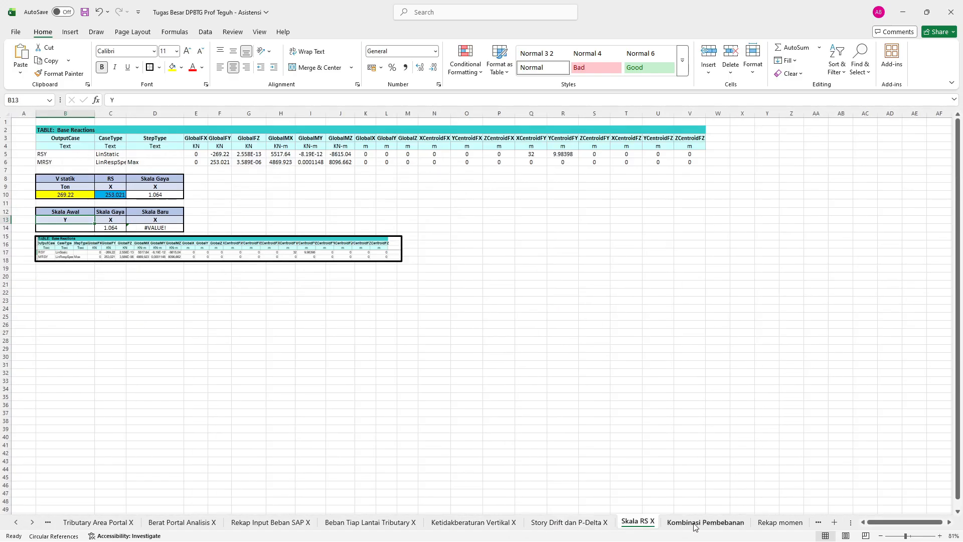
pyautogui.click(705, 522)
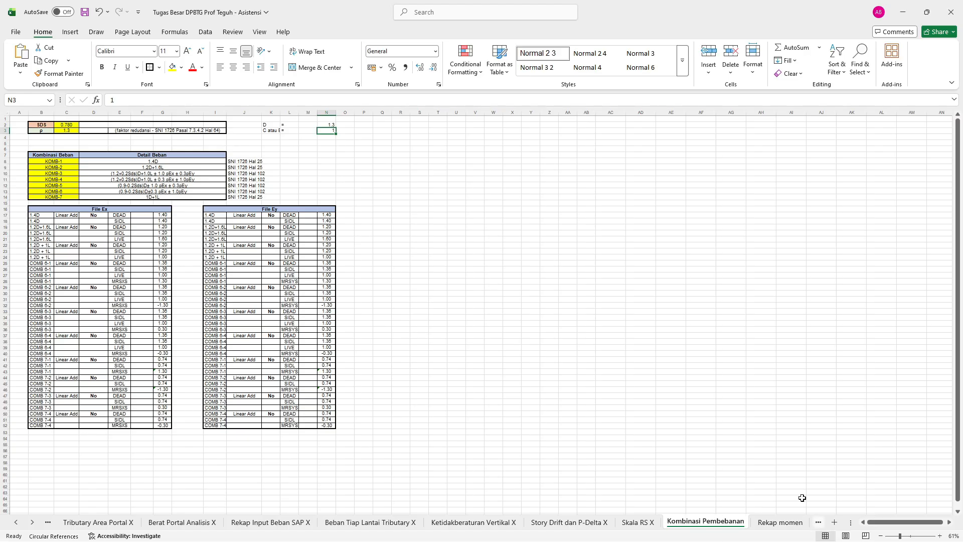
# Look through the Rekap momen, Redistribusi Momen Balok and B3 beam flexural design worksheets.
pyautogui.click(781, 522)
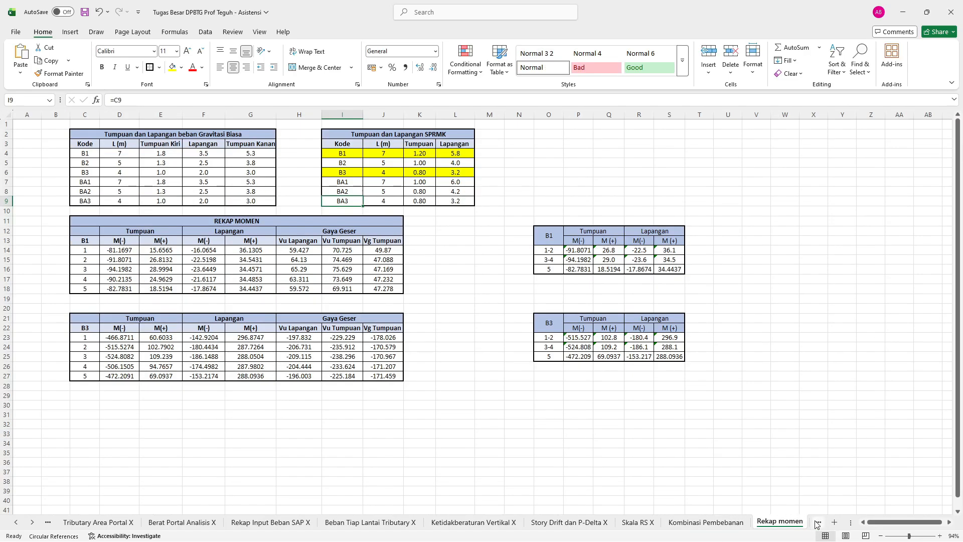
pyautogui.click(818, 524)
pyautogui.click(817, 524)
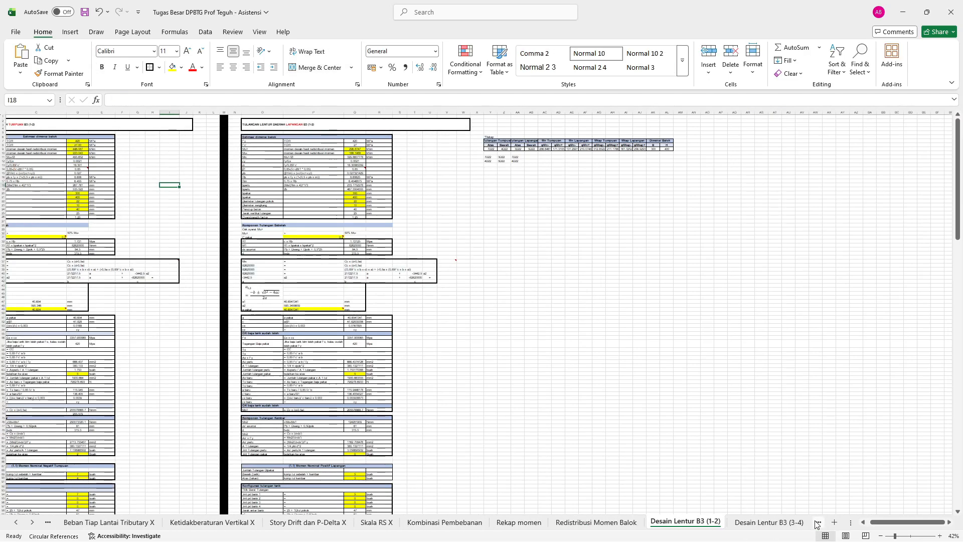
pyautogui.click(607, 524)
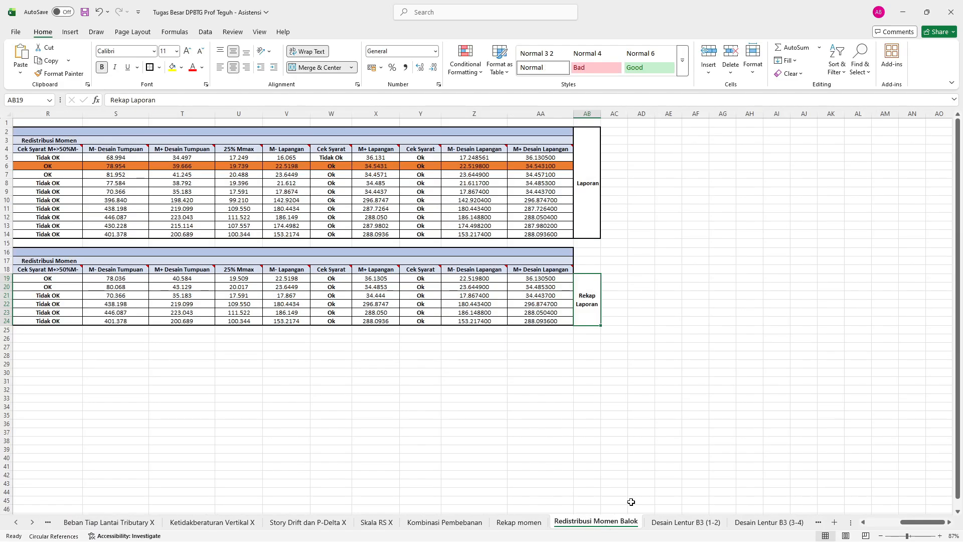
pyautogui.click(816, 523)
pyautogui.click(816, 524)
pyautogui.click(815, 524)
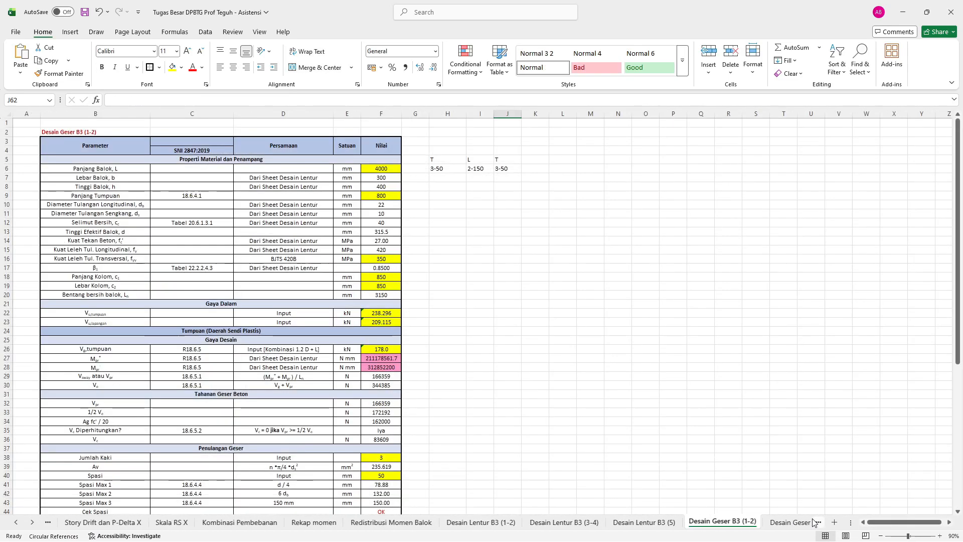
# Browse the B3 beam shear design worksheets and the B1 flexural design worksheets up to Desain Lentur B1 (5).
pyautogui.click(816, 523)
pyautogui.click(815, 524)
pyautogui.click(816, 524)
pyautogui.click(815, 524)
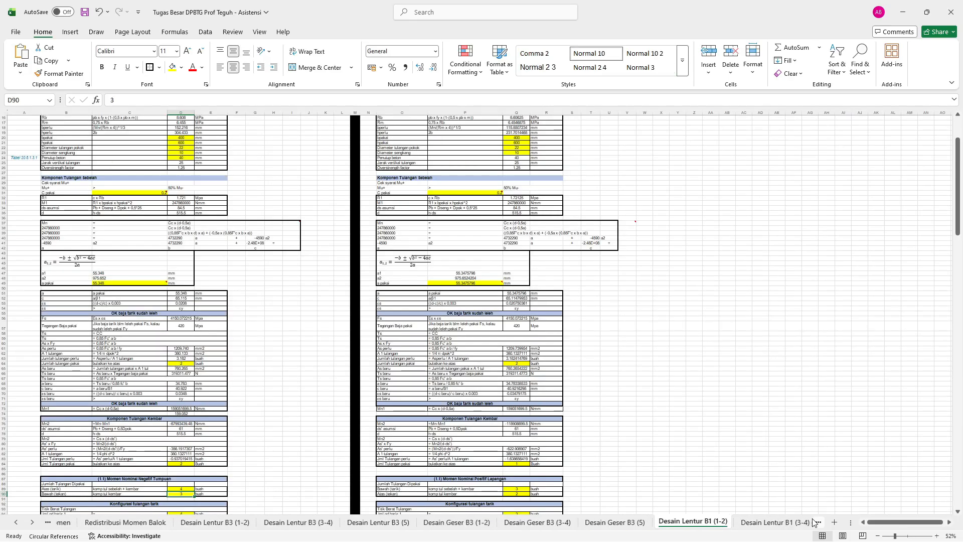
pyautogui.click(816, 523)
pyautogui.click(815, 524)
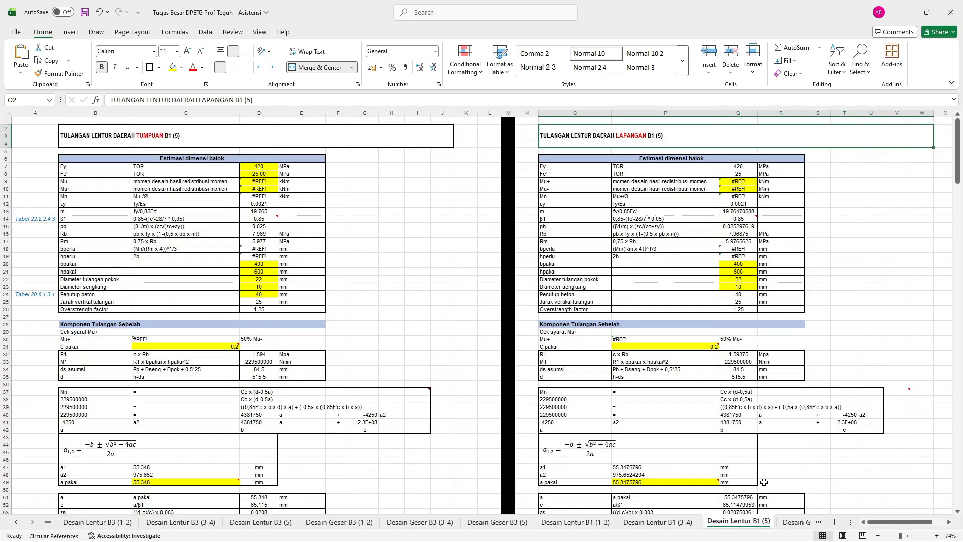
# Browse the B1 shear design and column force worksheets through to the Diag. Mu-Pu K1 3-4 interaction diagram calculations.
pyautogui.click(819, 524)
pyautogui.click(819, 523)
pyautogui.click(819, 523)
pyautogui.click(820, 524)
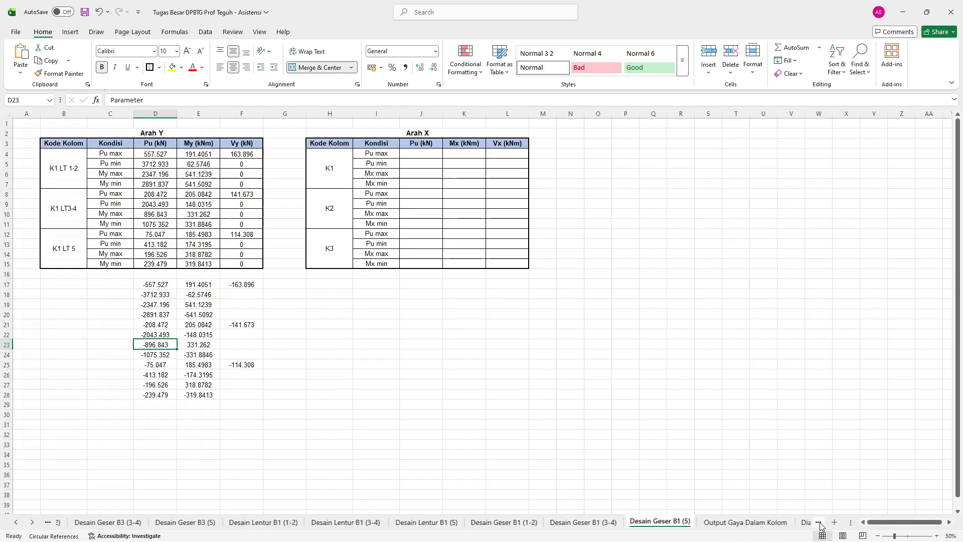
pyautogui.click(819, 524)
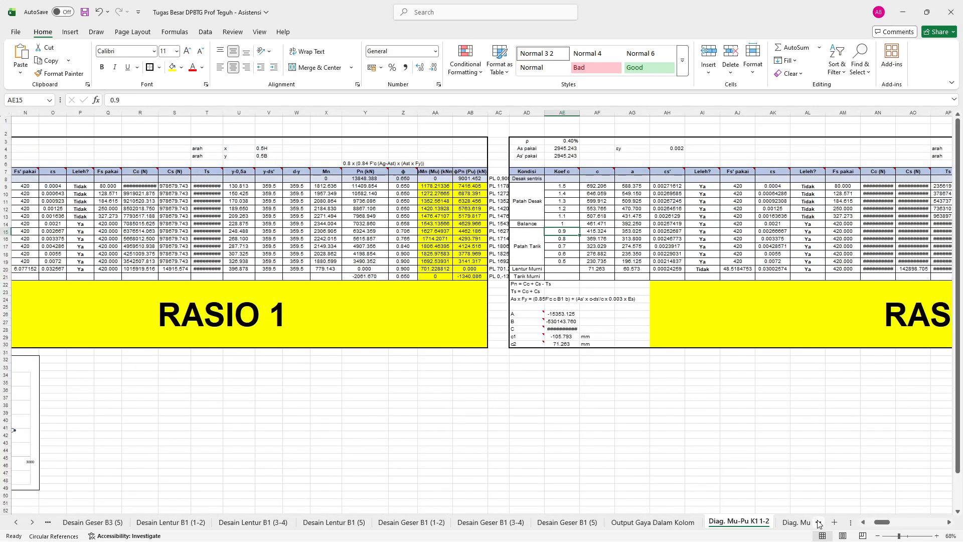
pyautogui.click(820, 523)
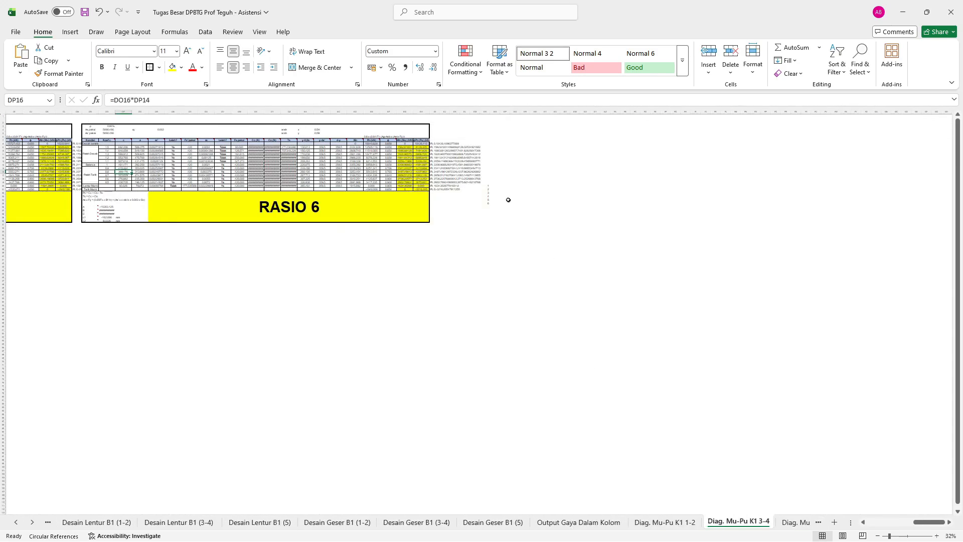
pyautogui.hscroll(-10, 509, 200)
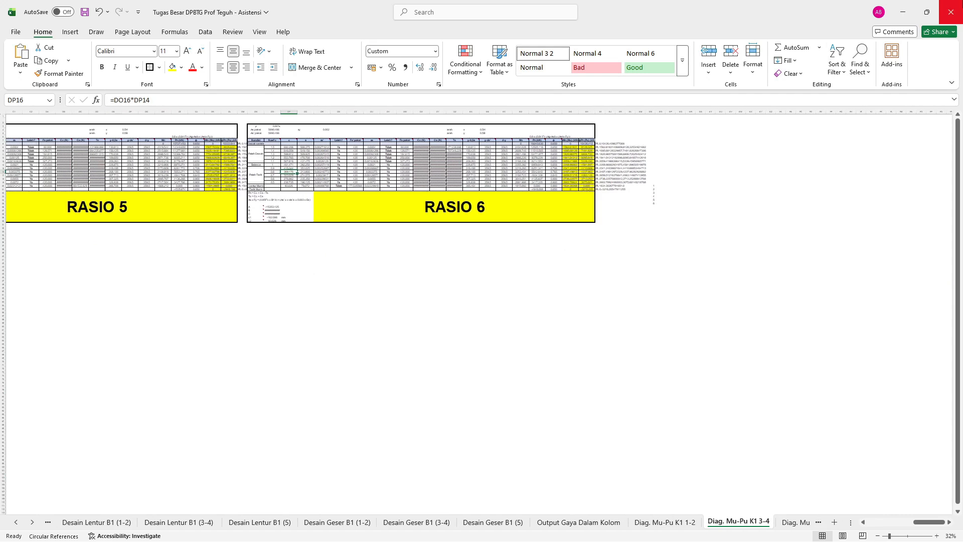
# Save the Excel workbook and switch back to the Portal X model in SAP2000.
pyautogui.click(710, 194)
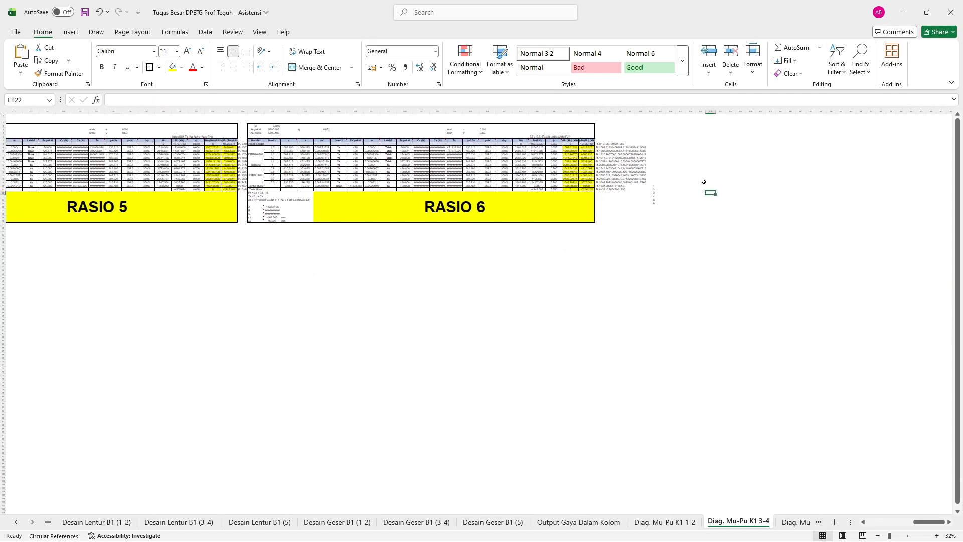
pyautogui.hotkey('ctrl', 's')
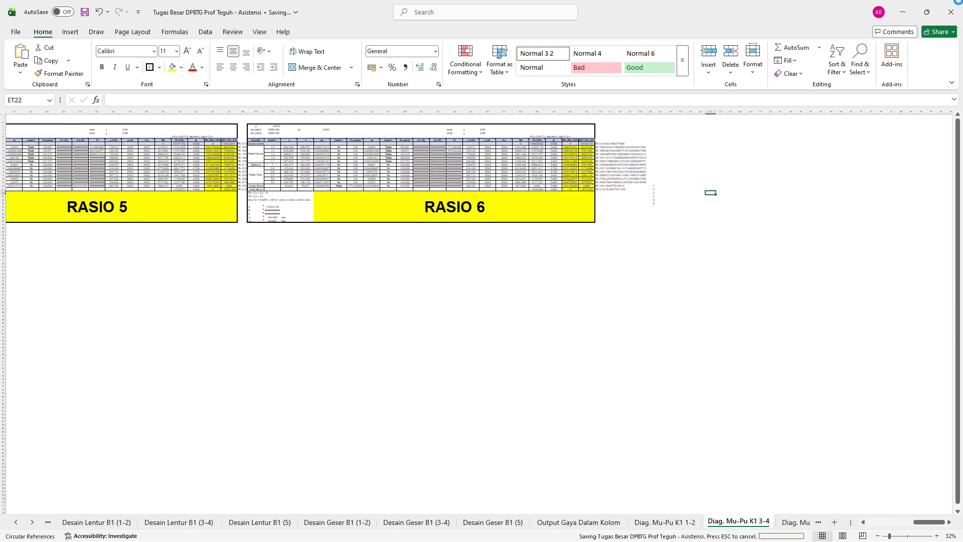
pyautogui.hotkey('alt', 'Tab')
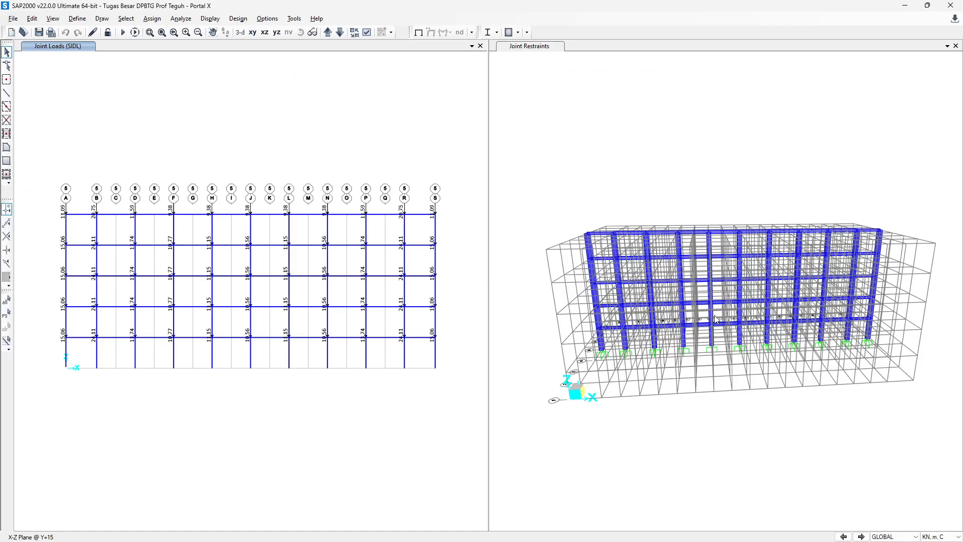
pyautogui.moveTo(719, 541)
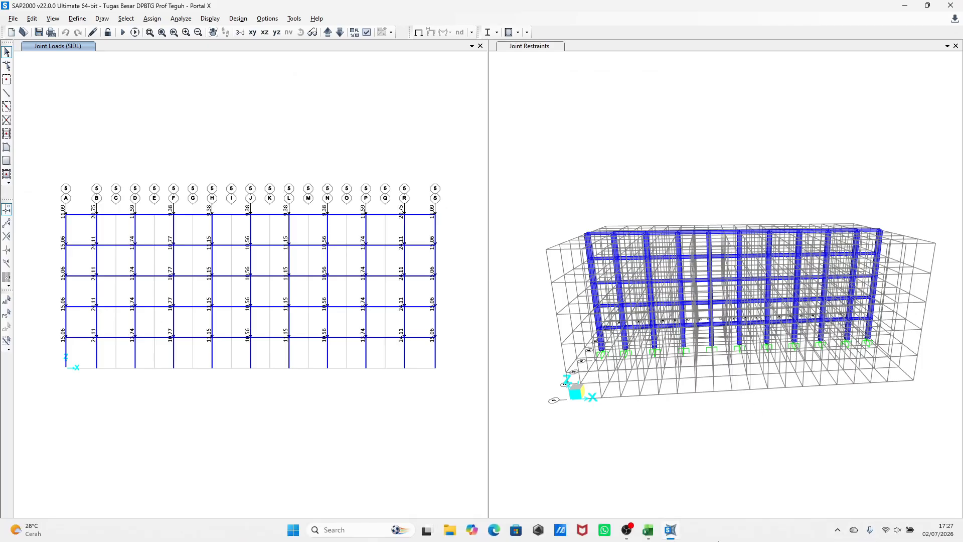